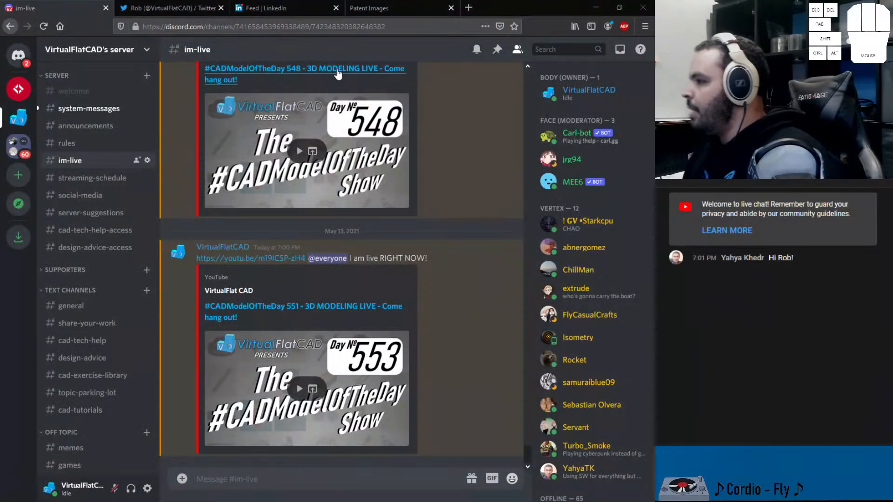
Copy the Discord invite link and the page address from the bookmarked Linktree page for the live chat and close that page
{"action": "left_click", "coordinate": [468, 7]}
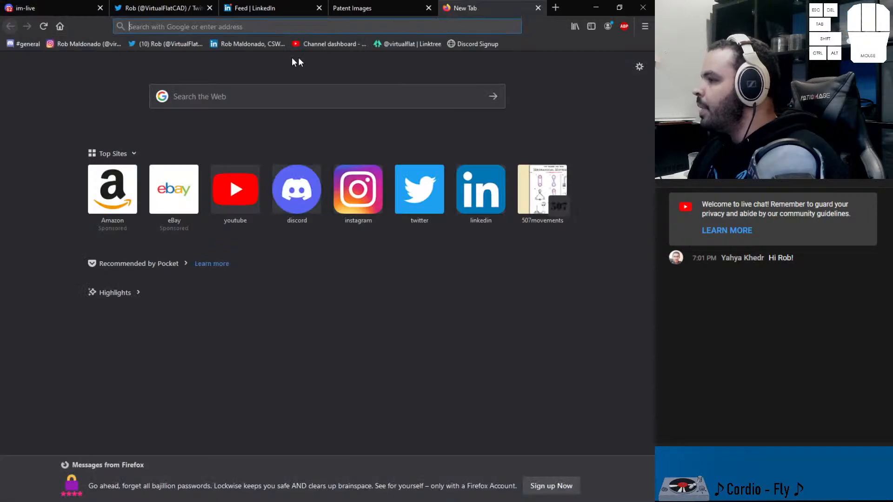
{"action": "left_click", "coordinate": [414, 44]}
{"action": "right_click", "coordinate": [285, 152]}
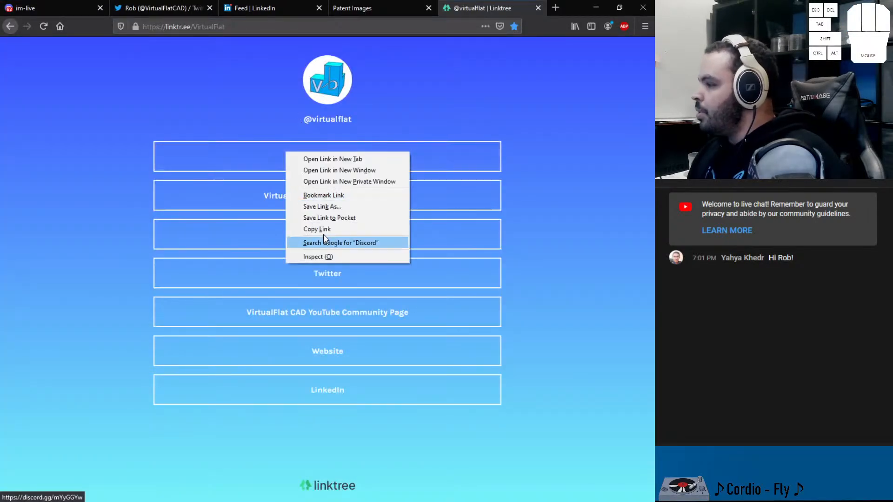
{"action": "left_click", "coordinate": [324, 230]}
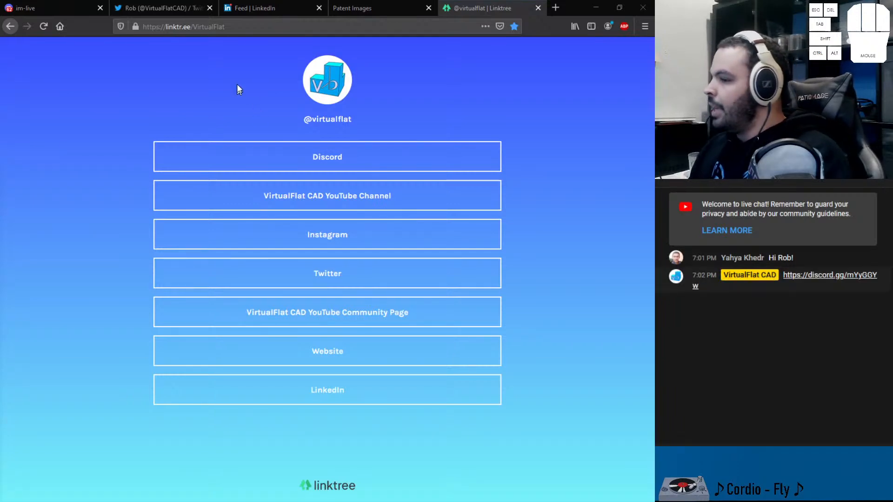
{"action": "left_click", "coordinate": [234, 27]}
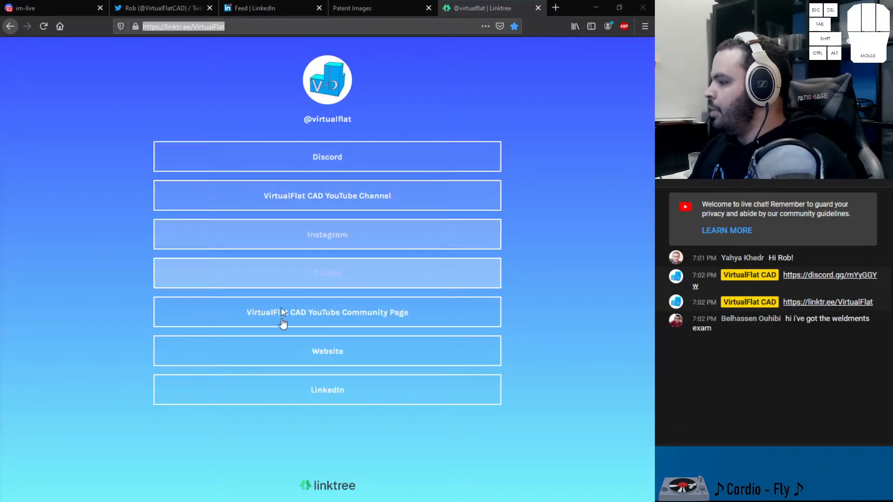
{"action": "left_click", "coordinate": [538, 8]}
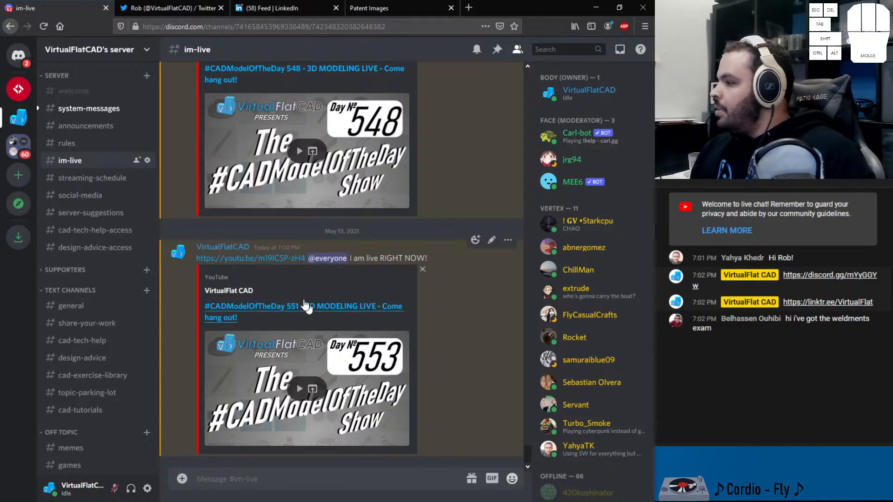
Read the May 12 SolidWorks certification post in the share-your-work channel and view its certificate image enlarged
{"action": "left_click", "coordinate": [121, 306]}
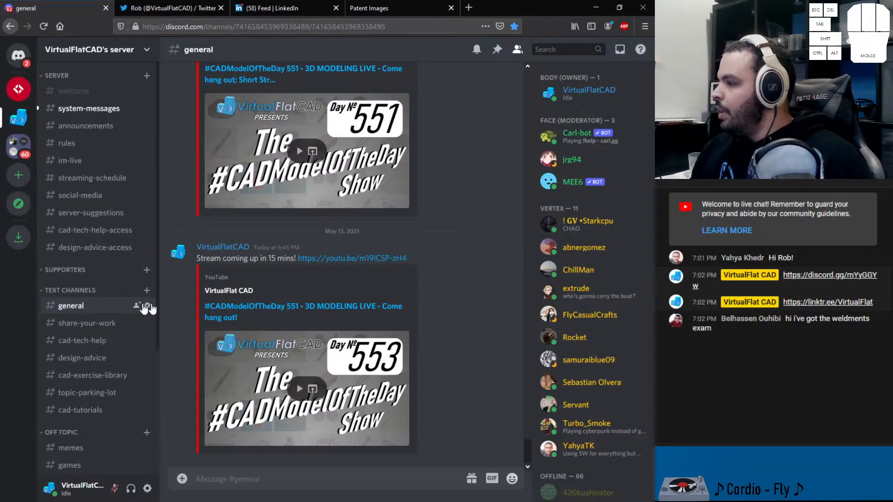
{"action": "left_click", "coordinate": [85, 324]}
{"action": "scroll", "coordinate": [292, 319], "scroll_direction": "up", "scroll_amount": 4}
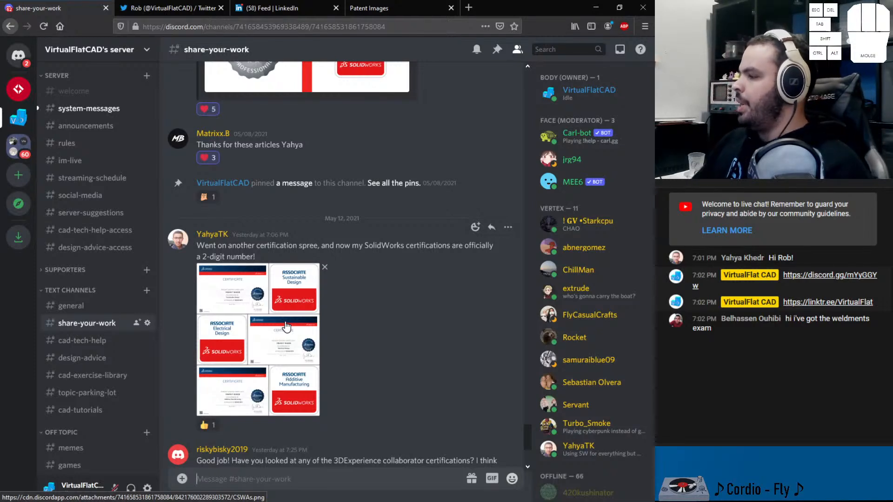
{"action": "left_click_drag", "start_coordinate": [196, 246], "coordinate": [264, 260]}
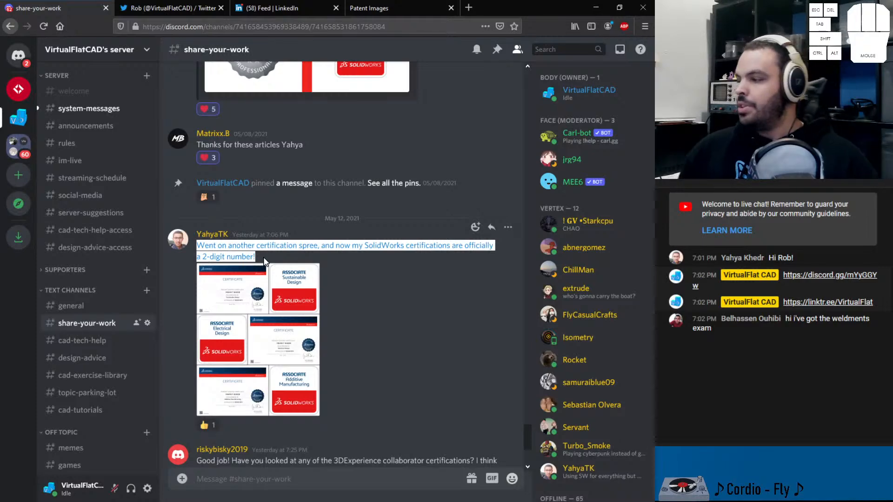
{"action": "left_click", "coordinate": [285, 291]}
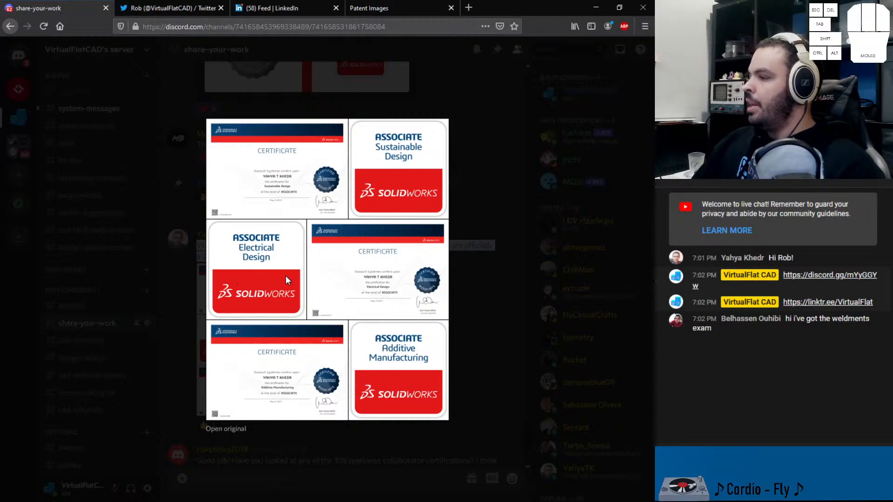
{"action": "left_click", "coordinate": [477, 340]}
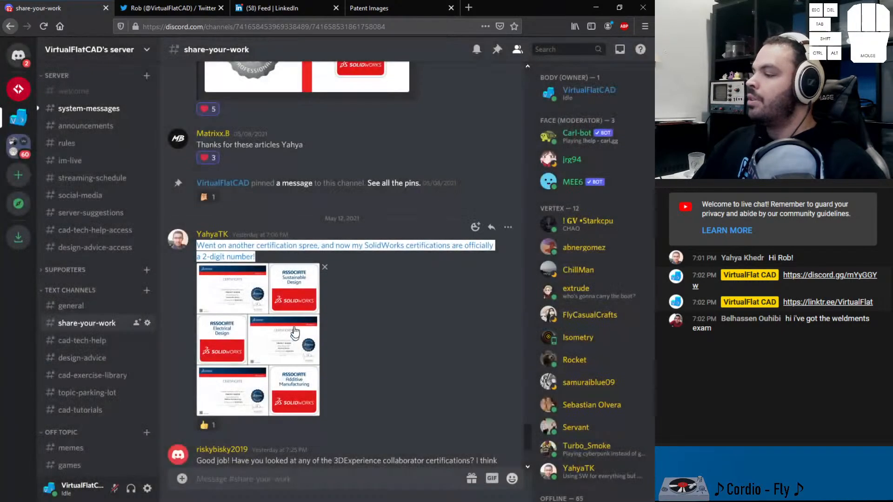
Read the replies under the certification post about 3DExperience certifications and the CSWPA-MM, CSWP-MBD and CSWP-CAM priorities
{"action": "scroll", "coordinate": [295, 321], "scroll_direction": "down", "scroll_amount": 4}
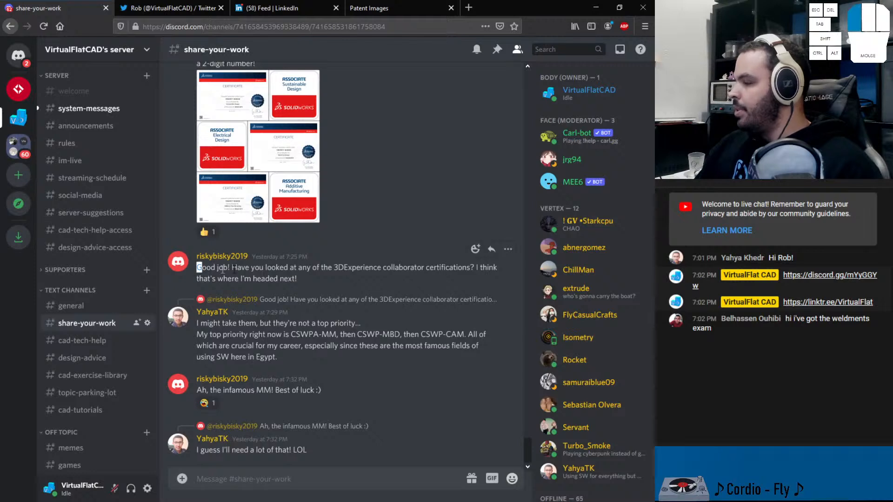
{"action": "triple_click", "coordinate": [199, 278]}
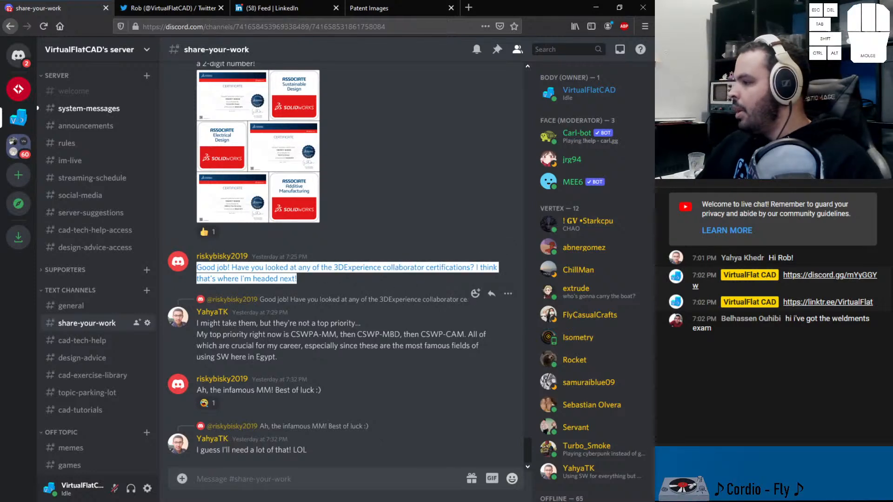
{"action": "left_click_drag", "start_coordinate": [207, 322], "coordinate": [360, 324]}
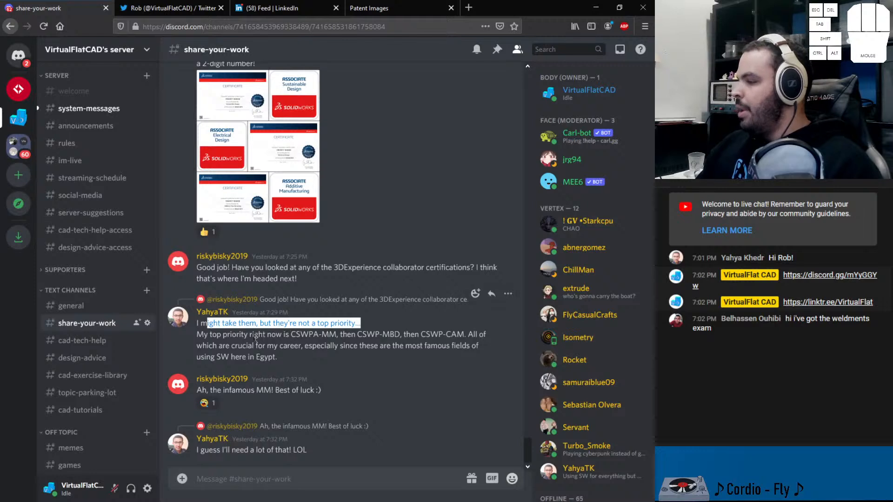
{"action": "left_click_drag", "start_coordinate": [205, 336], "coordinate": [468, 335]}
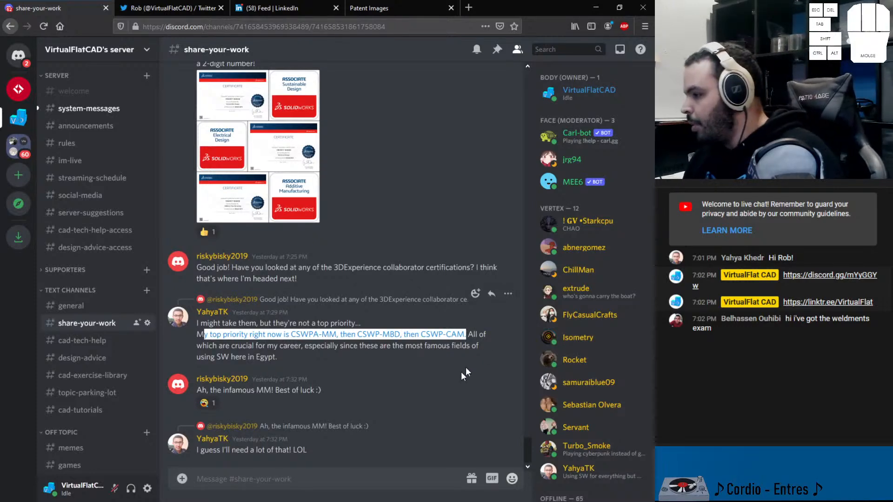
Add your own laughing reaction to the "Ah, the infamous MM! Best of luck" reply
{"action": "left_click", "coordinate": [240, 406]}
{"action": "left_click_drag", "start_coordinate": [206, 393], "coordinate": [307, 397]}
{"action": "left_click", "coordinate": [210, 404]}
{"action": "left_click", "coordinate": [339, 403]}
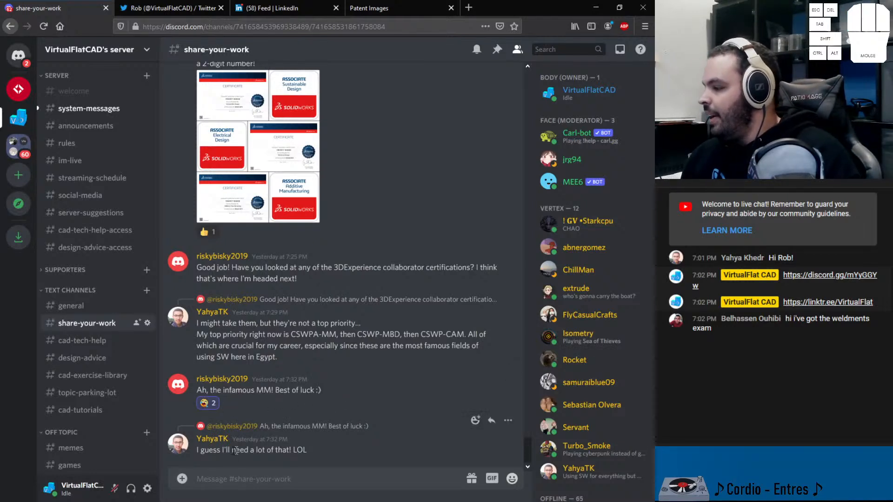
Read the last reply in the share-your-work channel
{"action": "left_click_drag", "start_coordinate": [196, 450], "coordinate": [358, 468]}
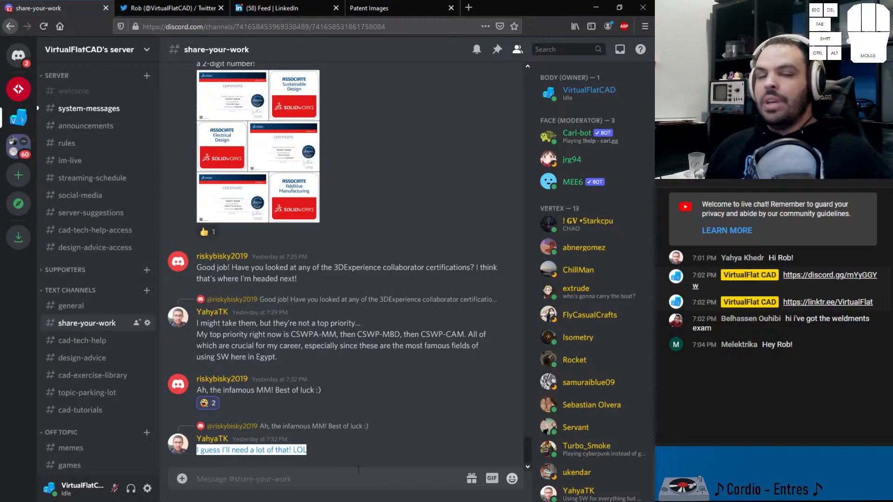
{"action": "scroll", "coordinate": [317, 425], "scroll_direction": "down", "scroll_amount": 1}
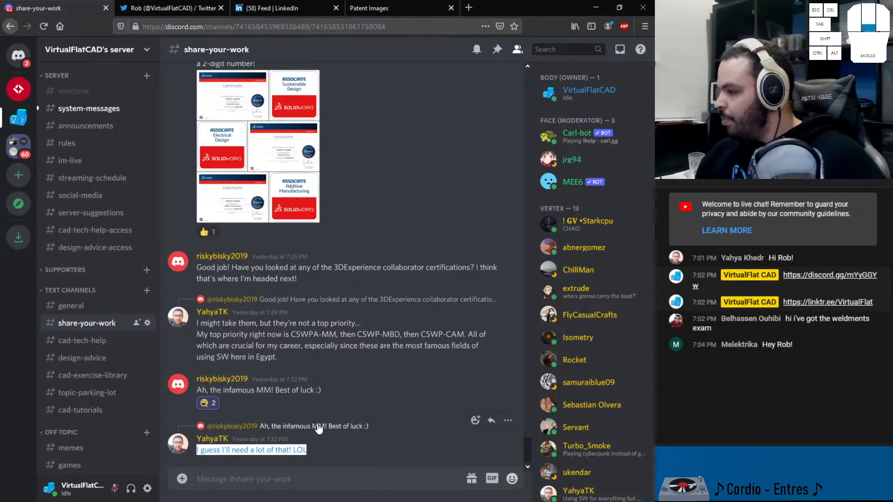
{"action": "left_click", "coordinate": [363, 395]}
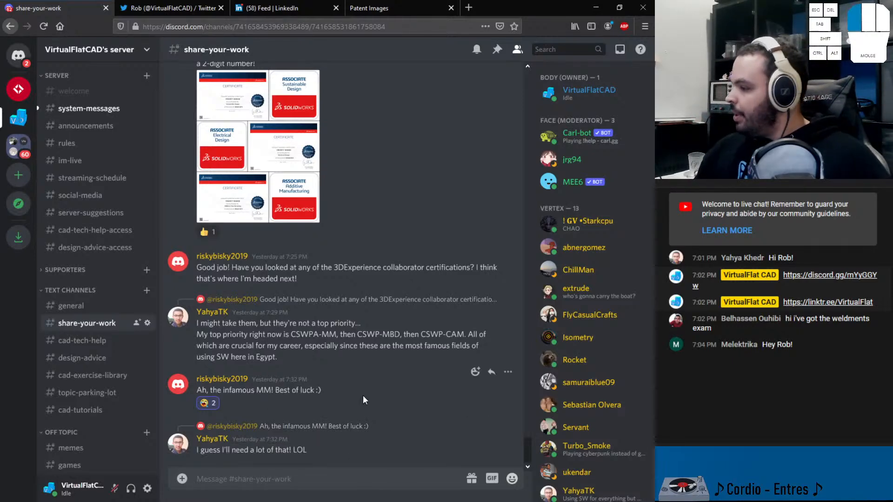
Check the cad-tech-help, design-advice, cad-exercise-library, topic-parking-lot and cad-tutorials channels for new posts and return to the general channel
{"action": "left_click", "coordinate": [92, 340]}
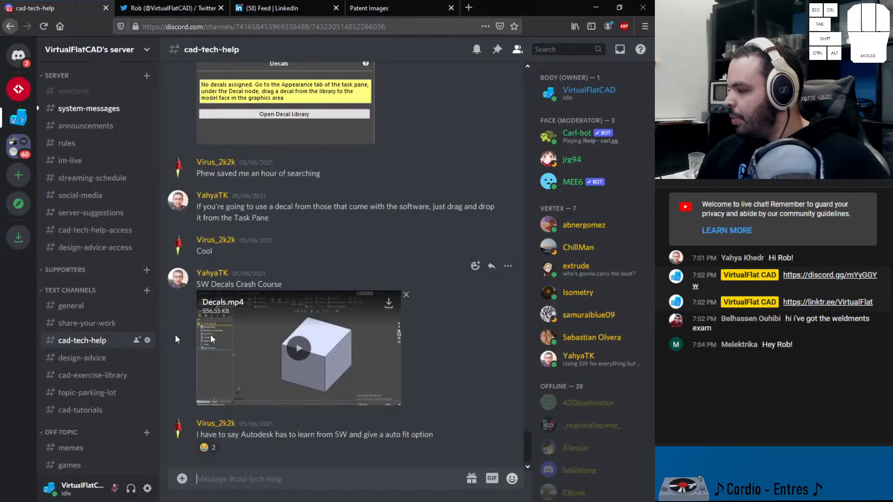
{"action": "left_click", "coordinate": [93, 358]}
{"action": "left_click", "coordinate": [85, 375]}
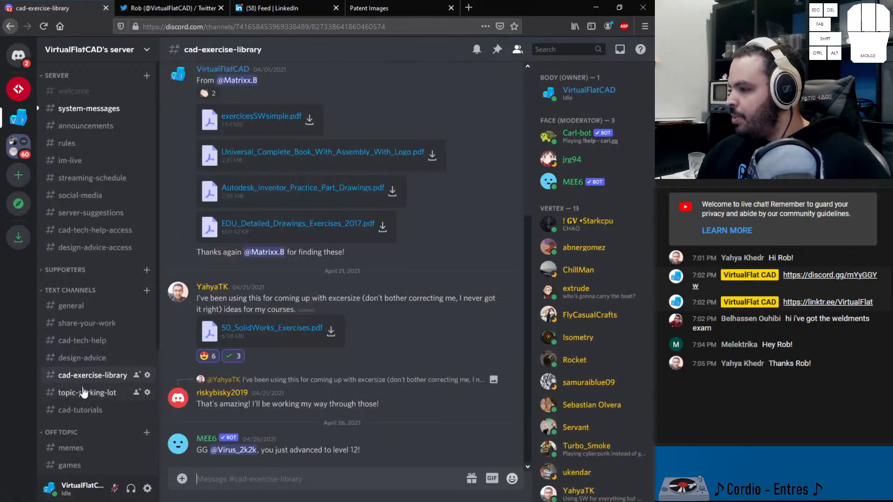
{"action": "left_click", "coordinate": [87, 393]}
{"action": "left_click", "coordinate": [89, 410]}
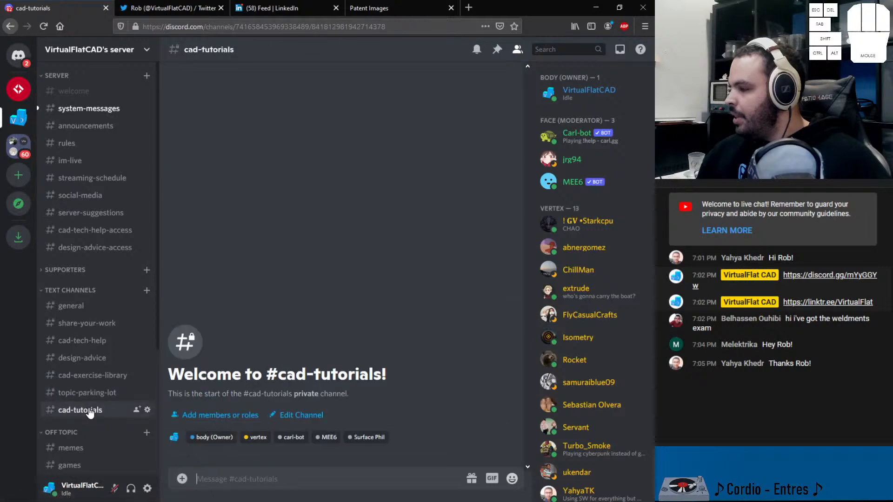
{"action": "left_click", "coordinate": [69, 306]}
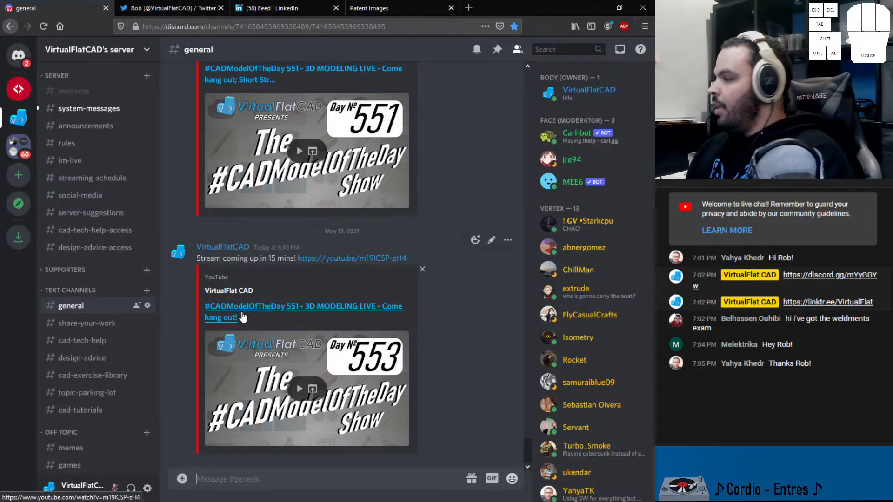
Review Figures 1 and 2 of the flashlight design patent Des. 284,309 in the open patent page and download the document
{"action": "left_click", "coordinate": [399, 9]}
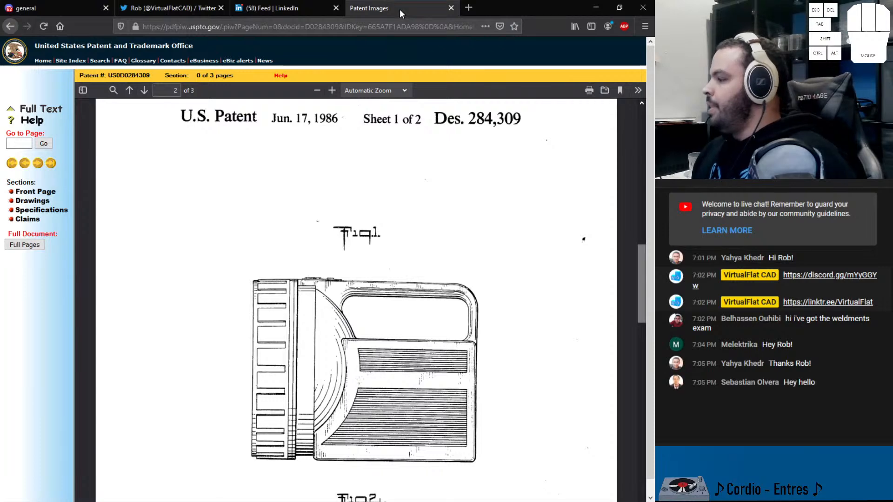
{"action": "scroll", "coordinate": [389, 174], "scroll_direction": "down", "scroll_amount": 2}
{"action": "scroll", "coordinate": [427, 185], "scroll_direction": "up", "scroll_amount": 3}
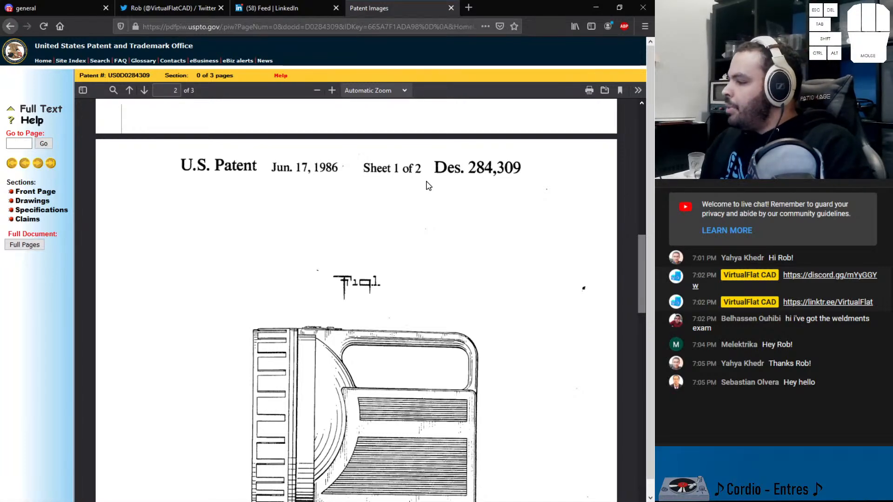
{"action": "scroll", "coordinate": [485, 305], "scroll_direction": "down", "scroll_amount": 5}
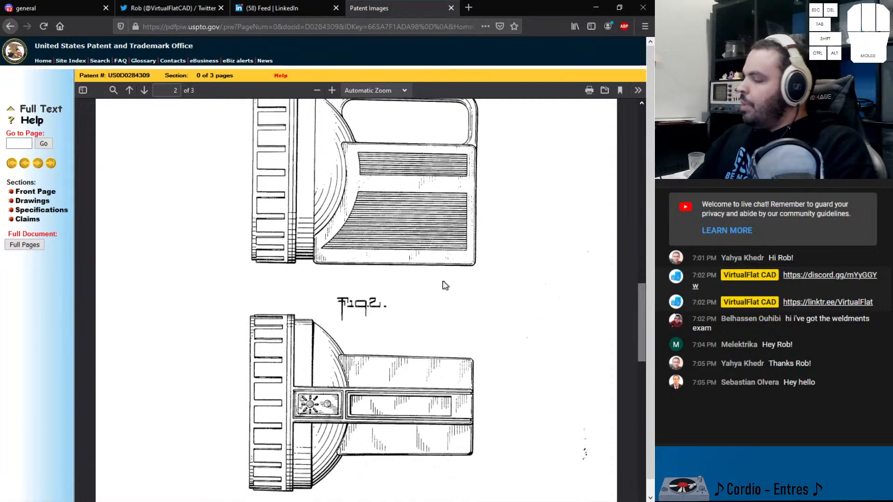
{"action": "scroll", "coordinate": [433, 277], "scroll_direction": "up", "scroll_amount": 1}
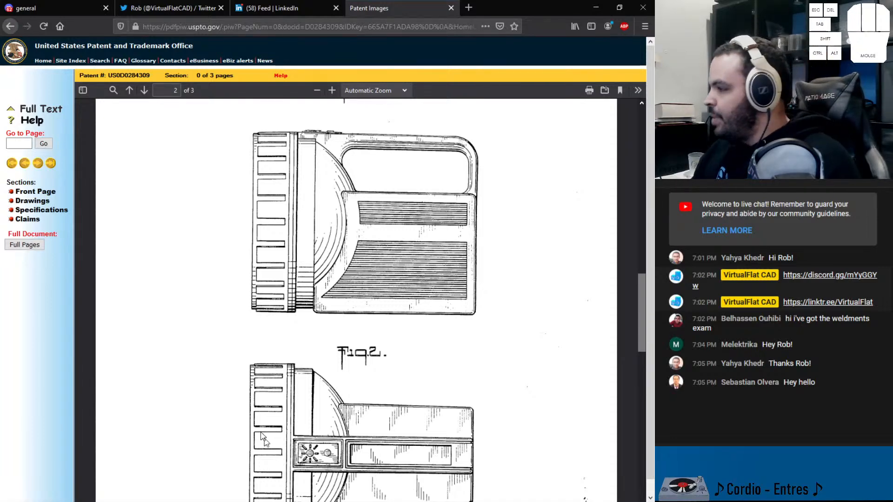
{"action": "scroll", "coordinate": [386, 311], "scroll_direction": "up", "scroll_amount": 3}
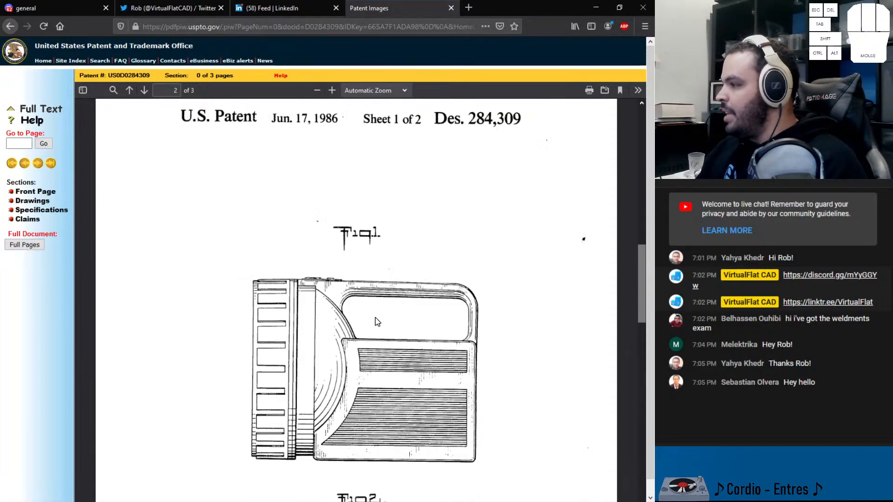
{"action": "scroll", "coordinate": [349, 327], "scroll_direction": "down", "scroll_amount": 1}
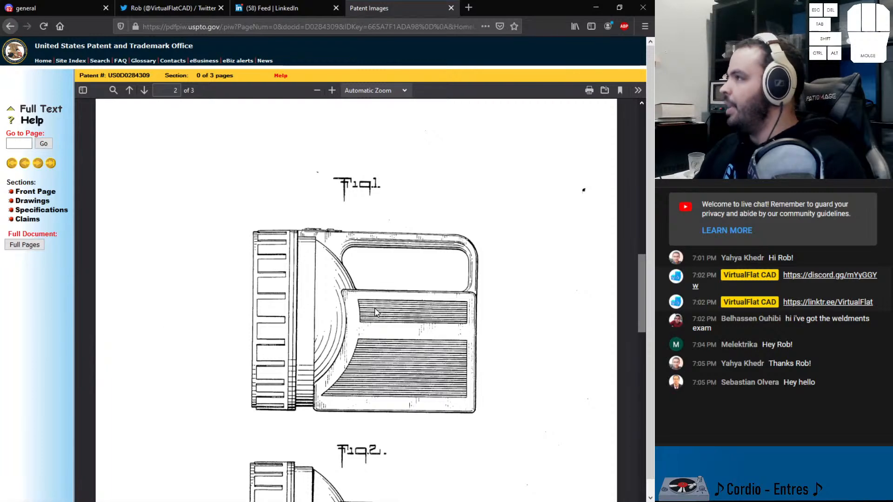
{"action": "scroll", "coordinate": [376, 312], "scroll_direction": "down", "scroll_amount": 1}
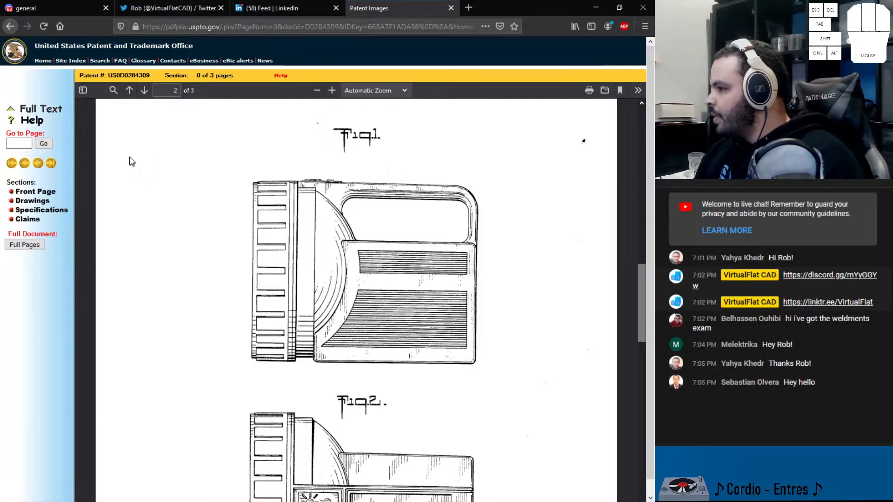
{"action": "left_click", "coordinate": [603, 91]}
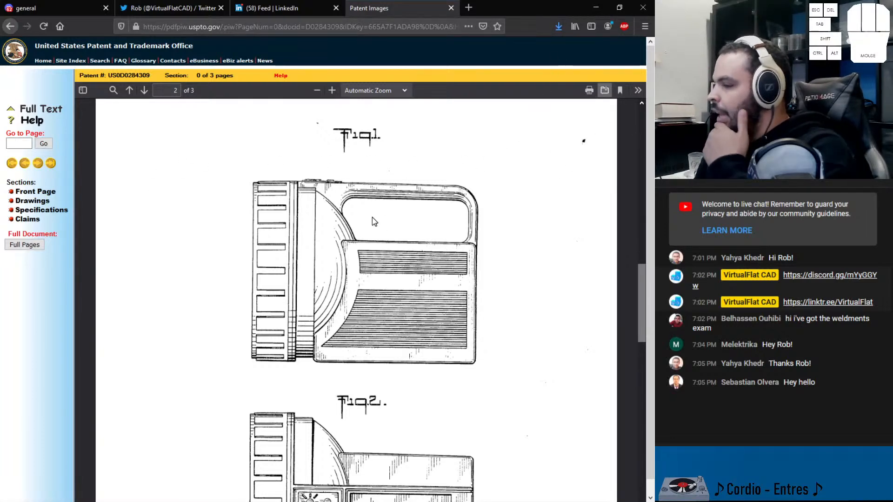
Examine the flashlight's remaining views in the patent drawings, from Figure 2 through Figure 5
{"action": "scroll", "coordinate": [382, 224], "scroll_direction": "down", "scroll_amount": 5}
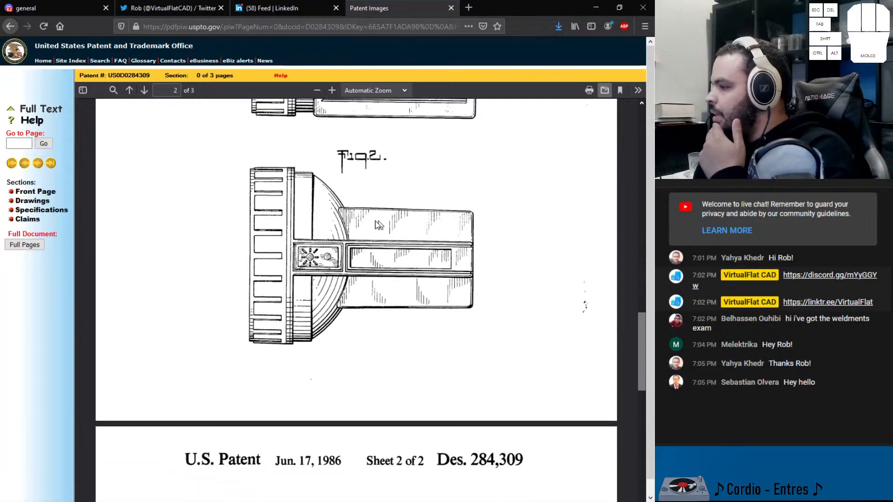
{"action": "scroll", "coordinate": [380, 225], "scroll_direction": "up", "scroll_amount": 4}
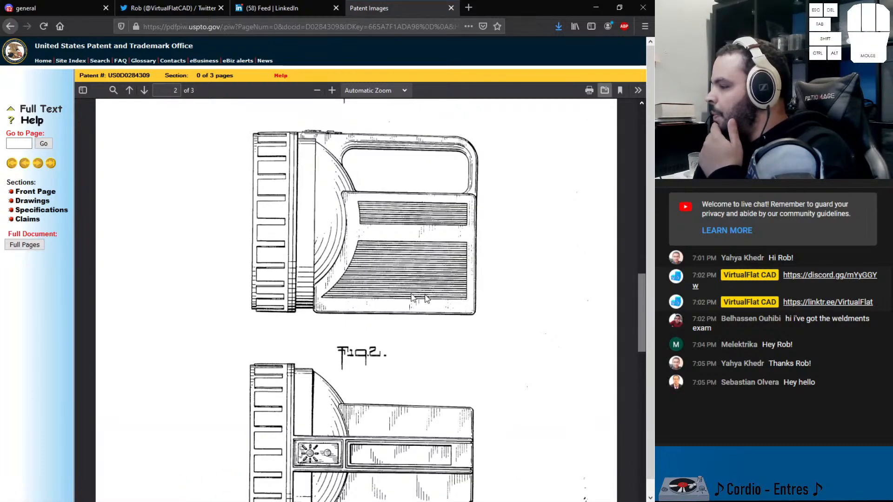
{"action": "scroll", "coordinate": [448, 181], "scroll_direction": "down", "scroll_amount": 3}
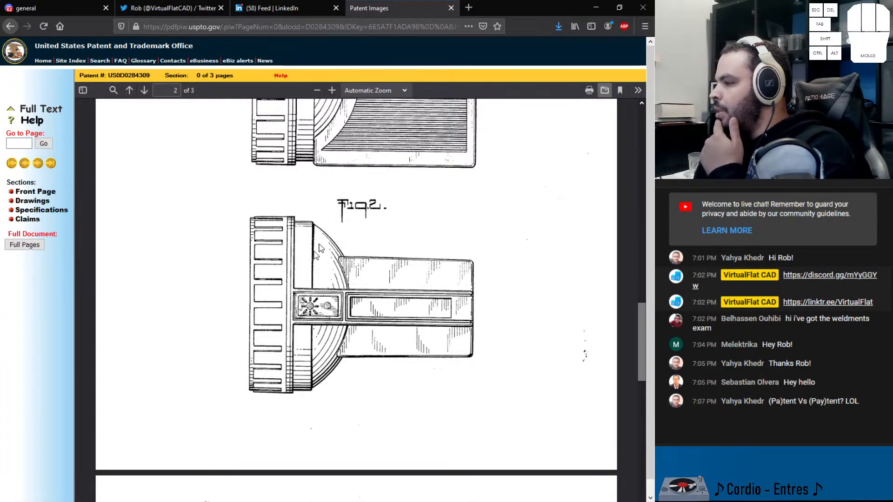
{"action": "scroll", "coordinate": [329, 243], "scroll_direction": "down", "scroll_amount": 9}
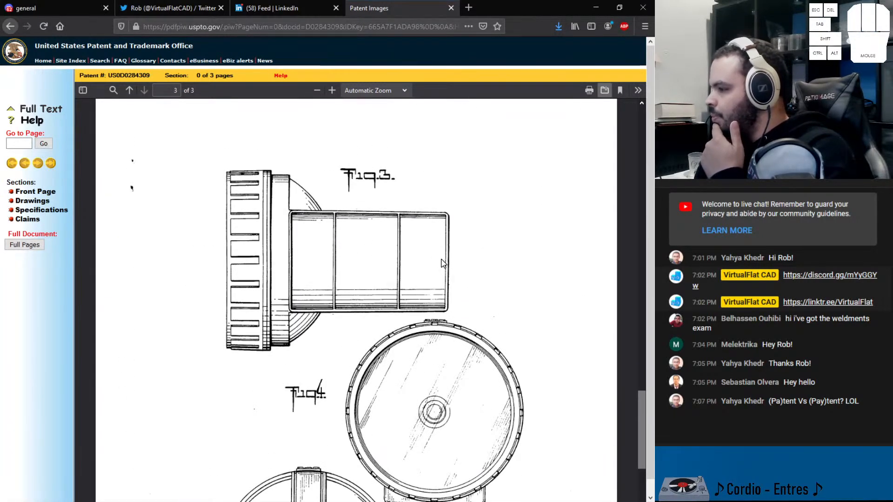
{"action": "scroll", "coordinate": [411, 250], "scroll_direction": "down", "scroll_amount": 5}
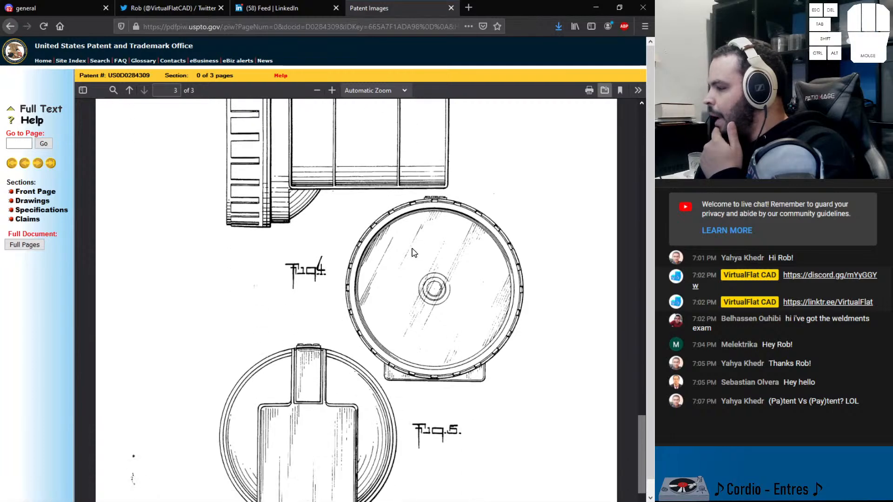
Compare the flashlight's bottom, front and rear views in Figures 3 to 5 with the side and top views in Figures 1 and 2
{"action": "scroll", "coordinate": [344, 216], "scroll_direction": "down", "scroll_amount": 2}
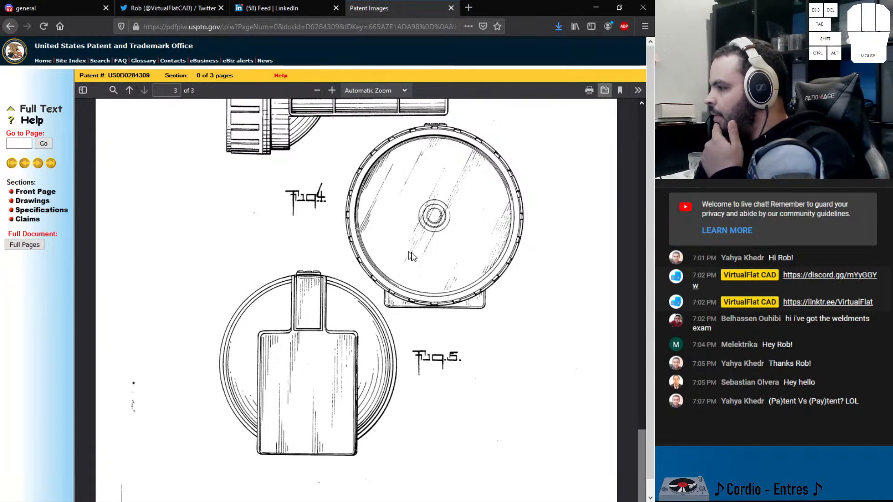
{"action": "scroll", "coordinate": [404, 293], "scroll_direction": "up", "scroll_amount": 20}
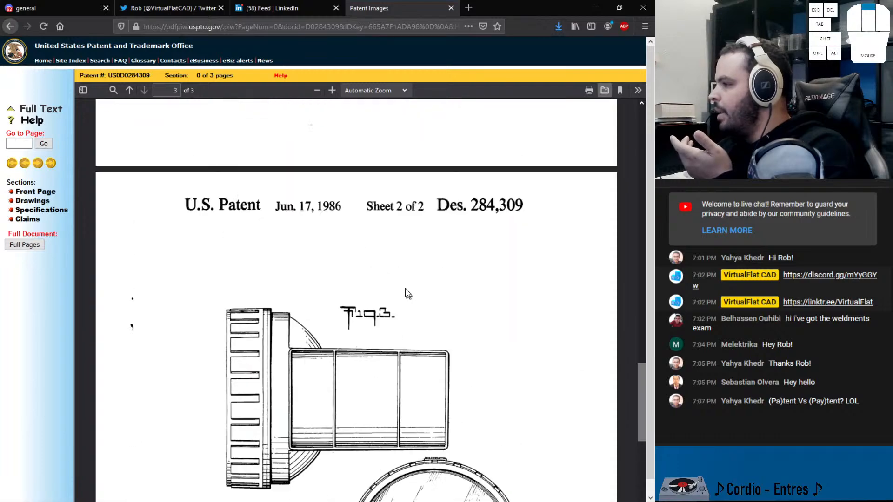
{"action": "scroll", "coordinate": [435, 302], "scroll_direction": "down", "scroll_amount": 15}
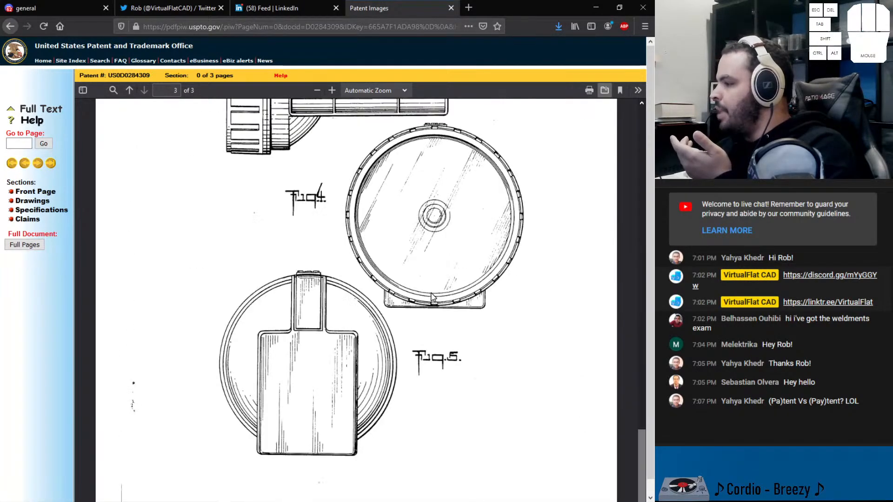
{"action": "scroll", "coordinate": [433, 293], "scroll_direction": "up", "scroll_amount": 8}
{"action": "scroll", "coordinate": [433, 289], "scroll_direction": "down", "scroll_amount": 4}
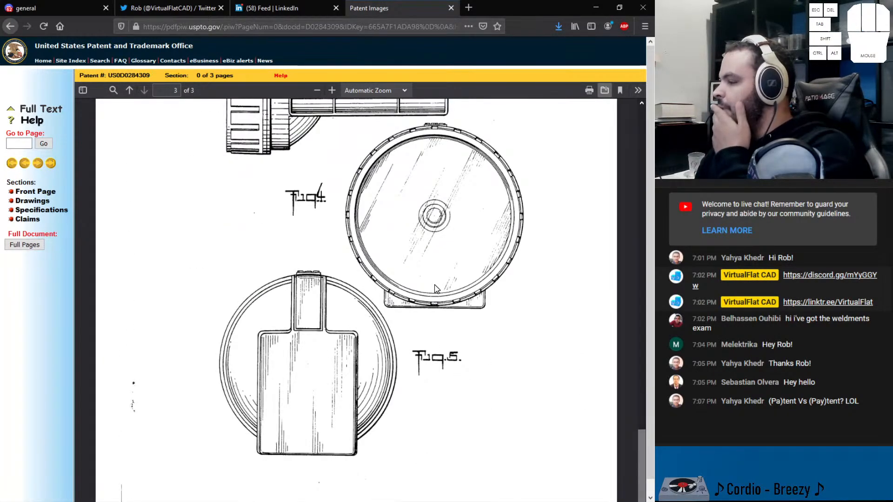
{"action": "scroll", "coordinate": [436, 289], "scroll_direction": "up", "scroll_amount": 15}
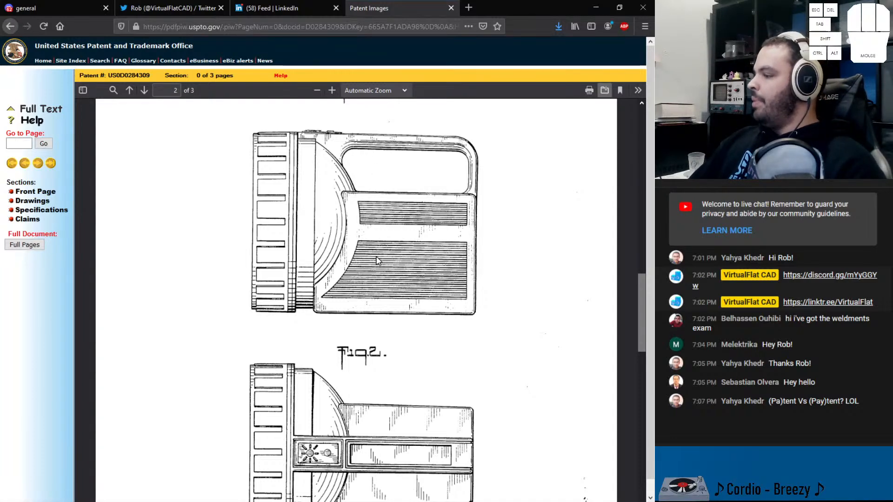
{"action": "scroll", "coordinate": [375, 302], "scroll_direction": "down", "scroll_amount": 10}
{"action": "scroll", "coordinate": [375, 341], "scroll_direction": "down", "scroll_amount": 5}
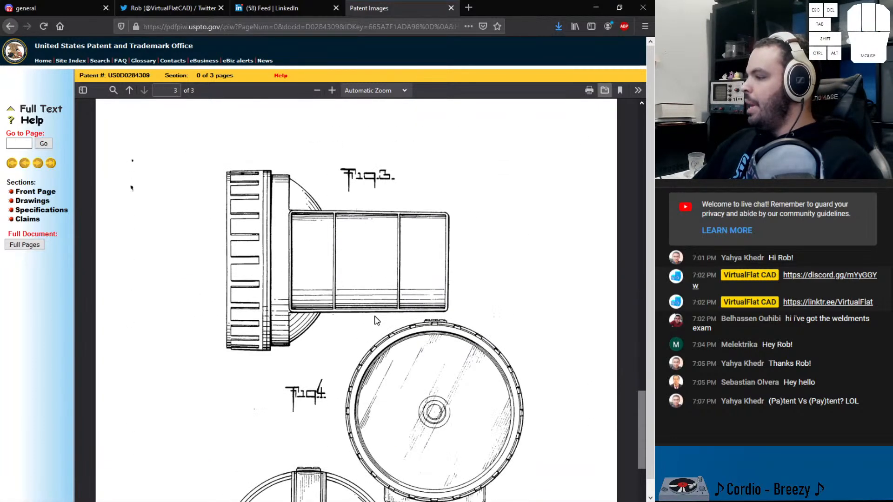
{"action": "scroll", "coordinate": [348, 351], "scroll_direction": "down", "scroll_amount": 1}
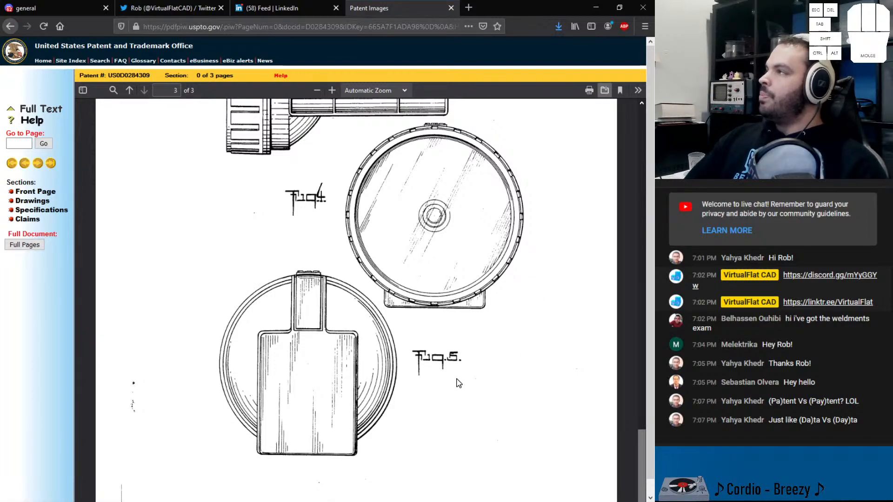
{"action": "scroll", "coordinate": [418, 378], "scroll_direction": "up", "scroll_amount": 2}
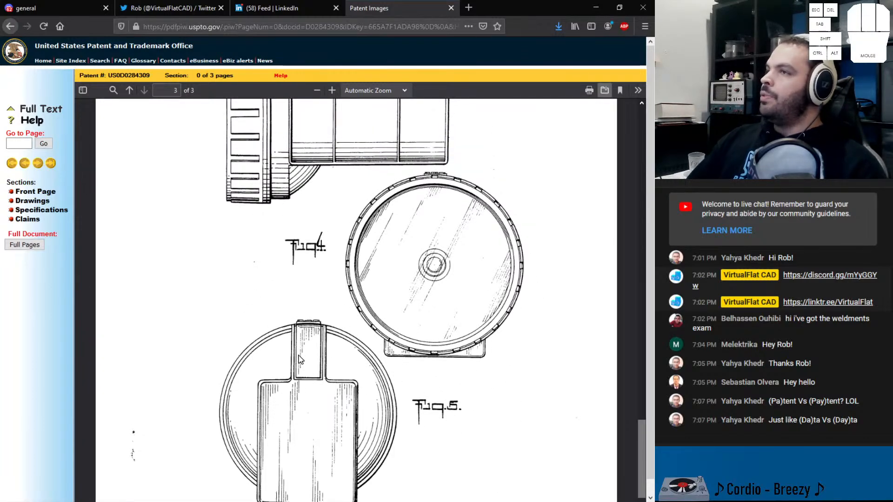
{"action": "scroll", "coordinate": [326, 349], "scroll_direction": "up", "scroll_amount": 15}
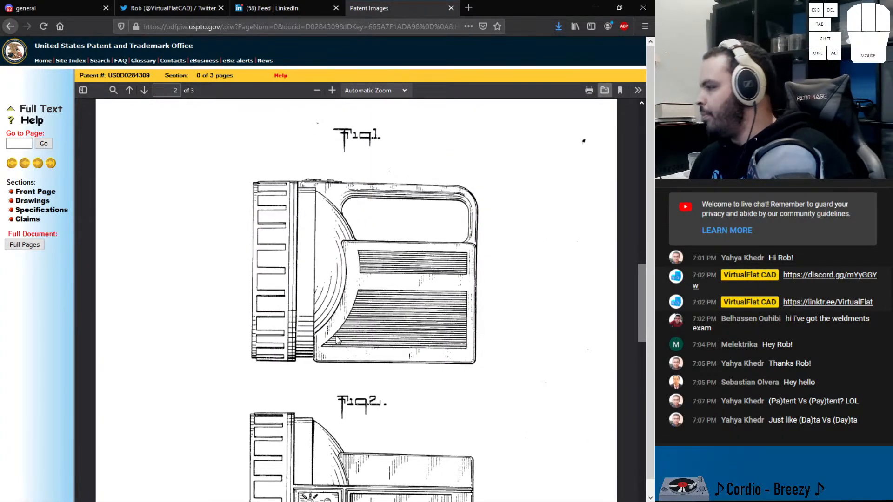
Review the patent's front page, including the figure descriptions and the large side-view drawing of the floating lantern
{"action": "scroll", "coordinate": [337, 339], "scroll_direction": "up", "scroll_amount": 12}
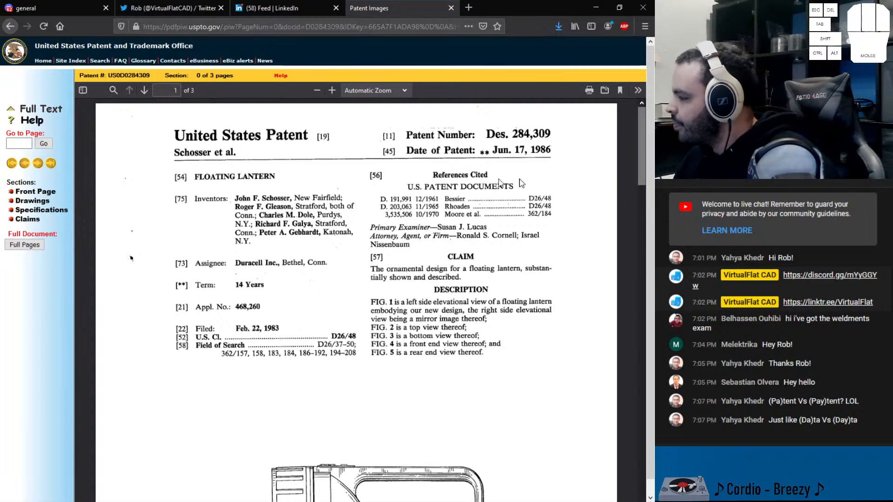
{"action": "scroll", "coordinate": [454, 296], "scroll_direction": "down", "scroll_amount": 3}
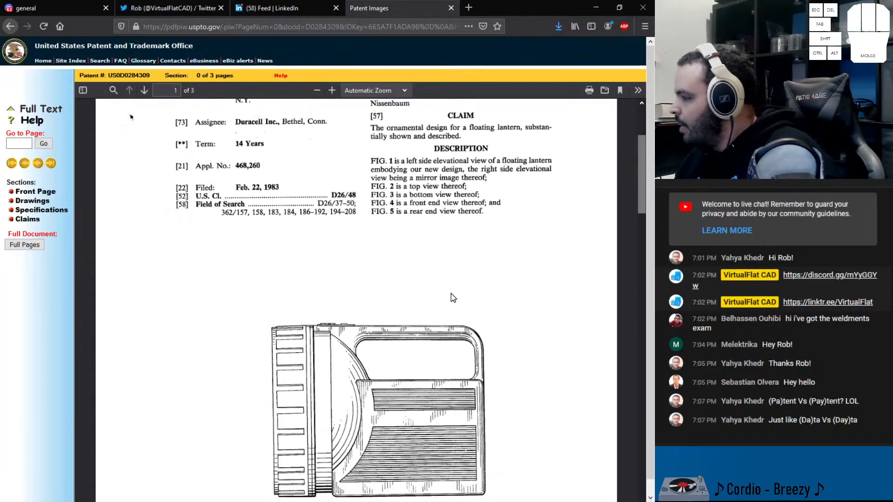
{"action": "scroll", "coordinate": [453, 297], "scroll_direction": "up", "scroll_amount": 3}
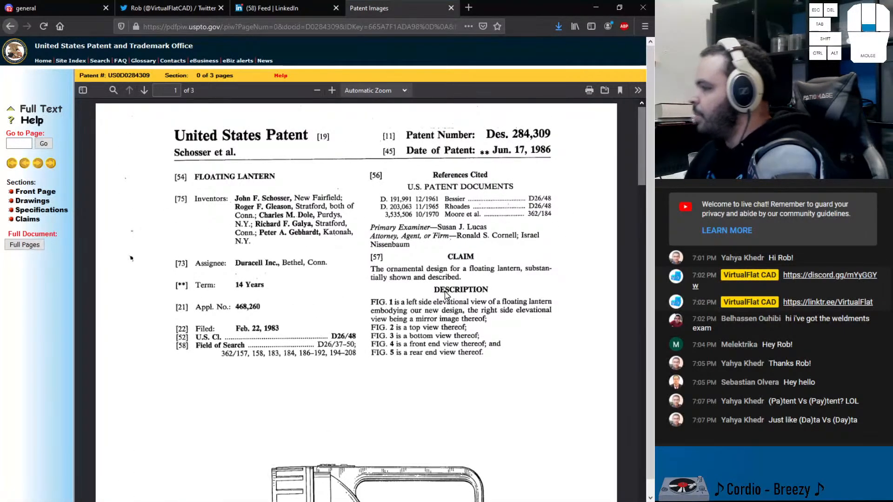
{"action": "scroll", "coordinate": [433, 286], "scroll_direction": "down", "scroll_amount": 6}
{"action": "scroll", "coordinate": [403, 307], "scroll_direction": "up", "scroll_amount": 3}
{"action": "scroll", "coordinate": [403, 305], "scroll_direction": "down", "scroll_amount": 10}
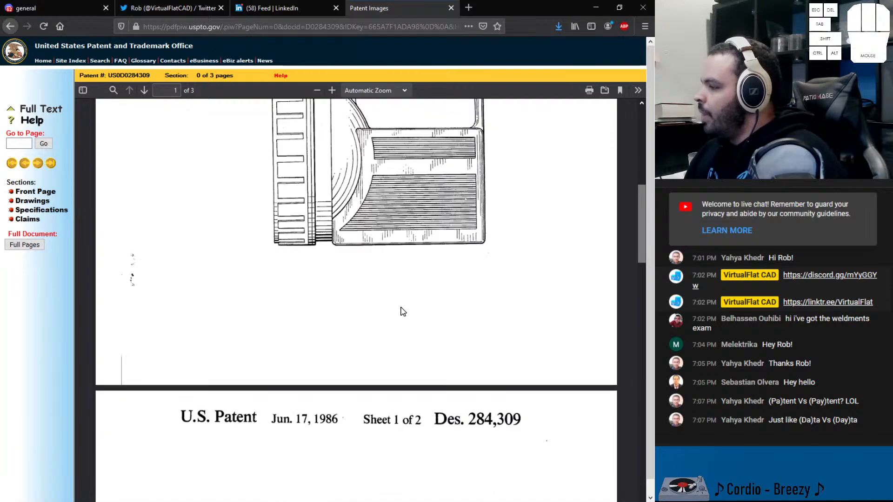
{"action": "scroll", "coordinate": [413, 308], "scroll_direction": "up", "scroll_amount": 6}
{"action": "scroll", "coordinate": [413, 305], "scroll_direction": "up", "scroll_amount": 3}
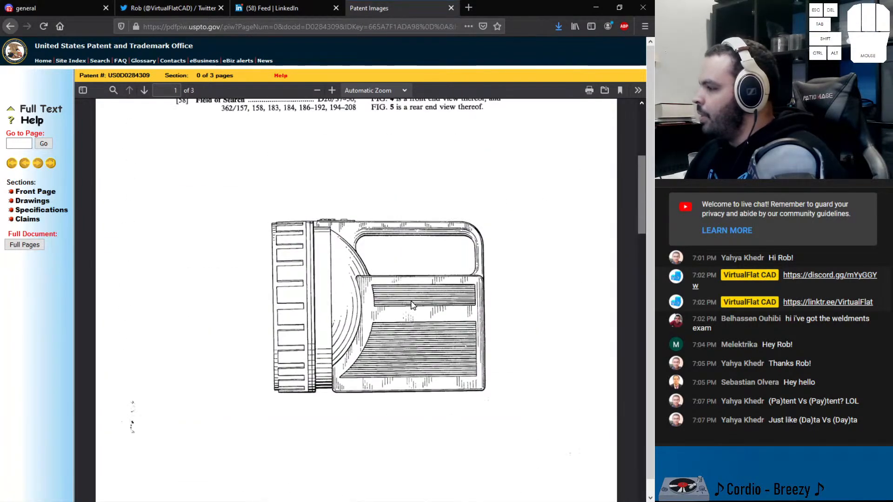
{"action": "scroll", "coordinate": [413, 305], "scroll_direction": "down", "scroll_amount": 8}
{"action": "scroll", "coordinate": [413, 305], "scroll_direction": "up", "scroll_amount": 8}
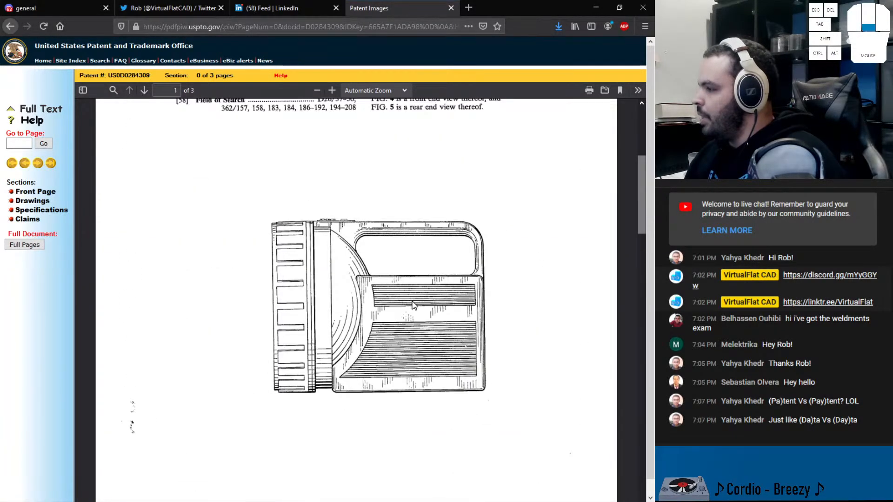
{"action": "scroll", "coordinate": [413, 305], "scroll_direction": "down", "scroll_amount": 10}
{"action": "scroll", "coordinate": [413, 306], "scroll_direction": "up", "scroll_amount": 10}
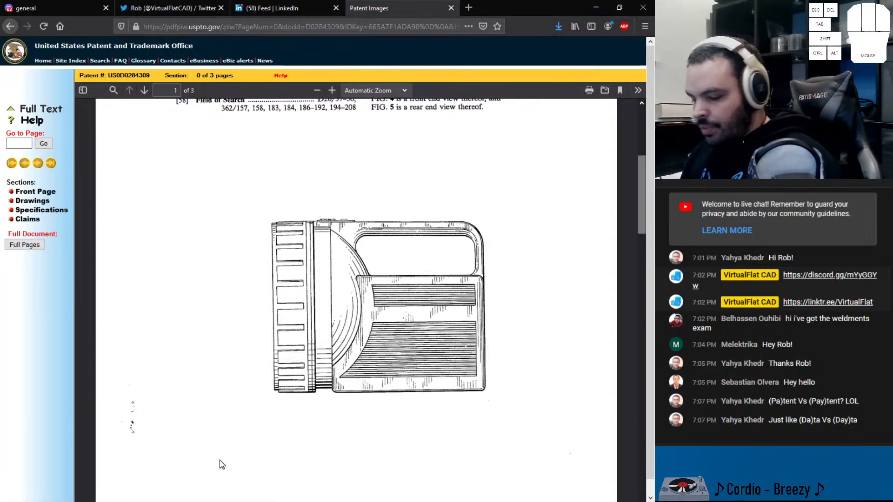
Capture the side-view lantern drawing on the patent's front page with the Snipping Tool
{"action": "key", "text": "super"}
{"action": "type", "text": "SNI"}
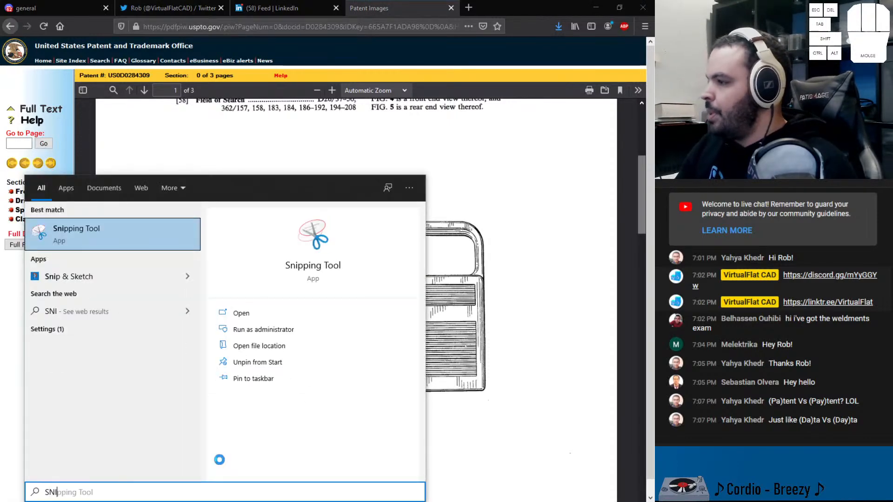
{"action": "key", "text": "Return"}
{"action": "left_click", "coordinate": [128, 243]}
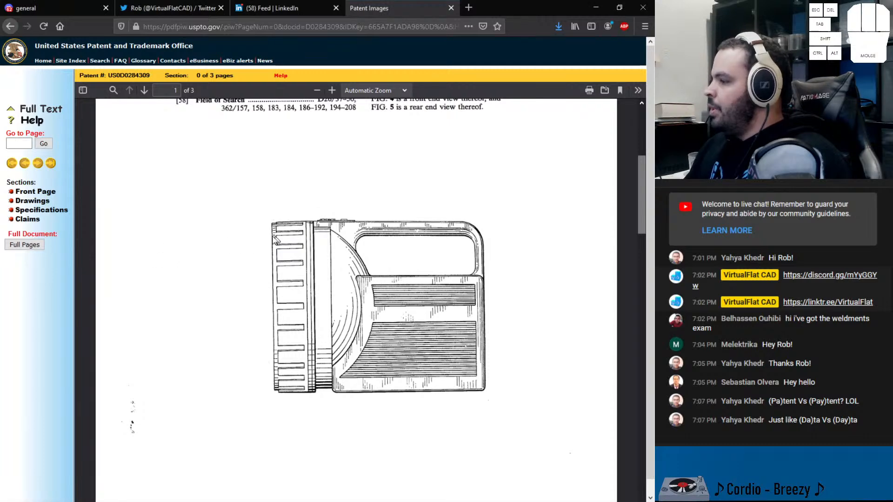
{"action": "mouse_move", "coordinate": [233, 197]}
{"action": "left_mouse_down"}
{"action": "mouse_move", "coordinate": [507, 419]}
{"action": "mouse_move", "coordinate": [521, 417]}
{"action": "left_mouse_up"}
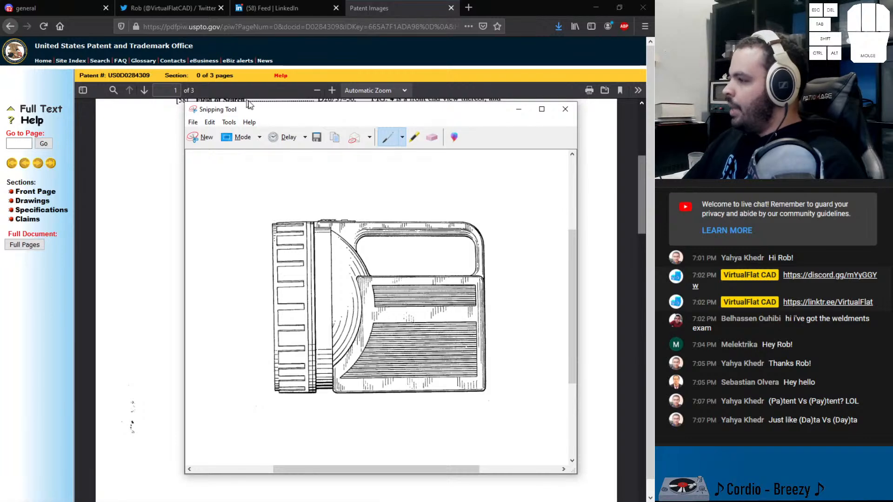
{"action": "left_click_drag", "start_coordinate": [276, 109], "coordinate": [248, 104]}
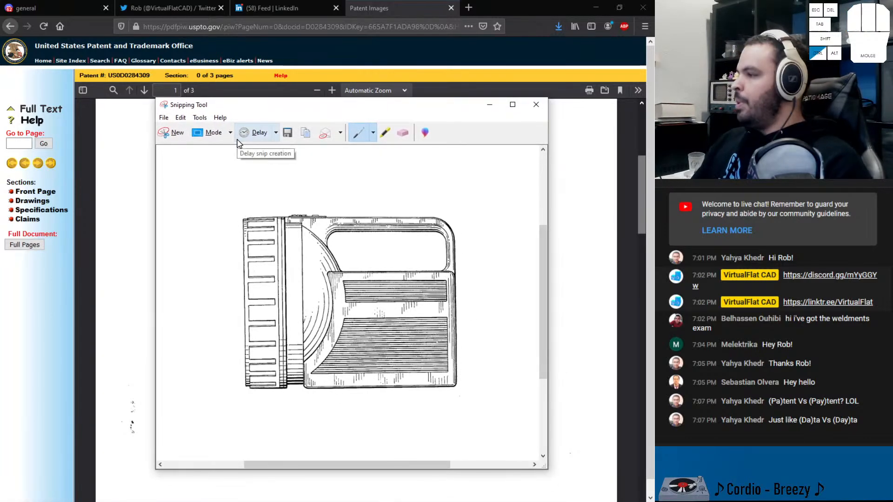
Save the snip as Capture.PNG in the "553 -" folder under _#CADModelOfTheDay and close the Snipping Tool
{"action": "key", "text": "ctrl+s"}
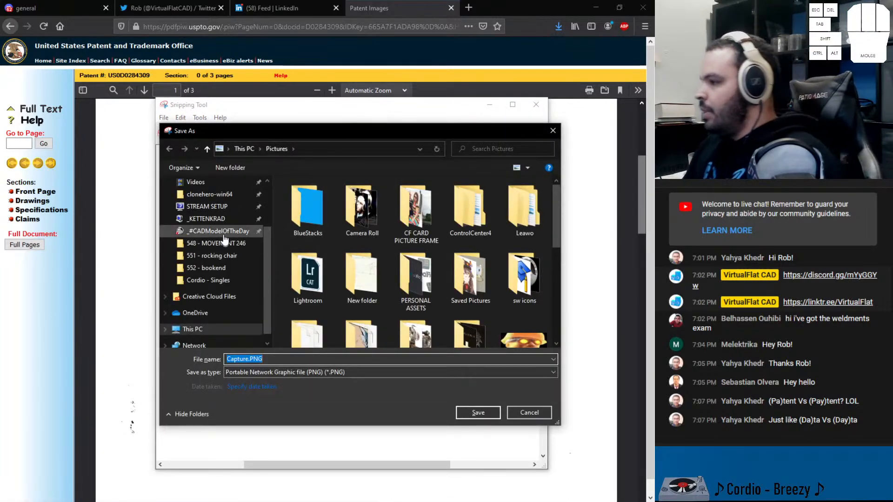
{"action": "left_click", "coordinate": [241, 231]}
{"action": "double_click", "coordinate": [315, 195]}
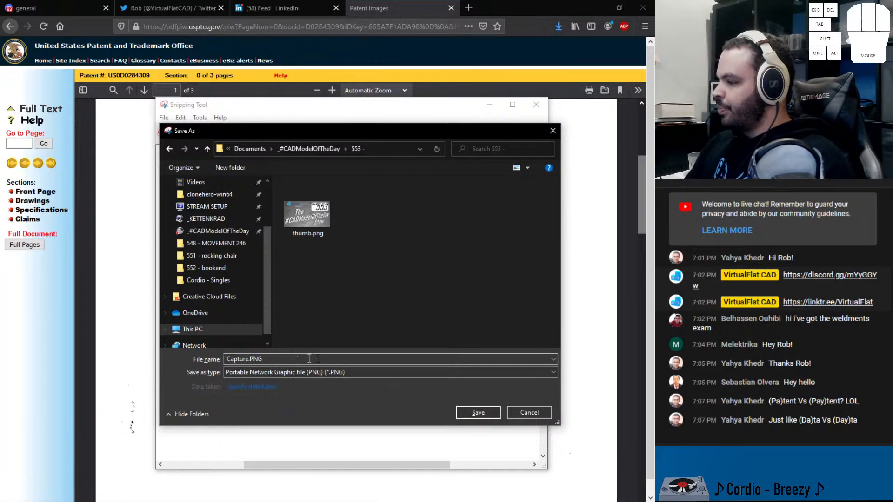
{"action": "left_click", "coordinate": [488, 412]}
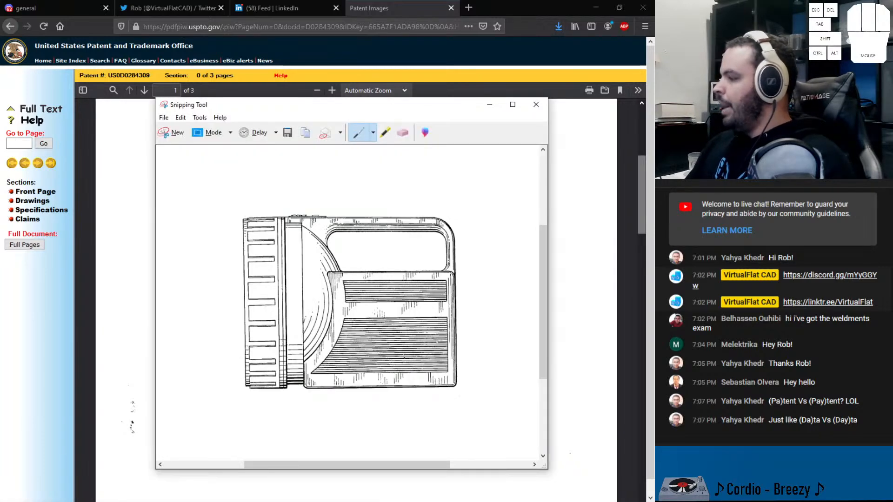
{"action": "left_click", "coordinate": [536, 103]}
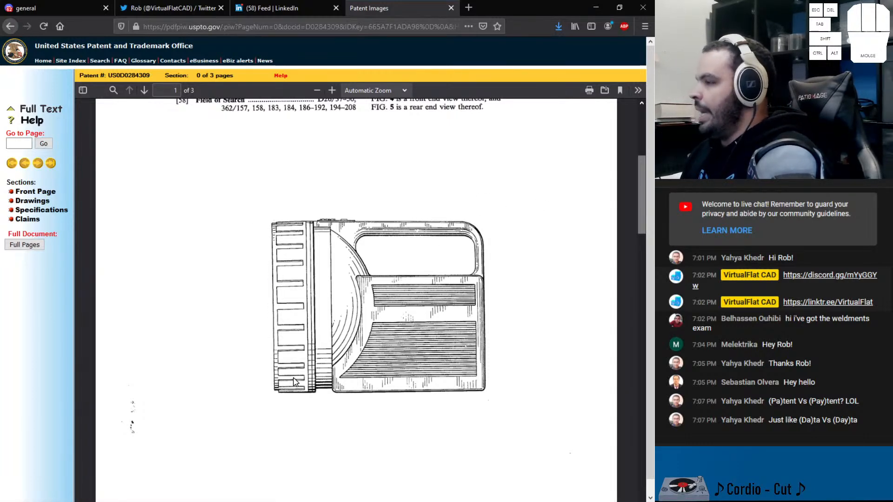
Switch to SOLIDWORKS, create a new document from the Part template and start a sketch on the Front Plane
{"action": "left_click", "coordinate": [596, 8]}
{"action": "left_click", "coordinate": [139, 11]}
{"action": "mouse_move", "coordinate": [120, 12]}
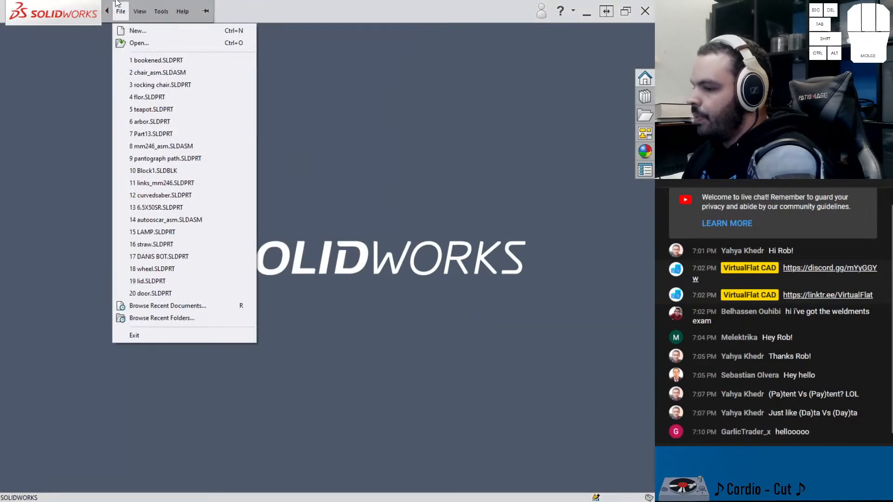
{"action": "left_click", "coordinate": [127, 30]}
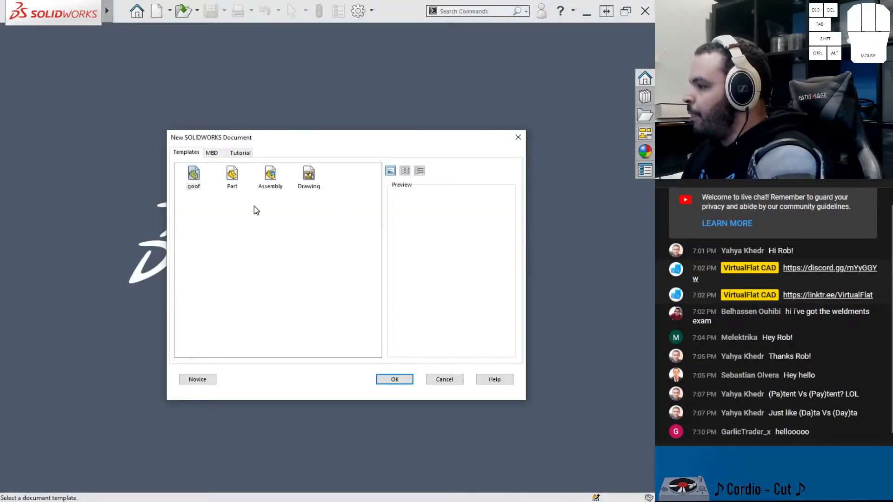
{"action": "double_click", "coordinate": [232, 175]}
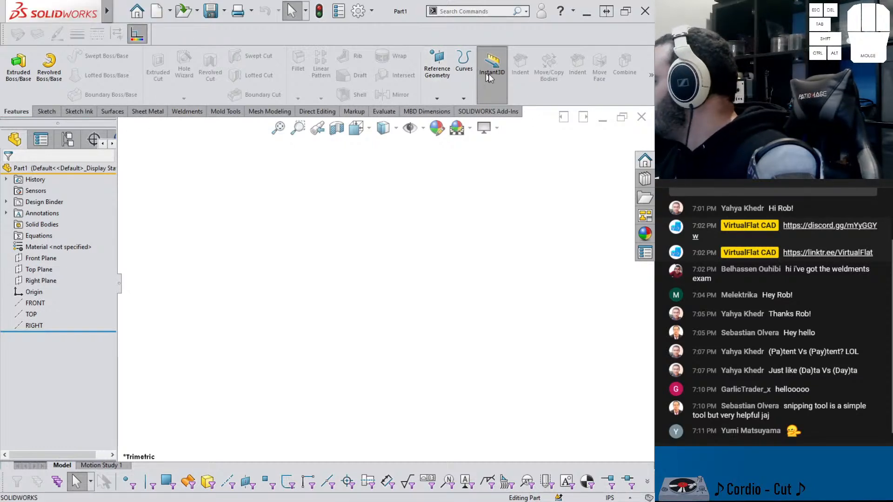
{"action": "left_click", "coordinate": [39, 259]}
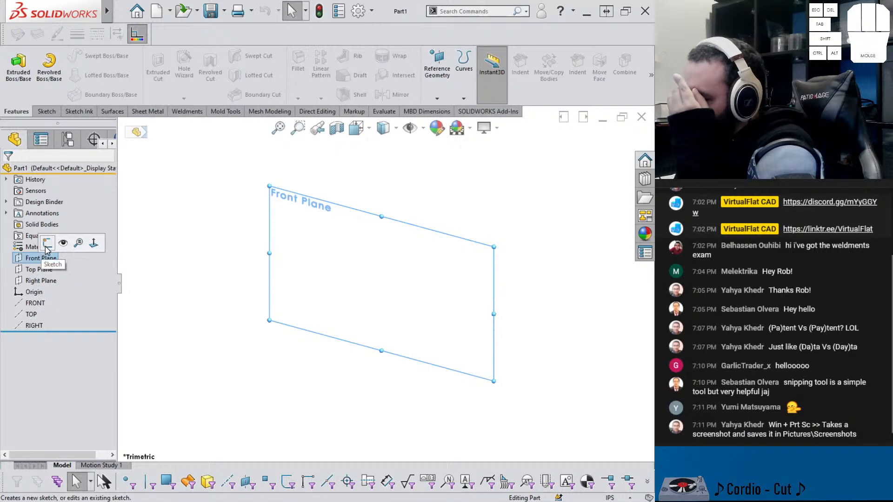
{"action": "left_click", "coordinate": [48, 244]}
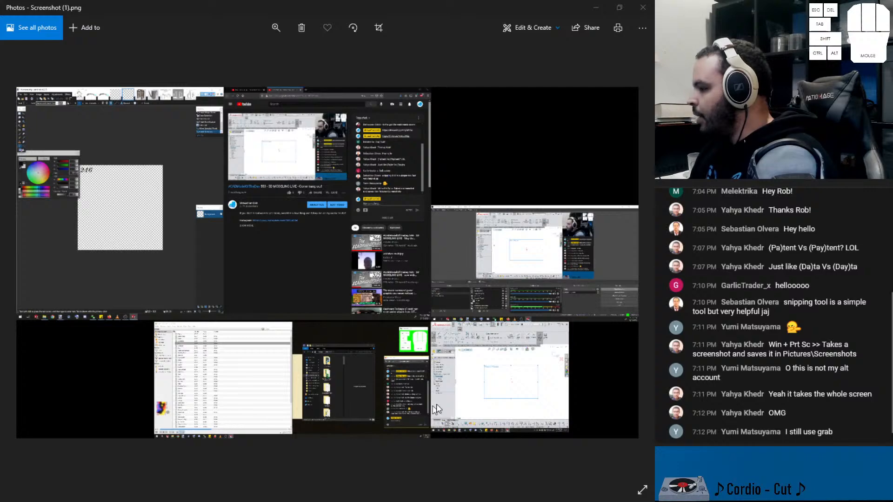
Inspect the SOLIDWORKS and live chat areas of Screenshot (1).png up close in Photos and put the viewer away
{"action": "scroll", "coordinate": [484, 417], "scroll_direction": "up", "scroll_amount": 5, "text": "ctrl"}
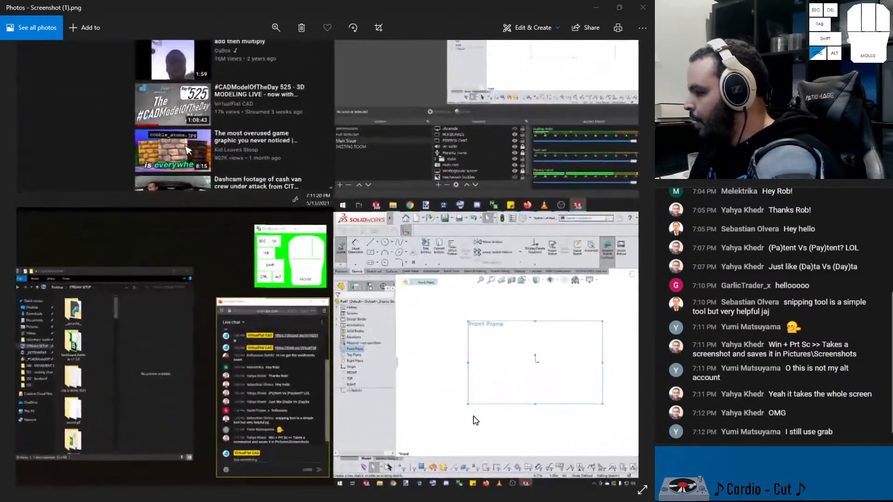
{"action": "scroll", "coordinate": [476, 420], "scroll_direction": "up", "scroll_amount": 3, "text": "ctrl"}
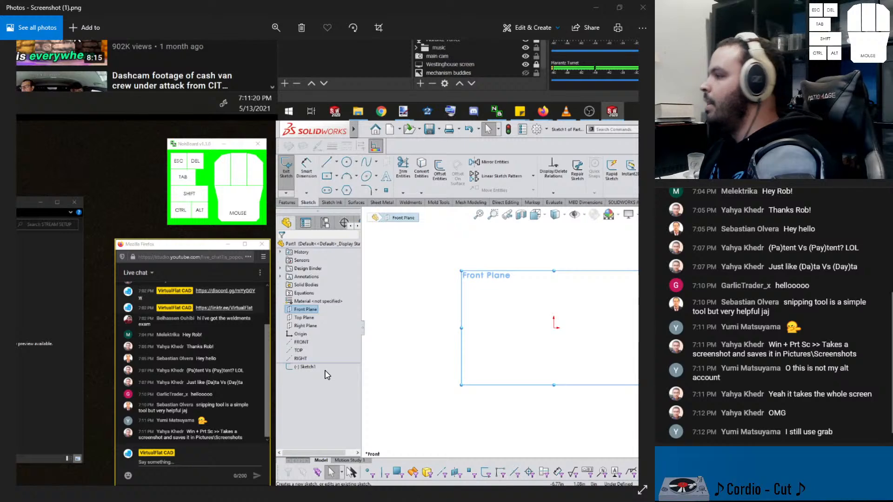
{"action": "left_click", "coordinate": [598, 9]}
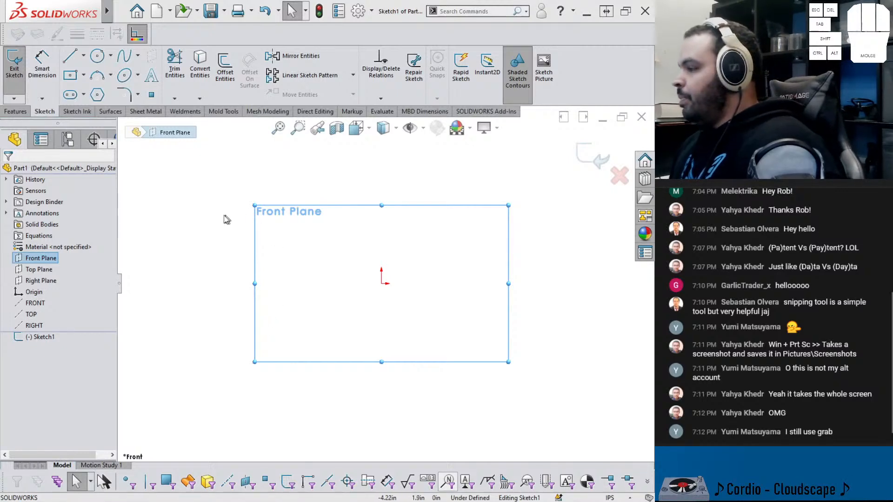
Insert Capture.PNG from the "553 -" folder as a sketch picture in the Front Plane sketch
{"action": "left_click", "coordinate": [250, 244]}
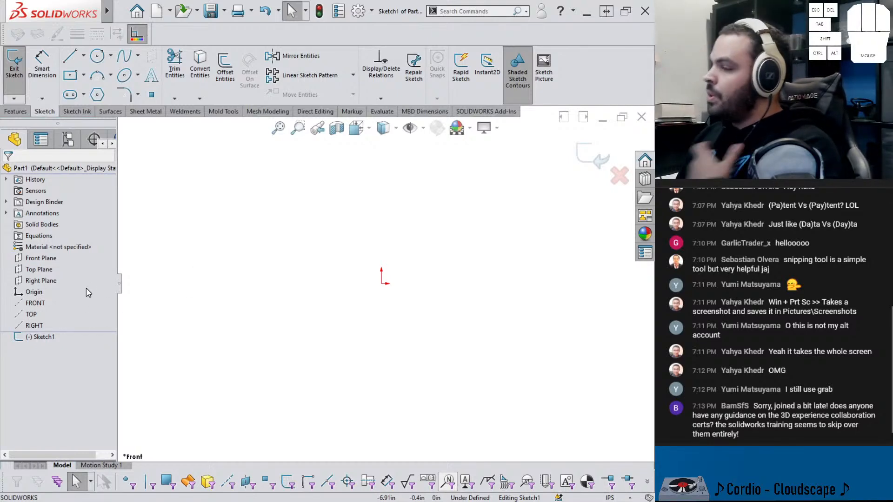
{"action": "left_click", "coordinate": [47, 259]}
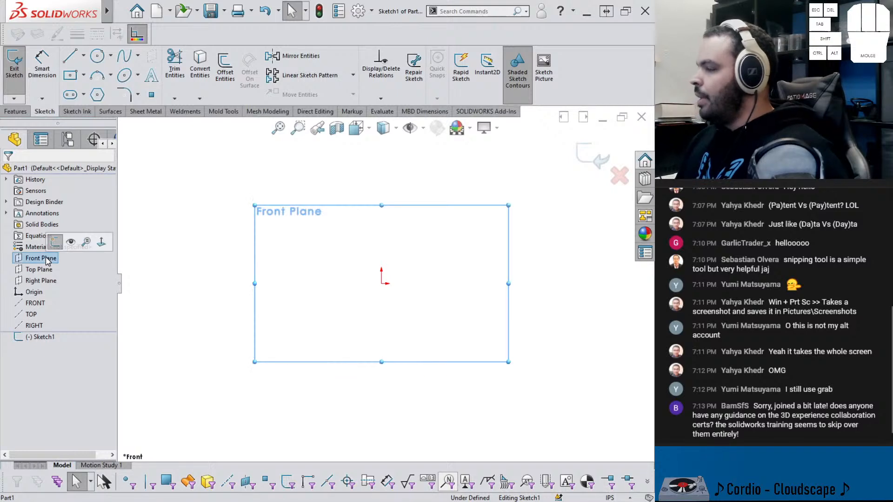
{"action": "left_click", "coordinate": [544, 72]}
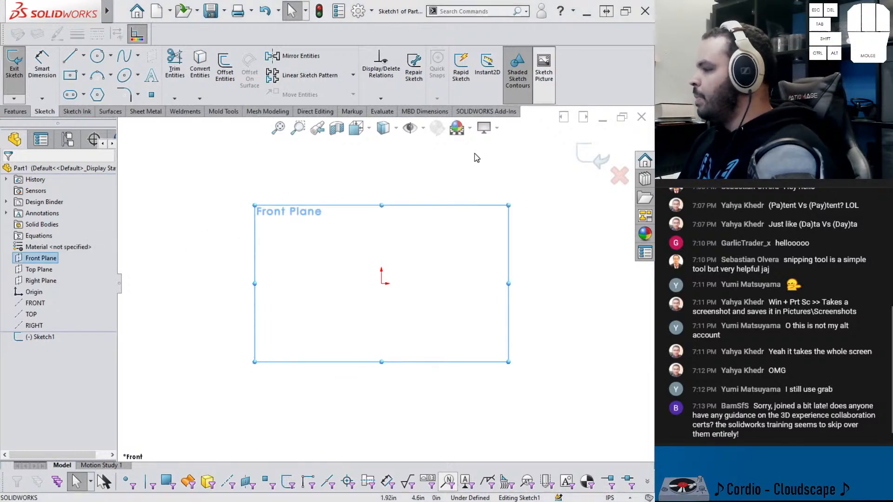
{"action": "double_click", "coordinate": [304, 195]}
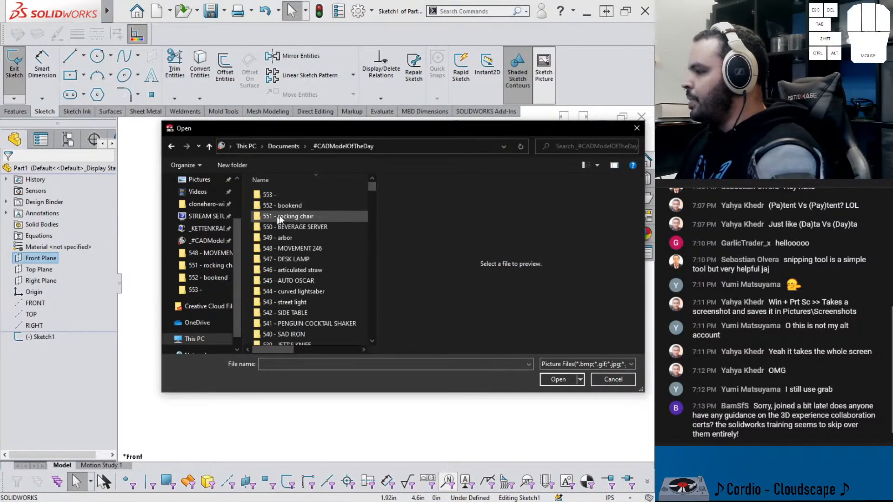
{"action": "double_click", "coordinate": [282, 197]}
{"action": "double_click", "coordinate": [279, 211]}
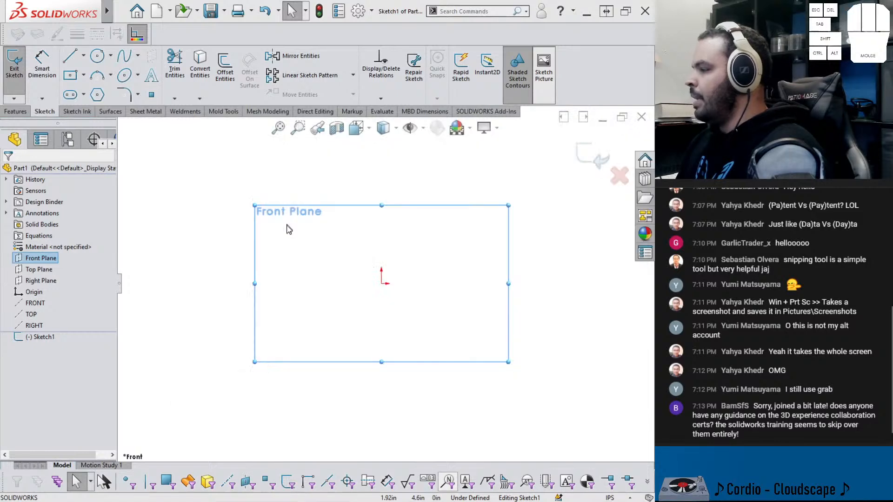
Move the sketch picture so the front edge of the lantern's lens ring sits near the sketch origin
{"action": "scroll", "coordinate": [375, 276], "scroll_direction": "up", "scroll_amount": 5}
{"action": "left_click_drag", "start_coordinate": [446, 271], "coordinate": [425, 314]}
{"action": "scroll", "coordinate": [417, 268], "scroll_direction": "up", "scroll_amount": 5}
{"action": "scroll", "coordinate": [418, 265], "scroll_direction": "down", "scroll_amount": 9}
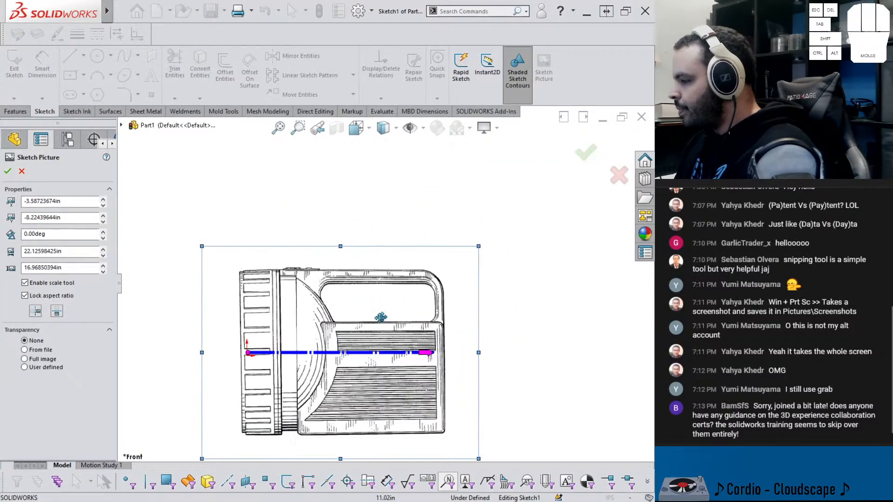
{"action": "scroll", "coordinate": [354, 399], "scroll_direction": "down", "scroll_amount": 2}
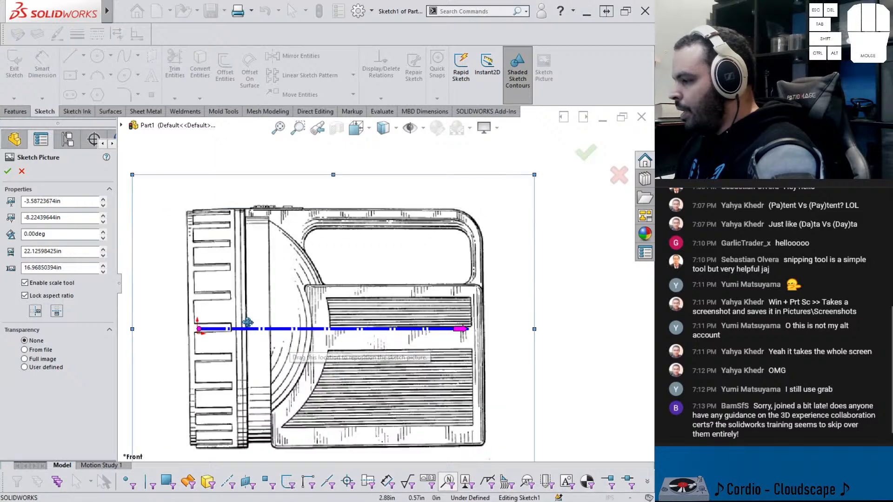
{"action": "left_click_drag", "start_coordinate": [242, 357], "coordinate": [251, 361]}
Scale the picture by spanning its scale line from the lower to the upper corner of the lens ring's front face and setting its length to 6 in
{"action": "left_click_drag", "start_coordinate": [206, 334], "coordinate": [202, 449]}
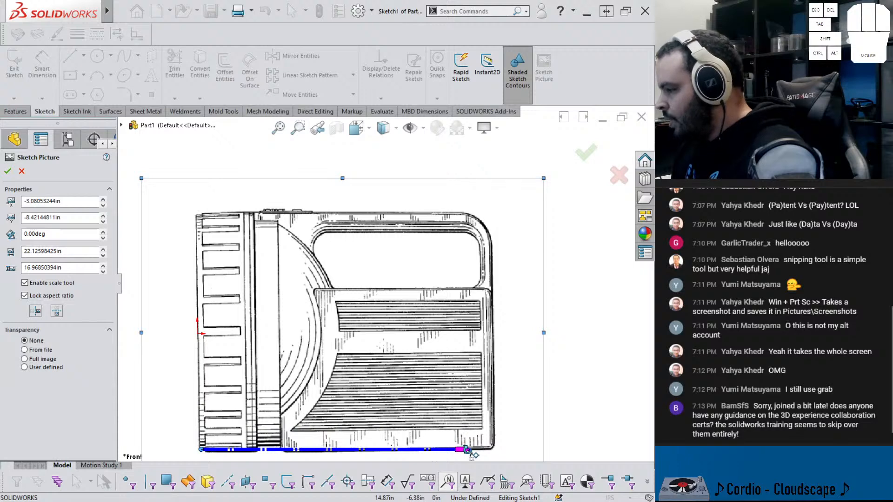
{"action": "left_click_drag", "start_coordinate": [465, 449], "coordinate": [324, 210]}
{"action": "scroll", "coordinate": [196, 215], "scroll_direction": "down", "scroll_amount": 5}
{"action": "scroll", "coordinate": [288, 270], "scroll_direction": "down", "scroll_amount": 4}
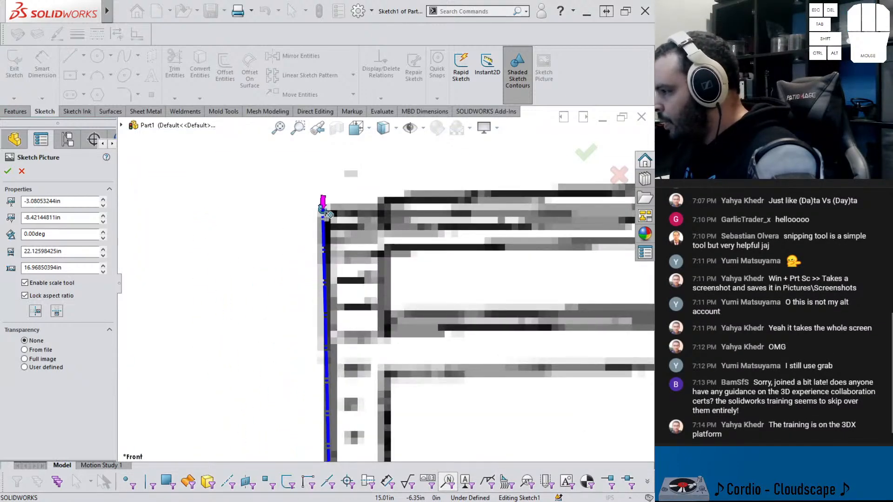
{"action": "type", "text": "6"}
{"action": "key", "text": "Return"}
Move the scaled picture back over the origin and rotate it to 359 degrees so the lens face stands upright
{"action": "scroll", "coordinate": [422, 294], "scroll_direction": "up", "scroll_amount": 5}
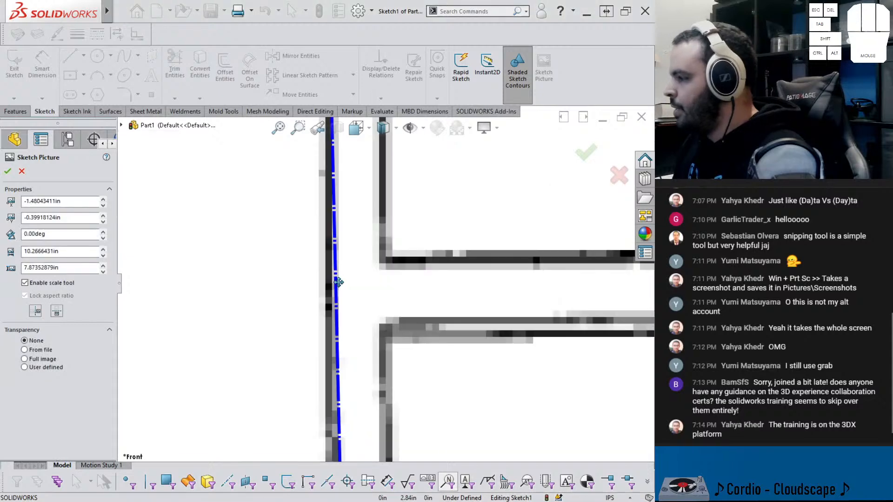
{"action": "mouse_move", "coordinate": [422, 294]}
{"action": "left_mouse_down"}
{"action": "mouse_move", "coordinate": [432, 366]}
{"action": "mouse_move", "coordinate": [416, 369]}
{"action": "left_mouse_up"}
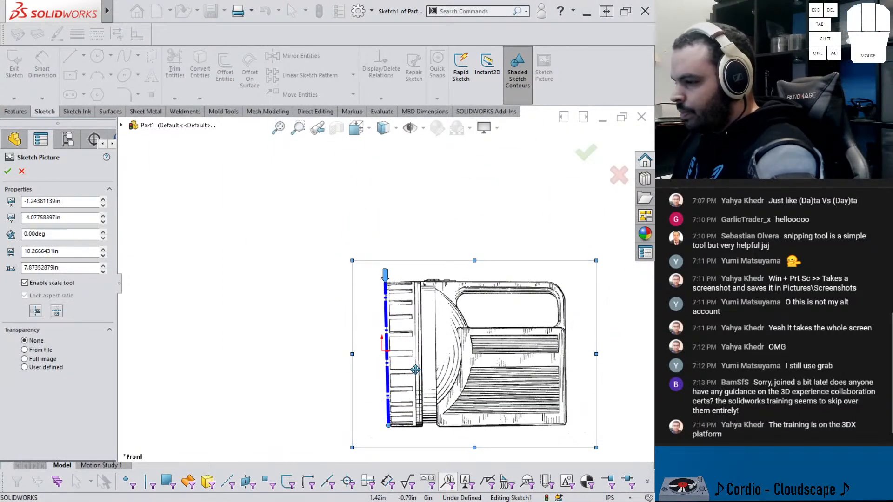
{"action": "scroll", "coordinate": [417, 368], "scroll_direction": "down", "scroll_amount": 5}
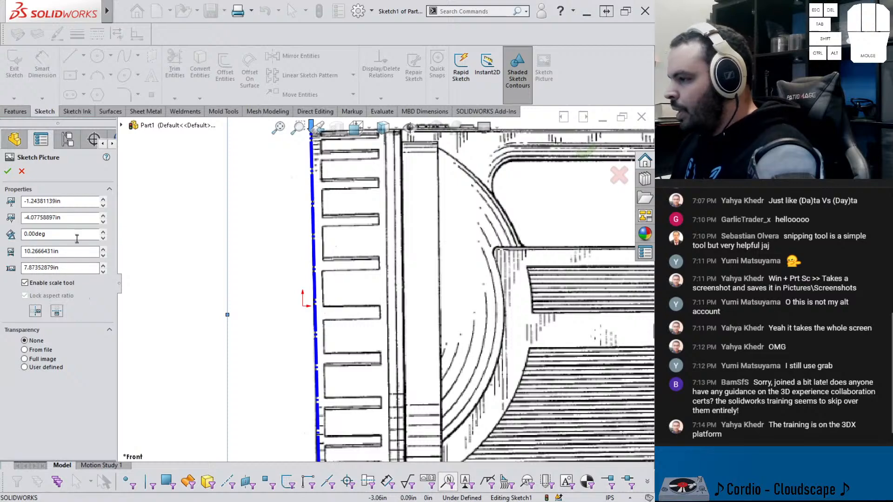
{"action": "left_click", "coordinate": [103, 237]}
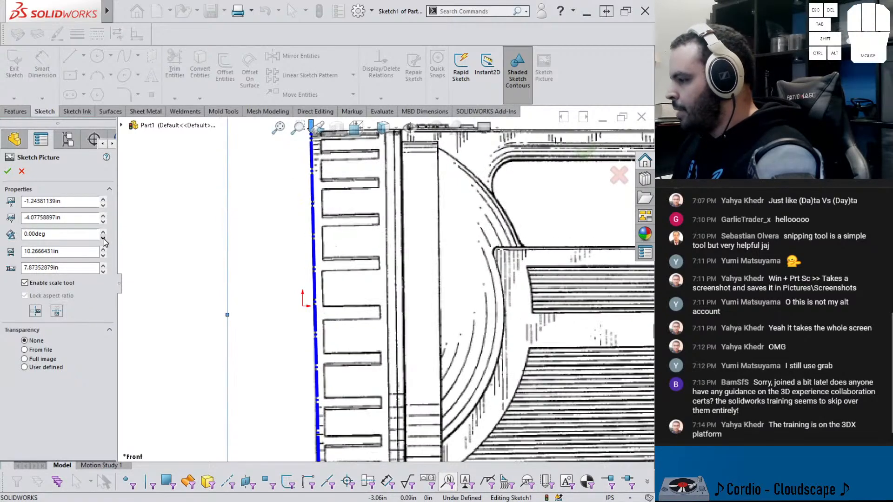
{"action": "left_click_drag", "start_coordinate": [426, 312], "coordinate": [414, 307]}
Fine-tune the picture's position to centre the lens face on the origin, accept the sketch picture and exit the sketch
{"action": "scroll", "coordinate": [442, 308], "scroll_direction": "up", "scroll_amount": 5}
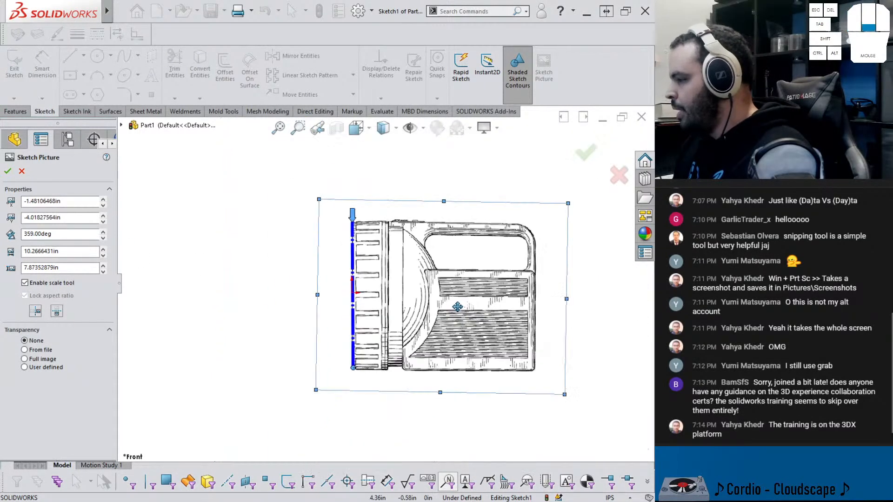
{"action": "scroll", "coordinate": [444, 306], "scroll_direction": "down", "scroll_amount": 5}
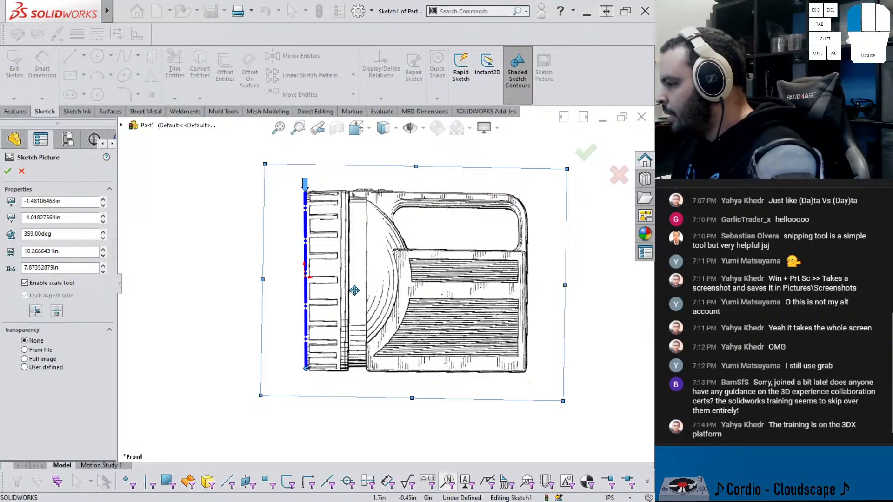
{"action": "left_click_drag", "start_coordinate": [354, 291], "coordinate": [355, 288]}
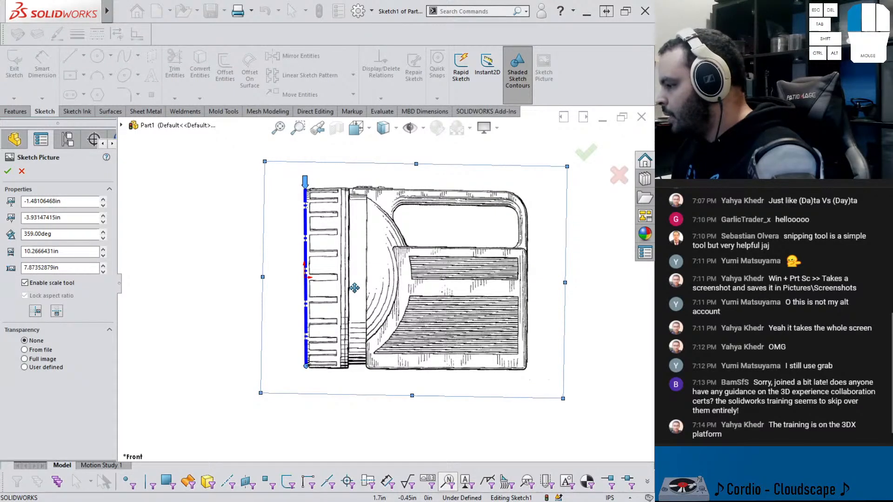
{"action": "left_click_drag", "start_coordinate": [354, 288], "coordinate": [355, 286]}
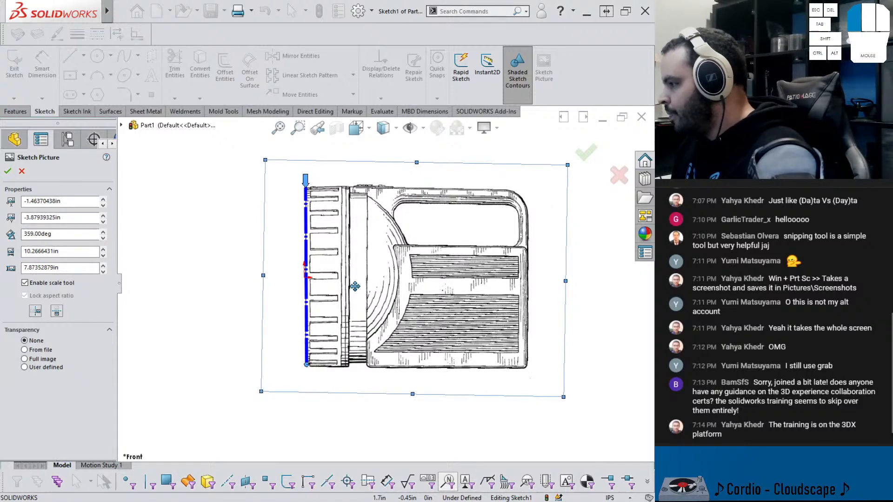
{"action": "left_click", "coordinate": [586, 153]}
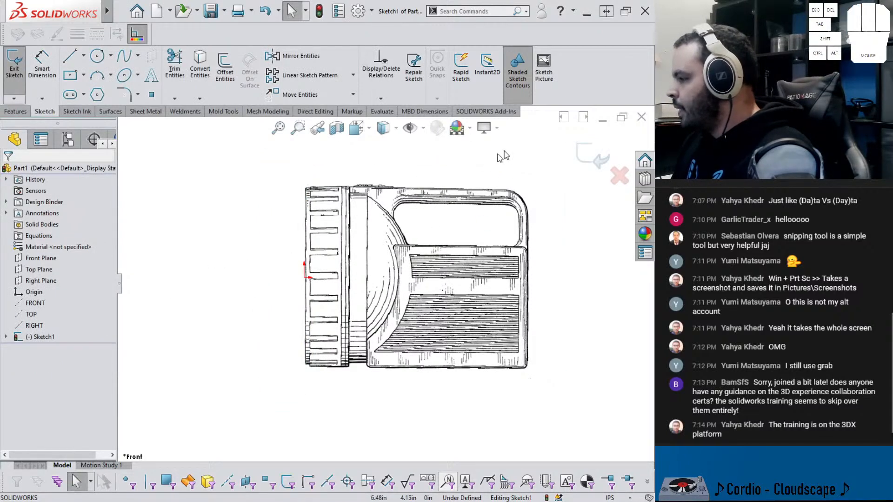
{"action": "left_click", "coordinate": [593, 158]}
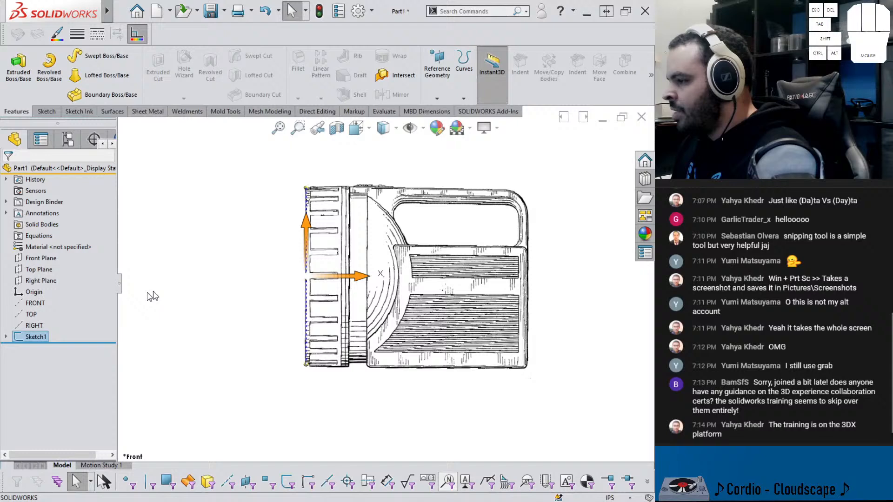
Roll the feature tree back to before the picture sketch and start a new sketch on the Front Plane
{"action": "left_click", "coordinate": [47, 259]}
{"action": "left_click_drag", "start_coordinate": [46, 342], "coordinate": [46, 331]}
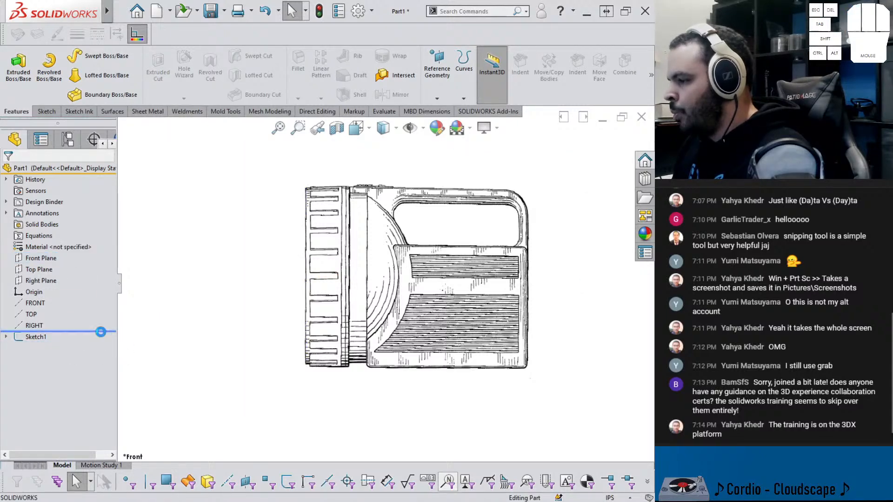
{"action": "left_click", "coordinate": [47, 259]}
{"action": "left_click", "coordinate": [57, 241]}
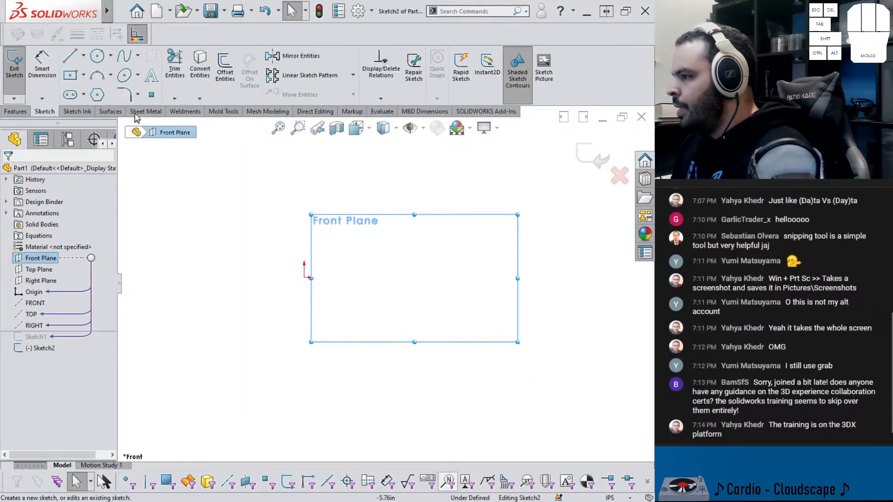
Draw a circle centred on the origin with a radius of about 3.68 in
{"action": "left_click", "coordinate": [98, 58]}
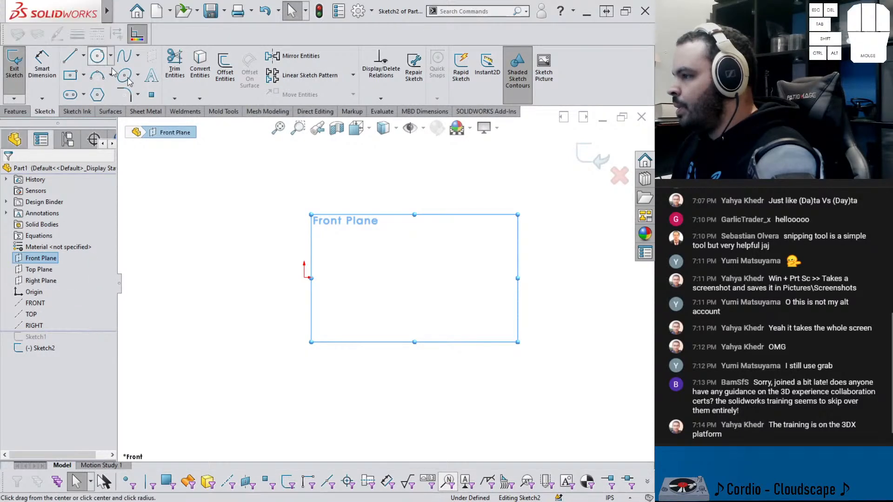
{"action": "left_click", "coordinate": [305, 276]}
{"action": "left_click", "coordinate": [387, 206]}
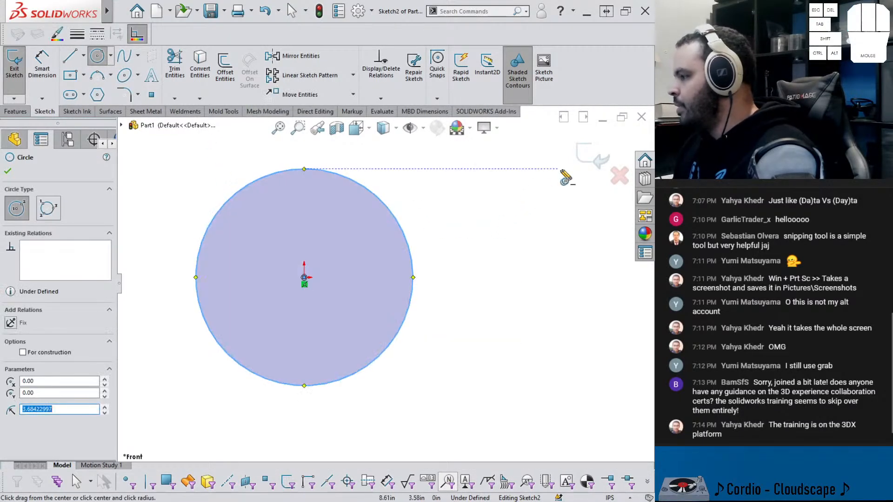
Exit the circle sketch and roll the feature tree forward past the picture sketch
{"action": "left_click", "coordinate": [592, 156]}
{"action": "left_click_drag", "start_coordinate": [82, 342], "coordinate": [86, 355]}
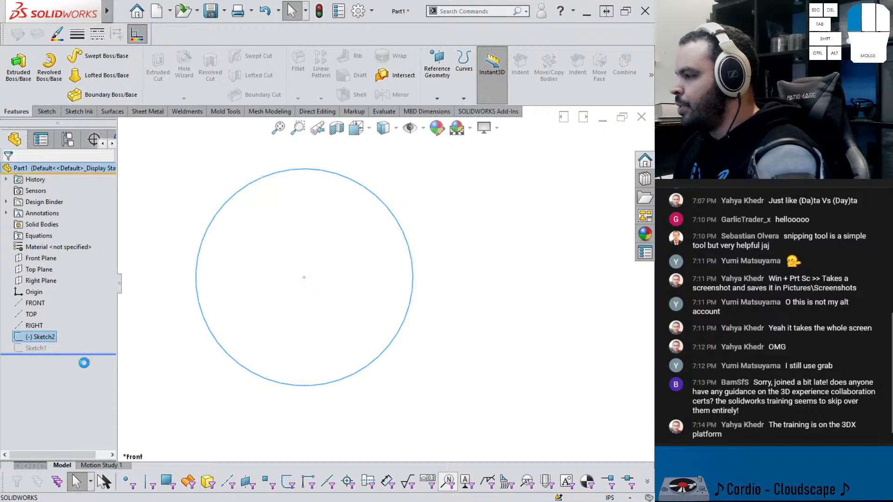
{"action": "left_click", "coordinate": [45, 350]}
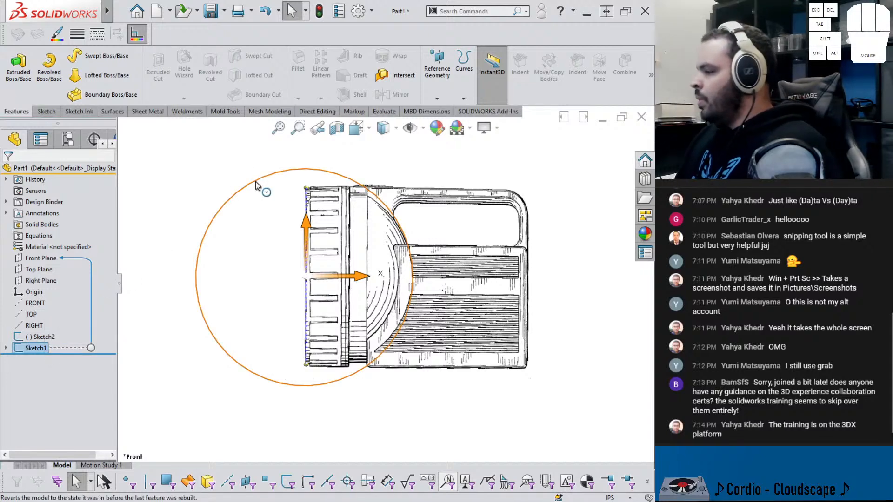
{"action": "left_click", "coordinate": [256, 181]}
Reopen Sketch2 for editing and delete its circle
{"action": "left_click", "coordinate": [42, 337]}
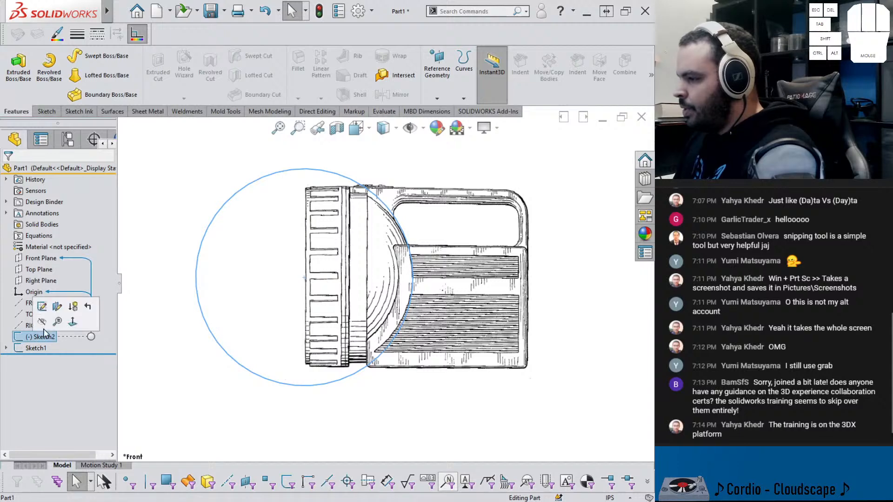
{"action": "left_click", "coordinate": [61, 316]}
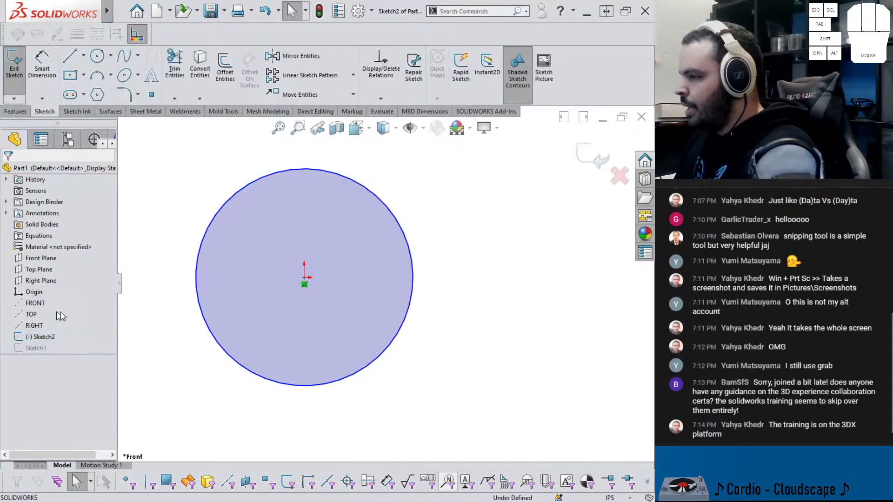
{"action": "left_click", "coordinate": [211, 333]}
{"action": "key", "text": "Delete"}
Draw a vertical centerline about 4.97 in long through the origin and constrain its midpoint to the origin
{"action": "left_click", "coordinate": [83, 56]}
{"action": "left_click", "coordinate": [90, 80]}
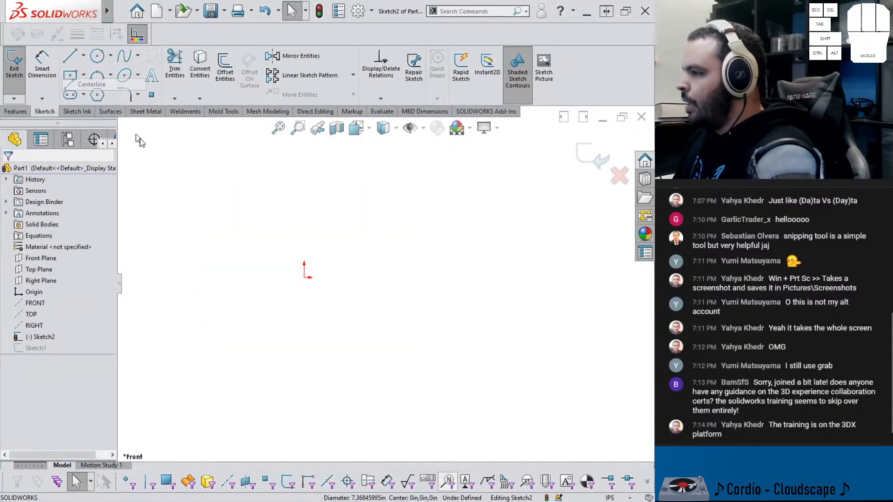
{"action": "mouse_move", "coordinate": [304, 190]}
{"action": "left_mouse_down"}
{"action": "mouse_move", "coordinate": [304, 342]}
{"action": "mouse_move", "coordinate": [304, 335]}
{"action": "left_mouse_up"}
{"action": "key", "text": "Escape"}
{"action": "right_click", "coordinate": [306, 278]}
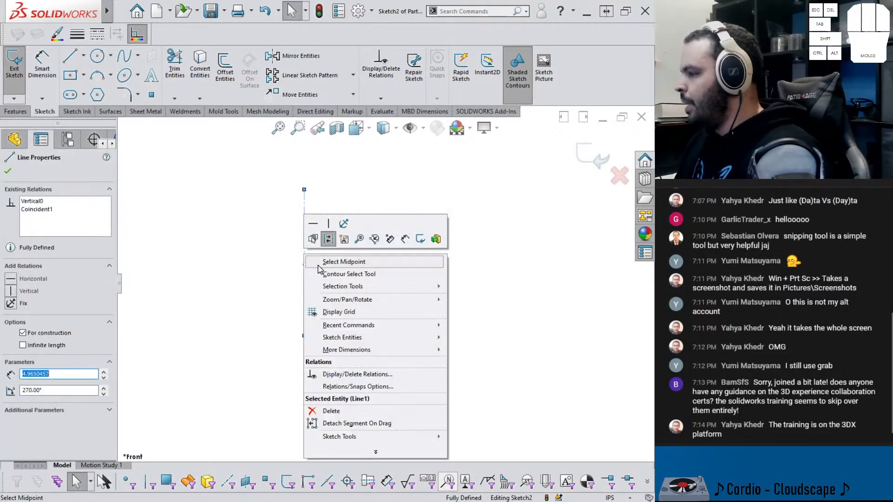
{"action": "left_click", "coordinate": [319, 263]}
{"action": "left_click", "coordinate": [306, 279], "text": "ctrl"}
{"action": "left_click", "coordinate": [366, 234]}
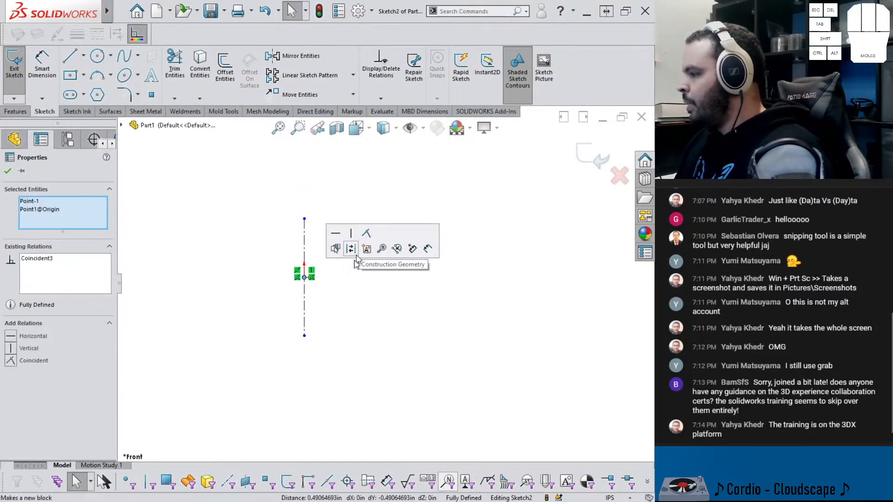
{"action": "left_click", "coordinate": [344, 311]}
Dimension the centerline's length as 6 in, exit the sketch and fit the lantern picture in view
{"action": "right_click_drag", "start_coordinate": [343, 314], "coordinate": [340, 244]}
{"action": "left_click", "coordinate": [305, 249]}
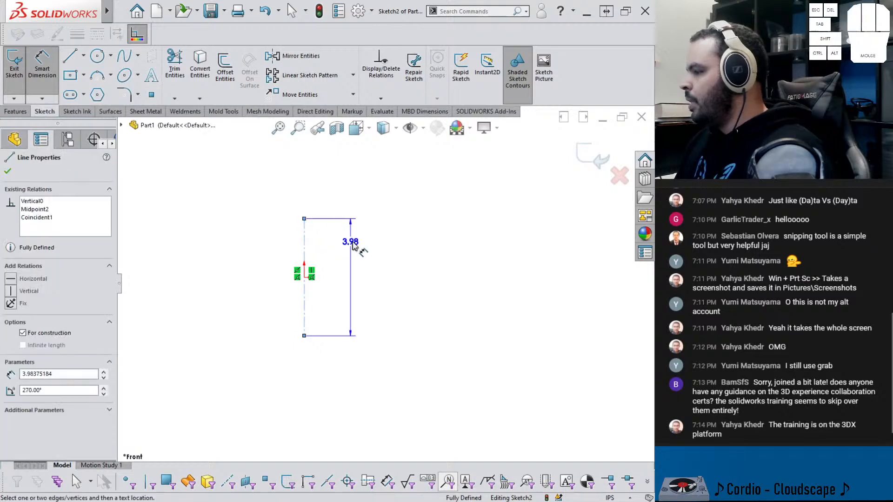
{"action": "left_click", "coordinate": [352, 243]}
{"action": "type", "text": "6"}
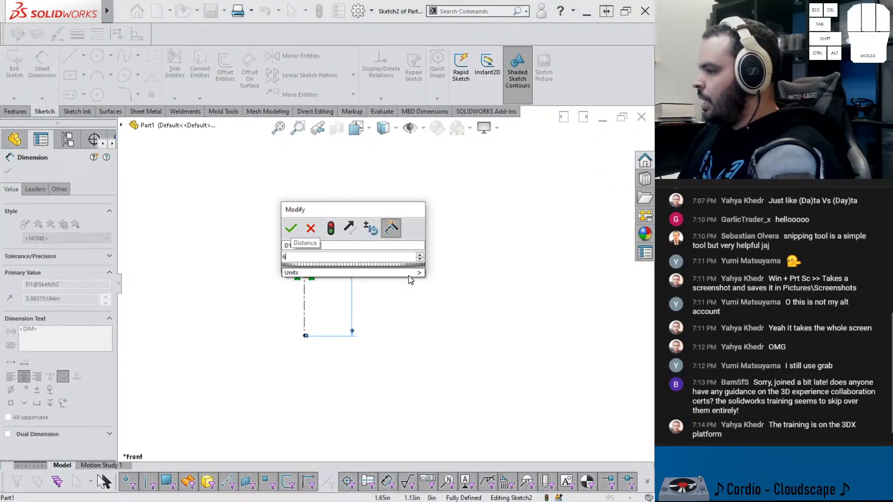
{"action": "key", "text": "Return"}
{"action": "key", "text": "Escape"}
{"action": "left_click", "coordinate": [593, 156]}
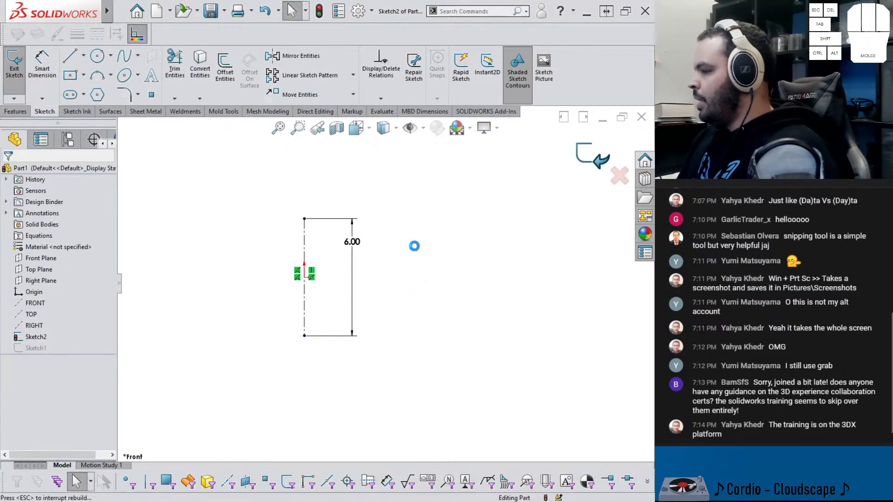
{"action": "scroll", "coordinate": [279, 335], "scroll_direction": "down", "scroll_amount": 5}
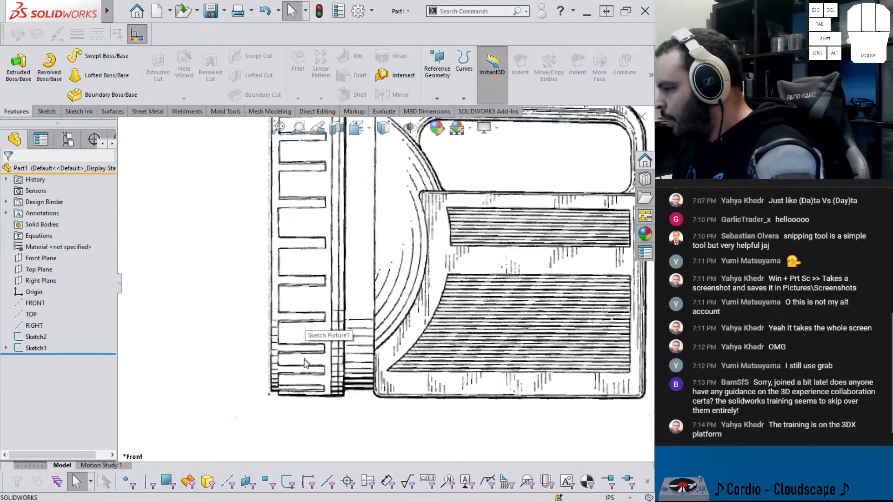
{"action": "key", "text": "f"}
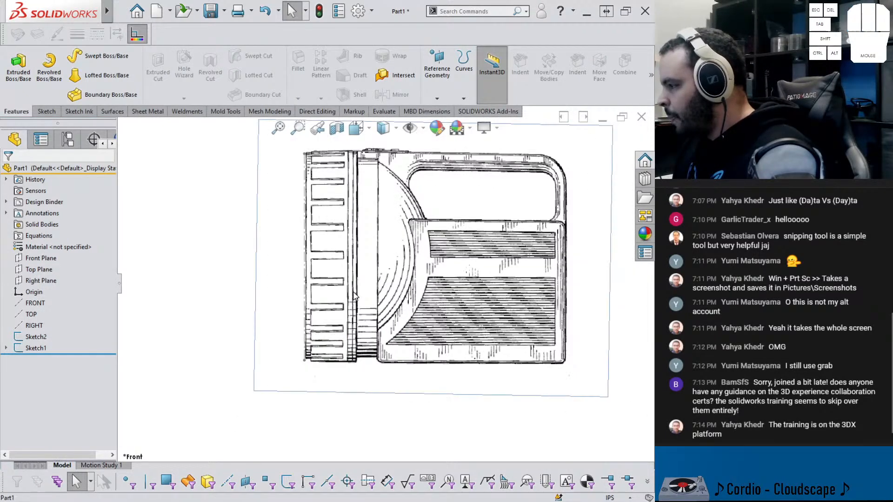
{"action": "left_click", "coordinate": [7, 348]}
{"action": "left_click", "coordinate": [35, 357]}
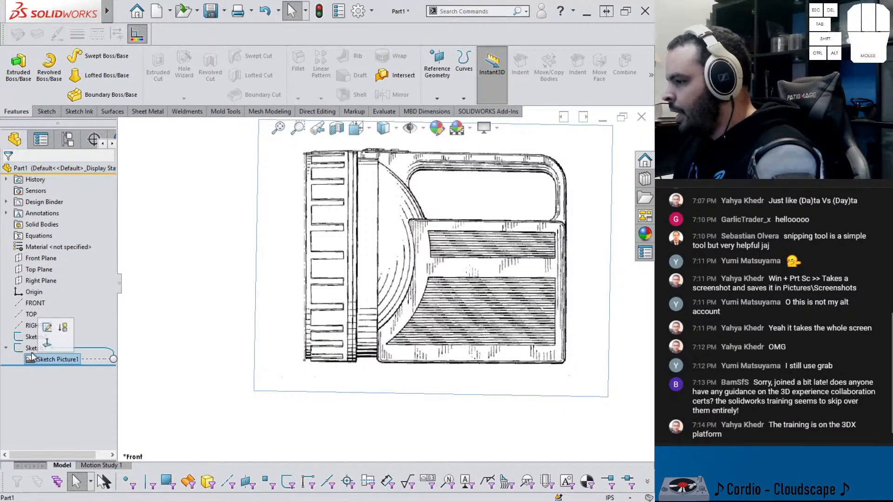
{"action": "double_click", "coordinate": [30, 352]}
{"action": "left_click", "coordinate": [31, 350]}
{"action": "left_click", "coordinate": [42, 321]}
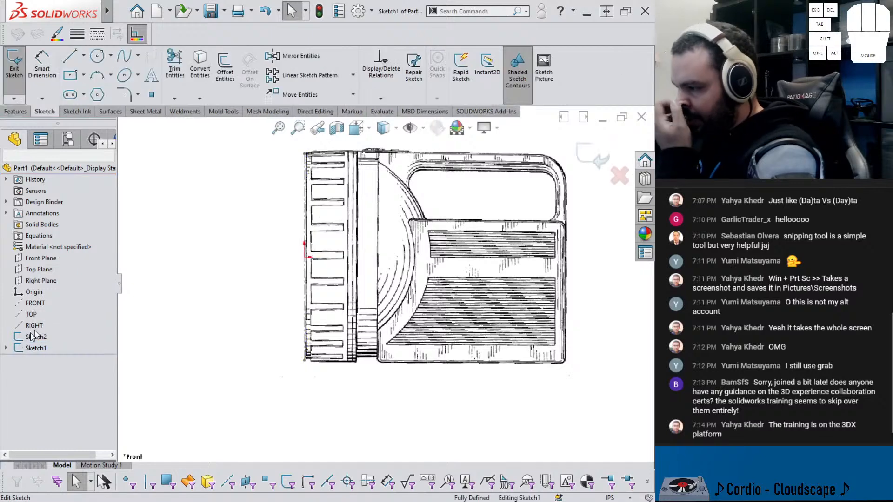
{"action": "left_click", "coordinate": [6, 348]}
{"action": "left_click", "coordinate": [47, 359]}
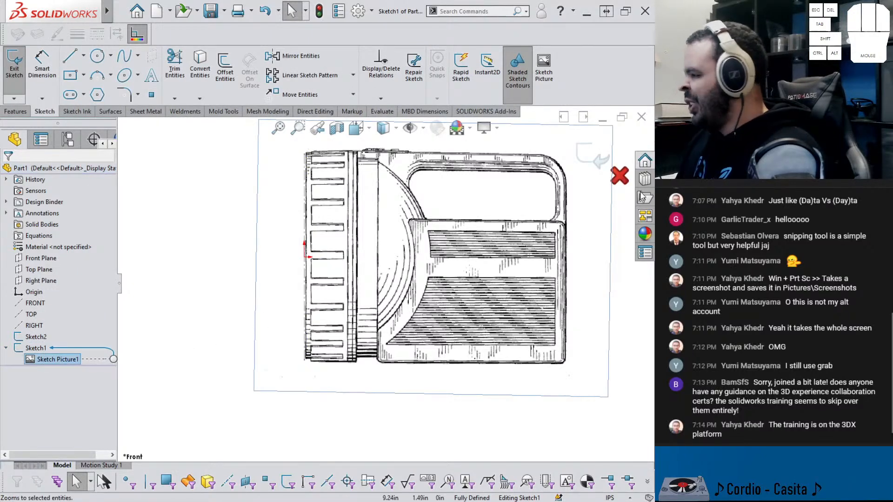
{"action": "left_click", "coordinate": [597, 160]}
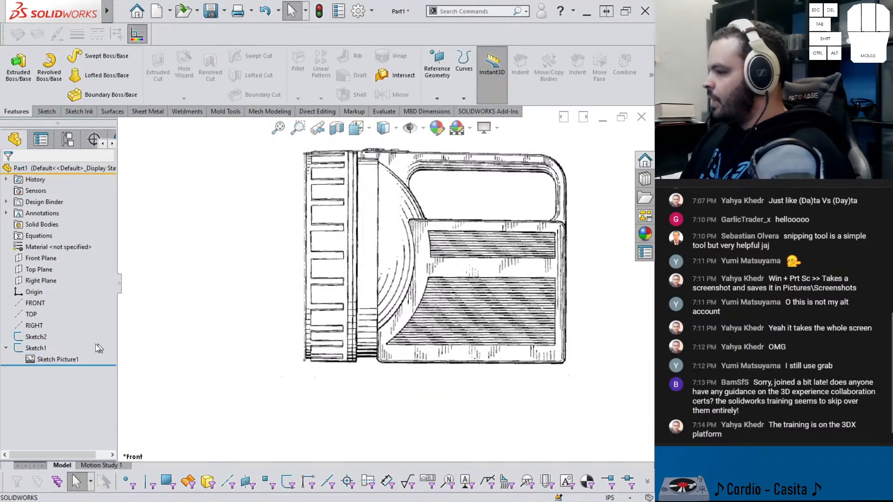
Reposition the lantern sketch picture to an origin of about X -1.49 in, Y -3.94 in to line it up with the reference centerline
{"action": "double_click", "coordinate": [59, 358]}
{"action": "left_click_drag", "start_coordinate": [383, 245], "coordinate": [380, 245]}
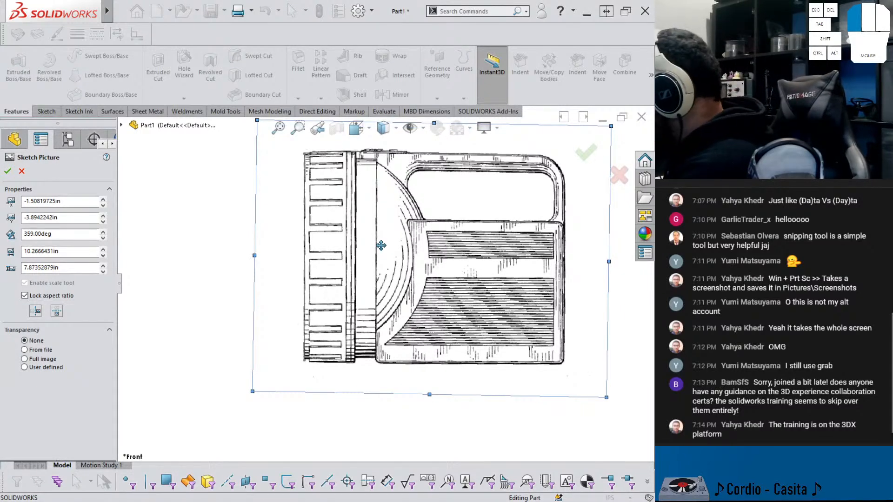
{"action": "left_click_drag", "start_coordinate": [381, 246], "coordinate": [381, 246]}
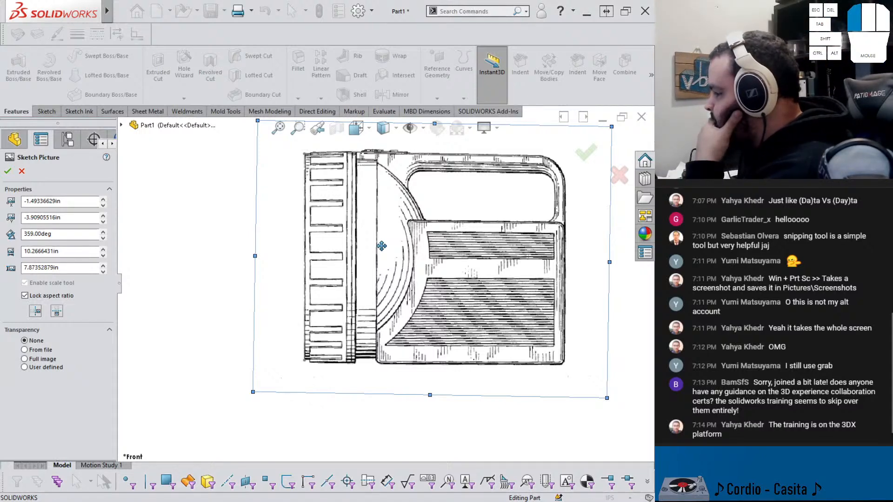
{"action": "left_click_drag", "start_coordinate": [381, 246], "coordinate": [382, 247]}
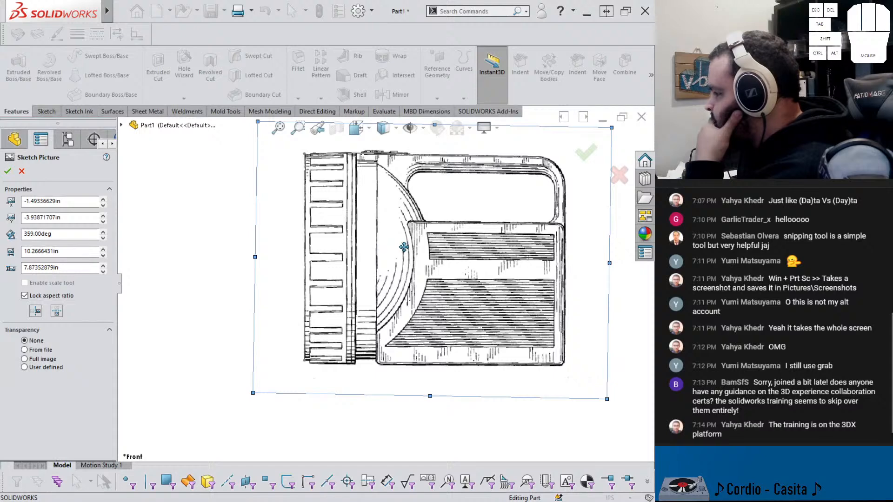
{"action": "left_click", "coordinate": [579, 156]}
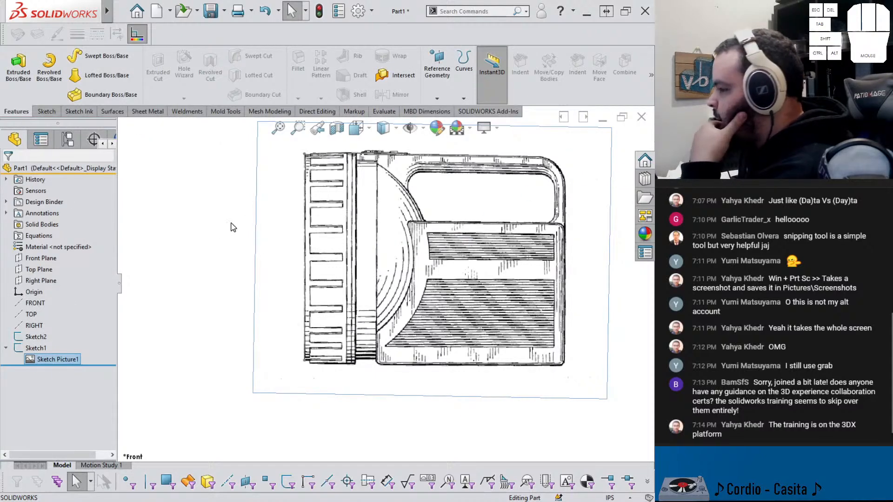
{"action": "left_click", "coordinate": [203, 204]}
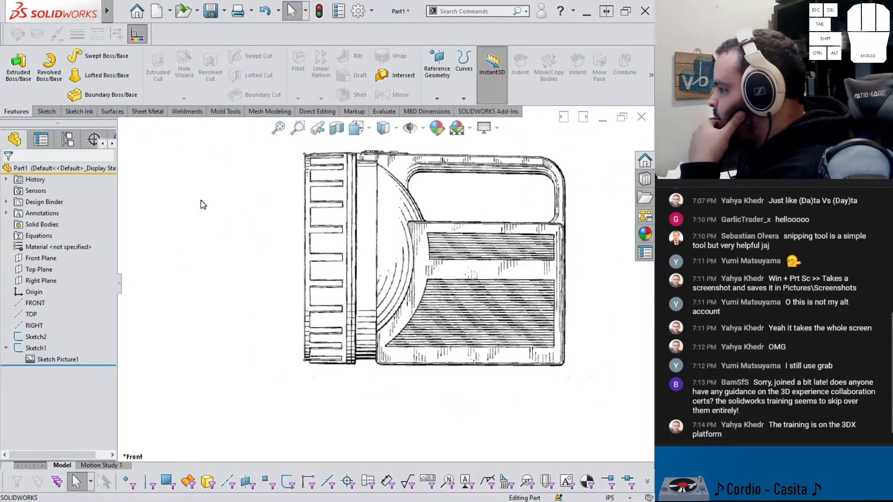
On the Front Plane, sketch a horizontal line about 3.68 in long from the origin and an arc of about 3.13 in radius along the dome outline
{"action": "left_click", "coordinate": [43, 112]}
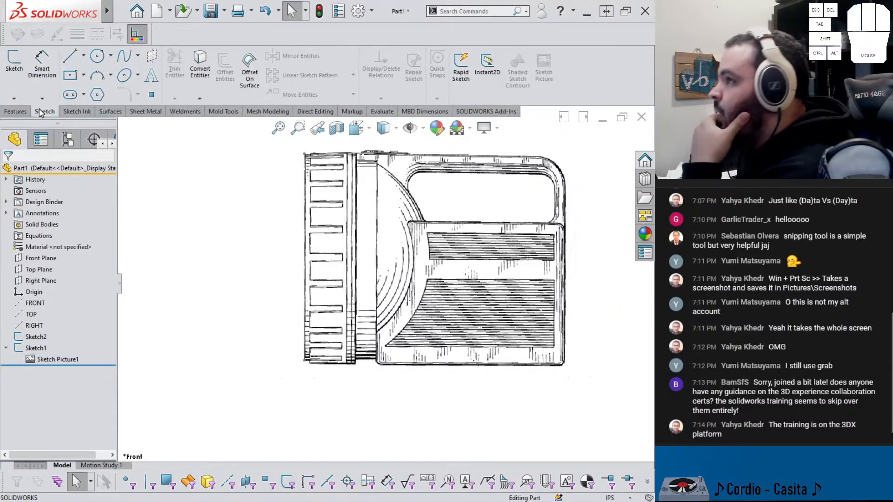
{"action": "left_click", "coordinate": [44, 258]}
{"action": "left_click", "coordinate": [59, 238]}
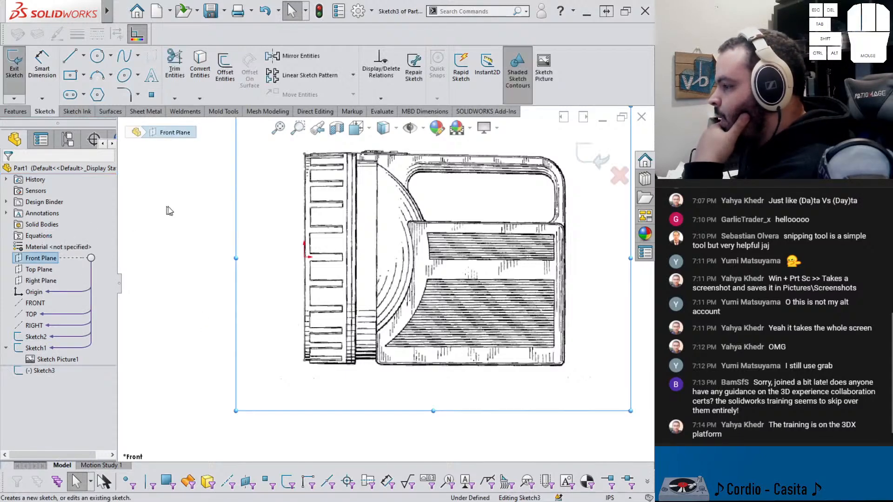
{"action": "left_click", "coordinate": [69, 56]}
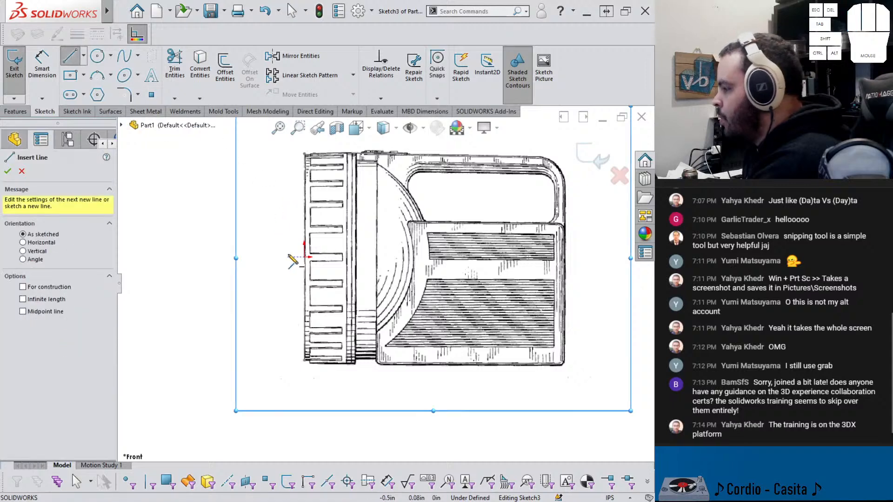
{"action": "left_click", "coordinate": [307, 257]}
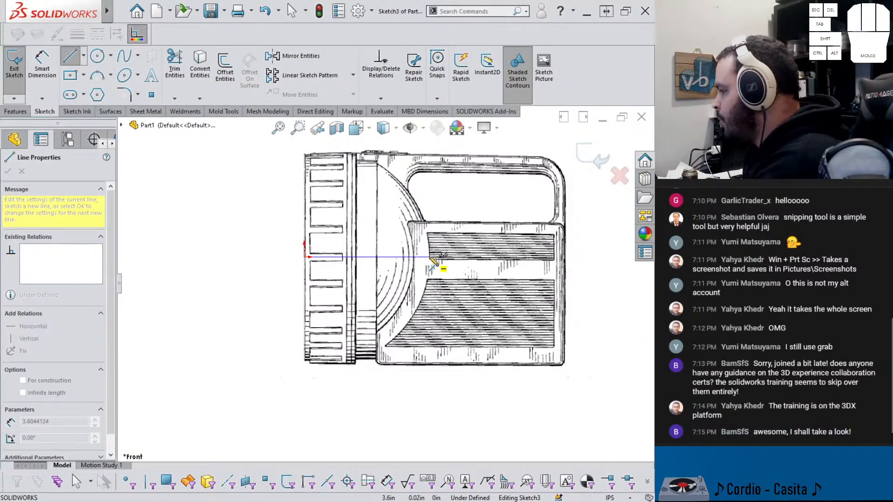
{"action": "left_click", "coordinate": [431, 257]}
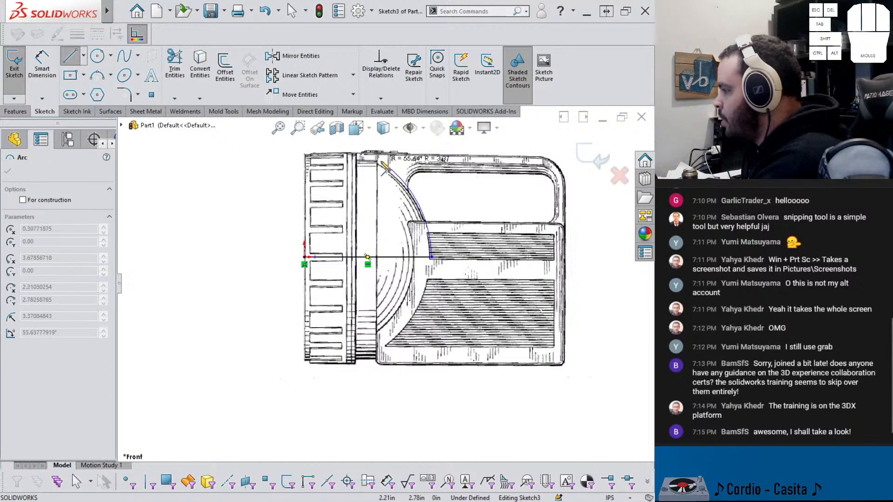
{"action": "scroll", "coordinate": [381, 167], "scroll_direction": "down", "scroll_amount": 3}
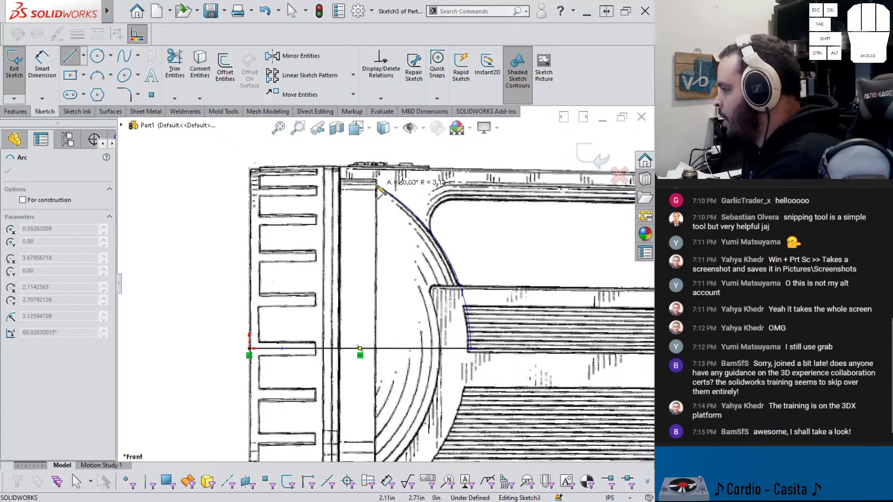
{"action": "left_click", "coordinate": [377, 186]}
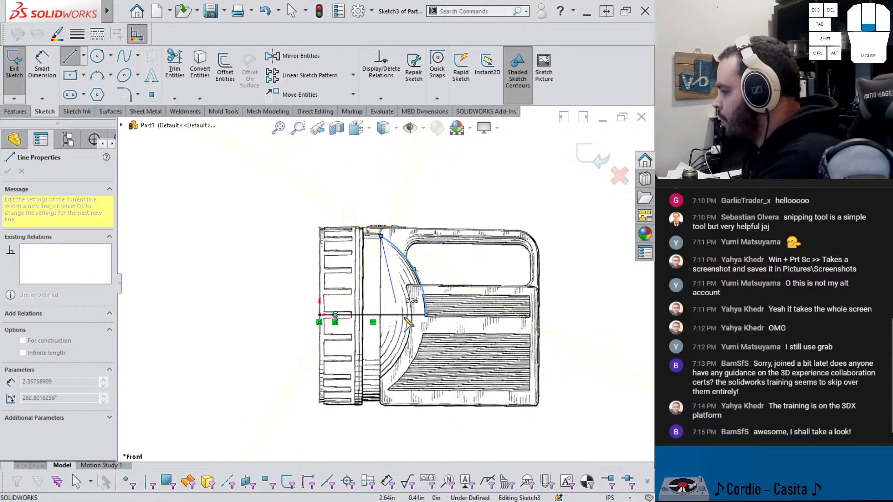
Continue the profile from the arc's upper end with a vertical line about 0.1 in long and a horizontal line across the neck to the lens ring
{"action": "scroll", "coordinate": [383, 285], "scroll_direction": "up", "scroll_amount": 3}
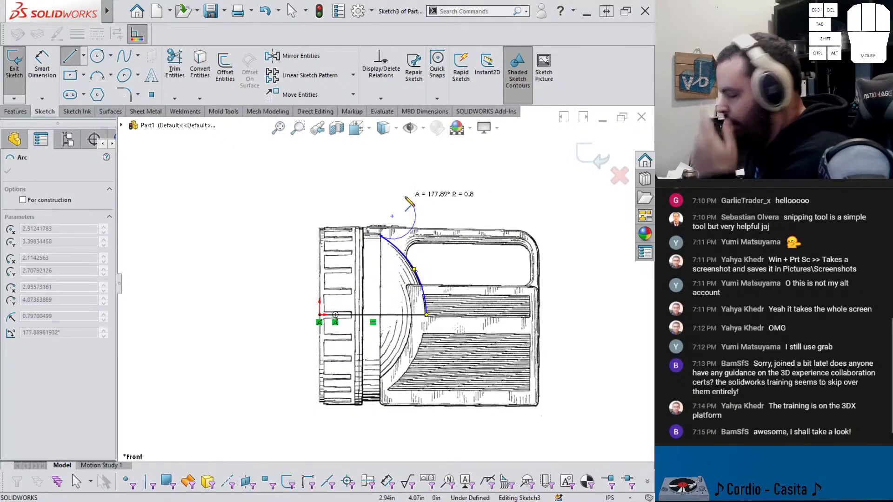
{"action": "key", "text": "a"}
{"action": "scroll", "coordinate": [399, 224], "scroll_direction": "down", "scroll_amount": 2}
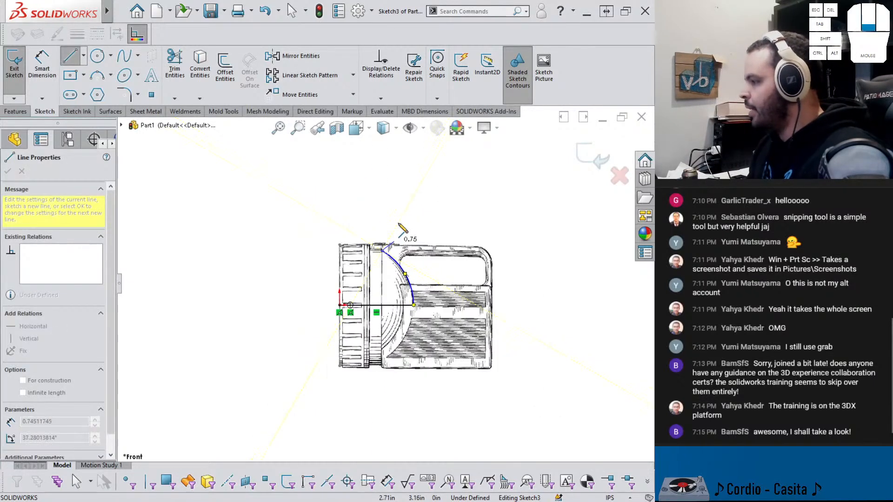
{"action": "scroll", "coordinate": [453, 275], "scroll_direction": "up", "scroll_amount": 3}
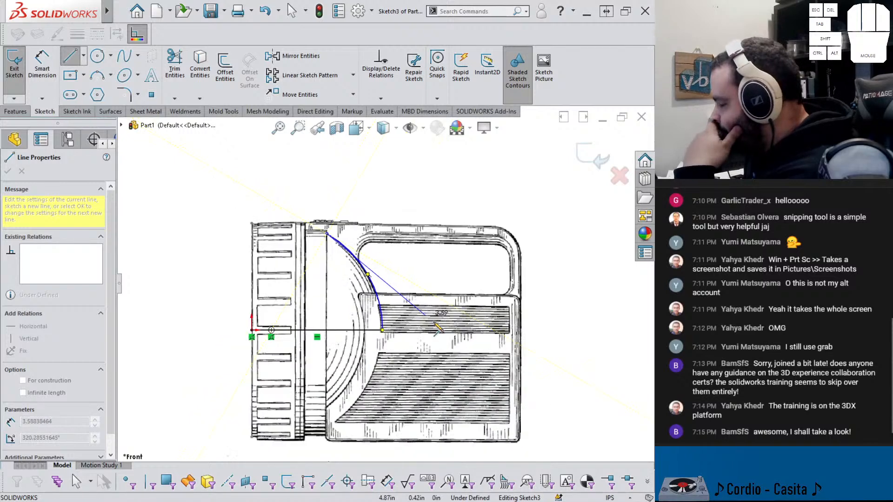
{"action": "scroll", "coordinate": [434, 323], "scroll_direction": "up", "scroll_amount": 1}
{"action": "scroll", "coordinate": [433, 323], "scroll_direction": "down", "scroll_amount": 1}
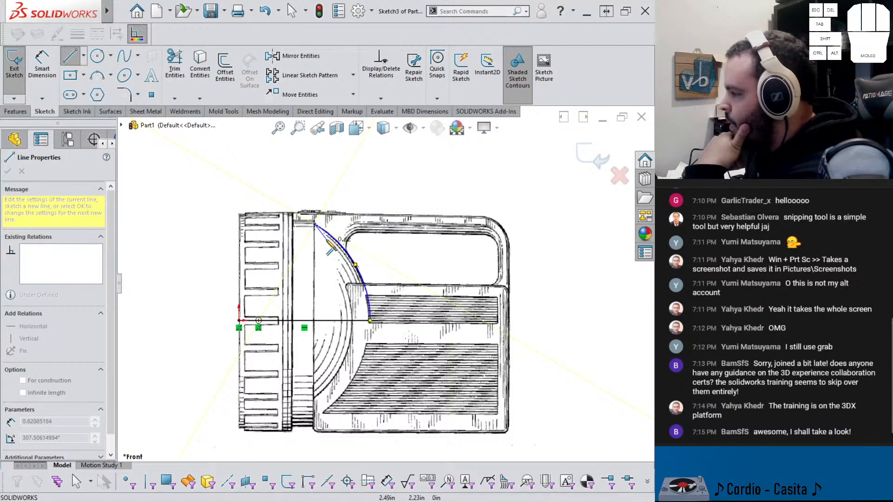
{"action": "scroll", "coordinate": [310, 222], "scroll_direction": "down", "scroll_amount": 7}
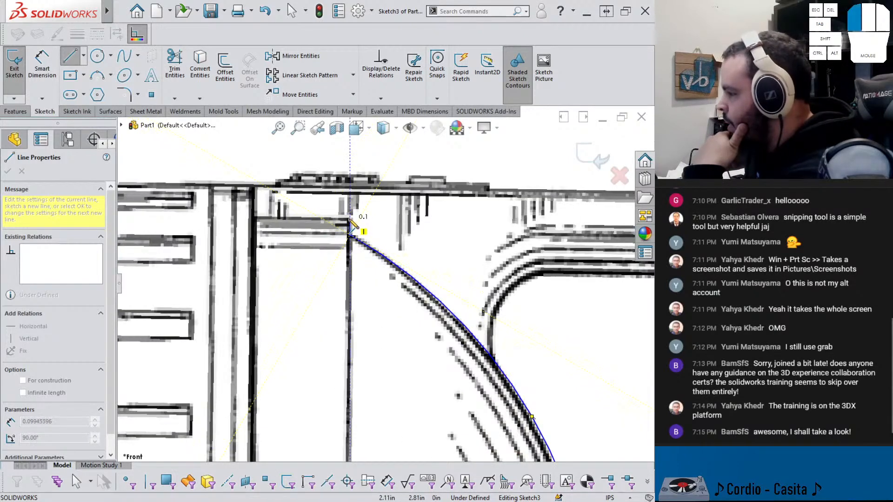
{"action": "left_click", "coordinate": [350, 220]}
{"action": "left_click", "coordinate": [254, 219]}
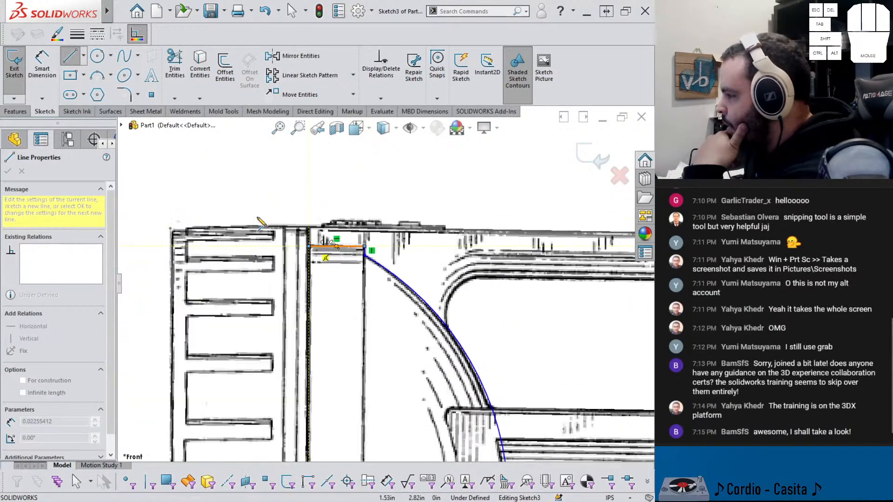
Trace the lens ring's back edge with a vertical line about 0.17 in long, a short horizontal line and a slanted line up to the rim
{"action": "scroll", "coordinate": [260, 224], "scroll_direction": "up", "scroll_amount": 3}
{"action": "scroll", "coordinate": [285, 225], "scroll_direction": "down", "scroll_amount": 3}
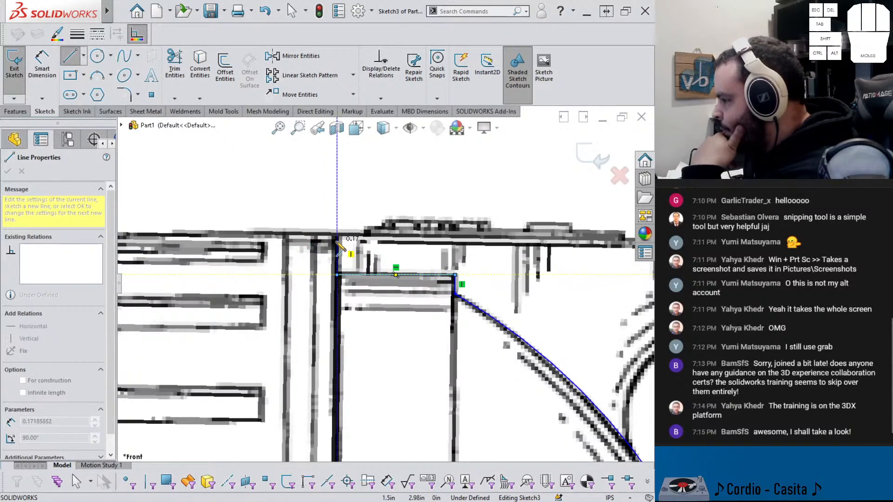
{"action": "left_click", "coordinate": [337, 240]}
{"action": "left_click", "coordinate": [319, 241]}
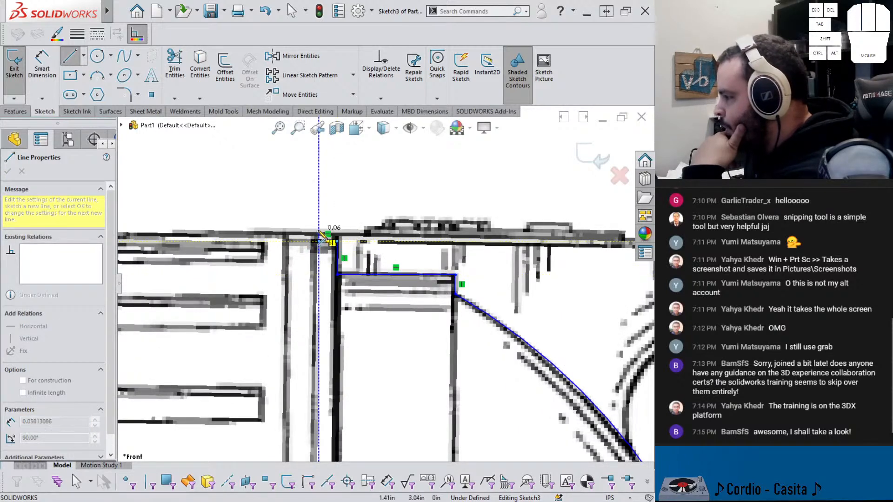
{"action": "scroll", "coordinate": [321, 237], "scroll_direction": "up", "scroll_amount": 8}
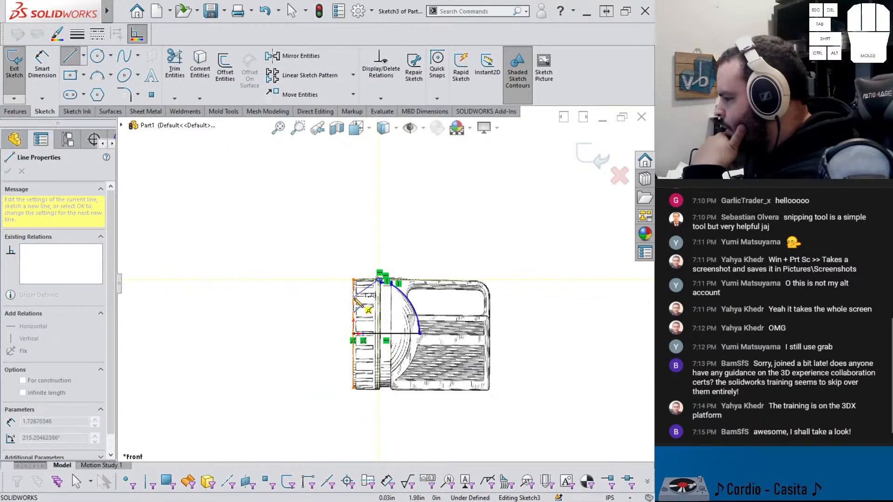
{"action": "scroll", "coordinate": [372, 281], "scroll_direction": "down", "scroll_amount": 8}
{"action": "scroll", "coordinate": [428, 285], "scroll_direction": "down", "scroll_amount": 2}
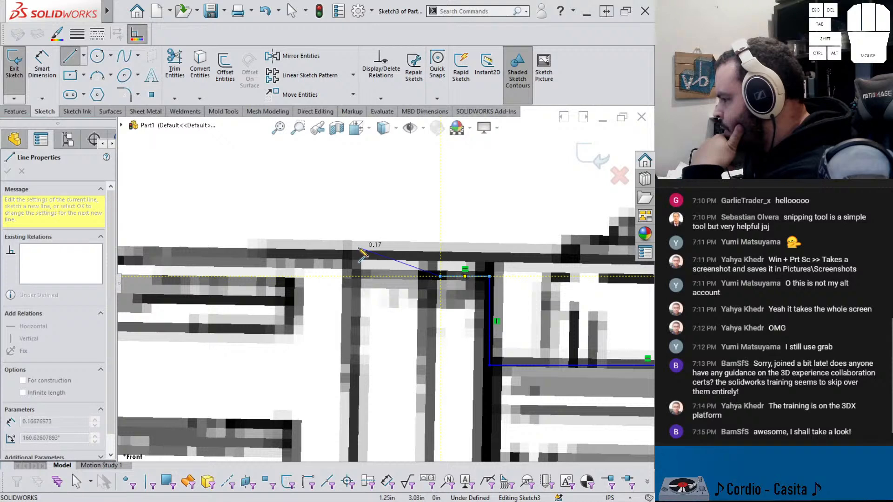
{"action": "scroll", "coordinate": [358, 257], "scroll_direction": "up", "scroll_amount": 4}
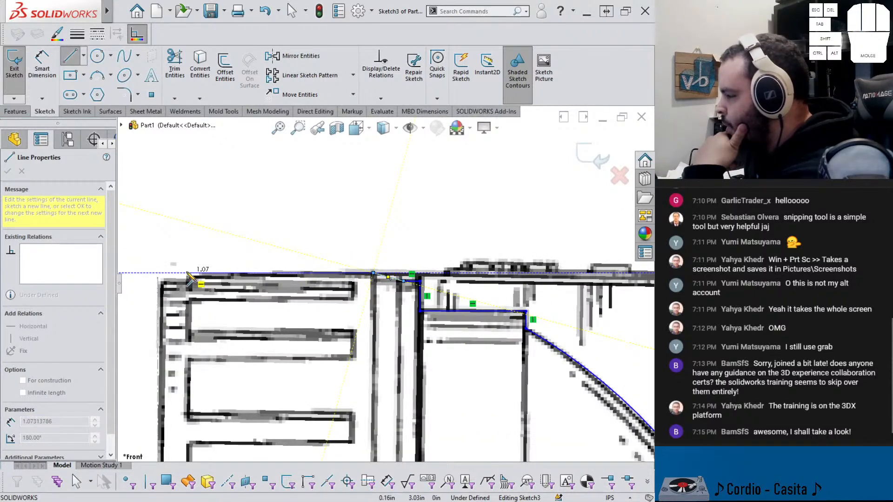
Close the profile with a horizontal line about 1.2 in long over the ribbed ring and a vertical line about 3.03 in long to the origin
{"action": "left_click", "coordinate": [158, 274]}
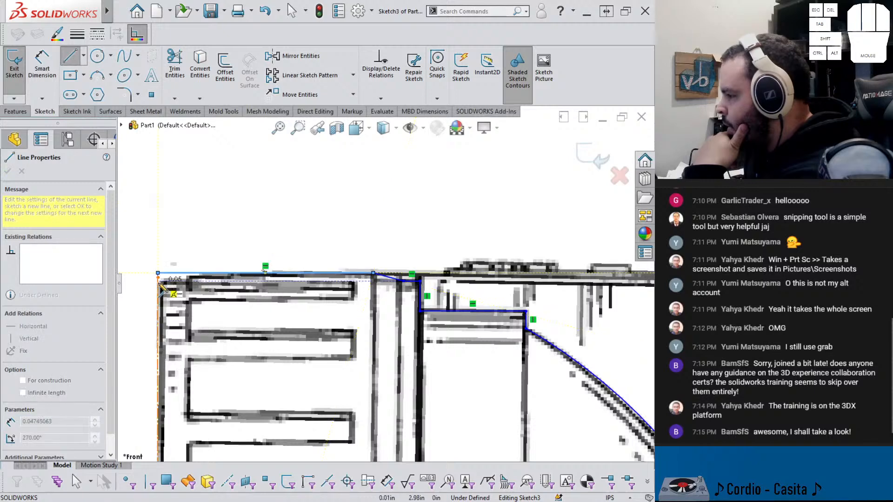
{"action": "scroll", "coordinate": [179, 340], "scroll_direction": "up", "scroll_amount": 5}
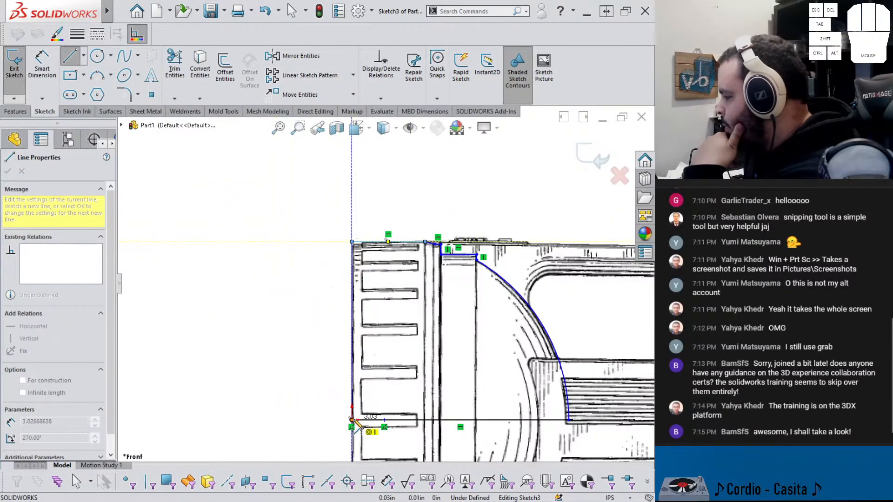
{"action": "left_click", "coordinate": [351, 420]}
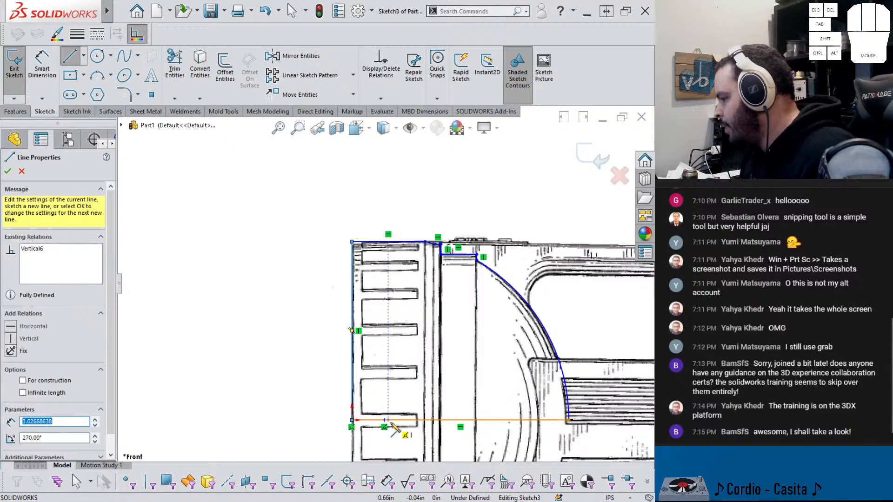
{"action": "key", "text": "Escape"}
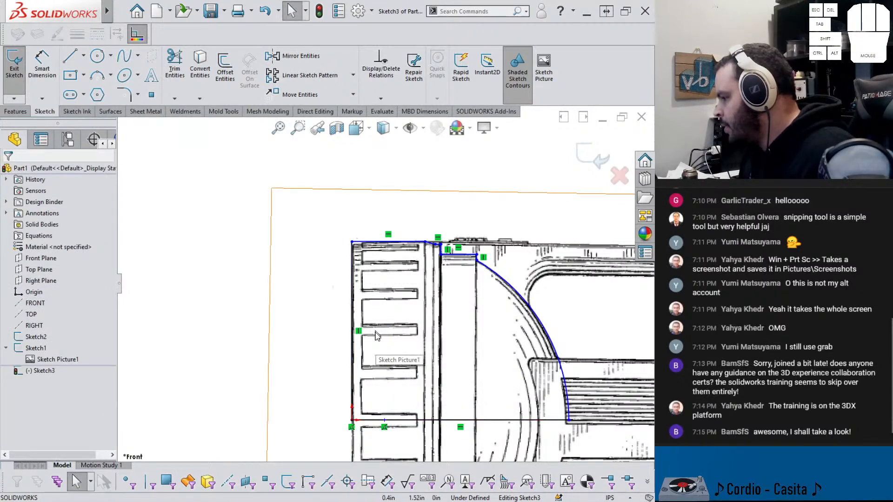
Adjust the dome arc's end point on the horizontal axis to about 3.66 in from the origin
{"action": "scroll", "coordinate": [522, 398], "scroll_direction": "up", "scroll_amount": 1}
{"action": "scroll", "coordinate": [521, 398], "scroll_direction": "down", "scroll_amount": 1}
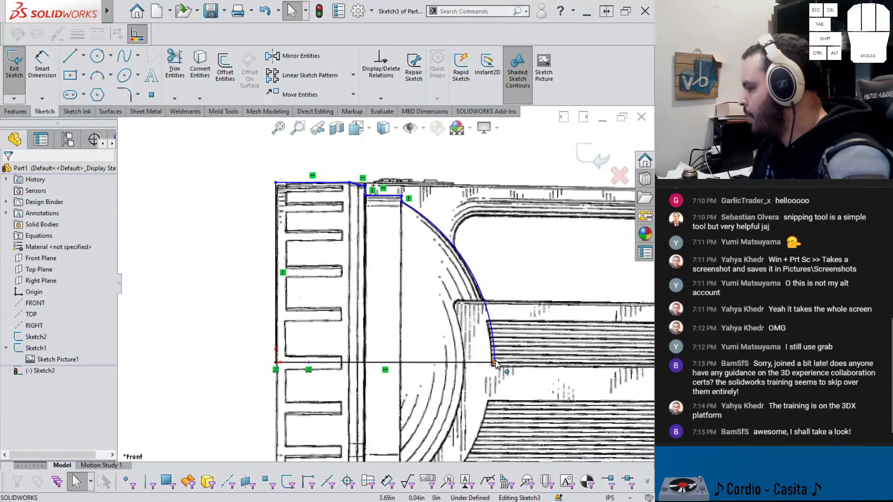
{"action": "mouse_move", "coordinate": [493, 362]}
{"action": "left_mouse_down"}
{"action": "mouse_move", "coordinate": [484, 361]}
{"action": "mouse_move", "coordinate": [493, 362]}
{"action": "left_mouse_up"}
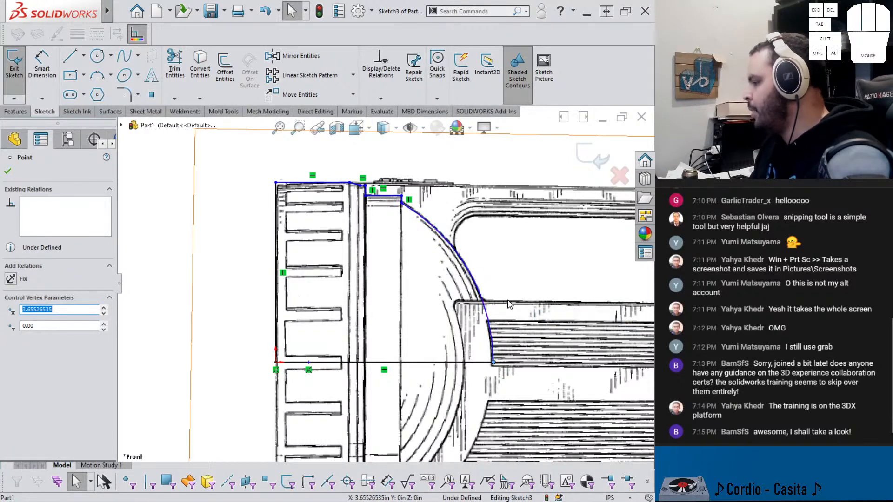
Dimension the dome arc's radius to 3.10 in, placing the dimension outside the arc
{"action": "right_click_drag", "start_coordinate": [515, 371], "coordinate": [515, 292]}
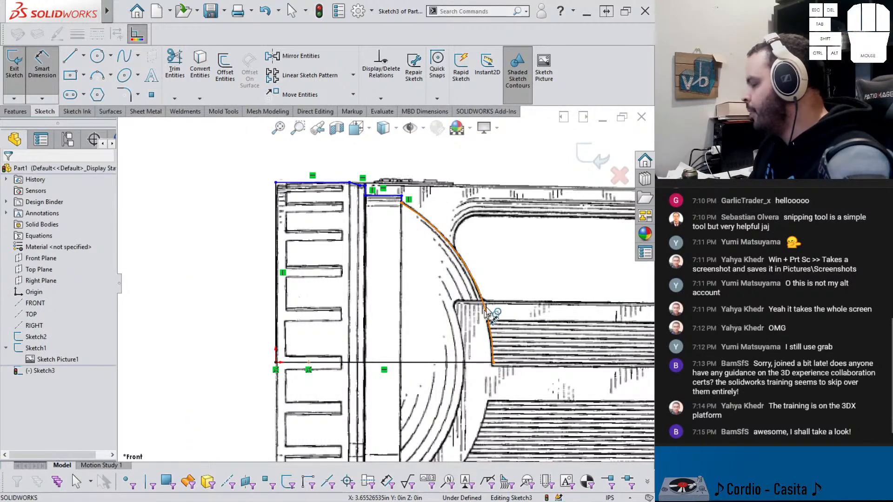
{"action": "left_click", "coordinate": [483, 323]}
{"action": "left_click", "coordinate": [513, 269]}
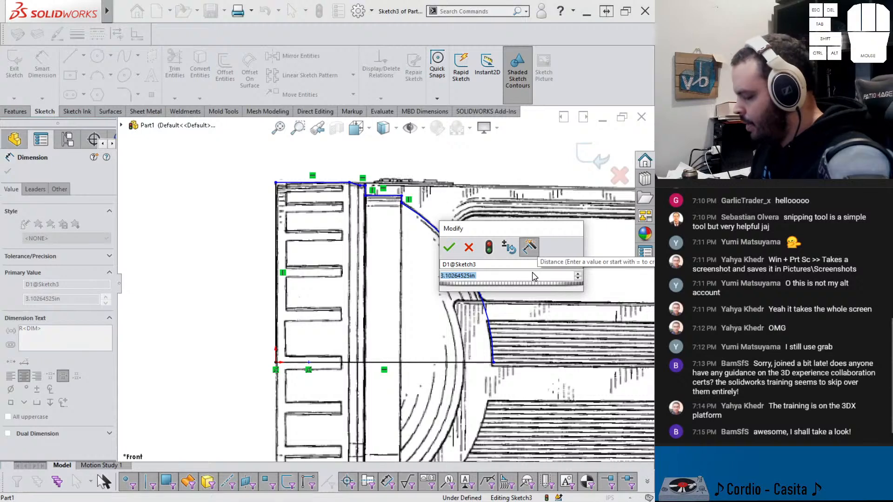
{"action": "key", "text": "Return"}
{"action": "key", "text": "Escape"}
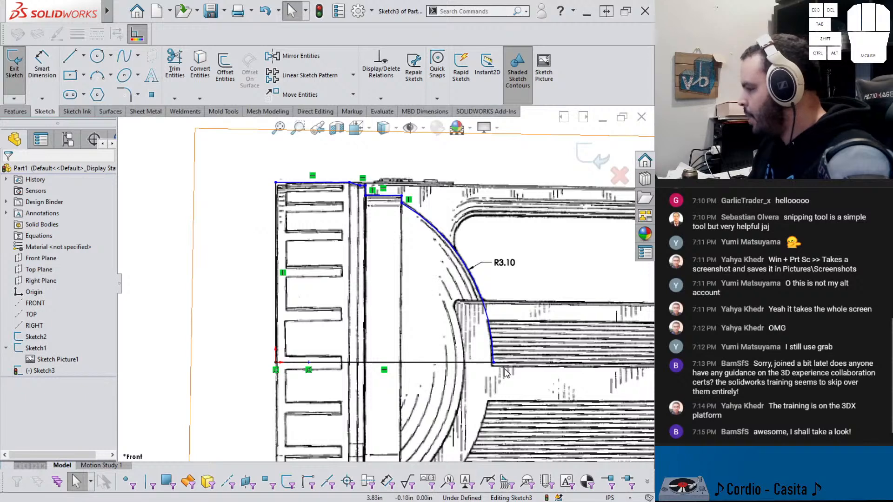
Dimension the horizontal axis line from the origin to the dome arc's end to 3.65 in
{"action": "right_click_drag", "start_coordinate": [473, 406], "coordinate": [473, 379]}
{"action": "left_click", "coordinate": [465, 363]}
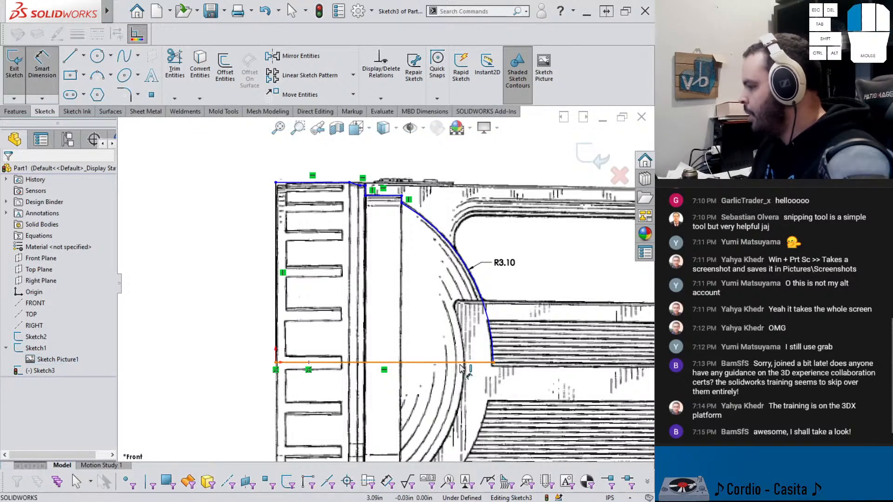
{"action": "left_click", "coordinate": [453, 401]}
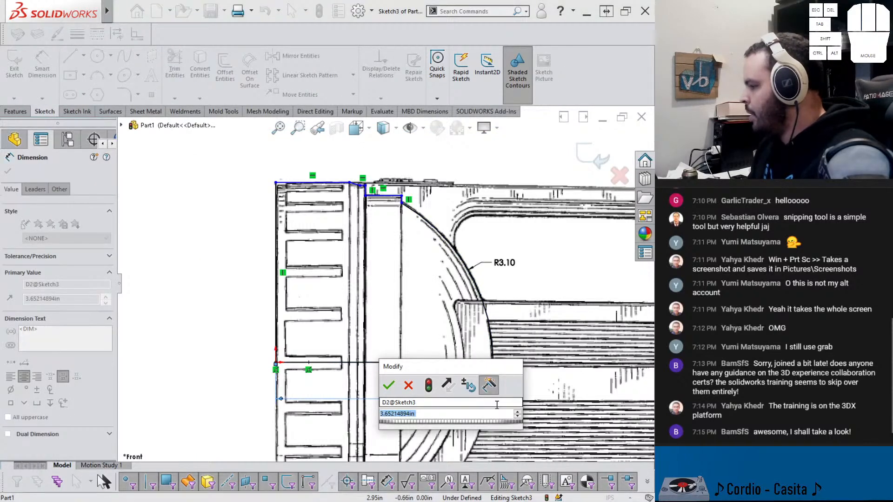
{"action": "type", "text": "3.65"}
{"action": "key", "text": "Return"}
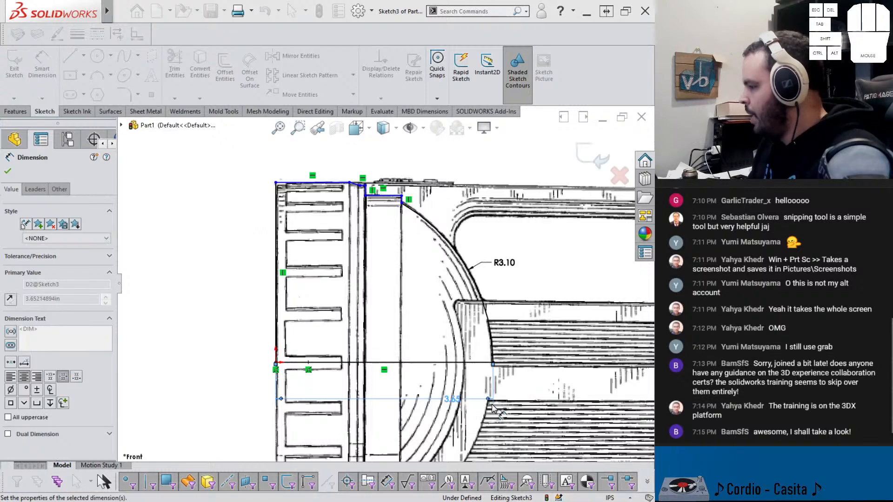
Sketch a vertical centerline about 6.9 in long downward from the midpoint of the neck's horizontal line
{"action": "scroll", "coordinate": [411, 366], "scroll_direction": "up", "scroll_amount": 3}
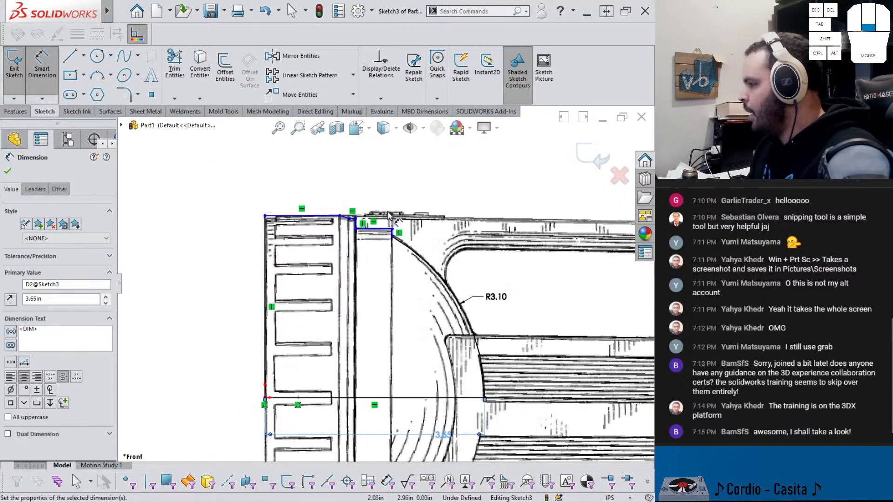
{"action": "scroll", "coordinate": [411, 366], "scroll_direction": "up", "scroll_amount": 2}
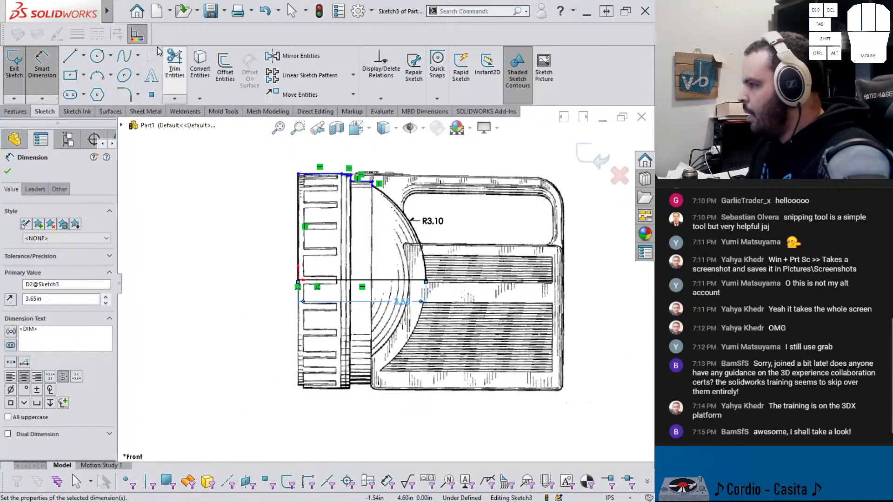
{"action": "left_click", "coordinate": [83, 58]}
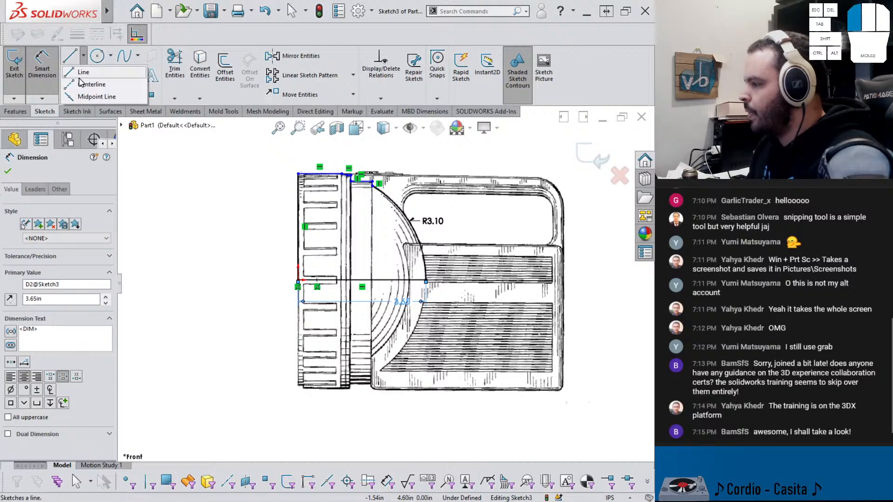
{"action": "left_click", "coordinate": [93, 82]}
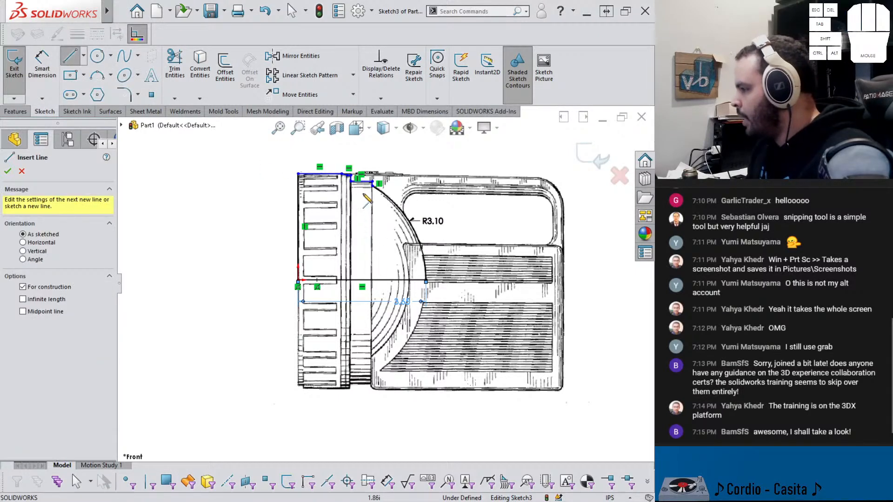
{"action": "left_click", "coordinate": [361, 180]}
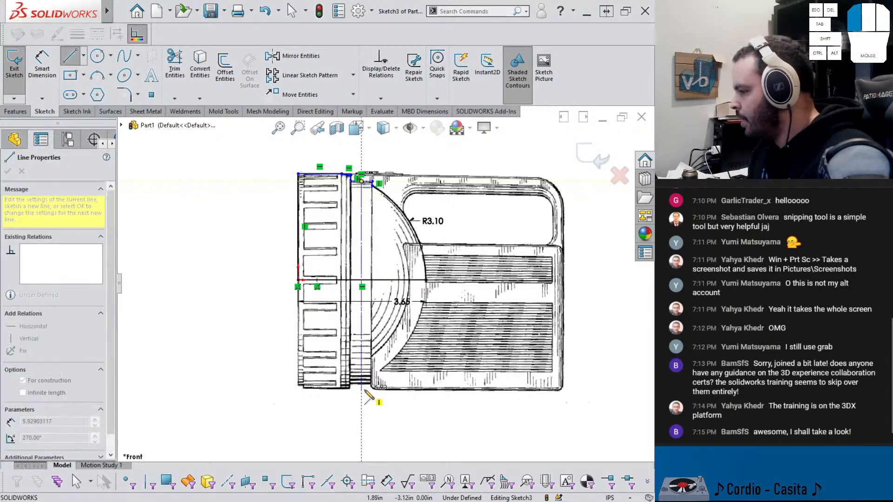
{"action": "left_click_drag", "start_coordinate": [364, 420], "coordinate": [362, 424]}
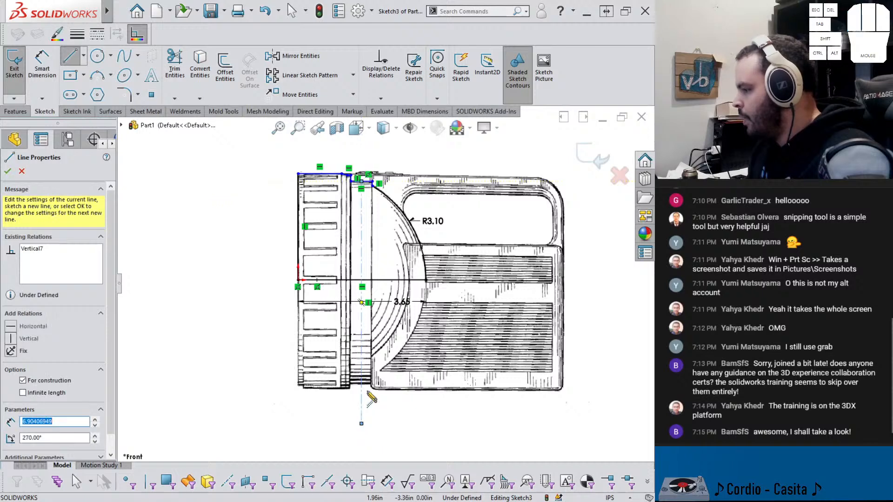
{"action": "key", "text": "Escape"}
Make the centerline's midpoint coincident with the horizontal axis line and move its lower end to the neck's lower edge, about Y -2.96 in
{"action": "right_click", "coordinate": [362, 303]}
{"action": "left_click", "coordinate": [402, 314]}
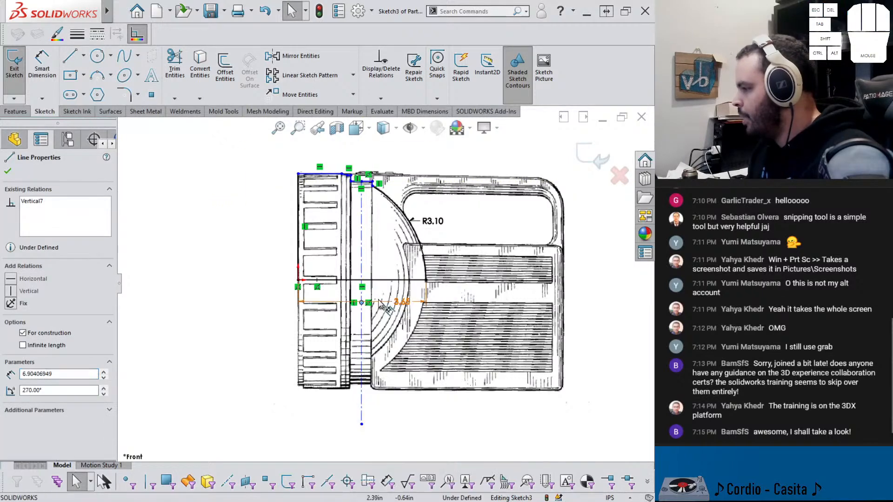
{"action": "left_click", "coordinate": [377, 280], "text": "ctrl"}
{"action": "left_click", "coordinate": [420, 237]}
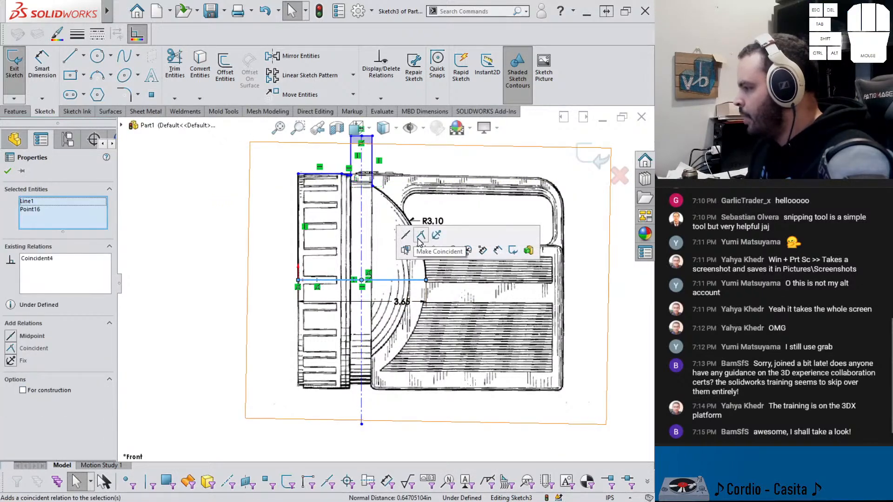
{"action": "left_click", "coordinate": [373, 434]}
{"action": "left_click_drag", "start_coordinate": [361, 424], "coordinate": [360, 384]}
{"action": "scroll", "coordinate": [371, 326], "scroll_direction": "up", "scroll_amount": 2}
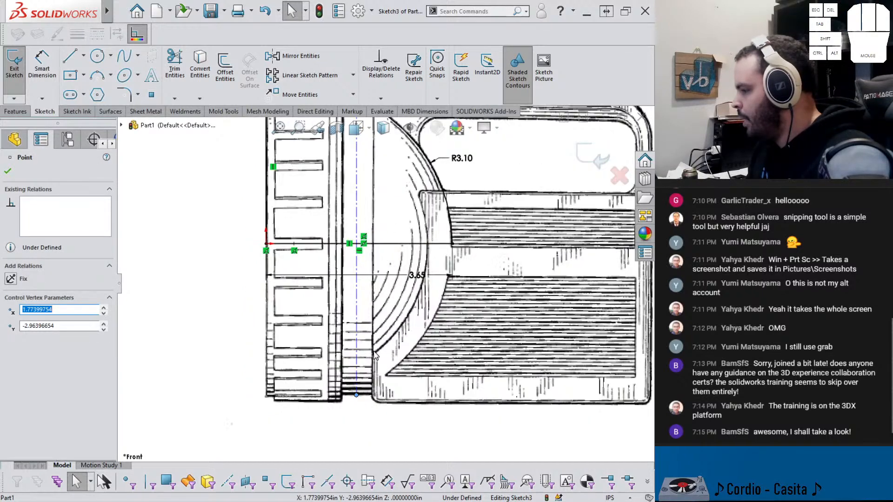
Shift the neck's upper back corner onto the picture's edge line, to about X 2.10 in, Y 2.96 in
{"action": "scroll", "coordinate": [374, 326], "scroll_direction": "down", "scroll_amount": 2}
{"action": "scroll", "coordinate": [379, 200], "scroll_direction": "up", "scroll_amount": 2}
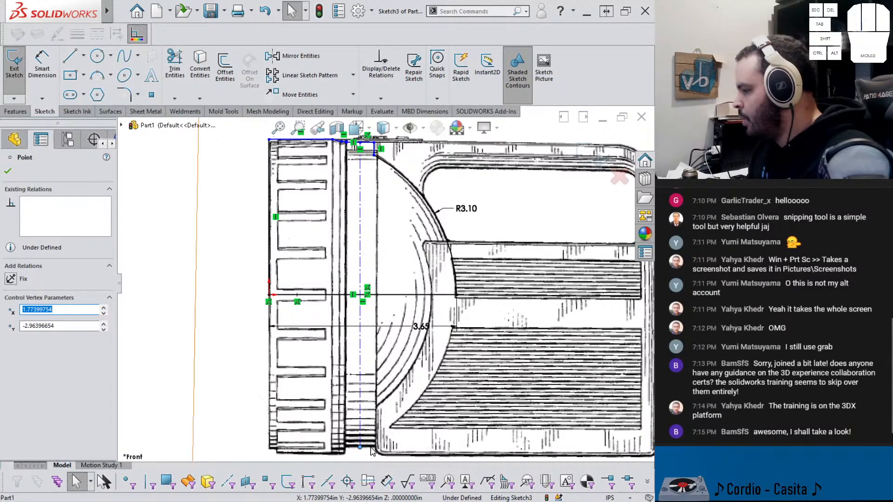
{"action": "scroll", "coordinate": [365, 142], "scroll_direction": "up", "scroll_amount": 2}
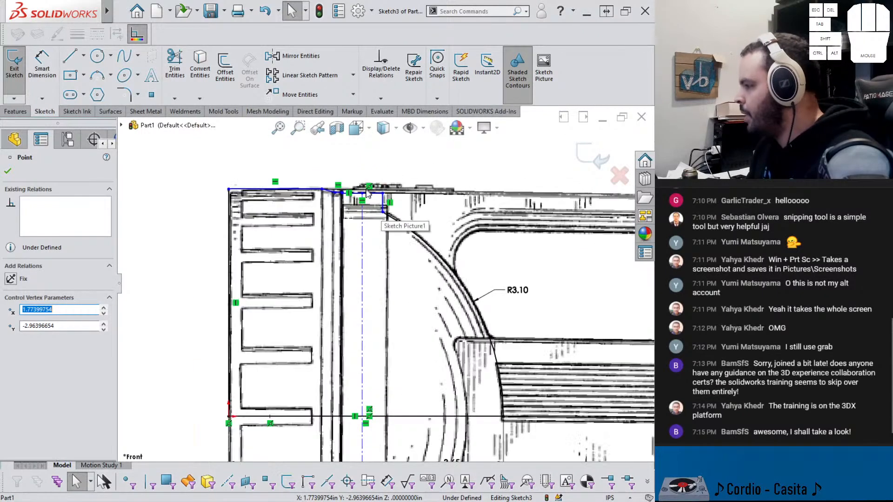
{"action": "scroll", "coordinate": [367, 193], "scroll_direction": "up", "scroll_amount": 2}
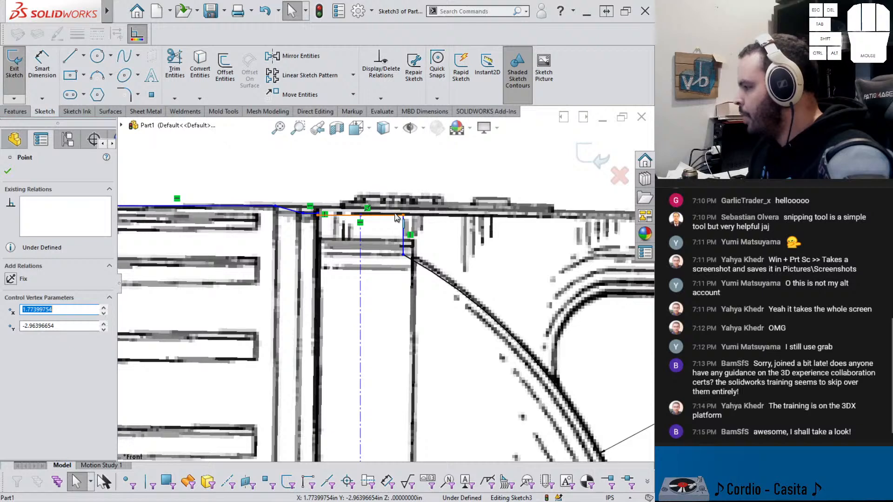
{"action": "left_click_drag", "start_coordinate": [404, 217], "coordinate": [411, 219]}
{"action": "scroll", "coordinate": [464, 247], "scroll_direction": "down", "scroll_amount": 3}
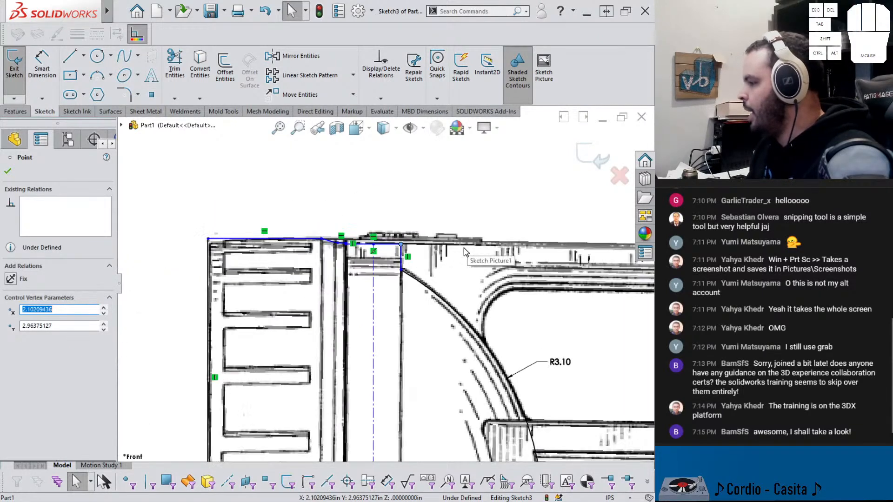
{"action": "scroll", "coordinate": [553, 275], "scroll_direction": "down", "scroll_amount": 3}
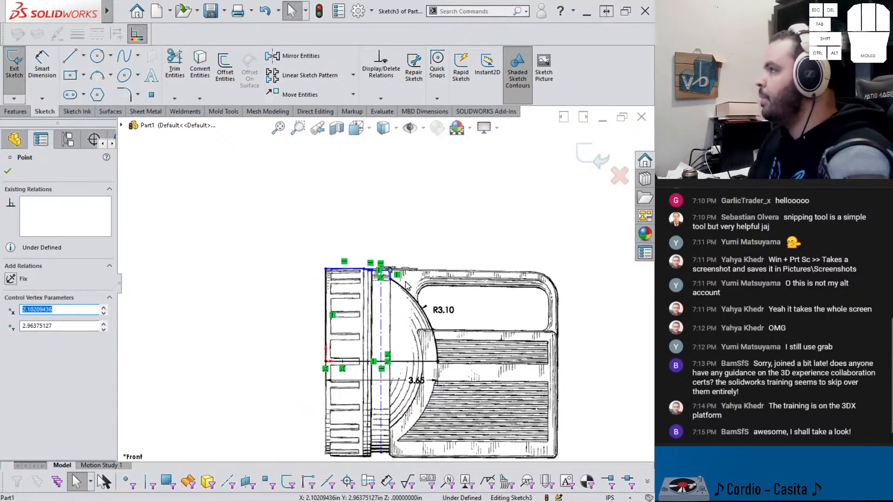
Dimension the vertical centerline's length to 5.9 in to define the neck diameter
{"action": "scroll", "coordinate": [393, 284], "scroll_direction": "up", "scroll_amount": 5}
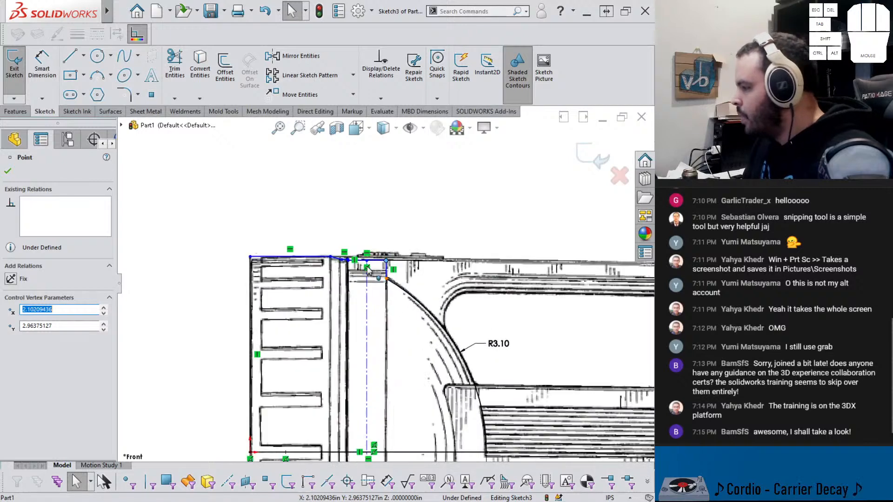
{"action": "key", "text": "Escape"}
{"action": "key", "text": "d"}
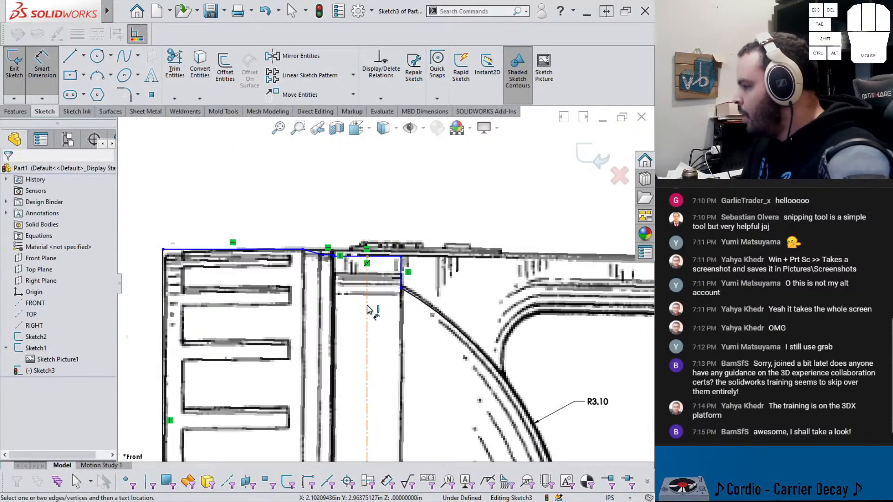
{"action": "left_click", "coordinate": [367, 309]}
{"action": "left_click", "coordinate": [417, 319]}
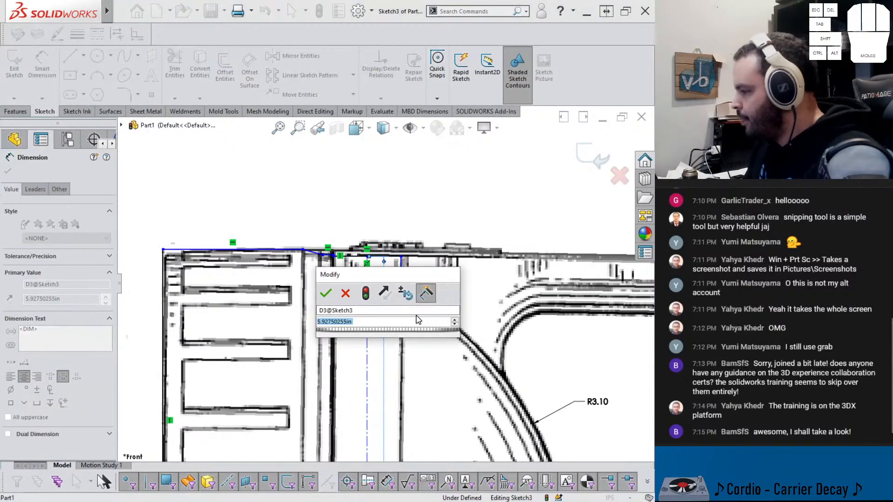
{"action": "type", "text": "5.9"}
{"action": "key", "text": "Return"}
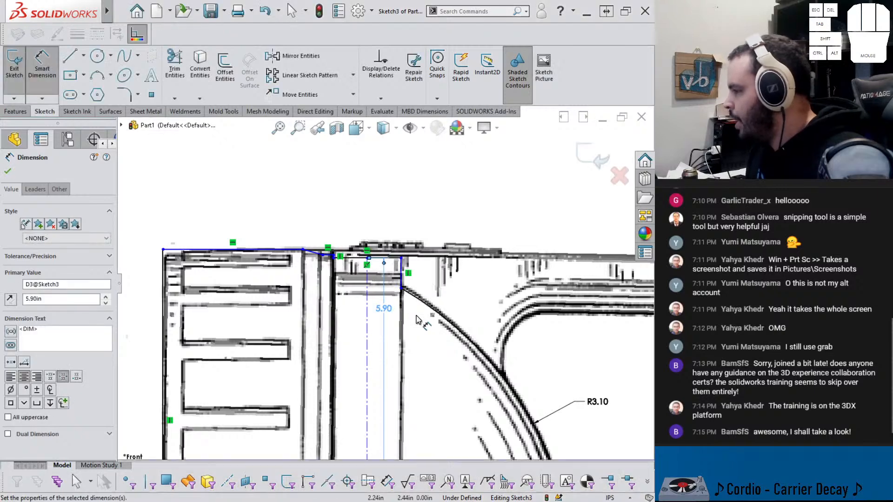
Dimension the horizontal distance from the profile's front line to the neck's back corner to 2.10 in
{"action": "scroll", "coordinate": [407, 284], "scroll_direction": "down", "scroll_amount": 4}
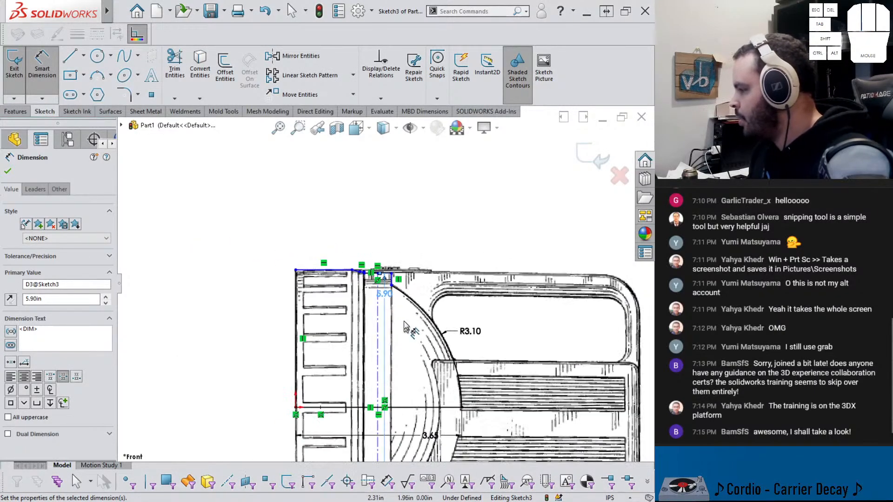
{"action": "left_click", "coordinate": [296, 269]}
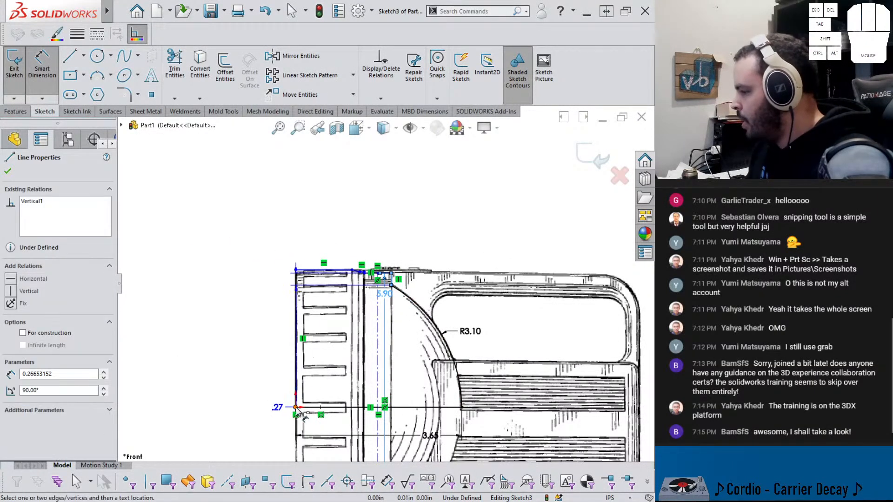
{"action": "left_click", "coordinate": [391, 270]}
{"action": "left_click", "coordinate": [352, 201]}
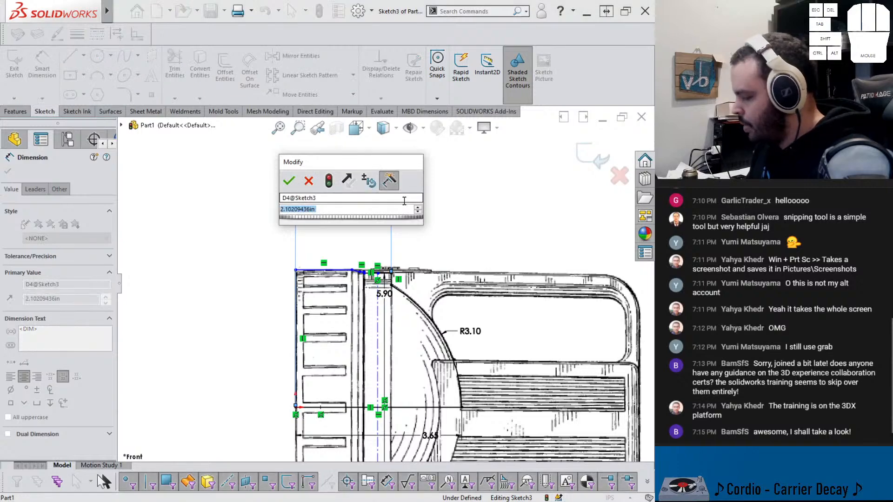
{"action": "key", "text": "Return"}
Dimension the profile's vertical front line to 3 in
{"action": "scroll", "coordinate": [398, 275], "scroll_direction": "up", "scroll_amount": 3}
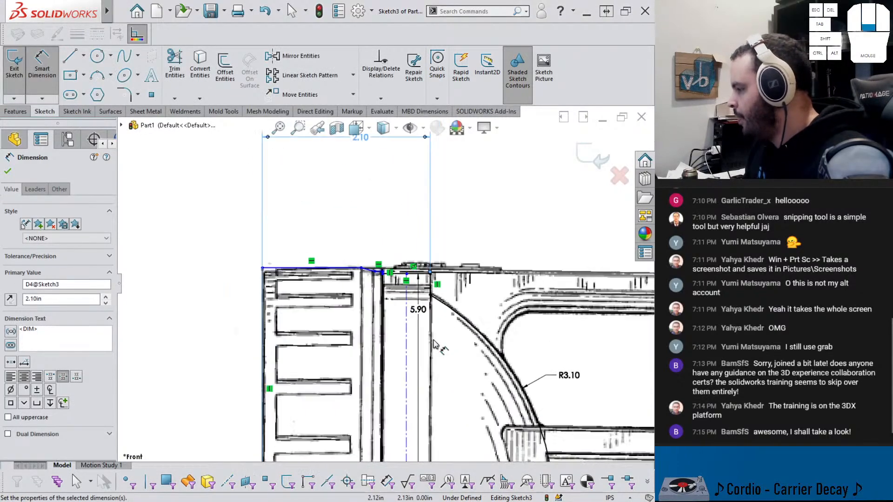
{"action": "scroll", "coordinate": [396, 279], "scroll_direction": "down", "scroll_amount": 3}
{"action": "scroll", "coordinate": [396, 282], "scroll_direction": "up", "scroll_amount": 1}
{"action": "scroll", "coordinate": [396, 282], "scroll_direction": "up", "scroll_amount": 3}
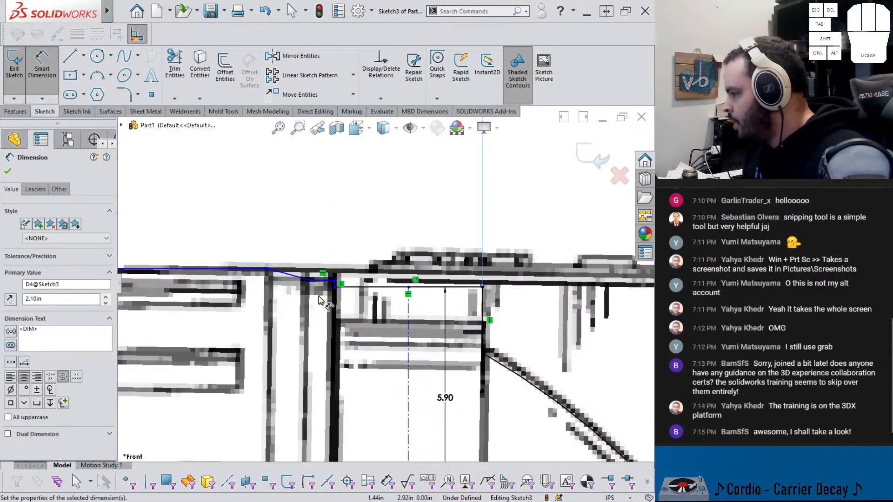
{"action": "scroll", "coordinate": [332, 297], "scroll_direction": "up", "scroll_amount": 2}
{"action": "scroll", "coordinate": [284, 284], "scroll_direction": "down", "scroll_amount": 3}
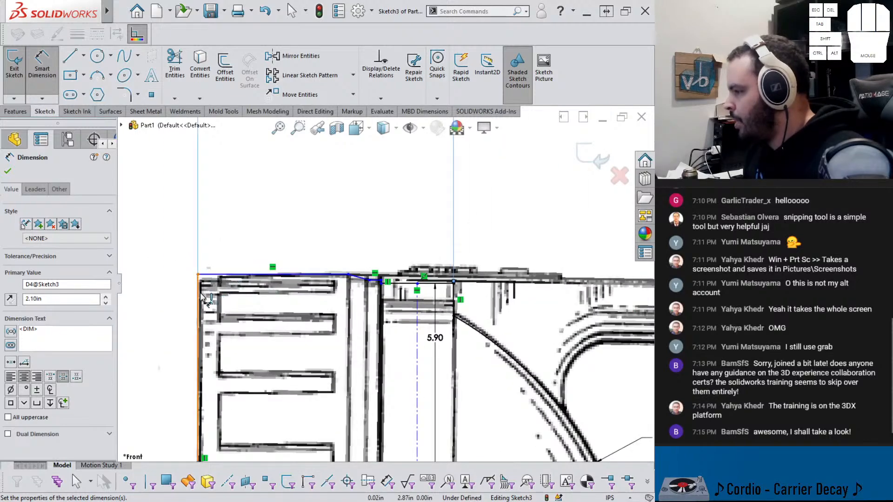
{"action": "left_click", "coordinate": [204, 298]}
{"action": "scroll", "coordinate": [385, 283], "scroll_direction": "down", "scroll_amount": 2}
{"action": "left_click", "coordinate": [201, 333]}
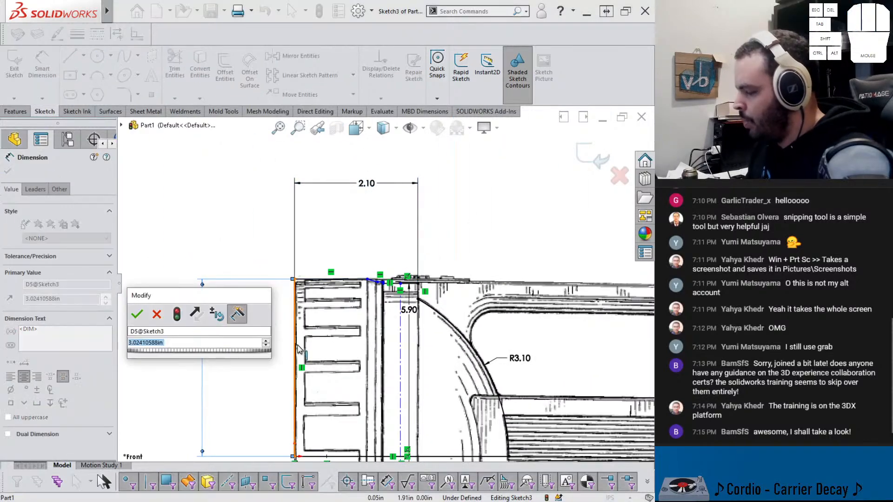
{"action": "type", "text": "3"}
{"action": "key", "text": "Return"}
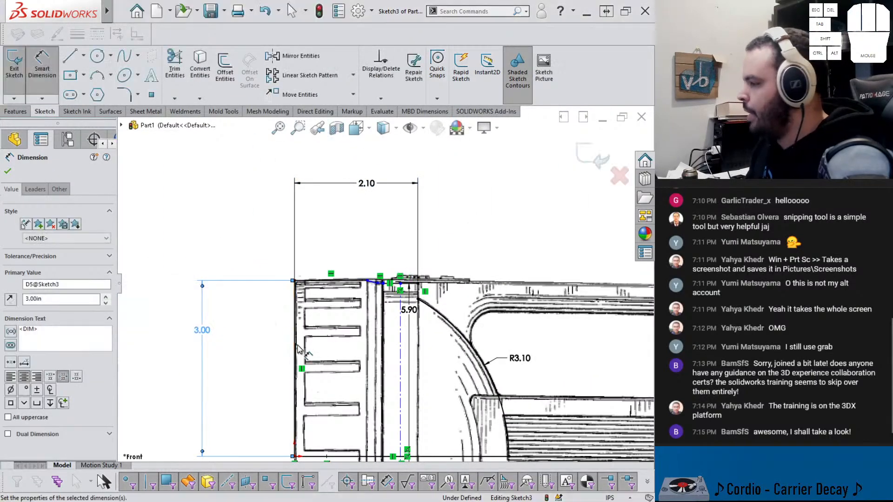
Dimension the horizontal line over the ribbed ring to 1.25 in
{"action": "left_click", "coordinate": [320, 283]}
{"action": "left_click", "coordinate": [375, 262]}
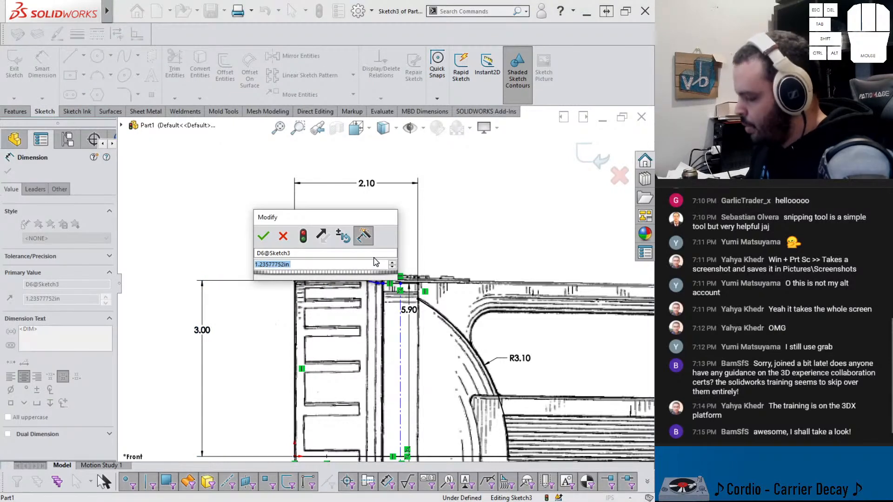
{"action": "type", "text": "1.25"}
{"action": "key", "text": "Return"}
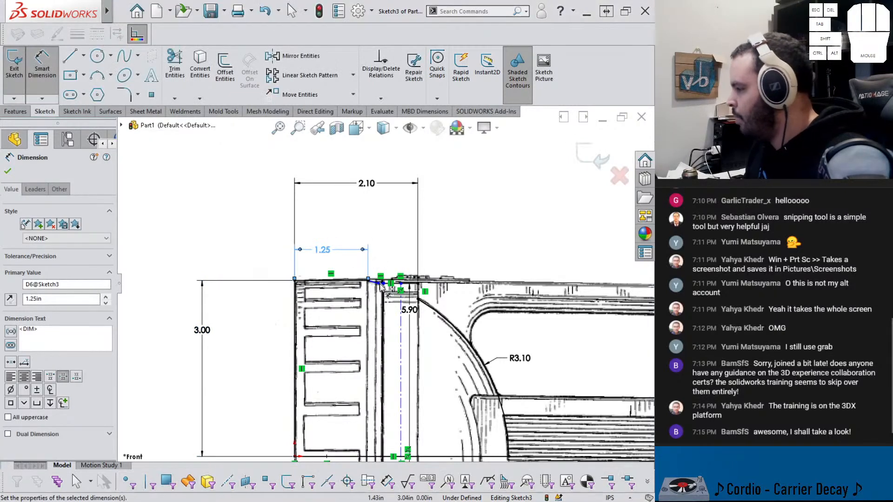
{"action": "scroll", "coordinate": [380, 286], "scroll_direction": "down", "scroll_amount": 5}
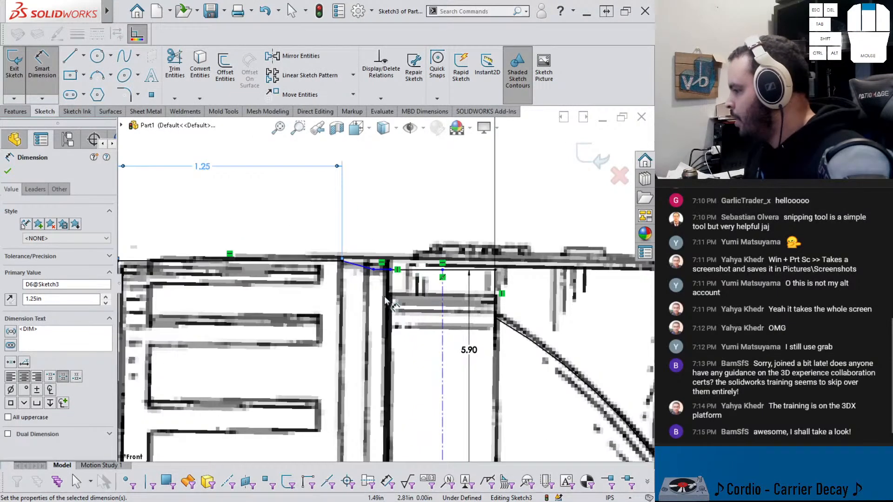
Dimension the horizontal distance between the two ends of the sloped line behind the ribbed ring to 0.15 in
{"action": "left_click", "coordinate": [342, 261]}
{"action": "left_click", "coordinate": [373, 268]}
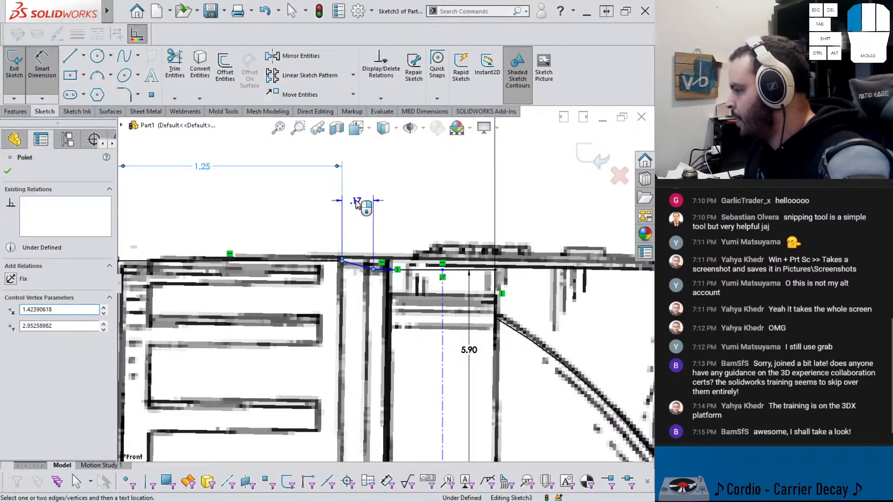
{"action": "left_click", "coordinate": [356, 204]}
{"action": "type", "text": "1.5"}
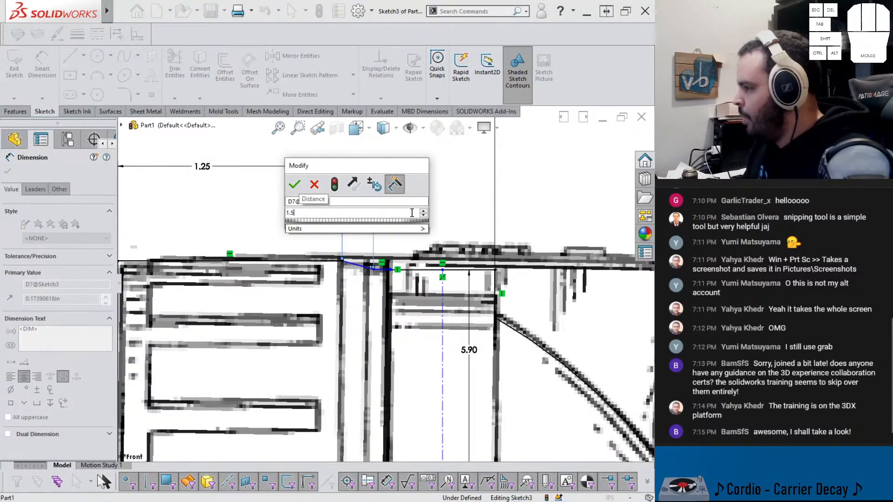
{"action": "key", "text": "BackSpace"}
{"action": "key", "text": "BackSpace"}
{"action": "key", "text": "BackSpace"}
{"action": "type", "text": ".15"}
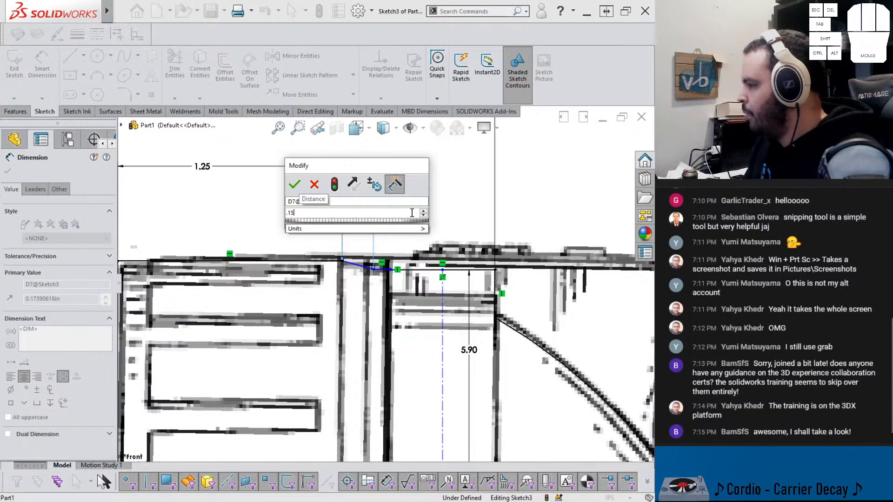
{"action": "key", "text": "Return"}
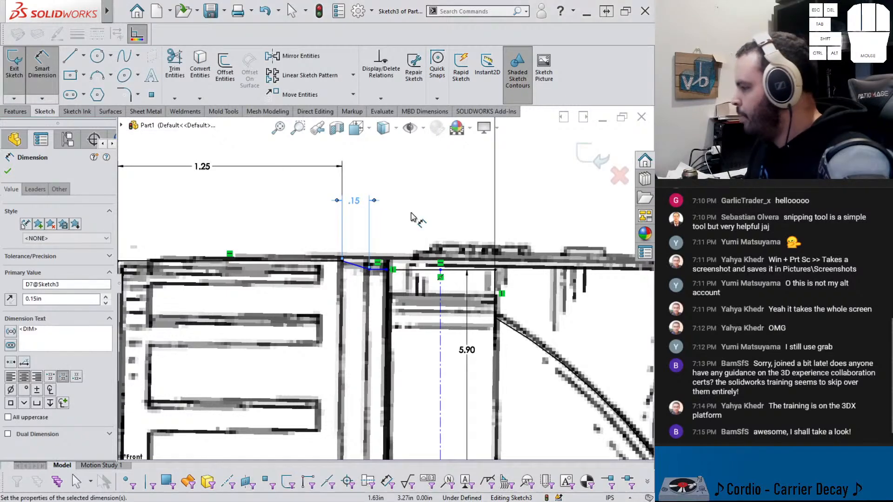
Dimension the vertical distance between the ribbed ring's line and the short horizontal line behind the slope to 0.05 in
{"action": "left_click", "coordinate": [376, 272]}
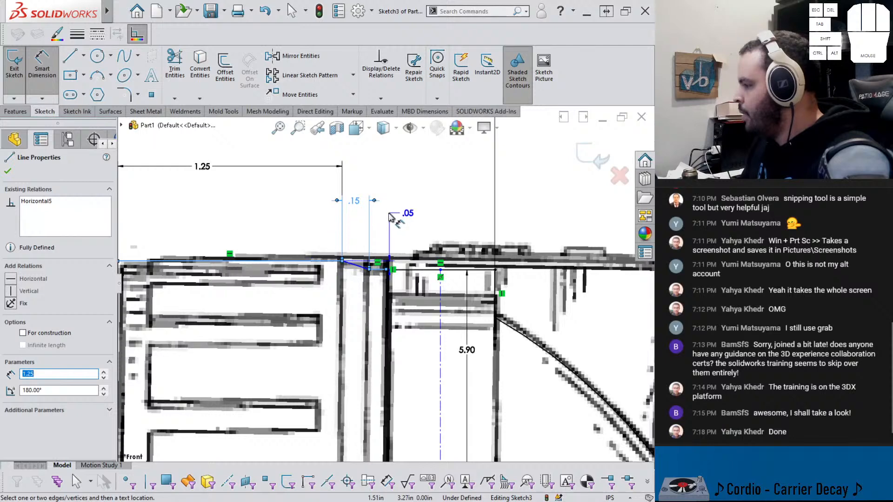
{"action": "left_click", "coordinate": [291, 212]}
{"action": "key", "text": "Return"}
{"action": "left_click", "coordinate": [289, 215]}
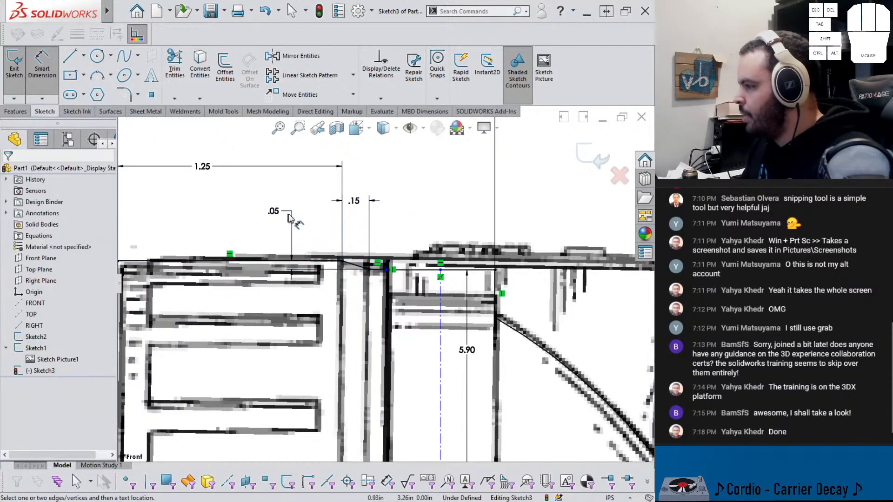
{"action": "double_click", "coordinate": [275, 211]}
{"action": "type", "text": "."}
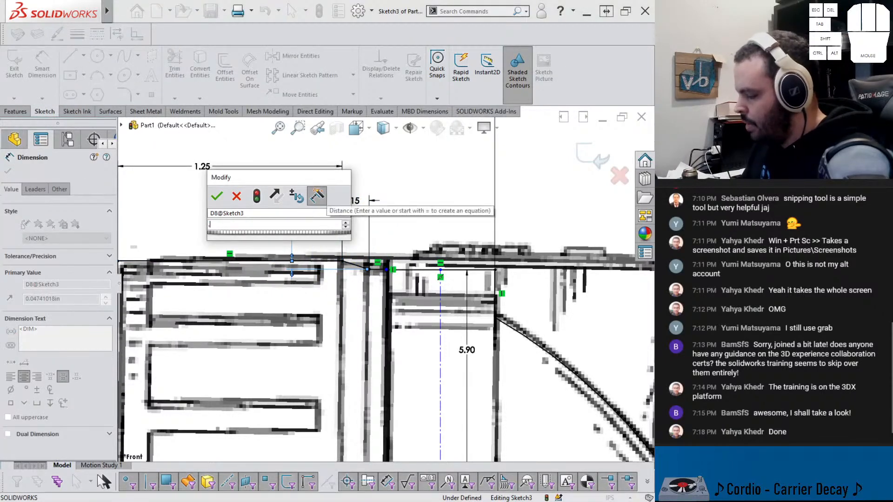
{"action": "type", "text": "05"}
{"action": "key", "text": "Return"}
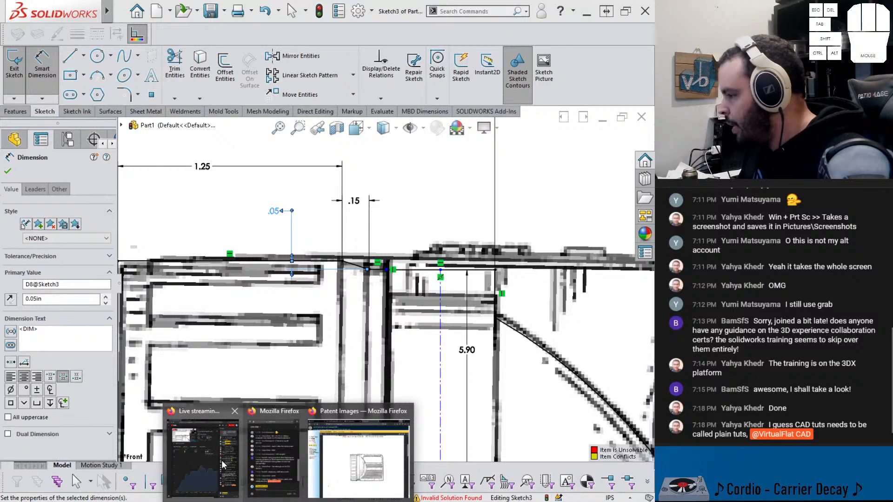
Switch to Discord in the browser, open the cad-tutorials channel and add to the heart-eyes reaction on the 3DX Collab. courses post
{"action": "left_click", "coordinate": [358, 458]}
{"action": "left_click", "coordinate": [66, 15]}
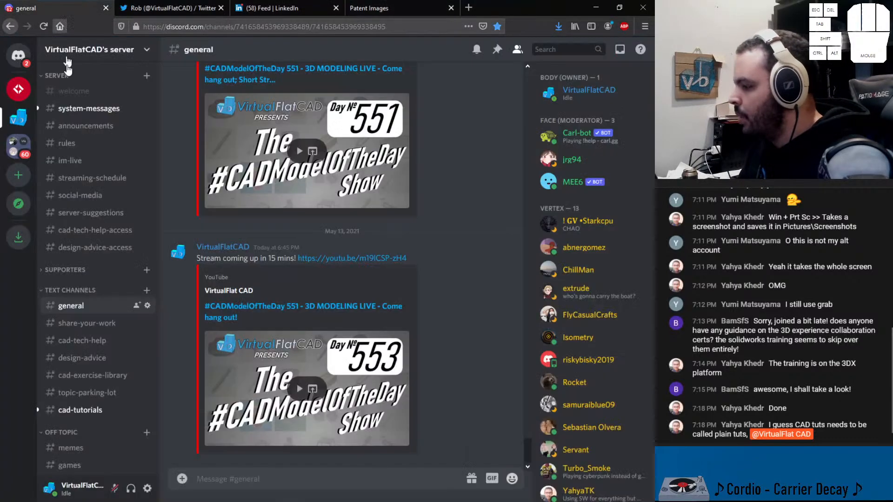
{"action": "left_click", "coordinate": [78, 413]}
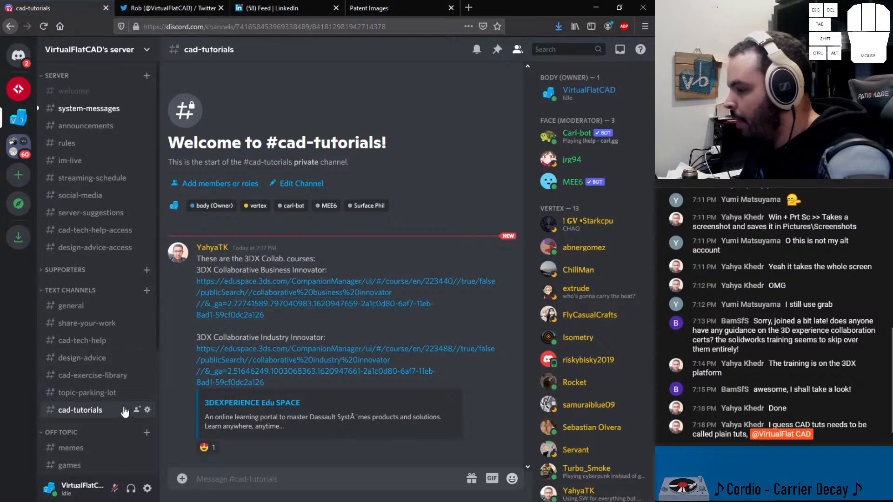
{"action": "left_click", "coordinate": [207, 448]}
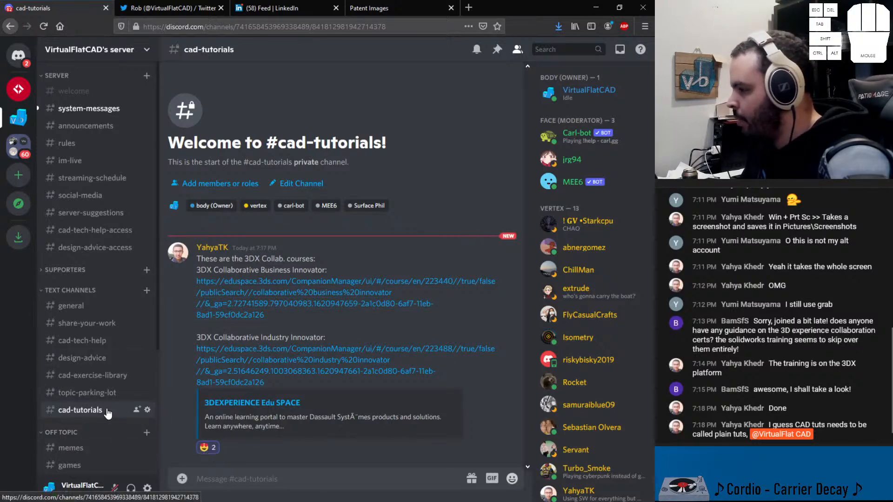
Rename the cad-tutorials channel to tutorials, save the change and return to SOLIDWORKS
{"action": "left_click", "coordinate": [147, 410]}
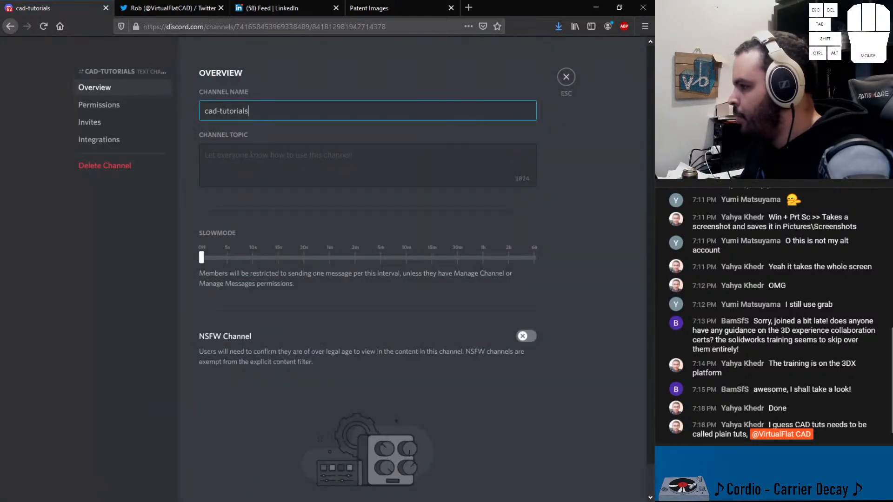
{"action": "left_click_drag", "start_coordinate": [222, 110], "coordinate": [191, 115]}
{"action": "key", "text": "BackSpace"}
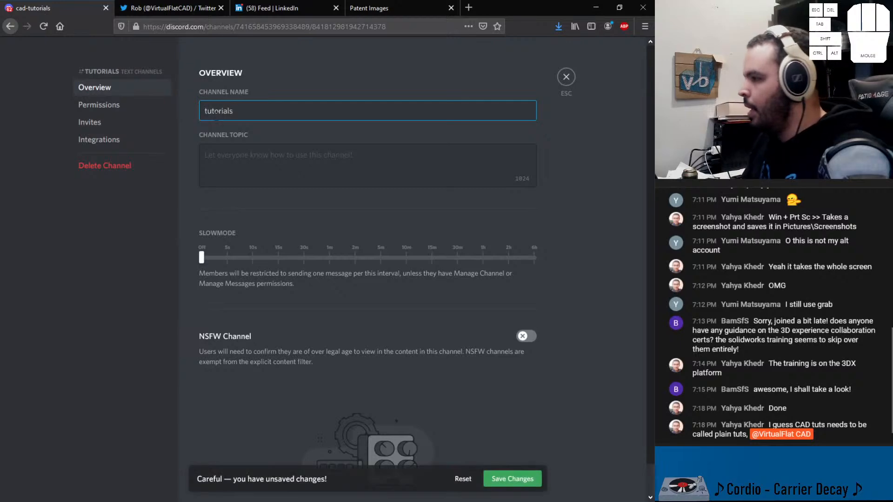
{"action": "left_click", "coordinate": [511, 479]}
{"action": "left_click", "coordinate": [567, 78]}
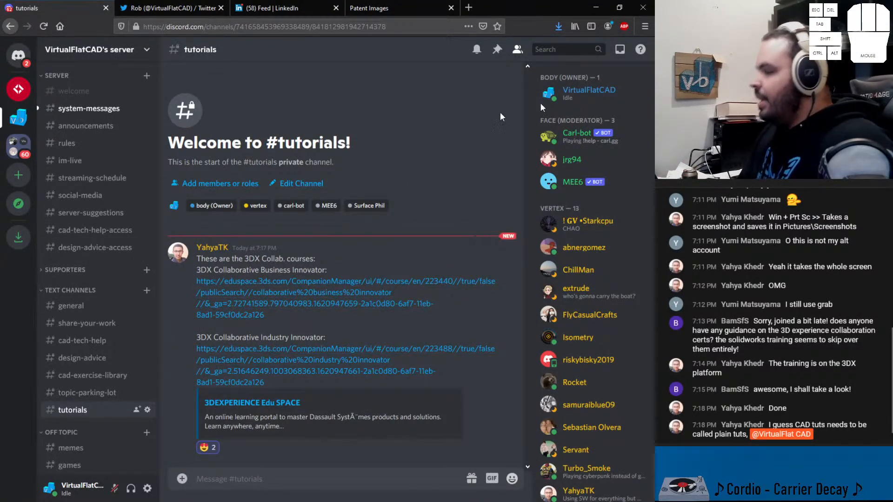
{"action": "left_click", "coordinate": [593, 8]}
Try to move the sketch endpoint at the tiny vertical line between the short horizontal line and the neck's upper line
{"action": "scroll", "coordinate": [353, 270], "scroll_direction": "down", "scroll_amount": 6}
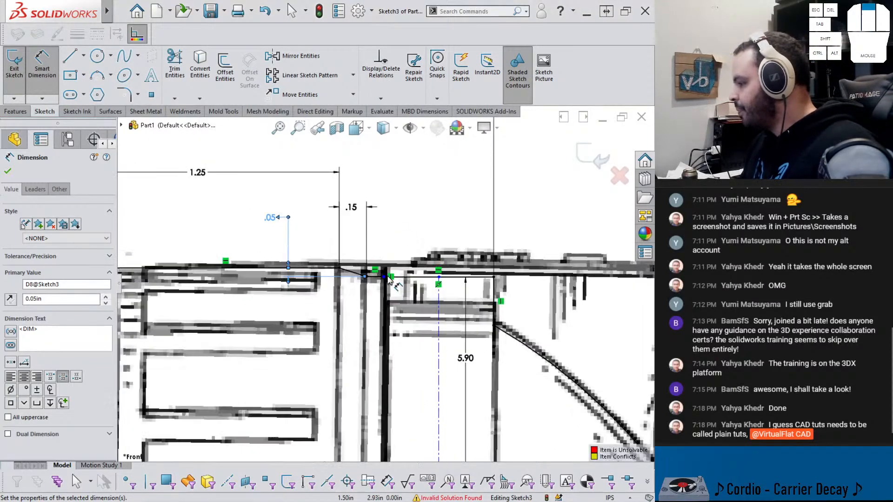
{"action": "left_click", "coordinate": [356, 244]}
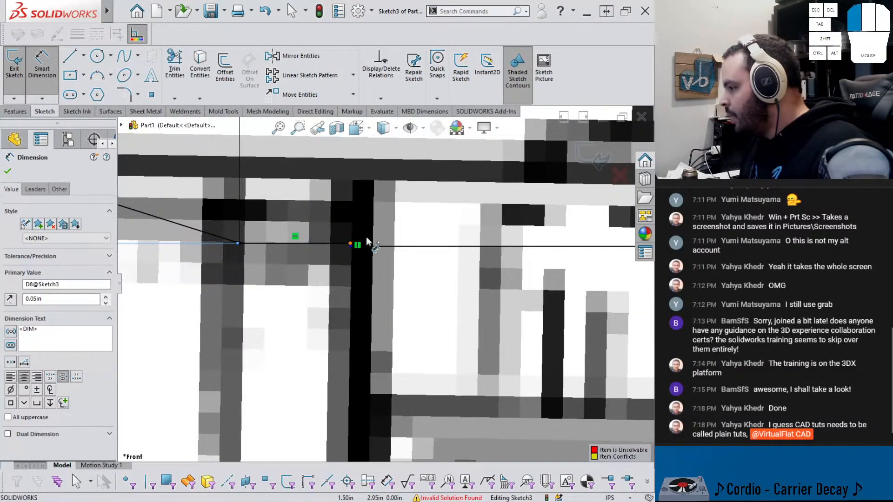
{"action": "scroll", "coordinate": [349, 269], "scroll_direction": "up", "scroll_amount": 5}
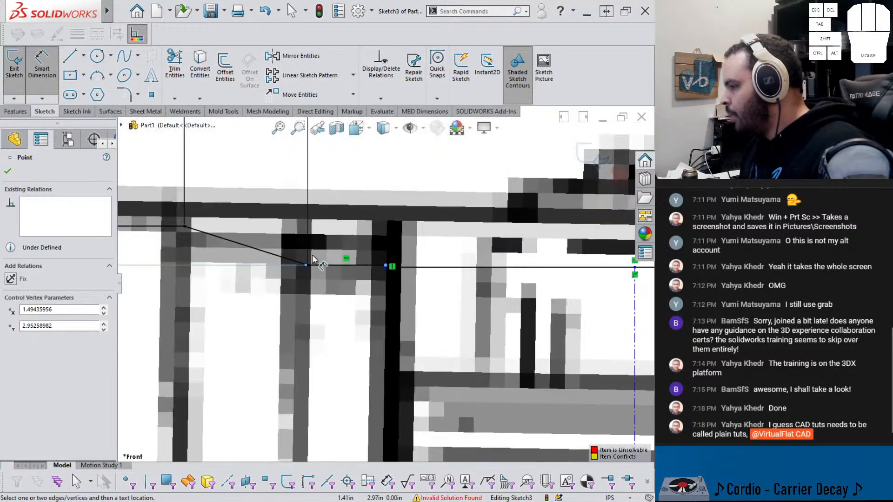
{"action": "scroll", "coordinate": [376, 298], "scroll_direction": "down", "scroll_amount": 2}
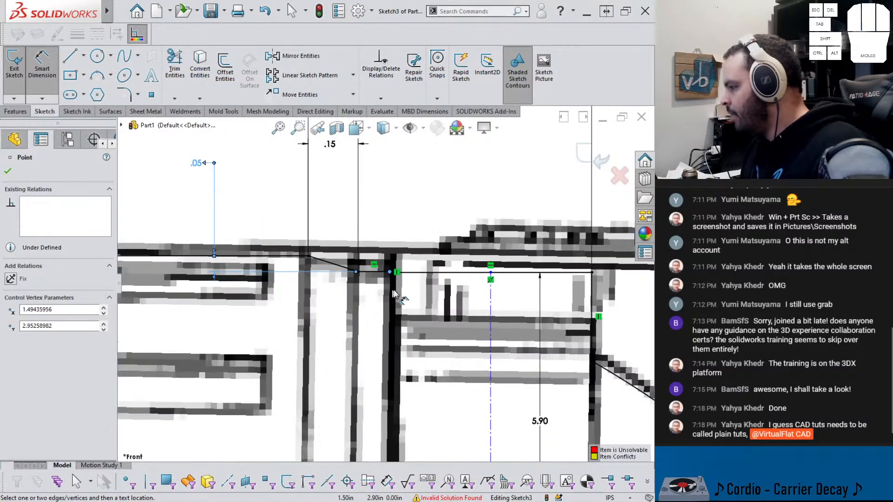
{"action": "scroll", "coordinate": [418, 293], "scroll_direction": "down", "scroll_amount": 4}
{"action": "key", "text": "Escape"}
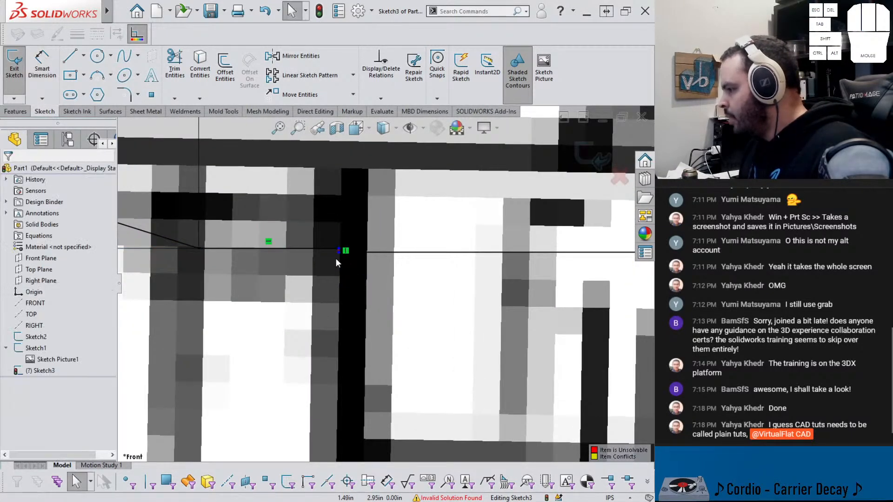
{"action": "scroll", "coordinate": [358, 265], "scroll_direction": "down", "scroll_amount": 2}
{"action": "scroll", "coordinate": [355, 255], "scroll_direction": "down", "scroll_amount": 2}
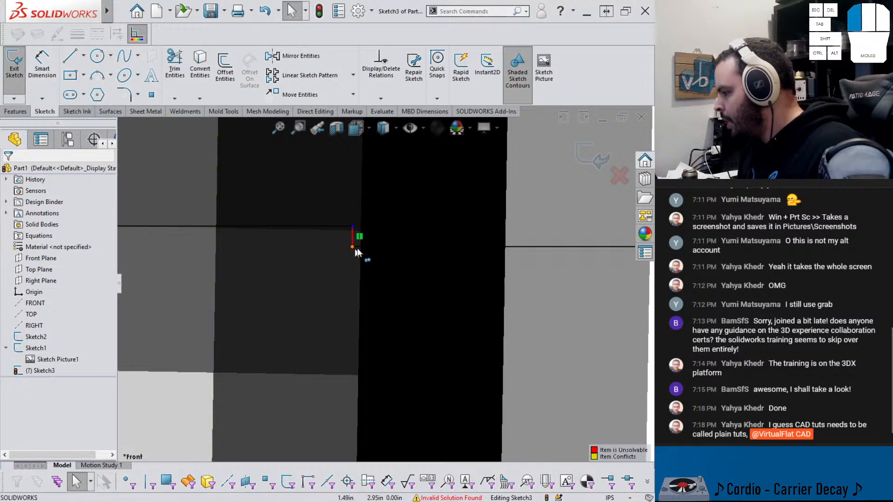
{"action": "left_click", "coordinate": [408, 247]}
{"action": "left_click_drag", "start_coordinate": [408, 248], "coordinate": [384, 249]}
{"action": "scroll", "coordinate": [384, 274], "scroll_direction": "up", "scroll_amount": 4}
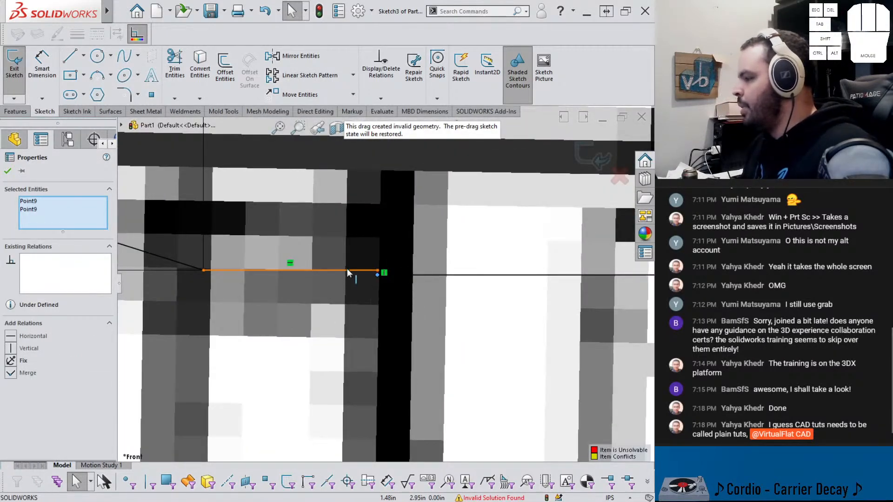
Delete the tiny vertical line at the neck's front corner and the short horizontal line joining it to the slope
{"action": "scroll", "coordinate": [356, 270], "scroll_direction": "down", "scroll_amount": 3}
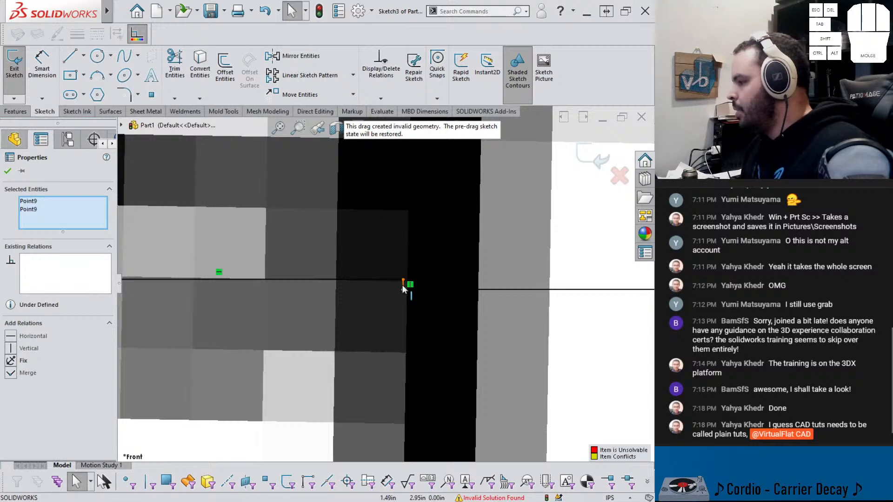
{"action": "scroll", "coordinate": [398, 285], "scroll_direction": "up", "scroll_amount": 5}
{"action": "scroll", "coordinate": [397, 284], "scroll_direction": "up", "scroll_amount": 3}
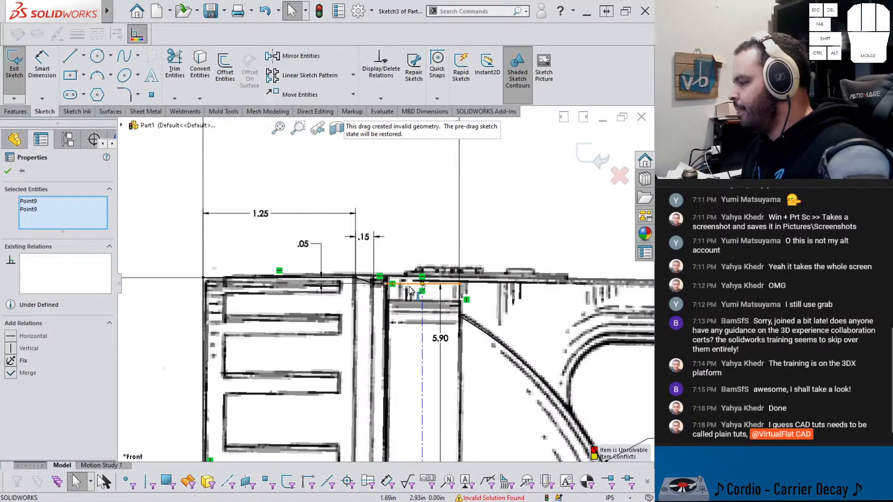
{"action": "scroll", "coordinate": [394, 284], "scroll_direction": "up", "scroll_amount": 10}
{"action": "left_click", "coordinate": [444, 264]}
{"action": "scroll", "coordinate": [445, 264], "scroll_direction": "up", "scroll_amount": 4}
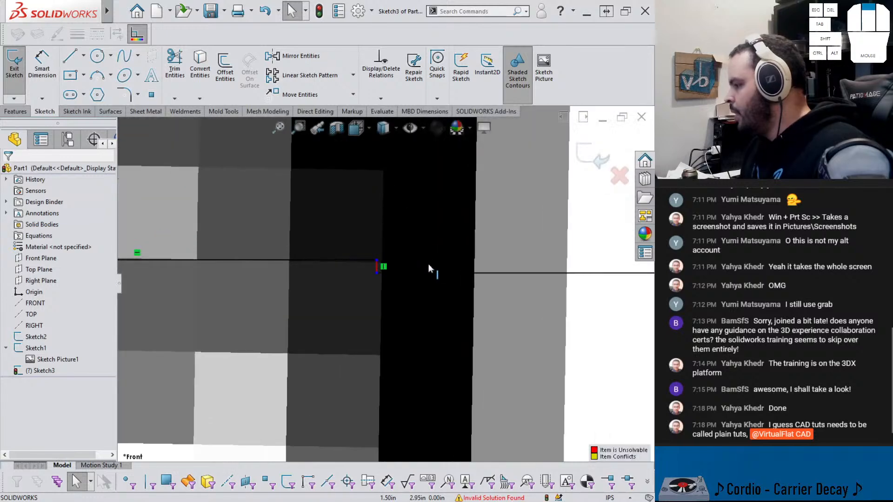
{"action": "scroll", "coordinate": [428, 264], "scroll_direction": "up", "scroll_amount": 3}
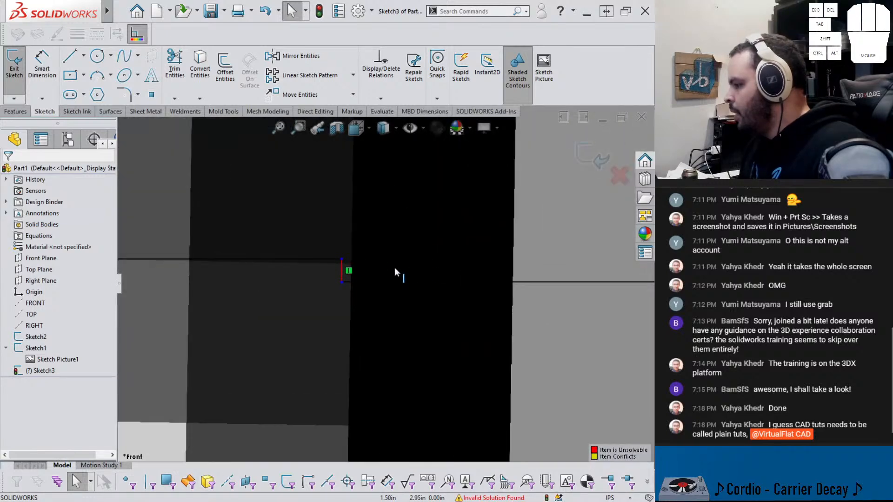
{"action": "left_click", "coordinate": [341, 274]}
{"action": "key", "text": "Delete"}
{"action": "left_click", "coordinate": [314, 282]}
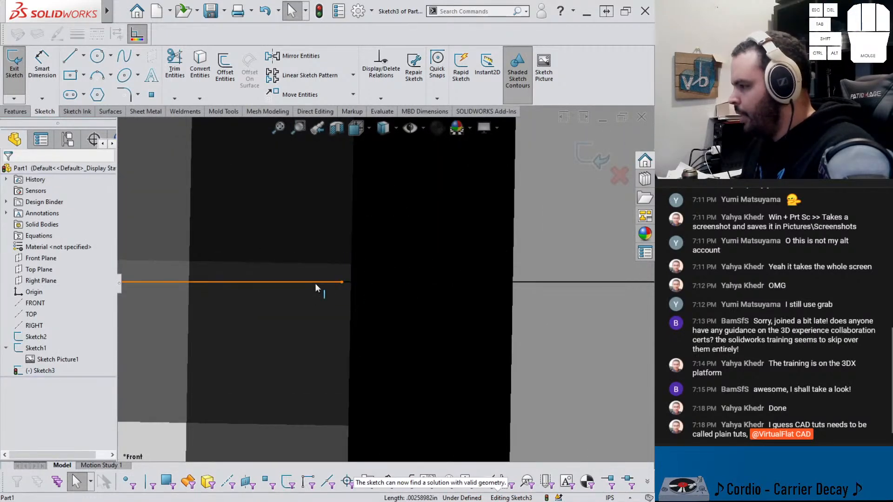
{"action": "key", "text": "Delete"}
Extend the neck's upper horizontal line forward so its free end joins the lower end of the sloped line
{"action": "left_click", "coordinate": [149, 197]}
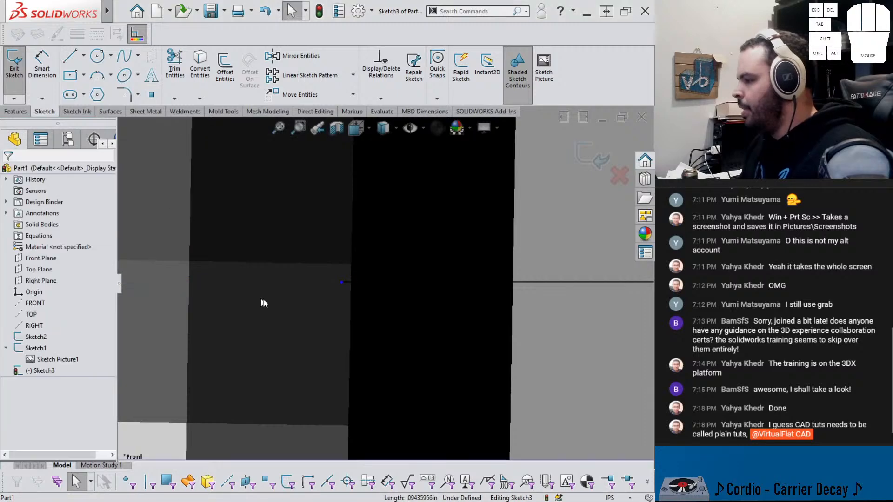
{"action": "left_click_drag", "start_coordinate": [376, 284], "coordinate": [247, 285]}
{"action": "scroll", "coordinate": [247, 286], "scroll_direction": "up", "scroll_amount": 10}
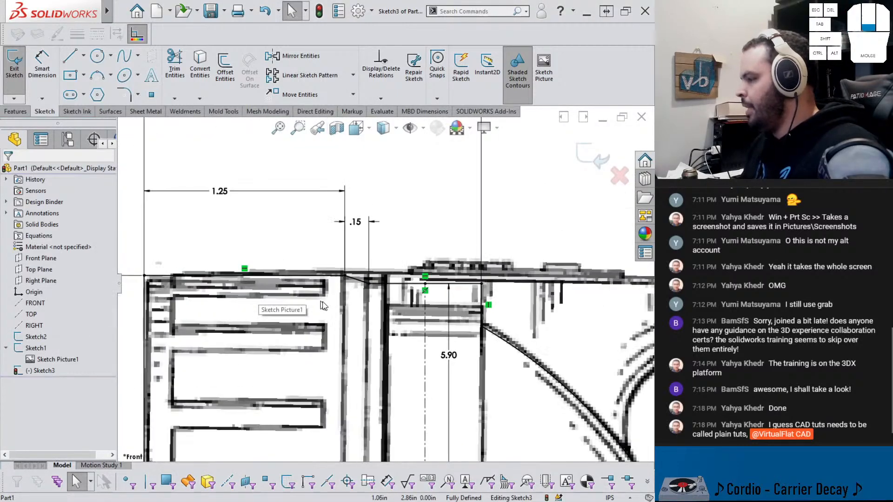
Check the lens head's profile for gaps with Repair Sketch
{"action": "scroll", "coordinate": [415, 342], "scroll_direction": "up", "scroll_amount": 3}
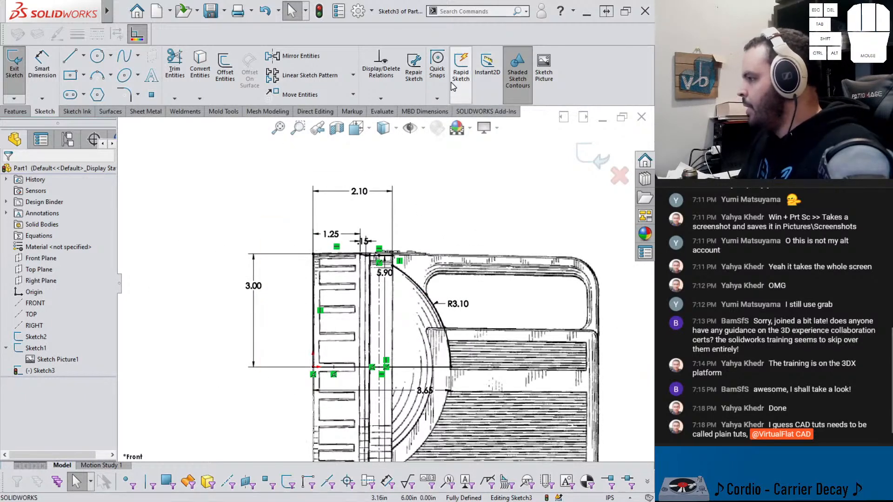
{"action": "left_click", "coordinate": [513, 97]}
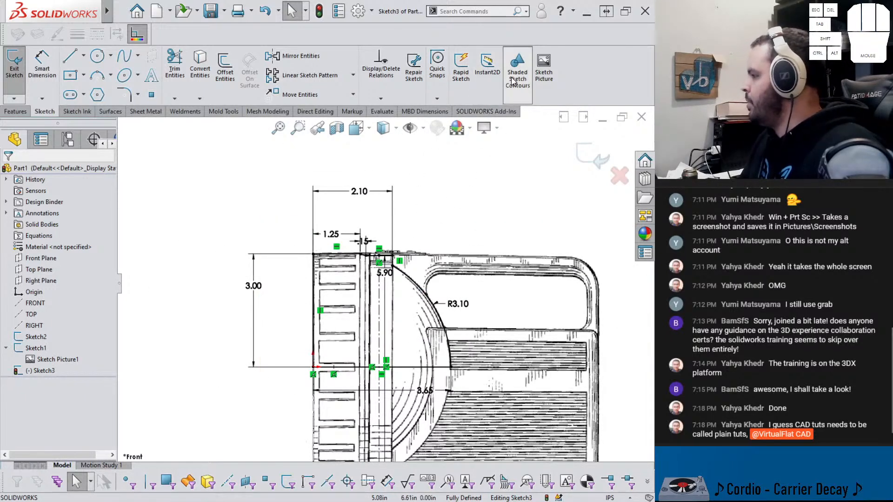
{"action": "left_click", "coordinate": [405, 80]}
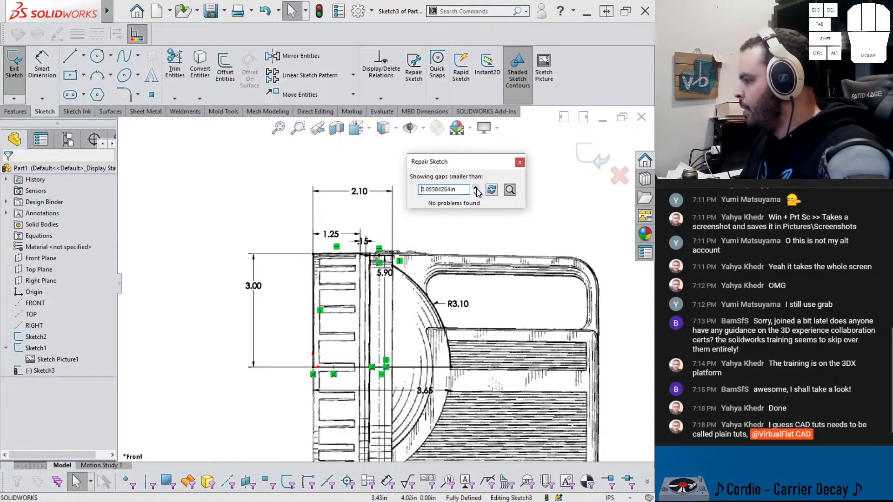
{"action": "left_click", "coordinate": [520, 162]}
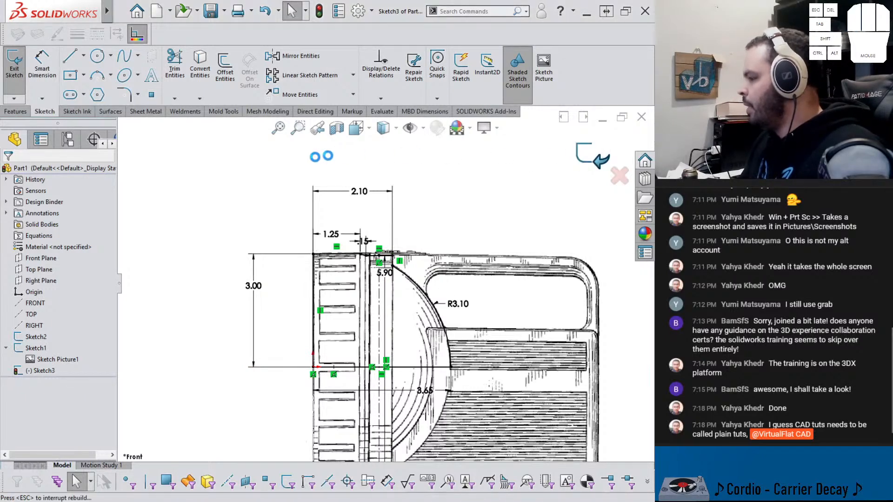
Close the profile sketch and revolve it 360 degrees about its horizontal axis line to form the solid lens head
{"action": "left_click", "coordinate": [600, 156]}
{"action": "left_click", "coordinate": [15, 111]}
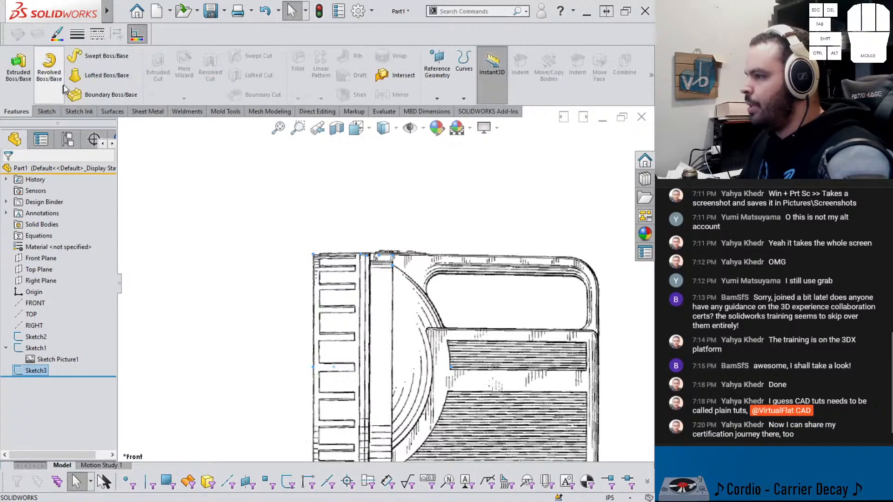
{"action": "left_click", "coordinate": [49, 72]}
{"action": "left_click", "coordinate": [347, 274]}
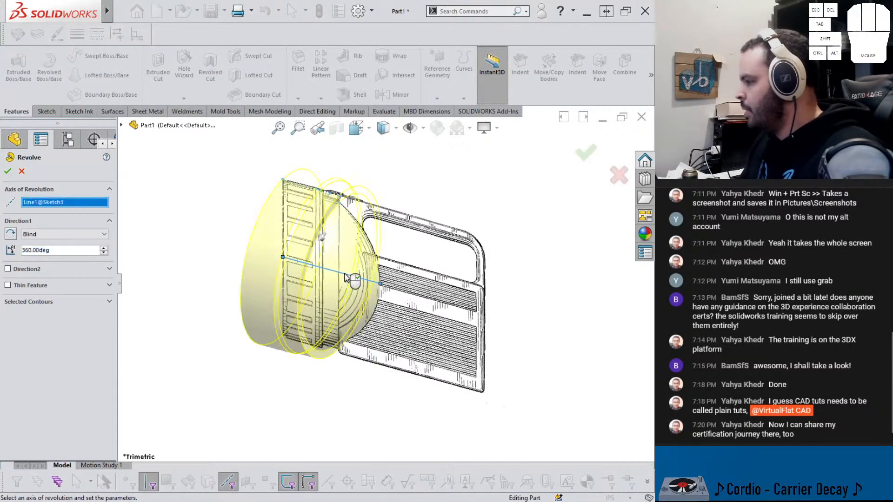
{"action": "middle_click_drag", "start_coordinate": [364, 273], "coordinate": [331, 255]}
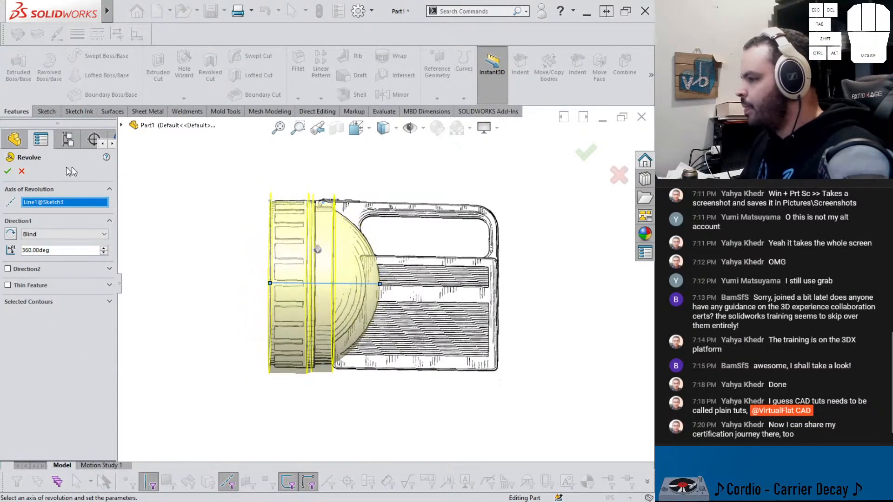
{"action": "left_click", "coordinate": [7, 171]}
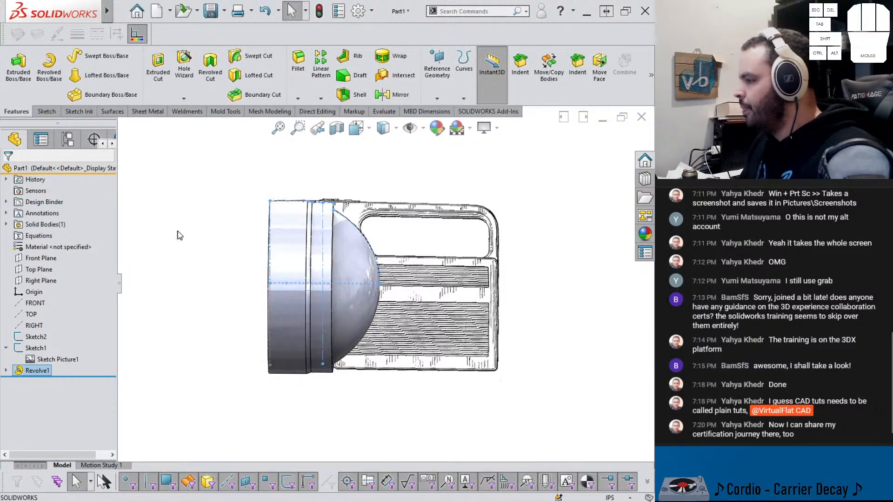
Save the part as FLASHLIGHT in the "553 -" folder inside _#CADModelOfTheDay
{"action": "middle_click_drag", "start_coordinate": [178, 231], "coordinate": [262, 234]}
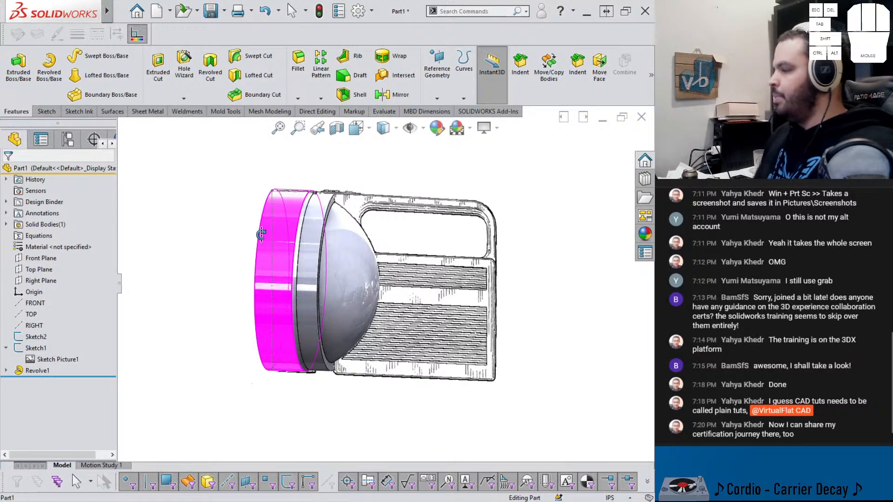
{"action": "left_click", "coordinate": [232, 257]}
{"action": "left_click", "coordinate": [184, 259]}
{"action": "mouse_move", "coordinate": [185, 259]}
{"action": "middle_mouse_down"}
{"action": "mouse_move", "coordinate": [211, 237]}
{"action": "mouse_move", "coordinate": [196, 255]}
{"action": "middle_mouse_up"}
{"action": "key", "text": "ctrl+s"}
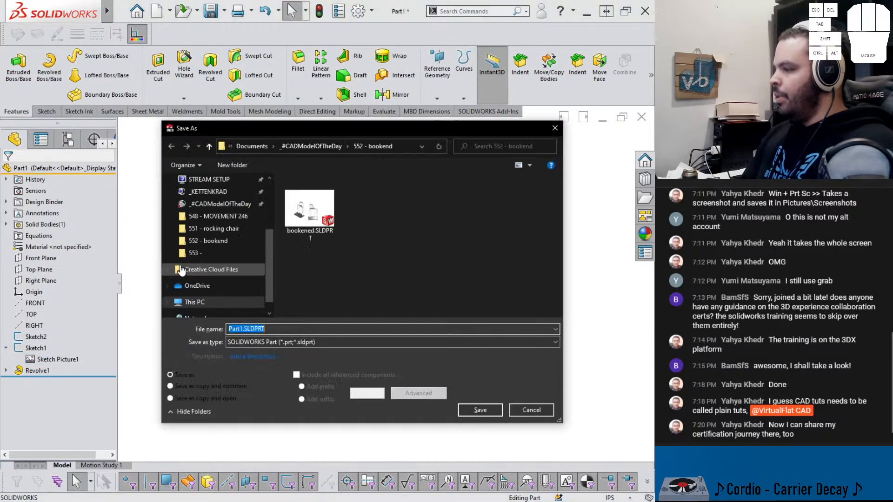
{"action": "left_click", "coordinate": [311, 147]}
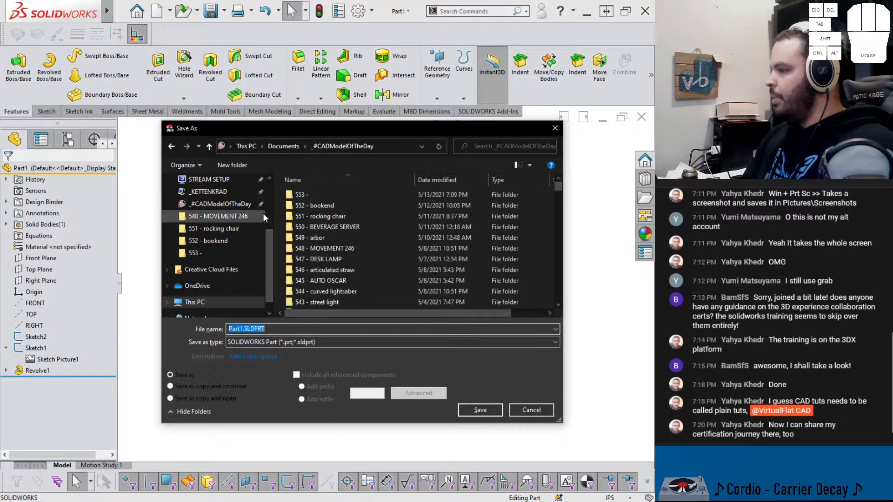
{"action": "double_click", "coordinate": [302, 199]}
{"action": "double_click", "coordinate": [281, 329]}
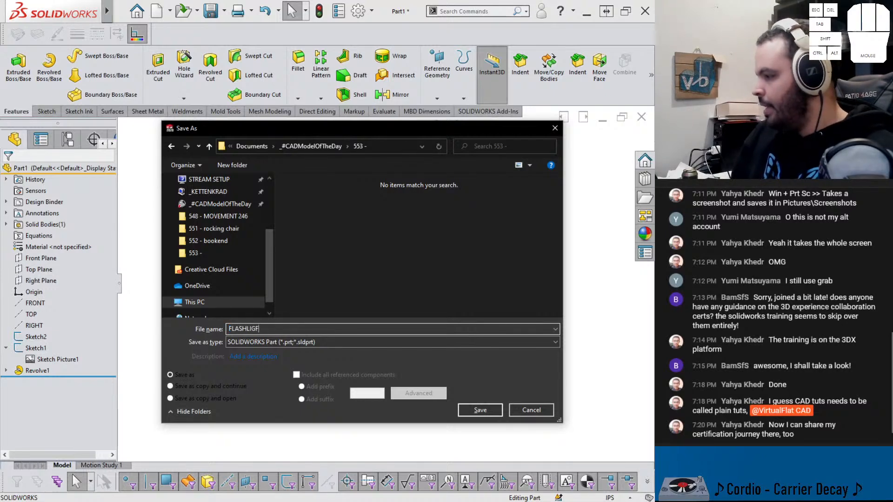
{"action": "key", "text": "Return"}
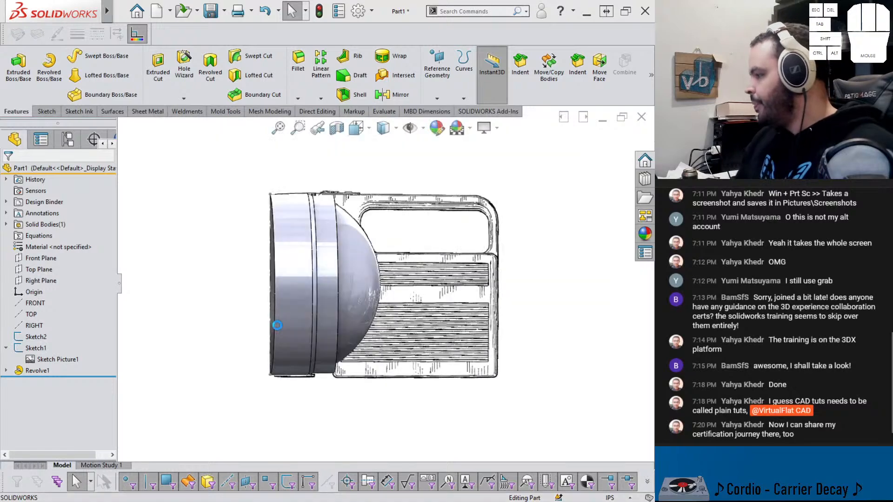
Make the revolved lens head body transparent and view it from the front over the sketch picture
{"action": "middle_click_drag", "start_coordinate": [358, 303], "coordinate": [359, 247]}
{"action": "middle_click_drag", "start_coordinate": [268, 325], "coordinate": [284, 331]}
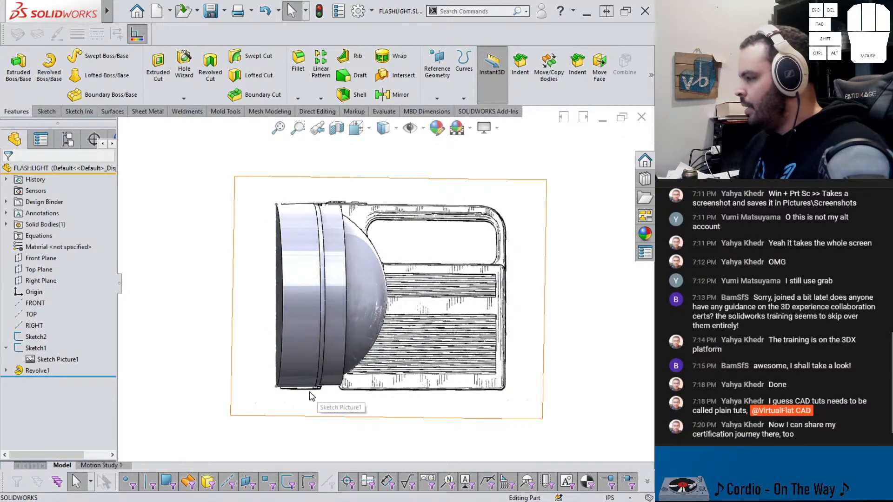
{"action": "mouse_move", "coordinate": [311, 401]}
{"action": "middle_mouse_down"}
{"action": "mouse_move", "coordinate": [372, 369]}
{"action": "mouse_move", "coordinate": [289, 395]}
{"action": "middle_mouse_up"}
{"action": "scroll", "coordinate": [356, 287], "scroll_direction": "down", "scroll_amount": 2}
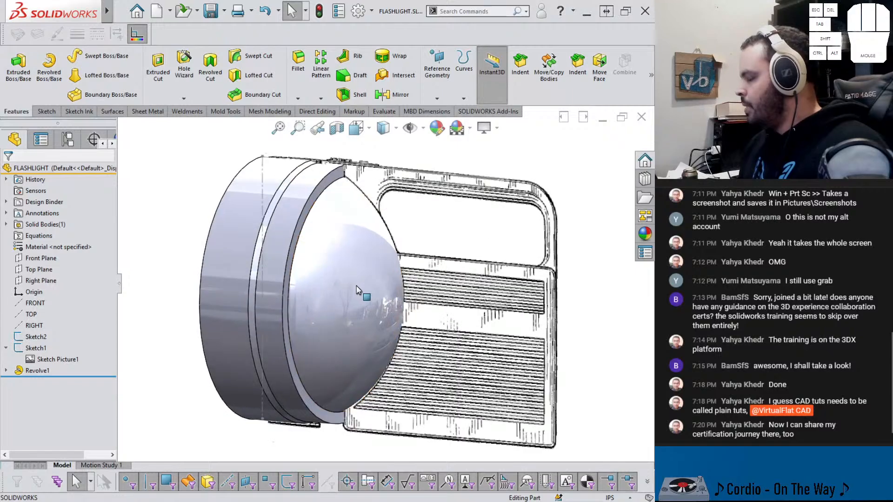
{"action": "middle_click_drag", "start_coordinate": [357, 288], "coordinate": [384, 298]}
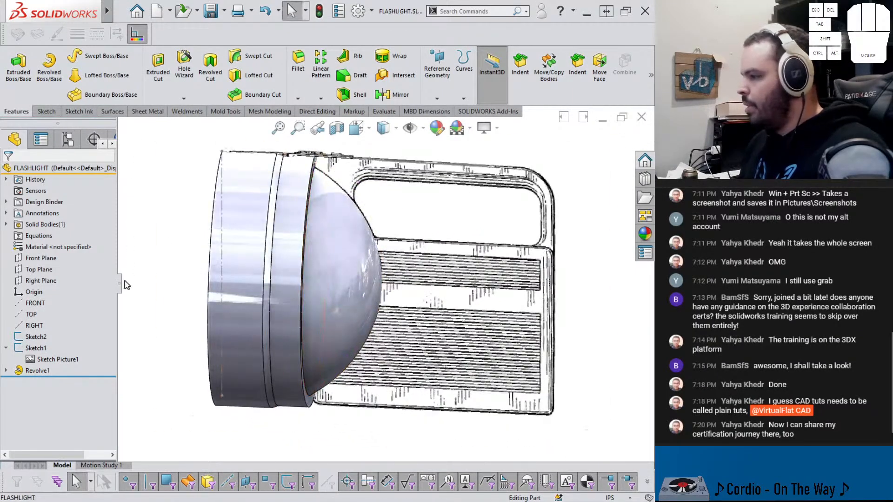
{"action": "left_click_drag", "start_coordinate": [119, 283], "coordinate": [170, 284]}
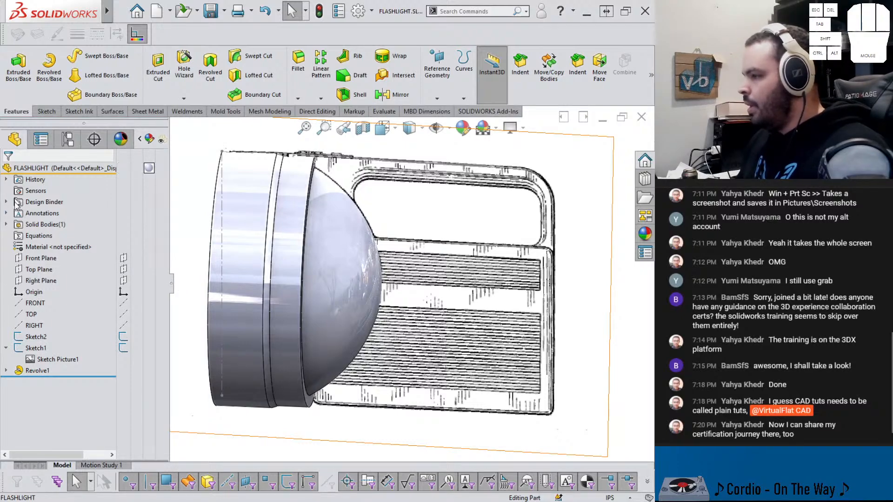
{"action": "left_click", "coordinate": [7, 224]}
{"action": "left_click", "coordinate": [162, 236]}
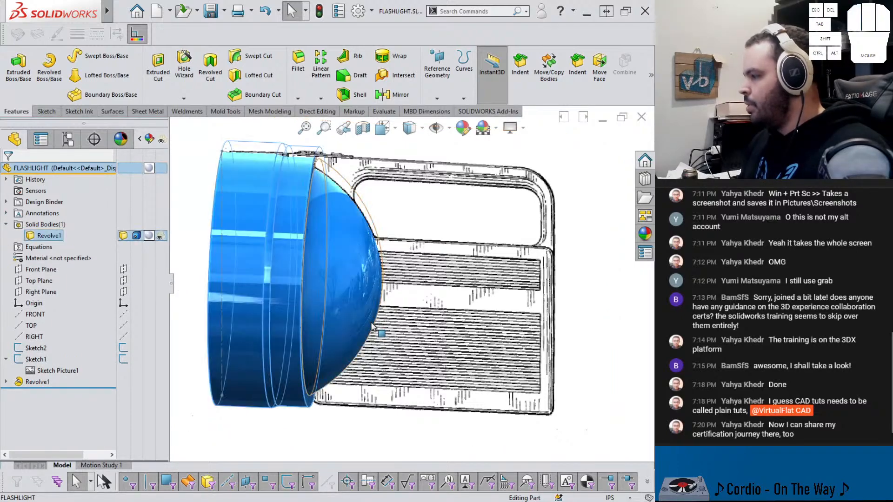
{"action": "key", "text": "ctrl+1"}
{"action": "left_click", "coordinate": [534, 355]}
{"action": "scroll", "coordinate": [400, 325], "scroll_direction": "up", "scroll_amount": 3}
{"action": "mouse_move", "coordinate": [384, 294]}
{"action": "middle_mouse_down"}
{"action": "mouse_move", "coordinate": [398, 276]}
{"action": "mouse_move", "coordinate": [393, 258]}
{"action": "middle_mouse_up"}
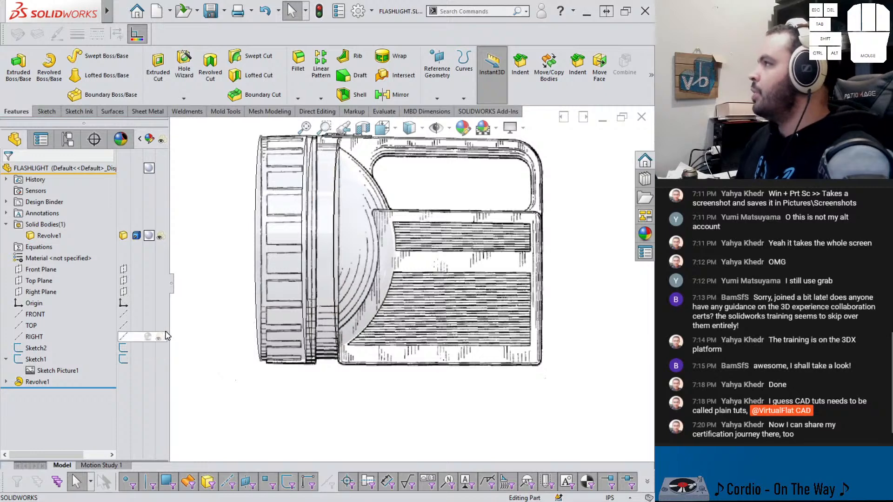
Start a sketch on the Front Plane and draw a corner rectangle around the lantern's housing below the handle
{"action": "left_click", "coordinate": [41, 270]}
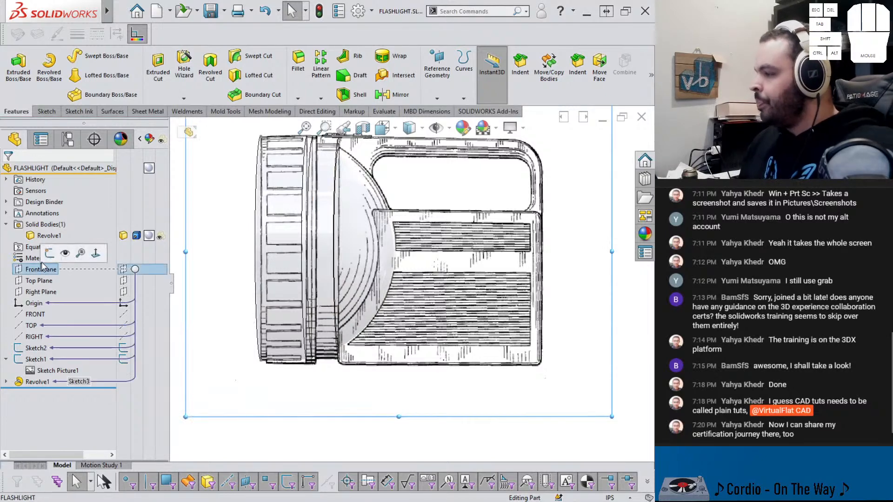
{"action": "left_click", "coordinate": [52, 250]}
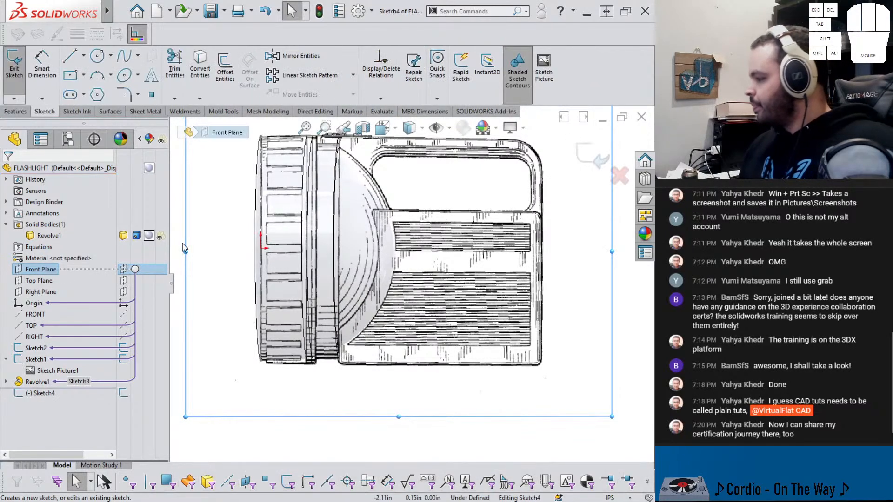
{"action": "left_click", "coordinate": [84, 75]}
{"action": "left_click", "coordinate": [93, 70]}
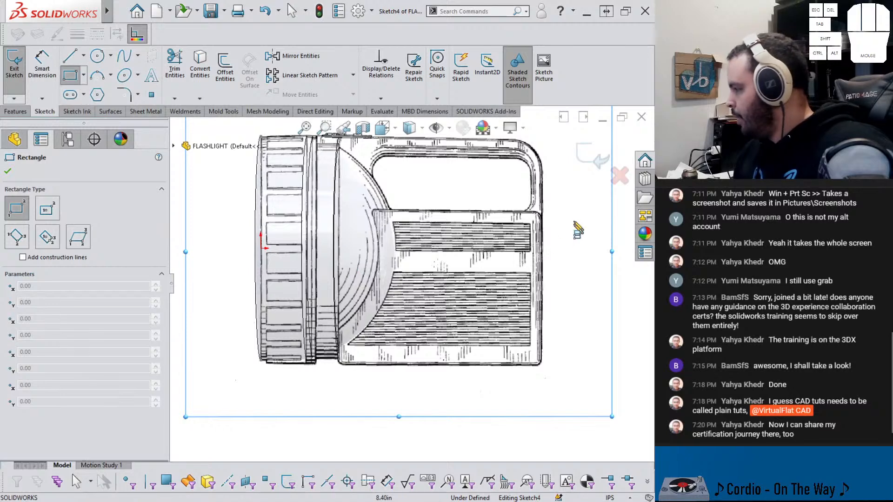
{"action": "left_click_drag", "start_coordinate": [542, 215], "coordinate": [340, 372]}
{"action": "scroll", "coordinate": [496, 260], "scroll_direction": "down", "scroll_amount": 4}
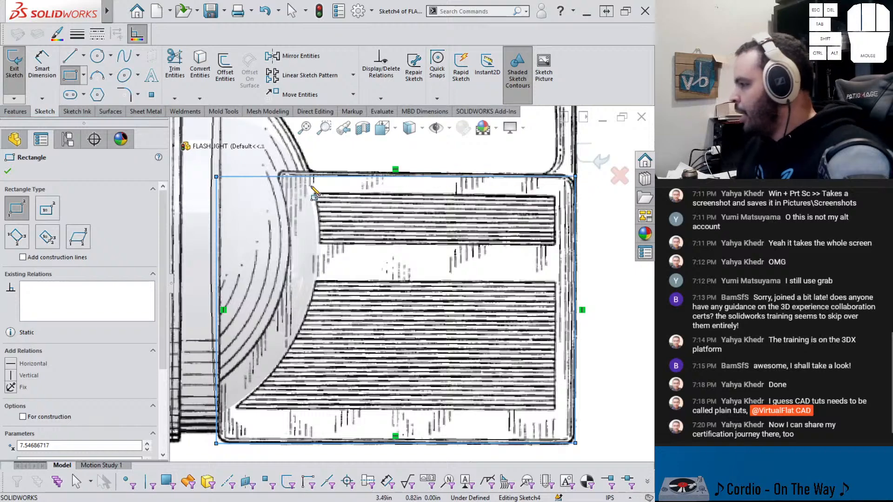
{"action": "key", "text": "Escape"}
{"action": "scroll", "coordinate": [556, 234], "scroll_direction": "up", "scroll_amount": 1}
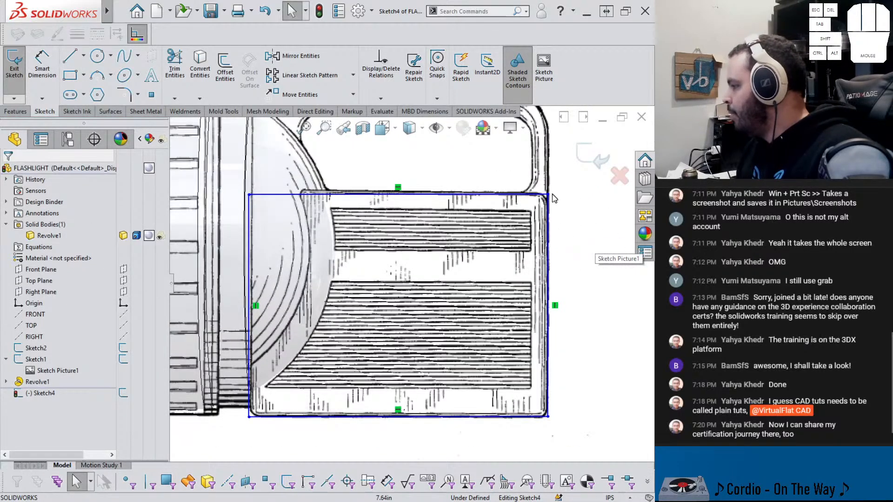
Adjust the rectangle's upper corners to fit the housing outline in the picture, about 5.5 in wide and 4.2 in high
{"action": "left_click_drag", "start_coordinate": [548, 195], "coordinate": [550, 188]}
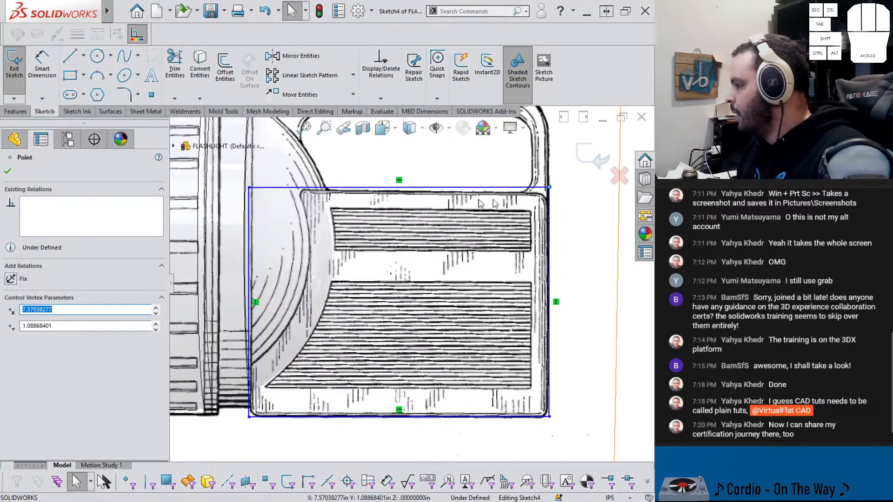
{"action": "scroll", "coordinate": [396, 202], "scroll_direction": "down", "scroll_amount": 2}
{"action": "scroll", "coordinate": [398, 278], "scroll_direction": "up", "scroll_amount": 2}
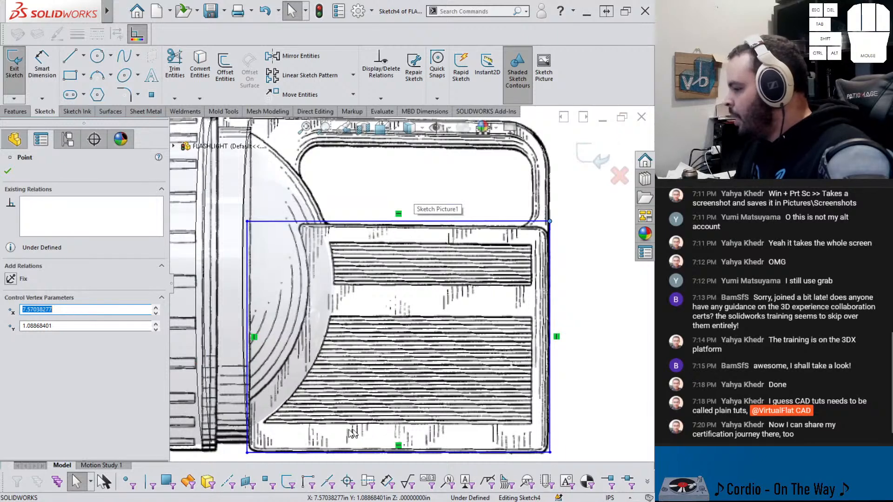
{"action": "left_click_drag", "start_coordinate": [247, 221], "coordinate": [249, 224]}
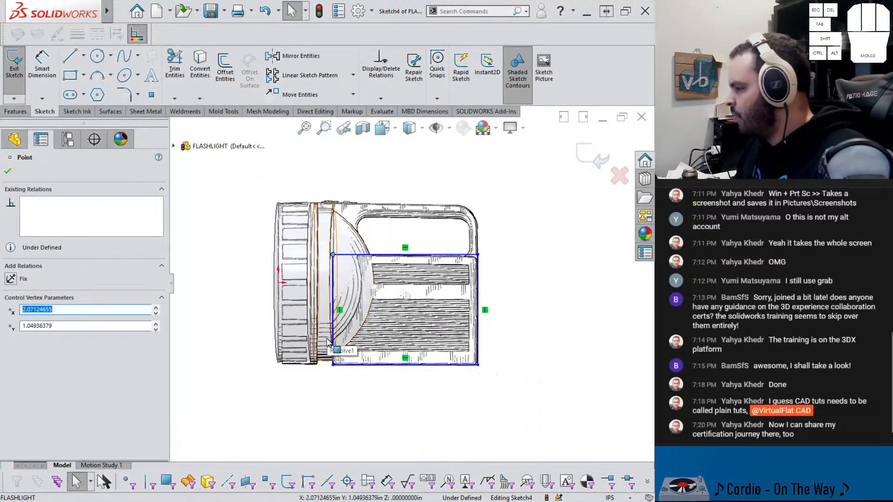
Dimension the horizontal distance from the origin to the rectangle's front vertical edge as 2.1 in
{"action": "right_click_drag", "start_coordinate": [333, 408], "coordinate": [334, 353]}
{"action": "left_click", "coordinate": [331, 276]}
{"action": "left_click", "coordinate": [278, 281]}
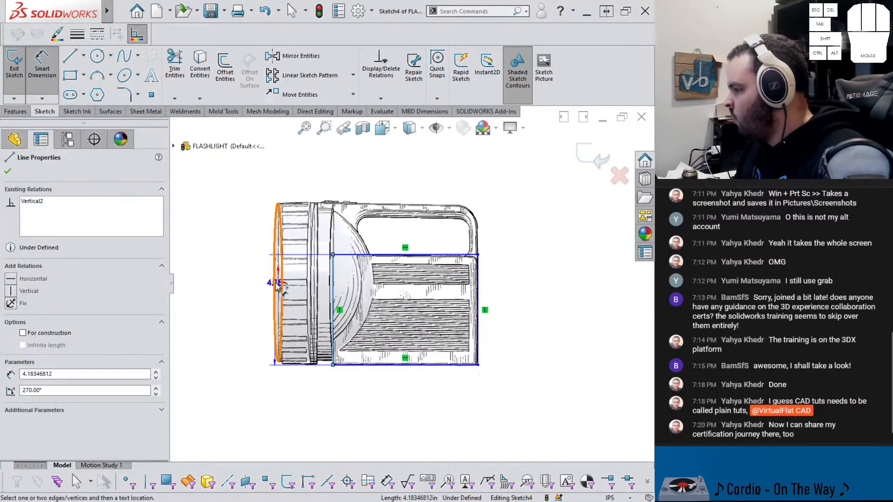
{"action": "left_click", "coordinate": [299, 185]}
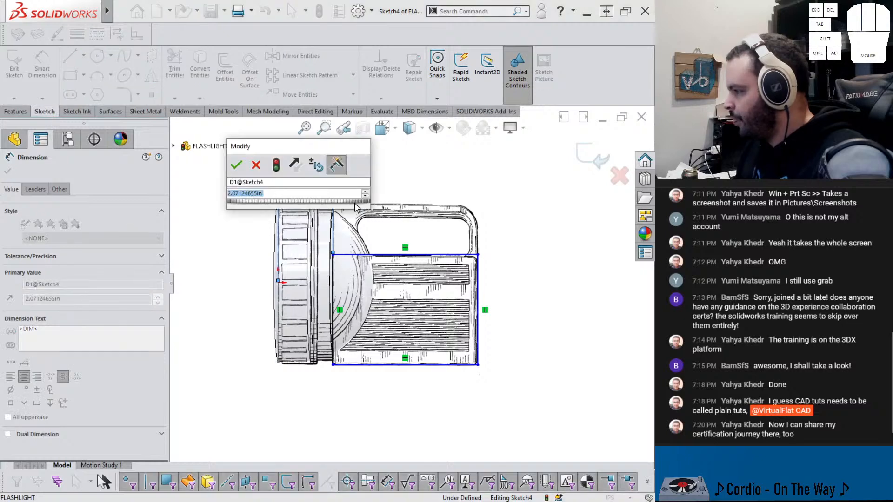
{"action": "type", "text": "2"}
{"action": "key", "text": "Return"}
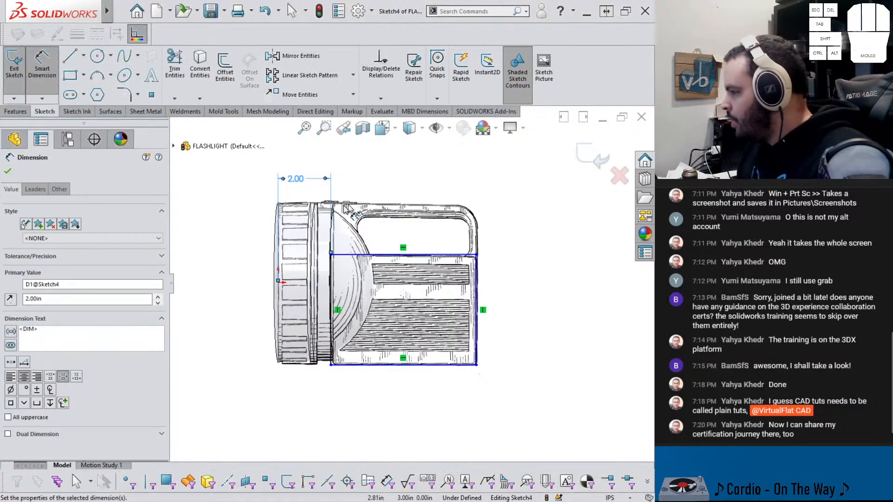
{"action": "double_click", "coordinate": [303, 181]}
{"action": "type", "text": "2.1"}
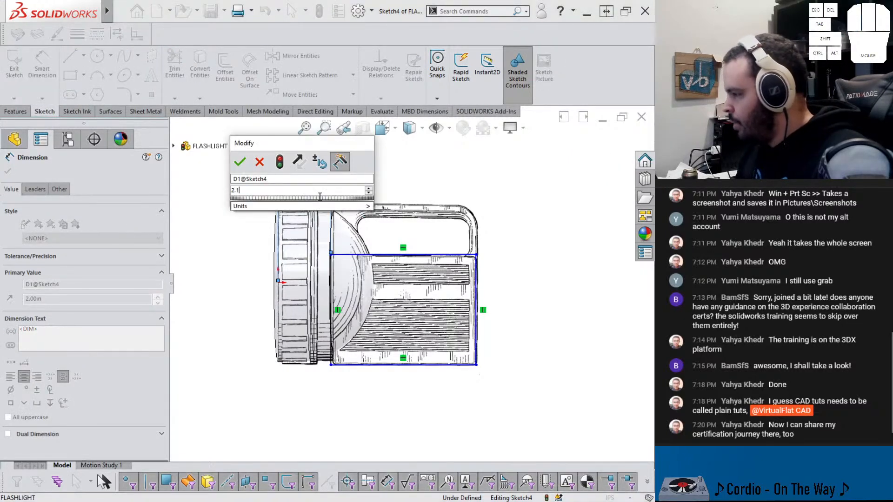
{"action": "key", "text": "Return"}
Dimension the vertical distance from the origin to the rectangle's upper edge as 1 in
{"action": "scroll", "coordinate": [341, 393], "scroll_direction": "down", "scroll_amount": 2}
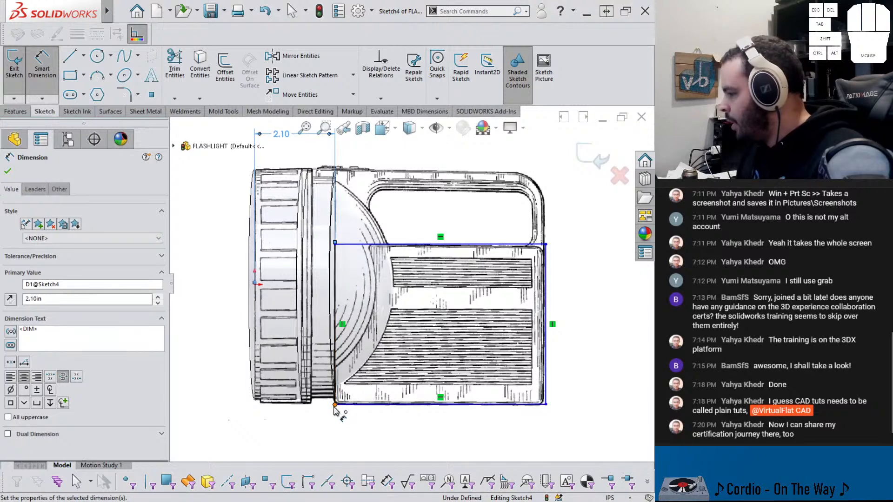
{"action": "left_click", "coordinate": [255, 283]}
{"action": "left_click", "coordinate": [356, 244]}
{"action": "left_click", "coordinate": [223, 259]}
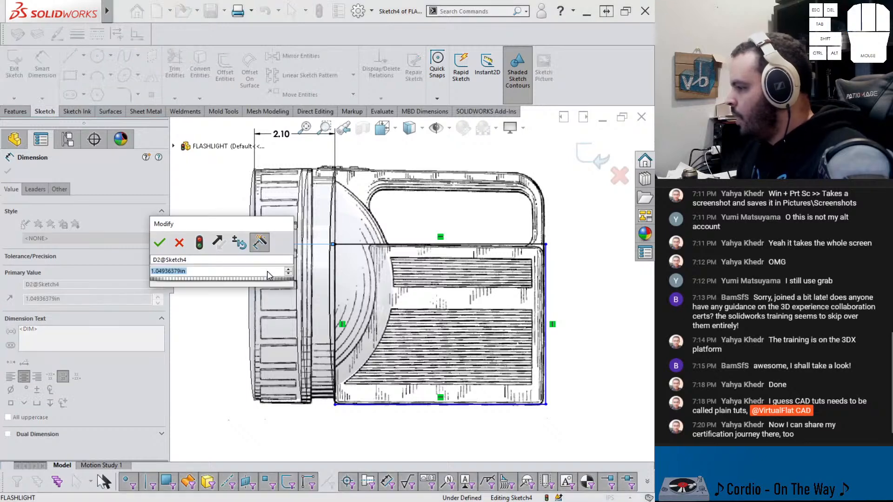
{"action": "type", "text": "1"}
{"action": "key", "text": "Return"}
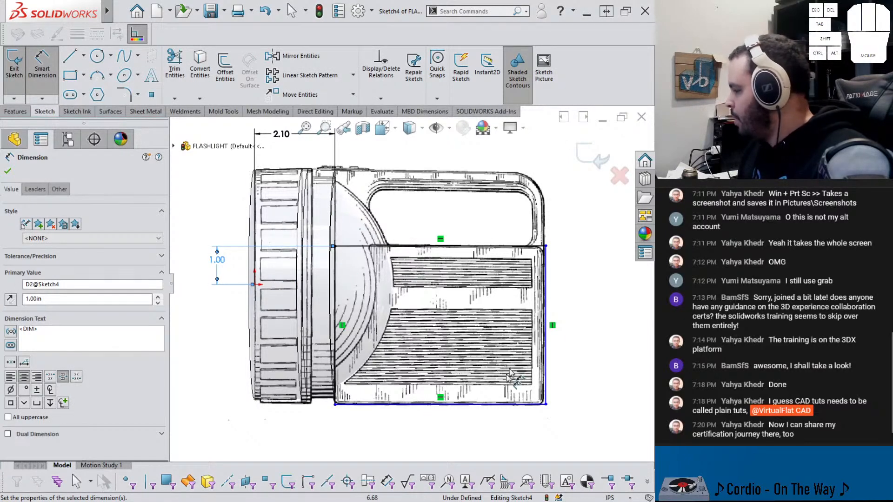
Dimension the housing rectangle 5.5 in wide and 4.1 in high
{"action": "left_click", "coordinate": [465, 247]}
{"action": "scroll", "coordinate": [464, 205], "scroll_direction": "up", "scroll_amount": 2}
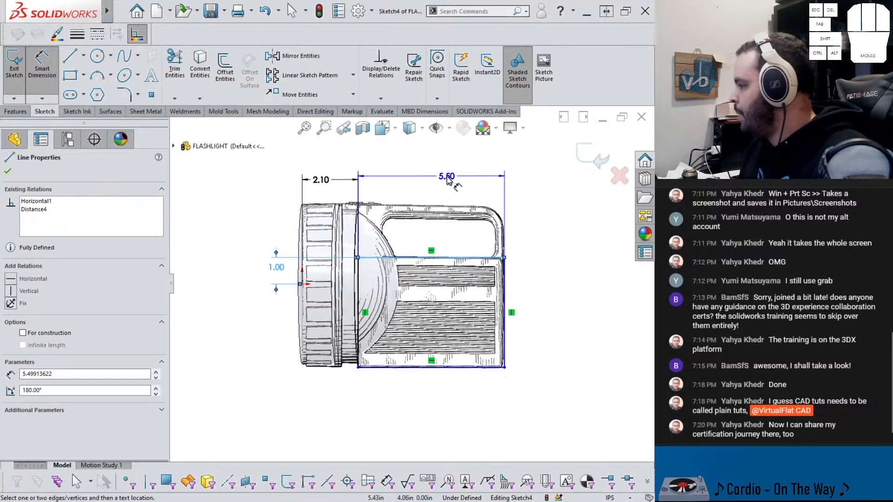
{"action": "left_click", "coordinate": [446, 181]}
{"action": "type", "text": "5.5"}
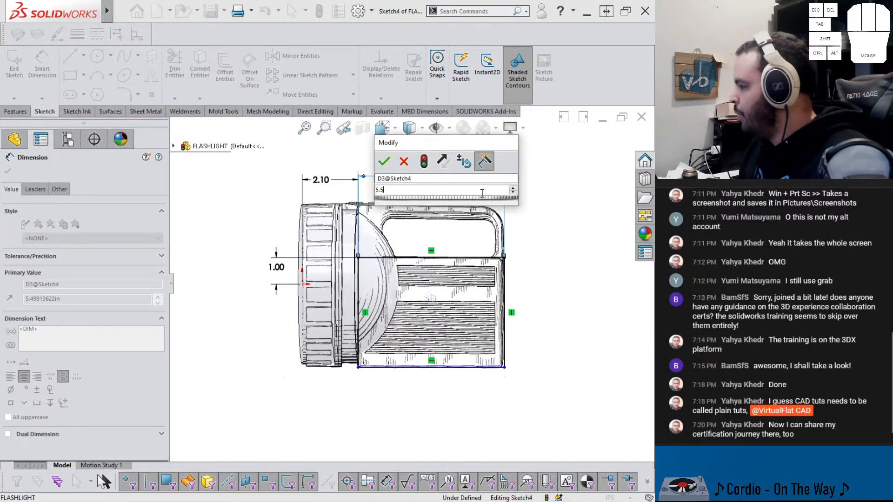
{"action": "key", "text": "Return"}
{"action": "left_click", "coordinate": [505, 325]}
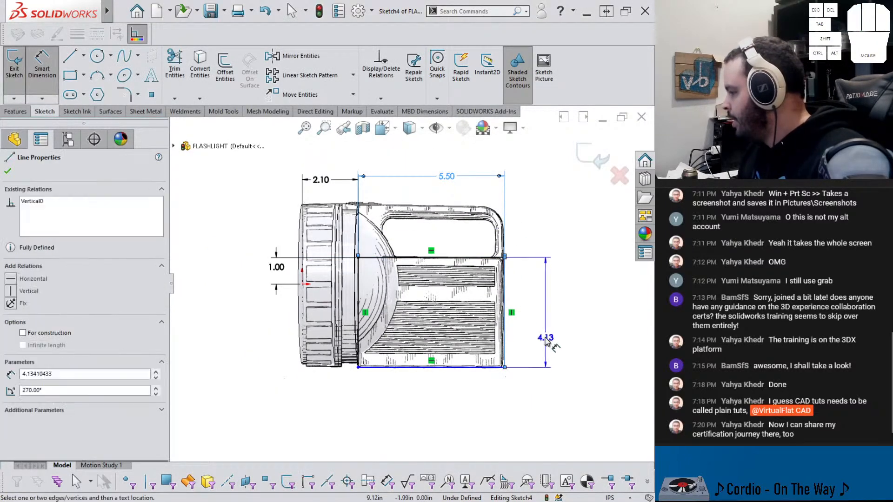
{"action": "left_click", "coordinate": [546, 338]}
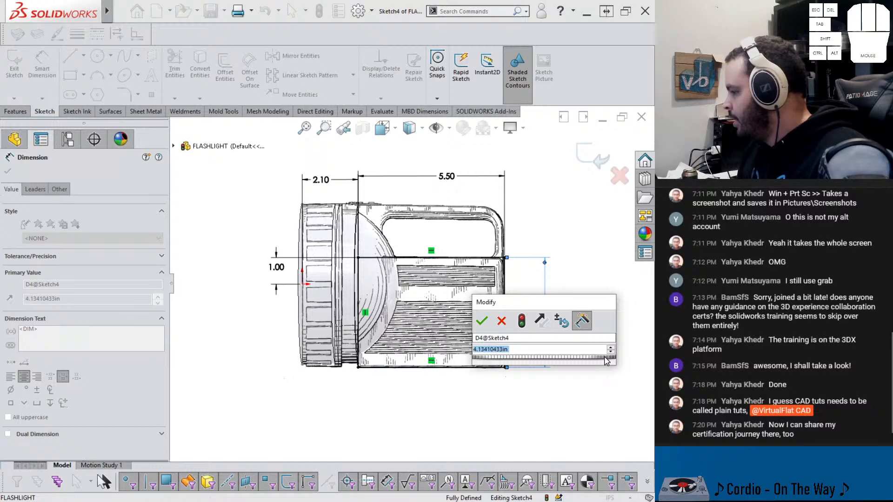
{"action": "type", "text": "4.1"}
{"action": "key", "text": "Return"}
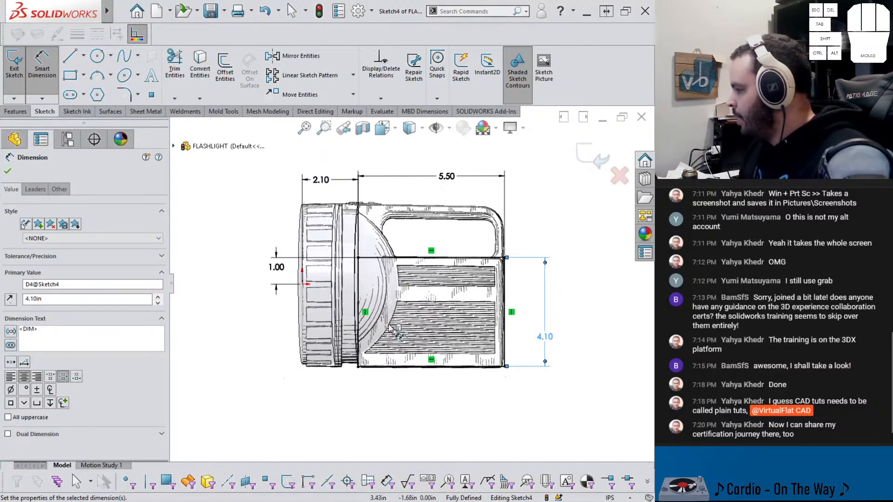
Finish the housing rectangle sketch and view the model at an angle alongside the side-view picture
{"action": "left_click", "coordinate": [587, 149]}
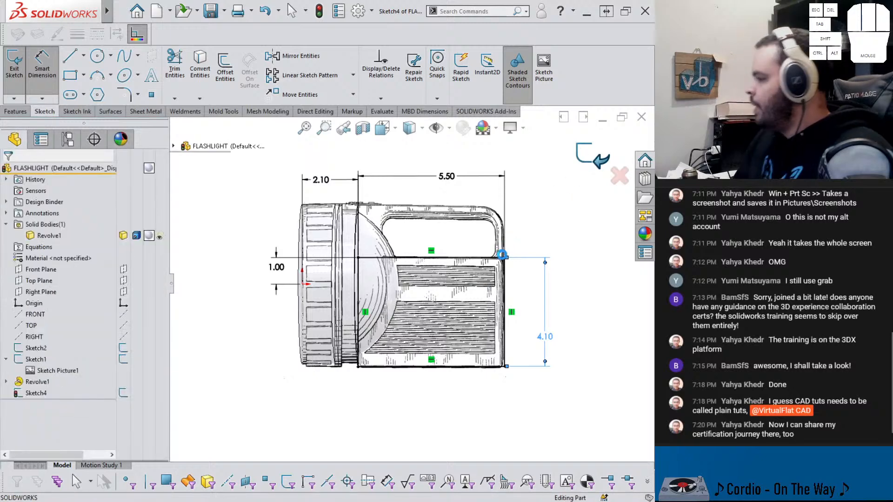
{"action": "mouse_move", "coordinate": [488, 279]}
{"action": "middle_mouse_down"}
{"action": "mouse_move", "coordinate": [467, 282]}
{"action": "mouse_move", "coordinate": [489, 284]}
{"action": "mouse_move", "coordinate": [457, 311]}
{"action": "middle_mouse_up"}
{"action": "left_click", "coordinate": [558, 294]}
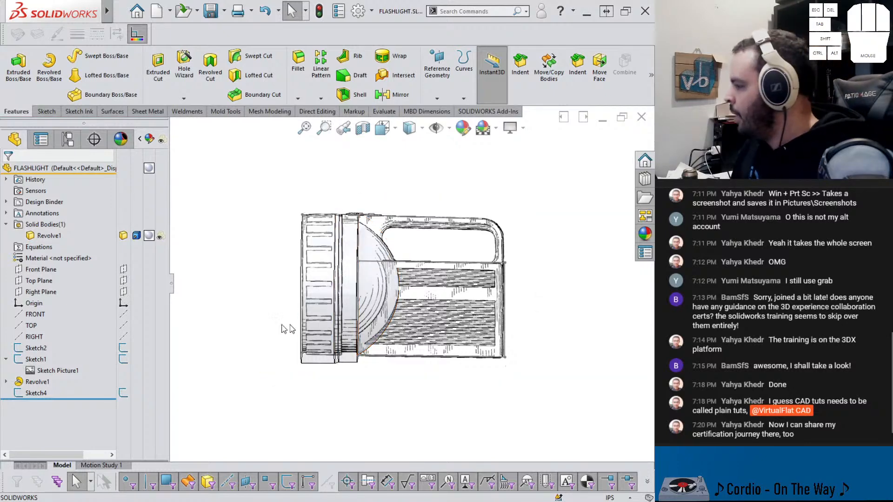
{"action": "middle_click_drag", "start_coordinate": [386, 297], "coordinate": [382, 282]}
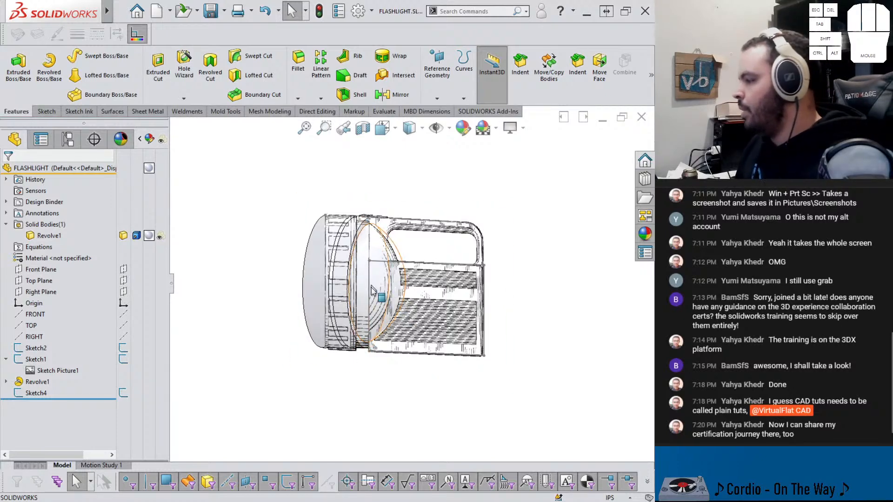
{"action": "scroll", "coordinate": [343, 226], "scroll_direction": "down", "scroll_amount": 3}
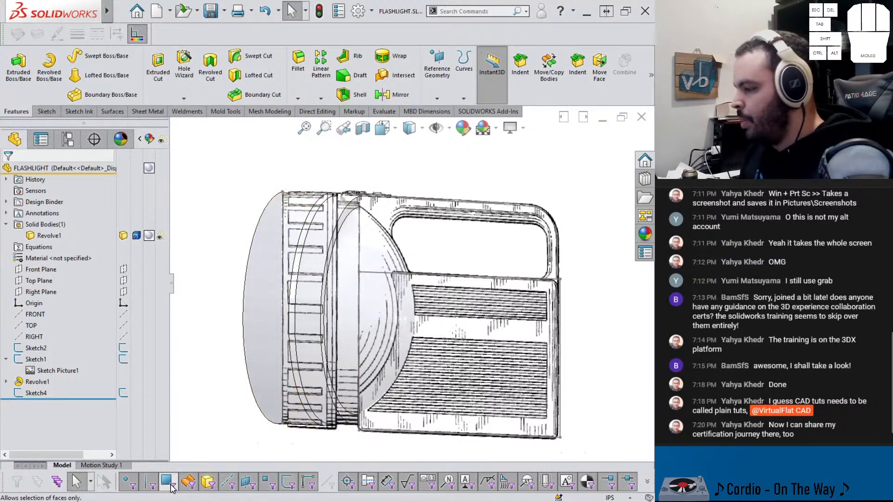
Switch to the USPTO patent images in Firefox and locate Fig. 2, the lantern's top view
{"action": "left_click", "coordinate": [286, 501]}
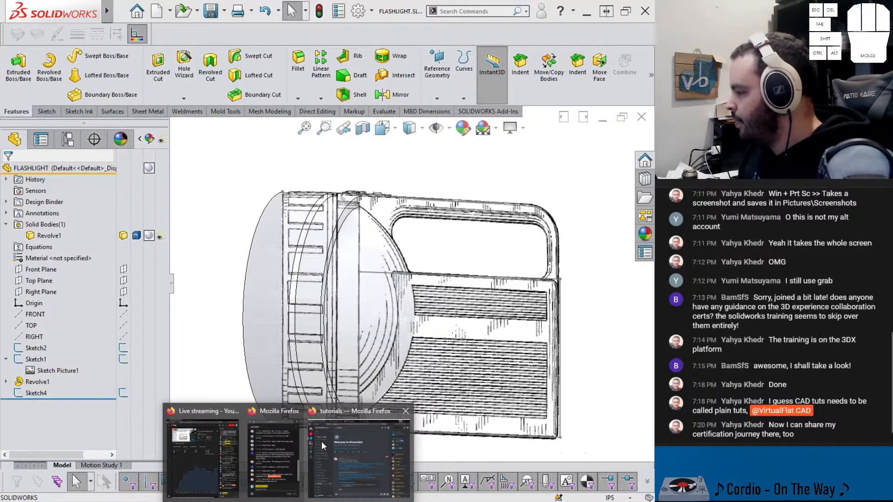
{"action": "left_click", "coordinate": [322, 442]}
{"action": "left_click", "coordinate": [388, 8]}
{"action": "scroll", "coordinate": [367, 277], "scroll_direction": "down", "scroll_amount": 15}
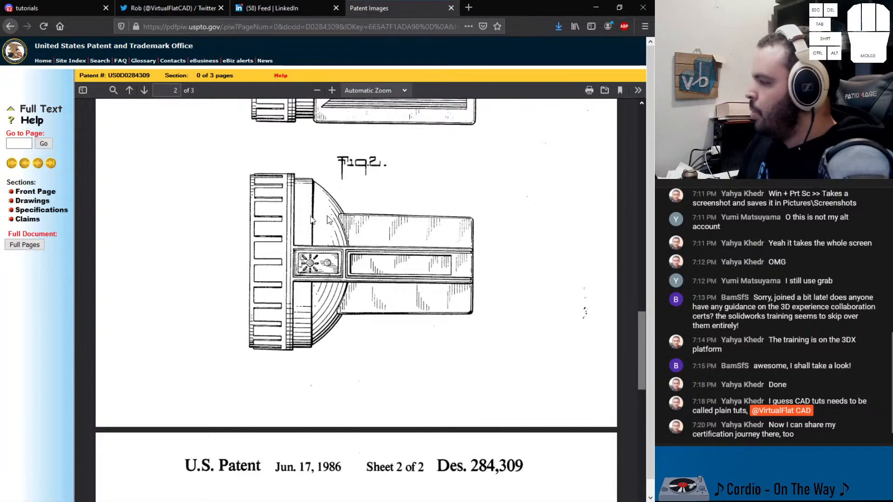
Capture the complete Fig. 2 drawing with the Snipping Tool
{"action": "key", "text": "super"}
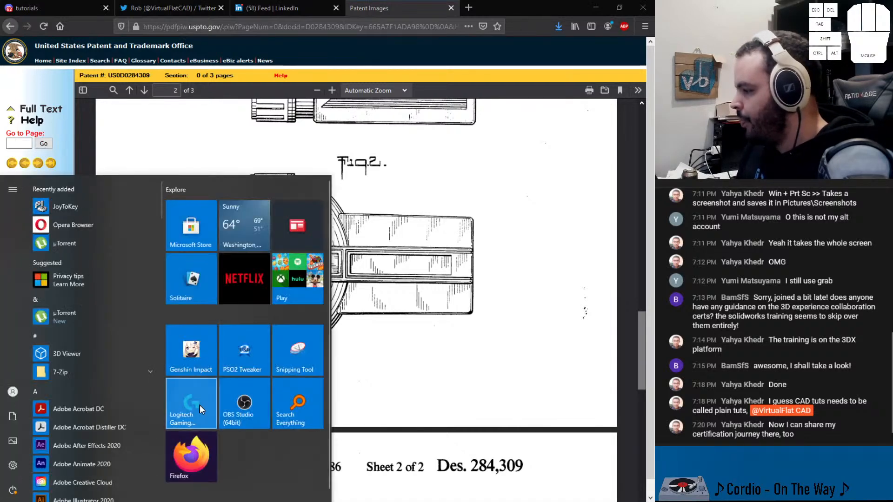
{"action": "left_click", "coordinate": [299, 349]}
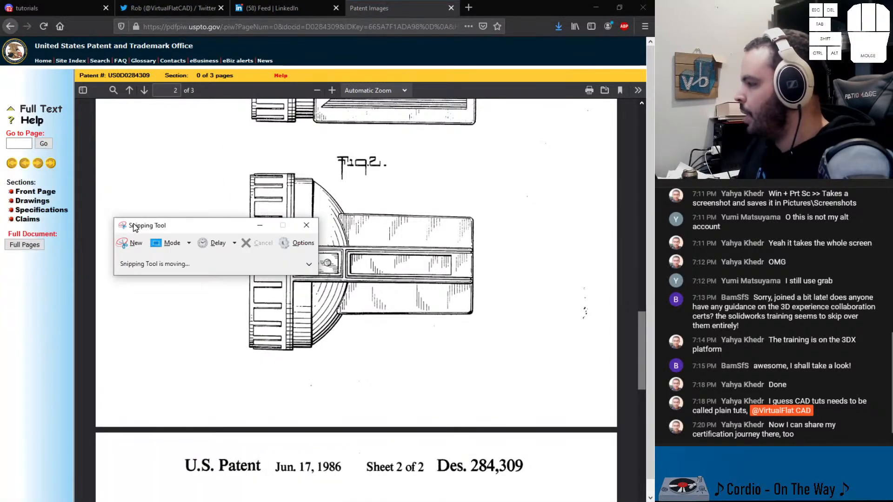
{"action": "left_click", "coordinate": [128, 241]}
{"action": "left_click_drag", "start_coordinate": [231, 144], "coordinate": [480, 372]}
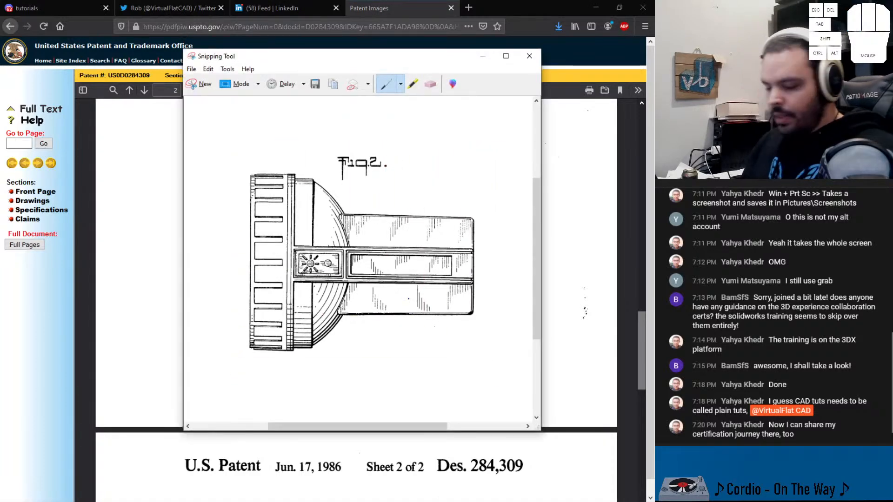
Save the snip as Capture2.PNG in the 553 - folder and return to the SOLIDWORKS model
{"action": "key", "text": "ctrl+s"}
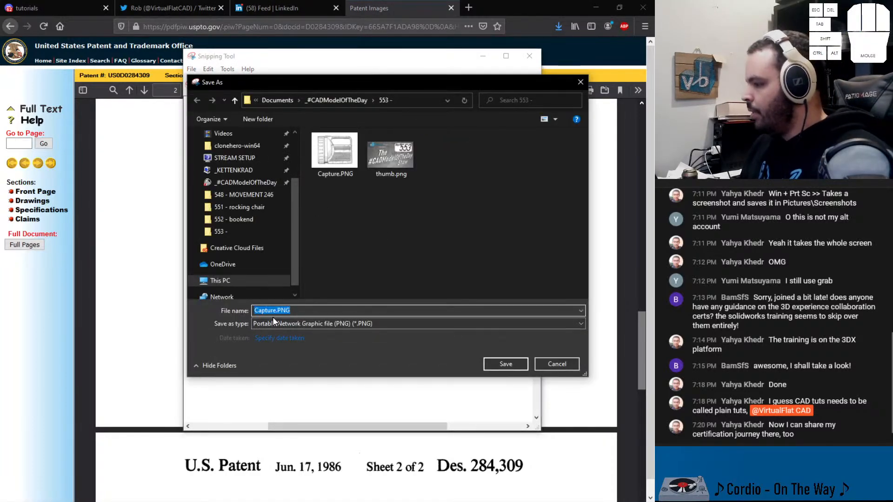
{"action": "left_click", "coordinate": [276, 311]}
{"action": "type", "text": "2"}
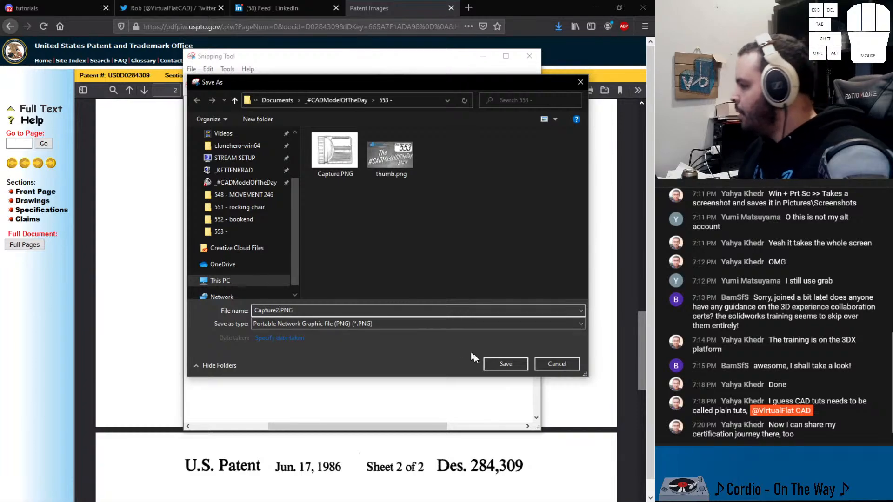
{"action": "left_click", "coordinate": [500, 369]}
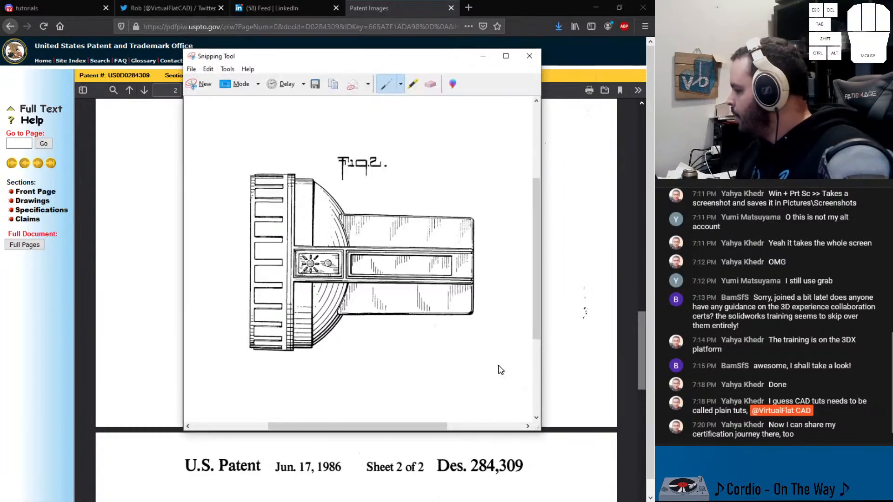
{"action": "left_click", "coordinate": [482, 56]}
{"action": "left_click", "coordinate": [595, 8]}
{"action": "middle_click_drag", "start_coordinate": [366, 247], "coordinate": [333, 391]}
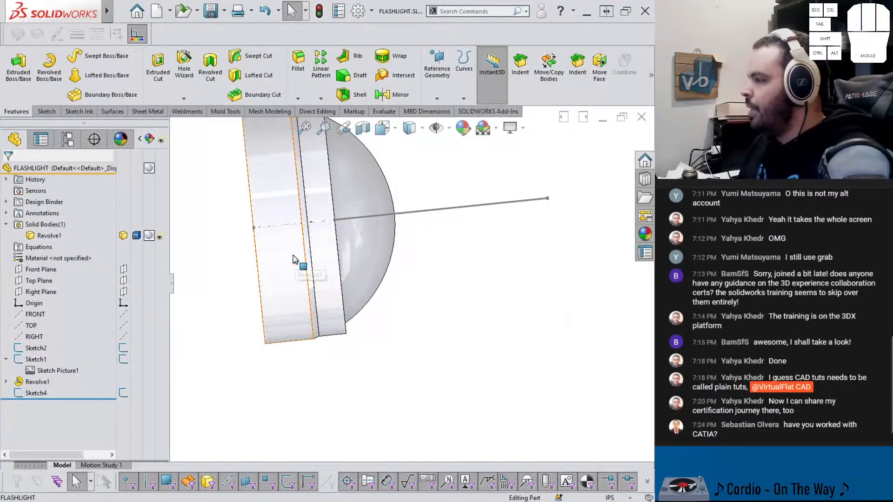
{"action": "middle_click_drag", "start_coordinate": [288, 254], "coordinate": [283, 273]}
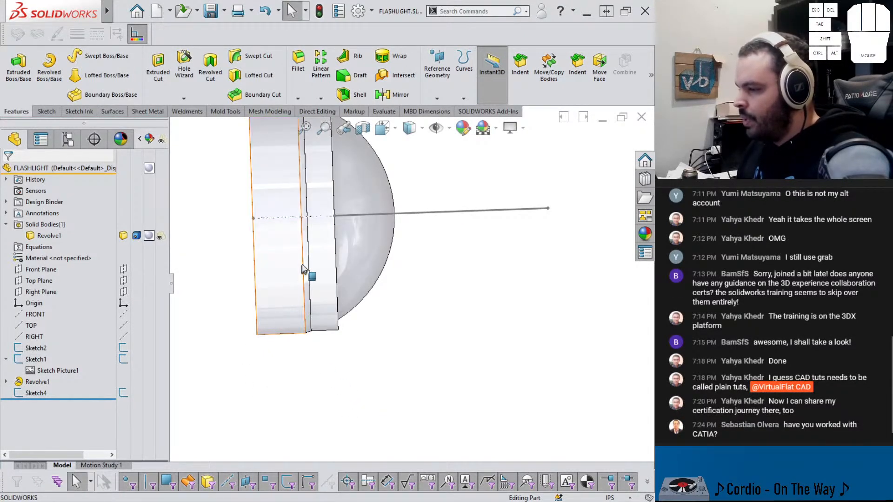
{"action": "scroll", "coordinate": [335, 224], "scroll_direction": "down", "scroll_amount": 2}
{"action": "middle_click_drag", "start_coordinate": [392, 205], "coordinate": [392, 203]}
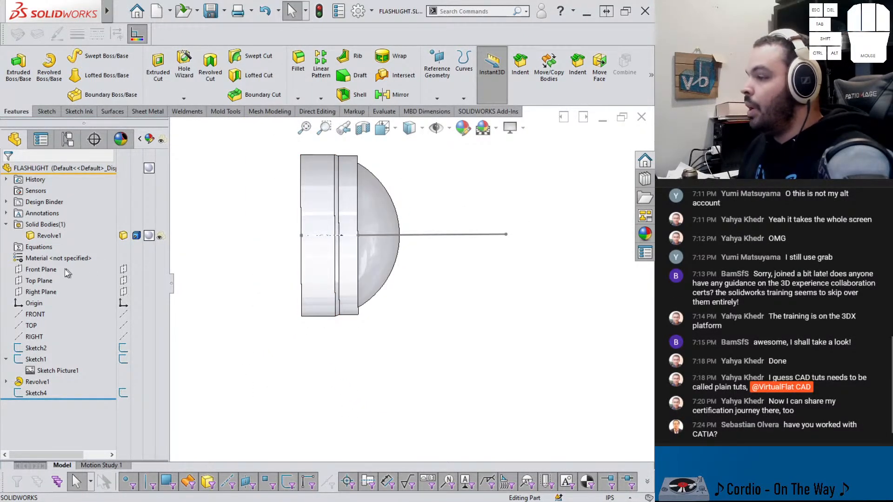
{"action": "left_click", "coordinate": [41, 270]}
{"action": "left_click", "coordinate": [53, 255]}
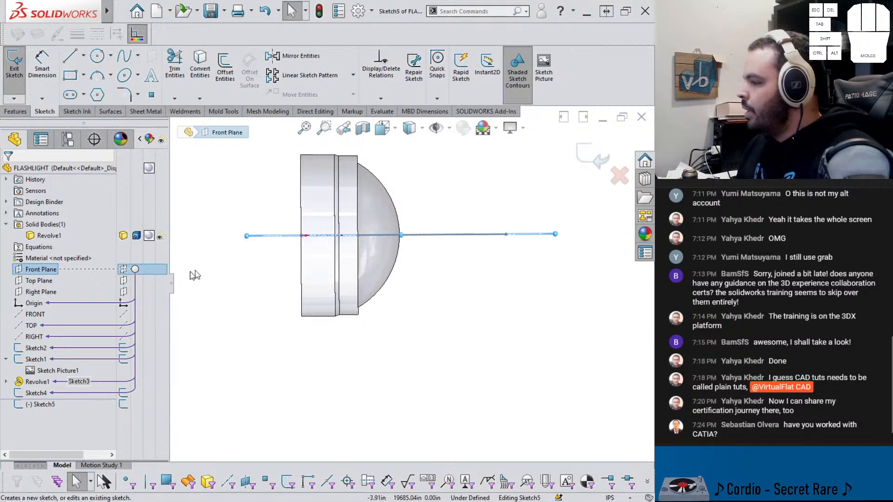
{"action": "left_click", "coordinate": [595, 152]}
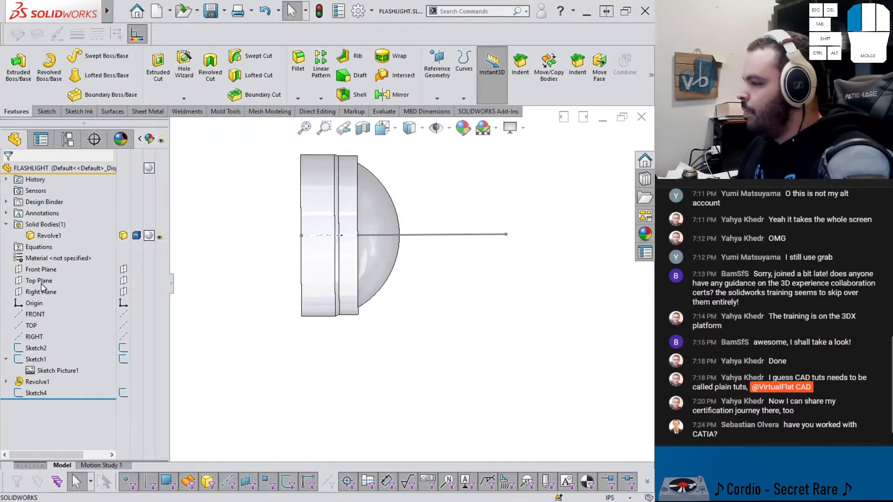
Start a sketch on the Top Plane and insert Capture2.PNG as a sketch picture
{"action": "left_click", "coordinate": [41, 282]}
{"action": "left_click", "coordinate": [52, 268]}
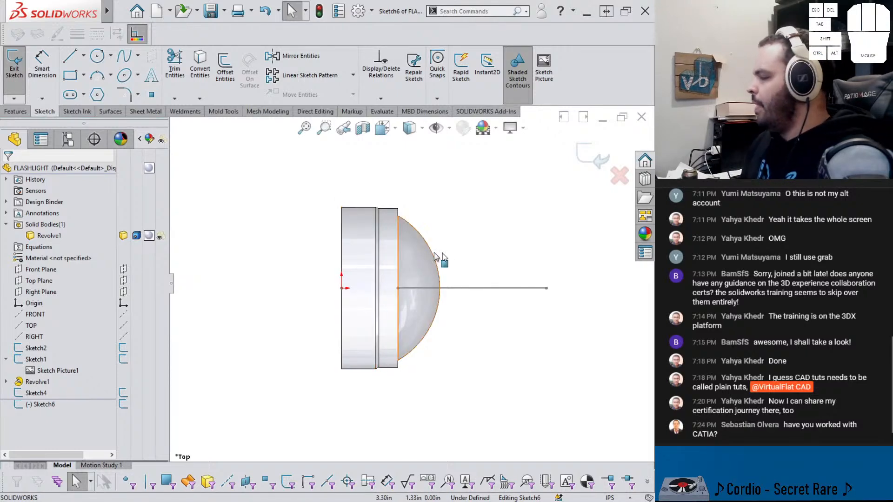
{"action": "scroll", "coordinate": [510, 277], "scroll_direction": "down", "scroll_amount": 2}
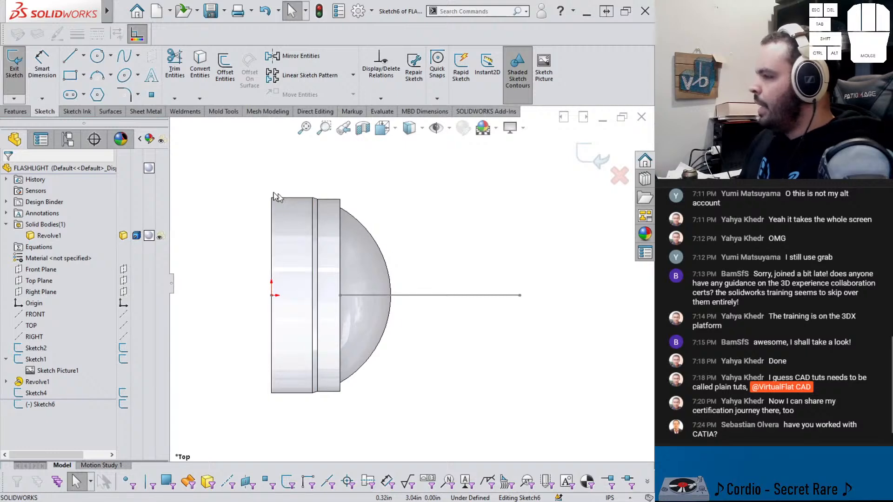
{"action": "left_click", "coordinate": [17, 112]}
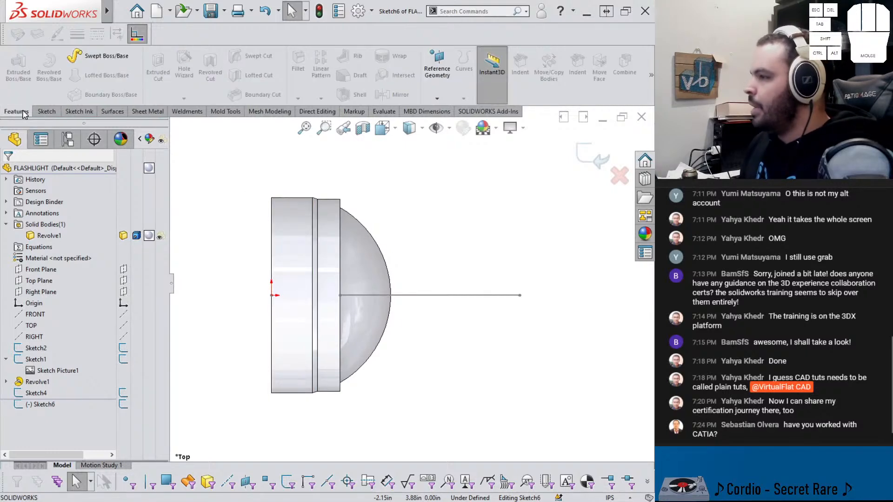
{"action": "left_click", "coordinate": [47, 112]}
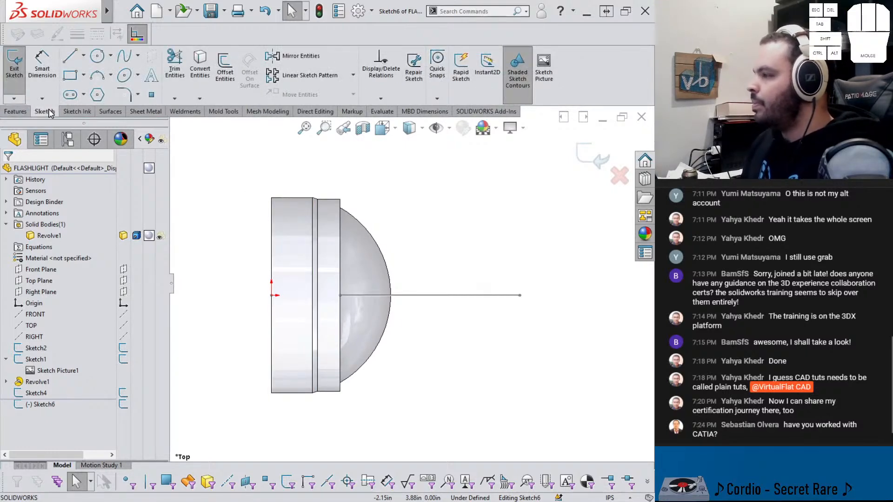
{"action": "left_click", "coordinate": [24, 114]}
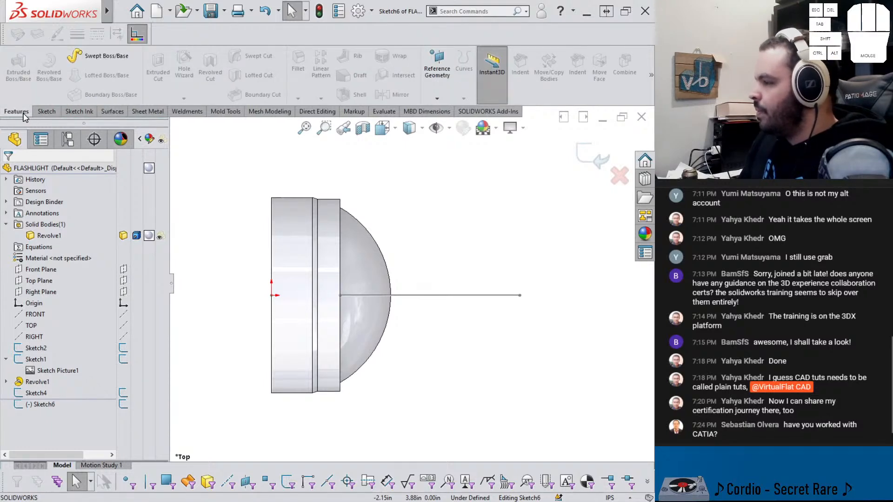
{"action": "left_click", "coordinate": [45, 112]}
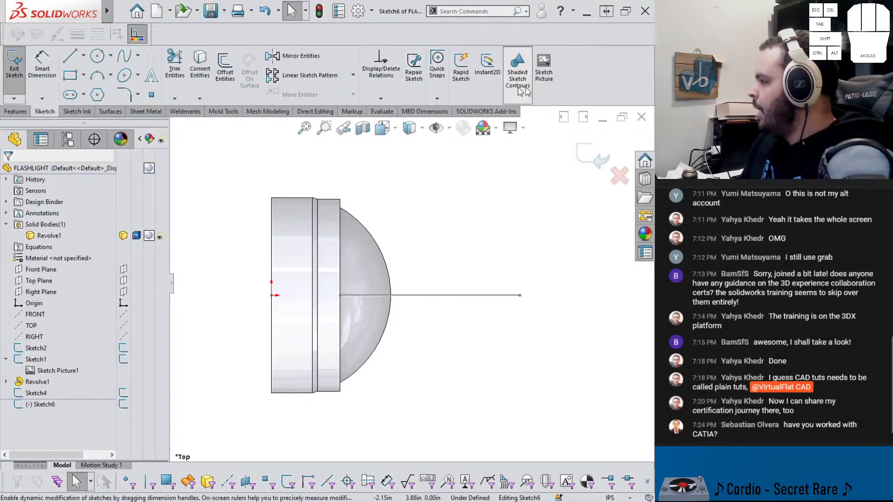
{"action": "left_click", "coordinate": [543, 70]}
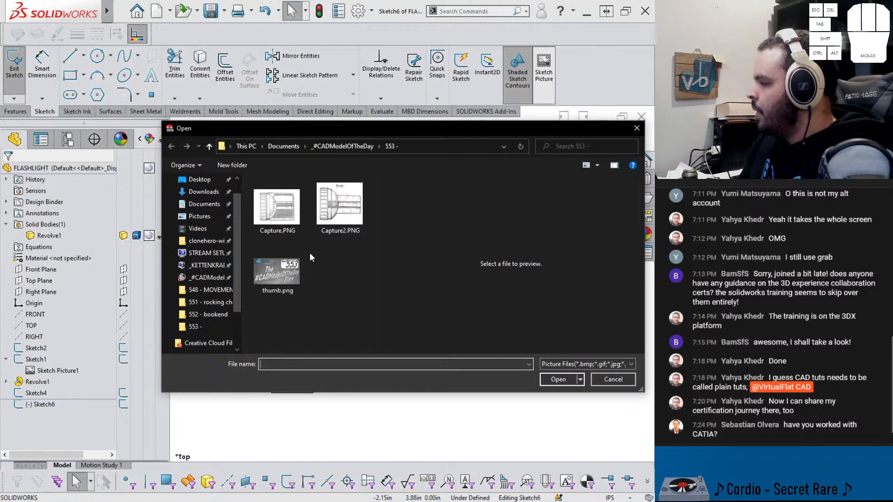
{"action": "left_click", "coordinate": [331, 222]}
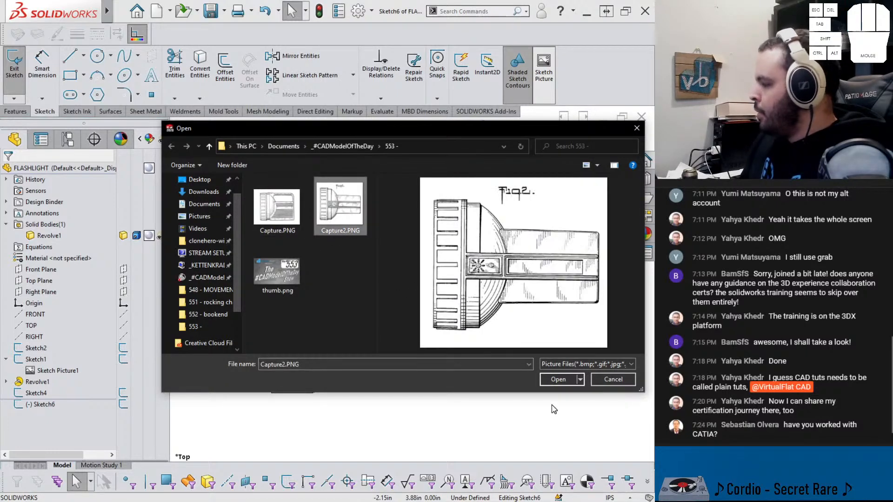
{"action": "left_click", "coordinate": [558, 379]}
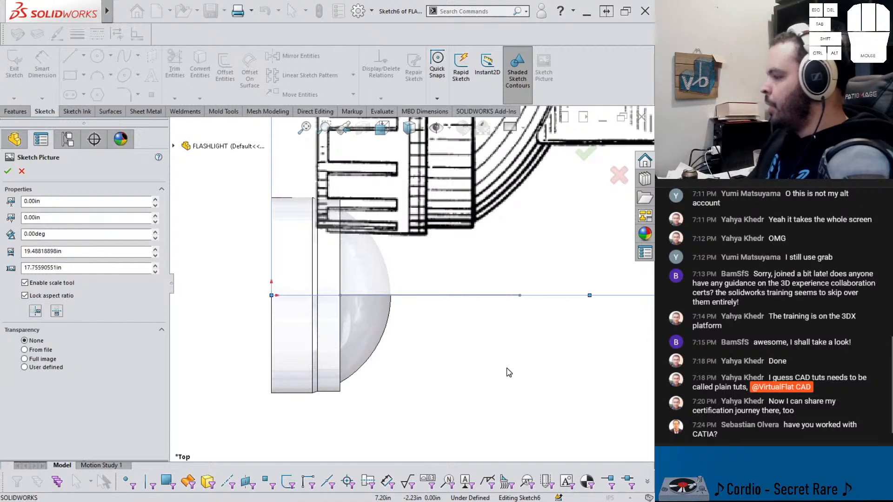
Move the picture clear of the lens head and place the scale line's start at the pictured rim's lower front corner
{"action": "scroll", "coordinate": [431, 279], "scroll_direction": "up", "scroll_amount": 5}
{"action": "mouse_move", "coordinate": [430, 231]}
{"action": "left_mouse_down"}
{"action": "mouse_move", "coordinate": [488, 279]}
{"action": "mouse_move", "coordinate": [466, 337]}
{"action": "left_mouse_up"}
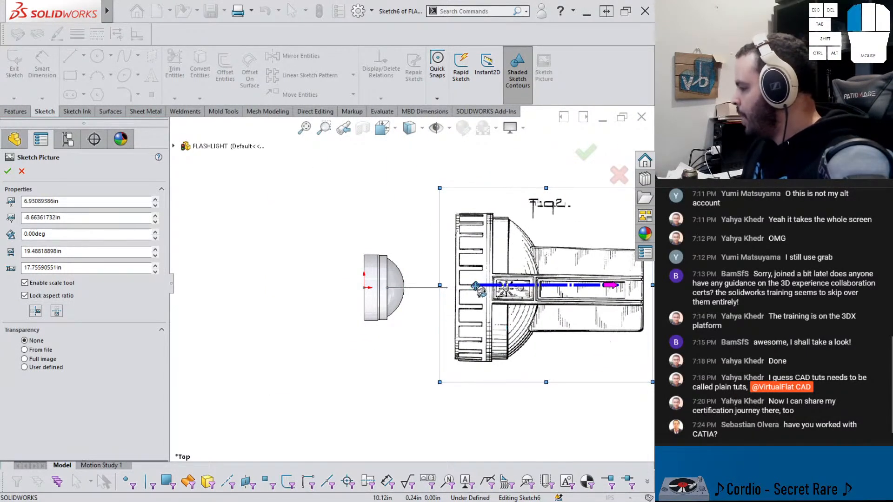
{"action": "left_click_drag", "start_coordinate": [478, 289], "coordinate": [462, 364]}
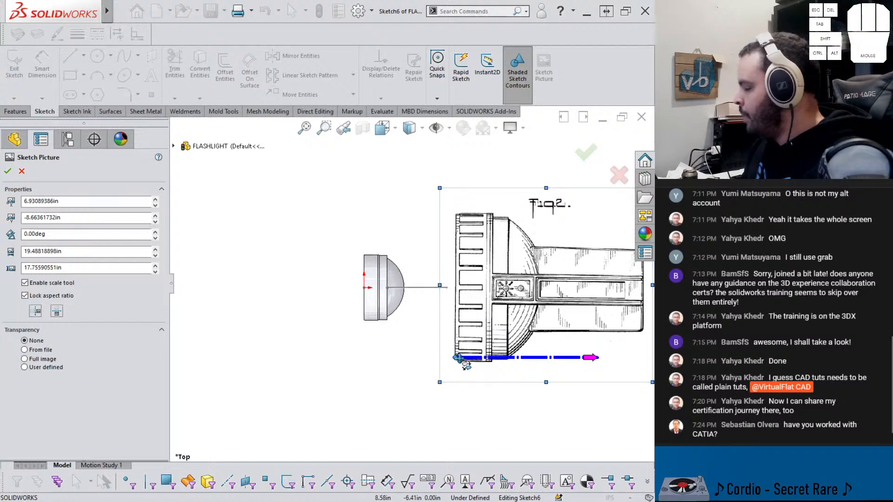
{"action": "scroll", "coordinate": [462, 364], "scroll_direction": "down", "scroll_amount": 6}
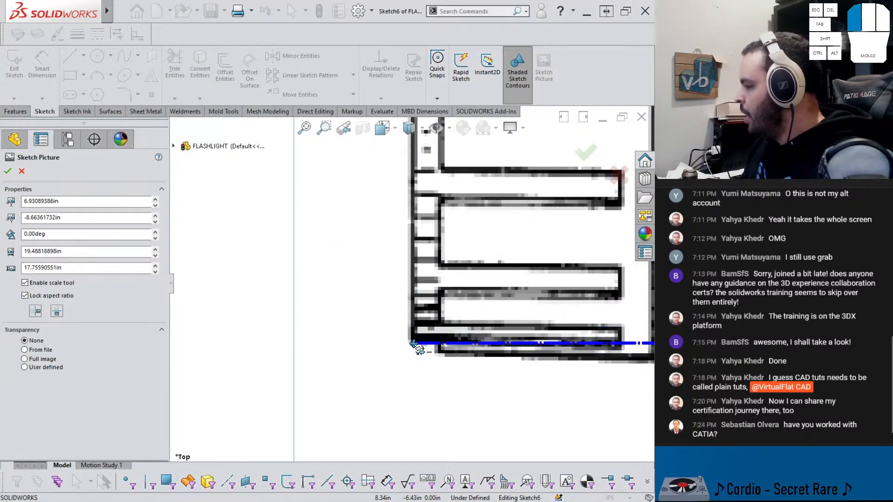
{"action": "scroll", "coordinate": [421, 337], "scroll_direction": "up", "scroll_amount": 6}
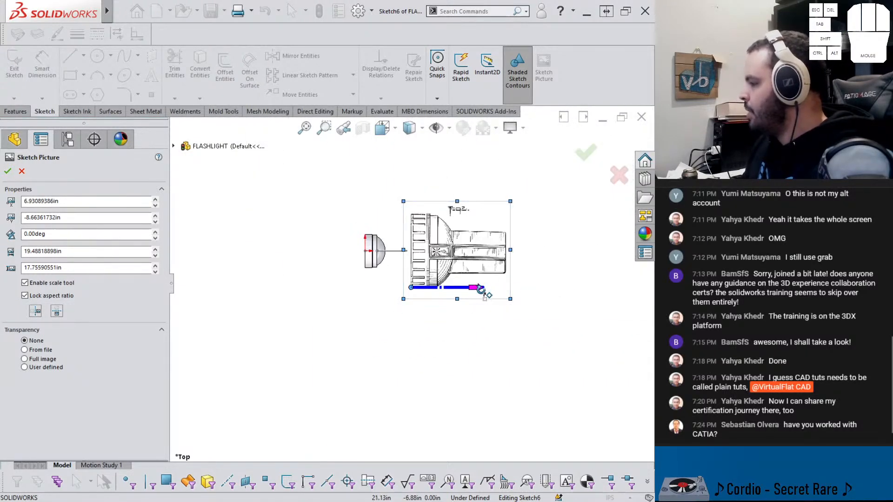
Run the scale line along the pictured rim's front edge up to its upper corner and set its length to 8 in
{"action": "mouse_move", "coordinate": [469, 297]}
{"action": "left_mouse_down"}
{"action": "mouse_move", "coordinate": [485, 295]}
{"action": "mouse_move", "coordinate": [422, 224]}
{"action": "mouse_move", "coordinate": [404, 305]}
{"action": "mouse_move", "coordinate": [366, 296]}
{"action": "left_mouse_up"}
{"action": "scroll", "coordinate": [422, 224], "scroll_direction": "down", "scroll_amount": 3}
{"action": "scroll", "coordinate": [417, 261], "scroll_direction": "up", "scroll_amount": 8}
{"action": "scroll", "coordinate": [367, 296], "scroll_direction": "up", "scroll_amount": 5}
{"action": "left_click_drag", "start_coordinate": [367, 296], "coordinate": [335, 169]}
{"action": "scroll", "coordinate": [373, 245], "scroll_direction": "up", "scroll_amount": 10}
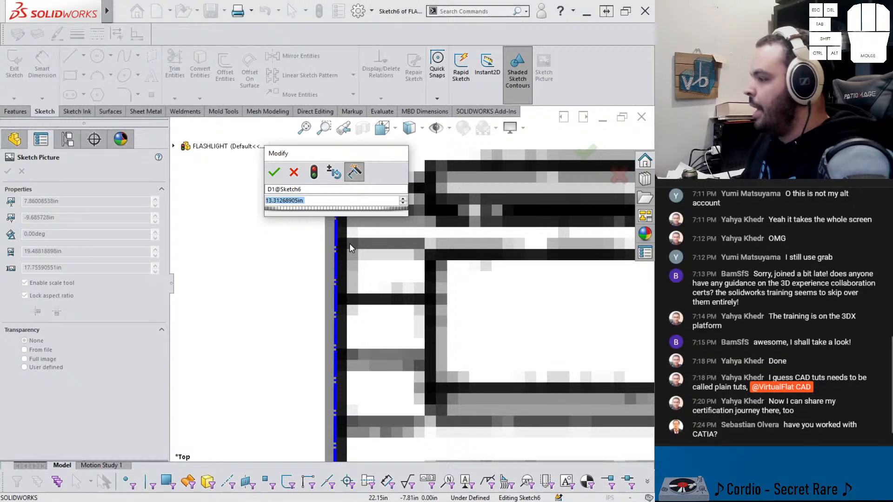
{"action": "type", "text": "8"}
{"action": "key", "text": "Return"}
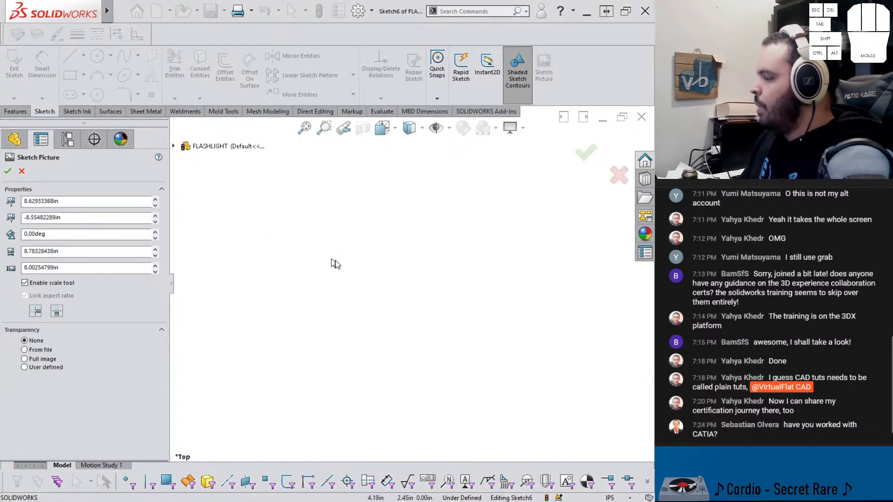
Move the Fig. 2 sketch picture onto the modelled lens head near the origin
{"action": "scroll", "coordinate": [366, 275], "scroll_direction": "down", "scroll_amount": 12}
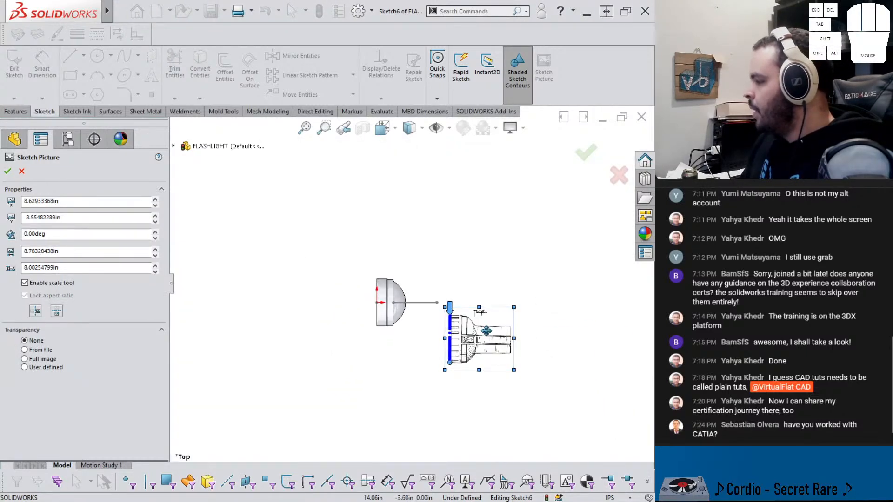
{"action": "mouse_move", "coordinate": [485, 331]}
{"action": "left_mouse_down"}
{"action": "mouse_move", "coordinate": [418, 284]}
{"action": "mouse_move", "coordinate": [358, 296]}
{"action": "left_mouse_up"}
{"action": "scroll", "coordinate": [381, 294], "scroll_direction": "up", "scroll_amount": 6}
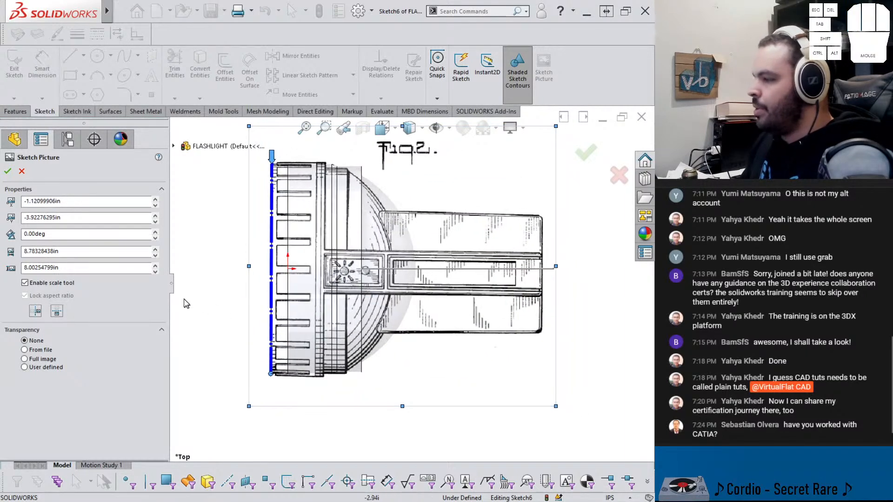
Try picture angles of 1 degree and 0.075 degrees while nudging the picture against the lens head
{"action": "left_click", "coordinate": [156, 232]}
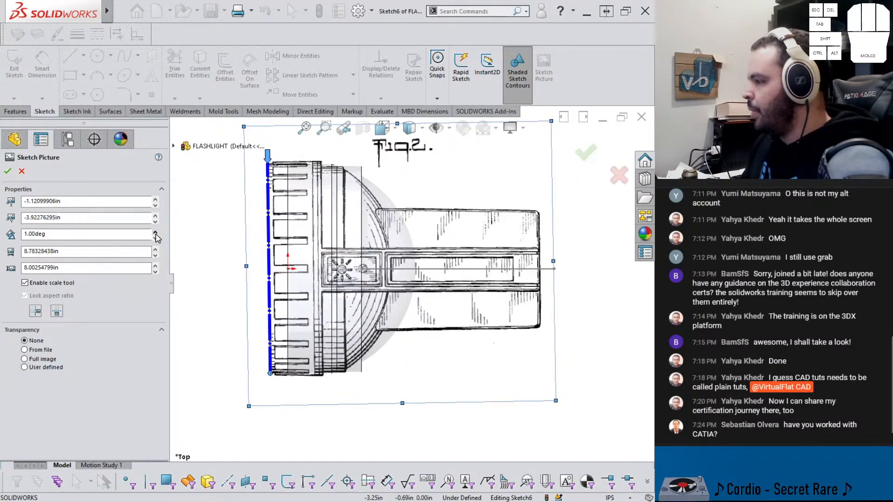
{"action": "left_click_drag", "start_coordinate": [368, 258], "coordinate": [381, 263]}
{"action": "left_click_drag", "start_coordinate": [60, 234], "coordinate": [12, 235]}
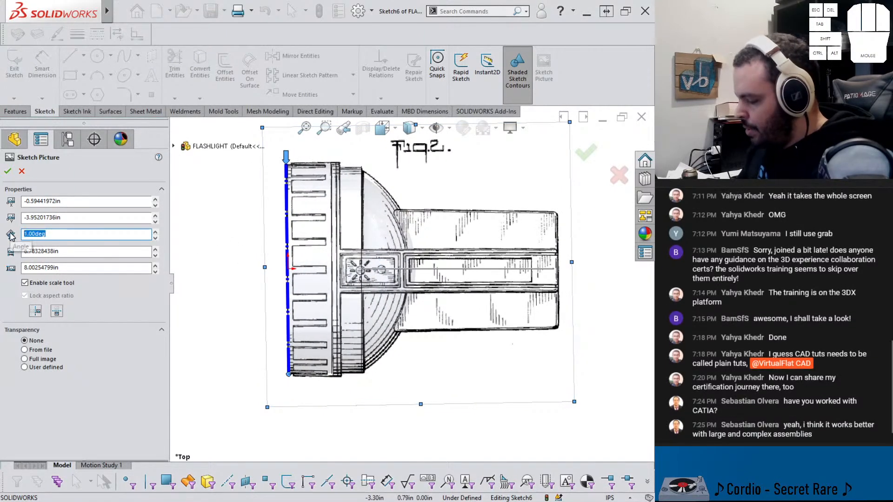
{"action": "type", "text": ".075"}
{"action": "key", "text": "Return"}
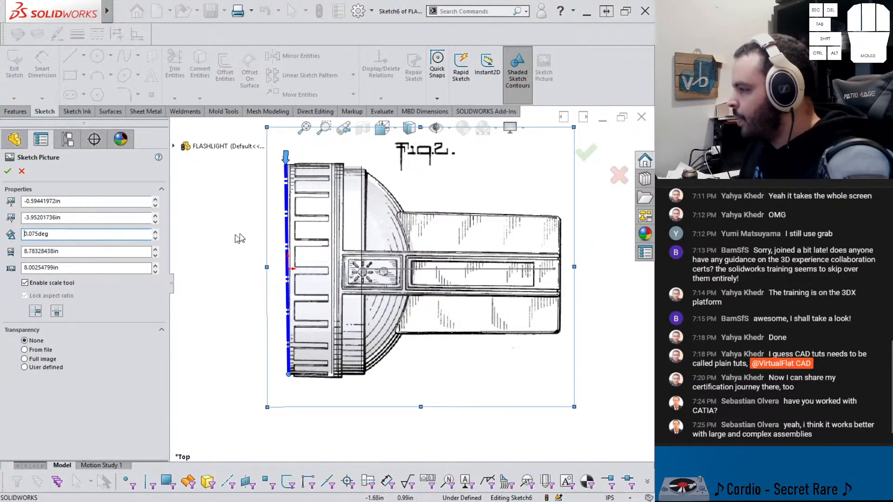
{"action": "scroll", "coordinate": [242, 233], "scroll_direction": "down", "scroll_amount": 2}
{"action": "mouse_move", "coordinate": [352, 225]}
{"action": "left_mouse_down"}
{"action": "mouse_move", "coordinate": [329, 225]}
{"action": "mouse_move", "coordinate": [340, 228]}
{"action": "left_mouse_up"}
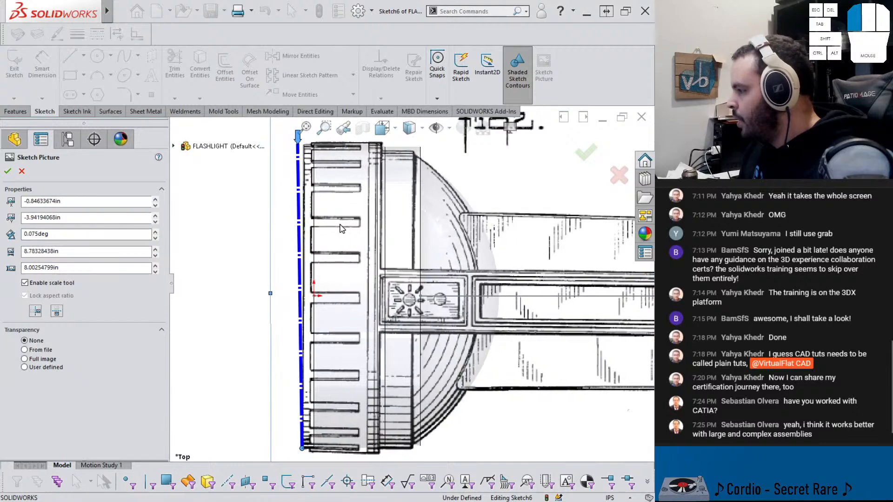
Set the picture's angle to 0.75 degrees and align its pictured rim with the lens head at the origin
{"action": "double_click", "coordinate": [42, 234]}
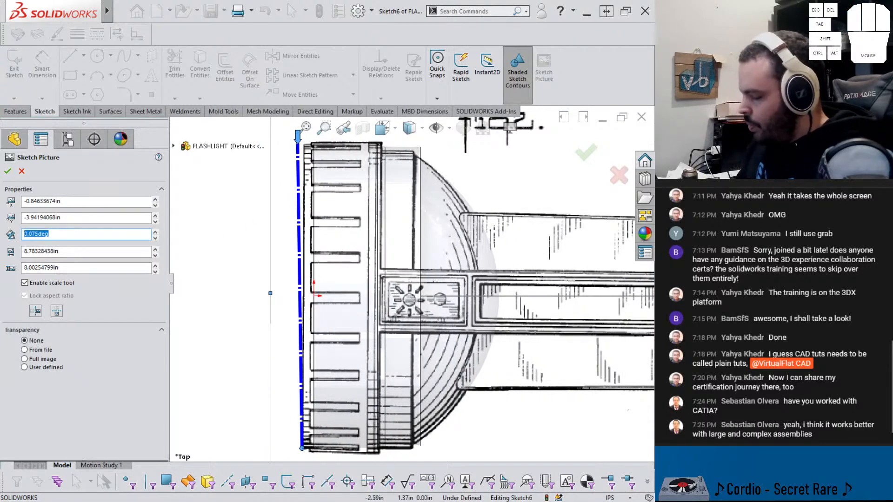
{"action": "type", "text": "."}
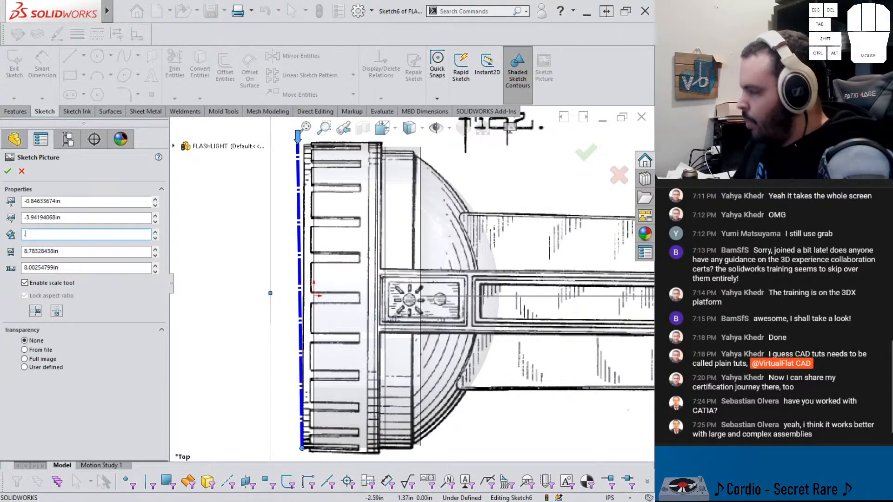
{"action": "type", "text": "75deg"}
{"action": "left_click_drag", "start_coordinate": [364, 269], "coordinate": [379, 269]}
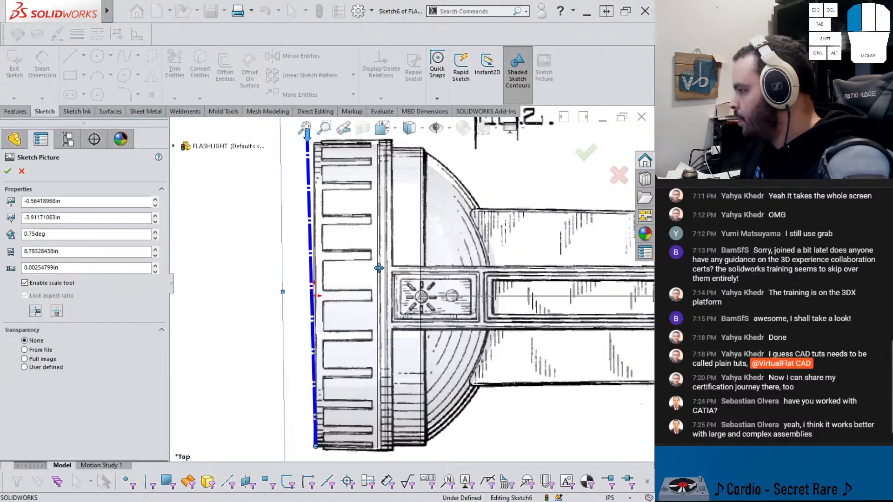
{"action": "left_click_drag", "start_coordinate": [379, 268], "coordinate": [379, 268]}
Accept the sketch picture's placement and exit the Top Plane sketch
{"action": "left_click", "coordinate": [8, 171]}
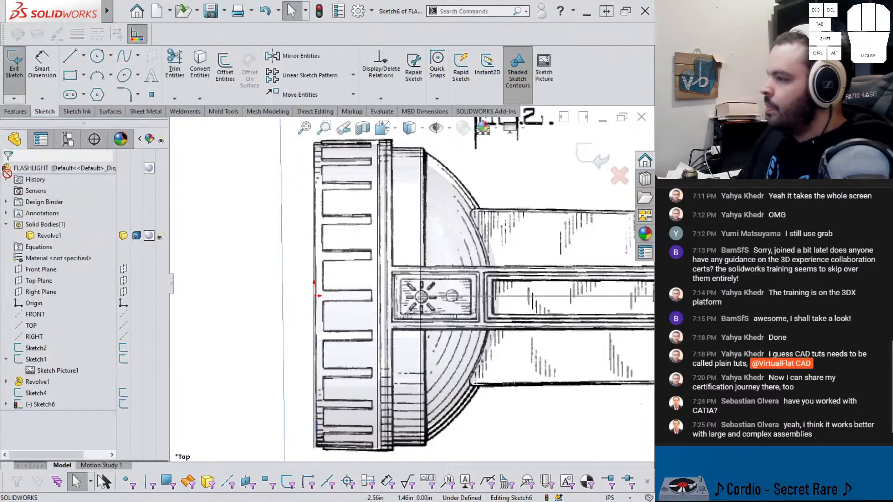
{"action": "left_click", "coordinate": [238, 253]}
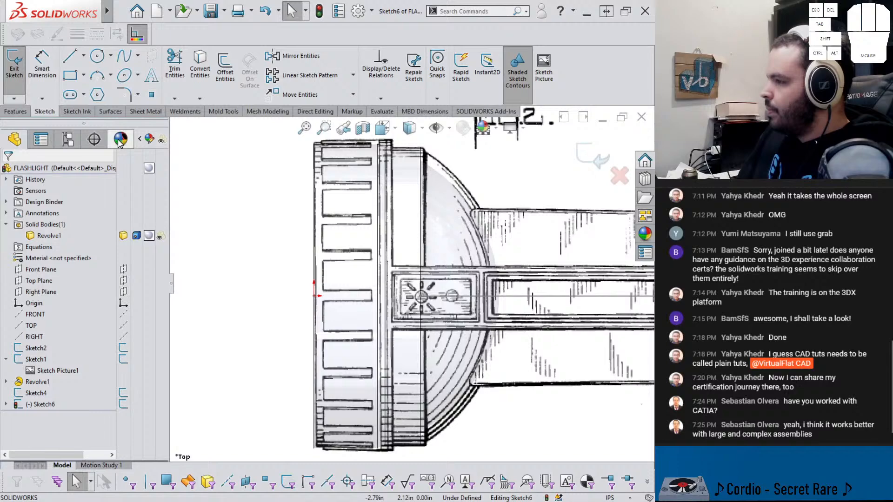
{"action": "left_click", "coordinate": [9, 70]}
{"action": "left_click", "coordinate": [190, 219]}
Start a boss extrude of the rectangular housing profile, Sketch4, with the Mid Plane end condition
{"action": "mouse_move", "coordinate": [269, 359]}
{"action": "middle_mouse_down"}
{"action": "mouse_move", "coordinate": [337, 251]}
{"action": "mouse_move", "coordinate": [418, 355]}
{"action": "mouse_move", "coordinate": [418, 462]}
{"action": "mouse_move", "coordinate": [432, 307]}
{"action": "mouse_move", "coordinate": [414, 364]}
{"action": "mouse_move", "coordinate": [437, 368]}
{"action": "mouse_move", "coordinate": [479, 437]}
{"action": "mouse_move", "coordinate": [462, 384]}
{"action": "middle_mouse_up"}
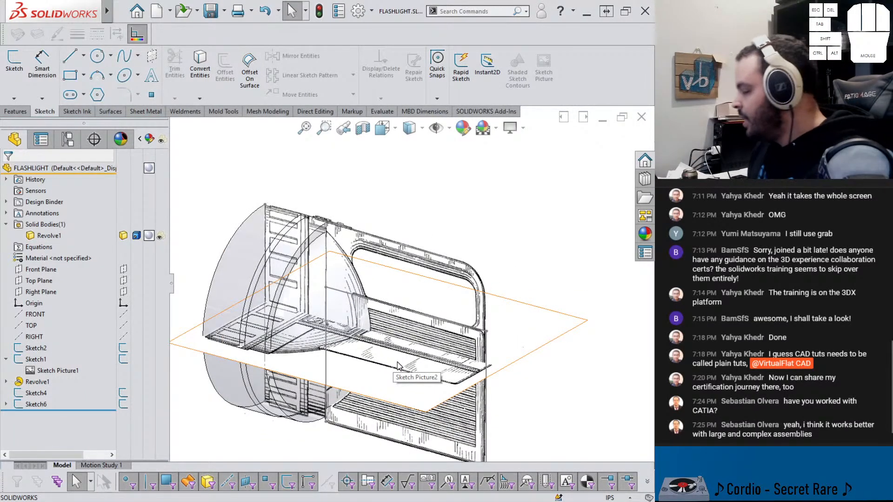
{"action": "left_click", "coordinate": [368, 300]}
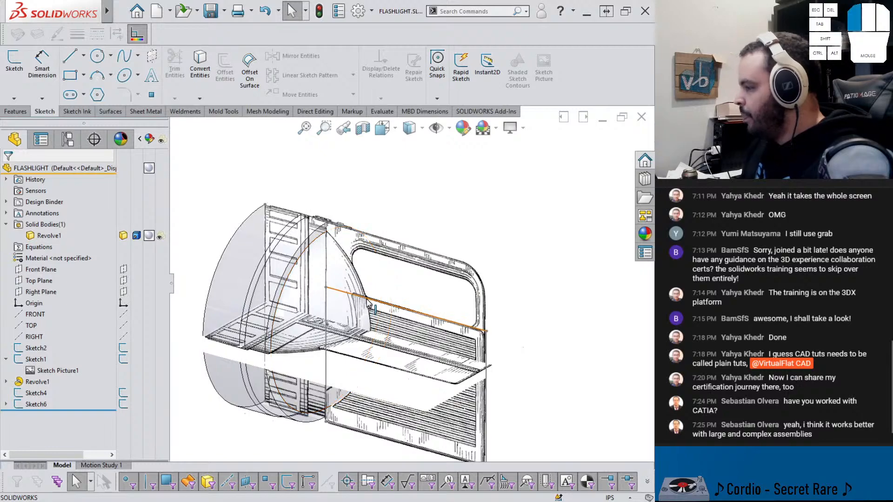
{"action": "mouse_move", "coordinate": [363, 308]}
{"action": "middle_mouse_down"}
{"action": "mouse_move", "coordinate": [315, 358]}
{"action": "mouse_move", "coordinate": [325, 429]}
{"action": "mouse_move", "coordinate": [276, 431]}
{"action": "mouse_move", "coordinate": [288, 421]}
{"action": "middle_mouse_up"}
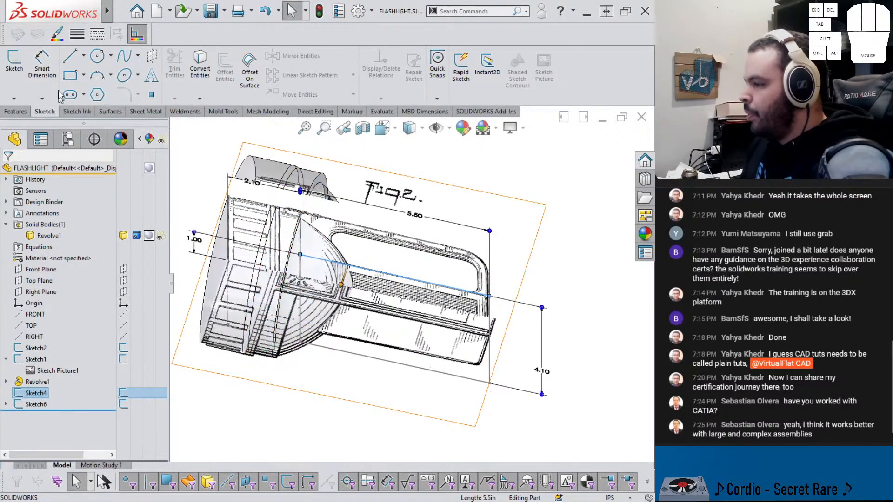
{"action": "left_click", "coordinate": [16, 111]}
{"action": "left_click", "coordinate": [18, 65]}
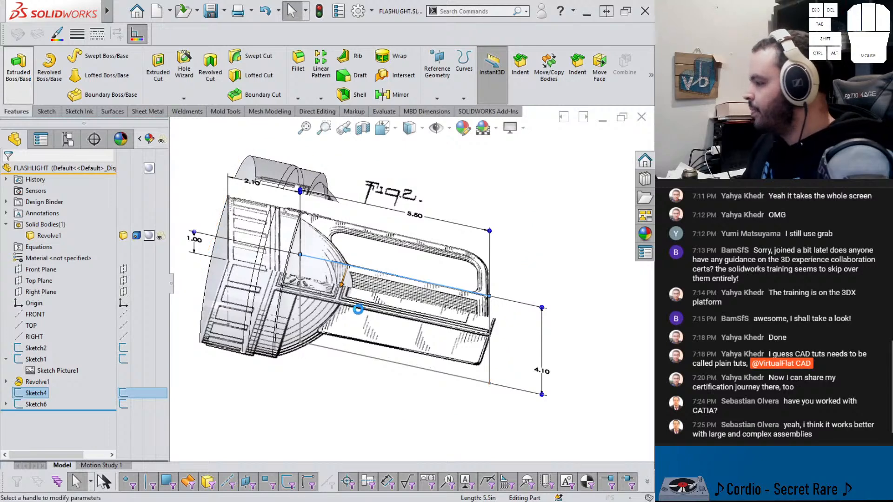
{"action": "left_click", "coordinate": [93, 232]}
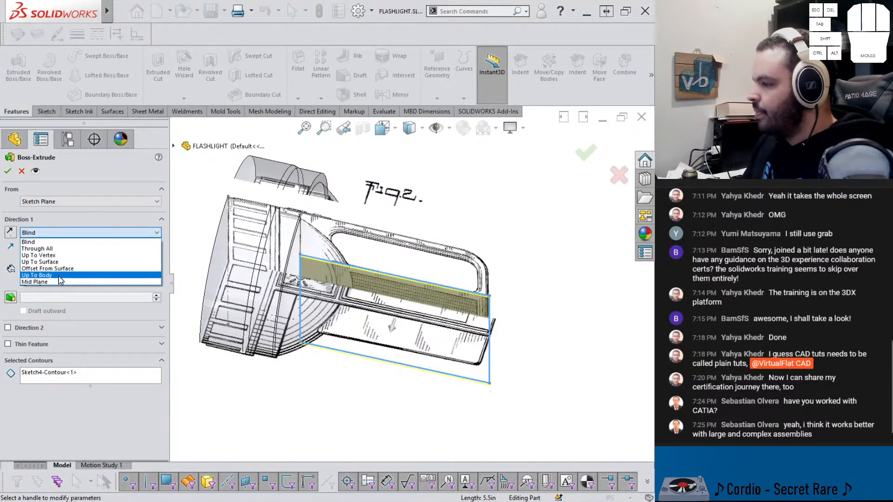
{"action": "left_click", "coordinate": [100, 279]}
Set the housing extrusion's depth to 3.40 in, matching it to the top-view picture, and accept the extrude with merging on
{"action": "left_click_drag", "start_coordinate": [155, 268], "coordinate": [156, 271]}
{"action": "middle_click_drag", "start_coordinate": [499, 283], "coordinate": [502, 401]}
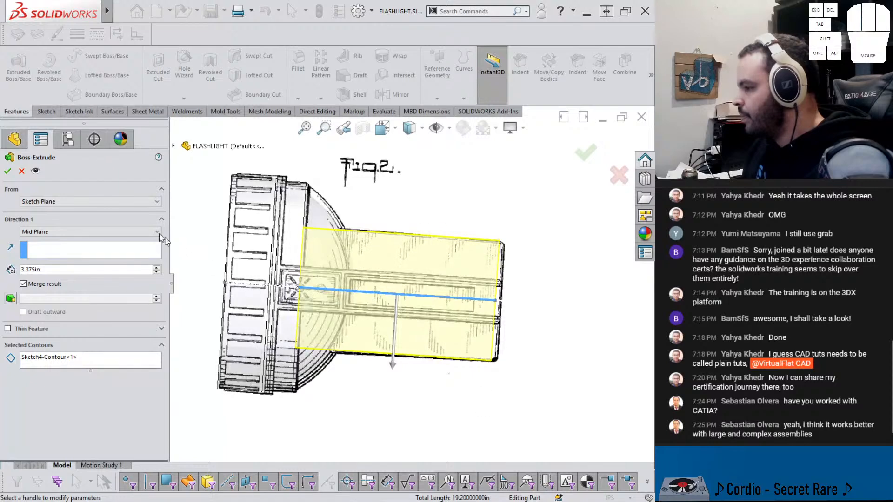
{"action": "left_click", "coordinate": [157, 267]}
{"action": "left_click", "coordinate": [157, 273]}
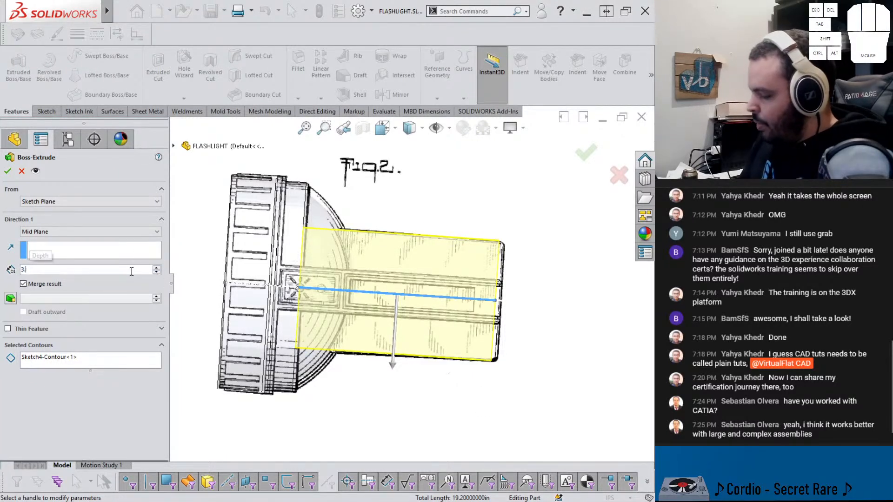
{"action": "type", "text": "3.40"}
{"action": "key", "text": "Return"}
{"action": "middle_click_drag", "start_coordinate": [404, 290], "coordinate": [395, 148]}
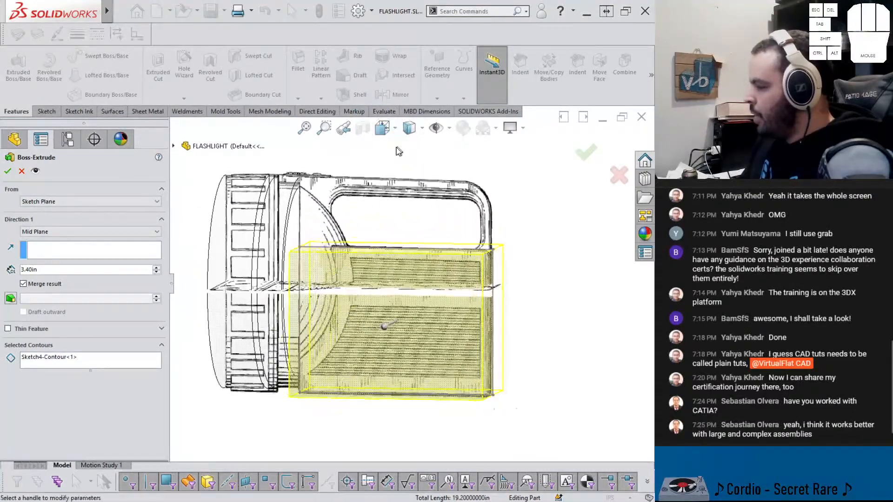
{"action": "left_click", "coordinate": [8, 171]}
Turn off the transparency of the merged lantern body so it is displayed opaque
{"action": "middle_click_drag", "start_coordinate": [371, 311], "coordinate": [332, 256]}
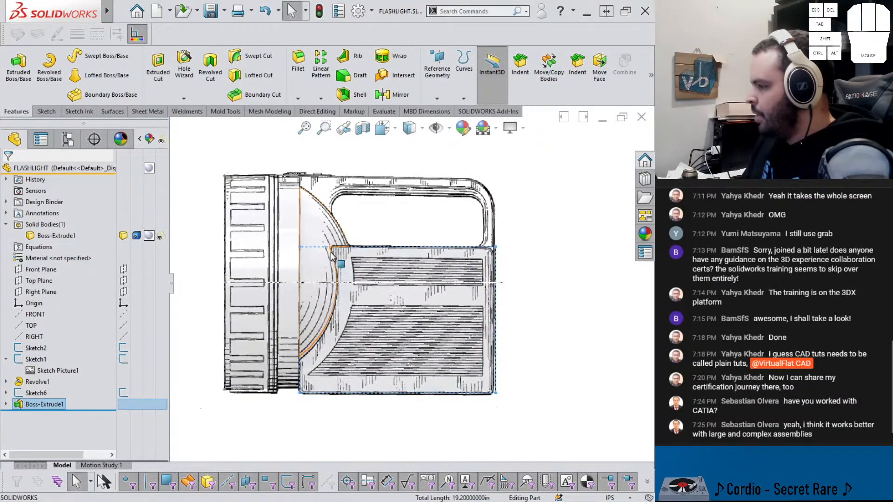
{"action": "left_click", "coordinate": [333, 321]}
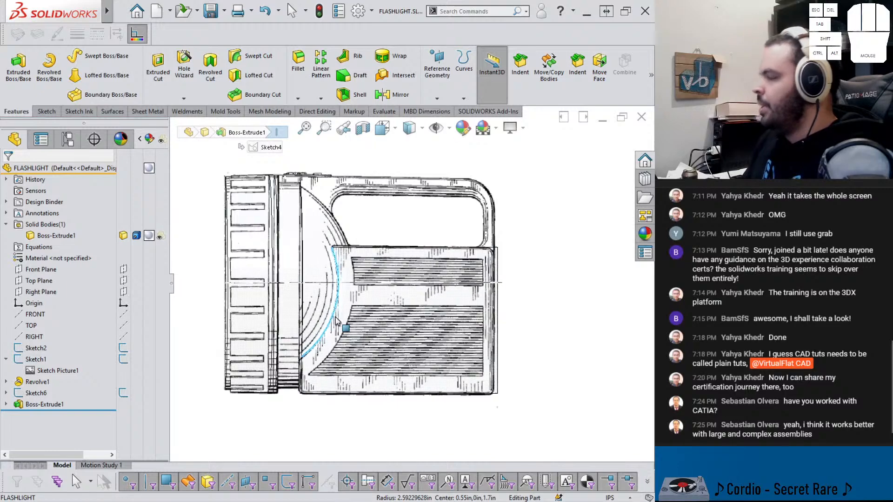
{"action": "mouse_move", "coordinate": [506, 353]}
{"action": "middle_mouse_down"}
{"action": "mouse_move", "coordinate": [508, 343]}
{"action": "mouse_move", "coordinate": [502, 357]}
{"action": "middle_mouse_up"}
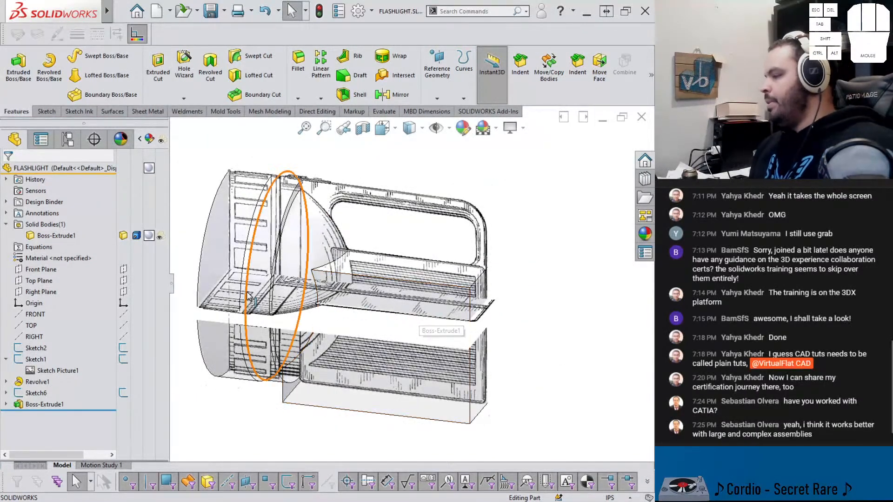
{"action": "left_click", "coordinate": [162, 237]}
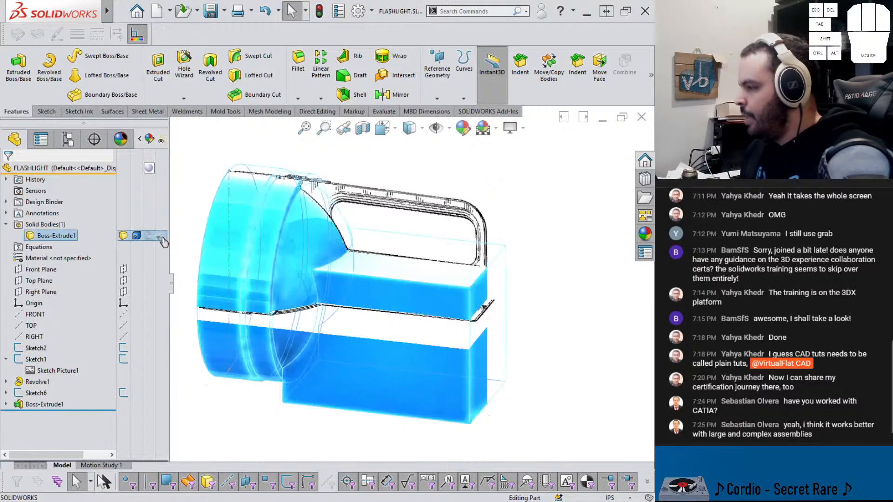
{"action": "middle_click_drag", "start_coordinate": [431, 319], "coordinate": [507, 342]}
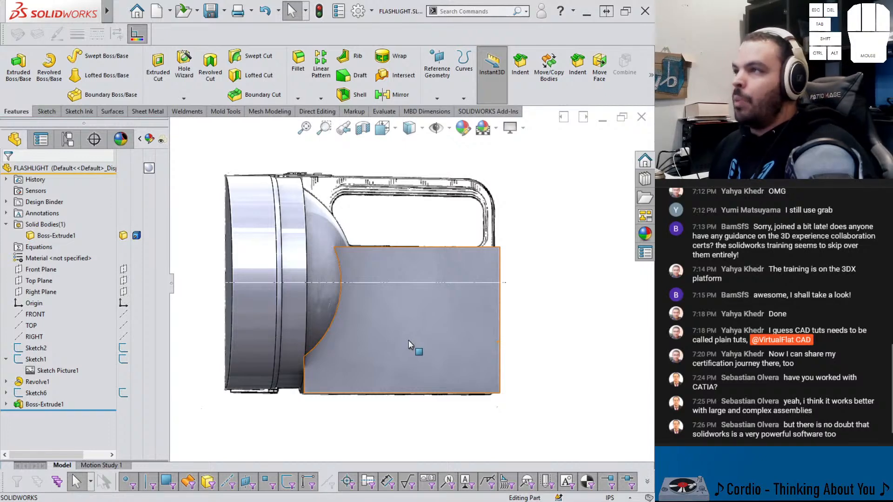
Hide the lantern body to examine the housing and handle in the side-view picture, and show the body again
{"action": "key", "text": "Tab"}
{"action": "scroll", "coordinate": [344, 335], "scroll_direction": "down", "scroll_amount": 1}
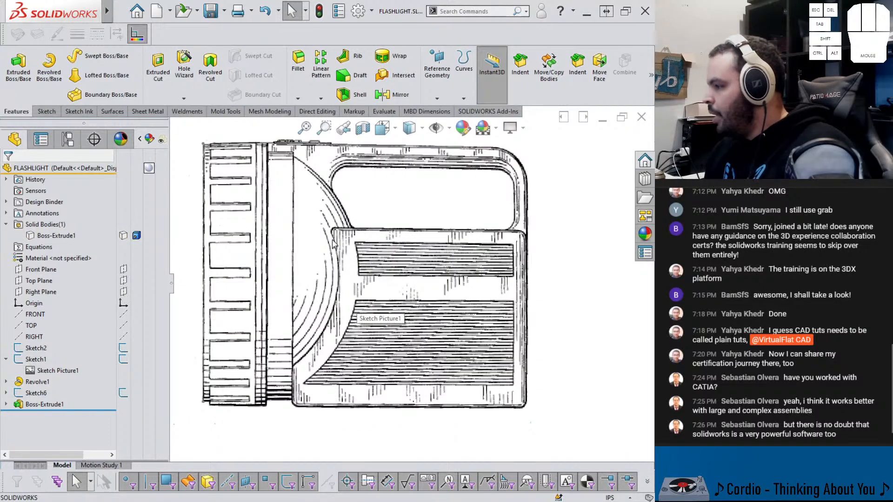
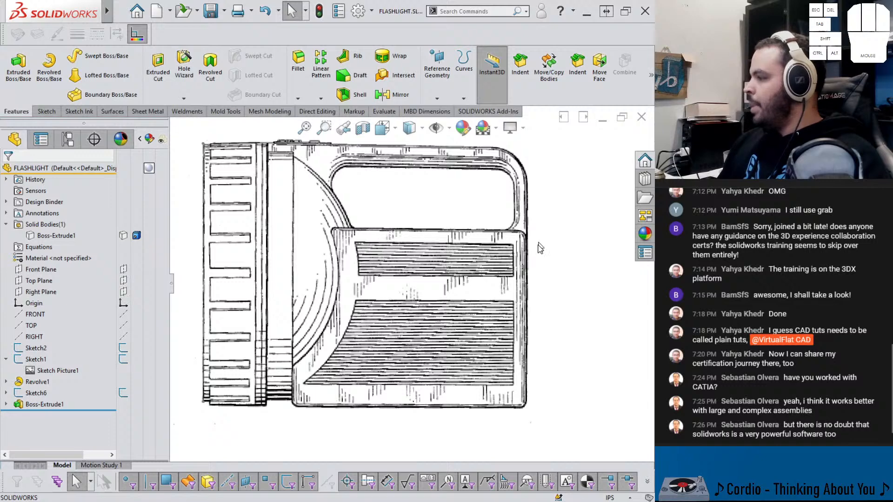
{"action": "key", "text": "shift+Tab"}
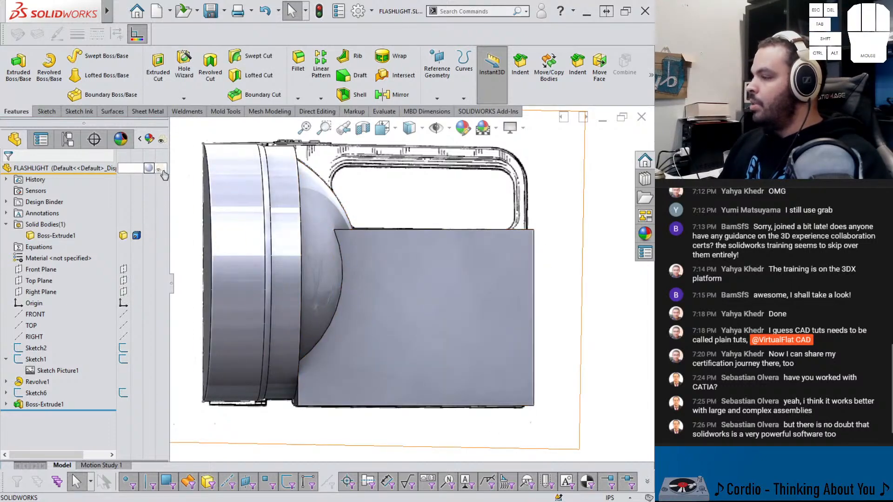
Make the whole part transparent and compare the extruded housing with the side-view and top-view pictures
{"action": "key", "text": "Tab"}
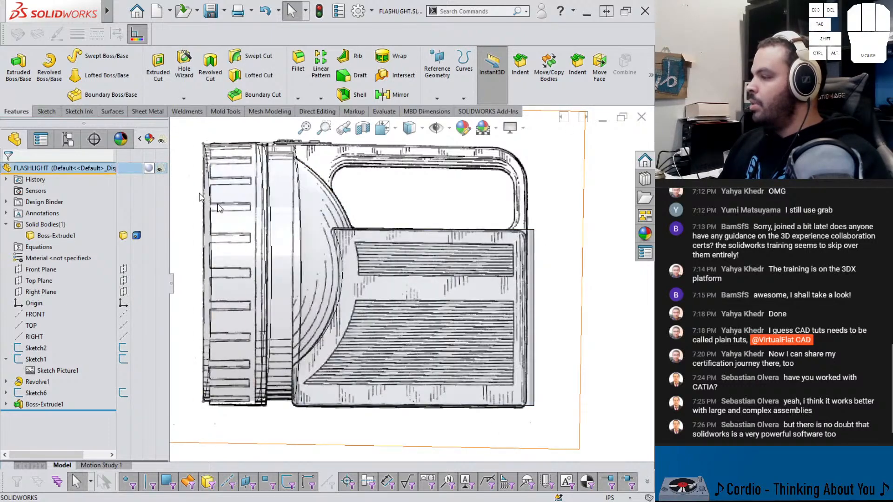
{"action": "mouse_move", "coordinate": [338, 264]}
{"action": "middle_mouse_down"}
{"action": "mouse_move", "coordinate": [350, 268]}
{"action": "mouse_move", "coordinate": [331, 354]}
{"action": "mouse_move", "coordinate": [302, 404]}
{"action": "mouse_move", "coordinate": [294, 371]}
{"action": "mouse_move", "coordinate": [348, 251]}
{"action": "middle_mouse_up"}
{"action": "left_click", "coordinate": [341, 265]}
{"action": "scroll", "coordinate": [348, 251], "scroll_direction": "up", "scroll_amount": 2}
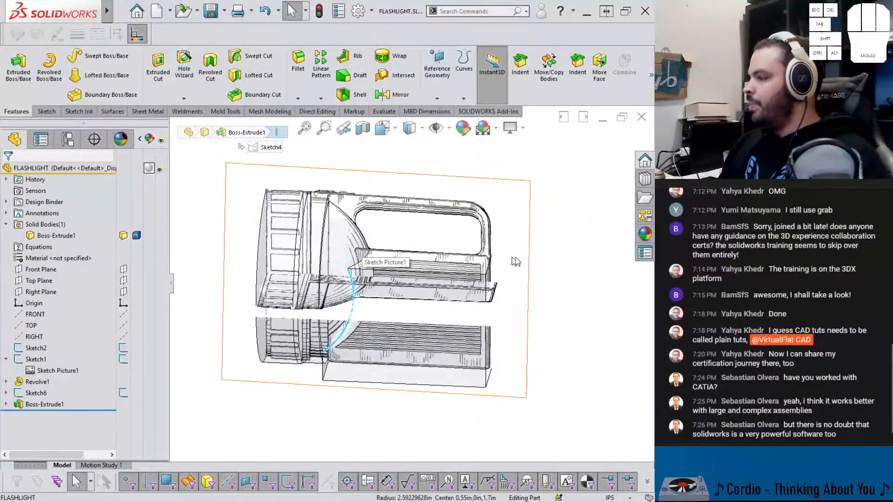
{"action": "left_click", "coordinate": [537, 264]}
{"action": "mouse_move", "coordinate": [538, 265]}
{"action": "middle_mouse_down"}
{"action": "mouse_move", "coordinate": [470, 269]}
{"action": "mouse_move", "coordinate": [479, 242]}
{"action": "mouse_move", "coordinate": [514, 251]}
{"action": "mouse_move", "coordinate": [454, 261]}
{"action": "middle_mouse_up"}
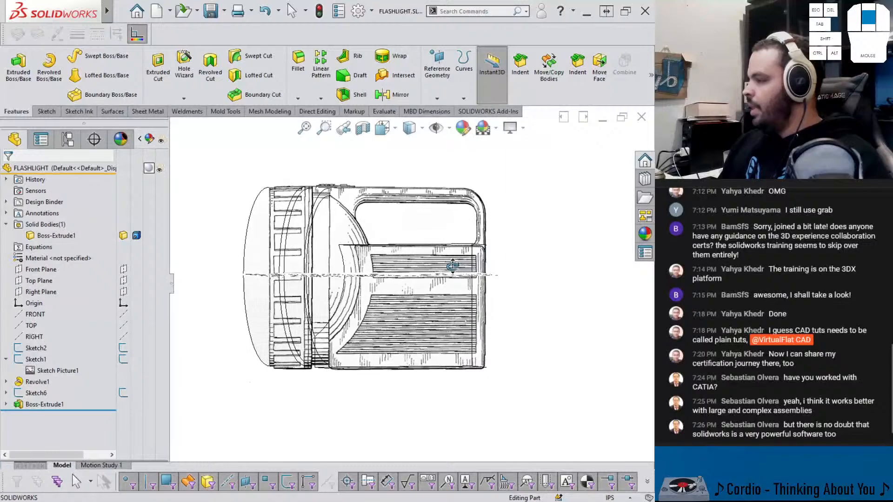
{"action": "scroll", "coordinate": [344, 265], "scroll_direction": "down", "scroll_amount": 3}
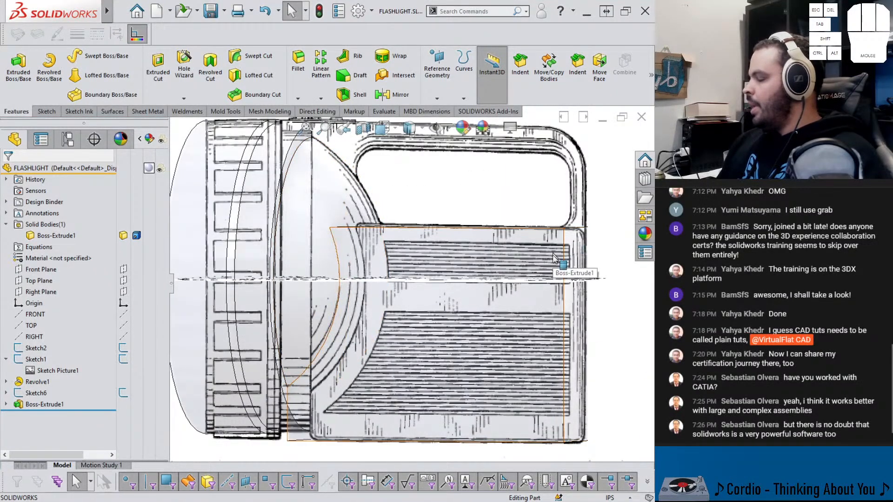
{"action": "mouse_move", "coordinate": [577, 269]}
{"action": "middle_mouse_down"}
{"action": "mouse_move", "coordinate": [548, 293]}
{"action": "mouse_move", "coordinate": [488, 221]}
{"action": "middle_mouse_up"}
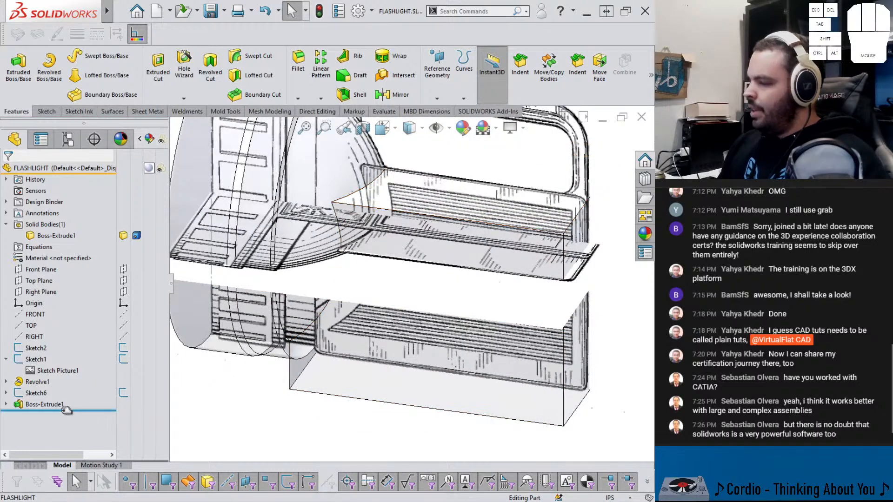
Edit the housing extrusion so it does not merge with the lens head, keeping it as a separate body
{"action": "left_click", "coordinate": [44, 404]}
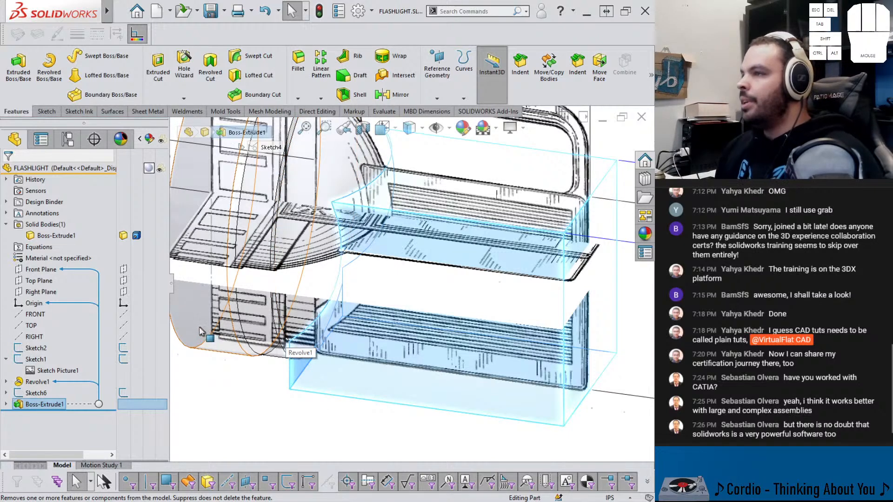
{"action": "left_click", "coordinate": [51, 405]}
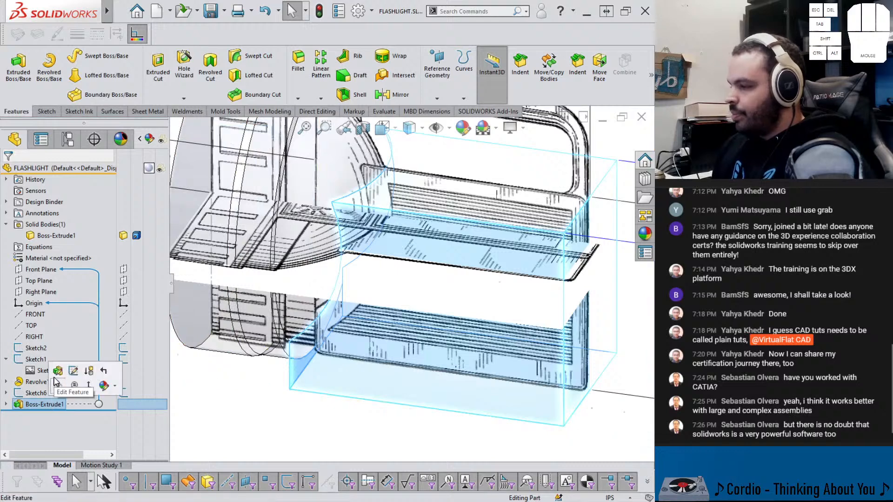
{"action": "left_click", "coordinate": [56, 372]}
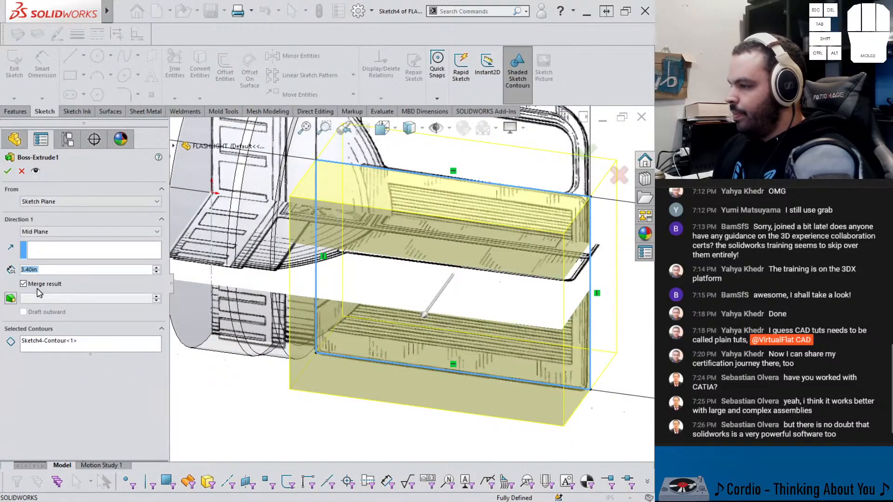
{"action": "left_click", "coordinate": [38, 286]}
{"action": "left_click", "coordinate": [8, 172]}
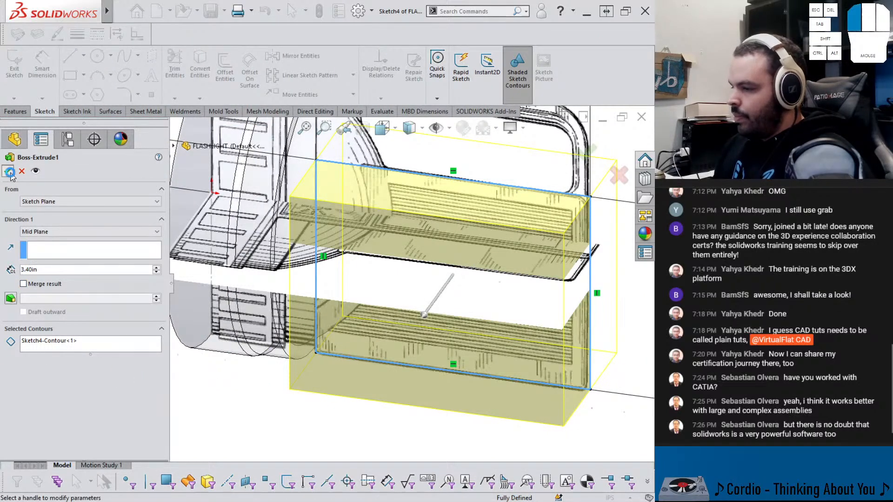
{"action": "left_click", "coordinate": [290, 417]}
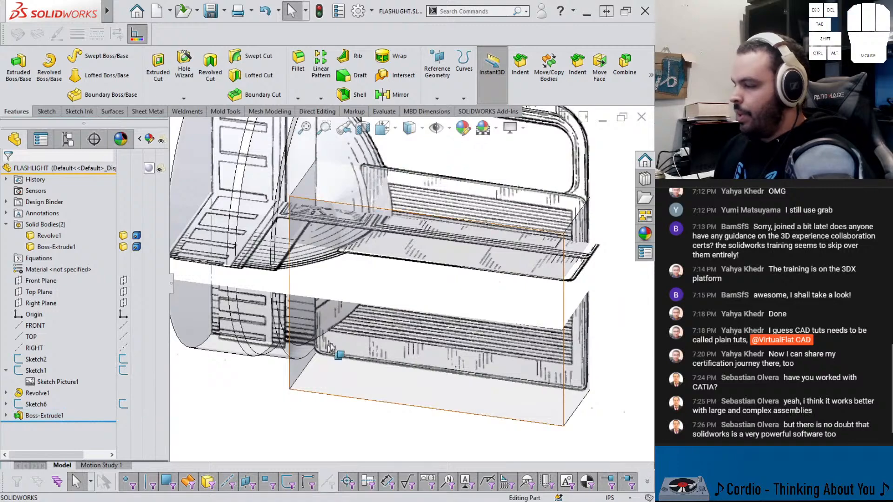
Turn off transparency for both the lens head body and the housing body so they are displayed opaque
{"action": "scroll", "coordinate": [329, 343], "scroll_direction": "down", "scroll_amount": 3}
{"action": "middle_click_drag", "start_coordinate": [331, 342], "coordinate": [349, 305]}
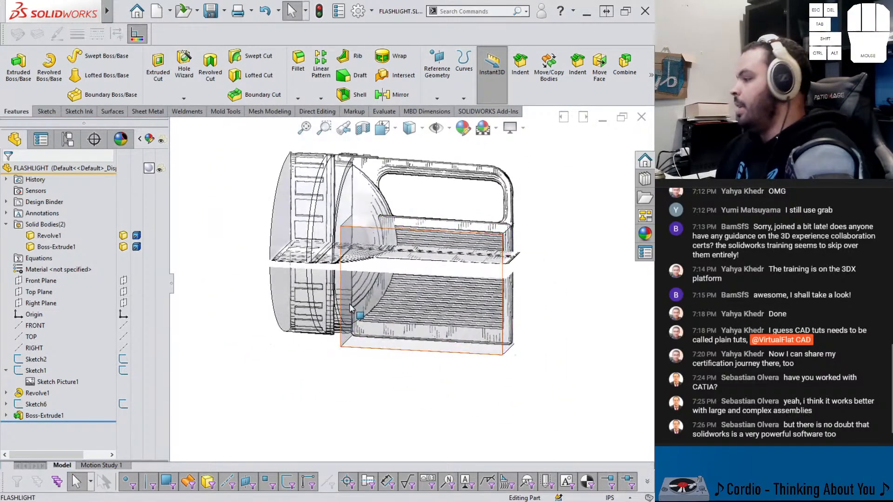
{"action": "left_click", "coordinate": [270, 311]}
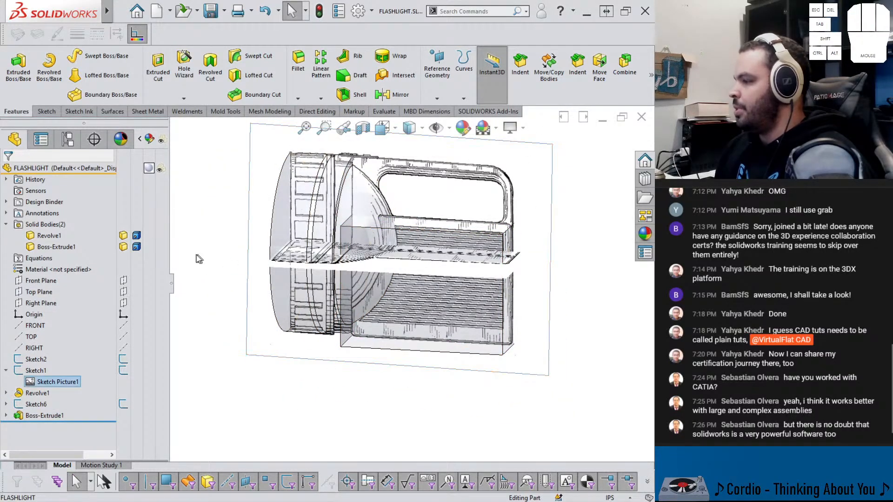
{"action": "left_click", "coordinate": [160, 236]}
{"action": "left_click", "coordinate": [160, 247]}
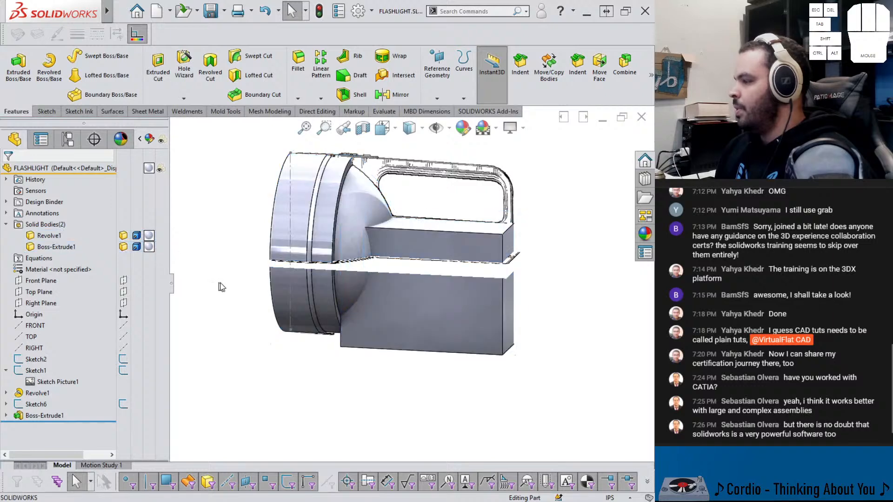
Compare the opaque lens head and housing with the side-view and top-view pictures, especially where the handle meets the head
{"action": "middle_click_drag", "start_coordinate": [222, 287], "coordinate": [301, 298]}
{"action": "scroll", "coordinate": [455, 190], "scroll_direction": "down", "scroll_amount": 3}
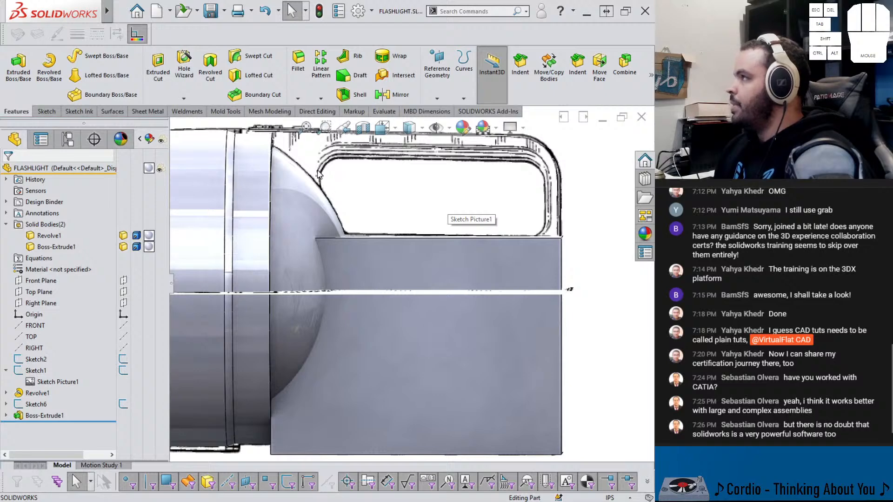
{"action": "scroll", "coordinate": [318, 181], "scroll_direction": "up", "scroll_amount": 2}
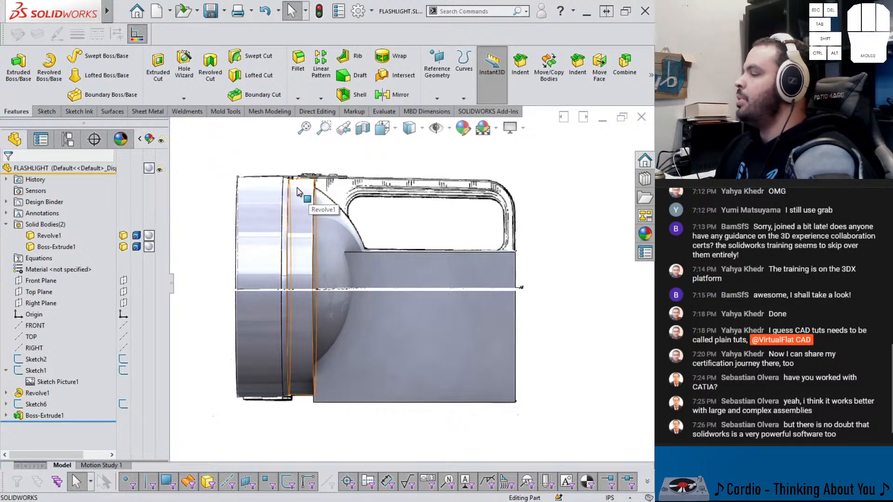
{"action": "scroll", "coordinate": [297, 191], "scroll_direction": "down", "scroll_amount": 4}
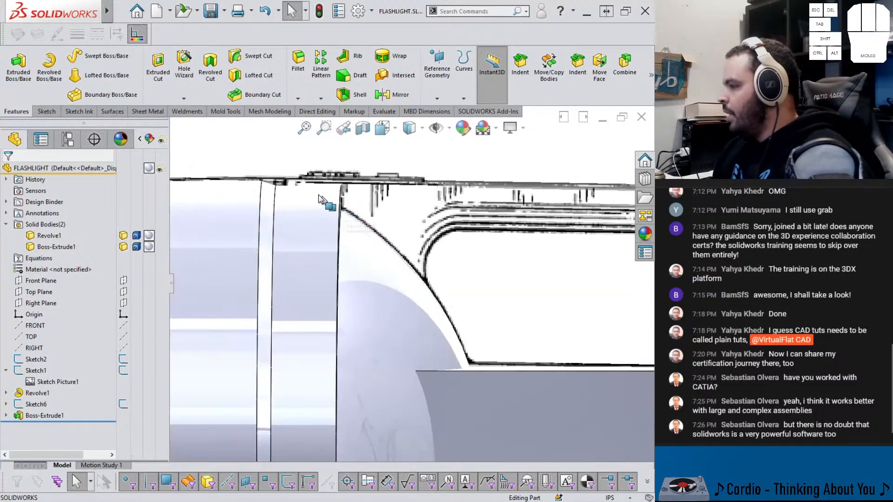
{"action": "scroll", "coordinate": [288, 200], "scroll_direction": "up", "scroll_amount": 3}
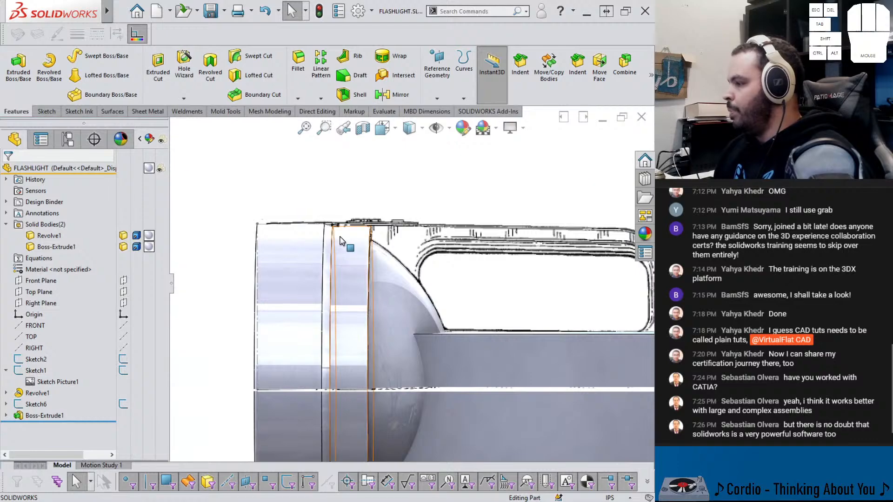
{"action": "middle_click_drag", "start_coordinate": [343, 241], "coordinate": [337, 407]}
{"action": "scroll", "coordinate": [338, 406], "scroll_direction": "down", "scroll_amount": 3}
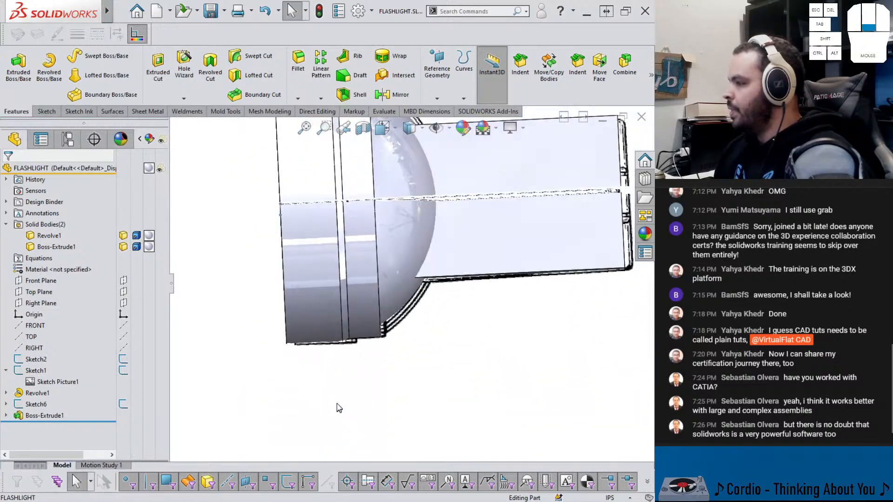
{"action": "scroll", "coordinate": [399, 218], "scroll_direction": "up", "scroll_amount": 2}
Hide the housing body, keep the lens head shown, and examine the handle and dome in the reference pictures
{"action": "key", "text": "Tab"}
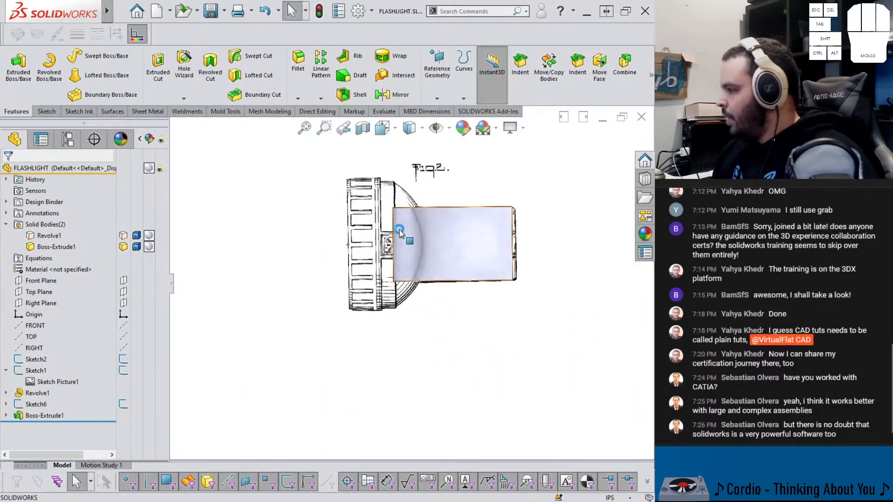
{"action": "key", "text": "Tab"}
{"action": "scroll", "coordinate": [427, 245], "scroll_direction": "down", "scroll_amount": 2}
{"action": "key", "text": "shift+Tab"}
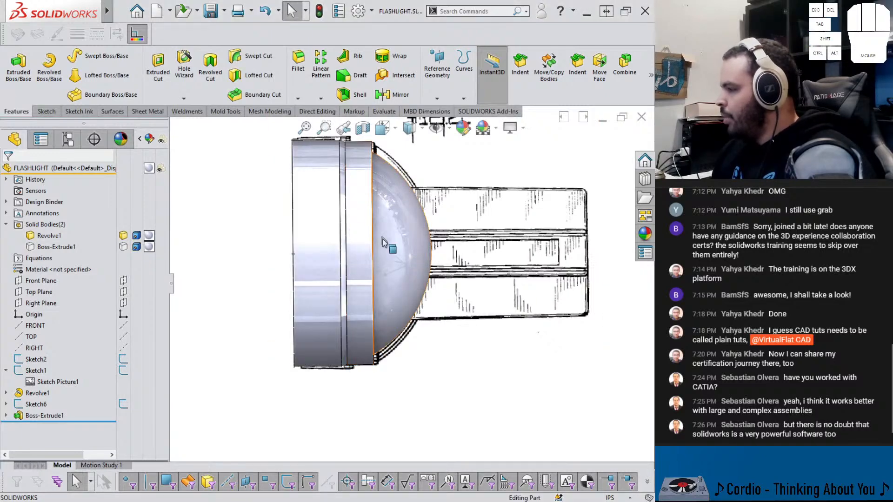
{"action": "mouse_move", "coordinate": [383, 239]}
{"action": "middle_mouse_down"}
{"action": "mouse_move", "coordinate": [374, 151]}
{"action": "mouse_move", "coordinate": [381, 119]}
{"action": "middle_mouse_up"}
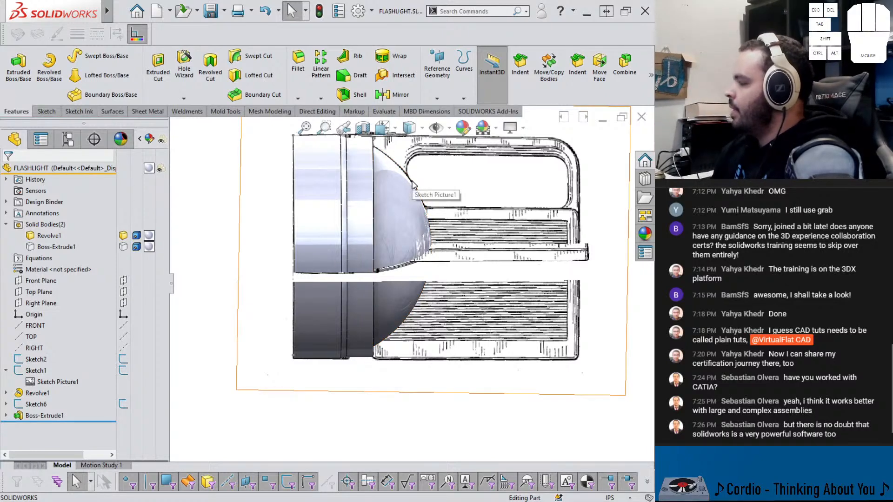
{"action": "scroll", "coordinate": [416, 200], "scroll_direction": "up", "scroll_amount": 2}
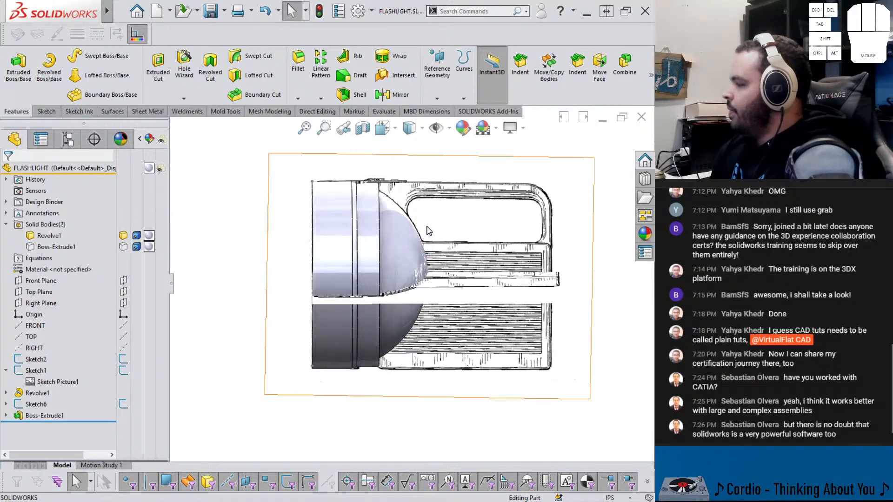
{"action": "middle_click_drag", "start_coordinate": [418, 244], "coordinate": [461, 245]}
{"action": "middle_click_drag", "start_coordinate": [467, 249], "coordinate": [430, 229]}
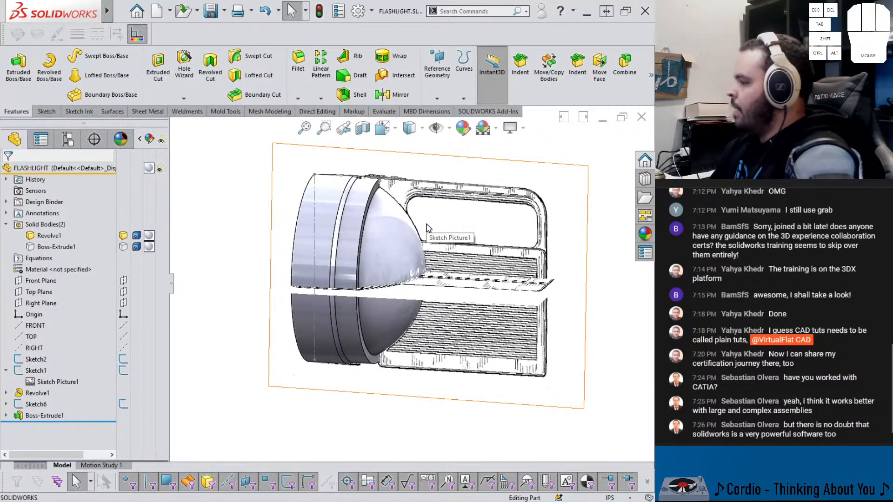
{"action": "scroll", "coordinate": [428, 227], "scroll_direction": "down", "scroll_amount": 5}
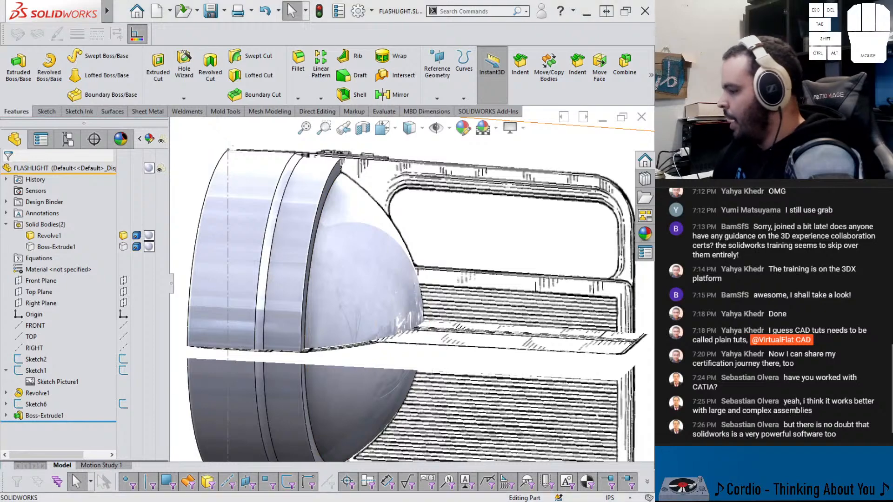
Switch to the browser, examine patent figures 1 to 5 for the handle and housing shape, and return to SOLIDWORKS
{"action": "mouse_move", "coordinate": [289, 501]}
{"action": "left_click", "coordinate": [368, 464]}
{"action": "scroll", "coordinate": [384, 310], "scroll_direction": "up", "scroll_amount": 6}
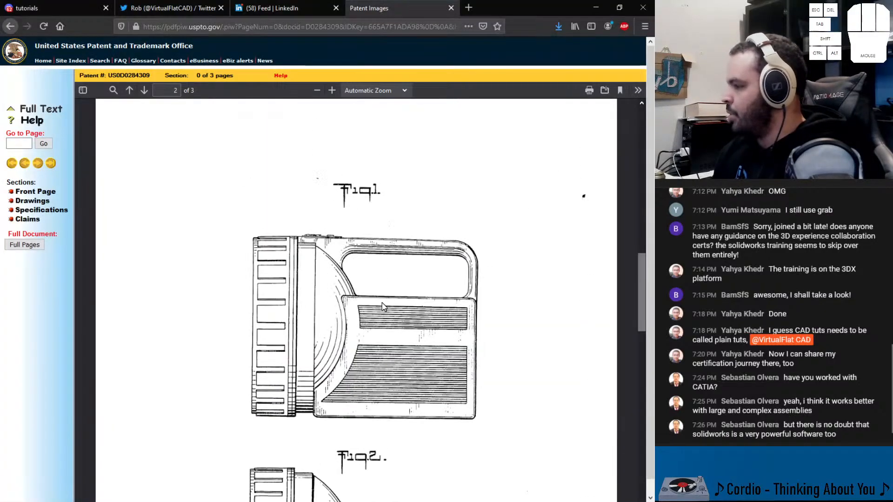
{"action": "scroll", "coordinate": [382, 305], "scroll_direction": "down", "scroll_amount": 5}
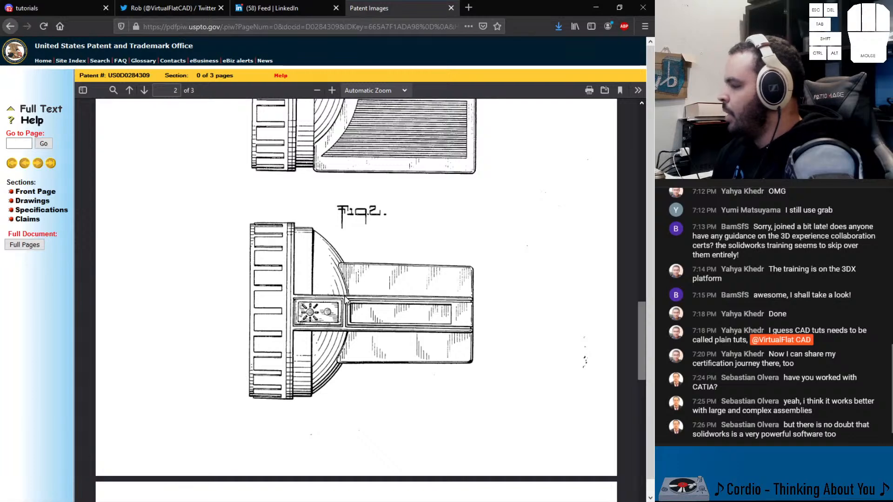
{"action": "scroll", "coordinate": [346, 300], "scroll_direction": "up", "scroll_amount": 3}
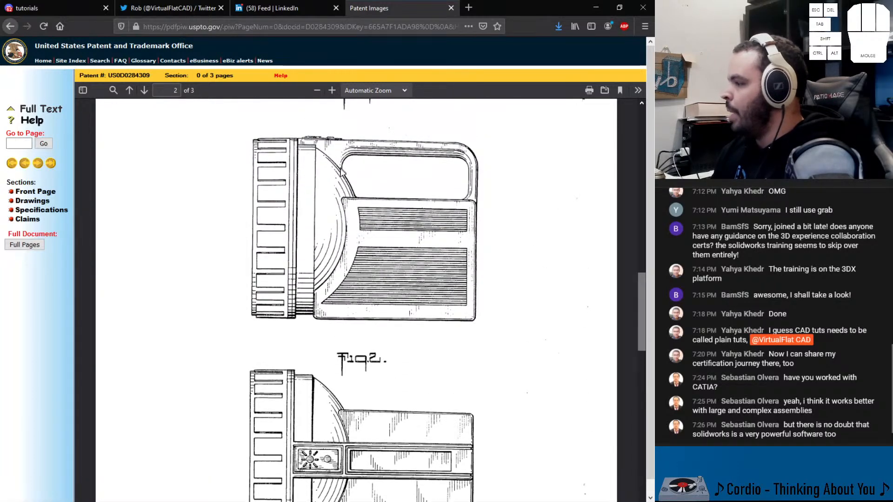
{"action": "scroll", "coordinate": [322, 355], "scroll_direction": "down", "scroll_amount": 2}
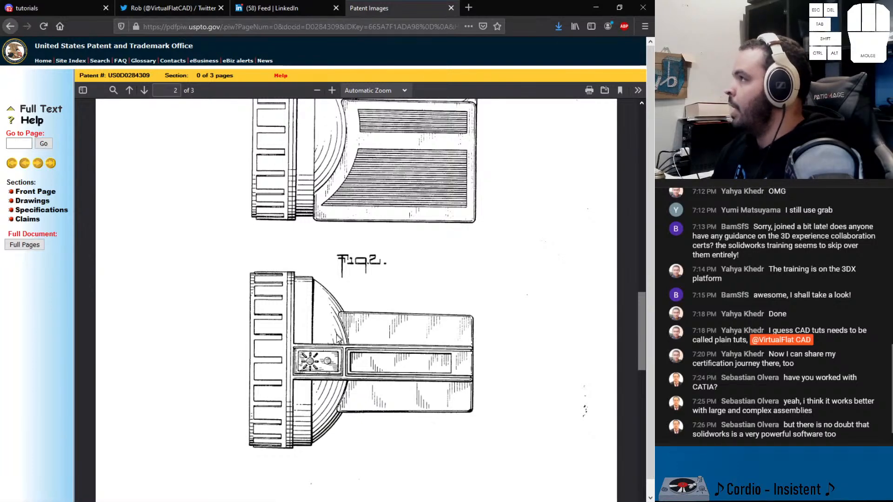
{"action": "scroll", "coordinate": [342, 344], "scroll_direction": "down", "scroll_amount": 10}
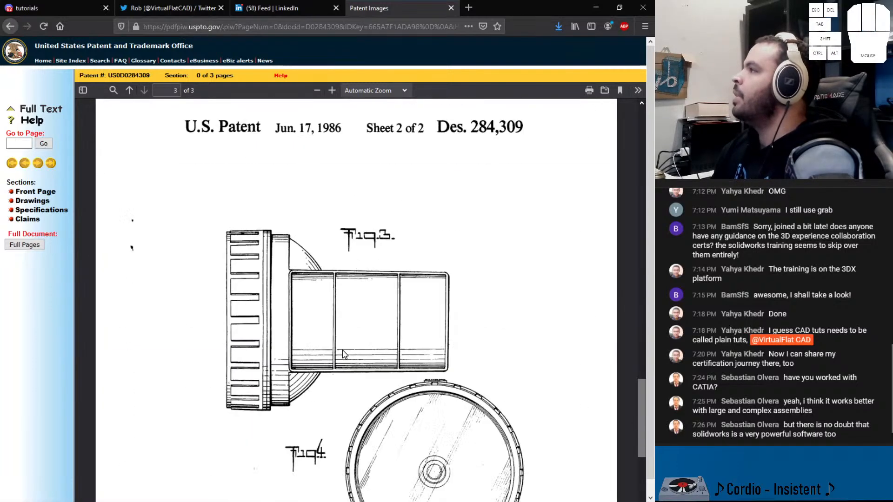
{"action": "scroll", "coordinate": [321, 354], "scroll_direction": "down", "scroll_amount": 2}
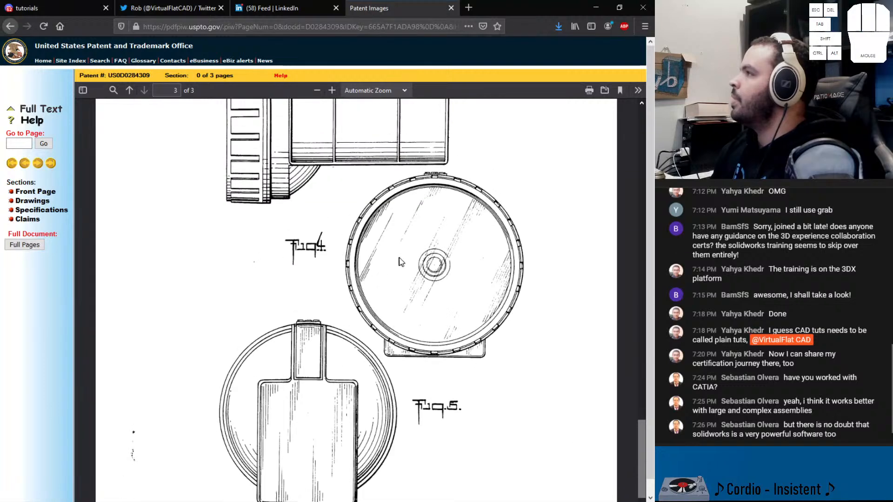
{"action": "scroll", "coordinate": [317, 366], "scroll_direction": "down", "scroll_amount": 3}
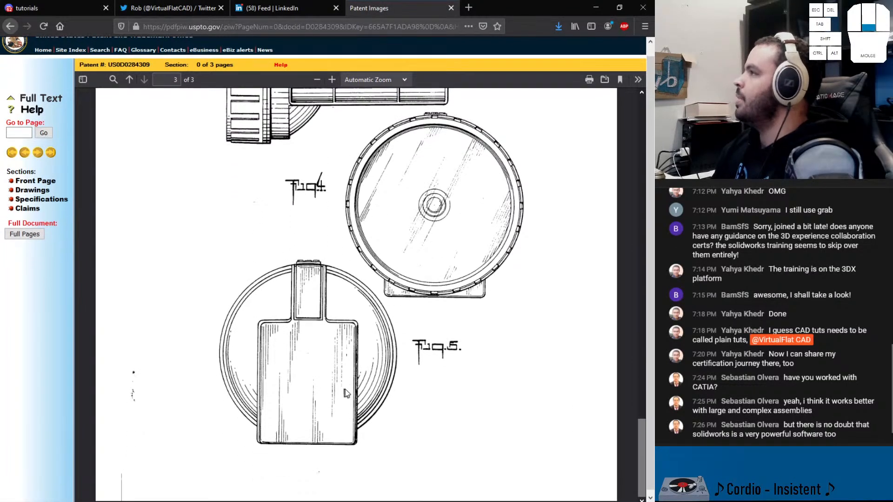
{"action": "scroll", "coordinate": [370, 403], "scroll_direction": "up", "scroll_amount": 10}
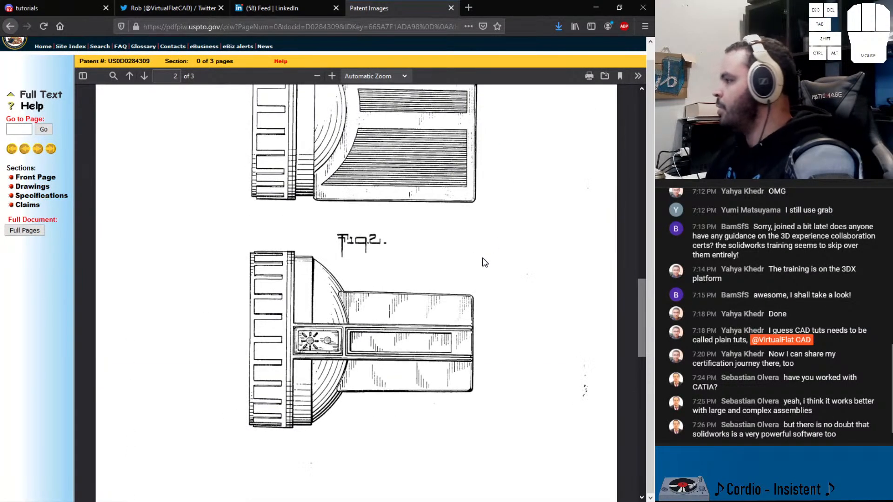
{"action": "key", "text": "alt+Tab"}
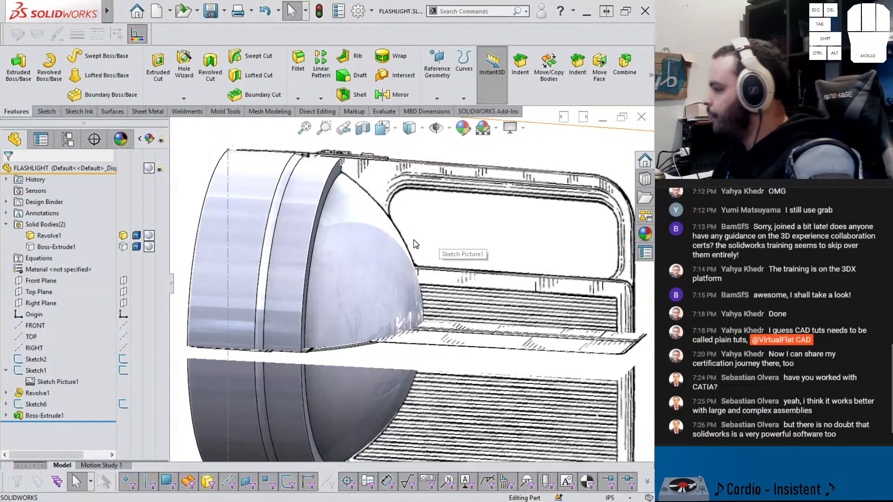
Start a sketch on the front plane and draw the handle's horizontal top line from the lens head, ending in a tangent rear corner arc
{"action": "middle_click_drag", "start_coordinate": [440, 253], "coordinate": [414, 228]}
{"action": "scroll", "coordinate": [413, 227], "scroll_direction": "up", "scroll_amount": 2}
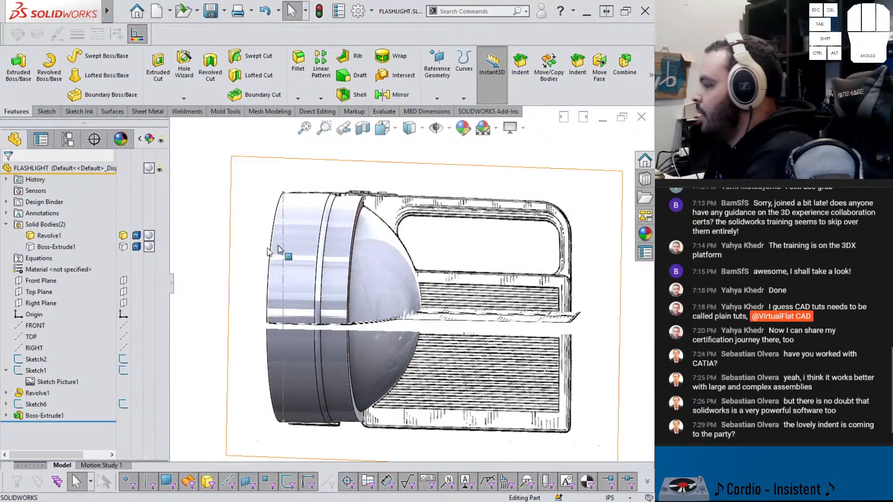
{"action": "left_click", "coordinate": [50, 281]}
{"action": "left_click", "coordinate": [68, 265]}
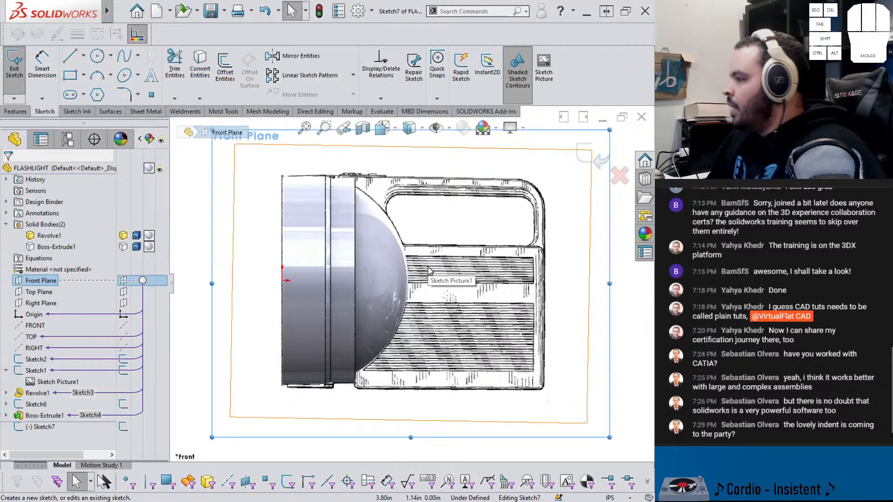
{"action": "left_click", "coordinate": [70, 56]}
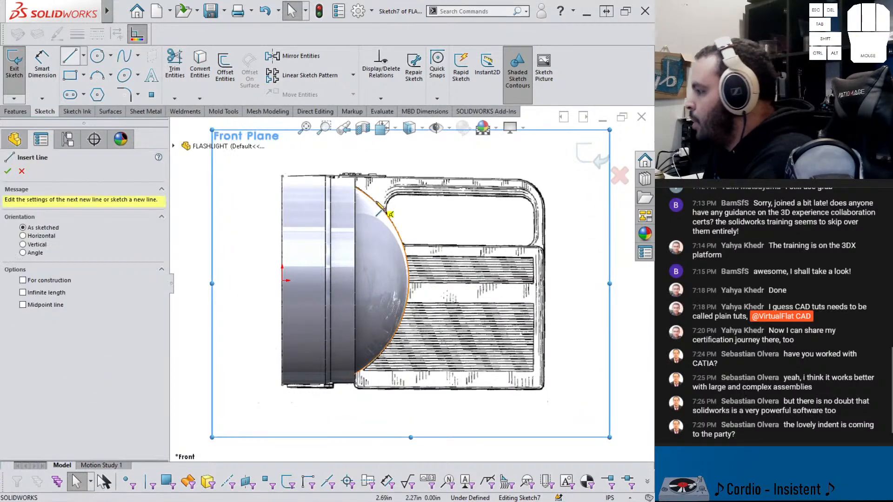
{"action": "scroll", "coordinate": [372, 195], "scroll_direction": "down", "scroll_amount": 5}
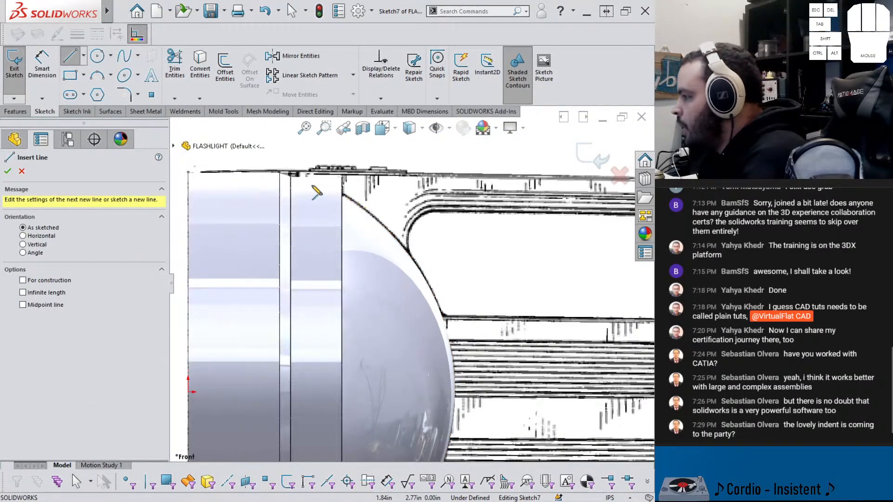
{"action": "left_click", "coordinate": [281, 174]}
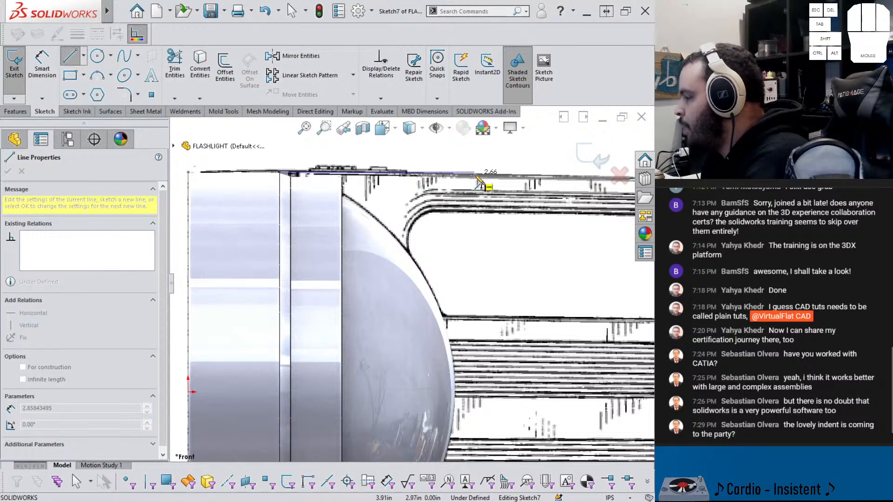
{"action": "scroll", "coordinate": [479, 180], "scroll_direction": "down", "scroll_amount": 3}
{"action": "scroll", "coordinate": [409, 279], "scroll_direction": "up", "scroll_amount": 3}
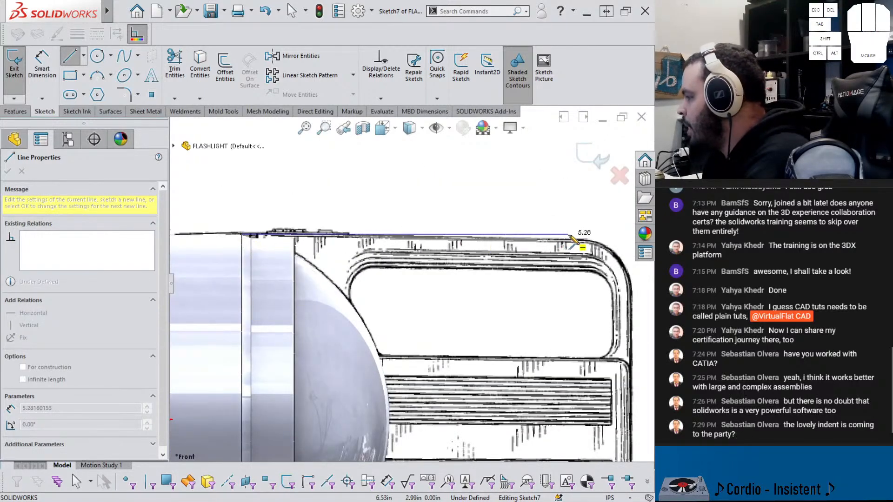
{"action": "left_click", "coordinate": [591, 236]}
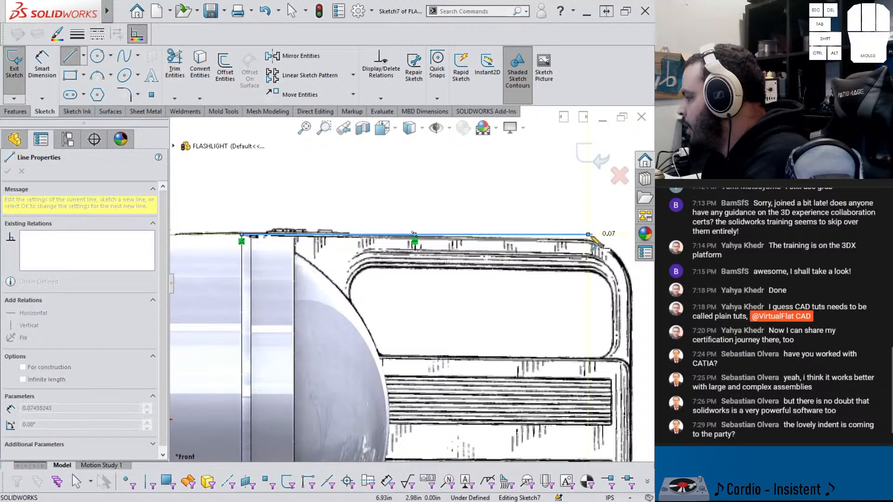
{"action": "left_click", "coordinate": [630, 277]}
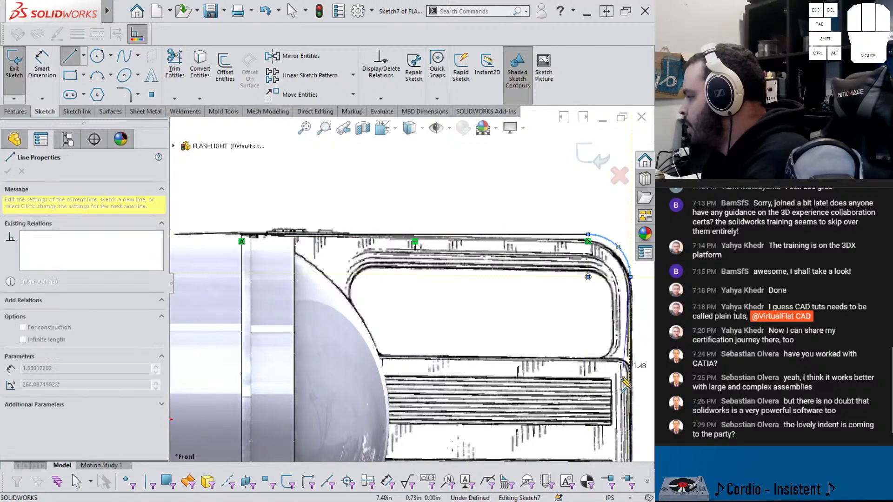
Close the handle profile with a vertical rear line, a horizontal line at origin height and a 3 in vertical line to the start point
{"action": "scroll", "coordinate": [625, 370], "scroll_direction": "up", "scroll_amount": 1}
{"action": "scroll", "coordinate": [609, 376], "scroll_direction": "up", "scroll_amount": 1}
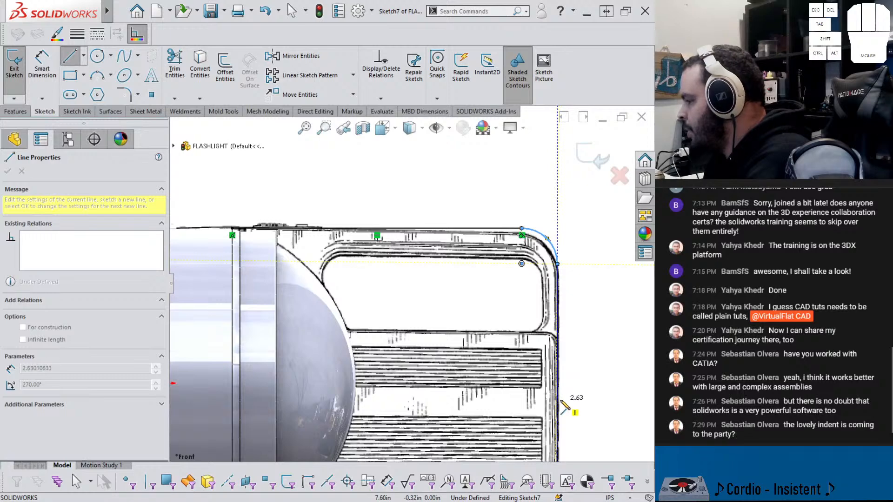
{"action": "scroll", "coordinate": [562, 392], "scroll_direction": "up", "scroll_amount": 3}
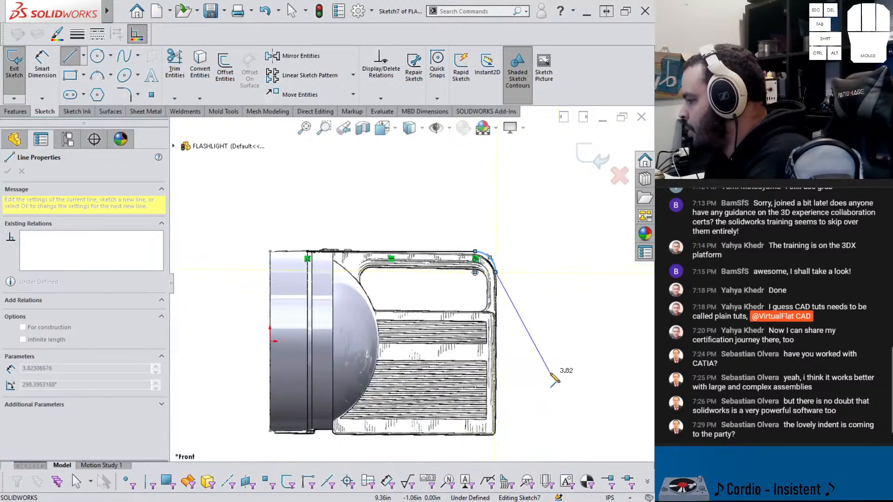
{"action": "left_click", "coordinate": [496, 341]}
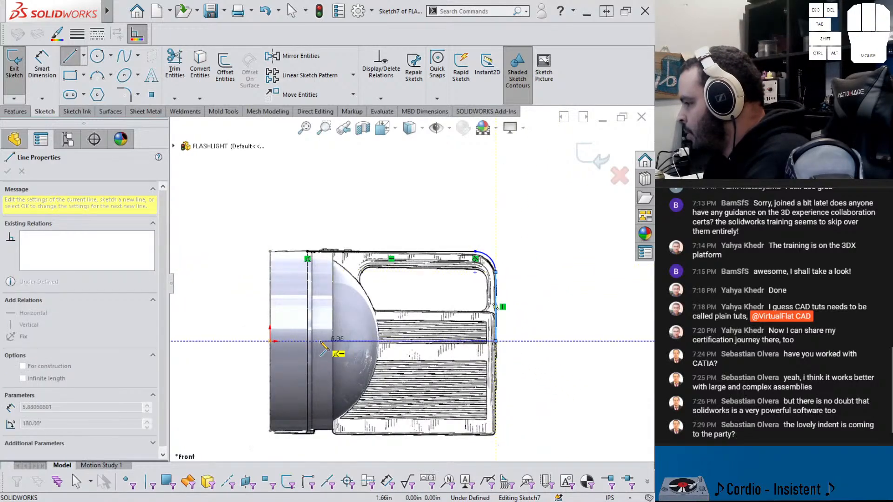
{"action": "left_click", "coordinate": [307, 341]}
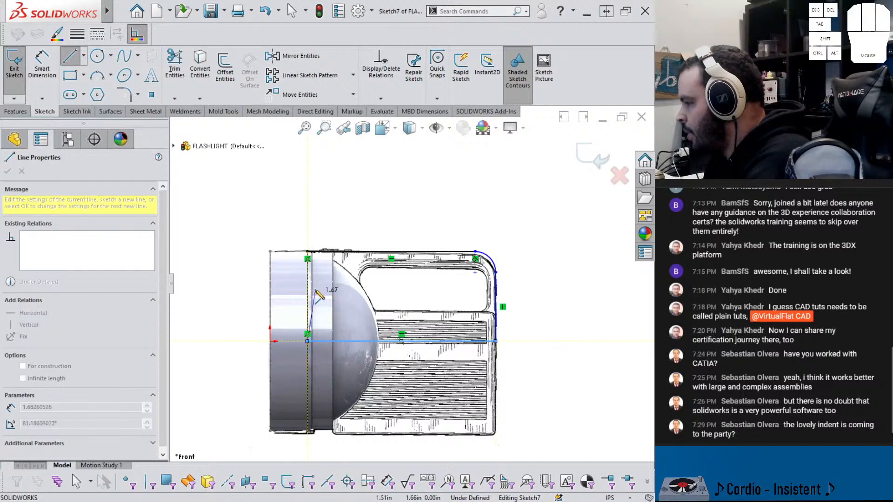
{"action": "left_click", "coordinate": [307, 251]}
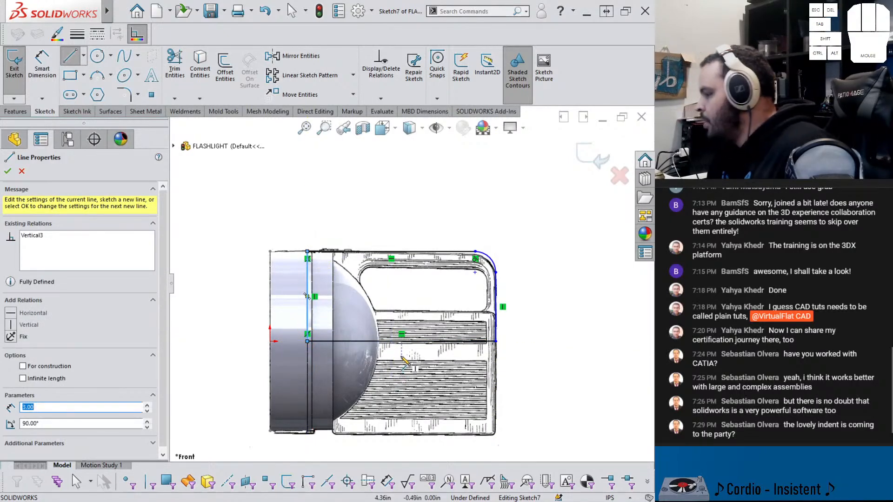
{"action": "key", "text": "Escape"}
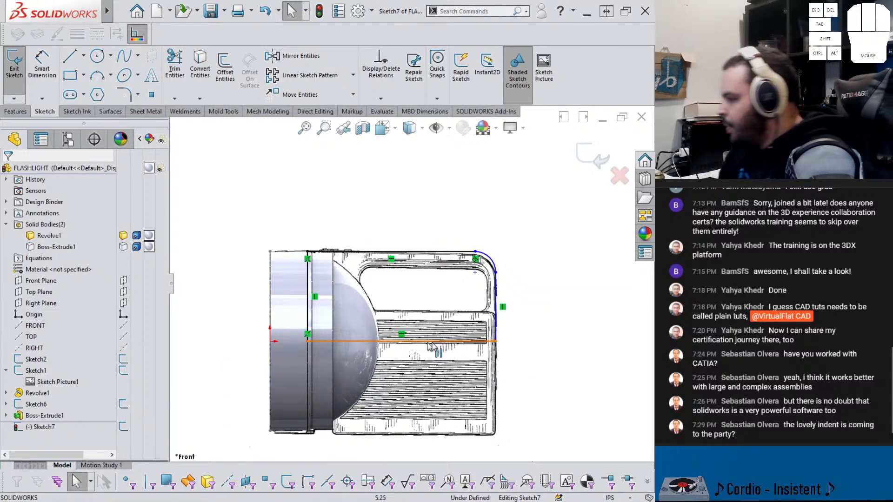
Adjust the rear corner arc's lower endpoint over the reference picture and dimension the arc's radius as 0.875 in
{"action": "scroll", "coordinate": [487, 342], "scroll_direction": "down", "scroll_amount": 5}
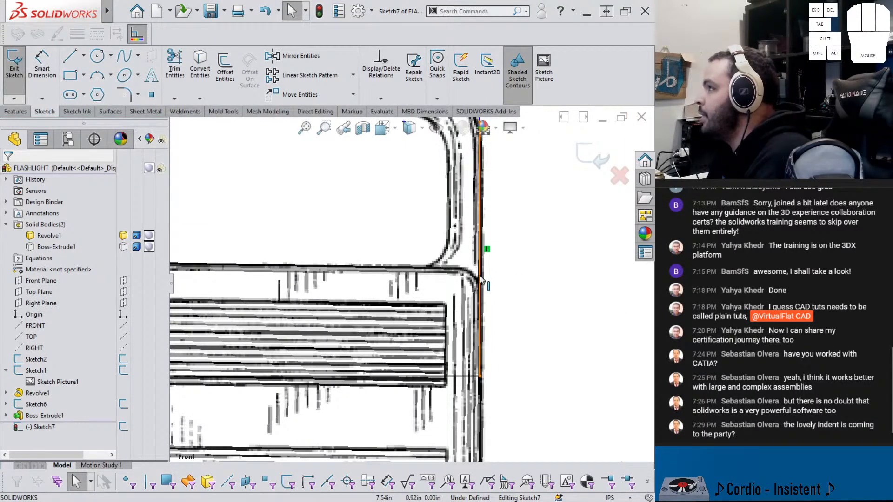
{"action": "scroll", "coordinate": [481, 279], "scroll_direction": "up", "scroll_amount": 4}
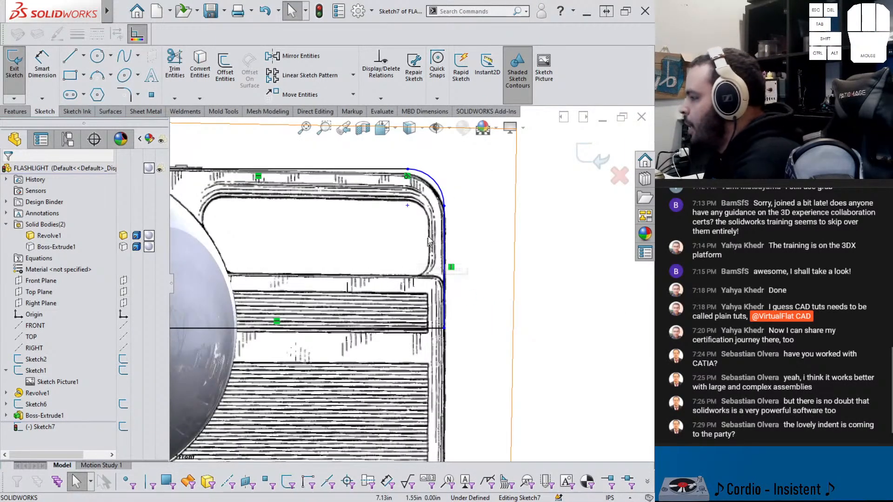
{"action": "mouse_move", "coordinate": [445, 207]}
{"action": "left_mouse_down"}
{"action": "mouse_move", "coordinate": [446, 227]}
{"action": "mouse_move", "coordinate": [443, 213]}
{"action": "left_mouse_up"}
{"action": "key", "text": "Escape"}
{"action": "right_click_drag", "start_coordinate": [490, 222], "coordinate": [493, 204]}
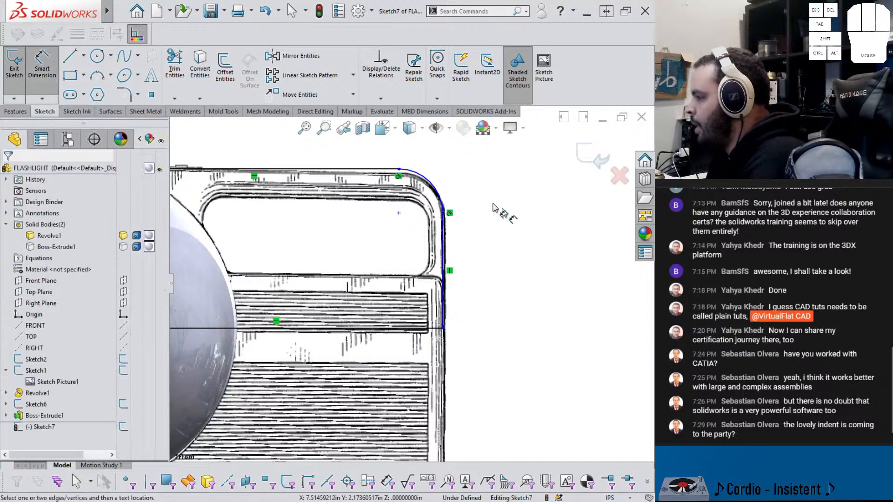
{"action": "left_click", "coordinate": [435, 190]}
{"action": "left_click", "coordinate": [460, 158]}
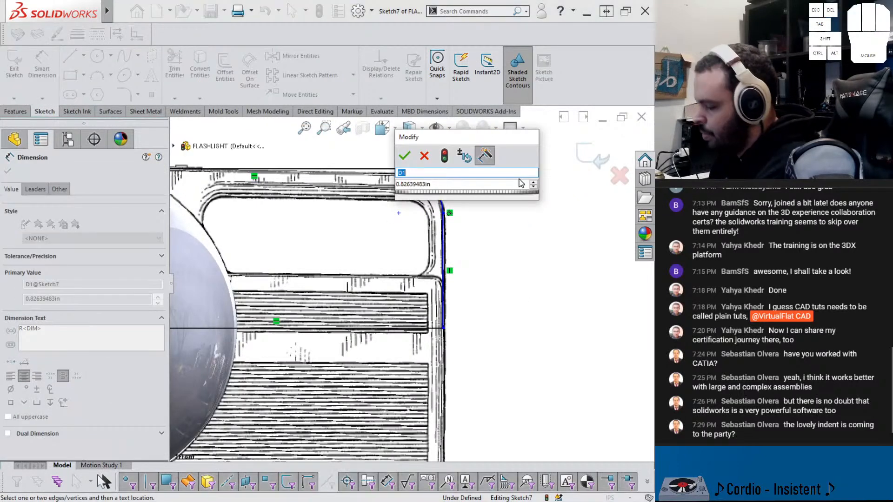
{"action": "key", "text": "Tab"}
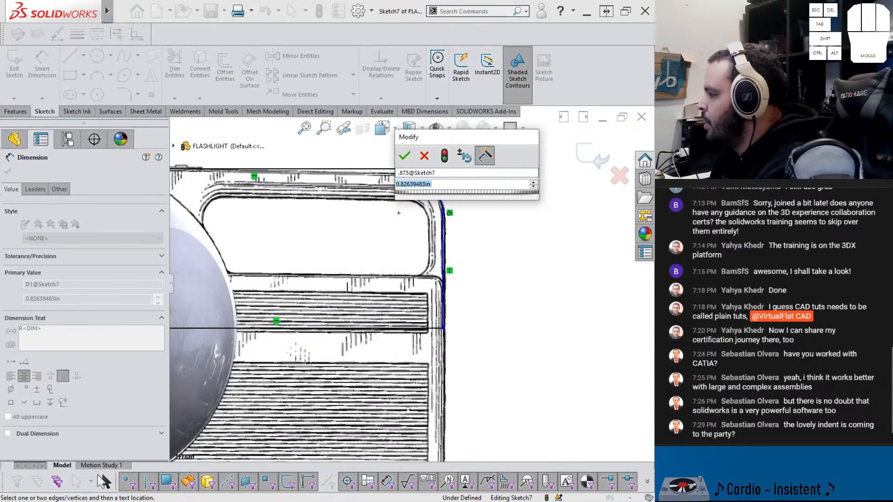
{"action": "type", "text": ".875"}
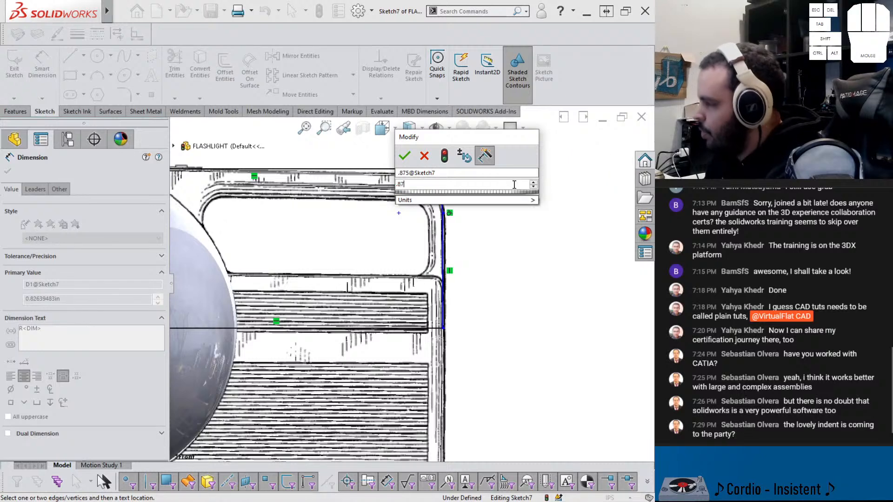
{"action": "key", "text": "Return"}
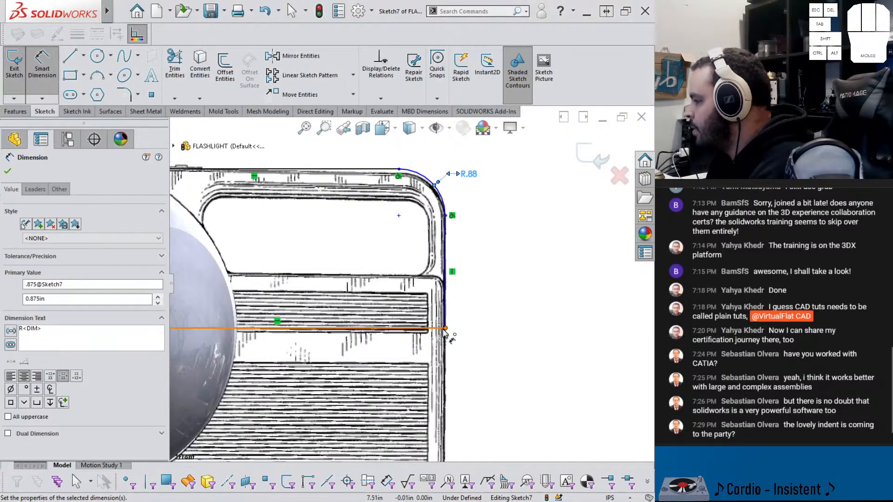
Show the housing body and snap the handle profile's lower rear corner onto the housing's rear edge
{"action": "scroll", "coordinate": [439, 335], "scroll_direction": "up", "scroll_amount": 3}
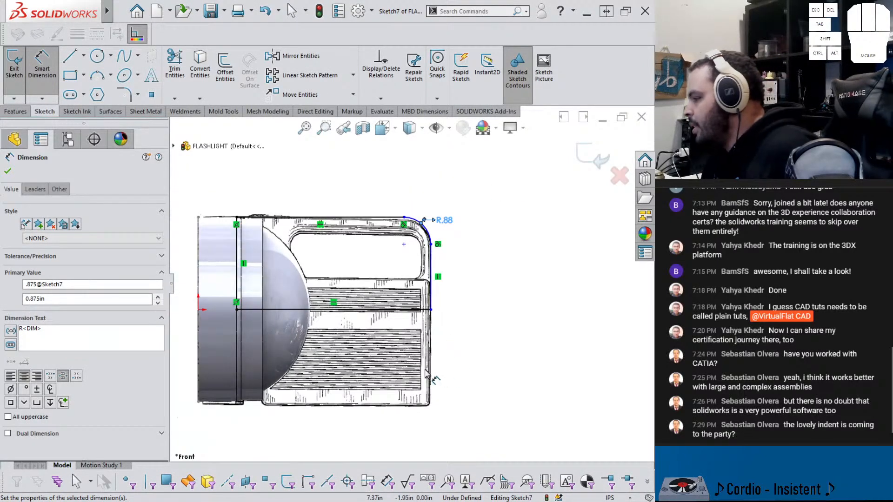
{"action": "key", "text": "Escape"}
{"action": "key", "text": "shift+Tab"}
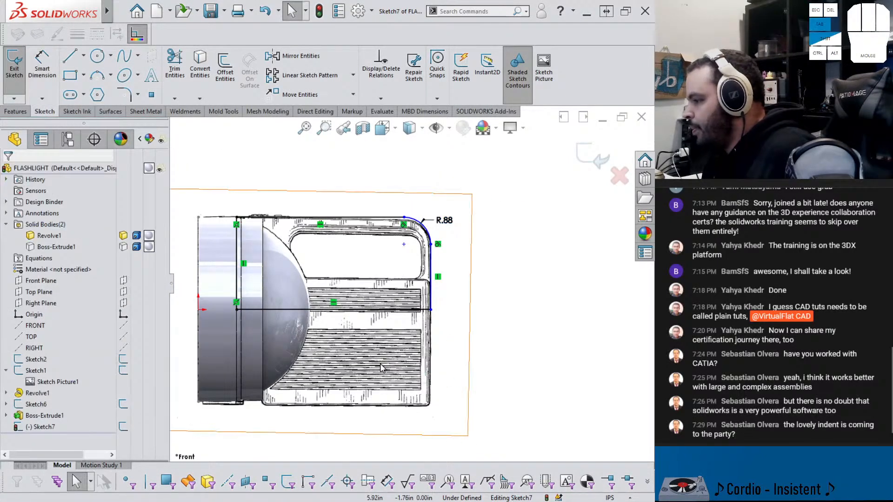
{"action": "left_click", "coordinate": [430, 310]}
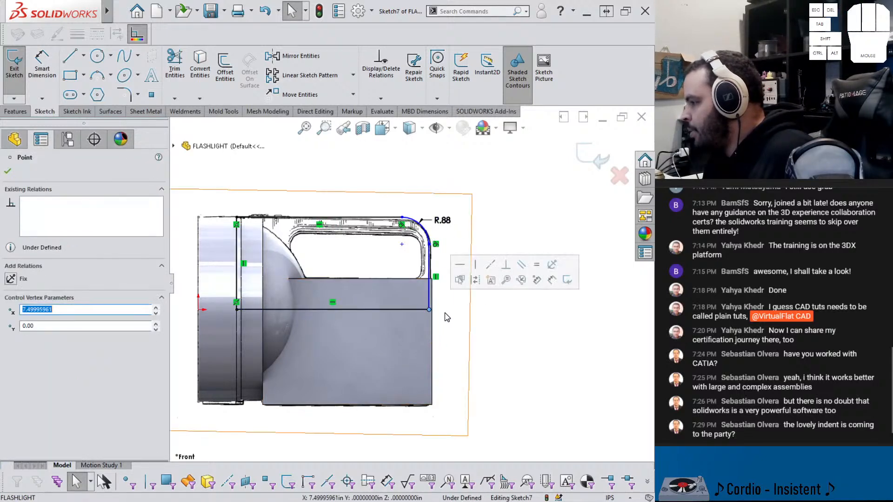
{"action": "left_click", "coordinate": [429, 315]}
{"action": "left_click_drag", "start_coordinate": [428, 311], "coordinate": [432, 311]}
{"action": "left_click", "coordinate": [404, 329]}
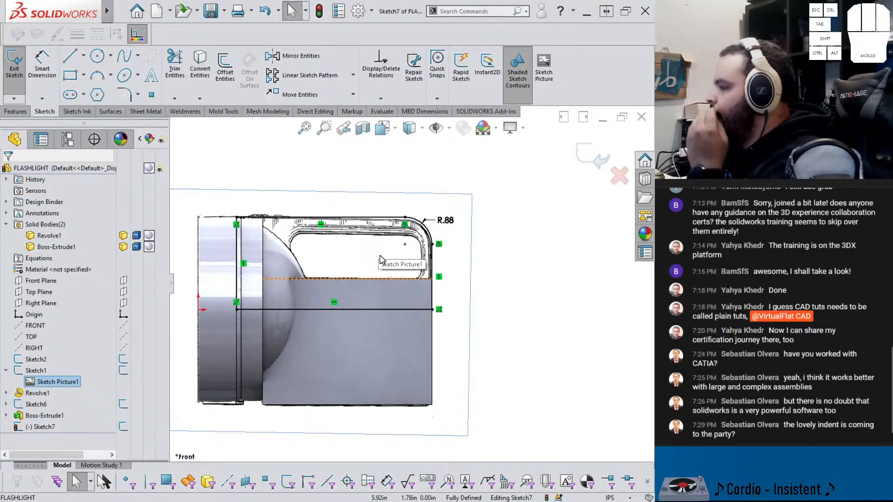
Examine where the handle meets the dome from an angle and hide the lens head body to expose the reference picture
{"action": "mouse_move", "coordinate": [360, 265]}
{"action": "middle_mouse_down"}
{"action": "mouse_move", "coordinate": [294, 286]}
{"action": "mouse_move", "coordinate": [324, 266]}
{"action": "mouse_move", "coordinate": [324, 286]}
{"action": "middle_mouse_up"}
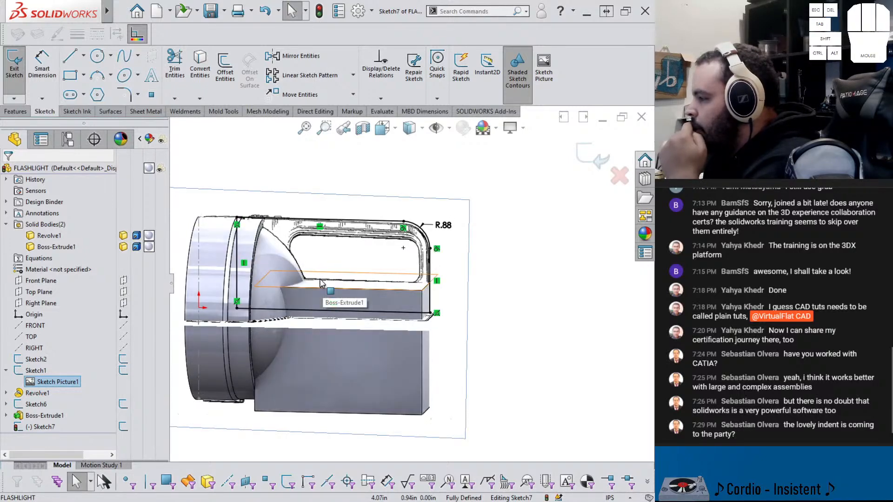
{"action": "mouse_move", "coordinate": [324, 286]}
{"action": "middle_mouse_down"}
{"action": "mouse_move", "coordinate": [282, 289]}
{"action": "mouse_move", "coordinate": [297, 279]}
{"action": "middle_mouse_up"}
{"action": "scroll", "coordinate": [302, 274], "scroll_direction": "down", "scroll_amount": 5}
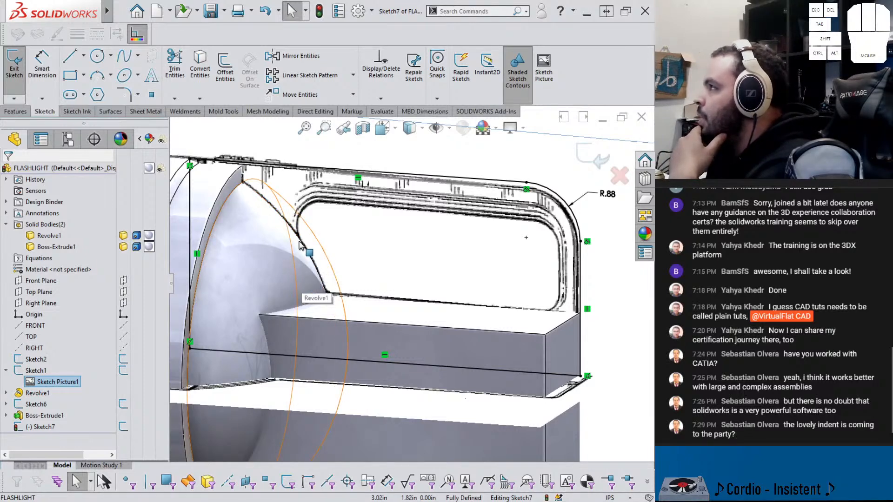
{"action": "middle_click_drag", "start_coordinate": [317, 284], "coordinate": [342, 283]}
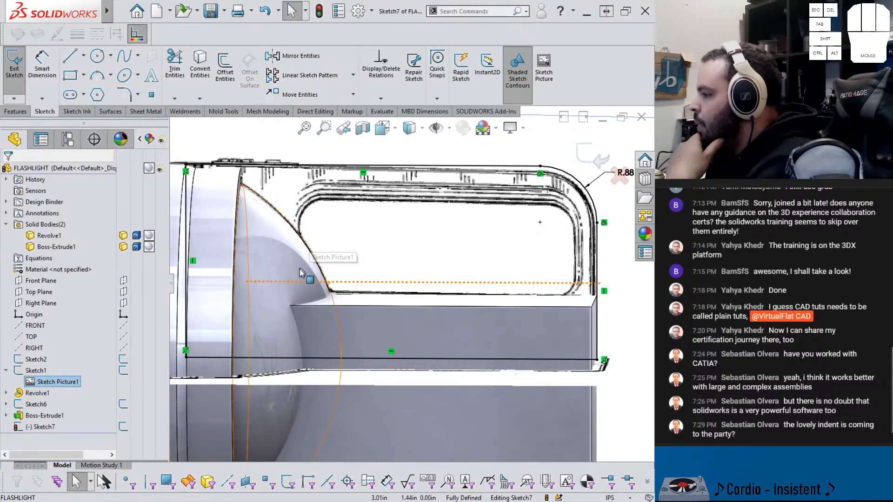
{"action": "key", "text": "Tab"}
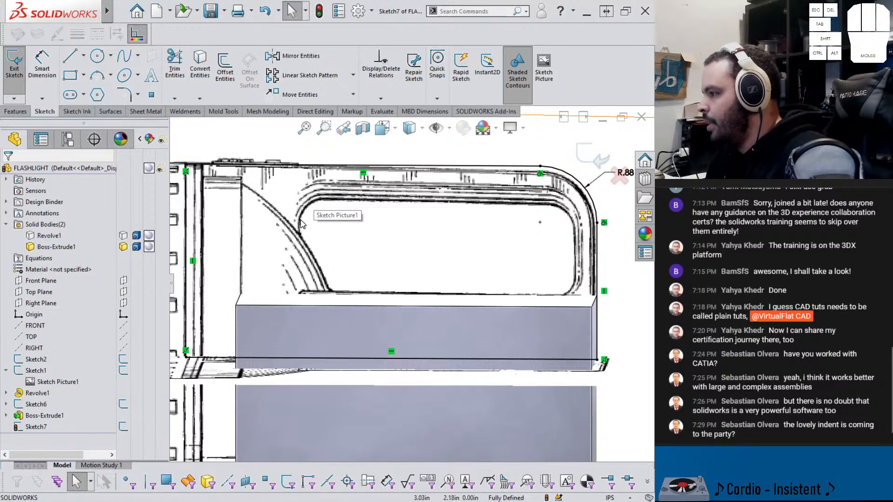
Sketch a rectangle about 4.27 by 1.5 in around the handle opening and adjust its corners to match the reference picture
{"action": "mouse_move", "coordinate": [291, 256]}
{"action": "middle_mouse_down"}
{"action": "mouse_move", "coordinate": [299, 275]}
{"action": "mouse_move", "coordinate": [308, 271]}
{"action": "middle_mouse_up"}
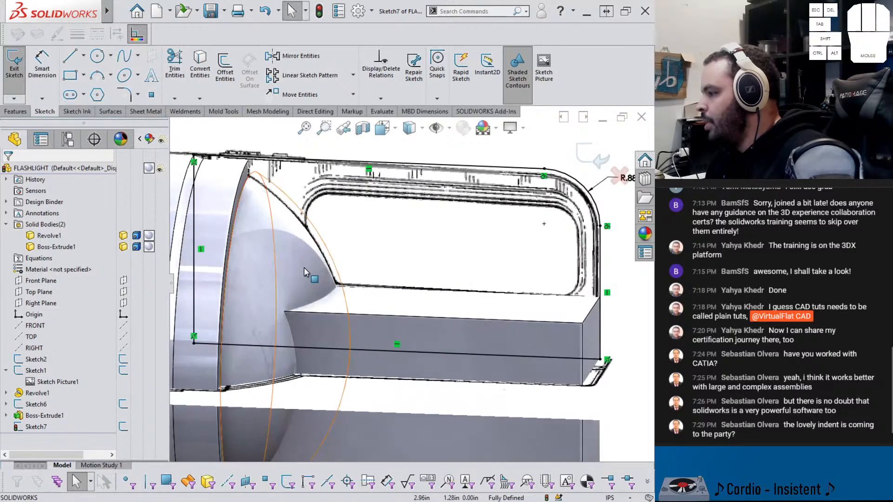
{"action": "middle_click_drag", "start_coordinate": [310, 208], "coordinate": [319, 199]}
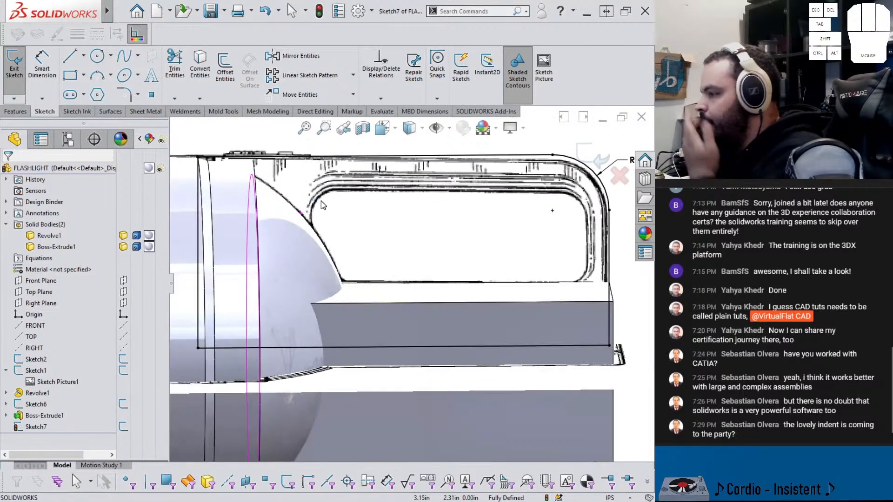
{"action": "left_click", "coordinate": [71, 75]}
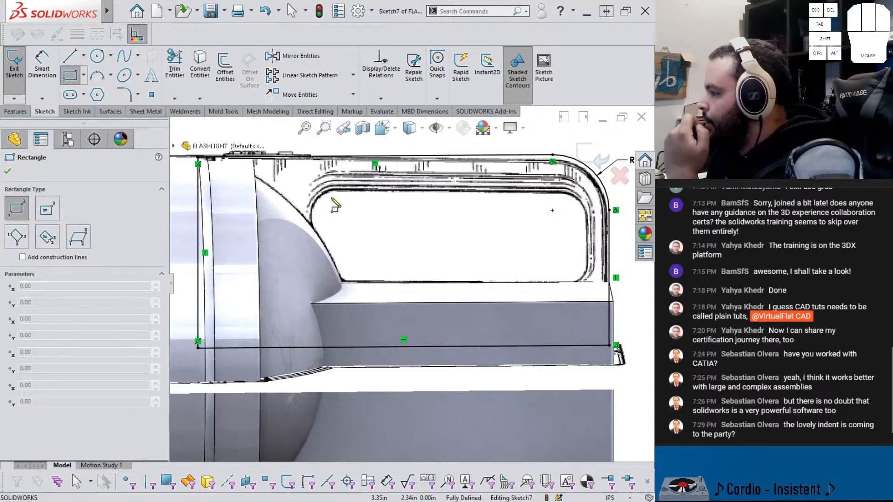
{"action": "left_click", "coordinate": [303, 189]}
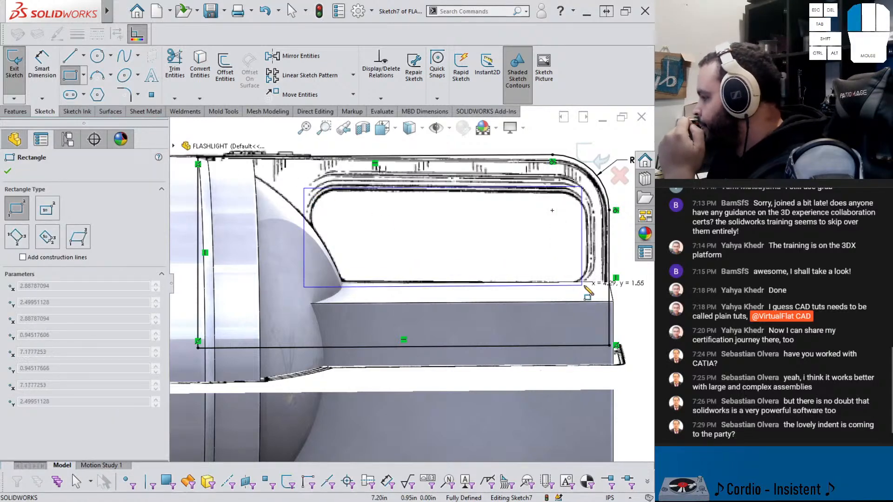
{"action": "left_click", "coordinate": [589, 283]}
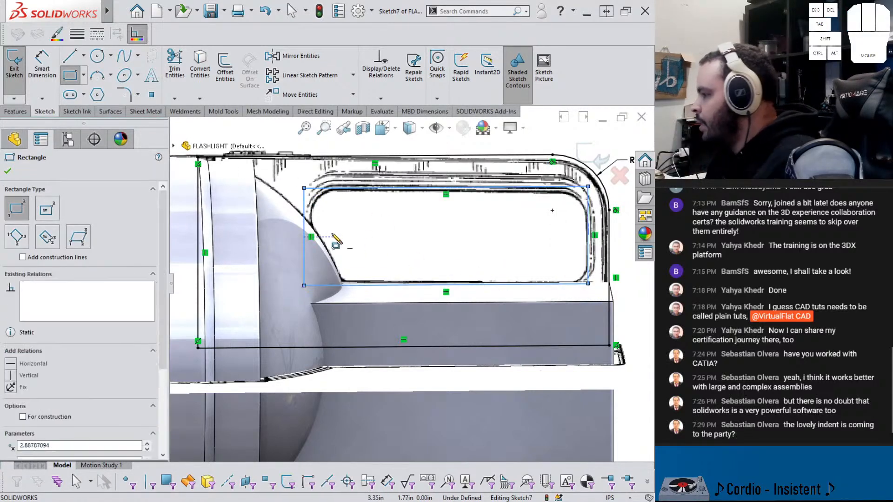
{"action": "key", "text": "Escape"}
{"action": "left_click_drag", "start_coordinate": [304, 285], "coordinate": [311, 289]}
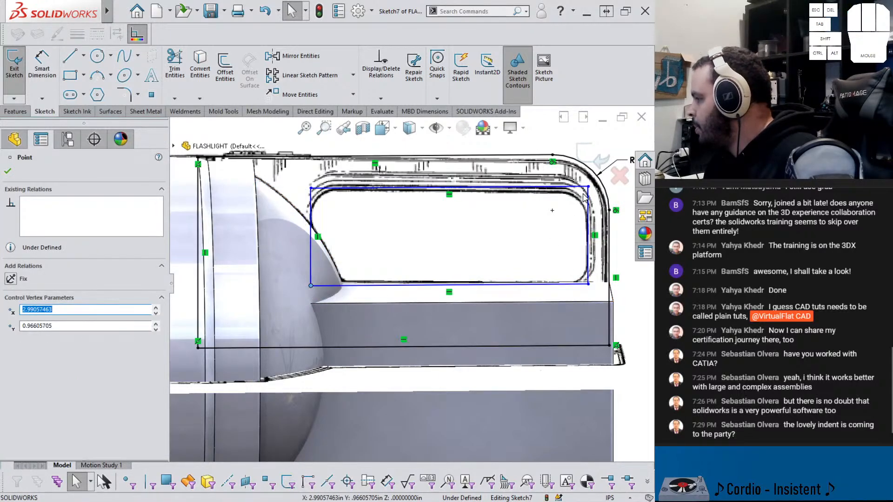
{"action": "mouse_move", "coordinate": [588, 187]}
{"action": "left_mouse_down"}
{"action": "mouse_move", "coordinate": [598, 193]}
{"action": "mouse_move", "coordinate": [589, 189]}
{"action": "left_mouse_up"}
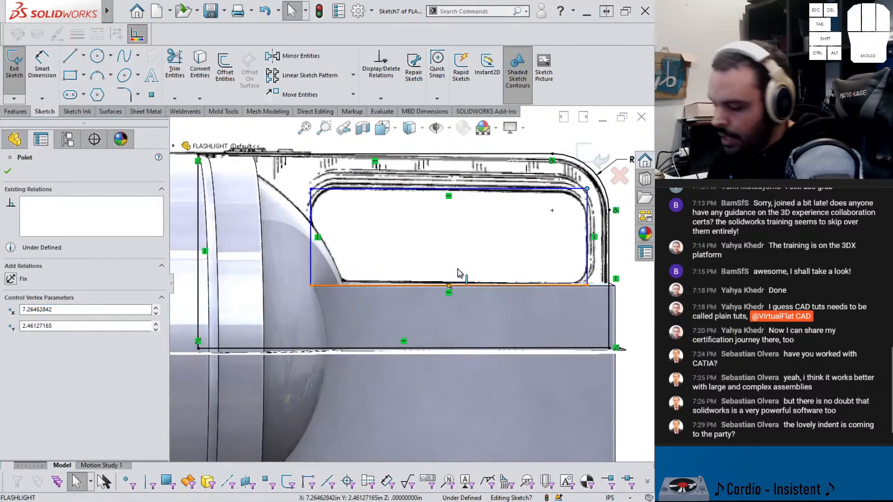
Dimension the width of the handle-opening rectangle and set it to 4.3 in
{"action": "key", "text": "ctrl+7"}
{"action": "key", "text": "ctrl+1"}
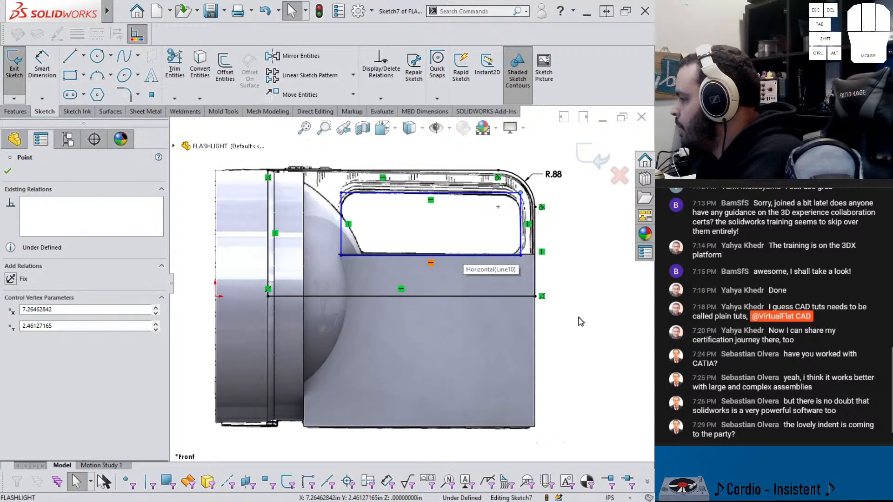
{"action": "left_click", "coordinate": [578, 317]}
{"action": "right_click_drag", "start_coordinate": [579, 316], "coordinate": [575, 283]}
{"action": "scroll", "coordinate": [467, 206], "scroll_direction": "down", "scroll_amount": 2}
{"action": "left_click", "coordinate": [465, 221]}
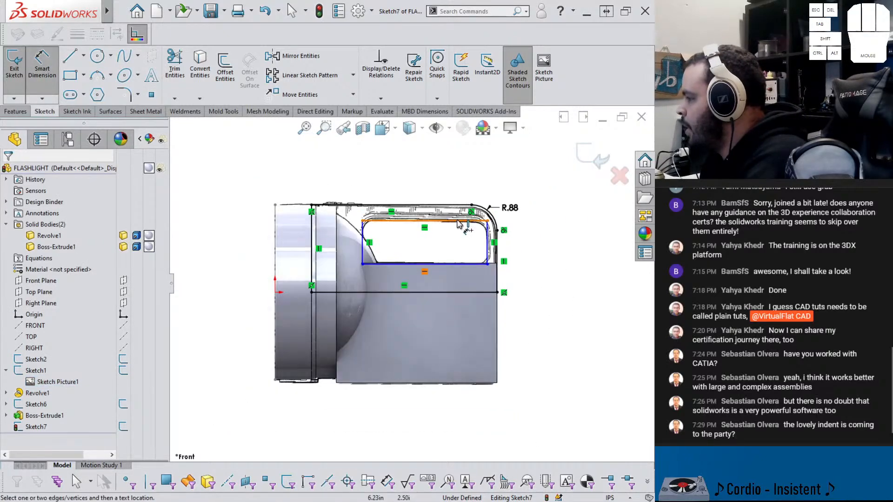
{"action": "left_click", "coordinate": [484, 172]}
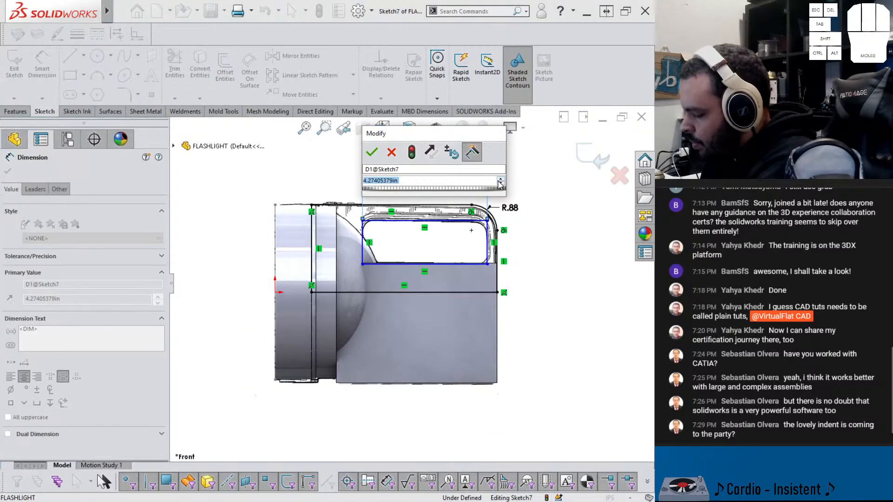
{"action": "type", "text": "4.3"}
{"action": "key", "text": "Return"}
Dimension the height of the handle-opening rectangle and set it to 1.5 in
{"action": "left_click", "coordinate": [488, 242]}
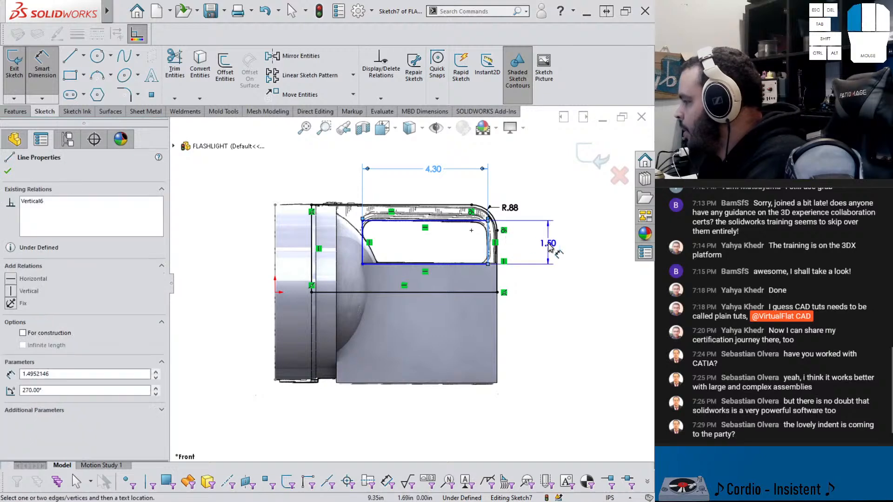
{"action": "left_click", "coordinate": [600, 242]}
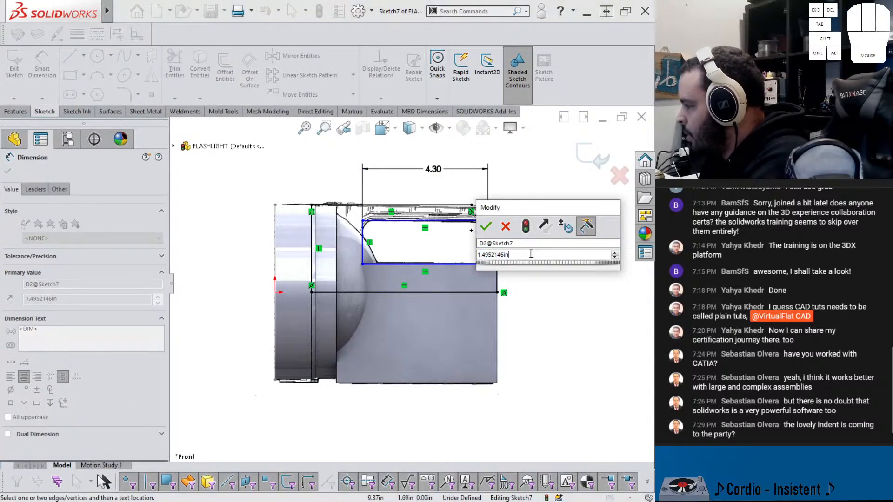
{"action": "type", "text": "1.5"}
{"action": "key", "text": "Return"}
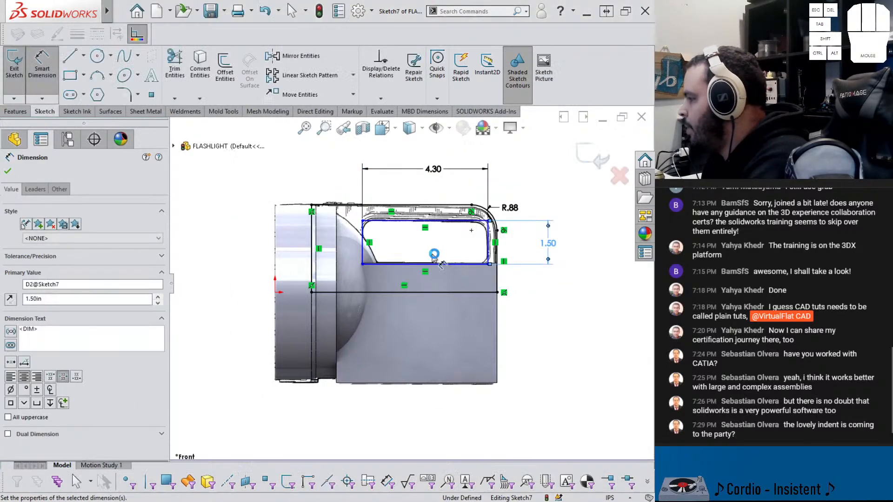
{"action": "scroll", "coordinate": [400, 244], "scroll_direction": "down", "scroll_amount": 3}
{"action": "key", "text": "Escape"}
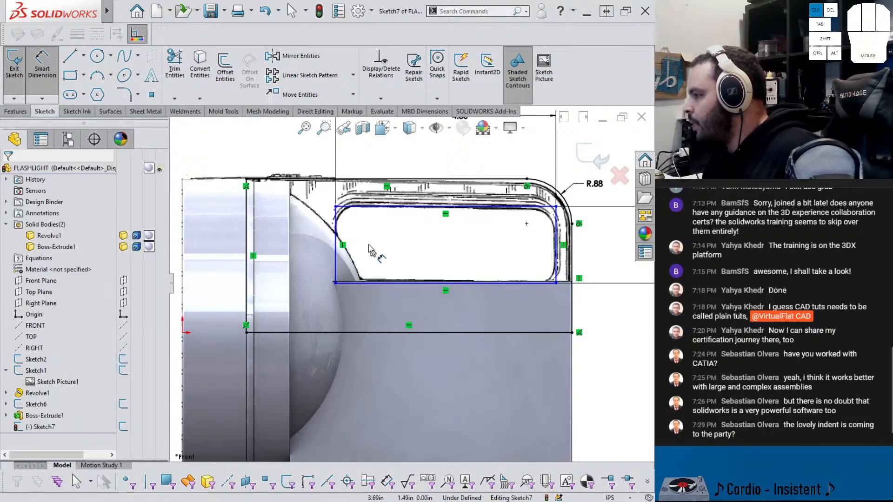
Align the rectangle with the reference picture and set its lower edge 1.00 in above the handle profile's bottom line
{"action": "mouse_move", "coordinate": [336, 207]}
{"action": "left_mouse_down"}
{"action": "mouse_move", "coordinate": [341, 213]}
{"action": "mouse_move", "coordinate": [334, 205]}
{"action": "left_mouse_up"}
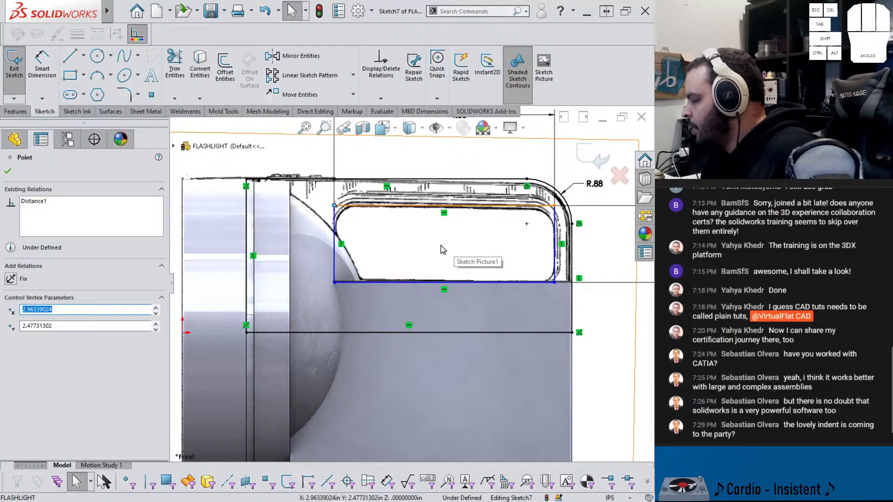
{"action": "right_click_drag", "start_coordinate": [616, 371], "coordinate": [604, 312]}
{"action": "left_click", "coordinate": [518, 332]}
{"action": "left_click", "coordinate": [511, 282]}
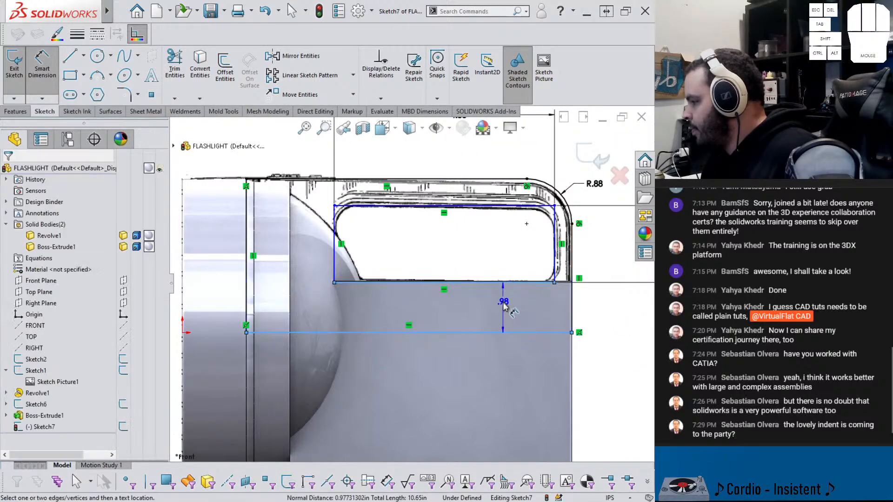
{"action": "left_click", "coordinate": [504, 302]}
{"action": "type", "text": "1.00in"}
{"action": "key", "text": "Return"}
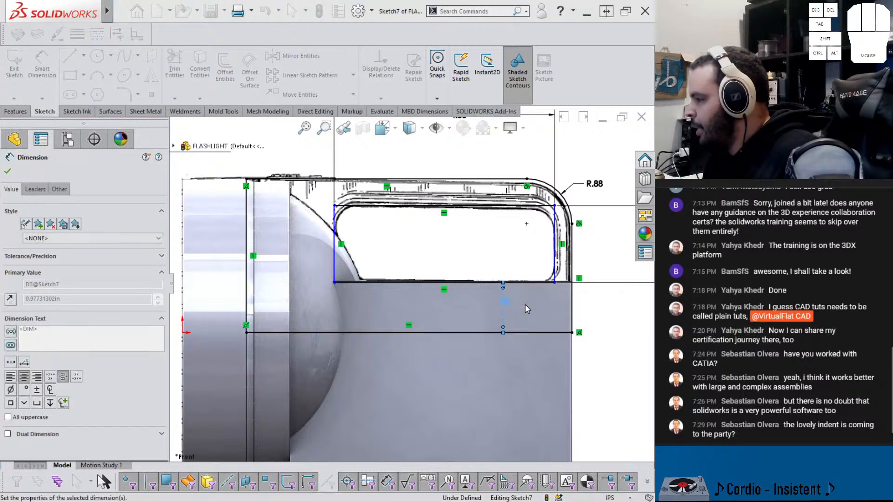
Set the horizontal distance between the rectangle's right edge and the handle profile's outer right edge to 0.35 in
{"action": "left_click", "coordinate": [571, 253]}
{"action": "left_click", "coordinate": [574, 162]}
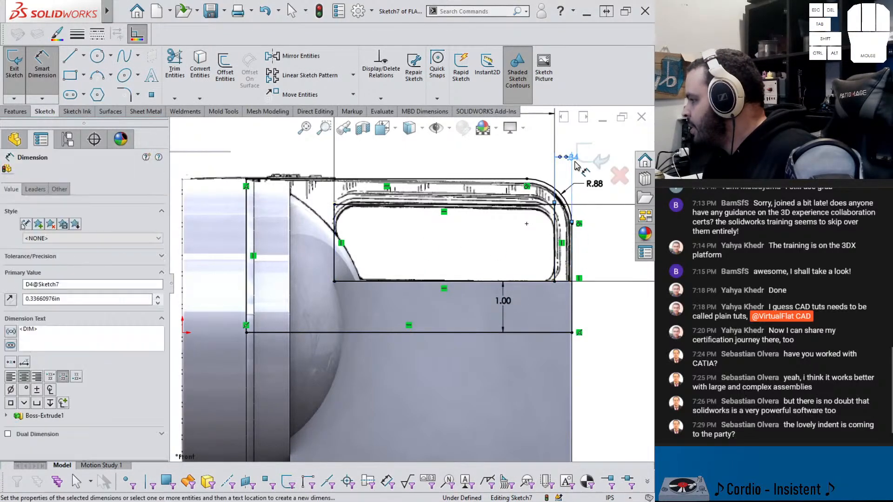
{"action": "scroll", "coordinate": [579, 185], "scroll_direction": "down", "scroll_amount": 3}
{"action": "scroll", "coordinate": [579, 188], "scroll_direction": "up", "scroll_amount": 2}
{"action": "double_click", "coordinate": [461, 230]}
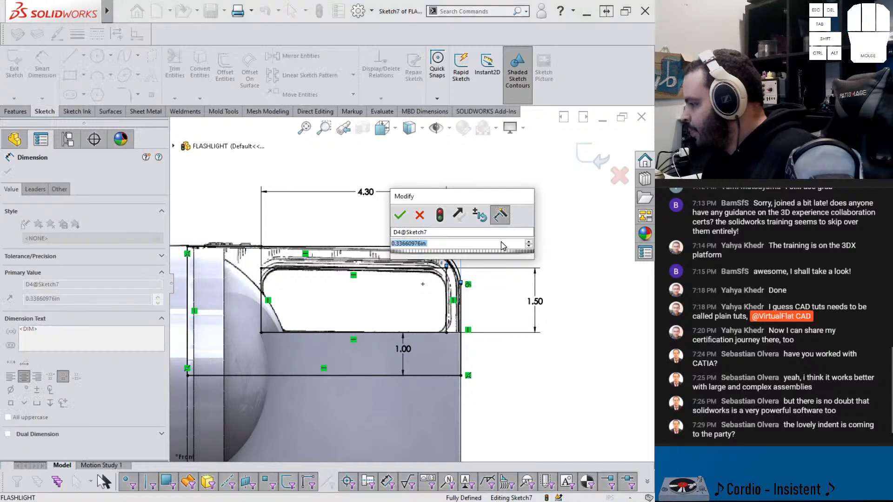
{"action": "type", "text": ".35"}
{"action": "key", "text": "Return"}
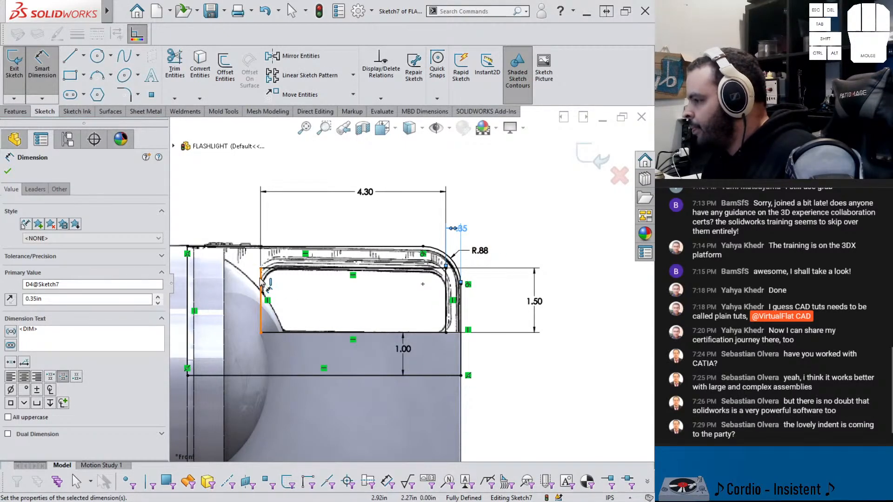
Set the width of the handle-opening rectangle to 4.25 in
{"action": "double_click", "coordinate": [364, 192]}
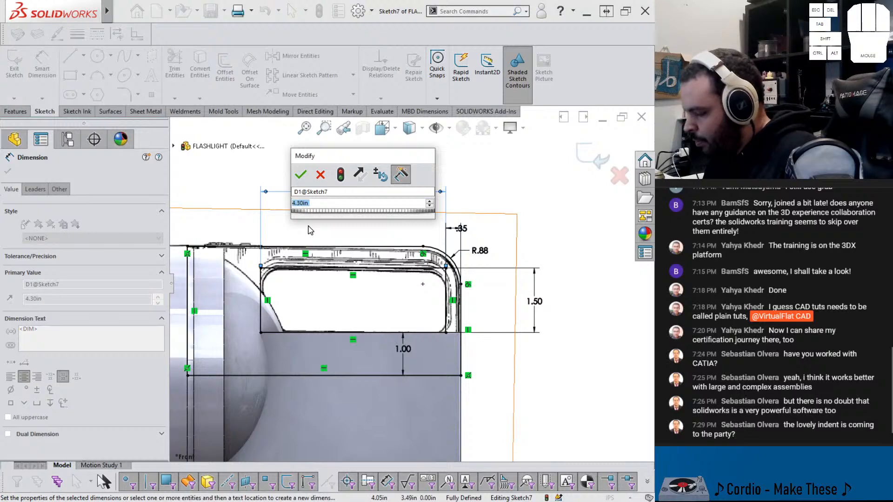
{"action": "type", "text": "4.25"}
{"action": "key", "text": "Return"}
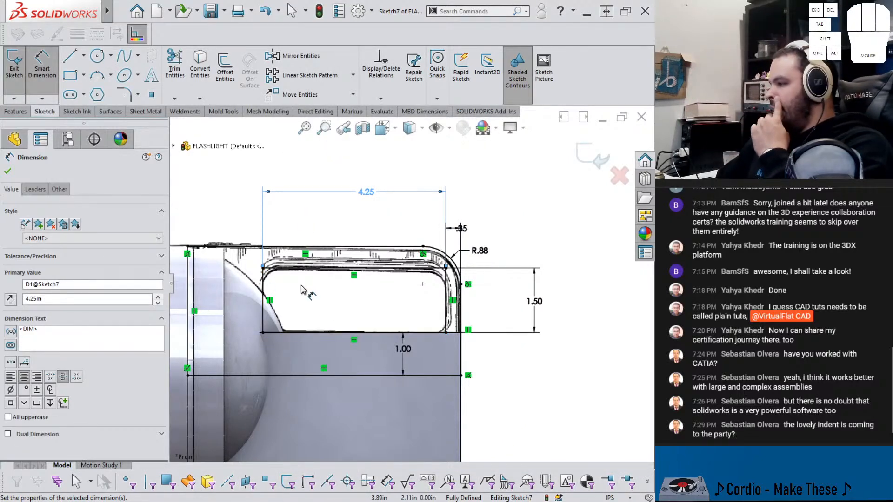
{"action": "left_click", "coordinate": [409, 295]}
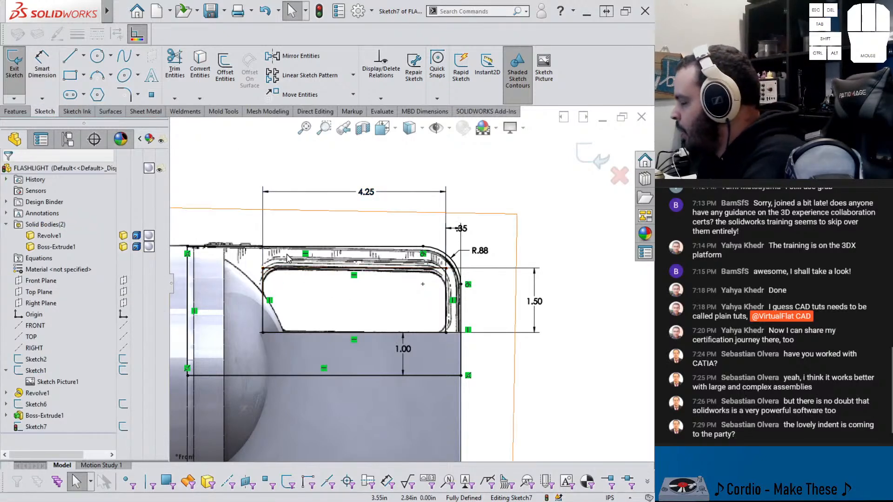
Fillet both upper corners of the handle-opening rectangle with a 0.375 in radius
{"action": "left_click", "coordinate": [123, 94]}
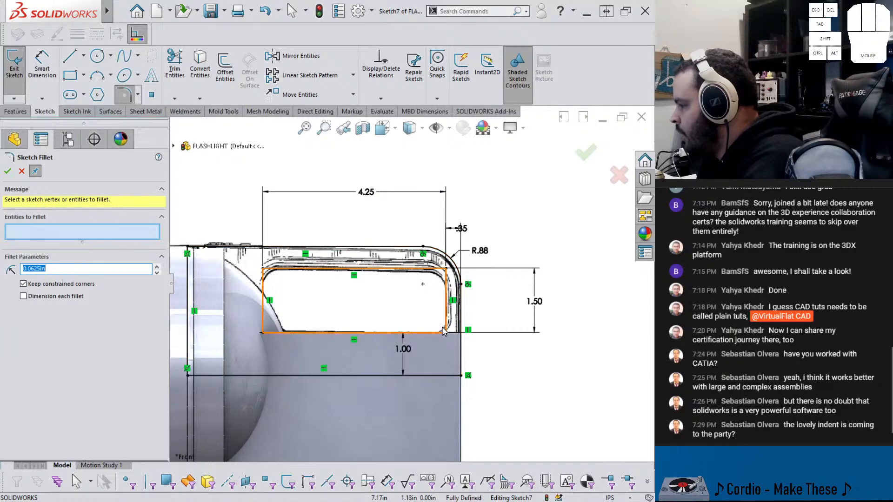
{"action": "left_click", "coordinate": [263, 268]}
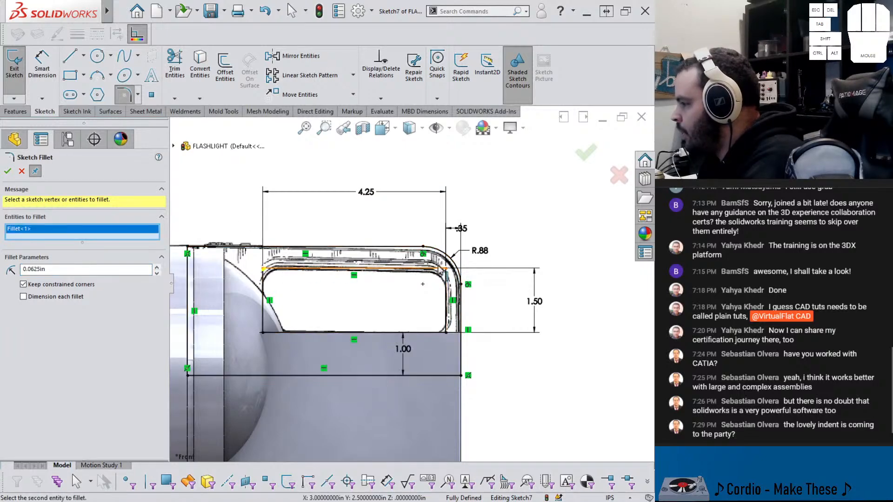
{"action": "left_click", "coordinate": [444, 269]}
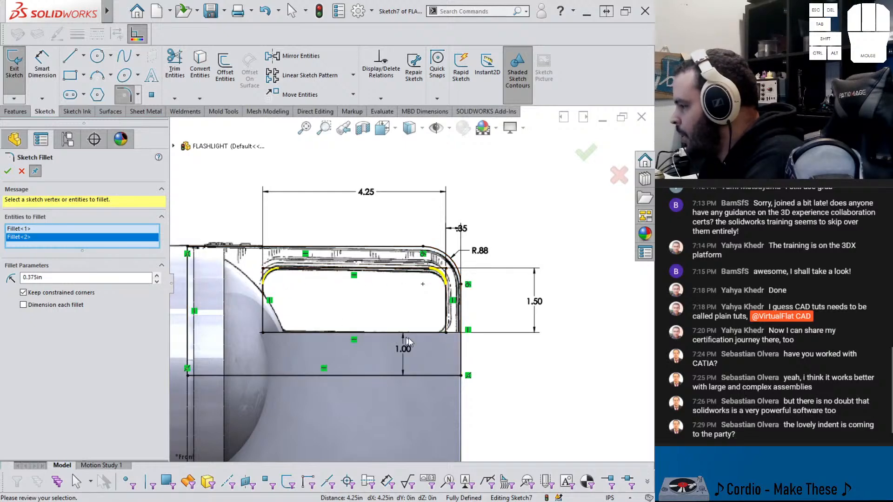
{"action": "left_click", "coordinate": [7, 172]}
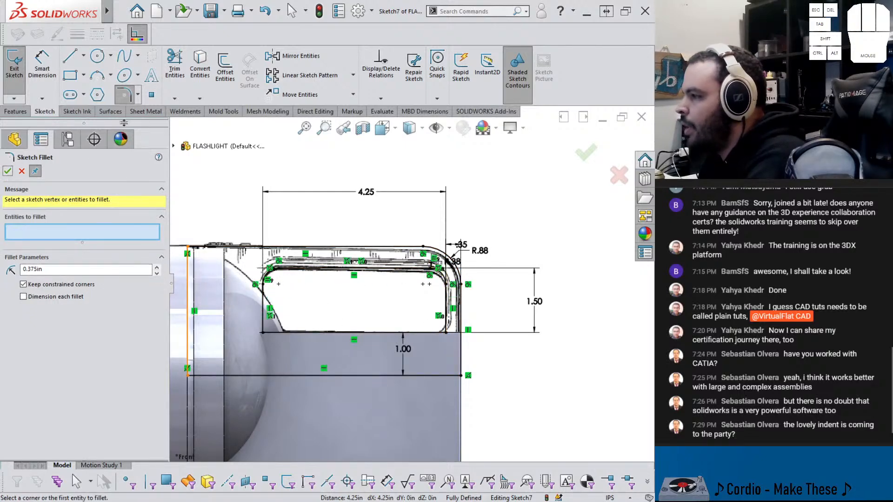
Fillet the rectangle's lower right corner with a 0.25 in radius and finish the handle sketch
{"action": "left_click", "coordinate": [444, 334]}
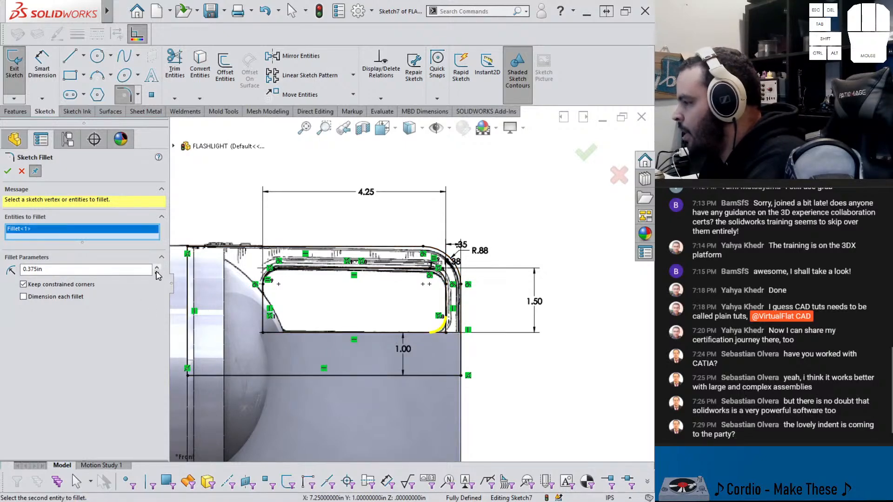
{"action": "left_click", "coordinate": [7, 171]}
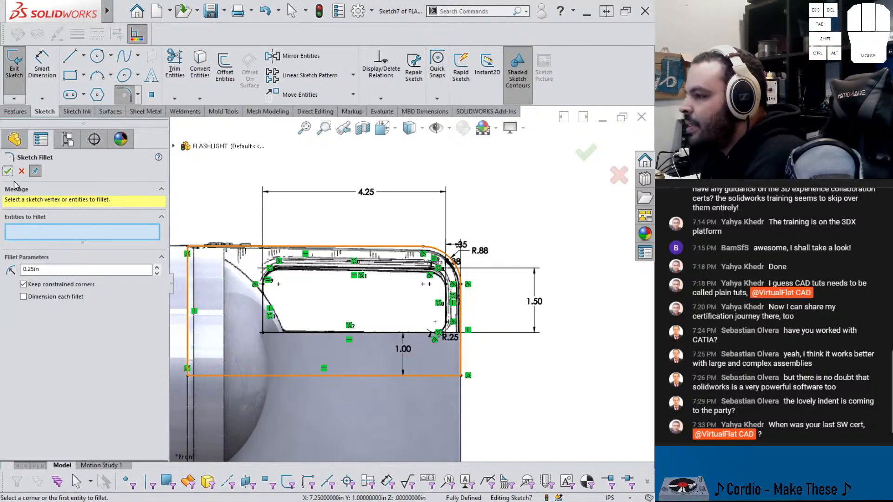
{"action": "left_click", "coordinate": [8, 171]}
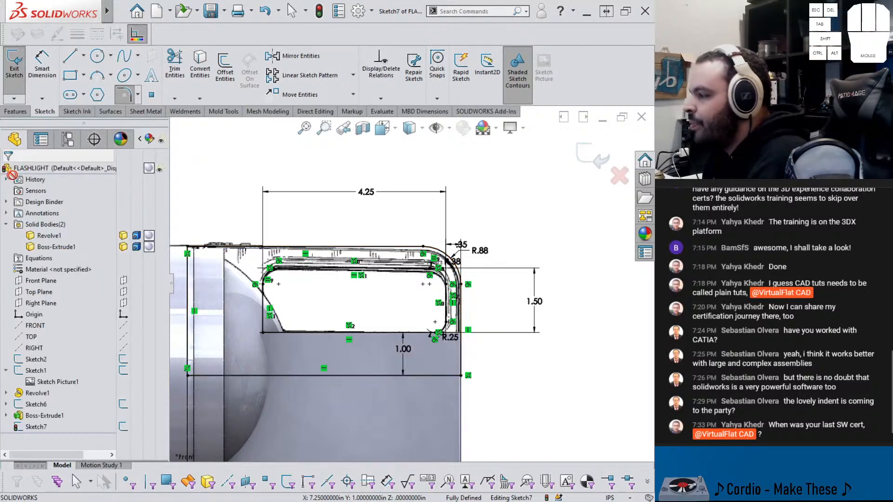
{"action": "left_click", "coordinate": [586, 161]}
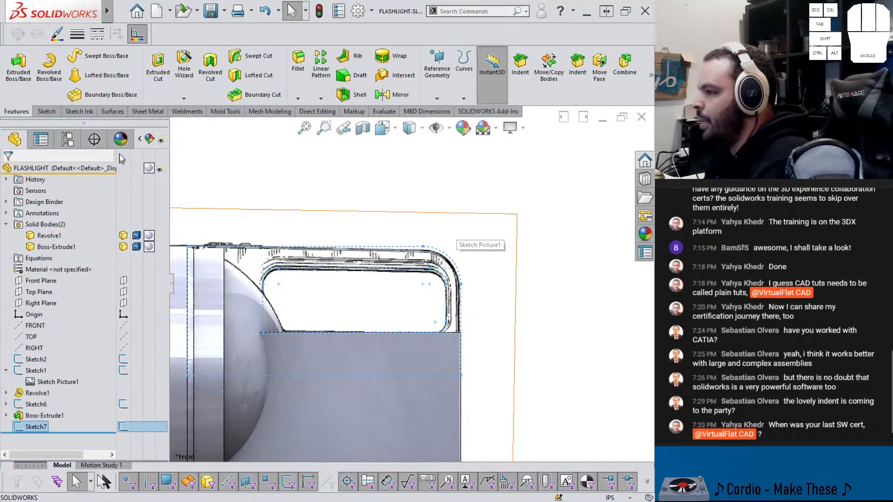
Hide the Boss-Extrude1 body to uncover the handle area in the reference picture
{"action": "middle_click_drag", "start_coordinate": [255, 223], "coordinate": [309, 460]}
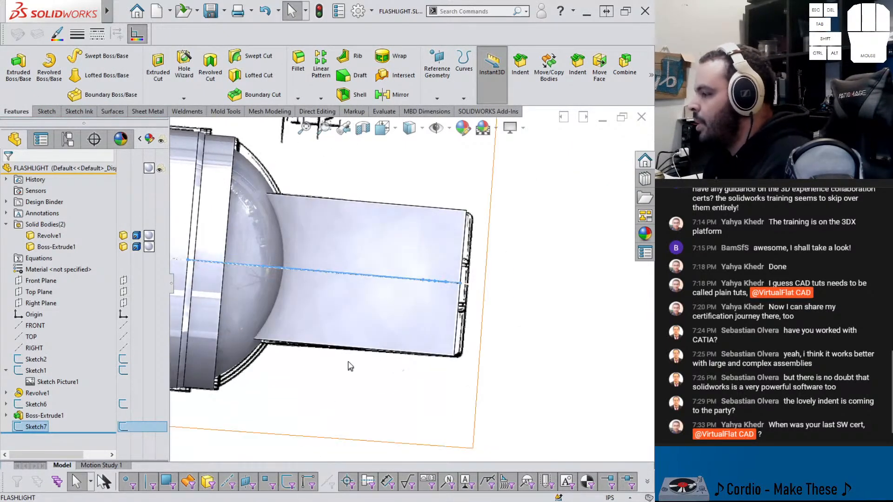
{"action": "key", "text": "Tab"}
{"action": "middle_click_drag", "start_coordinate": [343, 283], "coordinate": [307, 195]}
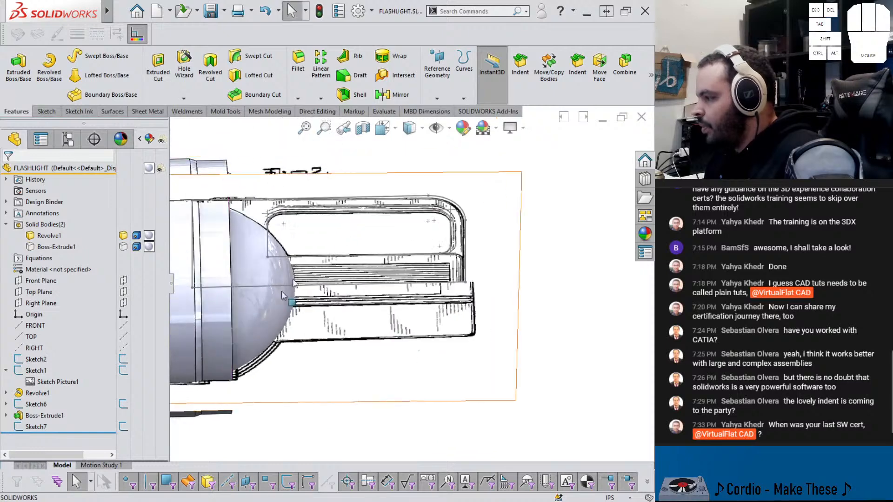
Extrude the handle sketch 1 in with the Mid Plane condition, keeping it as a separate body without merging
{"action": "left_click", "coordinate": [36, 427]}
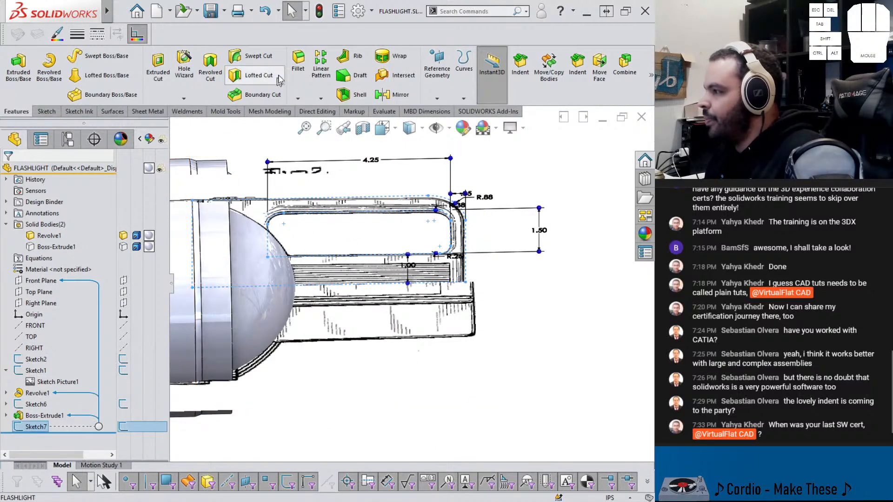
{"action": "left_click", "coordinate": [18, 63]}
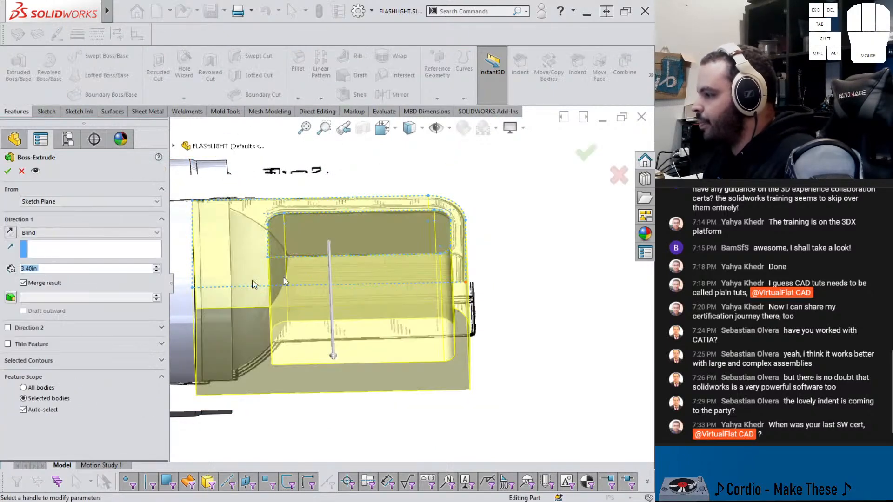
{"action": "left_click", "coordinate": [90, 233]}
{"action": "left_click", "coordinate": [42, 283]}
{"action": "middle_click_drag", "start_coordinate": [236, 276], "coordinate": [363, 392]}
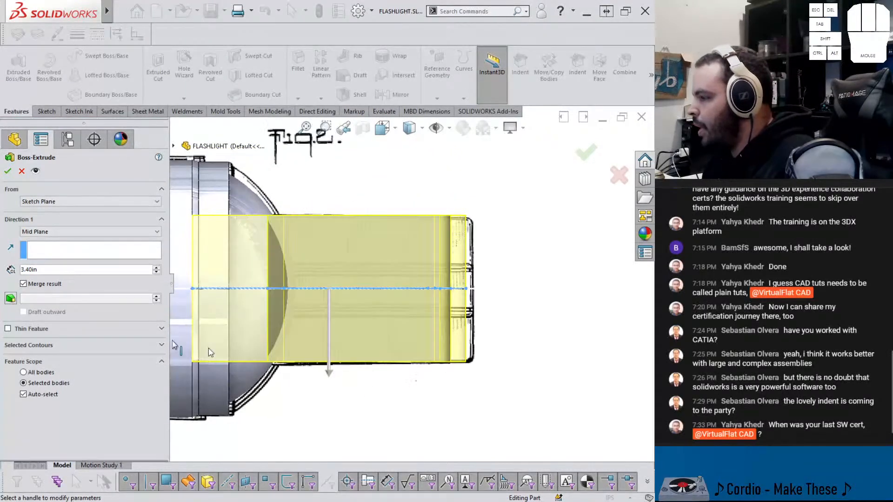
{"action": "left_click", "coordinate": [158, 273]}
{"action": "left_click_drag", "start_coordinate": [158, 273], "coordinate": [158, 273]}
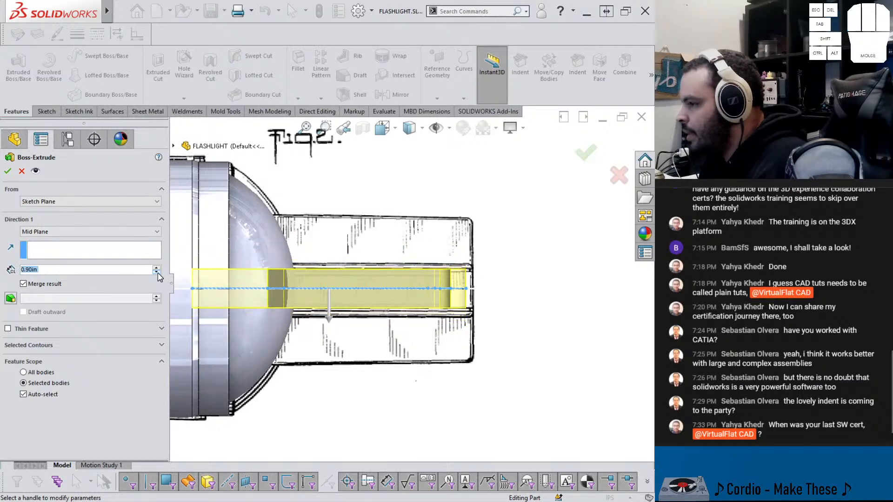
{"action": "left_click", "coordinate": [157, 269]}
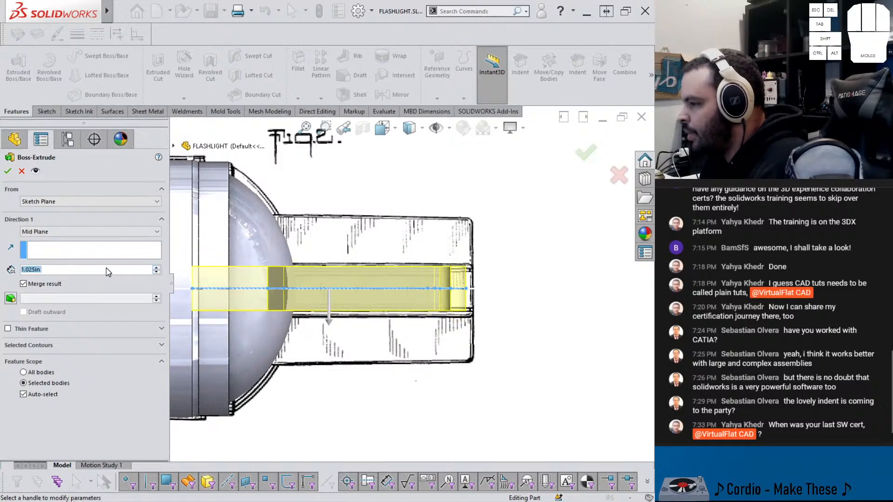
{"action": "type", "text": "1"}
{"action": "key", "text": "Return"}
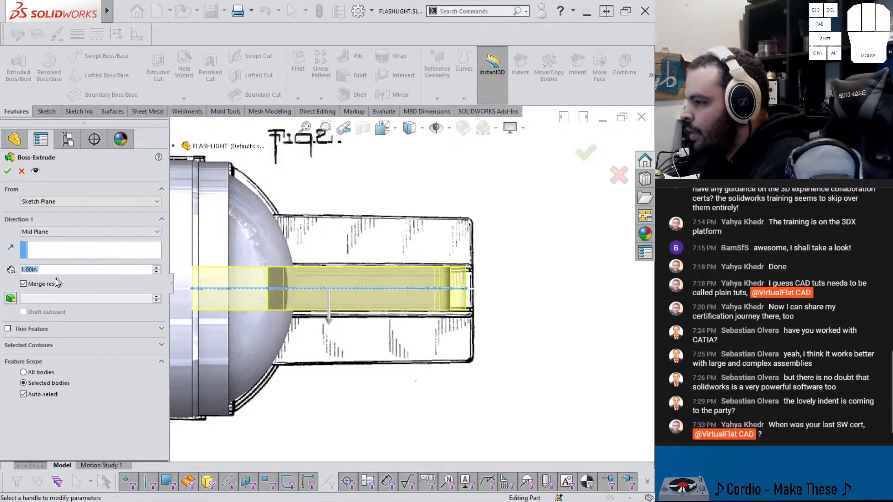
{"action": "left_click", "coordinate": [8, 171]}
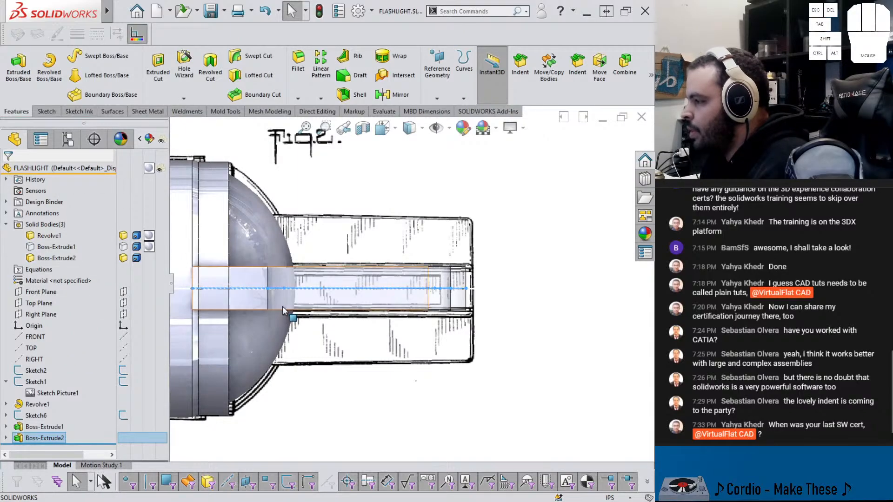
Toggle the solid bodies' transparency to inspect the handle where it meets the flashlight head against the reference picture
{"action": "middle_click_drag", "start_coordinate": [261, 284], "coordinate": [243, 194]}
{"action": "scroll", "coordinate": [239, 209], "scroll_direction": "down", "scroll_amount": 6}
{"action": "scroll", "coordinate": [255, 215], "scroll_direction": "up", "scroll_amount": 3}
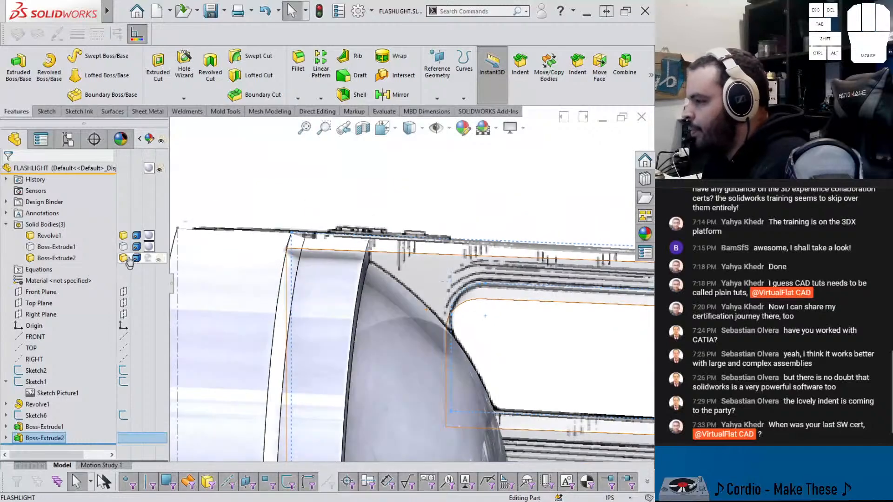
{"action": "left_click", "coordinate": [161, 247]}
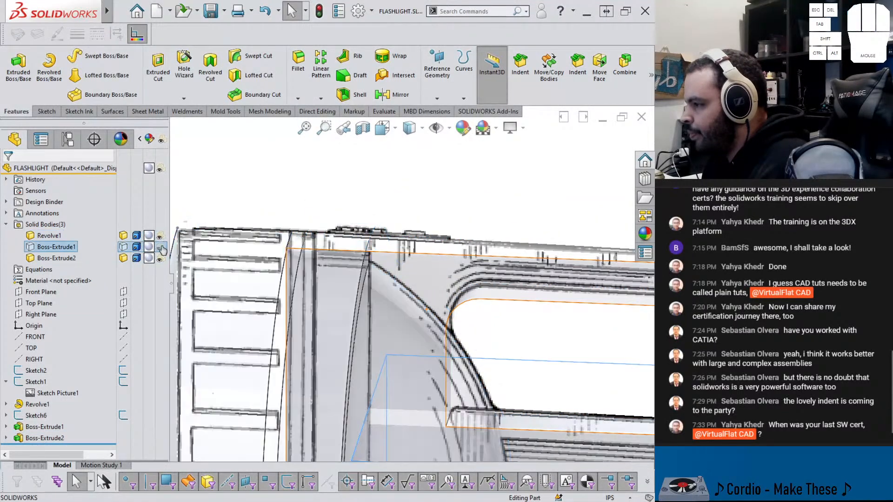
{"action": "left_click", "coordinate": [161, 259]}
{"action": "left_click", "coordinate": [161, 247]}
{"action": "left_click", "coordinate": [161, 237]}
{"action": "scroll", "coordinate": [267, 247], "scroll_direction": "up", "scroll_amount": 7}
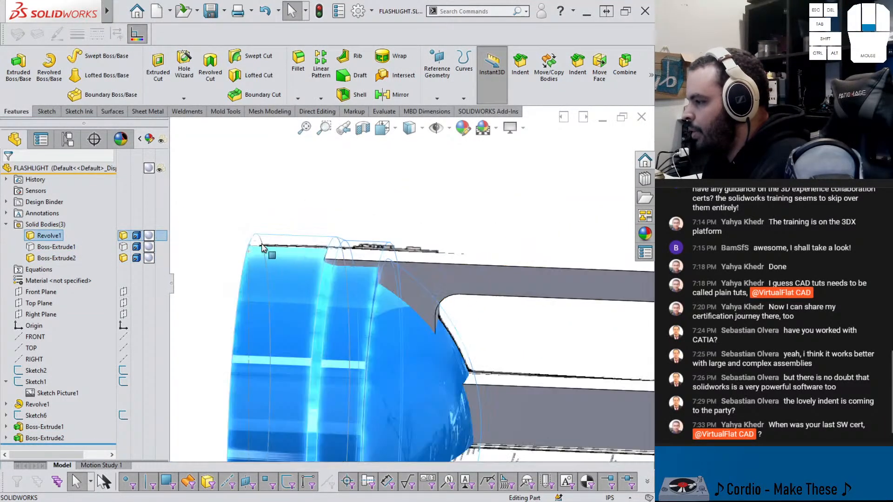
{"action": "left_click", "coordinate": [470, 316]}
{"action": "mouse_move", "coordinate": [469, 315]}
{"action": "middle_mouse_down"}
{"action": "mouse_move", "coordinate": [558, 303]}
{"action": "mouse_move", "coordinate": [508, 312]}
{"action": "mouse_move", "coordinate": [564, 323]}
{"action": "mouse_move", "coordinate": [580, 344]}
{"action": "mouse_move", "coordinate": [576, 326]}
{"action": "mouse_move", "coordinate": [552, 313]}
{"action": "mouse_move", "coordinate": [533, 318]}
{"action": "mouse_move", "coordinate": [538, 328]}
{"action": "middle_mouse_up"}
Show the Boss-Extrude1 body again and inspect it together with the handle
{"action": "left_click", "coordinate": [122, 248]}
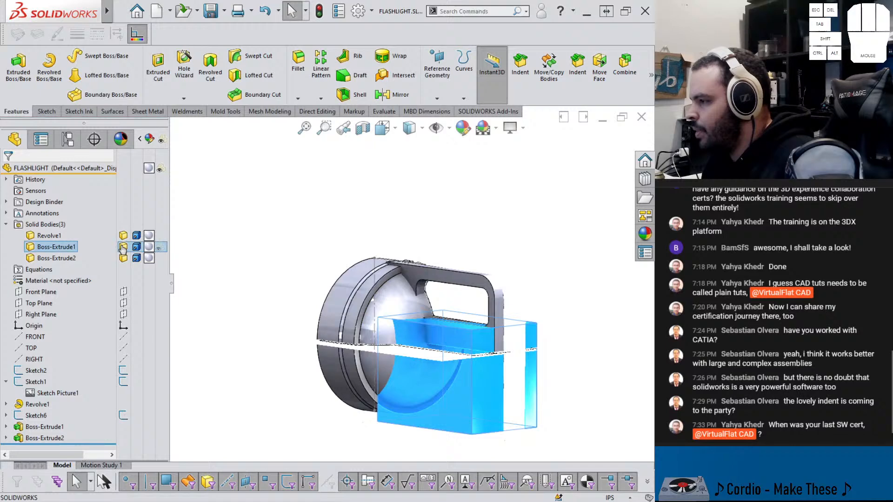
{"action": "left_click", "coordinate": [576, 393]}
{"action": "middle_click_drag", "start_coordinate": [532, 379], "coordinate": [565, 409]}
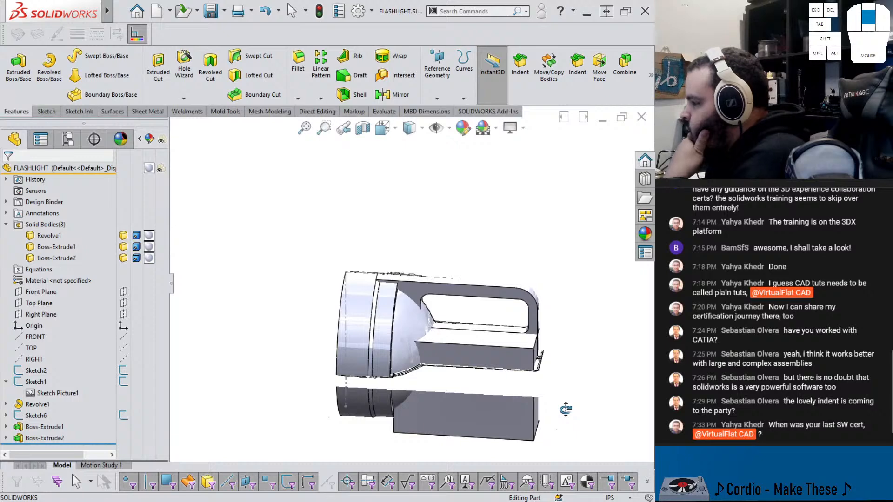
{"action": "middle_click_drag", "start_coordinate": [565, 409], "coordinate": [565, 410]}
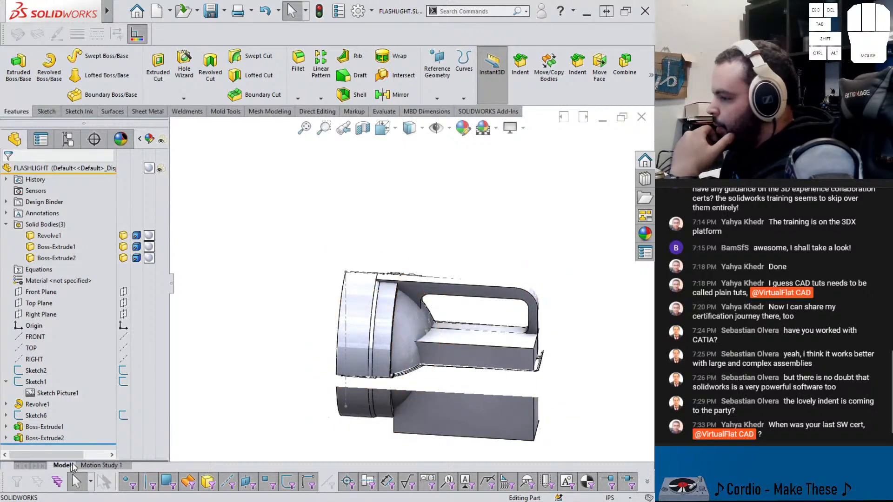
Edit the handle sketch and use Power trim to replace the grip opening's upper left fillet with a sharp corner
{"action": "left_click", "coordinate": [5, 438]}
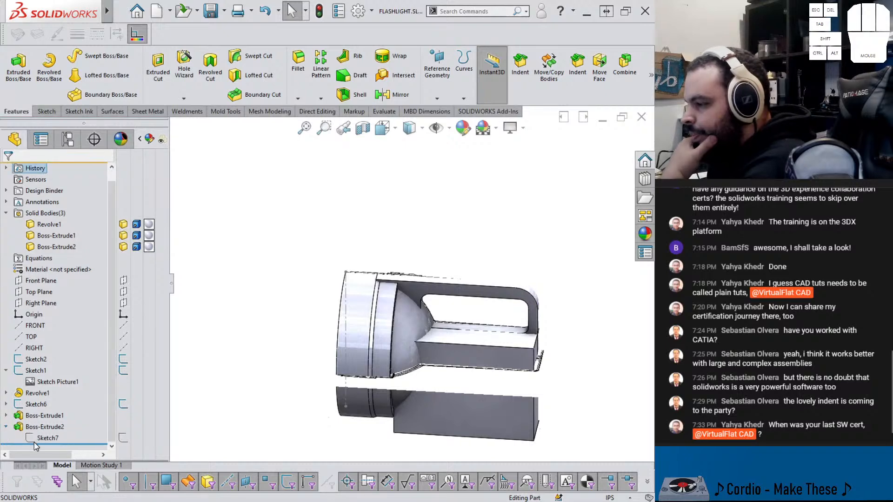
{"action": "left_click", "coordinate": [37, 440]}
{"action": "left_click", "coordinate": [43, 423]}
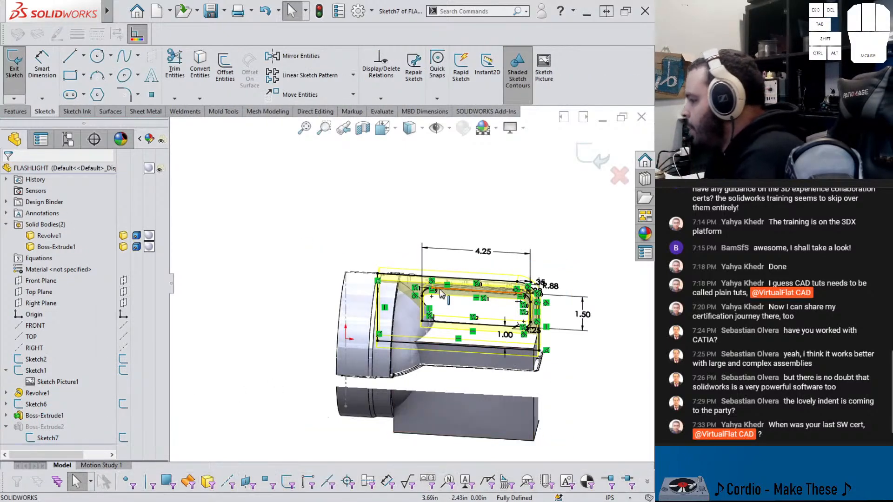
{"action": "scroll", "coordinate": [451, 301], "scroll_direction": "up", "scroll_amount": 7}
{"action": "mouse_move", "coordinate": [451, 300]}
{"action": "middle_mouse_down"}
{"action": "mouse_move", "coordinate": [452, 277]}
{"action": "mouse_move", "coordinate": [443, 272]}
{"action": "middle_mouse_up"}
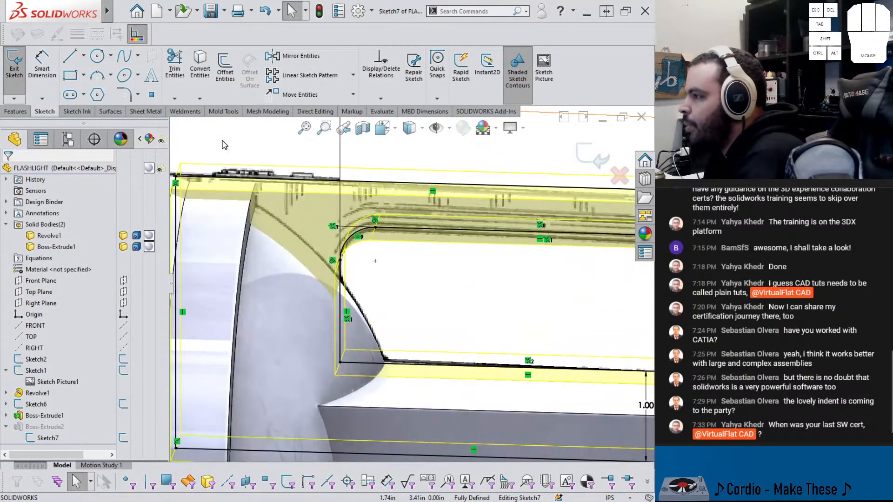
{"action": "left_click", "coordinate": [175, 64]}
{"action": "scroll", "coordinate": [388, 267], "scroll_direction": "down", "scroll_amount": 2}
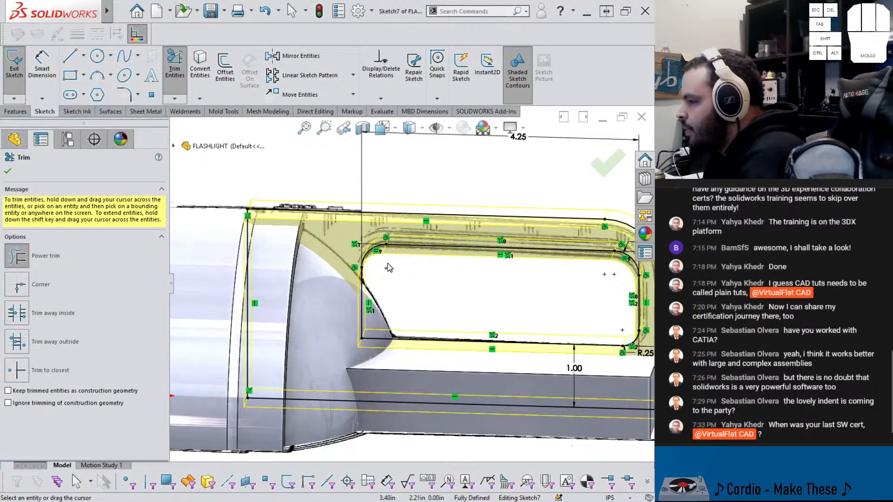
{"action": "mouse_move", "coordinate": [367, 256]}
{"action": "left_mouse_down"}
{"action": "mouse_move", "coordinate": [387, 245]}
{"action": "mouse_move", "coordinate": [332, 243]}
{"action": "left_mouse_up"}
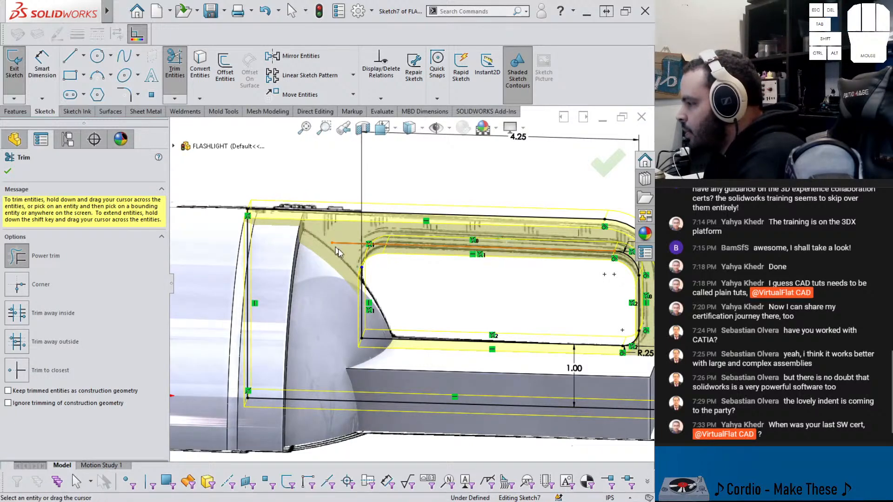
{"action": "left_click_drag", "start_coordinate": [360, 273], "coordinate": [363, 233]}
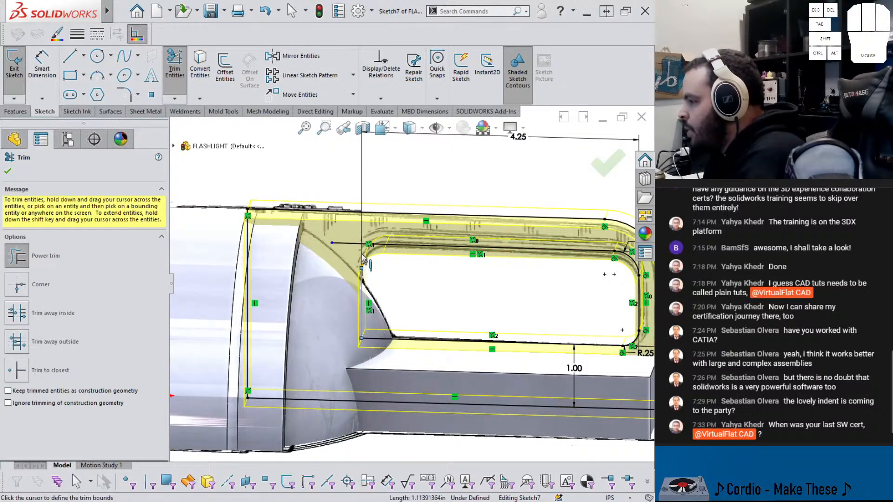
{"action": "left_click", "coordinate": [365, 234]}
{"action": "scroll", "coordinate": [366, 235], "scroll_direction": "up", "scroll_amount": 3}
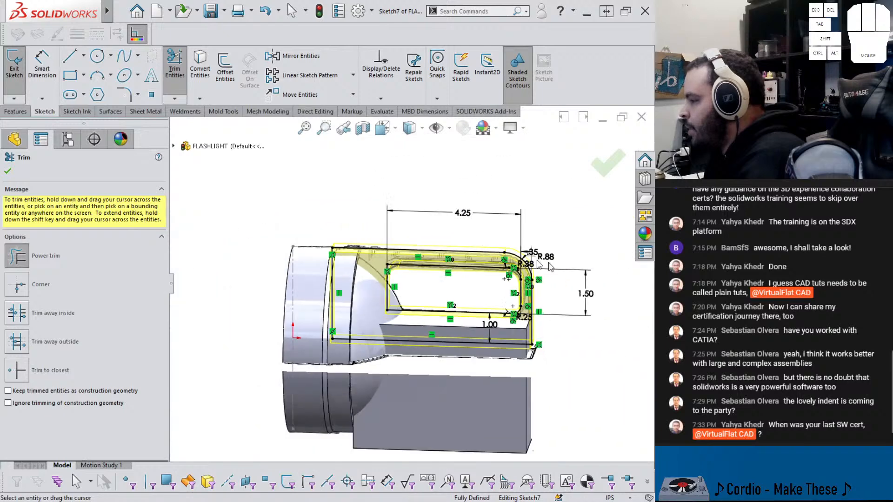
Remove the grip opening's upper right fillet with Power trim and extend its two edges to a sharp corner
{"action": "scroll", "coordinate": [462, 291], "scroll_direction": "down", "scroll_amount": 6}
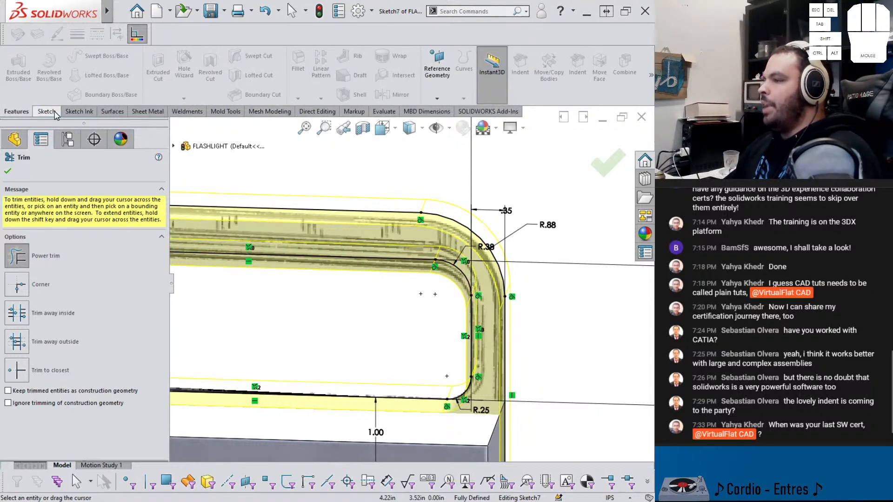
{"action": "scroll", "coordinate": [422, 292], "scroll_direction": "up", "scroll_amount": 2}
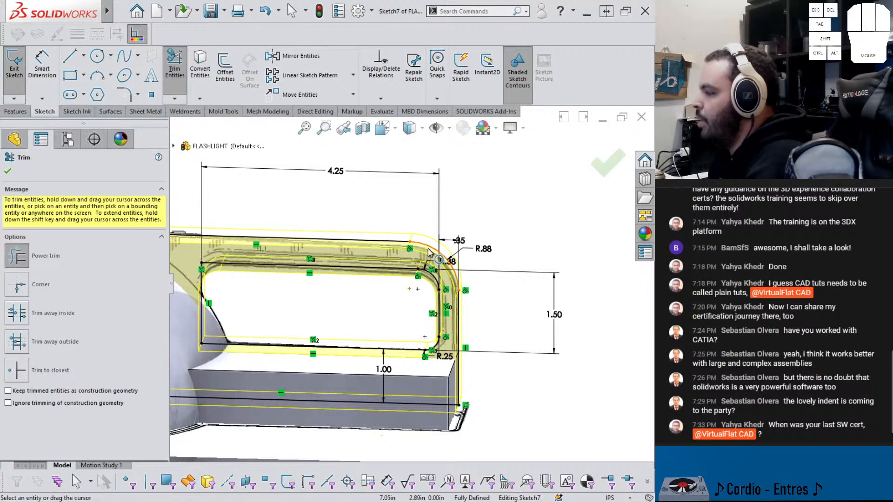
{"action": "scroll", "coordinate": [450, 305], "scroll_direction": "down", "scroll_amount": 3}
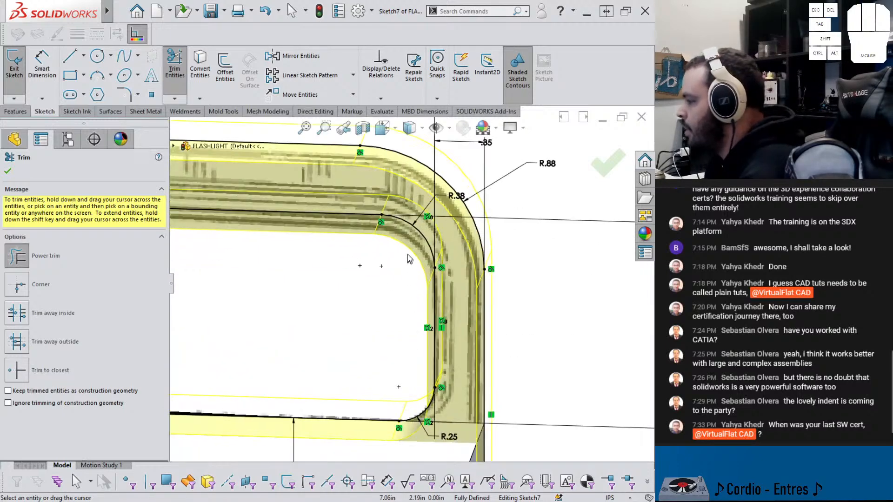
{"action": "left_click", "coordinate": [434, 274]}
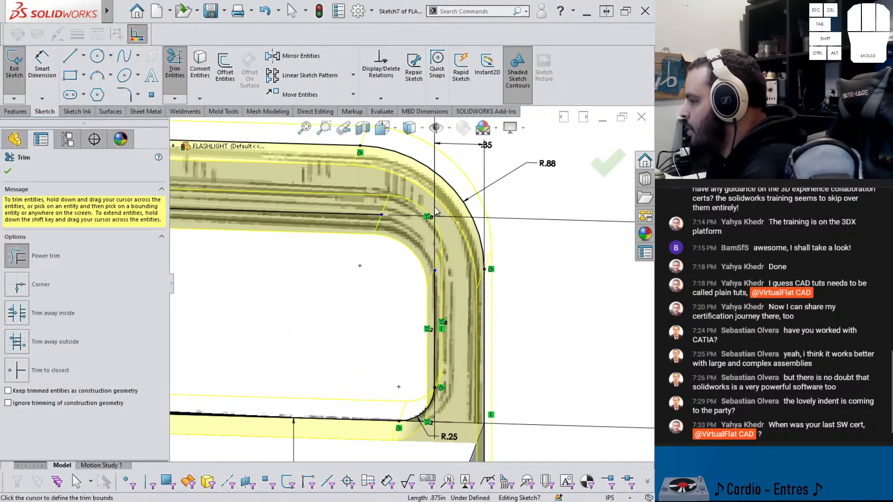
{"action": "left_click", "coordinate": [436, 278]}
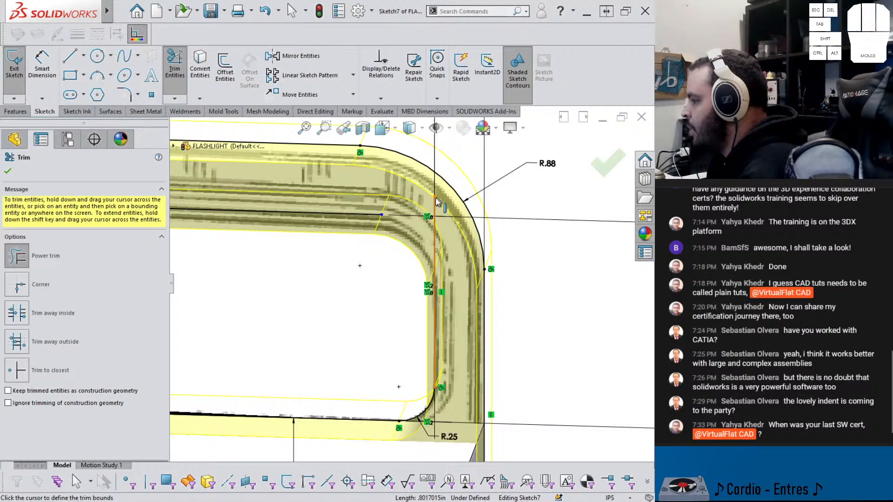
{"action": "mouse_move", "coordinate": [383, 216]}
{"action": "left_mouse_down"}
{"action": "mouse_move", "coordinate": [445, 217]}
{"action": "mouse_move", "coordinate": [438, 216]}
{"action": "left_mouse_up"}
Remove the opening's lower right fillet and extend the adjoining edges to meet at a sharp corner
{"action": "left_click_drag", "start_coordinate": [421, 412], "coordinate": [401, 427]}
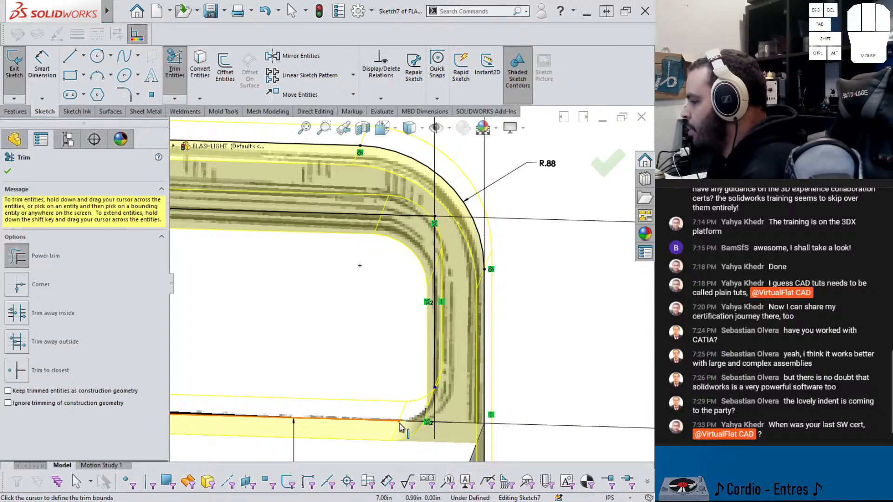
{"action": "left_click_drag", "start_coordinate": [456, 422], "coordinate": [460, 423]}
{"action": "mouse_move", "coordinate": [435, 387]}
{"action": "left_mouse_down"}
{"action": "mouse_move", "coordinate": [435, 432]}
{"action": "mouse_move", "coordinate": [429, 426]}
{"action": "mouse_move", "coordinate": [448, 425]}
{"action": "left_mouse_up"}
{"action": "scroll", "coordinate": [411, 284], "scroll_direction": "up", "scroll_amount": 5}
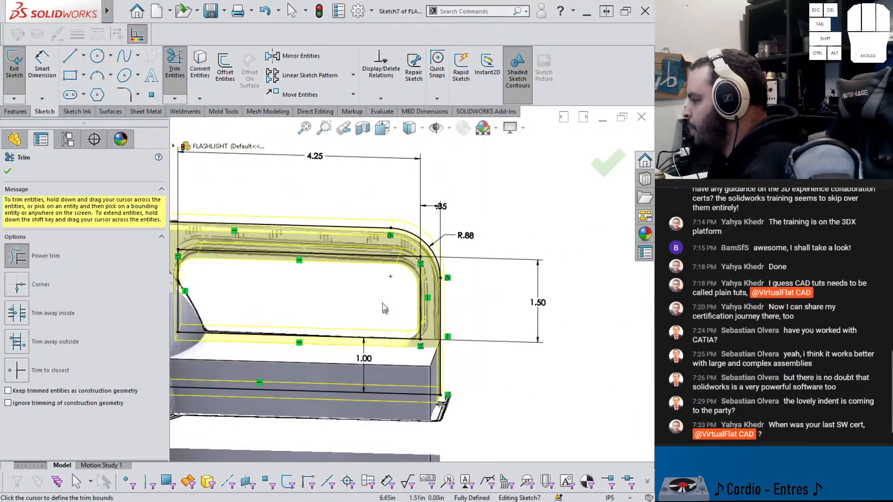
Replace the handle's outer upper right fillet with a sharp corner by extending both outer edges, and finish the sketch
{"action": "mouse_move", "coordinate": [403, 239]}
{"action": "left_mouse_down"}
{"action": "mouse_move", "coordinate": [406, 216]}
{"action": "mouse_move", "coordinate": [405, 237]}
{"action": "mouse_move", "coordinate": [467, 233]}
{"action": "left_mouse_up"}
{"action": "left_click_drag", "start_coordinate": [441, 285], "coordinate": [443, 222]}
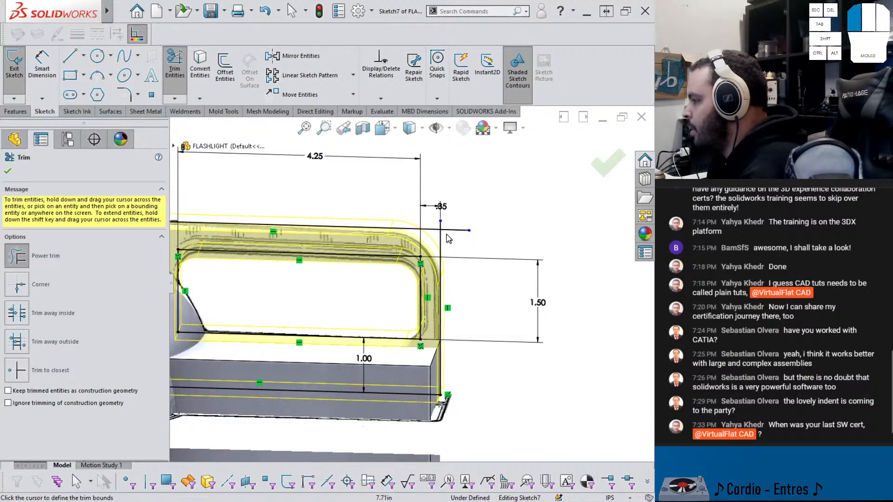
{"action": "scroll", "coordinate": [316, 296], "scroll_direction": "down", "scroll_amount": 3}
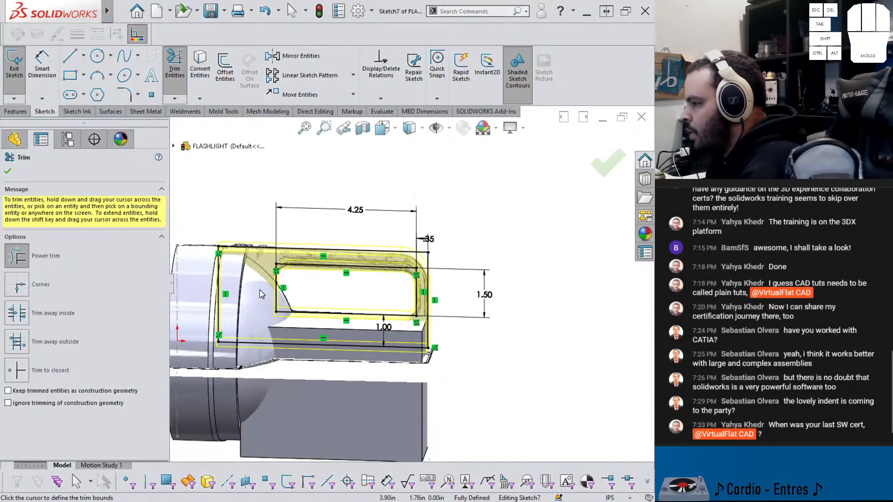
{"action": "left_click", "coordinate": [606, 173]}
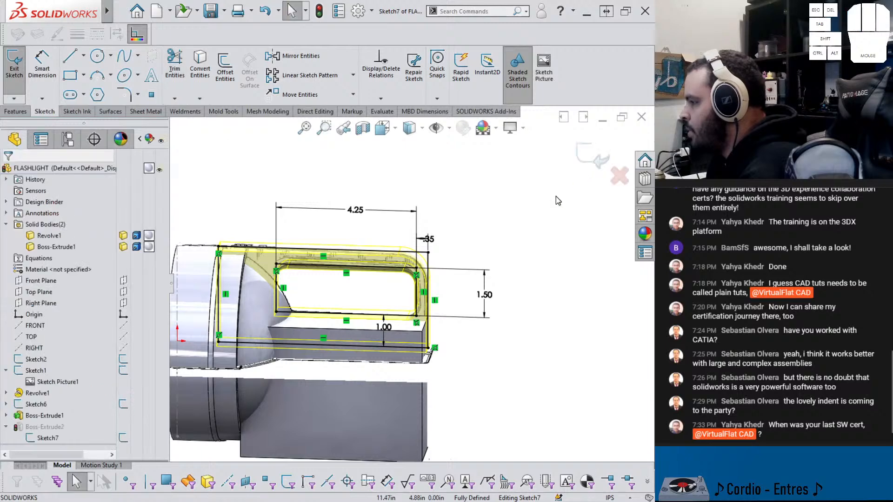
{"action": "left_click", "coordinate": [597, 163]}
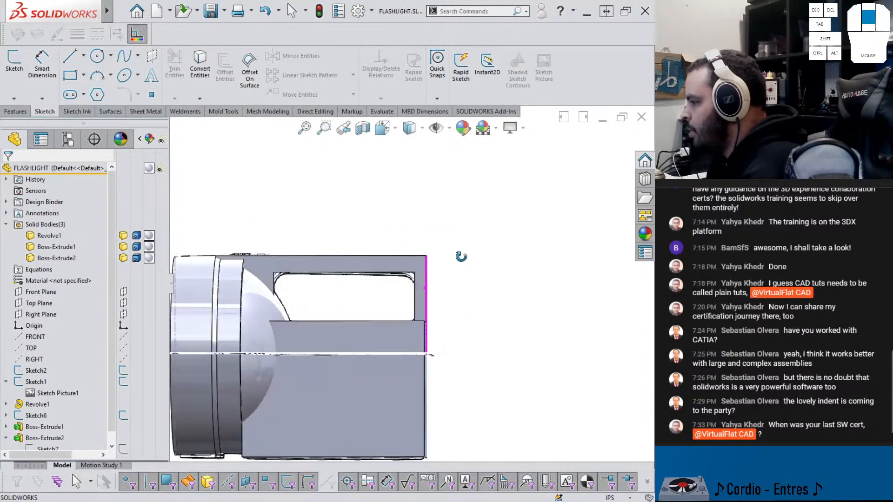
Edit the handle extrusion to merge its result, with only the base body selected in the feature scope
{"action": "middle_click_drag", "start_coordinate": [456, 273], "coordinate": [448, 295]}
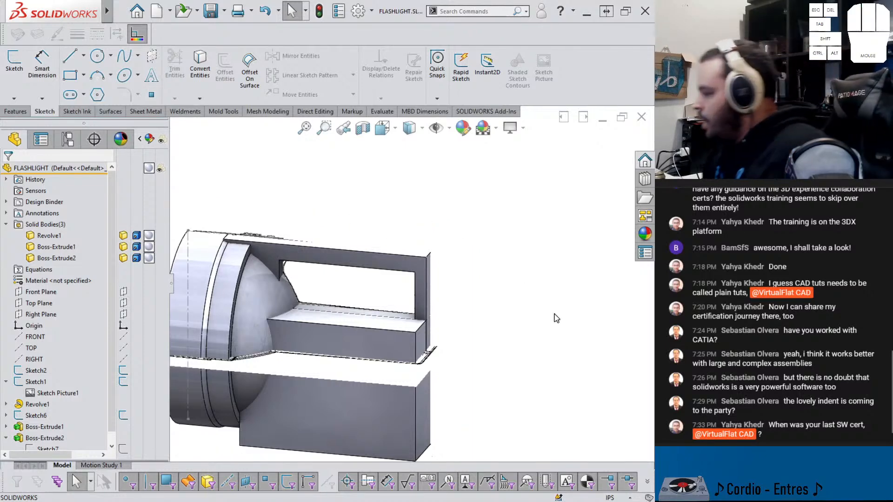
{"action": "scroll", "coordinate": [55, 444], "scroll_direction": "down", "scroll_amount": 1}
{"action": "left_click", "coordinate": [47, 428]}
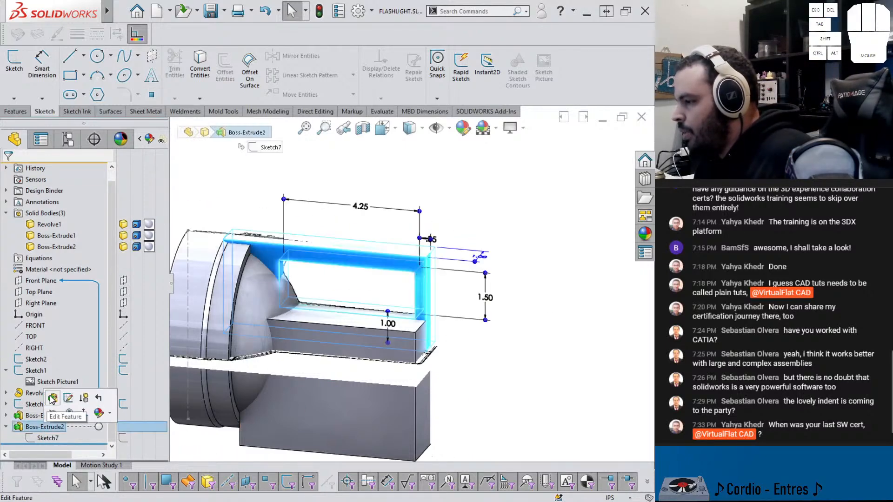
{"action": "left_click", "coordinate": [68, 399]}
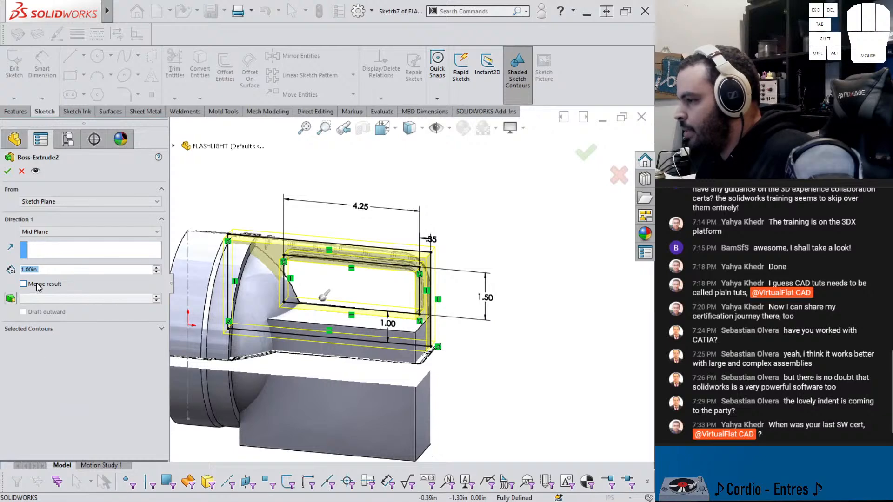
{"action": "left_click", "coordinate": [39, 287]}
{"action": "left_click", "coordinate": [329, 427]}
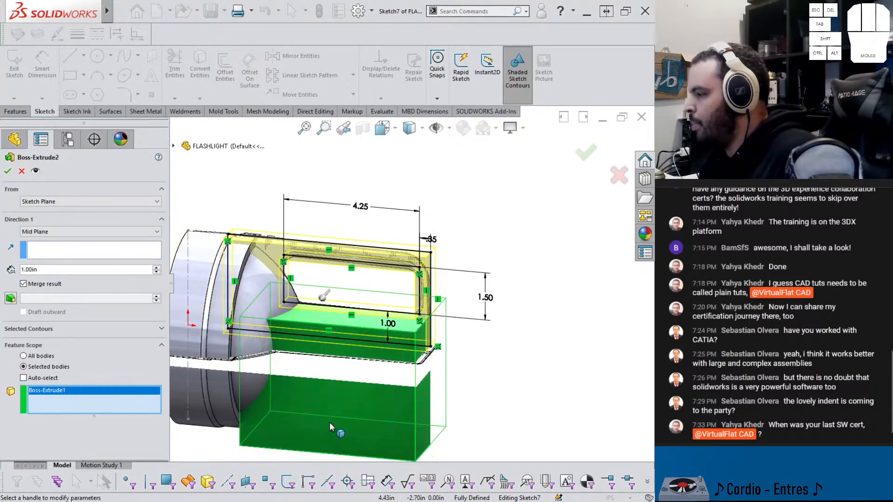
{"action": "right_click", "coordinate": [338, 420]}
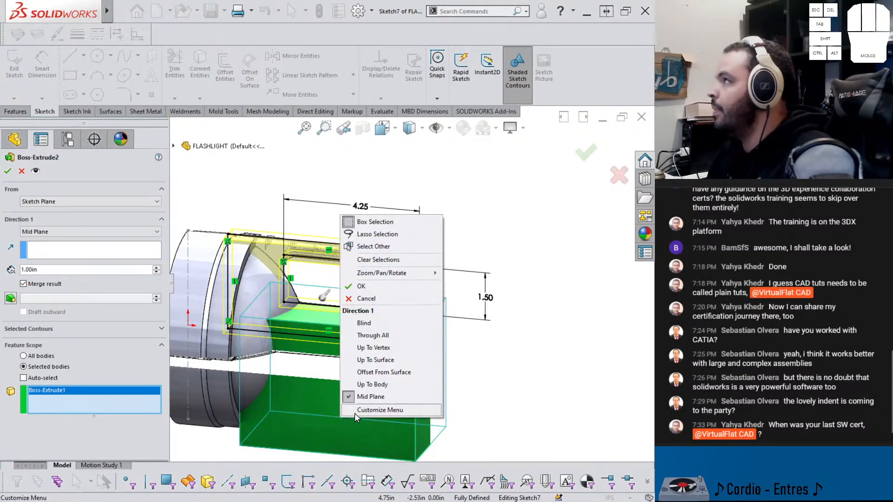
{"action": "left_click", "coordinate": [360, 298]}
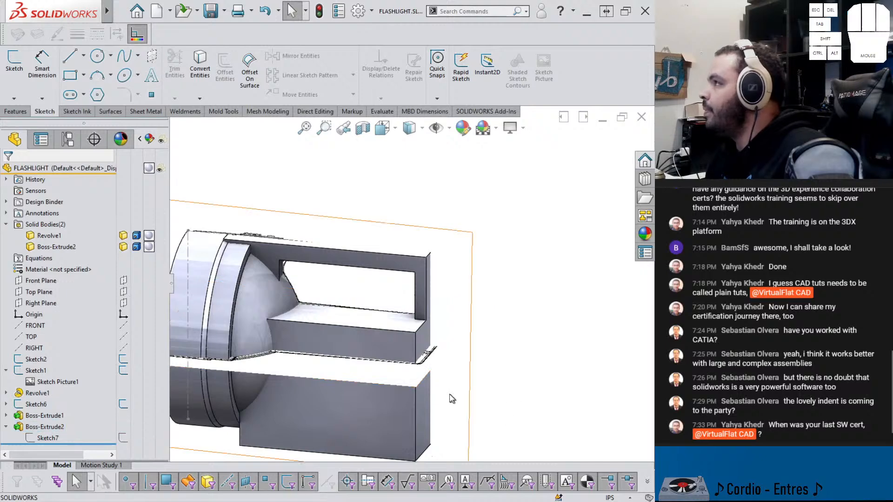
Hide Sketch1 with its reference picture and Sketch6, and hide the revolved lamp head body
{"action": "left_click", "coordinate": [124, 372]}
{"action": "left_click", "coordinate": [124, 405]}
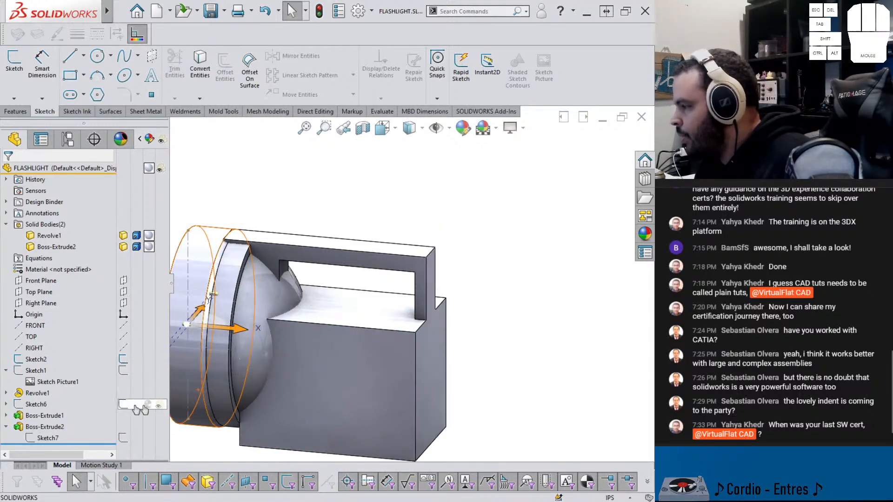
{"action": "middle_click_drag", "start_coordinate": [508, 393], "coordinate": [411, 342]}
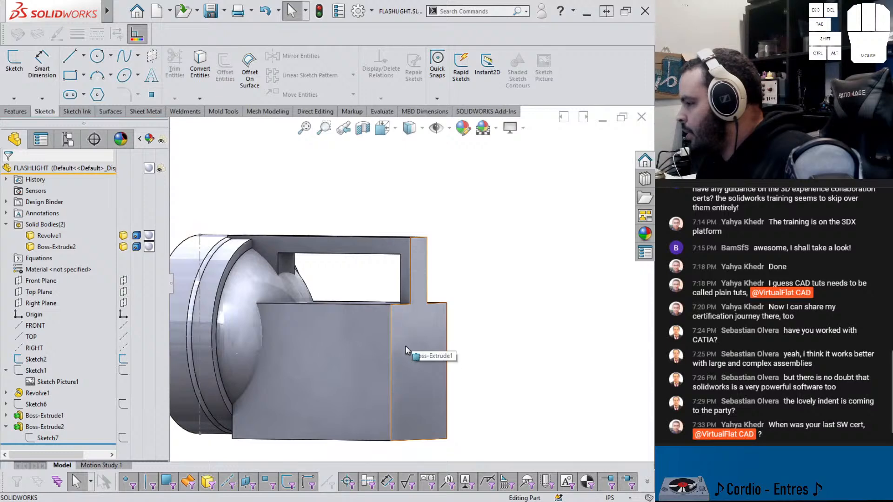
{"action": "middle_click_drag", "start_coordinate": [421, 379], "coordinate": [443, 387]}
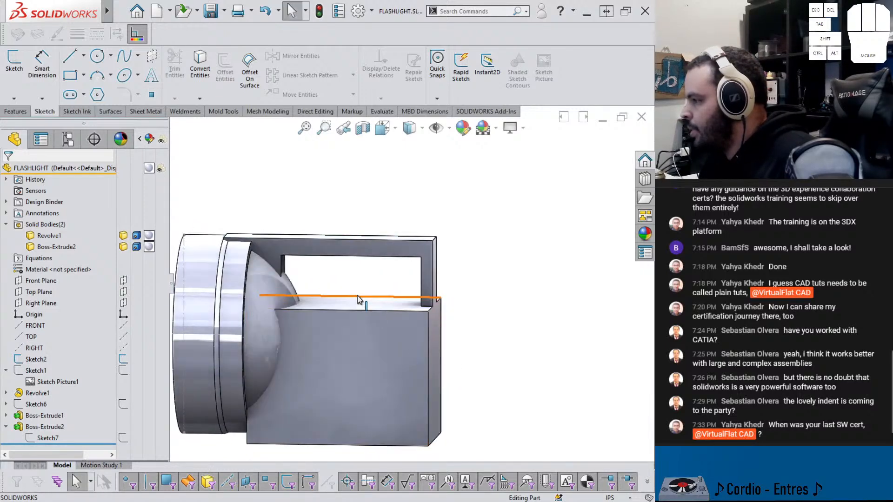
{"action": "middle_click_drag", "start_coordinate": [339, 285], "coordinate": [286, 342]}
{"action": "key", "text": "Tab"}
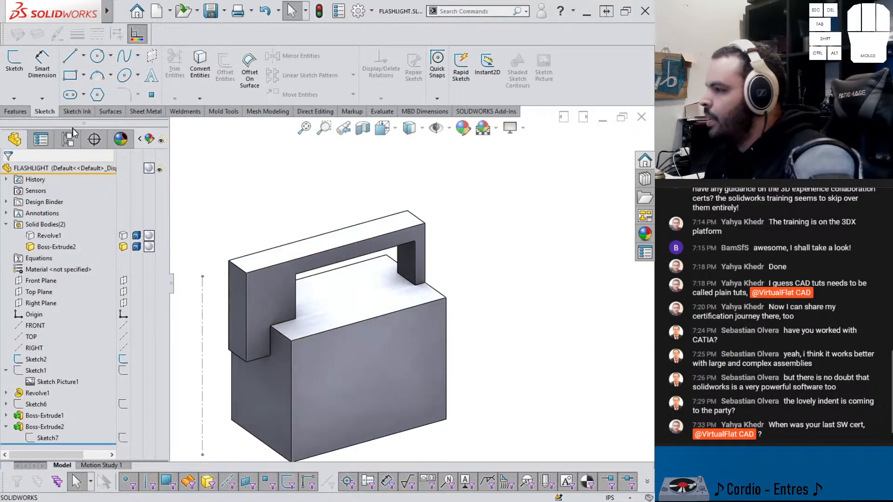
Start a neutral-plane draft using the handle's front end face as neutral plane, with a 10 degree draft angle
{"action": "left_click", "coordinate": [19, 114]}
{"action": "left_click", "coordinate": [360, 74]}
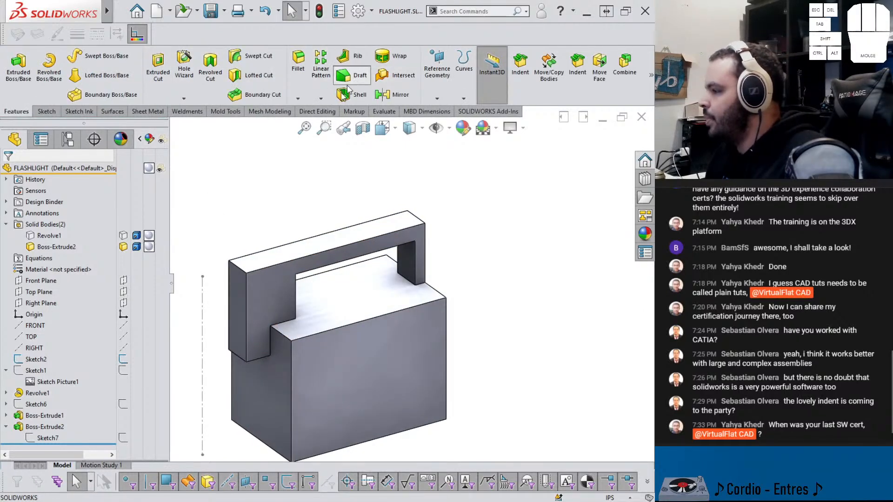
{"action": "left_click", "coordinate": [240, 291]}
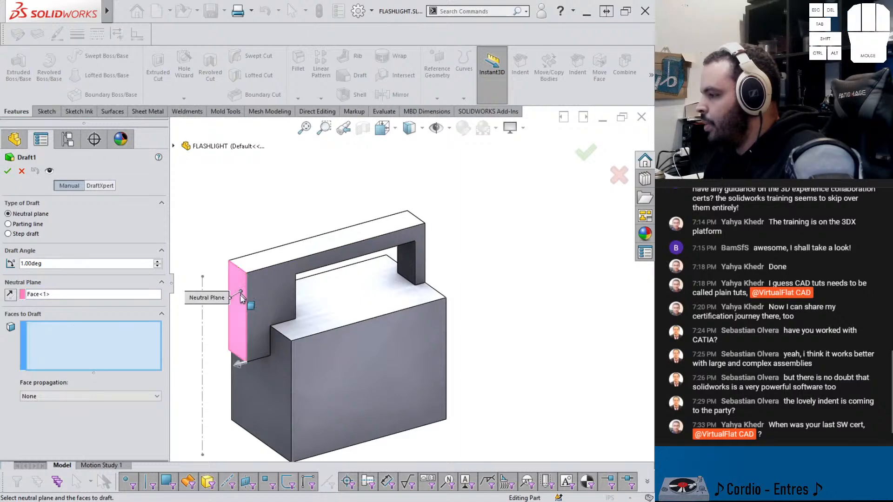
{"action": "left_click", "coordinate": [79, 343]}
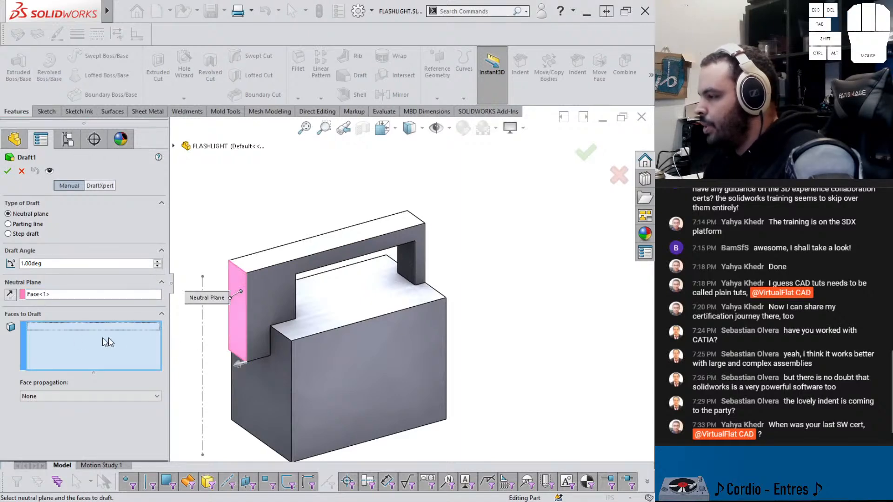
{"action": "double_click", "coordinate": [51, 263]}
{"action": "type", "text": "10"}
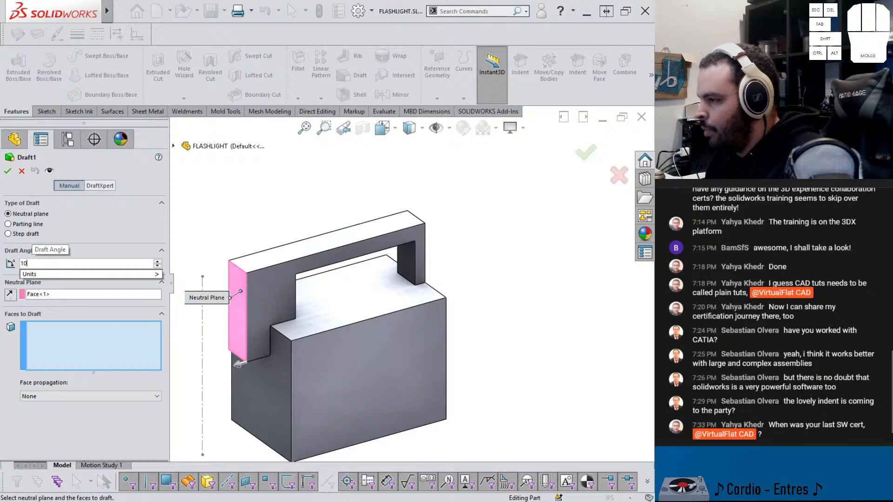
{"action": "left_click", "coordinate": [90, 351]}
Choose the handle's upper face and the base's underside as faces to draft, reverse the draft direction, and preview both directions
{"action": "middle_click_drag", "start_coordinate": [316, 350], "coordinate": [289, 308]}
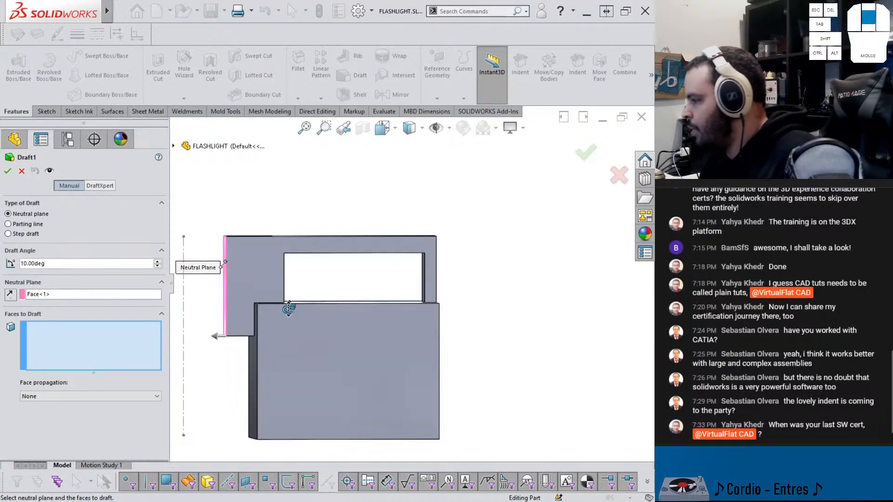
{"action": "key", "text": "f"}
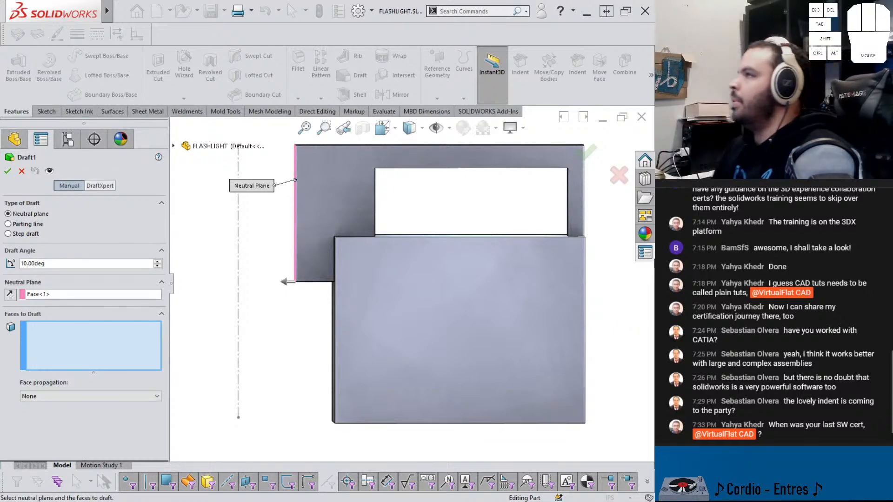
{"action": "middle_click_drag", "start_coordinate": [528, 379], "coordinate": [411, 307]}
{"action": "scroll", "coordinate": [399, 220], "scroll_direction": "up", "scroll_amount": 1}
{"action": "left_click", "coordinate": [371, 177]}
{"action": "left_click", "coordinate": [372, 348]}
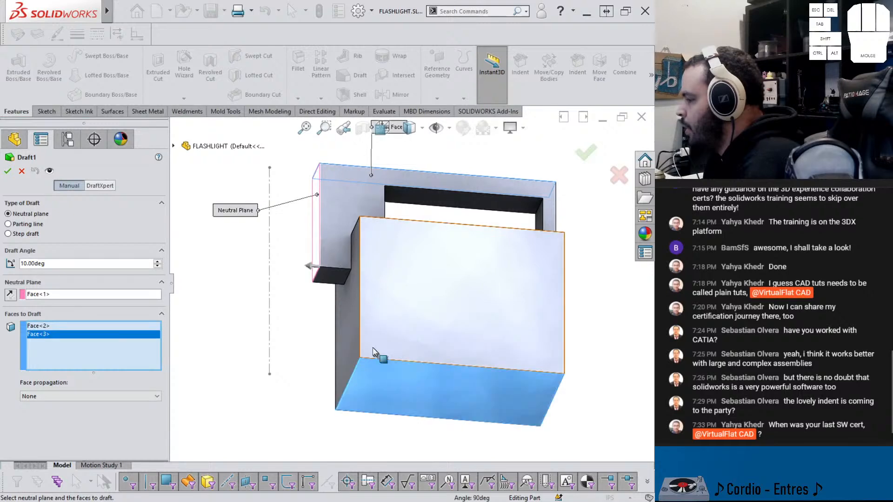
{"action": "middle_click_drag", "start_coordinate": [372, 347], "coordinate": [367, 390]}
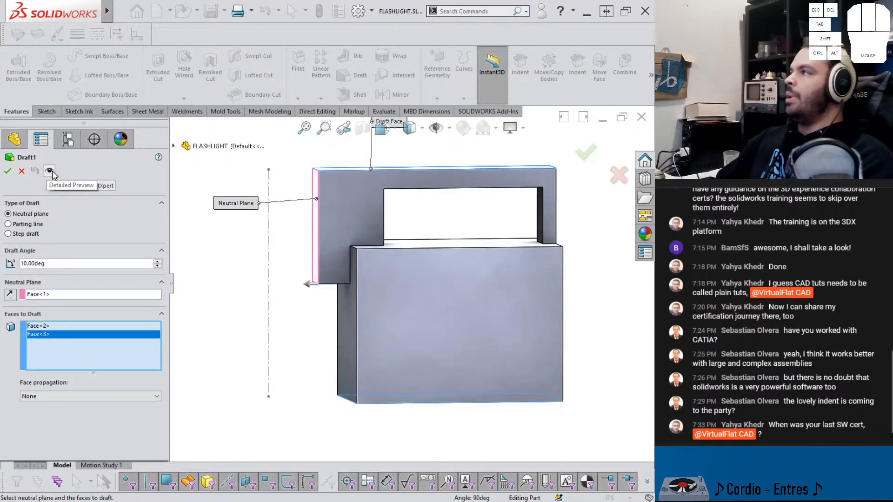
{"action": "left_click", "coordinate": [50, 171]}
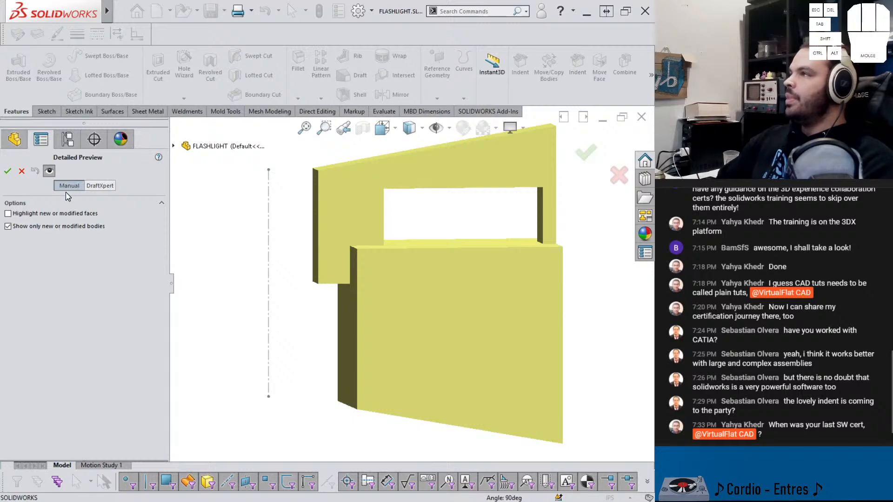
{"action": "left_click", "coordinate": [50, 172]}
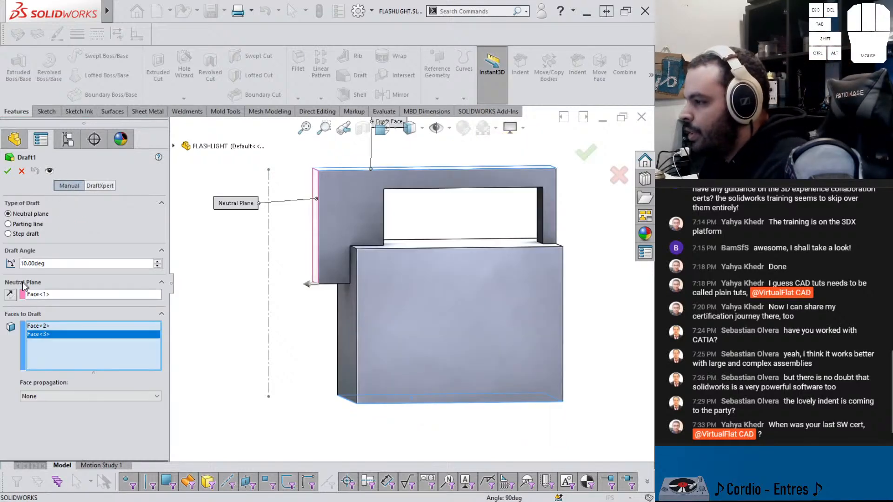
{"action": "left_click", "coordinate": [50, 171]}
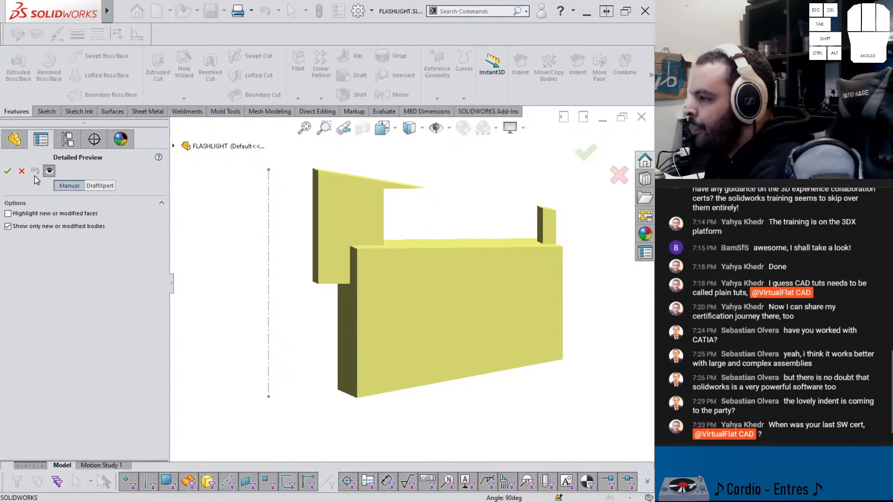
{"action": "left_click", "coordinate": [50, 171]}
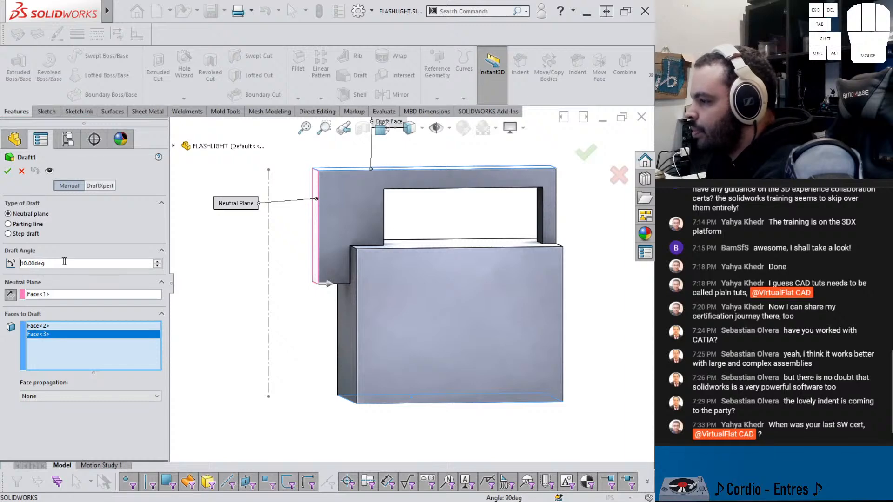
Set the draft angle to 3 degrees and add the other lengthwise faces of the base and handle to the faces to draft
{"action": "type", "text": "3"}
{"action": "key", "text": "Return"}
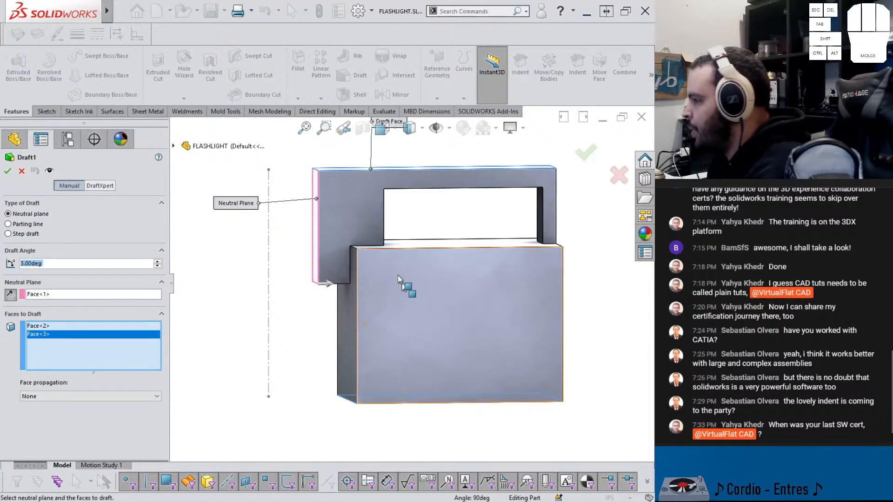
{"action": "middle_click_drag", "start_coordinate": [408, 287], "coordinate": [514, 323]}
{"action": "left_click", "coordinate": [452, 314]}
{"action": "left_click", "coordinate": [395, 333]}
{"action": "left_click", "coordinate": [372, 200]}
{"action": "middle_click_drag", "start_coordinate": [371, 200], "coordinate": [361, 235]}
{"action": "left_click", "coordinate": [458, 245]}
{"action": "middle_click_drag", "start_coordinate": [457, 244], "coordinate": [287, 222]}
{"action": "left_click", "coordinate": [413, 194]}
{"action": "left_click", "coordinate": [358, 231]}
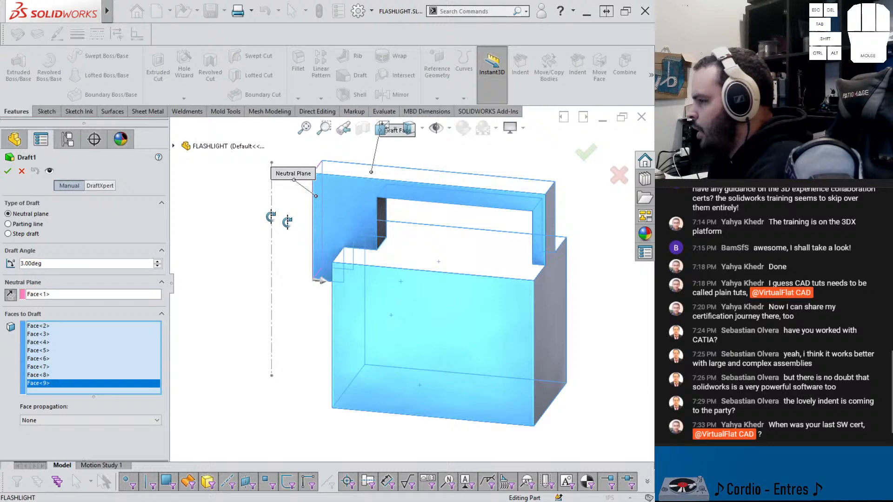
Preview the draft, set its angle to 1 degree and apply it, and show the revolved lamp head body again
{"action": "left_click", "coordinate": [49, 171]}
{"action": "mouse_move", "coordinate": [476, 261]}
{"action": "middle_mouse_down"}
{"action": "mouse_move", "coordinate": [472, 243]}
{"action": "mouse_move", "coordinate": [493, 251]}
{"action": "mouse_move", "coordinate": [483, 246]}
{"action": "middle_mouse_up"}
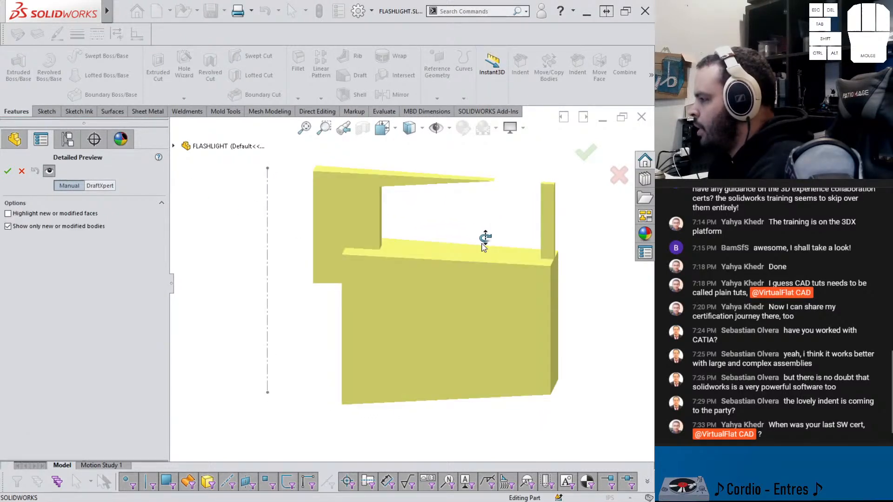
{"action": "left_click", "coordinate": [49, 174]}
{"action": "type", "text": "1"}
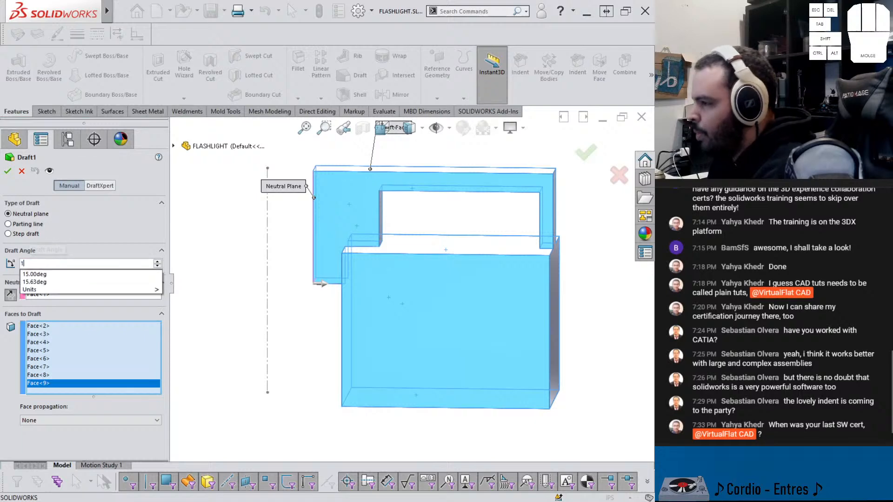
{"action": "key", "text": "Return"}
{"action": "left_click", "coordinate": [47, 174]}
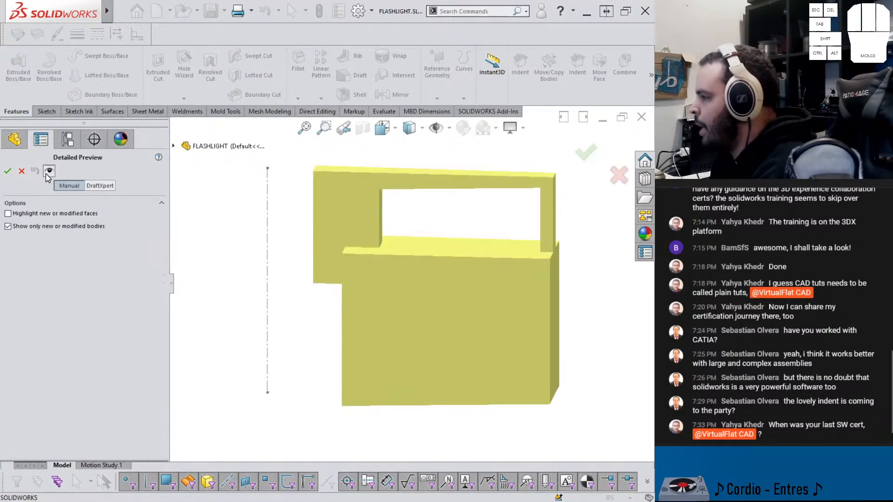
{"action": "mouse_move", "coordinate": [434, 264]}
{"action": "middle_mouse_down"}
{"action": "mouse_move", "coordinate": [446, 231]}
{"action": "mouse_move", "coordinate": [445, 269]}
{"action": "mouse_move", "coordinate": [446, 255]}
{"action": "mouse_move", "coordinate": [430, 253]}
{"action": "mouse_move", "coordinate": [448, 256]}
{"action": "mouse_move", "coordinate": [435, 253]}
{"action": "mouse_move", "coordinate": [455, 245]}
{"action": "mouse_move", "coordinate": [441, 253]}
{"action": "middle_mouse_up"}
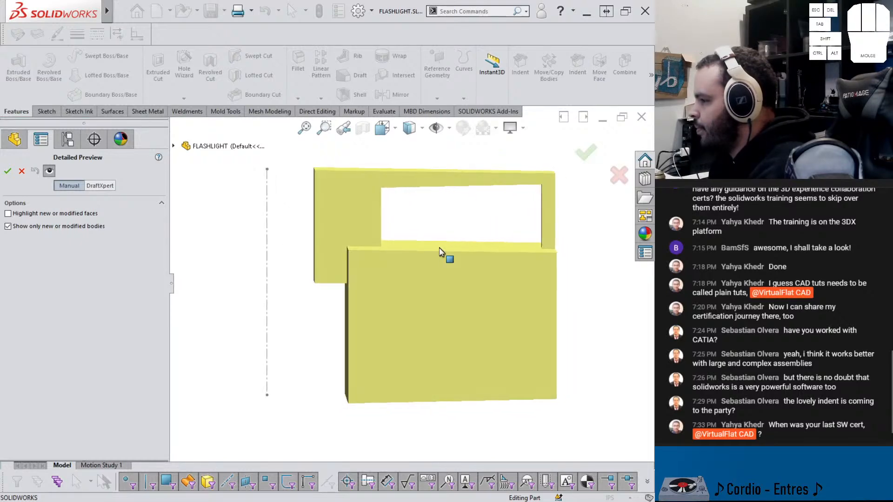
{"action": "left_click", "coordinate": [10, 172]}
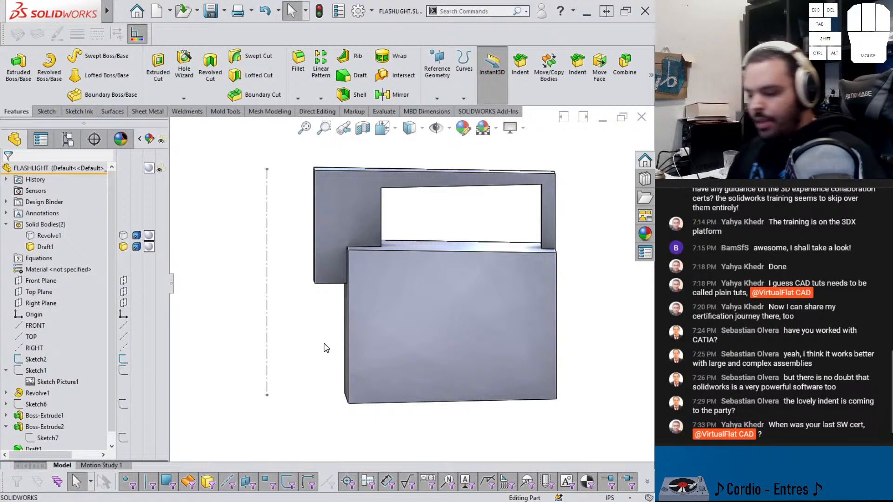
{"action": "key", "text": "shift+Tab"}
{"action": "middle_click_drag", "start_coordinate": [328, 322], "coordinate": [373, 297]}
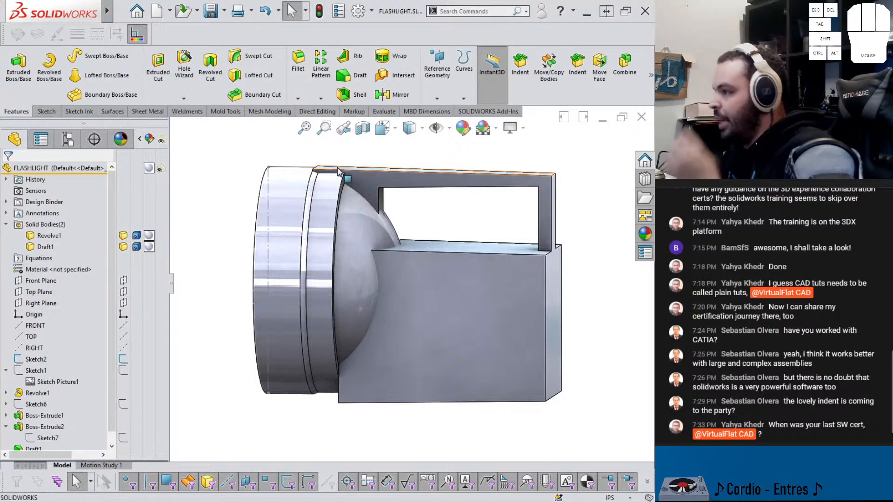
Start a symmetric fillet with a 0.375 in radius and select the grip opening's two upper corner edges
{"action": "left_click", "coordinate": [298, 66]}
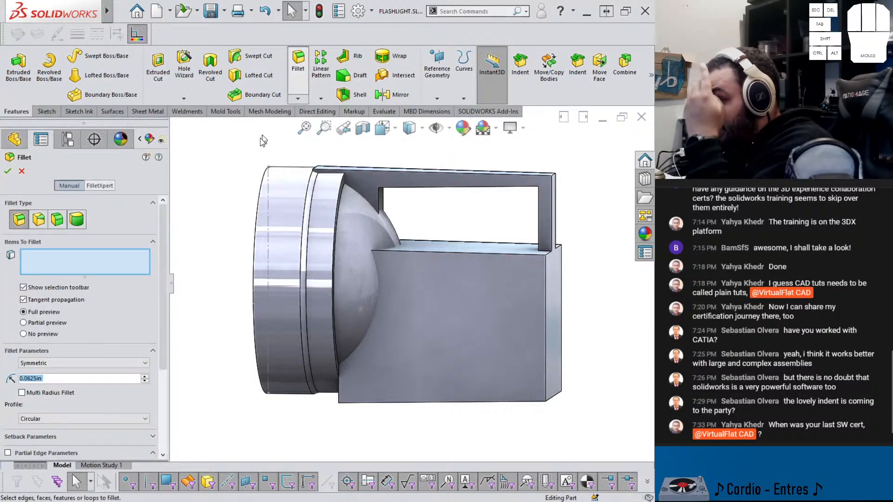
{"action": "type", "text": "0.375"}
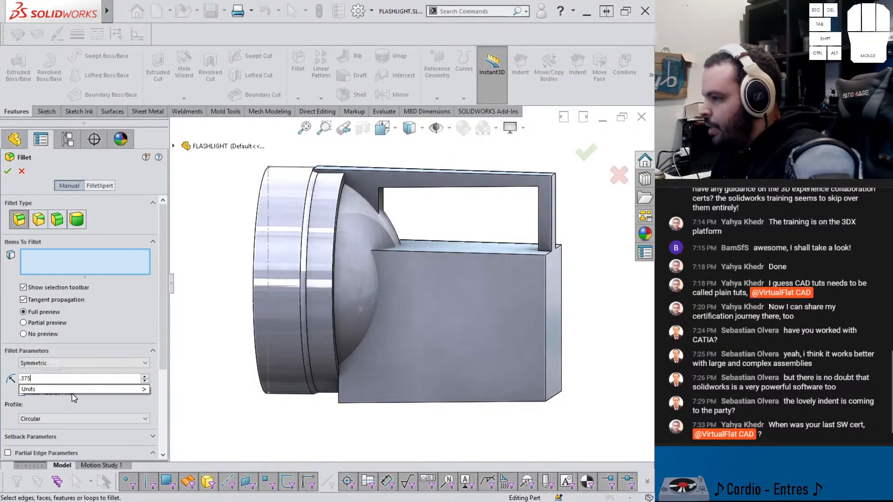
{"action": "key", "text": "Return"}
{"action": "scroll", "coordinate": [383, 212], "scroll_direction": "down", "scroll_amount": 3}
{"action": "middle_click_drag", "start_coordinate": [383, 212], "coordinate": [371, 173]}
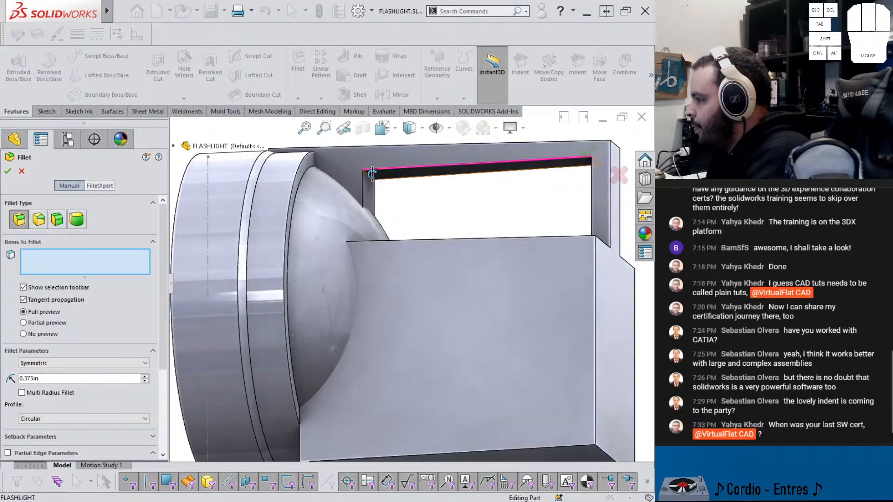
{"action": "left_click", "coordinate": [370, 175]}
{"action": "middle_click_drag", "start_coordinate": [443, 191], "coordinate": [418, 295]}
{"action": "left_click", "coordinate": [435, 251]}
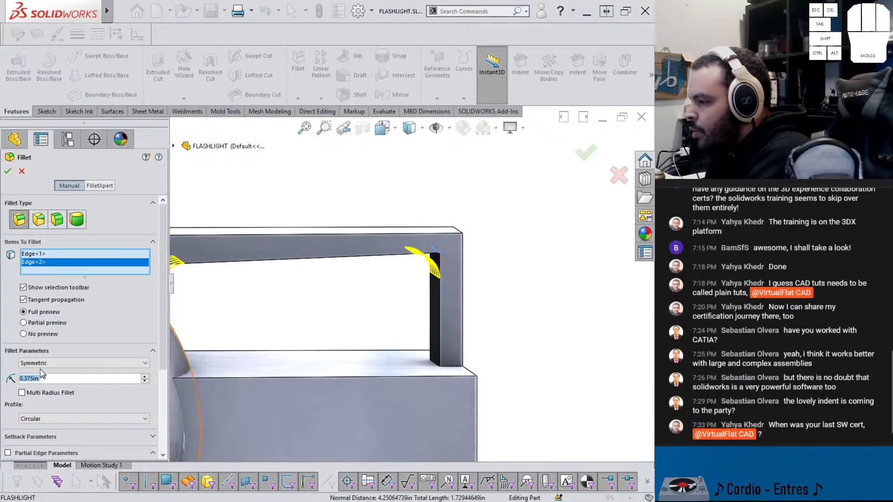
Allow multiple radii in the fillet and add the grip opening's lower rear corner edge with a 0.25 in radius
{"action": "left_click", "coordinate": [36, 394]}
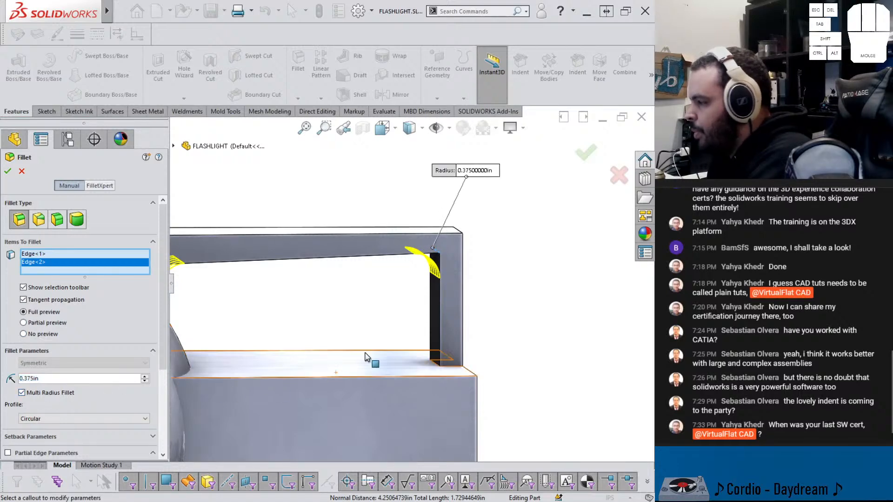
{"action": "middle_click_drag", "start_coordinate": [369, 359], "coordinate": [450, 378]}
{"action": "left_click", "coordinate": [446, 379]}
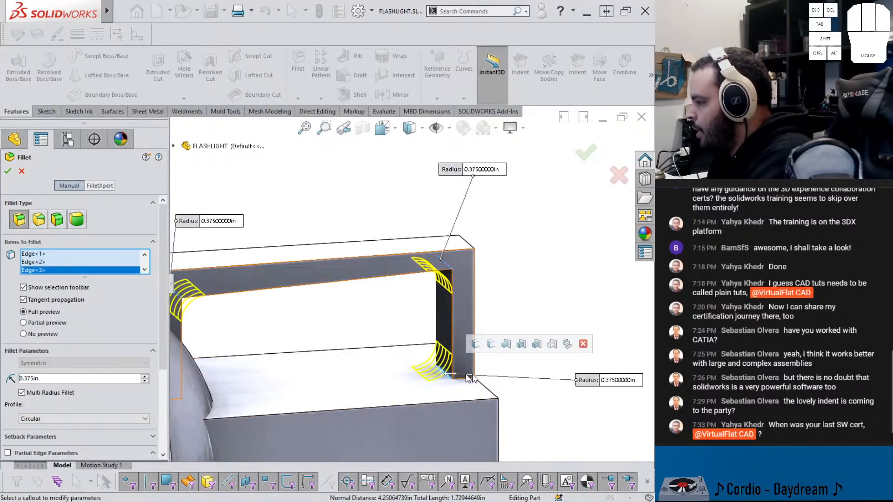
{"action": "left_click", "coordinate": [623, 380]}
{"action": "type", "text": "0.25"}
{"action": "key", "text": "Return"}
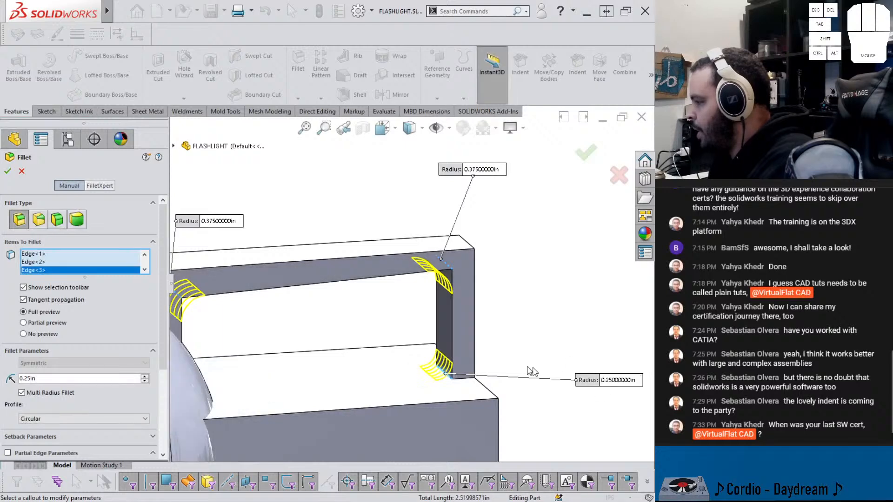
Add the handle's outer upper rear corner edge with a 0.875 in radius and apply the fillets
{"action": "middle_click_drag", "start_coordinate": [533, 370], "coordinate": [368, 333]}
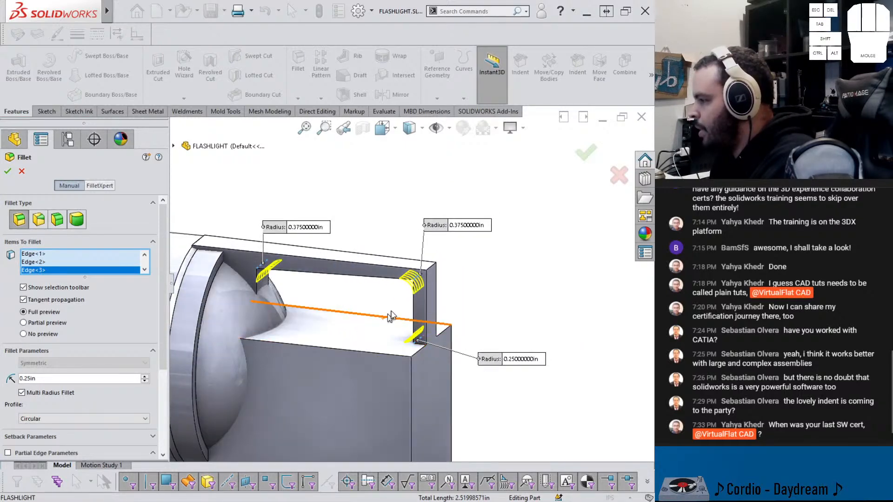
{"action": "left_click", "coordinate": [431, 268]}
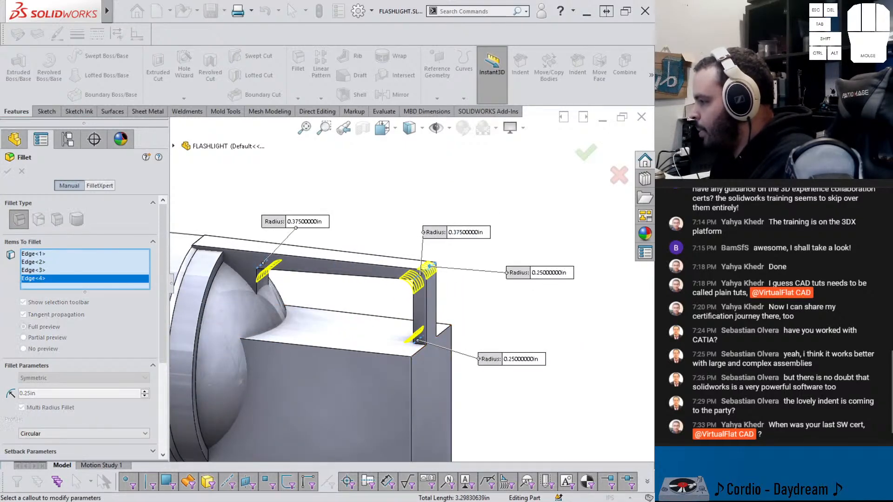
{"action": "left_click", "coordinate": [547, 274]}
{"action": "type", "text": ".875"}
{"action": "key", "text": "Return"}
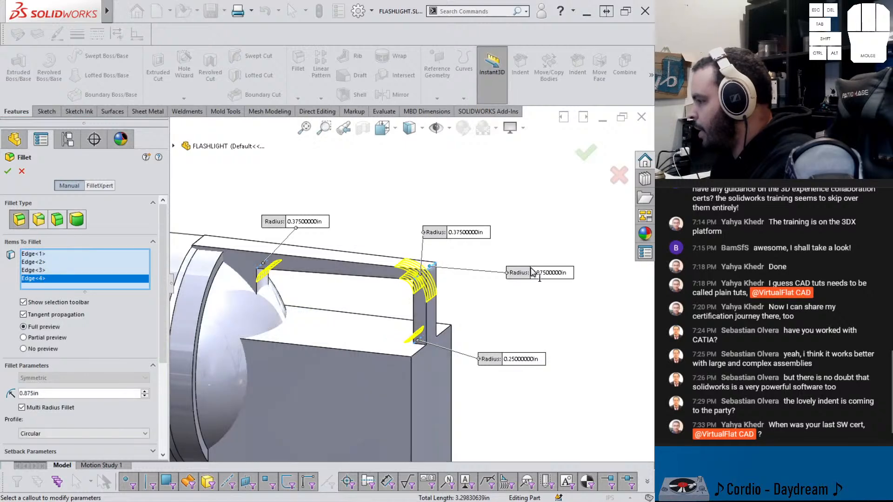
{"action": "middle_click_drag", "start_coordinate": [365, 285], "coordinate": [568, 168]}
{"action": "left_click", "coordinate": [585, 153]}
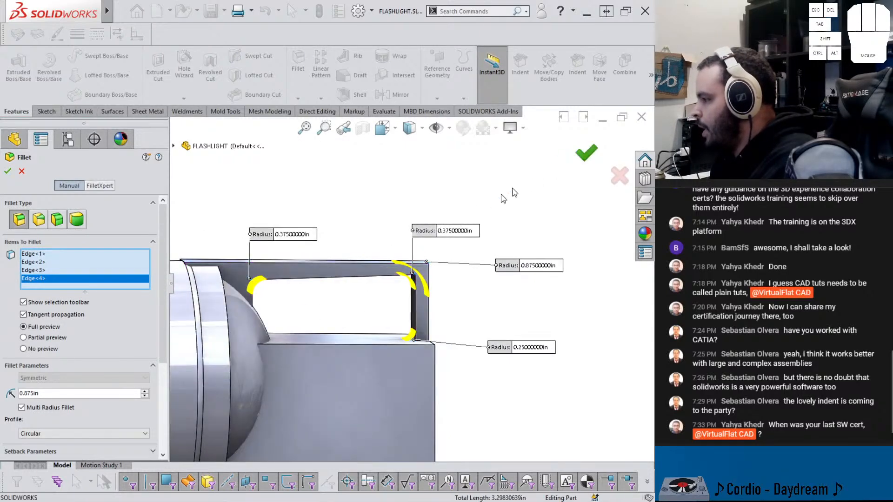
Show the sketch holding the reference picture and compare the handle and grip opening with it
{"action": "scroll", "coordinate": [412, 282], "scroll_direction": "down", "scroll_amount": 4}
{"action": "middle_click_drag", "start_coordinate": [395, 284], "coordinate": [367, 304]}
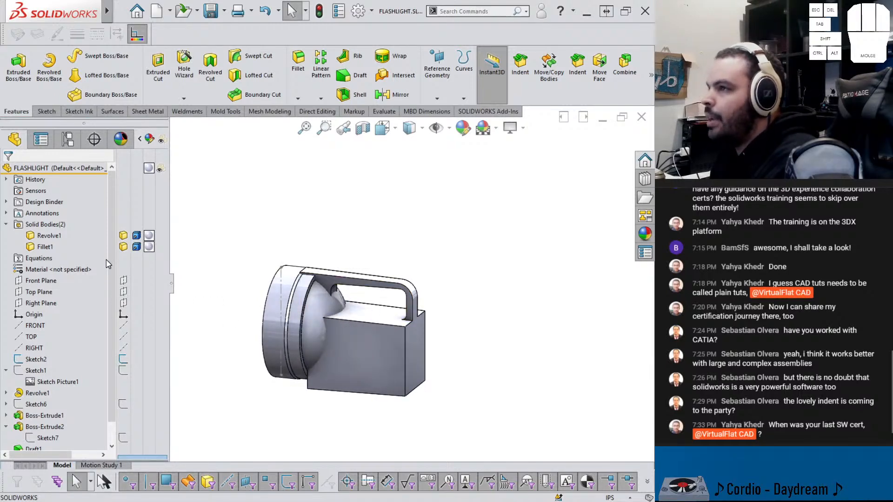
{"action": "scroll", "coordinate": [377, 294], "scroll_direction": "up", "scroll_amount": 3}
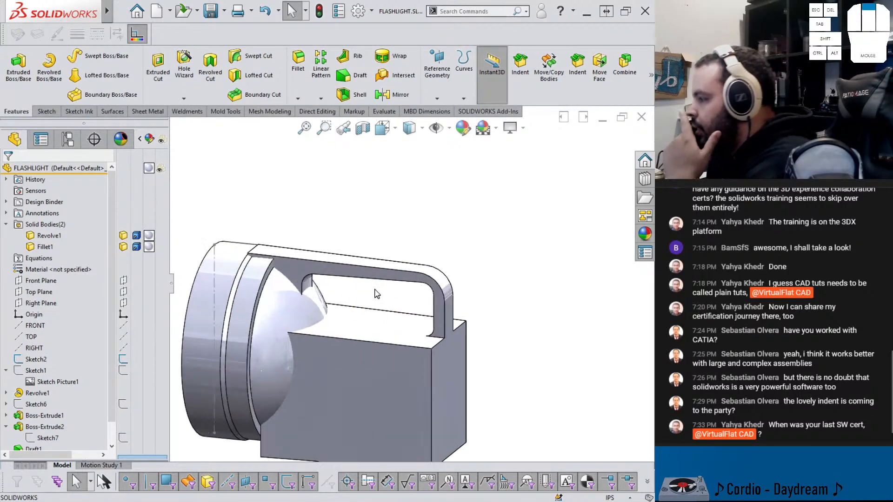
{"action": "mouse_move", "coordinate": [376, 294]}
{"action": "middle_mouse_down"}
{"action": "mouse_move", "coordinate": [400, 277]}
{"action": "mouse_move", "coordinate": [369, 291]}
{"action": "middle_mouse_up"}
{"action": "left_click", "coordinate": [366, 296]}
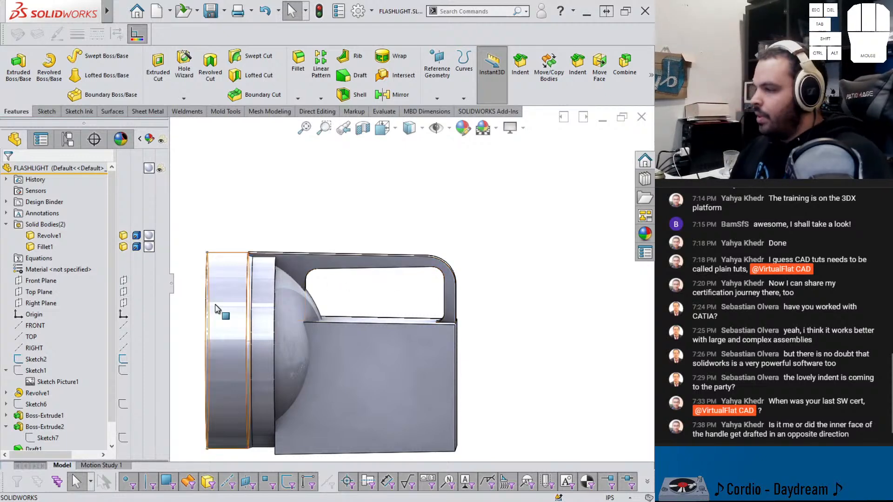
{"action": "scroll", "coordinate": [50, 348], "scroll_direction": "down", "scroll_amount": 1}
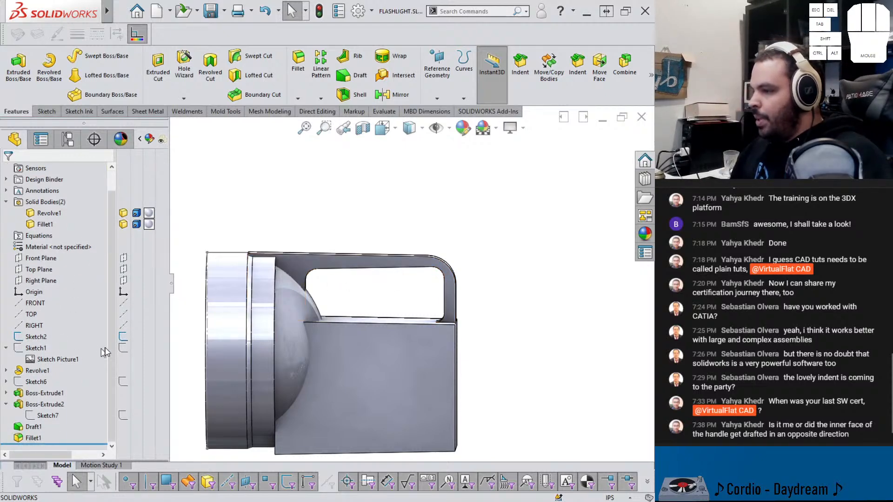
{"action": "left_click", "coordinate": [122, 348]}
{"action": "key", "text": "Tab"}
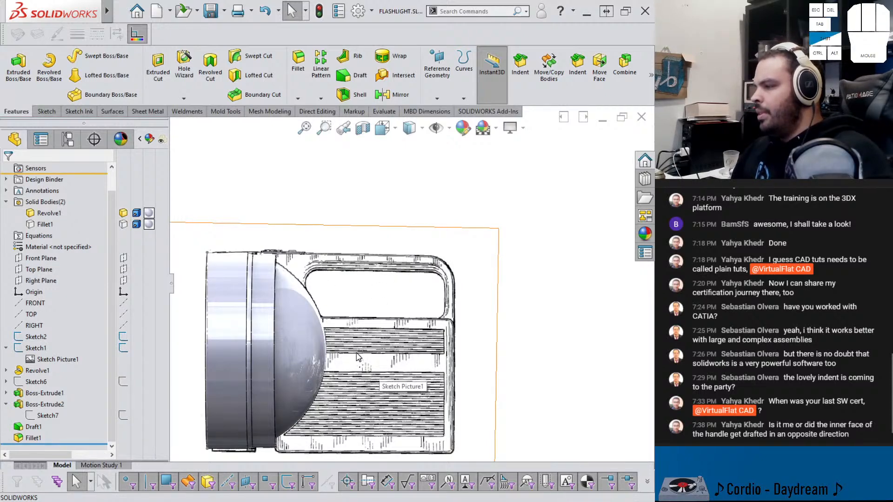
{"action": "key", "text": "shift+Tab"}
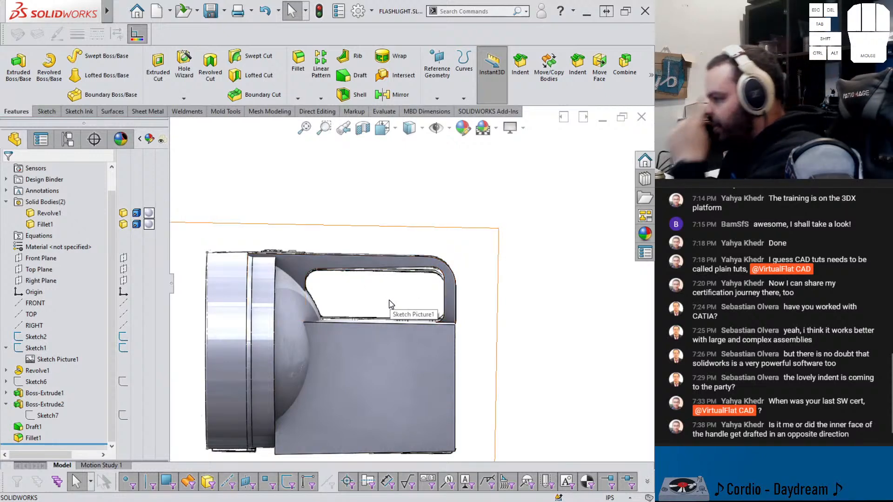
{"action": "scroll", "coordinate": [381, 302], "scroll_direction": "down", "scroll_amount": 3}
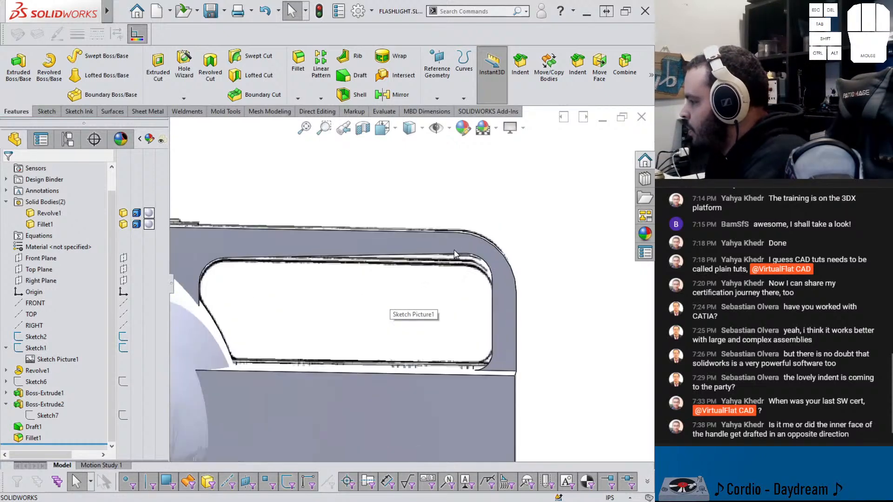
{"action": "mouse_move", "coordinate": [453, 249]}
{"action": "middle_mouse_down"}
{"action": "mouse_move", "coordinate": [454, 230]}
{"action": "mouse_move", "coordinate": [209, 329]}
{"action": "middle_mouse_up"}
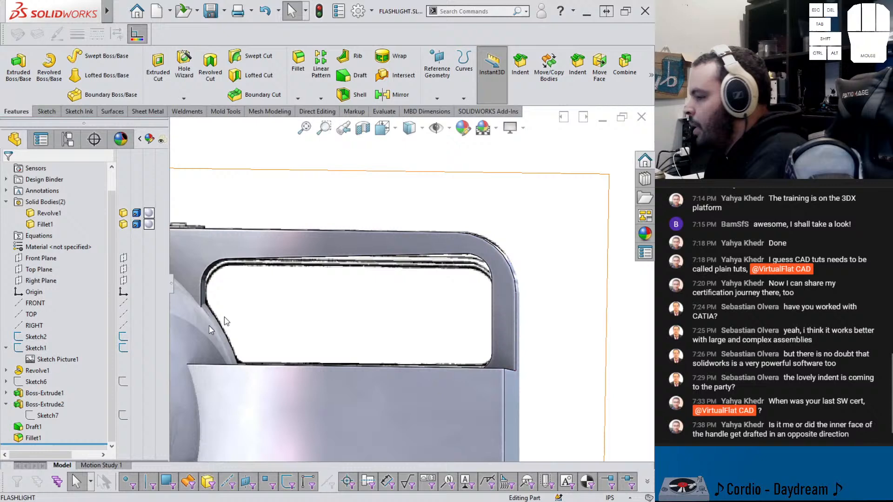
Edit the existing draft to remove the grip opening's upper inner face from the faces to draft, and apply it
{"action": "left_click", "coordinate": [28, 428]}
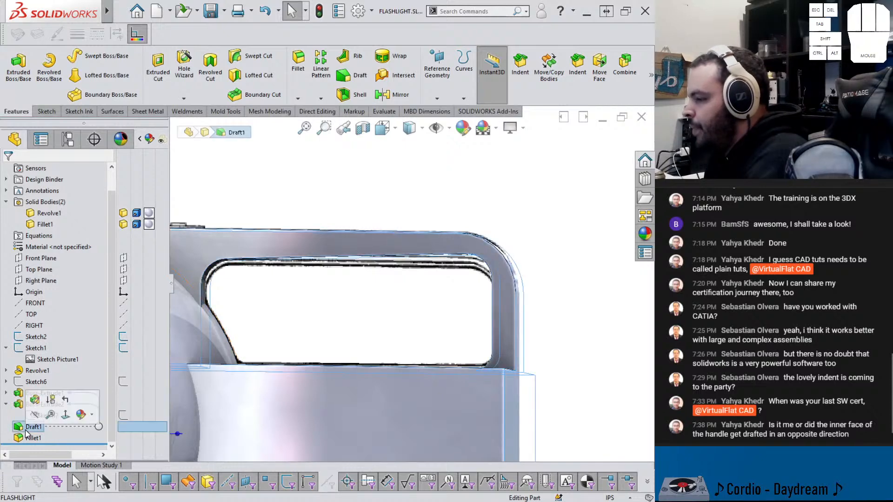
{"action": "left_click", "coordinate": [34, 400]}
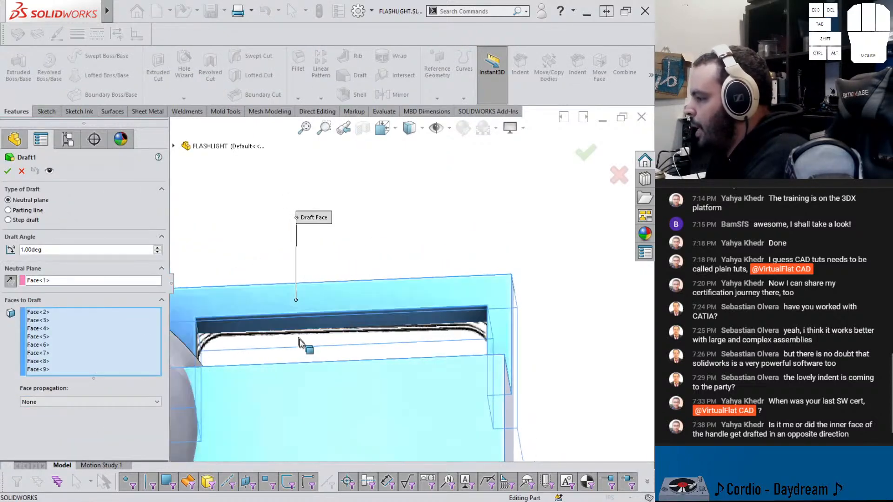
{"action": "left_click", "coordinate": [292, 320]}
{"action": "middle_click_drag", "start_coordinate": [292, 320], "coordinate": [324, 382]}
{"action": "scroll", "coordinate": [334, 388], "scroll_direction": "up", "scroll_amount": 5}
{"action": "scroll", "coordinate": [379, 379], "scroll_direction": "down", "scroll_amount": 4}
{"action": "mouse_move", "coordinate": [378, 378]}
{"action": "middle_mouse_down"}
{"action": "mouse_move", "coordinate": [378, 317]}
{"action": "mouse_move", "coordinate": [376, 363]}
{"action": "mouse_move", "coordinate": [368, 343]}
{"action": "middle_mouse_up"}
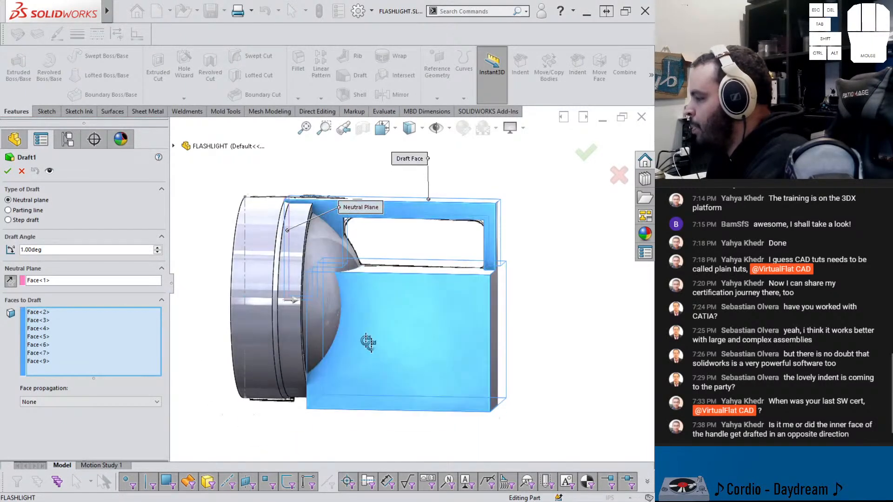
{"action": "left_click", "coordinate": [7, 171]}
Check the handle against the reference picture, roll the model back to before the fillet, and hide the revolved lamp head body
{"action": "mouse_move", "coordinate": [379, 213]}
{"action": "middle_mouse_down"}
{"action": "mouse_move", "coordinate": [375, 201]}
{"action": "mouse_move", "coordinate": [376, 228]}
{"action": "middle_mouse_up"}
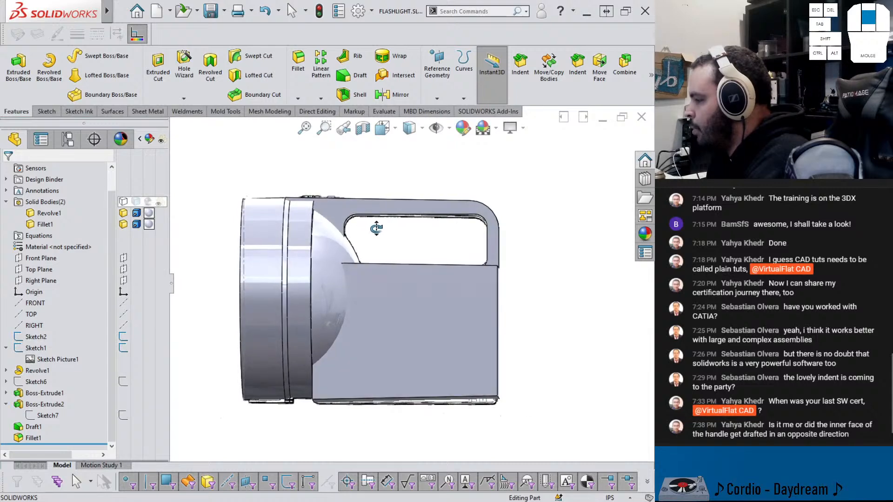
{"action": "middle_click_drag", "start_coordinate": [341, 408], "coordinate": [348, 409]}
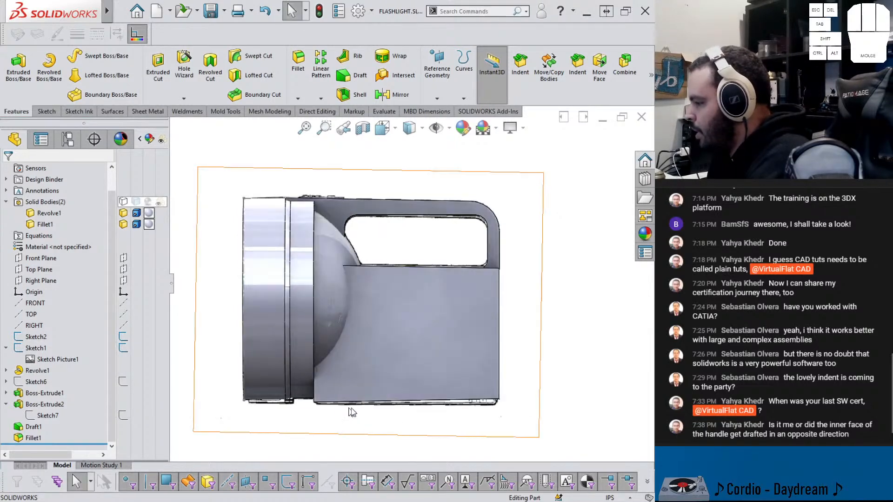
{"action": "middle_click_drag", "start_coordinate": [439, 299], "coordinate": [439, 316]}
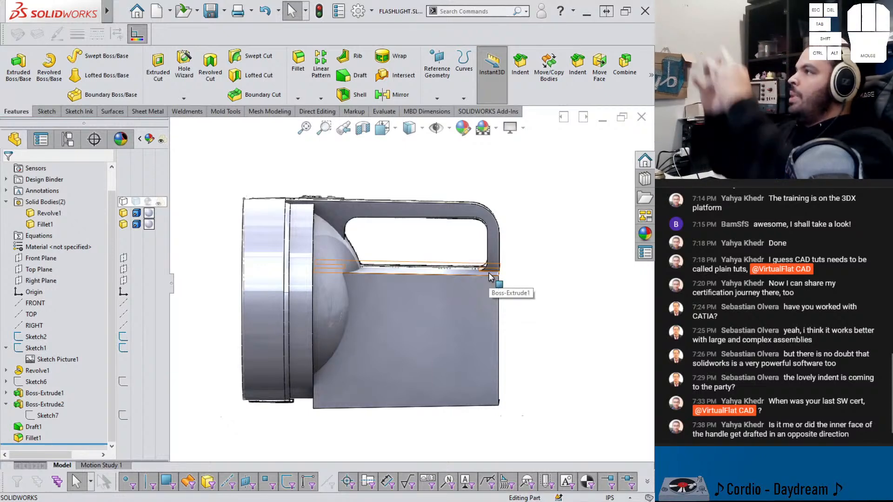
{"action": "scroll", "coordinate": [446, 223], "scroll_direction": "down", "scroll_amount": 5}
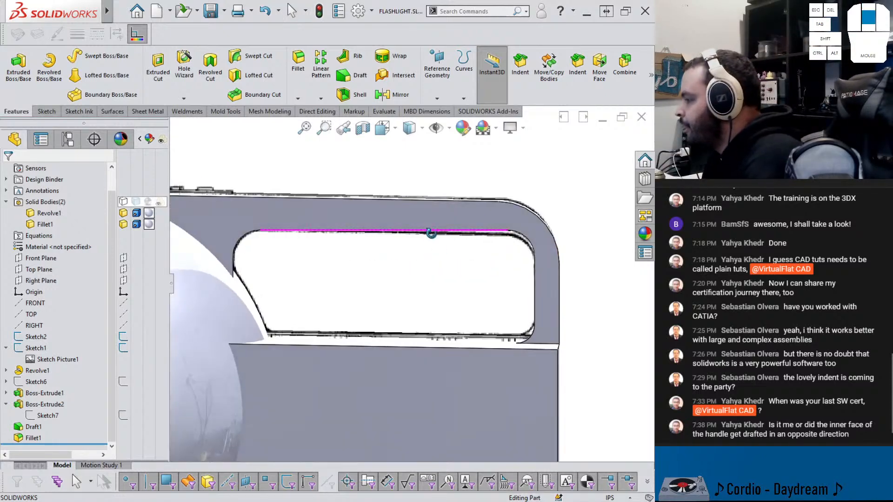
{"action": "left_click_drag", "start_coordinate": [78, 441], "coordinate": [51, 433]}
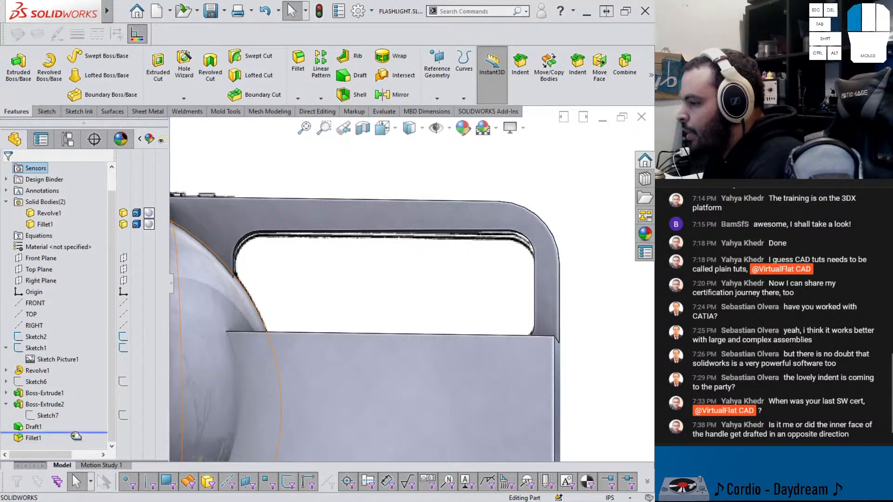
{"action": "middle_click_drag", "start_coordinate": [399, 324], "coordinate": [404, 323]}
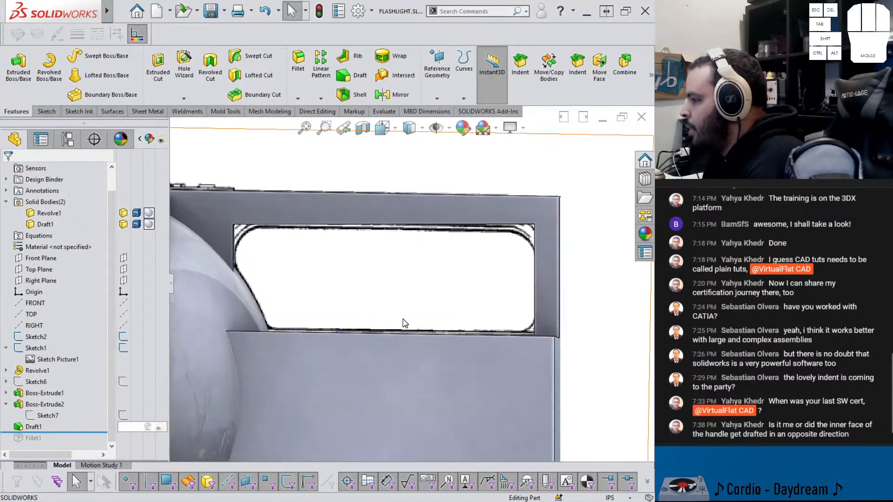
{"action": "scroll", "coordinate": [403, 322], "scroll_direction": "up", "scroll_amount": 4}
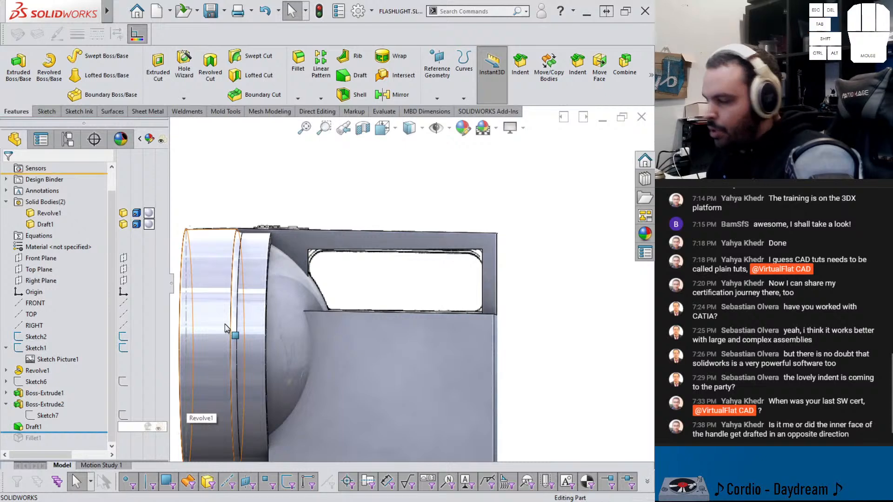
{"action": "key", "text": "Tab"}
Edit the existing draft to replace its neutral plane with the base's front end face, and apply it
{"action": "left_click", "coordinate": [26, 428]}
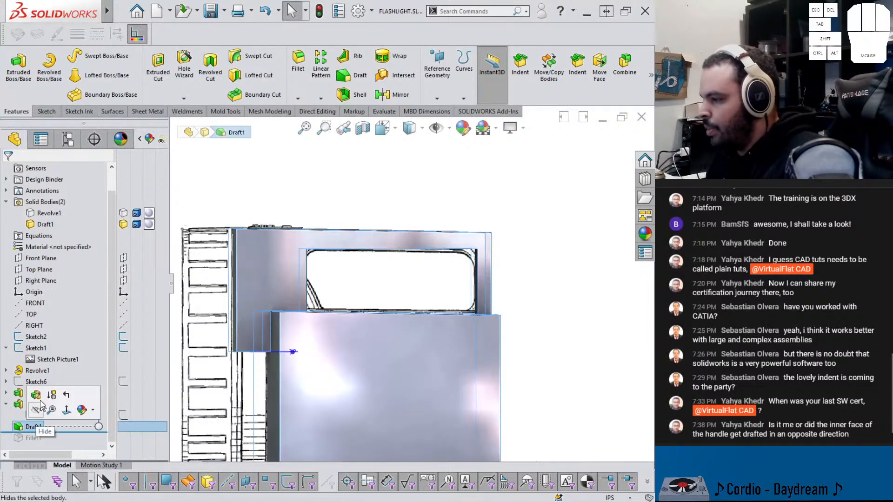
{"action": "left_click", "coordinate": [42, 404]}
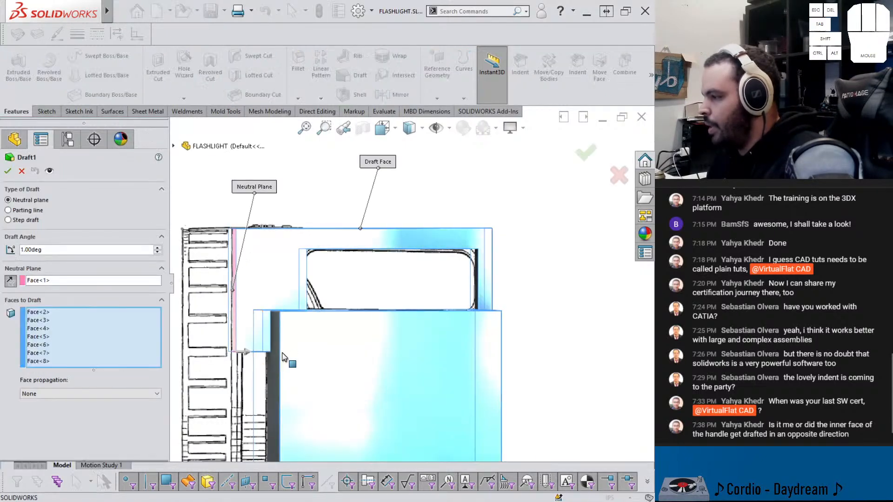
{"action": "left_click", "coordinate": [37, 279]}
{"action": "right_click", "coordinate": [63, 281]}
{"action": "left_click", "coordinate": [70, 287]}
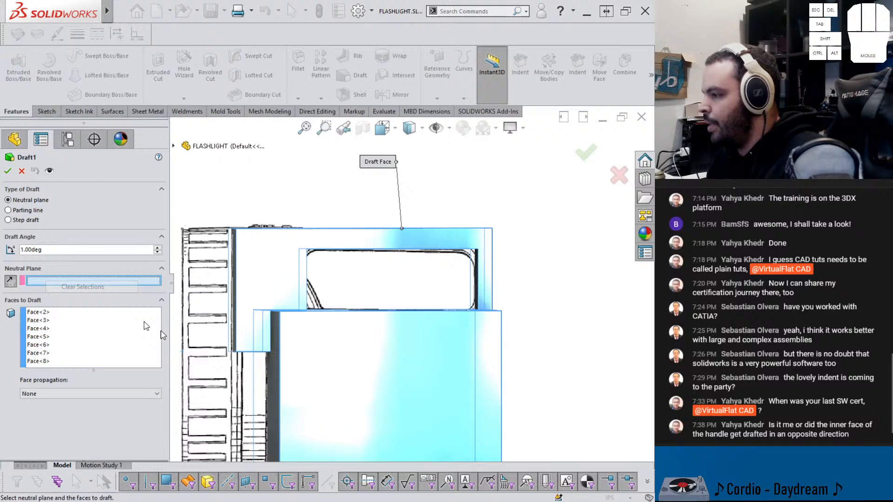
{"action": "left_click", "coordinate": [272, 395]}
{"action": "right_click", "coordinate": [271, 395]}
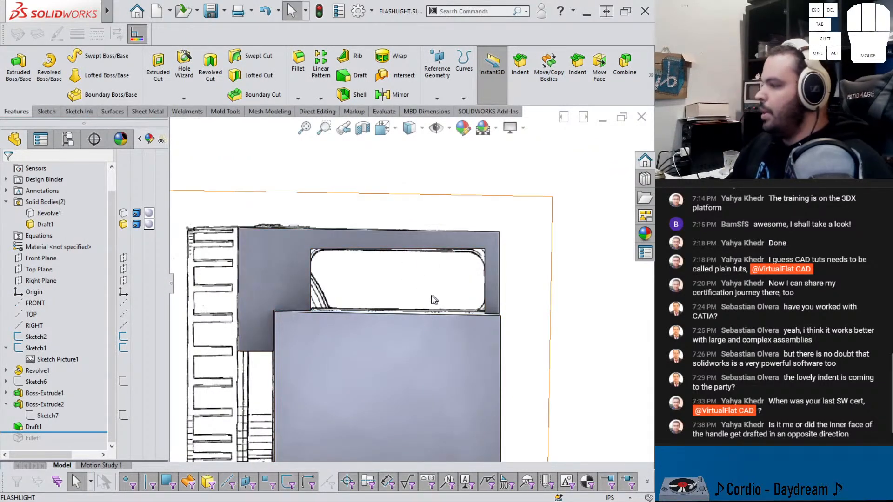
Start a draft with the base's rear end face as neutral plane and the grip opening's upper inner face as the draft face
{"action": "middle_click_drag", "start_coordinate": [469, 279], "coordinate": [365, 253]}
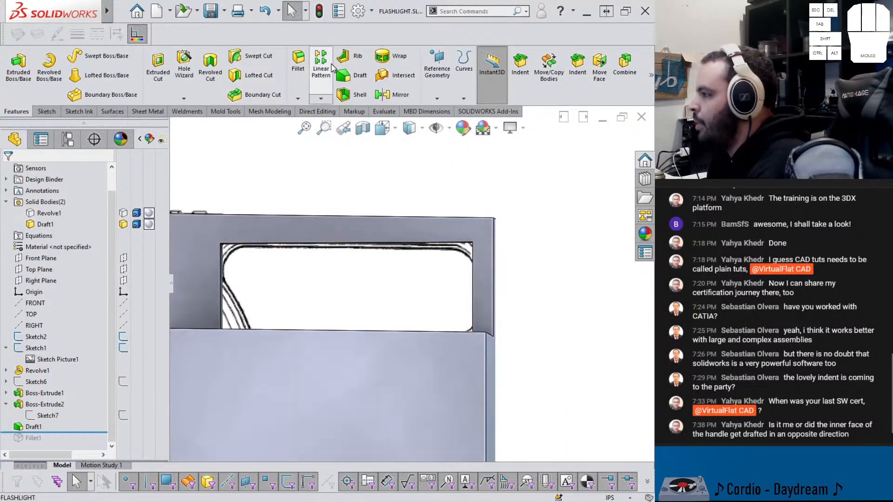
{"action": "left_click", "coordinate": [353, 76]}
{"action": "middle_click_drag", "start_coordinate": [479, 230], "coordinate": [472, 251]}
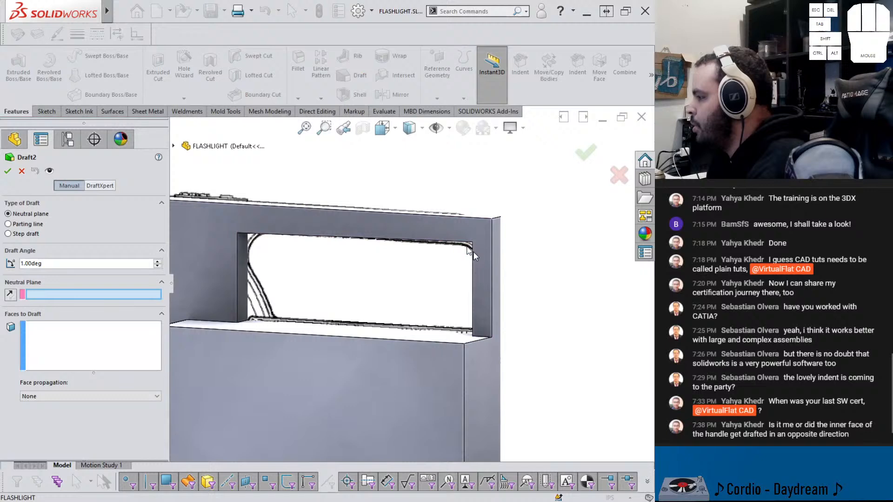
{"action": "left_click", "coordinate": [496, 262]}
{"action": "middle_click_drag", "start_coordinate": [378, 270], "coordinate": [367, 217]}
{"action": "left_click", "coordinate": [388, 241]}
{"action": "scroll", "coordinate": [388, 241], "scroll_direction": "down", "scroll_amount": 2}
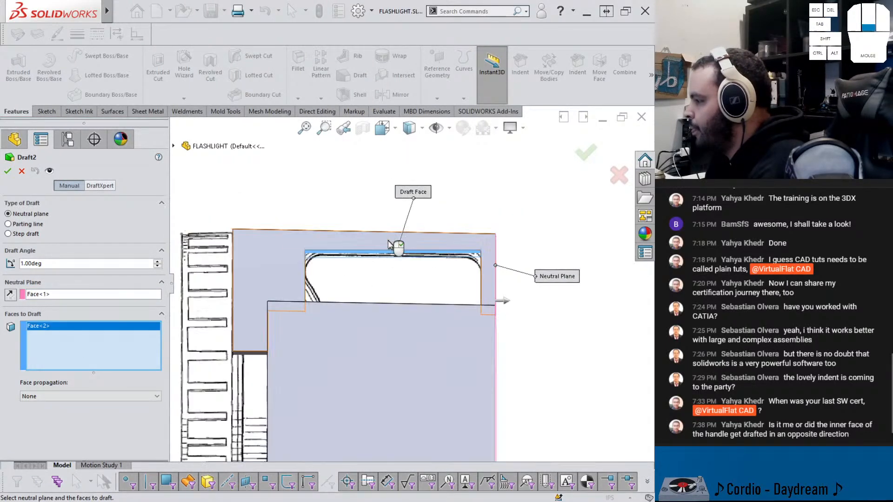
{"action": "middle_click_drag", "start_coordinate": [436, 320], "coordinate": [430, 333]}
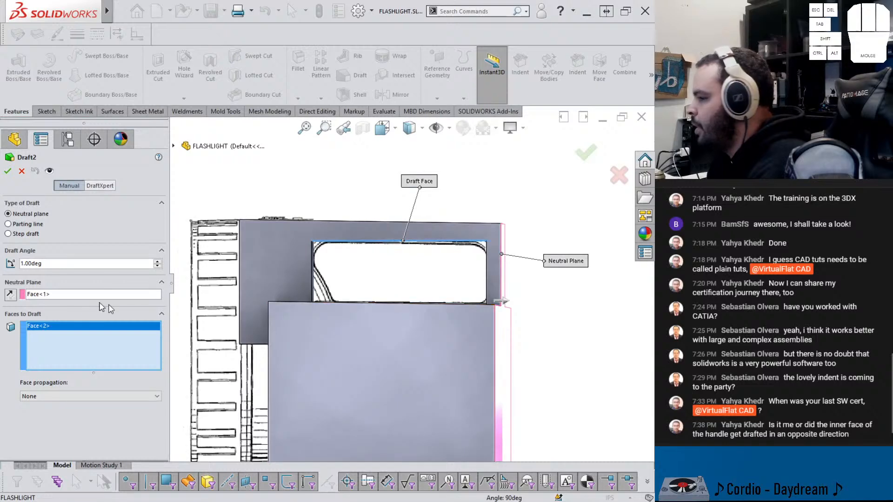
Replace the draft's neutral plane with the base's front end face
{"action": "left_click", "coordinate": [72, 296]}
{"action": "right_click", "coordinate": [41, 294]}
{"action": "left_click", "coordinate": [54, 300]}
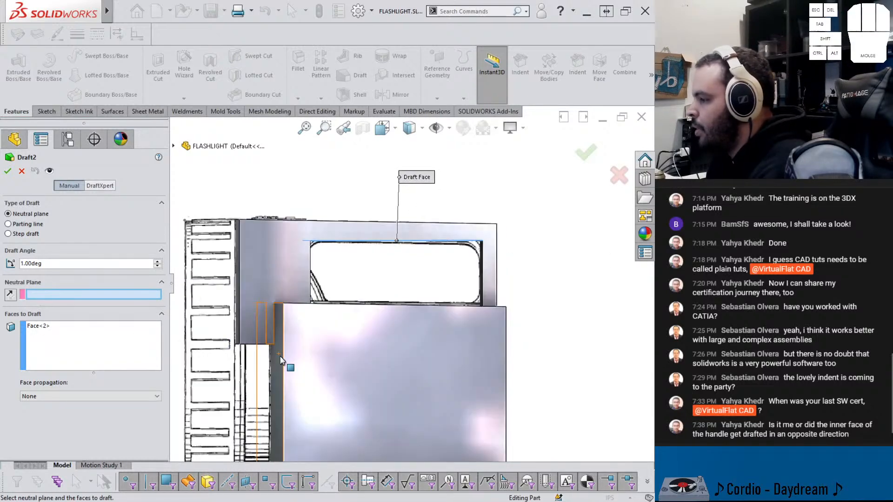
{"action": "left_click", "coordinate": [280, 358]}
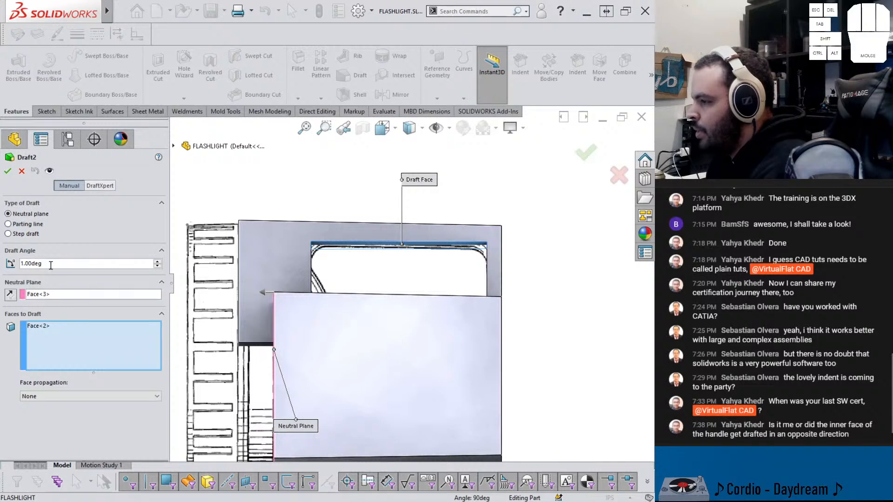
Set the draft angle to 10 degrees and check the result in the detailed preview
{"action": "type", "text": "10"}
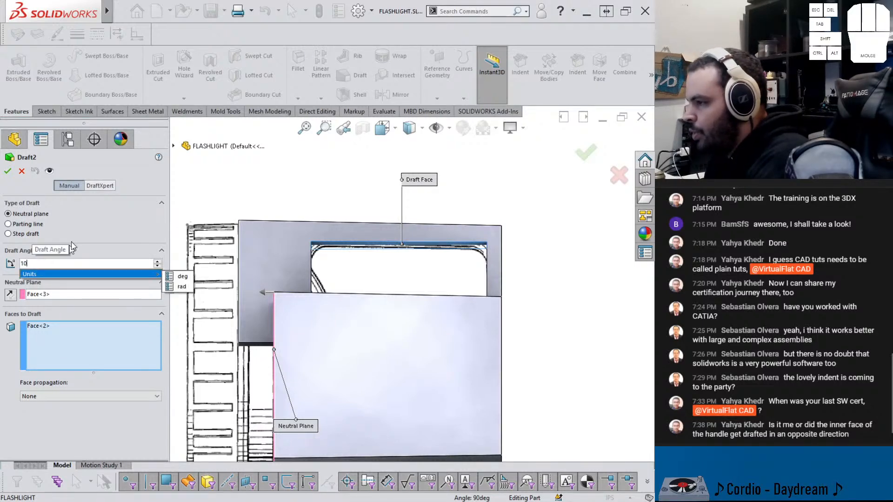
{"action": "left_click", "coordinate": [50, 171]}
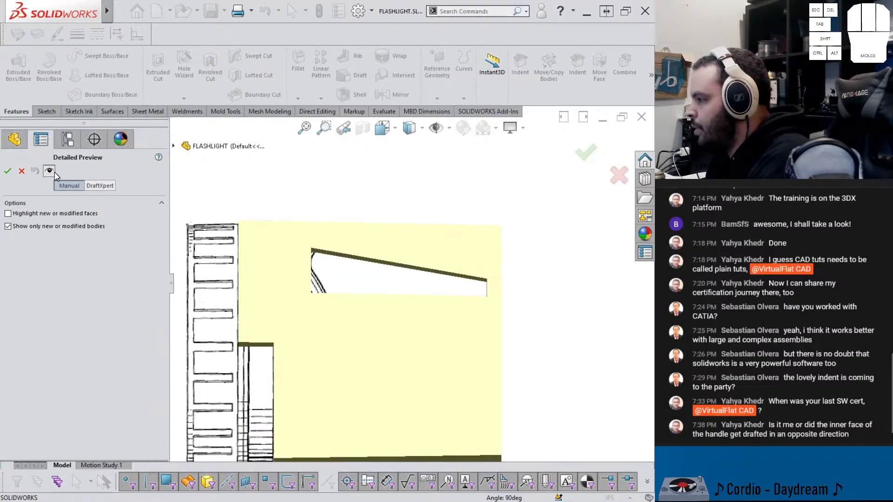
{"action": "left_click", "coordinate": [48, 171]}
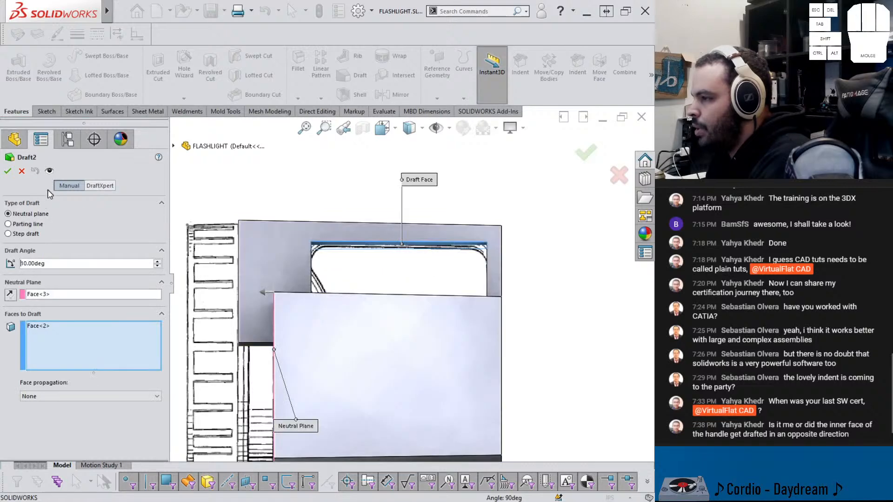
Apply the draft at 1 degree and roll the model forward past the handle's corner fillet
{"action": "type", "text": "1"}
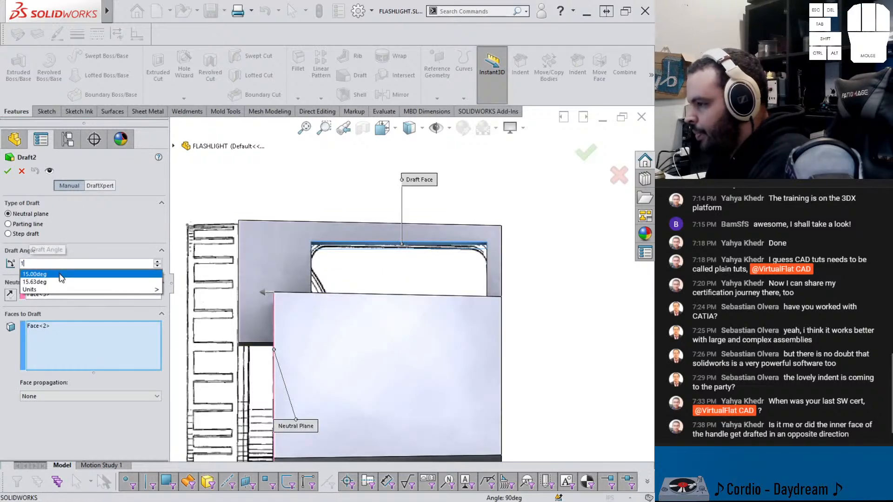
{"action": "key", "text": "Return"}
{"action": "left_click", "coordinate": [8, 171]}
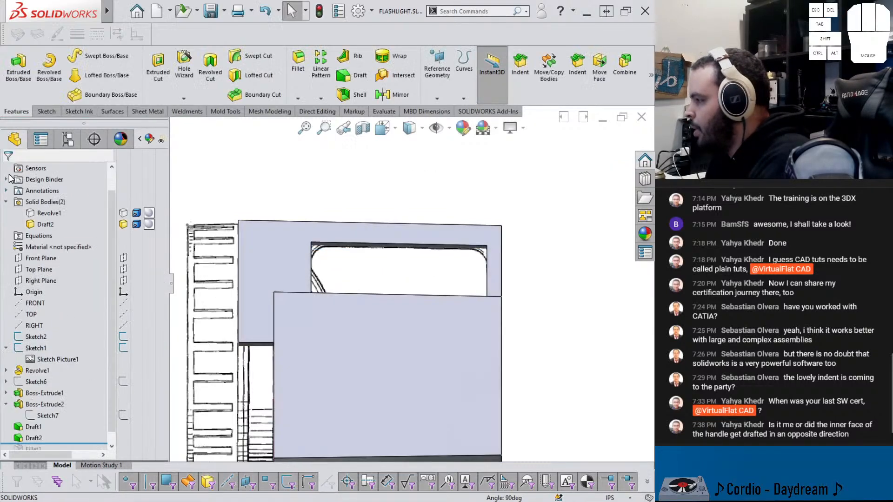
{"action": "scroll", "coordinate": [93, 430], "scroll_direction": "down", "scroll_amount": 1}
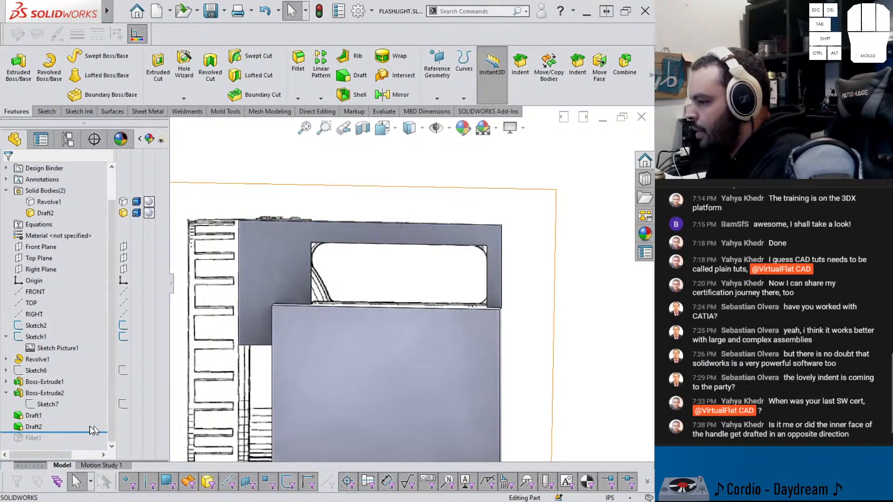
{"action": "left_click_drag", "start_coordinate": [88, 433], "coordinate": [70, 444]}
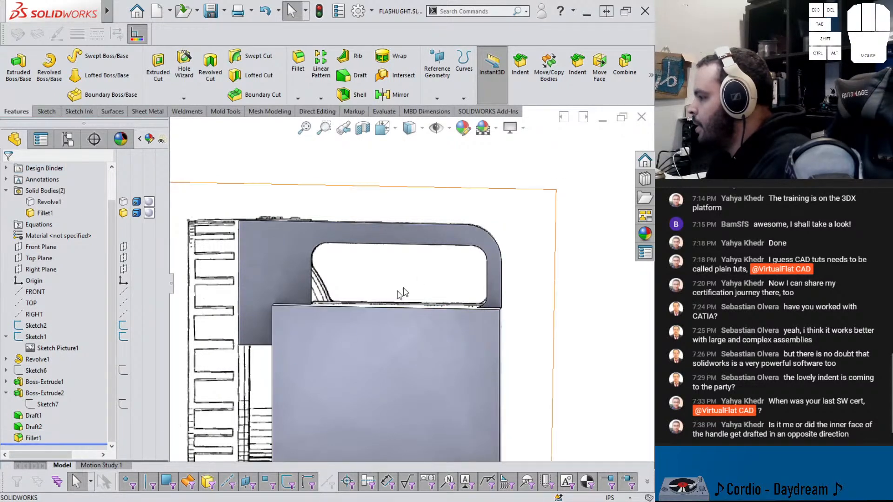
Hide the handle and base body to examine the base's upper rear corner in the reference picture, and show it again
{"action": "mouse_move", "coordinate": [398, 293]}
{"action": "middle_mouse_down"}
{"action": "mouse_move", "coordinate": [415, 264]}
{"action": "mouse_move", "coordinate": [388, 253]}
{"action": "mouse_move", "coordinate": [333, 259]}
{"action": "mouse_move", "coordinate": [348, 323]}
{"action": "middle_mouse_up"}
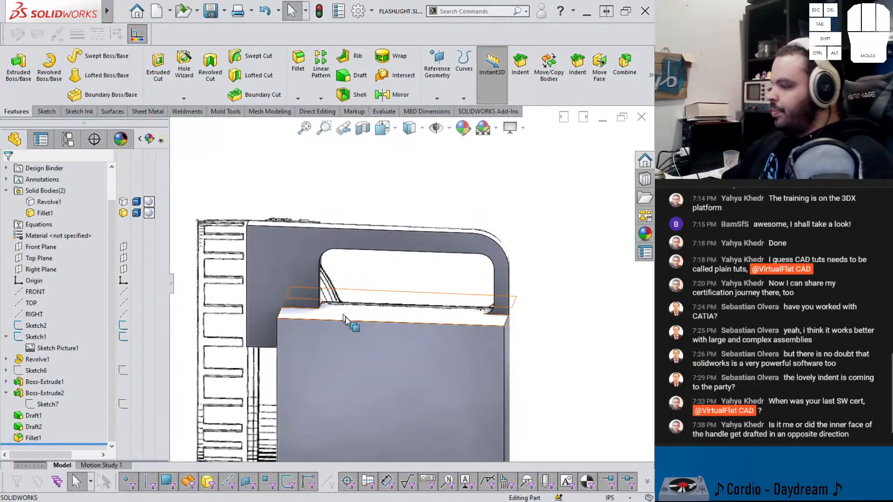
{"action": "key", "text": "Tab"}
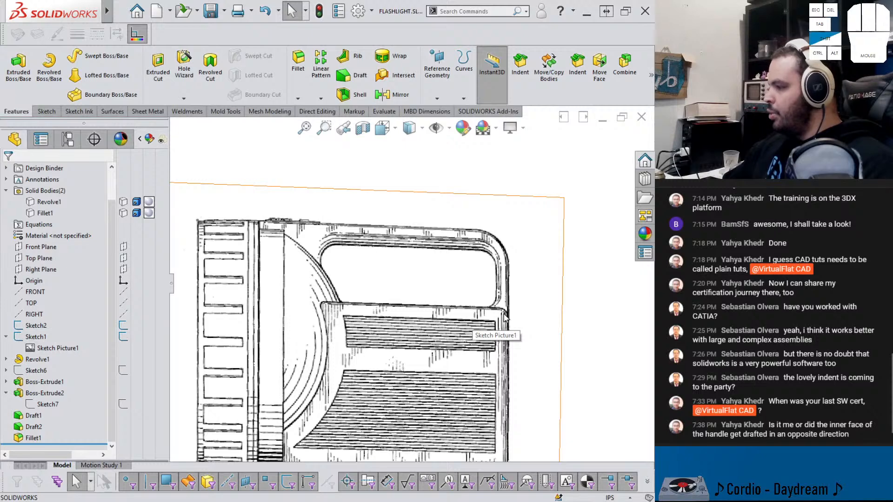
{"action": "key", "text": "shift+Tab"}
Start a symmetric fillet on the base's short upper rear edge beside the handle and set its radius to 0.125 in
{"action": "mouse_move", "coordinate": [499, 320]}
{"action": "middle_mouse_down"}
{"action": "mouse_move", "coordinate": [488, 338]}
{"action": "mouse_move", "coordinate": [509, 322]}
{"action": "middle_mouse_up"}
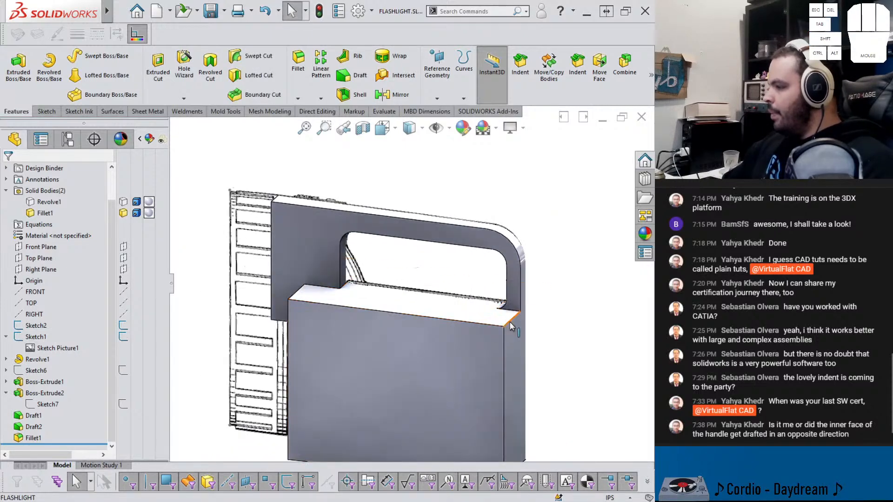
{"action": "left_click", "coordinate": [511, 326]}
{"action": "left_click", "coordinate": [603, 291]}
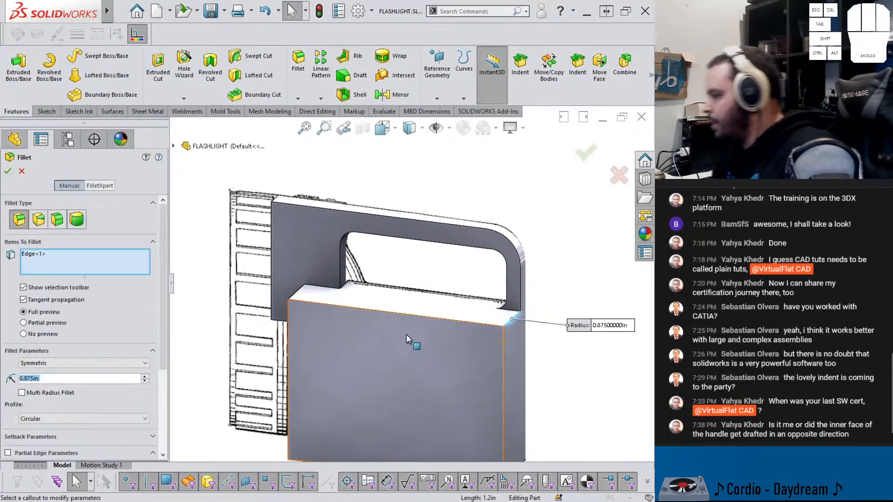
{"action": "left_click", "coordinate": [51, 362]}
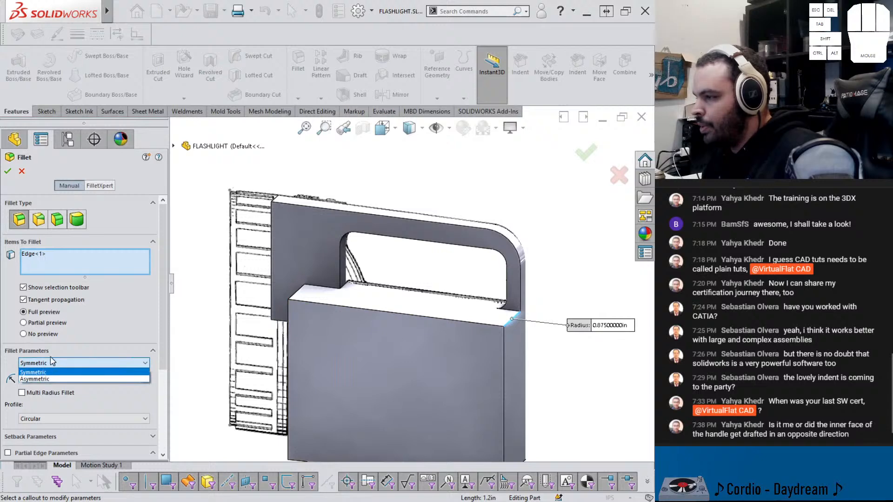
{"action": "left_click", "coordinate": [47, 373]}
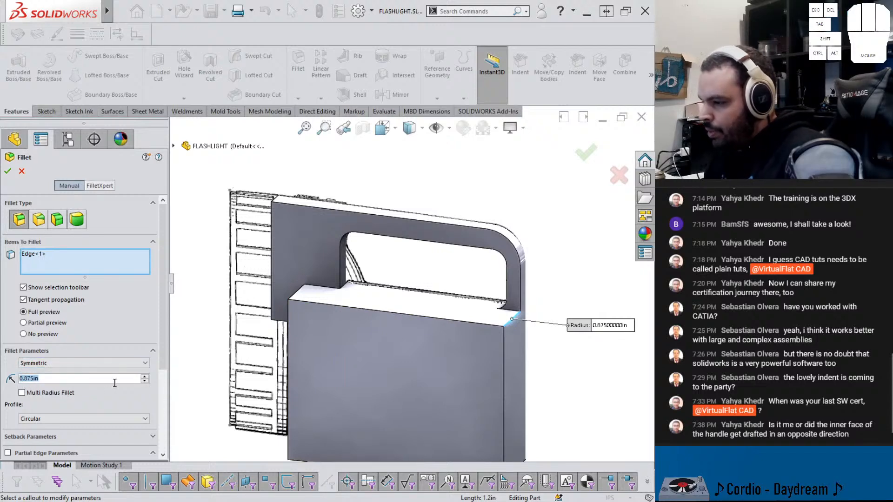
{"action": "type", "text": ".25"}
{"action": "key", "text": "Return"}
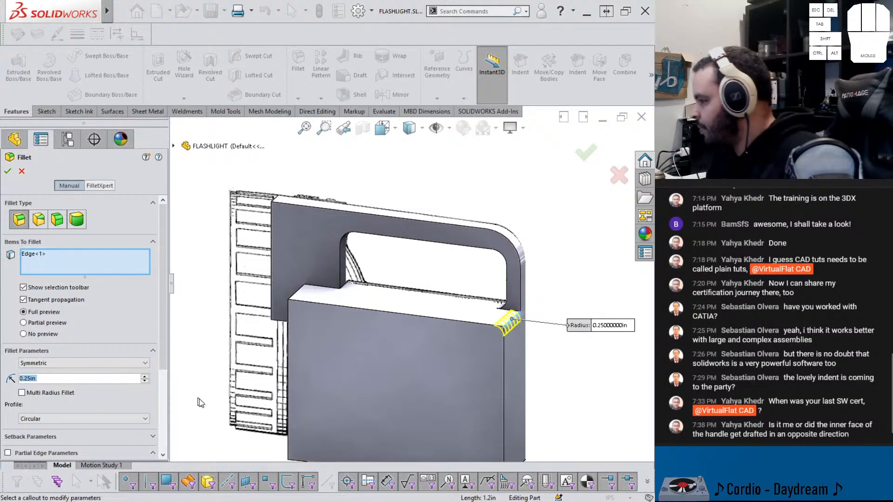
{"action": "type", "text": ".125"}
{"action": "key", "text": "Return"}
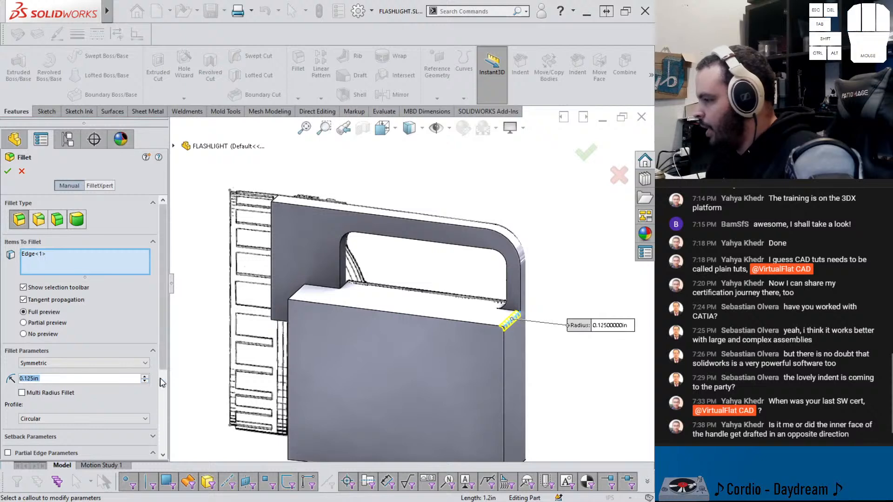
Add the base's side face and the opposite side's short rear, long upper and vertical rear edges to the fillet
{"action": "left_click", "coordinate": [503, 357]}
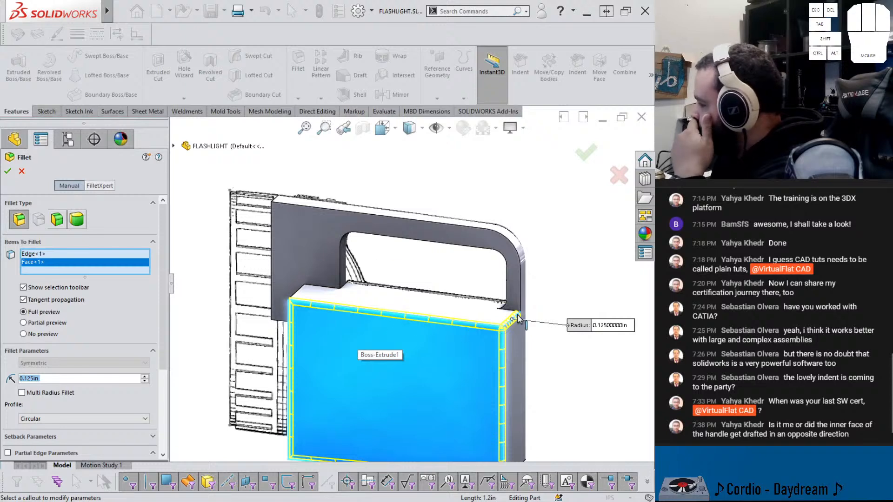
{"action": "middle_click_drag", "start_coordinate": [516, 364], "coordinate": [454, 338]}
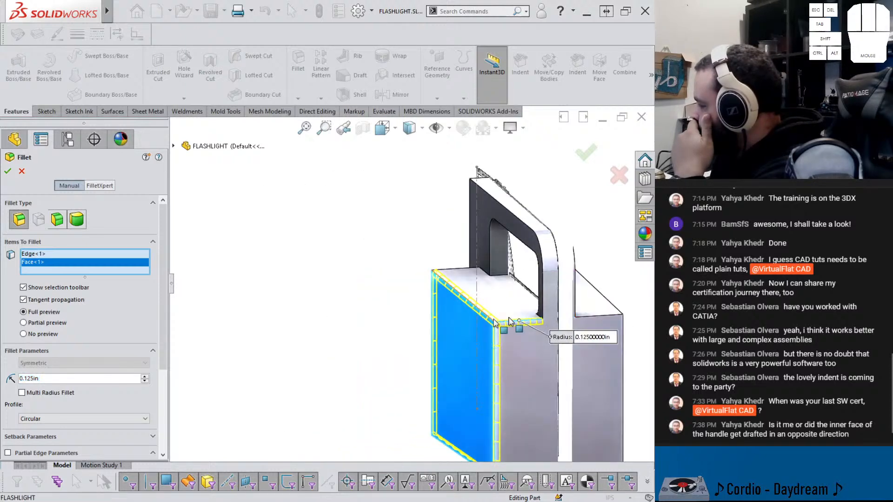
{"action": "left_click", "coordinate": [595, 318]}
{"action": "left_click", "coordinate": [617, 312]}
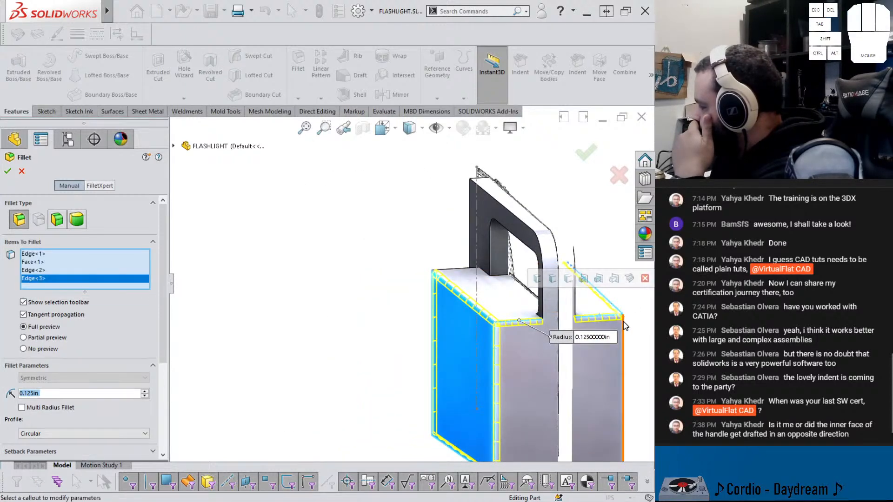
{"action": "left_click", "coordinate": [623, 330]}
Add the base's bottom face to the fillet and replace the selected side face with its vertical rear and long upper edges
{"action": "middle_click_drag", "start_coordinate": [536, 422], "coordinate": [494, 442]}
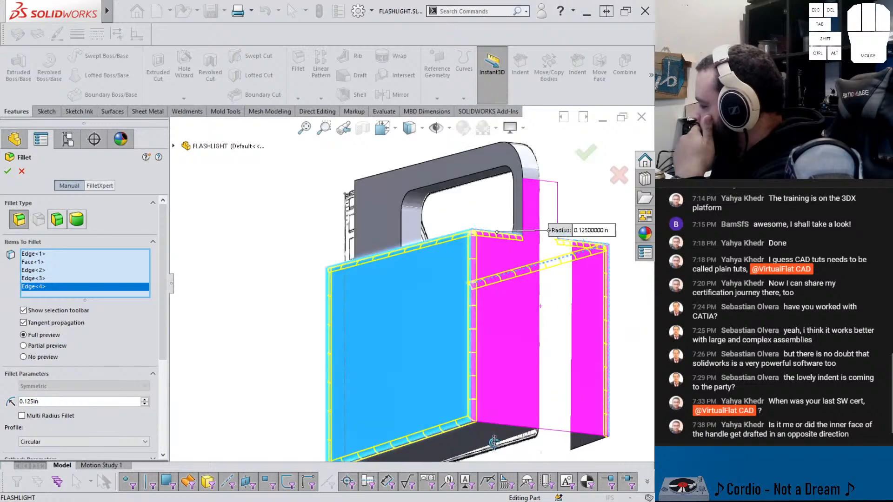
{"action": "left_click", "coordinate": [471, 437]}
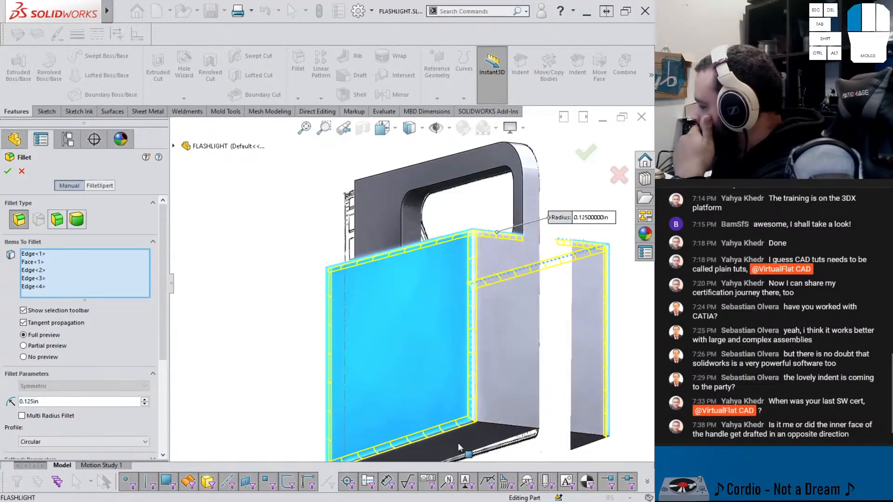
{"action": "left_click", "coordinate": [472, 445]}
{"action": "middle_click_drag", "start_coordinate": [472, 445], "coordinate": [427, 376]}
{"action": "left_click", "coordinate": [348, 346]}
{"action": "middle_click_drag", "start_coordinate": [347, 346], "coordinate": [548, 333]}
{"action": "left_click", "coordinate": [536, 332]}
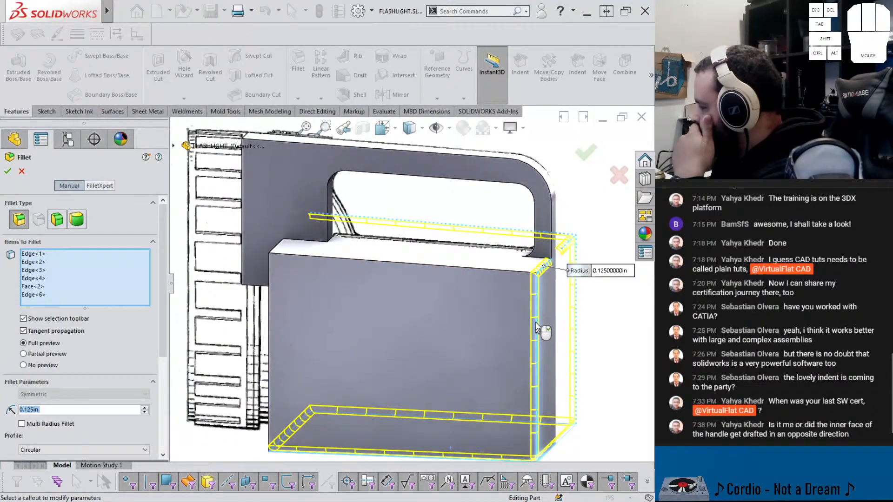
{"action": "left_click", "coordinate": [507, 272]}
Inspect the fillet preview around the base and the handle junction, and apply the fillet
{"action": "scroll", "coordinate": [518, 278], "scroll_direction": "down", "scroll_amount": 6}
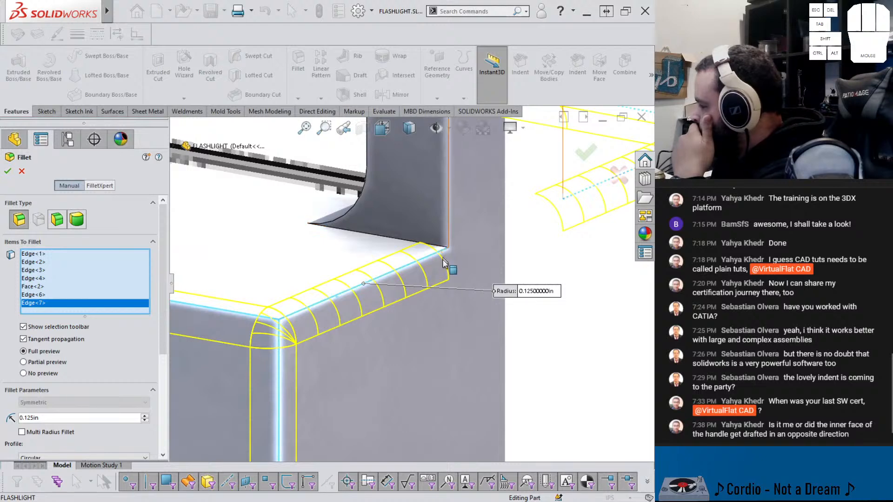
{"action": "scroll", "coordinate": [440, 277], "scroll_direction": "up", "scroll_amount": 8}
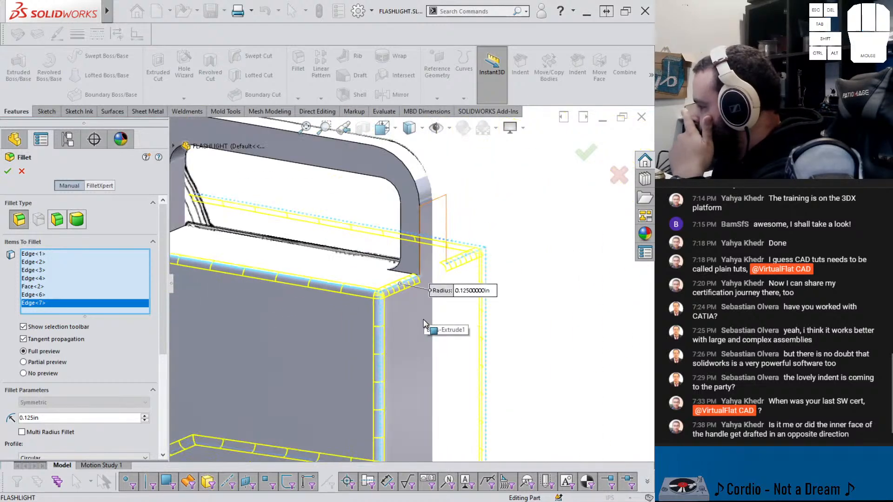
{"action": "middle_click_drag", "start_coordinate": [376, 339], "coordinate": [337, 321]}
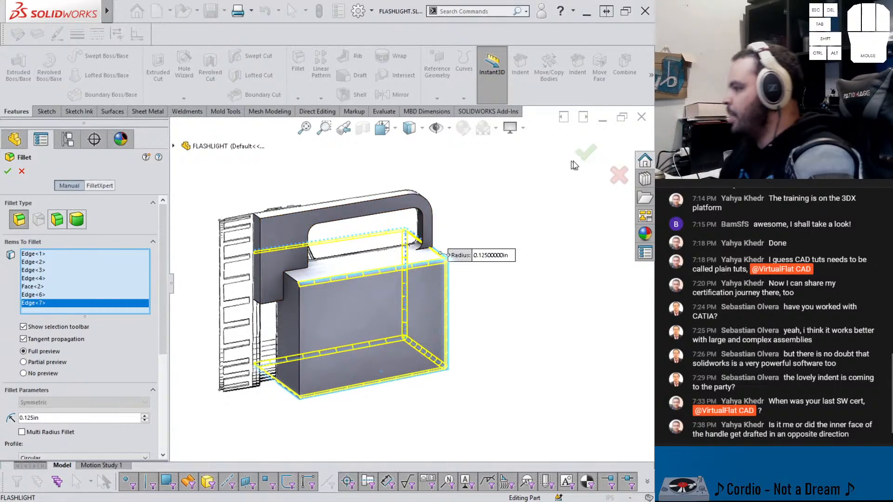
{"action": "middle_click_drag", "start_coordinate": [339, 293], "coordinate": [290, 263]}
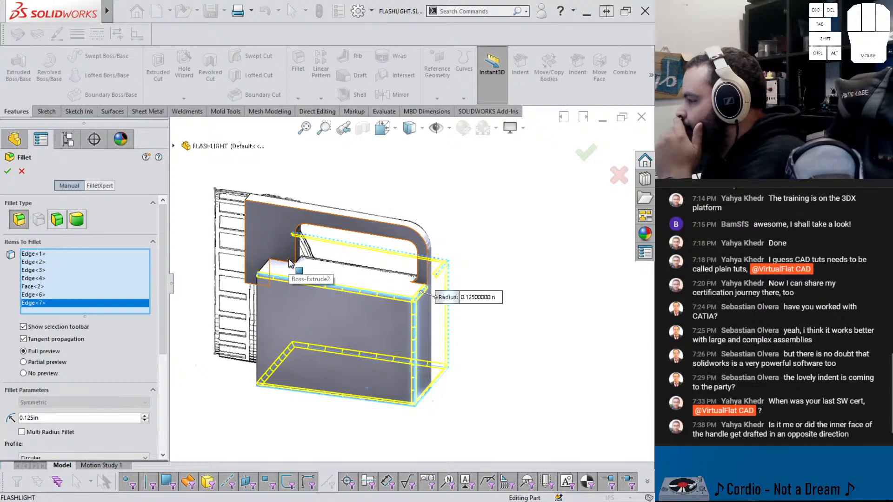
{"action": "left_click", "coordinate": [586, 152]}
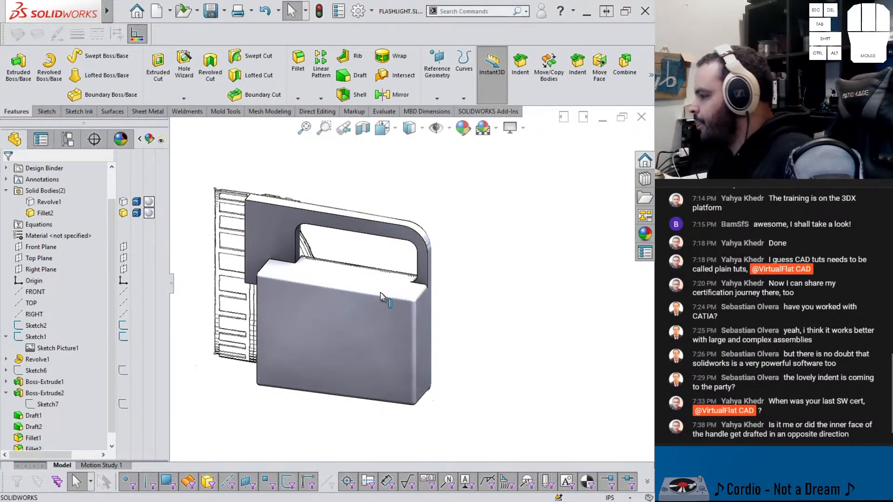
Hide the filleted body to compare its upper rear corner with the reference picture, and show the body again
{"action": "key", "text": "Tab"}
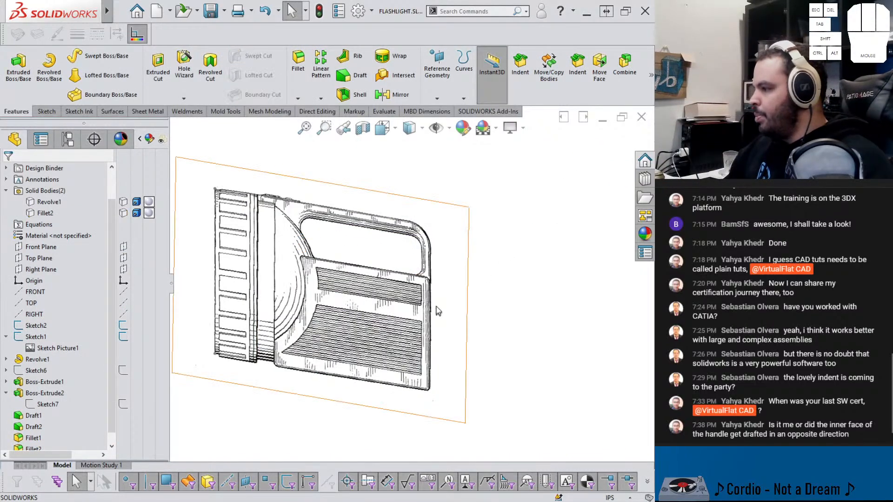
{"action": "scroll", "coordinate": [401, 272], "scroll_direction": "up", "scroll_amount": 8}
{"action": "scroll", "coordinate": [422, 233], "scroll_direction": "up", "scroll_amount": 2}
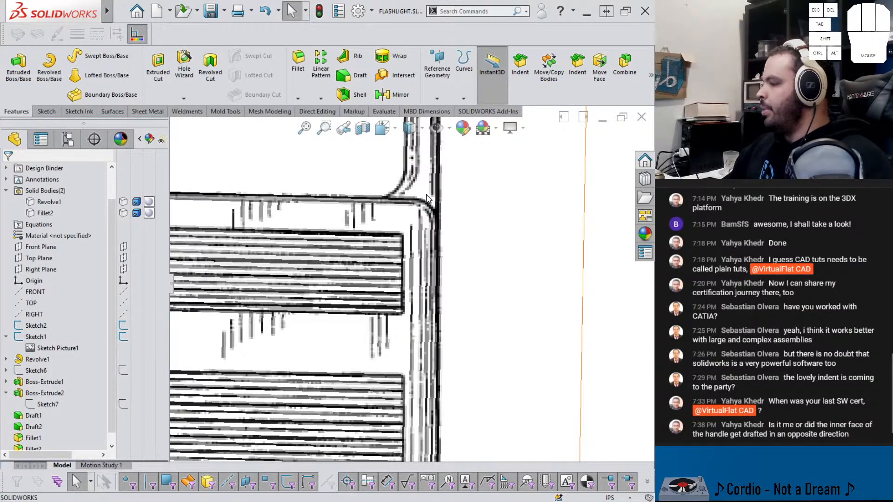
{"action": "key", "text": "shift+Tab"}
{"action": "mouse_move", "coordinate": [415, 202]}
{"action": "middle_mouse_down"}
{"action": "mouse_move", "coordinate": [419, 160]}
{"action": "mouse_move", "coordinate": [417, 217]}
{"action": "mouse_move", "coordinate": [411, 197]}
{"action": "middle_mouse_up"}
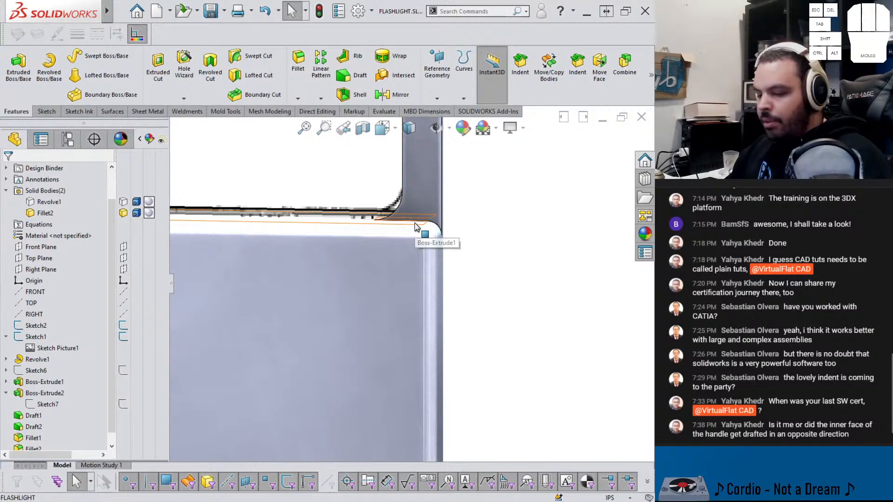
Compare the base's rounded upper rear corner with the reference picture by repeatedly hiding and showing the body
{"action": "key", "text": "Tab"}
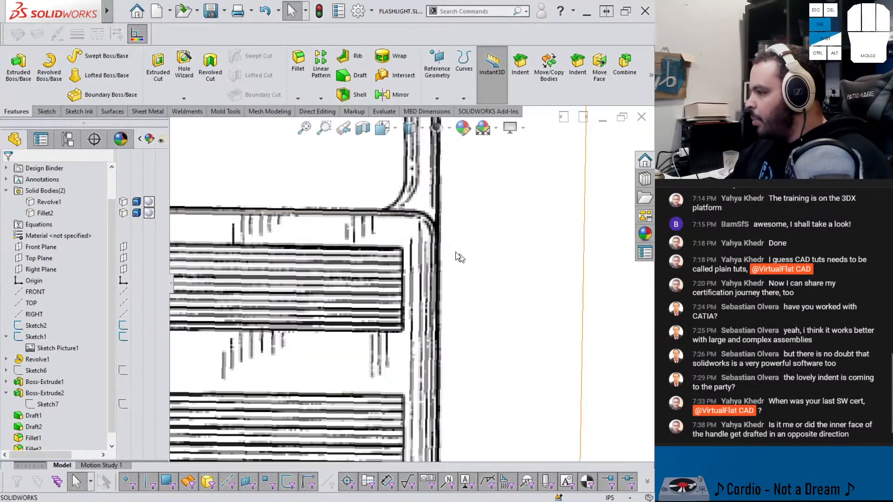
{"action": "key", "text": "shift+Tab"}
{"action": "key", "text": "Tab"}
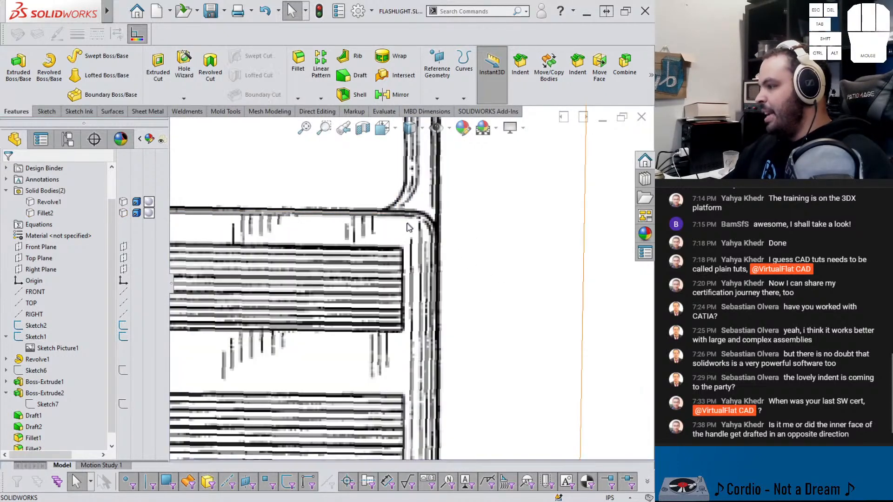
{"action": "key", "text": "shift+Tab"}
{"action": "key", "text": "Tab"}
{"action": "key", "text": "Tab"}
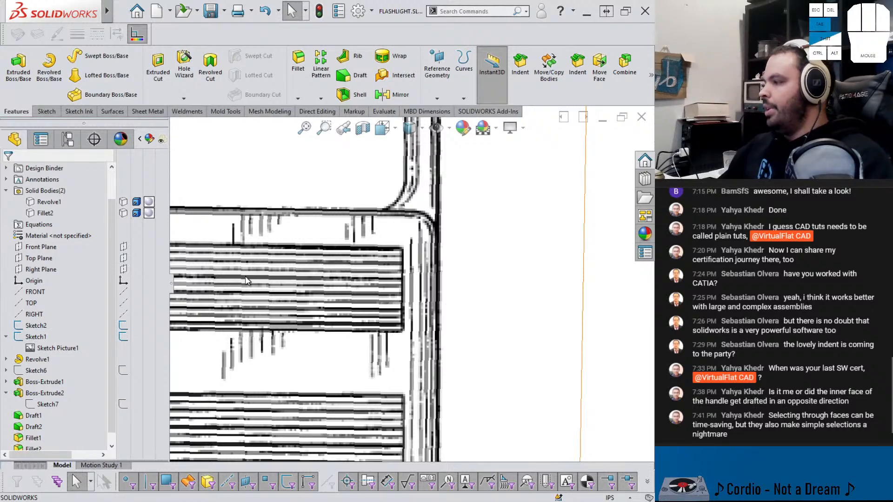
{"action": "key", "text": "shift+Tab"}
Edit the base's 0.125 in edge fillet so that selecting through faces is turned off, and apply the change
{"action": "scroll", "coordinate": [334, 267], "scroll_direction": "down", "scroll_amount": 3}
{"action": "middle_click_drag", "start_coordinate": [337, 271], "coordinate": [360, 311]}
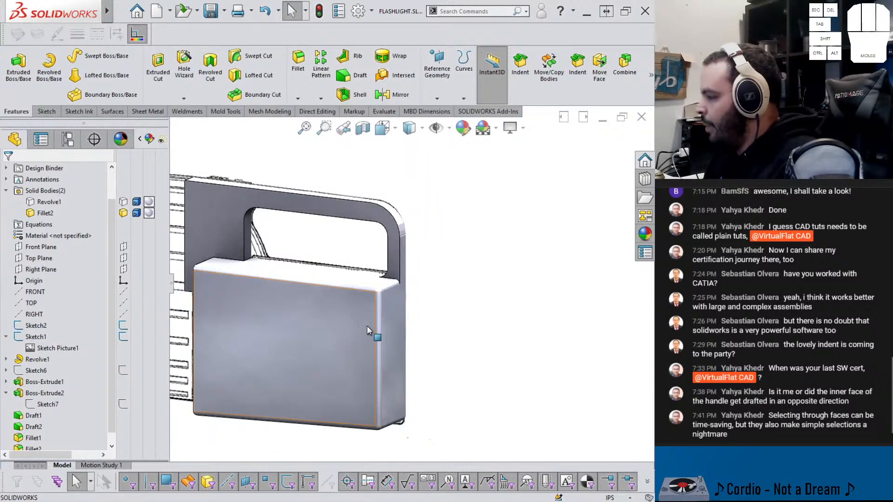
{"action": "scroll", "coordinate": [375, 316], "scroll_direction": "up", "scroll_amount": 3}
{"action": "left_click", "coordinate": [388, 298]}
{"action": "left_click", "coordinate": [385, 299]}
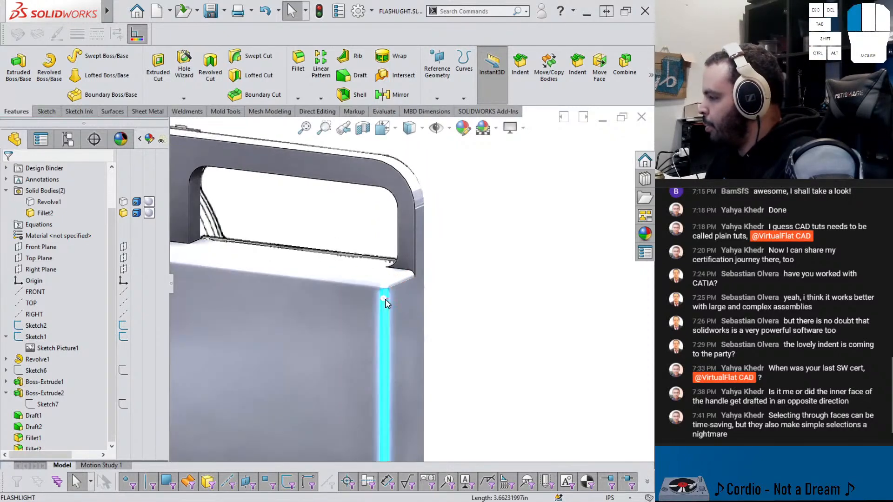
{"action": "left_click", "coordinate": [415, 256]}
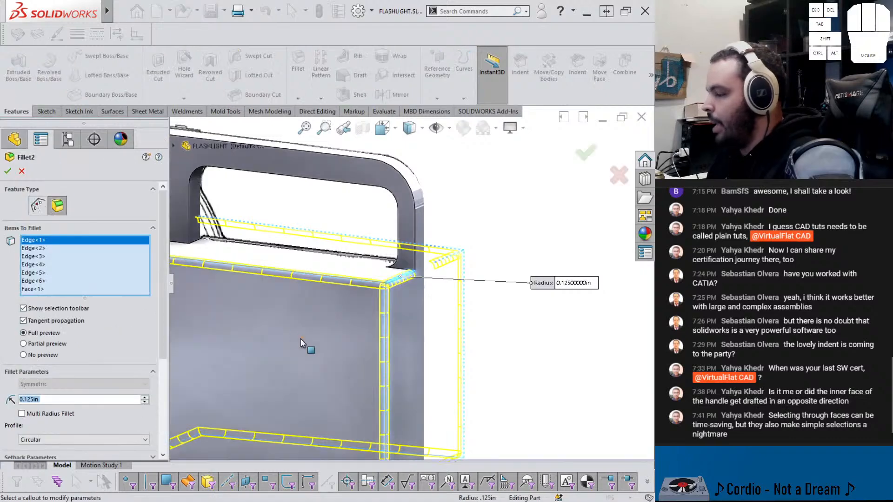
{"action": "scroll", "coordinate": [269, 356], "scroll_direction": "up", "scroll_amount": 3}
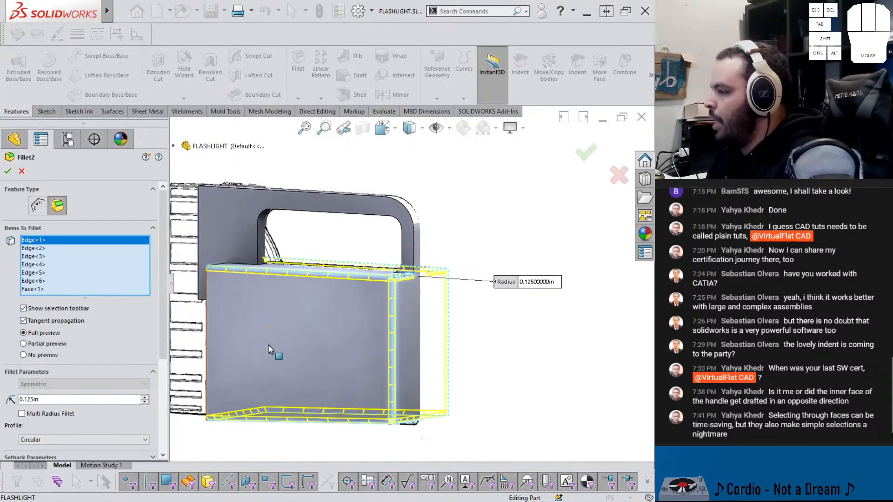
{"action": "scroll", "coordinate": [268, 344], "scroll_direction": "down", "scroll_amount": 2}
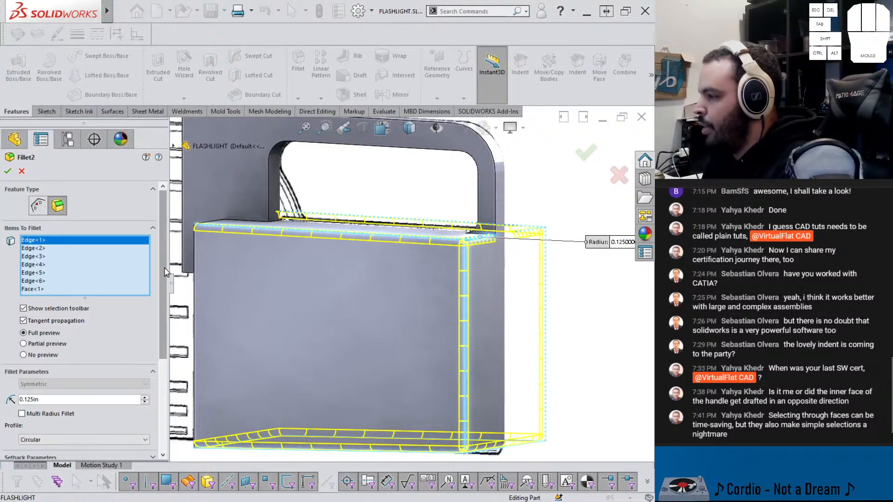
{"action": "left_click_drag", "start_coordinate": [164, 266], "coordinate": [163, 407]}
{"action": "left_click", "coordinate": [44, 438]}
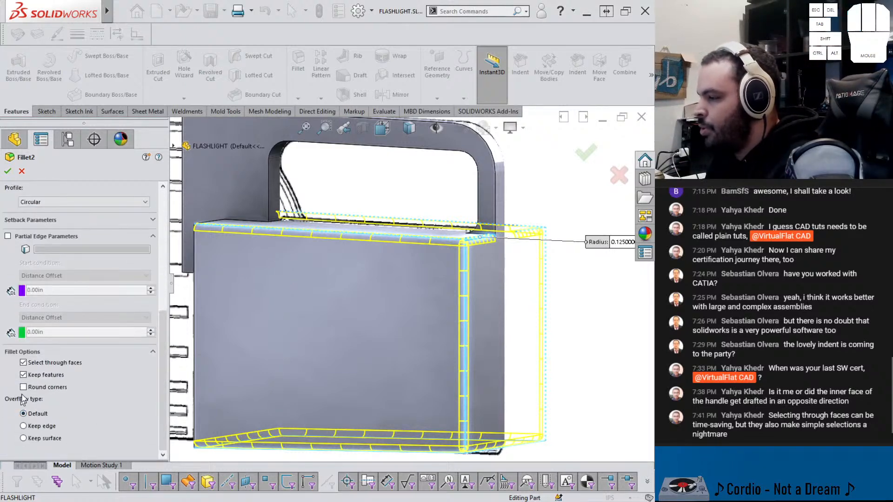
{"action": "left_click", "coordinate": [23, 363]}
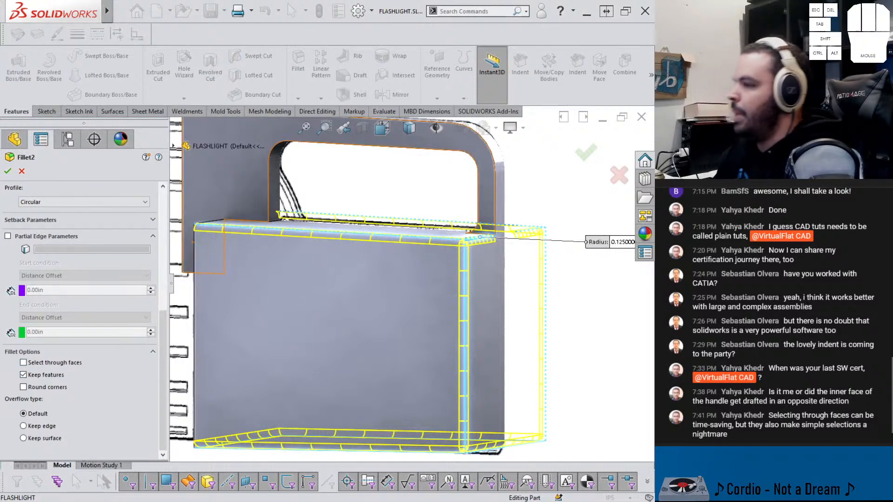
{"action": "left_click", "coordinate": [8, 172]}
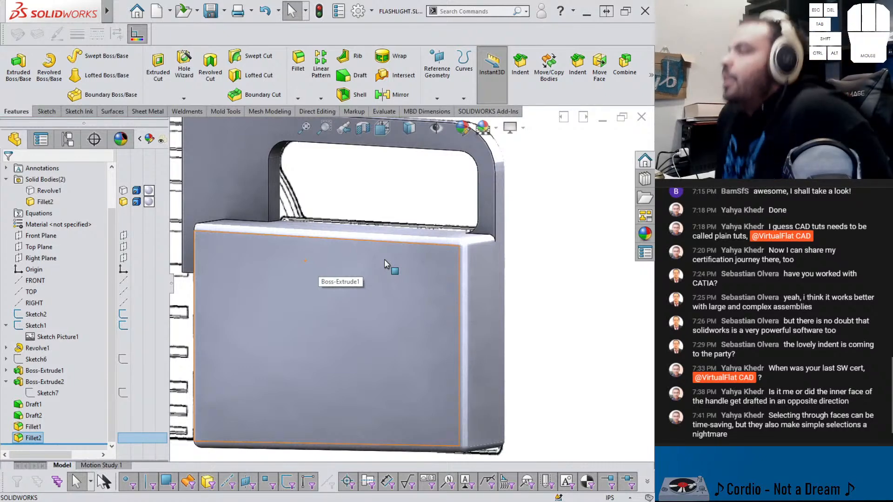
Examine the junction between the handle and the shown flashlight head, and hide the head body
{"action": "middle_click_drag", "start_coordinate": [389, 253], "coordinate": [331, 253]}
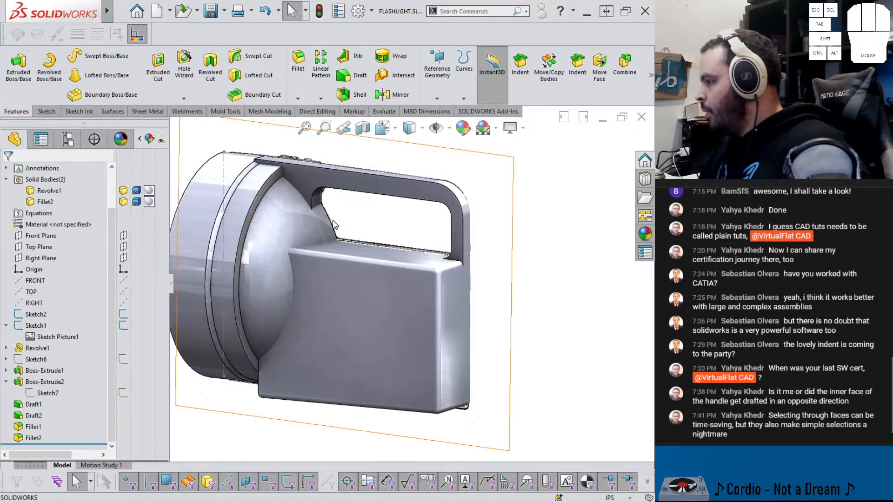
{"action": "scroll", "coordinate": [332, 224], "scroll_direction": "down", "scroll_amount": 10}
{"action": "middle_click_drag", "start_coordinate": [288, 193], "coordinate": [399, 204]}
{"action": "scroll", "coordinate": [419, 212], "scroll_direction": "up", "scroll_amount": 5}
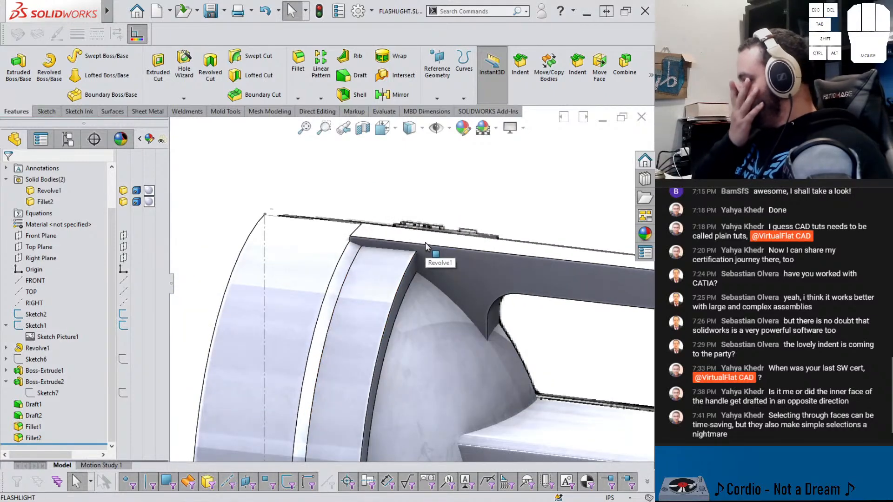
{"action": "scroll", "coordinate": [413, 286], "scroll_direction": "up", "scroll_amount": 2}
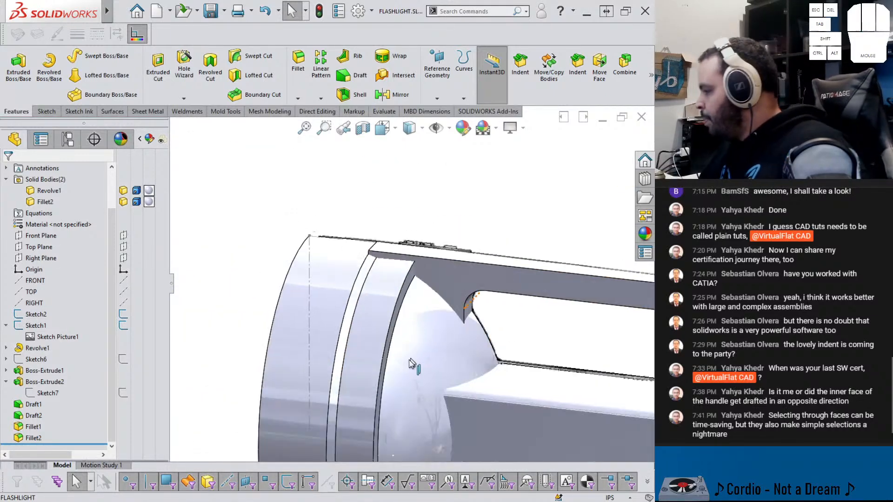
{"action": "key", "text": "Tab"}
Start a fillet on the front vertical inner edge of the handle opening with a 0.03 in radius
{"action": "left_click", "coordinate": [463, 345]}
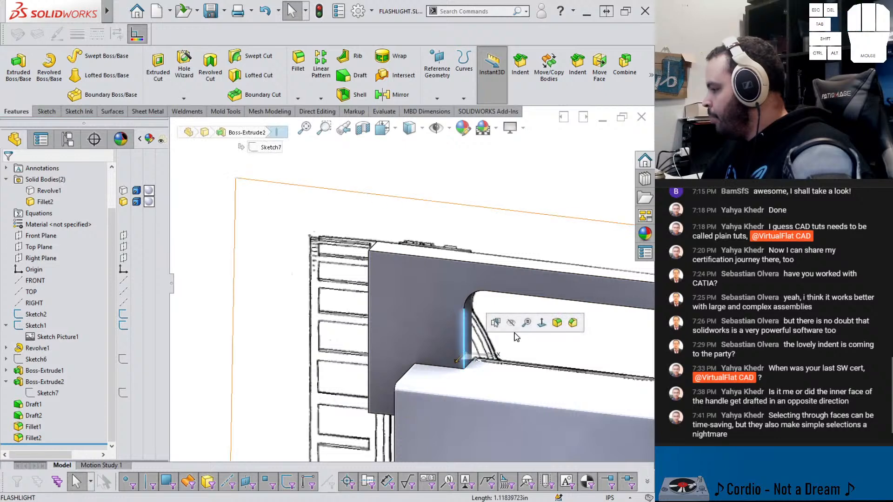
{"action": "right_click_drag", "start_coordinate": [530, 331], "coordinate": [502, 333]}
{"action": "scroll", "coordinate": [526, 337], "scroll_direction": "down", "scroll_amount": 1}
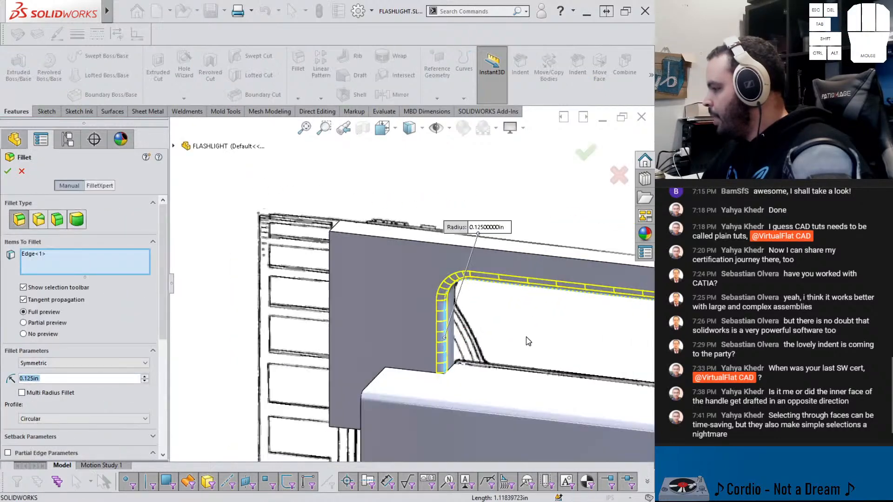
{"action": "type", "text": "0.03"}
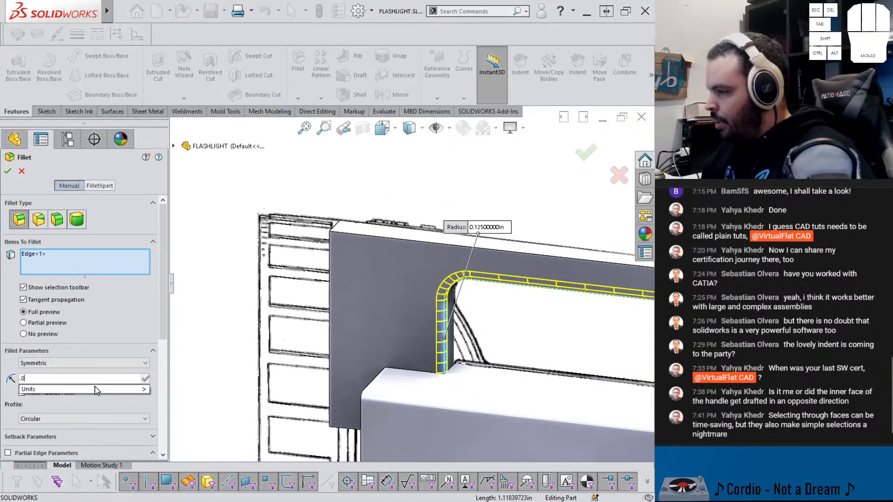
{"action": "key", "text": "Return"}
Add both large side faces of the handle to the fillet
{"action": "scroll", "coordinate": [568, 342], "scroll_direction": "up", "scroll_amount": 3}
{"action": "scroll", "coordinate": [512, 331], "scroll_direction": "down", "scroll_amount": 4}
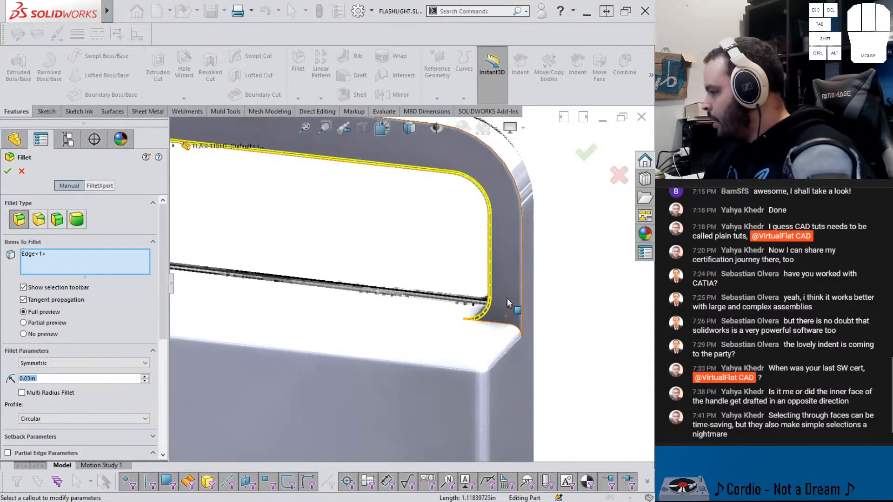
{"action": "left_click", "coordinate": [510, 302]}
{"action": "scroll", "coordinate": [510, 302], "scroll_direction": "up", "scroll_amount": 4}
{"action": "scroll", "coordinate": [305, 267], "scroll_direction": "down", "scroll_amount": 1}
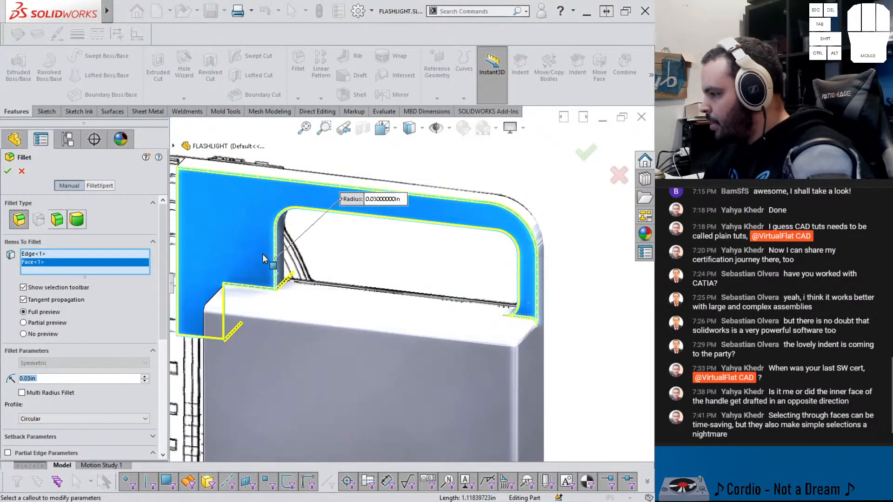
{"action": "middle_click_drag", "start_coordinate": [262, 254], "coordinate": [158, 248]}
{"action": "left_click", "coordinate": [357, 246]}
Add the base's narrow front face to the fillet and apply the fillet
{"action": "scroll", "coordinate": [357, 246], "scroll_direction": "up", "scroll_amount": 4}
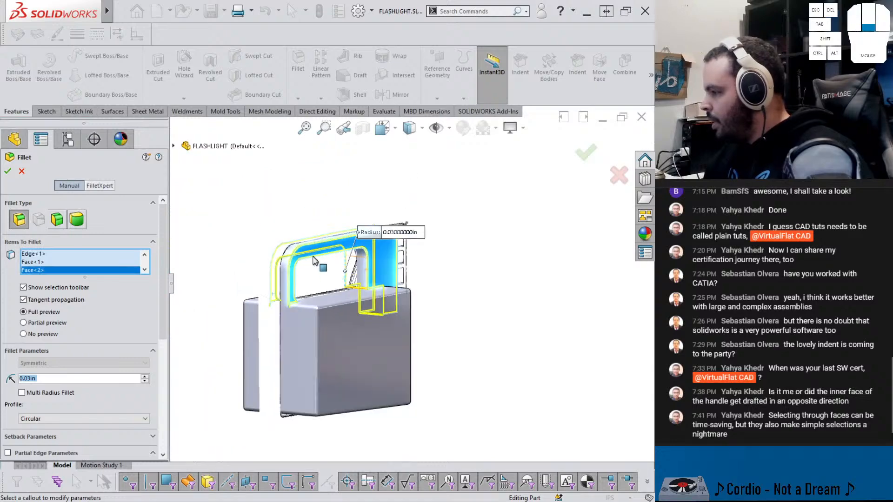
{"action": "scroll", "coordinate": [294, 275], "scroll_direction": "down", "scroll_amount": 6}
{"action": "scroll", "coordinate": [339, 333], "scroll_direction": "up", "scroll_amount": 3}
{"action": "mouse_move", "coordinate": [563, 331]}
{"action": "middle_mouse_down"}
{"action": "mouse_move", "coordinate": [502, 319]}
{"action": "mouse_move", "coordinate": [506, 342]}
{"action": "mouse_move", "coordinate": [528, 330]}
{"action": "mouse_move", "coordinate": [561, 330]}
{"action": "mouse_move", "coordinate": [553, 328]}
{"action": "middle_mouse_up"}
{"action": "left_click", "coordinate": [556, 335]}
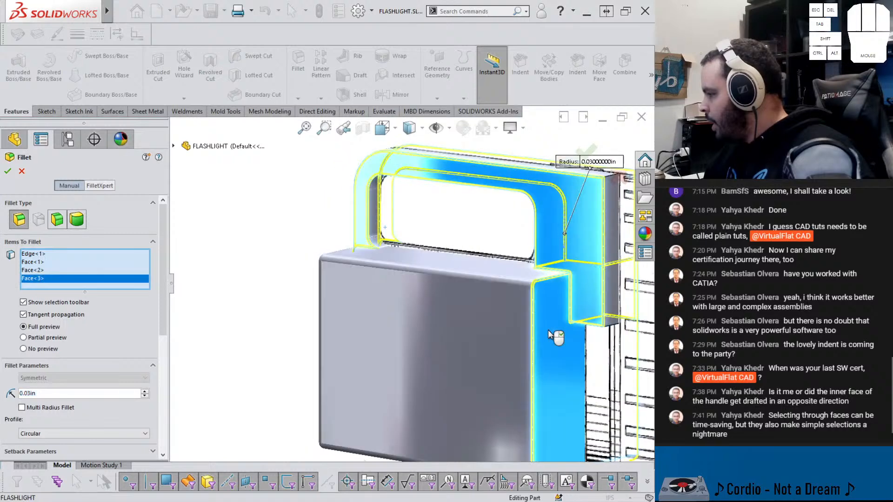
{"action": "left_click", "coordinate": [8, 171]}
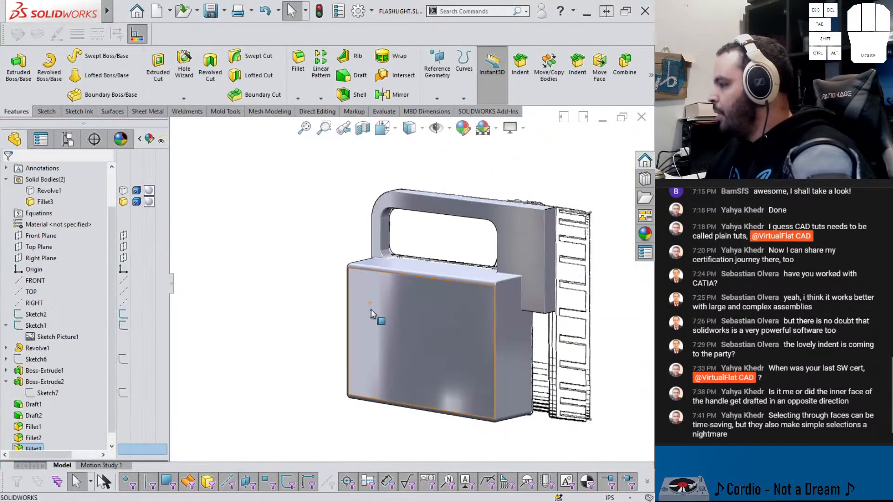
Show the flashlight head body and examine how the filleted handle's upper front end meets it
{"action": "middle_click_drag", "start_coordinate": [370, 309], "coordinate": [554, 314]}
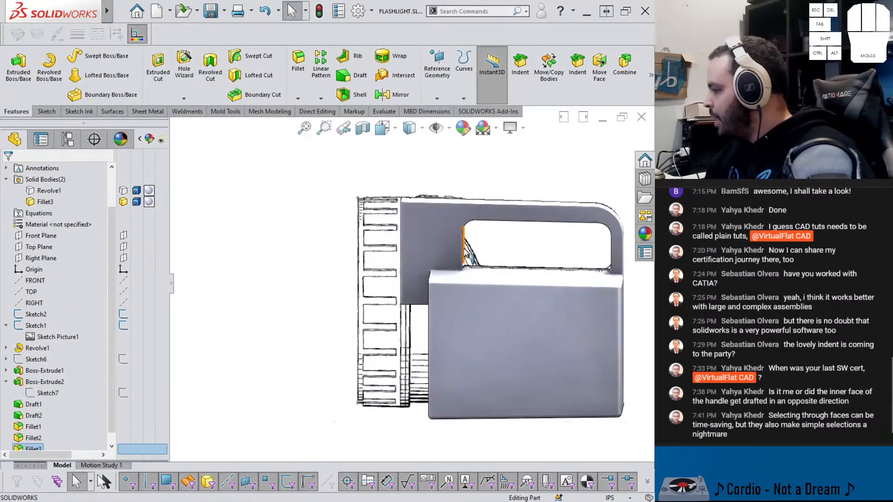
{"action": "key", "text": "shift+Tab"}
{"action": "scroll", "coordinate": [478, 266], "scroll_direction": "down", "scroll_amount": 2}
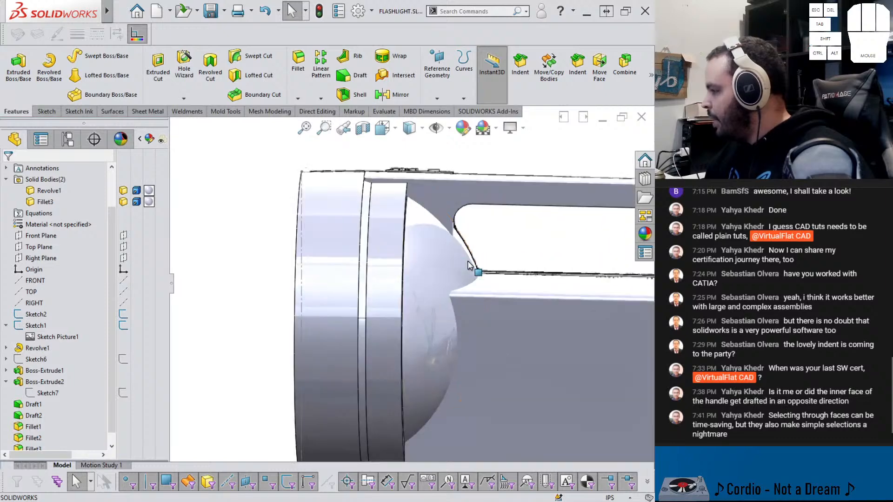
{"action": "mouse_move", "coordinate": [472, 265]}
{"action": "middle_mouse_down"}
{"action": "mouse_move", "coordinate": [452, 266]}
{"action": "mouse_move", "coordinate": [450, 252]}
{"action": "mouse_move", "coordinate": [466, 272]}
{"action": "middle_mouse_up"}
{"action": "scroll", "coordinate": [395, 191], "scroll_direction": "down", "scroll_amount": 8}
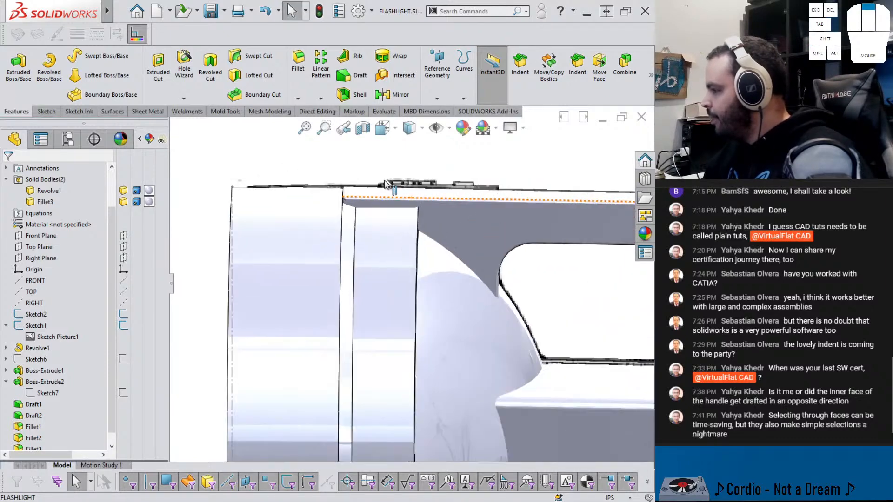
{"action": "mouse_move", "coordinate": [347, 229]}
{"action": "middle_mouse_down"}
{"action": "mouse_move", "coordinate": [358, 200]}
{"action": "mouse_move", "coordinate": [343, 207]}
{"action": "middle_mouse_up"}
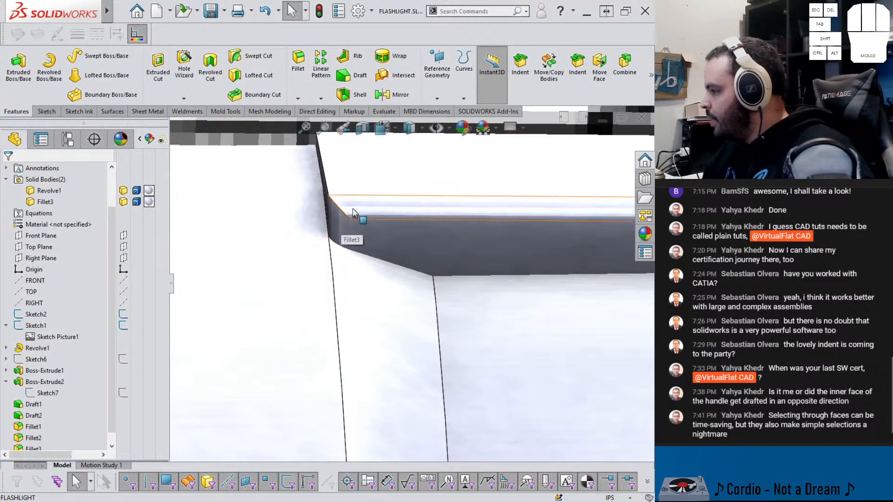
{"action": "scroll", "coordinate": [350, 212], "scroll_direction": "up", "scroll_amount": 8}
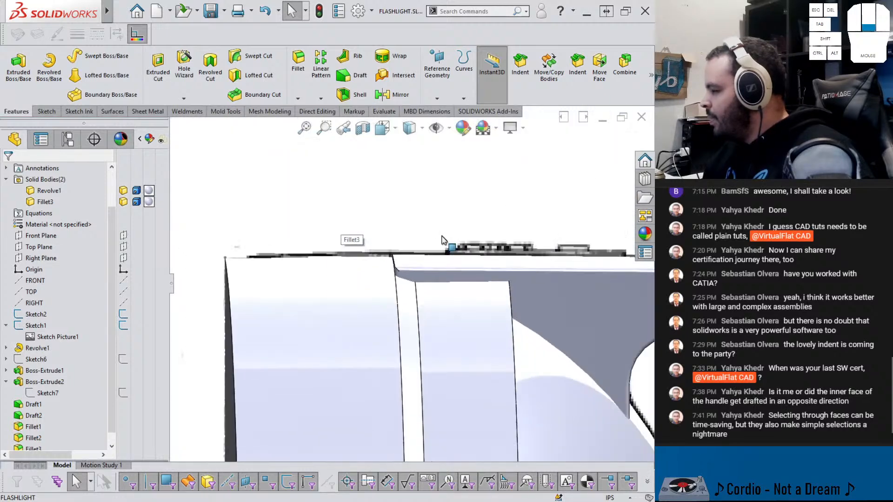
{"action": "middle_click_drag", "start_coordinate": [503, 328], "coordinate": [360, 298]}
{"action": "scroll", "coordinate": [419, 282], "scroll_direction": "down", "scroll_amount": 5}
Edit the 0.03 in fillet to add the handle's short upper front edge beside the head, and apply it
{"action": "left_click", "coordinate": [33, 448]}
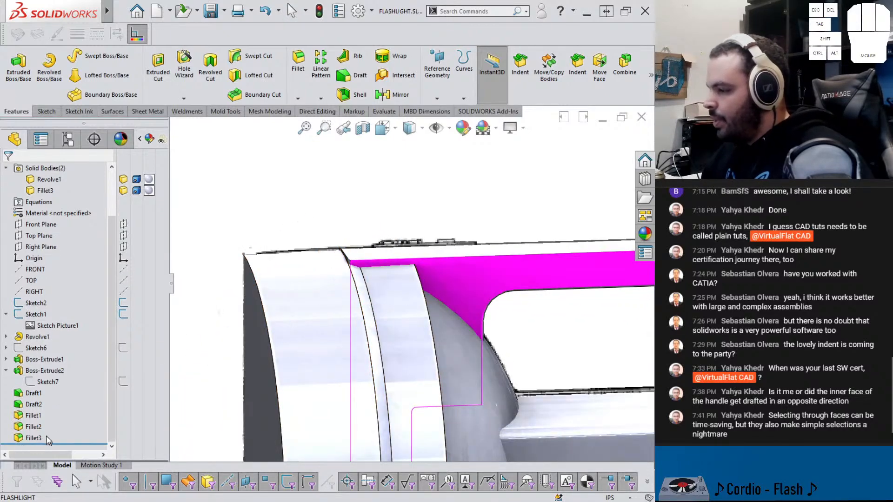
{"action": "left_click", "coordinate": [46, 407]}
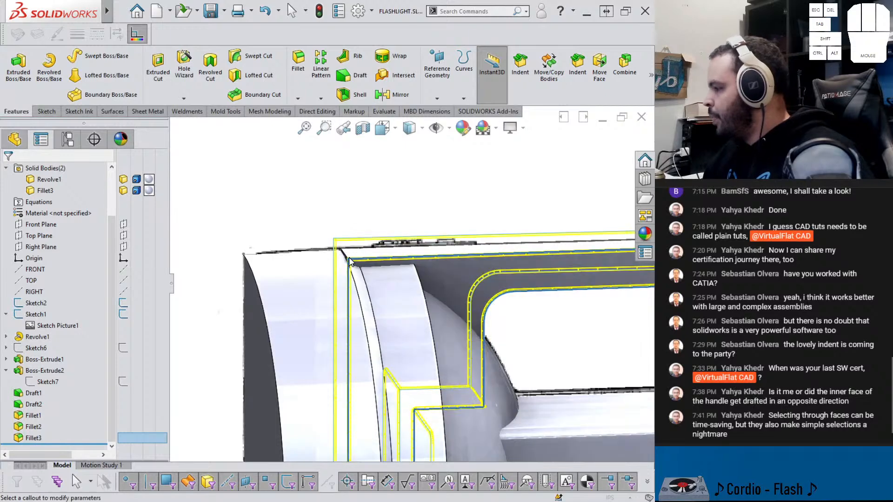
{"action": "scroll", "coordinate": [361, 264], "scroll_direction": "down", "scroll_amount": 2}
{"action": "left_click", "coordinate": [365, 268]}
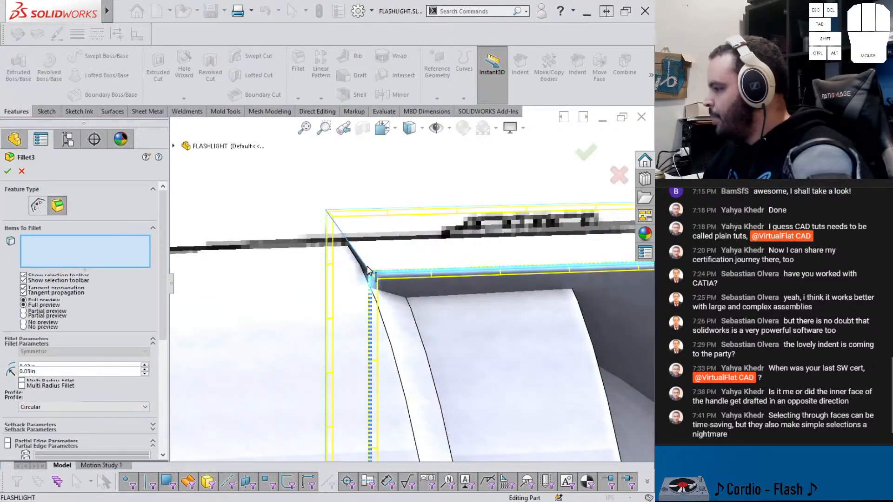
{"action": "right_click", "coordinate": [366, 269]}
{"action": "right_click", "coordinate": [366, 271]}
{"action": "left_click", "coordinate": [302, 282]}
{"action": "scroll", "coordinate": [291, 282], "scroll_direction": "up", "scroll_amount": 12}
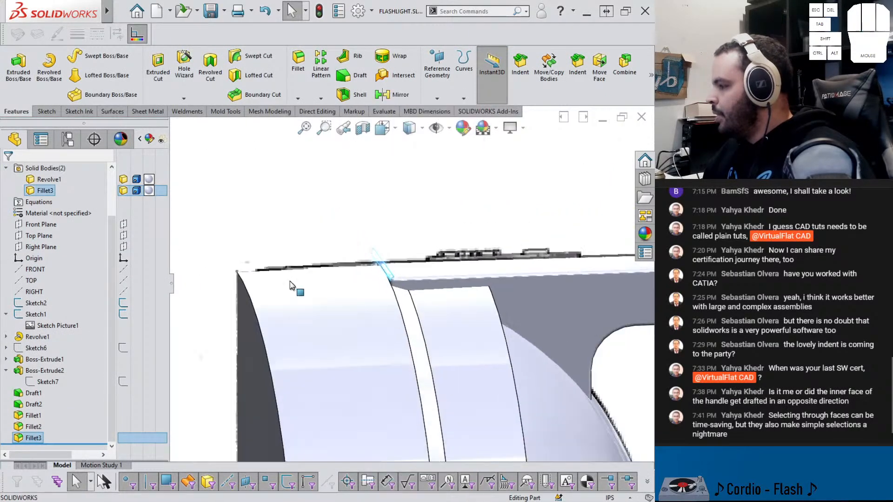
{"action": "left_click", "coordinate": [299, 330]}
Hide Sketch2 and Sketch1 with its reference picture, and view the whole flashlight from the front
{"action": "middle_click_drag", "start_coordinate": [358, 325], "coordinate": [496, 352]}
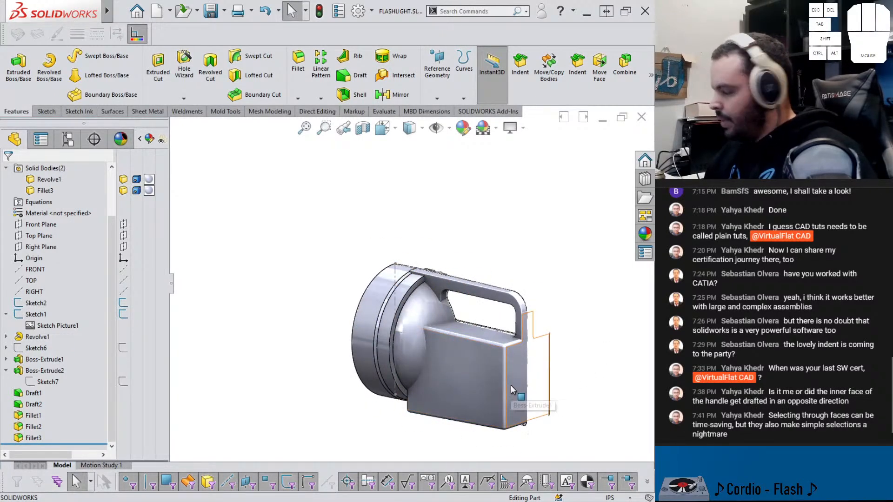
{"action": "scroll", "coordinate": [467, 359], "scroll_direction": "down", "scroll_amount": 3}
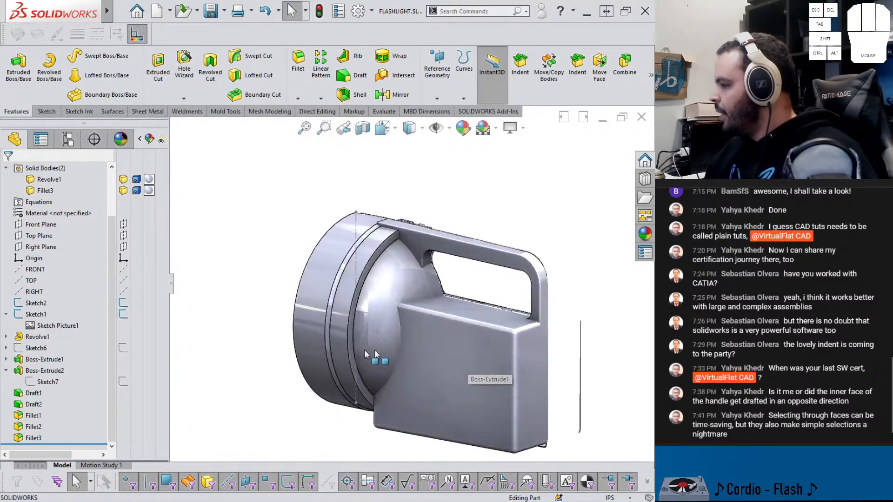
{"action": "left_click", "coordinate": [122, 315]}
{"action": "left_click", "coordinate": [206, 343]}
{"action": "mouse_move", "coordinate": [221, 342]}
{"action": "middle_mouse_down"}
{"action": "mouse_move", "coordinate": [280, 319]}
{"action": "mouse_move", "coordinate": [518, 316]}
{"action": "middle_mouse_up"}
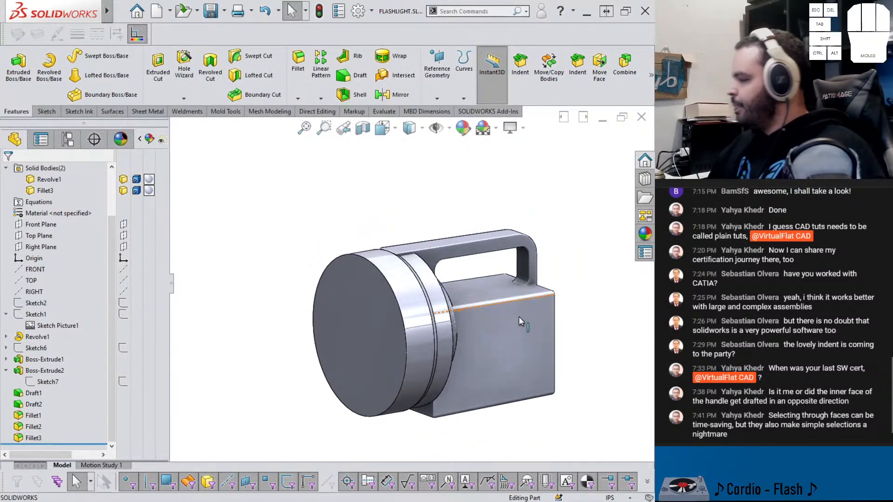
{"action": "left_click", "coordinate": [319, 186]}
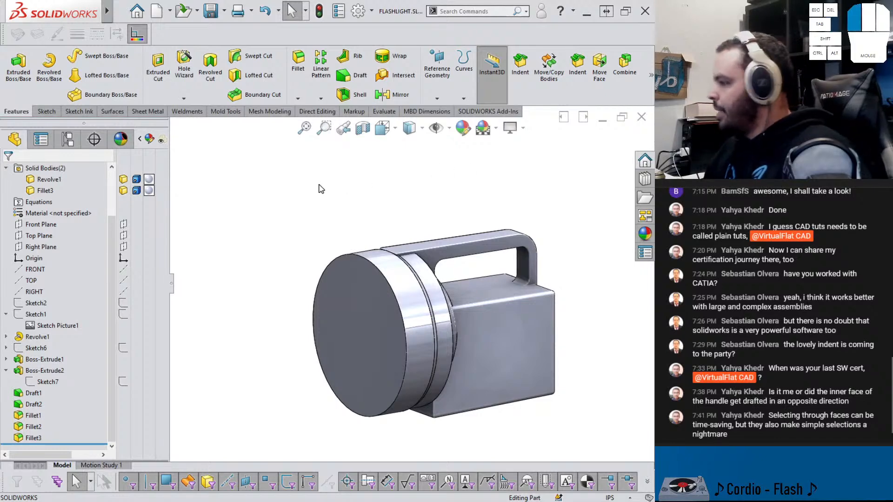
Combine the flashlight's head body with the handle-and-base body into one solid, using the Add operation
{"action": "key", "text": "w"}
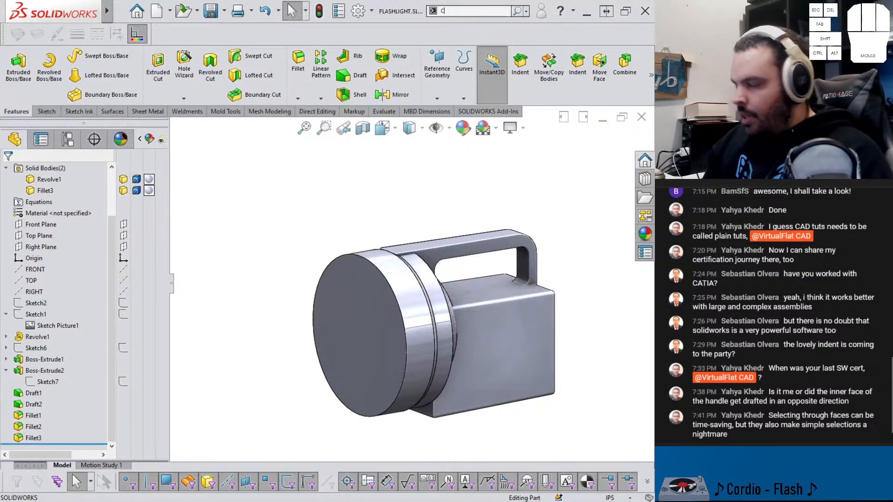
{"action": "key", "text": "Return"}
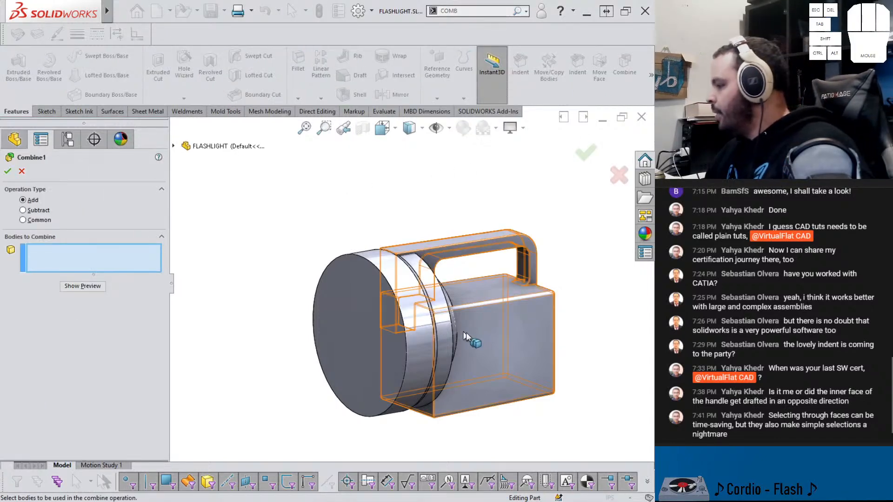
{"action": "left_click", "coordinate": [466, 332]}
{"action": "left_click", "coordinate": [424, 334]}
{"action": "right_click", "coordinate": [423, 335]}
{"action": "middle_click_drag", "start_coordinate": [406, 336], "coordinate": [370, 331]}
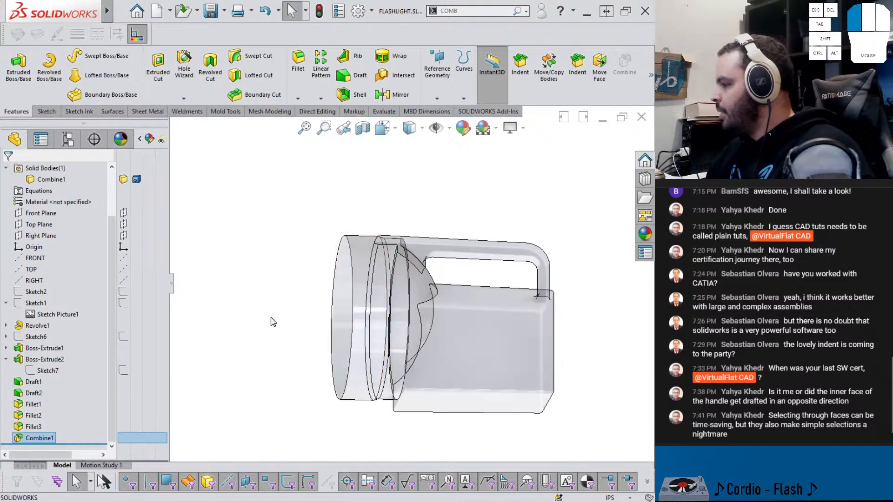
Turn off transparency for the whole FLASHLIGHT part
{"action": "scroll", "coordinate": [135, 274], "scroll_direction": "up", "scroll_amount": 3}
{"action": "left_click", "coordinate": [159, 171]}
{"action": "left_click", "coordinate": [213, 179]}
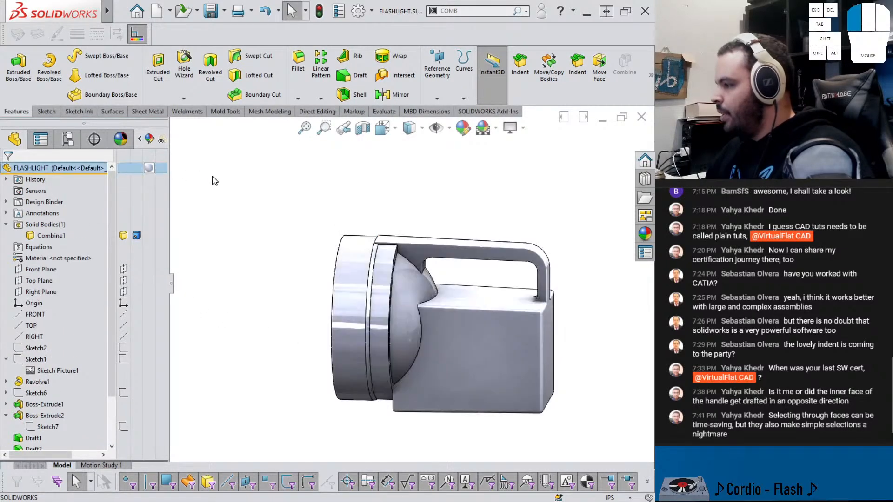
{"action": "middle_click_drag", "start_coordinate": [361, 242], "coordinate": [400, 267]}
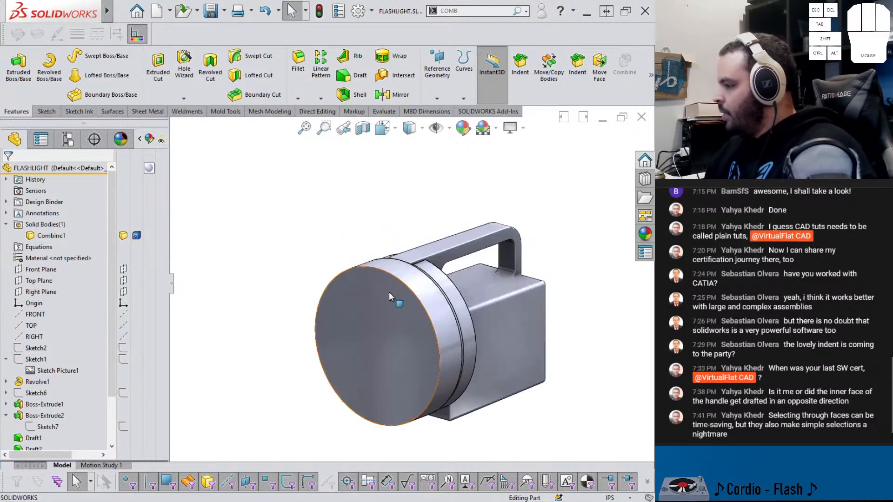
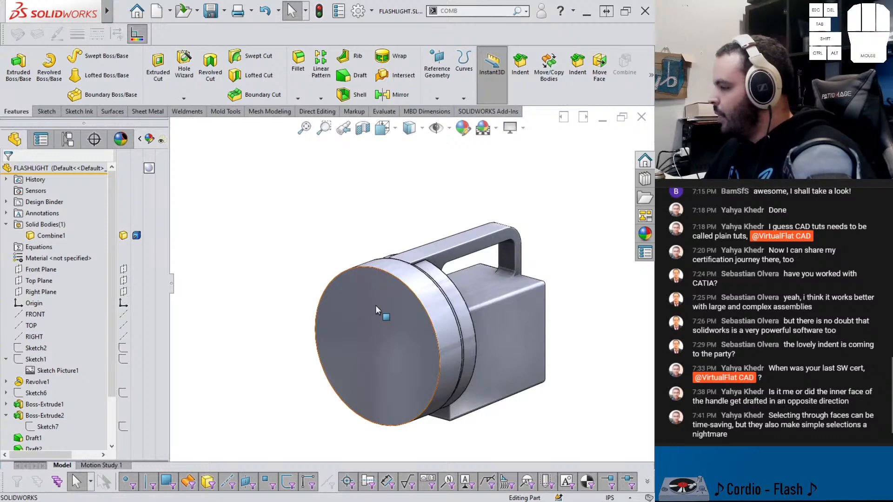
View the head from the front, switch to the browser's patent drawings, examine the front view in Fig. 4, and return to the model
{"action": "middle_click_drag", "start_coordinate": [398, 362], "coordinate": [445, 325]}
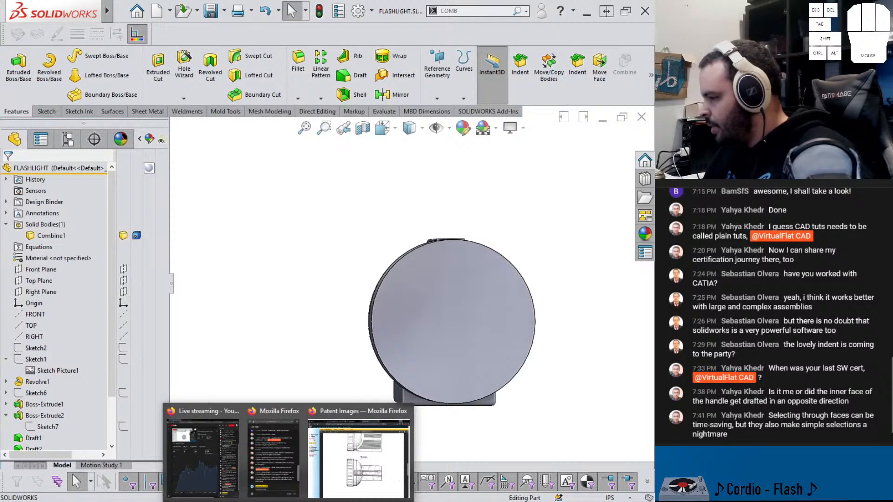
{"action": "left_click", "coordinate": [358, 458]}
{"action": "scroll", "coordinate": [375, 291], "scroll_direction": "down", "scroll_amount": 10}
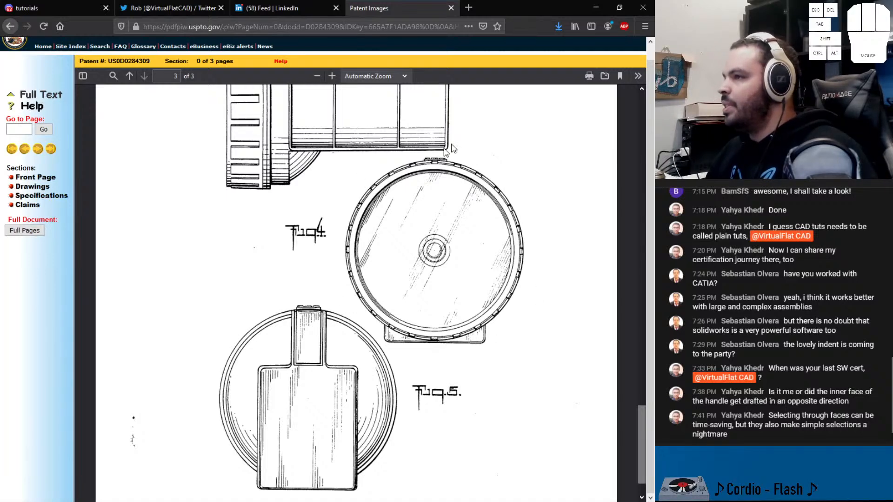
{"action": "left_click", "coordinate": [602, 7]}
Round the head's circular front edge with a 0.09 in symmetric fillet
{"action": "middle_click_drag", "start_coordinate": [475, 219], "coordinate": [375, 270]}
{"action": "scroll", "coordinate": [378, 272], "scroll_direction": "up", "scroll_amount": 1}
{"action": "scroll", "coordinate": [385, 274], "scroll_direction": "down", "scroll_amount": 3}
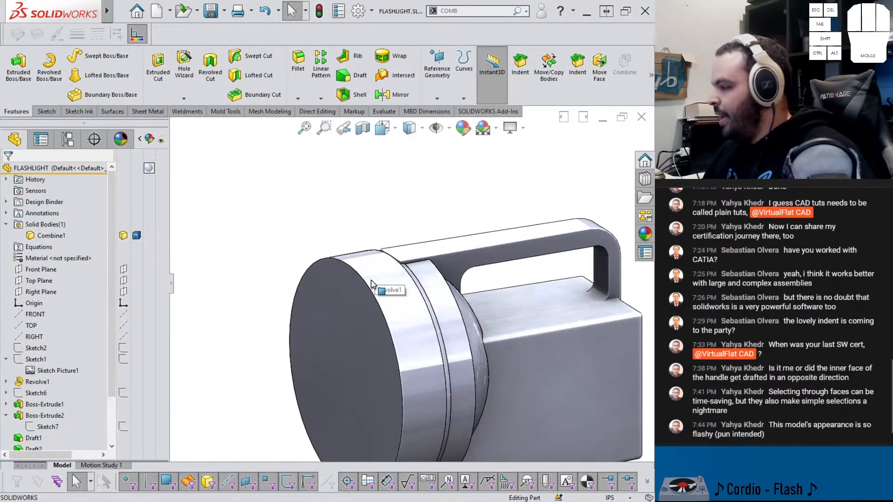
{"action": "left_click", "coordinate": [358, 278]}
{"action": "left_click", "coordinate": [450, 242]}
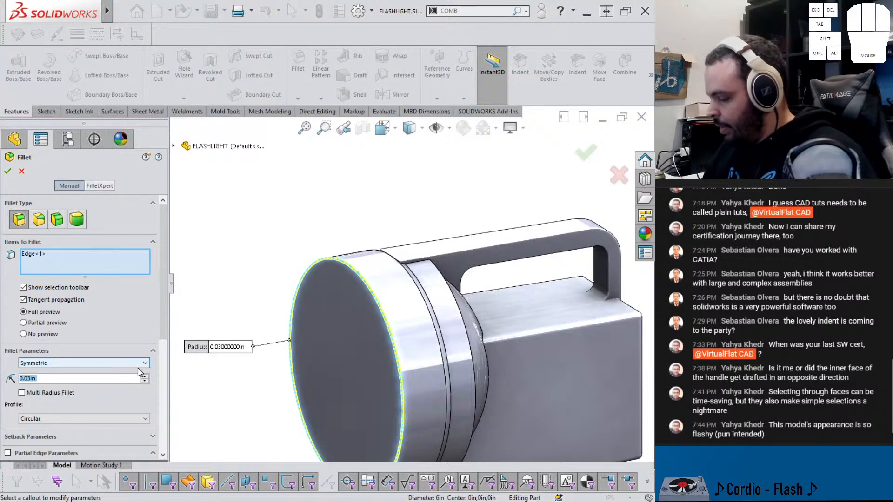
{"action": "type", "text": ".09"}
{"action": "key", "text": "Return"}
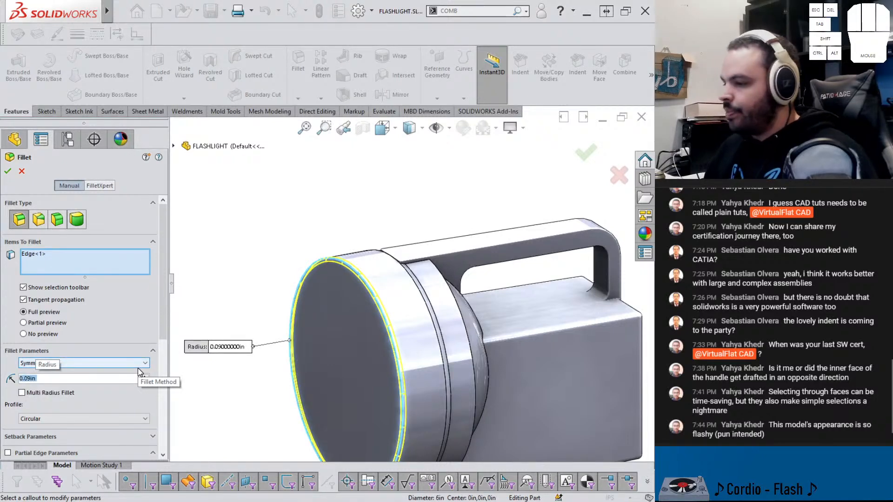
{"action": "key", "text": "Return"}
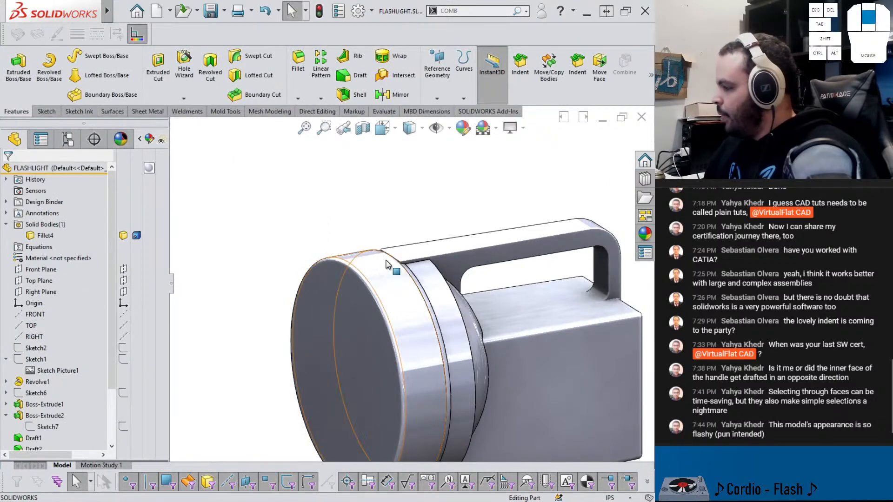
Delete the fillet on the head's circular front edge
{"action": "middle_click_drag", "start_coordinate": [386, 264], "coordinate": [367, 326]}
{"action": "scroll", "coordinate": [47, 419], "scroll_direction": "down", "scroll_amount": 3}
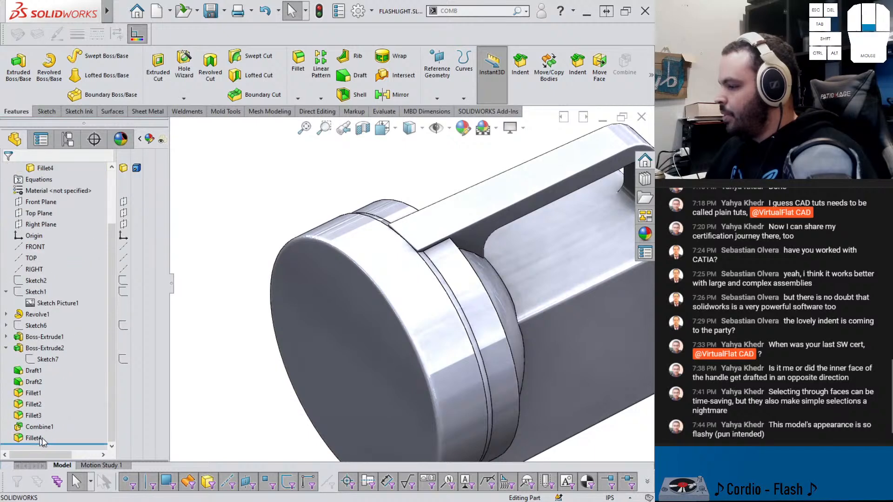
{"action": "left_click", "coordinate": [40, 437]}
{"action": "key", "text": "Delete"}
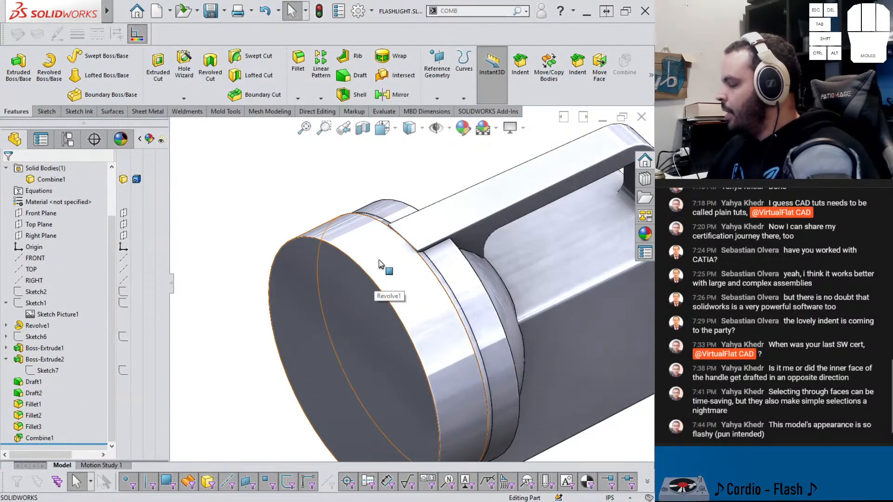
Sketch a center rectangle about 0.74 in by 0.33 in on the Top Plane, with its front side at the origin on the head's front face
{"action": "middle_click_drag", "start_coordinate": [385, 261], "coordinate": [351, 388]}
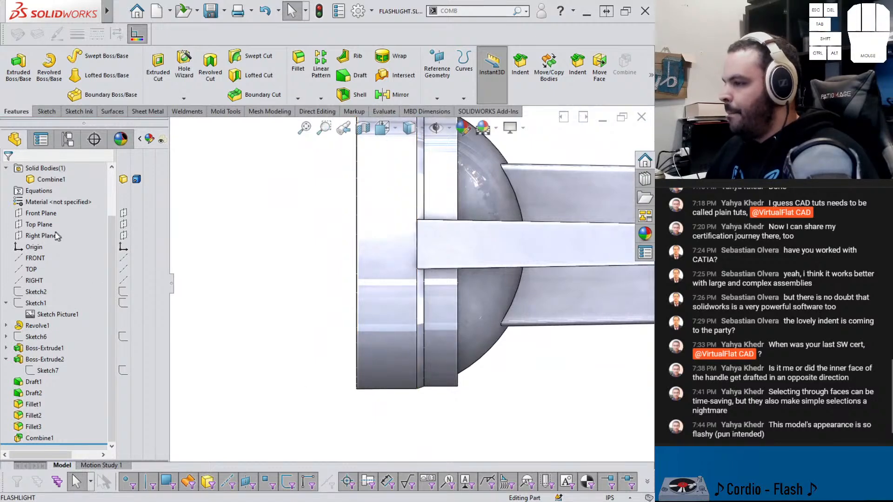
{"action": "left_click", "coordinate": [39, 224]}
{"action": "left_click", "coordinate": [87, 210]}
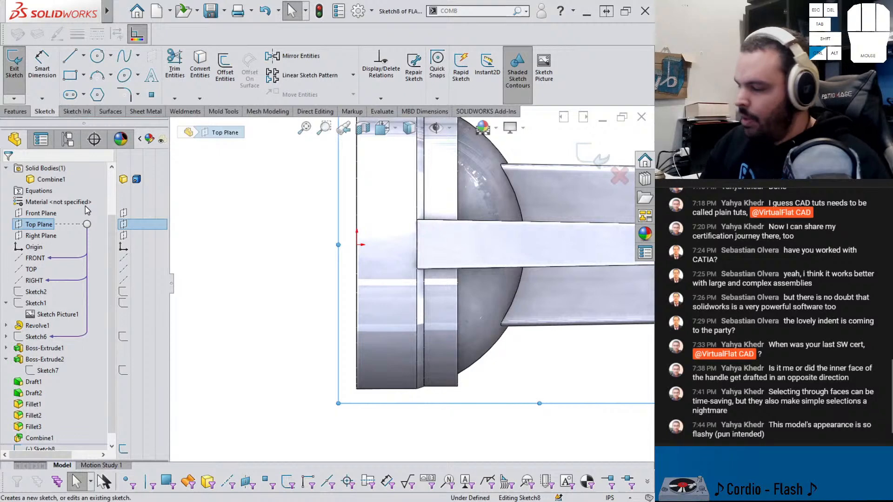
{"action": "key", "text": "ctrl+8"}
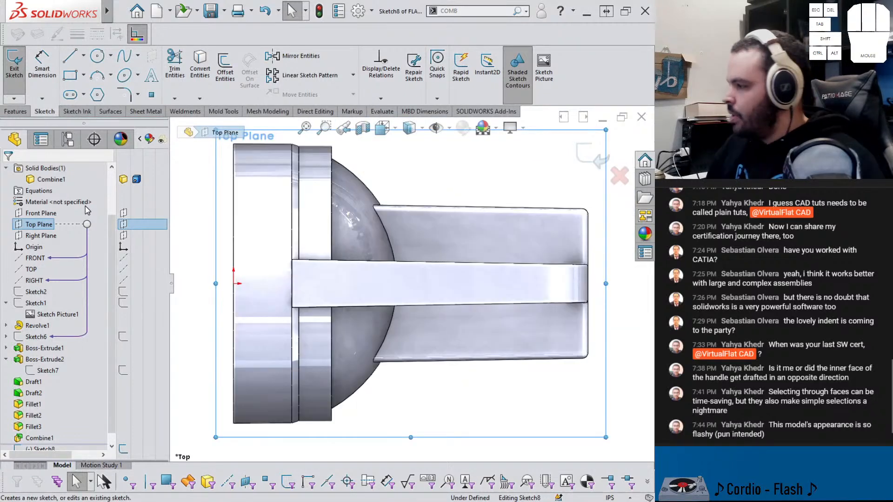
{"action": "left_click", "coordinate": [84, 76]}
{"action": "left_click", "coordinate": [102, 104]}
{"action": "scroll", "coordinate": [238, 267], "scroll_direction": "down", "scroll_amount": 5}
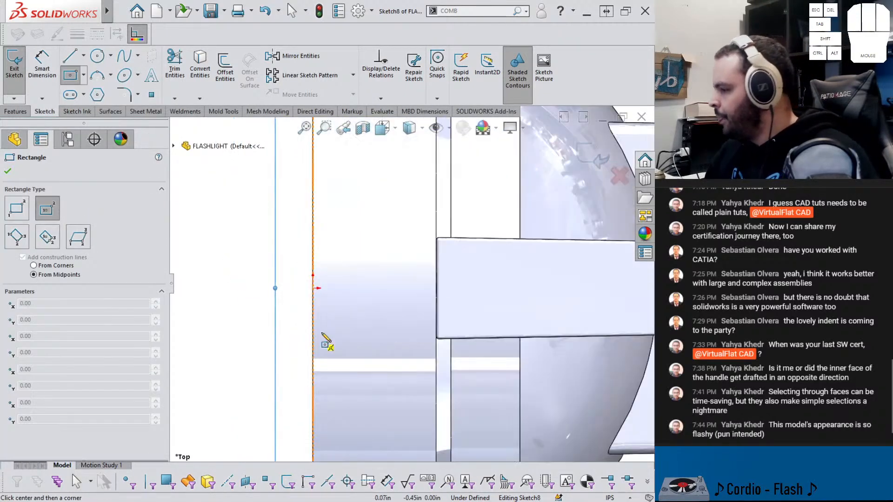
{"action": "left_click", "coordinate": [347, 289]}
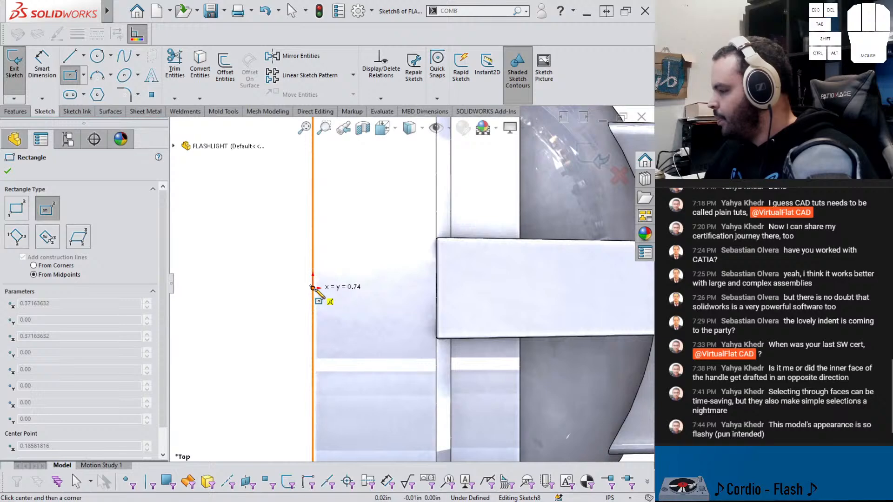
{"action": "left_click", "coordinate": [312, 288]}
{"action": "key", "text": "Escape"}
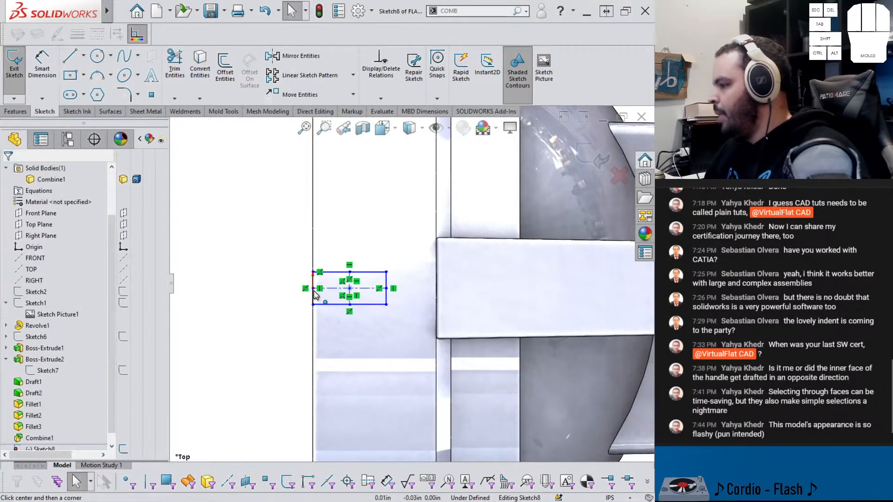
Center the rectangle's front side on the origin and stretch the rectangle to about 1.06 in long and 0.21 in wide
{"action": "mouse_move", "coordinate": [314, 290]}
{"action": "left_mouse_down"}
{"action": "mouse_move", "coordinate": [331, 282]}
{"action": "mouse_move", "coordinate": [327, 289]}
{"action": "left_mouse_up"}
{"action": "left_click", "coordinate": [298, 323]}
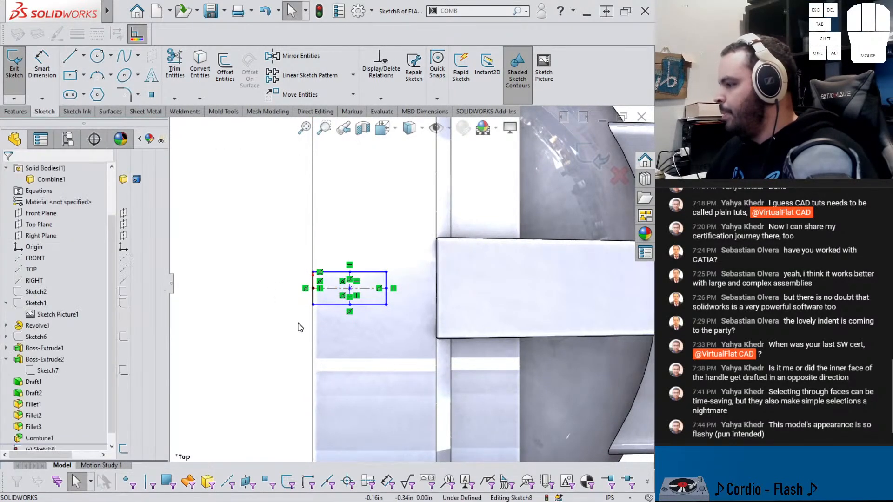
{"action": "right_click", "coordinate": [306, 283]}
{"action": "key", "text": "Escape"}
{"action": "left_click", "coordinate": [386, 272]}
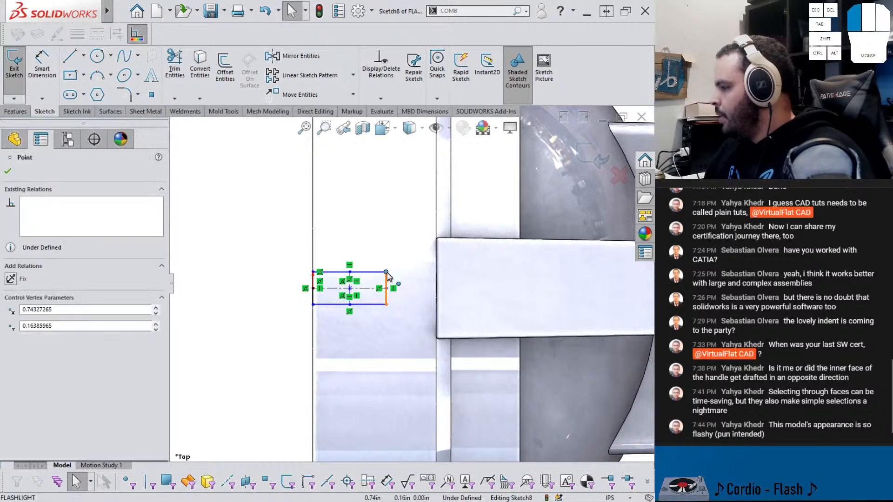
{"action": "left_click_drag", "start_coordinate": [386, 272], "coordinate": [417, 277]}
Dimension the rectangle 0.25 in wide and 1.00 in long
{"action": "right_click_drag", "start_coordinate": [290, 358], "coordinate": [294, 320]}
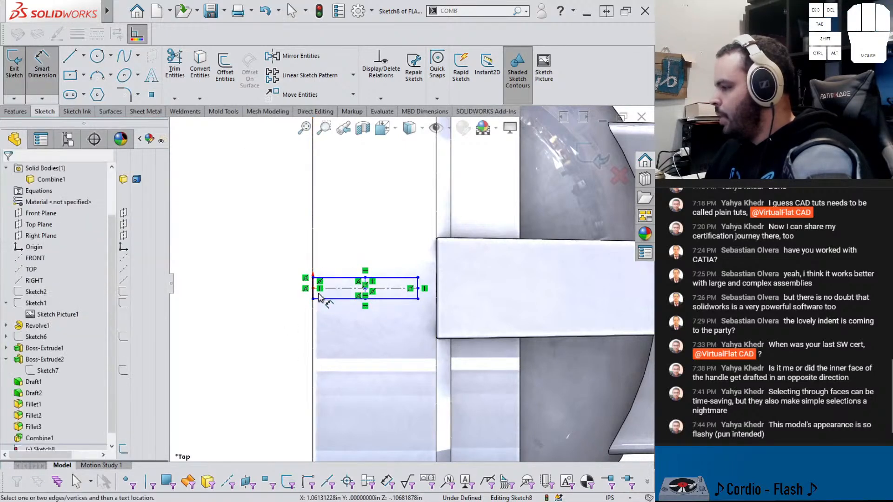
{"action": "left_click", "coordinate": [418, 294]}
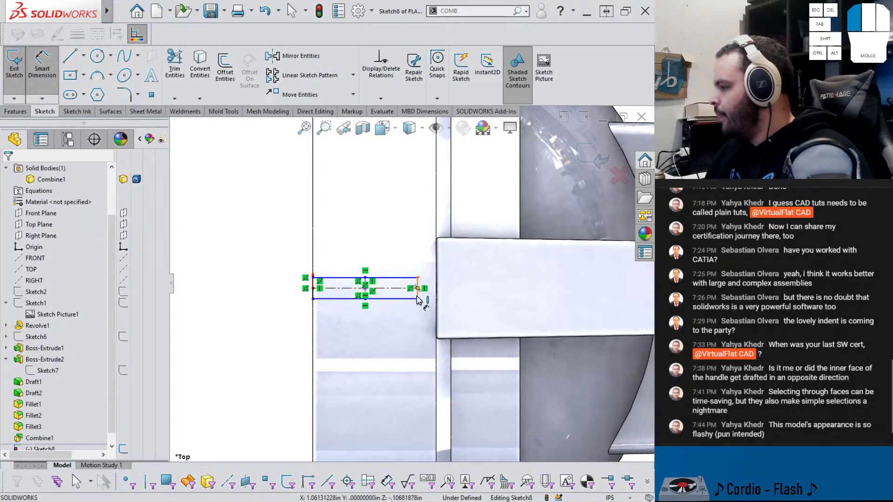
{"action": "left_click", "coordinate": [503, 297]}
{"action": "type", "text": ".25"}
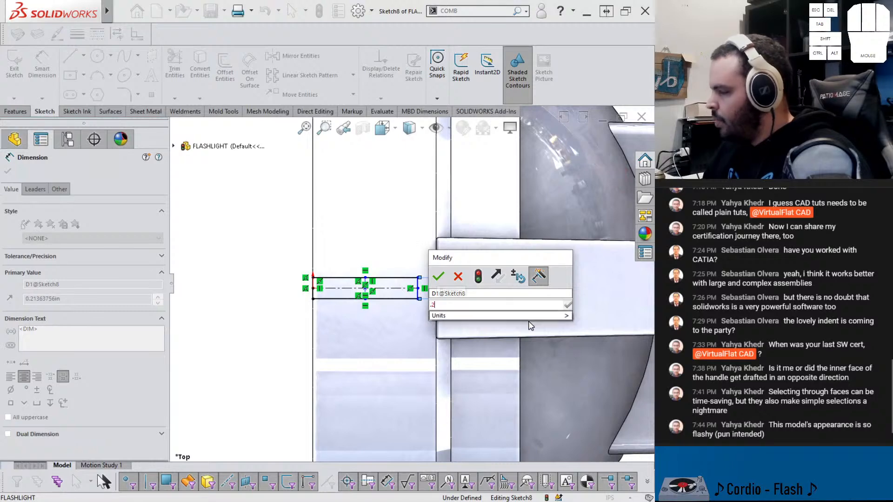
{"action": "key", "text": "Return"}
{"action": "left_click", "coordinate": [401, 279]}
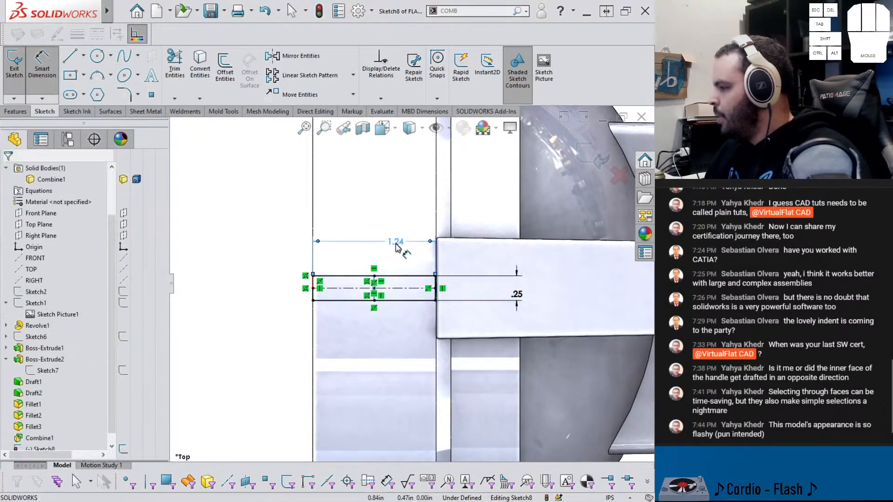
{"action": "left_click", "coordinate": [401, 241]}
{"action": "key", "text": "Return"}
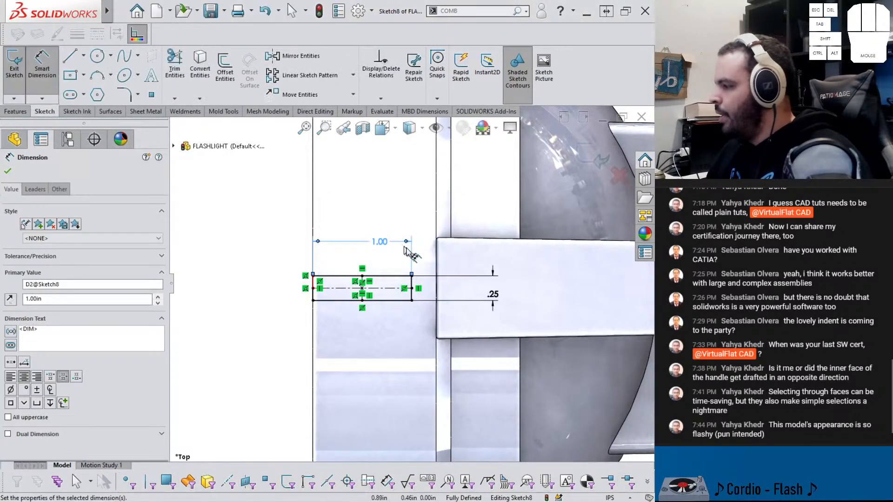
{"action": "left_click", "coordinate": [410, 259]}
{"action": "key", "text": "Escape"}
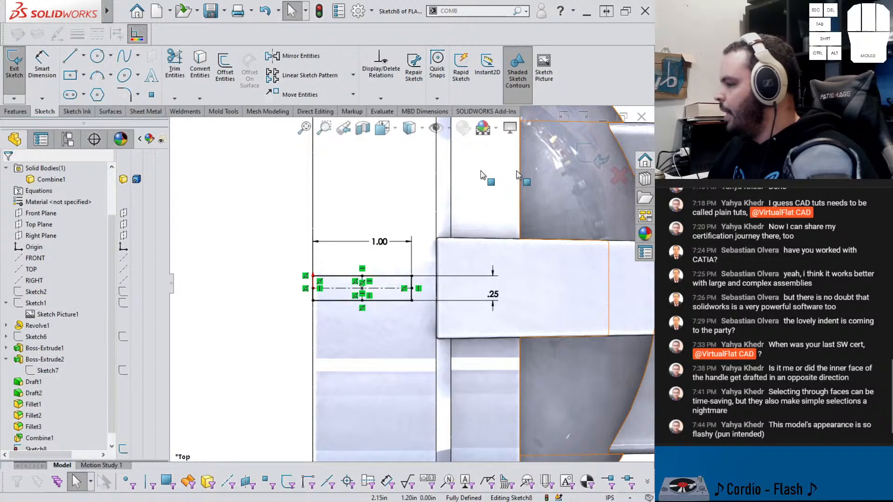
Begin an extruded cut from the rectangle sketch, starting at an offset of 4.00 in from the sketch plane
{"action": "left_click", "coordinate": [16, 111]}
{"action": "left_click", "coordinate": [157, 74]}
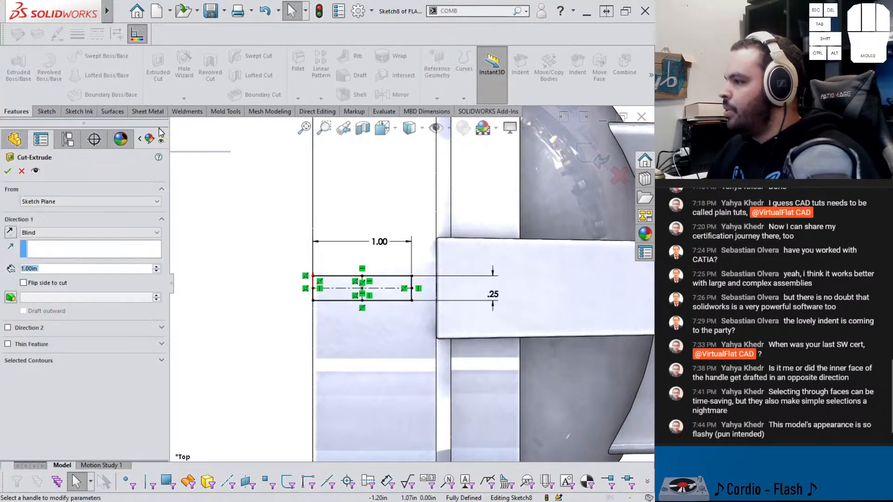
{"action": "scroll", "coordinate": [402, 296], "scroll_direction": "up", "scroll_amount": 4}
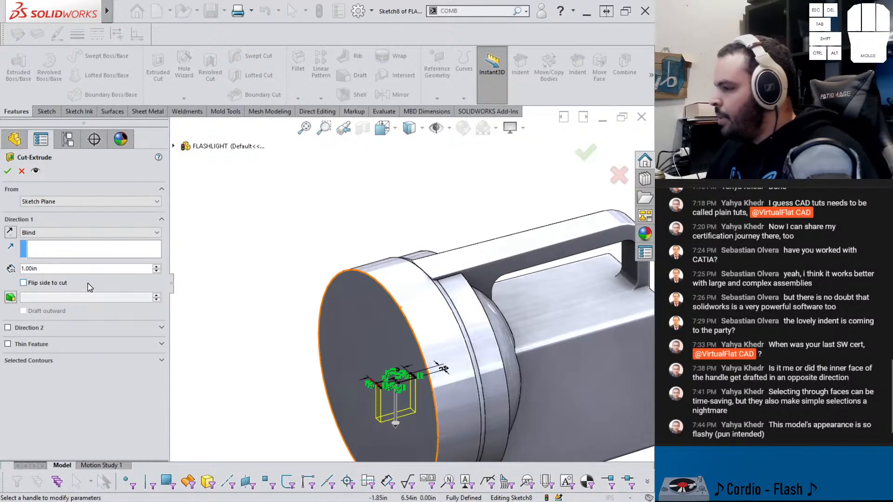
{"action": "left_click", "coordinate": [52, 201]}
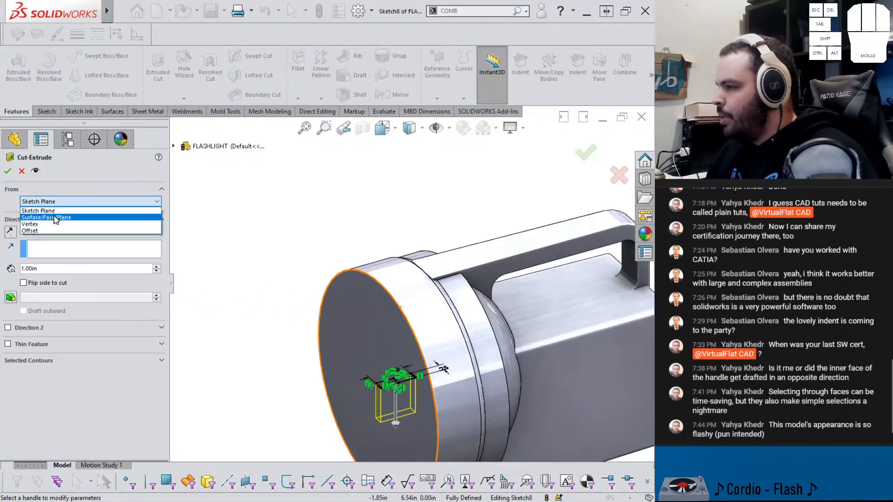
{"action": "left_click", "coordinate": [46, 201]}
{"action": "left_click", "coordinate": [46, 201]}
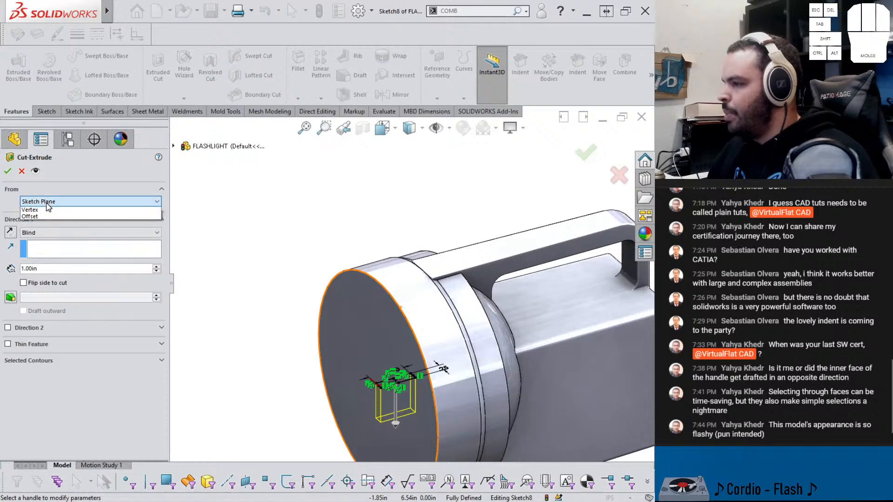
{"action": "left_click", "coordinate": [40, 230]}
{"action": "left_click", "coordinate": [52, 220]}
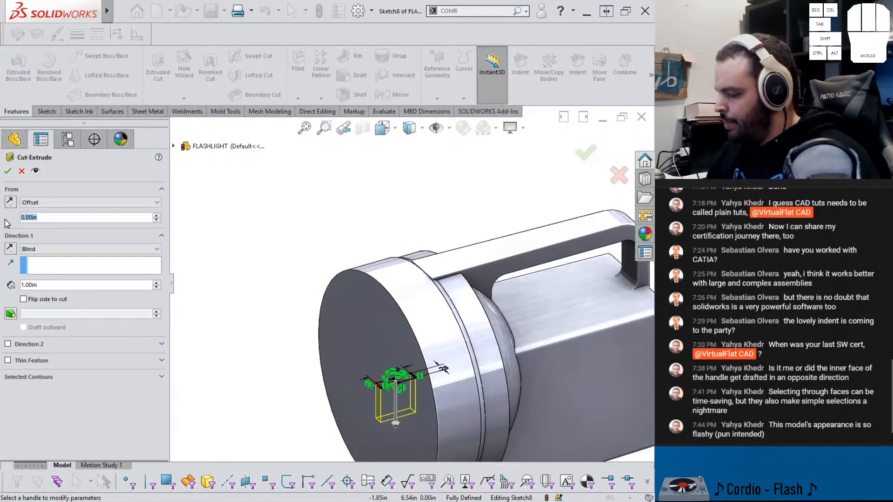
{"action": "type", "text": "4"}
{"action": "key", "text": "Return"}
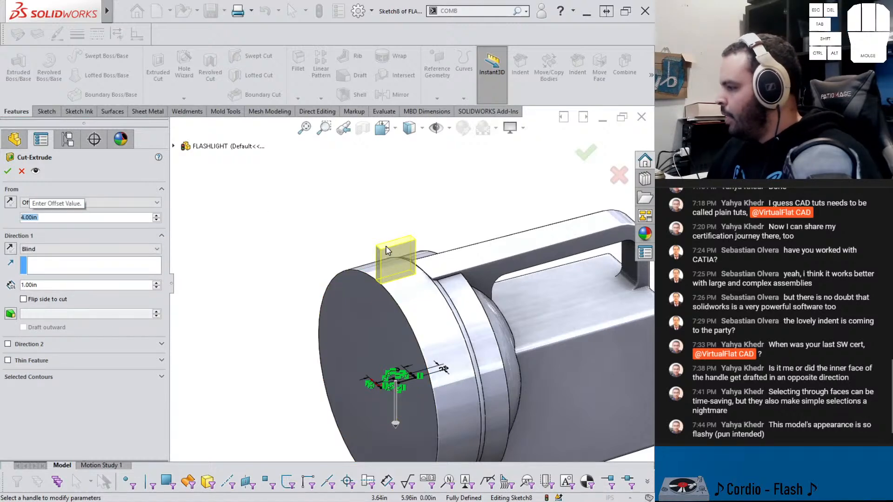
Set the cut's end condition to Offset From Surface, using the head's outer cylindrical face as reference
{"action": "left_click", "coordinate": [10, 250]}
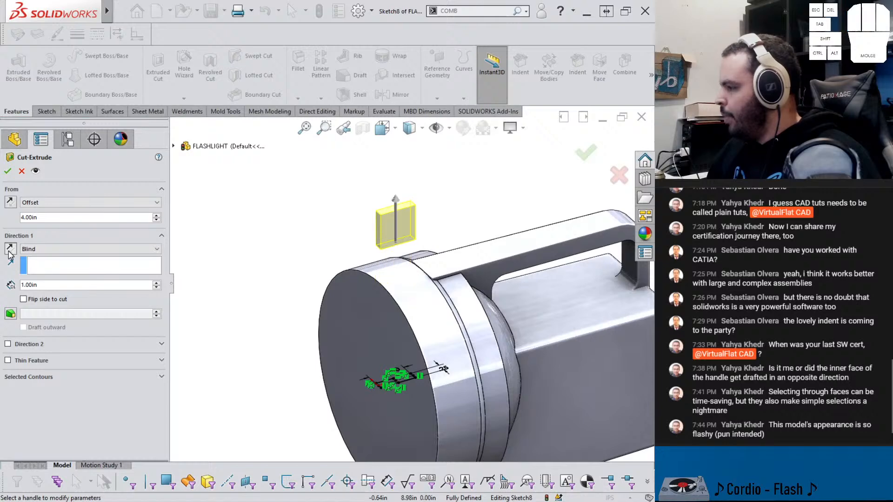
{"action": "left_click", "coordinate": [9, 250]}
{"action": "left_click", "coordinate": [88, 248]}
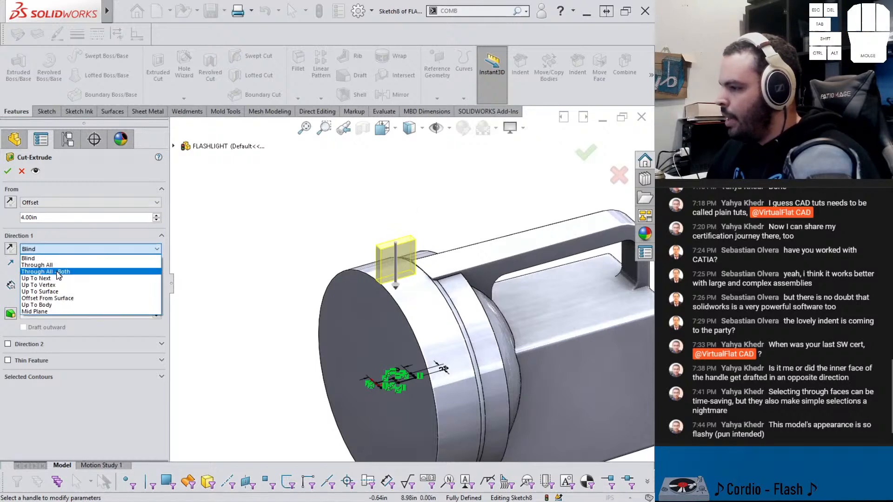
{"action": "left_click", "coordinate": [51, 299]}
{"action": "left_click", "coordinate": [420, 302]}
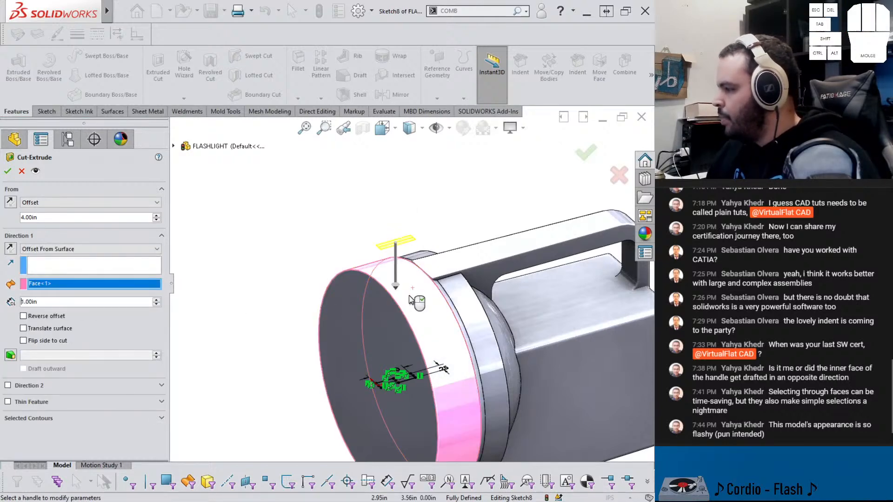
Set the cut's offset distance from the cylindrical face to 0.05 in
{"action": "scroll", "coordinate": [419, 303], "scroll_direction": "down", "scroll_amount": 2}
{"action": "double_click", "coordinate": [79, 301]}
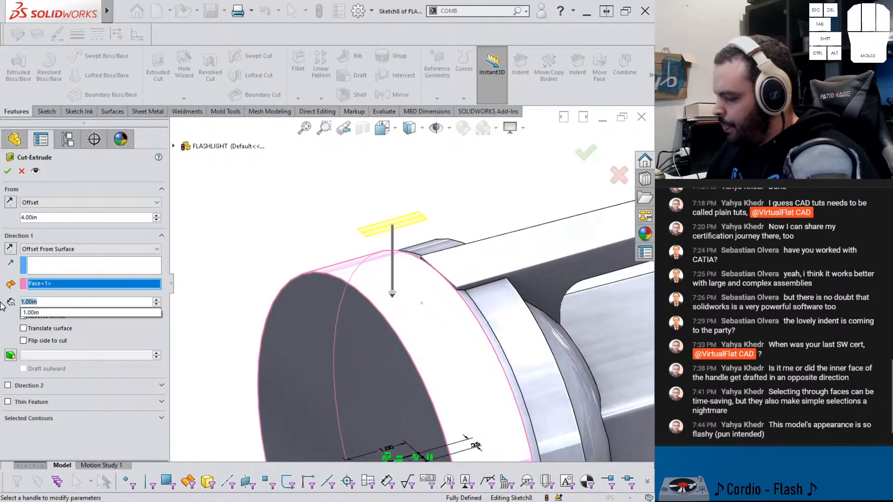
{"action": "type", "text": ".25"}
{"action": "key", "text": "BackSpace"}
{"action": "key", "text": "BackSpace"}
{"action": "key", "text": "BackSpace"}
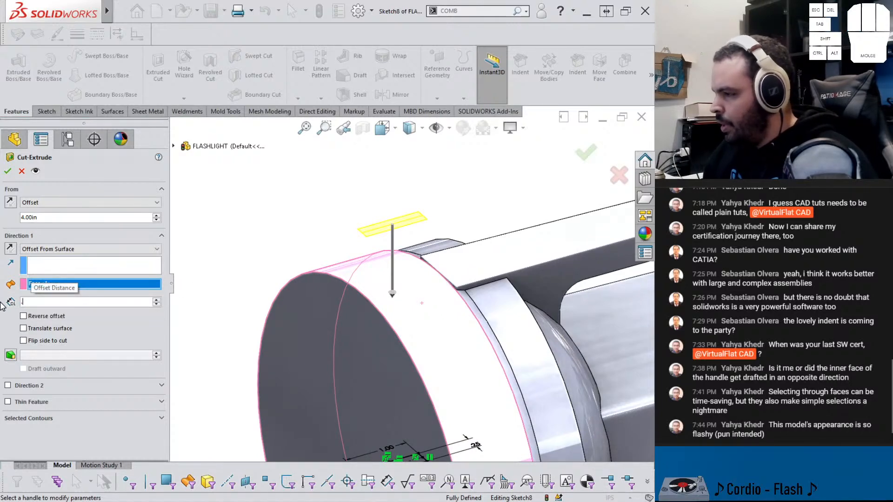
{"action": "type", "text": ".05"}
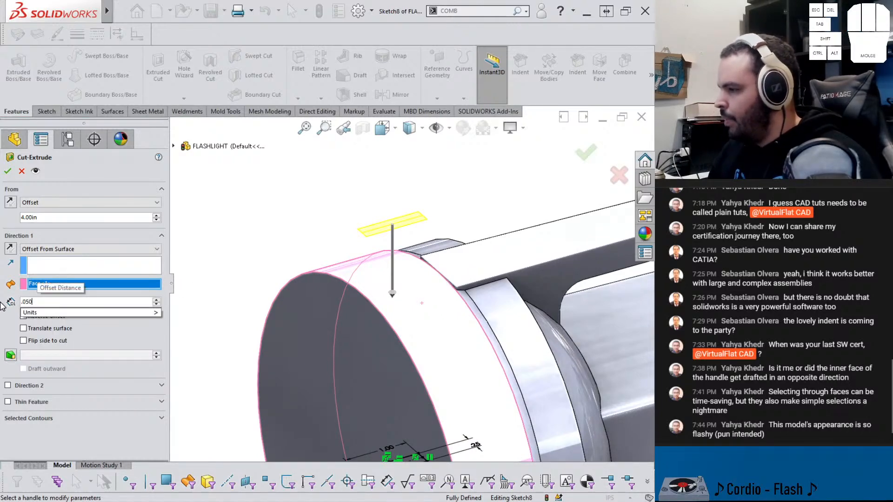
{"action": "key", "text": "Return"}
Reverse the offset so the cut reaches into the head's rim, and finish the notch
{"action": "scroll", "coordinate": [409, 300], "scroll_direction": "down", "scroll_amount": 3}
{"action": "middle_click_drag", "start_coordinate": [406, 299], "coordinate": [392, 241]}
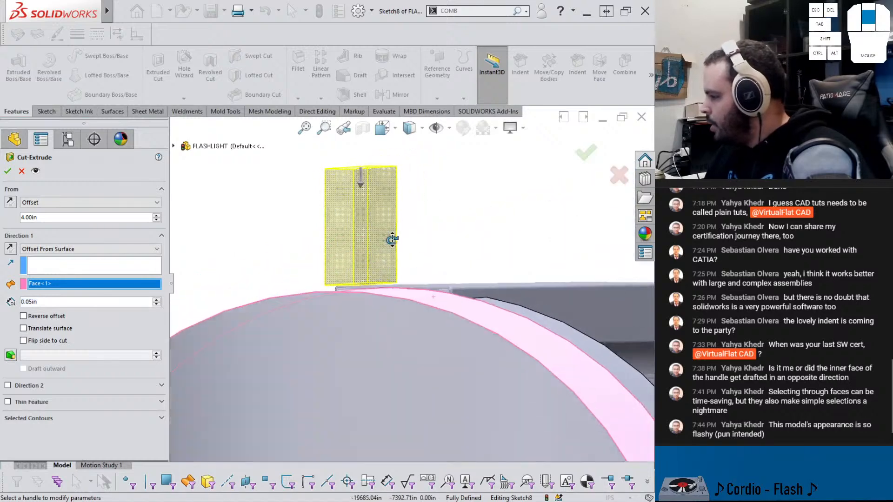
{"action": "left_click", "coordinate": [43, 317]}
{"action": "middle_click_drag", "start_coordinate": [427, 323], "coordinate": [199, 321]}
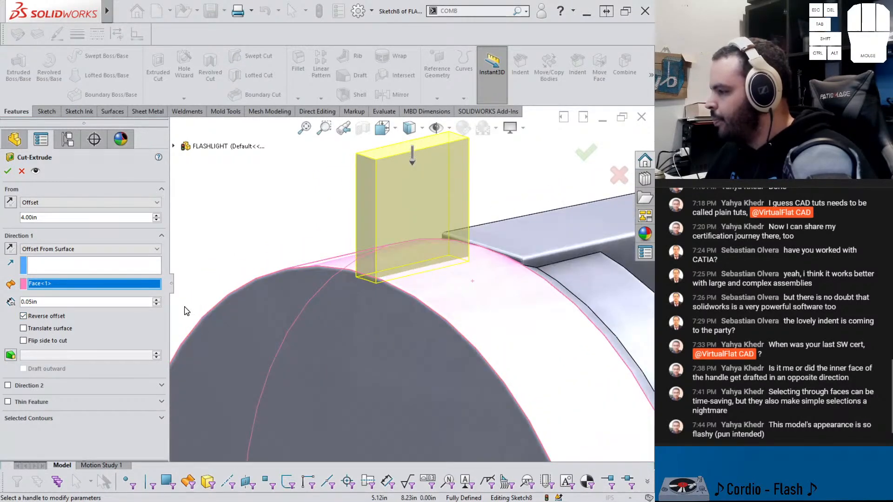
{"action": "scroll", "coordinate": [382, 305], "scroll_direction": "down", "scroll_amount": 4}
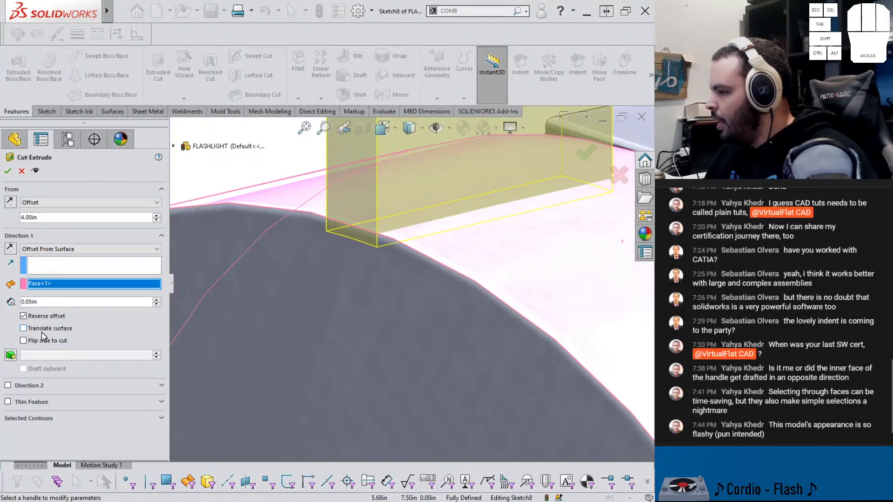
{"action": "left_click", "coordinate": [8, 171]}
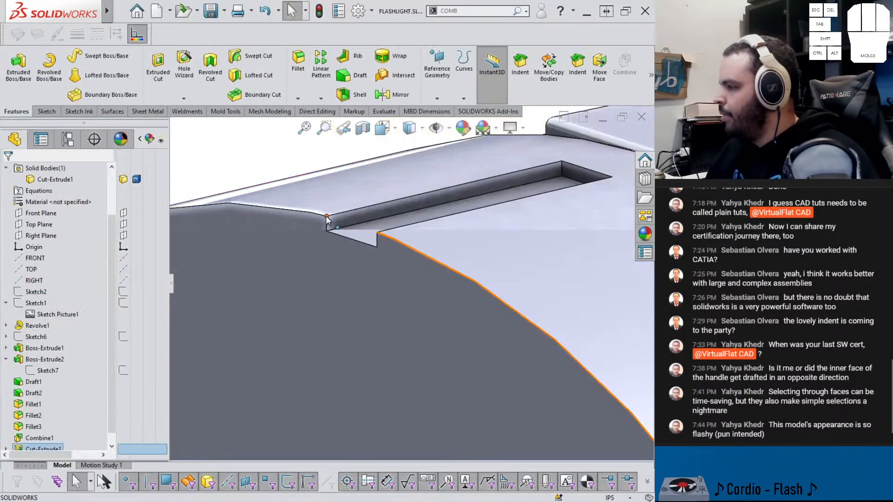
{"action": "scroll", "coordinate": [346, 247], "scroll_direction": "up", "scroll_amount": 4}
{"action": "middle_click_drag", "start_coordinate": [405, 297], "coordinate": [367, 355]}
{"action": "left_click", "coordinate": [239, 349]}
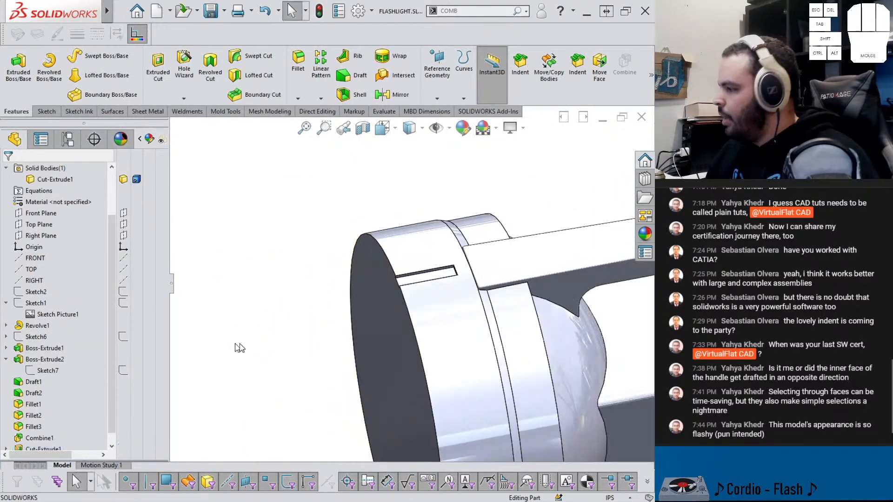
Set up a circular pattern of the notch cut around the head's outer cylindrical face
{"action": "left_click", "coordinate": [321, 98]}
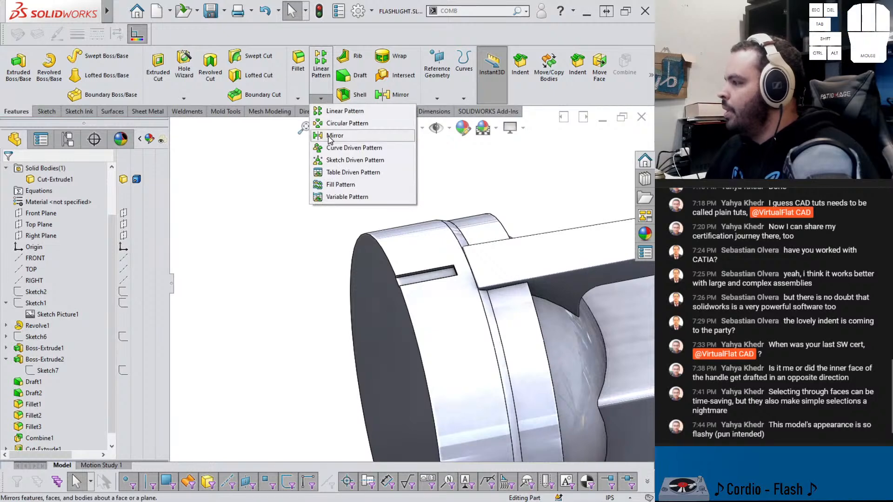
{"action": "left_click", "coordinate": [335, 124]}
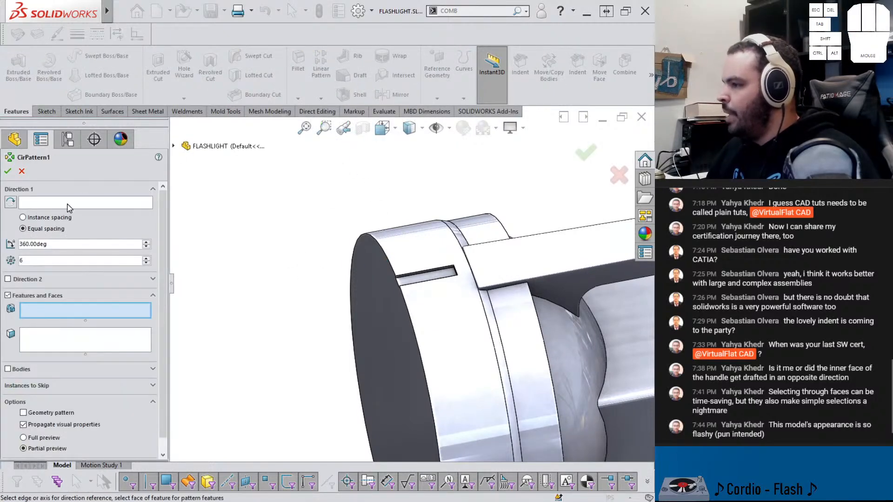
{"action": "left_click", "coordinate": [442, 308]}
{"action": "left_click", "coordinate": [52, 311]}
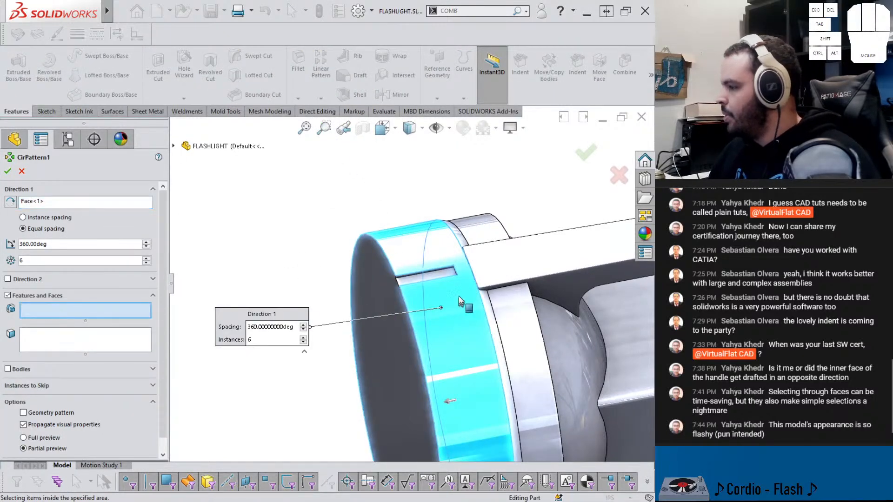
{"action": "left_click", "coordinate": [444, 279]}
{"action": "middle_click_drag", "start_coordinate": [444, 279], "coordinate": [479, 289]}
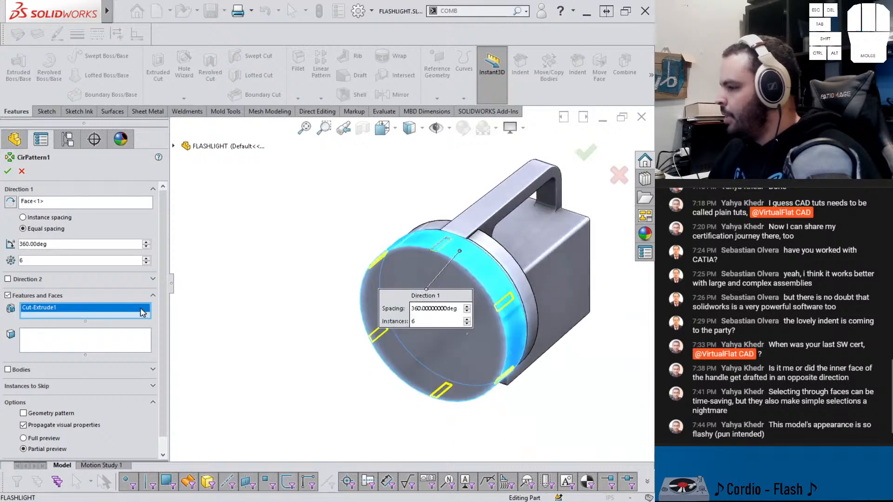
Set the circular pattern to 30 equally spaced instances over 360 degrees and create it
{"action": "middle_click_drag", "start_coordinate": [506, 332], "coordinate": [434, 324]}
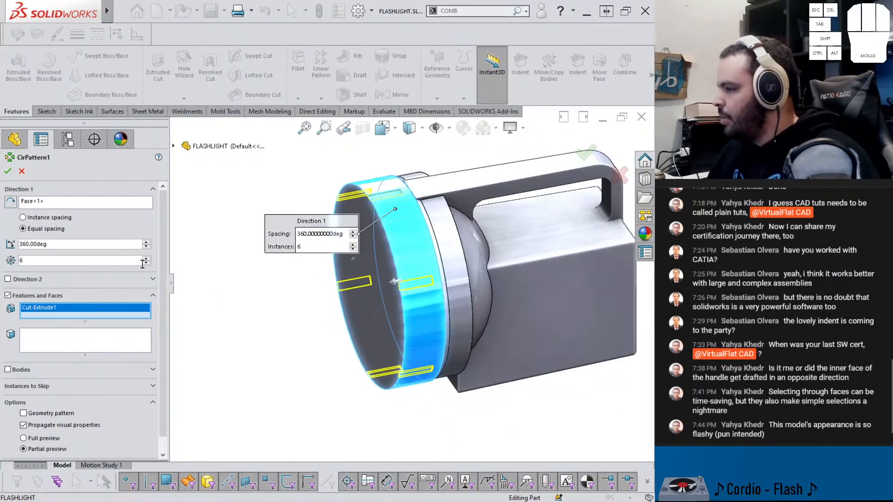
{"action": "left_click_drag", "start_coordinate": [146, 259], "coordinate": [146, 259]}
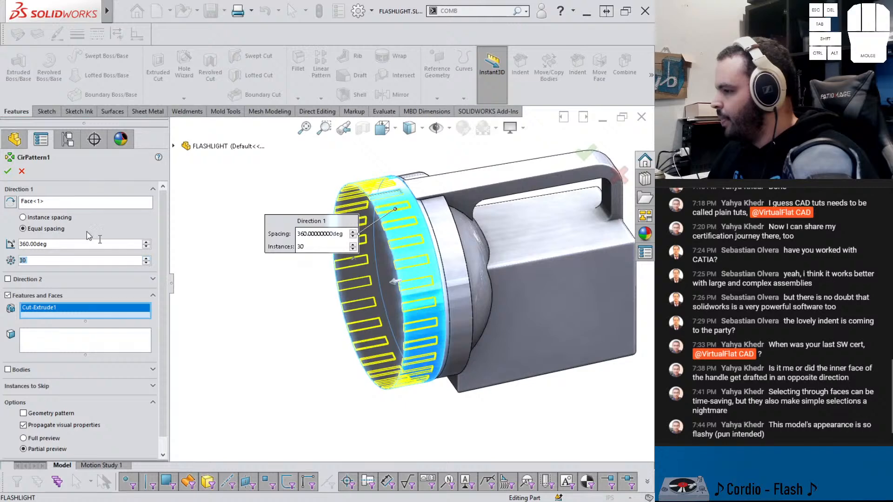
{"action": "left_click", "coordinate": [9, 171]}
{"action": "middle_click_drag", "start_coordinate": [432, 261], "coordinate": [375, 238]}
{"action": "scroll", "coordinate": [447, 159], "scroll_direction": "up", "scroll_amount": 7}
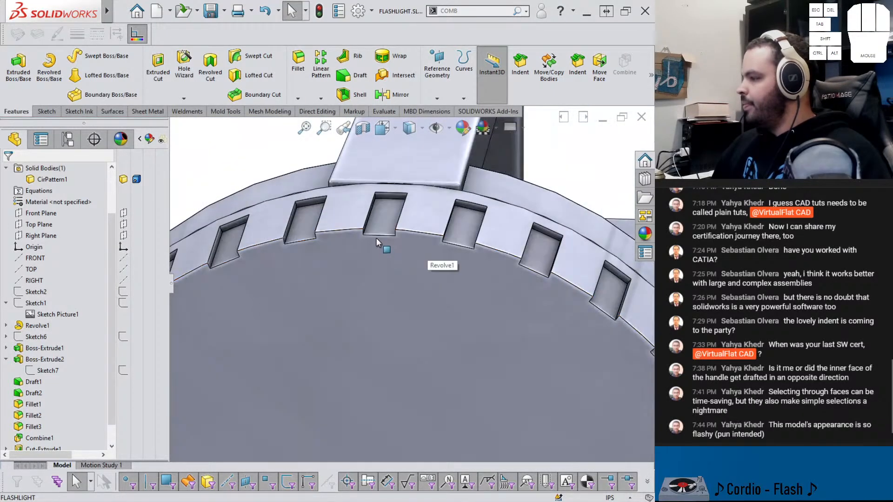
{"action": "key", "text": "f"}
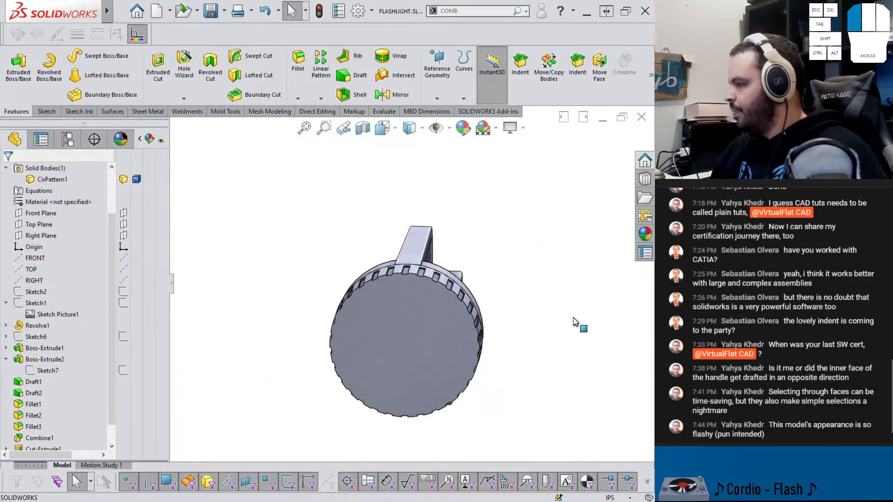
Sketch a circle about 4.36 in in diameter on the head's front face, centered on the origin
{"action": "left_click", "coordinate": [448, 328]}
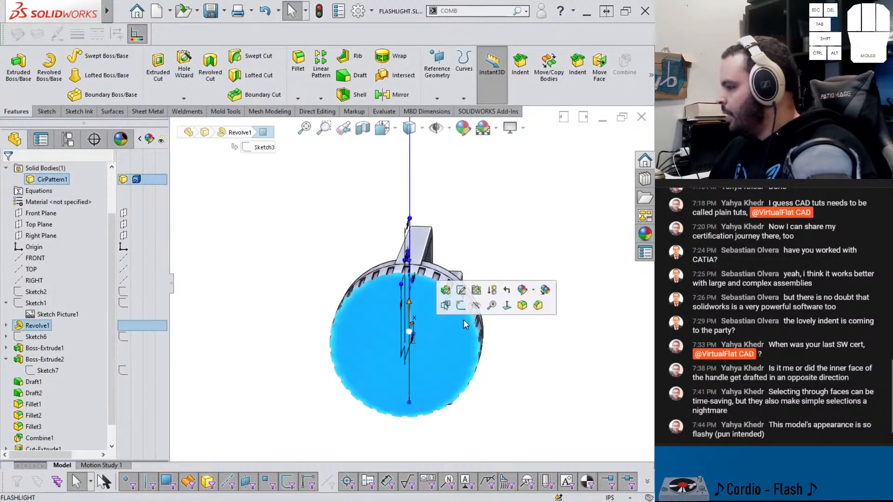
{"action": "left_click", "coordinate": [493, 292]}
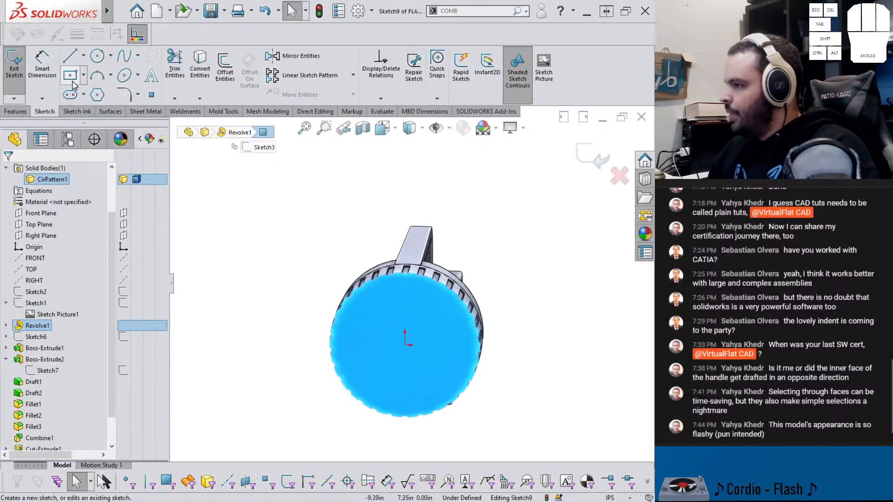
{"action": "left_click", "coordinate": [97, 55]}
{"action": "left_click", "coordinate": [405, 344]}
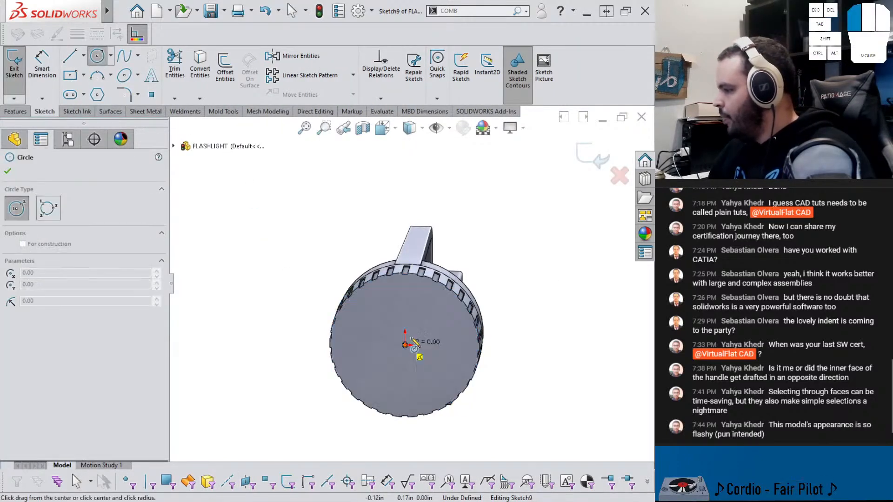
{"action": "left_click", "coordinate": [405, 293]}
{"action": "key", "text": "Escape"}
Constrain the circle to the curved front edge at the notch floor so both share the same radius
{"action": "left_click", "coordinate": [419, 295]}
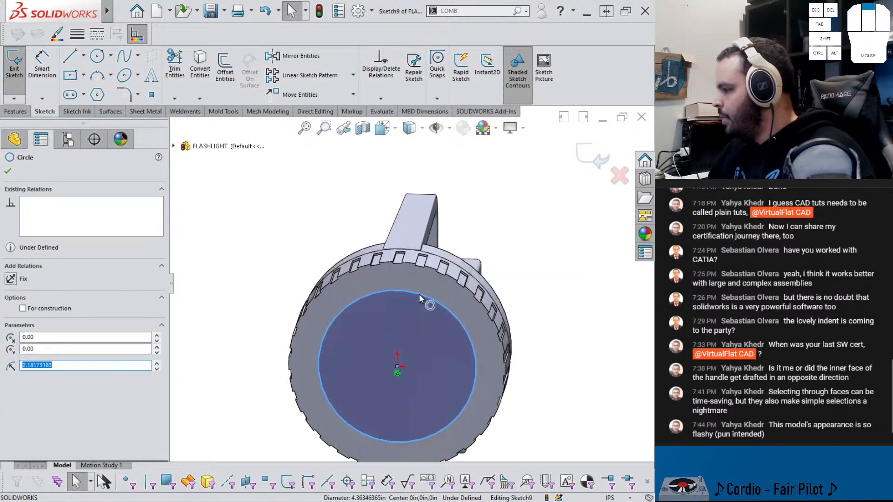
{"action": "scroll", "coordinate": [416, 264], "scroll_direction": "down", "scroll_amount": 3}
{"action": "left_click", "coordinate": [392, 259], "text": "ctrl"}
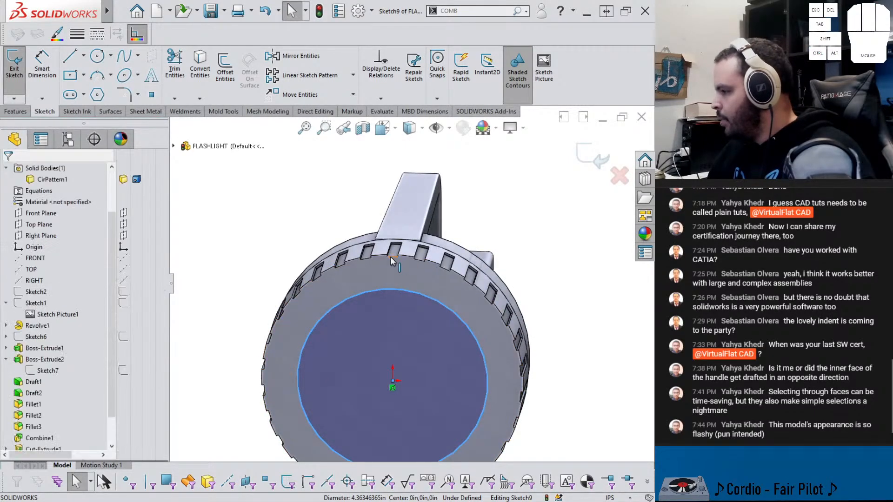
{"action": "left_click", "coordinate": [421, 213]}
{"action": "key", "text": "Escape"}
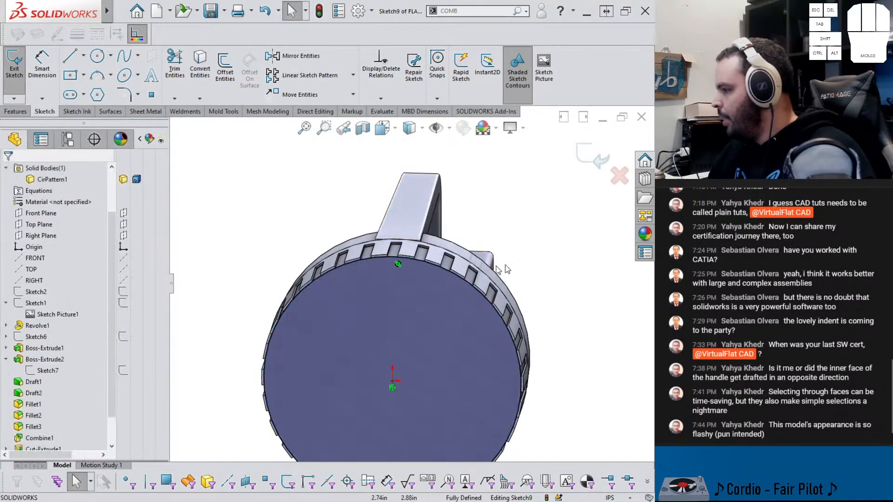
Start an extruded cut from the circle sketch on the head's front face, flipped to remove the material outside it
{"action": "scroll", "coordinate": [388, 256], "scroll_direction": "down", "scroll_amount": 4}
{"action": "middle_click_drag", "start_coordinate": [363, 254], "coordinate": [330, 301]}
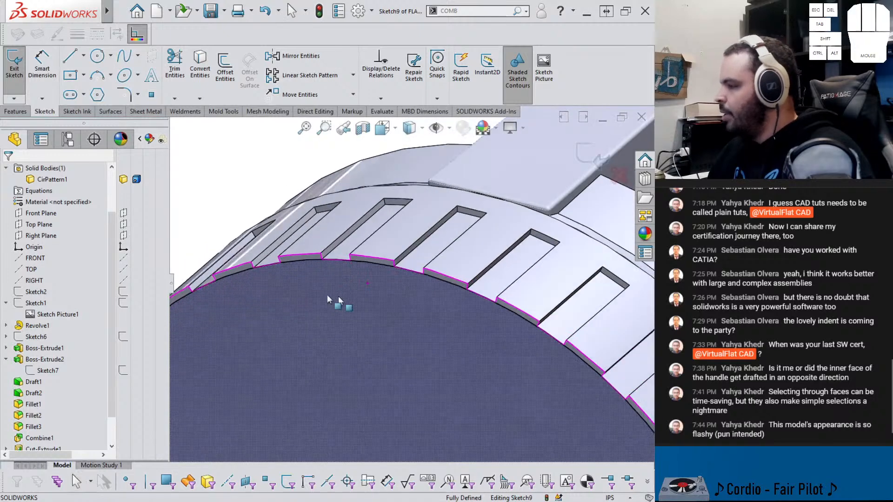
{"action": "left_click", "coordinate": [15, 113]}
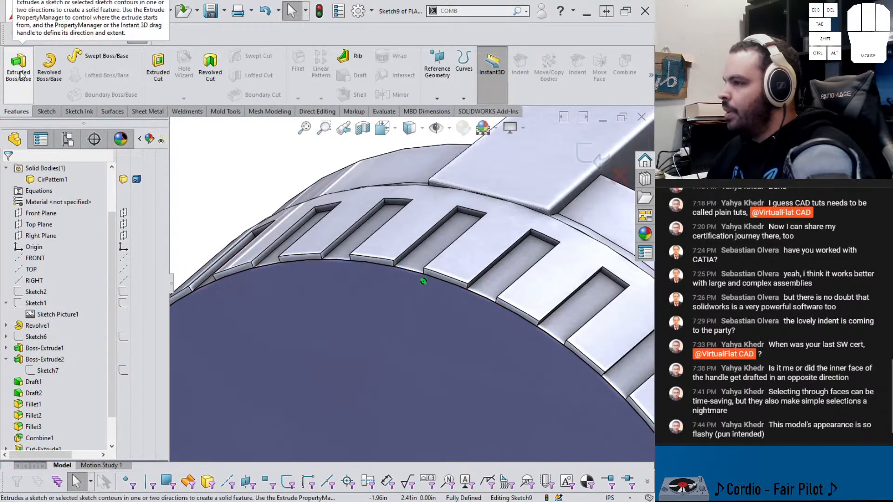
{"action": "left_click", "coordinate": [158, 74]}
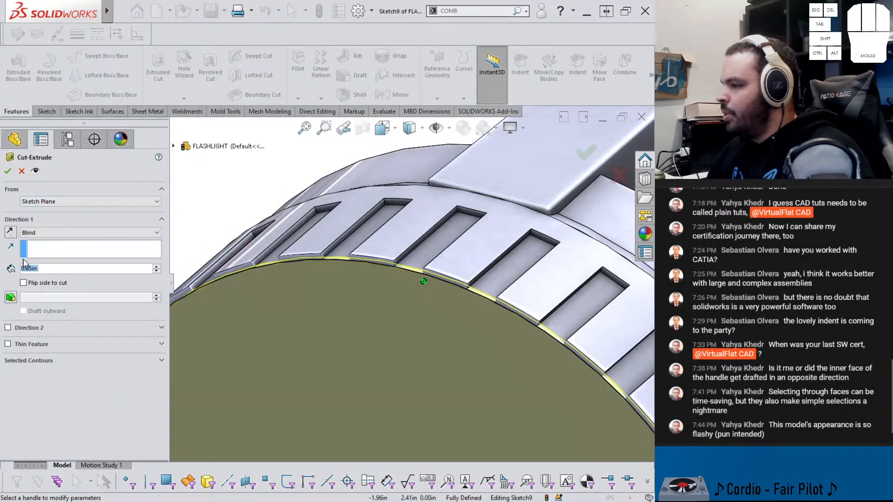
{"action": "left_click", "coordinate": [23, 283]}
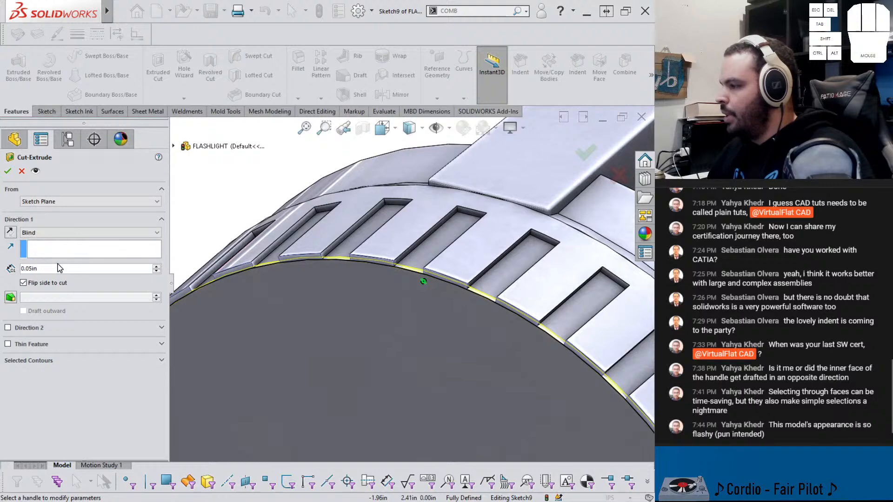
Set the rim cut's blind depth to 0.25 in and create the cut
{"action": "left_click_drag", "start_coordinate": [55, 269], "coordinate": [10, 268]}
{"action": "type", "text": "."}
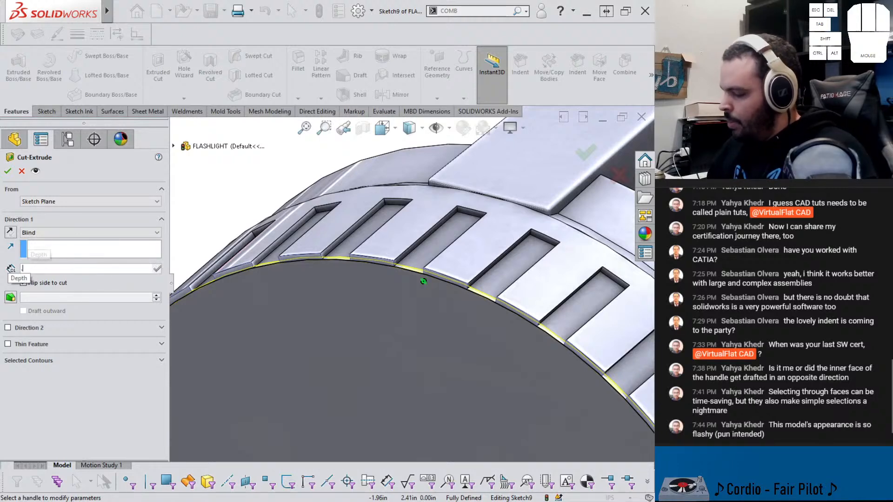
{"action": "type", "text": "12"}
{"action": "key", "text": "BackSpace"}
{"action": "key", "text": "BackSpace"}
{"action": "type", "text": "25"}
{"action": "key", "text": "Return"}
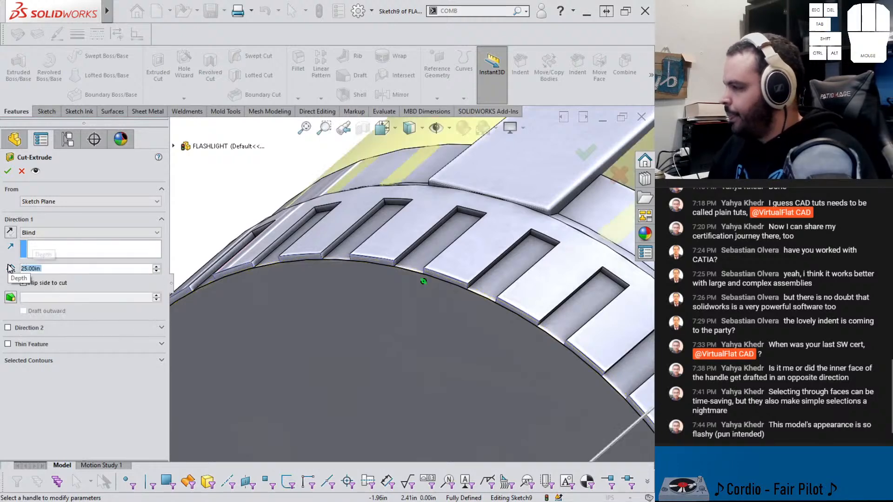
{"action": "type", "text": ".25"}
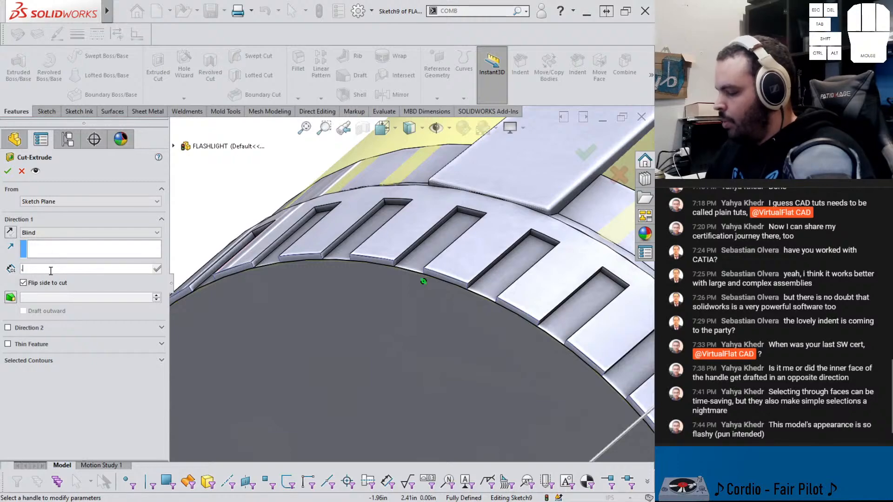
{"action": "key", "text": "Return"}
{"action": "middle_click_drag", "start_coordinate": [329, 278], "coordinate": [258, 357]}
{"action": "left_click", "coordinate": [8, 172]}
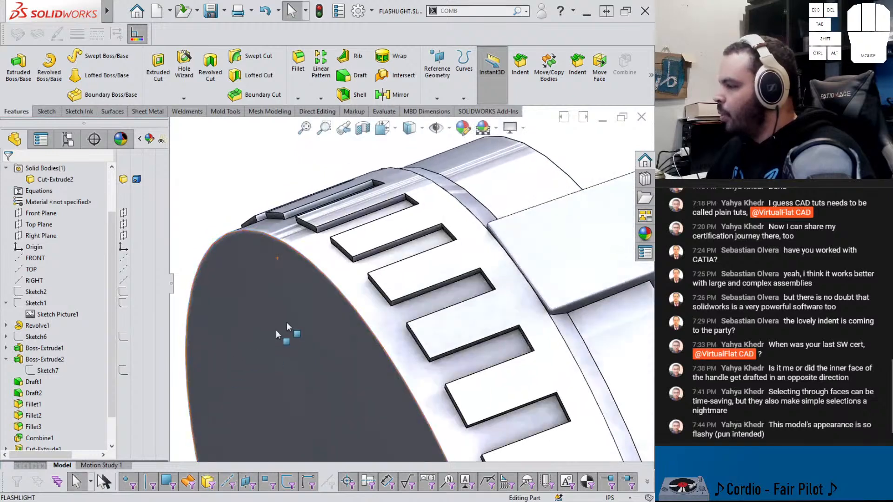
Edit the rim's front edge cut and set its depth to 0.1875 in
{"action": "scroll", "coordinate": [276, 330], "scroll_direction": "down", "scroll_amount": 2}
{"action": "scroll", "coordinate": [74, 391], "scroll_direction": "down", "scroll_amount": 1}
{"action": "left_click", "coordinate": [52, 437]}
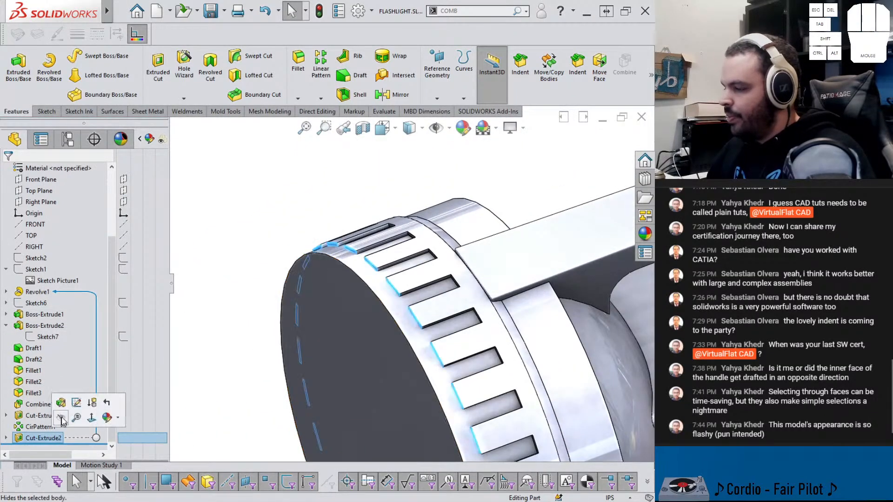
{"action": "left_click", "coordinate": [61, 404]}
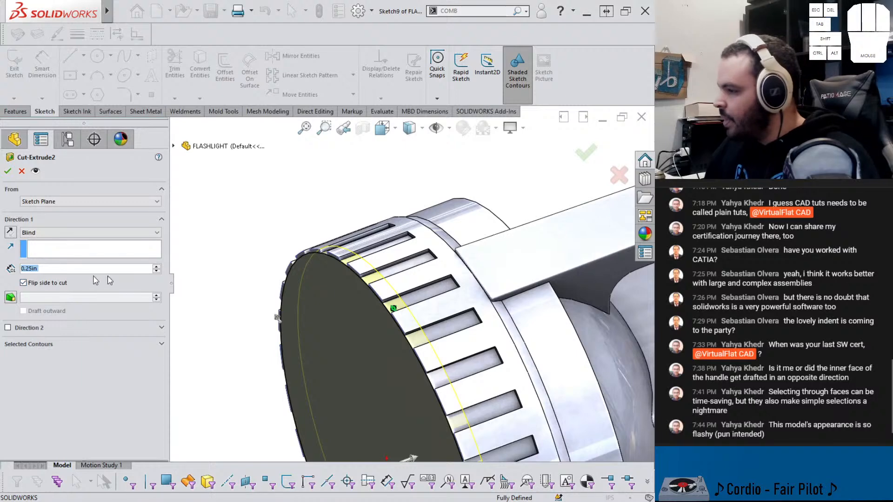
{"action": "left_click", "coordinate": [157, 271]}
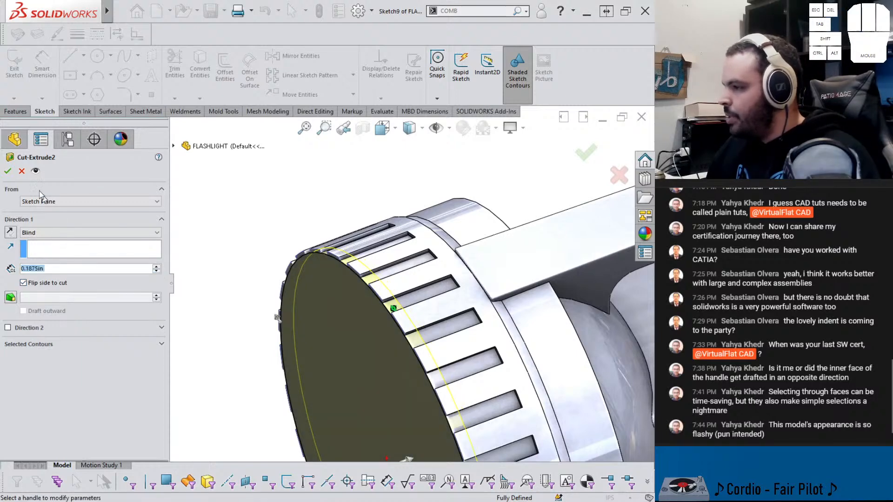
{"action": "left_click", "coordinate": [8, 171]}
Fillet the circular outer edge of the head's front face with a 0.09 in radius
{"action": "middle_click_drag", "start_coordinate": [291, 266], "coordinate": [398, 276]}
{"action": "scroll", "coordinate": [399, 279], "scroll_direction": "up", "scroll_amount": 5}
{"action": "middle_click_drag", "start_coordinate": [398, 338], "coordinate": [471, 409]}
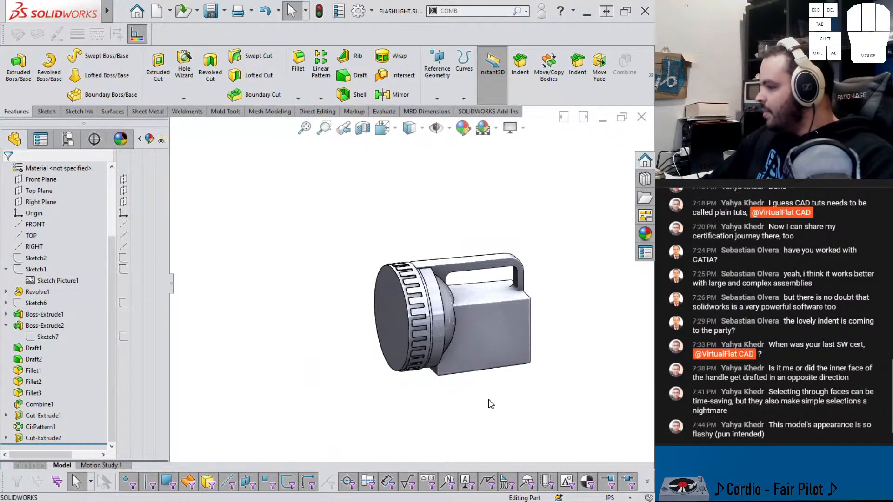
{"action": "middle_click_drag", "start_coordinate": [449, 335], "coordinate": [545, 440]}
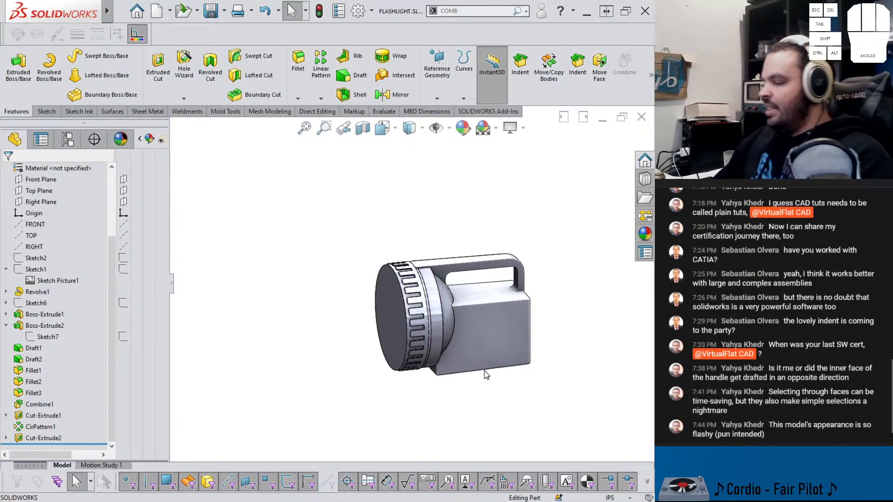
{"action": "scroll", "coordinate": [486, 365], "scroll_direction": "down", "scroll_amount": 6}
{"action": "scroll", "coordinate": [284, 169], "scroll_direction": "up", "scroll_amount": 5}
{"action": "scroll", "coordinate": [316, 200], "scroll_direction": "down", "scroll_amount": 5}
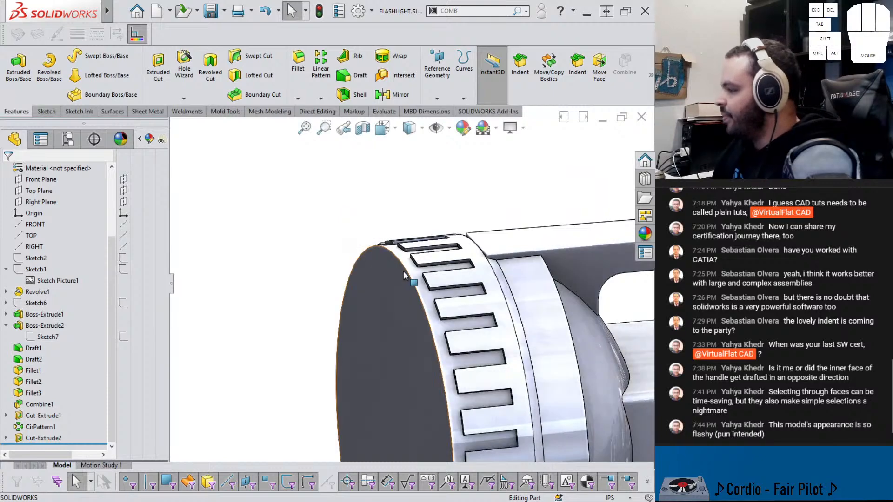
{"action": "left_click", "coordinate": [376, 263]}
{"action": "key", "text": "f"}
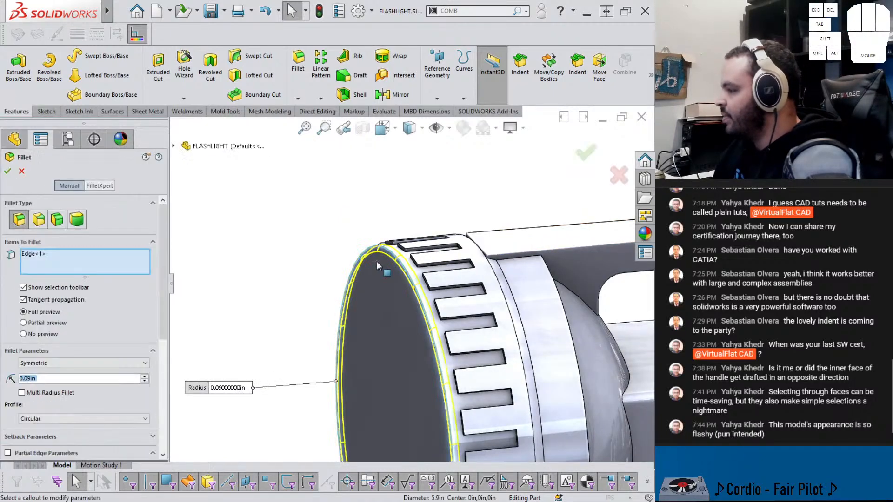
{"action": "left_click", "coordinate": [7, 171]}
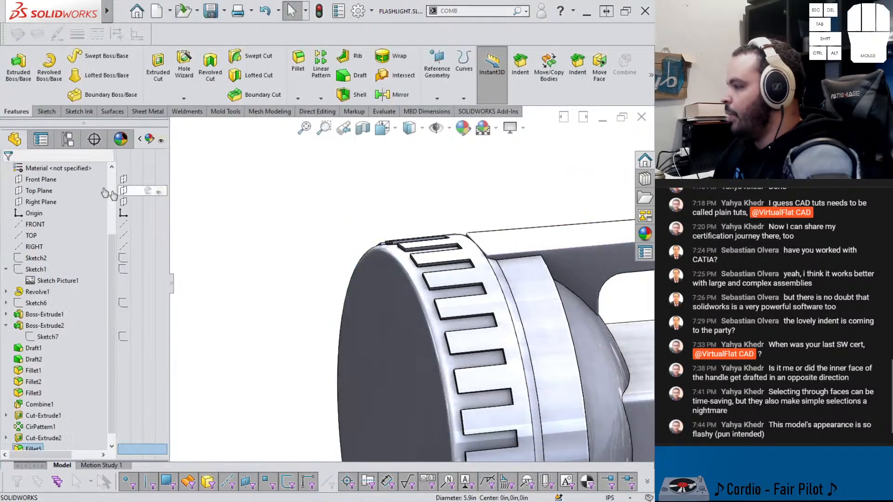
{"action": "middle_click_drag", "start_coordinate": [347, 284], "coordinate": [444, 316]}
{"action": "scroll", "coordinate": [376, 291], "scroll_direction": "up", "scroll_amount": 5}
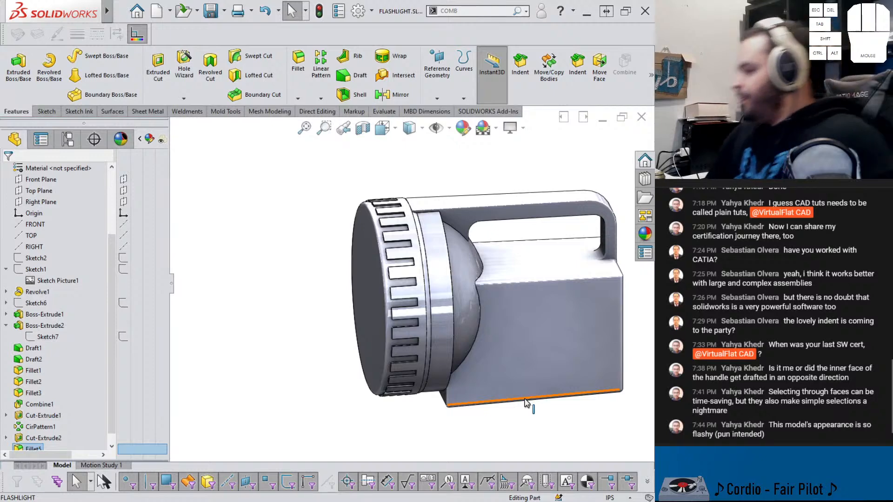
{"action": "middle_click_drag", "start_coordinate": [362, 300], "coordinate": [385, 299]}
{"action": "left_click", "coordinate": [256, 335]}
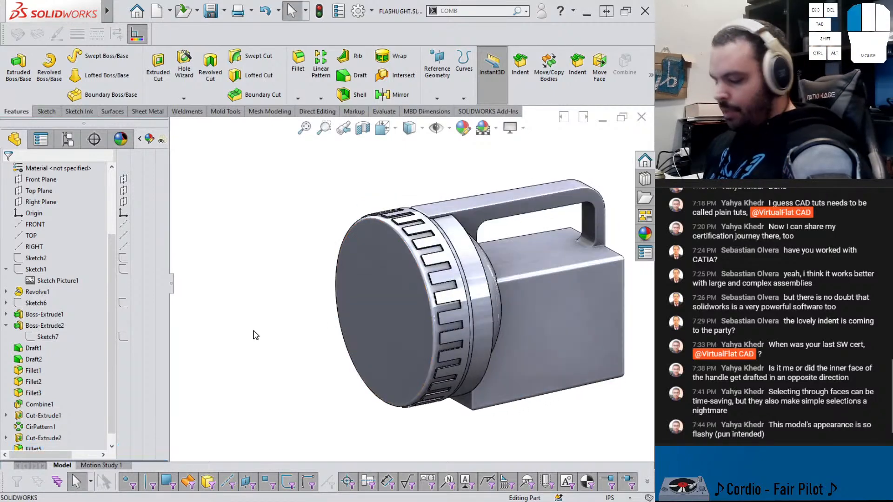
{"action": "scroll", "coordinate": [468, 334], "scroll_direction": "up", "scroll_amount": 2}
{"action": "scroll", "coordinate": [502, 325], "scroll_direction": "down", "scroll_amount": 3}
{"action": "middle_click_drag", "start_coordinate": [242, 321], "coordinate": [263, 315]}
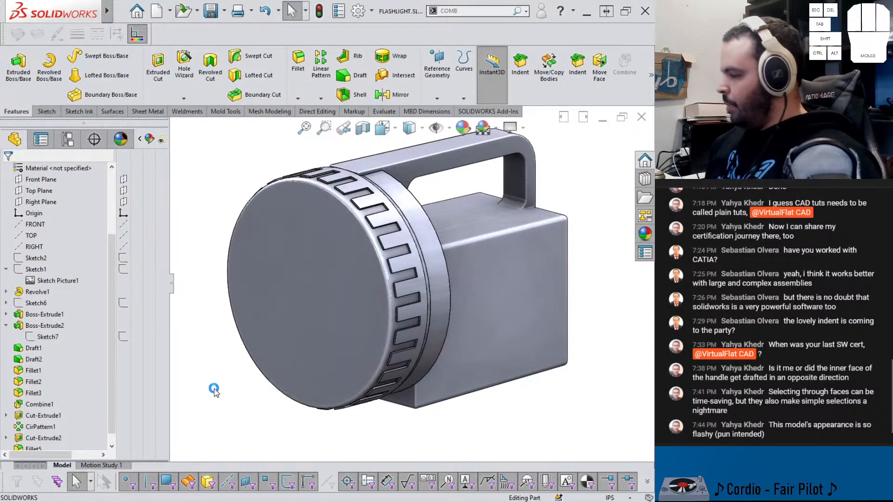
Switch to the patent page in the browser and snip the Fig. 4 front view of the flashlight with Snipping Tool
{"action": "left_click", "coordinate": [369, 469]}
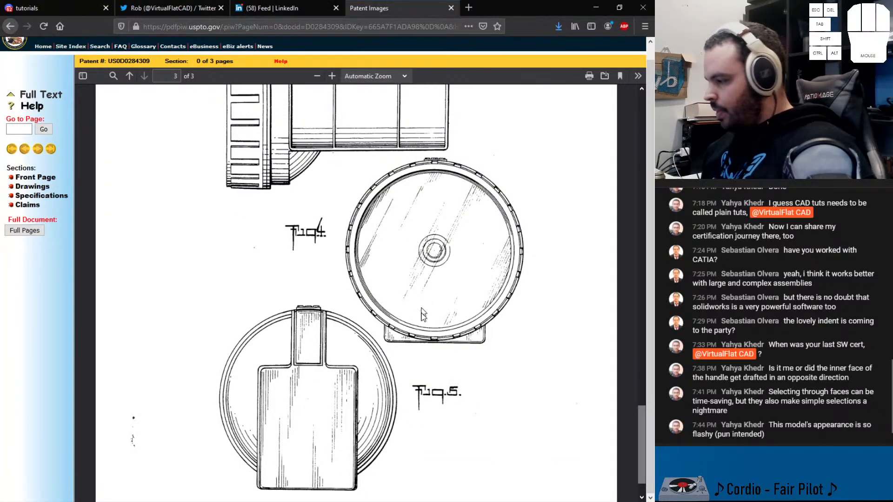
{"action": "left_click", "coordinate": [392, 501]}
{"action": "left_click", "coordinate": [203, 87]}
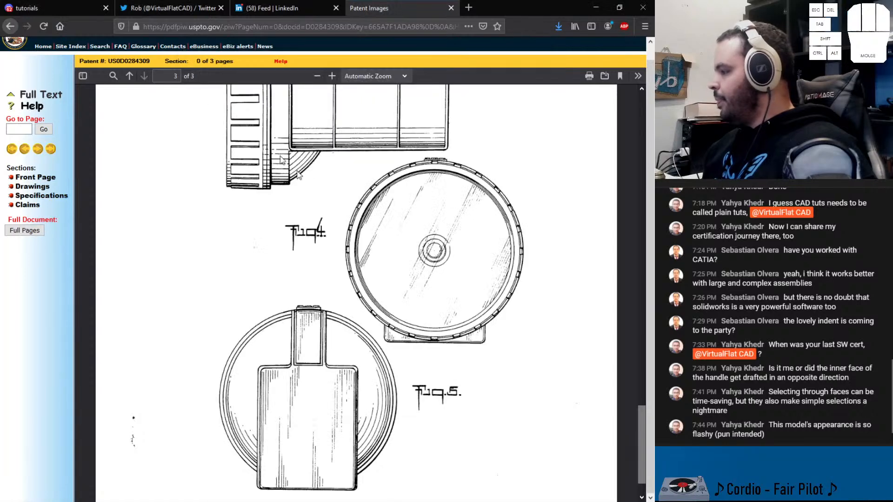
{"action": "mouse_move", "coordinate": [322, 138]}
{"action": "left_mouse_down"}
{"action": "mouse_move", "coordinate": [511, 332]}
{"action": "mouse_move", "coordinate": [534, 375]}
{"action": "mouse_move", "coordinate": [537, 365]}
{"action": "left_mouse_up"}
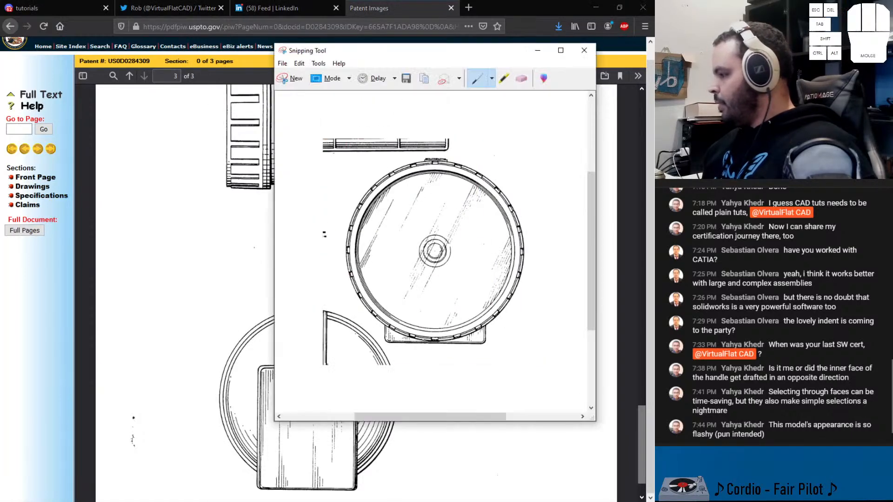
Save the front view snip as a PNG in the "553 -" folder, close Snipping Tool and return to SOLIDWORKS
{"action": "key", "text": "ctrl+s"}
{"action": "left_click", "coordinate": [336, 304]}
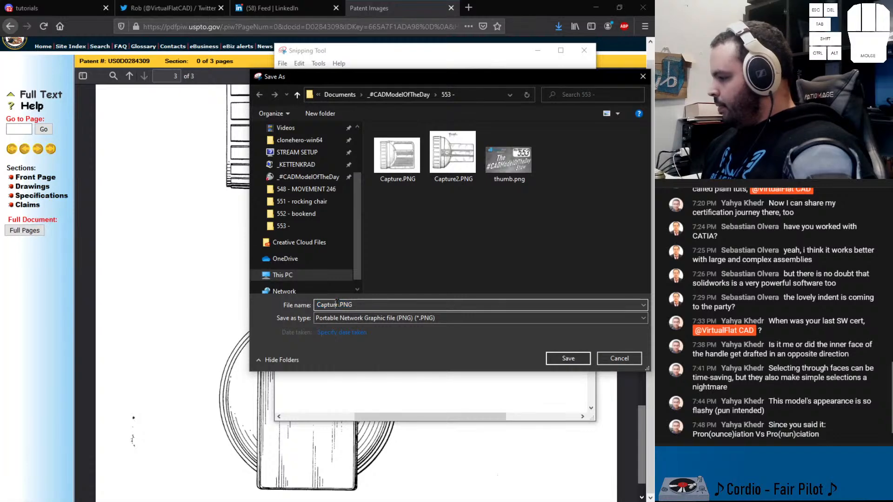
{"action": "double_click", "coordinate": [337, 304]}
{"action": "left_click", "coordinate": [339, 305]}
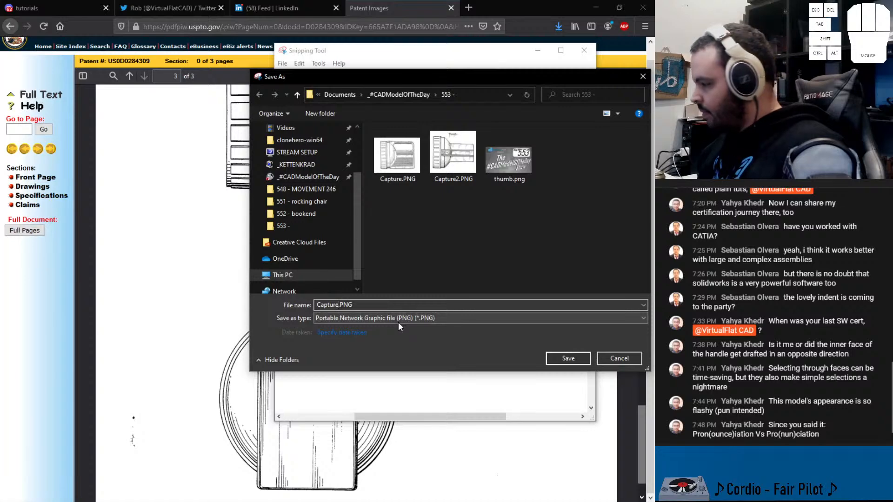
{"action": "left_click", "coordinate": [568, 358]}
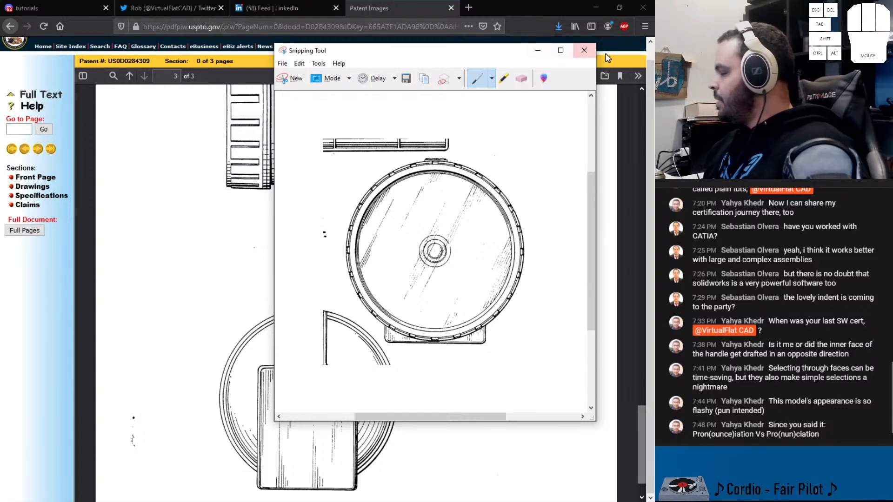
{"action": "left_click", "coordinate": [586, 53]}
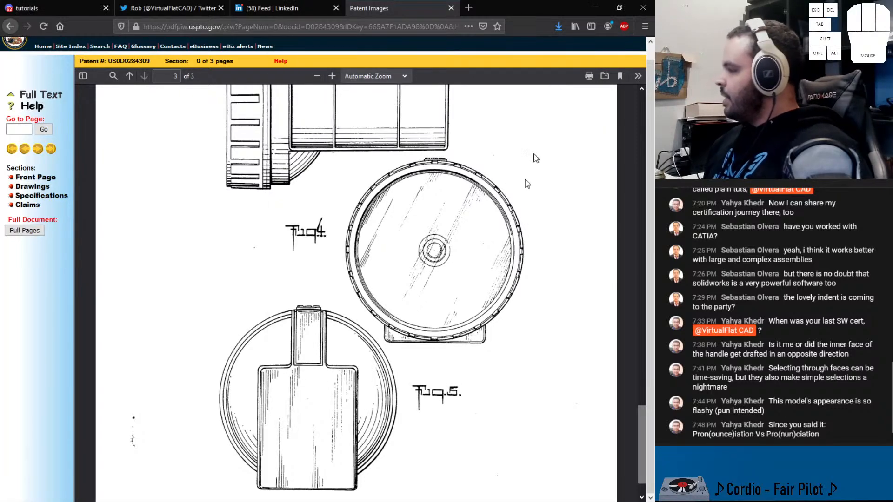
{"action": "left_click", "coordinate": [596, 8]}
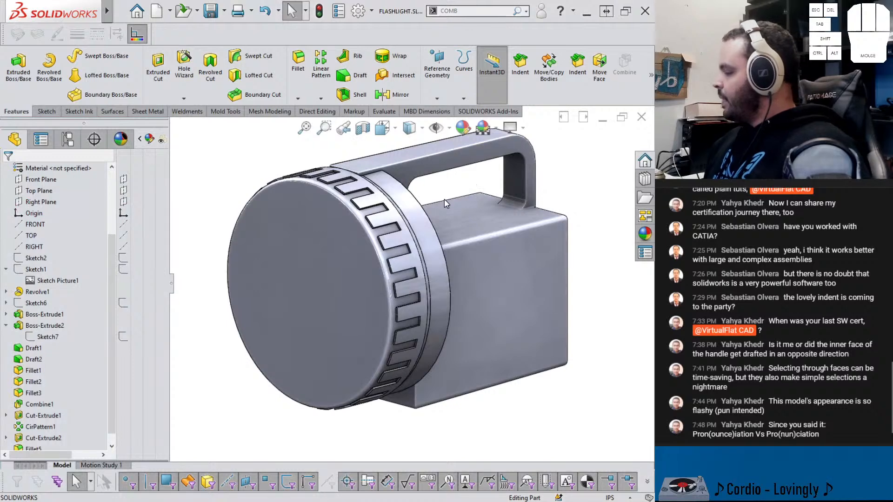
{"action": "middle_click_drag", "start_coordinate": [451, 196], "coordinate": [430, 237]}
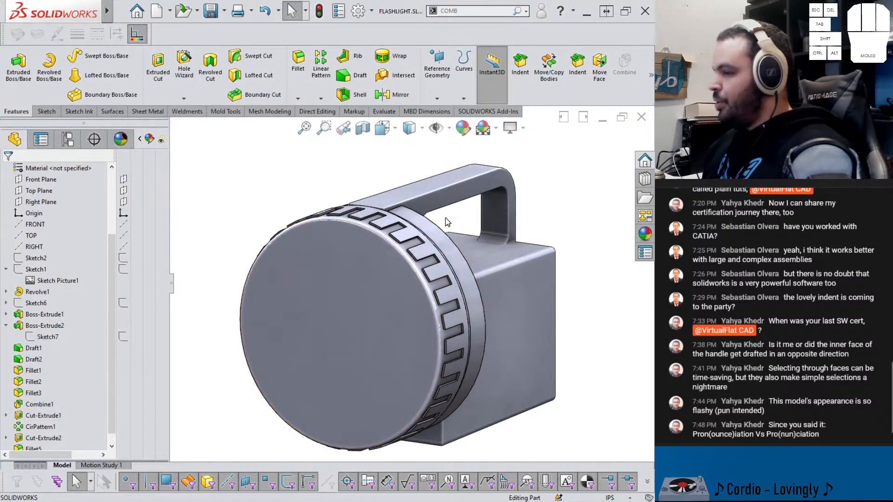
{"action": "scroll", "coordinate": [497, 259], "scroll_direction": "up", "scroll_amount": 4}
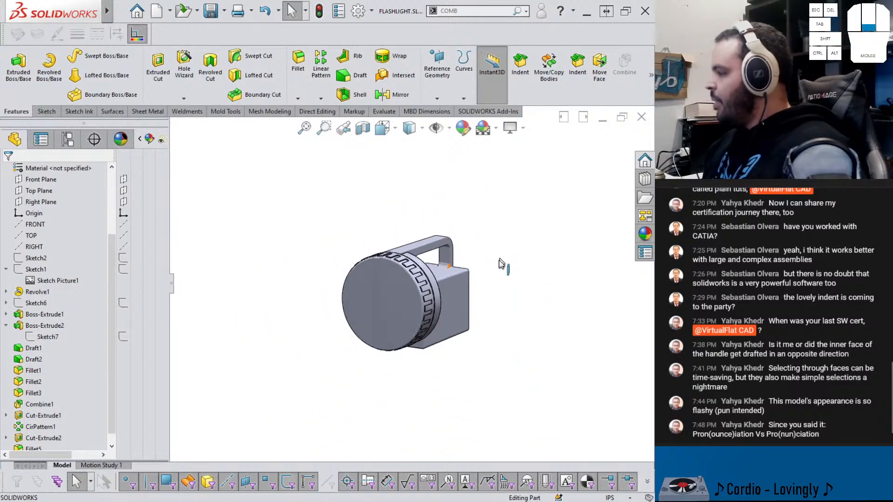
{"action": "scroll", "coordinate": [500, 295], "scroll_direction": "down", "scroll_amount": 6}
{"action": "scroll", "coordinate": [287, 295], "scroll_direction": "up", "scroll_amount": 2}
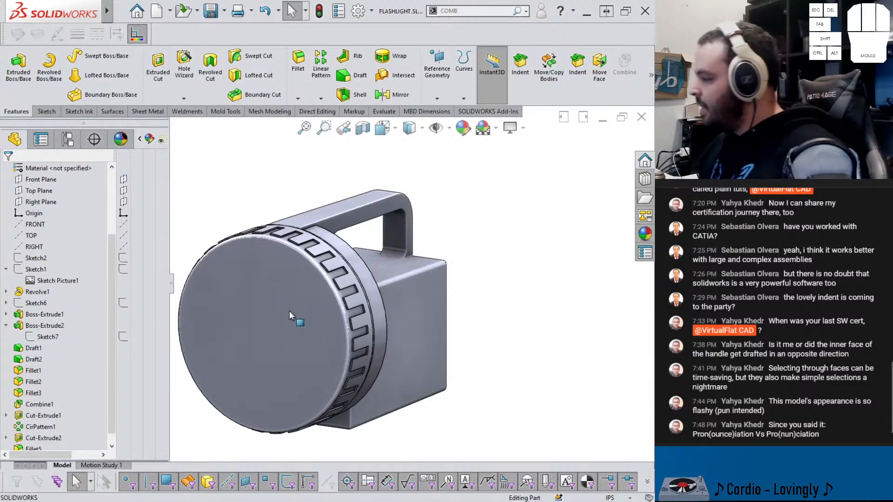
{"action": "mouse_move", "coordinate": [289, 310]}
{"action": "middle_mouse_down"}
{"action": "mouse_move", "coordinate": [258, 314]}
{"action": "mouse_move", "coordinate": [285, 308]}
{"action": "middle_mouse_up"}
{"action": "left_click", "coordinate": [355, 327]}
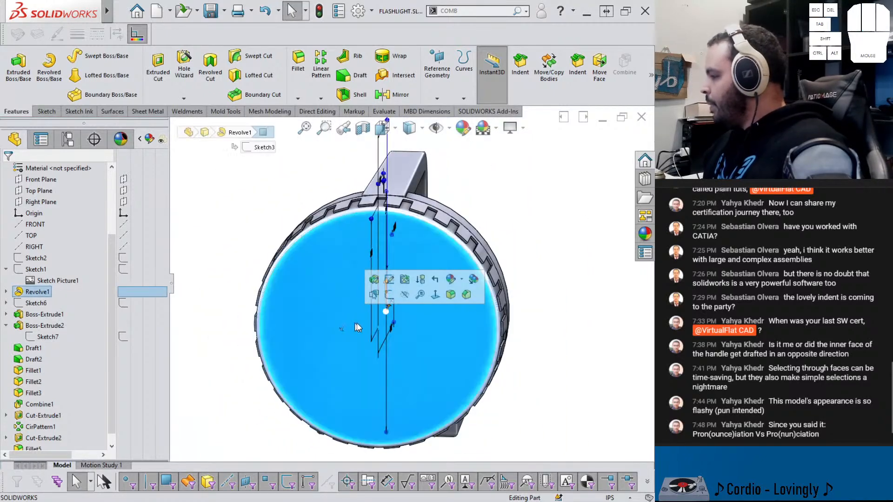
{"action": "left_click", "coordinate": [218, 206]}
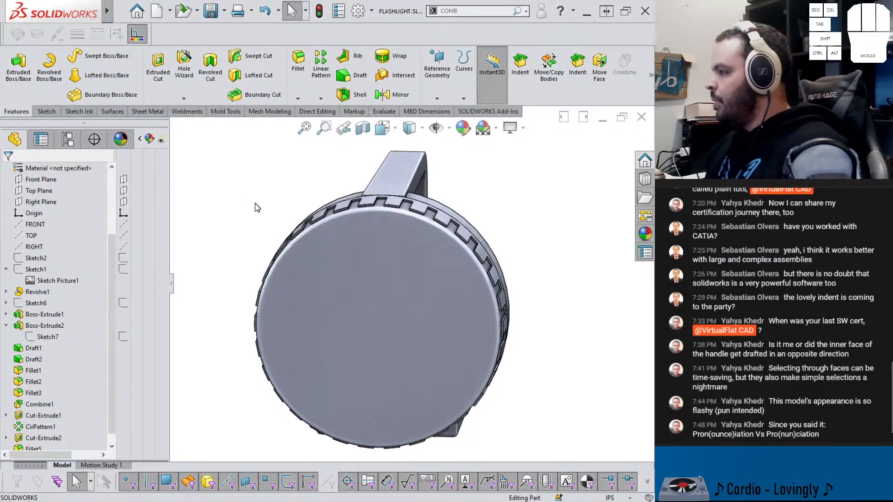
Start a sketch on the head's flat front face and insert the saved Fig. 4 front view as a sketch picture
{"action": "middle_click_drag", "start_coordinate": [370, 372], "coordinate": [373, 367]}
{"action": "scroll", "coordinate": [373, 364], "scroll_direction": "up", "scroll_amount": 2}
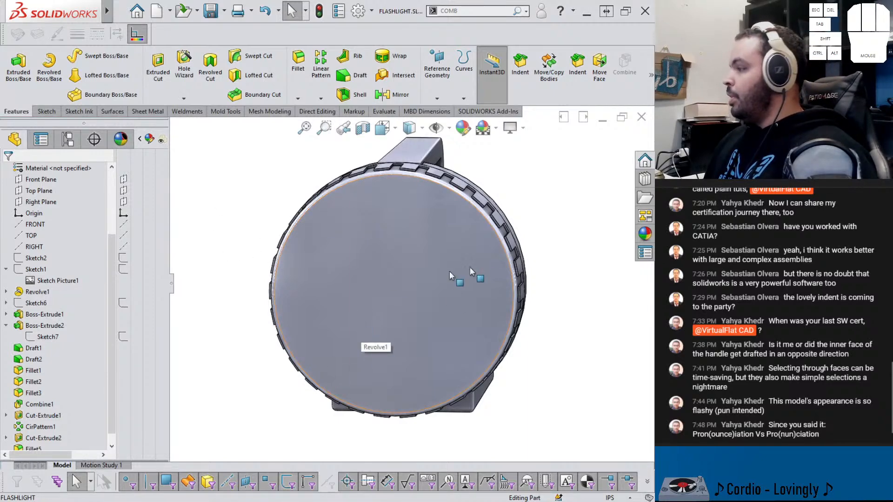
{"action": "left_click", "coordinate": [367, 338]}
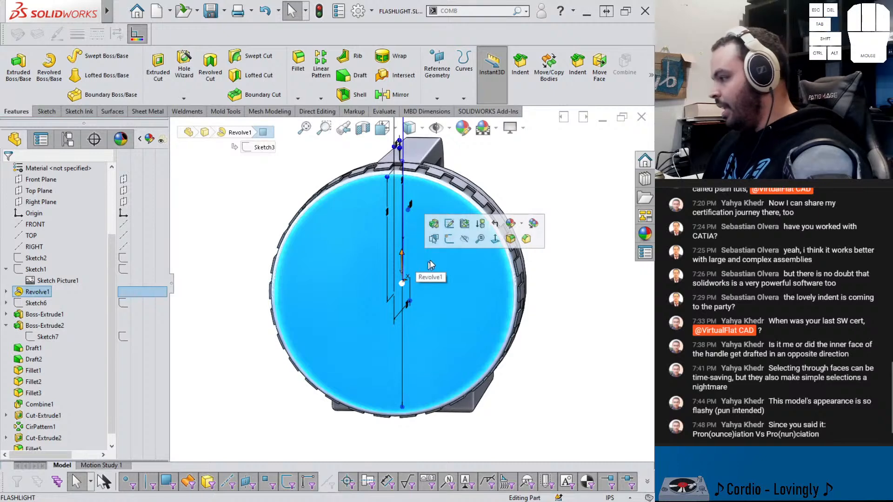
{"action": "left_click", "coordinate": [449, 239]}
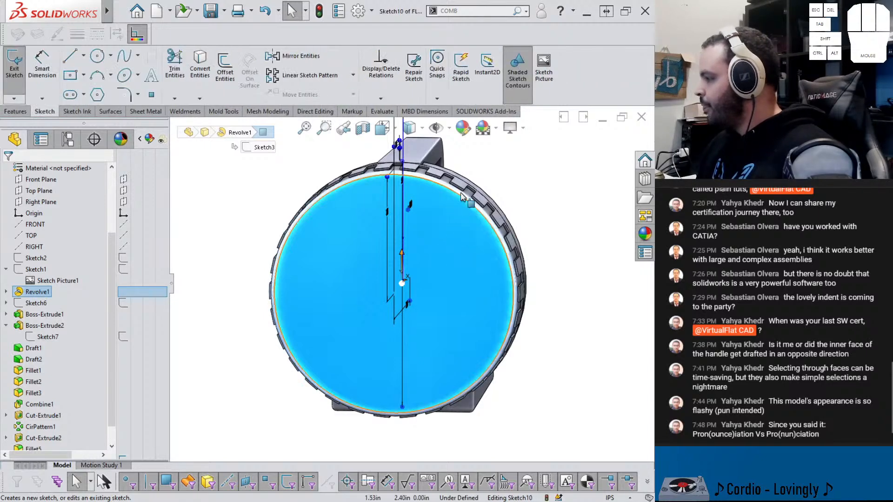
{"action": "left_click", "coordinate": [538, 99]}
{"action": "key", "text": "Escape"}
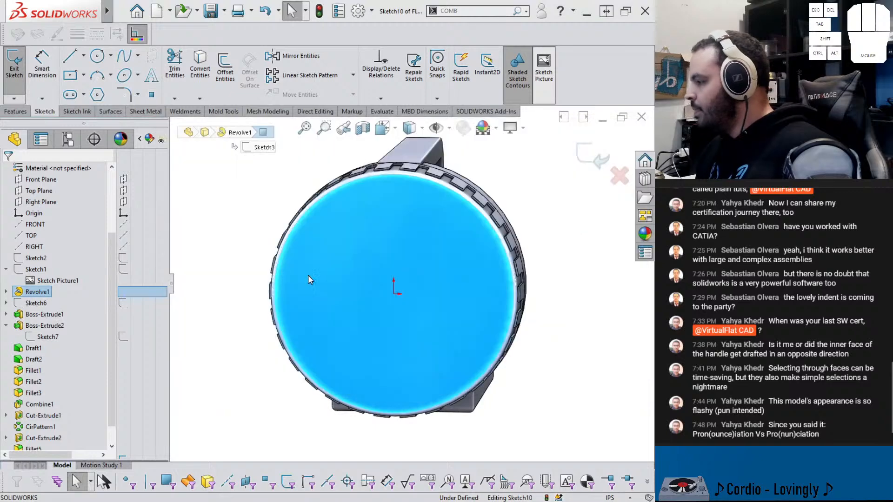
Scale the sketch picture to about 7.08 in wide and center its flashlight drawing over the origin
{"action": "scroll", "coordinate": [418, 263], "scroll_direction": "down", "scroll_amount": 7}
{"action": "mouse_move", "coordinate": [495, 257]}
{"action": "left_mouse_down"}
{"action": "mouse_move", "coordinate": [438, 312]}
{"action": "mouse_move", "coordinate": [438, 331]}
{"action": "left_mouse_up"}
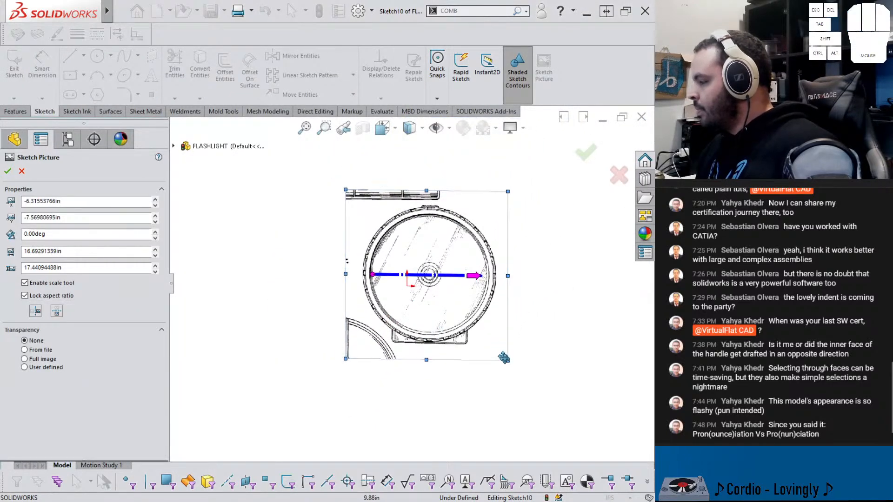
{"action": "mouse_move", "coordinate": [506, 358]}
{"action": "left_mouse_down"}
{"action": "mouse_move", "coordinate": [394, 237]}
{"action": "mouse_move", "coordinate": [398, 283]}
{"action": "mouse_move", "coordinate": [412, 302]}
{"action": "left_mouse_up"}
{"action": "scroll", "coordinate": [418, 280], "scroll_direction": "up", "scroll_amount": 8}
{"action": "scroll", "coordinate": [378, 282], "scroll_direction": "down", "scroll_amount": 3}
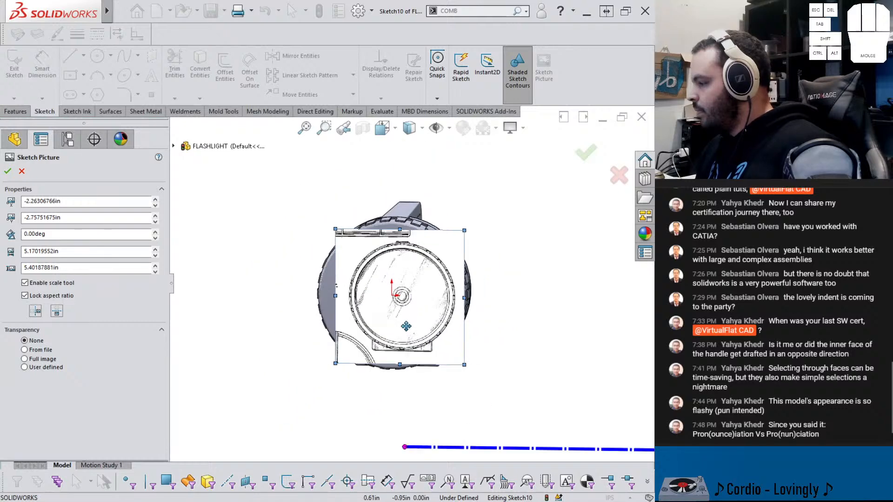
{"action": "scroll", "coordinate": [403, 376], "scroll_direction": "up", "scroll_amount": 3}
{"action": "left_click_drag", "start_coordinate": [401, 294], "coordinate": [373, 291]}
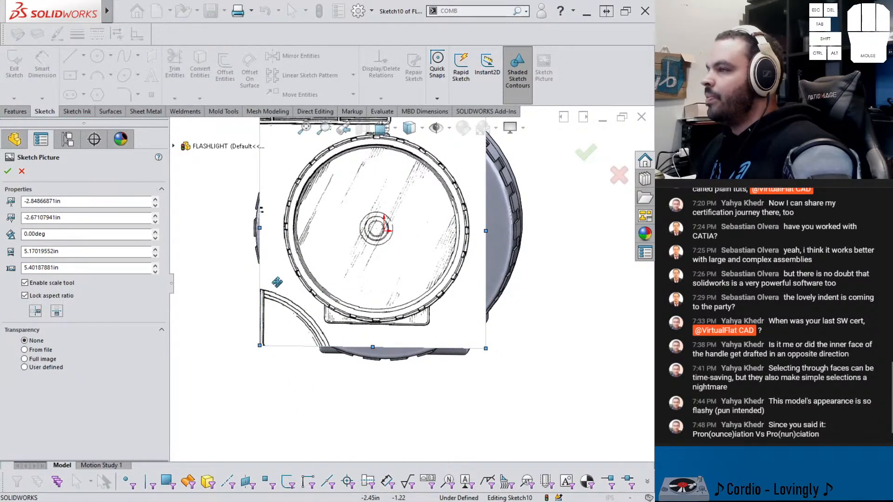
{"action": "scroll", "coordinate": [394, 234], "scroll_direction": "up", "scroll_amount": 3}
{"action": "scroll", "coordinate": [408, 249], "scroll_direction": "down", "scroll_amount": 4}
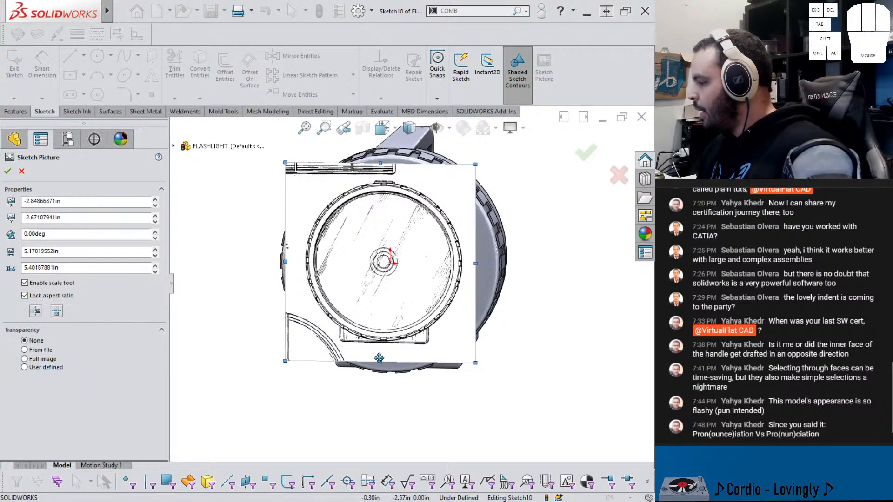
{"action": "left_click_drag", "start_coordinate": [379, 362], "coordinate": [375, 427]}
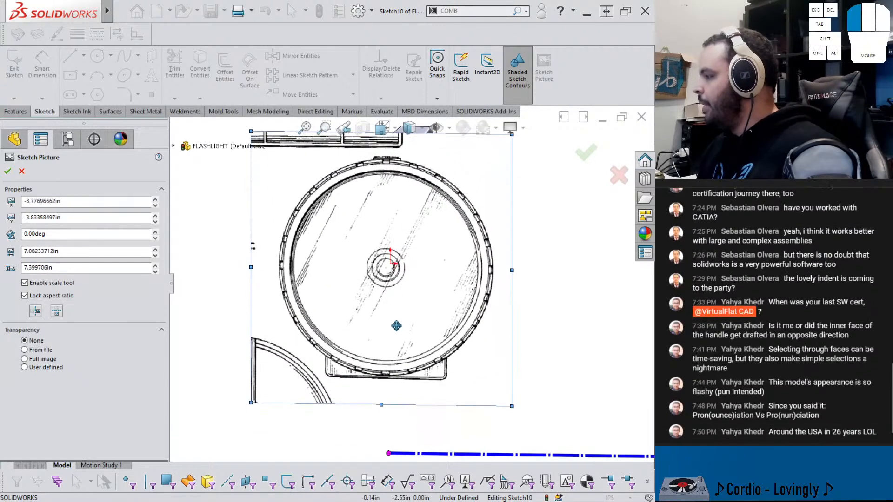
{"action": "mouse_move", "coordinate": [395, 358]}
{"action": "left_mouse_down"}
{"action": "mouse_move", "coordinate": [551, 350]}
{"action": "mouse_move", "coordinate": [468, 325]}
{"action": "mouse_move", "coordinate": [296, 324]}
{"action": "mouse_move", "coordinate": [408, 322]}
{"action": "left_mouse_up"}
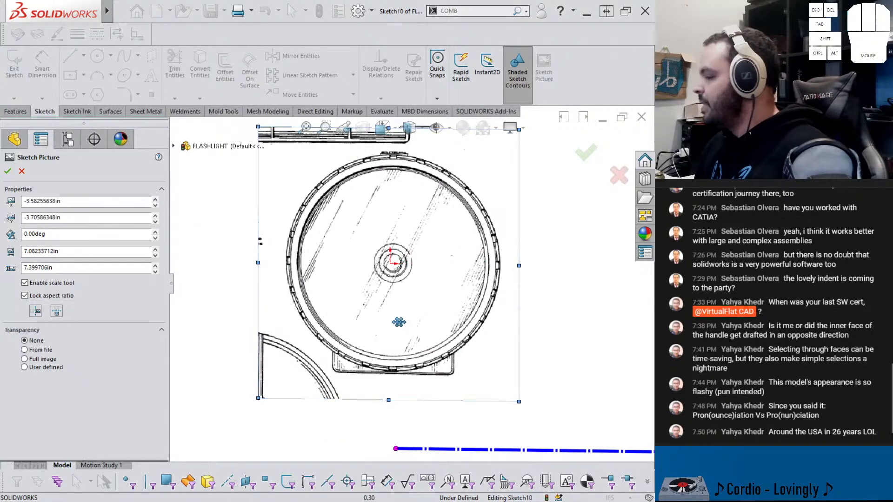
Apply full image transparency of 0.58 to the sketch picture and nudge it into line with the head
{"action": "left_click", "coordinate": [32, 359]}
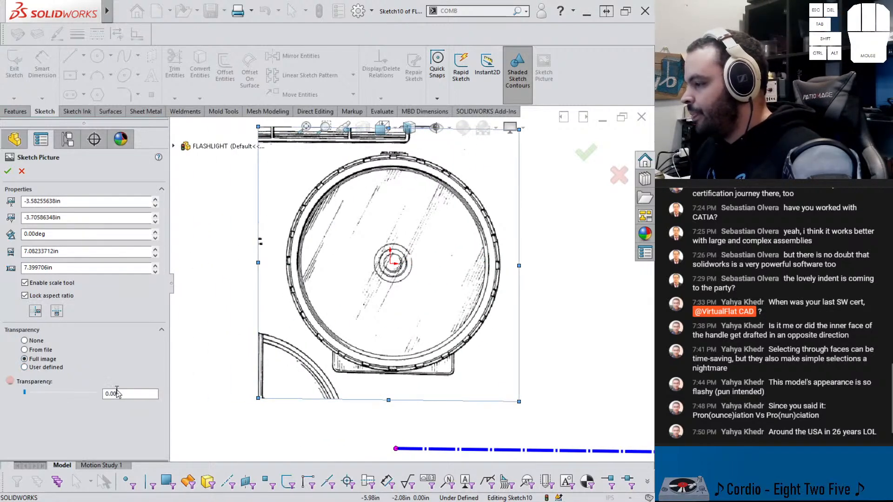
{"action": "left_click_drag", "start_coordinate": [24, 393], "coordinate": [67, 394]}
{"action": "left_click_drag", "start_coordinate": [440, 232], "coordinate": [438, 230]}
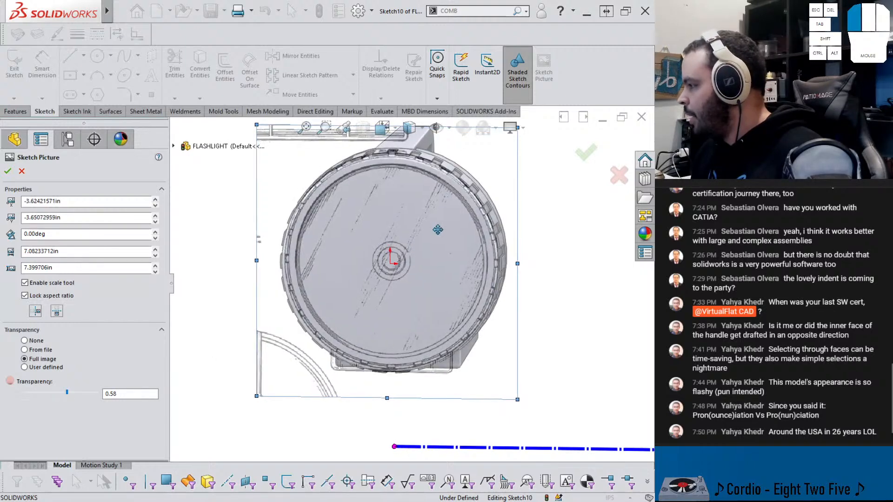
{"action": "scroll", "coordinate": [382, 251], "scroll_direction": "down", "scroll_amount": 2}
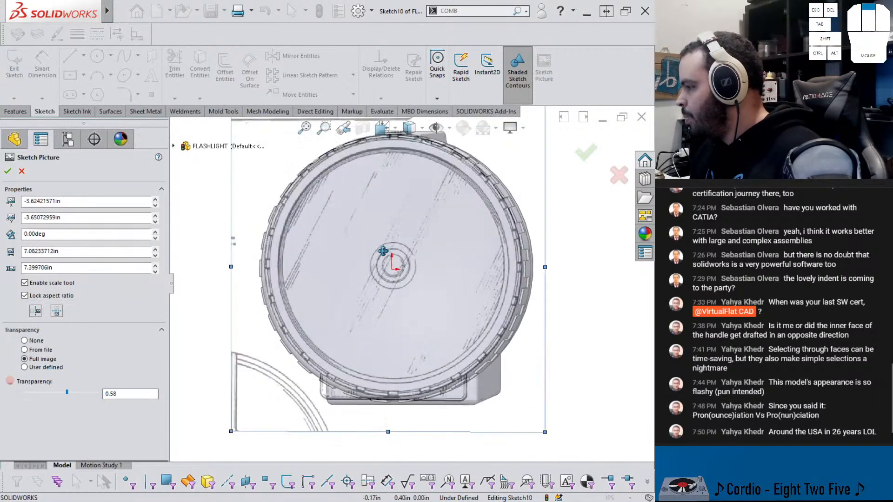
{"action": "scroll", "coordinate": [424, 299], "scroll_direction": "up", "scroll_amount": 2}
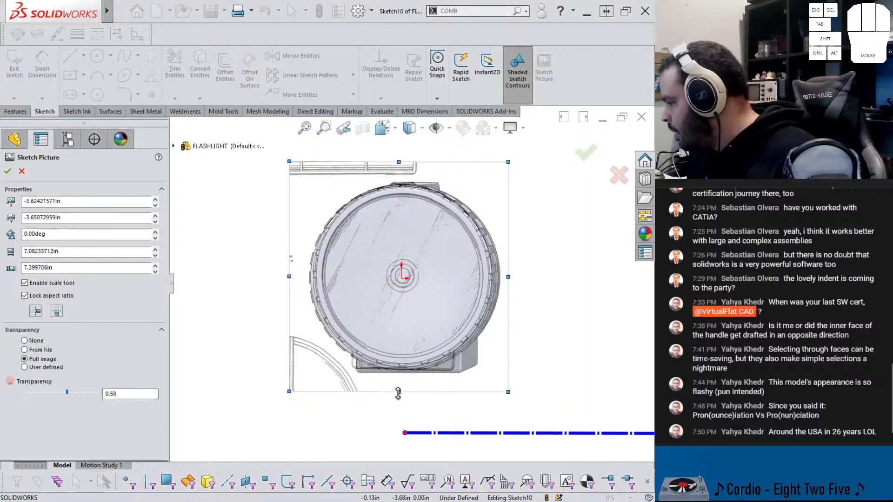
Enlarge the picture to about 7.21 in wide to match the head's outline, turn off its scale tool and close the sketch
{"action": "left_click_drag", "start_coordinate": [398, 392], "coordinate": [397, 396]}
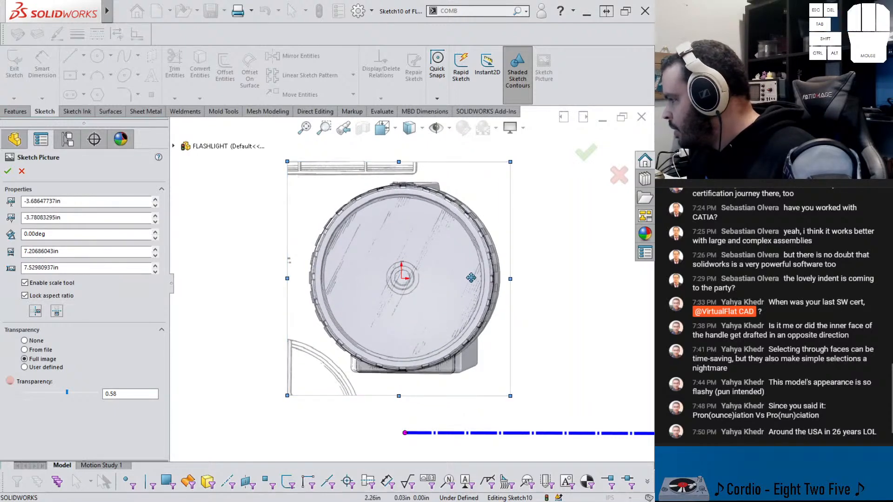
{"action": "left_click", "coordinate": [25, 282]}
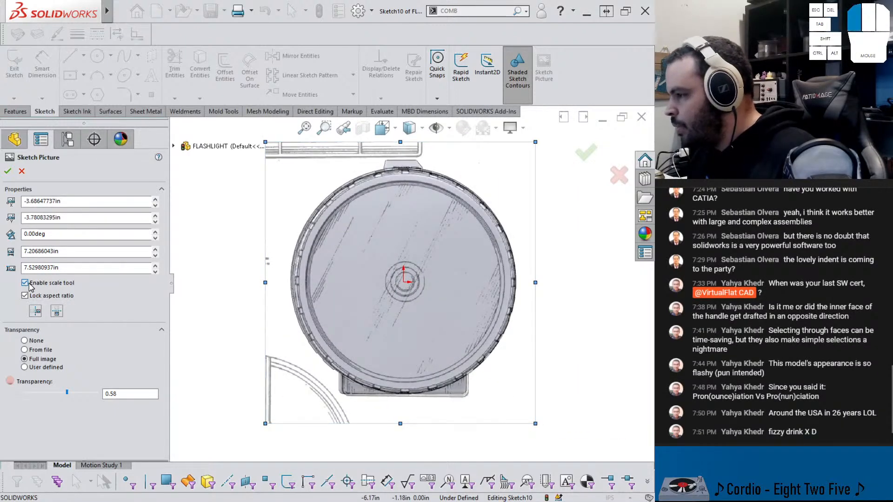
{"action": "scroll", "coordinate": [366, 245], "scroll_direction": "down", "scroll_amount": 3}
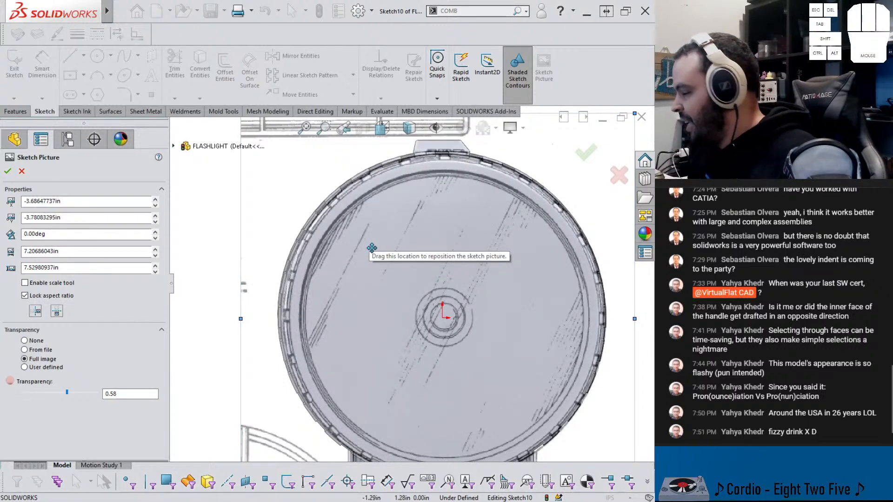
{"action": "middle_click_drag", "start_coordinate": [372, 247], "coordinate": [356, 259]}
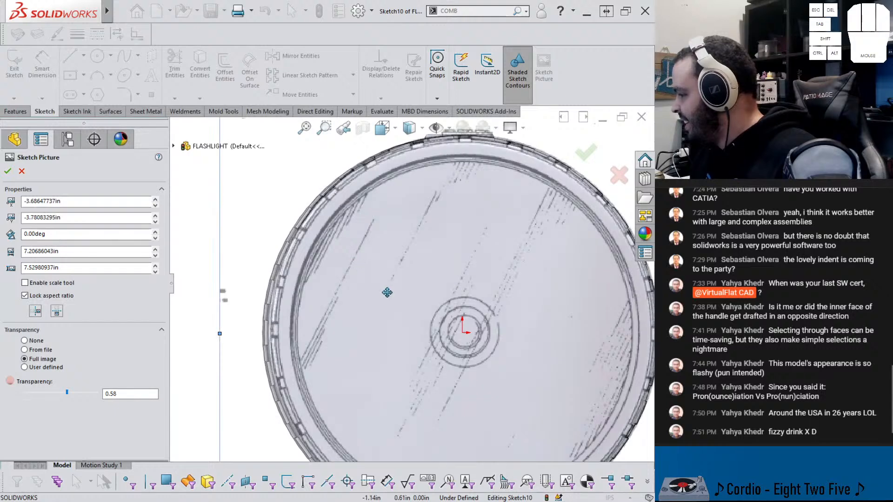
{"action": "scroll", "coordinate": [387, 294], "scroll_direction": "up", "scroll_amount": 1}
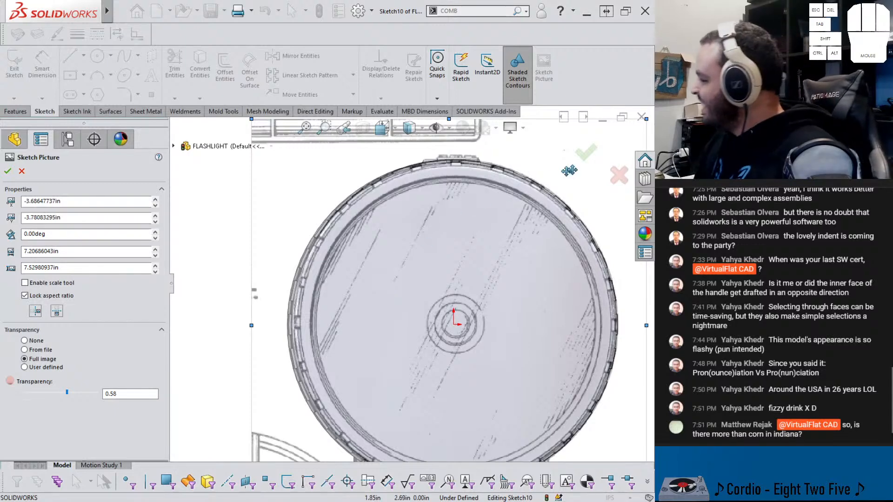
{"action": "left_click", "coordinate": [585, 152]}
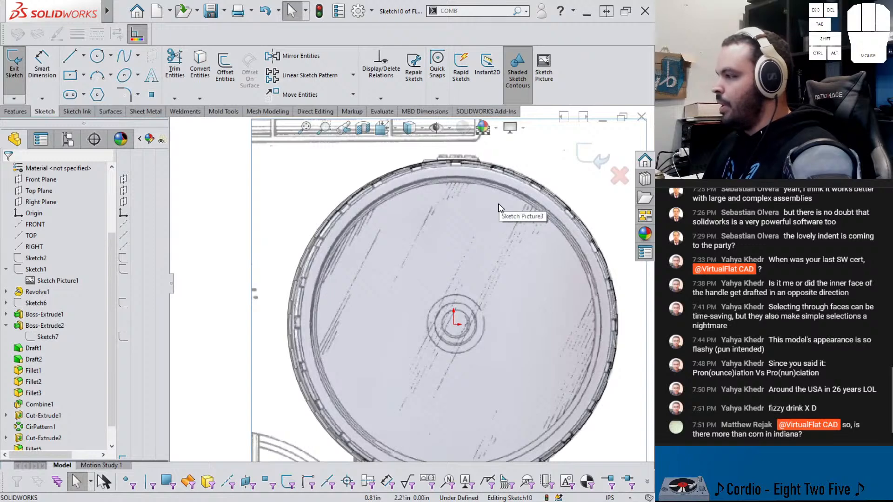
{"action": "scroll", "coordinate": [507, 208], "scroll_direction": "up", "scroll_amount": 2}
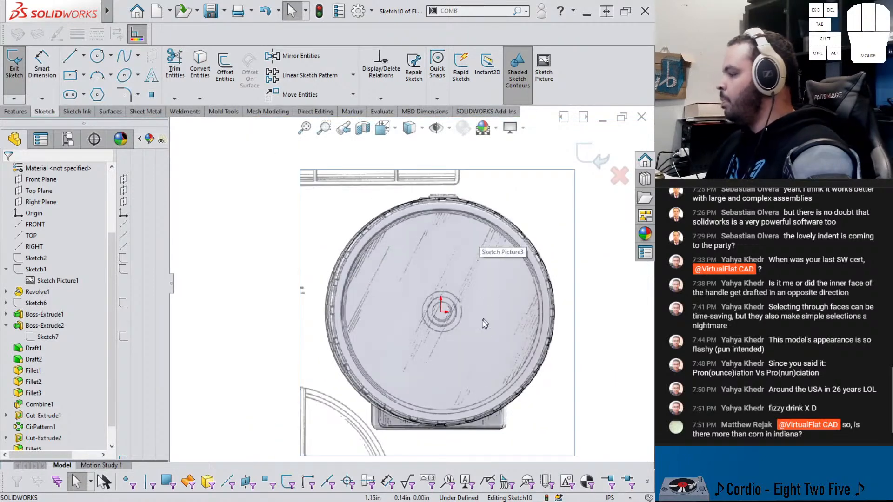
{"action": "scroll", "coordinate": [475, 362], "scroll_direction": "down", "scroll_amount": 1}
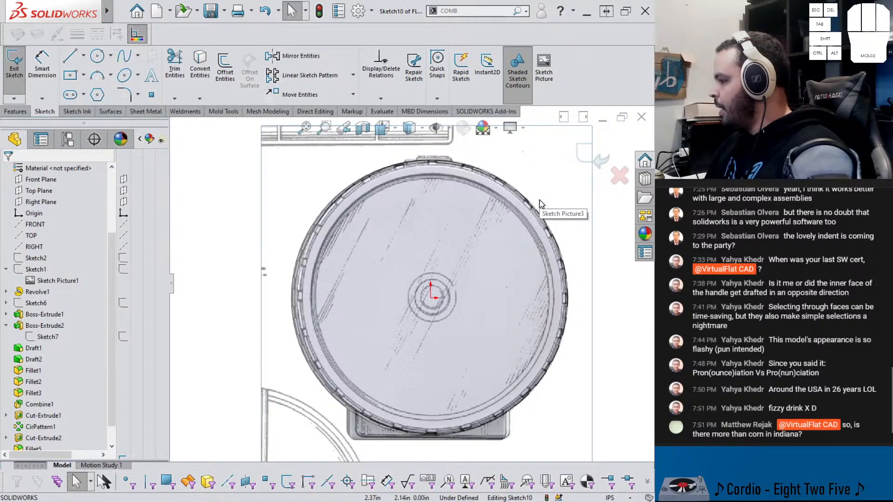
{"action": "left_click", "coordinate": [586, 155]}
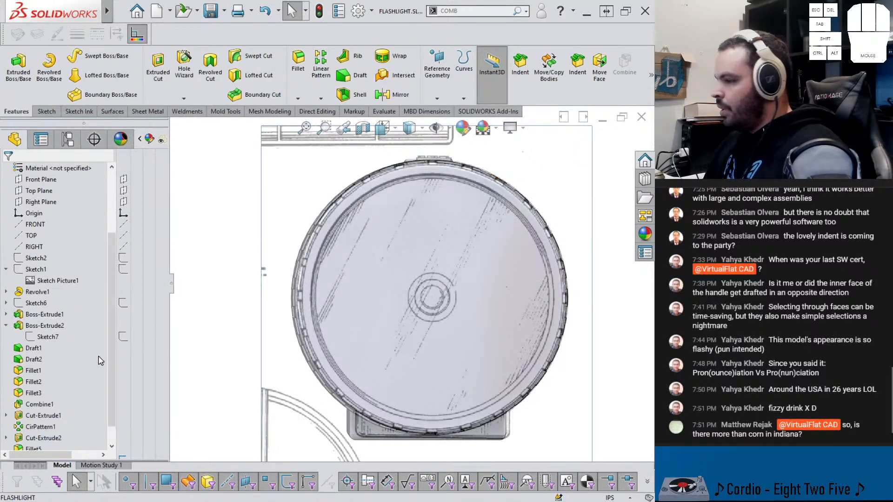
Hide the sketch holding the Fig. 4 picture to expose the head's front face
{"action": "scroll", "coordinate": [93, 285], "scroll_direction": "up", "scroll_amount": 5}
{"action": "middle_click_drag", "start_coordinate": [342, 311], "coordinate": [355, 317]}
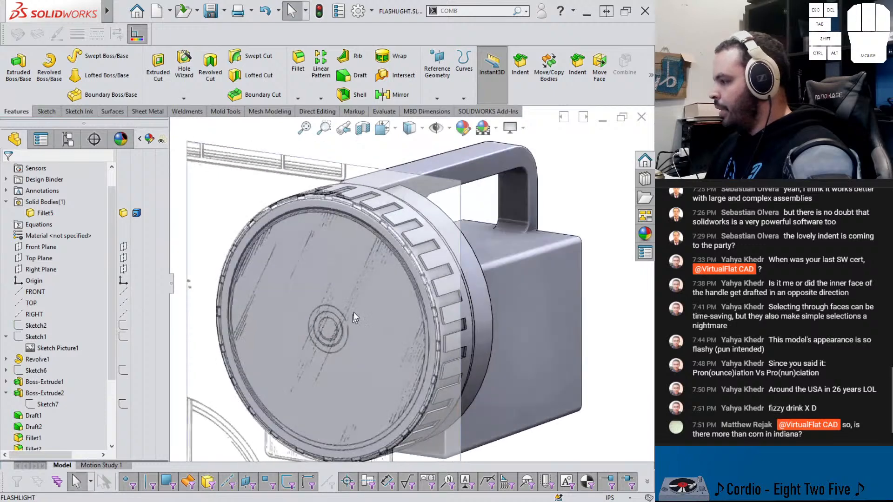
{"action": "scroll", "coordinate": [67, 396], "scroll_direction": "down", "scroll_amount": 3}
{"action": "scroll", "coordinate": [410, 317], "scroll_direction": "up", "scroll_amount": 4}
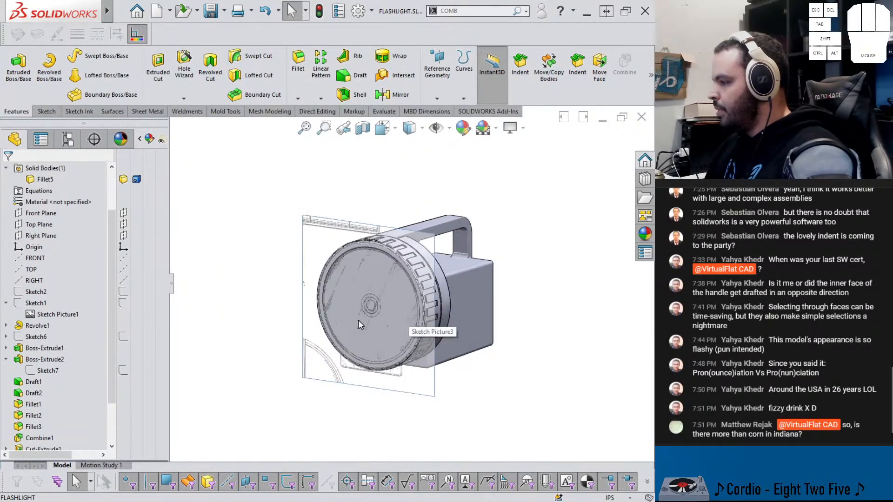
{"action": "scroll", "coordinate": [420, 311], "scroll_direction": "down", "scroll_amount": 3}
{"action": "scroll", "coordinate": [57, 363], "scroll_direction": "down", "scroll_amount": 3}
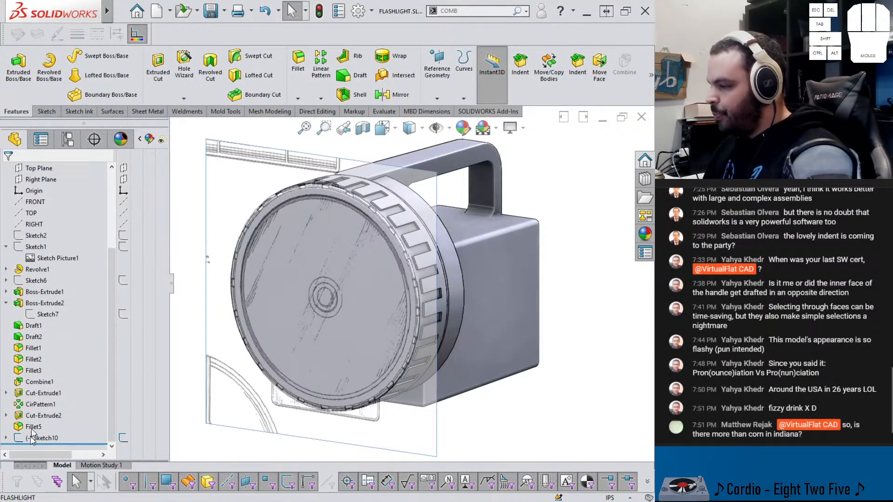
{"action": "left_click", "coordinate": [41, 438]}
{"action": "left_click", "coordinate": [57, 419]}
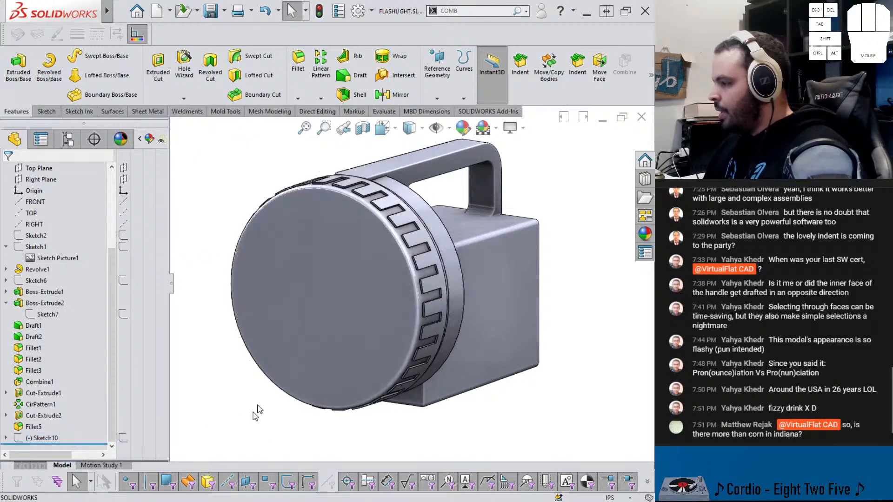
Start a new sketch on the head's front face and show the Fig. 4 picture sketch again
{"action": "left_click", "coordinate": [290, 343]}
{"action": "left_click", "coordinate": [313, 323]}
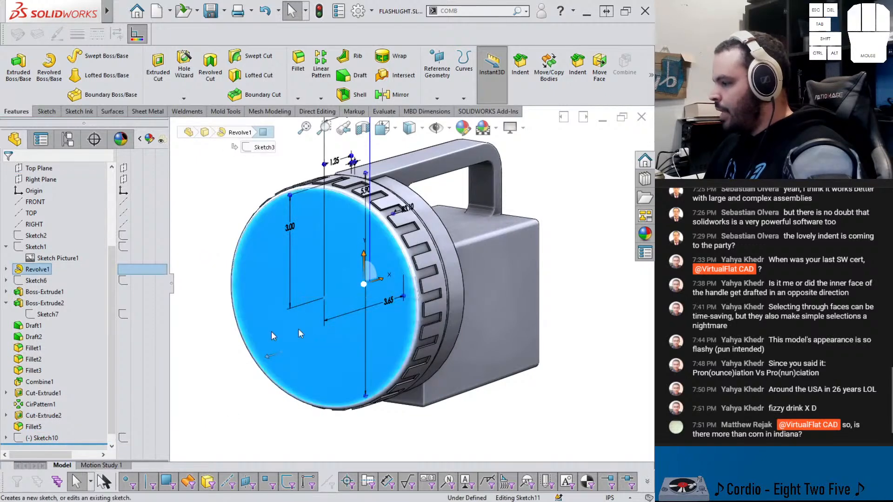
{"action": "left_click", "coordinate": [123, 438]}
{"action": "mouse_move", "coordinate": [292, 249]}
{"action": "middle_mouse_down"}
{"action": "mouse_move", "coordinate": [308, 244]}
{"action": "mouse_move", "coordinate": [291, 243]}
{"action": "middle_mouse_up"}
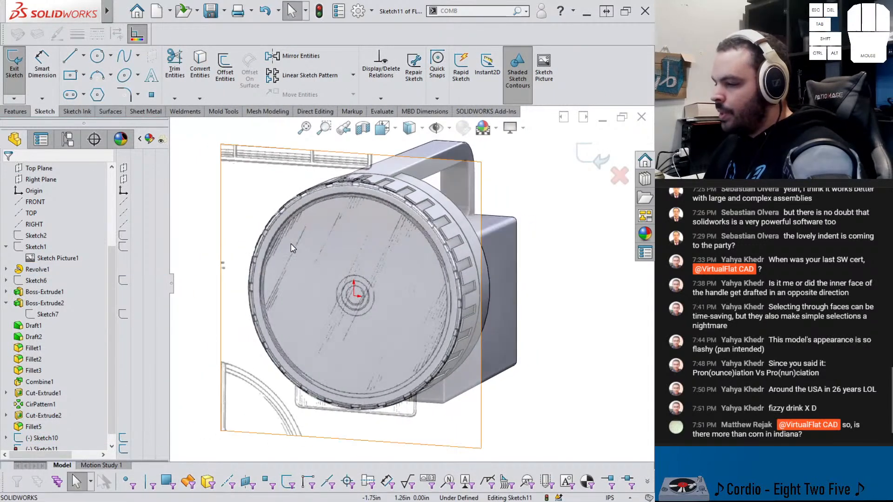
Sketch a circle centered on the origin along the picture's lens edge and set its diameter to 5.45 in
{"action": "left_click", "coordinate": [97, 56]}
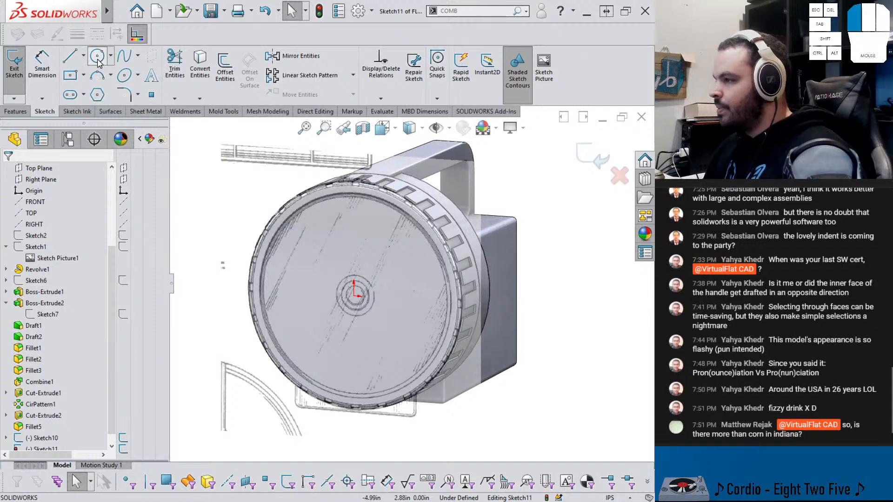
{"action": "left_click_drag", "start_coordinate": [354, 296], "coordinate": [355, 194]}
{"action": "right_click_drag", "start_coordinate": [456, 293], "coordinate": [458, 244]}
{"action": "left_click", "coordinate": [450, 279]}
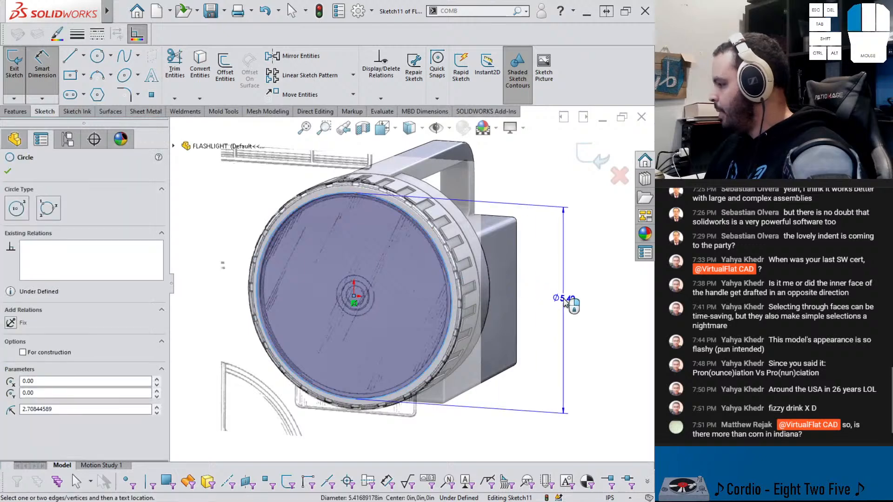
{"action": "left_click", "coordinate": [567, 301]}
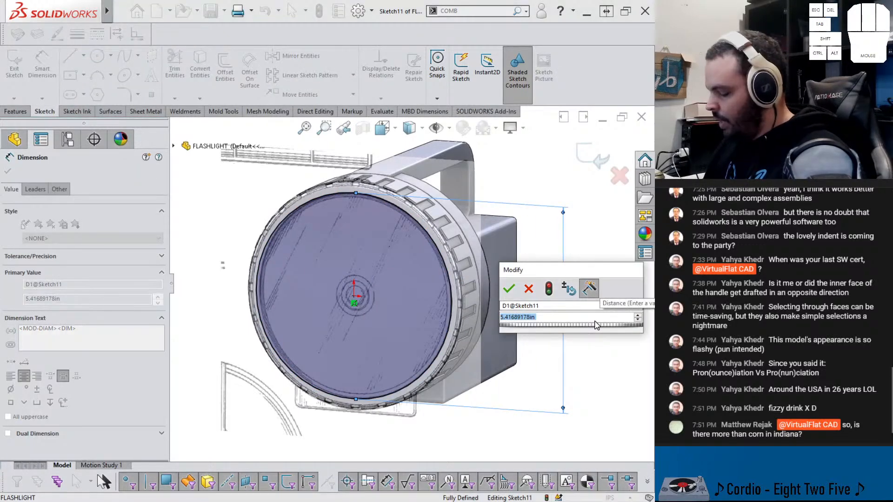
{"action": "type", "text": "5.45"}
{"action": "key", "text": "Return"}
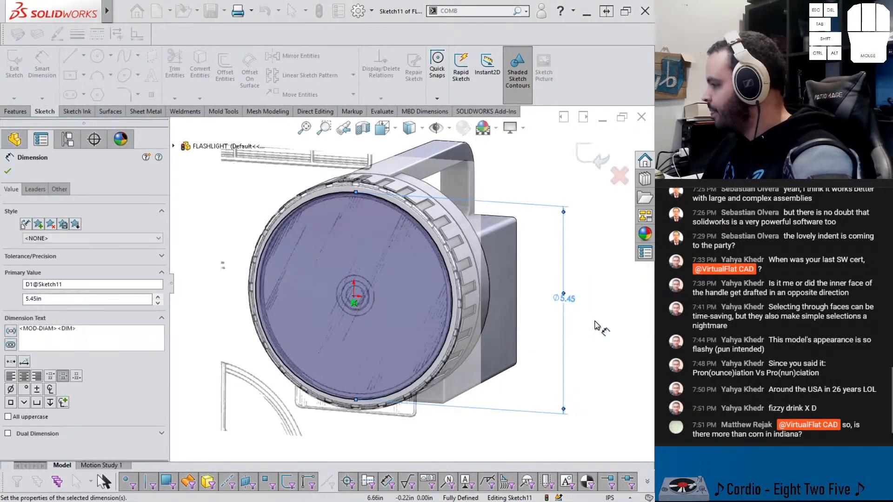
Cut-extrude the 5.45 in circle 0.0625 in deep into the head's front face to form the lens recess
{"action": "left_click", "coordinate": [16, 111]}
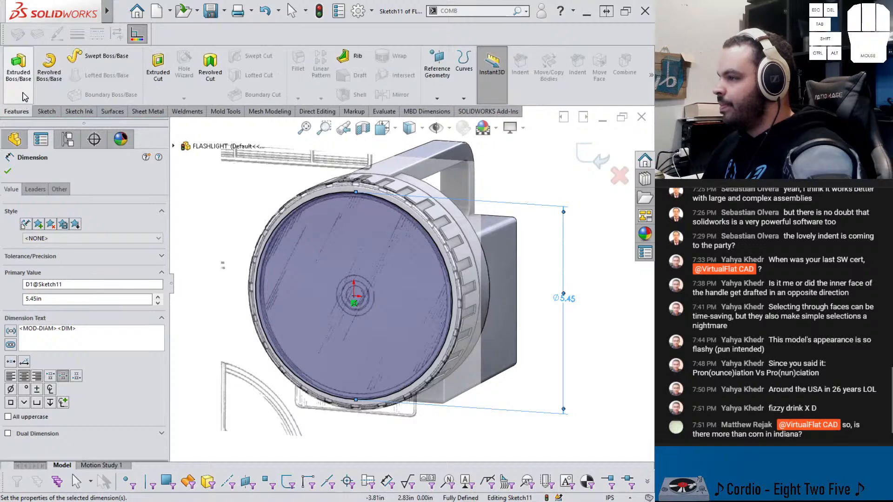
{"action": "left_click", "coordinate": [150, 89]}
{"action": "scroll", "coordinate": [325, 235], "scroll_direction": "down", "scroll_amount": 5}
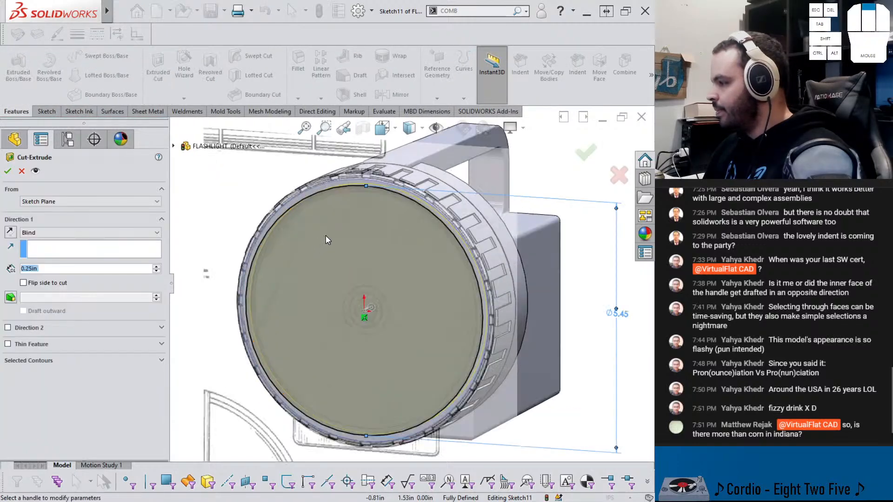
{"action": "middle_click_drag", "start_coordinate": [343, 231], "coordinate": [431, 252]}
{"action": "scroll", "coordinate": [423, 199], "scroll_direction": "down", "scroll_amount": 3}
{"action": "middle_click_drag", "start_coordinate": [423, 199], "coordinate": [319, 204]}
{"action": "left_click", "coordinate": [157, 271]}
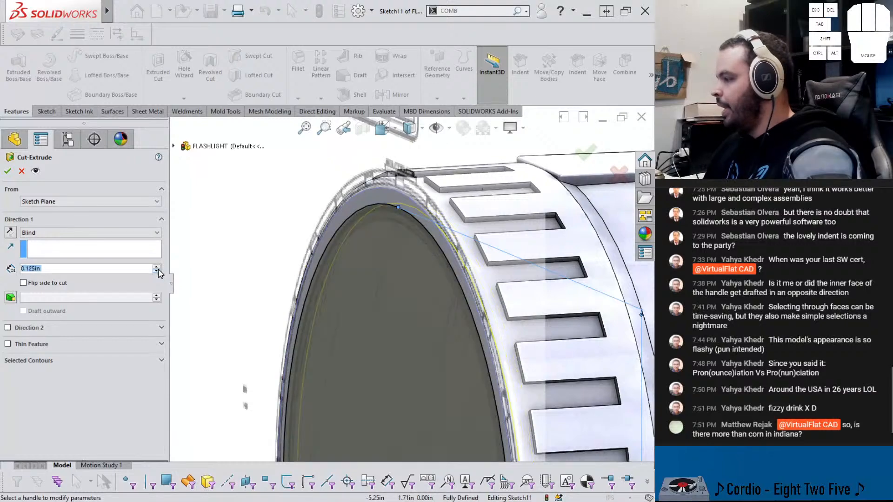
{"action": "middle_click_drag", "start_coordinate": [355, 266], "coordinate": [73, 274]}
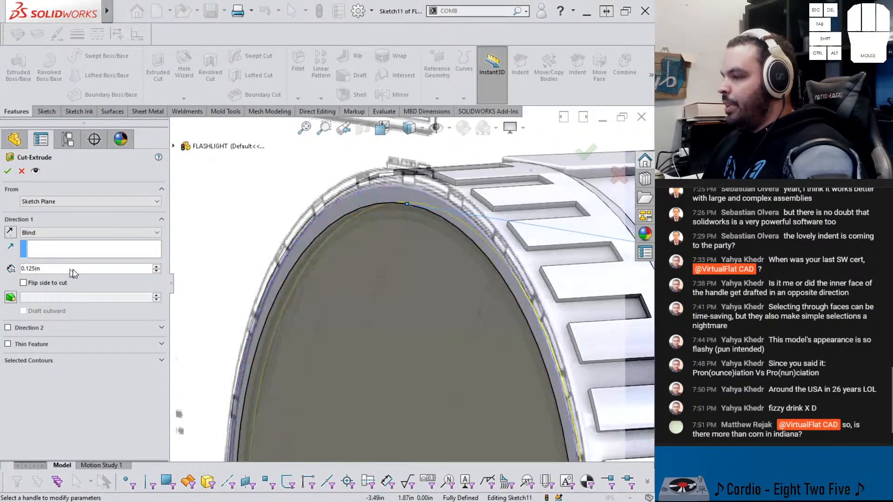
{"action": "left_click", "coordinate": [157, 272]}
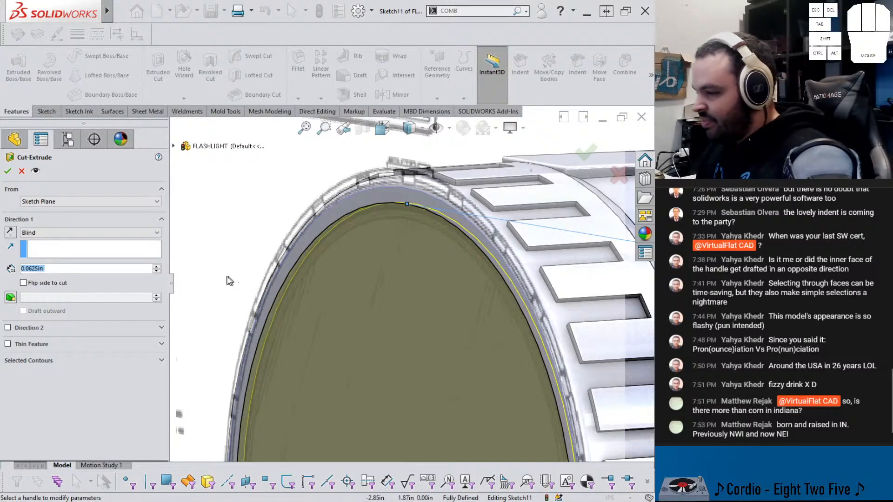
{"action": "middle_click_drag", "start_coordinate": [276, 246], "coordinate": [325, 262]}
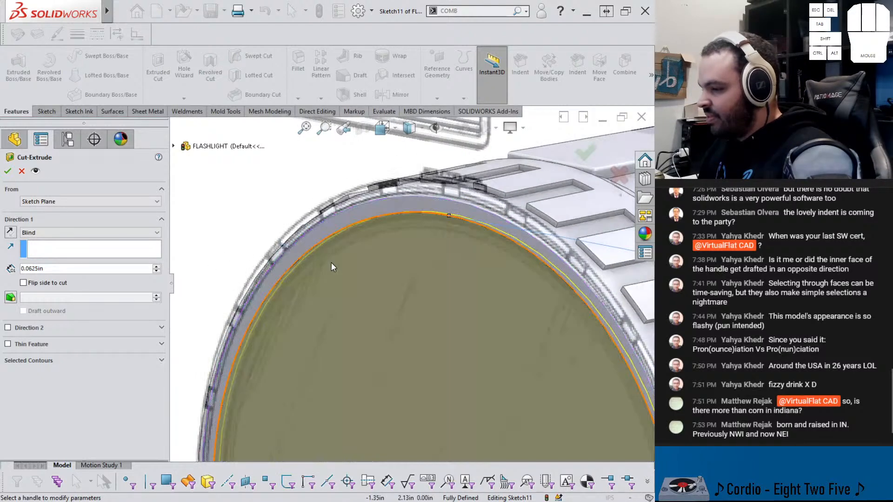
{"action": "scroll", "coordinate": [331, 263], "scroll_direction": "up", "scroll_amount": 2}
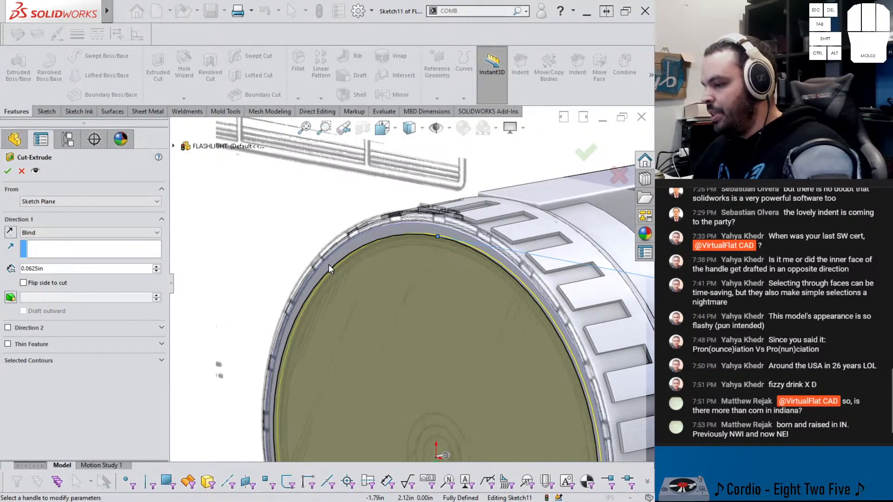
{"action": "left_click", "coordinate": [8, 171]}
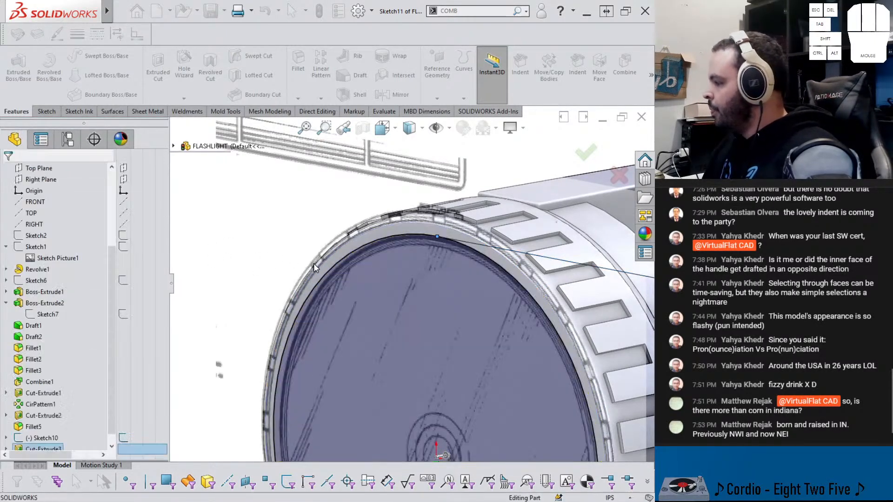
Examine the lens recess and the head's rim against the overlaid Fig. 4 picture
{"action": "scroll", "coordinate": [303, 261], "scroll_direction": "up", "scroll_amount": 3}
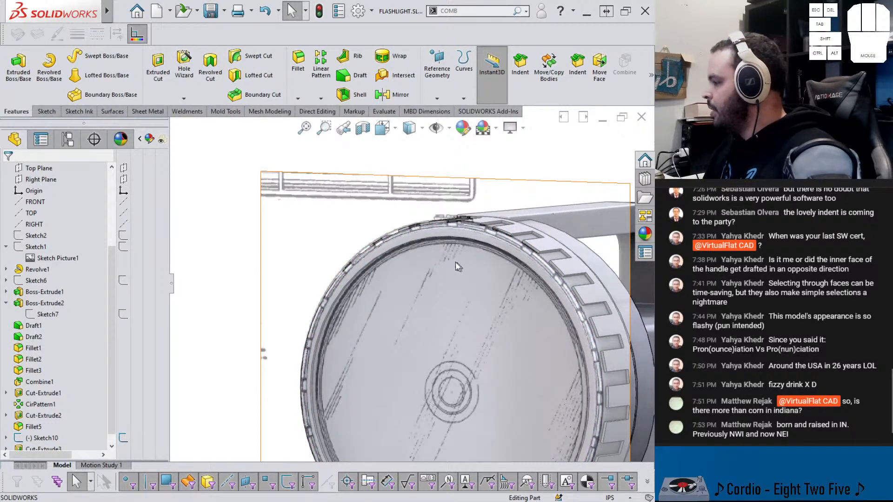
{"action": "scroll", "coordinate": [428, 250], "scroll_direction": "up", "scroll_amount": 2}
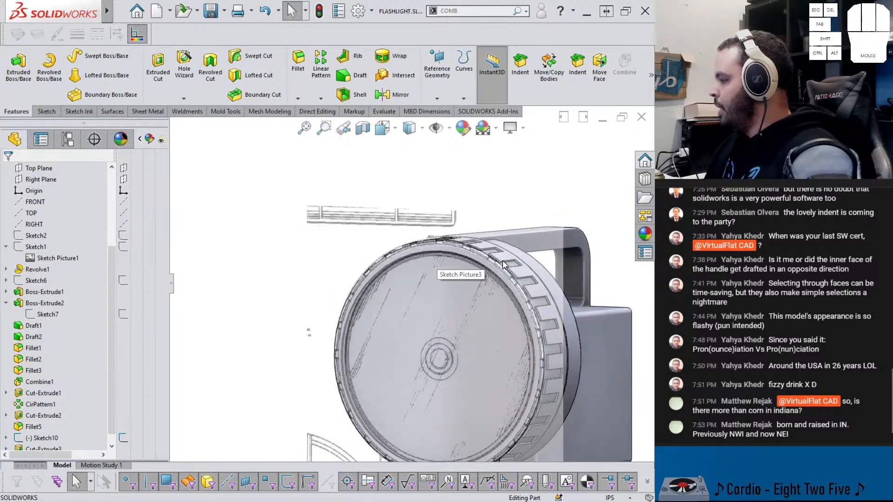
{"action": "scroll", "coordinate": [424, 248], "scroll_direction": "down", "scroll_amount": 2}
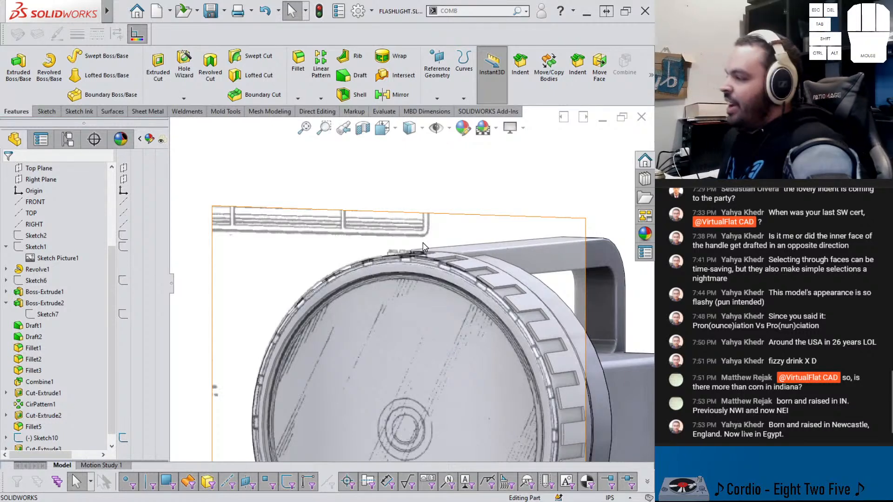
{"action": "scroll", "coordinate": [423, 242], "scroll_direction": "down", "scroll_amount": 2}
{"action": "scroll", "coordinate": [434, 293], "scroll_direction": "down", "scroll_amount": 2}
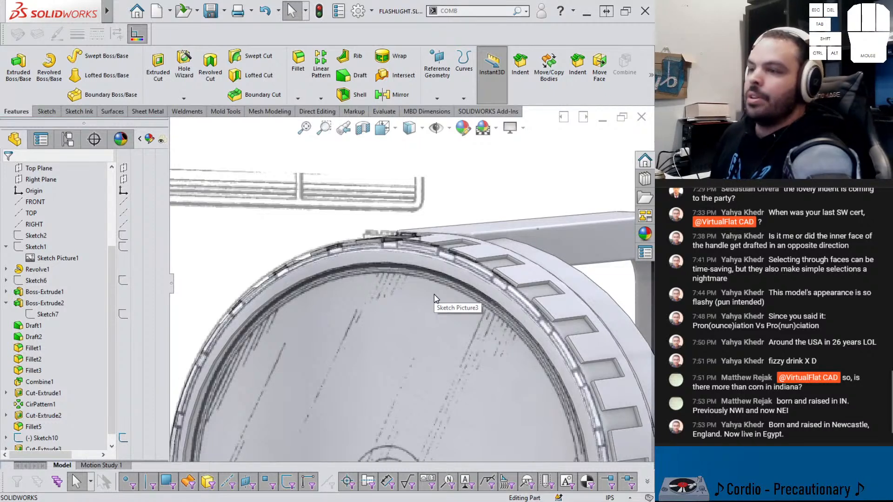
{"action": "scroll", "coordinate": [481, 342], "scroll_direction": "up", "scroll_amount": 3}
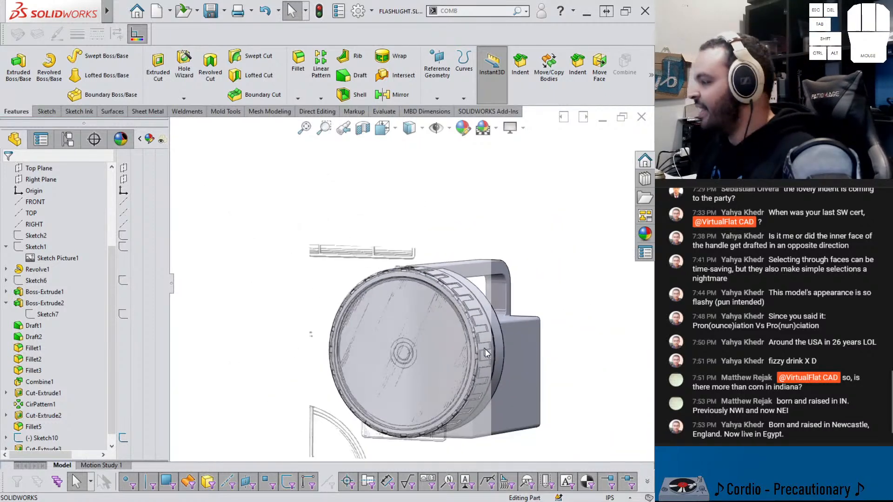
{"action": "middle_click_drag", "start_coordinate": [484, 349], "coordinate": [440, 268]}
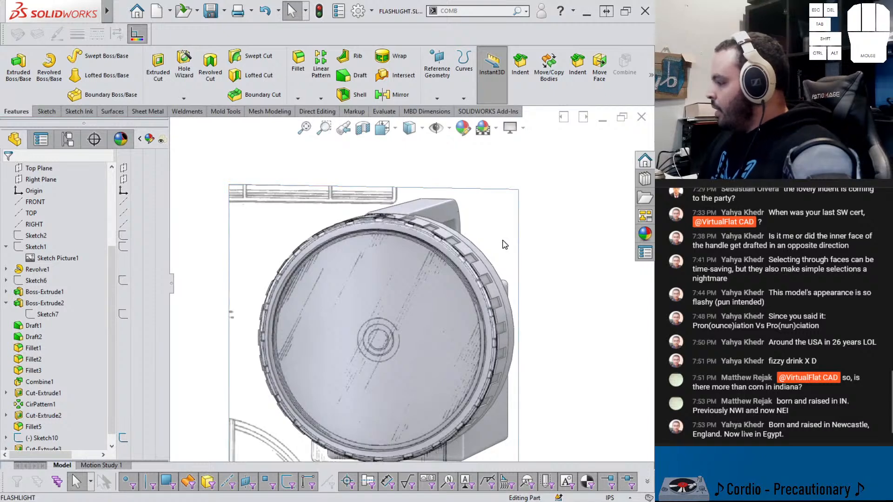
{"action": "scroll", "coordinate": [77, 421], "scroll_direction": "down", "scroll_amount": 1}
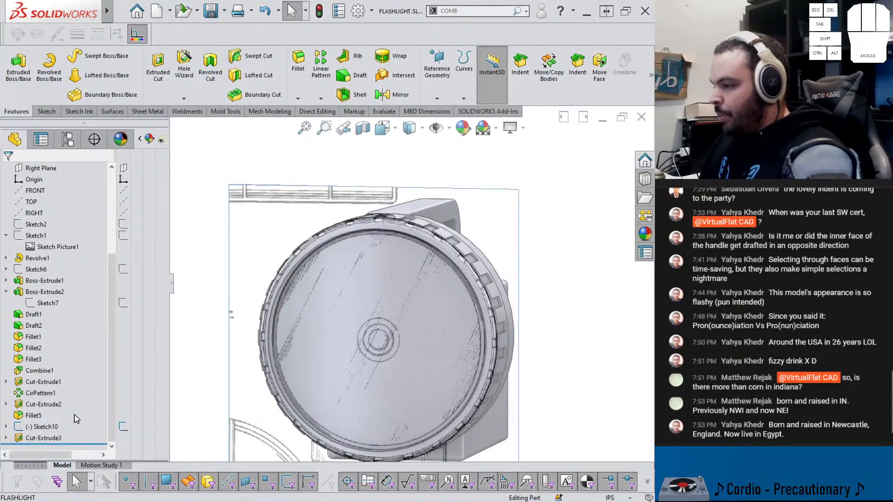
Hide the Fig. 4 picture sketch to inspect the bare front face, and show it again for comparison
{"action": "left_click", "coordinate": [41, 431]}
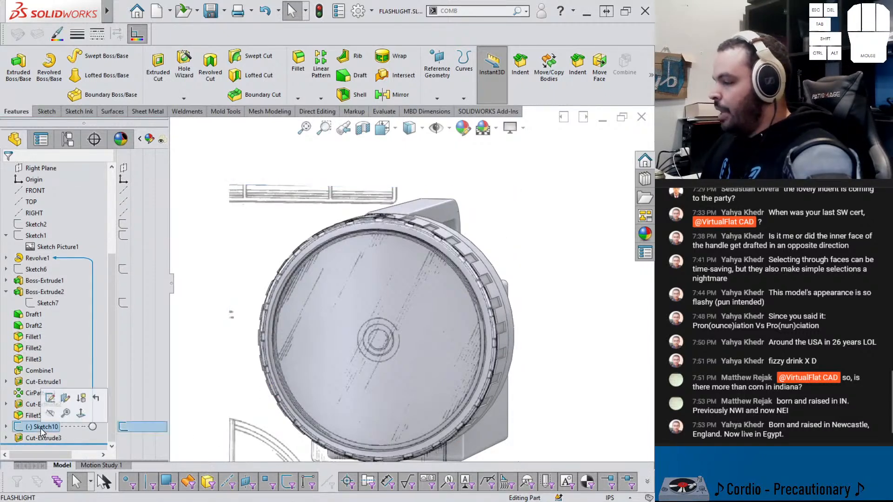
{"action": "left_click", "coordinate": [124, 431]}
{"action": "mouse_move", "coordinate": [235, 355]}
{"action": "middle_mouse_down"}
{"action": "mouse_move", "coordinate": [246, 325]}
{"action": "mouse_move", "coordinate": [234, 371]}
{"action": "middle_mouse_up"}
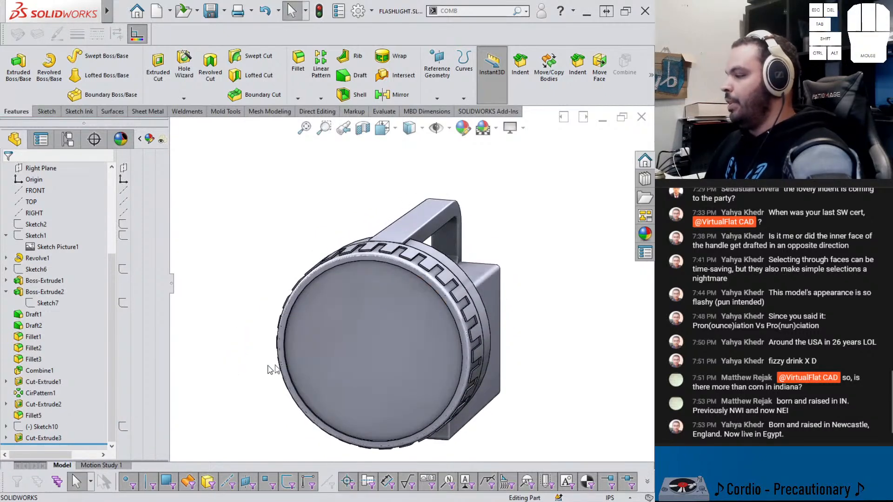
{"action": "left_click", "coordinate": [123, 426]}
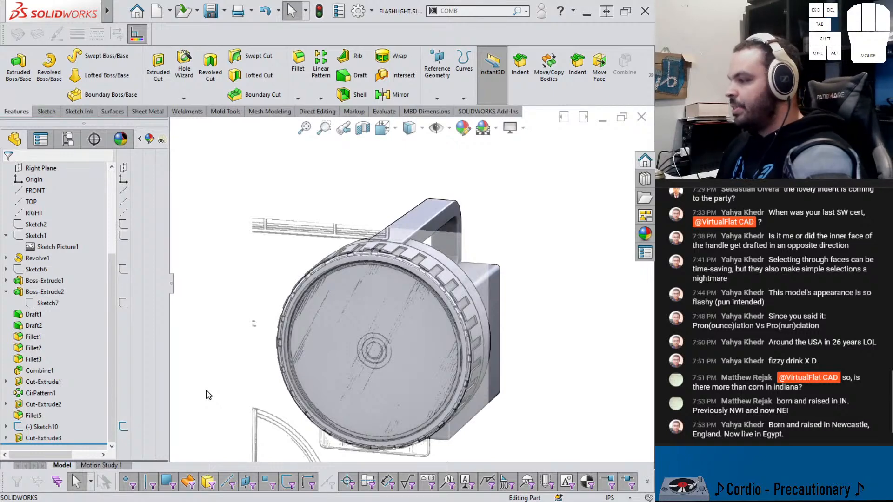
{"action": "middle_click_drag", "start_coordinate": [325, 386], "coordinate": [389, 364]}
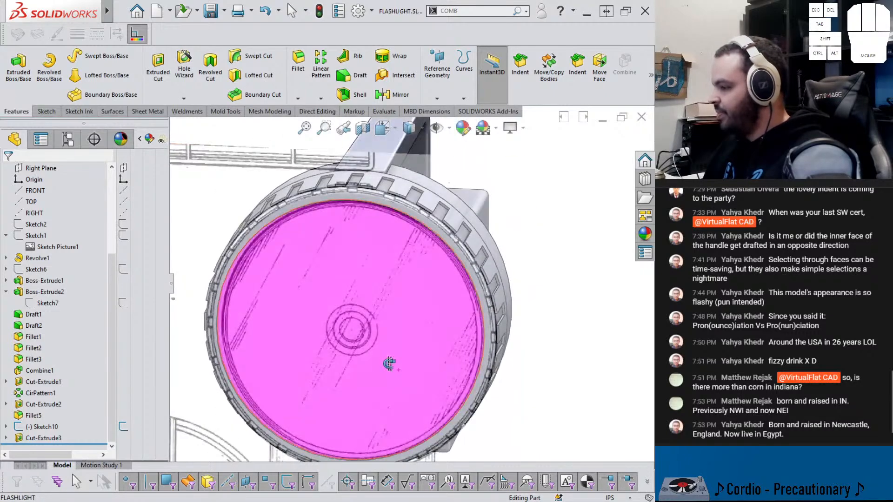
{"action": "key", "text": "Escape"}
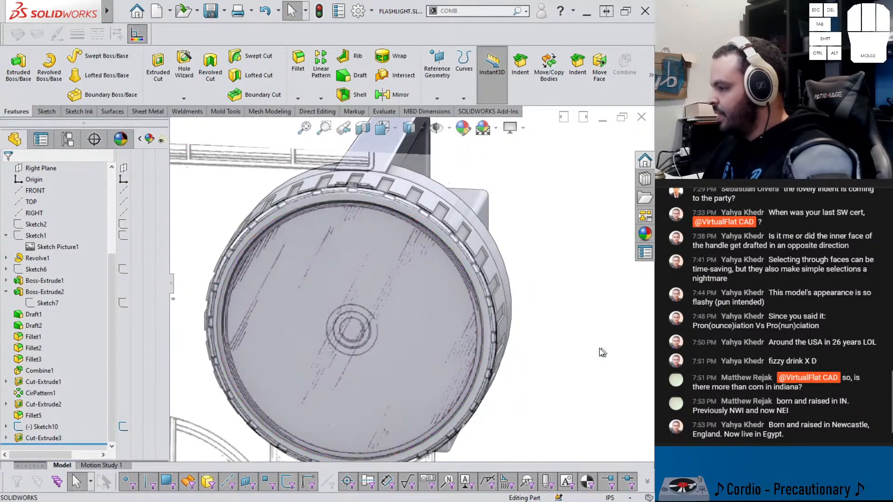
{"action": "middle_click_drag", "start_coordinate": [389, 328], "coordinate": [367, 308]}
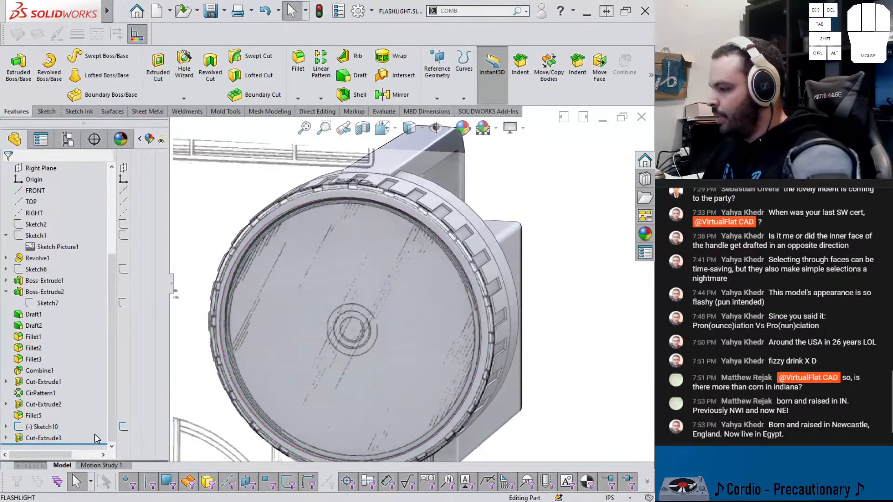
Hide the Fig. 4 picture sketch and start a new sketch on the recessed lens face
{"action": "left_click", "coordinate": [42, 426]}
{"action": "left_click", "coordinate": [55, 413]}
{"action": "left_click", "coordinate": [321, 339]}
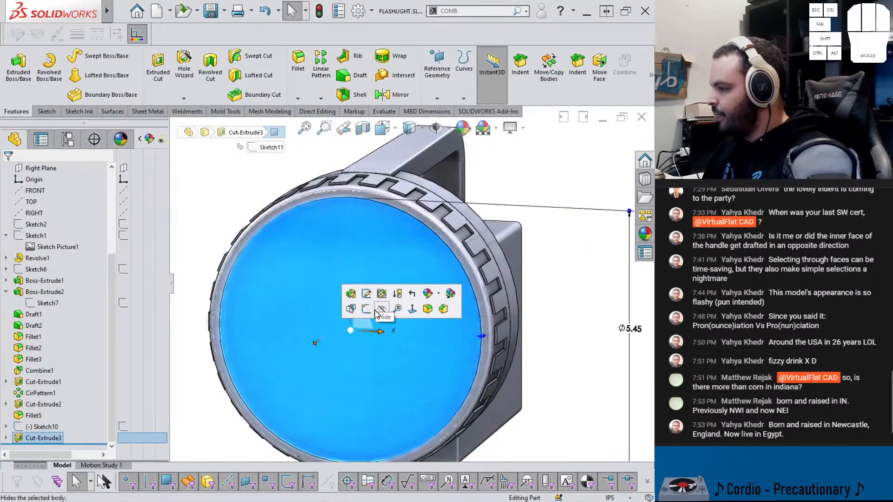
{"action": "left_click", "coordinate": [374, 310]}
Show the Fig. 4 picture sketch briefly to check the lens rings against the recess, and hide it again
{"action": "left_click", "coordinate": [122, 426]}
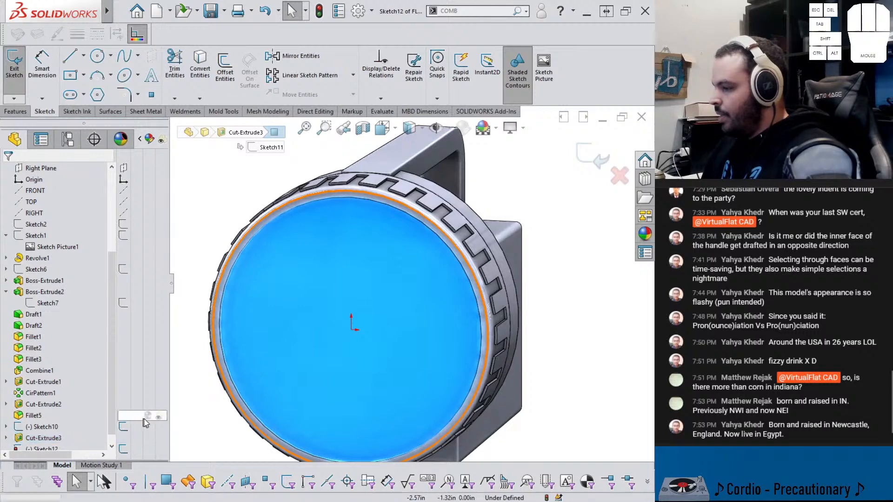
{"action": "left_click", "coordinate": [143, 420]}
{"action": "left_click", "coordinate": [207, 413]}
{"action": "scroll", "coordinate": [232, 387], "scroll_direction": "up", "scroll_amount": 2}
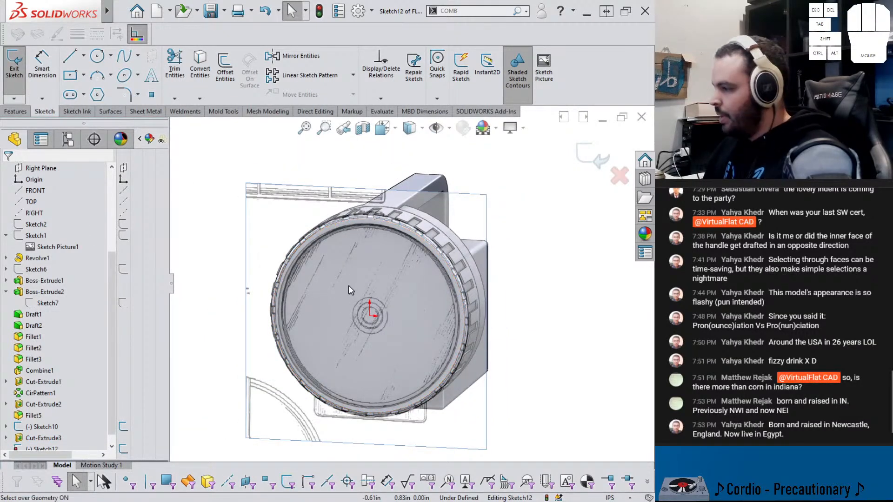
{"action": "scroll", "coordinate": [355, 312], "scroll_direction": "down", "scroll_amount": 2}
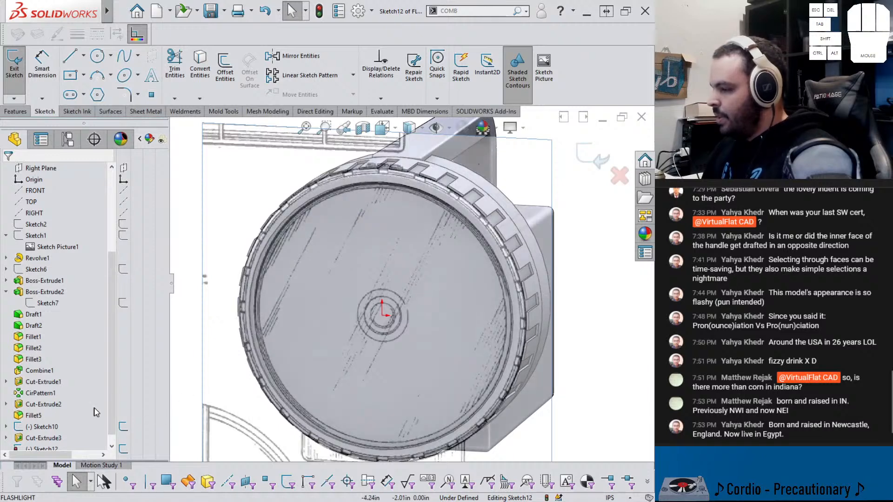
{"action": "scroll", "coordinate": [88, 427], "scroll_direction": "down", "scroll_amount": 1}
{"action": "left_click", "coordinate": [122, 416]}
Offset the recessed lens face's circular edge inward by 0.125 in
{"action": "left_click", "coordinate": [274, 298]}
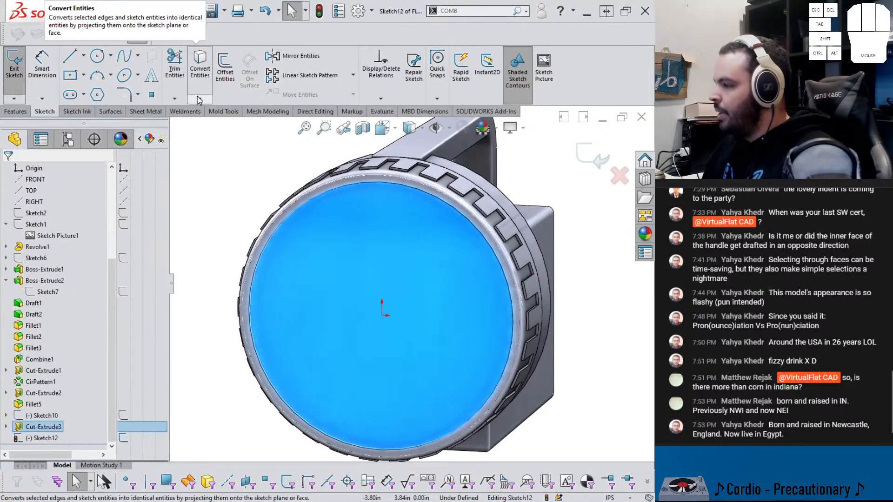
{"action": "left_click", "coordinate": [225, 67]}
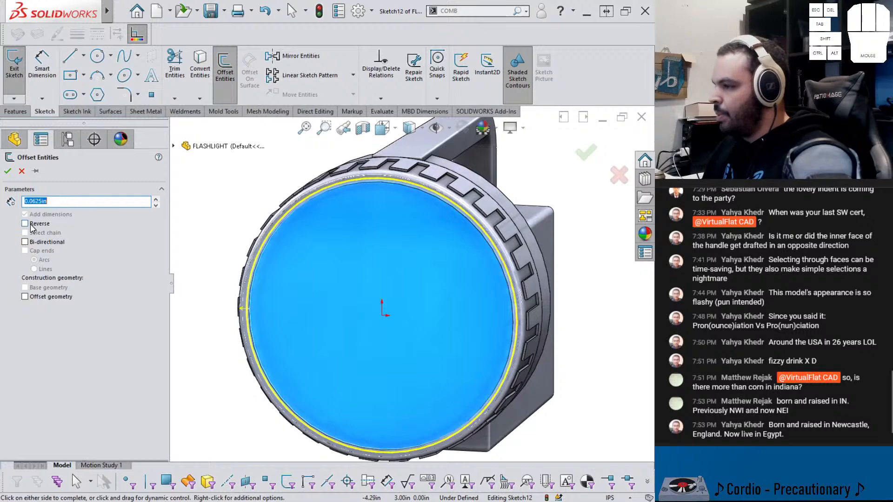
{"action": "left_click", "coordinate": [25, 224]}
{"action": "left_click", "coordinate": [157, 202]}
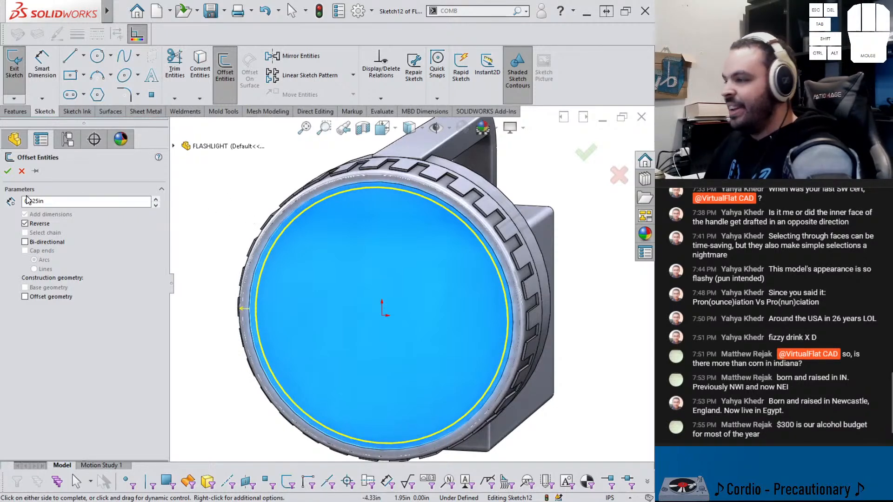
{"action": "left_click", "coordinate": [239, 218]}
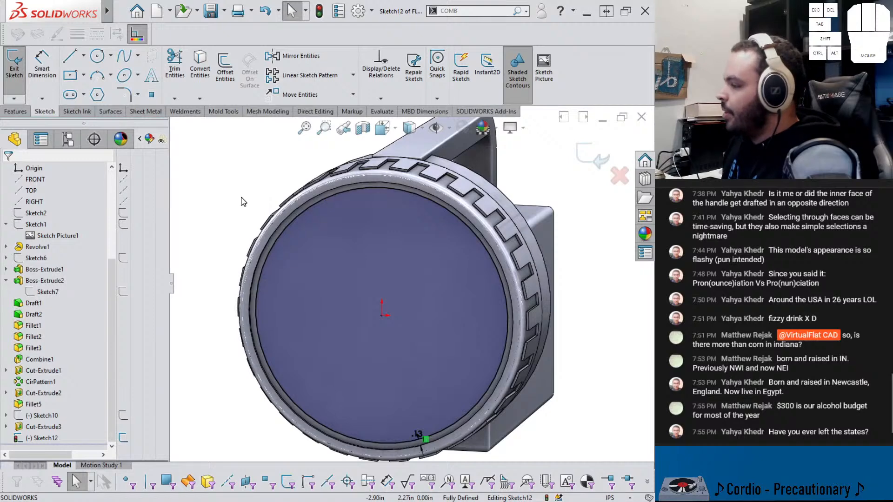
{"action": "left_click", "coordinate": [16, 113]}
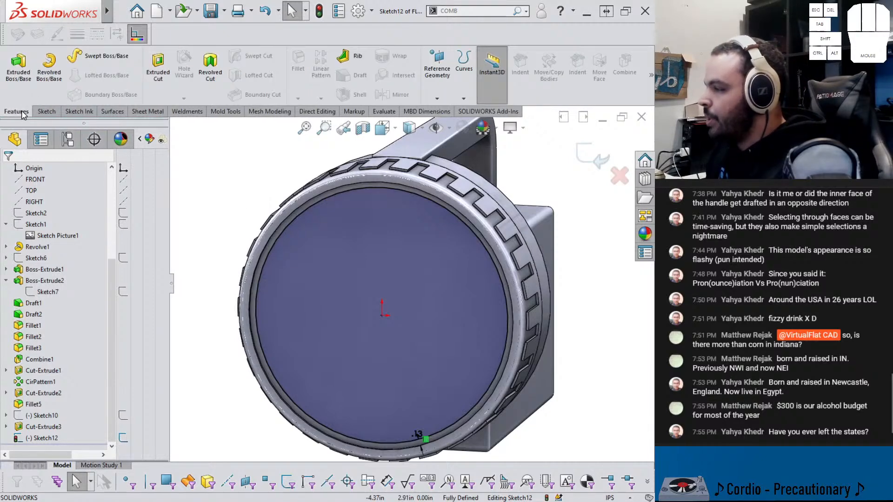
{"action": "left_click", "coordinate": [49, 116]}
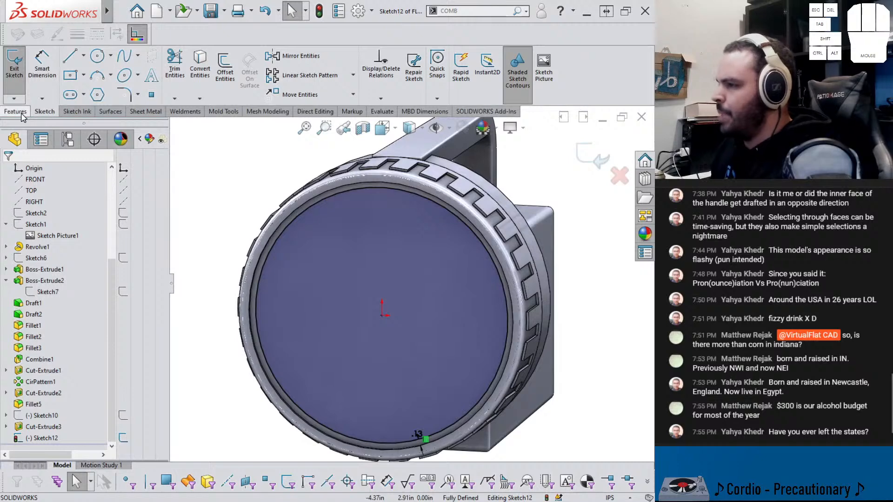
{"action": "left_click", "coordinate": [19, 113]}
{"action": "left_click", "coordinate": [51, 116]}
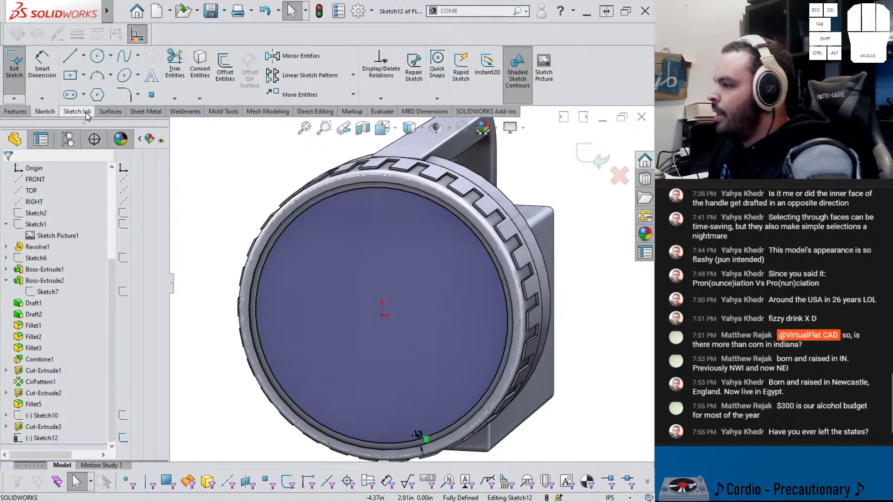
{"action": "left_click", "coordinate": [87, 113]}
{"action": "left_click", "coordinate": [45, 113]}
Set up a blind extruded cut of the offset circle into the head, 1.00 in deep
{"action": "left_click", "coordinate": [21, 114]}
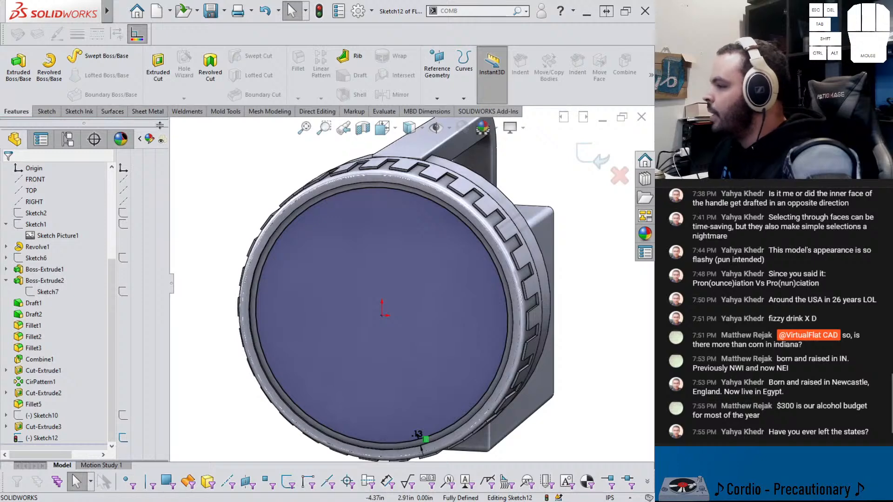
{"action": "left_click", "coordinate": [159, 65]}
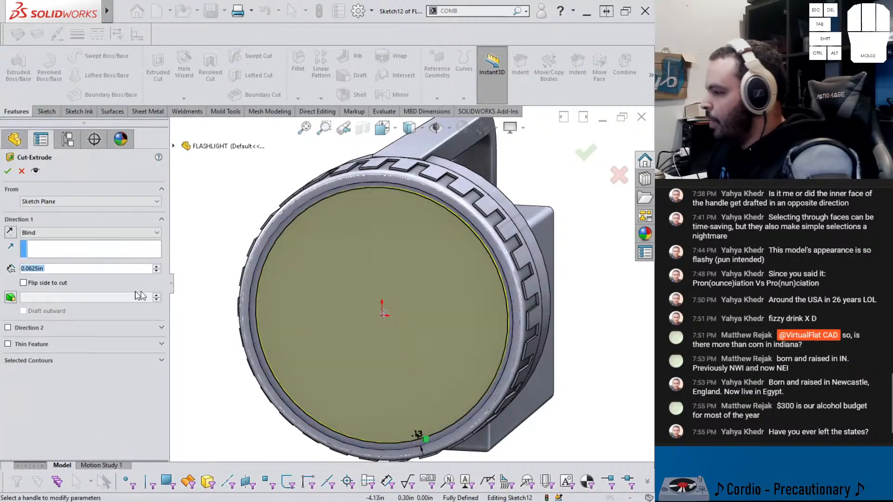
{"action": "left_click", "coordinate": [159, 267]}
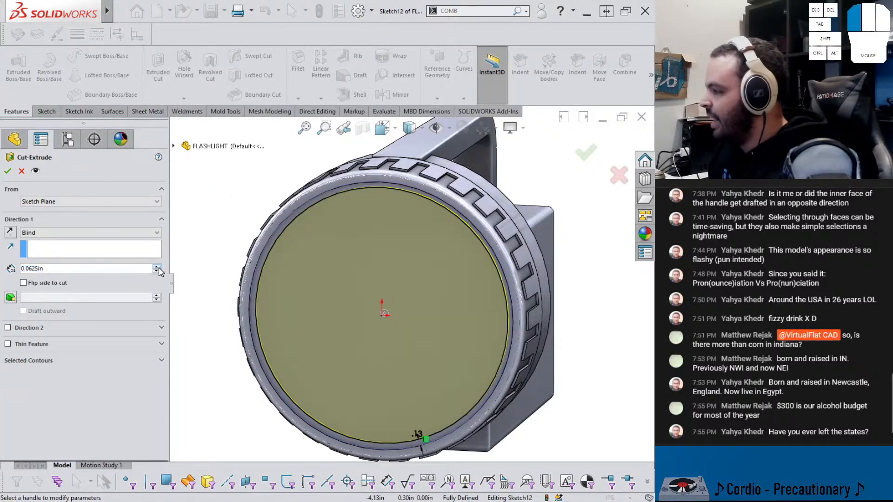
{"action": "left_click", "coordinate": [156, 267]}
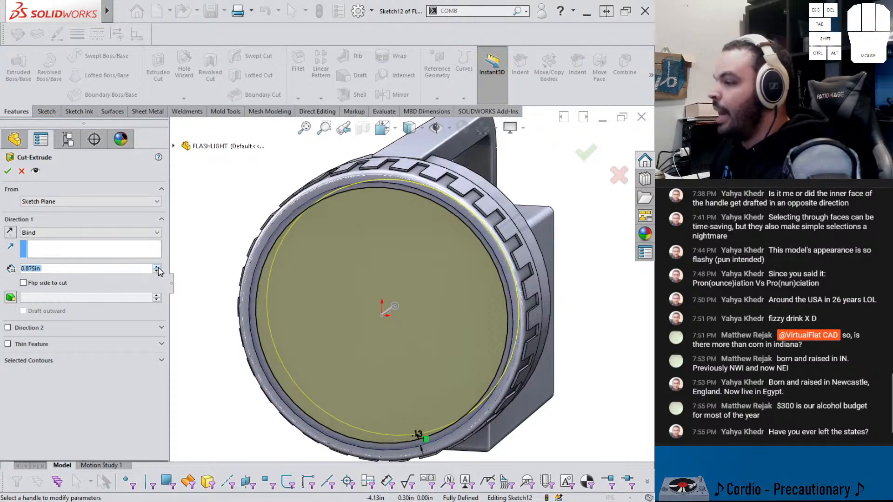
{"action": "left_click", "coordinate": [157, 267]}
{"action": "left_click", "coordinate": [157, 271]}
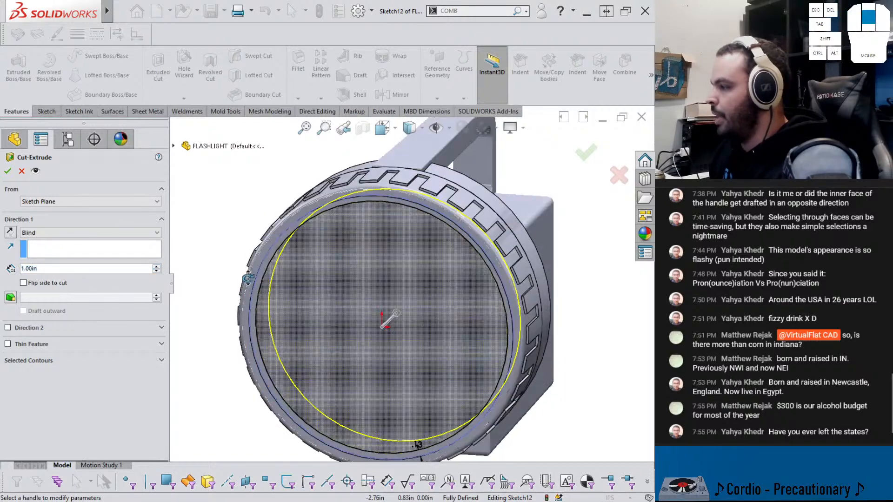
{"action": "middle_click_drag", "start_coordinate": [242, 275], "coordinate": [358, 283]}
{"action": "scroll", "coordinate": [415, 304], "scroll_direction": "down", "scroll_amount": 3}
{"action": "scroll", "coordinate": [423, 312], "scroll_direction": "up", "scroll_amount": 2}
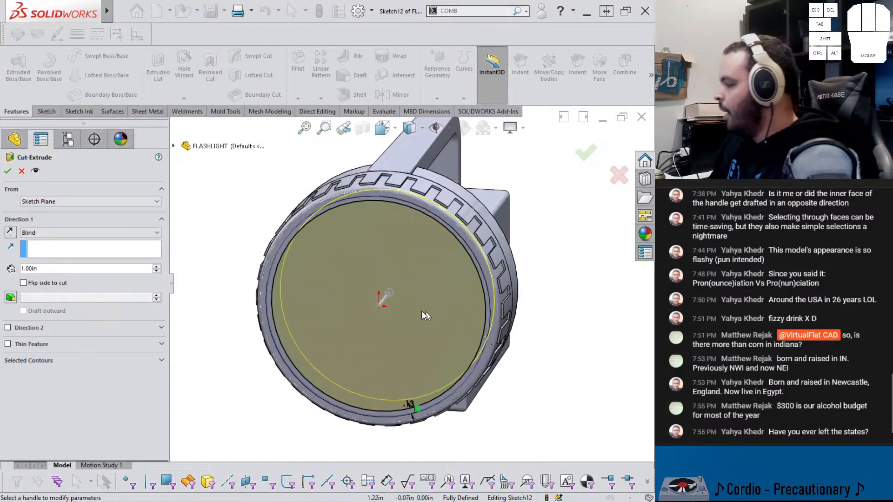
Show Sketch10 with its reference drawing over the flashlight front while defining the lens cut
{"action": "left_click", "coordinate": [173, 146]}
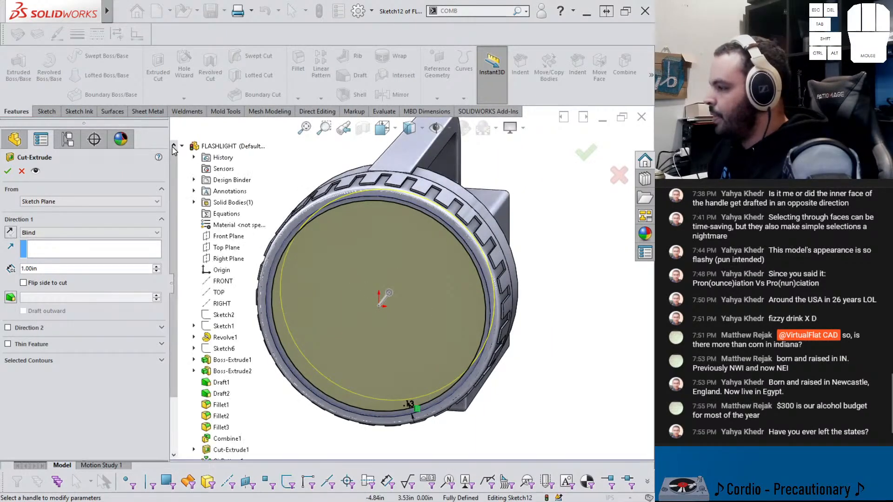
{"action": "scroll", "coordinate": [234, 370], "scroll_direction": "down", "scroll_amount": 2}
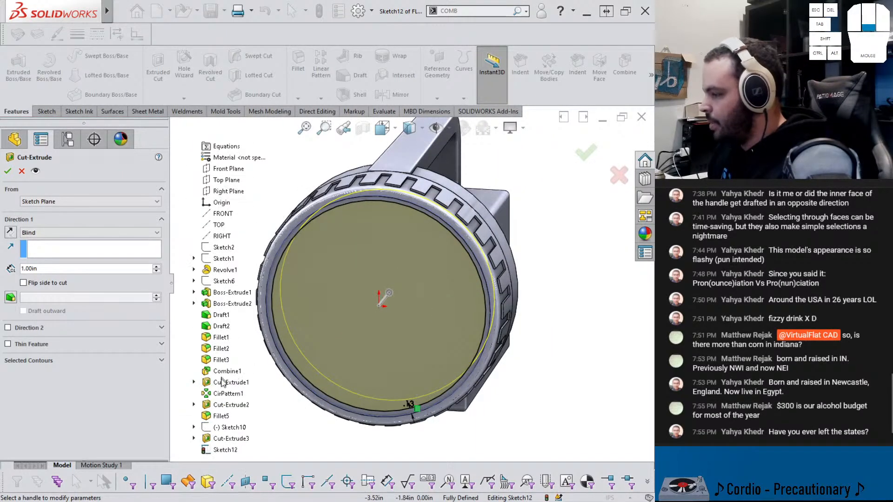
{"action": "right_click", "coordinate": [219, 429]}
{"action": "left_click", "coordinate": [243, 448]}
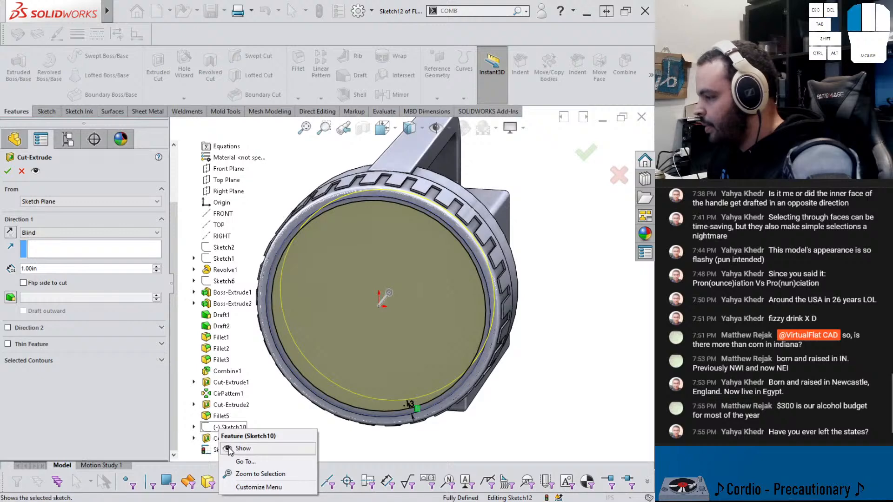
{"action": "middle_click_drag", "start_coordinate": [251, 418], "coordinate": [311, 400]}
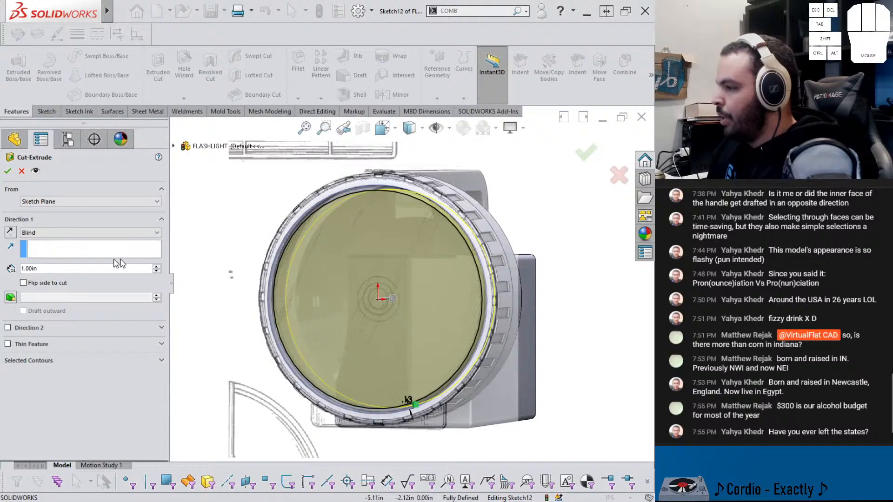
Turn on draft for the circular lens cut and set its angle to 63°
{"action": "scroll", "coordinate": [321, 288], "scroll_direction": "down", "scroll_amount": 1}
{"action": "scroll", "coordinate": [342, 287], "scroll_direction": "down", "scroll_amount": 2}
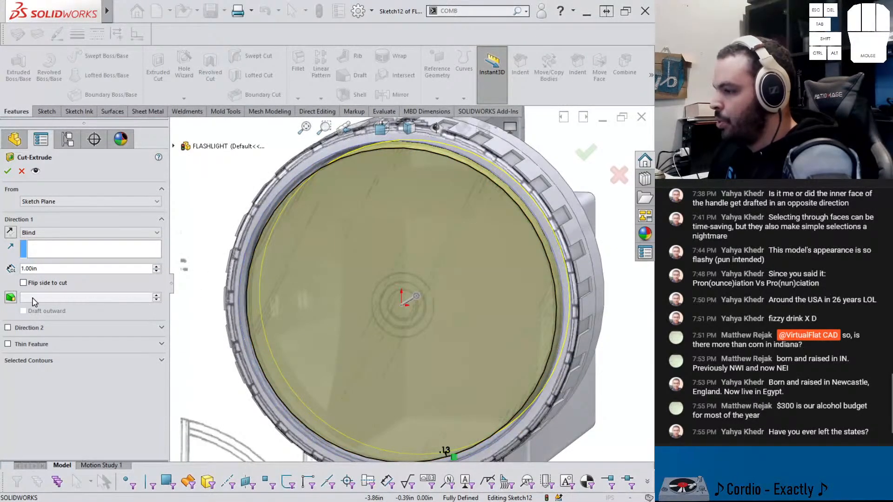
{"action": "left_click", "coordinate": [11, 297]}
{"action": "left_click", "coordinate": [157, 296]}
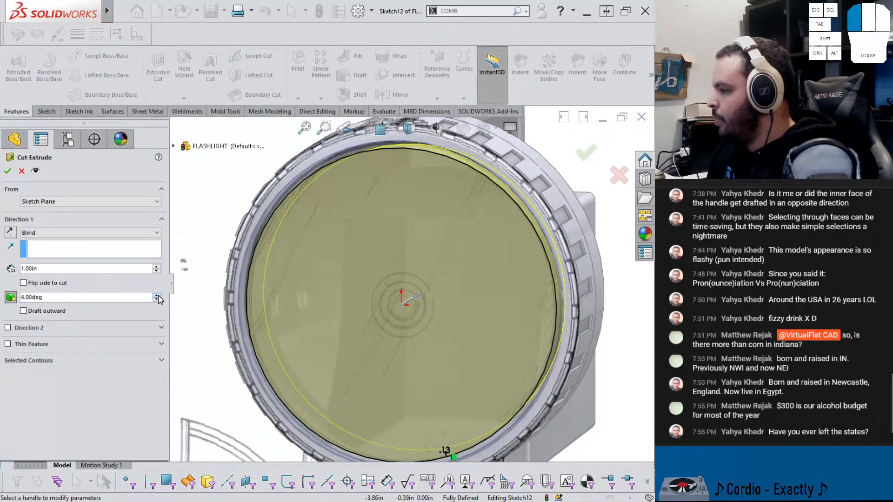
{"action": "left_click_drag", "start_coordinate": [157, 296], "coordinate": [157, 296]}
{"action": "middle_click_drag", "start_coordinate": [416, 324], "coordinate": [462, 307]}
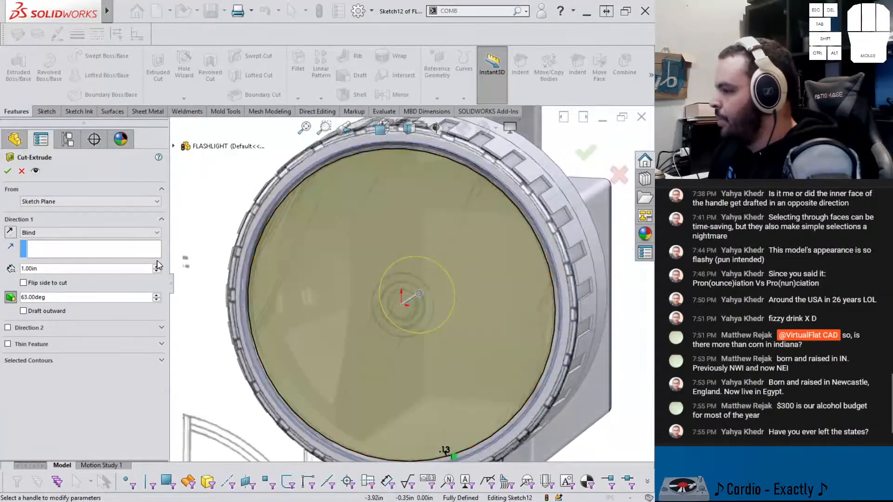
Set the drafted lens cut's blind depth to 1.125 in and create the cut
{"action": "left_click", "coordinate": [157, 267]}
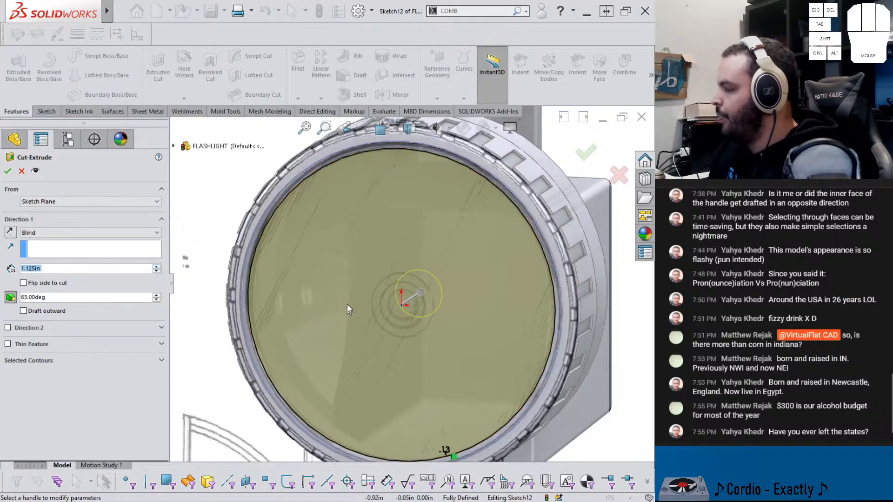
{"action": "middle_click_drag", "start_coordinate": [349, 309], "coordinate": [315, 316]}
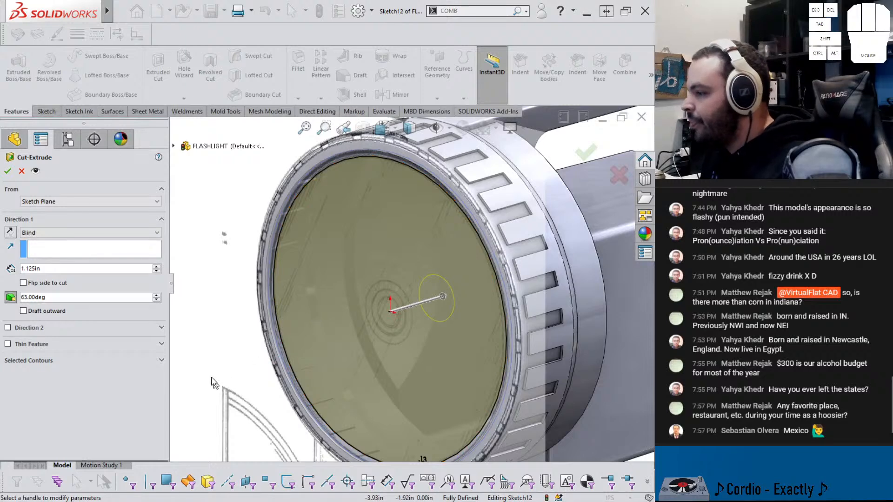
{"action": "left_click", "coordinate": [156, 267]}
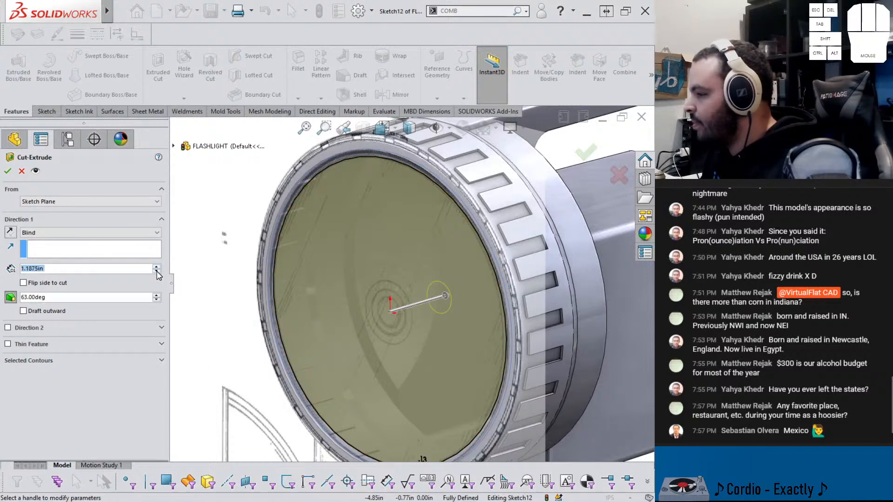
{"action": "left_click", "coordinate": [157, 271]}
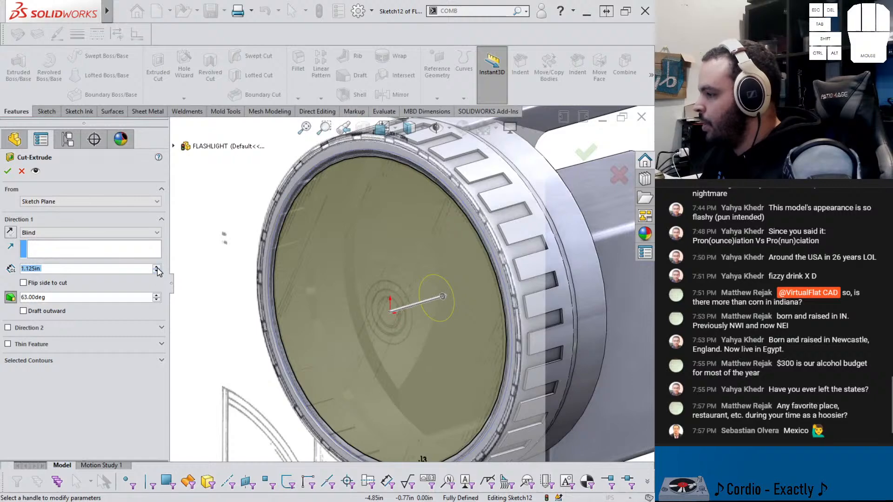
{"action": "left_click", "coordinate": [8, 171]}
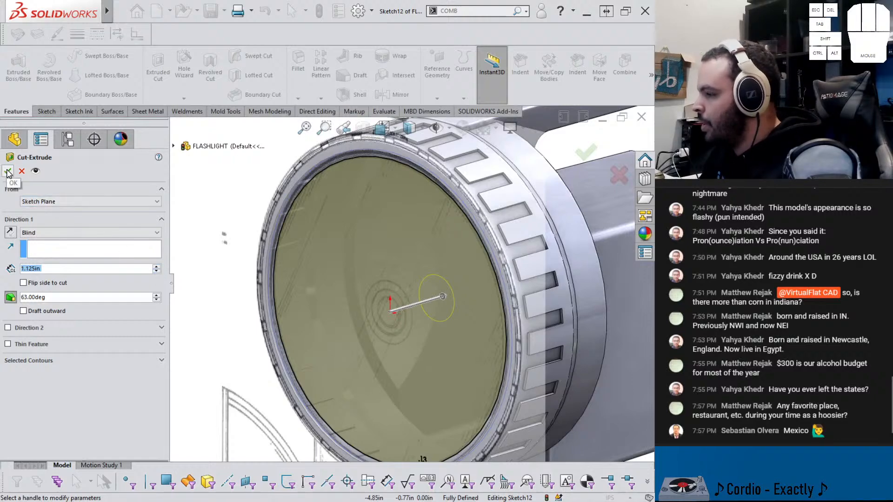
{"action": "mouse_move", "coordinate": [362, 305]}
{"action": "middle_mouse_down"}
{"action": "mouse_move", "coordinate": [343, 314]}
{"action": "mouse_move", "coordinate": [405, 311]}
{"action": "middle_mouse_up"}
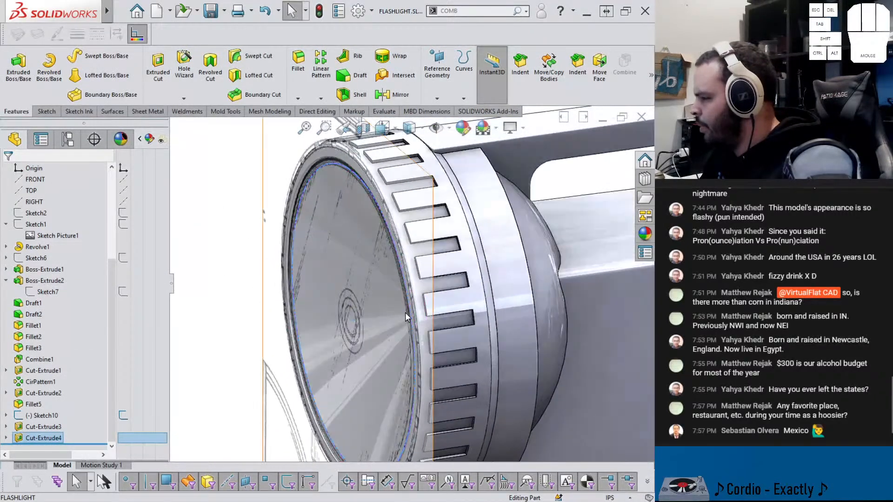
Edit the conical cut Cut-Extrude4, setting its draft angle to 55° and its depth to 1.5625 in
{"action": "left_click", "coordinate": [43, 438]}
{"action": "left_click", "coordinate": [53, 409]}
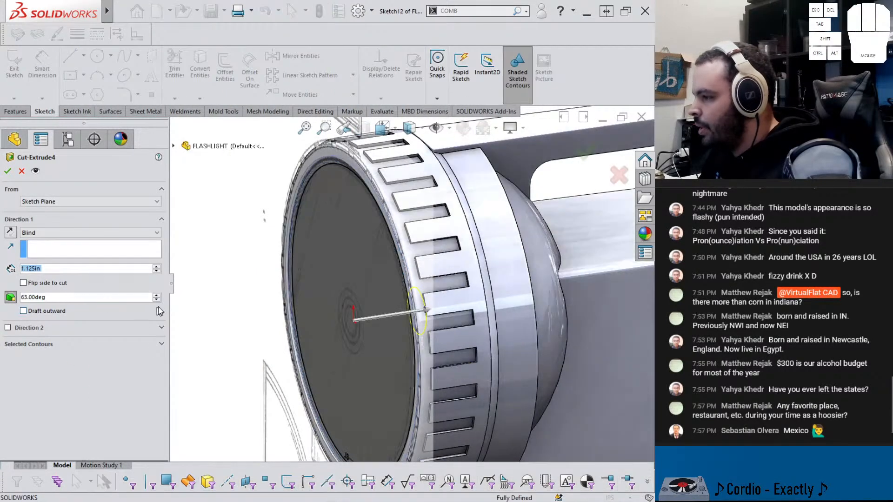
{"action": "left_click", "coordinate": [156, 300]}
{"action": "middle_click_drag", "start_coordinate": [397, 305], "coordinate": [442, 324]}
{"action": "left_click", "coordinate": [156, 267]}
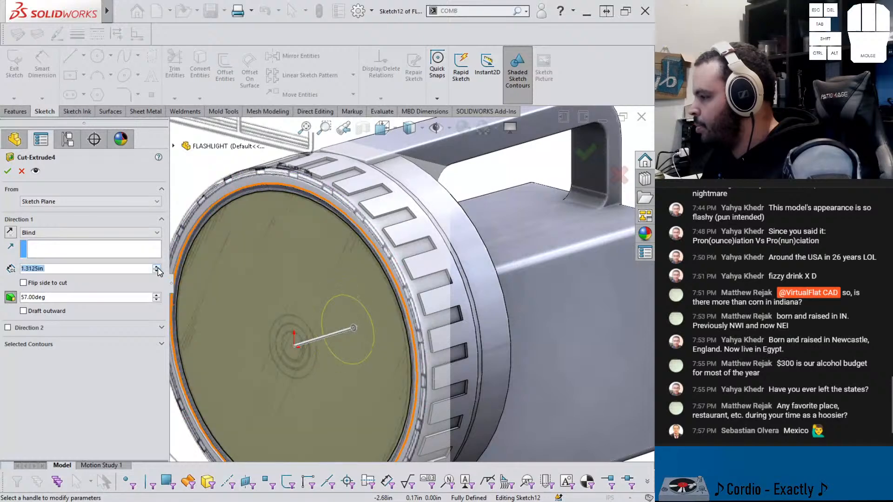
{"action": "left_click", "coordinate": [157, 300]}
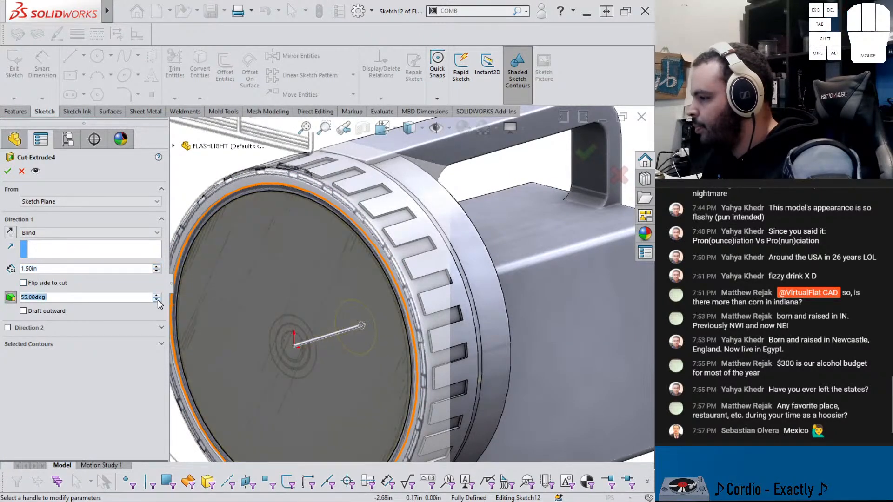
{"action": "left_click", "coordinate": [156, 266]}
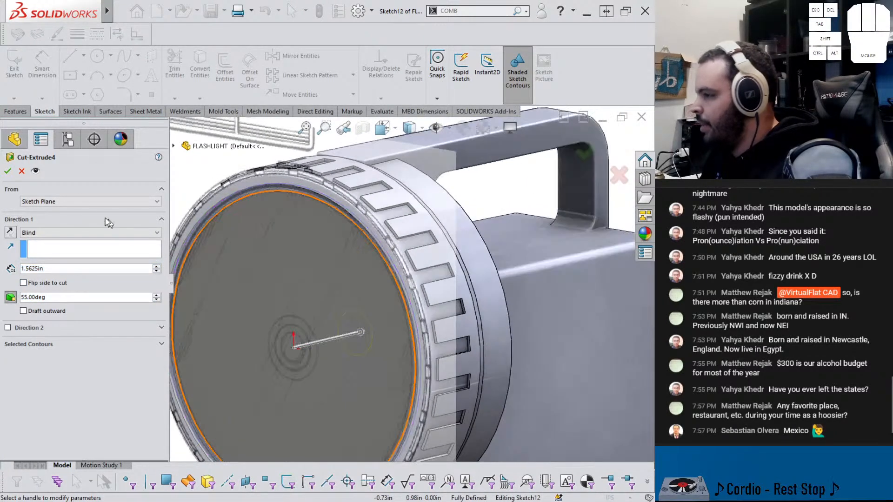
{"action": "key", "text": "Return"}
{"action": "middle_click_drag", "start_coordinate": [295, 315], "coordinate": [264, 323]}
Reopen Cut-Extrude4 for editing and set its draft angle to 45°
{"action": "left_click", "coordinate": [42, 427]}
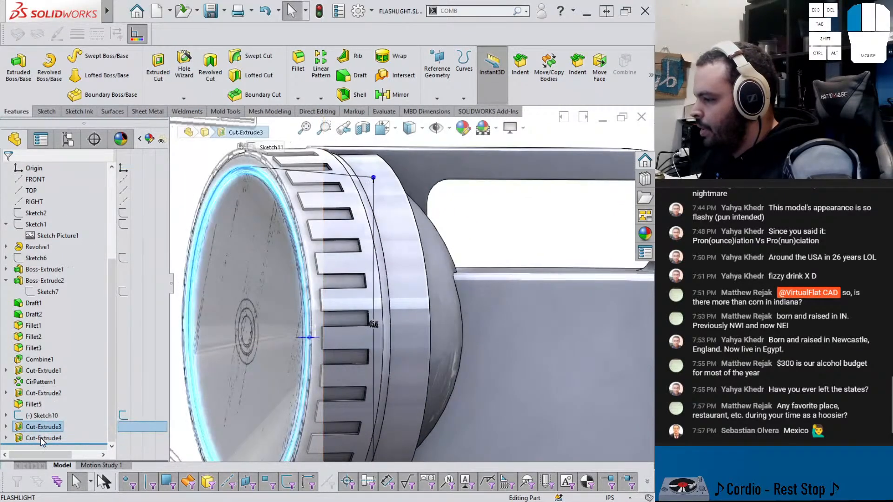
{"action": "left_click", "coordinate": [43, 439]}
{"action": "left_click", "coordinate": [48, 408]}
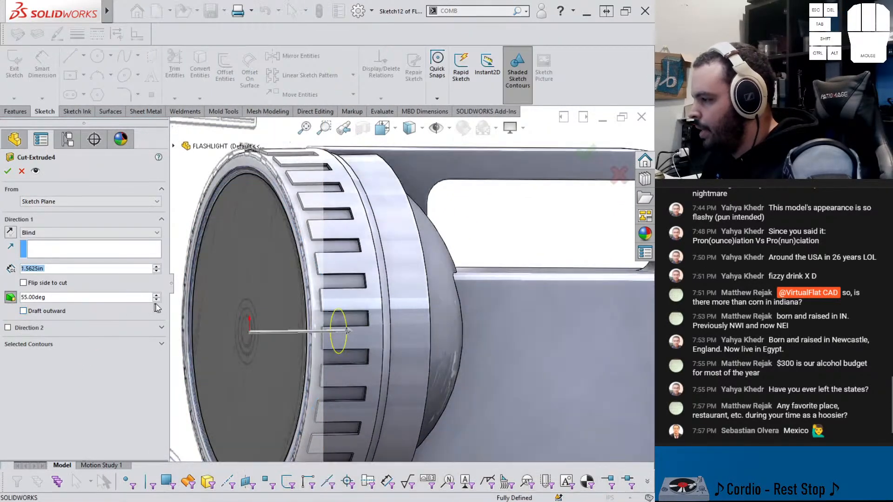
{"action": "left_click", "coordinate": [157, 300]}
{"action": "left_click", "coordinate": [156, 300]}
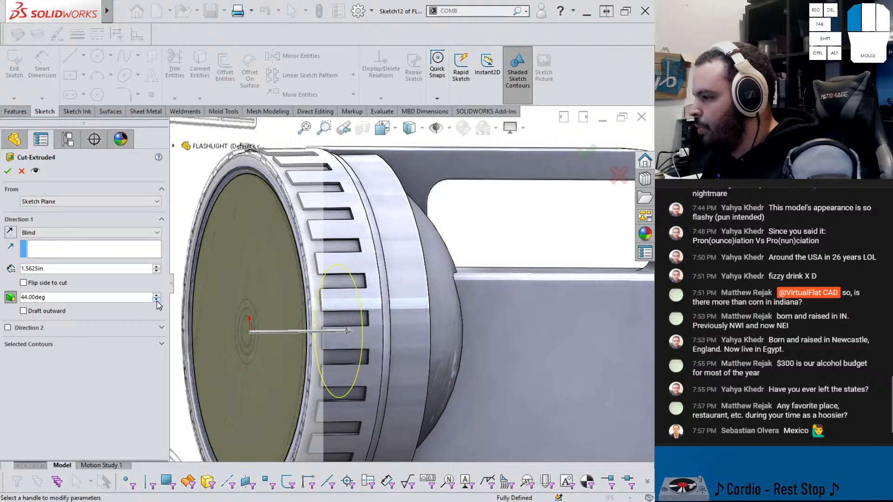
{"action": "left_click", "coordinate": [156, 300]}
{"action": "left_click", "coordinate": [156, 299]}
{"action": "middle_click_drag", "start_coordinate": [272, 328], "coordinate": [296, 353]}
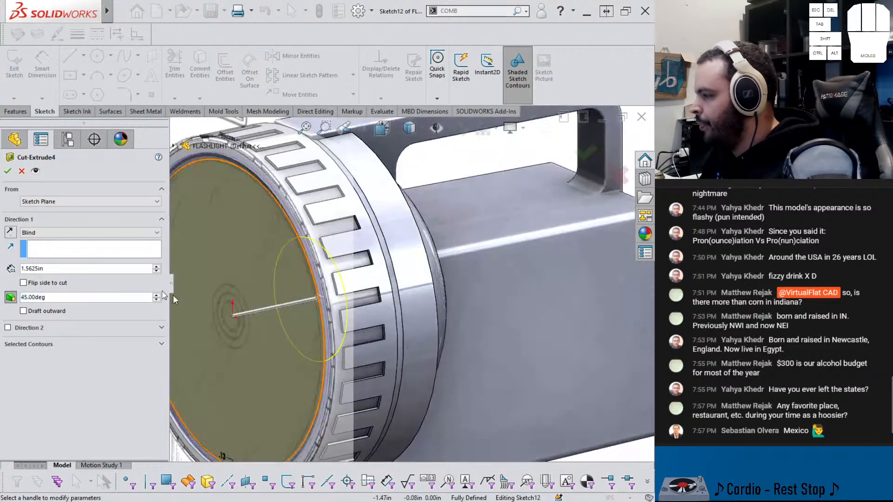
Increase the conical cut's depth to 2.3125 in and apply the edit
{"action": "left_click", "coordinate": [157, 267]}
{"action": "left_click", "coordinate": [157, 267]}
{"action": "left_click", "coordinate": [157, 267]}
{"action": "left_click", "coordinate": [157, 266]}
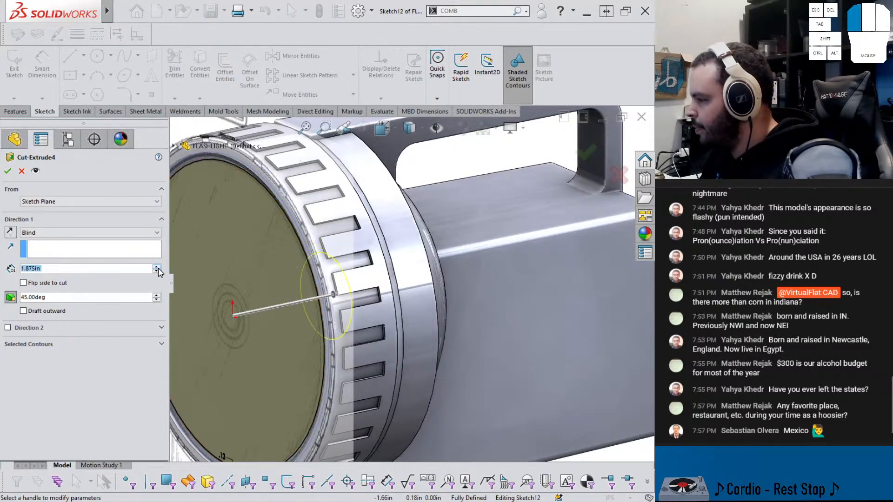
{"action": "left_click", "coordinate": [157, 267]}
{"action": "left_click", "coordinate": [157, 267]}
{"action": "left_click", "coordinate": [157, 267]}
{"action": "left_click", "coordinate": [157, 267]}
{"action": "left_click", "coordinate": [157, 267]}
{"action": "left_click", "coordinate": [156, 266]}
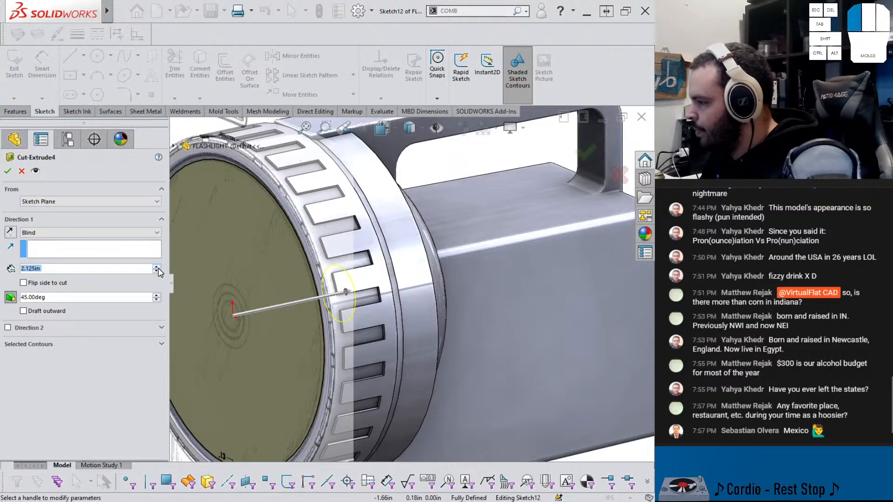
{"action": "middle_click_drag", "start_coordinate": [274, 297], "coordinate": [321, 284]}
{"action": "left_click", "coordinate": [157, 267]}
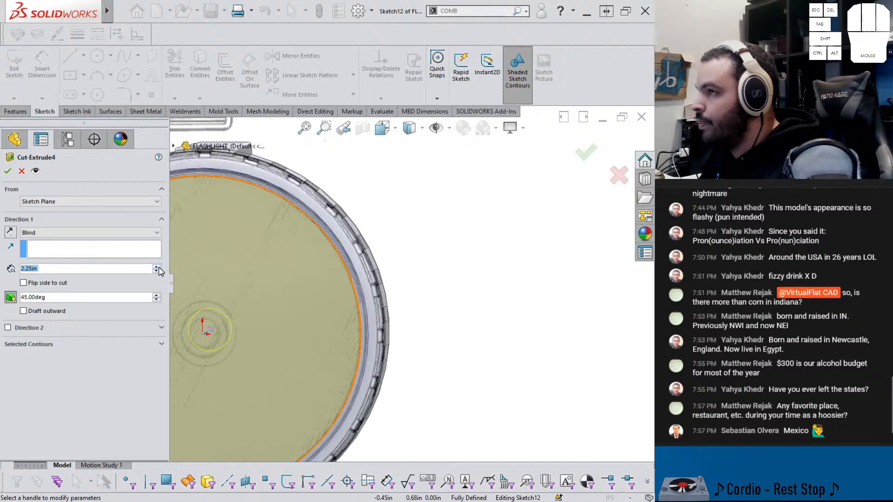
{"action": "left_click", "coordinate": [157, 267]}
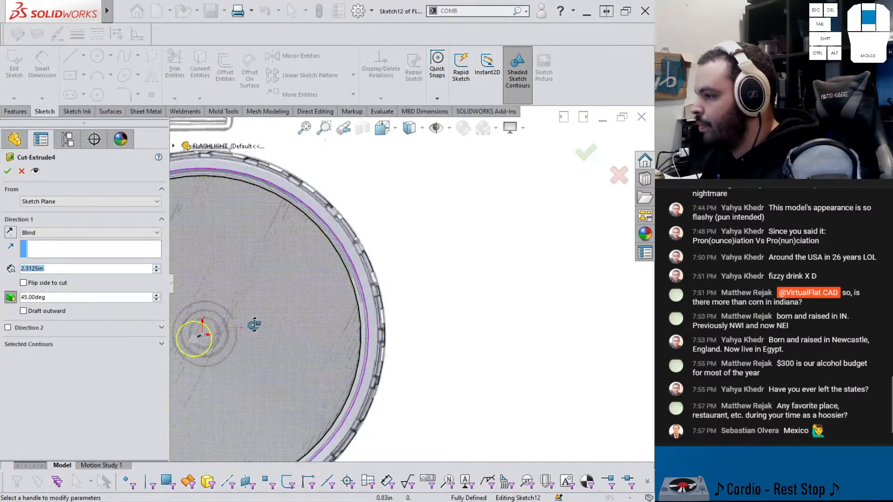
{"action": "left_click", "coordinate": [7, 172]}
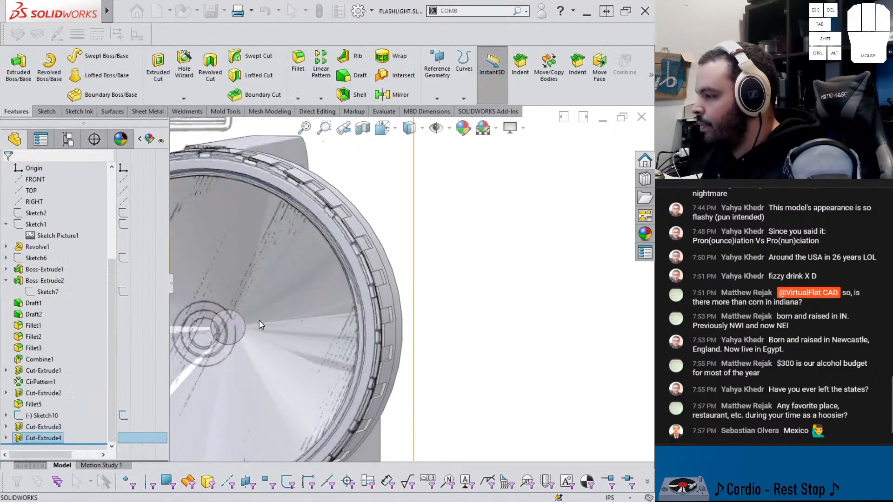
Hide Sketch10 and its reference drawing from the model view
{"action": "scroll", "coordinate": [285, 336], "scroll_direction": "up", "scroll_amount": 5}
{"action": "mouse_move", "coordinate": [354, 323]}
{"action": "middle_mouse_down"}
{"action": "mouse_move", "coordinate": [305, 328]}
{"action": "mouse_move", "coordinate": [334, 334]}
{"action": "mouse_move", "coordinate": [328, 347]}
{"action": "mouse_move", "coordinate": [365, 320]}
{"action": "middle_mouse_up"}
{"action": "scroll", "coordinate": [325, 344], "scroll_direction": "down", "scroll_amount": 3}
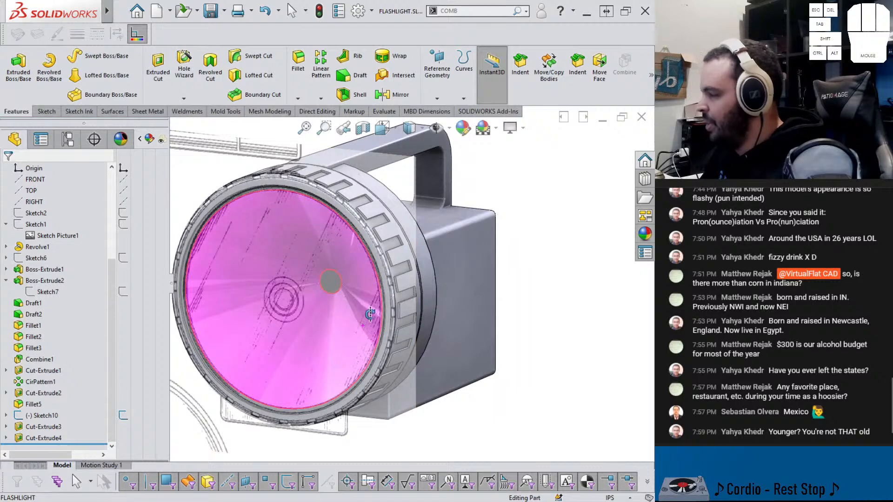
{"action": "scroll", "coordinate": [442, 384], "scroll_direction": "up", "scroll_amount": 5}
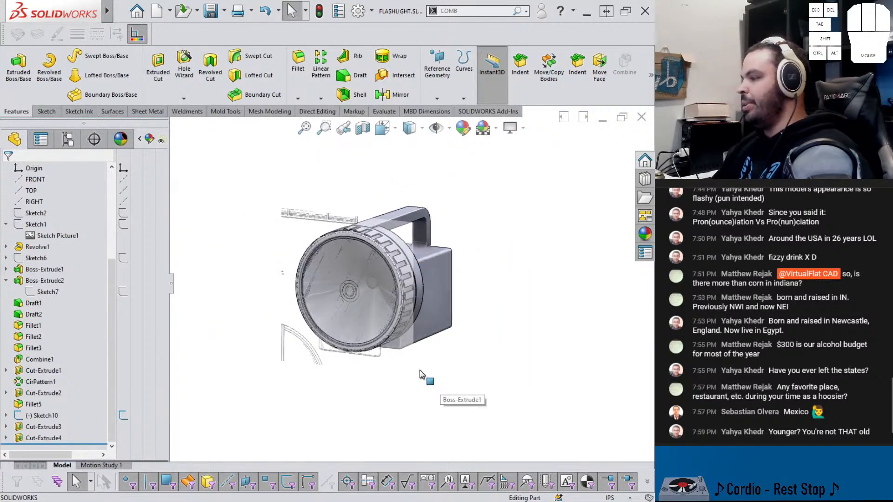
{"action": "left_click", "coordinate": [300, 230]}
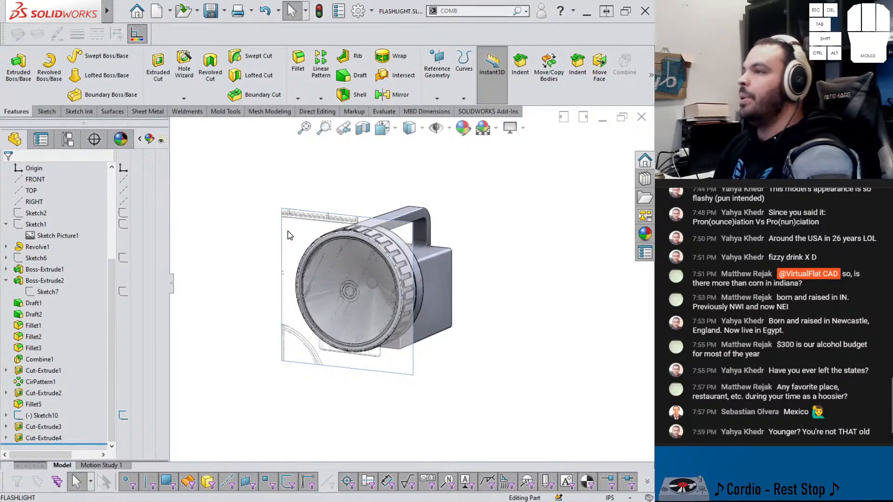
{"action": "left_click", "coordinate": [69, 415]}
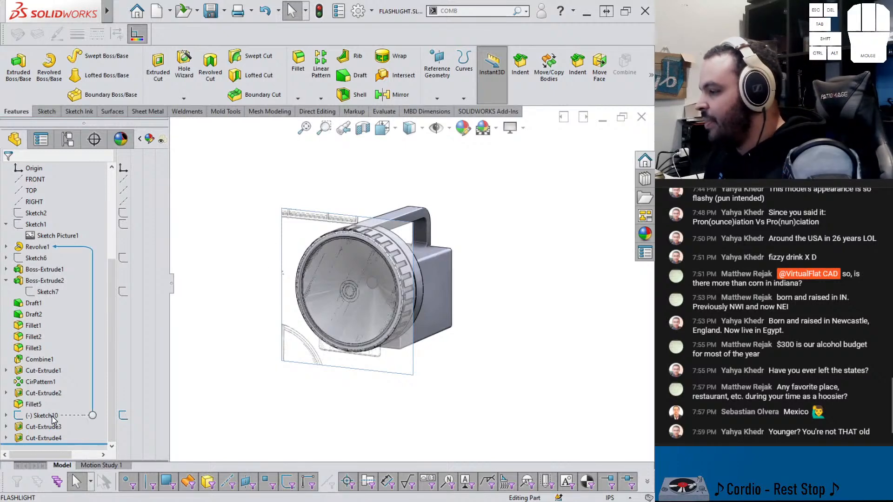
{"action": "left_click", "coordinate": [68, 402]}
Sketch the bulb profile on the conical recess's small end face and extrude it 0.50 in as a separate, unmerged body
{"action": "scroll", "coordinate": [345, 304], "scroll_direction": "down", "scroll_amount": 4}
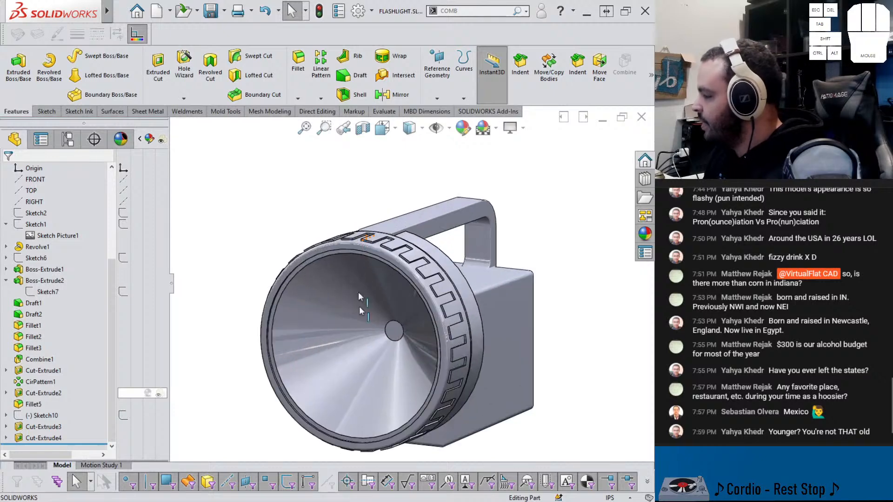
{"action": "mouse_move", "coordinate": [359, 292]}
{"action": "middle_mouse_down"}
{"action": "mouse_move", "coordinate": [368, 272]}
{"action": "mouse_move", "coordinate": [384, 352]}
{"action": "middle_mouse_up"}
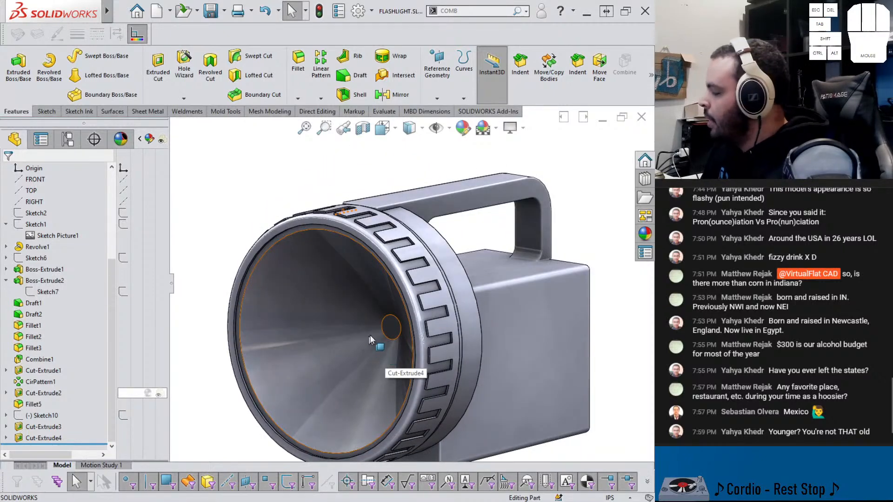
{"action": "left_click", "coordinate": [370, 336]}
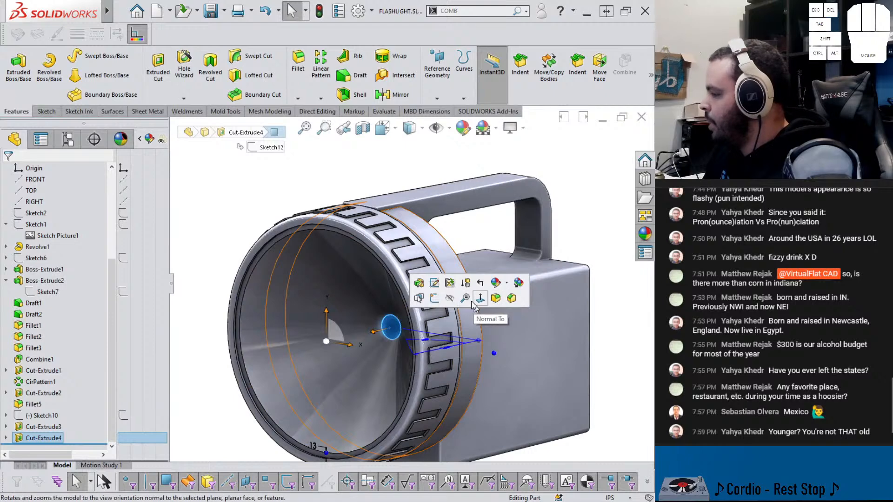
{"action": "left_click", "coordinate": [434, 298]}
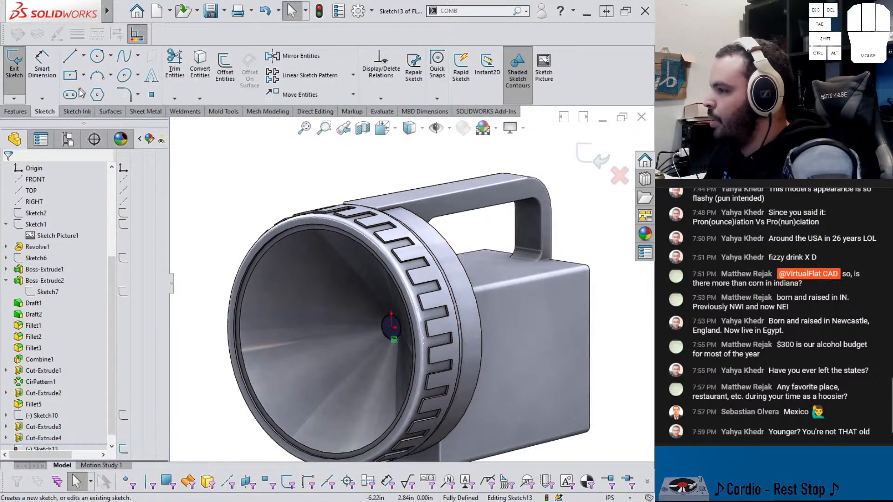
{"action": "left_click", "coordinate": [15, 111]}
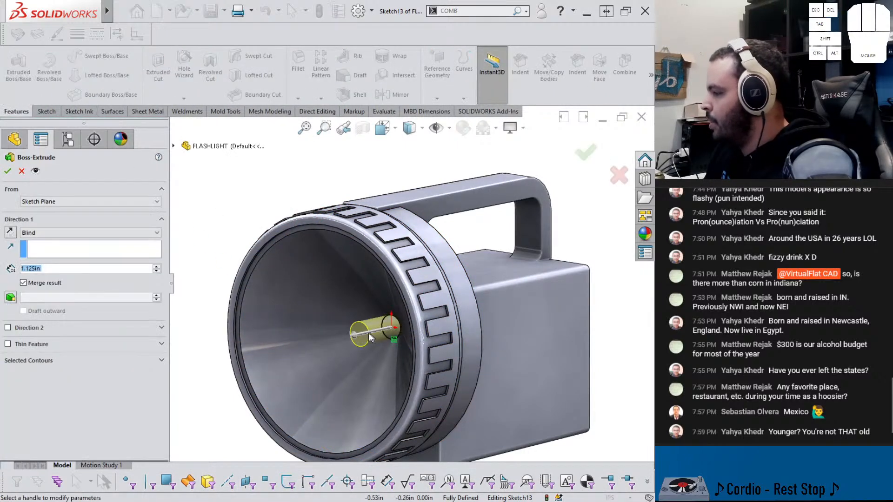
{"action": "type", "text": ".5"}
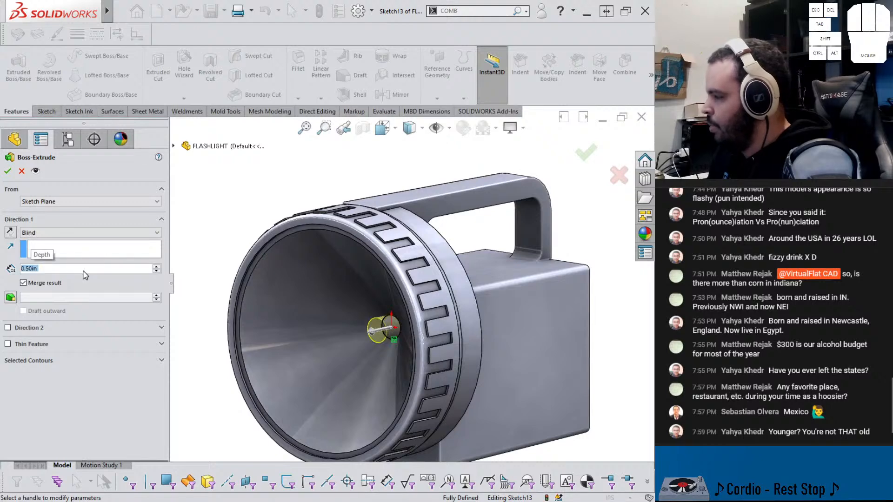
{"action": "left_click", "coordinate": [23, 283]}
{"action": "left_click", "coordinate": [9, 172]}
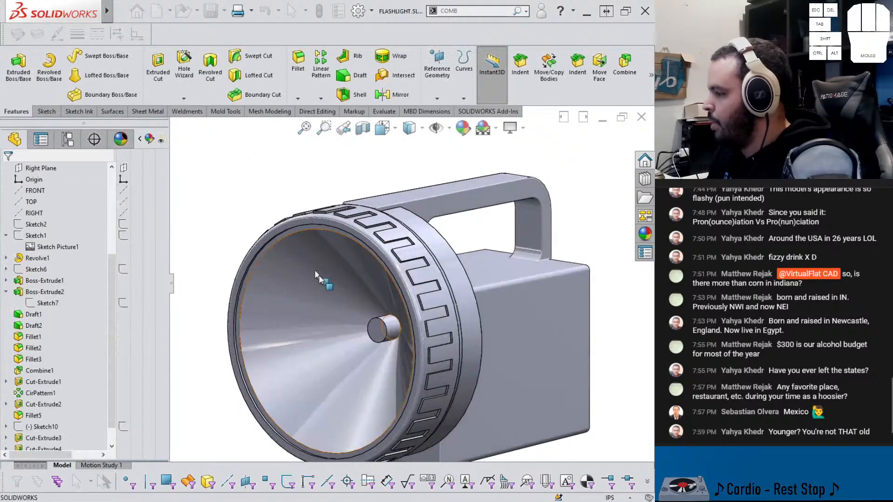
Fillet the bulb cylinder's front circular edge with a 0.2775 in radius to round its tip
{"action": "left_click", "coordinate": [371, 326]}
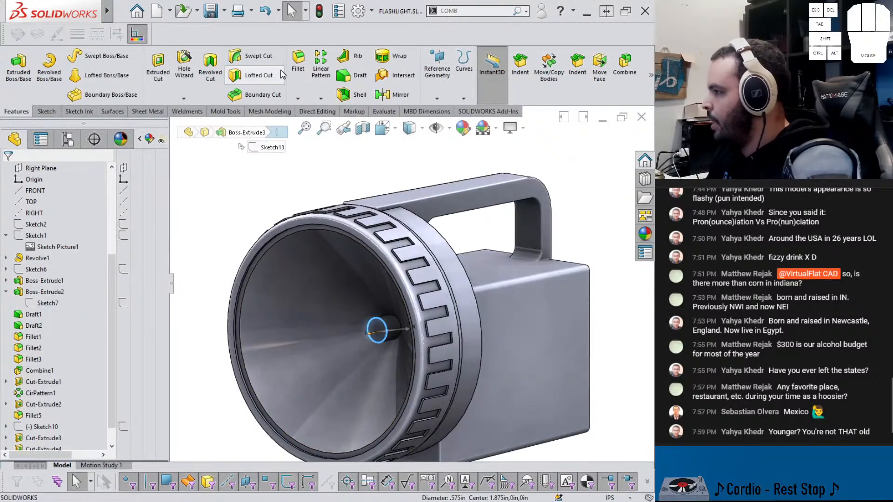
{"action": "left_click", "coordinate": [298, 63]}
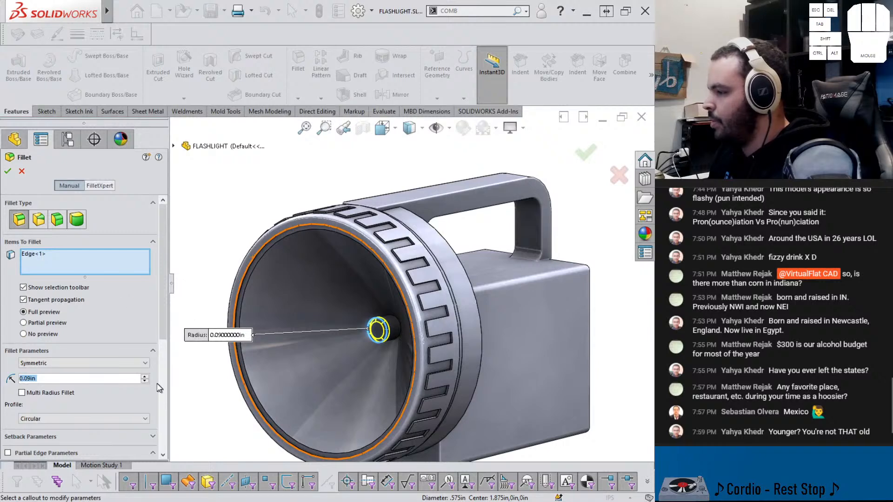
{"action": "left_click", "coordinate": [145, 376]}
{"action": "left_click", "coordinate": [145, 377]}
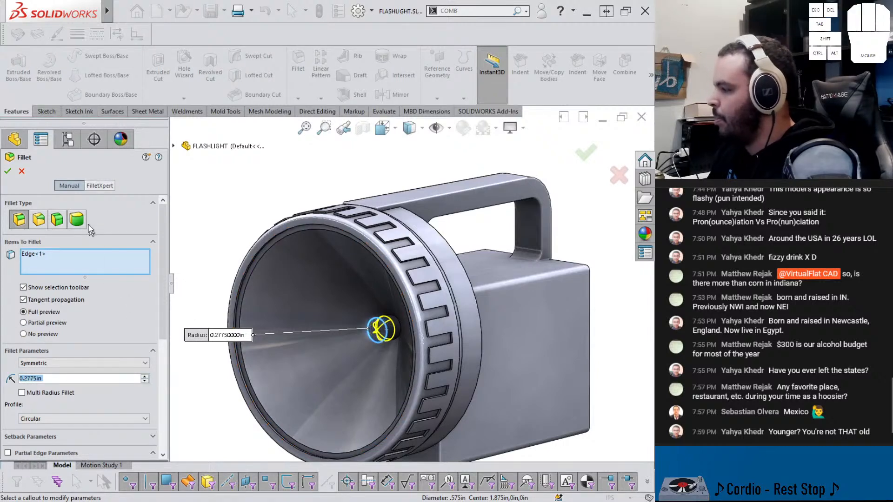
{"action": "scroll", "coordinate": [517, 300], "scroll_direction": "up", "scroll_amount": 1}
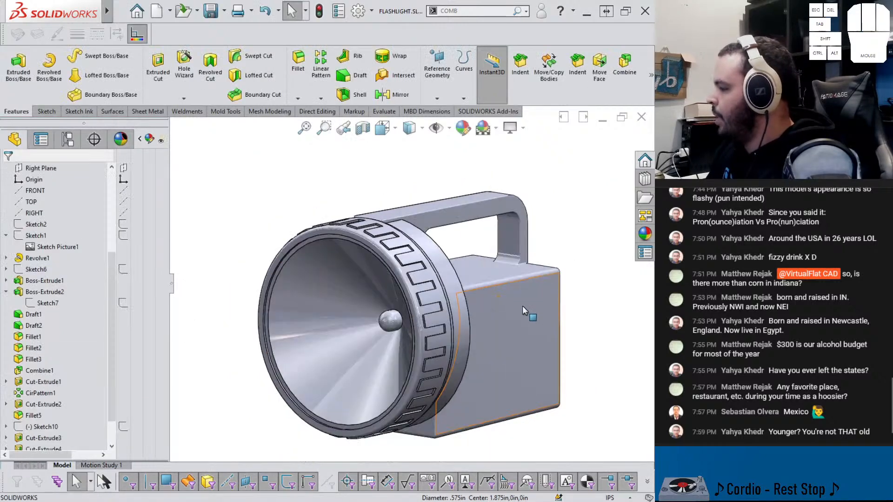
{"action": "middle_click_drag", "start_coordinate": [523, 305], "coordinate": [530, 301]}
{"action": "scroll", "coordinate": [509, 309], "scroll_direction": "up", "scroll_amount": 1}
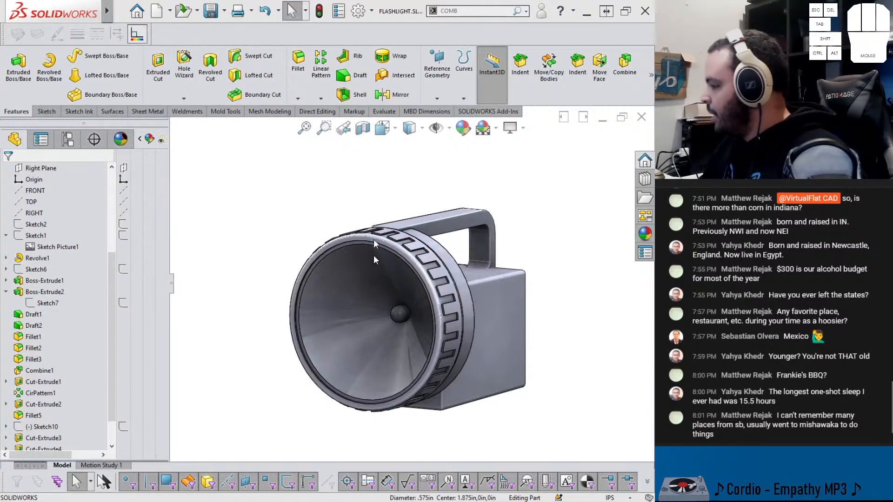
Sketch the lens outline on the recess ledge and extrude it up to the front rim face as an unmerged body
{"action": "scroll", "coordinate": [346, 262], "scroll_direction": "down", "scroll_amount": 6}
{"action": "left_click", "coordinate": [366, 228]}
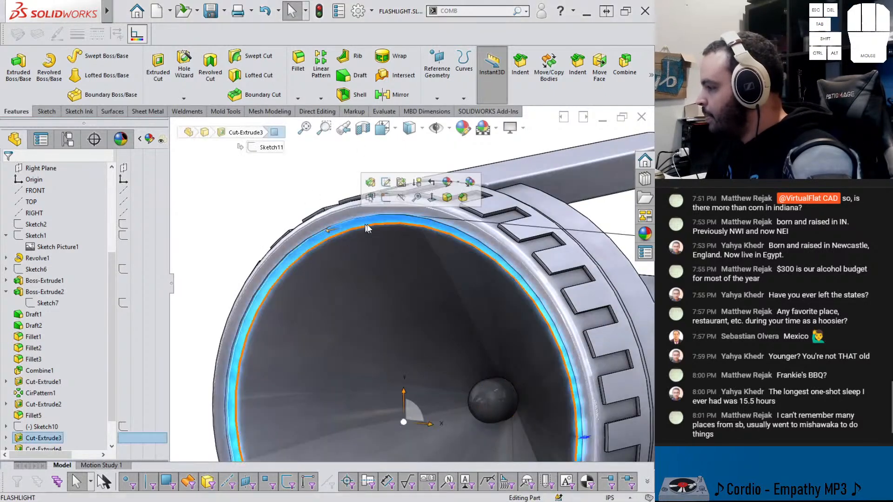
{"action": "left_click", "coordinate": [386, 197]}
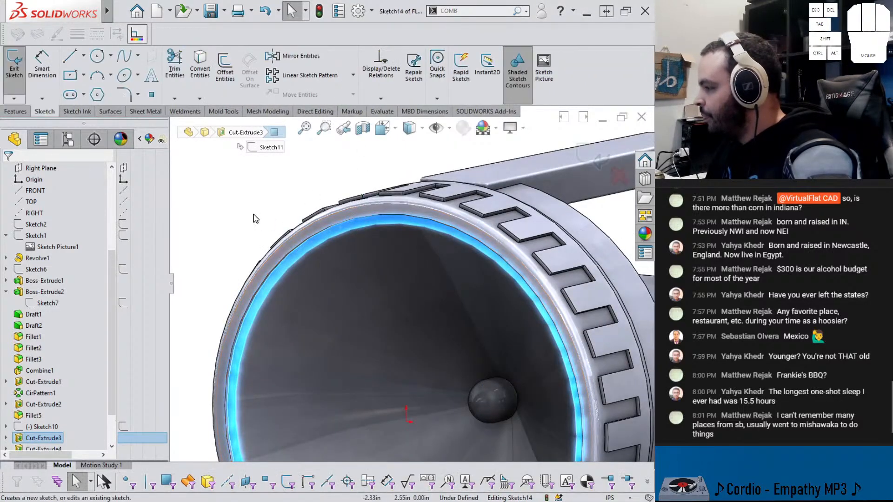
{"action": "left_click", "coordinate": [204, 72]}
{"action": "left_click", "coordinate": [15, 112]}
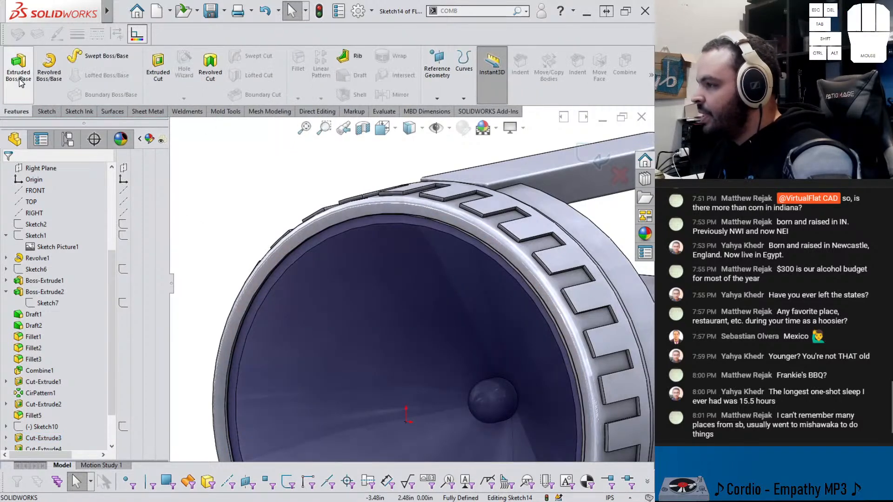
{"action": "left_click", "coordinate": [19, 70]}
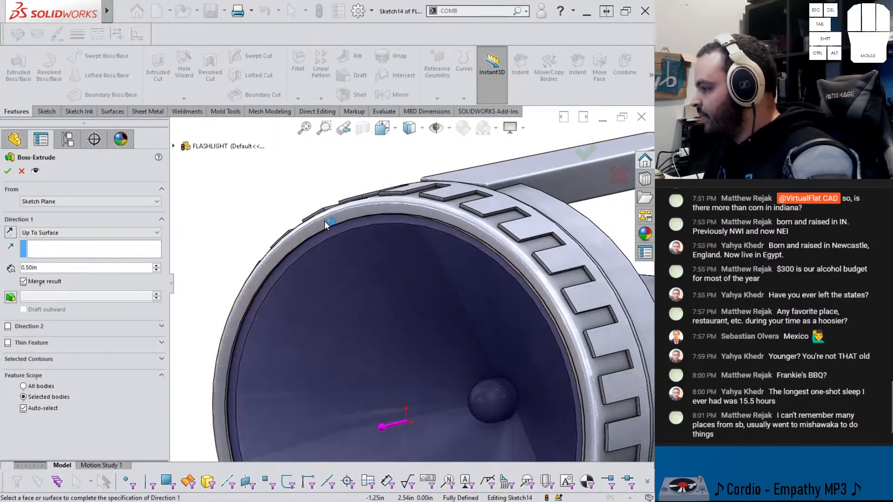
{"action": "left_click", "coordinate": [324, 221]}
{"action": "scroll", "coordinate": [328, 235], "scroll_direction": "down", "scroll_amount": 3}
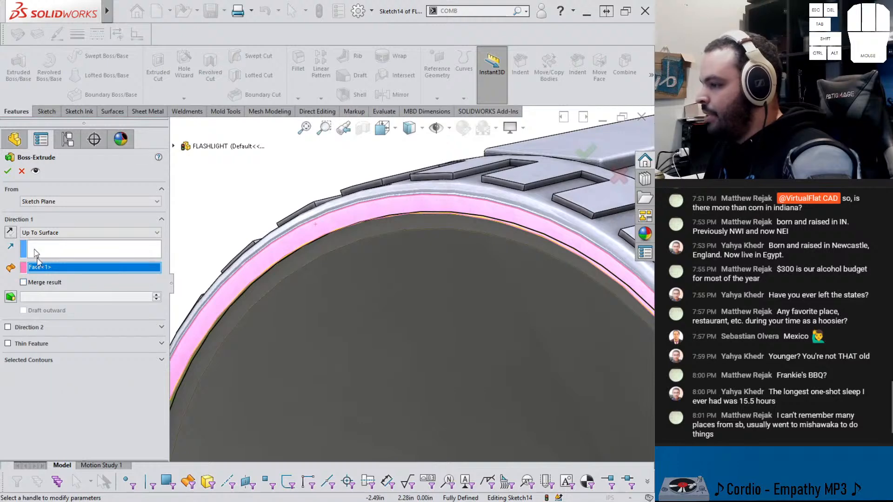
{"action": "left_click", "coordinate": [6, 173]}
{"action": "middle_click_drag", "start_coordinate": [335, 297], "coordinate": [306, 325]}
{"action": "middle_click_drag", "start_coordinate": [288, 244], "coordinate": [411, 361]}
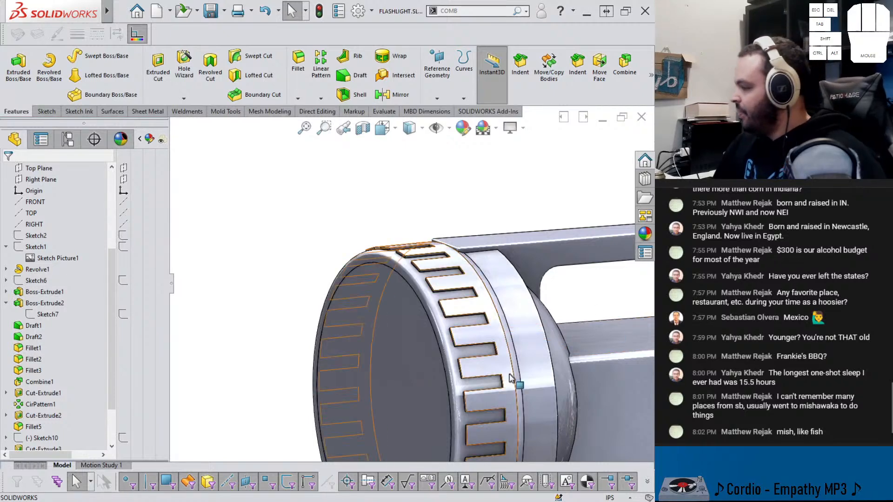
{"action": "scroll", "coordinate": [507, 365], "scroll_direction": "down", "scroll_amount": 3}
{"action": "scroll", "coordinate": [507, 363], "scroll_direction": "up", "scroll_amount": 1}
{"action": "middle_click_drag", "start_coordinate": [506, 363], "coordinate": [519, 365]}
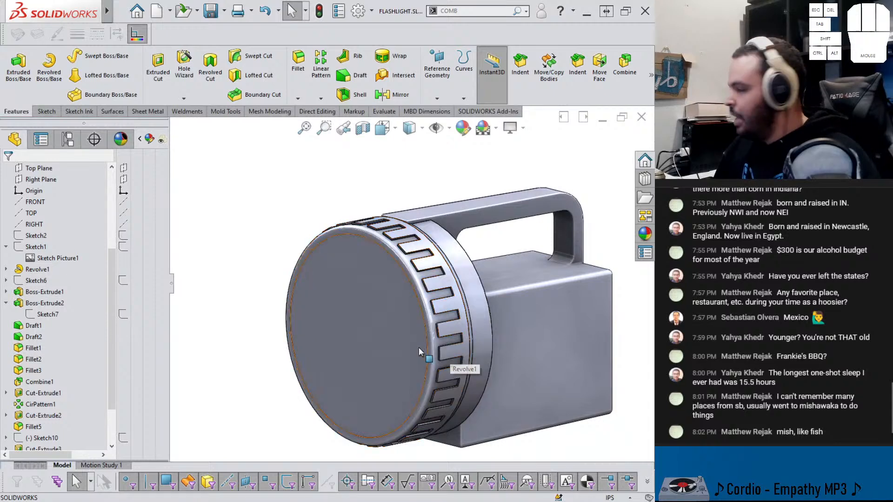
{"action": "middle_click_drag", "start_coordinate": [418, 347], "coordinate": [408, 307]}
{"action": "key", "text": "Tab"}
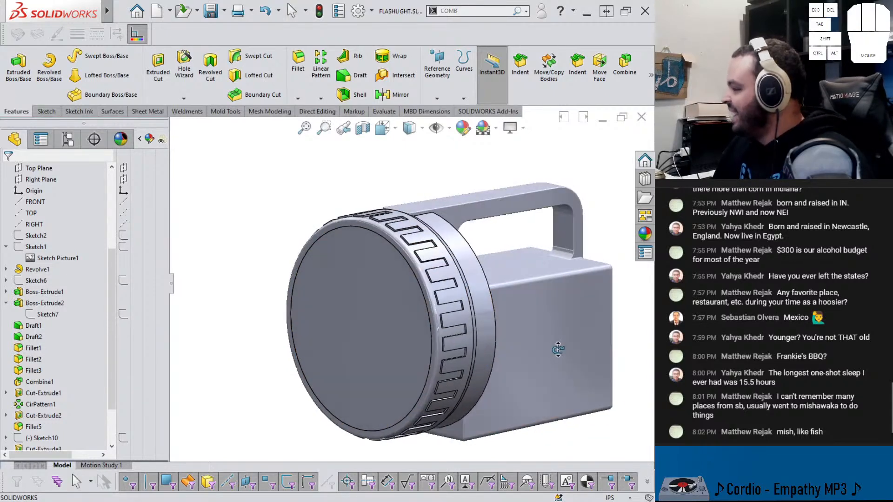
{"action": "key", "text": "shift+Tab"}
Look through the Plastic and Metal categories of the appearances library for a suitable lens material
{"action": "left_click", "coordinate": [644, 233]}
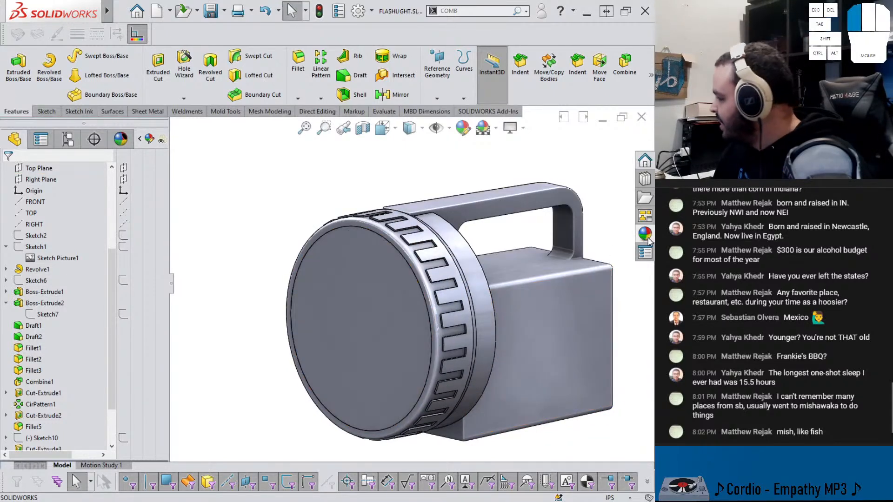
{"action": "left_click", "coordinate": [428, 153]}
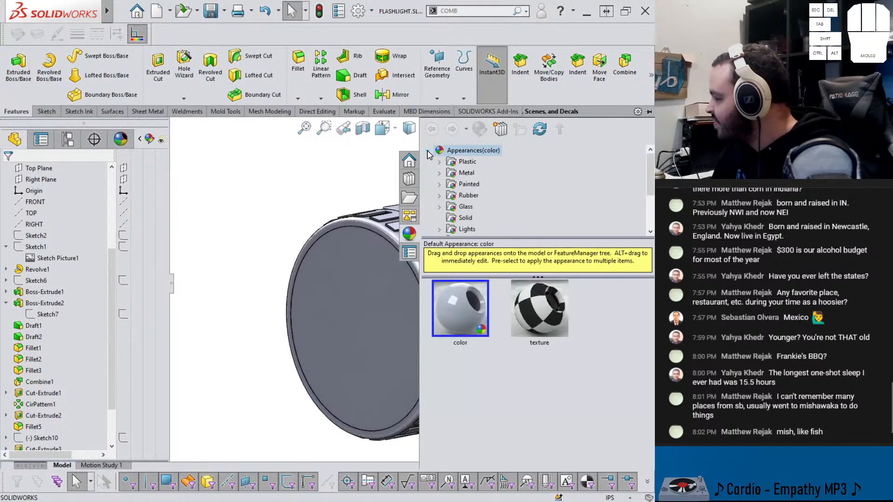
{"action": "left_click", "coordinate": [441, 168]}
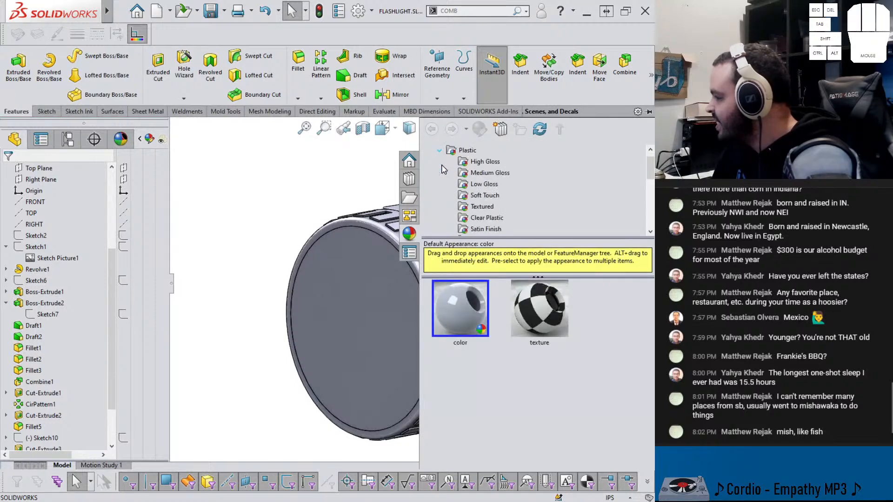
{"action": "left_click", "coordinate": [476, 185]}
{"action": "scroll", "coordinate": [474, 211], "scroll_direction": "down", "scroll_amount": 3}
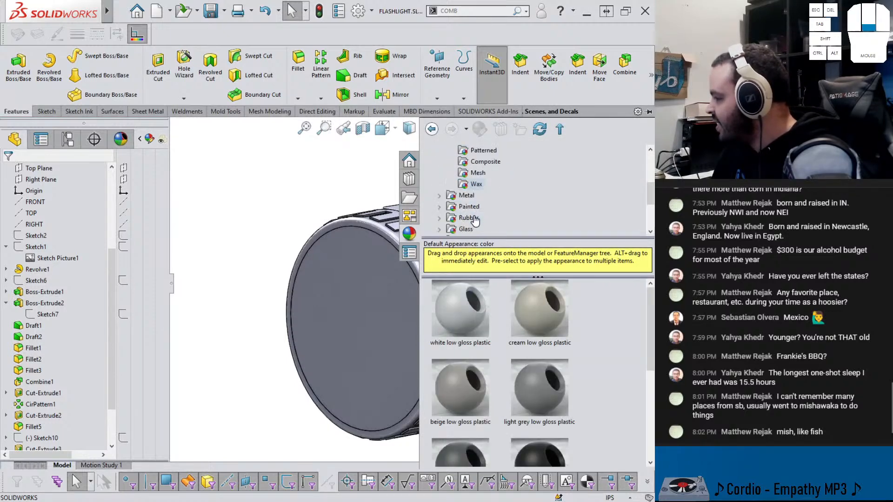
{"action": "left_click", "coordinate": [447, 199]}
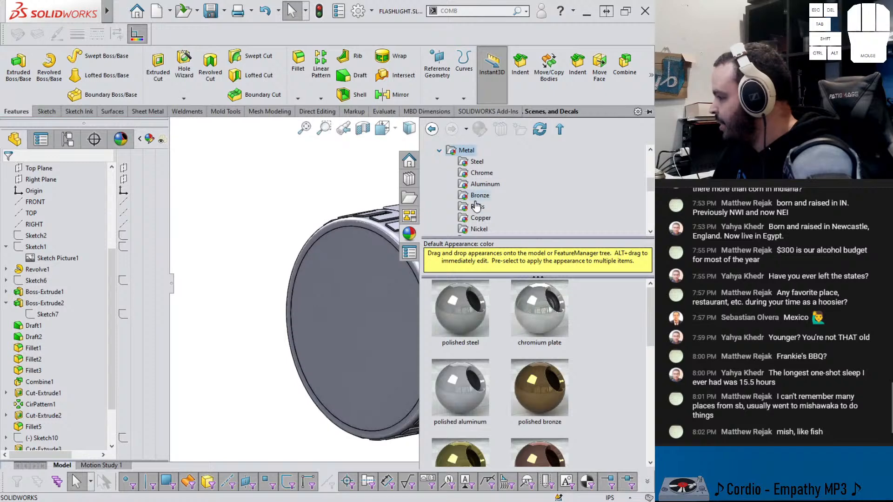
{"action": "left_click", "coordinate": [439, 151]}
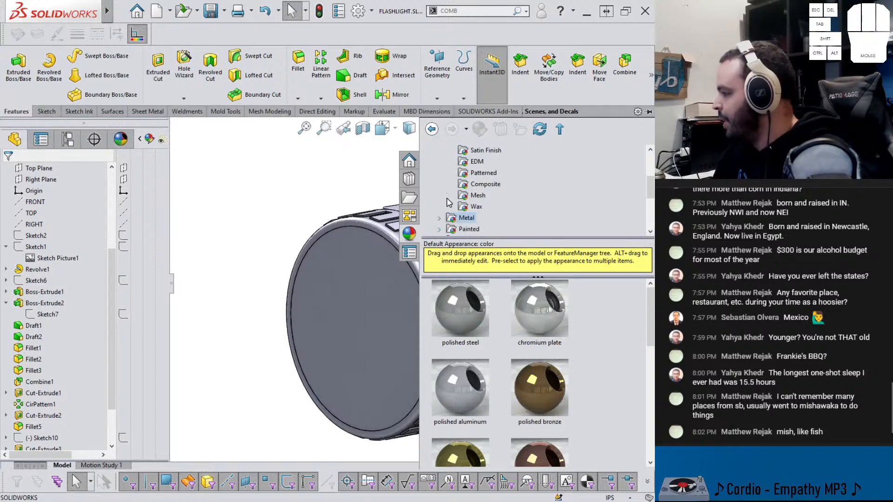
{"action": "scroll", "coordinate": [453, 205], "scroll_direction": "up", "scroll_amount": 2}
{"action": "scroll", "coordinate": [477, 219], "scroll_direction": "down", "scroll_amount": 2}
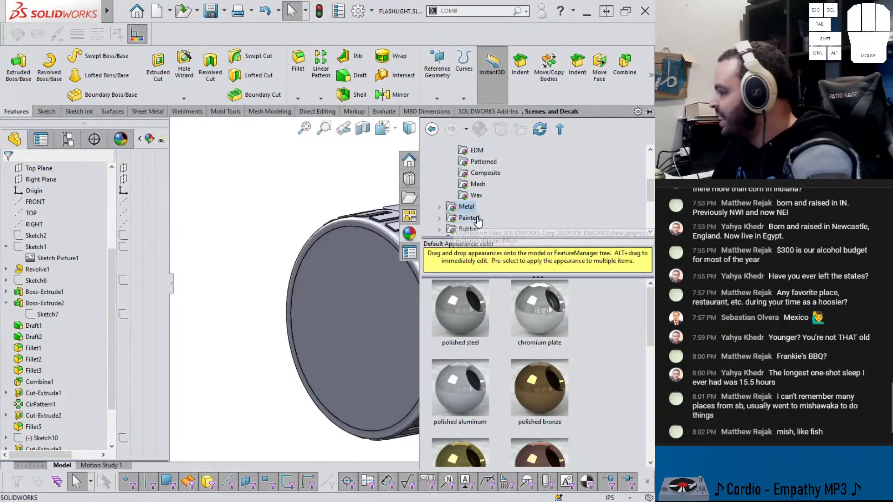
{"action": "scroll", "coordinate": [444, 224], "scroll_direction": "down", "scroll_amount": 1}
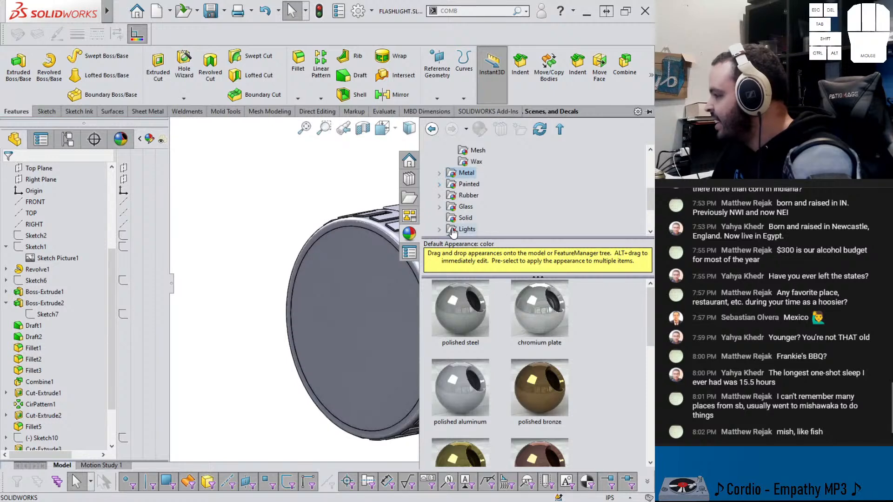
Apply the first Gloss glass appearance to the lens feature Boss-Extrude4
{"action": "left_click", "coordinate": [439, 206]}
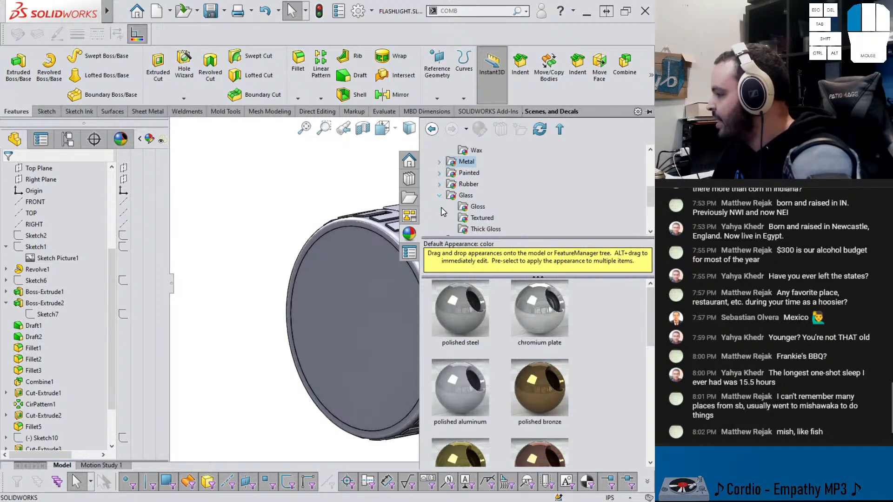
{"action": "left_click", "coordinate": [477, 208]}
{"action": "left_click_drag", "start_coordinate": [460, 308], "coordinate": [375, 308]}
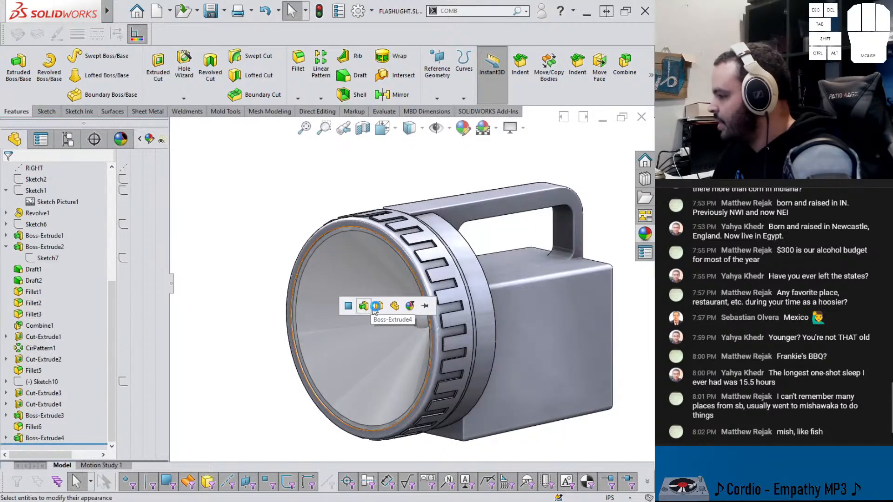
{"action": "left_click", "coordinate": [365, 307]}
{"action": "scroll", "coordinate": [277, 298], "scroll_direction": "up", "scroll_amount": 2}
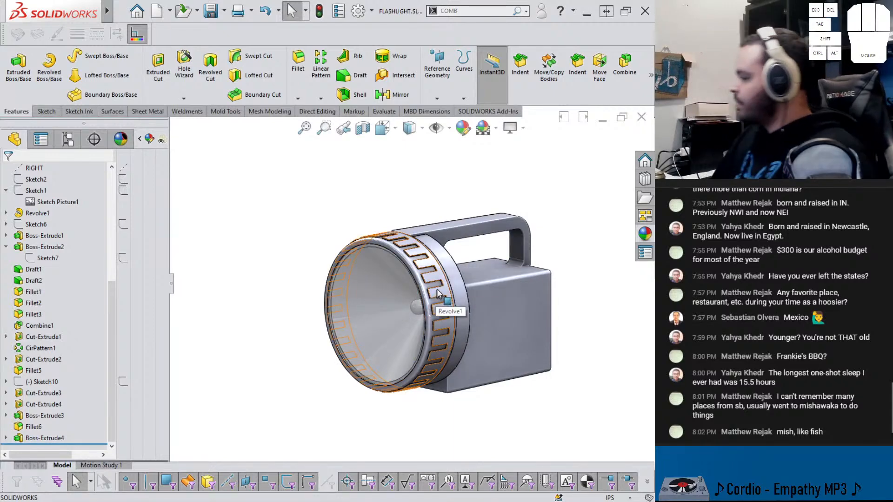
Show Sketch1 with its side-view reference picture over the flashlight model
{"action": "scroll", "coordinate": [467, 274], "scroll_direction": "down", "scroll_amount": 8}
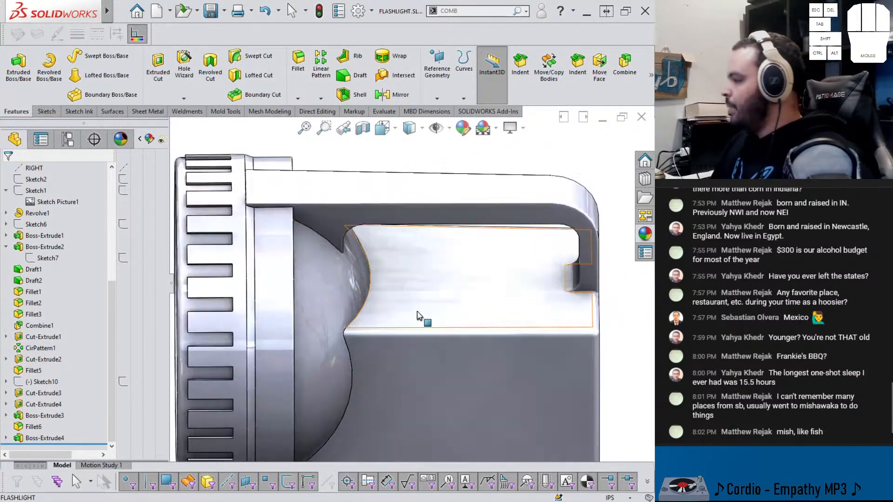
{"action": "middle_click_drag", "start_coordinate": [416, 311], "coordinate": [372, 242]}
{"action": "scroll", "coordinate": [395, 299], "scroll_direction": "up", "scroll_amount": 4}
{"action": "middle_click", "coordinate": [372, 244]}
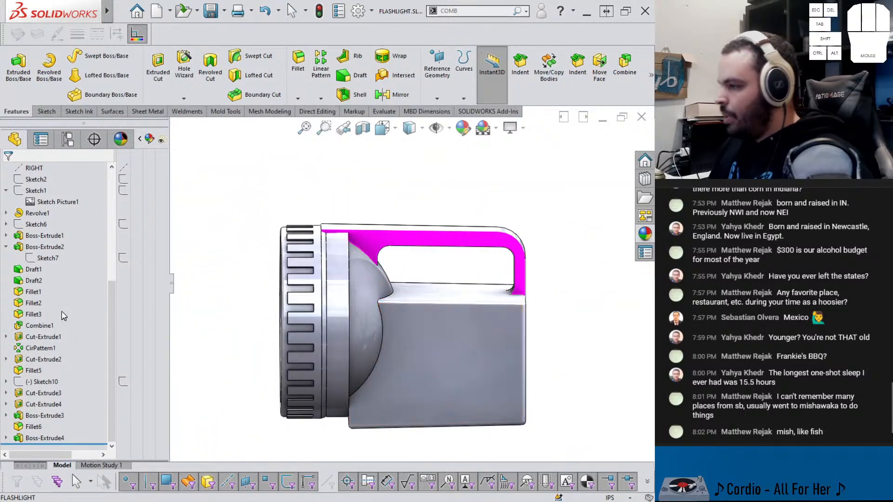
{"action": "scroll", "coordinate": [61, 311], "scroll_direction": "up", "scroll_amount": 2}
{"action": "left_click", "coordinate": [26, 260]}
{"action": "left_click", "coordinate": [34, 247]}
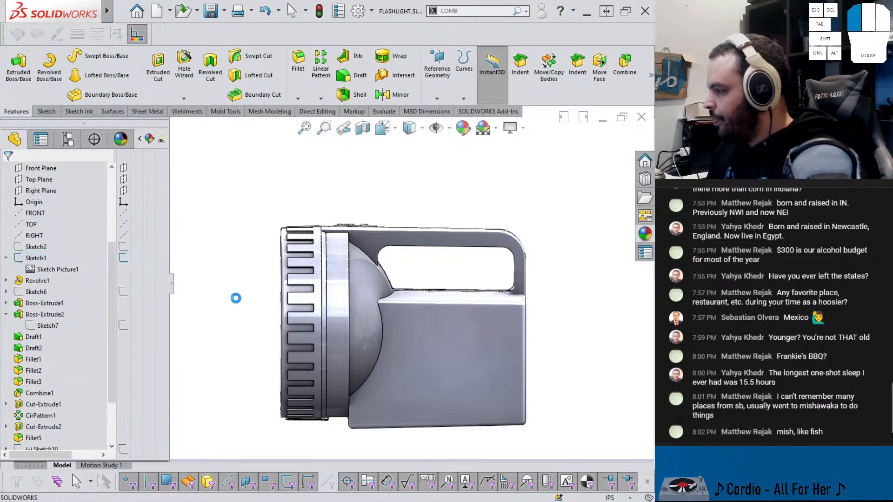
{"action": "mouse_move", "coordinate": [413, 329]}
{"action": "middle_mouse_down"}
{"action": "mouse_move", "coordinate": [409, 346]}
{"action": "mouse_move", "coordinate": [420, 346]}
{"action": "mouse_move", "coordinate": [363, 343]}
{"action": "mouse_move", "coordinate": [360, 331]}
{"action": "mouse_move", "coordinate": [372, 333]}
{"action": "mouse_move", "coordinate": [295, 355]}
{"action": "mouse_move", "coordinate": [290, 375]}
{"action": "mouse_move", "coordinate": [339, 362]}
{"action": "mouse_move", "coordinate": [400, 307]}
{"action": "middle_mouse_up"}
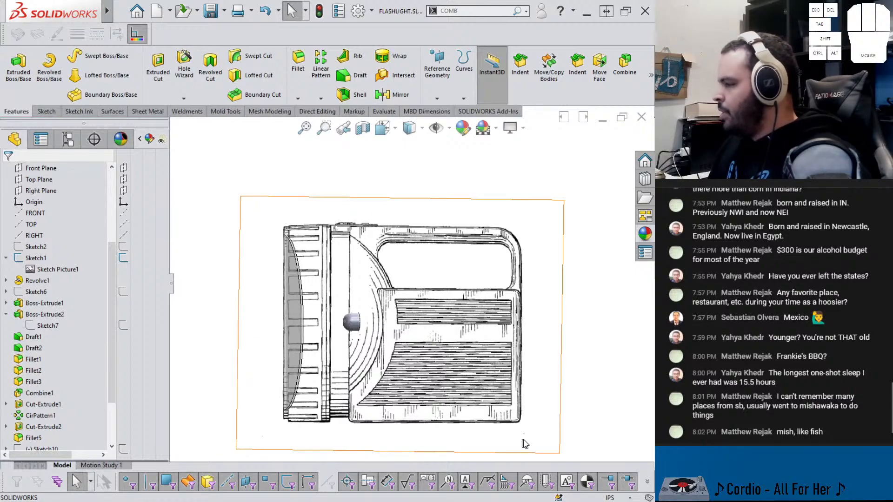
Show the hidden housing body again and start a new sketch on its flat side face
{"action": "mouse_move", "coordinate": [506, 426]}
{"action": "middle_mouse_down"}
{"action": "mouse_move", "coordinate": [414, 283]}
{"action": "mouse_move", "coordinate": [413, 293]}
{"action": "mouse_move", "coordinate": [336, 265]}
{"action": "middle_mouse_up"}
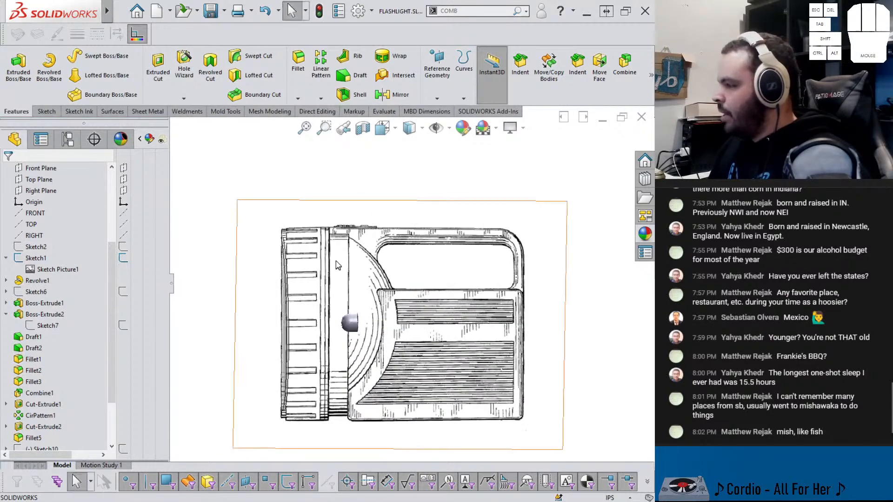
{"action": "scroll", "coordinate": [344, 230], "scroll_direction": "down", "scroll_amount": 4}
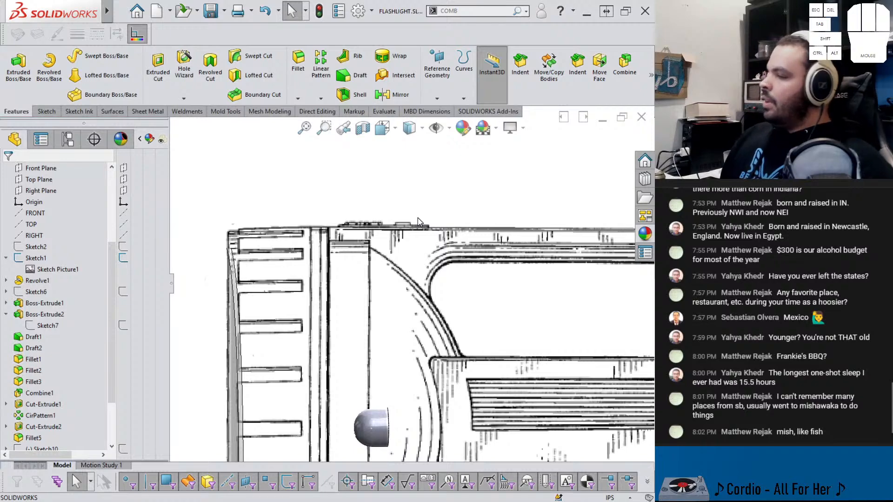
{"action": "scroll", "coordinate": [402, 233], "scroll_direction": "down", "scroll_amount": 5}
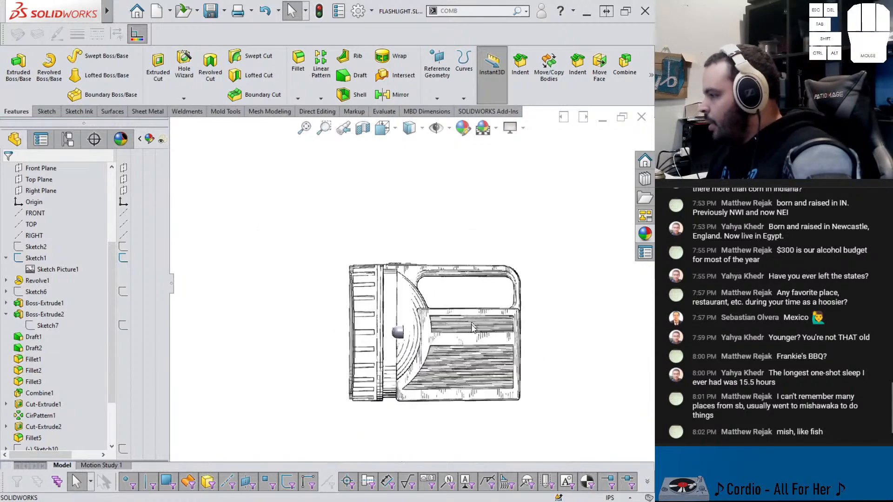
{"action": "middle_click_drag", "start_coordinate": [411, 378], "coordinate": [477, 330]}
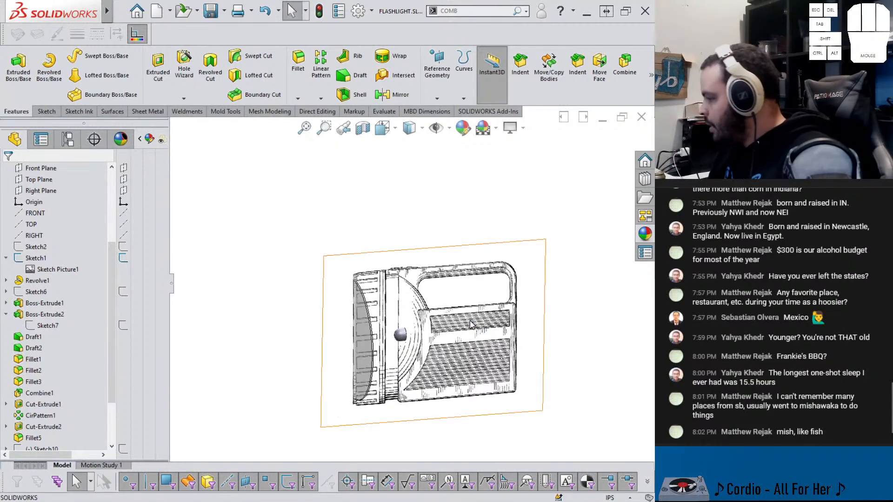
{"action": "scroll", "coordinate": [459, 353], "scroll_direction": "up", "scroll_amount": 4}
{"action": "key", "text": "shift+Tab"}
{"action": "mouse_move", "coordinate": [413, 332]}
{"action": "middle_mouse_down"}
{"action": "mouse_move", "coordinate": [470, 345]}
{"action": "mouse_move", "coordinate": [416, 310]}
{"action": "middle_mouse_up"}
{"action": "left_click", "coordinate": [471, 345]}
{"action": "left_click", "coordinate": [510, 316]}
Make the housing body Cut-Extrude4 transparent so the side-view reference picture can be traced through it
{"action": "key", "text": "Tab"}
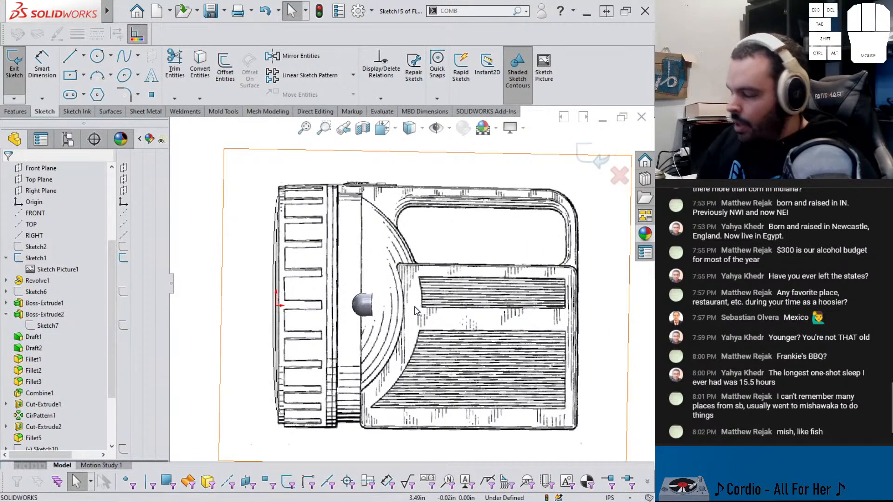
{"action": "key", "text": "shift+Tab"}
{"action": "right_click", "coordinate": [448, 360]}
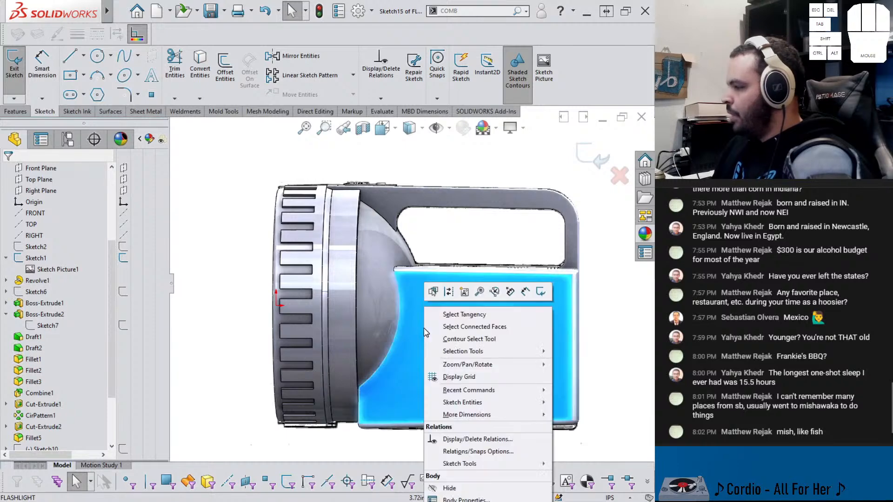
{"action": "scroll", "coordinate": [55, 238], "scroll_direction": "up", "scroll_amount": 4}
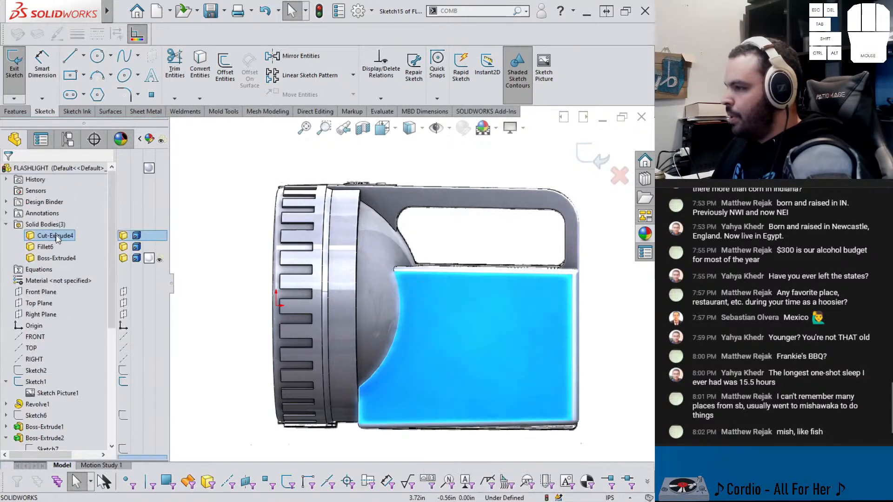
{"action": "left_click", "coordinate": [160, 236]}
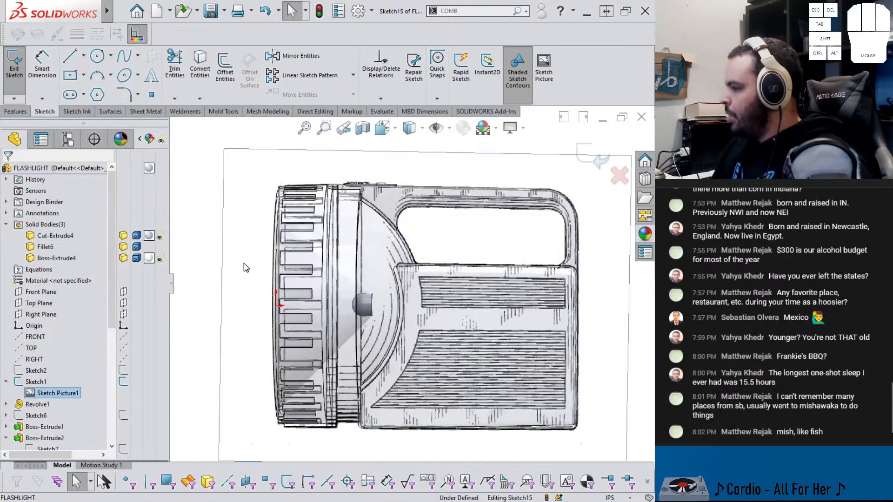
{"action": "left_click", "coordinate": [448, 341]}
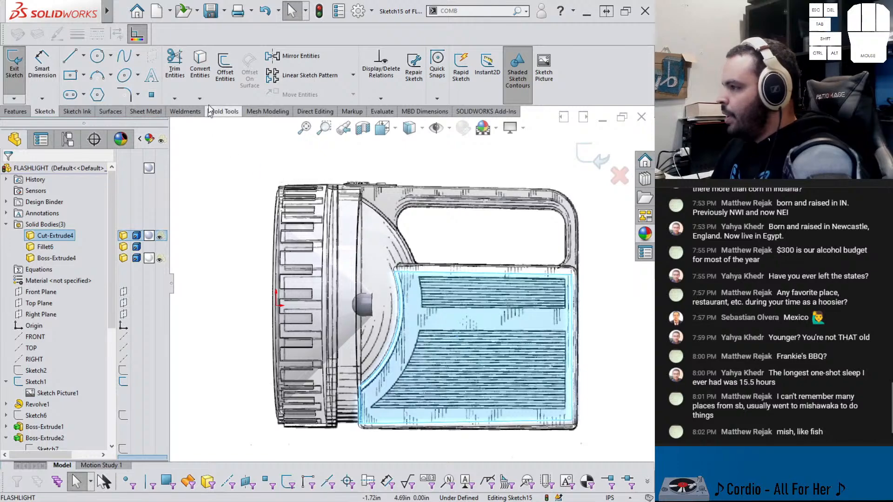
{"action": "left_click", "coordinate": [225, 74]}
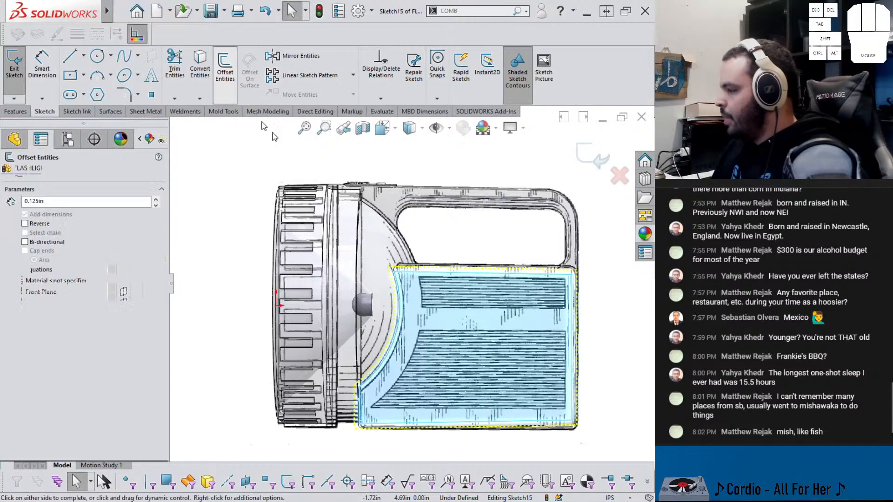
{"action": "middle_click_drag", "start_coordinate": [430, 305], "coordinate": [349, 313]}
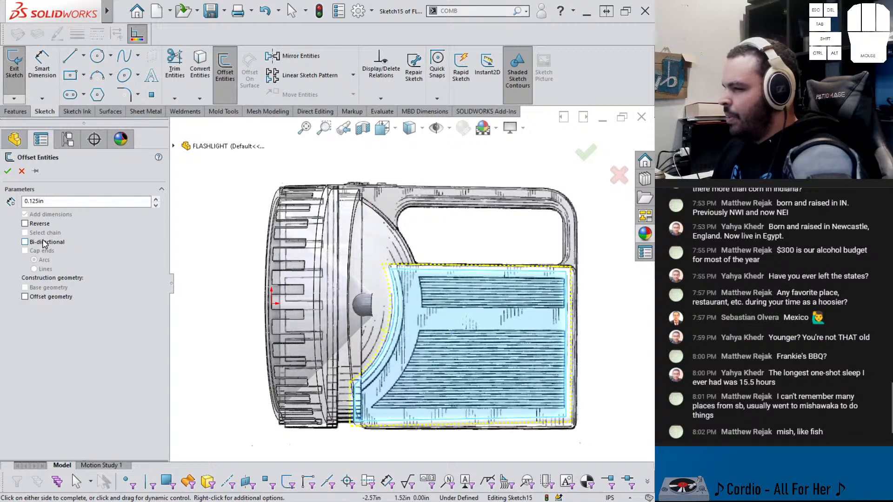
{"action": "left_click", "coordinate": [37, 224]}
{"action": "middle_click_drag", "start_coordinate": [455, 313], "coordinate": [467, 316]}
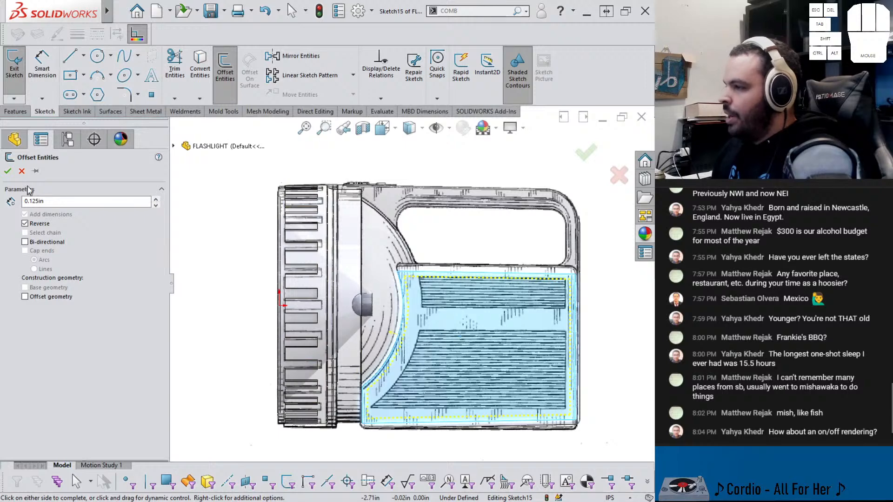
{"action": "left_click", "coordinate": [21, 171]}
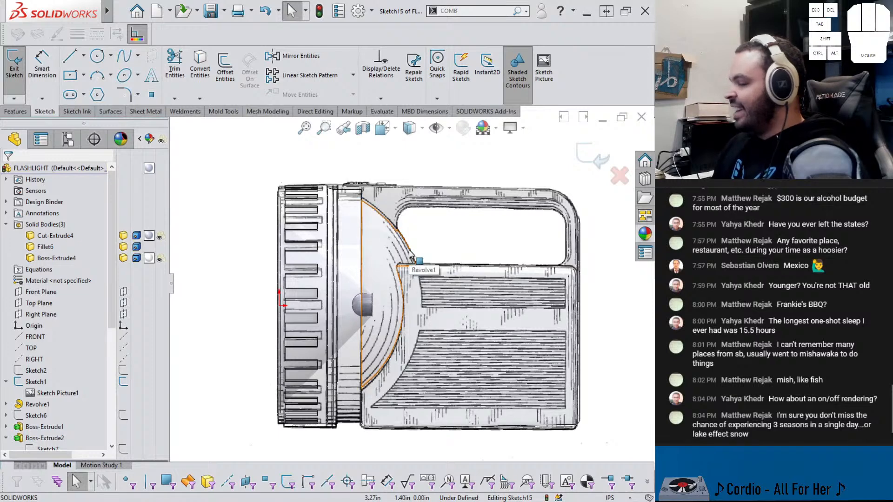
Show Sketch3 of the Revolve1 feature and convert its dome arc into the current sketch
{"action": "scroll", "coordinate": [50, 386], "scroll_direction": "down", "scroll_amount": 1}
{"action": "scroll", "coordinate": [49, 381], "scroll_direction": "up", "scroll_amount": 1}
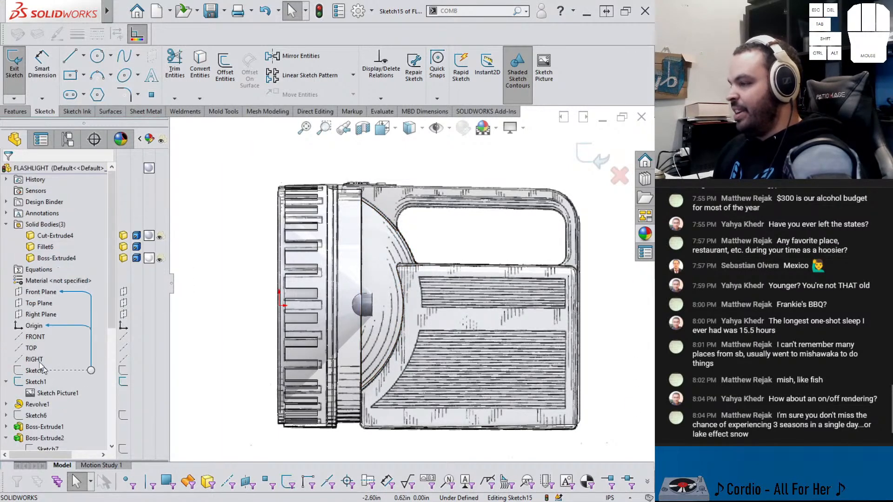
{"action": "scroll", "coordinate": [36, 362], "scroll_direction": "down", "scroll_amount": 3}
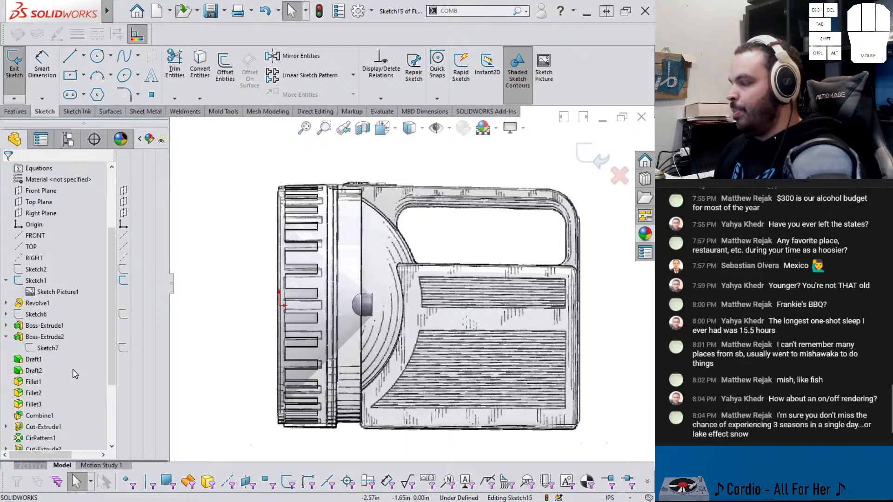
{"action": "scroll", "coordinate": [75, 370], "scroll_direction": "up", "scroll_amount": 3}
{"action": "scroll", "coordinate": [64, 368], "scroll_direction": "down", "scroll_amount": 6}
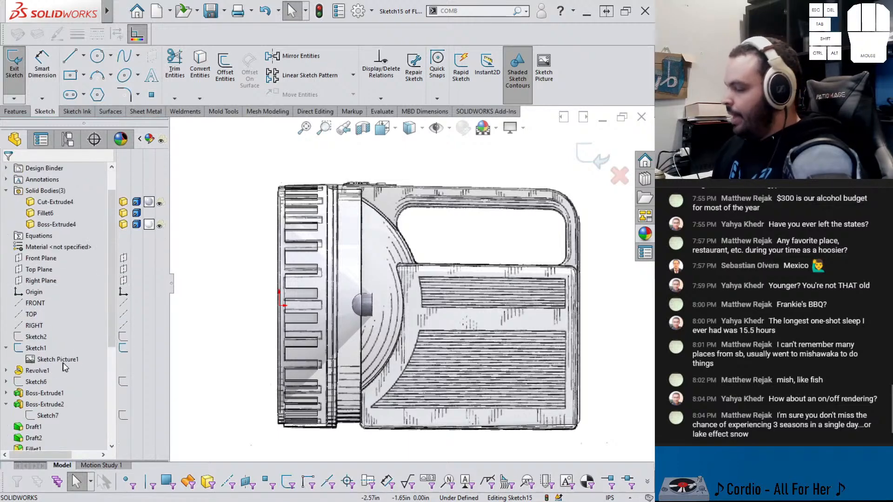
{"action": "scroll", "coordinate": [64, 370], "scroll_direction": "up", "scroll_amount": 5}
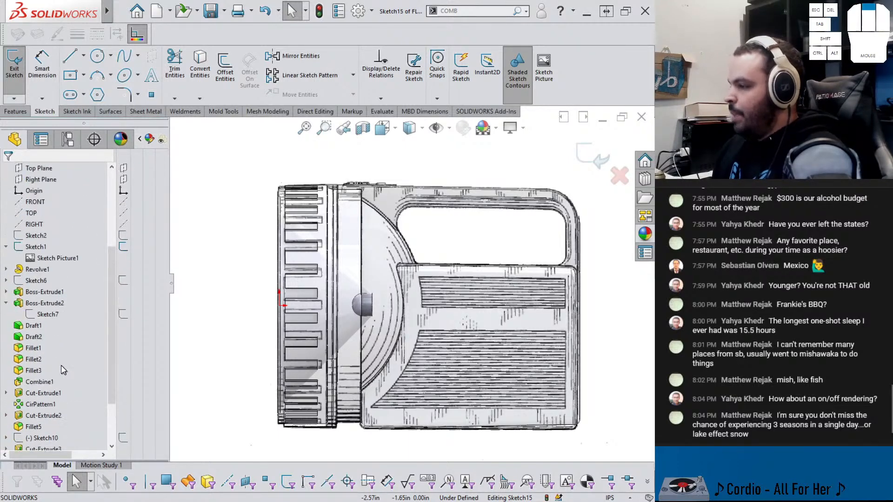
{"action": "mouse_move", "coordinate": [53, 371]}
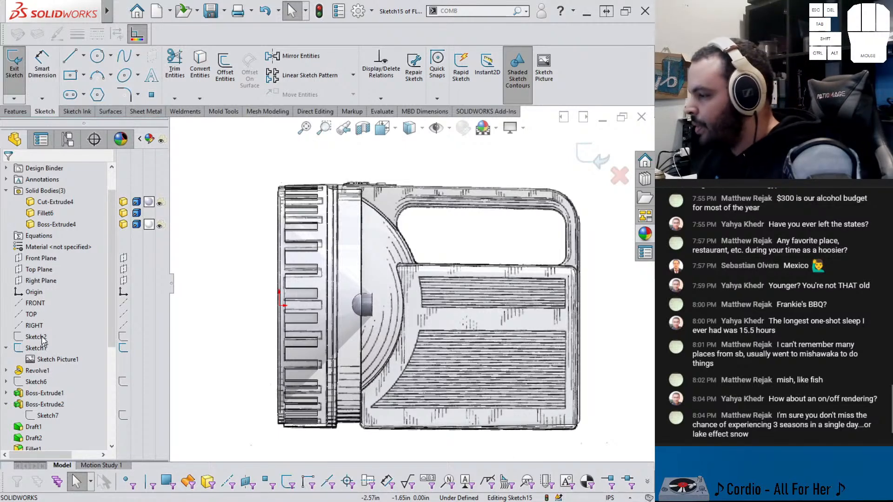
{"action": "left_click", "coordinate": [6, 370]}
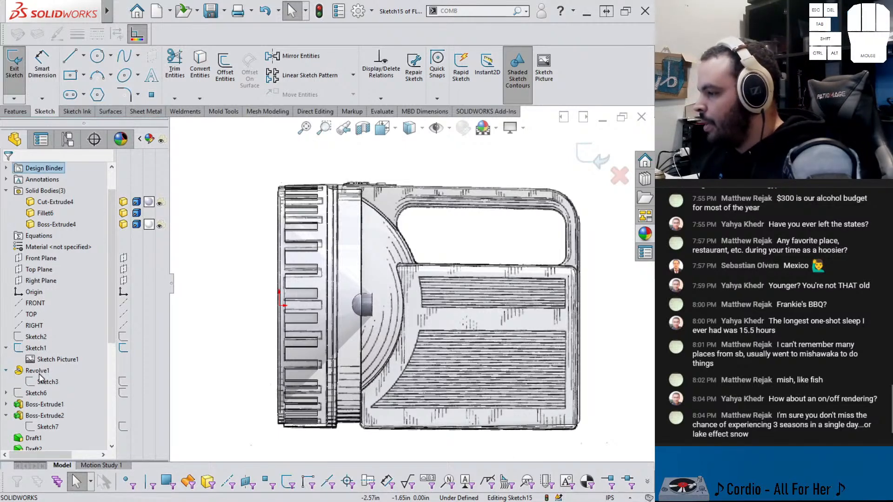
{"action": "left_click", "coordinate": [47, 382]}
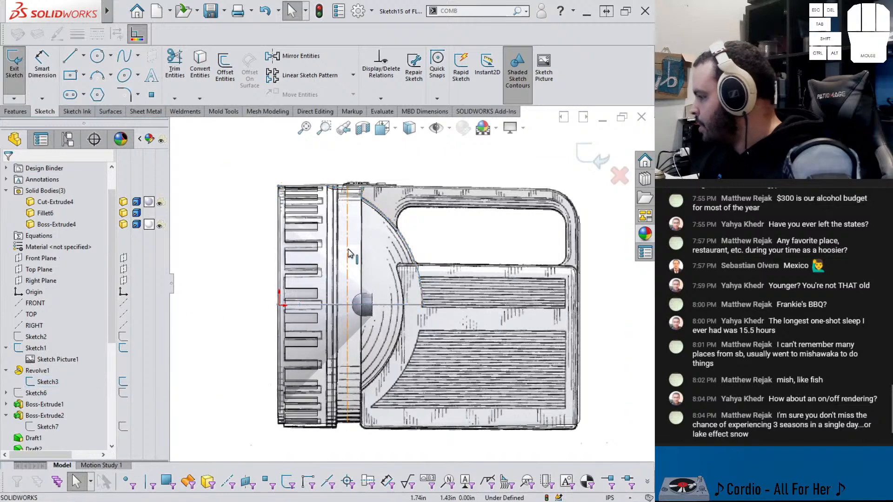
{"action": "left_click", "coordinate": [207, 81]}
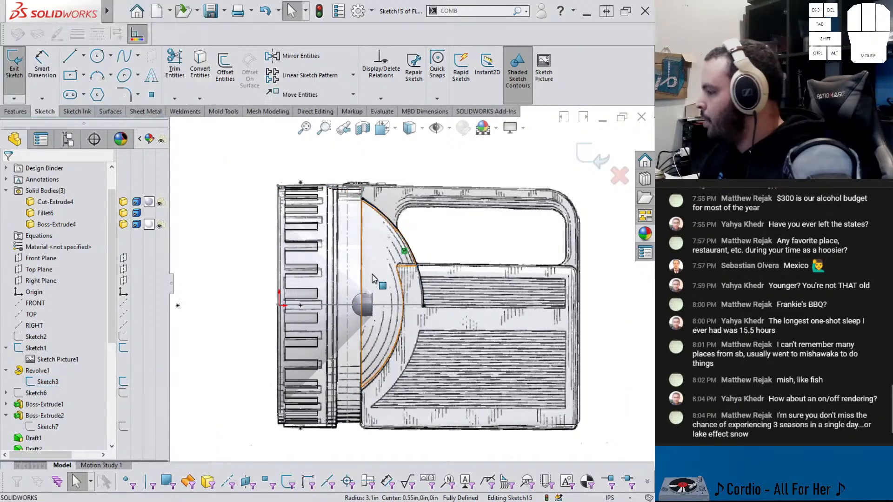
Adjust the arc's endpoints to the ribbed panels' outer corners and draw a line about 3.65 in long along the upper panel's top edge
{"action": "left_click", "coordinate": [389, 391]}
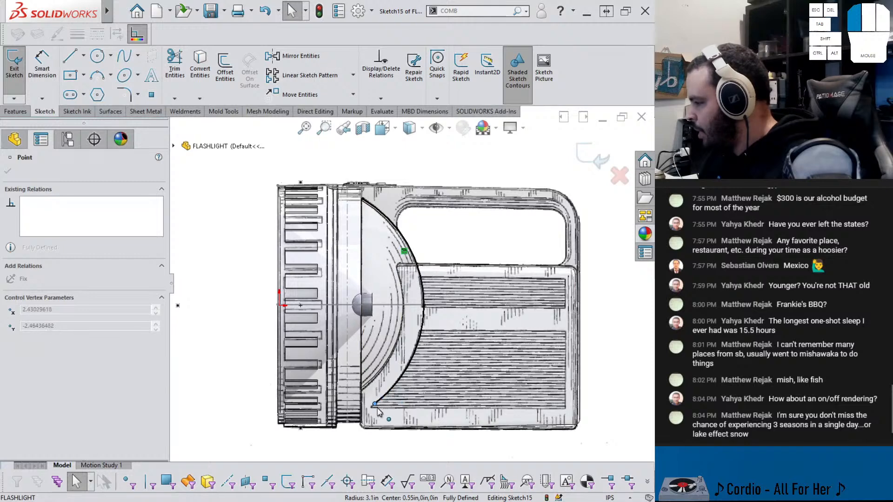
{"action": "mouse_move", "coordinate": [375, 404]}
{"action": "left_mouse_down"}
{"action": "mouse_move", "coordinate": [395, 242]}
{"action": "mouse_move", "coordinate": [421, 278]}
{"action": "left_mouse_up"}
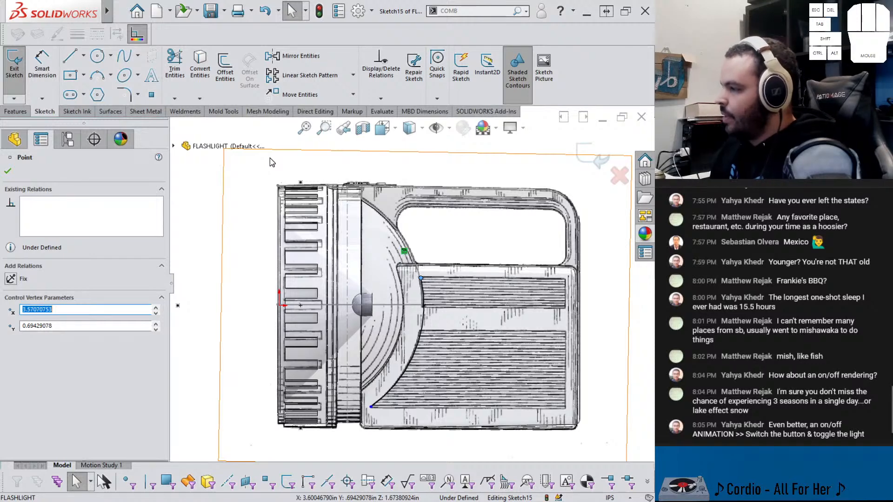
{"action": "key", "text": "l"}
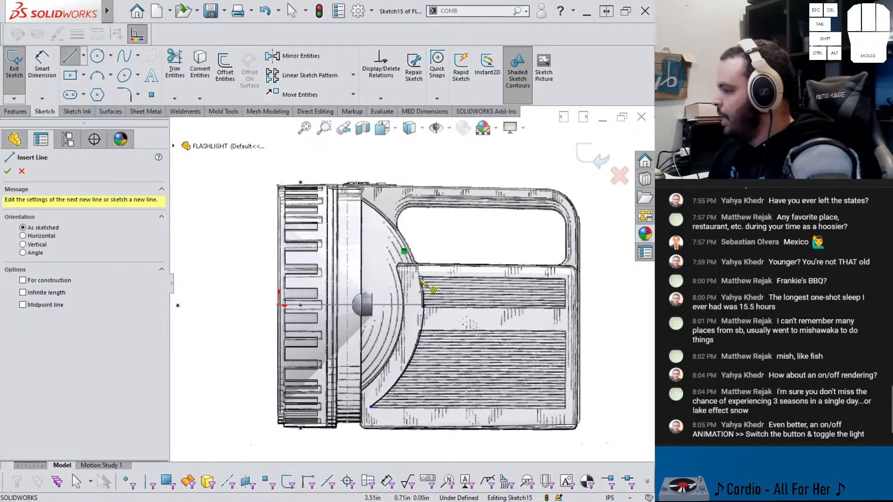
{"action": "left_click", "coordinate": [420, 278]}
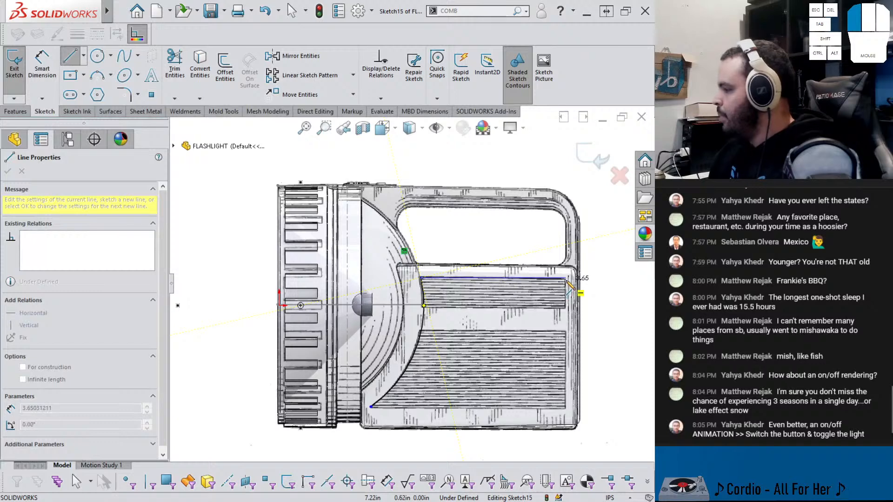
{"action": "scroll", "coordinate": [563, 286], "scroll_direction": "down", "scroll_amount": 2}
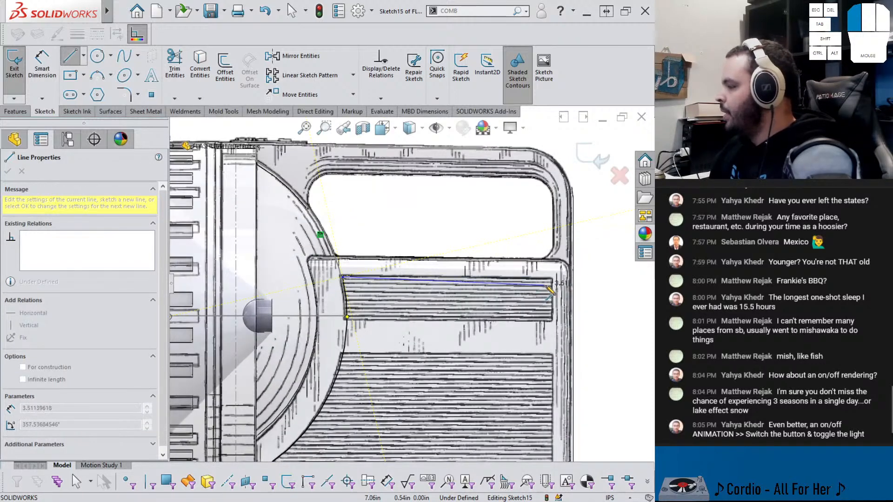
{"action": "left_click_drag", "start_coordinate": [554, 282], "coordinate": [554, 282]}
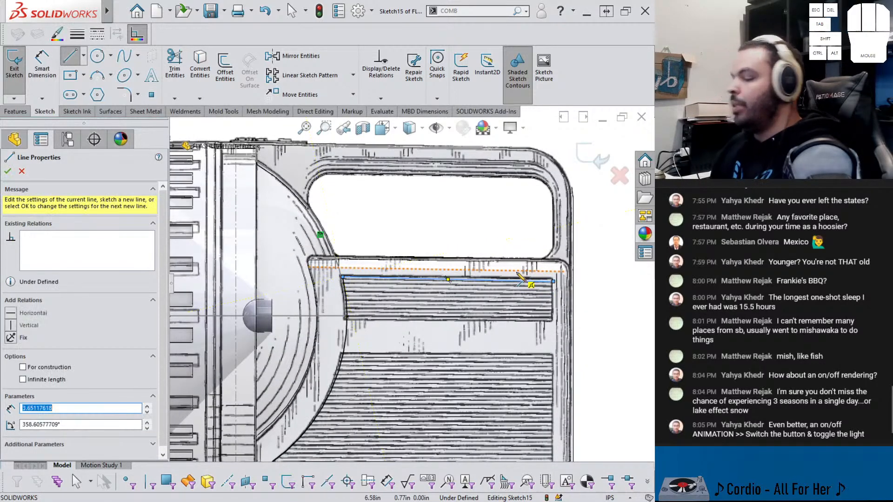
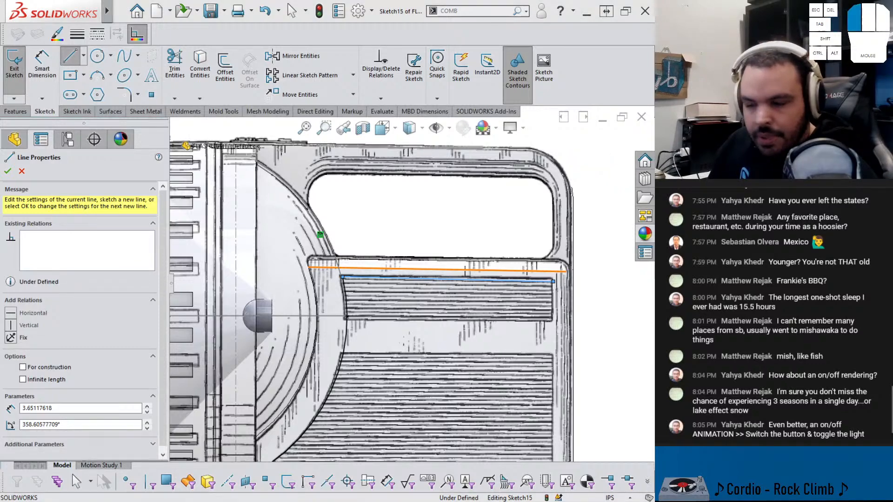
Switch to Firefox, open instagram.com in a new tab and go to the signed-in account's own profile
{"action": "key", "text": "alt+Tab"}
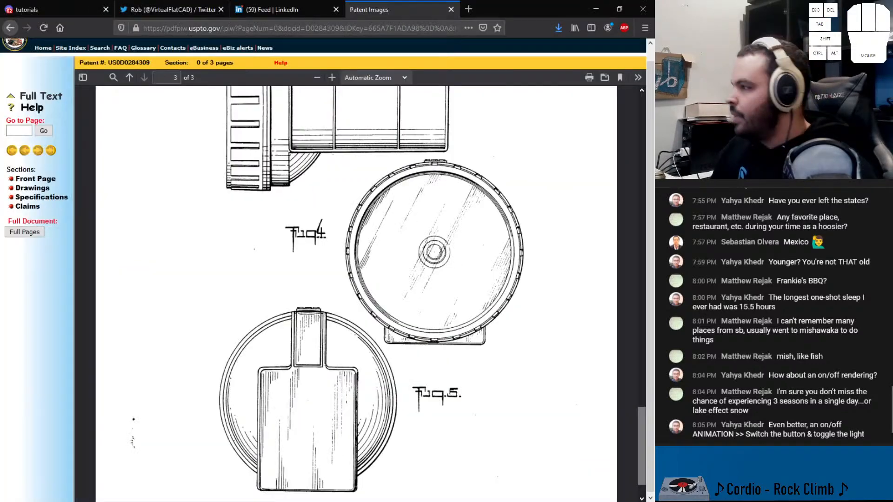
{"action": "left_click", "coordinate": [470, 9]}
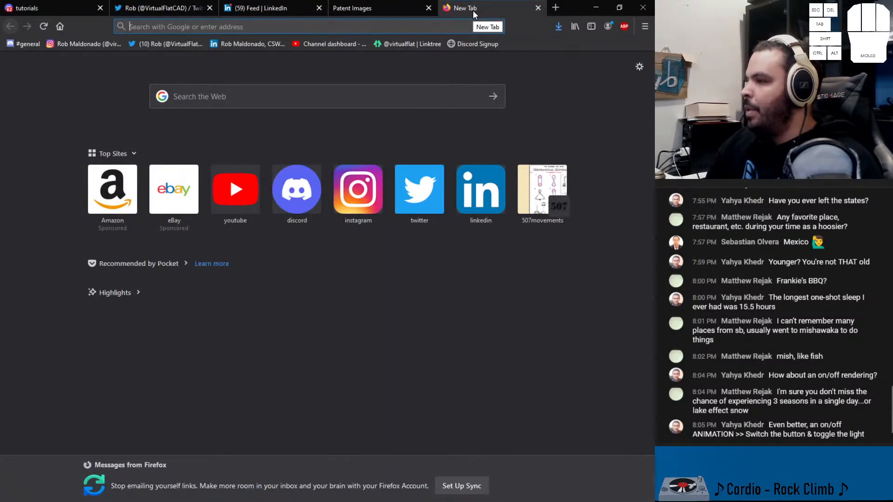
{"action": "type", "text": "instagram.com"}
{"action": "key", "text": "Return"}
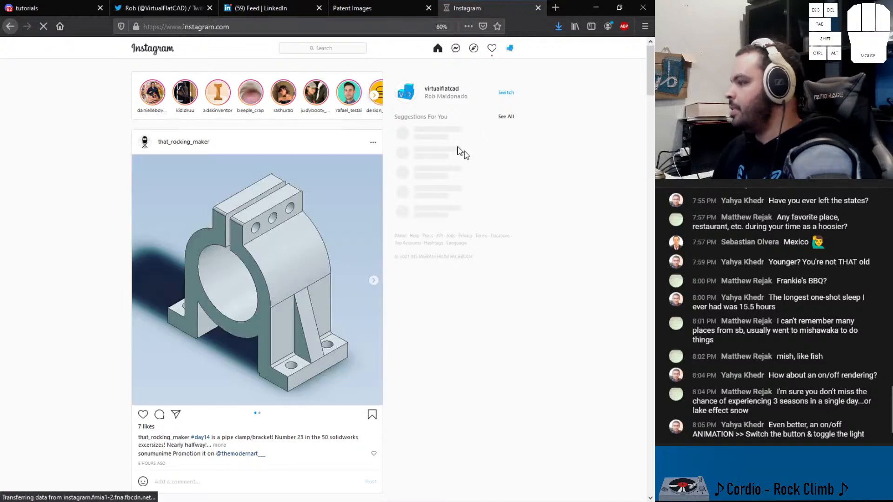
{"action": "left_click", "coordinate": [509, 49]}
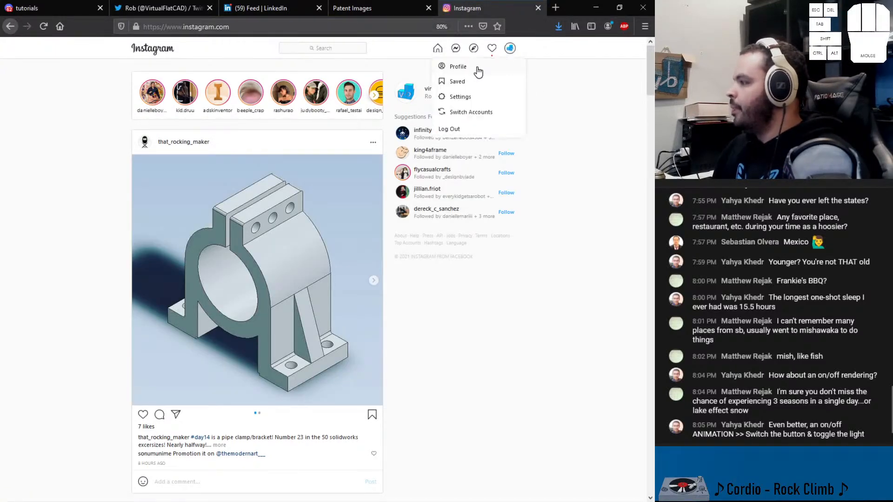
{"action": "left_click", "coordinate": [475, 67]}
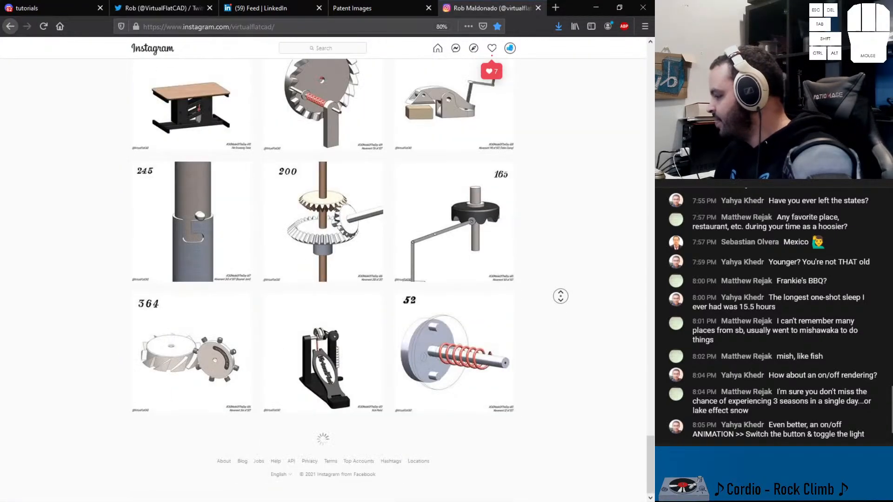
Find the early CADModelOfTheDay posts, view all pictures of the Day 8: Metronome post and close it
{"action": "middle_click", "coordinate": [587, 406]}
{"action": "left_click_drag", "start_coordinate": [651, 457], "coordinate": [650, 499]}
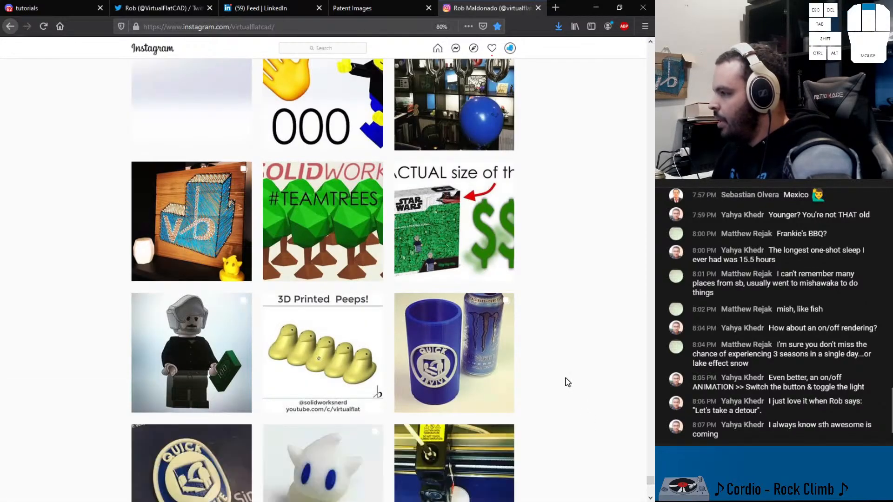
{"action": "scroll", "coordinate": [437, 321], "scroll_direction": "up", "scroll_amount": 10}
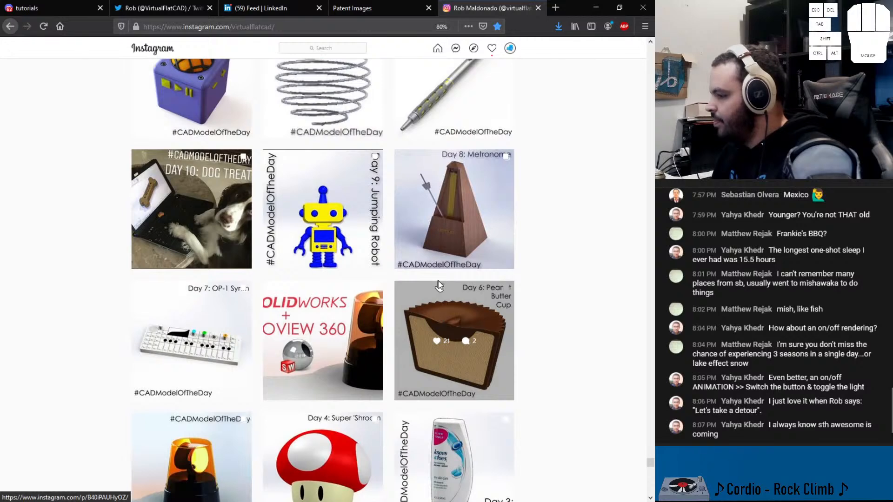
{"action": "left_click", "coordinate": [469, 266]}
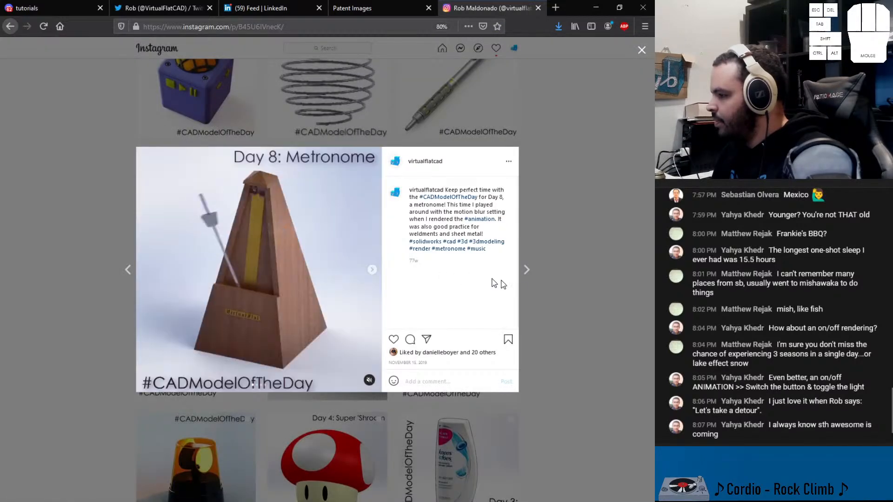
{"action": "left_click", "coordinate": [372, 271]}
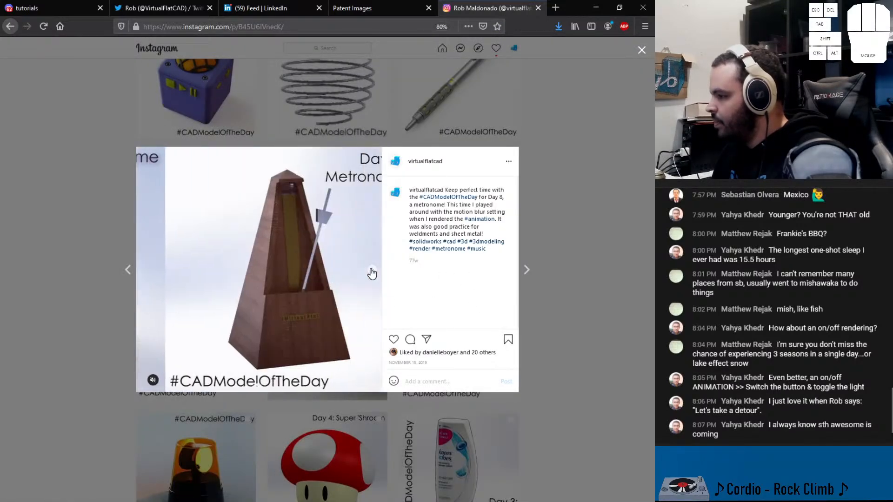
{"action": "left_click", "coordinate": [370, 269]}
{"action": "left_click", "coordinate": [378, 276]}
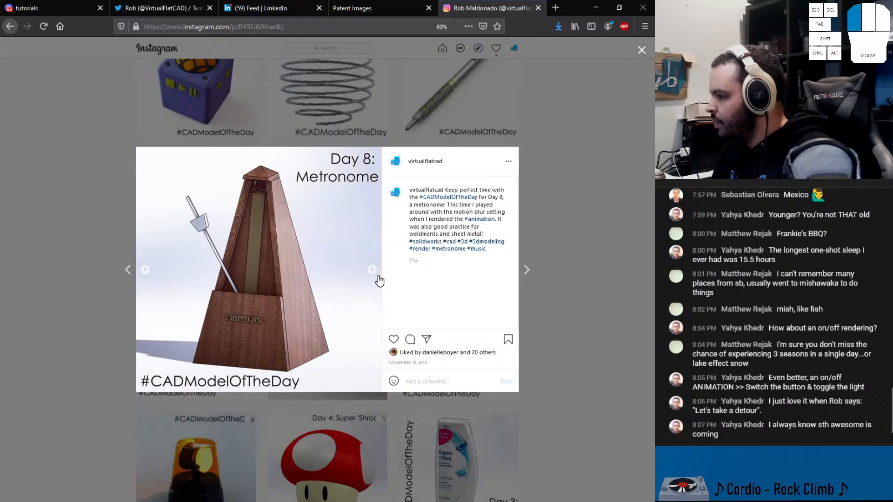
{"action": "left_click", "coordinate": [145, 269]}
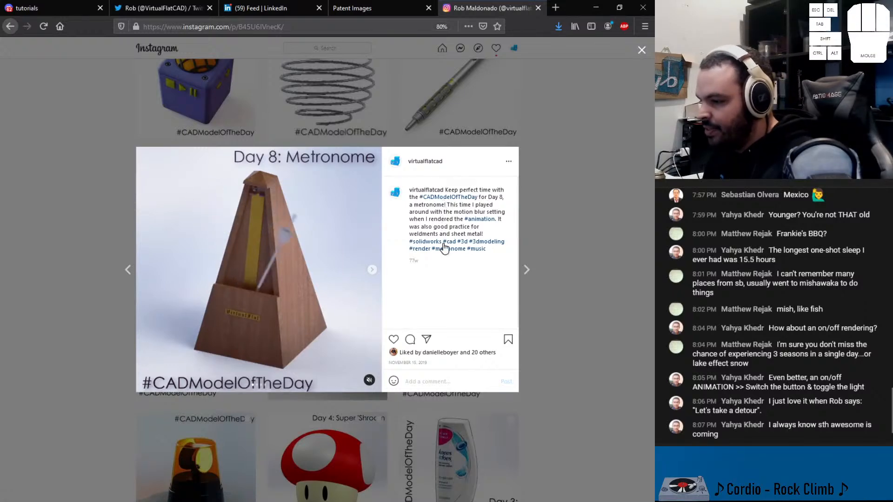
{"action": "left_click", "coordinate": [619, 261]}
View the Day 5: Siren animation post and close it
{"action": "scroll", "coordinate": [228, 362], "scroll_direction": "down", "scroll_amount": 2}
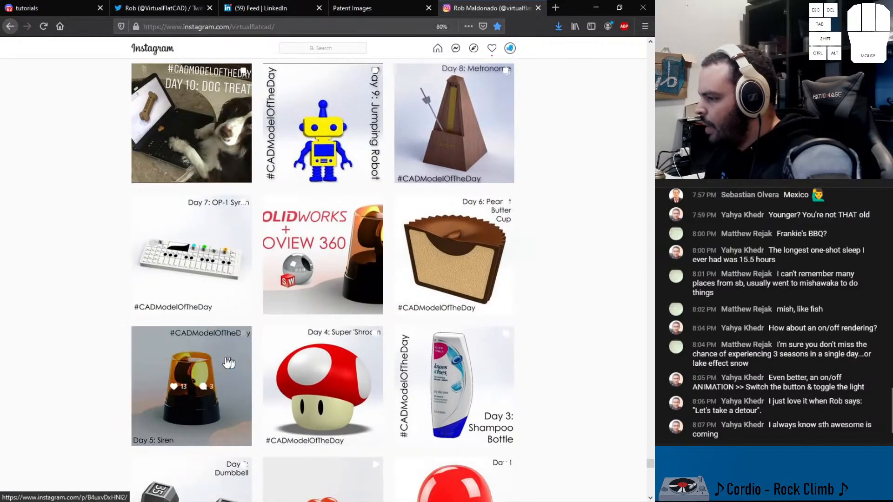
{"action": "left_click", "coordinate": [228, 362]}
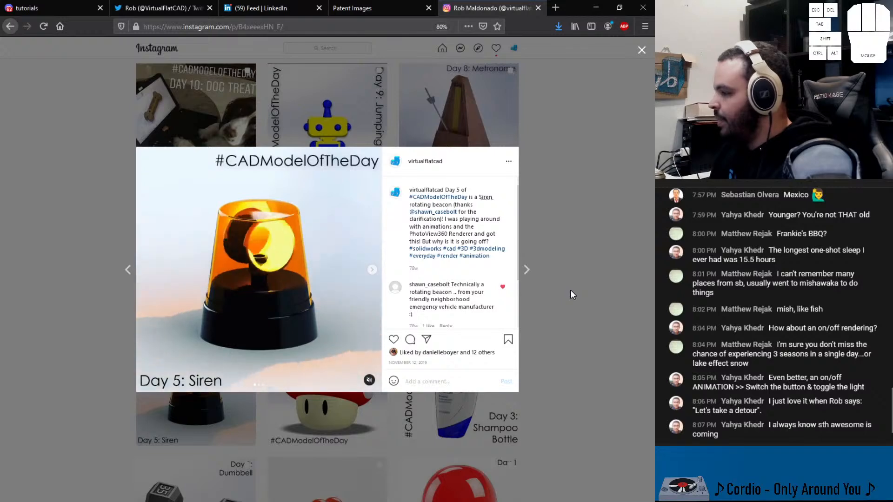
{"action": "left_click", "coordinate": [576, 272]}
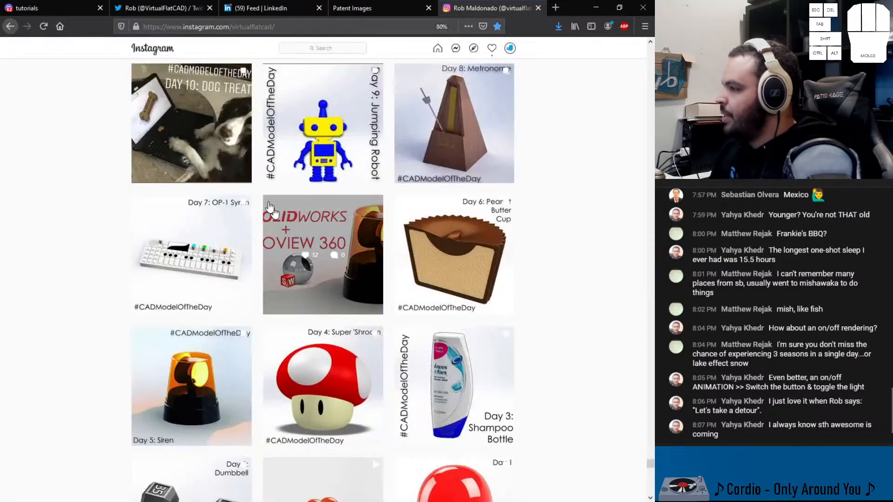
Look through the dog photo and bone renders of the Day 10: Dog Treat post and close it
{"action": "left_click", "coordinate": [248, 161]}
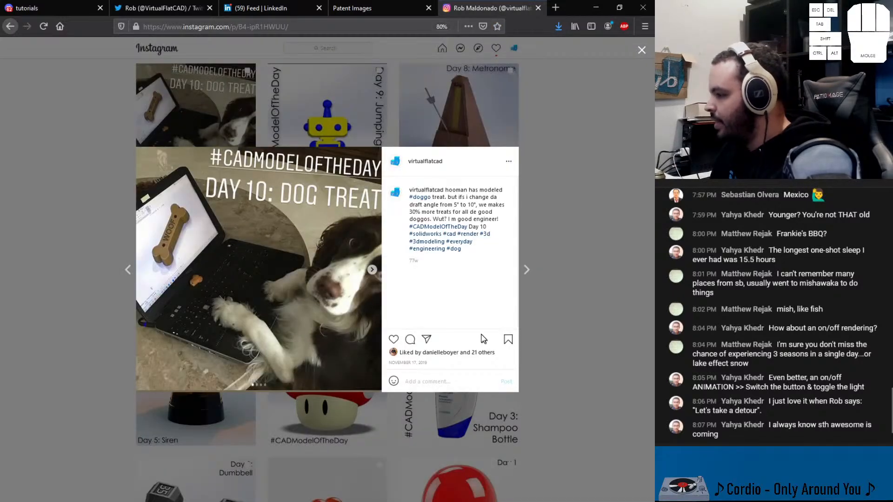
{"action": "left_click", "coordinate": [372, 270]}
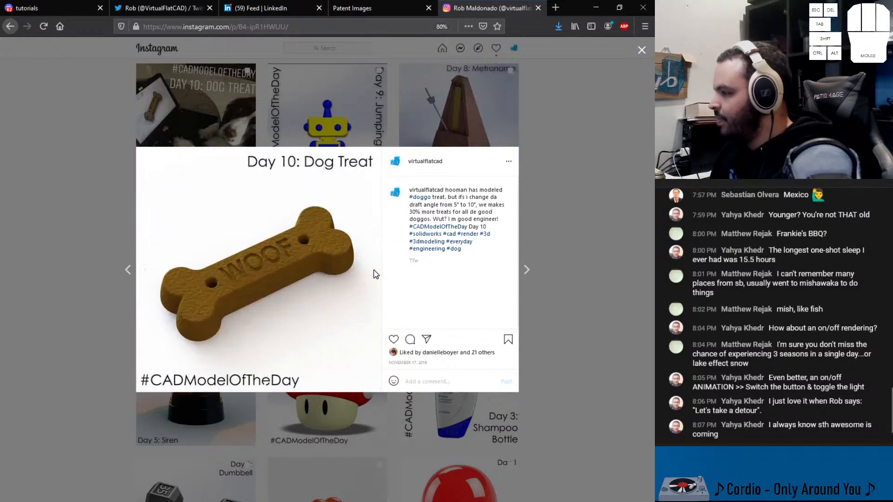
{"action": "double_click", "coordinate": [230, 263]}
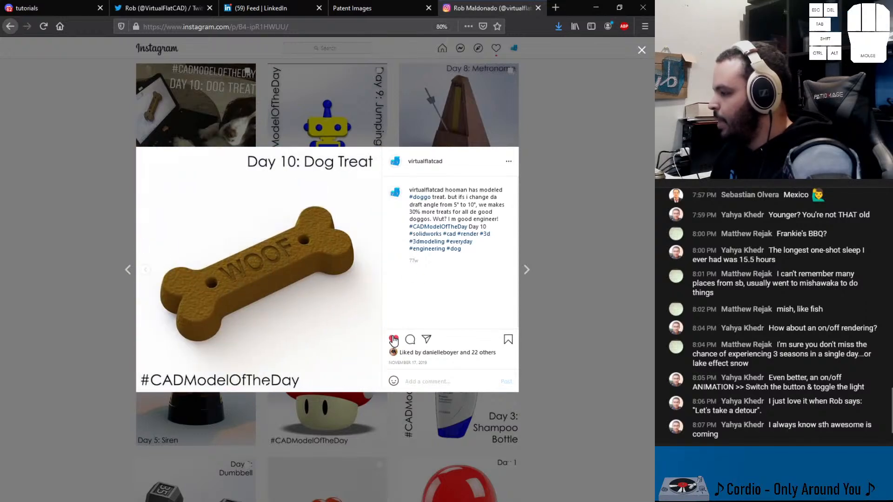
{"action": "left_click", "coordinate": [140, 271]}
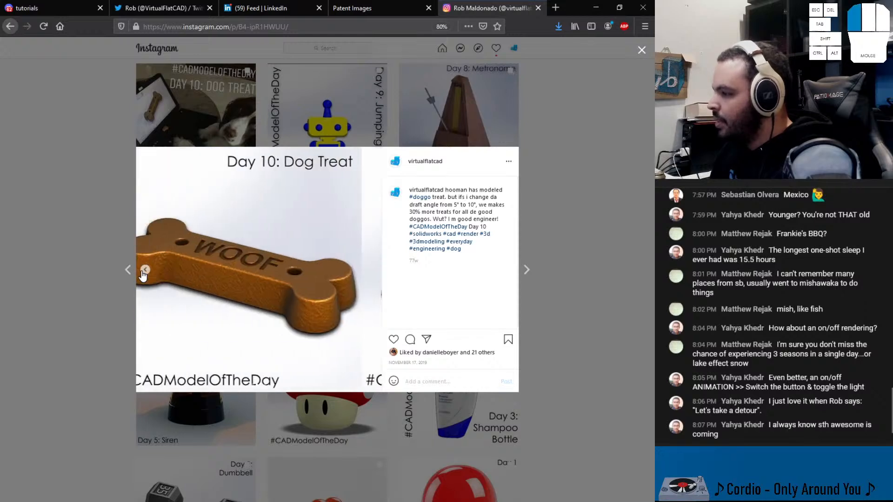
{"action": "left_click", "coordinate": [626, 281]}
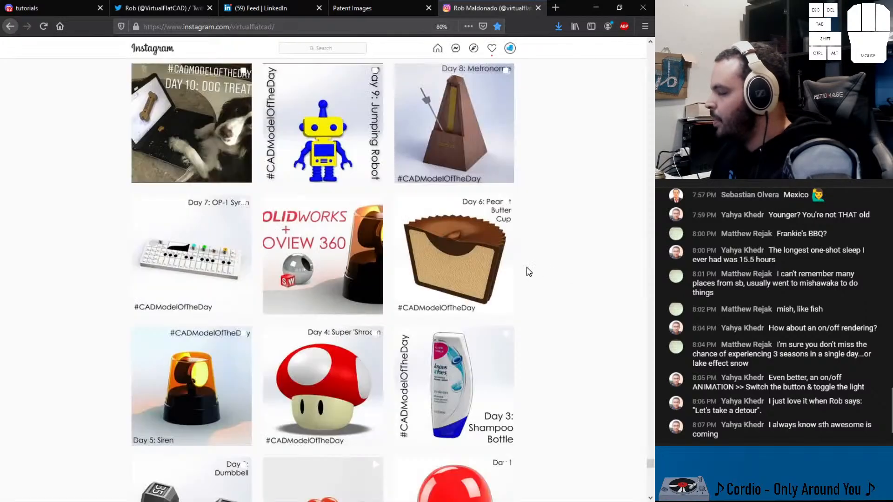
Browse the Day 11 to Day 18 posts and revisit the dog photo in the Day 10: Dog Treat post
{"action": "scroll", "coordinate": [528, 269], "scroll_direction": "up", "scroll_amount": 3}
{"action": "left_click", "coordinate": [185, 297]}
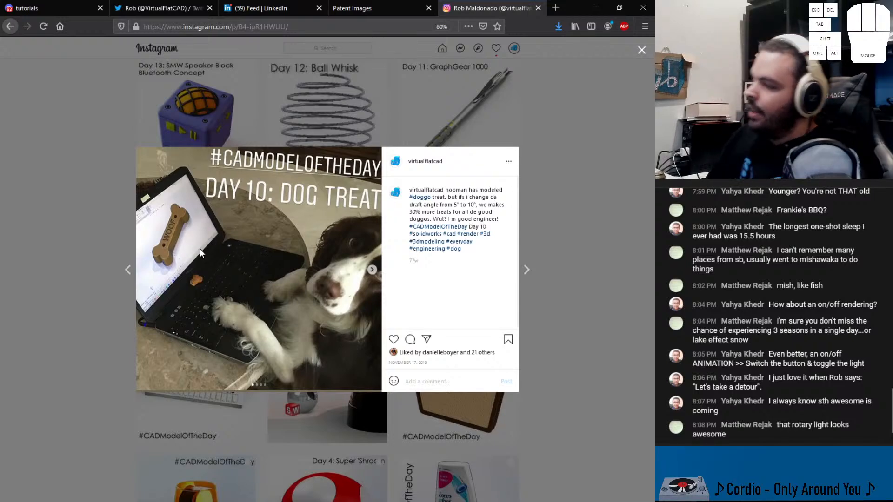
{"action": "left_click", "coordinate": [541, 251]}
{"action": "scroll", "coordinate": [539, 246], "scroll_direction": "up", "scroll_amount": 5}
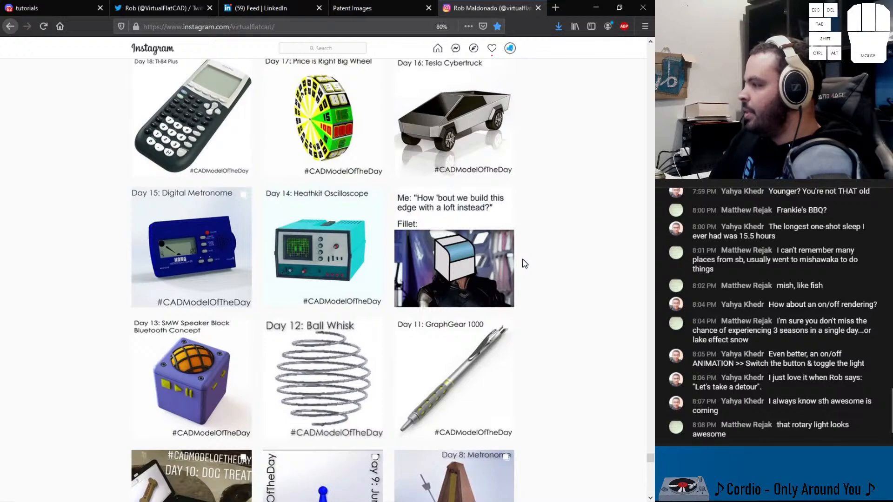
{"action": "scroll", "coordinate": [523, 265], "scroll_direction": "down", "scroll_amount": 2}
{"action": "left_click", "coordinate": [223, 382]}
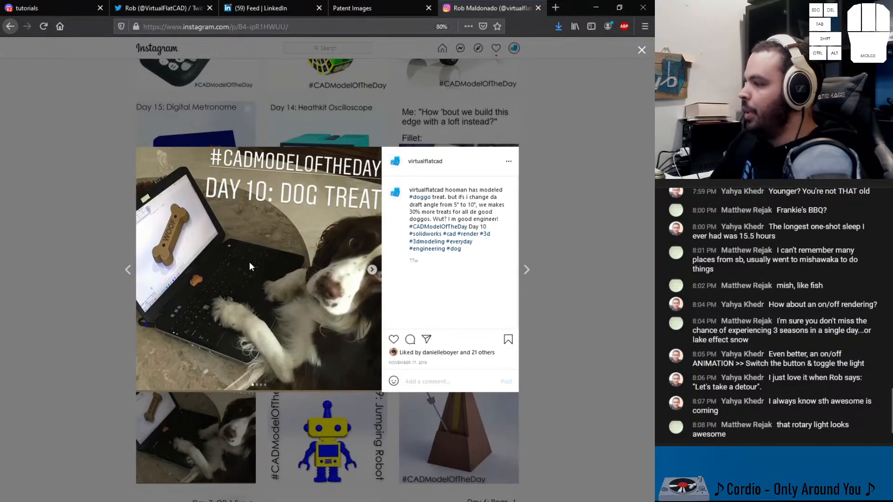
{"action": "left_click", "coordinate": [575, 279]}
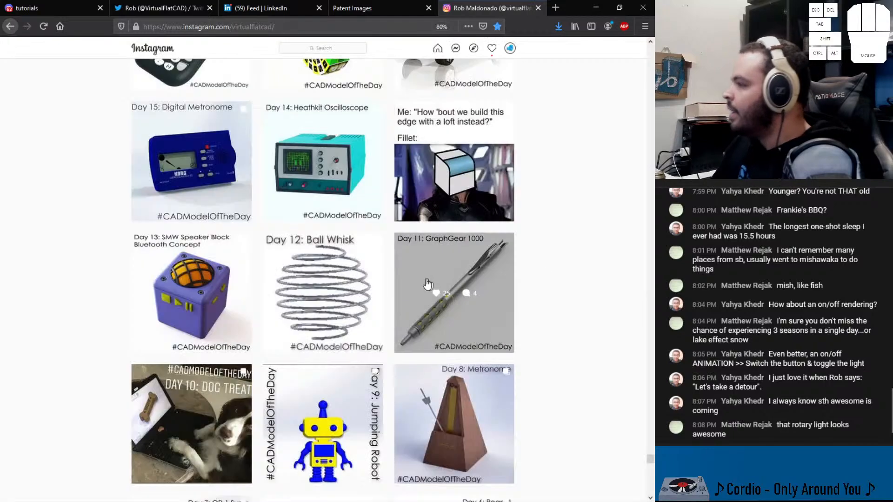
Browse the newer daily models up to about Day 44 and view the Day 40: Skew Dice post
{"action": "scroll", "coordinate": [424, 284], "scroll_direction": "up", "scroll_amount": 10}
{"action": "scroll", "coordinate": [424, 285], "scroll_direction": "up", "scroll_amount": 3}
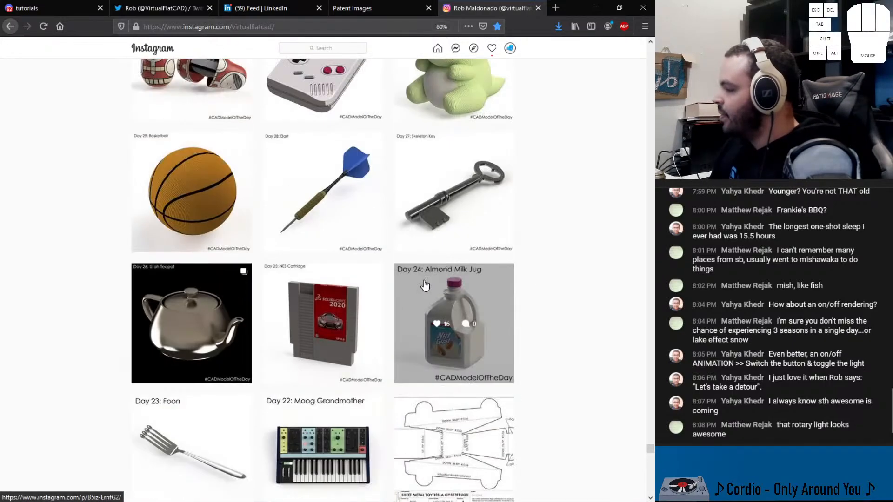
{"action": "scroll", "coordinate": [325, 325], "scroll_direction": "down", "scroll_amount": 2}
{"action": "scroll", "coordinate": [305, 347], "scroll_direction": "up", "scroll_amount": 2}
{"action": "scroll", "coordinate": [305, 346], "scroll_direction": "up", "scroll_amount": 6}
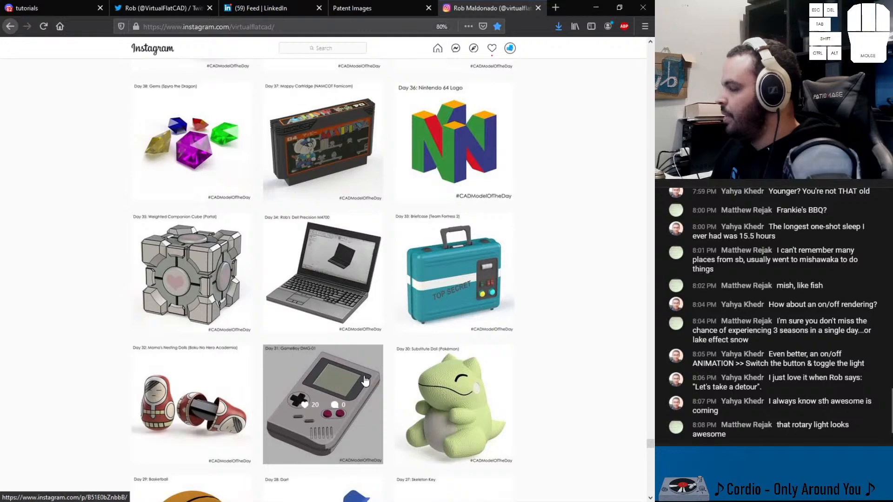
{"action": "scroll", "coordinate": [365, 381], "scroll_direction": "up", "scroll_amount": 5}
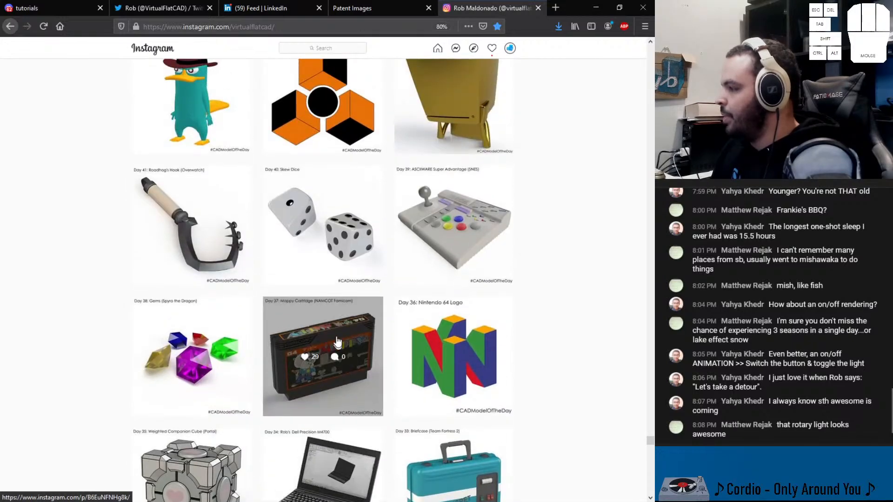
{"action": "left_click", "coordinate": [333, 260]}
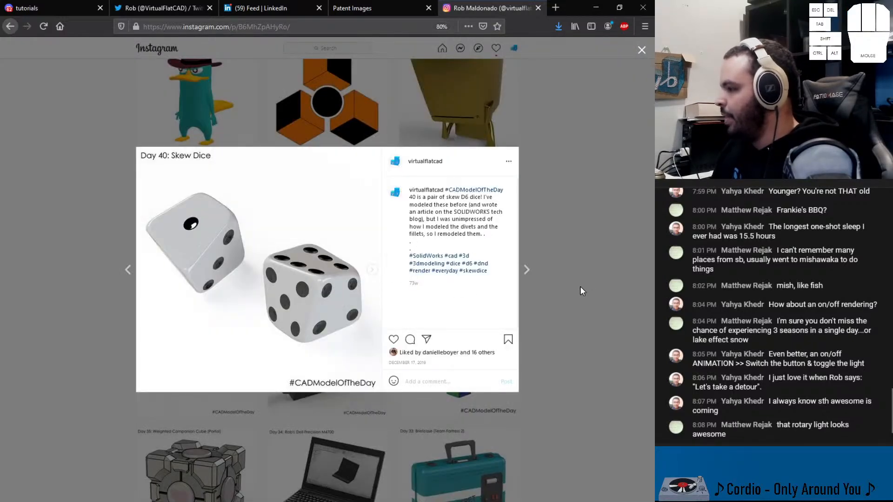
{"action": "left_click", "coordinate": [580, 290]}
Continue to the newer daily models, view the Day 51: Gripmaster post and close it
{"action": "scroll", "coordinate": [539, 284], "scroll_direction": "up", "scroll_amount": 3}
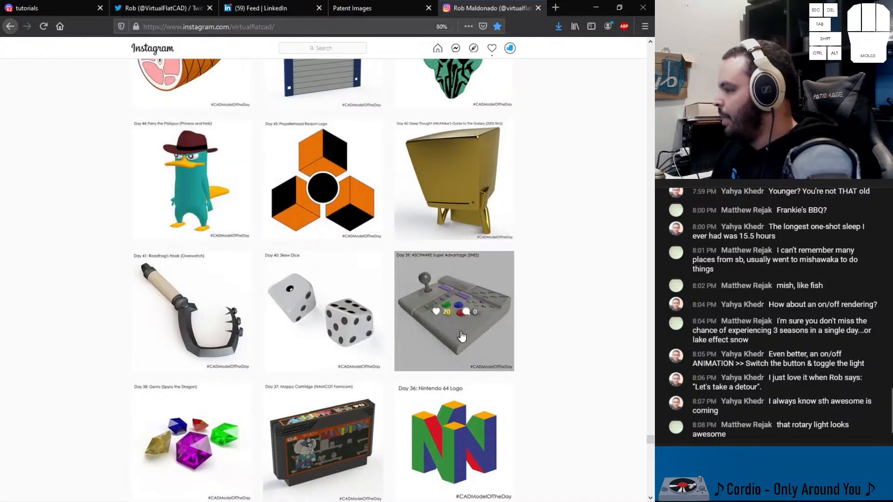
{"action": "scroll", "coordinate": [377, 339], "scroll_direction": "up", "scroll_amount": 4}
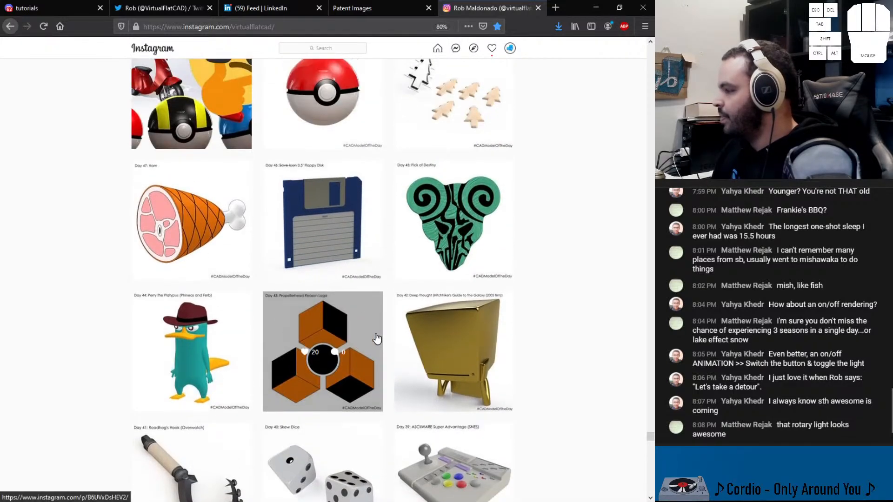
{"action": "scroll", "coordinate": [374, 337], "scroll_direction": "up", "scroll_amount": 8}
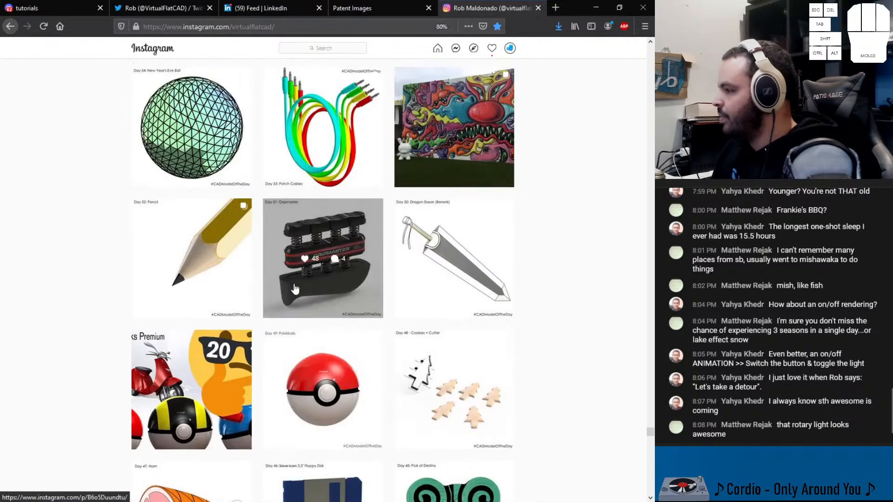
{"action": "left_click", "coordinate": [330, 329]}
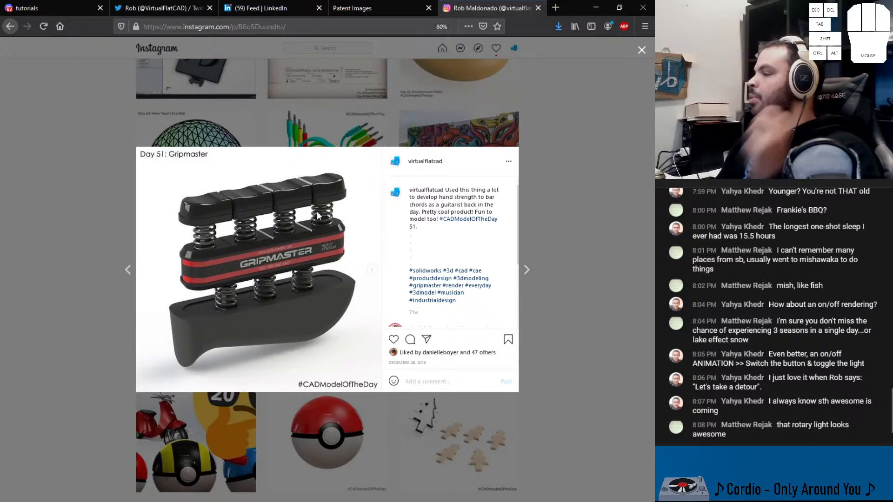
{"action": "left_click", "coordinate": [570, 263]}
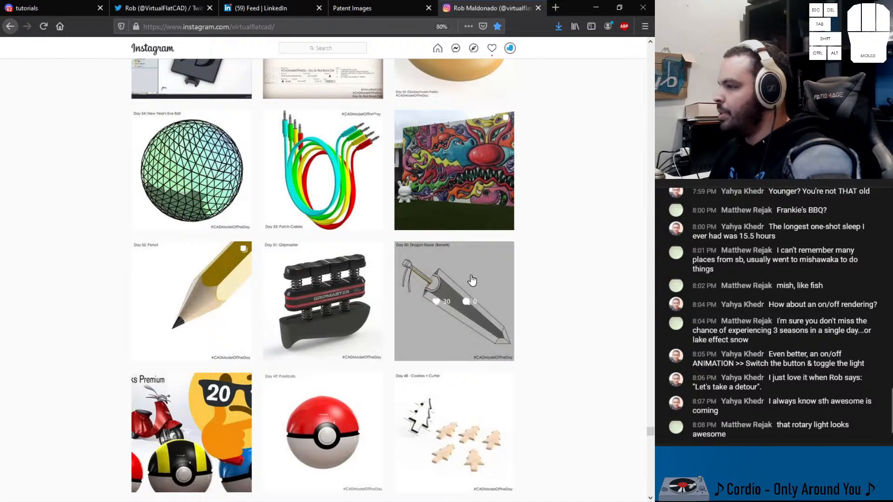
View the Day 54: New Year's Eve Ball post and close it
{"action": "scroll", "coordinate": [363, 279], "scroll_direction": "up", "scroll_amount": 1}
{"action": "left_click", "coordinate": [229, 265]}
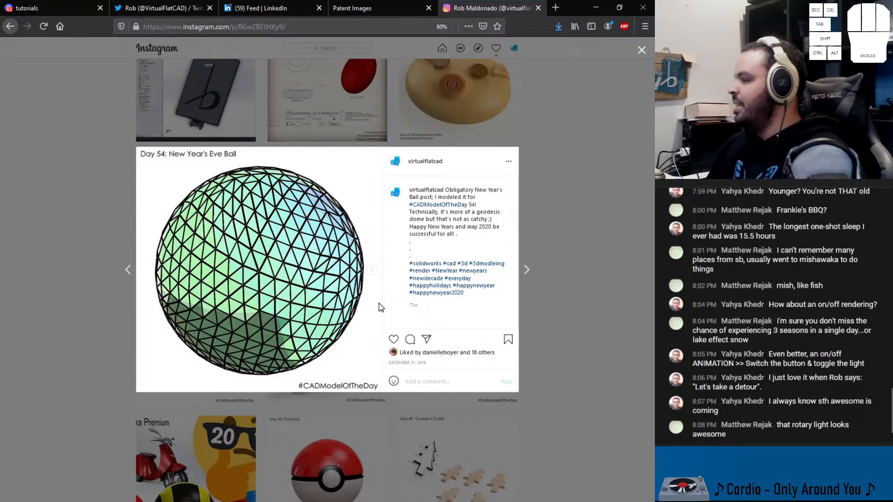
{"action": "left_click", "coordinate": [648, 286]}
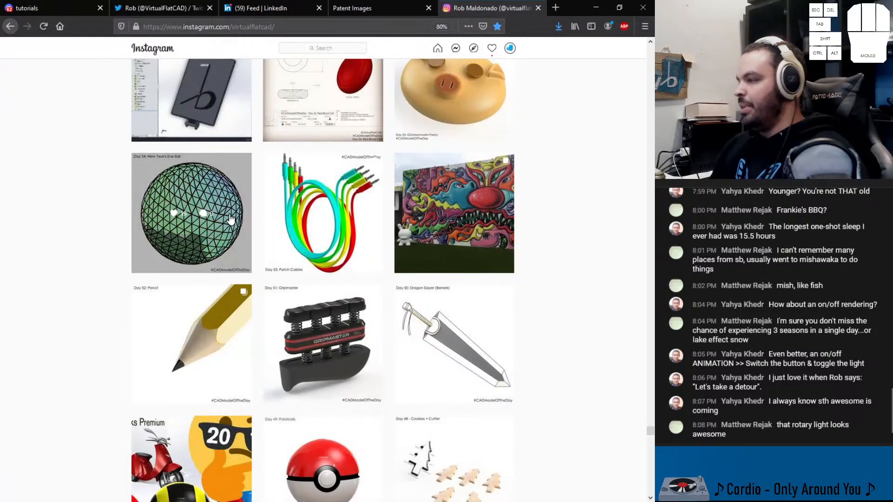
Find the glowing parlor stove render in the newer posts, view its first picture and close it
{"action": "scroll", "coordinate": [225, 286], "scroll_direction": "up", "scroll_amount": 3}
{"action": "scroll", "coordinate": [227, 286], "scroll_direction": "up", "scroll_amount": 2}
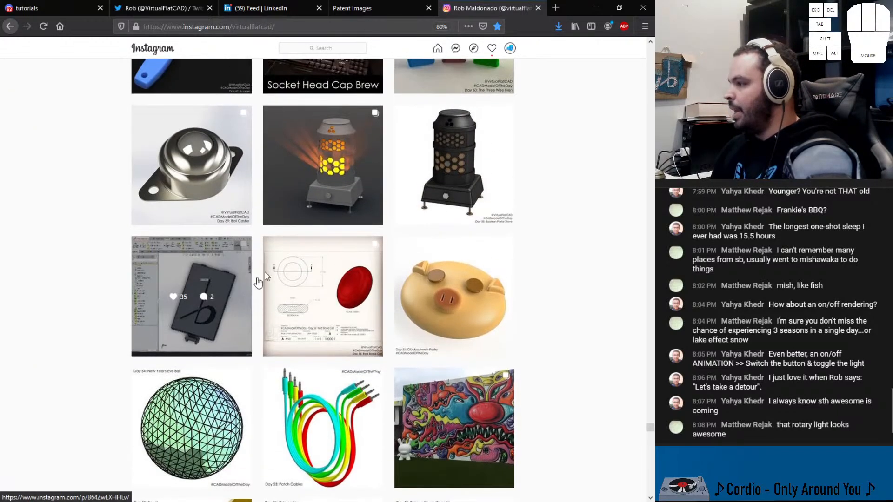
{"action": "left_click", "coordinate": [343, 205]}
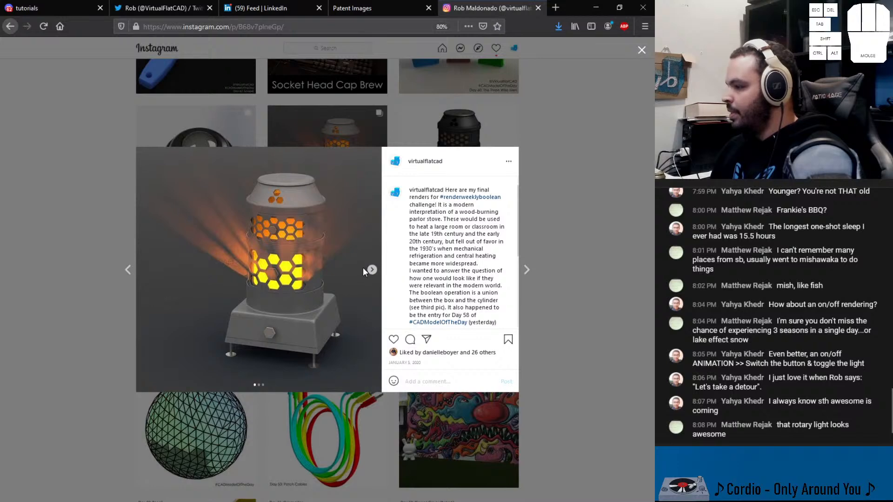
{"action": "left_click", "coordinate": [566, 230]}
Reopen the parlor stove post, page through to its Boolean union drawing, close it and return to the newer posts
{"action": "scroll", "coordinate": [381, 254], "scroll_direction": "up", "scroll_amount": 4}
{"action": "scroll", "coordinate": [381, 254], "scroll_direction": "up", "scroll_amount": 4}
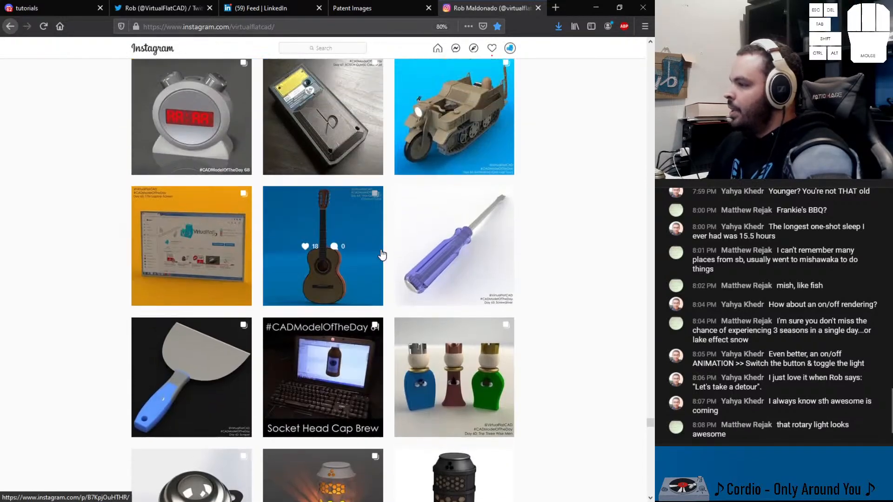
{"action": "scroll", "coordinate": [382, 254], "scroll_direction": "down", "scroll_amount": 4}
{"action": "left_click", "coordinate": [365, 381]}
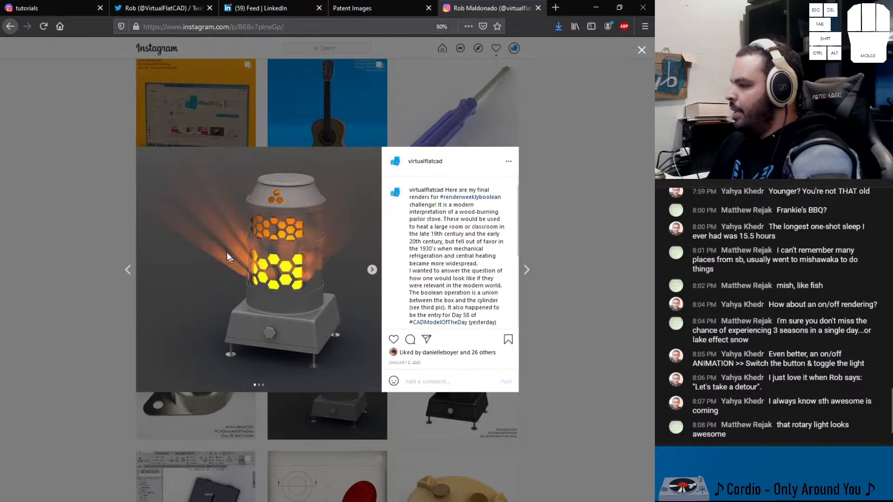
{"action": "left_click", "coordinate": [371, 270]}
{"action": "left_click", "coordinate": [371, 270]}
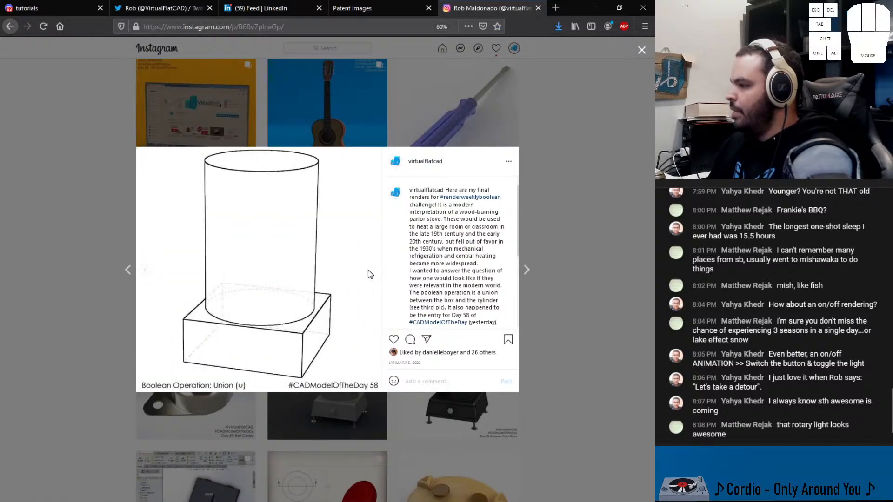
{"action": "left_click", "coordinate": [519, 288]}
{"action": "scroll", "coordinate": [494, 284], "scroll_direction": "up", "scroll_amount": 6}
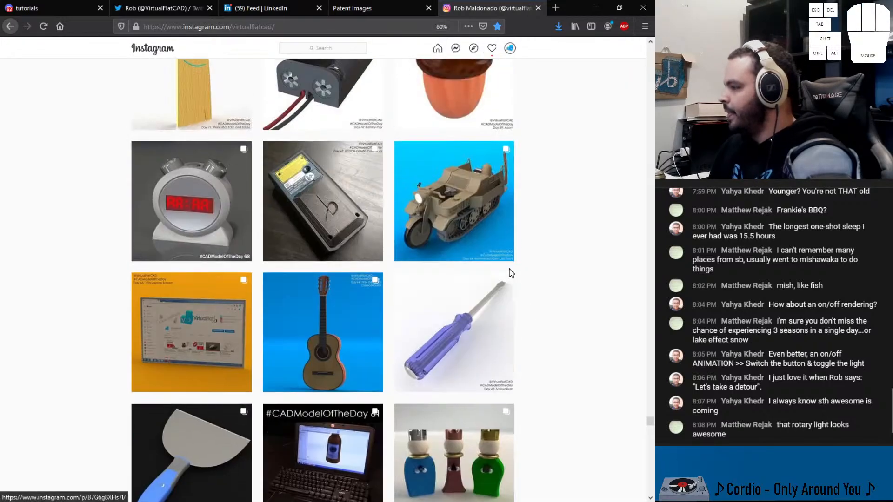
View the Day 66: Kettenkrad post and close it
{"action": "left_click", "coordinate": [494, 285]}
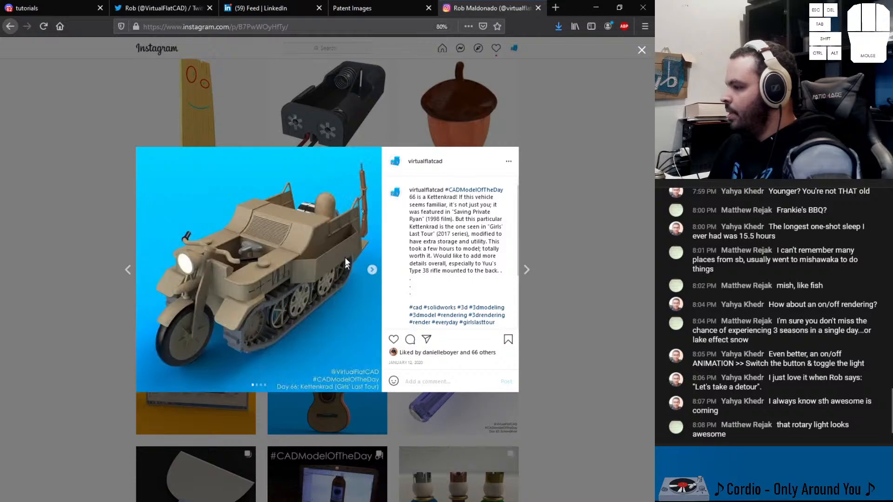
{"action": "left_click", "coordinate": [581, 229]}
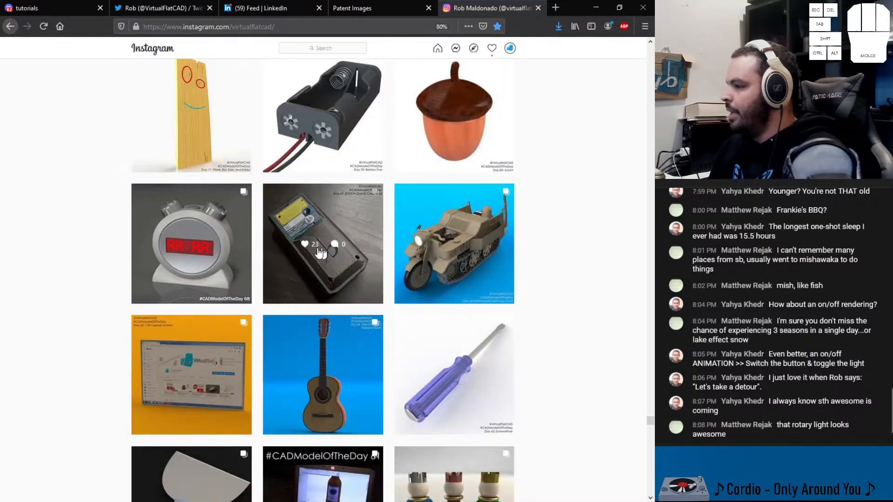
View both pictures of the Day 68 alarm clock post, go on to the Day 69: Acorn post and close it
{"action": "scroll", "coordinate": [319, 249], "scroll_direction": "up", "scroll_amount": 3}
{"action": "left_click", "coordinate": [222, 345]}
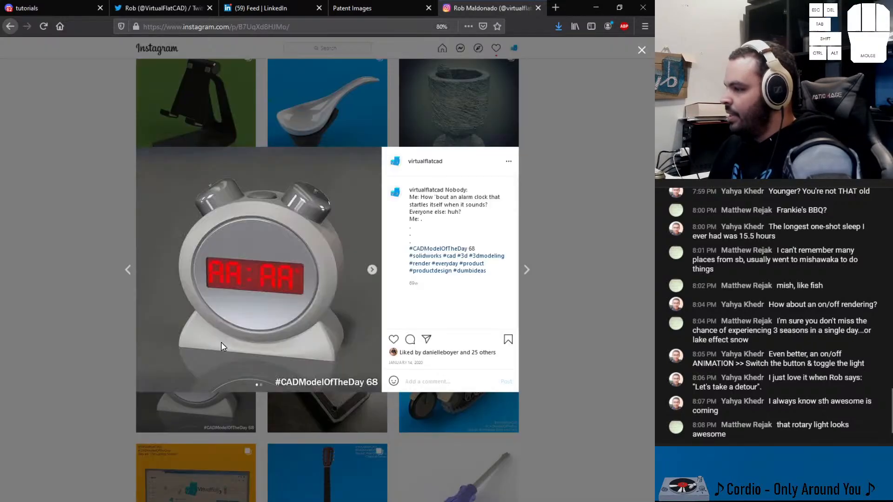
{"action": "left_click", "coordinate": [373, 270]}
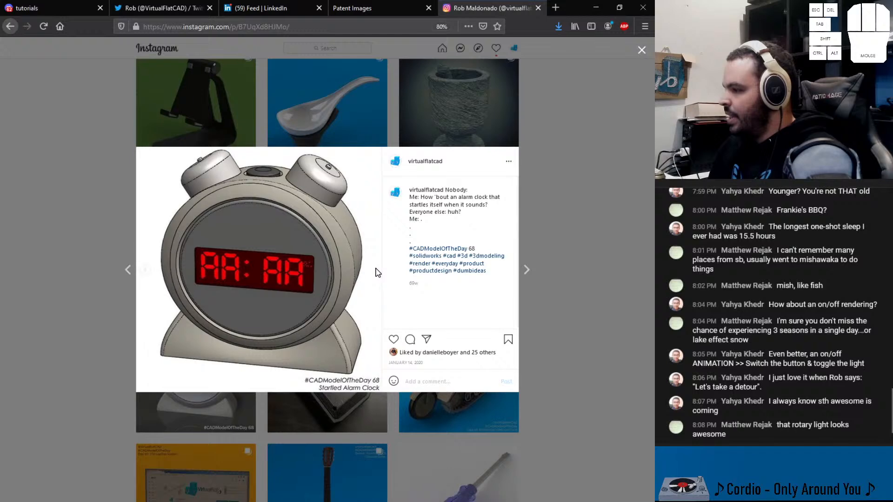
{"action": "left_click", "coordinate": [132, 274]}
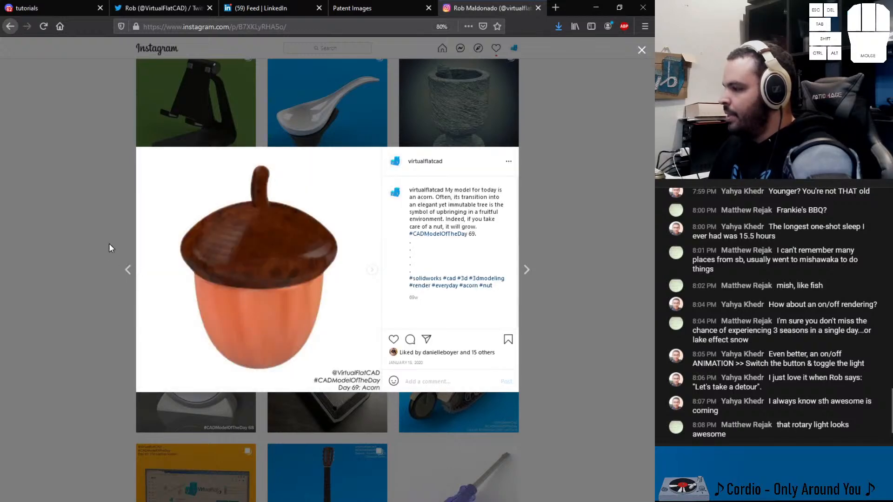
{"action": "left_click", "coordinate": [110, 218]}
Find the Day 100: Flame Gulping Engine post among the newer models, highlight its posting date and close it
{"action": "scroll", "coordinate": [270, 237], "scroll_direction": "up", "scroll_amount": 3}
{"action": "scroll", "coordinate": [270, 237], "scroll_direction": "up", "scroll_amount": 7}
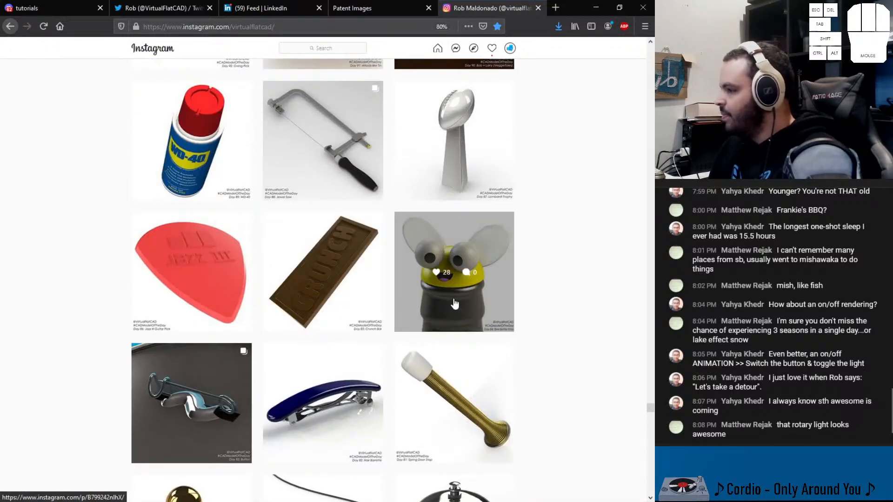
{"action": "scroll", "coordinate": [292, 297], "scroll_direction": "up", "scroll_amount": 3}
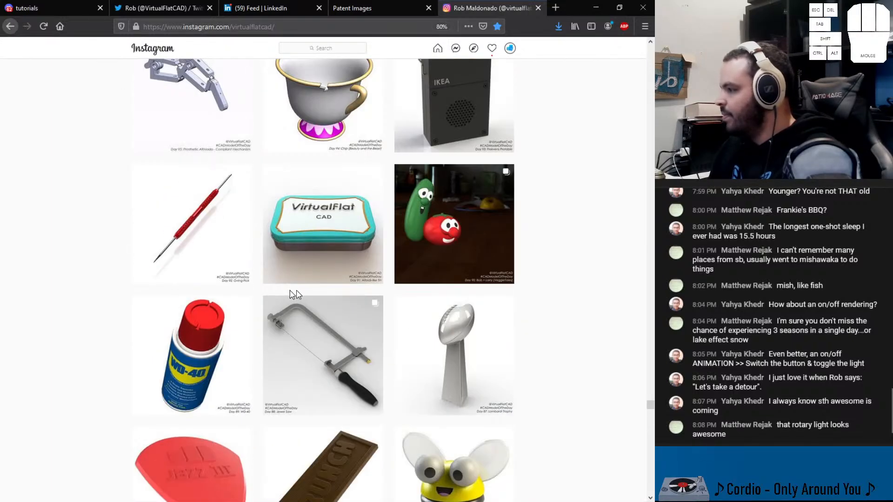
{"action": "scroll", "coordinate": [370, 285], "scroll_direction": "up", "scroll_amount": 4}
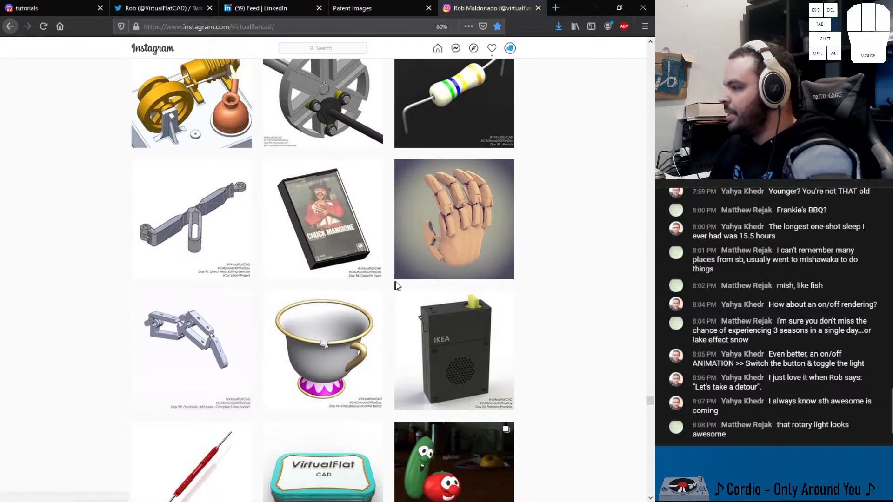
{"action": "scroll", "coordinate": [398, 285], "scroll_direction": "up", "scroll_amount": 7}
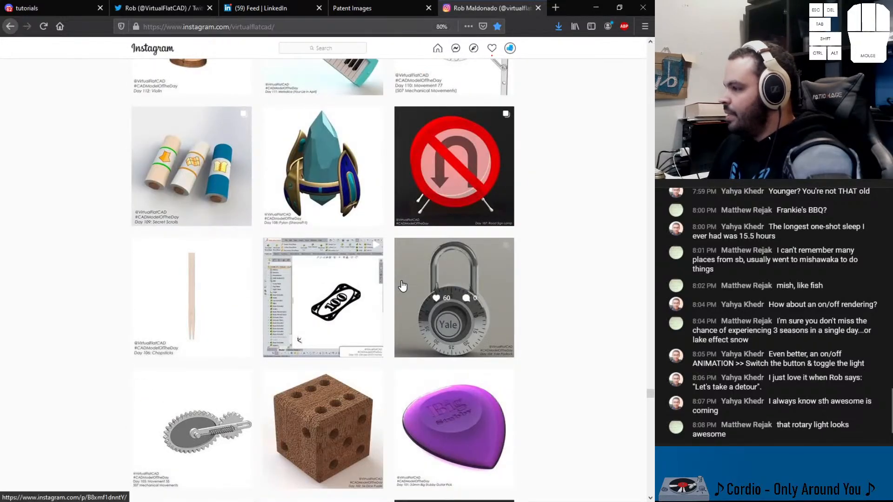
{"action": "scroll", "coordinate": [402, 286], "scroll_direction": "down", "scroll_amount": 6}
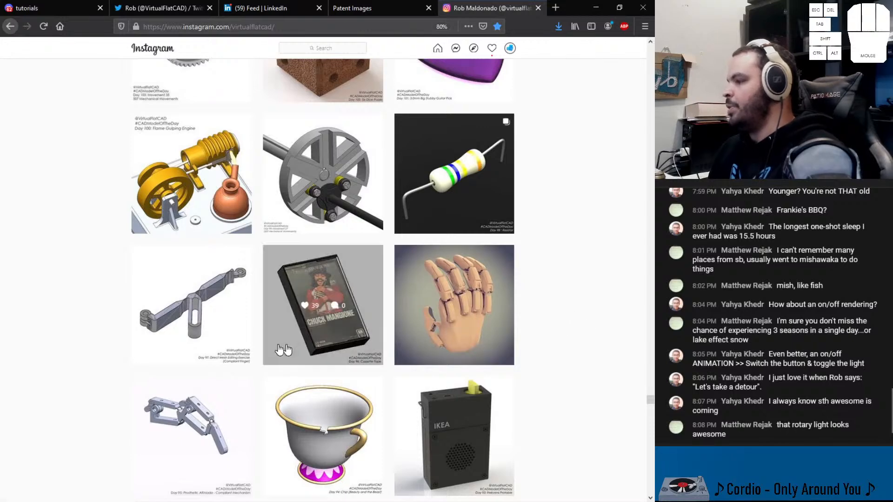
{"action": "left_click", "coordinate": [225, 226]}
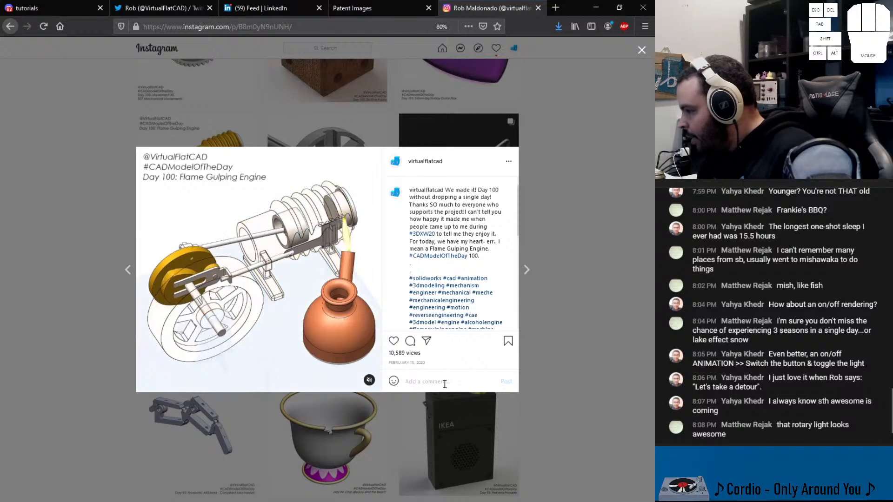
{"action": "left_click_drag", "start_coordinate": [428, 364], "coordinate": [384, 364]}
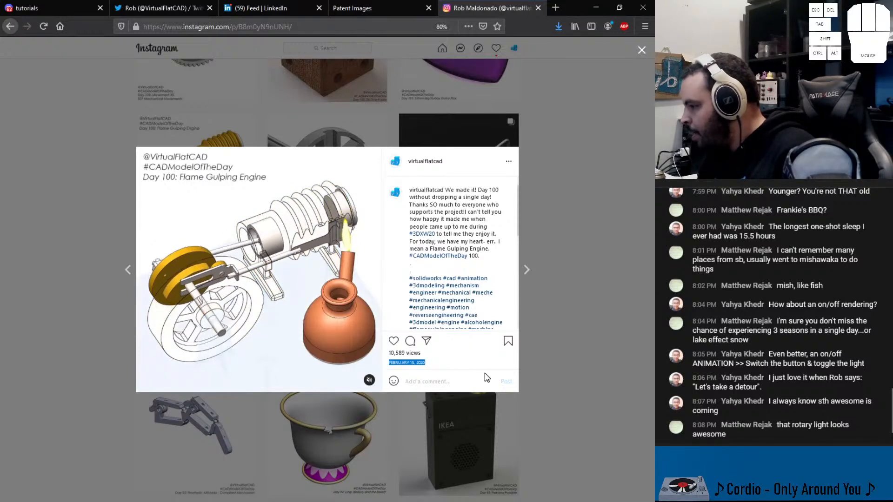
{"action": "left_click", "coordinate": [592, 320]}
Go back to the earliest daily models, view the Day 5: Siren animation and its comments, and close the post
{"action": "scroll", "coordinate": [463, 345], "scroll_direction": "down", "scroll_amount": 5}
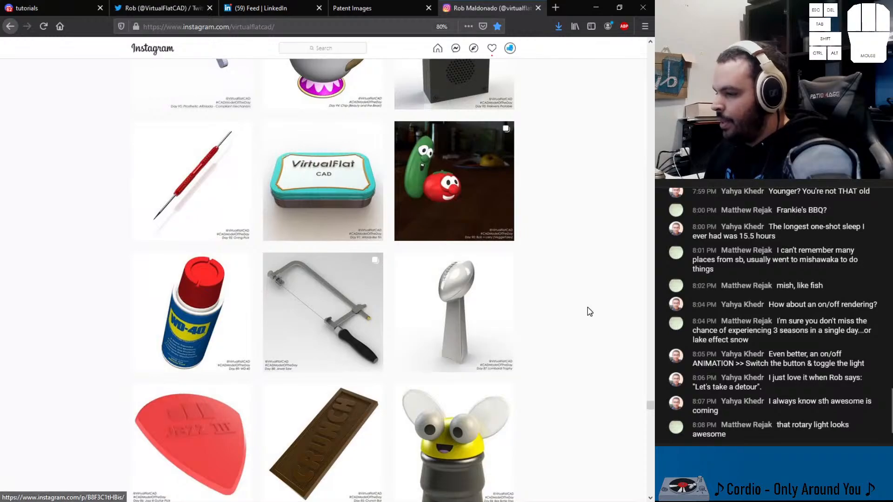
{"action": "scroll", "coordinate": [590, 367], "scroll_direction": "down", "scroll_amount": 20}
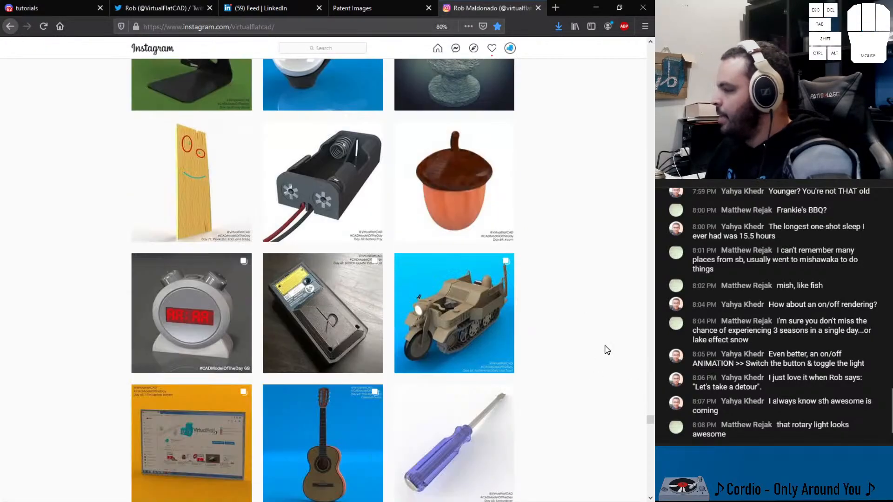
{"action": "scroll", "coordinate": [599, 334], "scroll_direction": "down", "scroll_amount": 20}
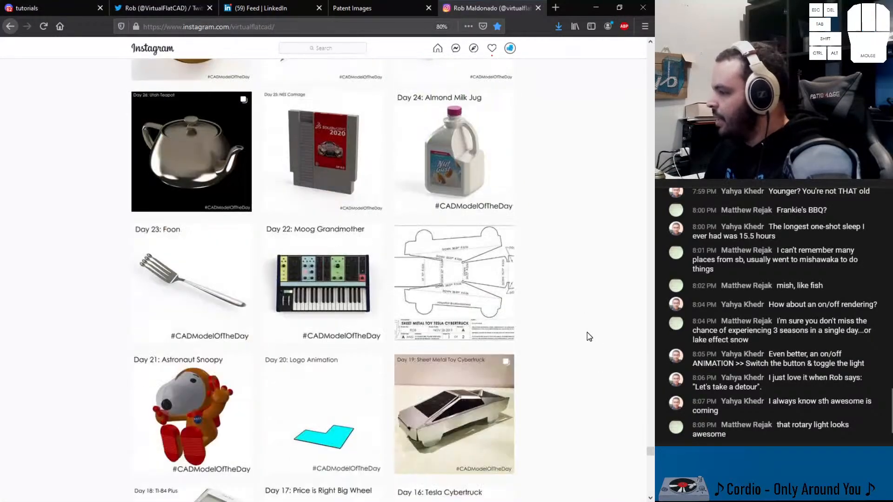
{"action": "scroll", "coordinate": [591, 328], "scroll_direction": "down", "scroll_amount": 20}
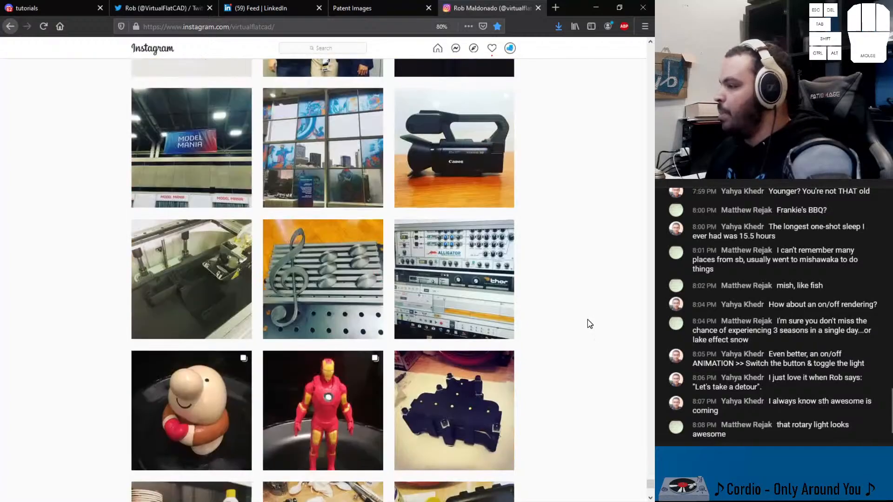
{"action": "scroll", "coordinate": [587, 321], "scroll_direction": "up", "scroll_amount": 20}
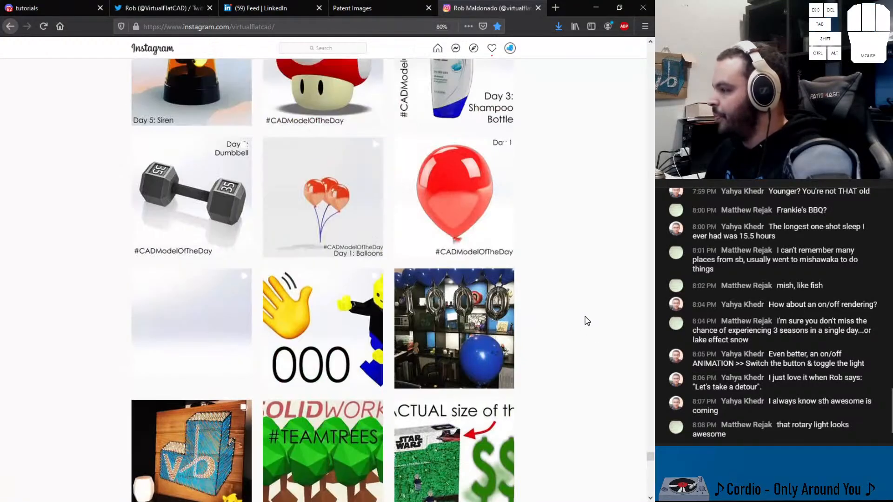
{"action": "scroll", "coordinate": [571, 320], "scroll_direction": "up", "scroll_amount": 4}
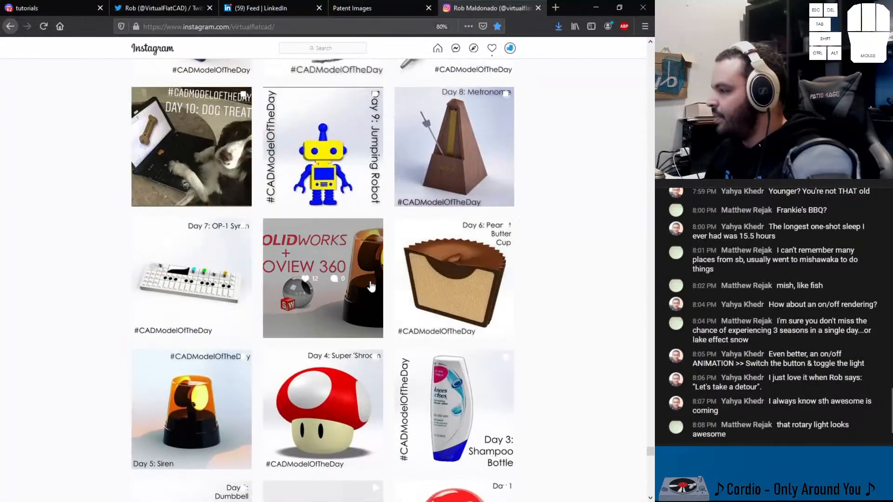
{"action": "scroll", "coordinate": [329, 329], "scroll_direction": "up", "scroll_amount": 4}
{"action": "scroll", "coordinate": [313, 313], "scroll_direction": "down", "scroll_amount": 8}
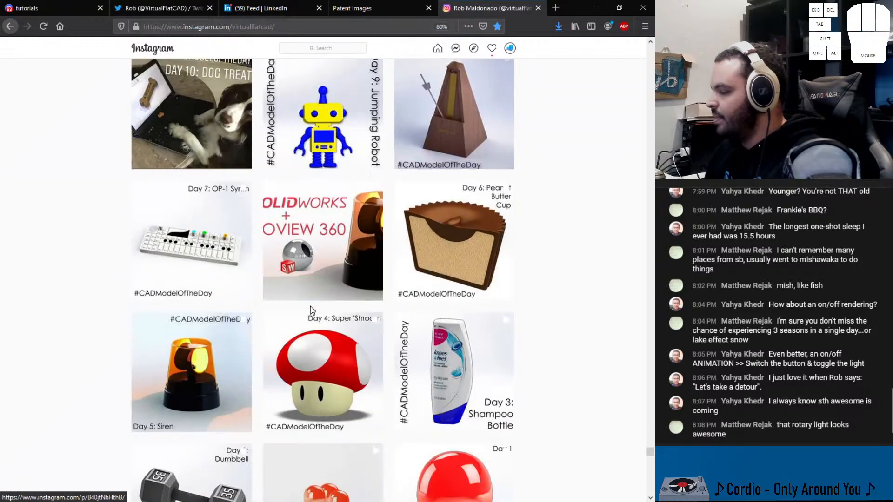
{"action": "left_click", "coordinate": [202, 248]}
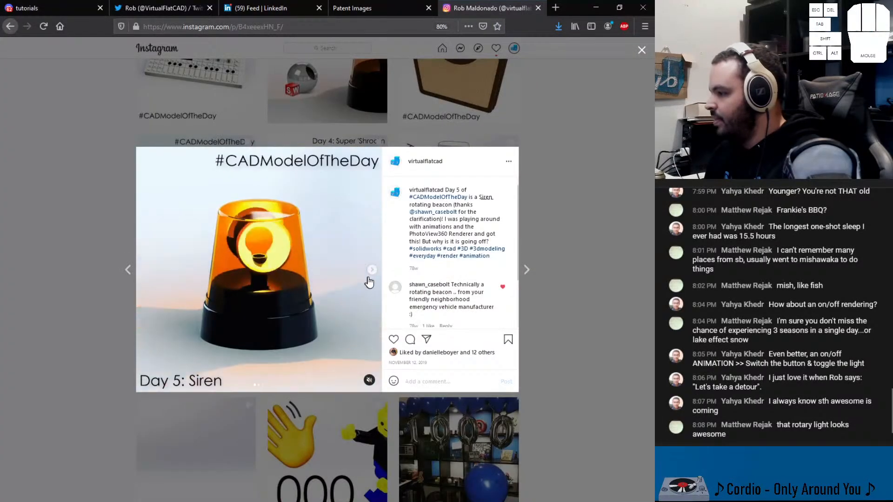
{"action": "scroll", "coordinate": [460, 298], "scroll_direction": "down", "scroll_amount": 2}
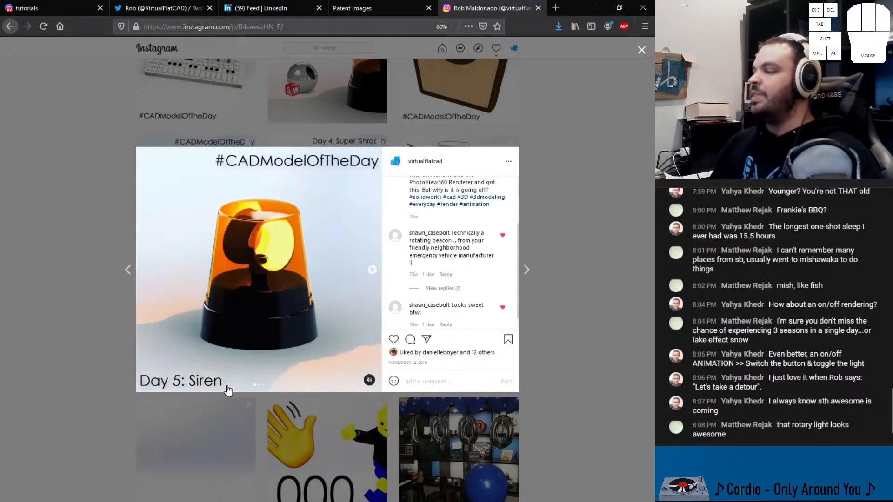
{"action": "left_click", "coordinate": [617, 305]}
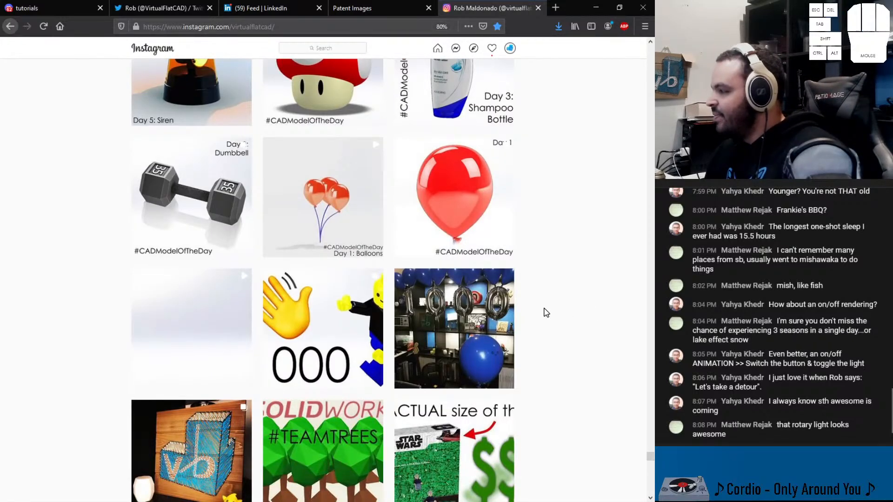
View the Day 1 red balloon post and close it
{"action": "left_click", "coordinate": [475, 233]}
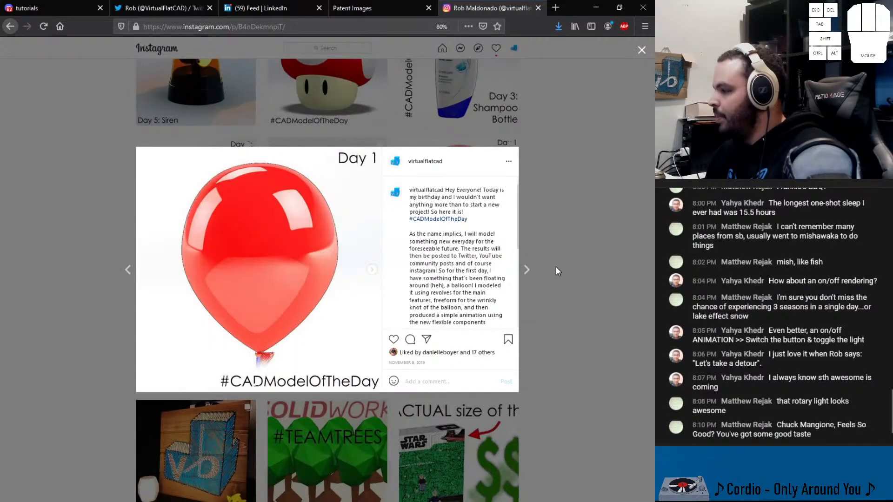
{"action": "left_click", "coordinate": [582, 293]}
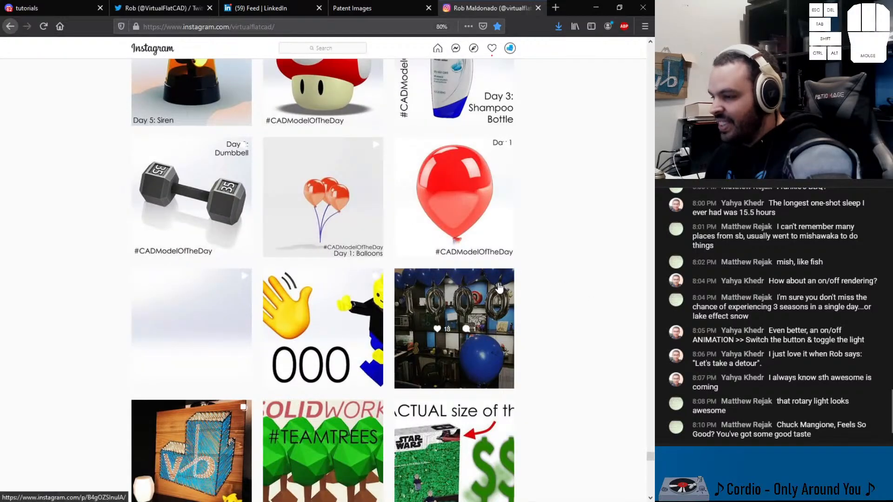
Return to the newer posts, view both the case and tape pictures of the Day 96: Cassette Tape post, and close it
{"action": "scroll", "coordinate": [498, 287], "scroll_direction": "up", "scroll_amount": 20}
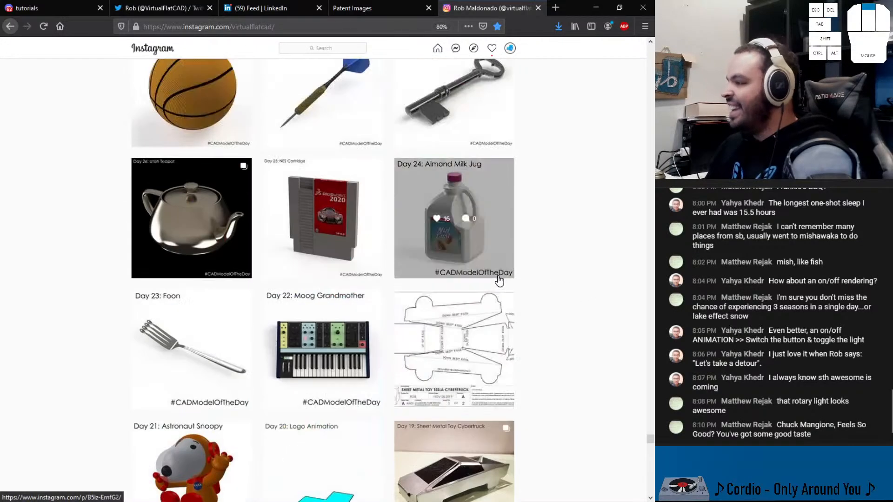
{"action": "scroll", "coordinate": [499, 281], "scroll_direction": "up", "scroll_amount": 20}
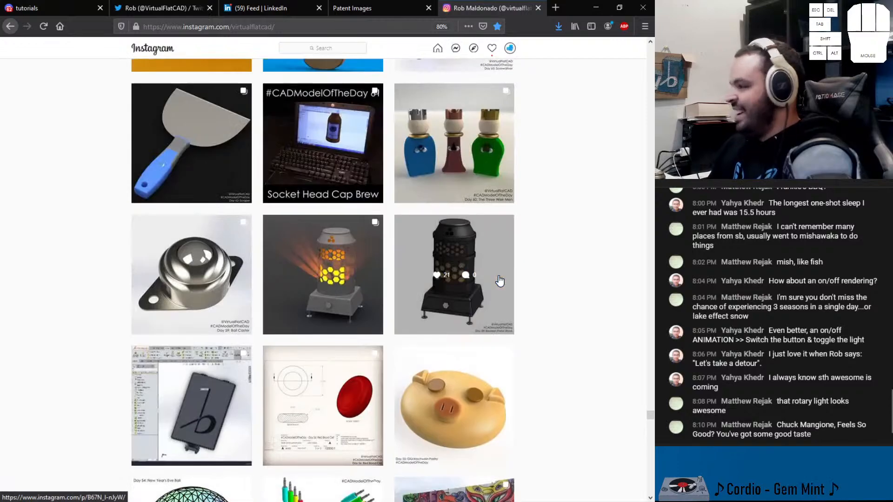
{"action": "scroll", "coordinate": [499, 280], "scroll_direction": "up", "scroll_amount": 20}
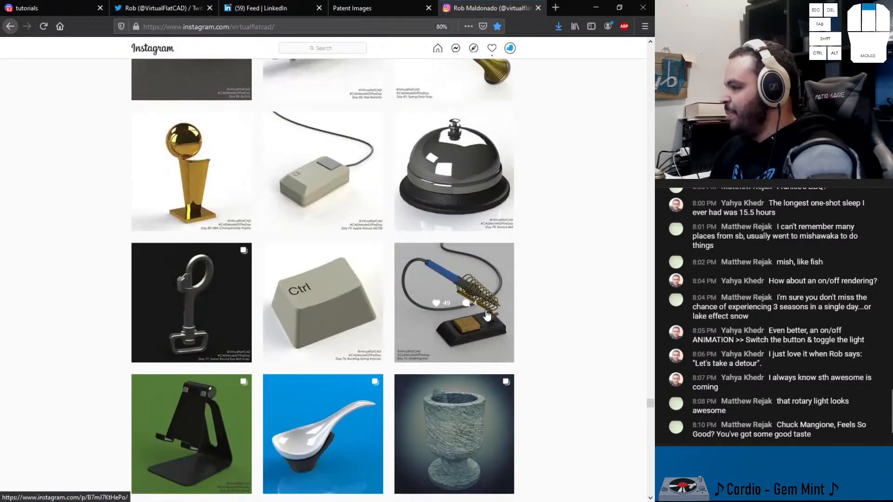
{"action": "scroll", "coordinate": [486, 316], "scroll_direction": "up", "scroll_amount": 15}
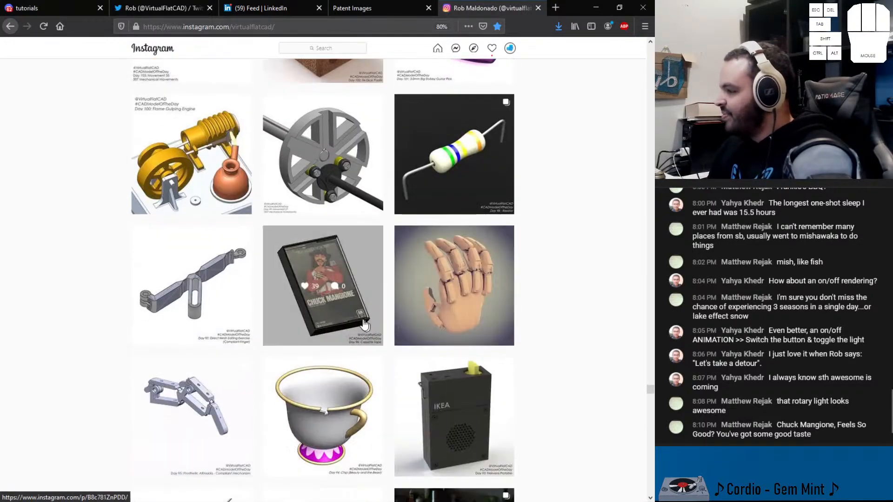
{"action": "left_click", "coordinate": [441, 330]}
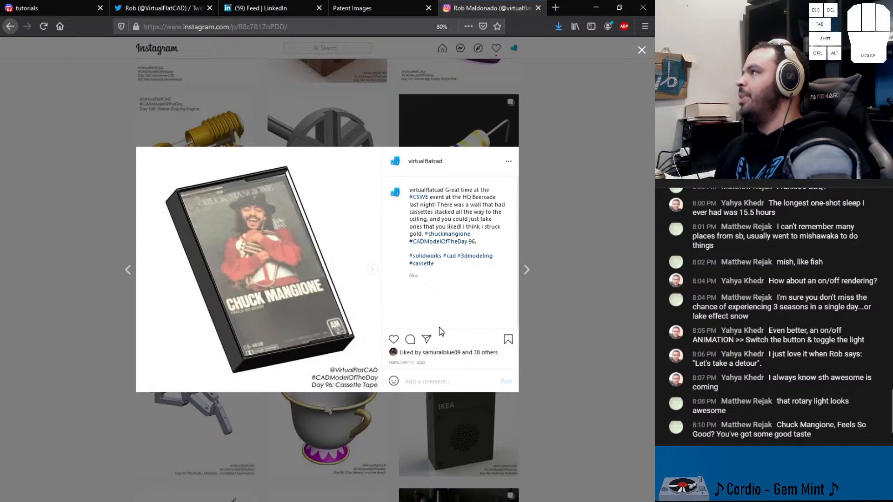
{"action": "left_click", "coordinate": [653, 231]}
{"action": "left_click", "coordinate": [346, 327]}
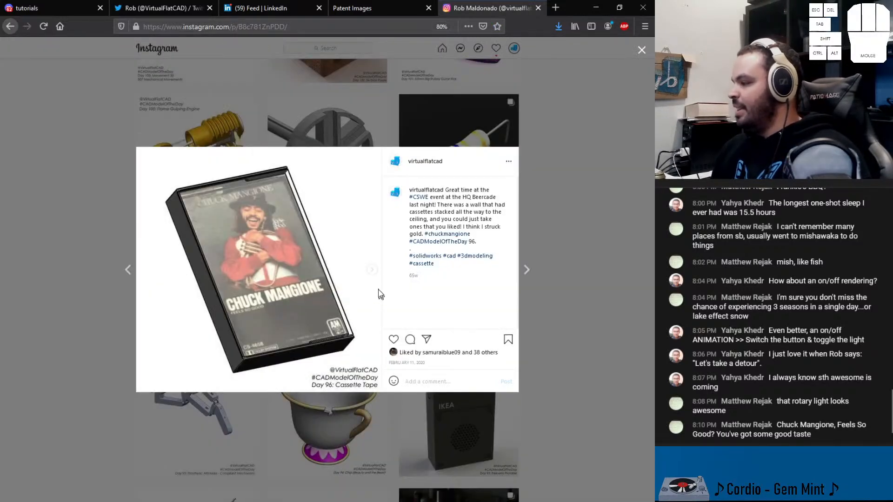
{"action": "left_click", "coordinate": [371, 270]}
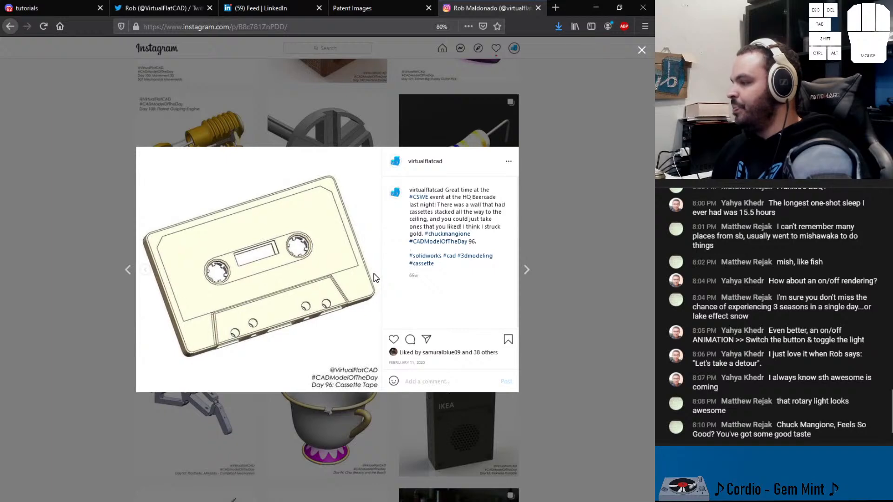
{"action": "left_click", "coordinate": [568, 274]}
Browse from the Day 96 post to newer daily models, open the barn frame post and close it
{"action": "scroll", "coordinate": [568, 275], "scroll_direction": "up", "scroll_amount": 5}
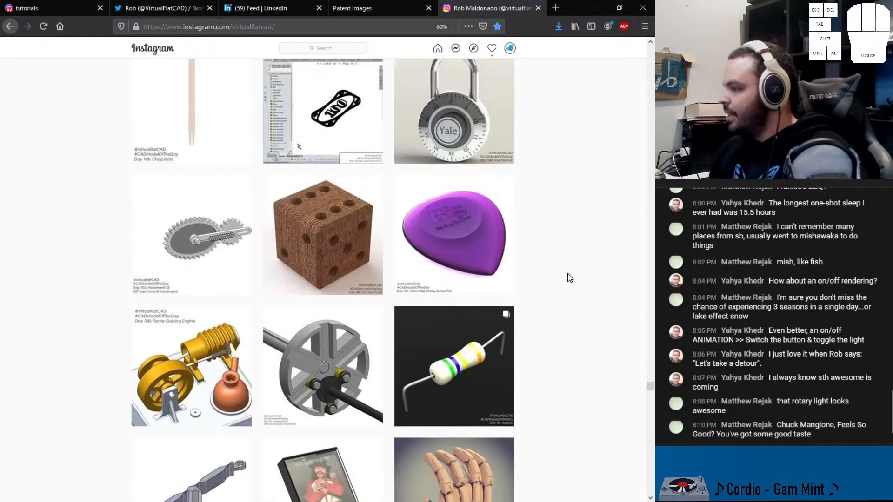
{"action": "scroll", "coordinate": [568, 278], "scroll_direction": "up", "scroll_amount": 10}
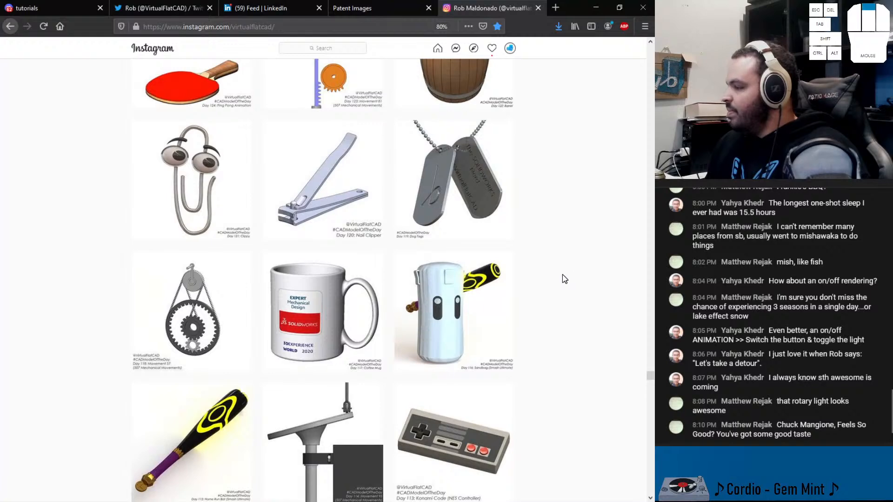
{"action": "scroll", "coordinate": [567, 279], "scroll_direction": "up", "scroll_amount": 4}
{"action": "scroll", "coordinate": [564, 278], "scroll_direction": "up", "scroll_amount": 4}
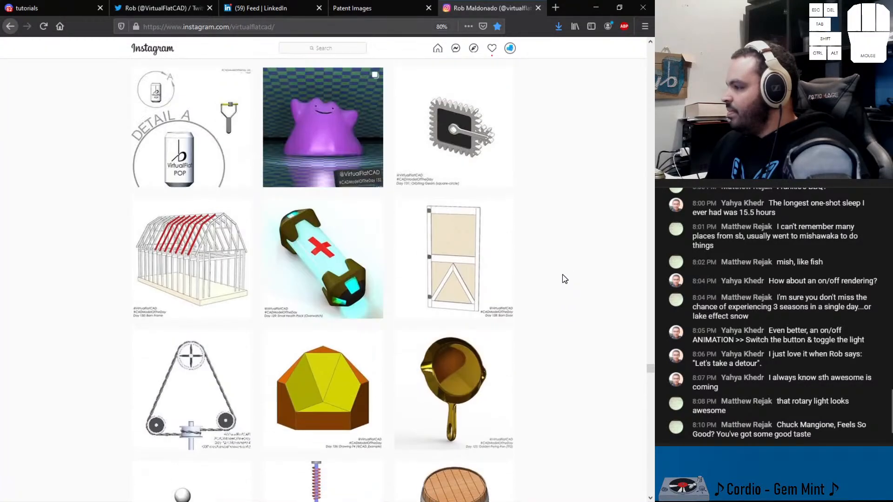
{"action": "scroll", "coordinate": [565, 279], "scroll_direction": "up", "scroll_amount": 2}
{"action": "left_click", "coordinate": [219, 381]}
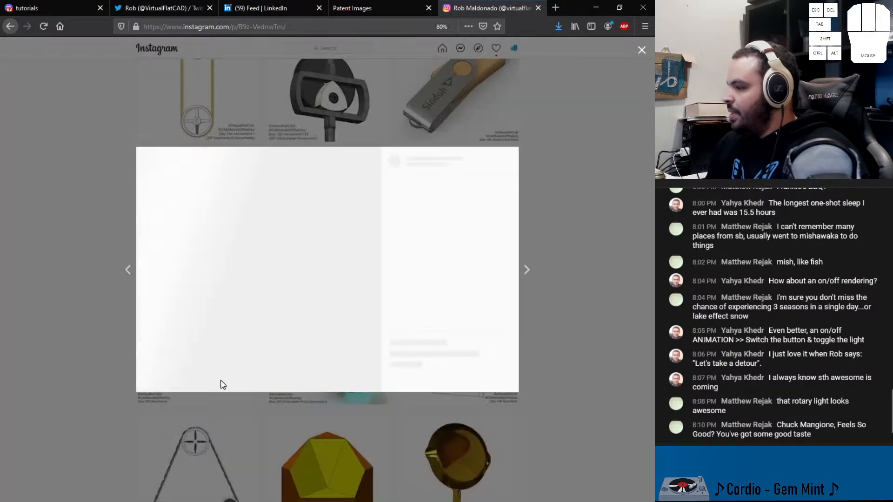
{"action": "left_click", "coordinate": [586, 281]}
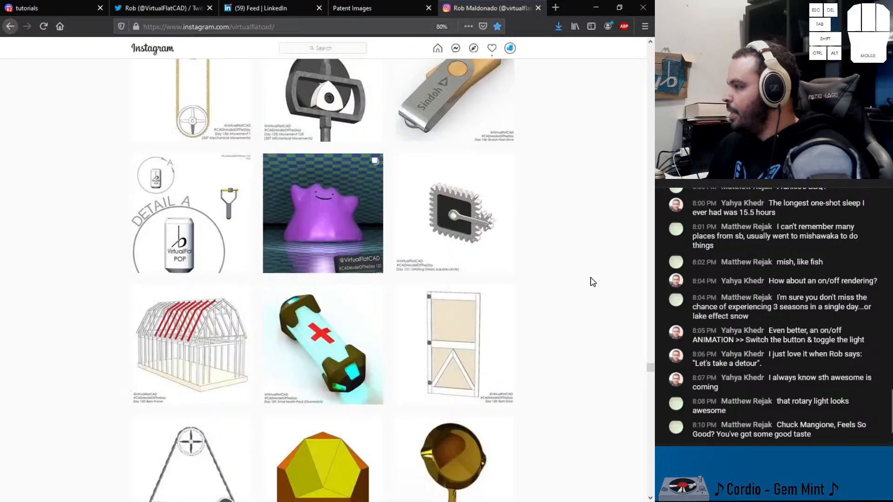
Find the Medtronic PB560 ventilator post among the newer models, view its pictures and close it
{"action": "scroll", "coordinate": [584, 282], "scroll_direction": "up", "scroll_amount": 4}
{"action": "scroll", "coordinate": [582, 283], "scroll_direction": "up", "scroll_amount": 3}
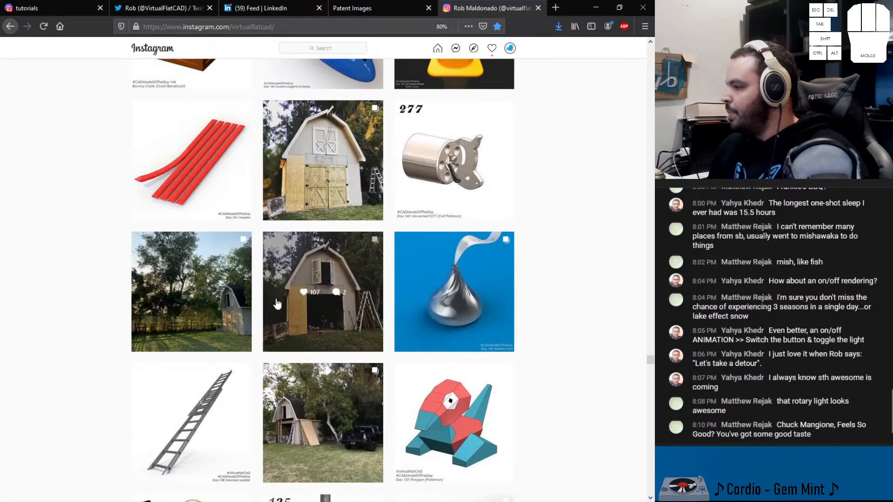
{"action": "scroll", "coordinate": [334, 251], "scroll_direction": "up", "scroll_amount": 2}
{"action": "scroll", "coordinate": [325, 259], "scroll_direction": "up", "scroll_amount": 4}
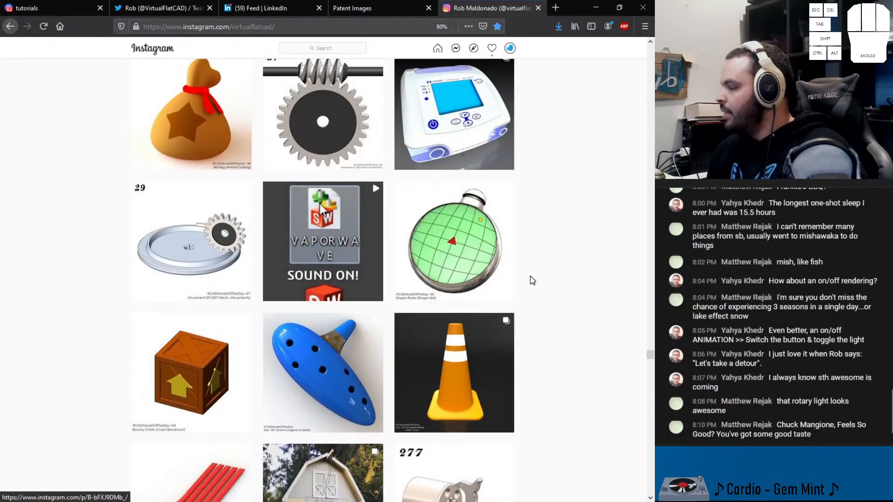
{"action": "scroll", "coordinate": [530, 279], "scroll_direction": "up", "scroll_amount": 2}
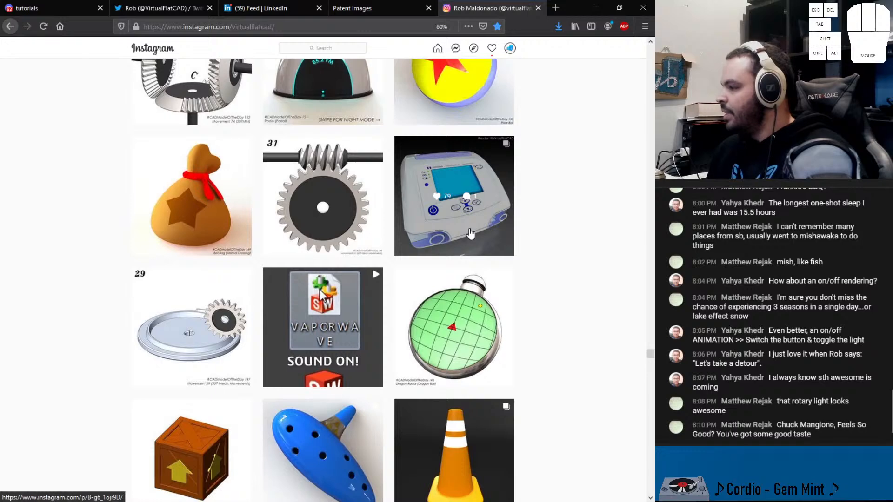
{"action": "left_click", "coordinate": [471, 233]}
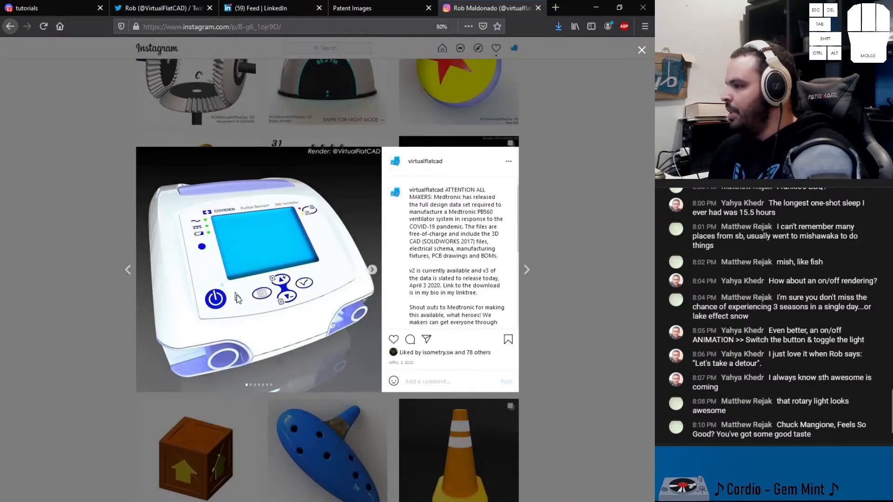
{"action": "left_click", "coordinate": [372, 269]}
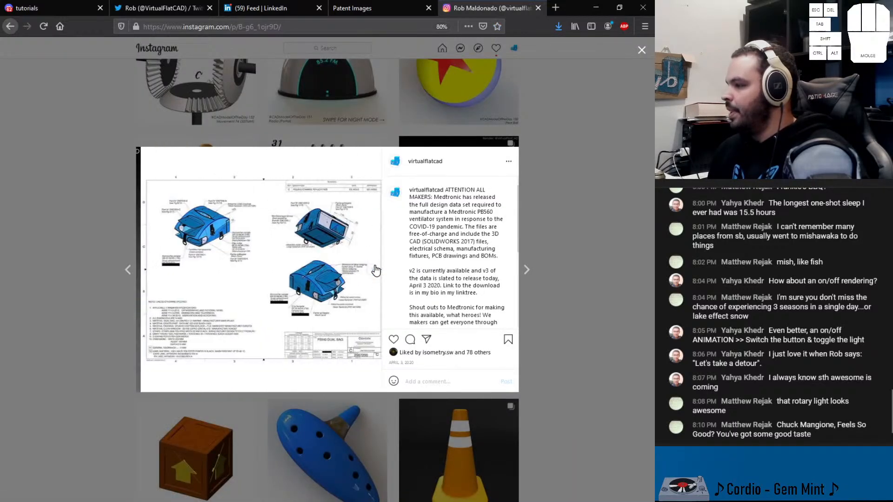
{"action": "left_click", "coordinate": [372, 270]}
{"action": "left_click", "coordinate": [372, 270]}
{"action": "left_click", "coordinate": [372, 270]}
{"action": "left_click", "coordinate": [592, 279]}
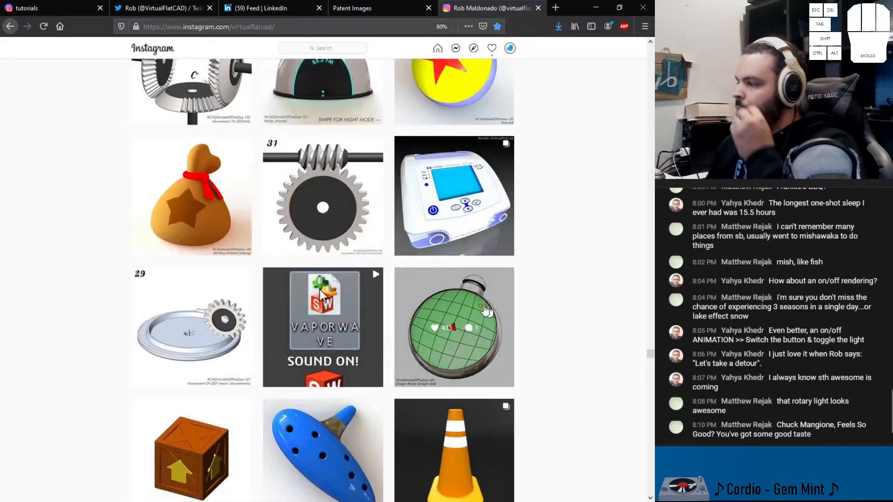
Find the Day 157: Social Distance Peeps post, view both of its pictures and close it
{"action": "scroll", "coordinate": [520, 283], "scroll_direction": "up", "scroll_amount": 5}
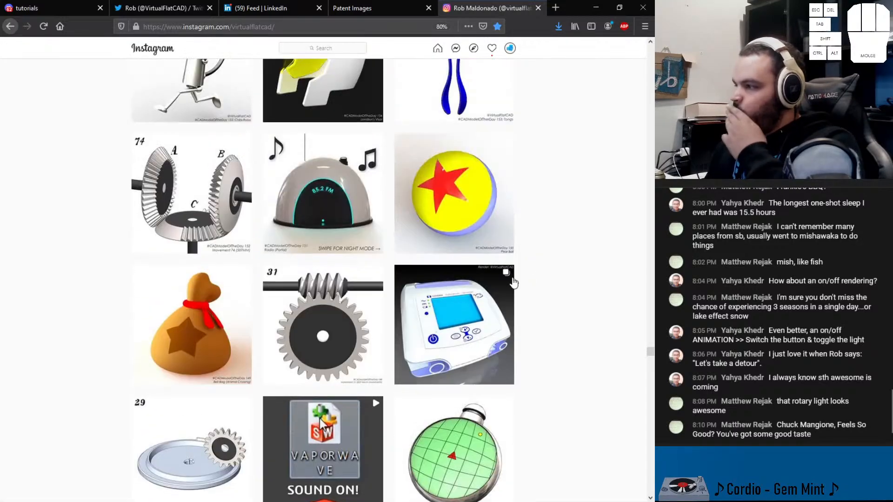
{"action": "scroll", "coordinate": [364, 311], "scroll_direction": "up", "scroll_amount": 2}
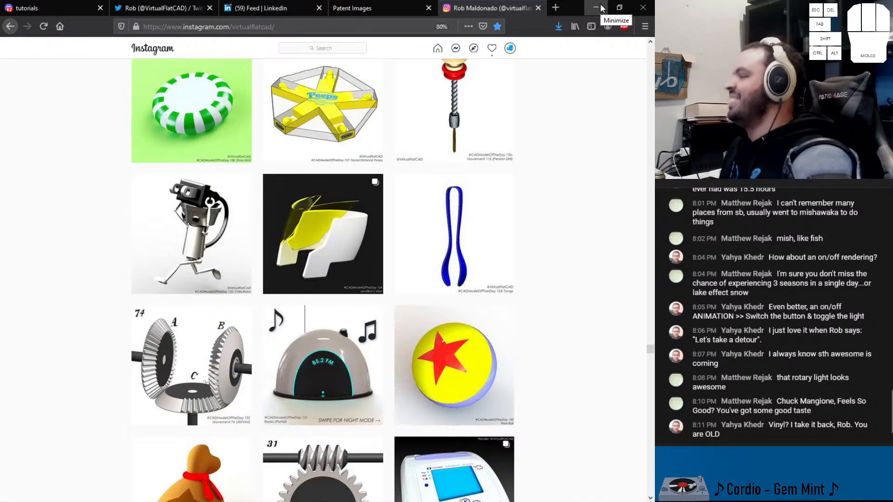
{"action": "scroll", "coordinate": [465, 195], "scroll_direction": "up", "scroll_amount": 6}
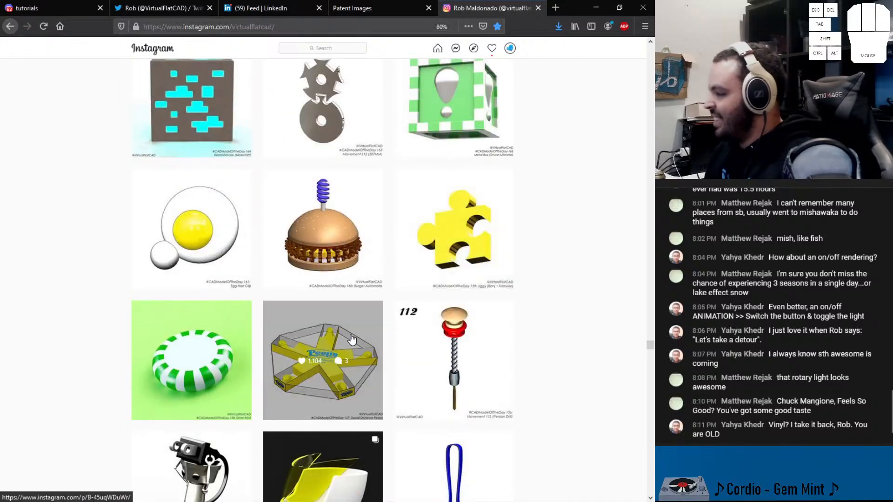
{"action": "left_click", "coordinate": [352, 340]}
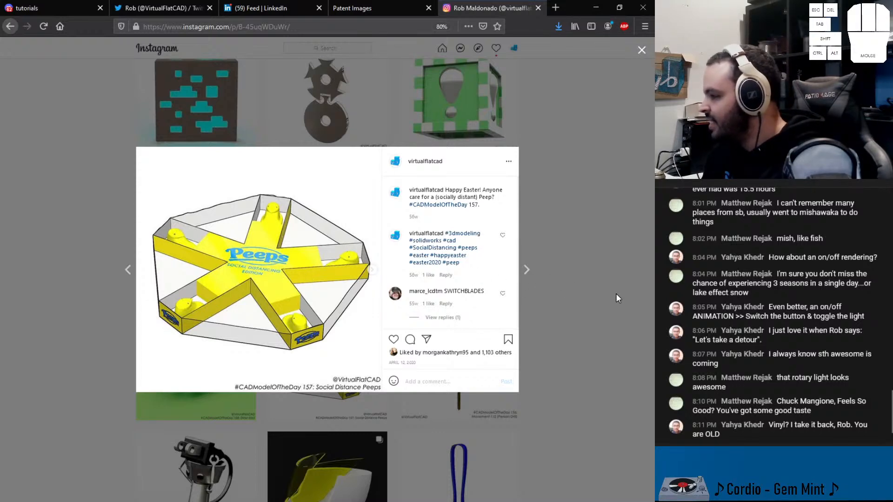
{"action": "left_click", "coordinate": [370, 272]}
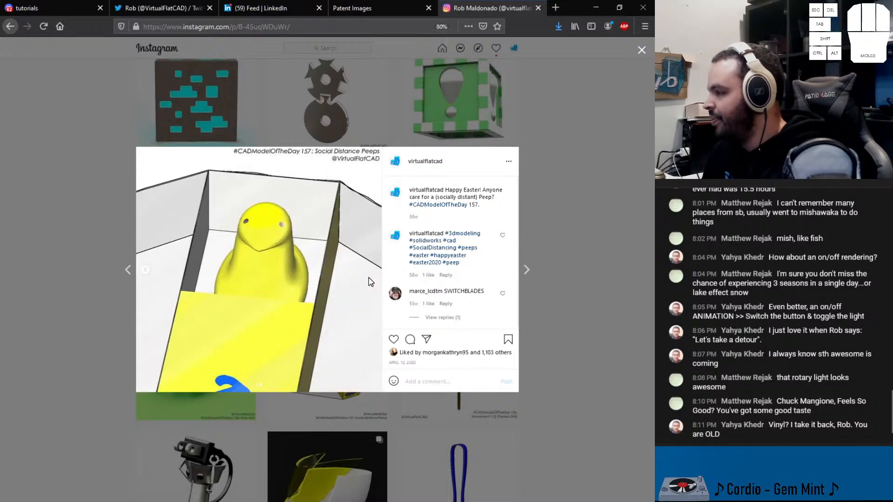
{"action": "left_click", "coordinate": [589, 302]}
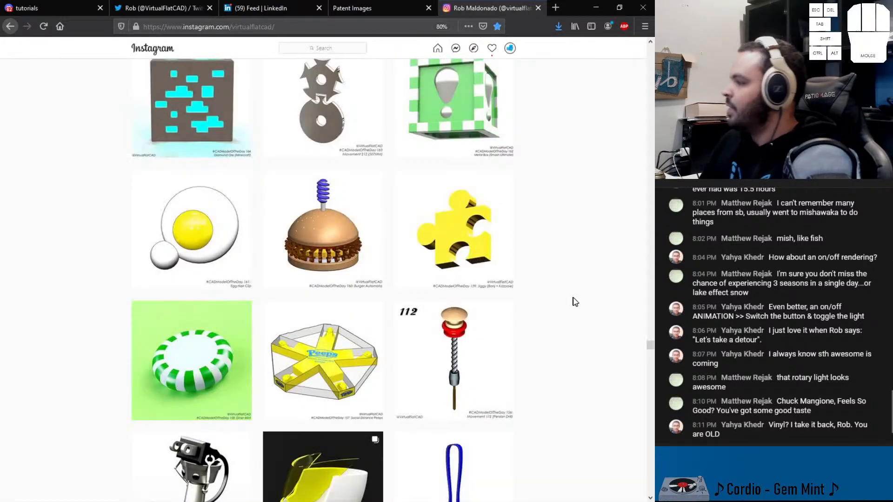
{"action": "scroll", "coordinate": [569, 288], "scroll_direction": "up", "scroll_amount": 5}
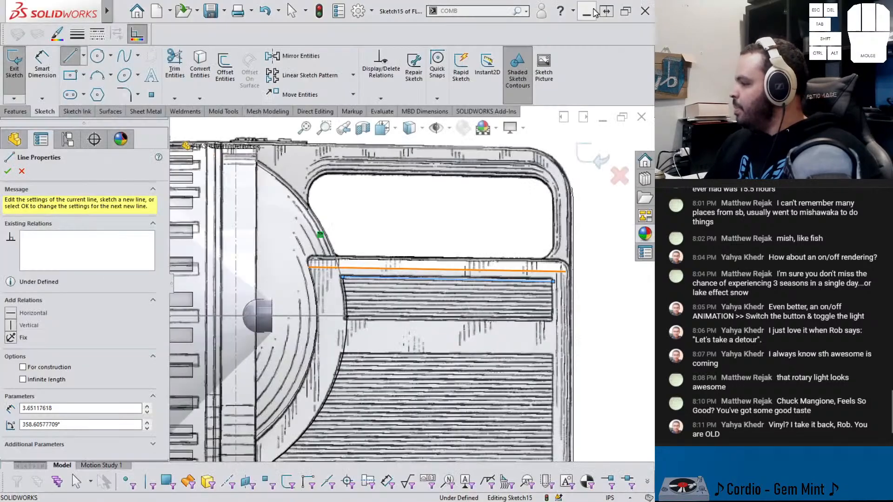
Switch back to the flashlight sketch in SOLIDWORKS and end the Line command on the grip panel's upper line
{"action": "left_click", "coordinate": [596, 7]}
{"action": "scroll", "coordinate": [414, 281], "scroll_direction": "up", "scroll_amount": 4}
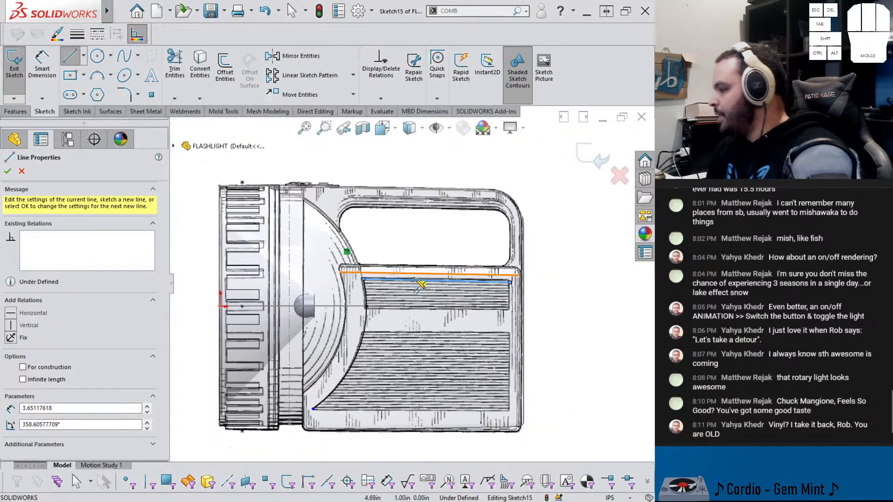
{"action": "scroll", "coordinate": [421, 277], "scroll_direction": "down", "scroll_amount": 5}
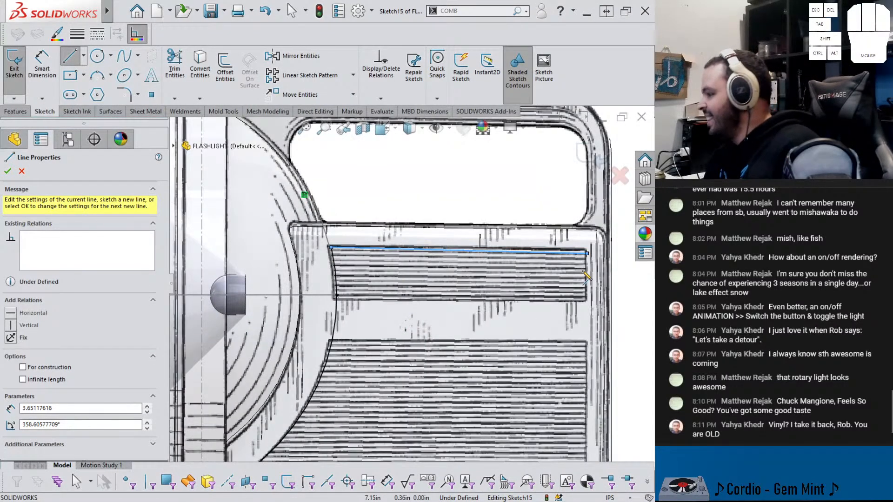
{"action": "key", "text": "Escape"}
{"action": "key", "text": "Escape"}
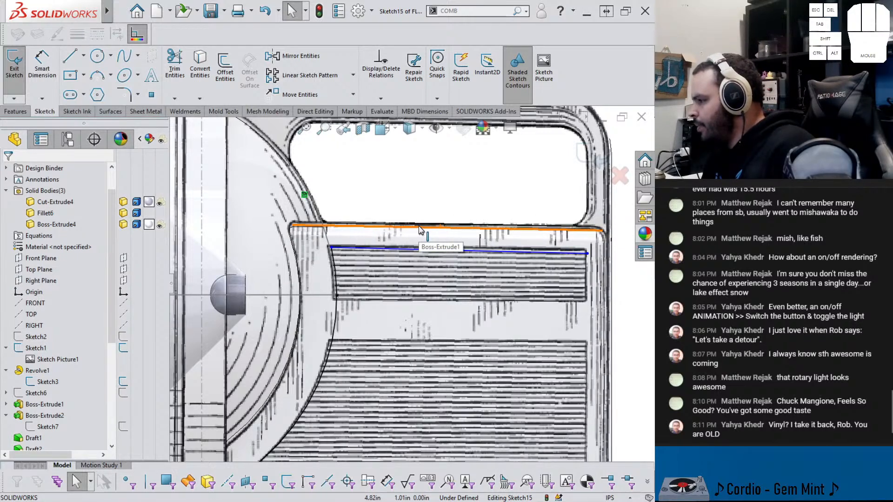
Try to make the grip panel's upper sketch line parallel to the hidden body edge below the handle opening
{"action": "mouse_move", "coordinate": [420, 230]}
{"action": "left_mouse_down"}
{"action": "mouse_move", "coordinate": [530, 258]}
{"action": "mouse_move", "coordinate": [523, 245]}
{"action": "left_mouse_up"}
{"action": "left_click", "coordinate": [524, 249], "text": "ctrl"}
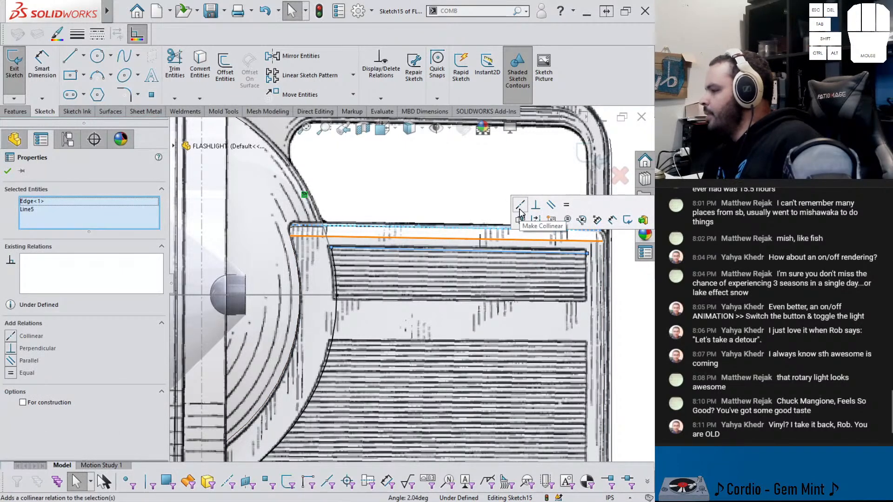
{"action": "left_click", "coordinate": [550, 205]}
{"action": "left_click", "coordinate": [546, 288]}
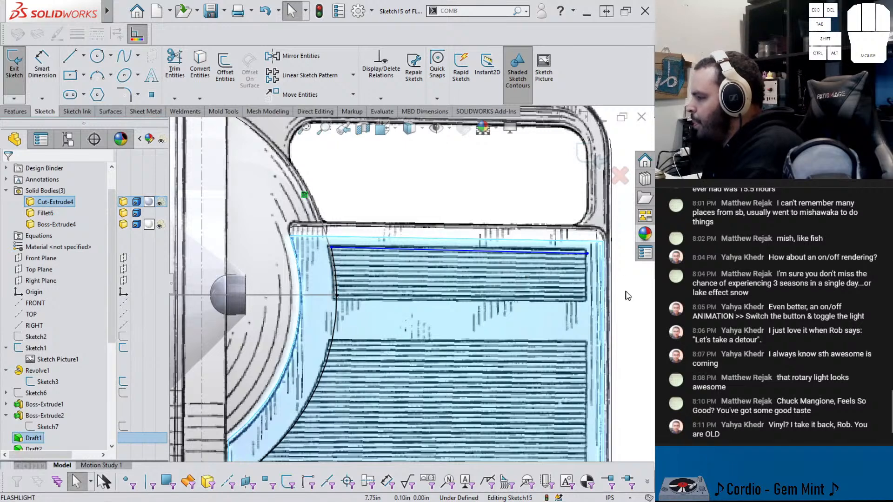
{"action": "left_click", "coordinate": [589, 290]}
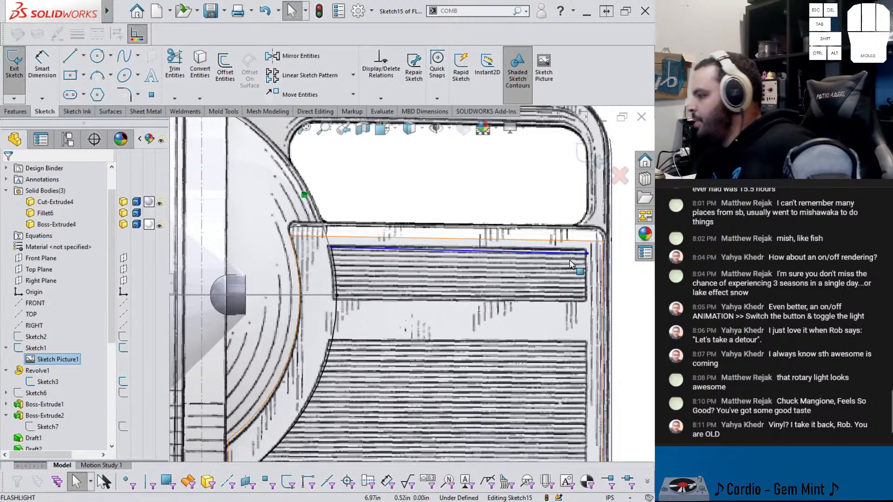
Add a Parallel relation between the grip panel's upper sketch line and the visible upper edge of the body
{"action": "left_click", "coordinate": [563, 232]}
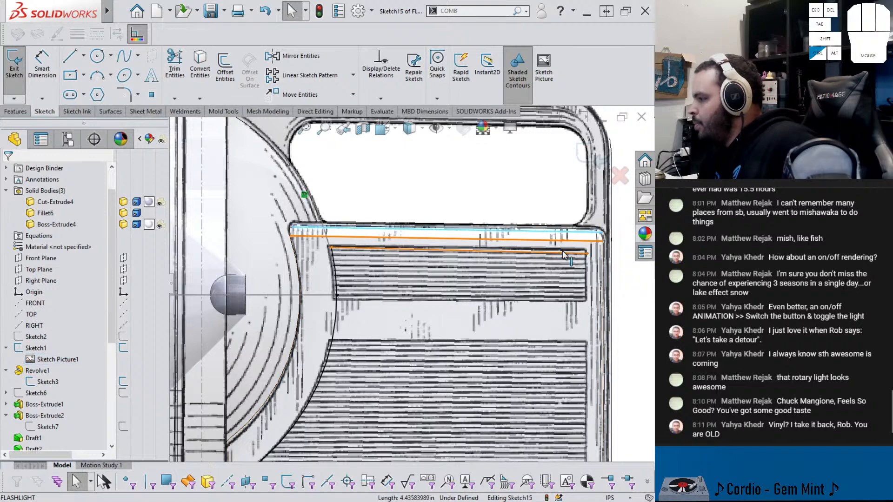
{"action": "left_click", "coordinate": [563, 253], "text": "ctrl"}
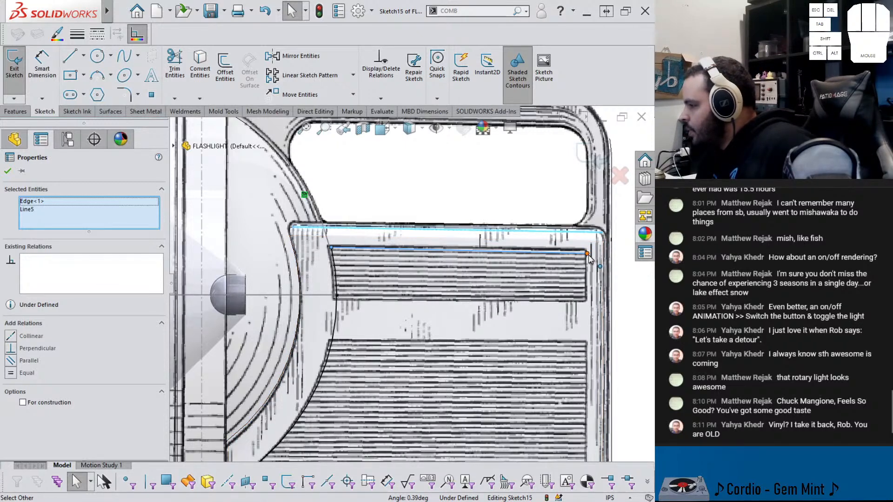
{"action": "left_click", "coordinate": [15, 361]}
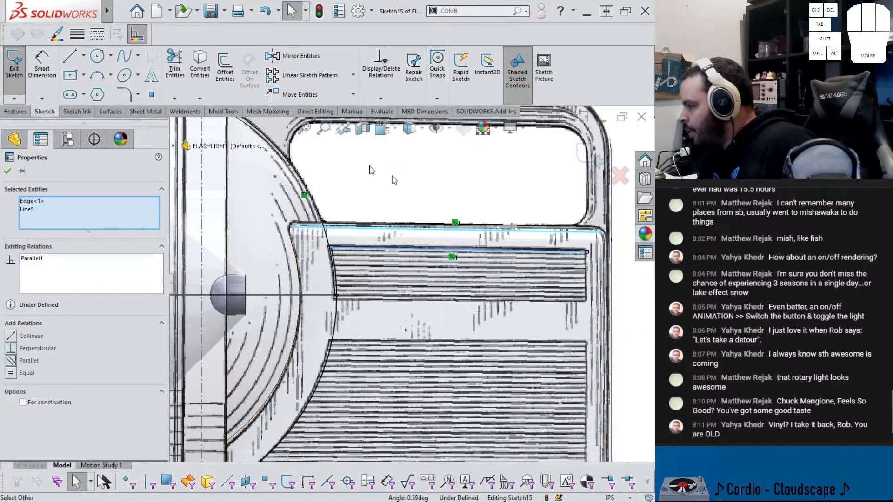
Sketch a vertical line about 3.29 in long down the panel's rear side and close the profile with a line to the arc's lower endpoint
{"action": "left_click", "coordinate": [70, 56]}
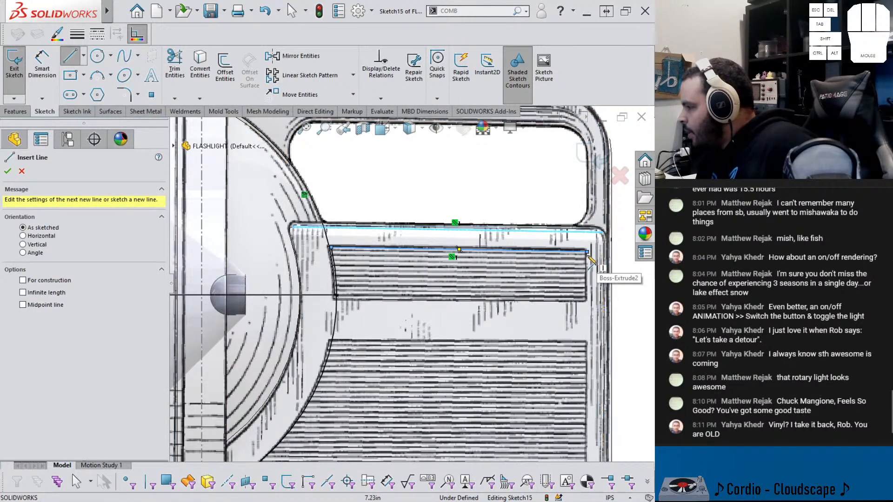
{"action": "left_click_drag", "start_coordinate": [587, 252], "coordinate": [461, 373]}
{"action": "scroll", "coordinate": [587, 370], "scroll_direction": "up", "scroll_amount": 2}
{"action": "scroll", "coordinate": [579, 371], "scroll_direction": "down", "scroll_amount": 5}
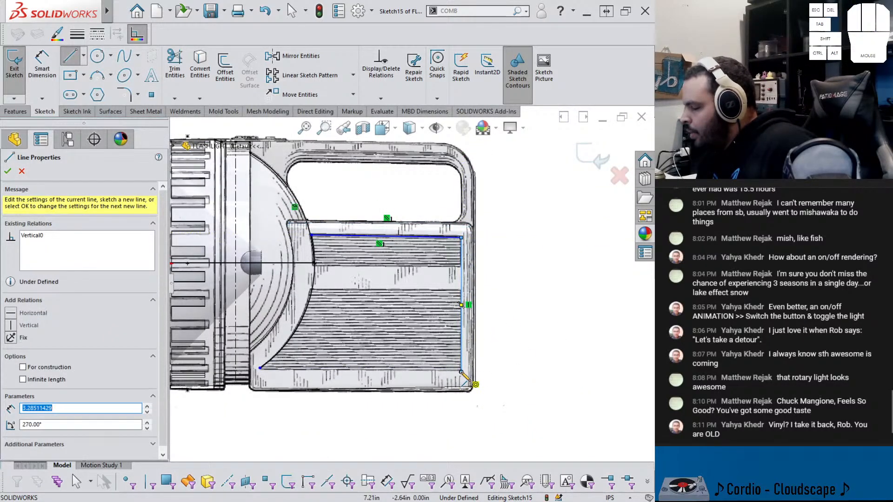
{"action": "left_click", "coordinate": [259, 368]}
{"action": "key", "text": "Escape"}
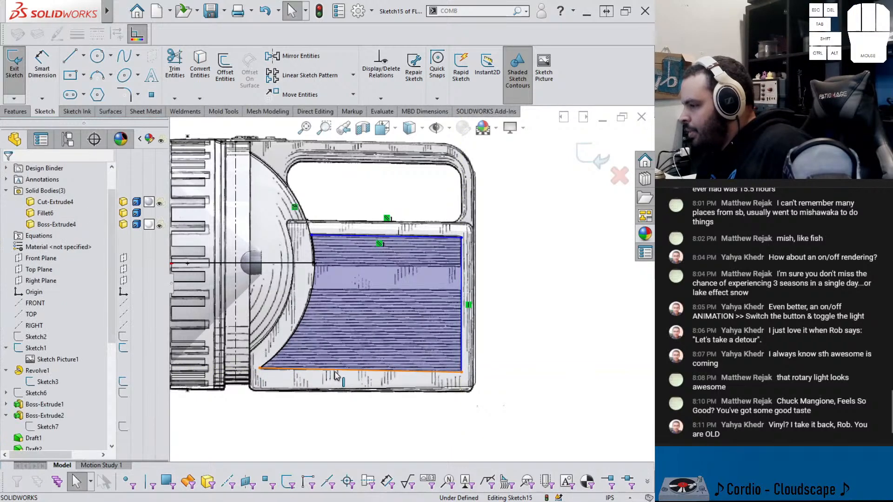
Make the grip panel's lower sketch line parallel to the bottom edge of the flashlight body
{"action": "left_click", "coordinate": [340, 370]}
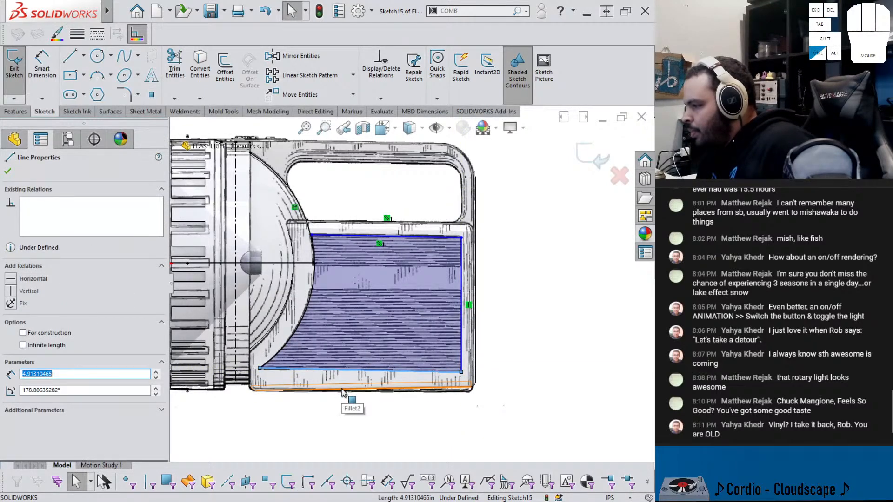
{"action": "left_click", "coordinate": [441, 391], "text": "ctrl"}
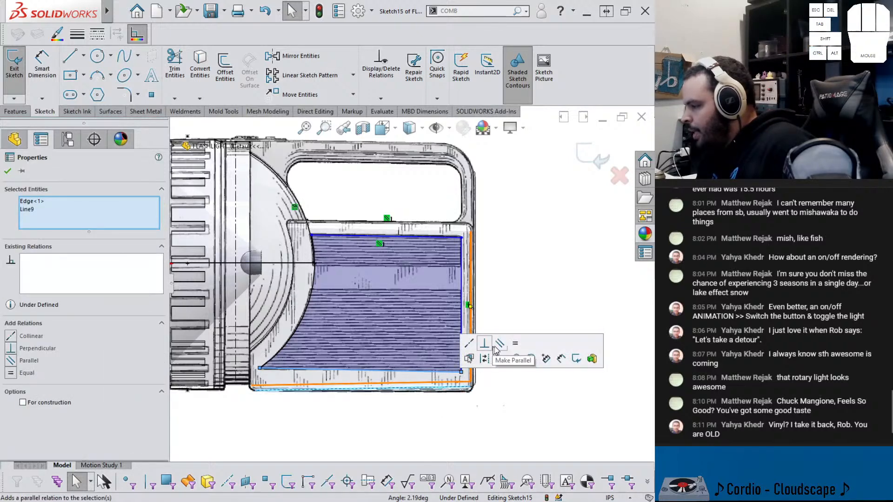
{"action": "left_click", "coordinate": [499, 345]}
Adjust the endpoints of the panel's lower line, placing the rear corner at about 7.23, -2.59 to match the reference picture
{"action": "scroll", "coordinate": [329, 395], "scroll_direction": "down", "scroll_amount": 2}
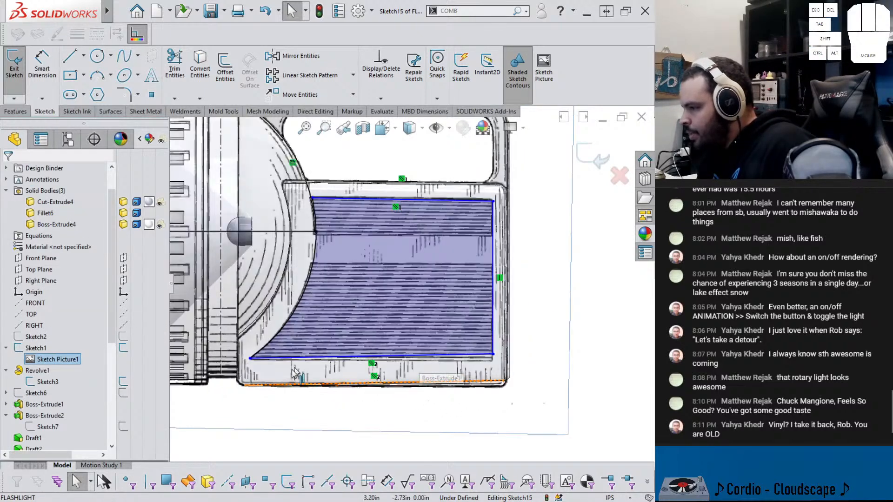
{"action": "left_click", "coordinate": [250, 359]}
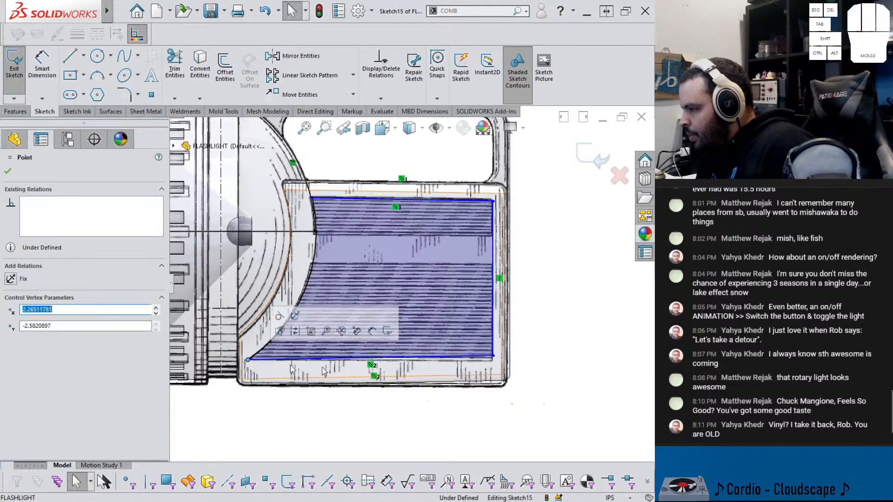
{"action": "left_click_drag", "start_coordinate": [493, 357], "coordinate": [494, 365]}
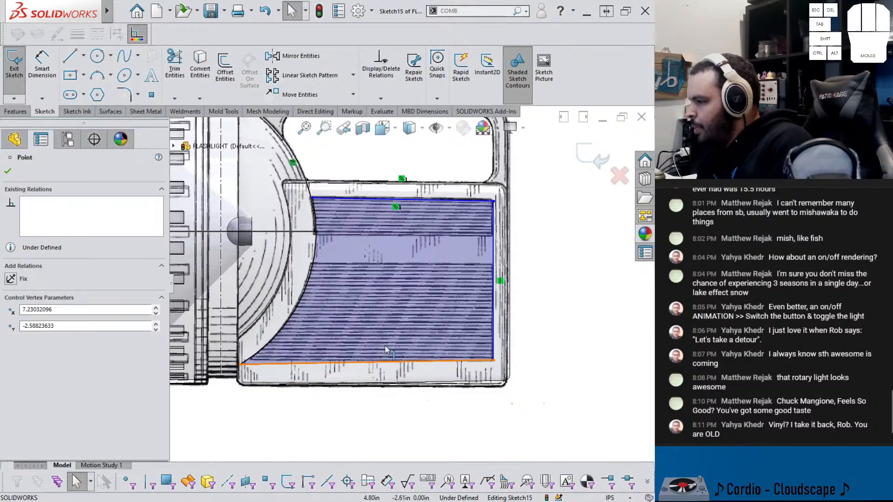
Replace the parallel relations on the grip panel's lower and upper sketch lines with Horizontal relations
{"action": "left_click", "coordinate": [391, 376]}
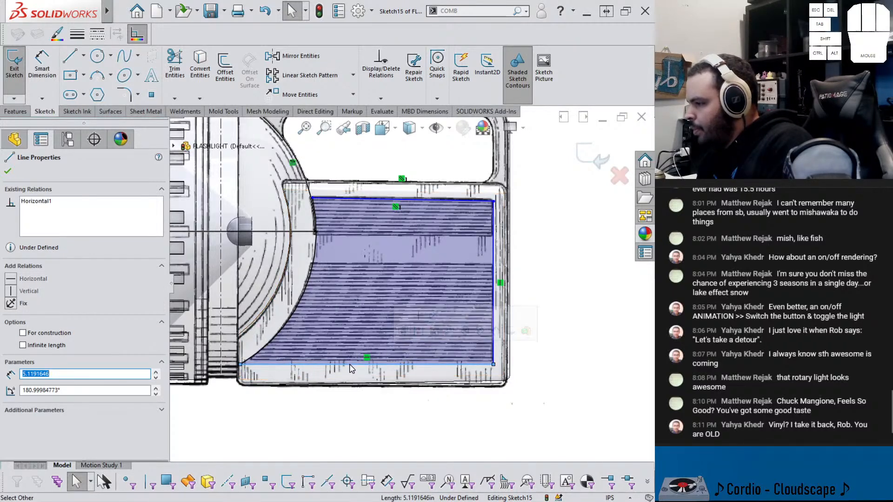
{"action": "left_click_drag", "start_coordinate": [351, 367], "coordinate": [363, 364]}
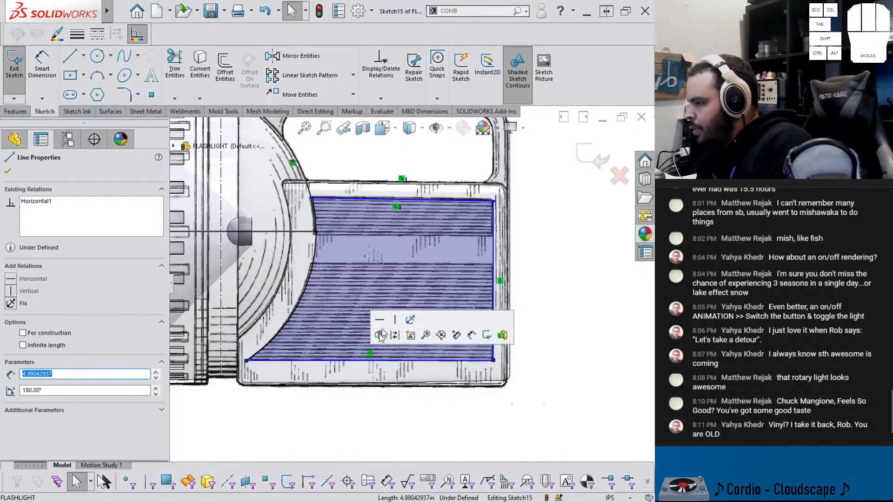
{"action": "left_click", "coordinate": [397, 207]}
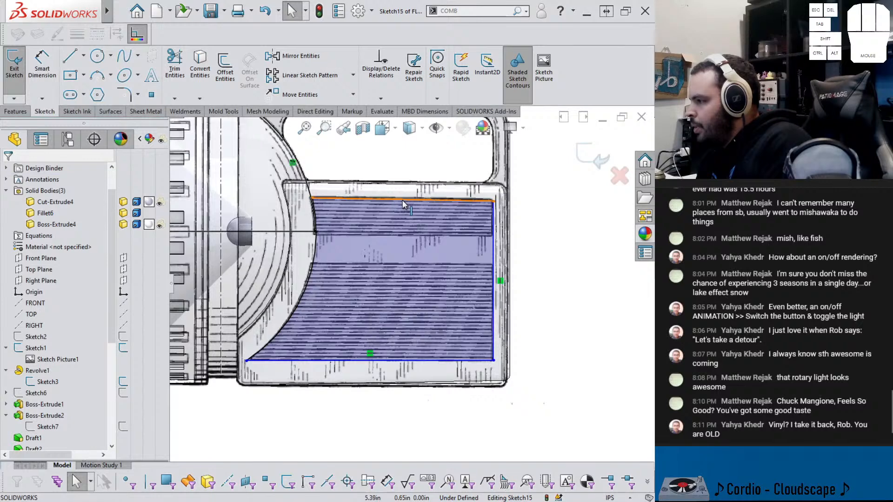
{"action": "left_click", "coordinate": [608, 259]}
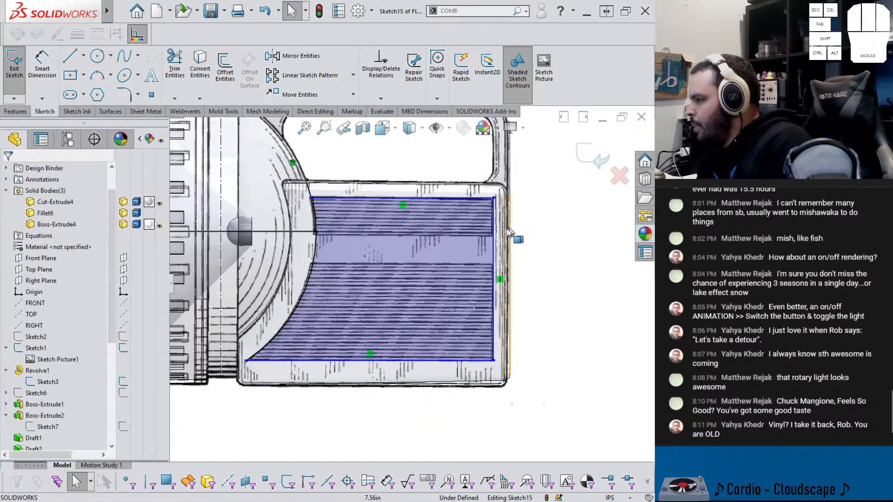
Dimension the panel's vertical rear line 0.375 in from the rear edge of the flashlight body
{"action": "right_click_drag", "start_coordinate": [525, 279], "coordinate": [550, 266]}
{"action": "left_click", "coordinate": [510, 276]}
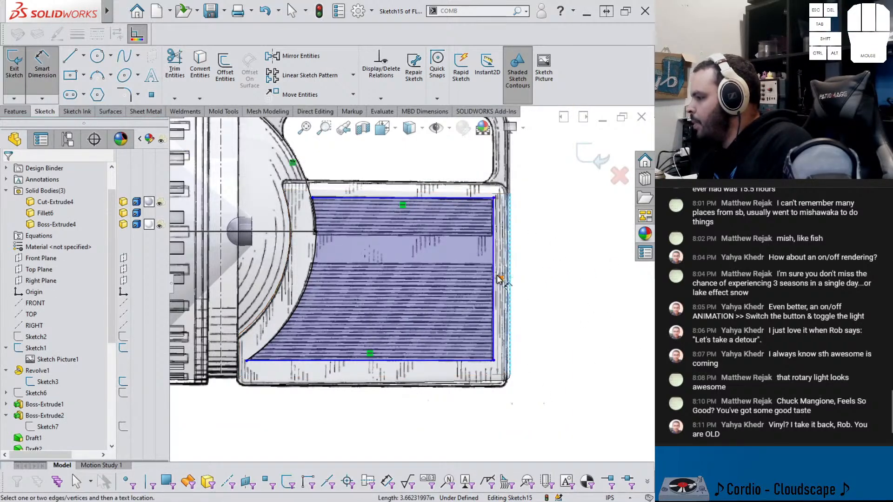
{"action": "left_click", "coordinate": [494, 274]}
{"action": "left_click", "coordinate": [555, 278]}
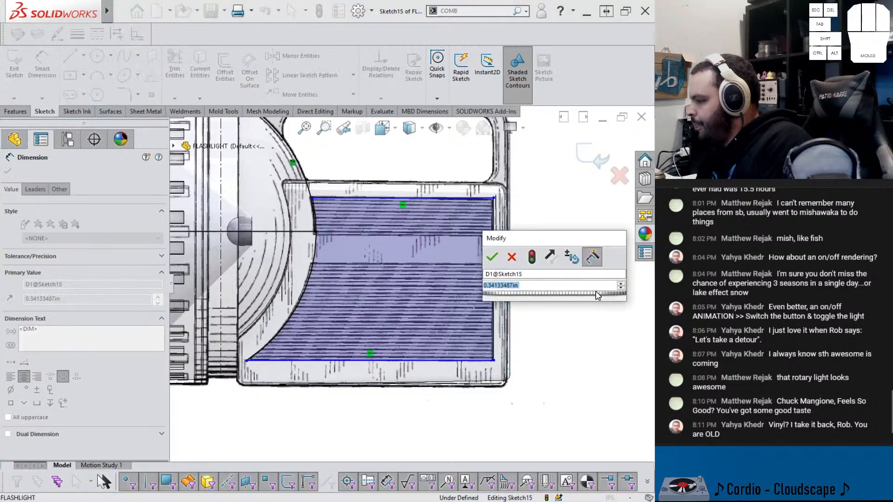
{"action": "type", "text": ".375"}
{"action": "key", "text": "Return"}
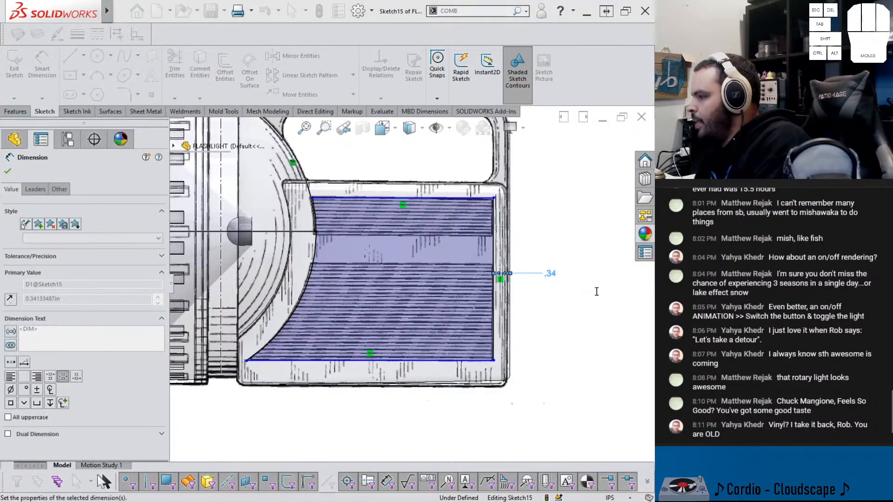
{"action": "left_click", "coordinate": [421, 199]}
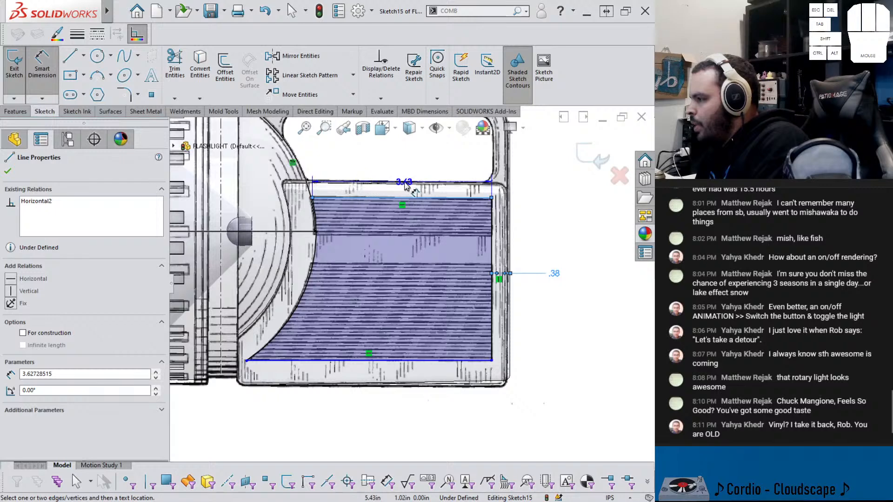
{"action": "key", "text": "Escape"}
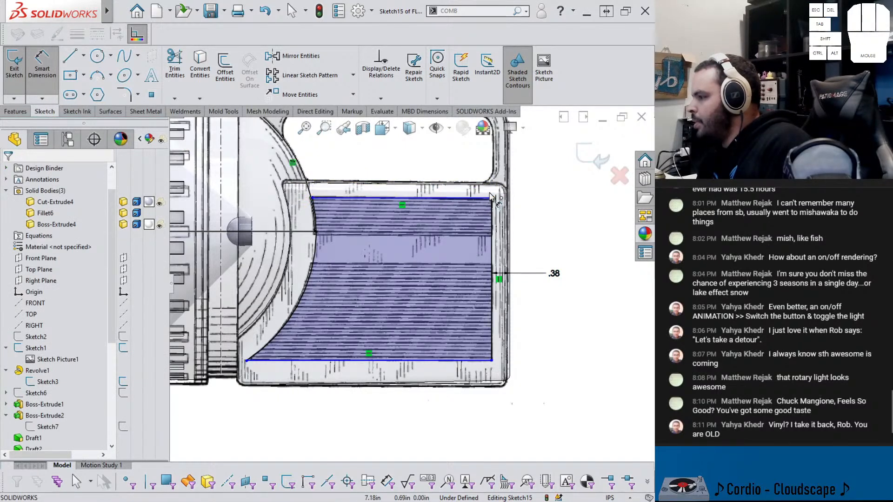
{"action": "left_click", "coordinate": [491, 198]}
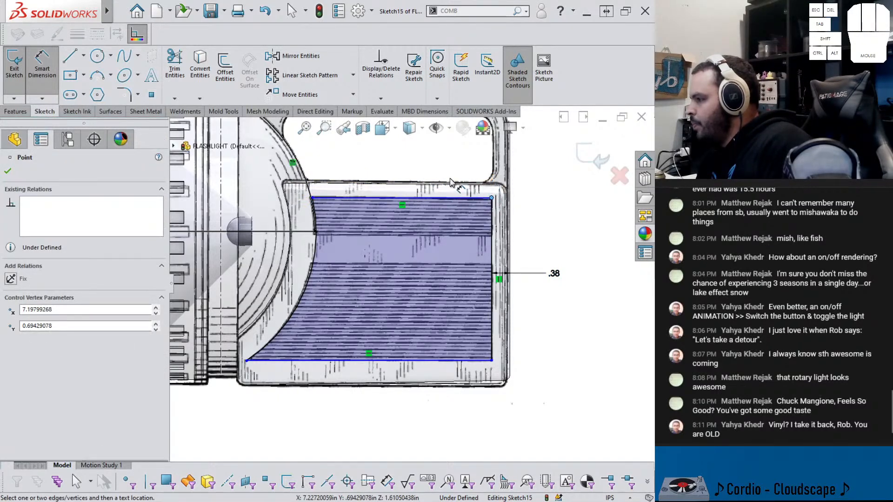
{"action": "key", "text": "Escape"}
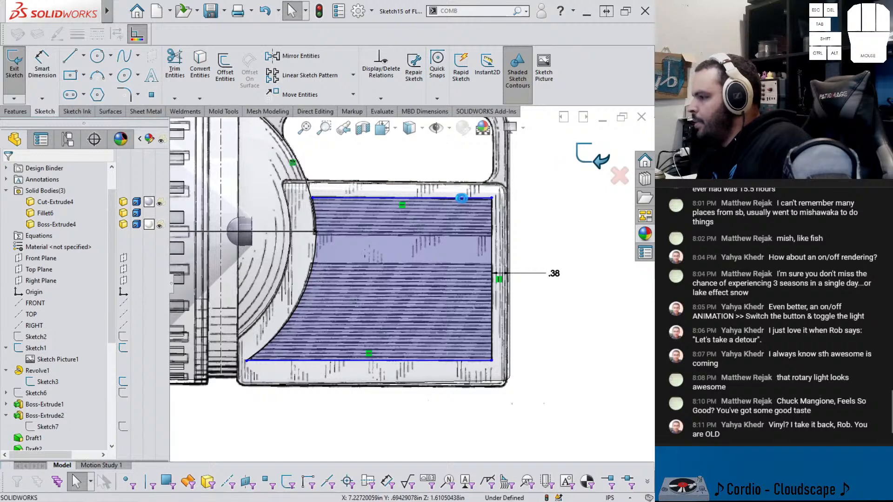
Exit the grip panel sketch and turn off the transparency of the solid bodies
{"action": "key", "text": "ctrl+b"}
{"action": "left_click", "coordinate": [522, 273]}
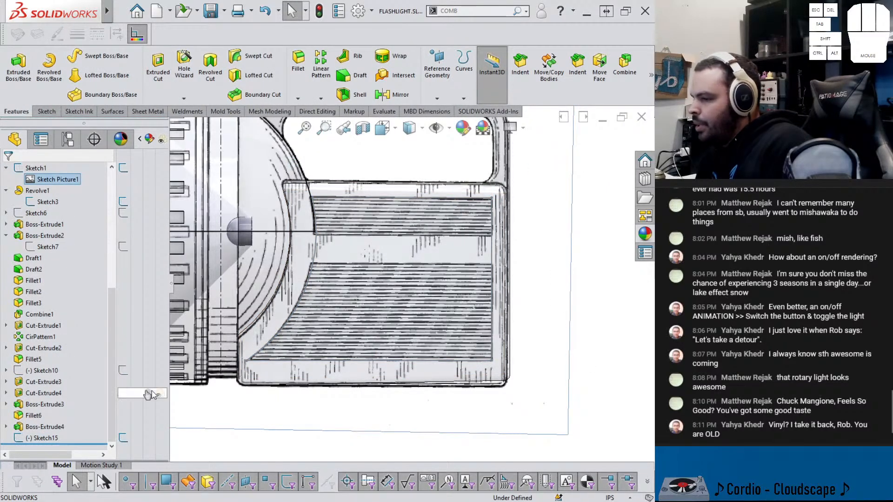
{"action": "left_click", "coordinate": [46, 438]}
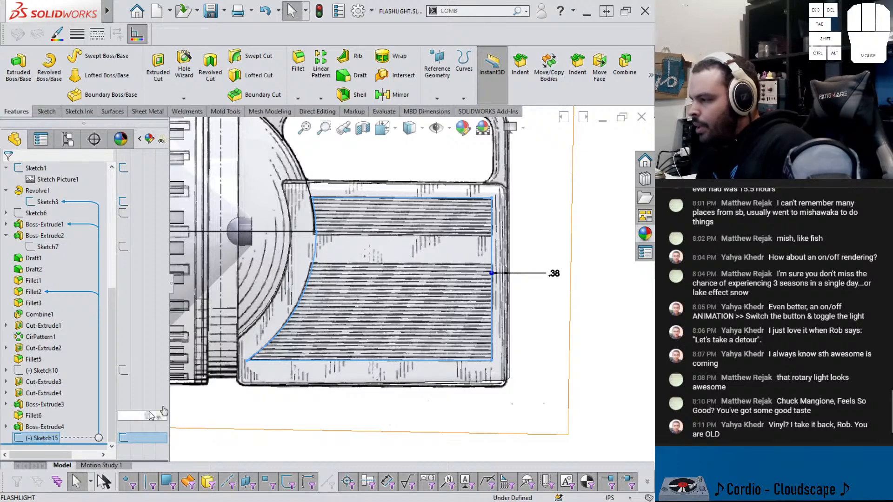
{"action": "scroll", "coordinate": [365, 207], "scroll_direction": "up", "scroll_amount": 2}
{"action": "scroll", "coordinate": [82, 249], "scroll_direction": "up", "scroll_amount": 7}
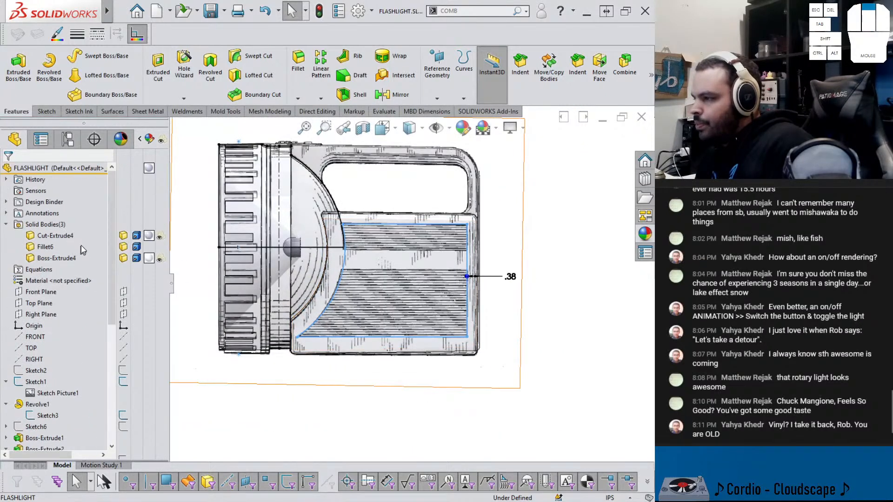
{"action": "left_click", "coordinate": [160, 257]}
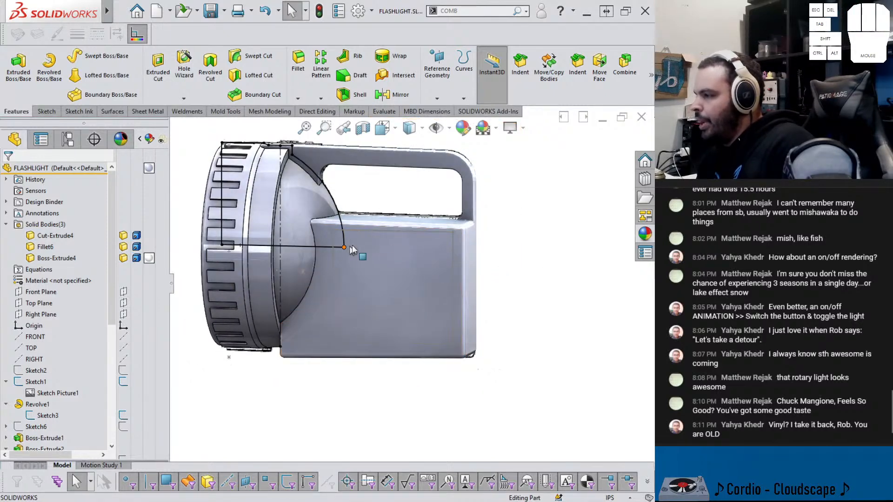
Reopen the grip panel sketch for editing and delete the distance relation that ties it to the body's edge
{"action": "scroll", "coordinate": [37, 398], "scroll_direction": "down", "scroll_amount": 6}
{"action": "left_click", "coordinate": [45, 438]}
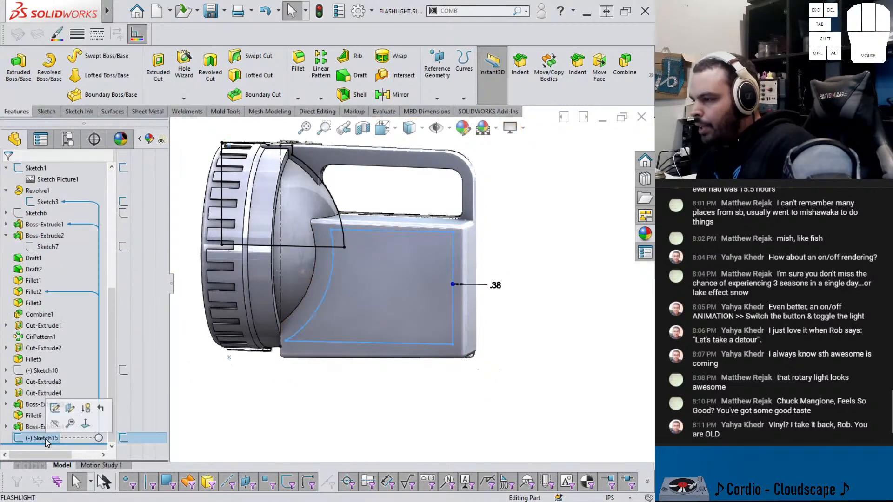
{"action": "left_click", "coordinate": [33, 291]}
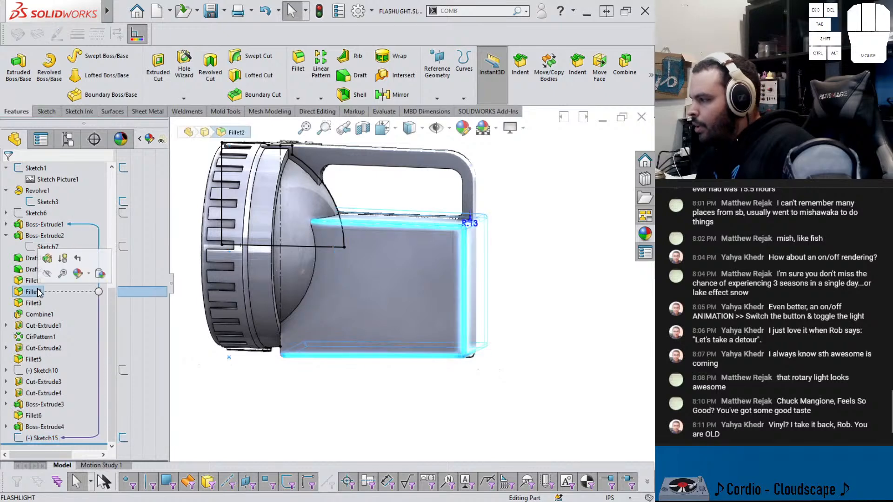
{"action": "left_click", "coordinate": [45, 438]}
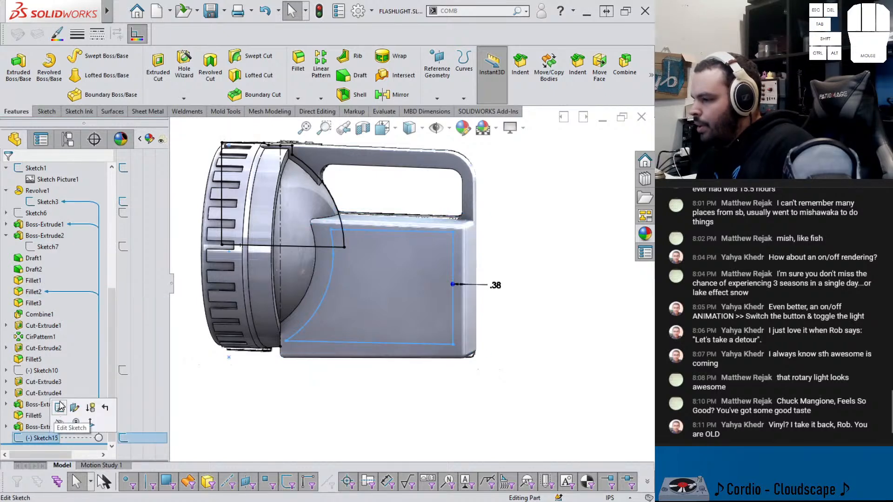
{"action": "left_click", "coordinate": [63, 408]}
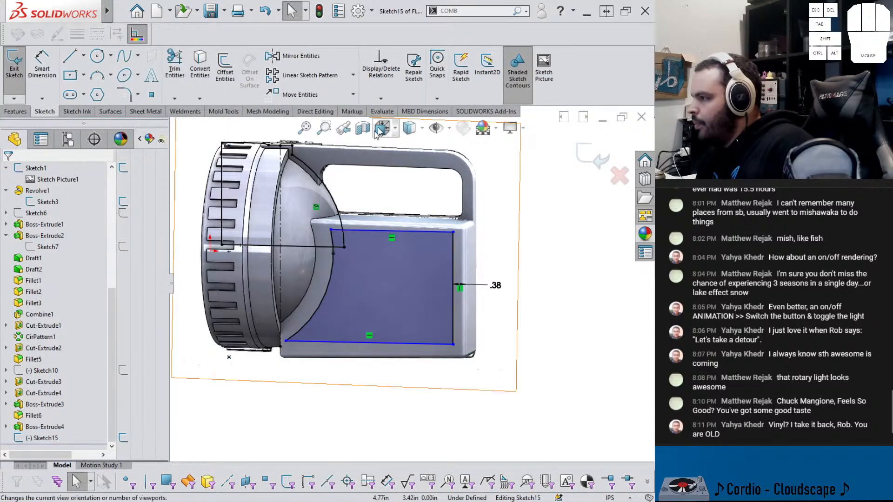
{"action": "left_click", "coordinate": [365, 100]}
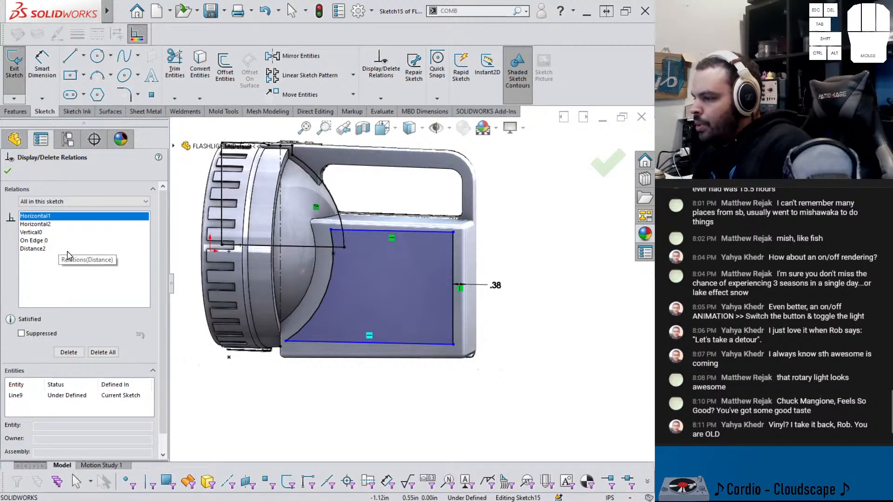
{"action": "left_click", "coordinate": [35, 250]}
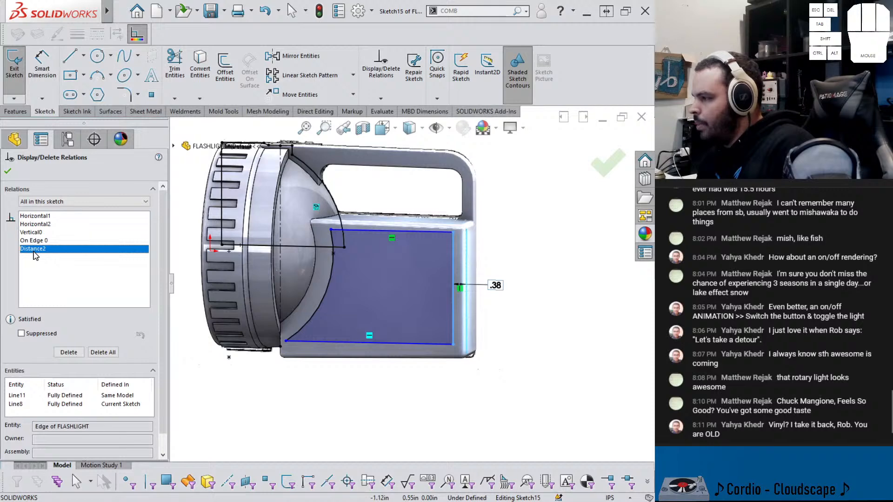
{"action": "key", "text": "Delete"}
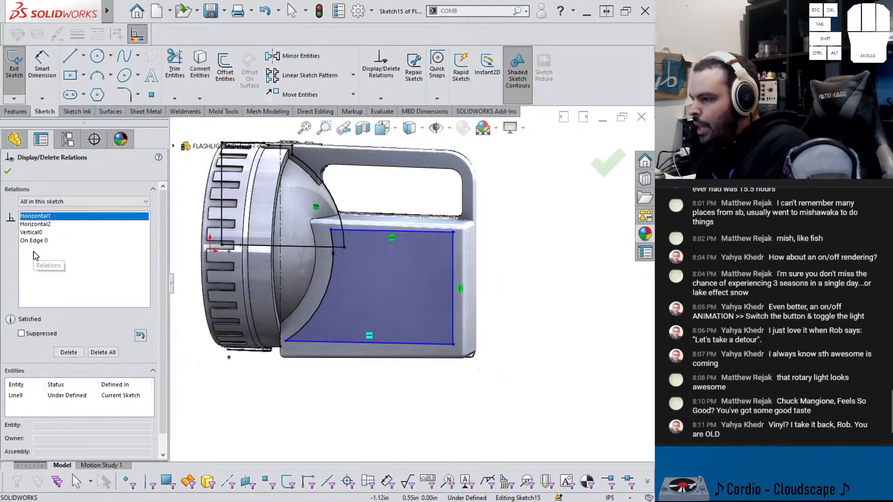
Filter the sketch's relations to External, review what remains, and exit the sketch
{"action": "left_click", "coordinate": [33, 234]}
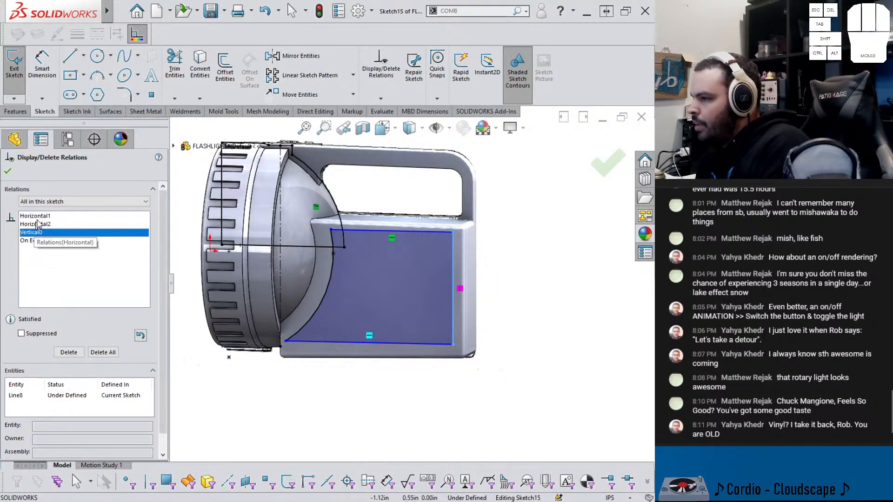
{"action": "left_click", "coordinate": [56, 201]}
{"action": "left_click", "coordinate": [45, 232]}
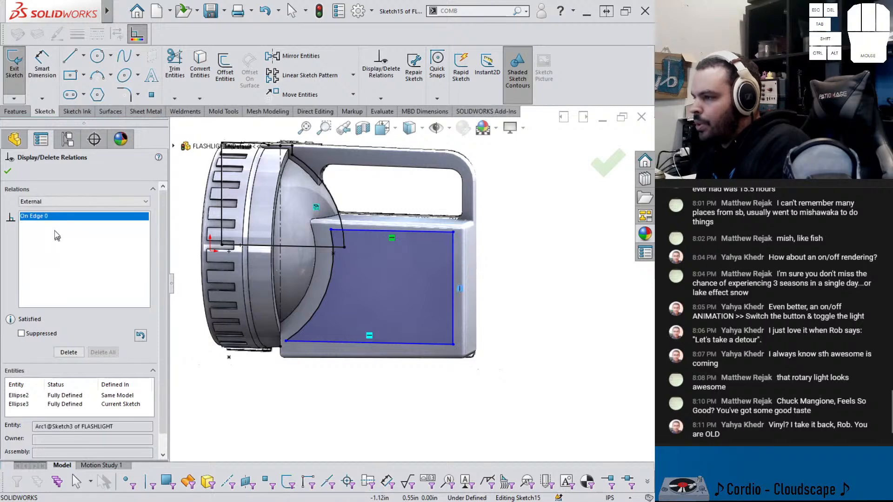
{"action": "left_click", "coordinate": [601, 170]}
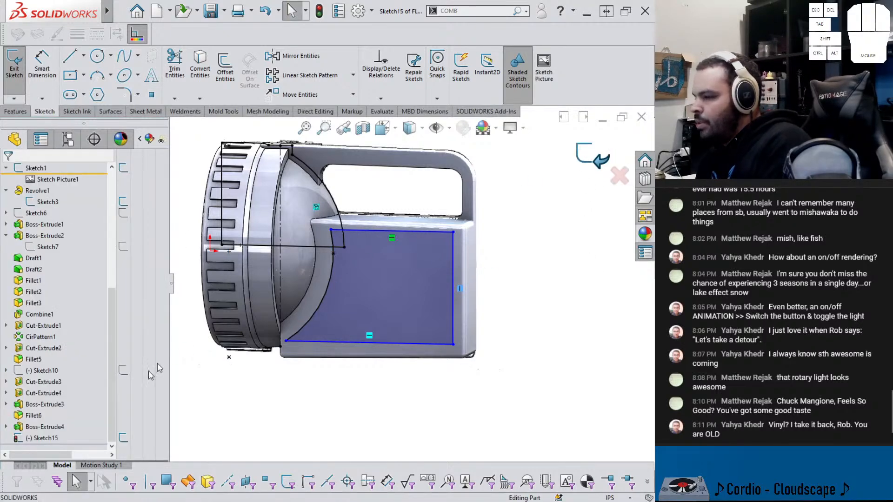
{"action": "left_click", "coordinate": [590, 156]}
Move the grip panel sketch up the feature history to directly after Boss-Extrude2, before Draft1
{"action": "left_click", "coordinate": [38, 438]}
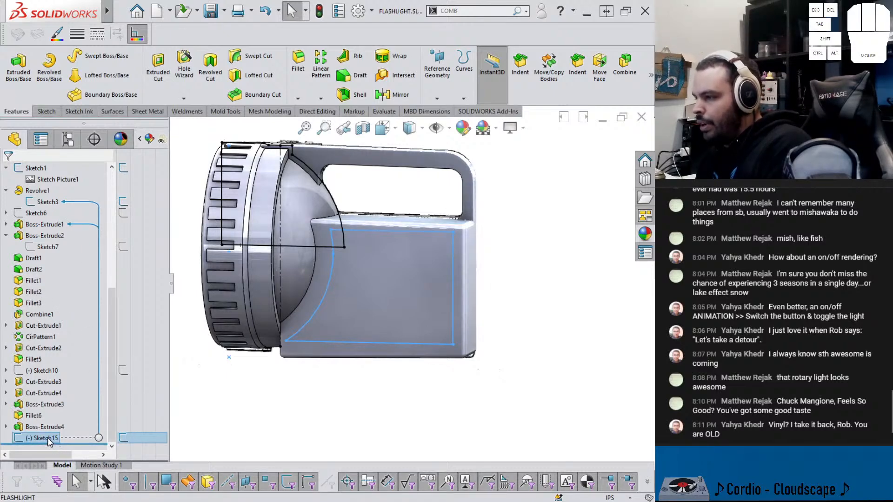
{"action": "left_click_drag", "start_coordinate": [50, 439], "coordinate": [91, 252]}
{"action": "left_click", "coordinate": [47, 259]}
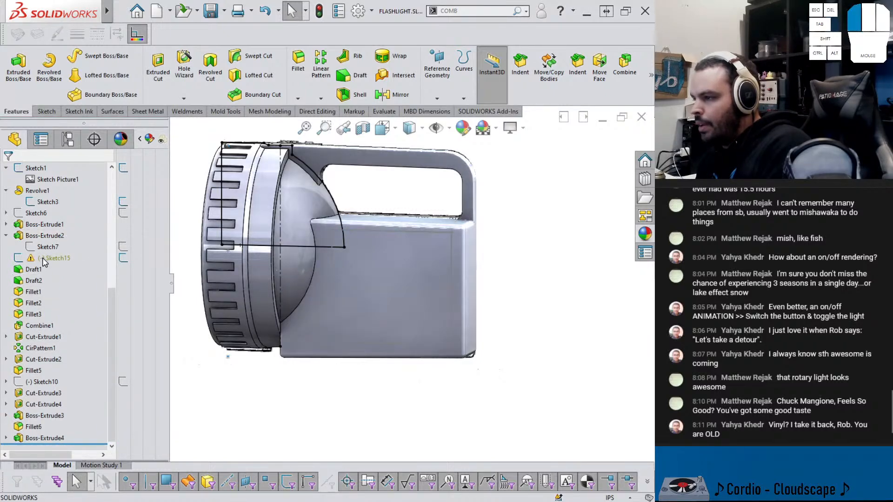
Open the moved grip panel sketch for editing and delete the curved front edge's On Edge relation
{"action": "left_click", "coordinate": [48, 227]}
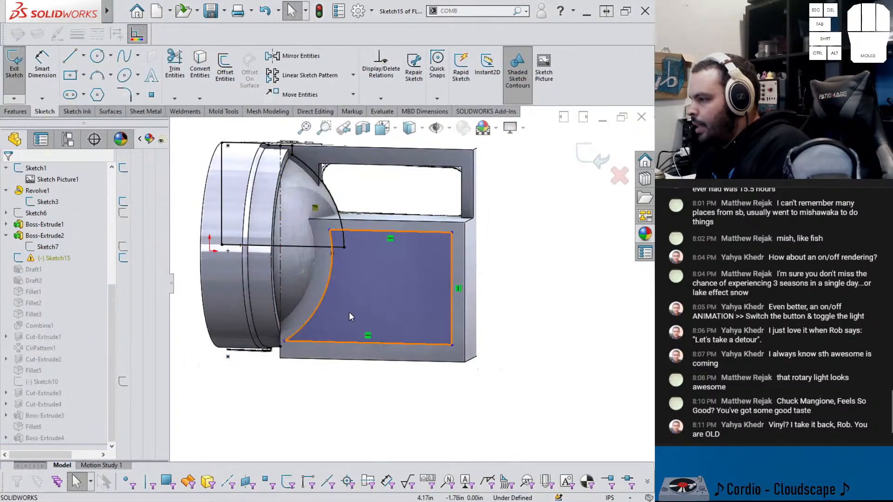
{"action": "left_click", "coordinate": [329, 205]}
{"action": "key", "text": "Delete"}
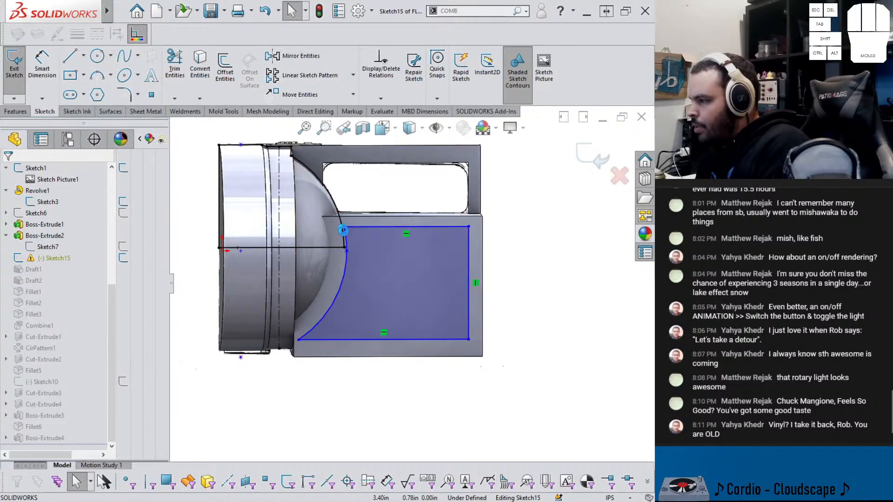
Try to make the panel's curved front edge concentric with the dome's arc in the revolve sketch
{"action": "left_click", "coordinate": [346, 267]}
{"action": "left_click", "coordinate": [322, 186]}
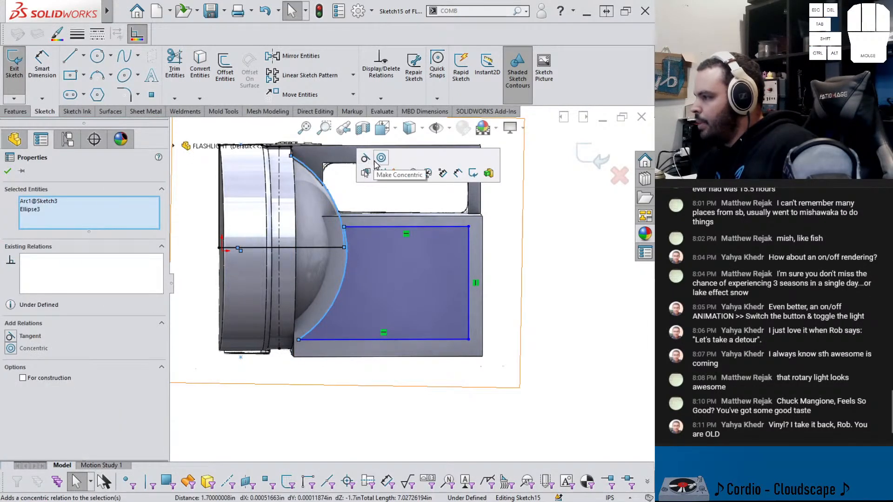
{"action": "left_click", "coordinate": [380, 158]}
{"action": "left_click", "coordinate": [516, 323]}
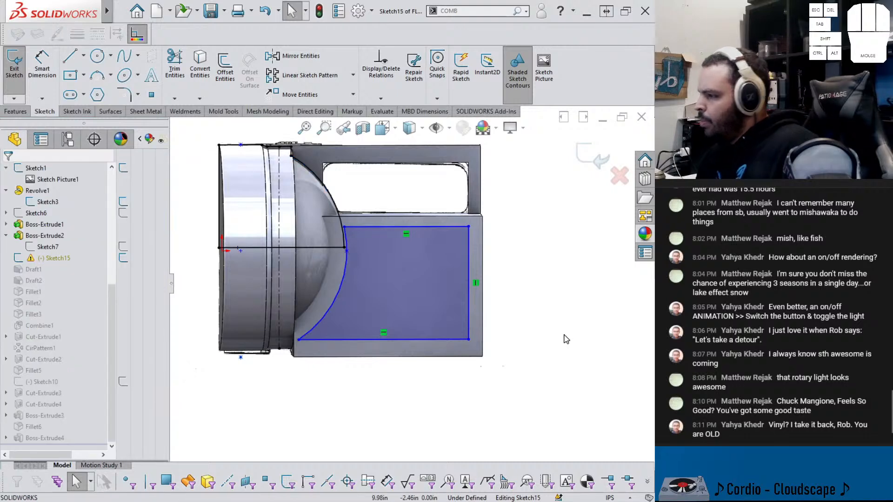
Shift the panel's curved front edge rearward, away from the dome's arc
{"action": "key", "text": "ctrl+8"}
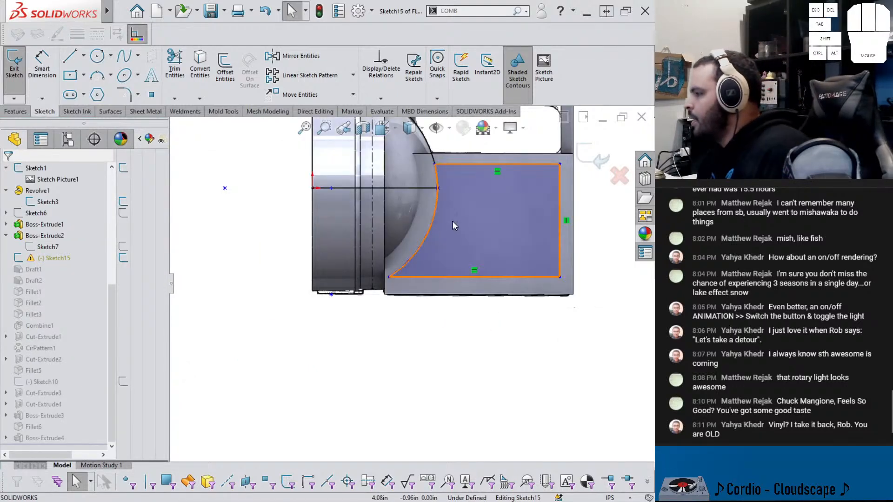
{"action": "scroll", "coordinate": [452, 220], "scroll_direction": "down", "scroll_amount": 3}
{"action": "scroll", "coordinate": [442, 229], "scroll_direction": "up", "scroll_amount": 4}
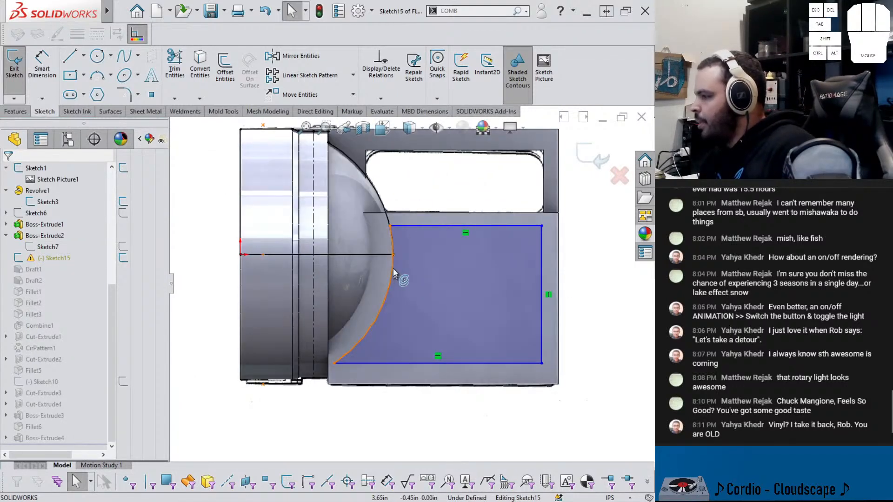
{"action": "left_click", "coordinate": [392, 269]}
{"action": "left_click", "coordinate": [383, 204], "text": "ctrl"}
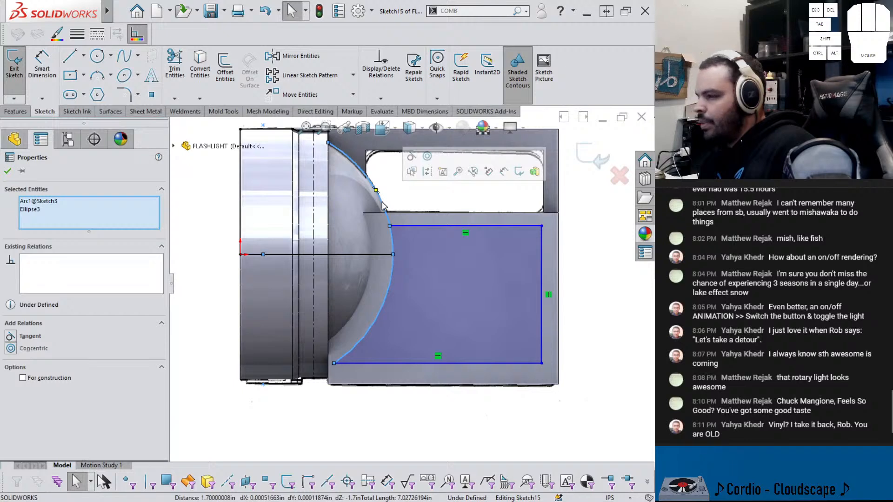
{"action": "left_click_drag", "start_coordinate": [389, 285], "coordinate": [409, 289]}
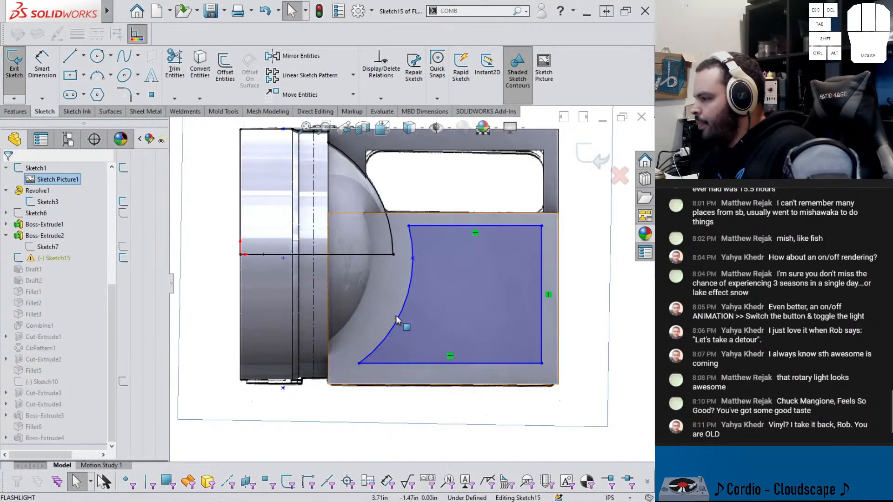
Delete the panel's curved front edge and convert the dome's arc from the revolve sketch into the panel sketch
{"action": "left_click", "coordinate": [412, 263]}
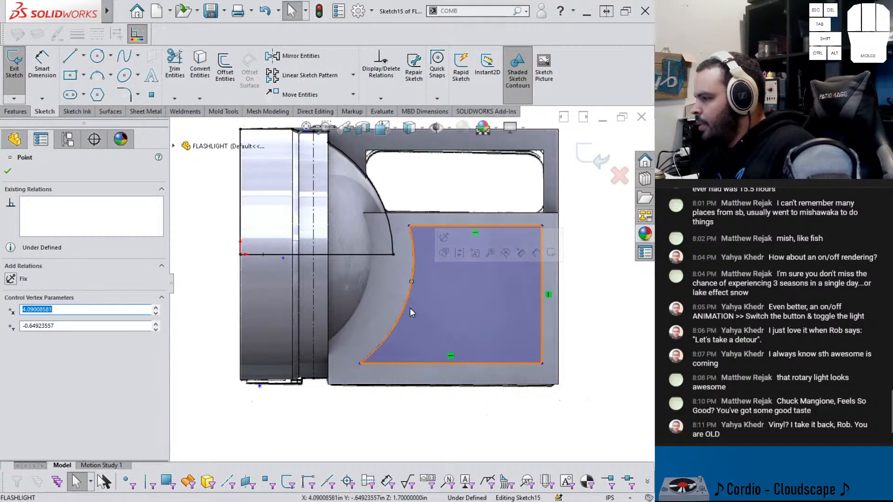
{"action": "key", "text": "Delete"}
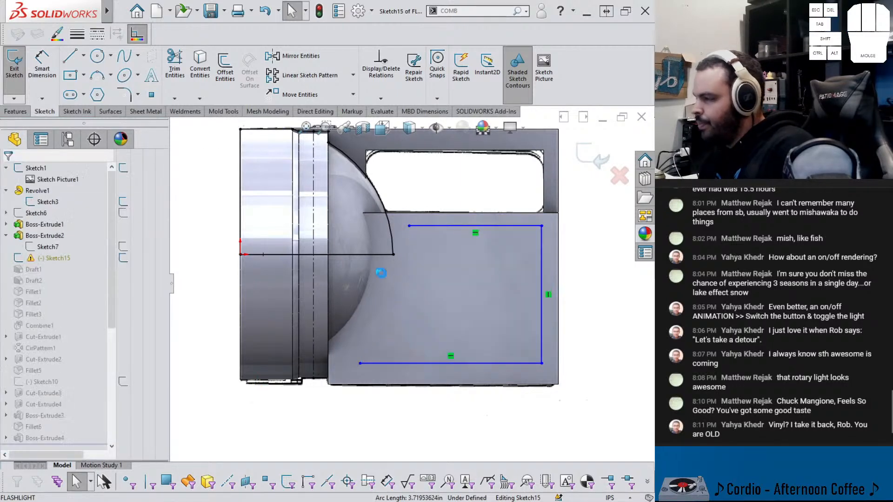
{"action": "left_click", "coordinate": [391, 237]}
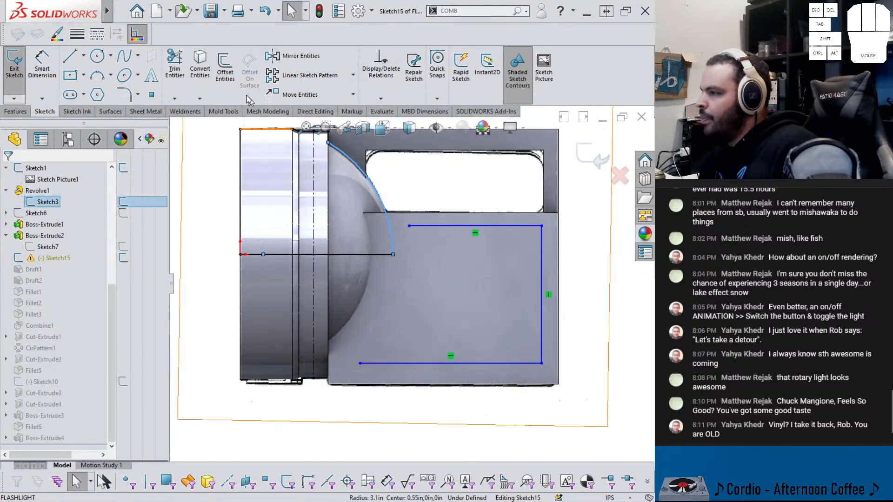
{"action": "left_click", "coordinate": [207, 70]}
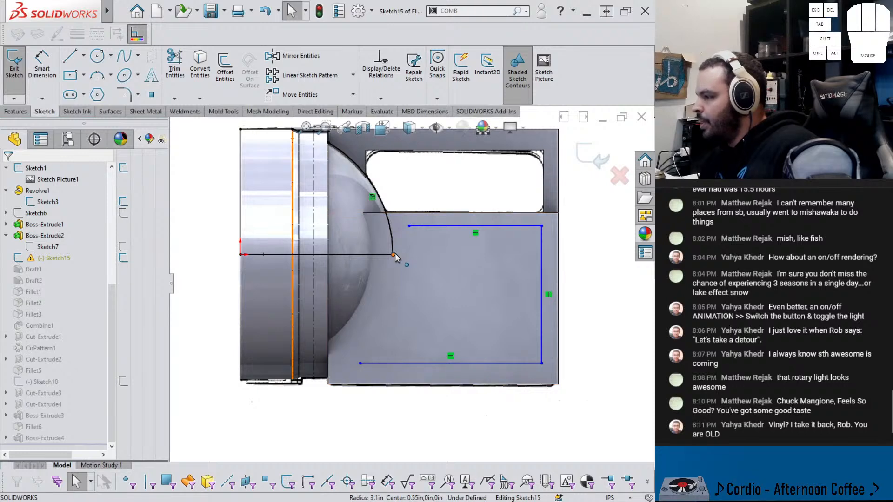
Extend the converted arc downward and attach the panel's top and bottom edges to it, closing the profile
{"action": "left_click", "coordinate": [382, 307]}
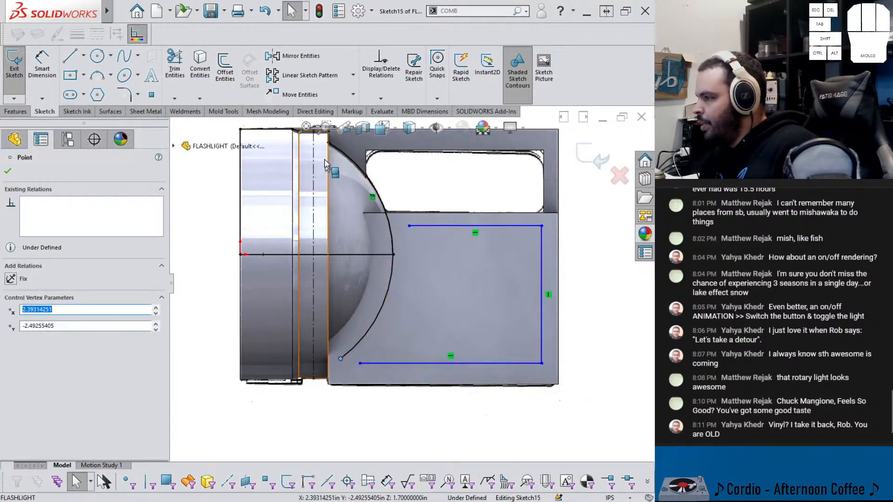
{"action": "left_click_drag", "start_coordinate": [328, 142], "coordinate": [397, 227]}
{"action": "left_click_drag", "start_coordinate": [361, 363], "coordinate": [341, 359]}
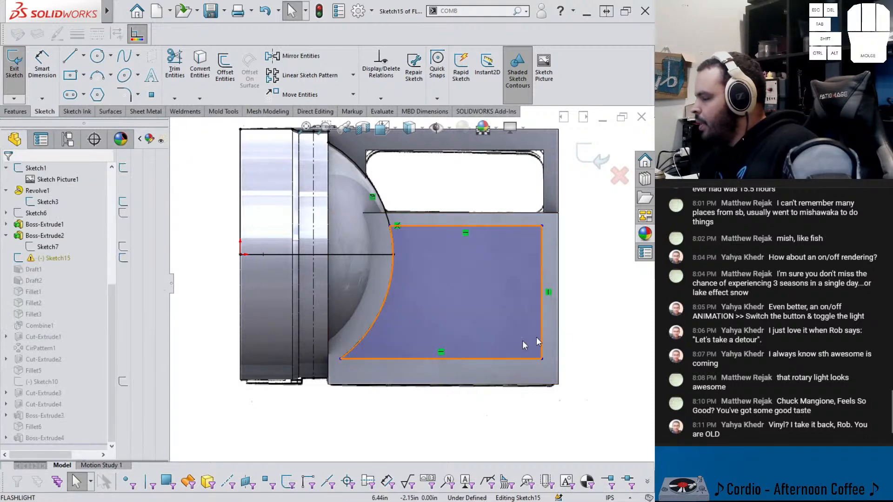
{"action": "left_click", "coordinate": [626, 366]}
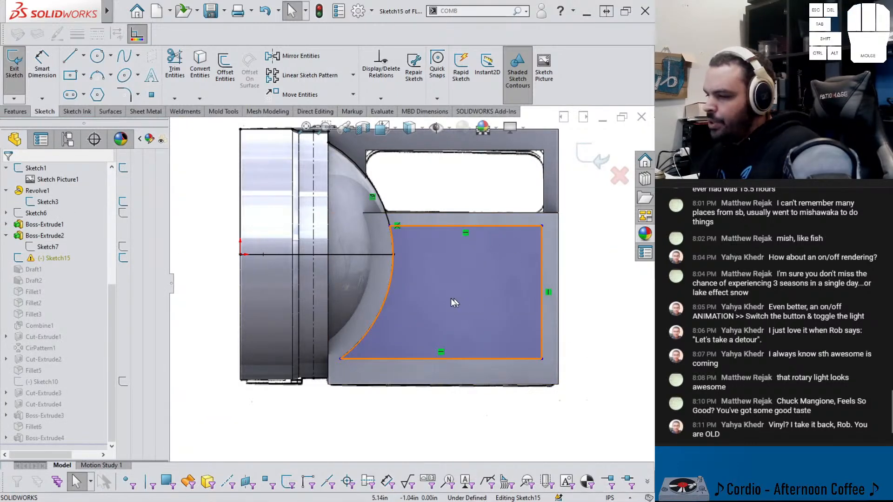
Make the Revolve1 and Boss-Extrude2 bodies transparent and lower the panel's bottom edge to match the reference picture
{"action": "scroll", "coordinate": [119, 292], "scroll_direction": "up", "scroll_amount": 5}
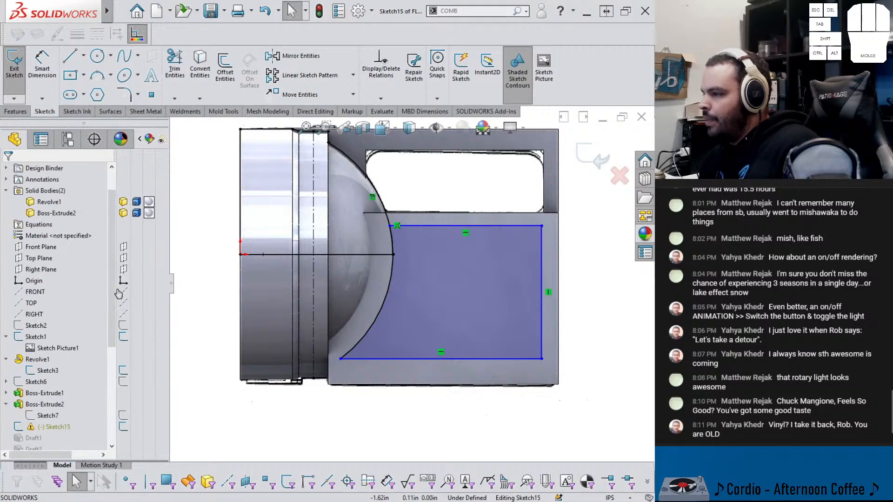
{"action": "left_click", "coordinate": [161, 215]}
{"action": "left_click", "coordinate": [161, 204]}
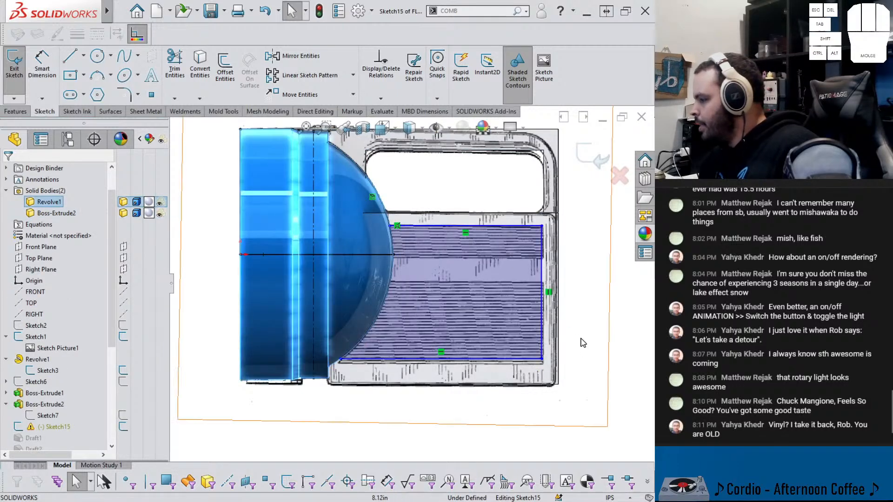
{"action": "left_click", "coordinate": [629, 373]}
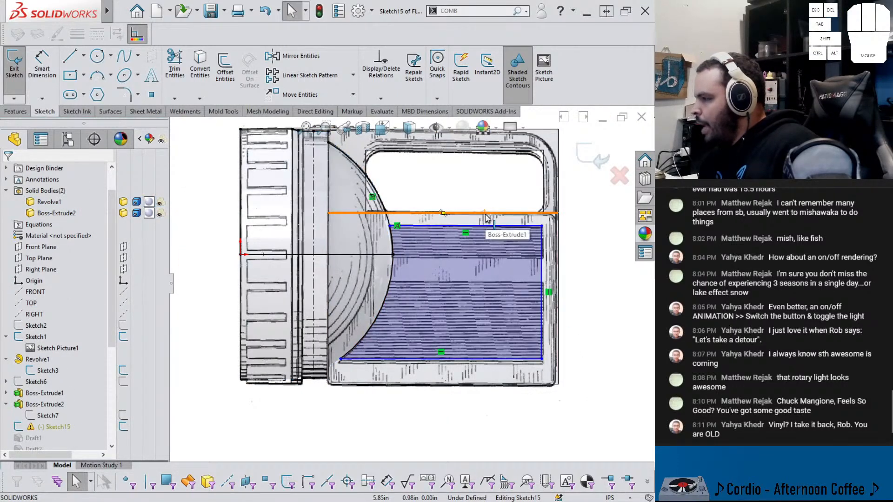
{"action": "left_click_drag", "start_coordinate": [340, 359], "coordinate": [335, 362]}
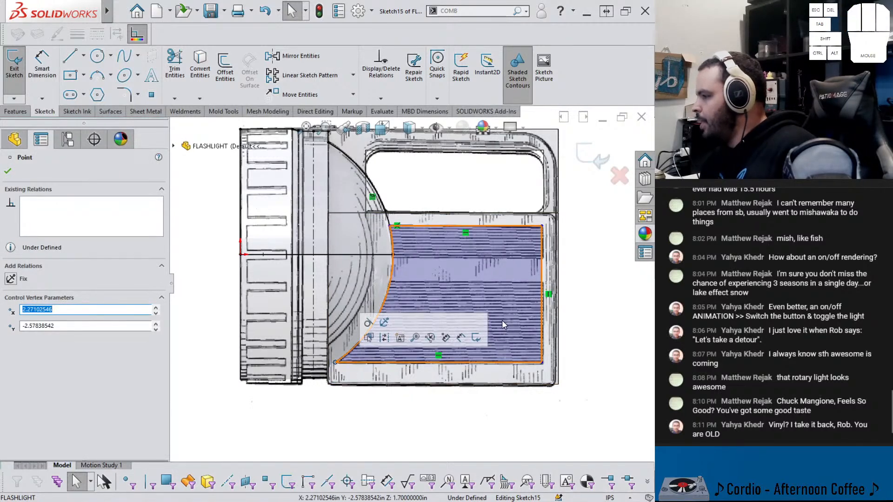
{"action": "key", "text": "Escape"}
Dimension the height of the panel's rear edge
{"action": "scroll", "coordinate": [561, 267], "scroll_direction": "up", "scroll_amount": 3}
{"action": "scroll", "coordinate": [538, 278], "scroll_direction": "down", "scroll_amount": 3}
{"action": "right_click_drag", "start_coordinate": [490, 308], "coordinate": [491, 258]}
{"action": "left_click", "coordinate": [471, 269]}
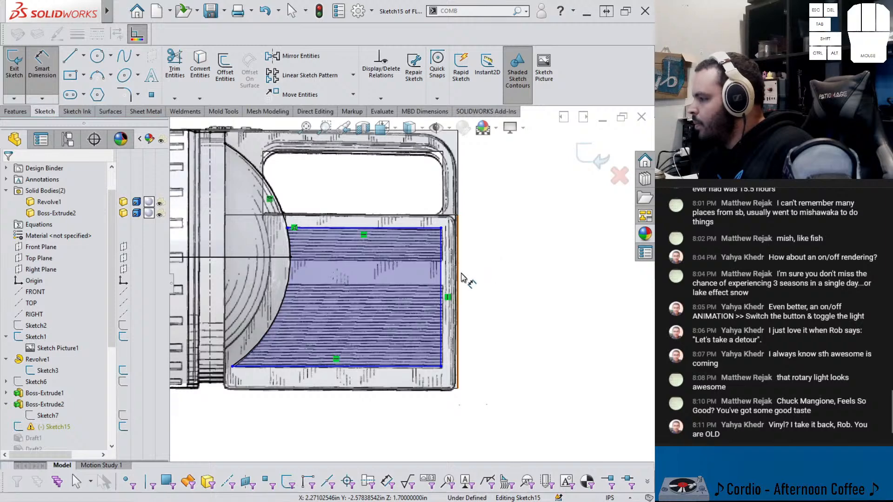
{"action": "left_click", "coordinate": [443, 286]}
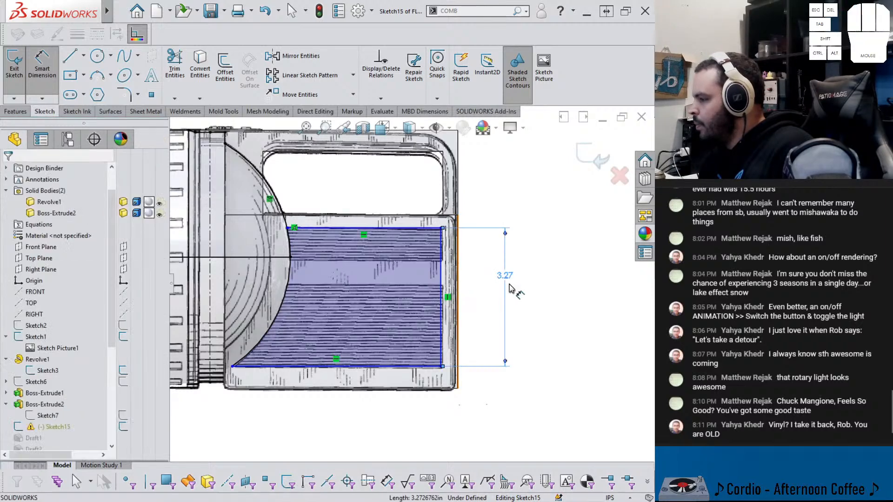
{"action": "left_click", "coordinate": [510, 288]}
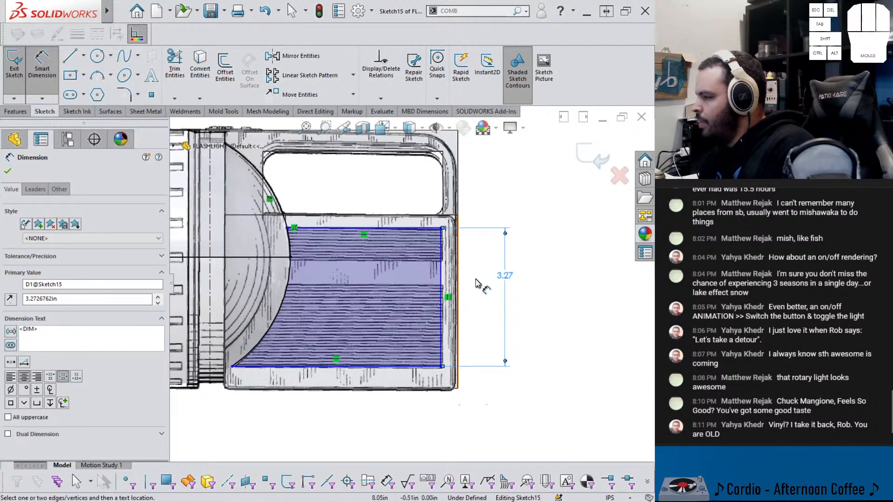
Dimension the gap between the panel's rear edge and the body's rear edge as 0.375 in
{"action": "left_click", "coordinate": [442, 282]}
{"action": "left_click", "coordinate": [476, 282]}
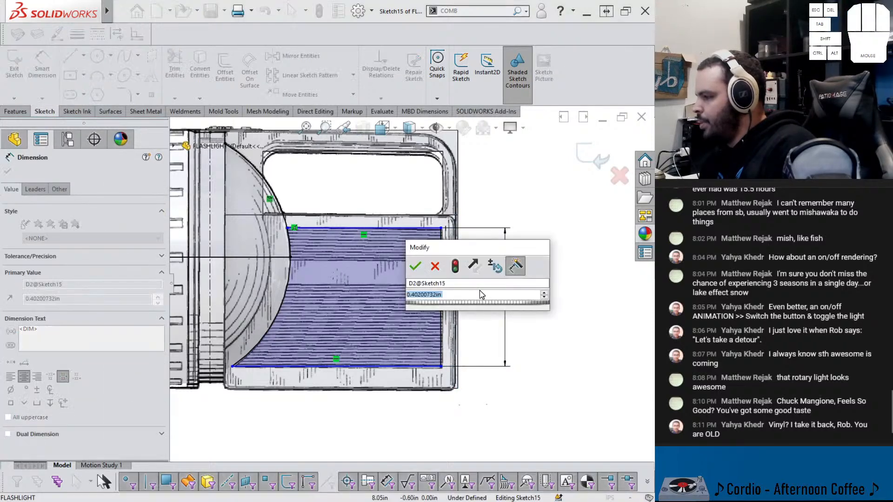
{"action": "type", "text": ".375"}
{"action": "key", "text": "Return"}
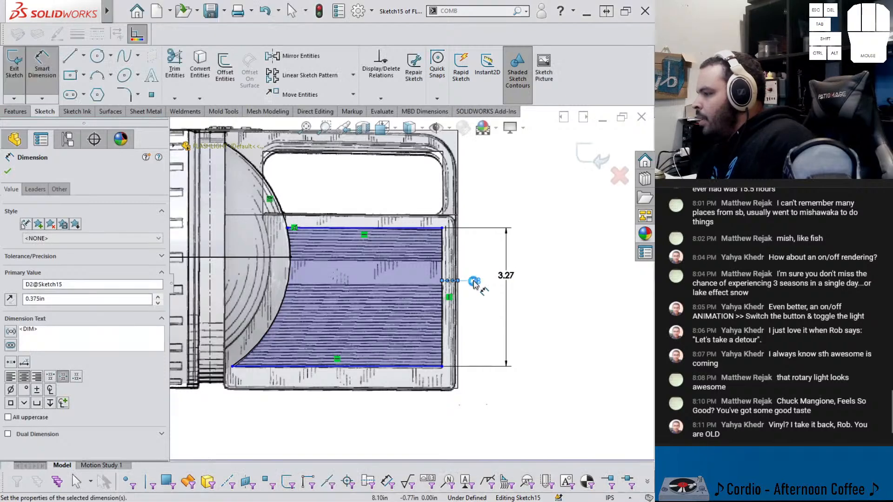
Dimension the gap between the panel's top edge and the body edge below the handle opening as 0.3125 in
{"action": "left_click", "coordinate": [377, 228]}
{"action": "left_click", "coordinate": [374, 216]}
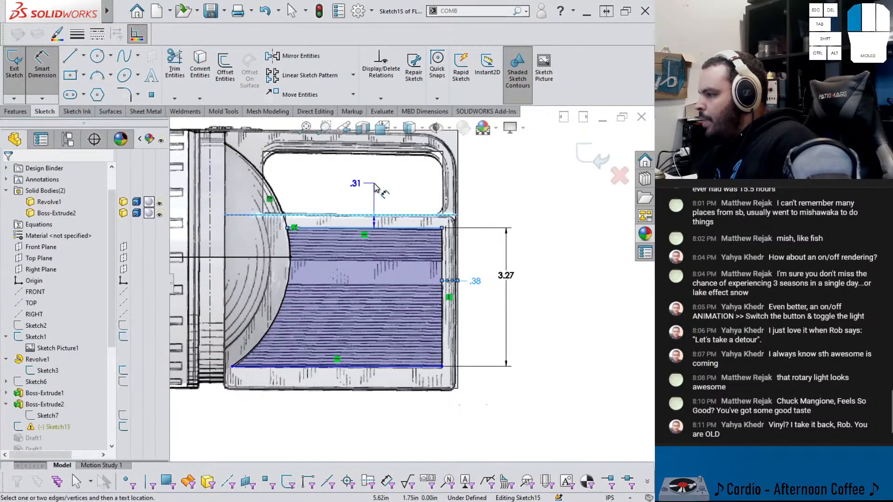
{"action": "left_click", "coordinate": [356, 184]}
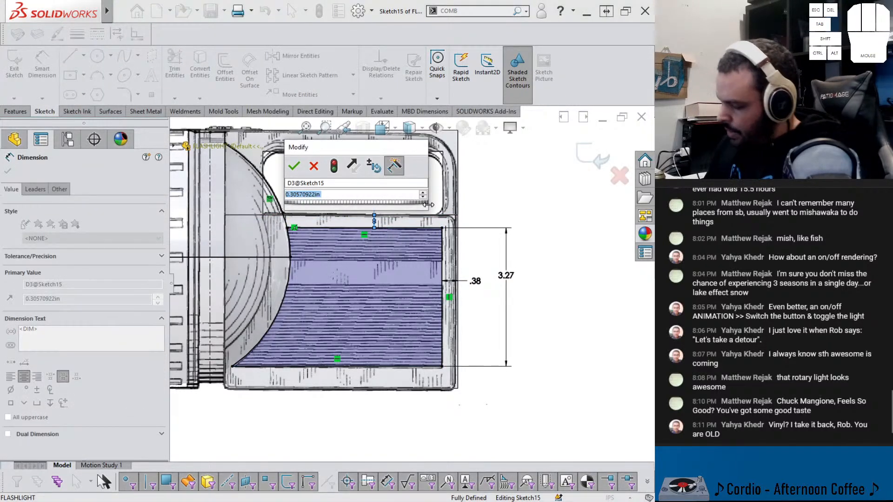
{"action": "type", "text": ".3125"}
{"action": "key", "text": "Return"}
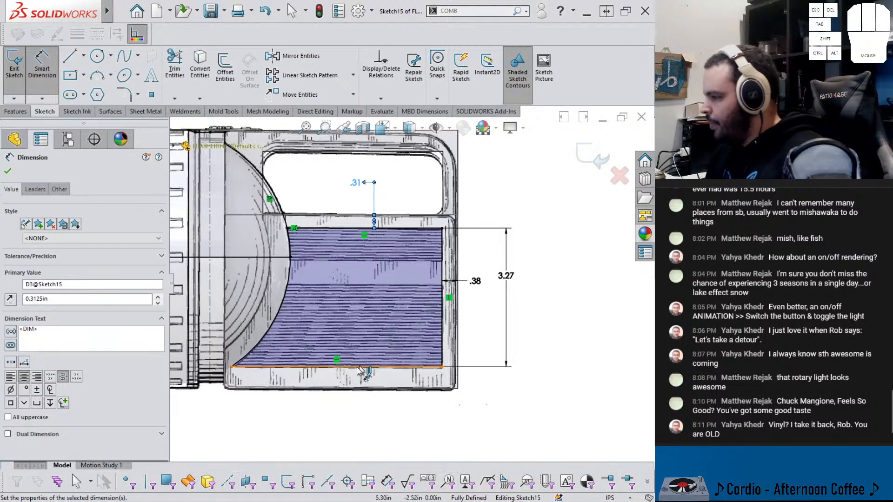
Try to dimension the gap between the panel's bottom edge and the body's bottom edge
{"action": "left_click", "coordinate": [340, 367]}
{"action": "left_click", "coordinate": [340, 388]}
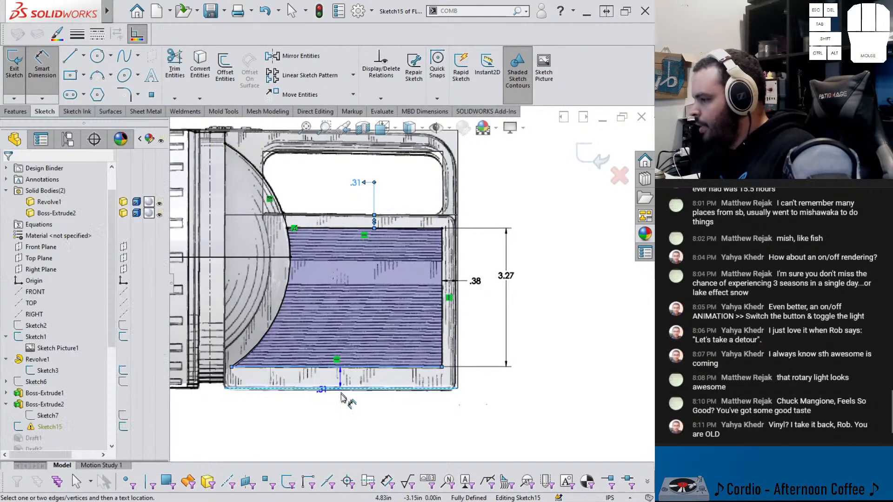
{"action": "left_click", "coordinate": [333, 412]}
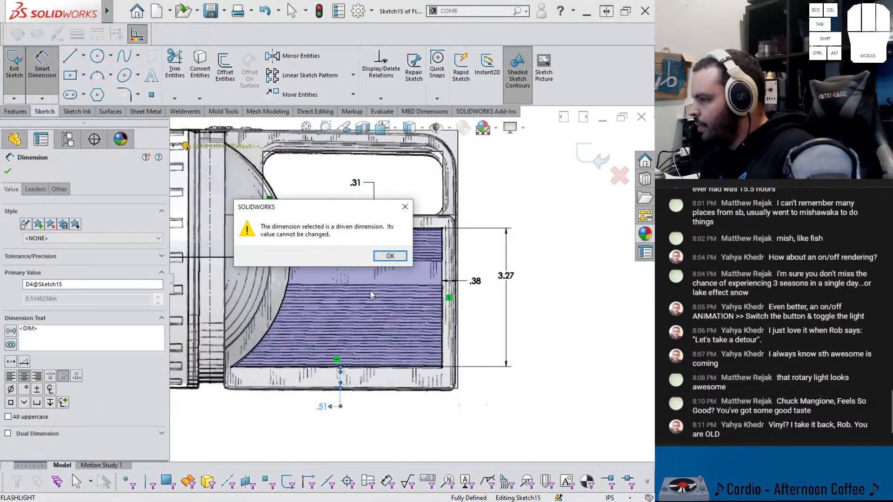
{"action": "left_click", "coordinate": [390, 256]}
Delete the panel's height dimension and the driven dimension beneath its bottom edge
{"action": "left_click", "coordinate": [506, 319]}
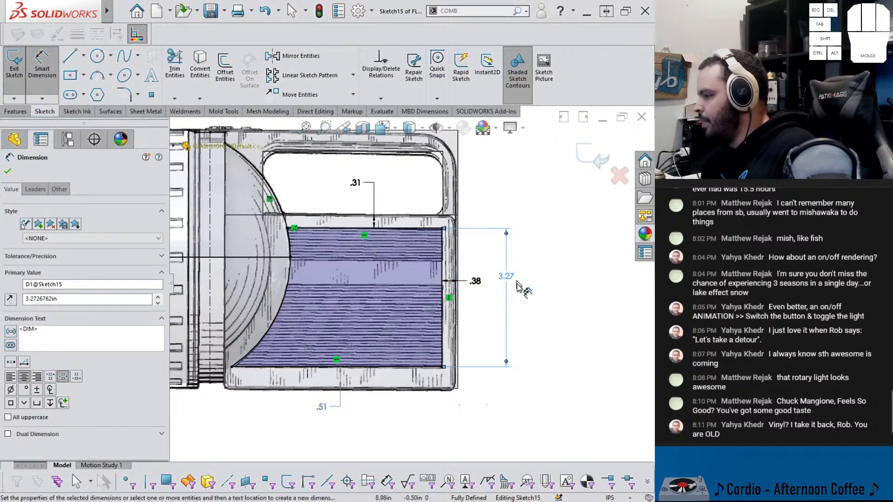
{"action": "key", "text": "Delete"}
{"action": "left_click", "coordinate": [326, 408]}
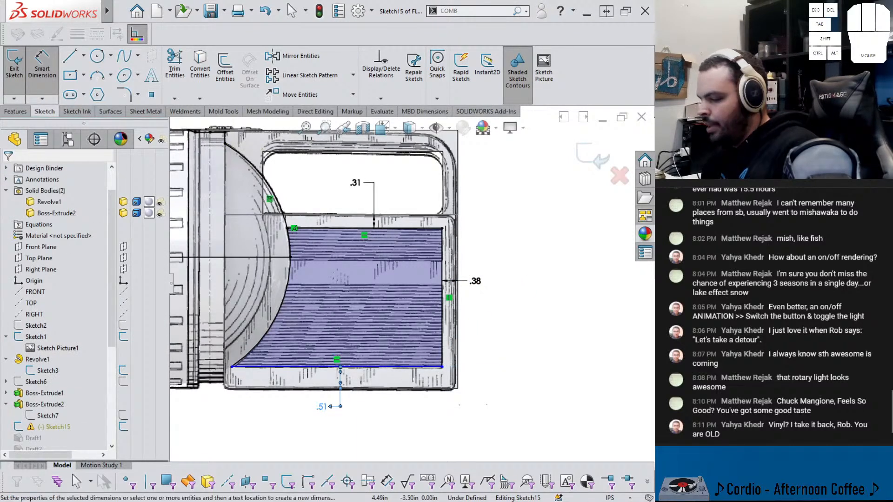
{"action": "key", "text": "Delete"}
Dimension the gap between the panel's bottom edge and the body's bottom edge as 0.5 in
{"action": "left_click", "coordinate": [347, 388]}
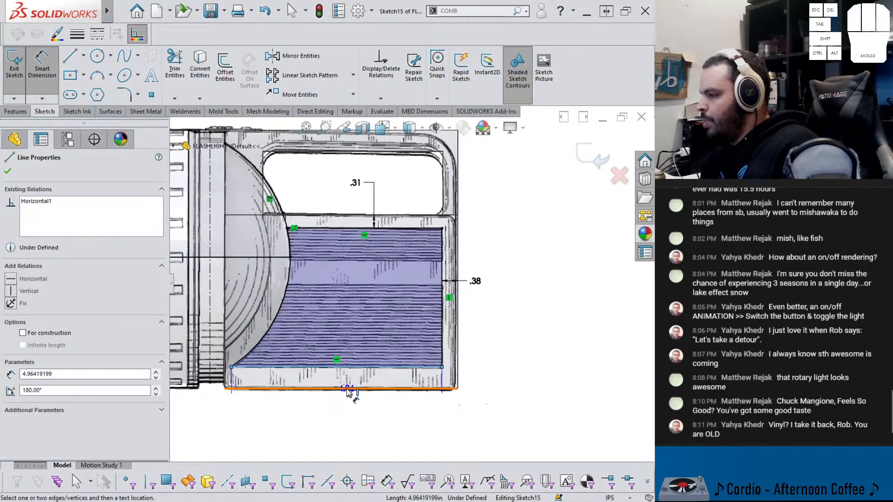
{"action": "left_click", "coordinate": [347, 367]}
{"action": "left_click", "coordinate": [344, 410]}
{"action": "type", "text": ".5"}
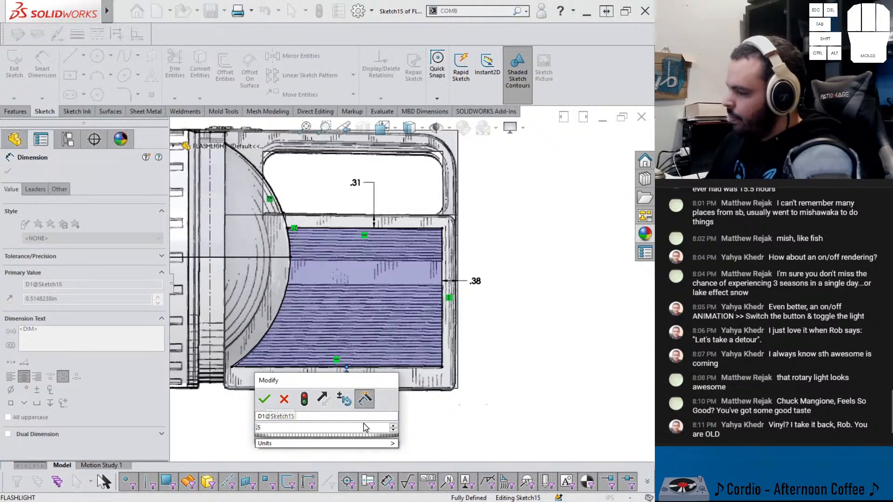
{"action": "key", "text": "Return"}
{"action": "key", "text": "Escape"}
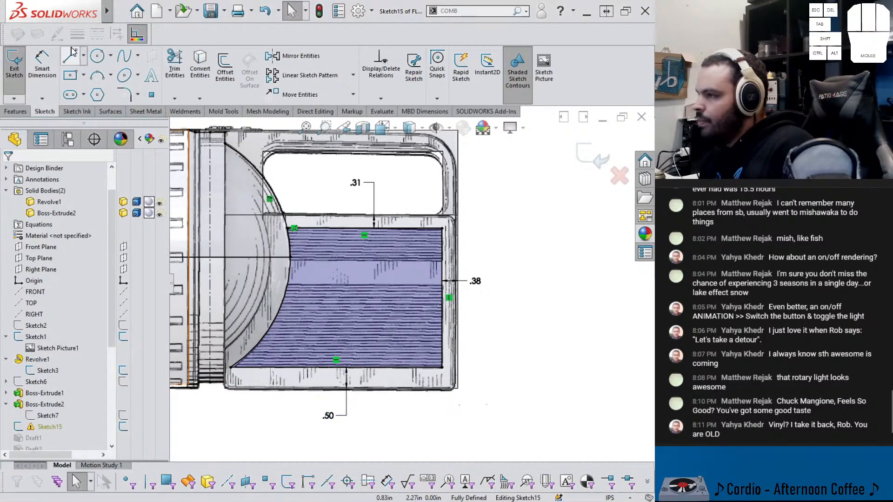
{"action": "left_click", "coordinate": [70, 55]}
{"action": "left_click", "coordinate": [231, 367]}
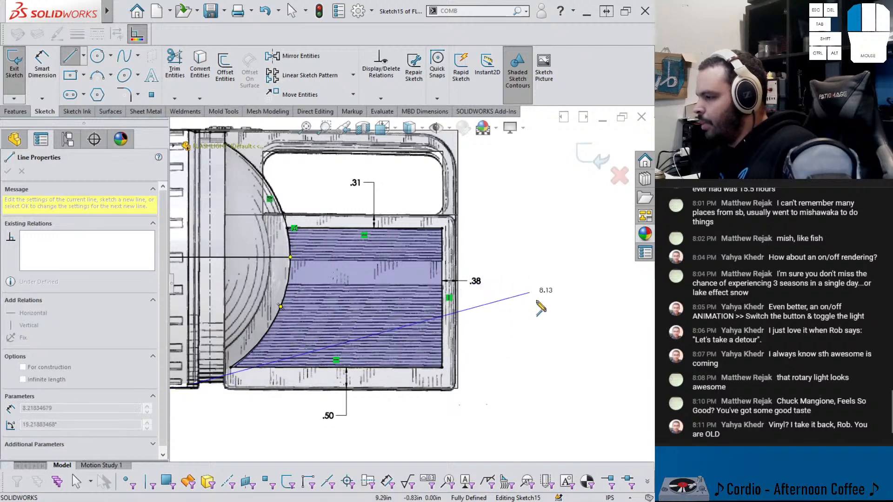
{"action": "key", "text": "Escape"}
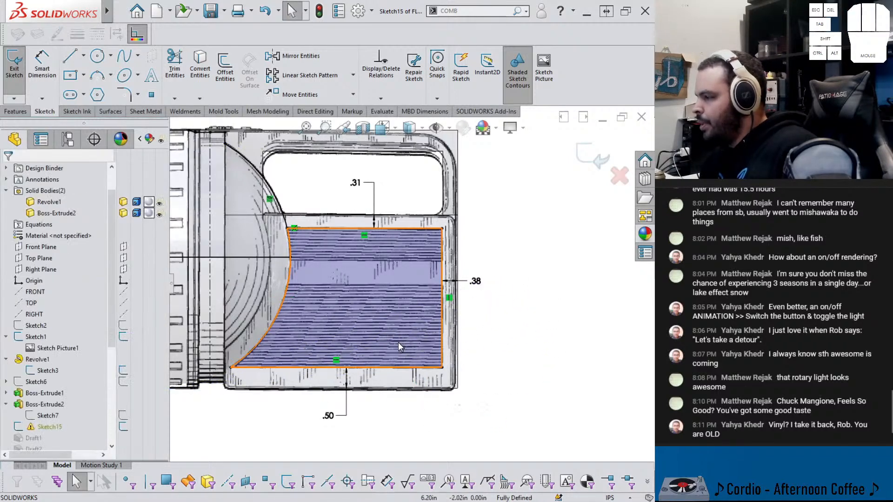
Draw two lines across the panel, about 3.64 in and 3.58 in long, along the plain band's lower and upper borders in the reference picture
{"action": "left_click", "coordinate": [71, 55]}
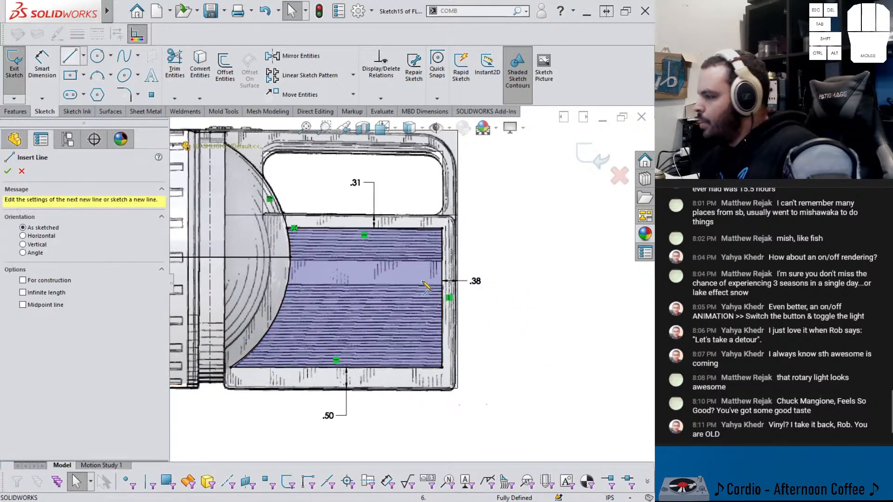
{"action": "left_click_drag", "start_coordinate": [441, 285], "coordinate": [287, 285]}
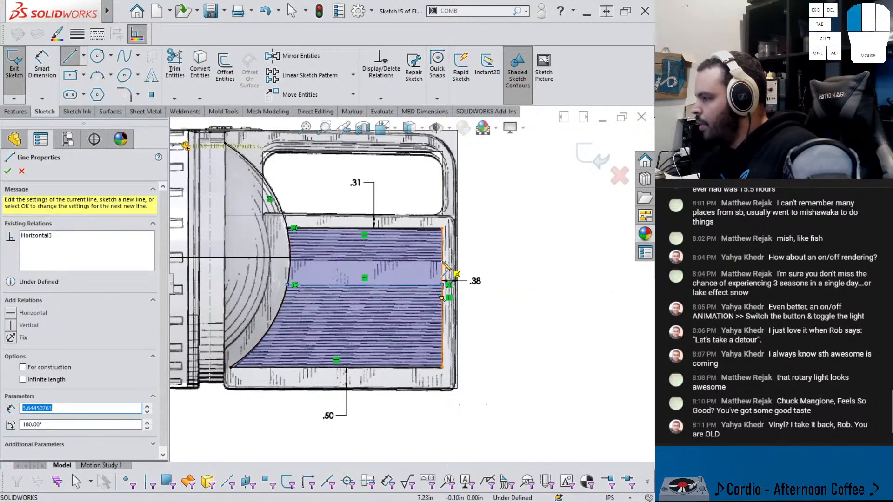
{"action": "mouse_move", "coordinate": [442, 261]}
{"action": "left_mouse_down"}
{"action": "mouse_move", "coordinate": [294, 265]}
{"action": "mouse_move", "coordinate": [290, 256]}
{"action": "left_mouse_up"}
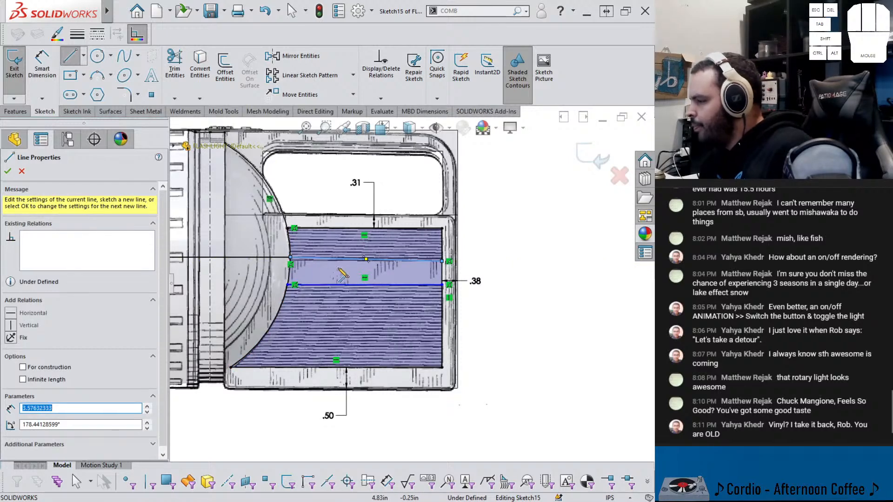
{"action": "key", "text": "Escape"}
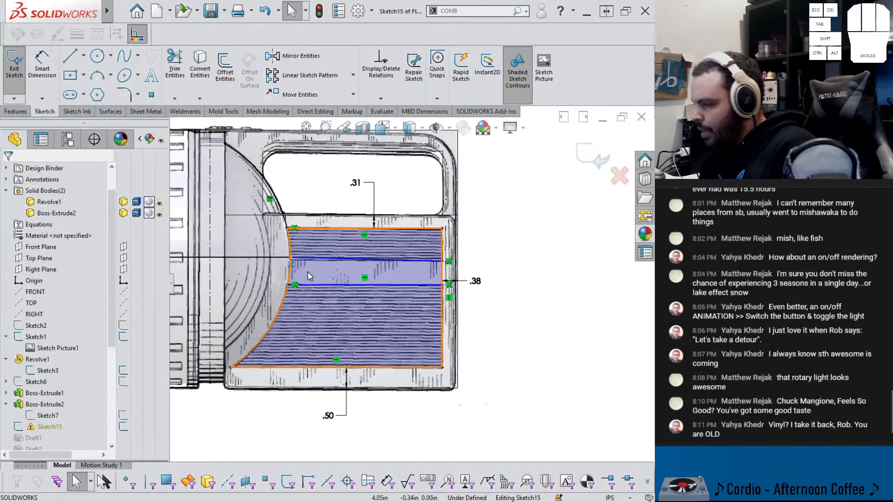
Lower the front end of the band's upper line along the arc and make the line horizontal
{"action": "mouse_move", "coordinate": [291, 257]}
{"action": "left_mouse_down"}
{"action": "mouse_move", "coordinate": [294, 279]}
{"action": "mouse_move", "coordinate": [290, 261]}
{"action": "left_mouse_up"}
{"action": "left_click", "coordinate": [353, 285]}
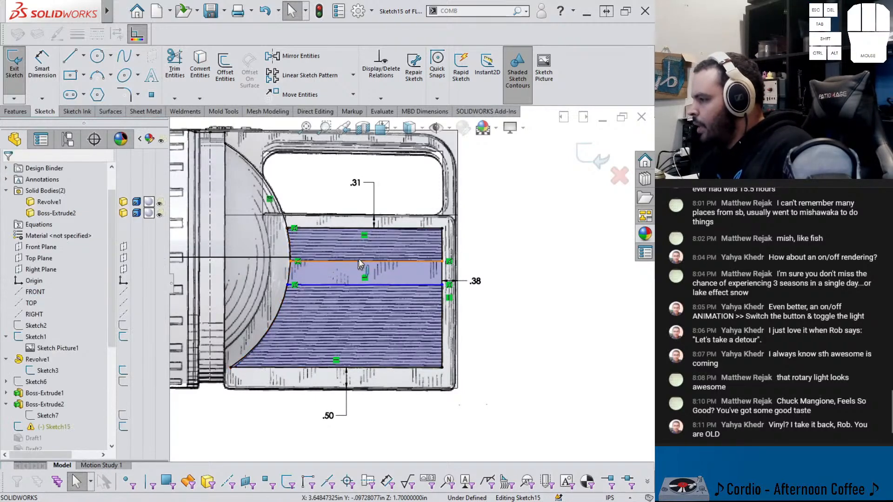
{"action": "left_click", "coordinate": [489, 307]}
Dimension the distance between the plain band's lower and upper lines as 9/16 in
{"action": "right_click_drag", "start_coordinate": [505, 338], "coordinate": [493, 299]}
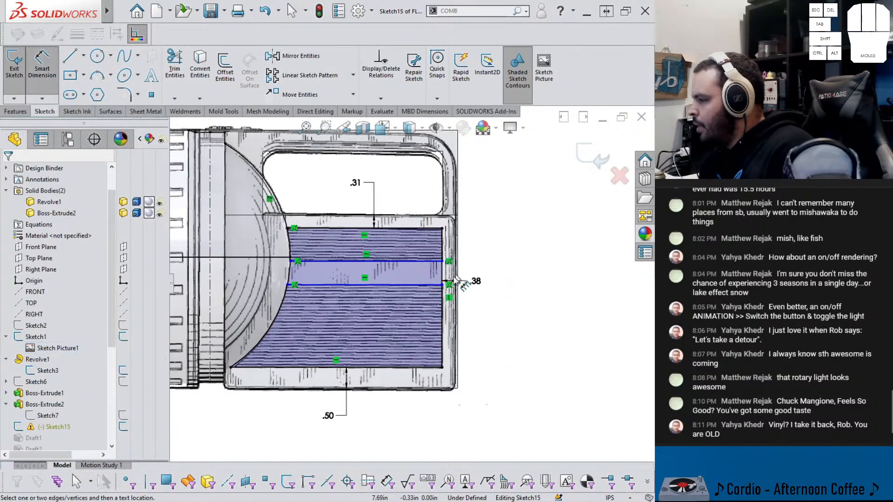
{"action": "left_click", "coordinate": [410, 285]}
{"action": "left_click", "coordinate": [409, 261]}
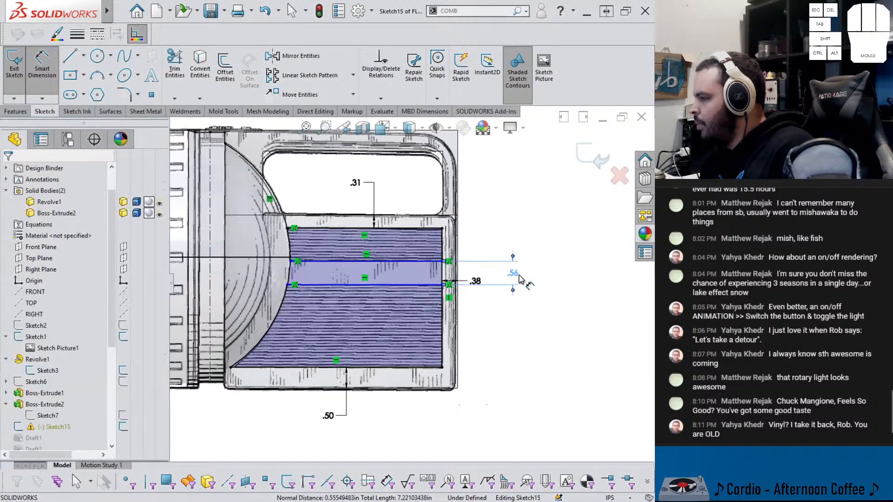
{"action": "left_click", "coordinate": [514, 275]}
{"action": "type", "text": "9/16"}
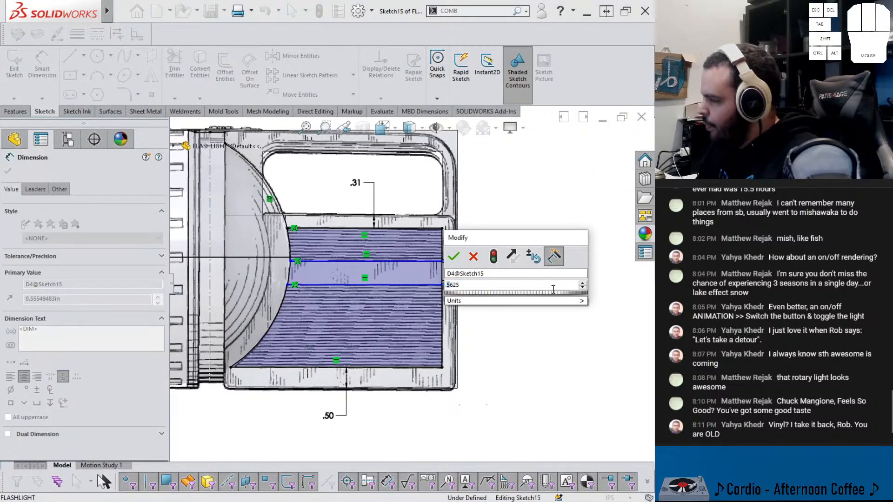
{"action": "key", "text": "Return"}
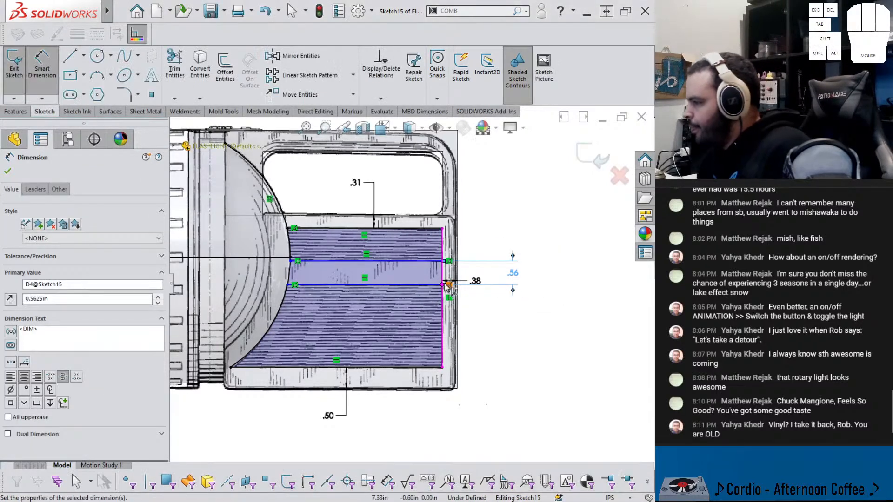
Dimension the distance from the band's upper line to the panel's top edge as 3/4 in
{"action": "left_click", "coordinate": [432, 261]}
{"action": "left_click", "coordinate": [424, 229]}
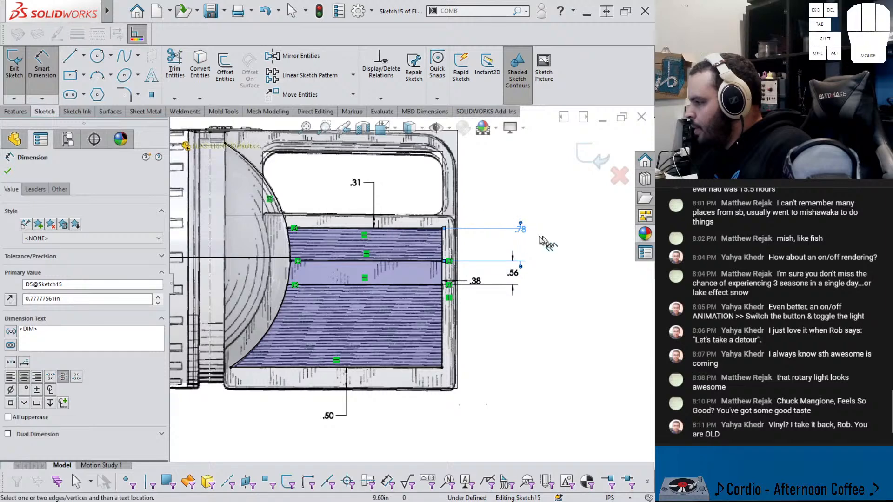
{"action": "left_click", "coordinate": [525, 232]}
{"action": "type", "text": "3/4"}
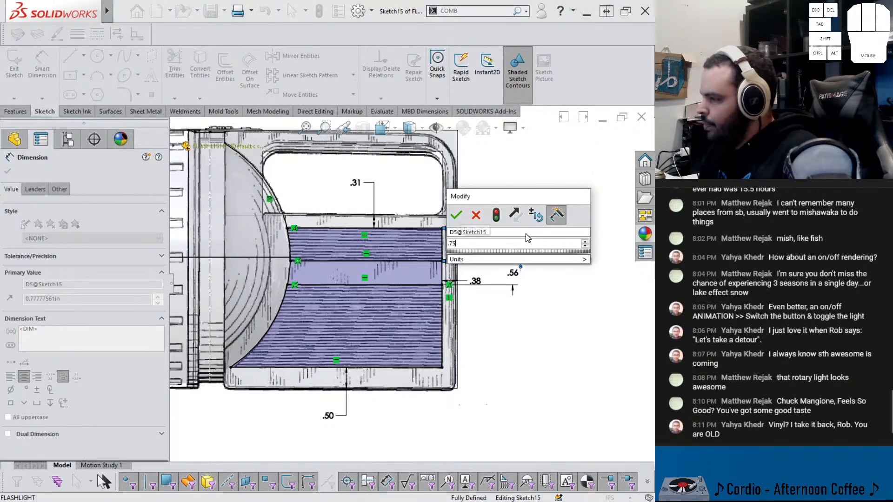
{"action": "key", "text": "Return"}
{"action": "key", "text": "Escape"}
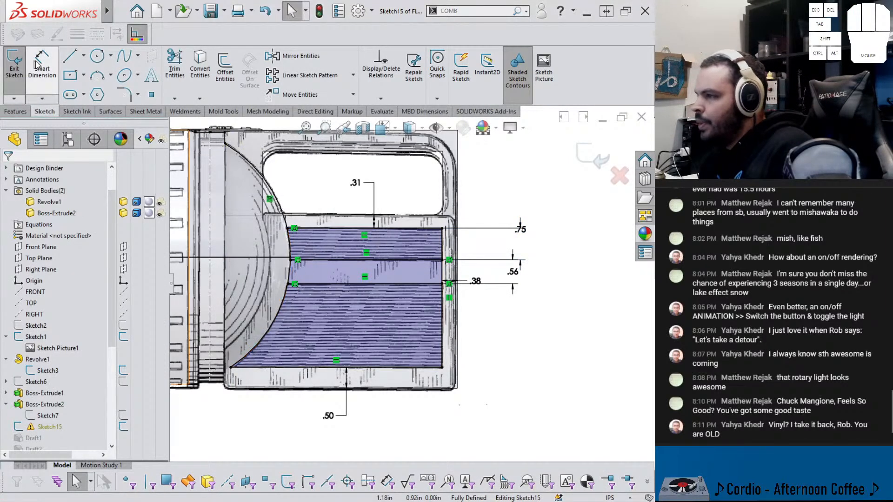
Trim the arc and rear edge between the two band lines, keeping the trimmed pieces as construction geometry, and exit the sketch
{"action": "left_click", "coordinate": [176, 72]}
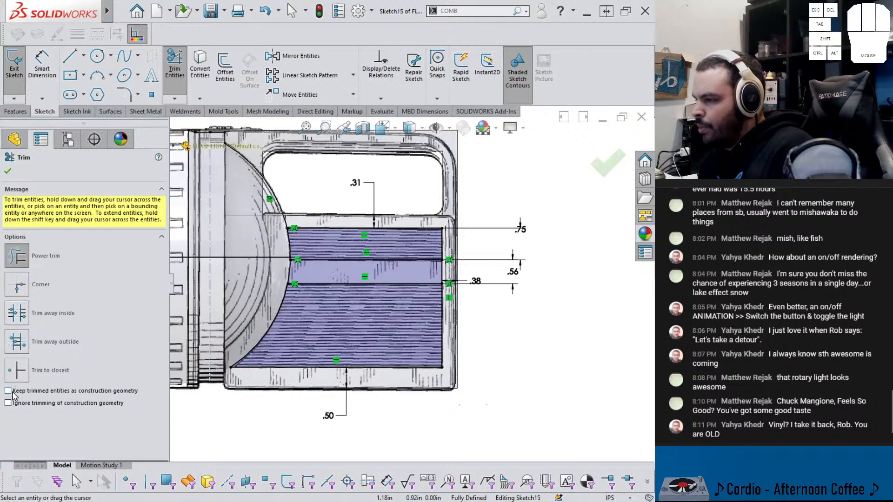
{"action": "left_click_drag", "start_coordinate": [275, 281], "coordinate": [309, 275]}
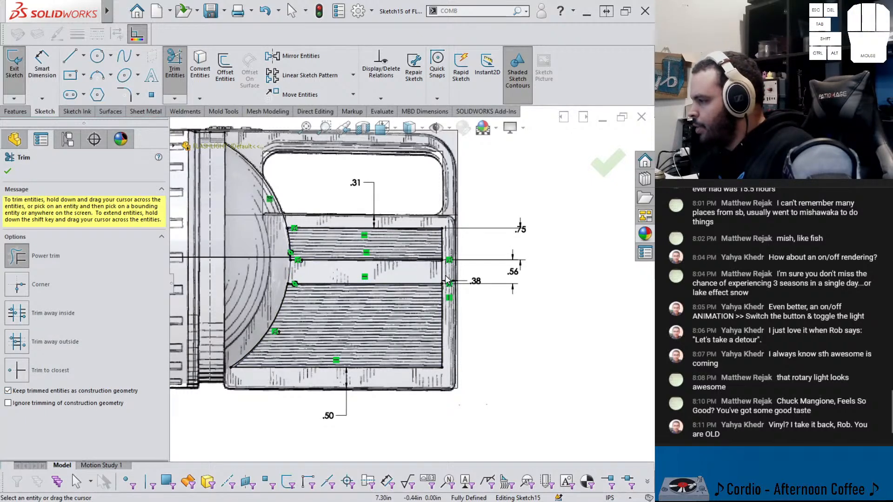
{"action": "left_click_drag", "start_coordinate": [435, 272], "coordinate": [453, 273]}
{"action": "key", "text": "Escape"}
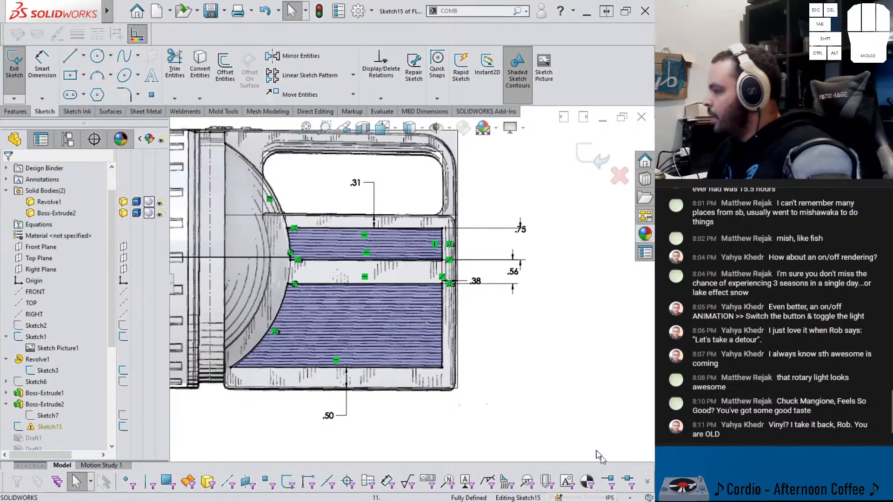
{"action": "left_click", "coordinate": [585, 168]}
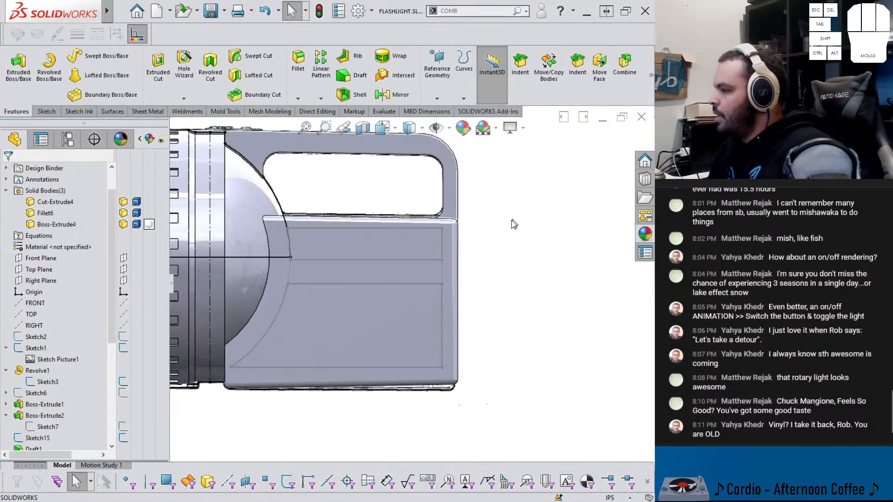
Hide Sketch3, the profile sketch of the Revolve1 feature
{"action": "scroll", "coordinate": [72, 362], "scroll_direction": "up", "scroll_amount": 3}
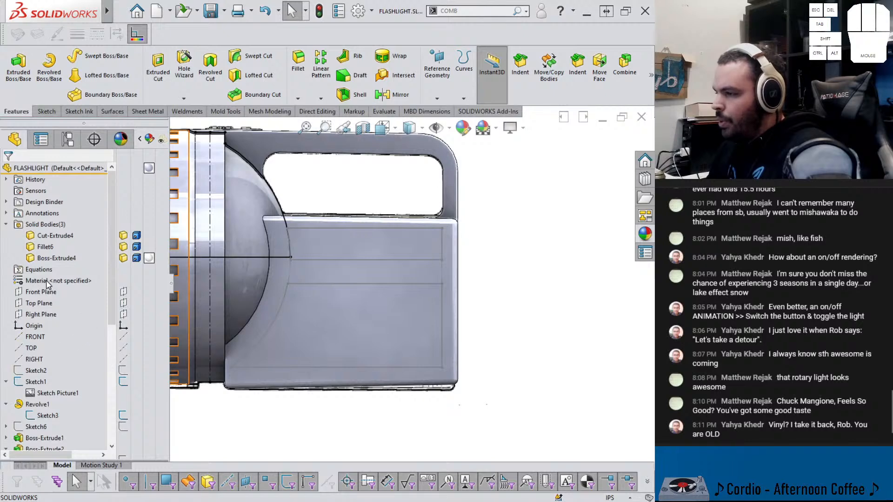
{"action": "left_click", "coordinate": [45, 416]}
{"action": "scroll", "coordinate": [42, 398], "scroll_direction": "down", "scroll_amount": 6}
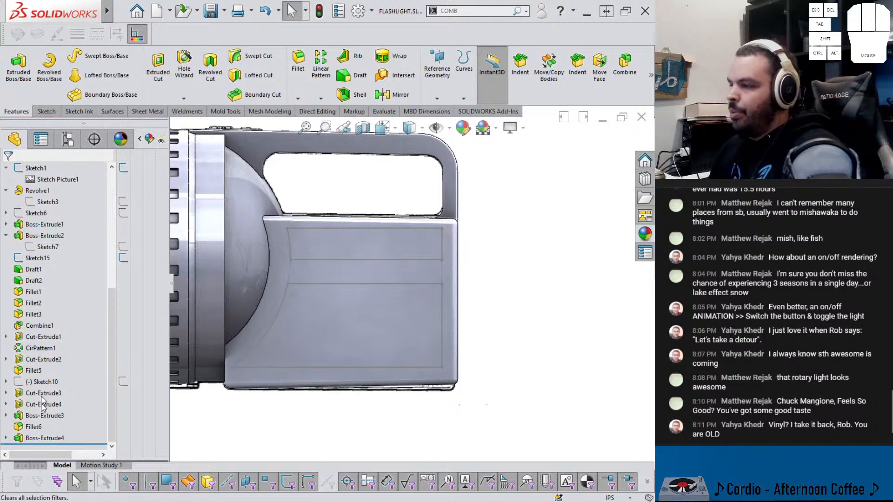
Examine the grip panel sketch against the body's drafted side face and the reference picture
{"action": "left_click", "coordinate": [39, 258]}
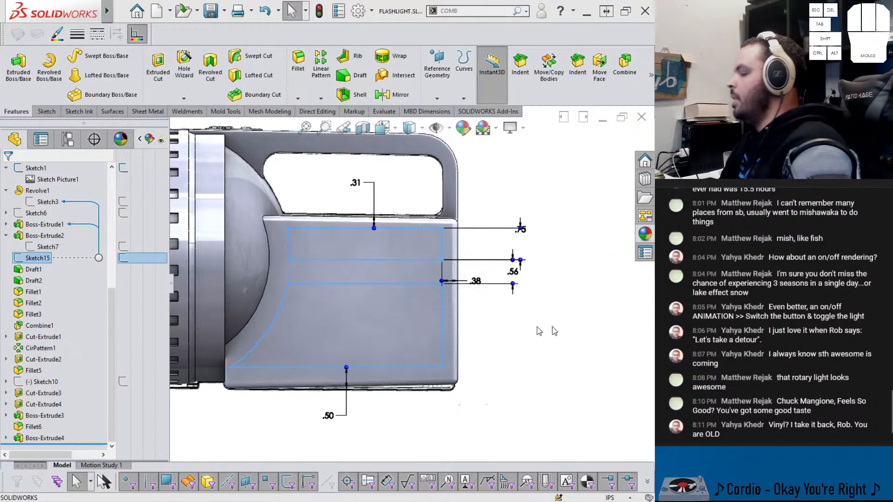
{"action": "left_click", "coordinate": [558, 371]}
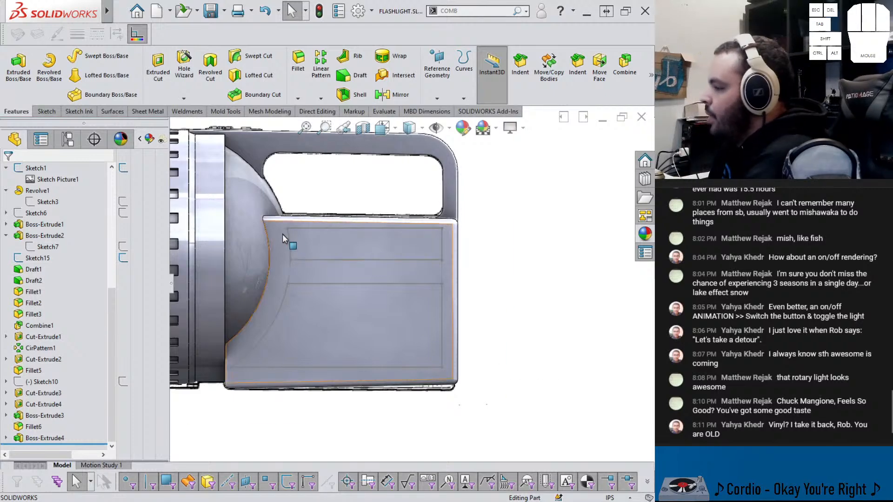
{"action": "key", "text": "Tab"}
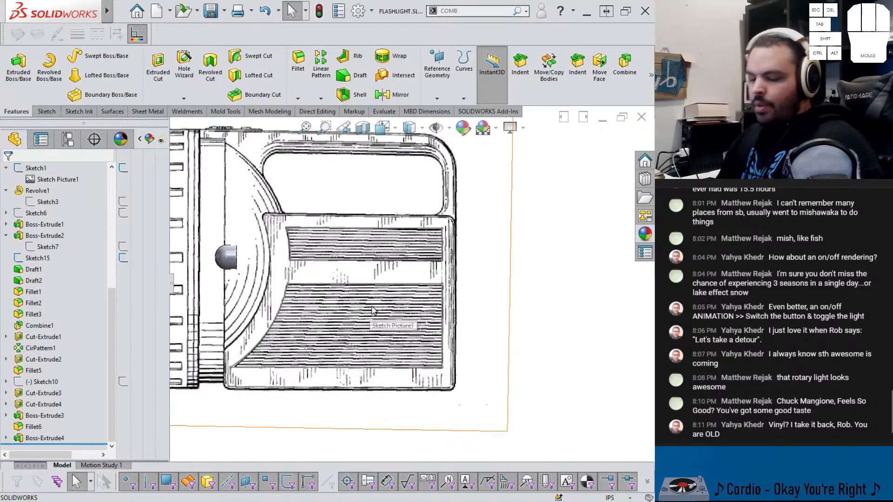
{"action": "mouse_move", "coordinate": [371, 313]}
{"action": "middle_mouse_down"}
{"action": "mouse_move", "coordinate": [375, 296]}
{"action": "mouse_move", "coordinate": [364, 309]}
{"action": "mouse_move", "coordinate": [363, 291]}
{"action": "mouse_move", "coordinate": [379, 274]}
{"action": "mouse_move", "coordinate": [347, 281]}
{"action": "middle_mouse_up"}
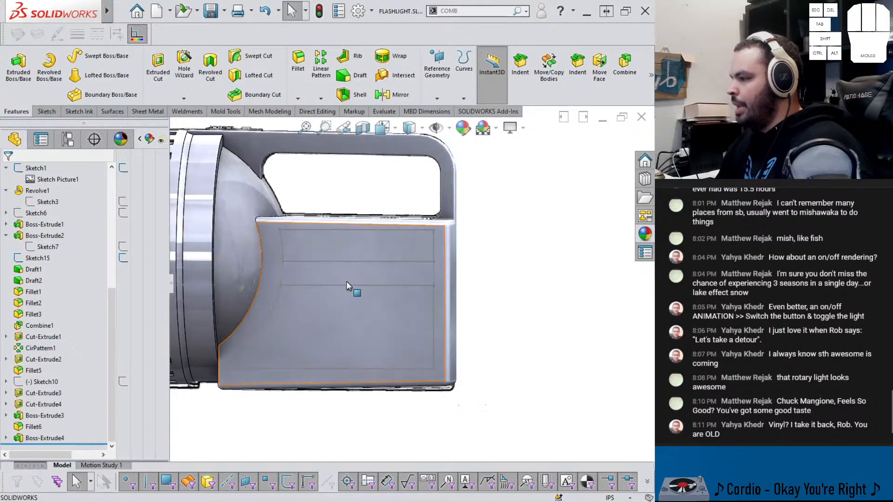
{"action": "left_click", "coordinate": [328, 275]}
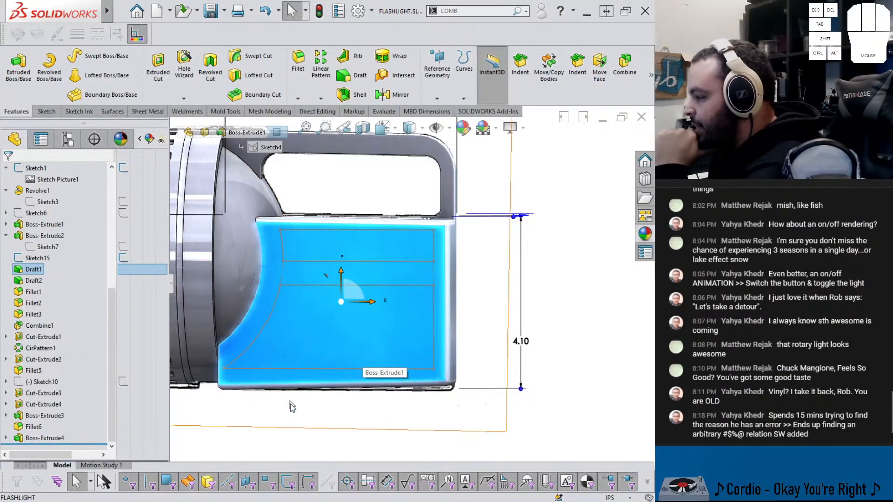
{"action": "left_click", "coordinate": [285, 426]}
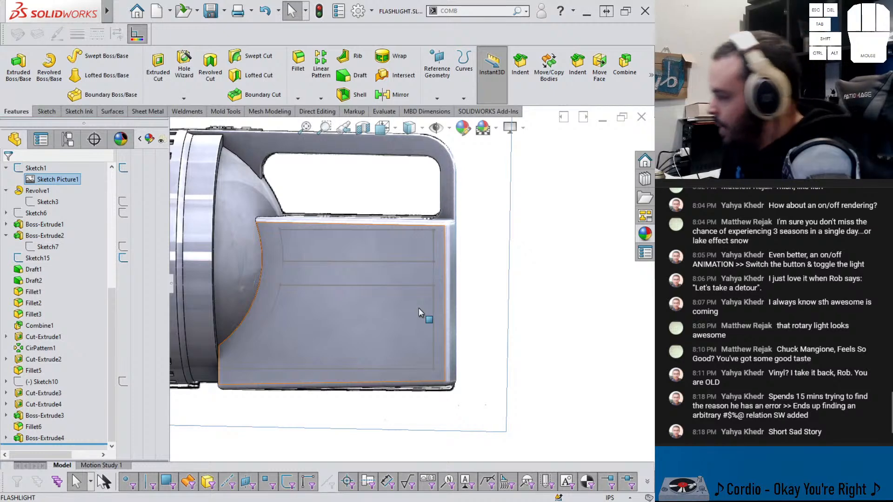
{"action": "scroll", "coordinate": [407, 265], "scroll_direction": "down", "scroll_amount": 3}
{"action": "left_click", "coordinate": [267, 280]}
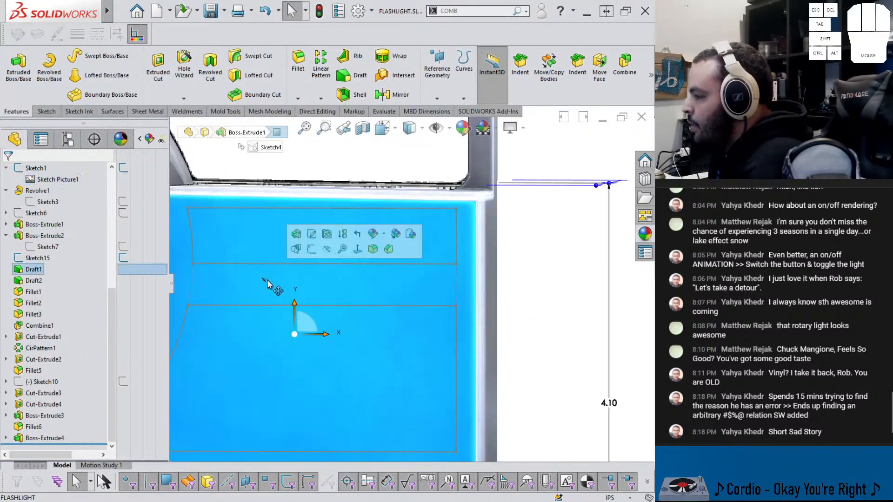
{"action": "scroll", "coordinate": [266, 279], "scroll_direction": "up", "scroll_amount": 3}
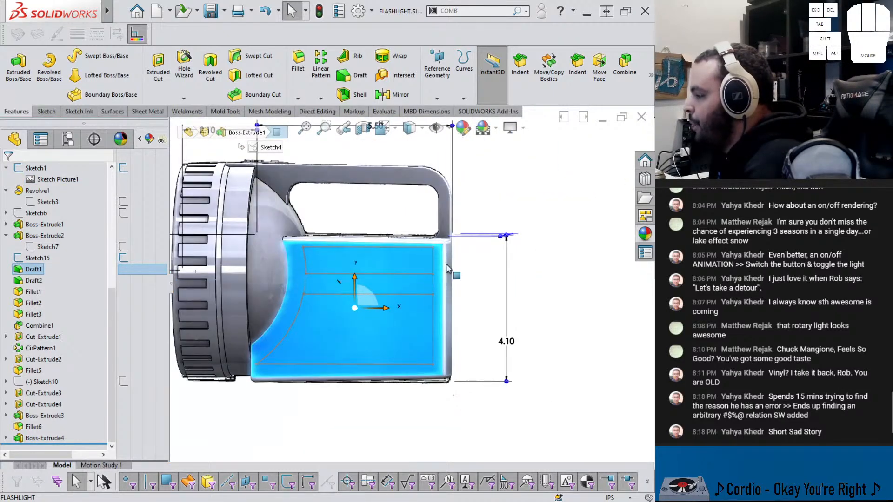
{"action": "left_click", "coordinate": [567, 276]}
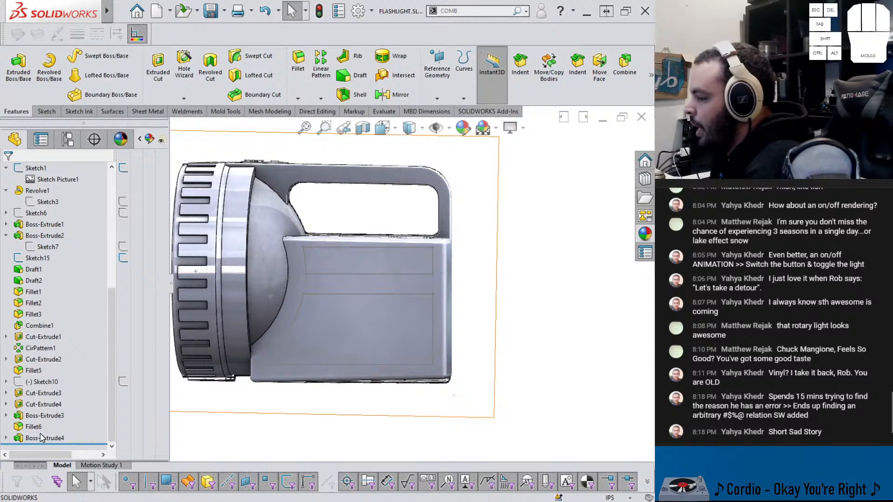
Reopen the grip panel sketch, Sketch15, for editing
{"action": "double_click", "coordinate": [333, 275]}
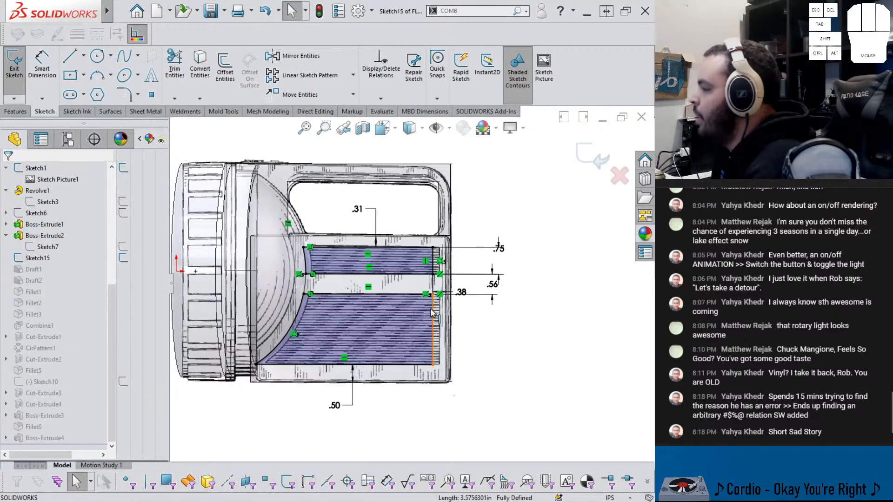
{"action": "left_click", "coordinate": [583, 155]}
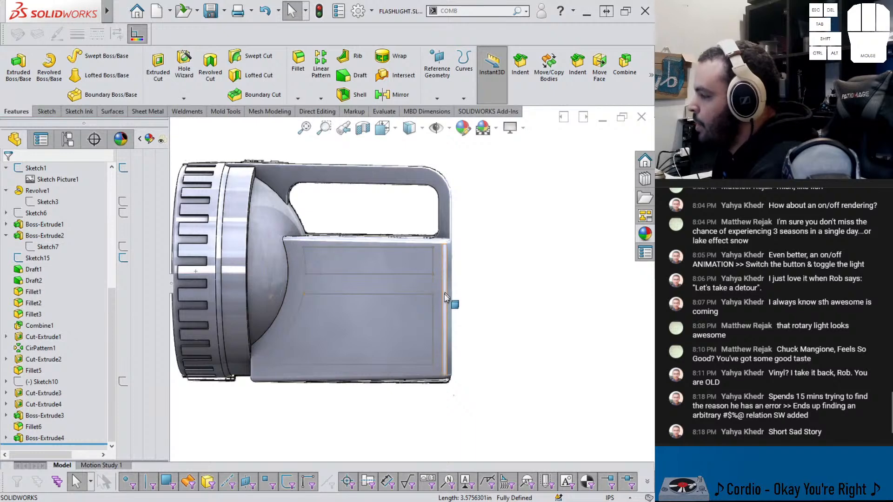
{"action": "left_click", "coordinate": [44, 259]}
{"action": "left_click", "coordinate": [55, 228]}
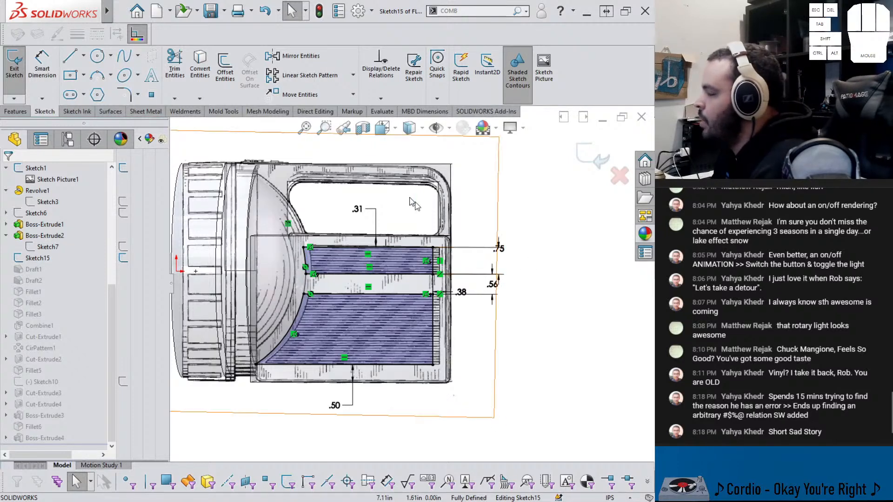
Filter the sketch's relations to External and review the coincident, on-edge and distance relations one by one
{"action": "left_click", "coordinate": [374, 75]}
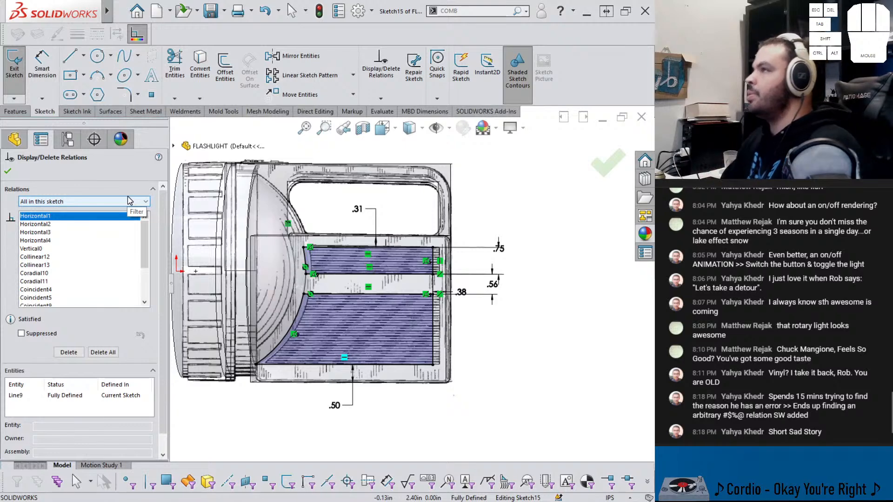
{"action": "left_click", "coordinate": [129, 200]}
{"action": "left_click", "coordinate": [93, 231]}
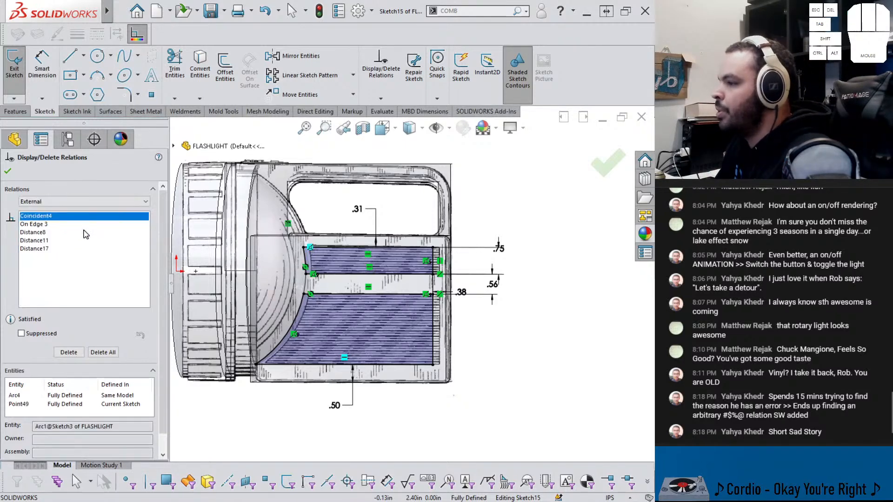
{"action": "left_click", "coordinate": [38, 225]}
{"action": "left_click", "coordinate": [33, 232]}
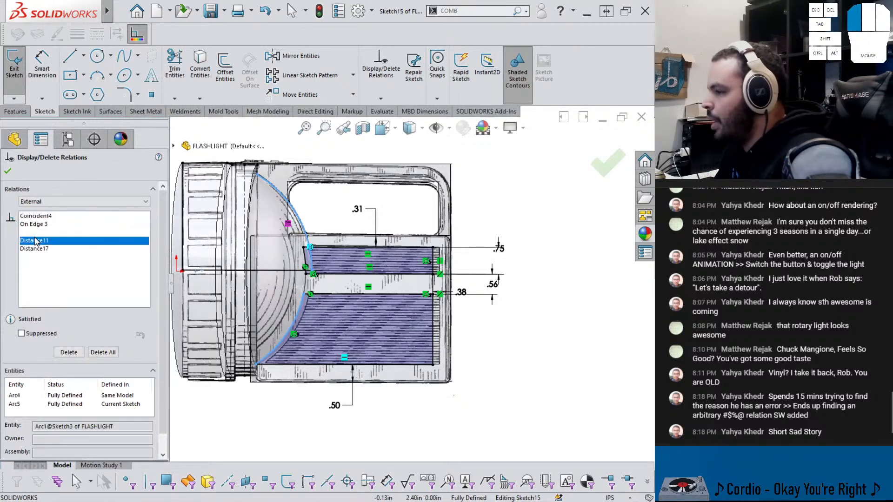
{"action": "left_click", "coordinate": [33, 225]}
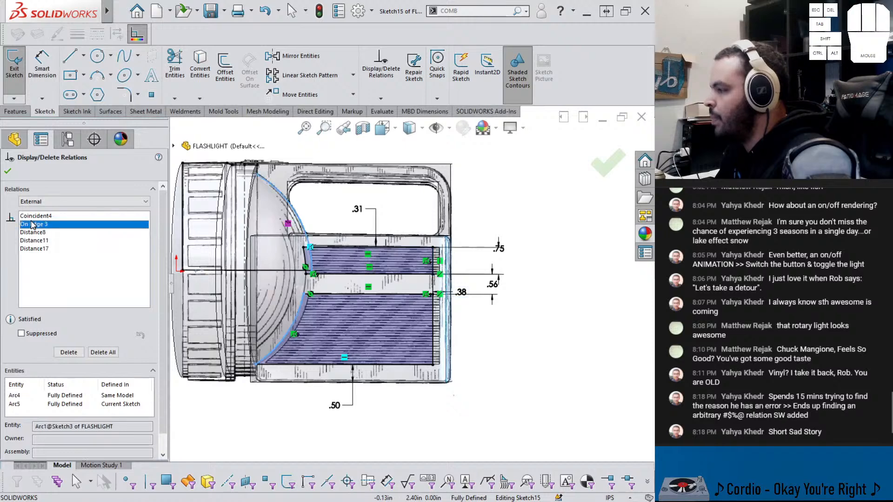
{"action": "left_click", "coordinate": [34, 232]}
{"action": "left_click", "coordinate": [35, 241]}
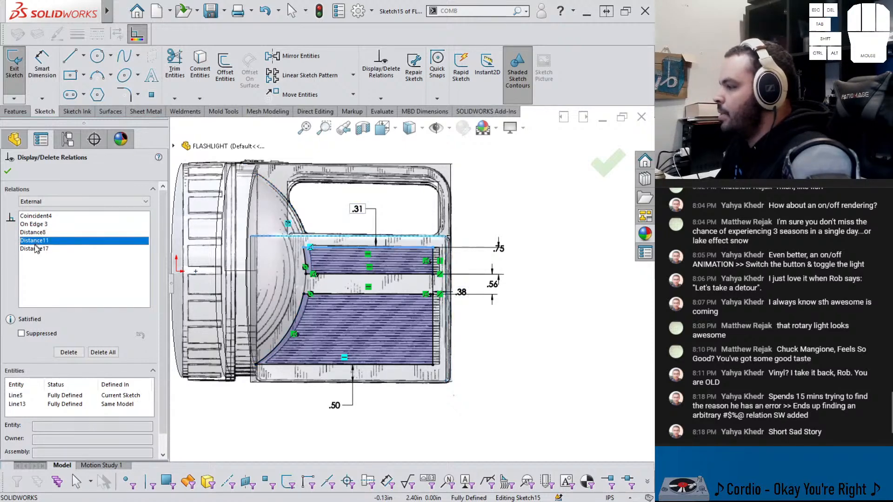
{"action": "left_click", "coordinate": [35, 249]}
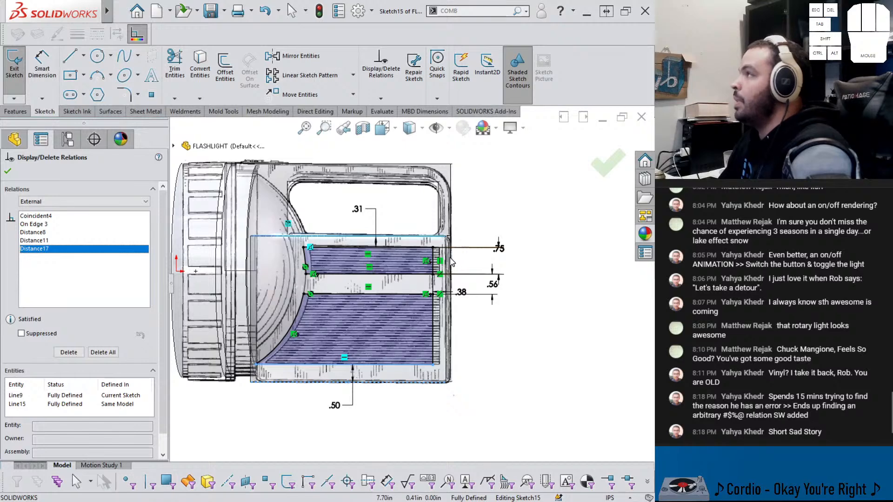
{"action": "left_click", "coordinate": [8, 172]}
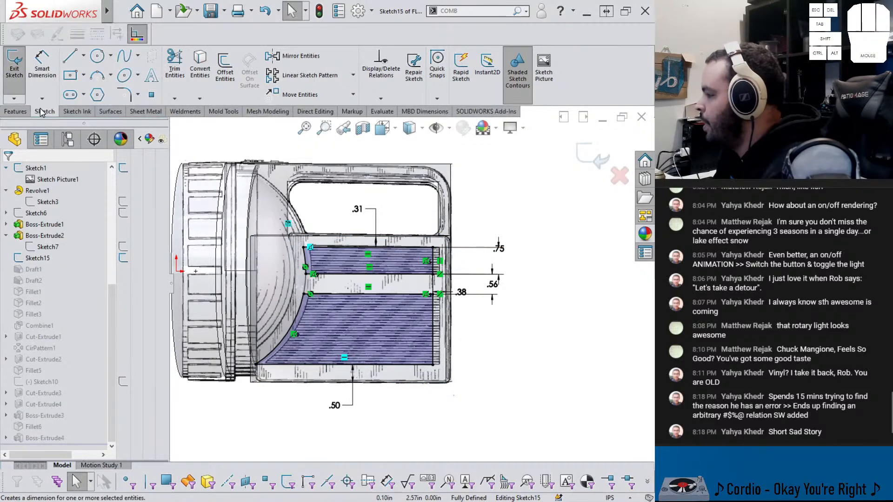
Dimension the lower grip area's straight vertical edge and switch that dimension from driven to driving
{"action": "right_click", "coordinate": [463, 424]}
{"action": "right_click_drag", "start_coordinate": [463, 424], "coordinate": [430, 374]}
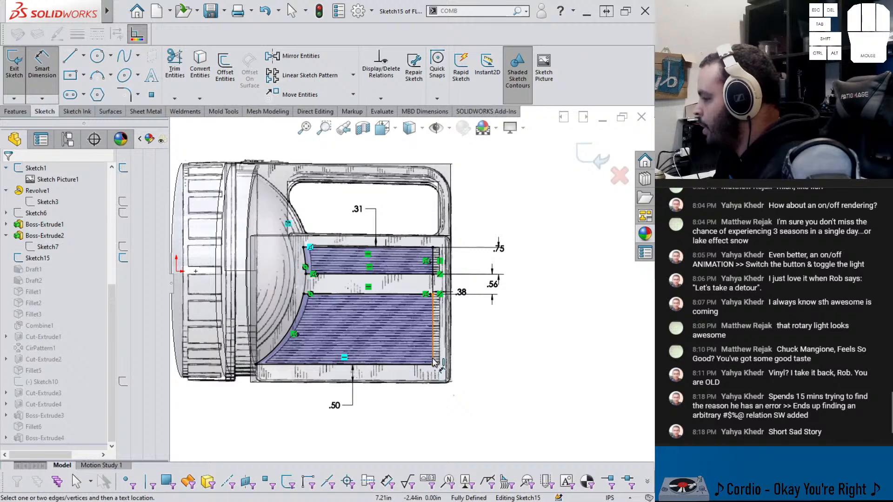
{"action": "left_click", "coordinate": [433, 360]}
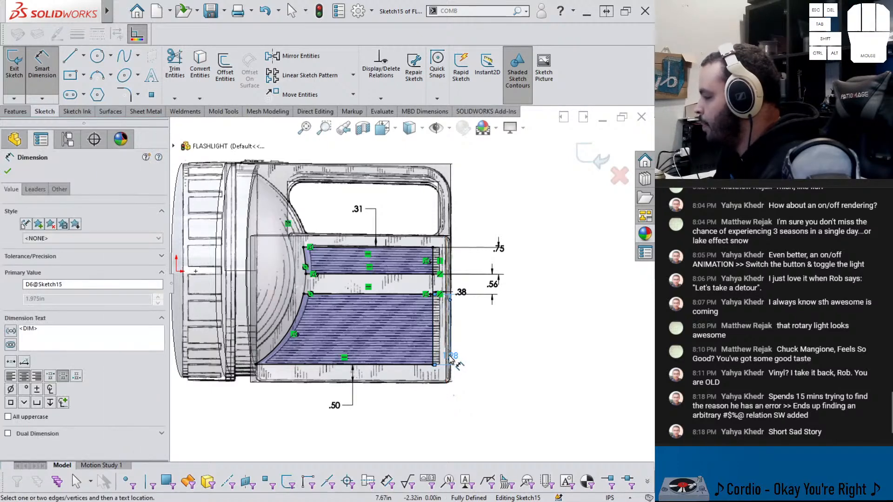
{"action": "left_click", "coordinate": [59, 189]}
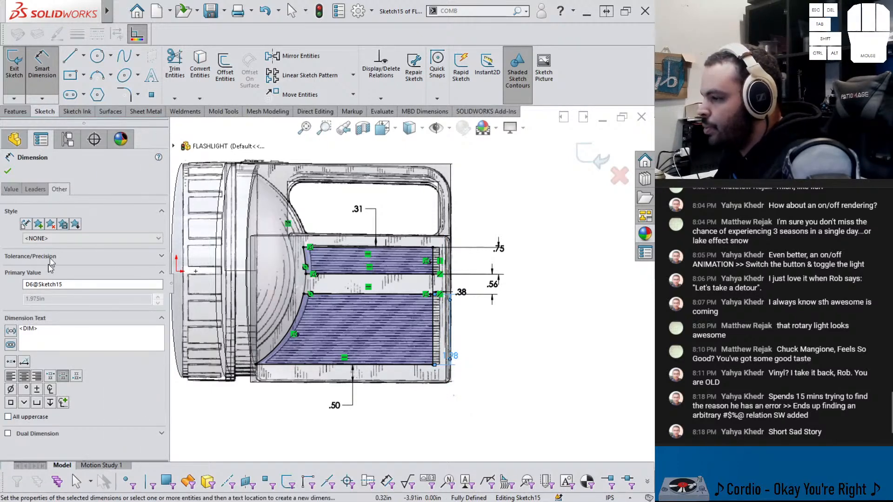
{"action": "left_click", "coordinate": [20, 303]}
{"action": "left_click", "coordinate": [536, 380]}
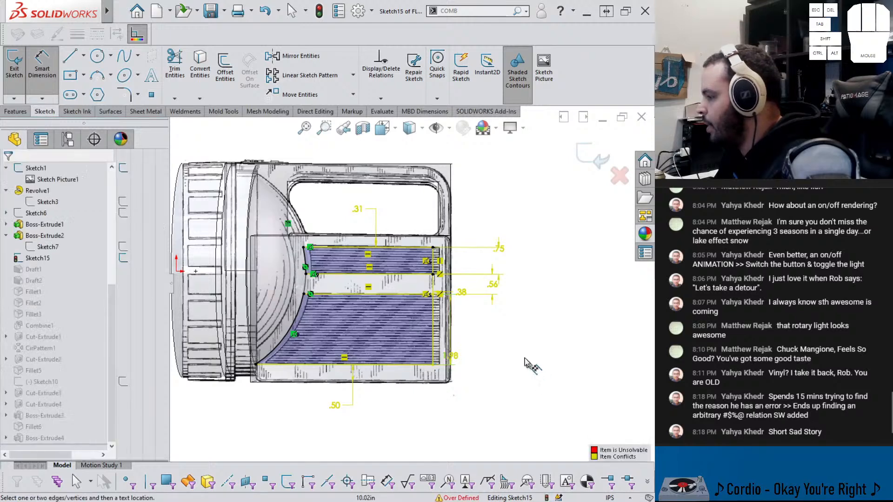
Diagnose the over-defined grip panel sketch, accept the solution that deletes the 1.98 dimension, Distance25, and exit the sketch
{"action": "left_click", "coordinate": [467, 498]}
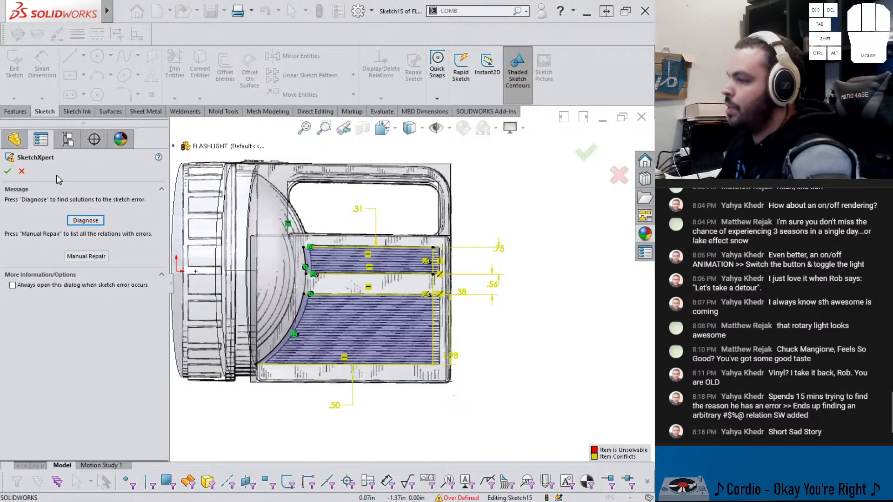
{"action": "left_click", "coordinate": [84, 221]}
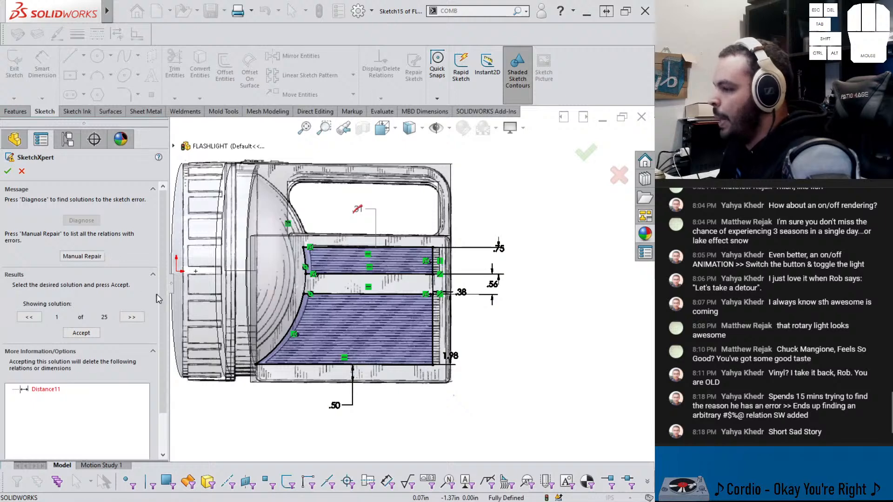
{"action": "left_click_drag", "start_coordinate": [163, 294], "coordinate": [162, 319]}
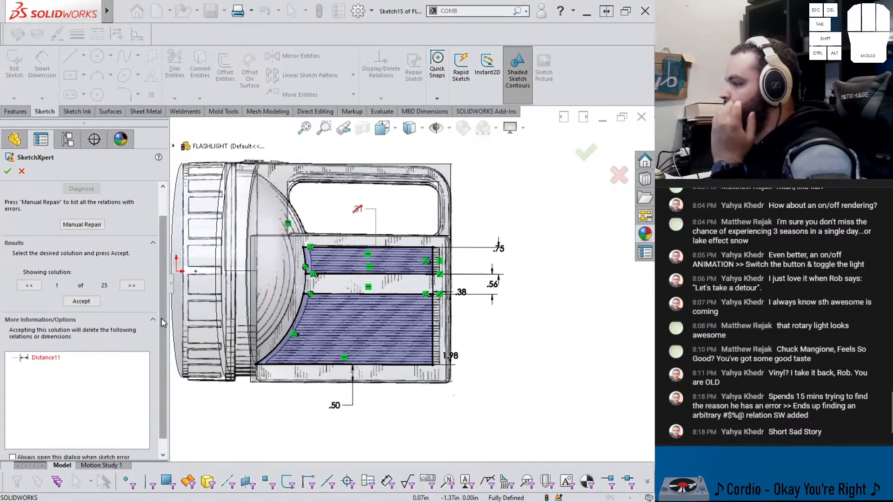
{"action": "left_click", "coordinate": [135, 286]}
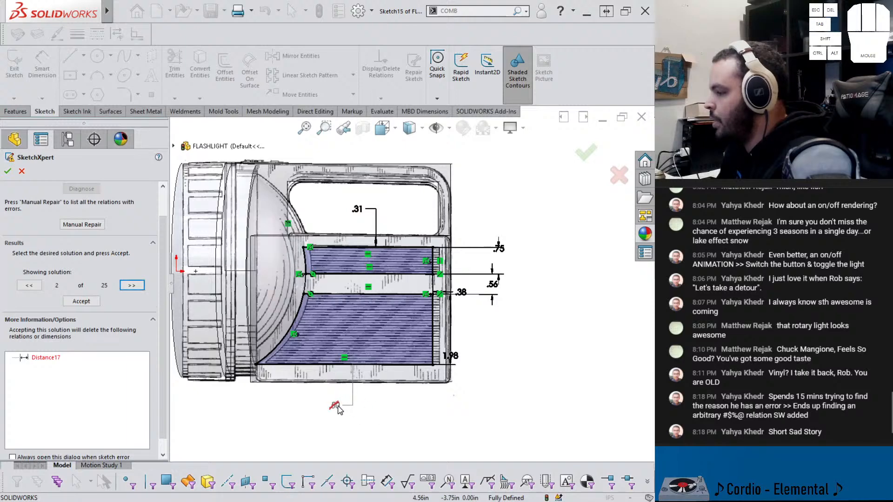
{"action": "left_click", "coordinate": [134, 286]}
{"action": "left_click", "coordinate": [138, 286]}
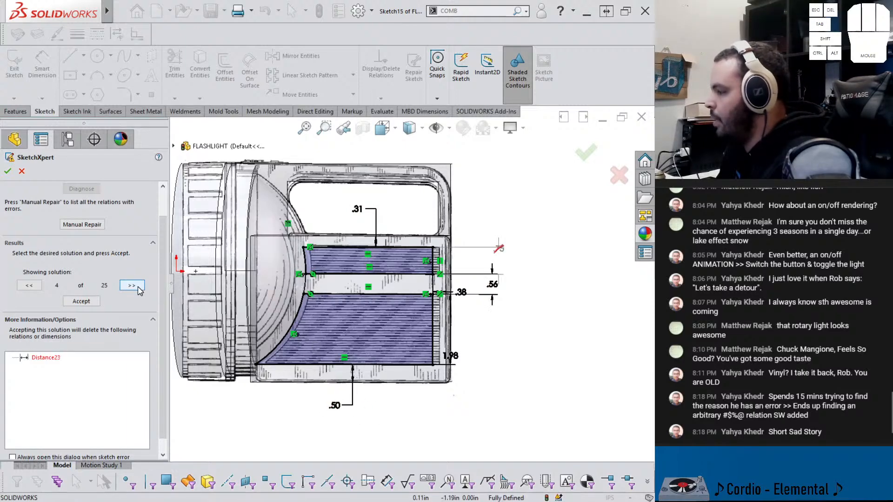
{"action": "left_click", "coordinate": [139, 287]}
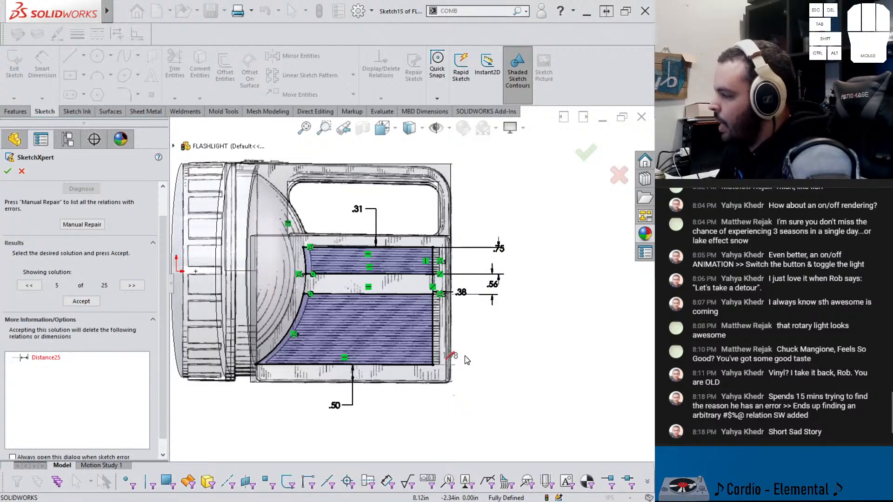
{"action": "left_click", "coordinate": [81, 301]}
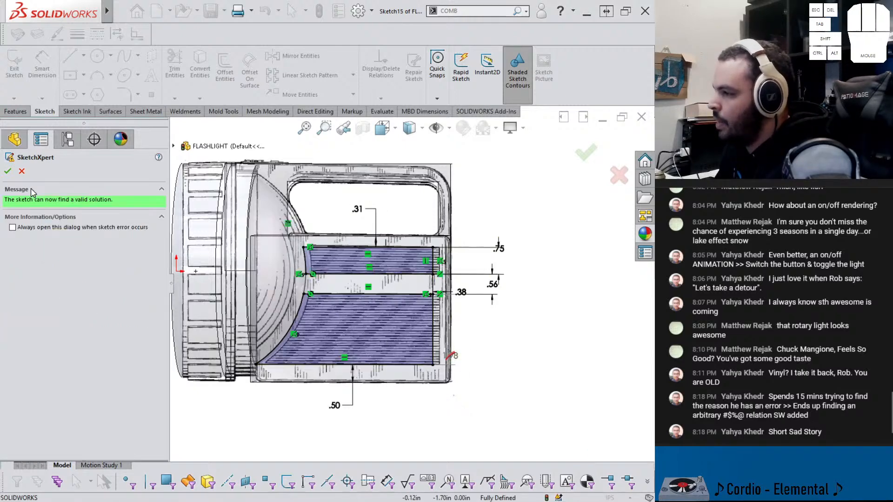
{"action": "left_click", "coordinate": [8, 172]}
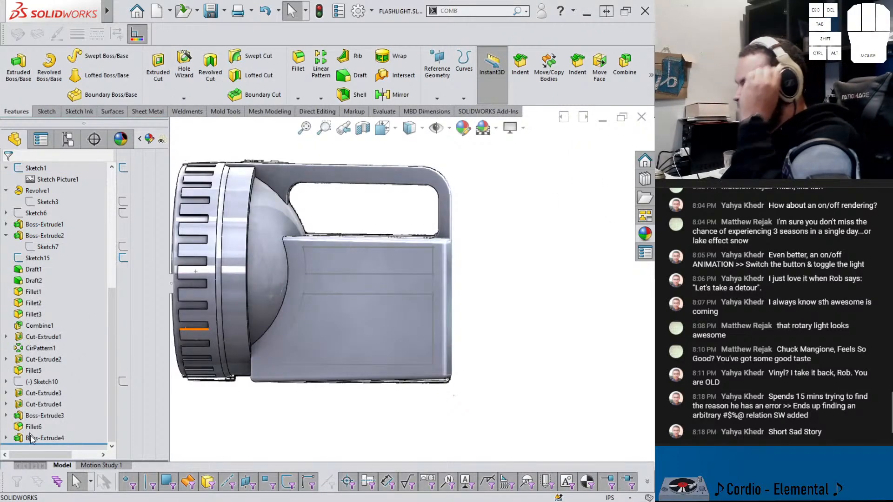
Copy the body's drafted side face as a surface using Offset Surface with a 0.00 in distance
{"action": "left_click", "coordinate": [322, 289]}
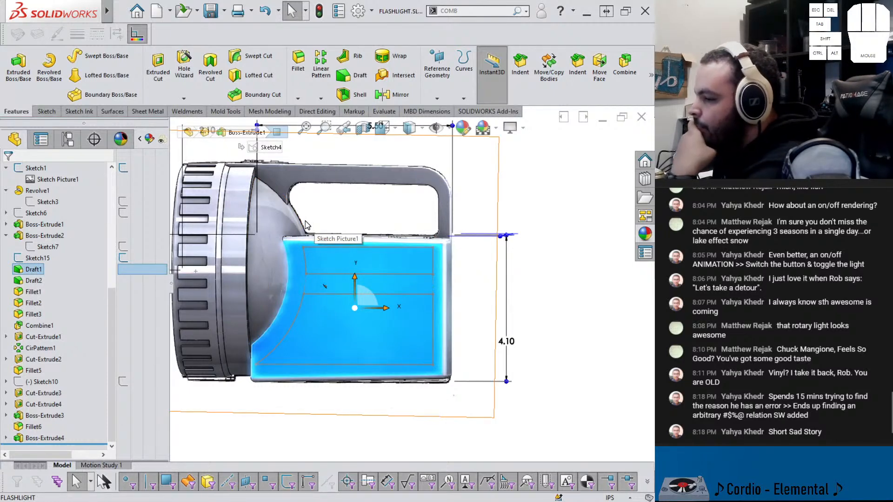
{"action": "scroll", "coordinate": [306, 225], "scroll_direction": "down", "scroll_amount": 3}
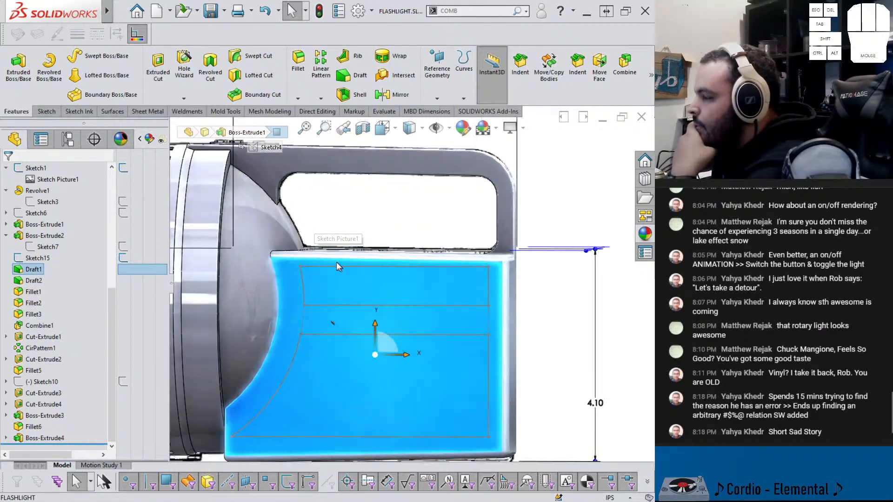
{"action": "left_click", "coordinate": [111, 112]}
{"action": "left_click", "coordinate": [218, 75]}
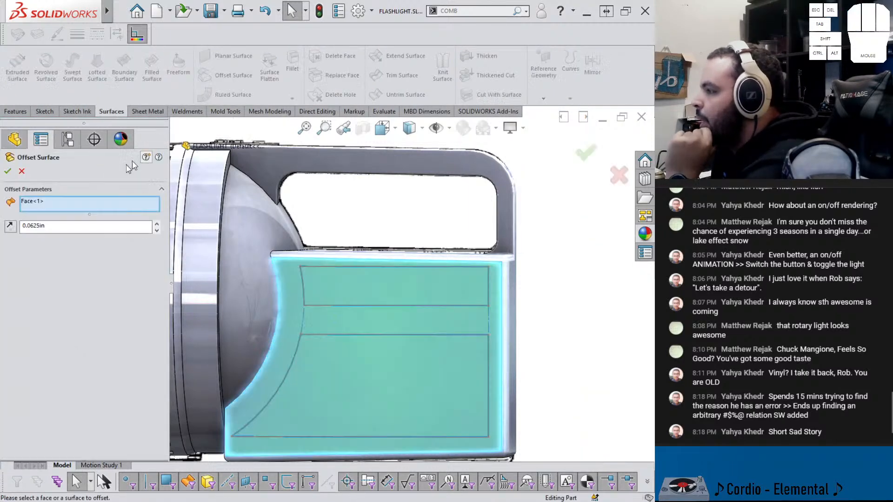
{"action": "key", "text": "Return"}
{"action": "key", "text": "Return"}
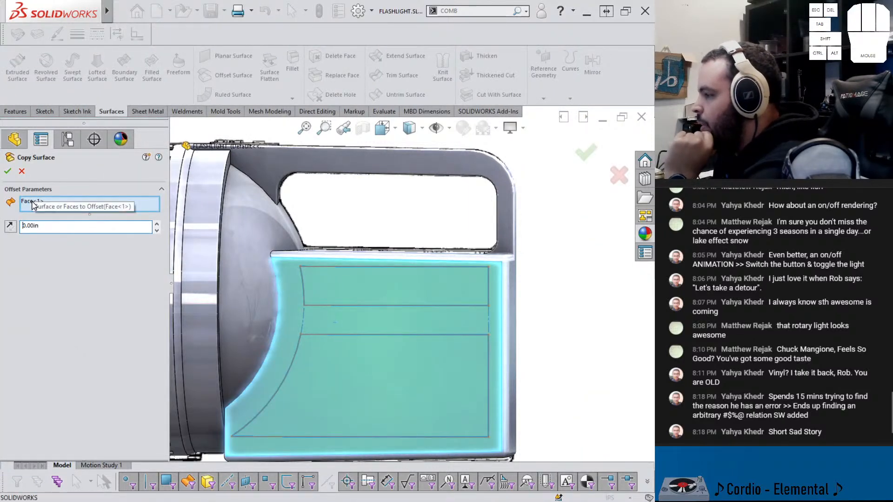
Hide the flashlight's solid body to isolate the copied side surface, and compare the surface's draft with the grip panel sketch plane
{"action": "middle_click_drag", "start_coordinate": [458, 242], "coordinate": [428, 285]}
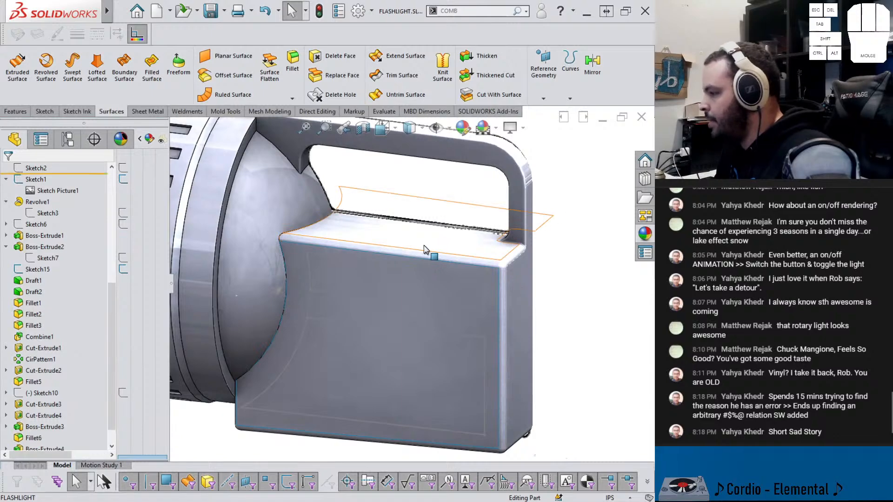
{"action": "key", "text": "Tab"}
{"action": "mouse_move", "coordinate": [423, 248]}
{"action": "middle_mouse_down"}
{"action": "mouse_move", "coordinate": [406, 267]}
{"action": "mouse_move", "coordinate": [351, 257]}
{"action": "mouse_move", "coordinate": [399, 276]}
{"action": "middle_mouse_up"}
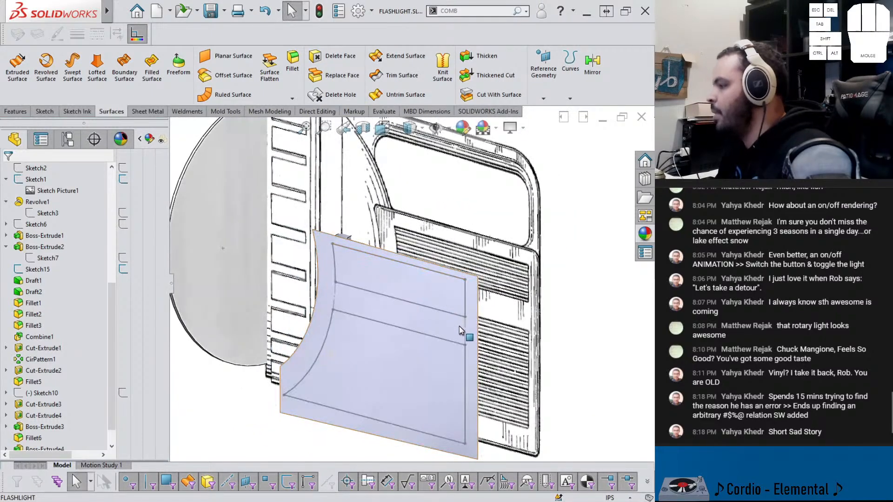
{"action": "left_click", "coordinate": [416, 327]}
{"action": "middle_click_drag", "start_coordinate": [416, 326], "coordinate": [409, 417]}
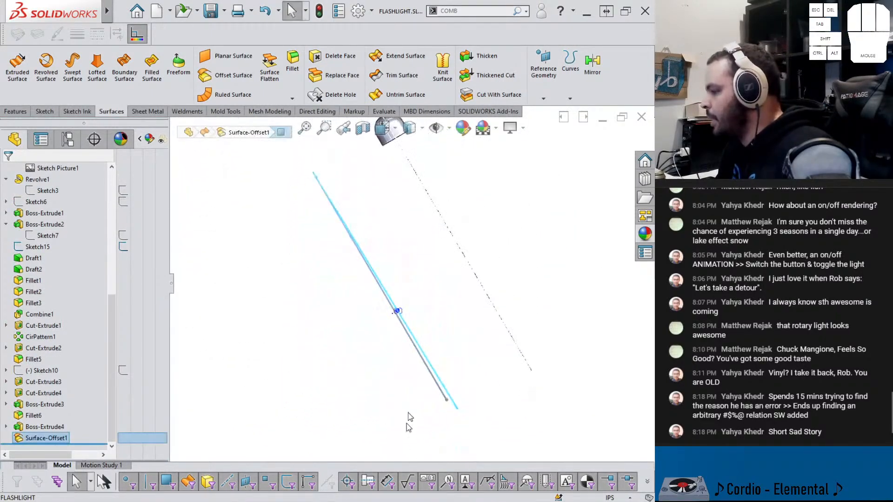
{"action": "mouse_move", "coordinate": [460, 407]}
{"action": "middle_mouse_down"}
{"action": "mouse_move", "coordinate": [462, 349]}
{"action": "mouse_move", "coordinate": [492, 304]}
{"action": "middle_mouse_up"}
{"action": "scroll", "coordinate": [492, 307], "scroll_direction": "up", "scroll_amount": 4}
{"action": "left_click", "coordinate": [525, 401]}
{"action": "scroll", "coordinate": [389, 341], "scroll_direction": "down", "scroll_amount": 5}
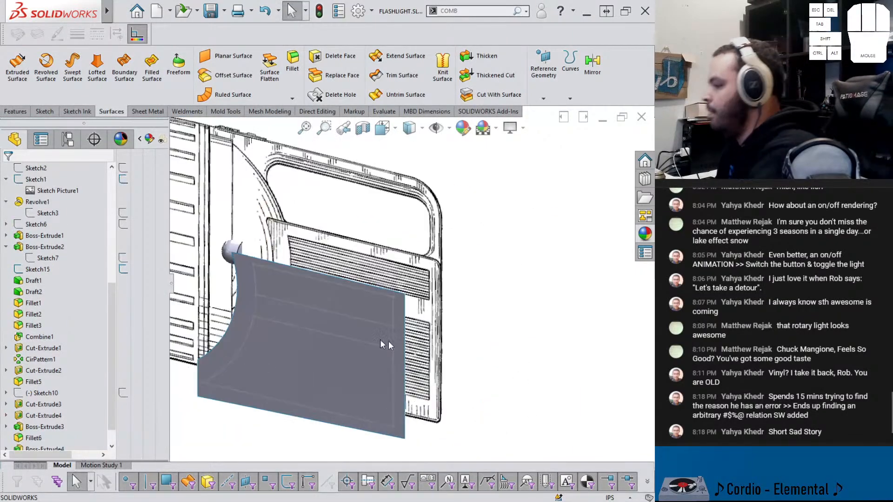
Thicken the copied side surface 0.0625 in toward Side 2 as a separate body, with Merge result turned off
{"action": "left_click", "coordinate": [358, 316]}
{"action": "left_click", "coordinate": [479, 58]}
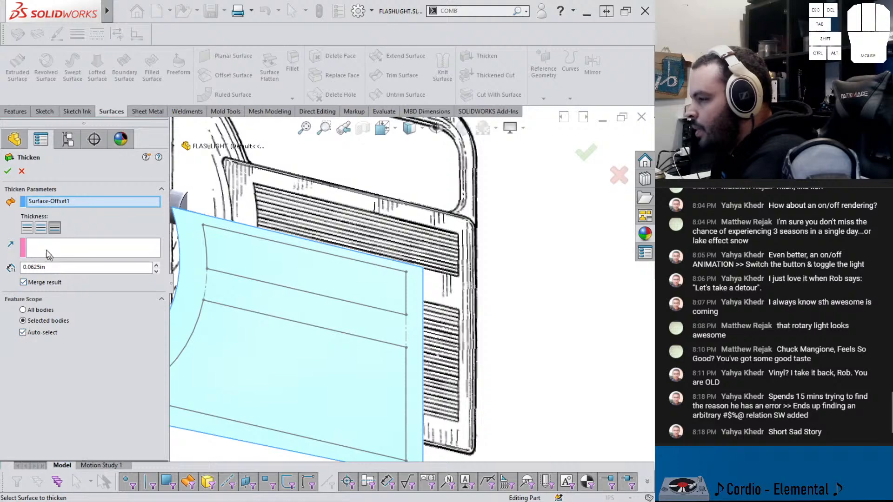
{"action": "left_click", "coordinate": [27, 229]}
{"action": "left_click", "coordinate": [54, 229]}
{"action": "mouse_move", "coordinate": [361, 273]}
{"action": "middle_mouse_down"}
{"action": "mouse_move", "coordinate": [309, 250]}
{"action": "mouse_move", "coordinate": [371, 277]}
{"action": "middle_mouse_up"}
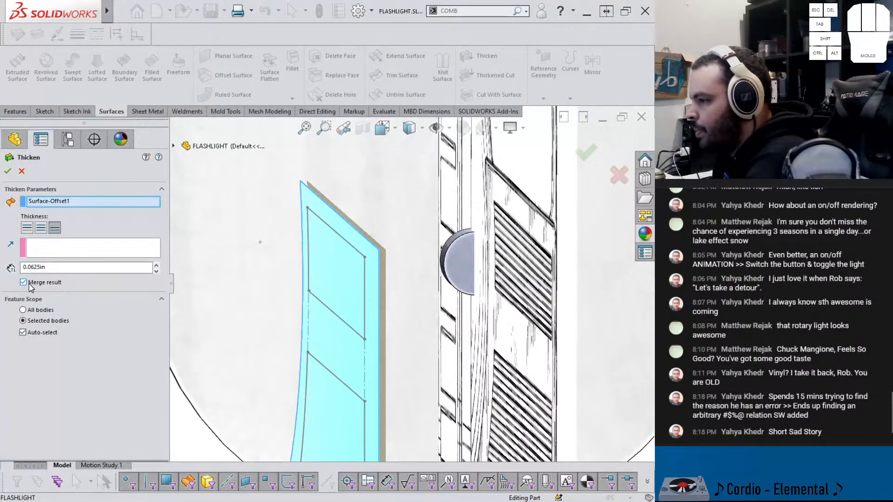
{"action": "left_click", "coordinate": [31, 284]}
{"action": "left_click", "coordinate": [5, 172]}
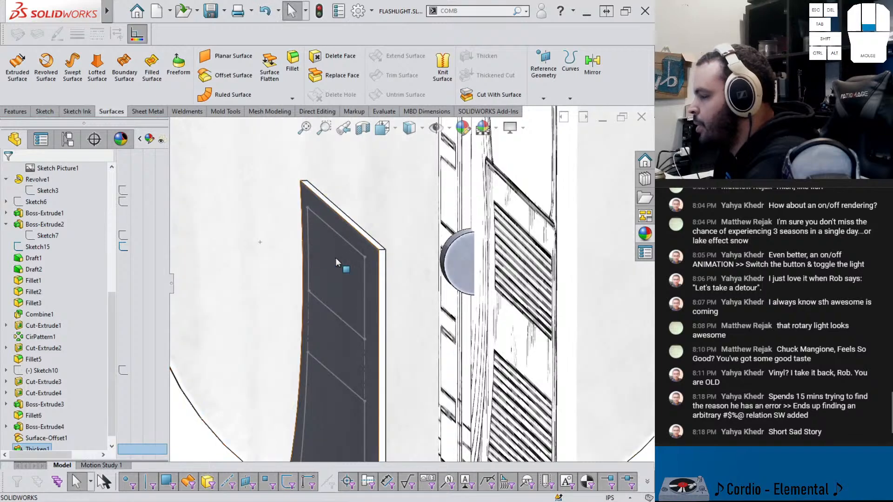
Inspect the thickened side plate edge-on and set its thickness to 0.125 in
{"action": "scroll", "coordinate": [344, 263], "scroll_direction": "down", "scroll_amount": 5}
{"action": "scroll", "coordinate": [430, 296], "scroll_direction": "up", "scroll_amount": 3}
{"action": "mouse_move", "coordinate": [363, 264]}
{"action": "middle_mouse_down"}
{"action": "mouse_move", "coordinate": [344, 249]}
{"action": "mouse_move", "coordinate": [374, 261]}
{"action": "mouse_move", "coordinate": [347, 253]}
{"action": "mouse_move", "coordinate": [358, 259]}
{"action": "mouse_move", "coordinate": [352, 265]}
{"action": "middle_mouse_up"}
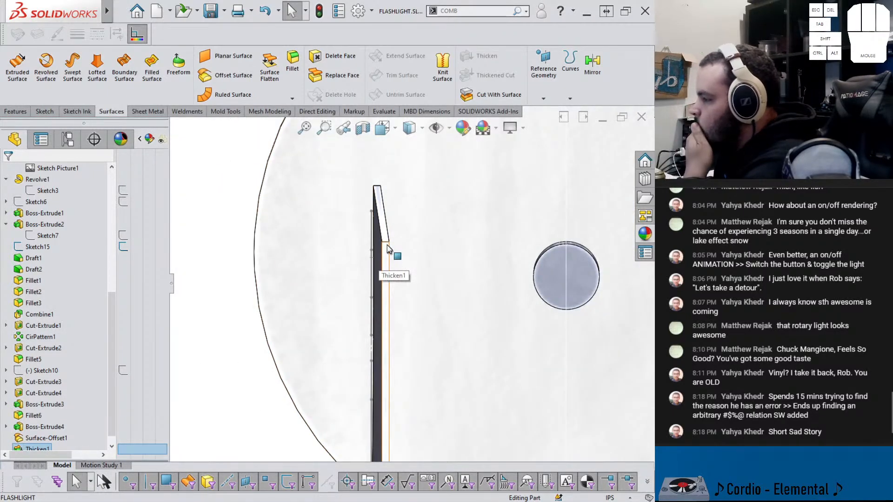
{"action": "mouse_move", "coordinate": [387, 249]}
{"action": "middle_mouse_down"}
{"action": "mouse_move", "coordinate": [373, 243]}
{"action": "mouse_move", "coordinate": [385, 244]}
{"action": "middle_mouse_up"}
{"action": "scroll", "coordinate": [385, 244], "scroll_direction": "down", "scroll_amount": 2}
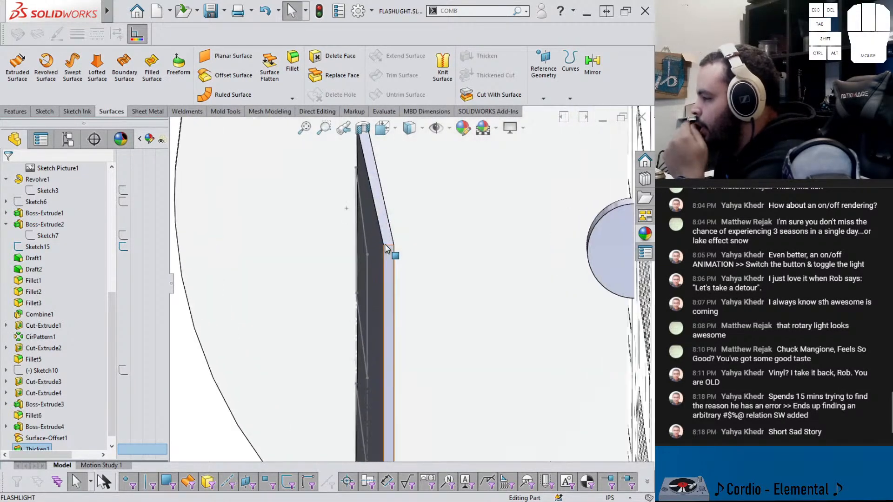
{"action": "left_click", "coordinate": [386, 241]}
{"action": "left_click", "coordinate": [41, 438]}
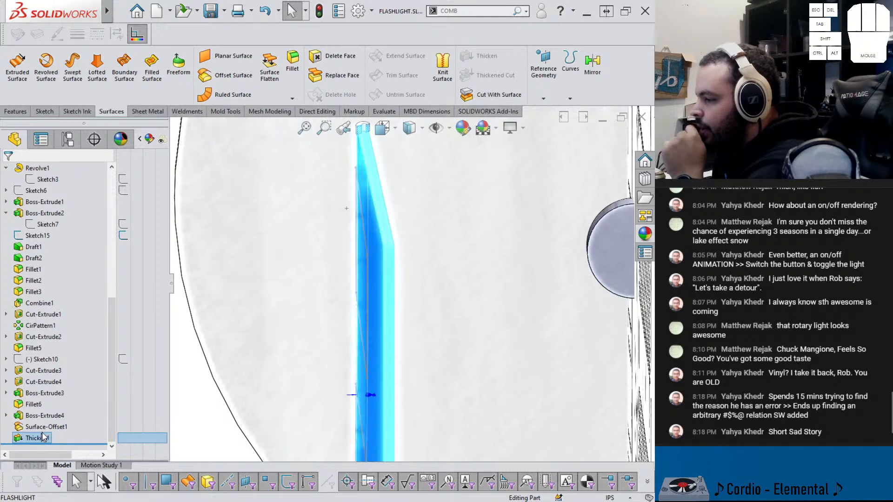
{"action": "left_click", "coordinate": [51, 411]}
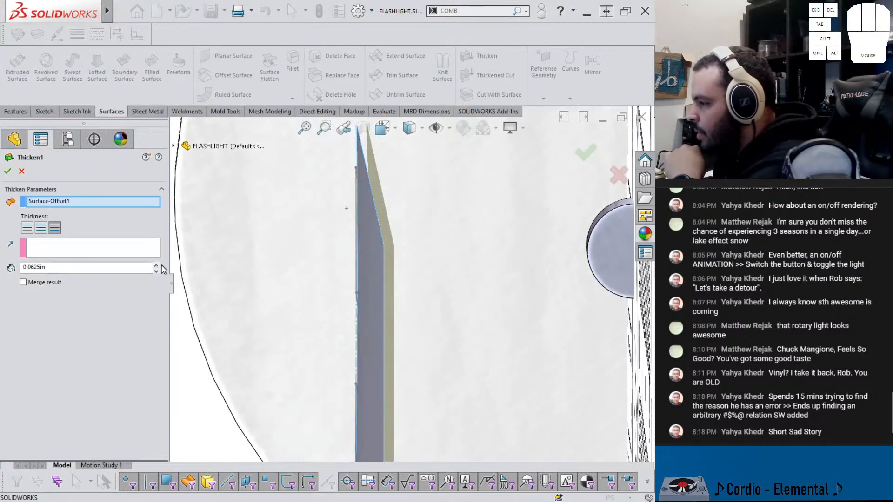
{"action": "left_click", "coordinate": [156, 265]}
{"action": "left_click", "coordinate": [6, 173]}
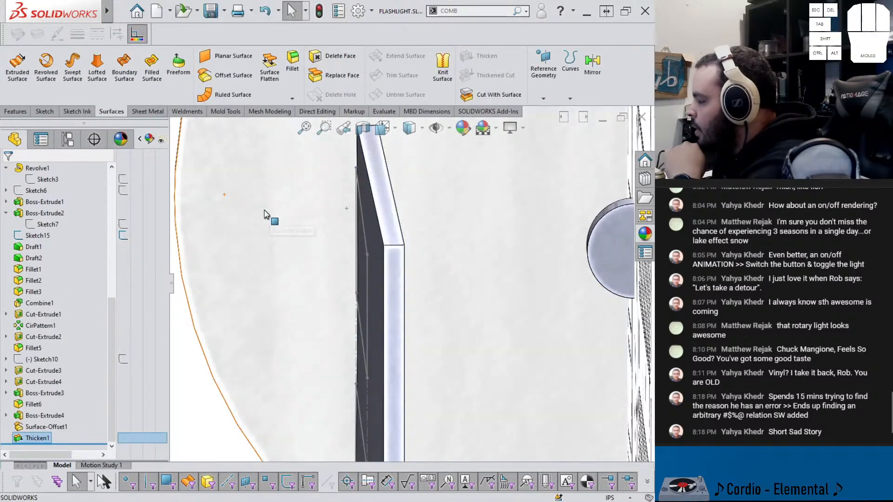
Set the side plate's Thicken thickness back to 0.0625 in
{"action": "scroll", "coordinate": [441, 224], "scroll_direction": "up", "scroll_amount": 3}
{"action": "scroll", "coordinate": [574, 265], "scroll_direction": "down", "scroll_amount": 2}
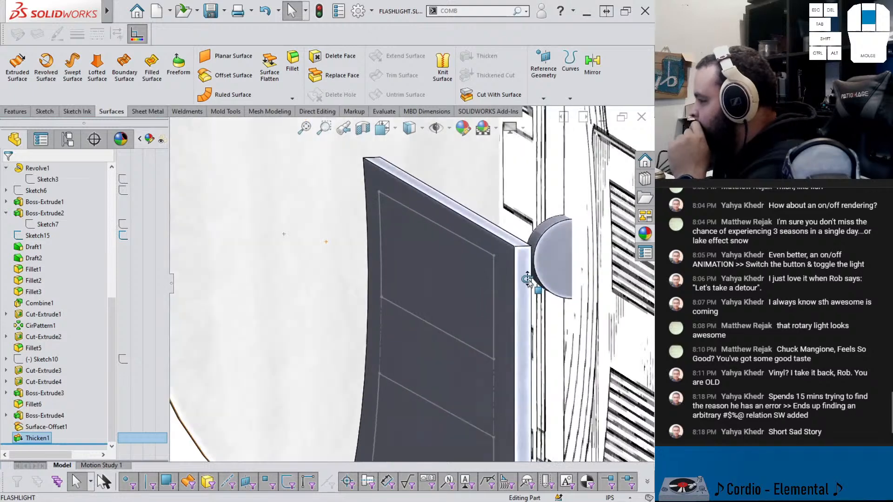
{"action": "middle_click_drag", "start_coordinate": [532, 282], "coordinate": [470, 284]}
{"action": "left_click", "coordinate": [38, 439]}
{"action": "left_click", "coordinate": [42, 415]}
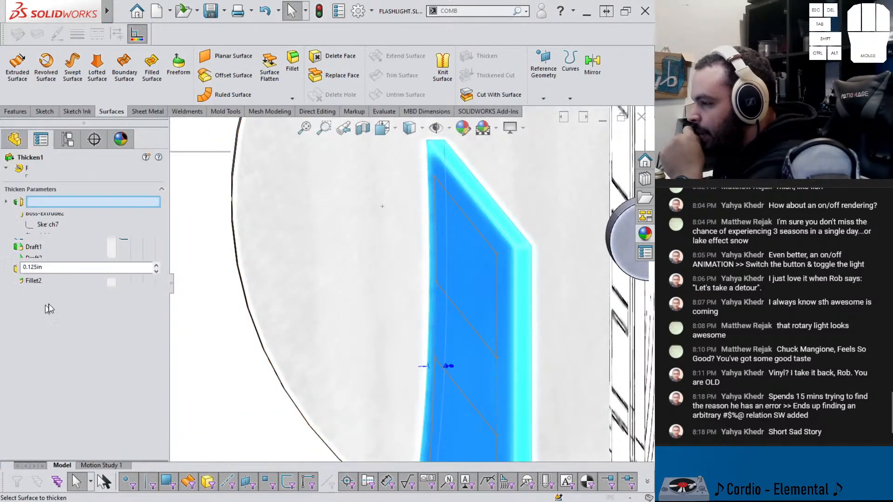
{"action": "left_click", "coordinate": [156, 272]}
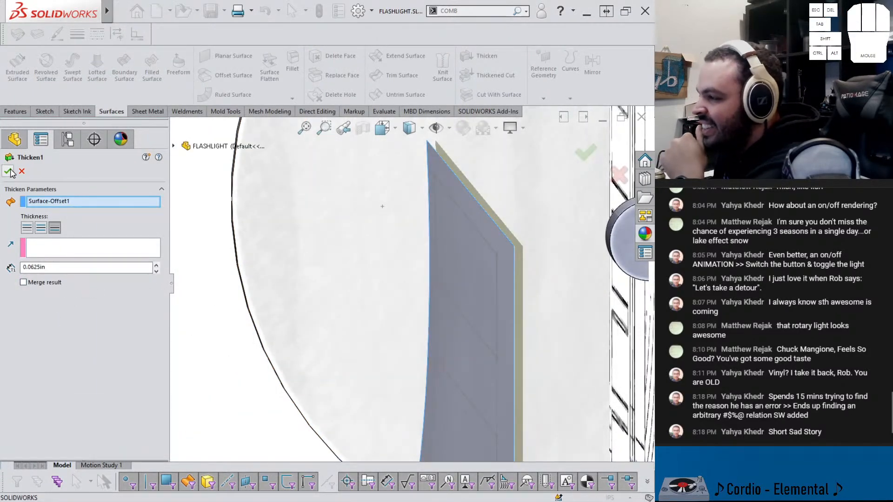
{"action": "left_click", "coordinate": [8, 172]}
Examine the thickened side plate from several angles, checking its slanted end faces and thickness relative to the grip panel sketch
{"action": "middle_click_drag", "start_coordinate": [367, 239], "coordinate": [420, 236]}
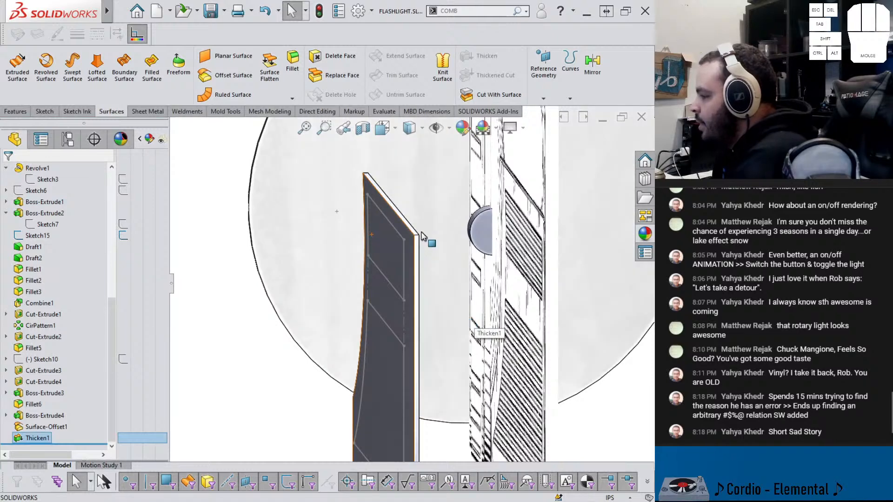
{"action": "scroll", "coordinate": [420, 262], "scroll_direction": "down", "scroll_amount": 2}
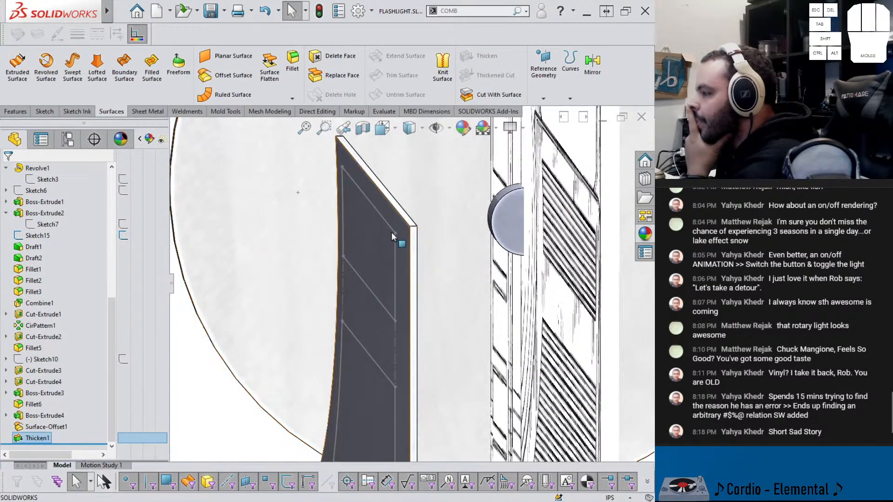
{"action": "left_click", "coordinate": [413, 228]}
{"action": "left_click", "coordinate": [15, 112]}
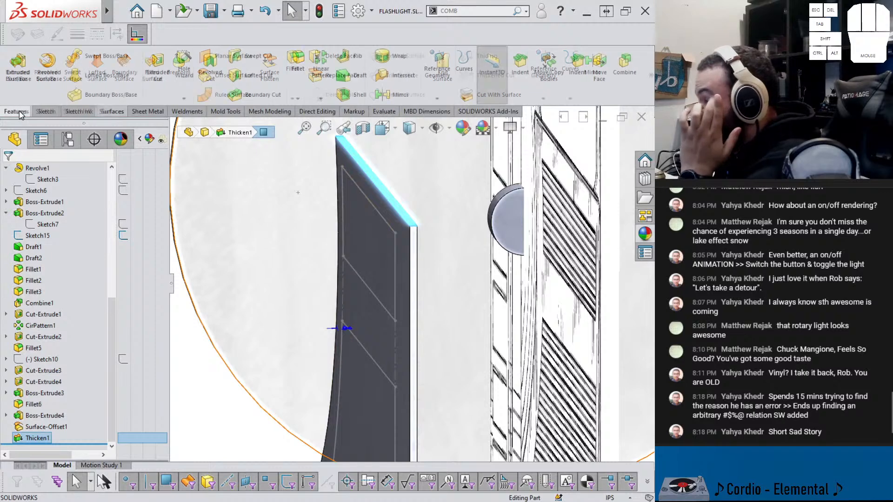
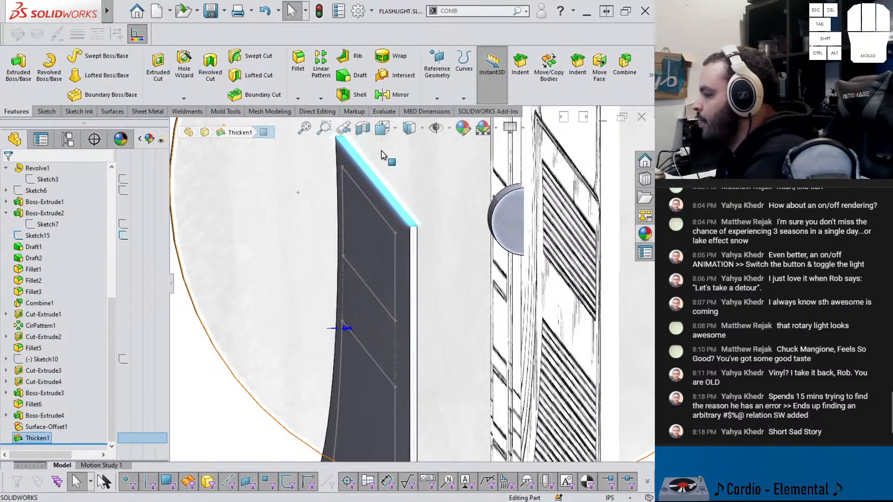
{"action": "scroll", "coordinate": [428, 272], "scroll_direction": "up", "scroll_amount": 5}
{"action": "middle_click_drag", "start_coordinate": [430, 274], "coordinate": [421, 257]}
{"action": "left_click", "coordinate": [276, 282]}
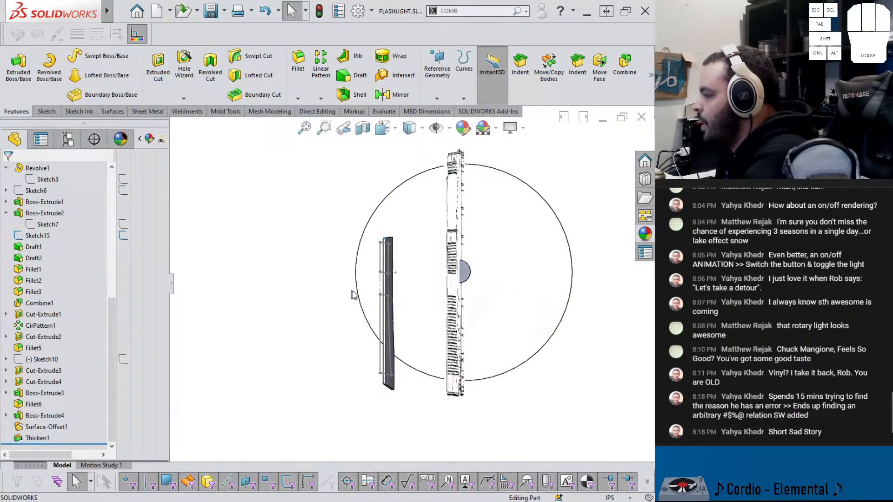
{"action": "scroll", "coordinate": [388, 381], "scroll_direction": "down", "scroll_amount": 8}
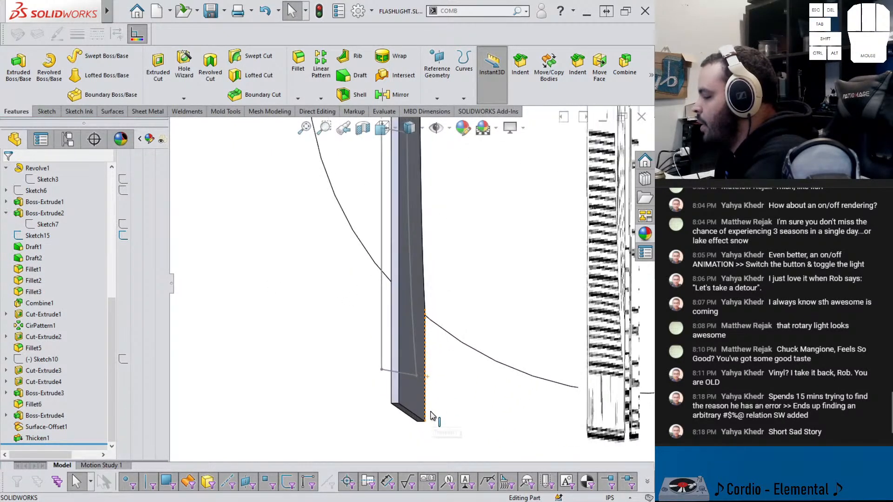
{"action": "middle_click_drag", "start_coordinate": [431, 415], "coordinate": [353, 395]}
{"action": "scroll", "coordinate": [52, 254], "scroll_direction": "up", "scroll_amount": 2}
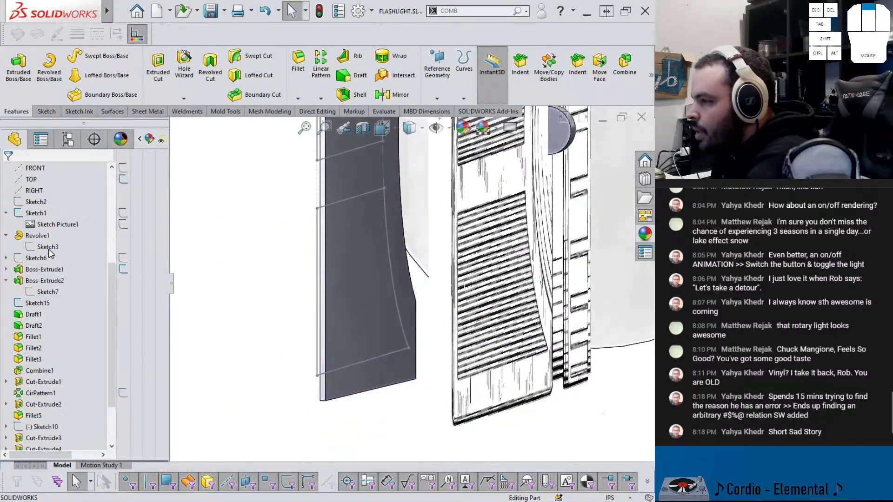
{"action": "scroll", "coordinate": [49, 258], "scroll_direction": "up", "scroll_amount": 5}
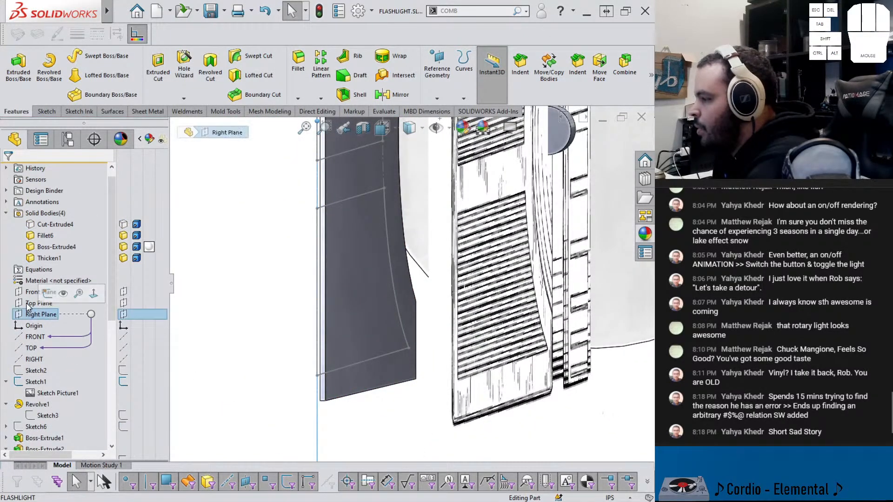
{"action": "left_click", "coordinate": [37, 292]}
{"action": "left_click", "coordinate": [41, 315]}
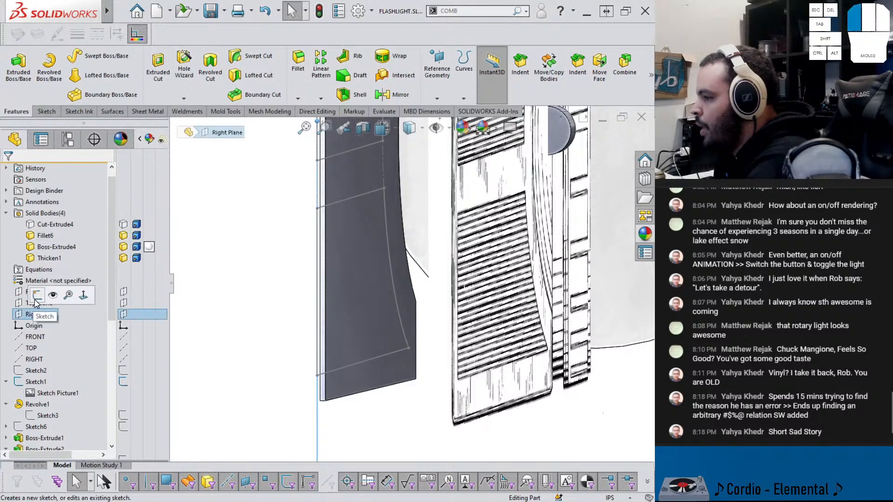
{"action": "left_click", "coordinate": [116, 300]}
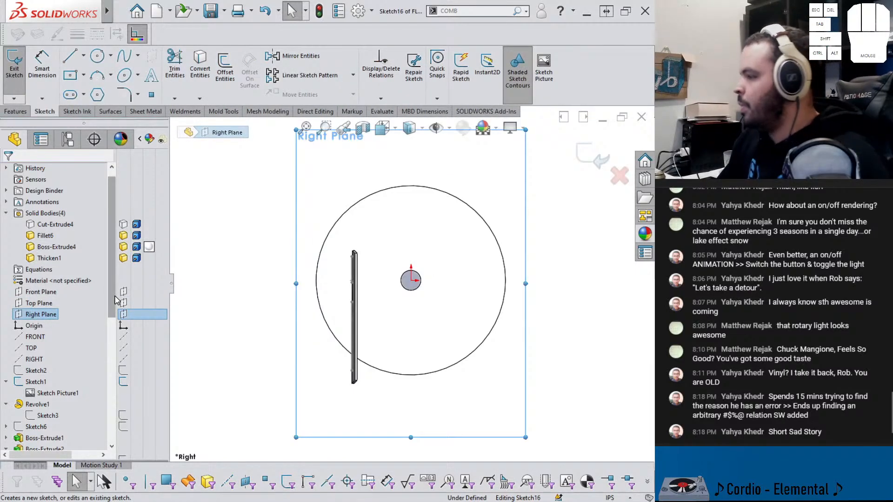
{"action": "scroll", "coordinate": [365, 288], "scroll_direction": "up", "scroll_amount": 3}
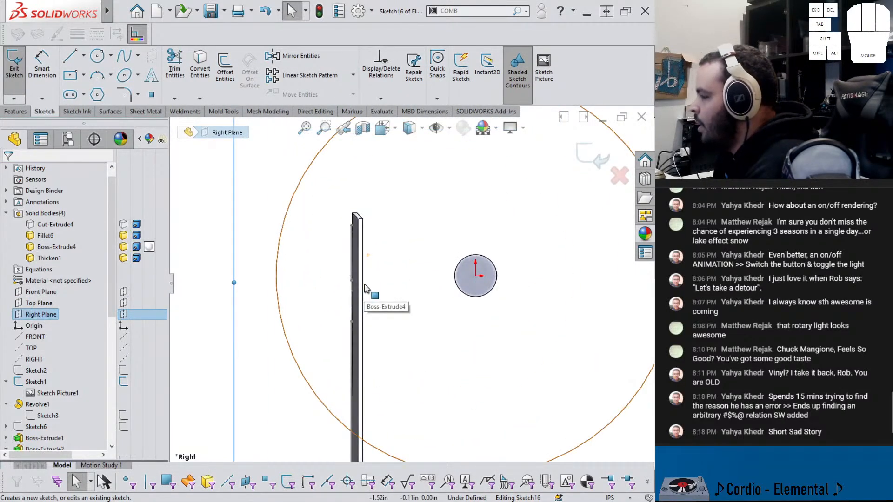
{"action": "scroll", "coordinate": [364, 219], "scroll_direction": "up", "scroll_amount": 3}
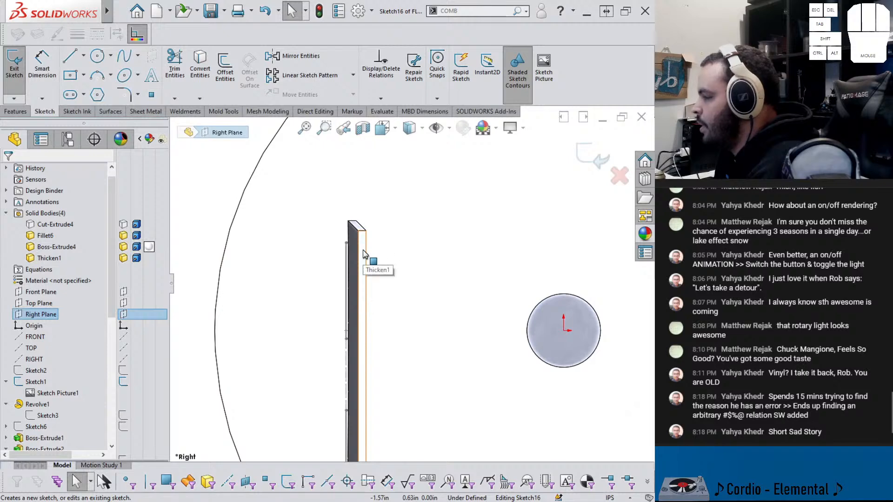
{"action": "middle_click_drag", "start_coordinate": [364, 254], "coordinate": [363, 251]}
{"action": "left_click", "coordinate": [581, 153]}
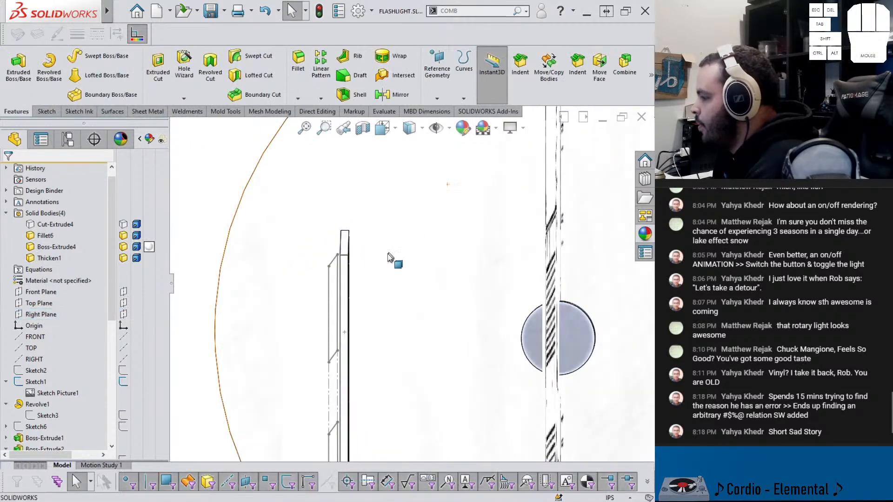
Start a sketch on the side plate's narrow edge face and draw a circle about 0.16 in in diameter near its upper corner
{"action": "left_click", "coordinate": [343, 274]}
{"action": "left_click", "coordinate": [344, 272]}
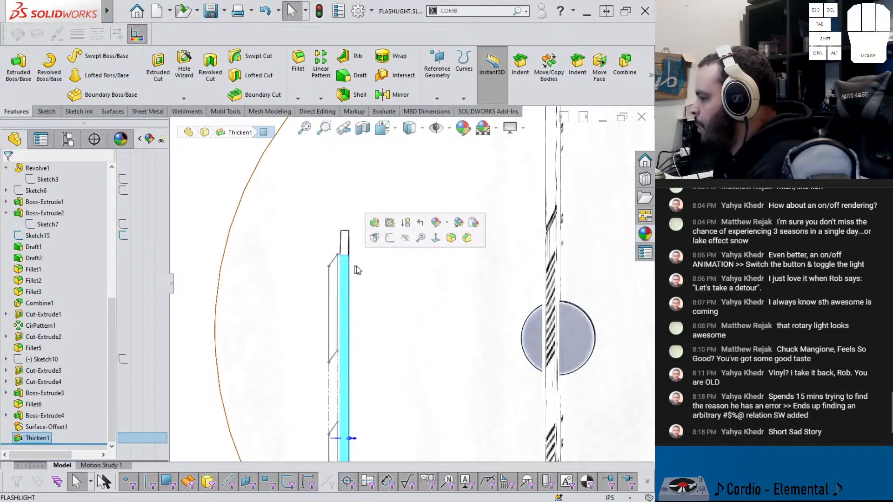
{"action": "left_click", "coordinate": [392, 242]}
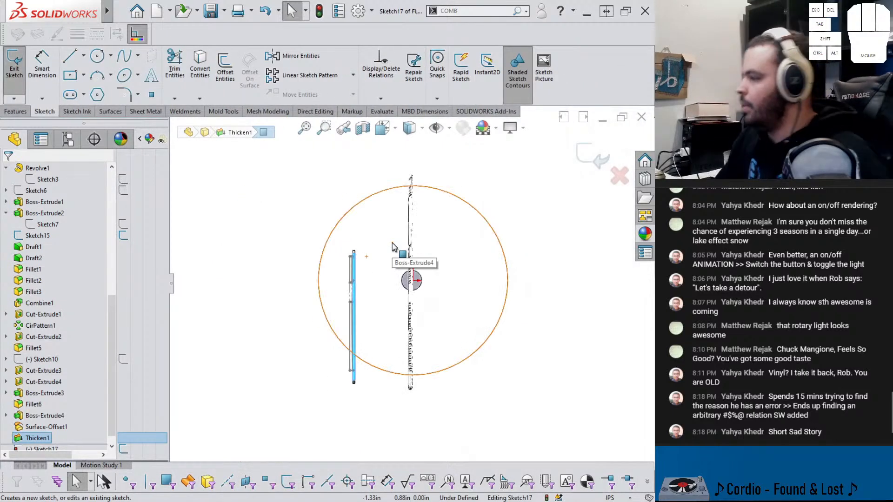
{"action": "scroll", "coordinate": [357, 278], "scroll_direction": "down", "scroll_amount": 5}
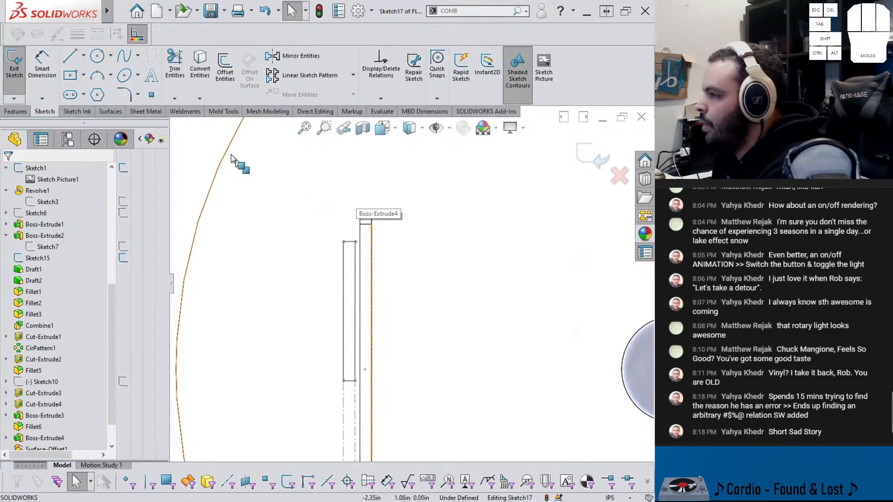
{"action": "left_click", "coordinate": [97, 56]}
{"action": "left_click", "coordinate": [381, 216]}
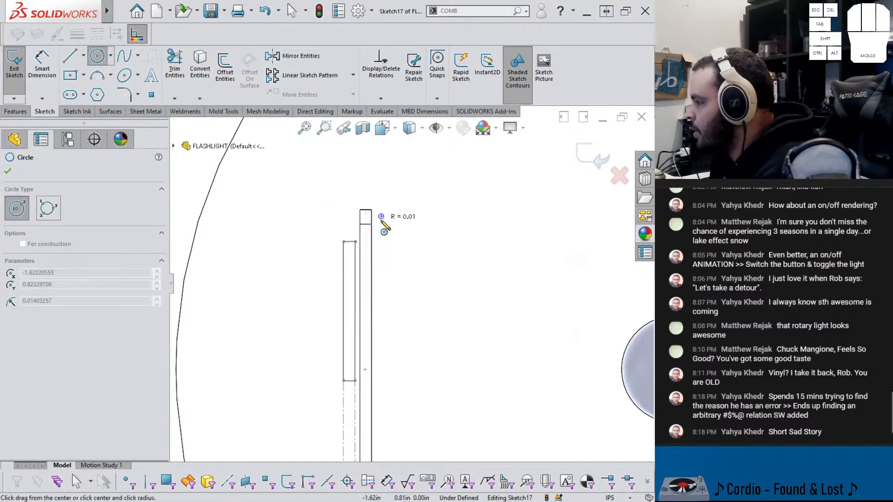
{"action": "left_click", "coordinate": [380, 232]}
{"action": "right_click", "coordinate": [398, 210]}
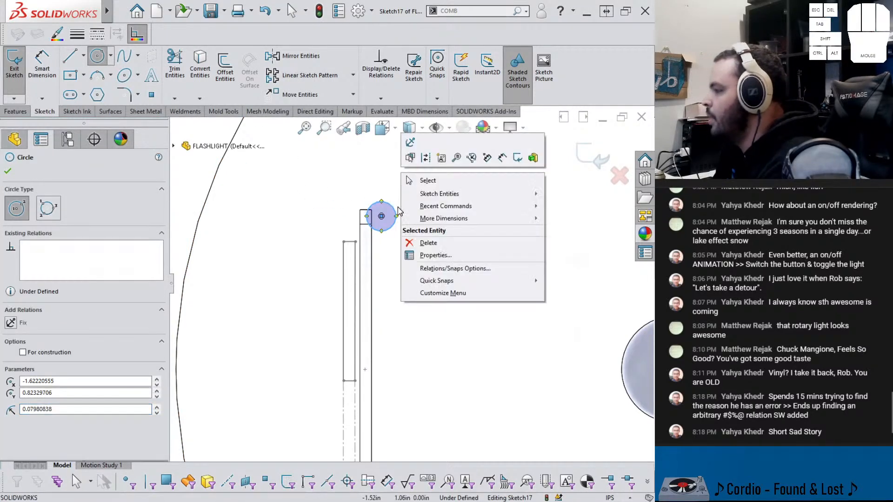
{"action": "key", "text": "Escape"}
{"action": "key", "text": "Escape"}
Dimension the circle's diameter to 0.125 in and move the circle slightly down toward the lower boundary of the plate's slanted end
{"action": "right_click_drag", "start_coordinate": [422, 303], "coordinate": [416, 258]}
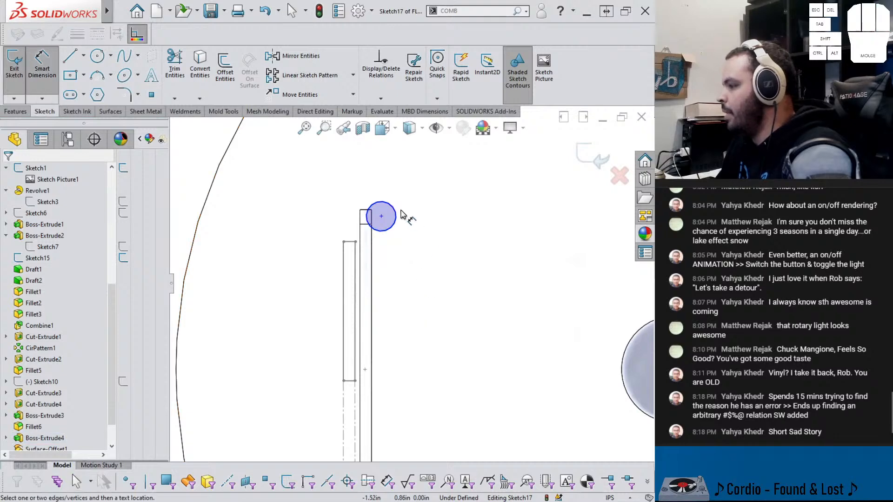
{"action": "left_click", "coordinate": [398, 215]}
{"action": "left_click", "coordinate": [444, 205]}
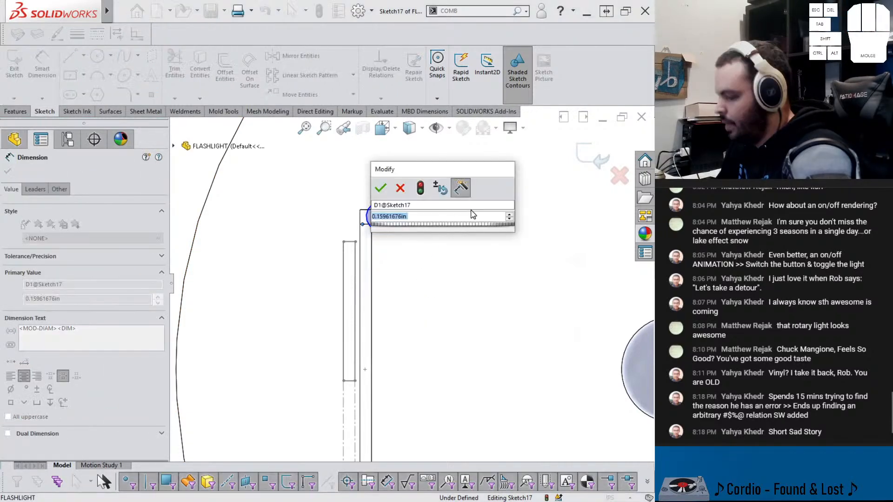
{"action": "type", "text": ".13"}
{"action": "key", "text": "Return"}
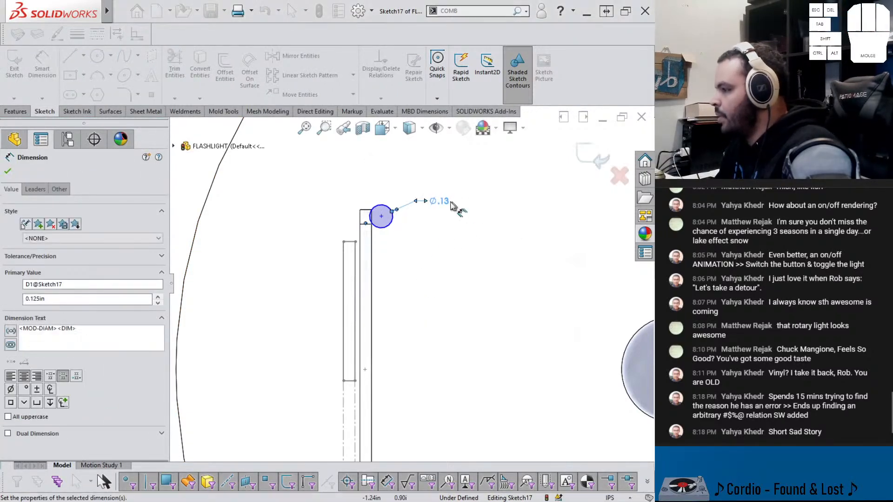
{"action": "mouse_move", "coordinate": [382, 217]}
{"action": "left_mouse_down"}
{"action": "mouse_move", "coordinate": [384, 237]}
{"action": "mouse_move", "coordinate": [378, 224]}
{"action": "left_mouse_up"}
{"action": "key", "text": "Escape"}
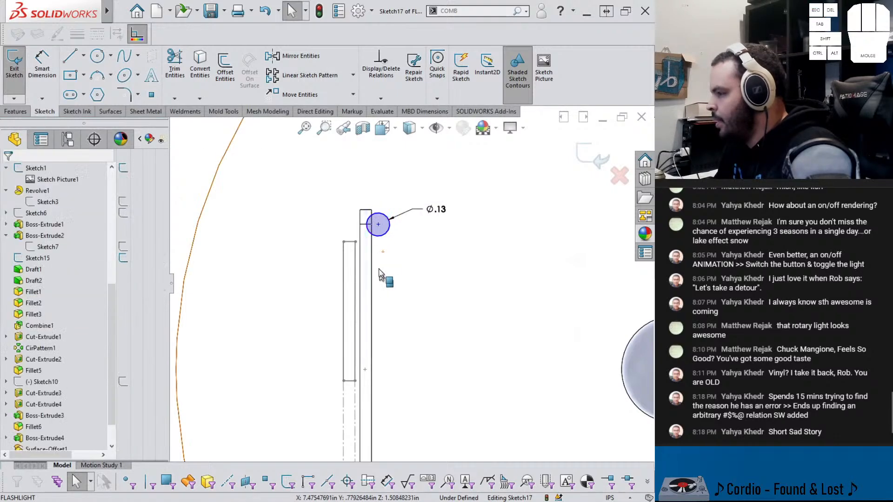
Dimension the circle's center 0.10 in horizontally from the side plate's long edge nearest the grip panel sketch
{"action": "left_click", "coordinate": [377, 224]}
{"action": "right_click_drag", "start_coordinate": [378, 272], "coordinate": [401, 211]}
{"action": "key", "text": "Escape"}
{"action": "key", "text": "Escape"}
{"action": "left_click", "coordinate": [379, 225]}
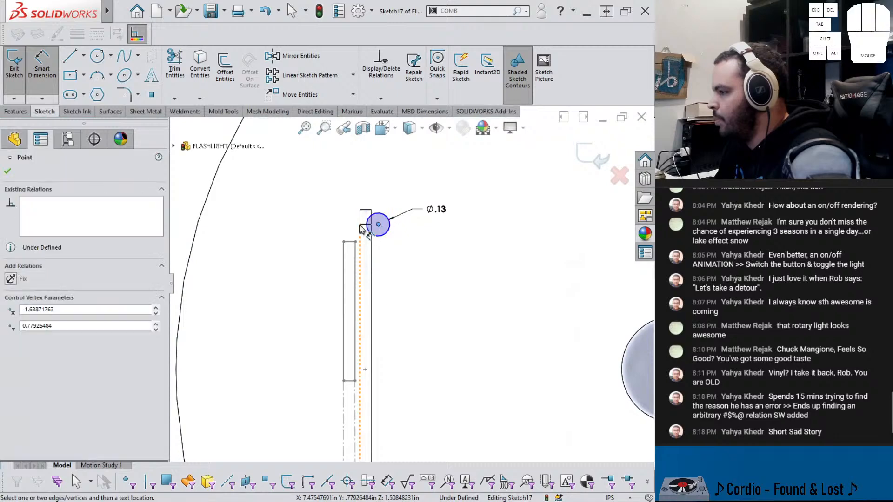
{"action": "left_click", "coordinate": [361, 224]}
{"action": "left_click", "coordinate": [419, 191]}
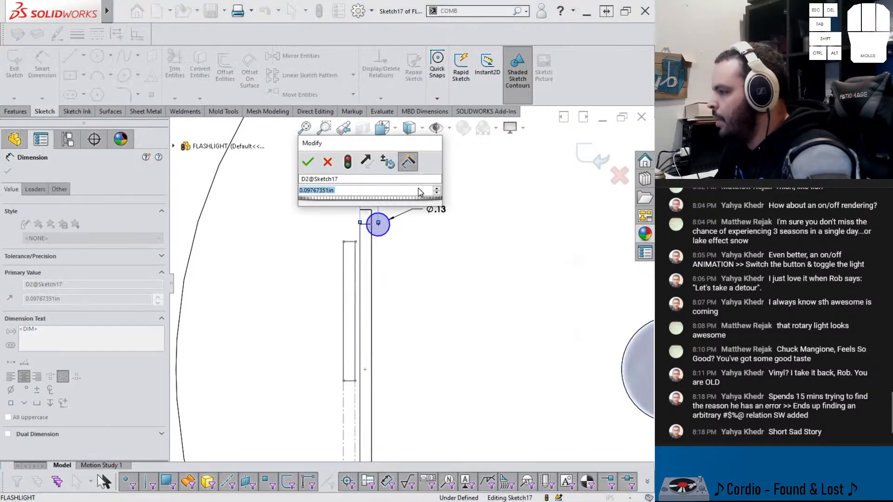
{"action": "key", "text": "Return"}
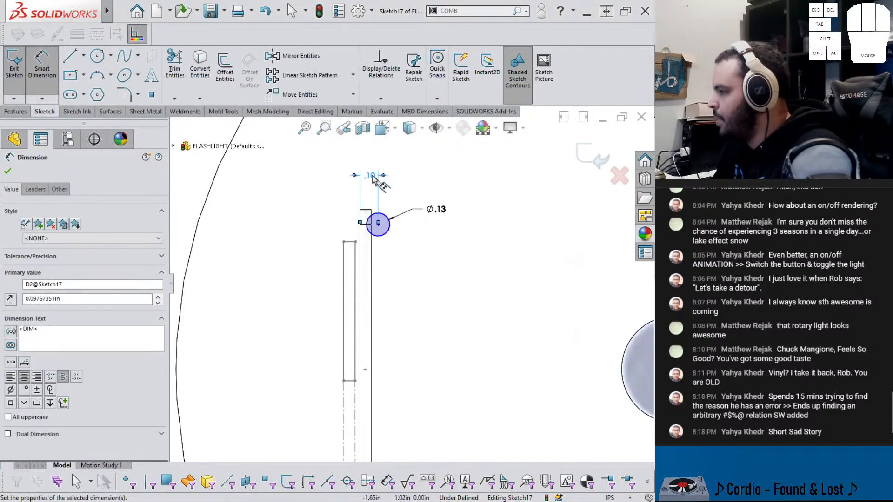
{"action": "double_click", "coordinate": [364, 174]}
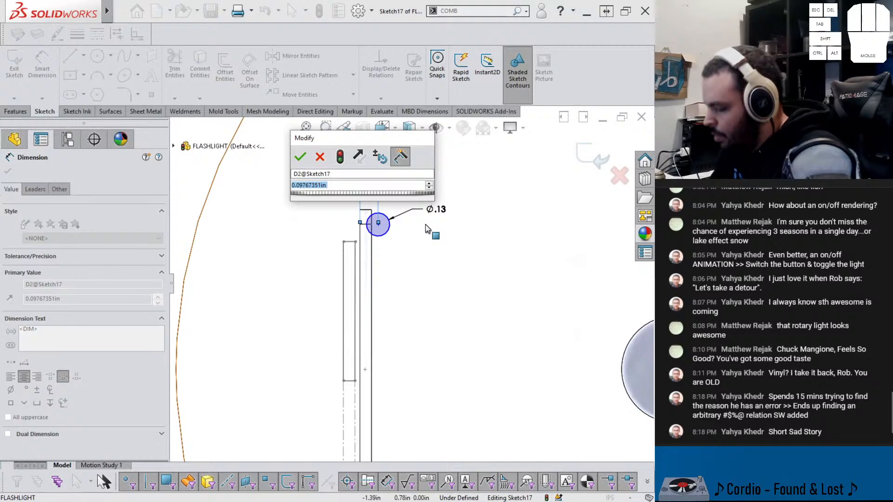
{"action": "type", "text": ".1"}
{"action": "key", "text": "Return"}
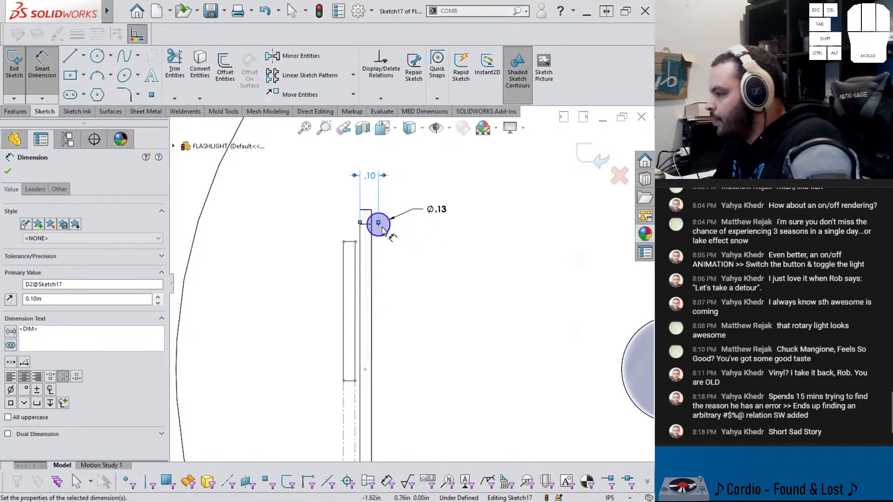
Start a second position dimension from the circle's center to the upper end of the side plate
{"action": "left_click", "coordinate": [362, 221]}
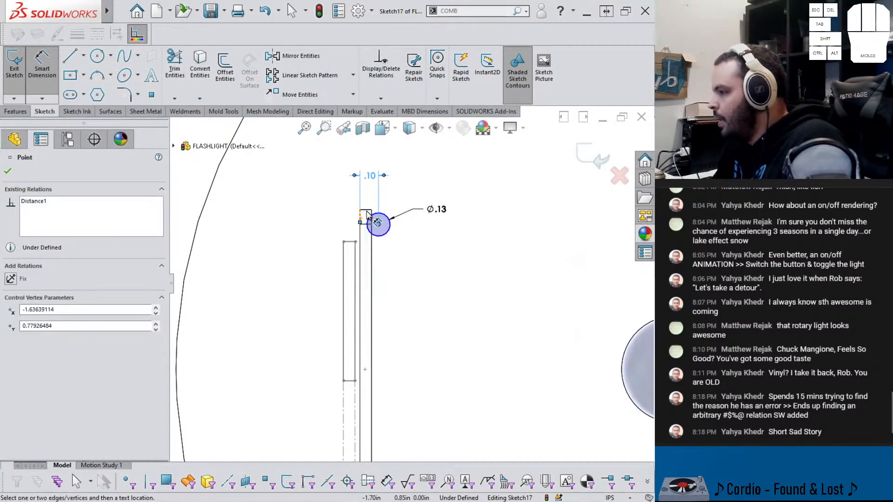
Dimension the circle's centre 0.05 in vertically from the thin panel's upper corner and exit the sketch
{"action": "scroll", "coordinate": [372, 216], "scroll_direction": "down", "scroll_amount": 3}
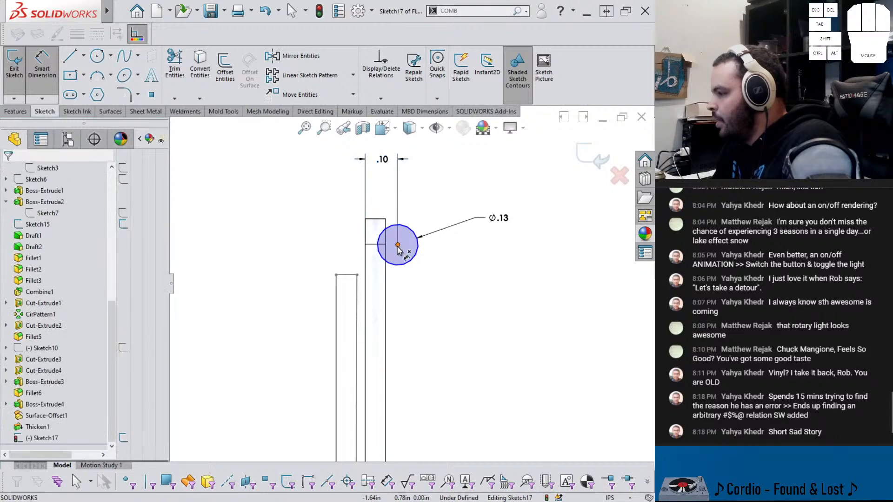
{"action": "left_click", "coordinate": [376, 221]}
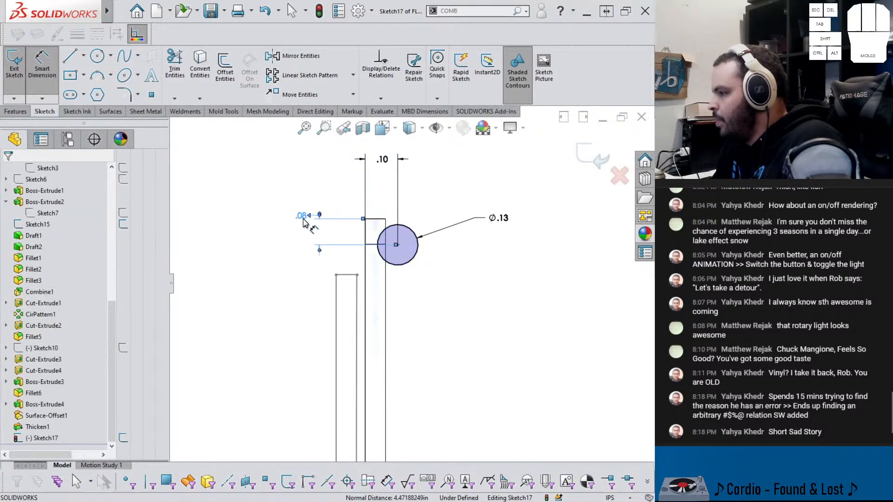
{"action": "left_click", "coordinate": [313, 219]}
{"action": "type", "text": ".05"}
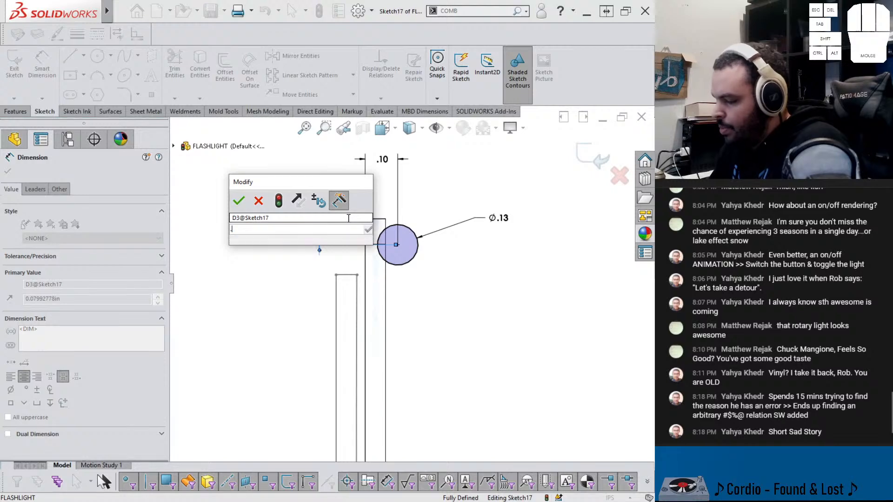
{"action": "key", "text": "Return"}
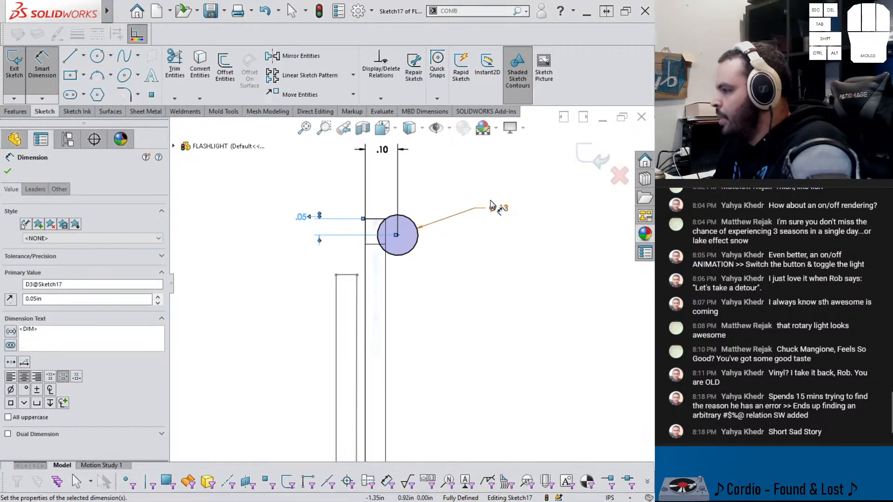
{"action": "left_click", "coordinate": [589, 156]}
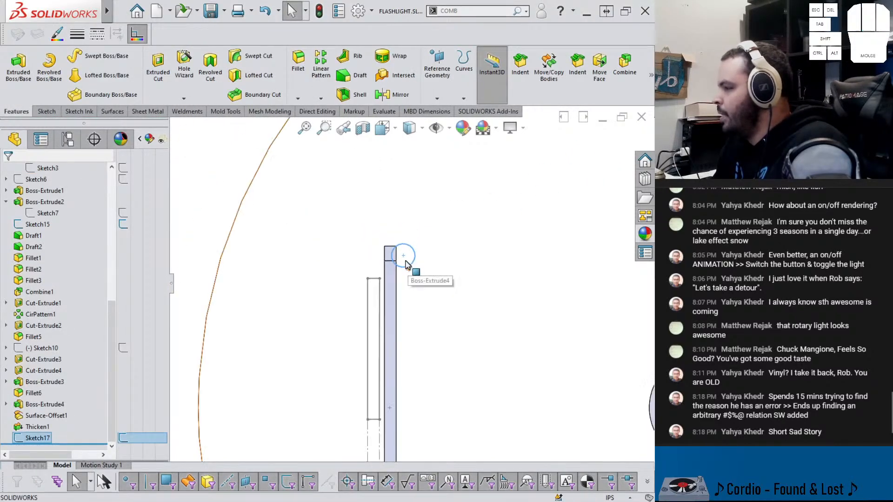
Show the hidden main body of the flashlight around the side panel
{"action": "mouse_move", "coordinate": [411, 285]}
{"action": "middle_mouse_down"}
{"action": "mouse_move", "coordinate": [405, 280]}
{"action": "mouse_move", "coordinate": [408, 290]}
{"action": "mouse_move", "coordinate": [363, 315]}
{"action": "mouse_move", "coordinate": [382, 319]}
{"action": "mouse_move", "coordinate": [377, 281]}
{"action": "mouse_move", "coordinate": [400, 311]}
{"action": "mouse_move", "coordinate": [436, 300]}
{"action": "middle_mouse_up"}
{"action": "scroll", "coordinate": [381, 318], "scroll_direction": "down", "scroll_amount": 2}
{"action": "middle_click", "coordinate": [392, 300]}
{"action": "scroll", "coordinate": [379, 293], "scroll_direction": "up", "scroll_amount": 7}
{"action": "mouse_move", "coordinate": [376, 291]}
{"action": "middle_mouse_down"}
{"action": "mouse_move", "coordinate": [418, 290]}
{"action": "mouse_move", "coordinate": [403, 294]}
{"action": "mouse_move", "coordinate": [403, 307]}
{"action": "mouse_move", "coordinate": [393, 302]}
{"action": "mouse_move", "coordinate": [405, 294]}
{"action": "mouse_move", "coordinate": [342, 316]}
{"action": "middle_mouse_up"}
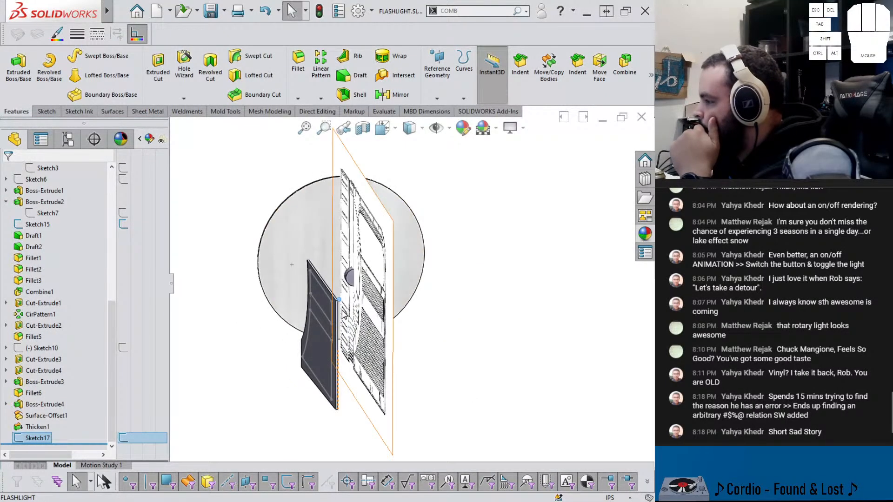
{"action": "scroll", "coordinate": [358, 340], "scroll_direction": "down", "scroll_amount": 1}
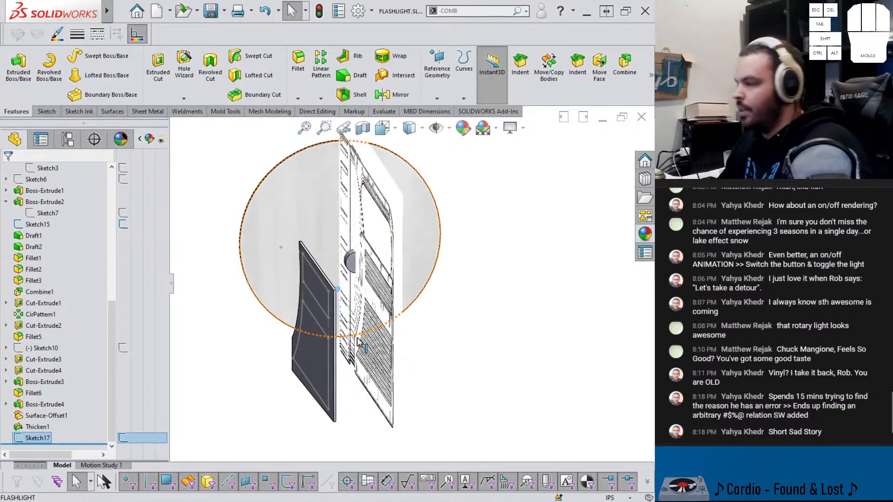
{"action": "key", "text": "shift+Tab"}
{"action": "scroll", "coordinate": [328, 292], "scroll_direction": "down", "scroll_amount": 8}
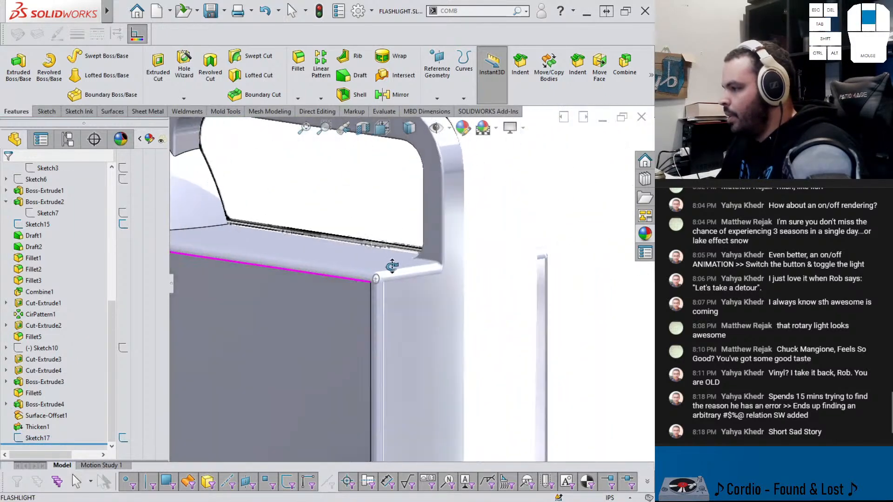
Examine how the side panel and its corner circle sit against the main body, and look through the feature tree
{"action": "scroll", "coordinate": [406, 277], "scroll_direction": "up", "scroll_amount": 8}
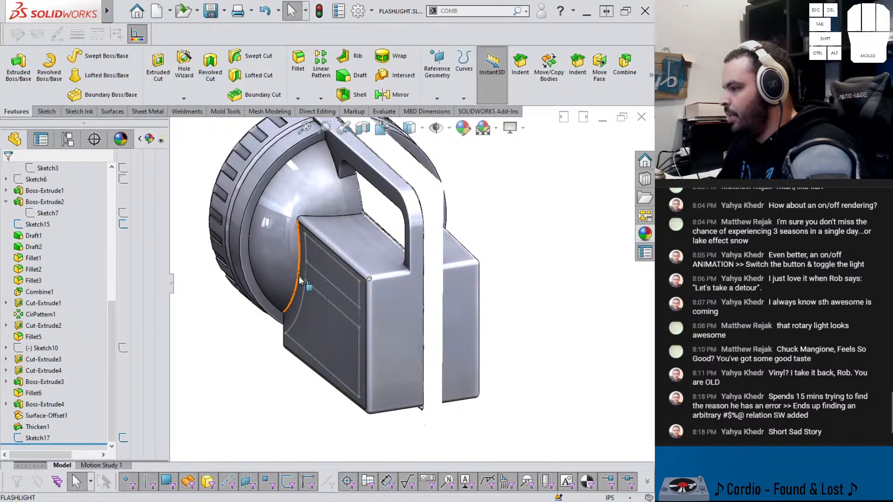
{"action": "middle_click_drag", "start_coordinate": [299, 279], "coordinate": [302, 318]}
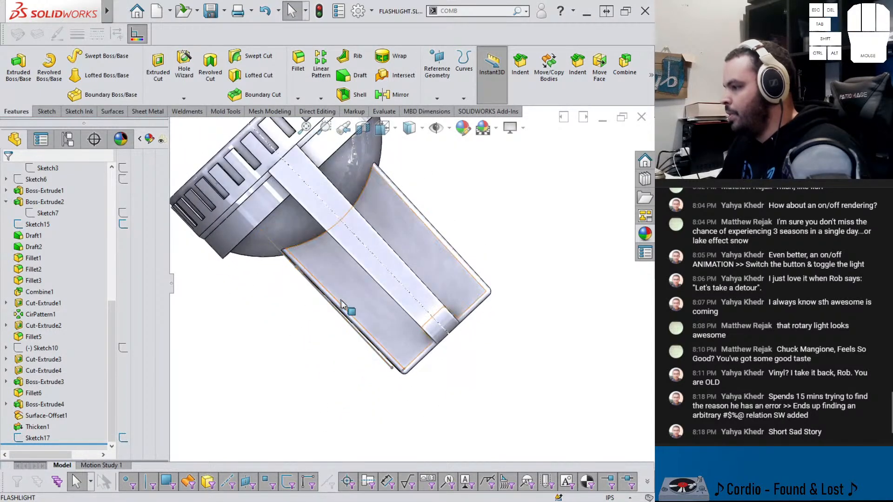
{"action": "middle_click_drag", "start_coordinate": [420, 381], "coordinate": [413, 319]}
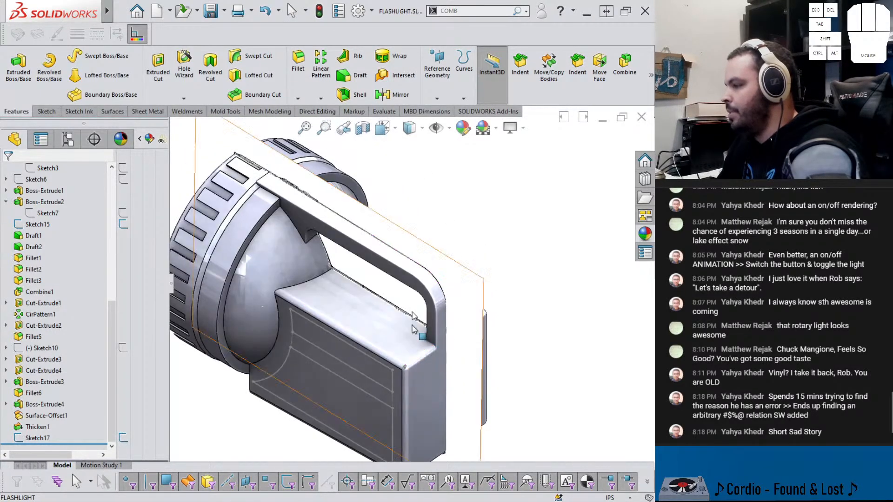
{"action": "scroll", "coordinate": [391, 361], "scroll_direction": "down", "scroll_amount": 8}
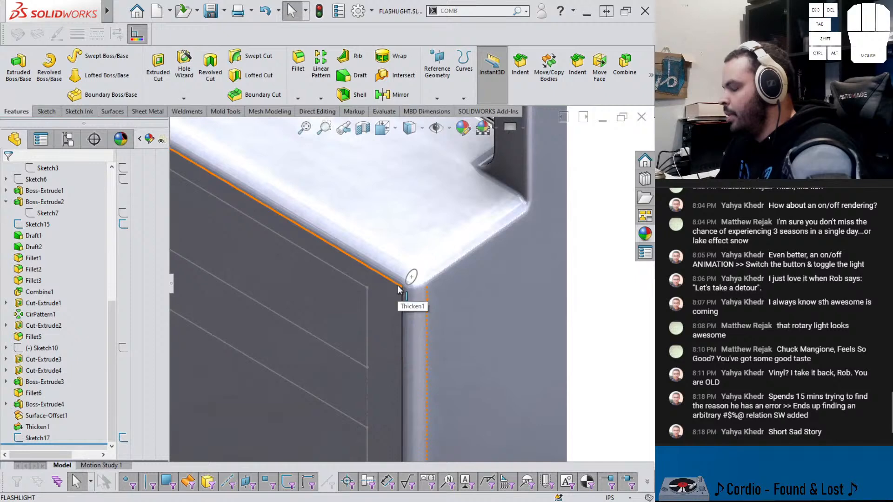
{"action": "scroll", "coordinate": [397, 290], "scroll_direction": "up", "scroll_amount": 6}
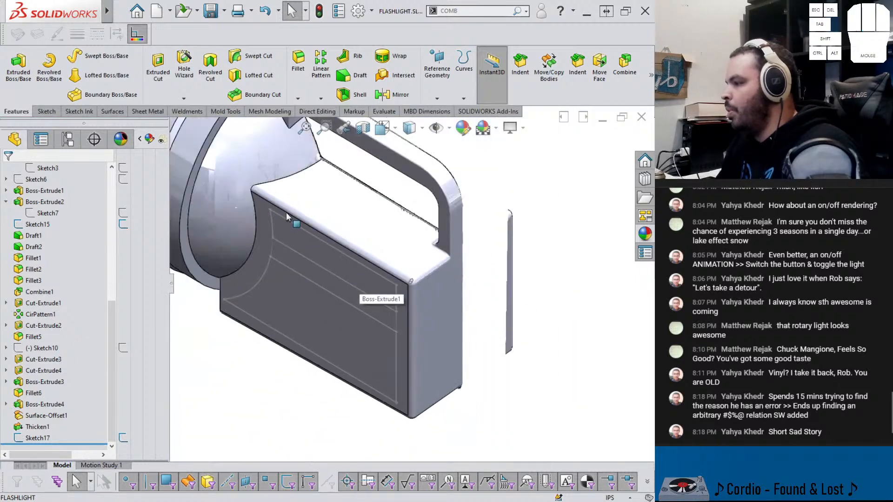
{"action": "mouse_move", "coordinate": [415, 313]}
{"action": "middle_mouse_down"}
{"action": "mouse_move", "coordinate": [434, 235]}
{"action": "mouse_move", "coordinate": [448, 225]}
{"action": "mouse_move", "coordinate": [405, 298]}
{"action": "middle_mouse_up"}
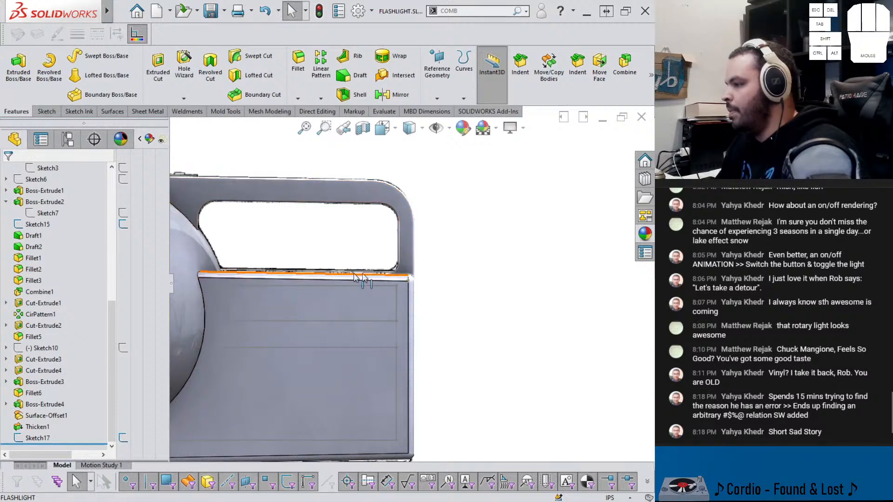
{"action": "mouse_move", "coordinate": [352, 302]}
{"action": "middle_mouse_down"}
{"action": "mouse_move", "coordinate": [306, 334]}
{"action": "mouse_move", "coordinate": [316, 333]}
{"action": "middle_mouse_up"}
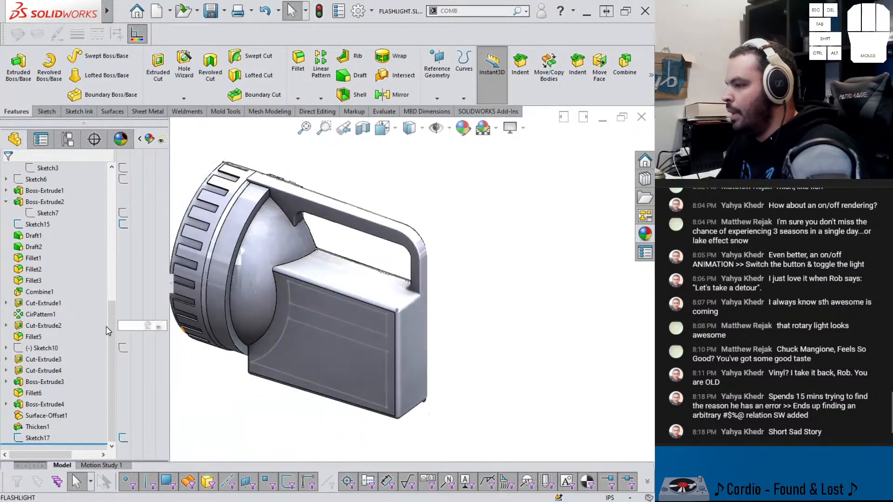
{"action": "scroll", "coordinate": [60, 285], "scroll_direction": "up", "scroll_amount": 3}
{"action": "scroll", "coordinate": [60, 285], "scroll_direction": "up", "scroll_amount": 5}
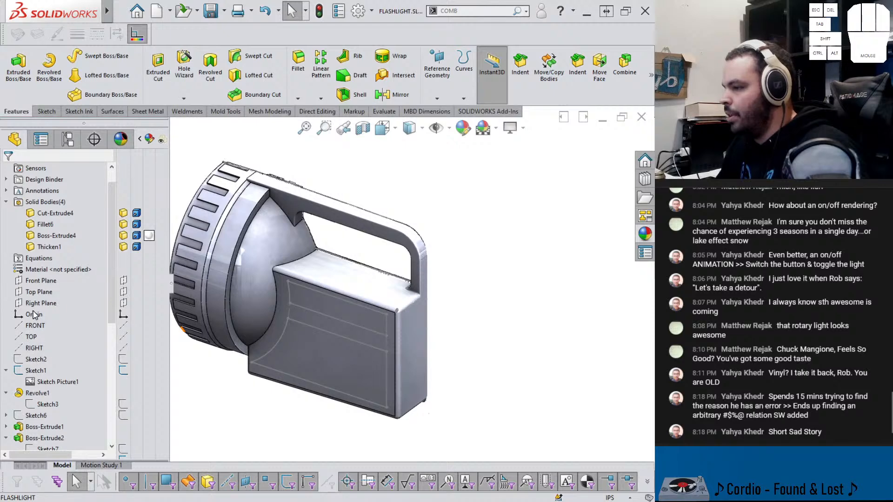
{"action": "scroll", "coordinate": [395, 311], "scroll_direction": "down", "scroll_amount": 5}
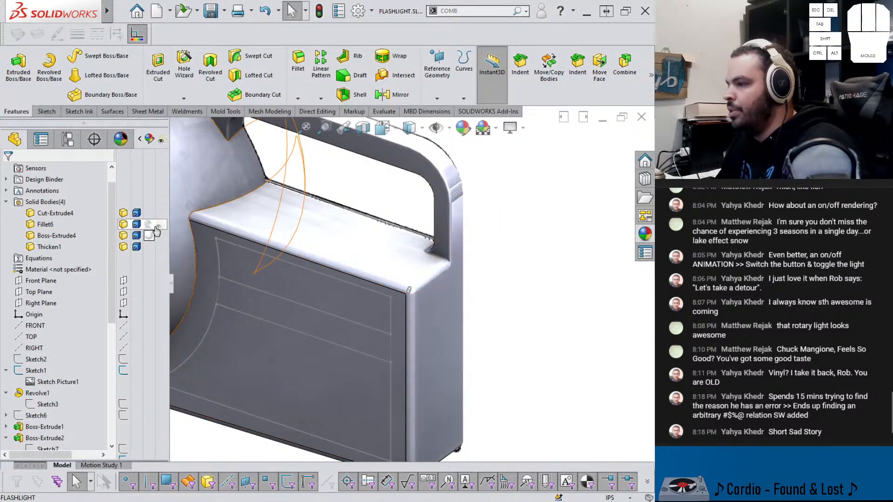
Create a sketch on the Top Plane containing the intersection curve with the main body's flat side face, and exit the sketch
{"action": "left_click", "coordinate": [36, 281]}
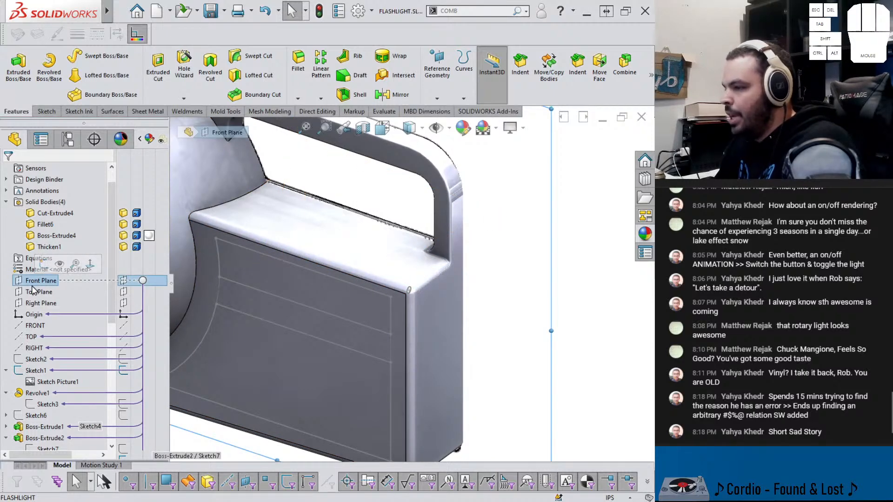
{"action": "left_click", "coordinate": [34, 293]}
{"action": "left_click", "coordinate": [43, 279]}
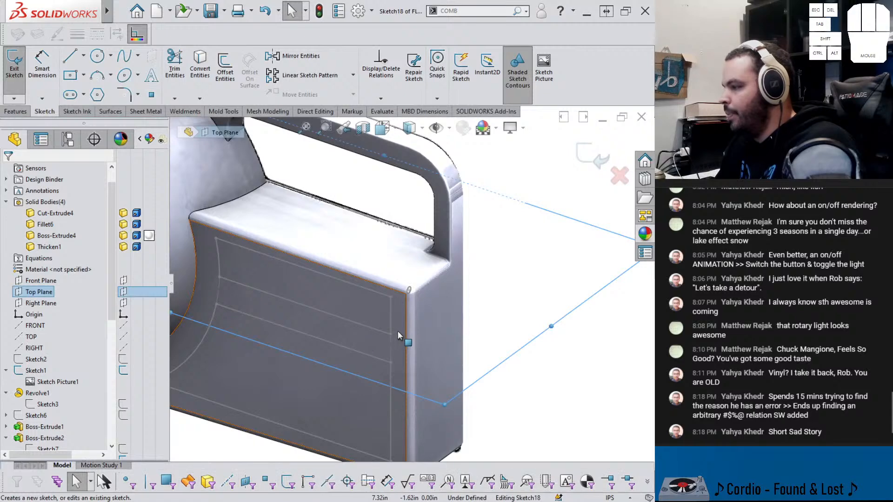
{"action": "scroll", "coordinate": [192, 309], "scroll_direction": "up", "scroll_amount": 2}
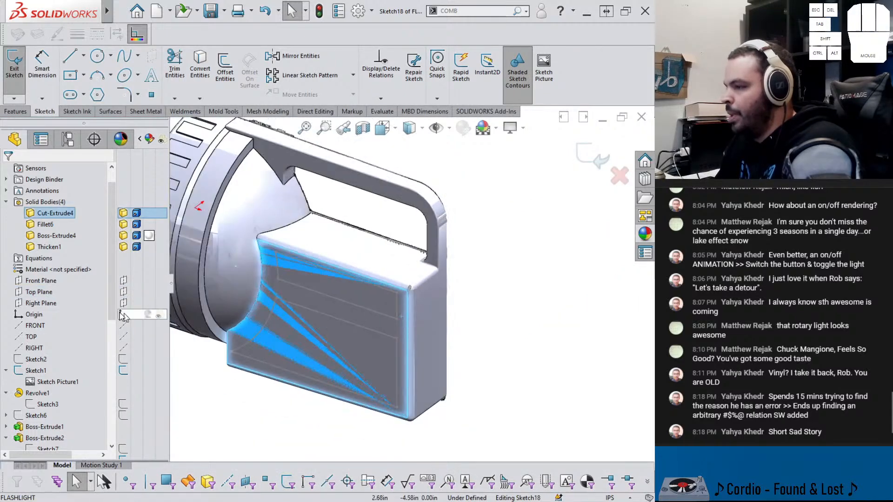
{"action": "left_click", "coordinate": [41, 290]}
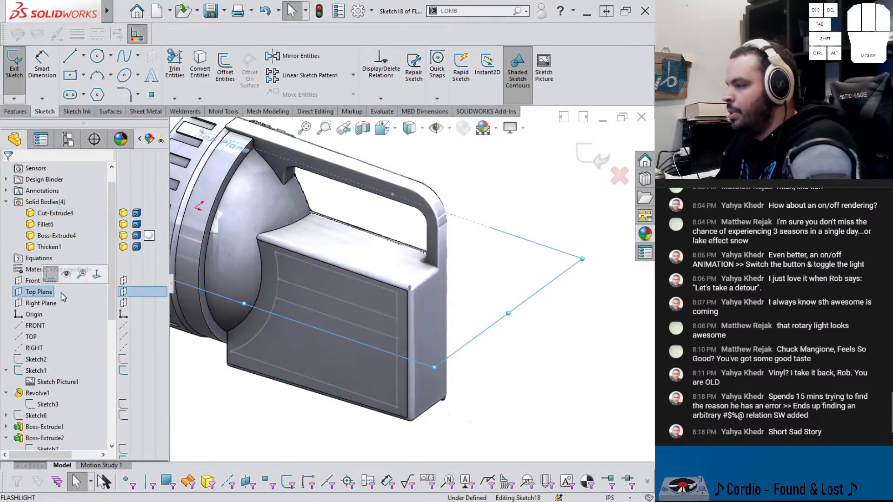
{"action": "left_click", "coordinate": [366, 323]}
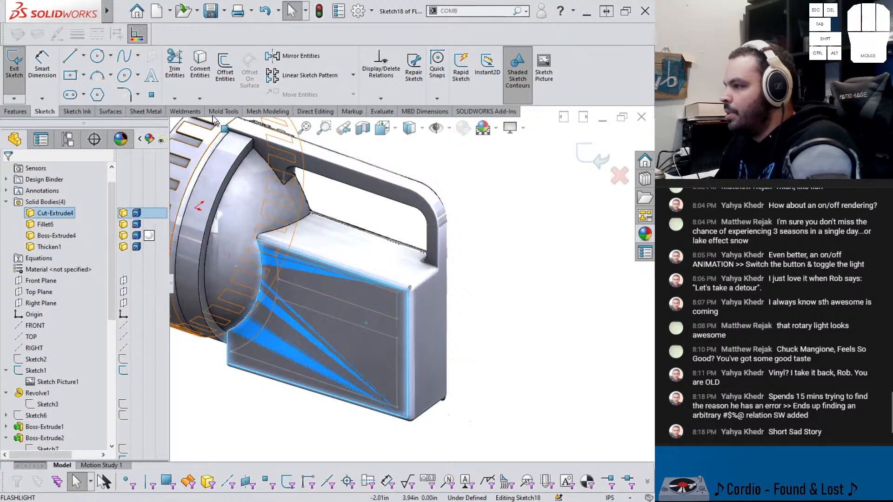
{"action": "left_click", "coordinate": [199, 102]}
{"action": "left_click", "coordinate": [211, 135]}
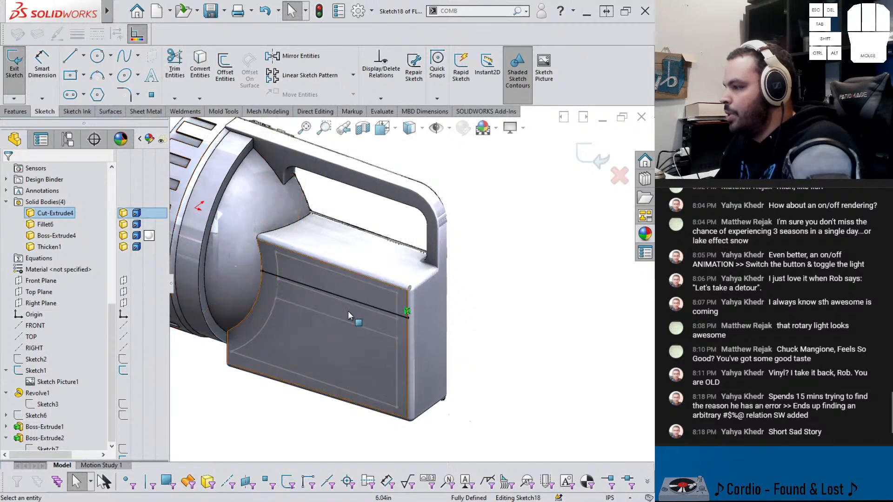
{"action": "scroll", "coordinate": [348, 310], "scroll_direction": "down", "scroll_amount": 3}
{"action": "middle_click_drag", "start_coordinate": [347, 311], "coordinate": [270, 280]}
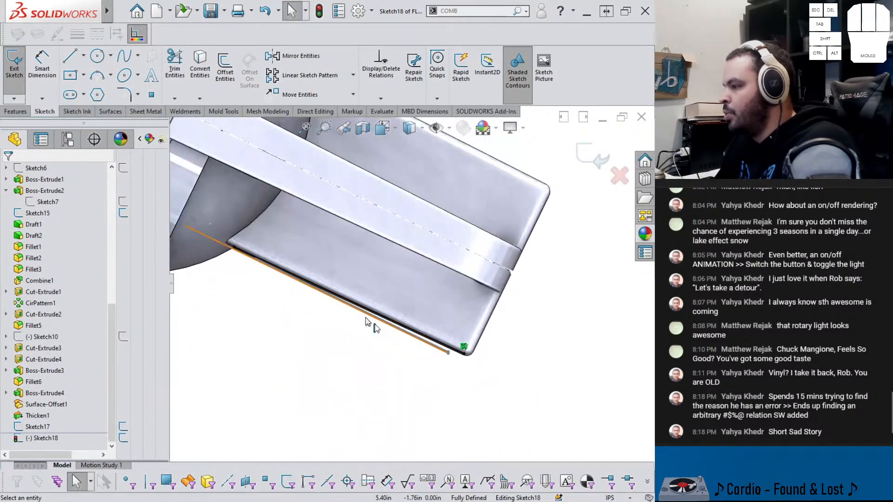
{"action": "middle_click_drag", "start_coordinate": [458, 358], "coordinate": [462, 269]}
{"action": "scroll", "coordinate": [486, 276], "scroll_direction": "down", "scroll_amount": 2}
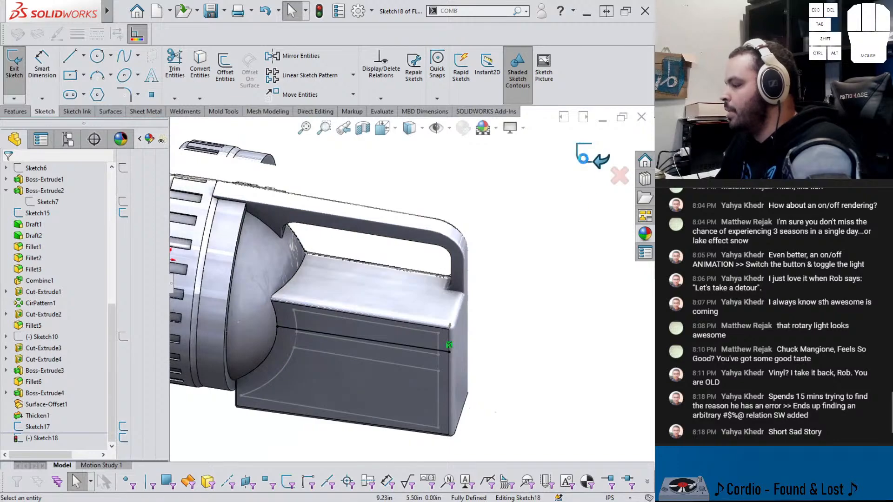
{"action": "left_click", "coordinate": [592, 156]}
Hide the flashlight's main body and Sketch1 with its reference picture, leaving the side panel exposed
{"action": "scroll", "coordinate": [447, 326], "scroll_direction": "down", "scroll_amount": 5}
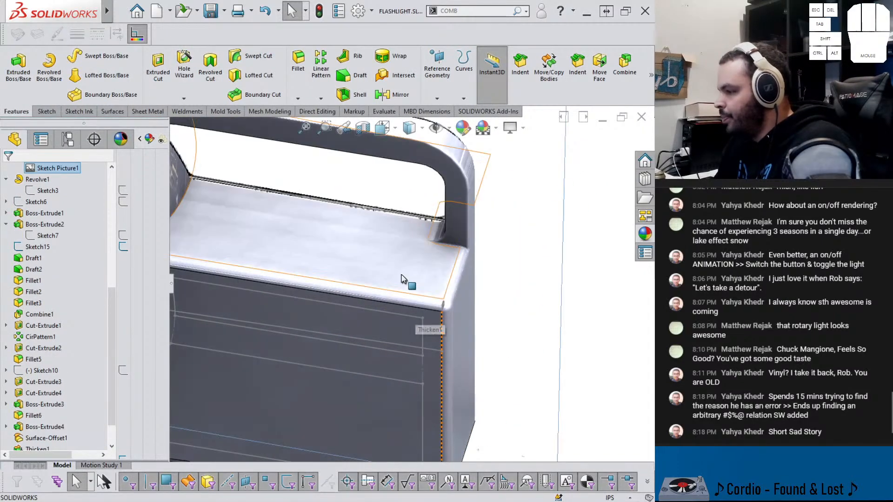
{"action": "key", "text": "Tab"}
{"action": "middle_click_drag", "start_coordinate": [402, 275], "coordinate": [381, 260]}
{"action": "scroll", "coordinate": [325, 309], "scroll_direction": "up", "scroll_amount": 3}
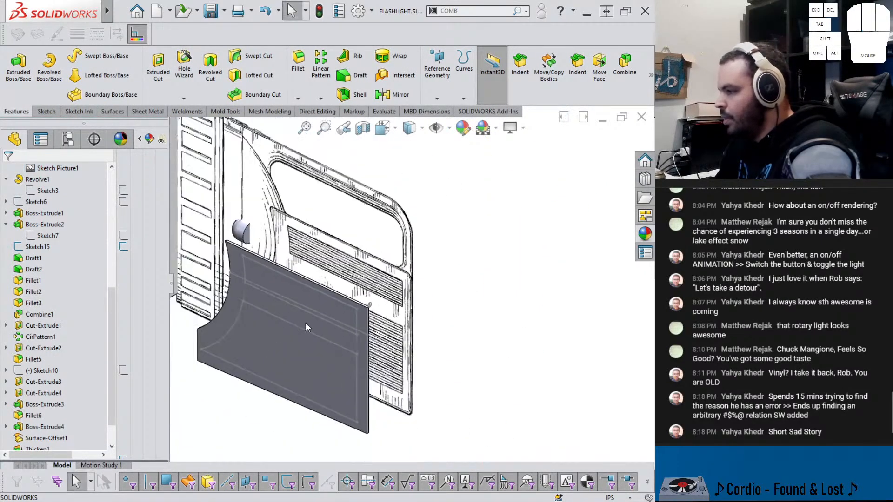
{"action": "scroll", "coordinate": [305, 324], "scroll_direction": "down", "scroll_amount": 3}
{"action": "middle_click_drag", "start_coordinate": [286, 267], "coordinate": [298, 268]}
{"action": "scroll", "coordinate": [321, 286], "scroll_direction": "down", "scroll_amount": 1}
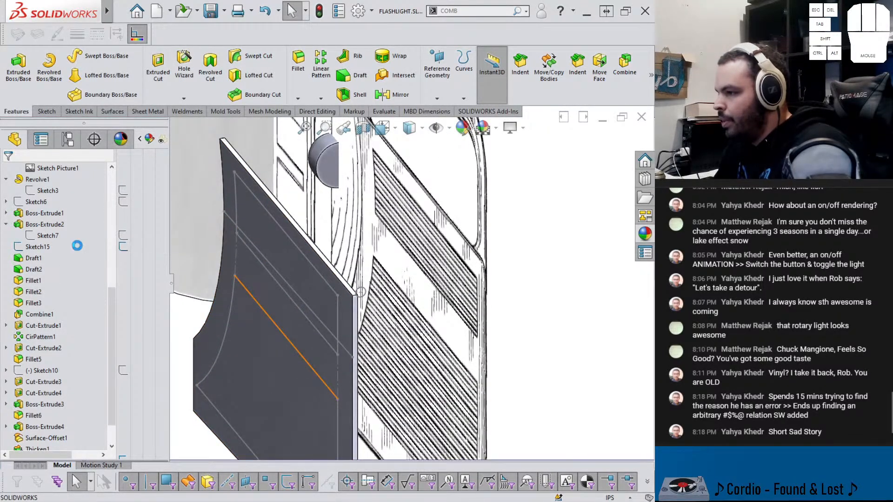
{"action": "scroll", "coordinate": [101, 281], "scroll_direction": "up", "scroll_amount": 7}
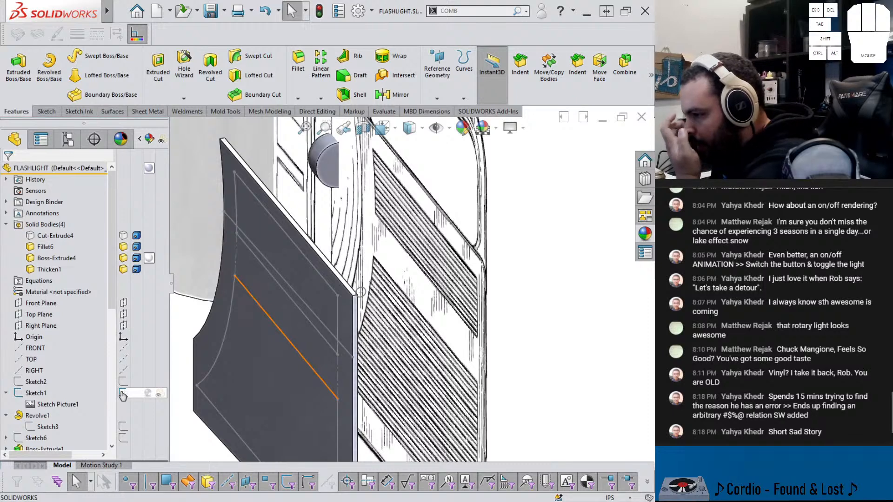
{"action": "left_click", "coordinate": [146, 393]}
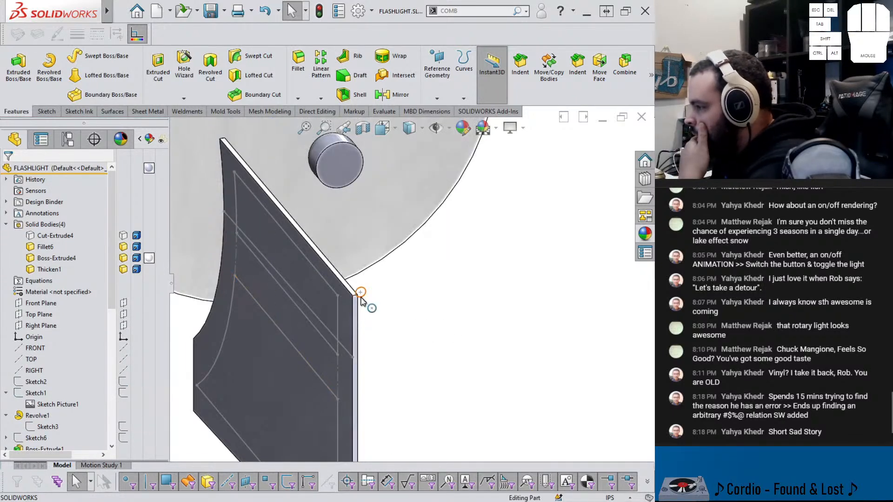
Set up an extruded cut of the corner circle along the side panel's upper edge, up to the panel's curved side face
{"action": "mouse_move", "coordinate": [360, 297]}
{"action": "middle_mouse_down"}
{"action": "mouse_move", "coordinate": [343, 268]}
{"action": "mouse_move", "coordinate": [356, 286]}
{"action": "middle_mouse_up"}
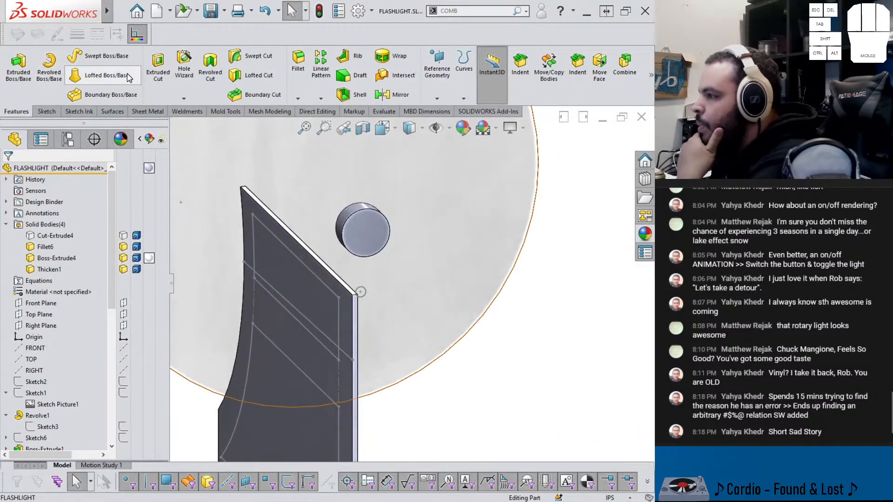
{"action": "left_click", "coordinate": [159, 68]}
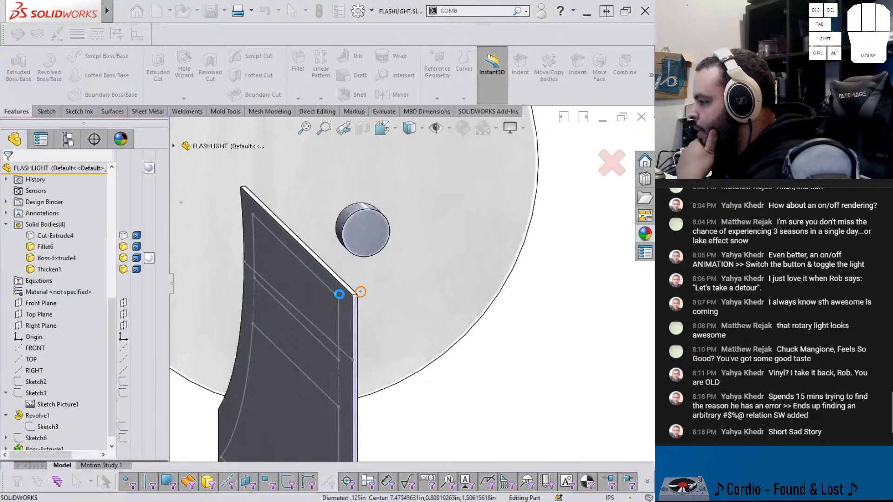
{"action": "left_click", "coordinate": [343, 295]}
{"action": "mouse_move", "coordinate": [342, 295]}
{"action": "middle_mouse_down"}
{"action": "mouse_move", "coordinate": [473, 343]}
{"action": "mouse_move", "coordinate": [358, 354]}
{"action": "mouse_move", "coordinate": [344, 389]}
{"action": "mouse_move", "coordinate": [270, 397]}
{"action": "mouse_move", "coordinate": [328, 225]}
{"action": "mouse_move", "coordinate": [387, 172]}
{"action": "mouse_move", "coordinate": [403, 192]}
{"action": "mouse_move", "coordinate": [398, 300]}
{"action": "mouse_move", "coordinate": [417, 244]}
{"action": "mouse_move", "coordinate": [251, 355]}
{"action": "mouse_move", "coordinate": [342, 352]}
{"action": "mouse_move", "coordinate": [365, 313]}
{"action": "middle_mouse_up"}
{"action": "left_click", "coordinate": [270, 397]}
Check both ends of the circular cut preview along the side panel and accept the cut
{"action": "scroll", "coordinate": [348, 299], "scroll_direction": "down", "scroll_amount": 5}
{"action": "scroll", "coordinate": [330, 285], "scroll_direction": "up", "scroll_amount": 2}
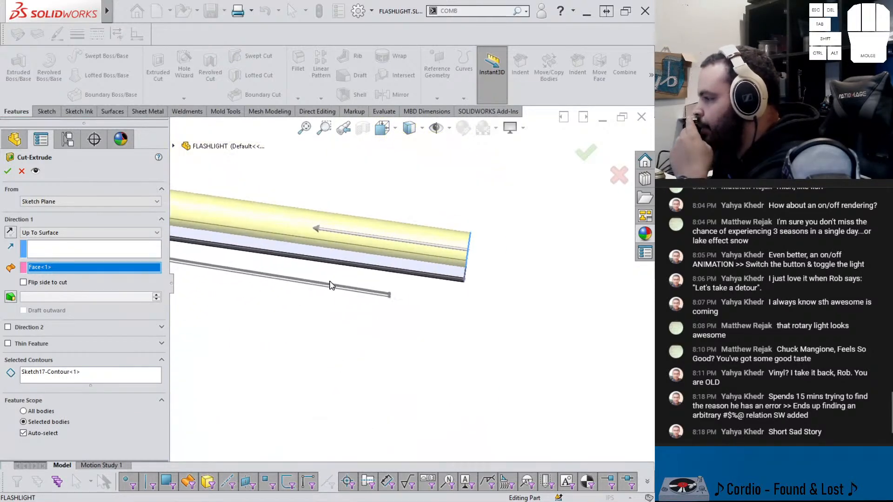
{"action": "scroll", "coordinate": [321, 284], "scroll_direction": "down", "scroll_amount": 3}
{"action": "scroll", "coordinate": [238, 270], "scroll_direction": "up", "scroll_amount": 3}
{"action": "scroll", "coordinate": [200, 227], "scroll_direction": "down", "scroll_amount": 4}
{"action": "scroll", "coordinate": [207, 242], "scroll_direction": "down", "scroll_amount": 5}
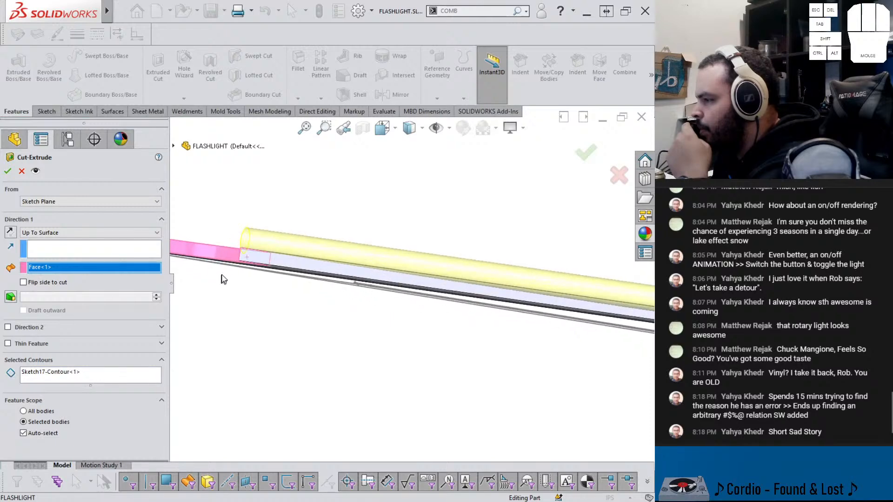
{"action": "middle_click_drag", "start_coordinate": [225, 276], "coordinate": [272, 263]}
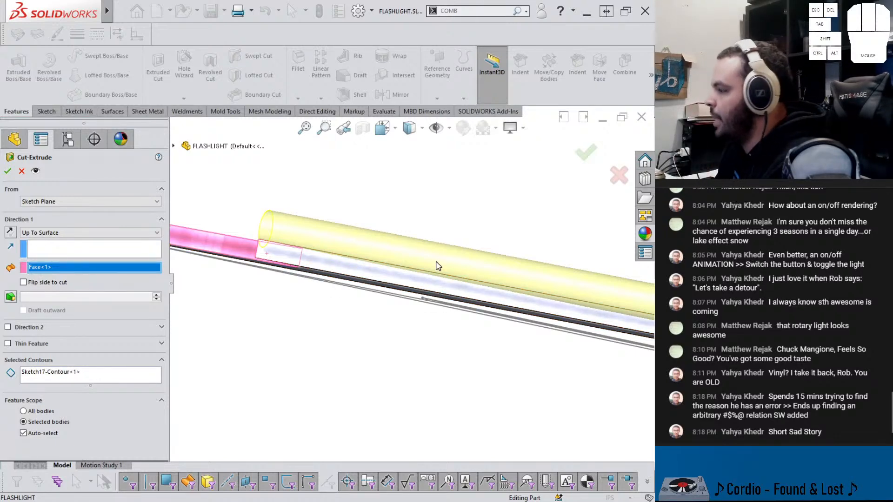
{"action": "scroll", "coordinate": [466, 276], "scroll_direction": "up", "scroll_amount": 5}
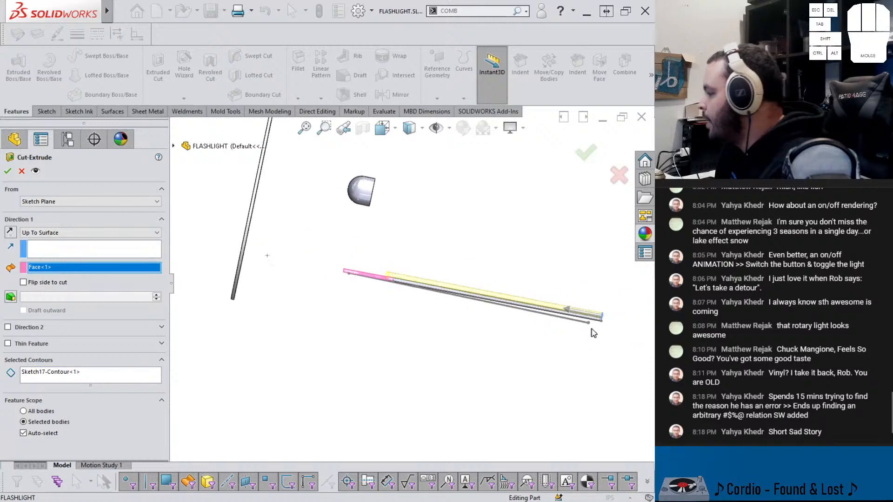
{"action": "scroll", "coordinate": [465, 290], "scroll_direction": "down", "scroll_amount": 5}
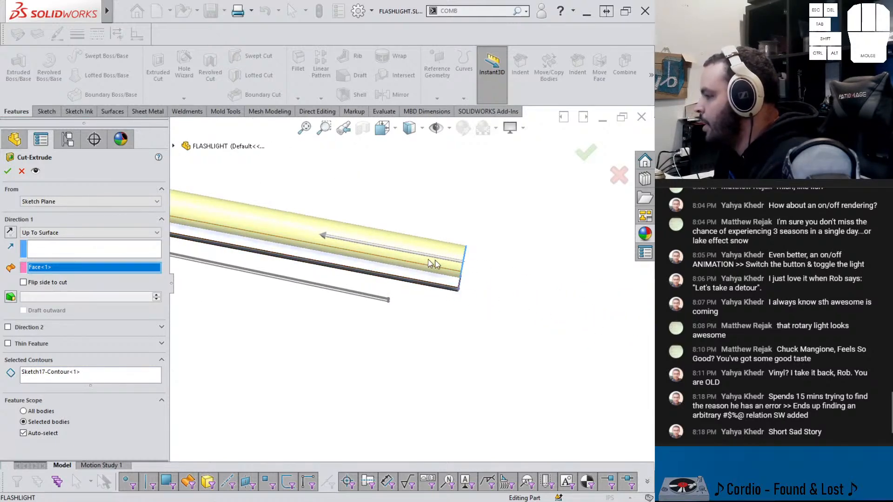
{"action": "scroll", "coordinate": [433, 264], "scroll_direction": "up", "scroll_amount": 6}
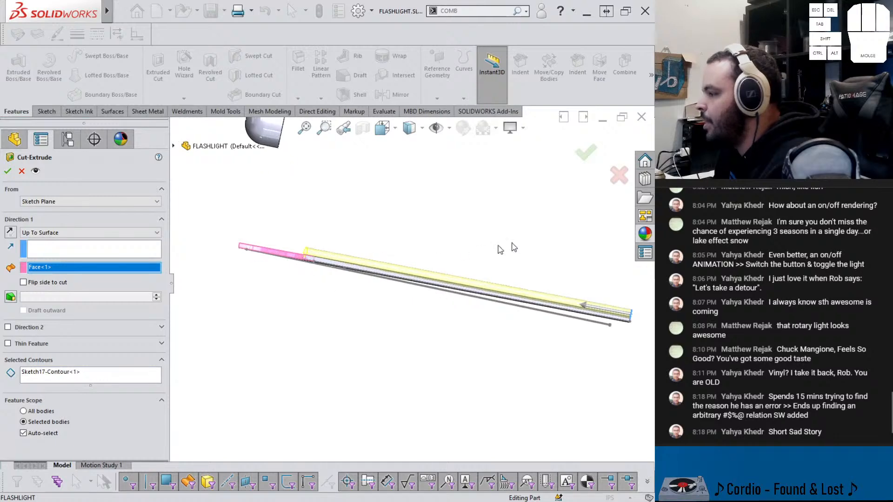
{"action": "left_click", "coordinate": [584, 155]}
Inspect the finished groove on the panel's upper edge and hide the intersection curve sketch, Sketch18
{"action": "scroll", "coordinate": [624, 316], "scroll_direction": "up", "scroll_amount": 2}
{"action": "middle_click_drag", "start_coordinate": [626, 320], "coordinate": [455, 232]}
{"action": "scroll", "coordinate": [269, 219], "scroll_direction": "down", "scroll_amount": 5}
{"action": "middle_click_drag", "start_coordinate": [336, 255], "coordinate": [300, 238]}
{"action": "scroll", "coordinate": [354, 234], "scroll_direction": "up", "scroll_amount": 3}
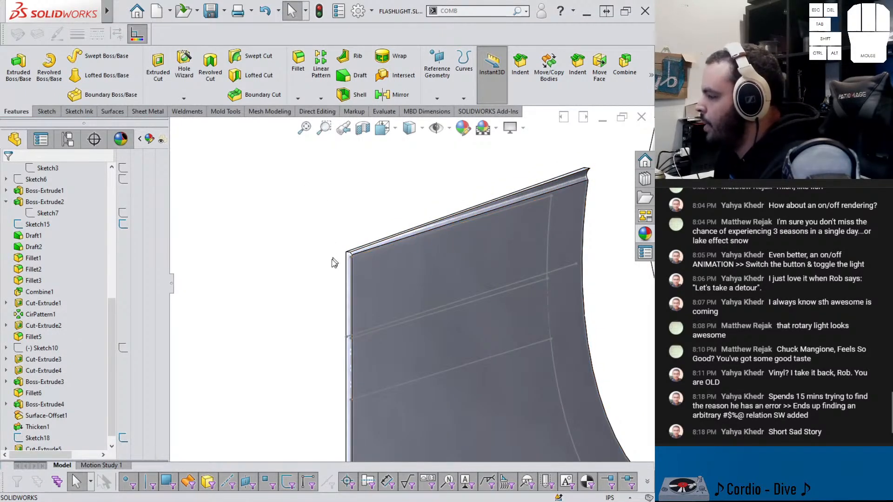
{"action": "scroll", "coordinate": [69, 395], "scroll_direction": "down", "scroll_amount": 1}
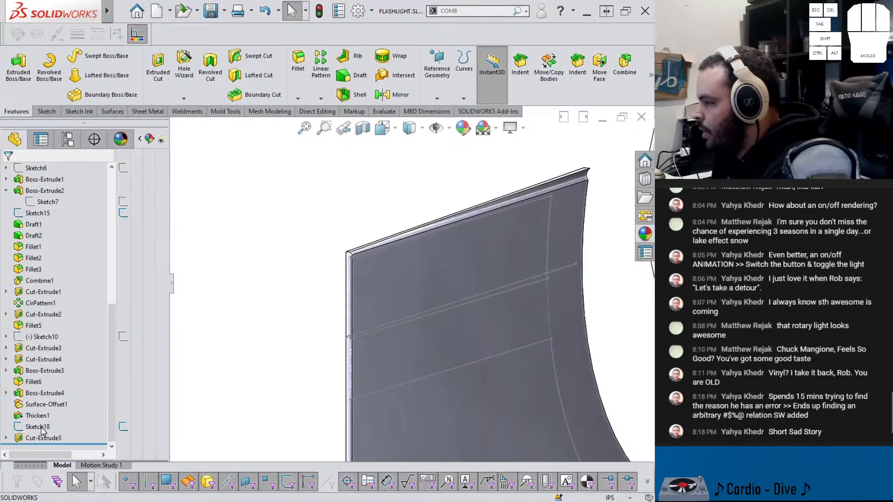
{"action": "left_click", "coordinate": [42, 427]}
{"action": "left_click", "coordinate": [79, 401]}
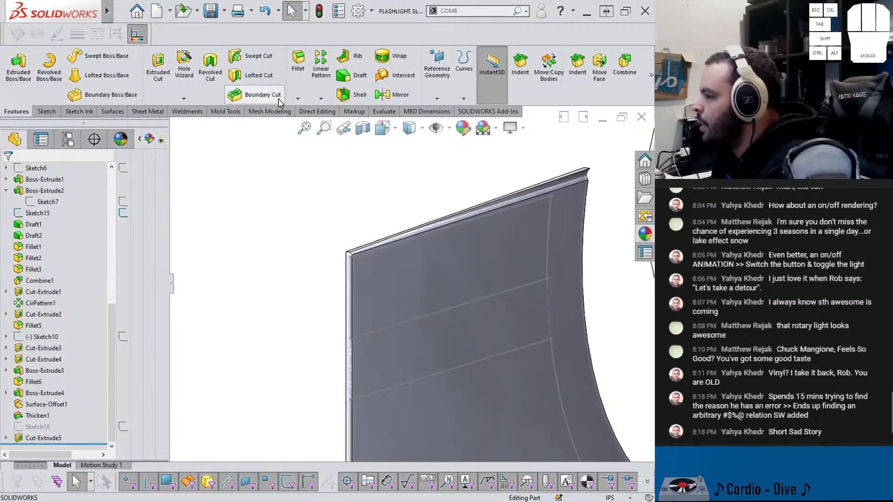
Try a linear pattern of Cut-Extrude5 along the panel's straight side edge, up to the vertex at the edge's lower end
{"action": "left_click", "coordinate": [320, 63]}
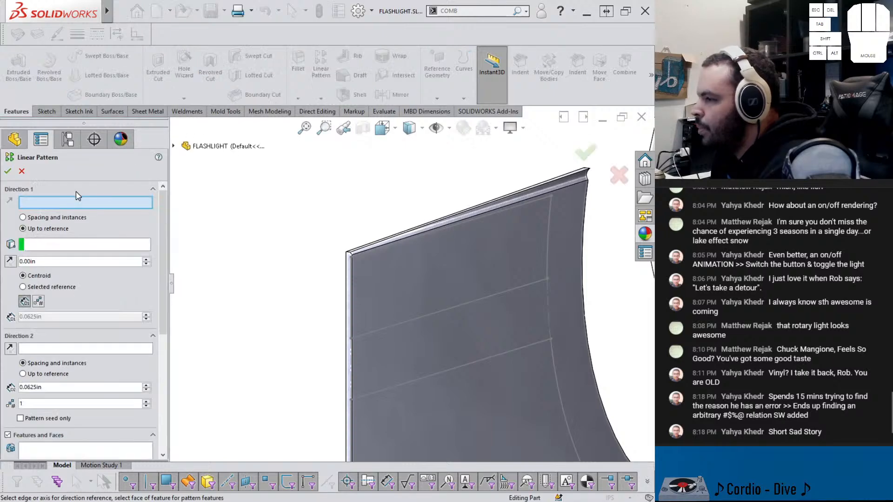
{"action": "left_click", "coordinate": [353, 311]}
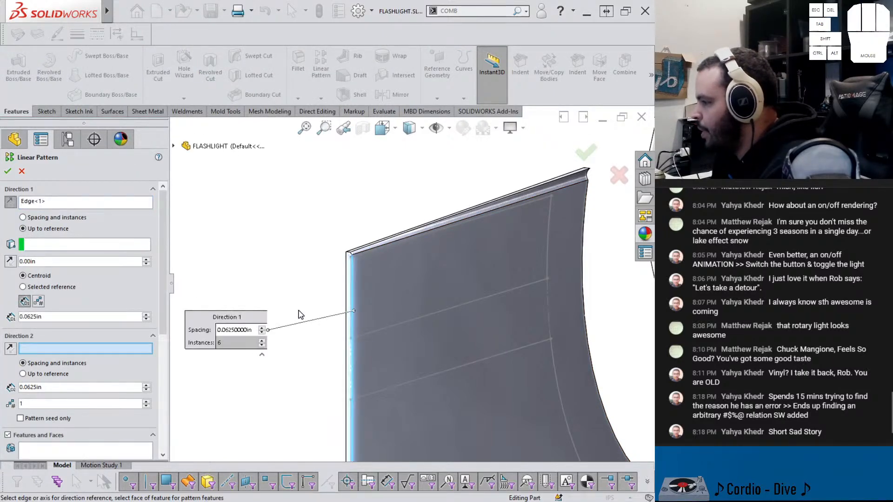
{"action": "left_click", "coordinate": [84, 453]}
{"action": "left_click", "coordinate": [506, 200]}
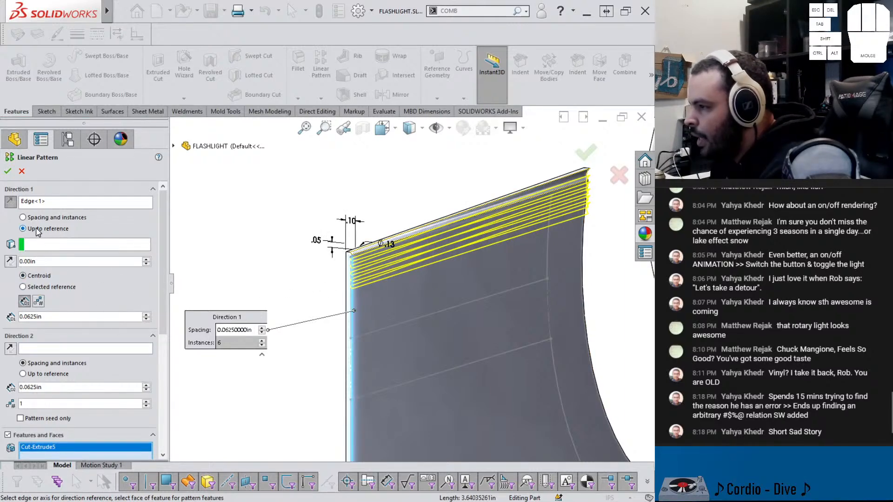
{"action": "left_click", "coordinate": [67, 246]}
{"action": "scroll", "coordinate": [411, 411], "scroll_direction": "down", "scroll_amount": 4}
{"action": "scroll", "coordinate": [413, 428], "scroll_direction": "up", "scroll_amount": 5}
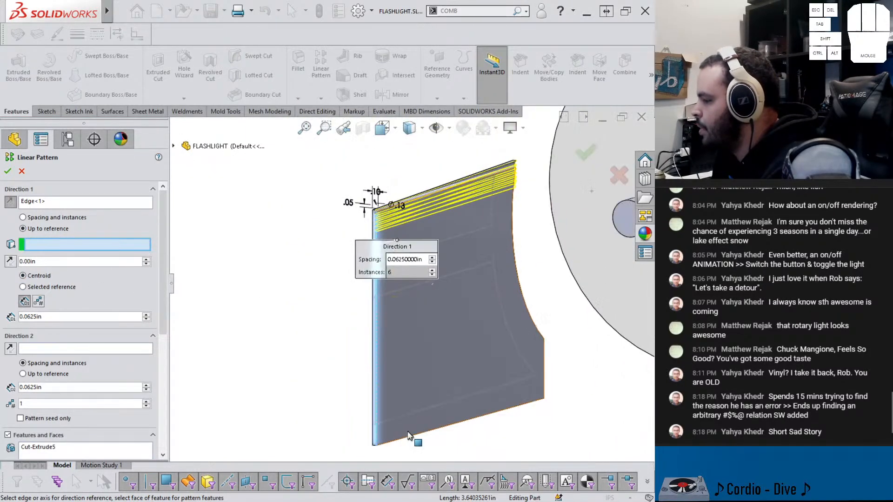
{"action": "scroll", "coordinate": [384, 433], "scroll_direction": "down", "scroll_amount": 3}
{"action": "left_click", "coordinate": [367, 436]}
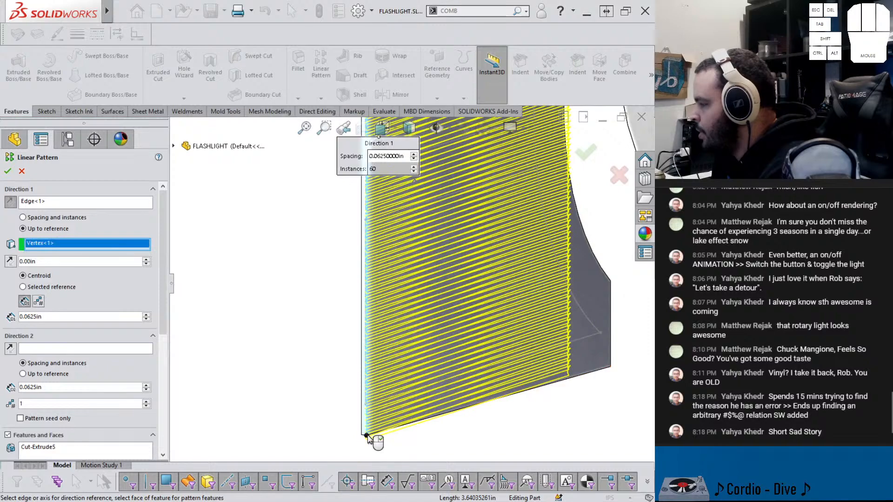
{"action": "middle_click_drag", "start_coordinate": [367, 436], "coordinate": [472, 262]}
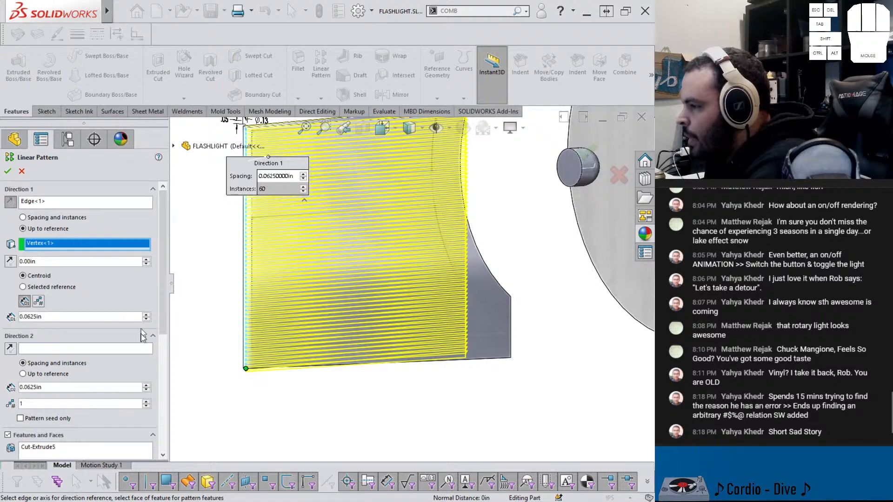
Try to apply the linear pattern with a spacing of 0.125 in, and cancel it
{"action": "left_click", "coordinate": [147, 321]}
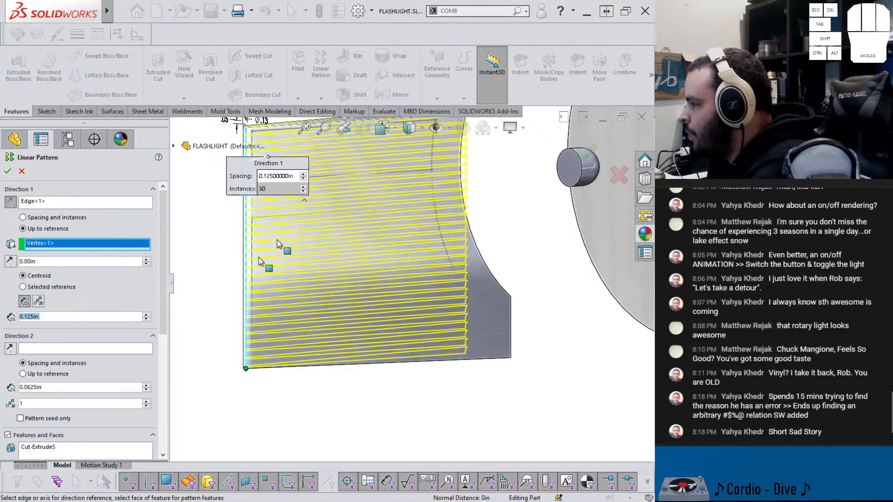
{"action": "scroll", "coordinate": [311, 205], "scroll_direction": "down", "scroll_amount": 3}
{"action": "middle_click_drag", "start_coordinate": [299, 203], "coordinate": [315, 211]}
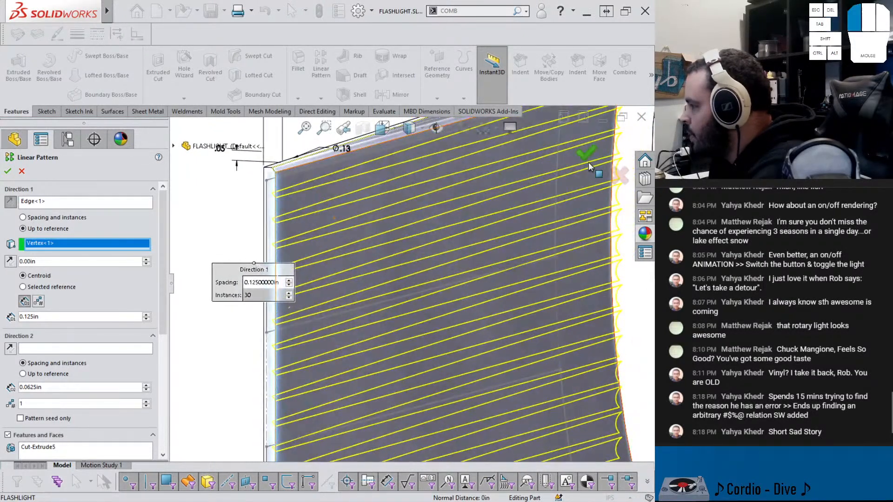
{"action": "left_click", "coordinate": [587, 162]}
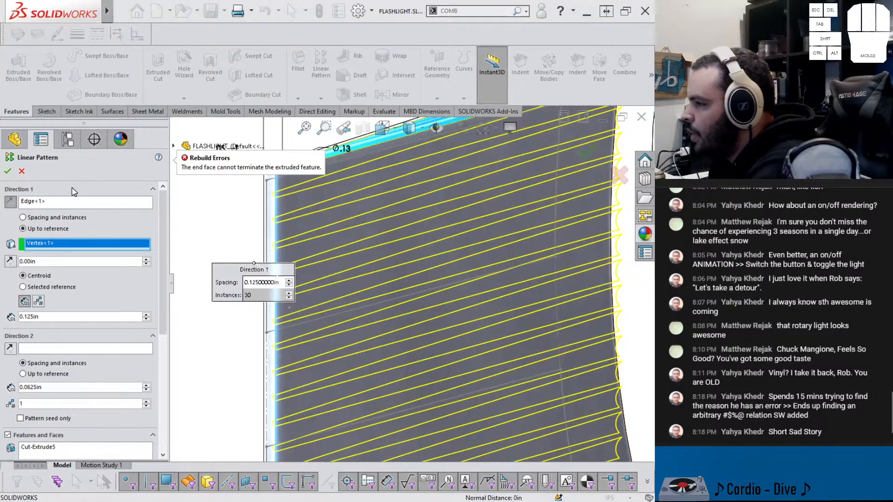
{"action": "left_click", "coordinate": [22, 171]}
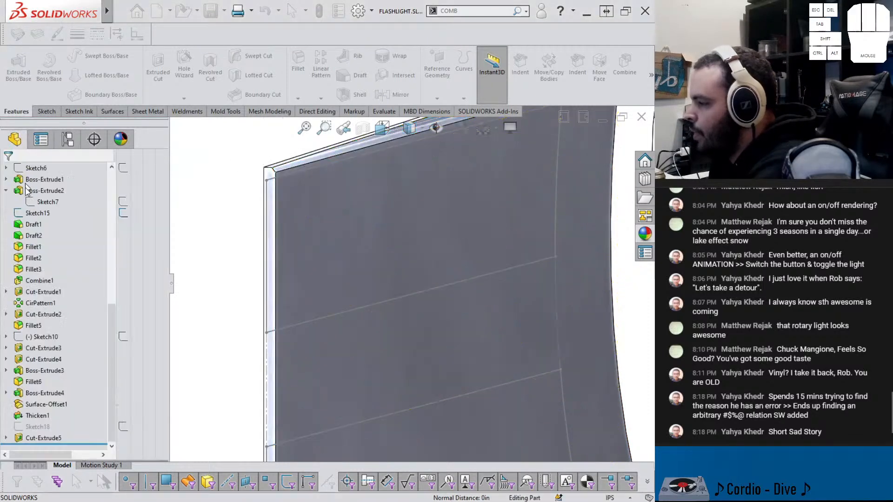
Change the end condition of Cut-Extrude5 to Through All
{"action": "left_click", "coordinate": [49, 438]}
{"action": "left_click", "coordinate": [59, 409]}
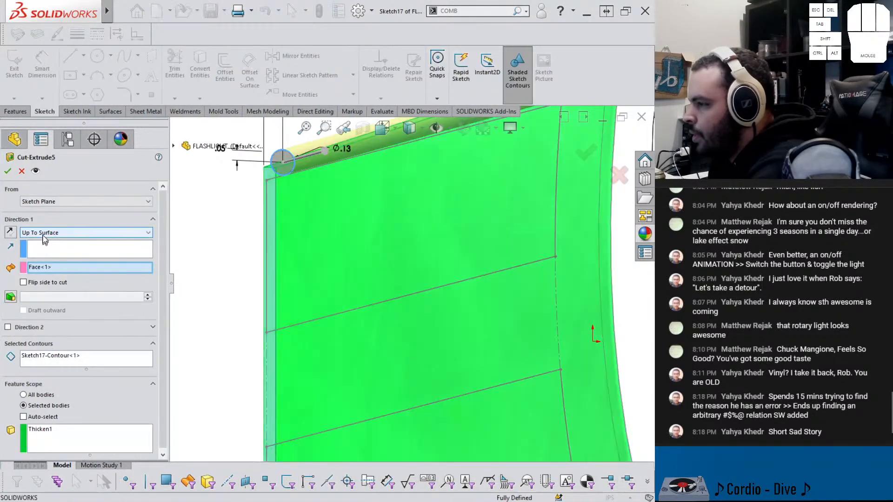
{"action": "left_click", "coordinate": [44, 232]}
{"action": "left_click", "coordinate": [45, 248]}
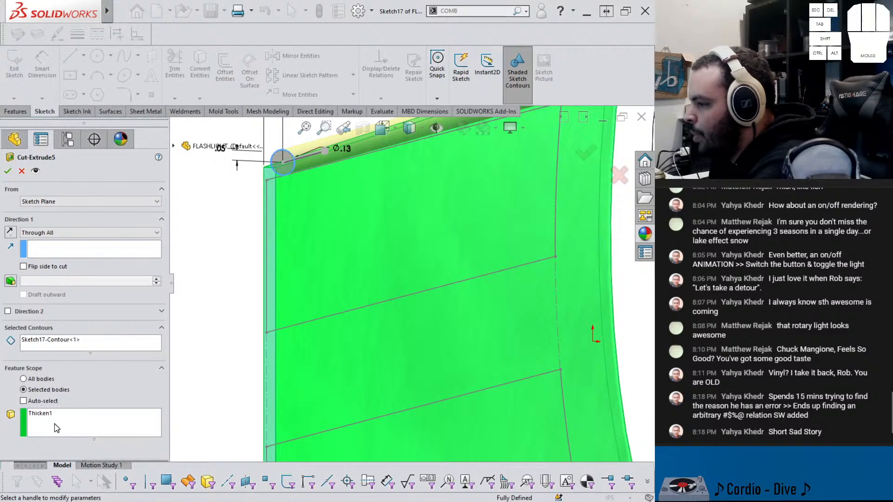
{"action": "left_click", "coordinate": [8, 171]}
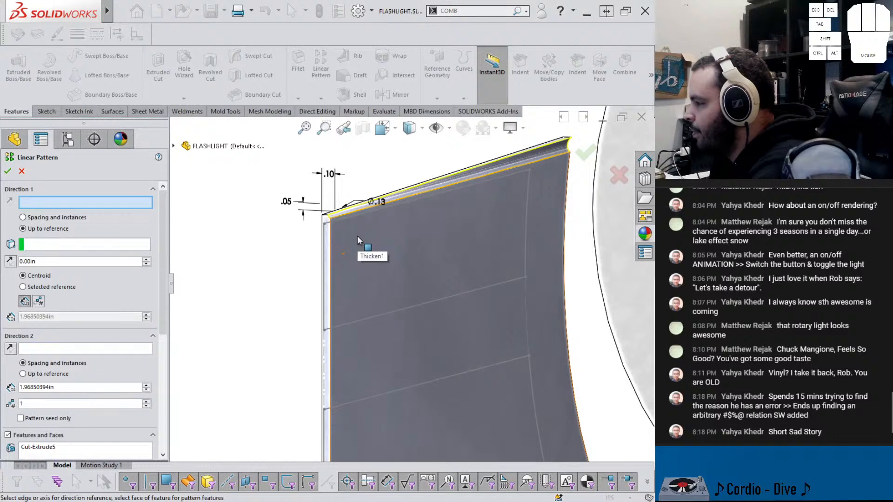
Set up a linear pattern of Cut-Extrude5 along the panel's straight side edge, up to the vertex at its lower end
{"action": "middle_click_drag", "start_coordinate": [358, 239], "coordinate": [350, 235]}
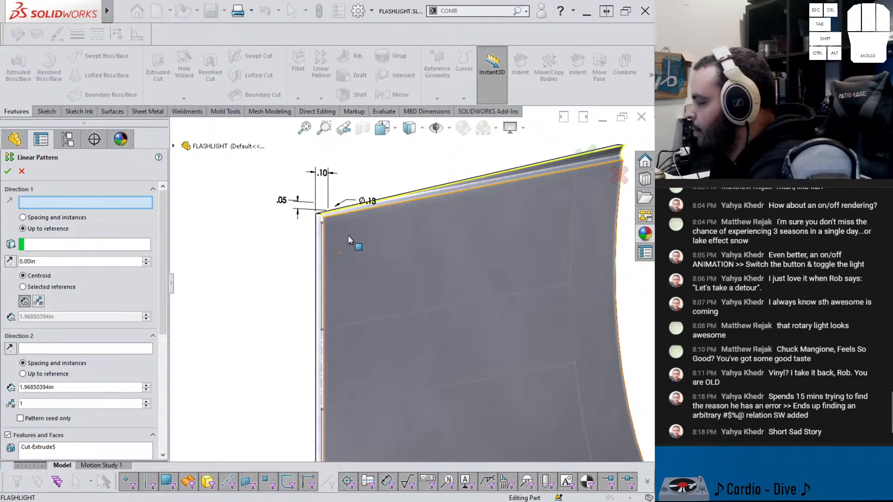
{"action": "left_click", "coordinate": [322, 254]}
{"action": "scroll", "coordinate": [259, 394], "scroll_direction": "up", "scroll_amount": 2}
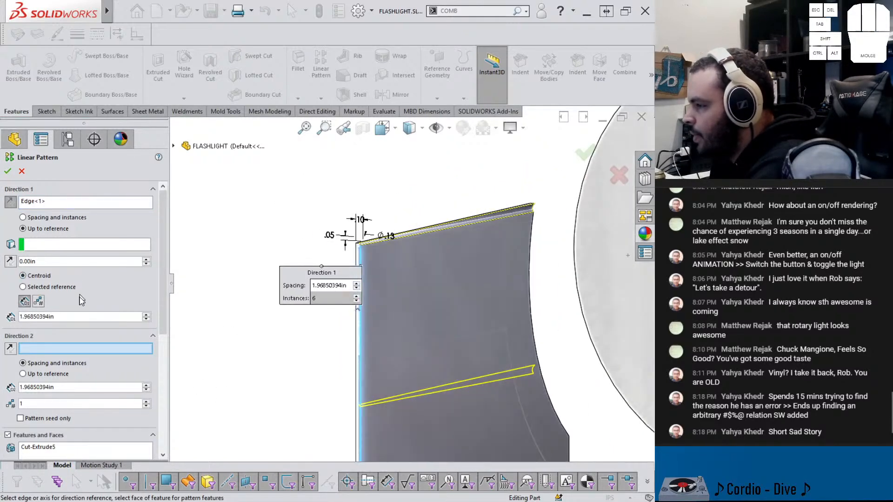
{"action": "left_click", "coordinate": [50, 247]}
{"action": "scroll", "coordinate": [418, 420], "scroll_direction": "down", "scroll_amount": 2}
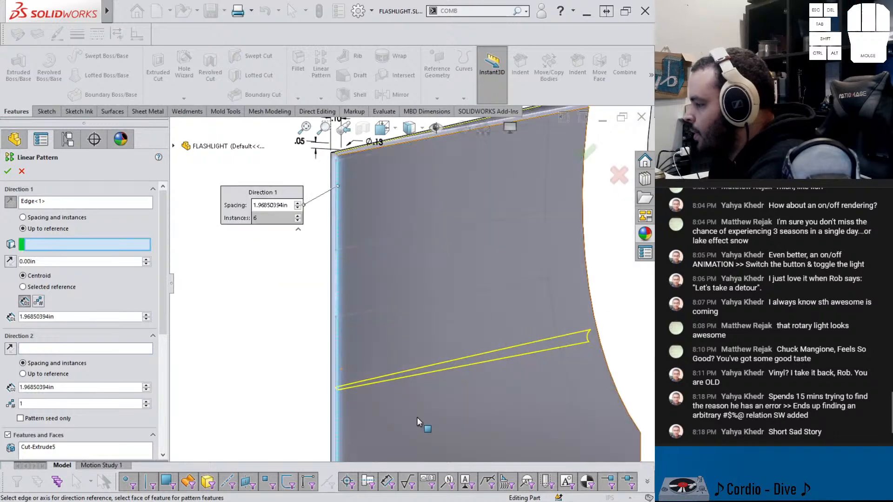
{"action": "scroll", "coordinate": [418, 421], "scroll_direction": "up", "scroll_amount": 3}
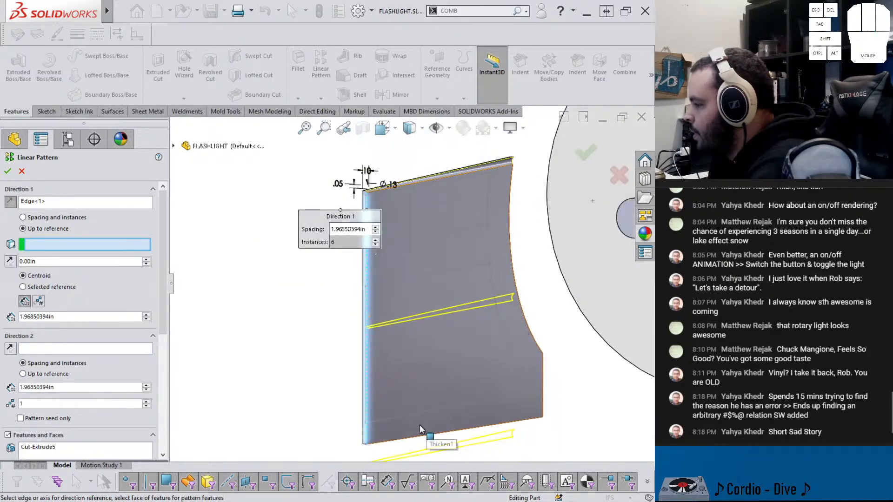
{"action": "left_click", "coordinate": [147, 319]}
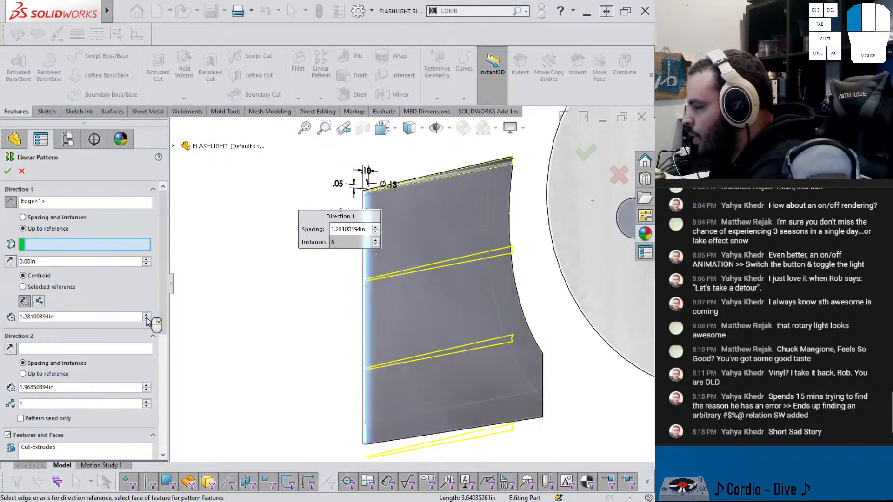
{"action": "left_click", "coordinate": [146, 320]}
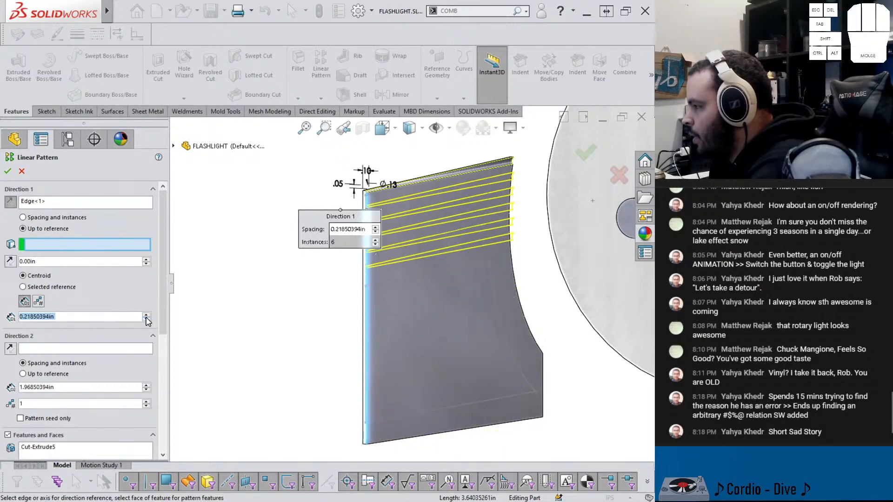
{"action": "left_click", "coordinate": [37, 247]}
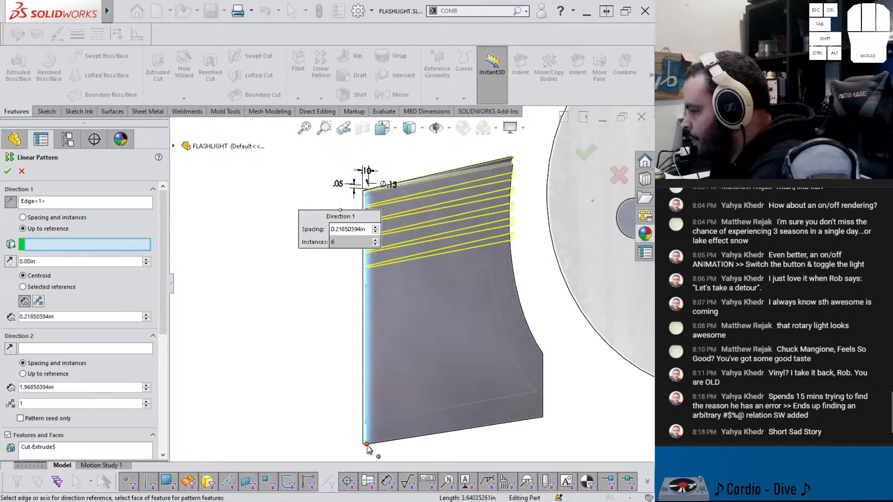
{"action": "left_click", "coordinate": [367, 444]}
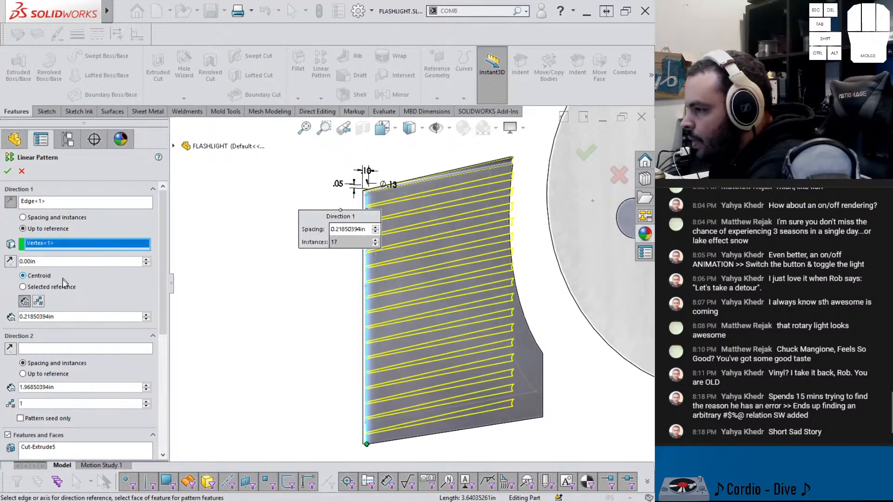
Set the linear pattern's spacing to 0.125 in
{"action": "left_click_drag", "start_coordinate": [110, 318], "coordinate": [1, 325]}
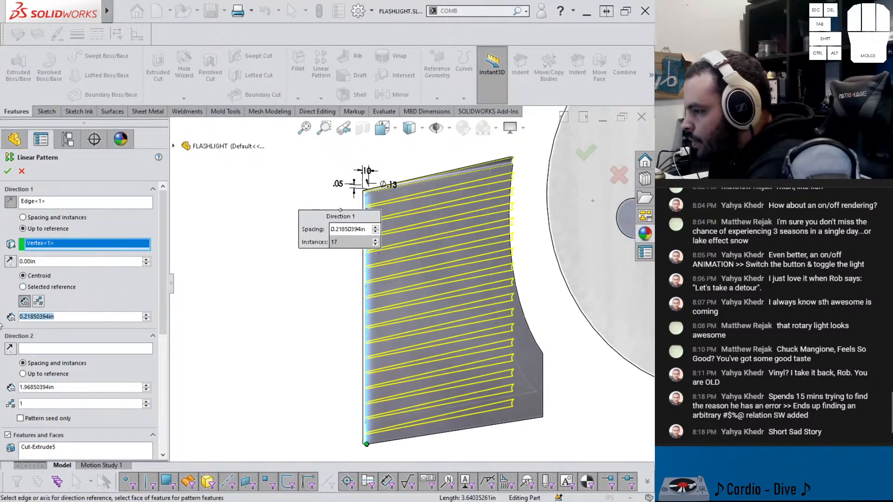
{"action": "type", "text": ".0625"}
{"action": "key", "text": "Return"}
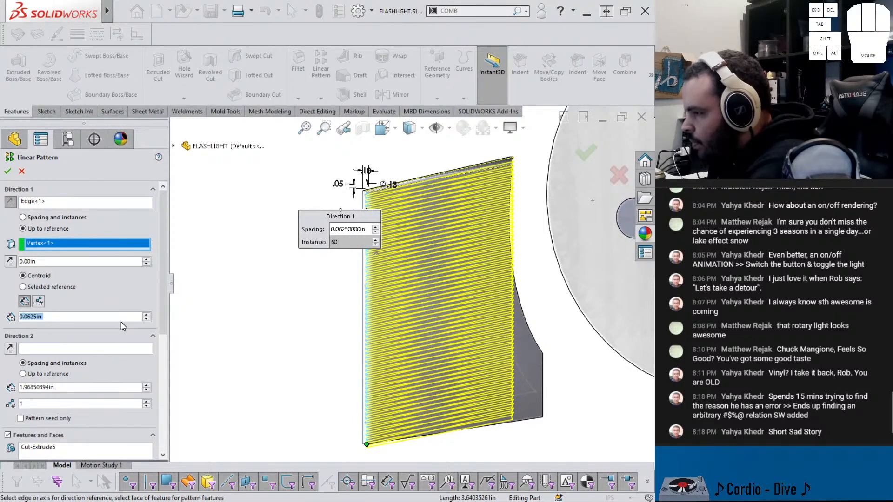
{"action": "left_click", "coordinate": [146, 315]}
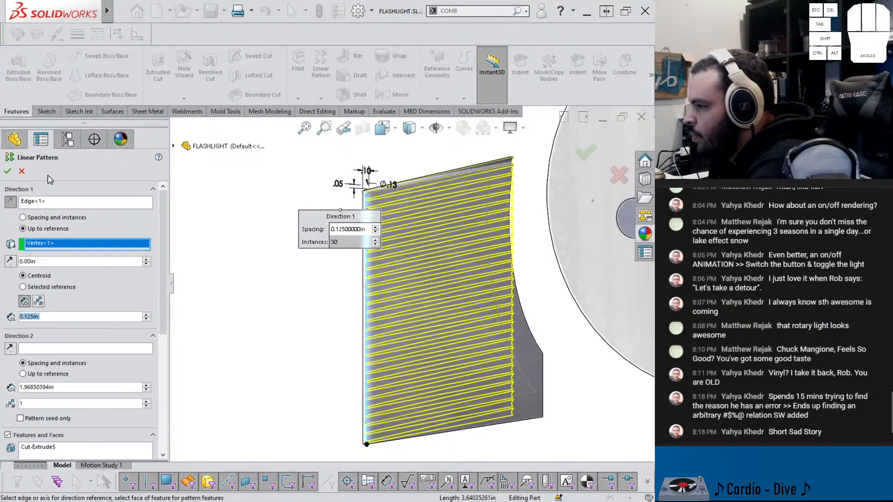
Apply the linear pattern of Cut-Extrude5 and inspect the grooved panel from both sides
{"action": "left_click", "coordinate": [9, 171]}
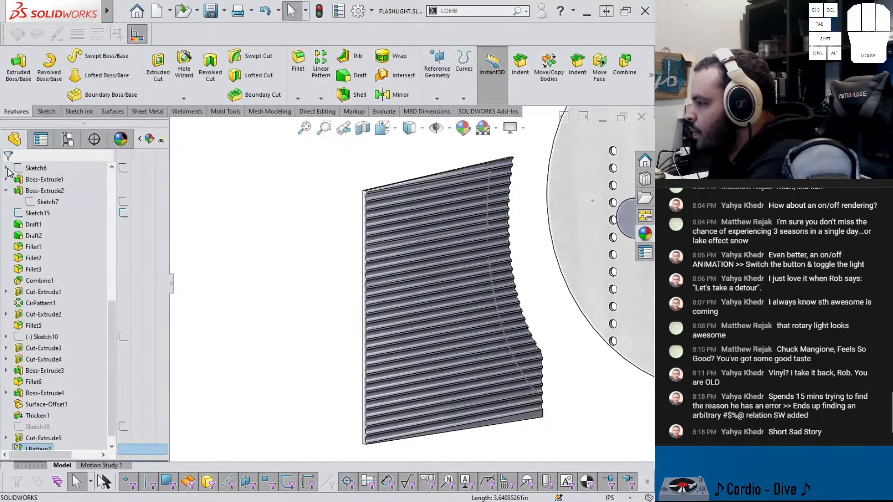
{"action": "left_click", "coordinate": [314, 301]}
{"action": "middle_click_drag", "start_coordinate": [315, 301], "coordinate": [395, 370]}
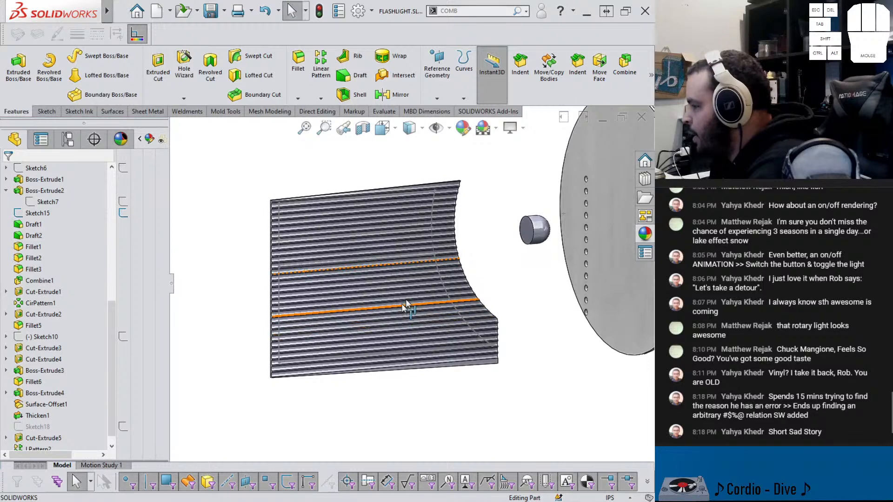
{"action": "middle_click_drag", "start_coordinate": [405, 302], "coordinate": [571, 235]}
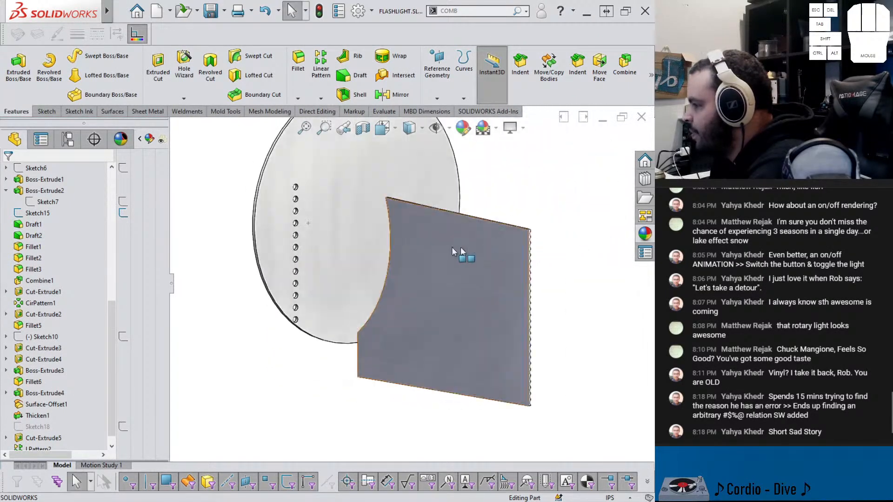
{"action": "middle_click_drag", "start_coordinate": [368, 293], "coordinate": [275, 290]}
{"action": "scroll", "coordinate": [10, 441], "scroll_direction": "down", "scroll_amount": 1}
Edit the linear pattern and remove the Boss-Extrude4 disc body from its feature scope, leaving only the panel body
{"action": "left_click", "coordinate": [18, 439]}
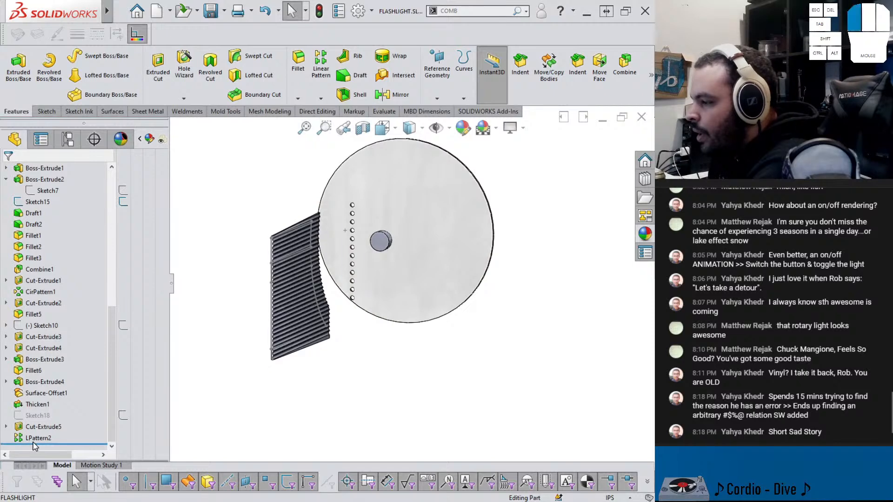
{"action": "left_click", "coordinate": [41, 418]}
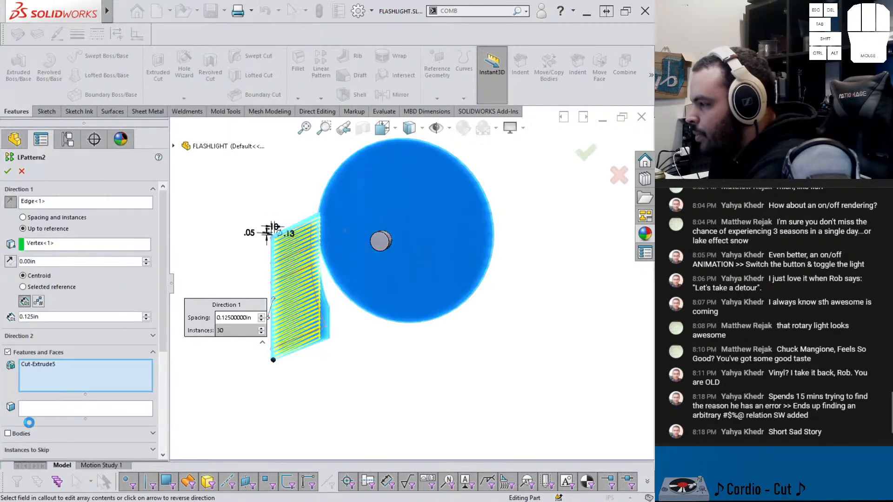
{"action": "left_click_drag", "start_coordinate": [162, 341], "coordinate": [161, 446]}
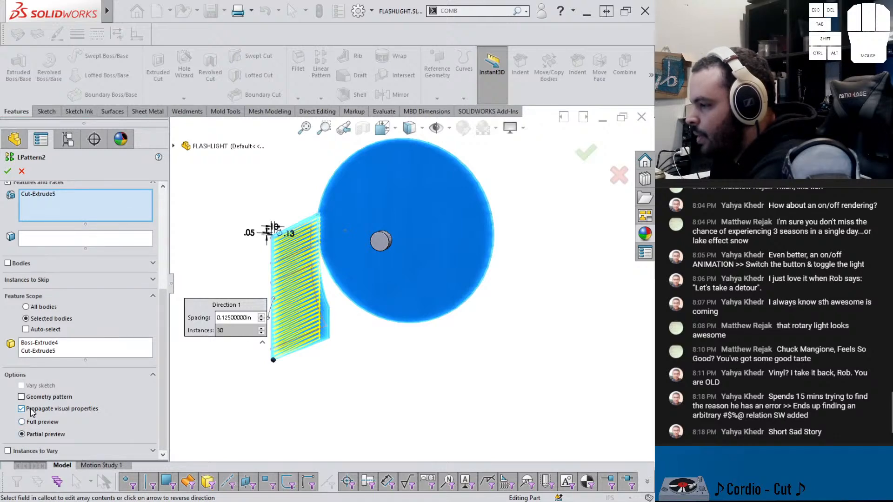
{"action": "left_click", "coordinate": [50, 351]}
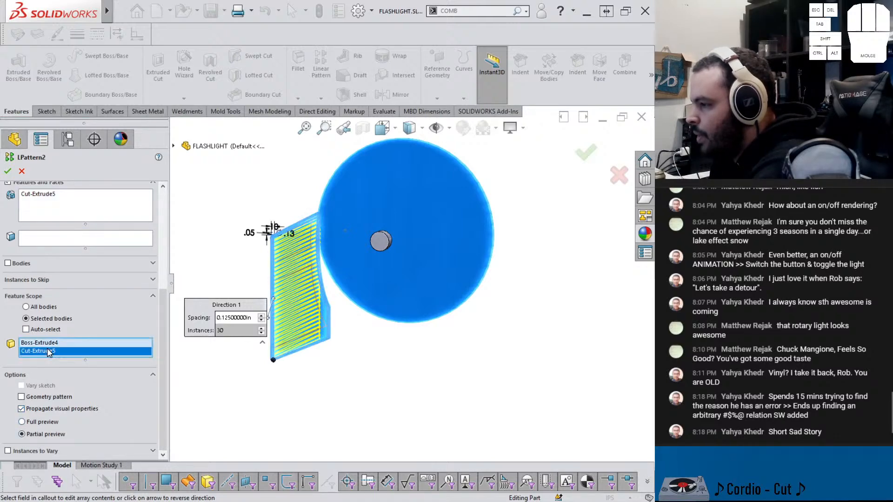
{"action": "left_click", "coordinate": [44, 343]}
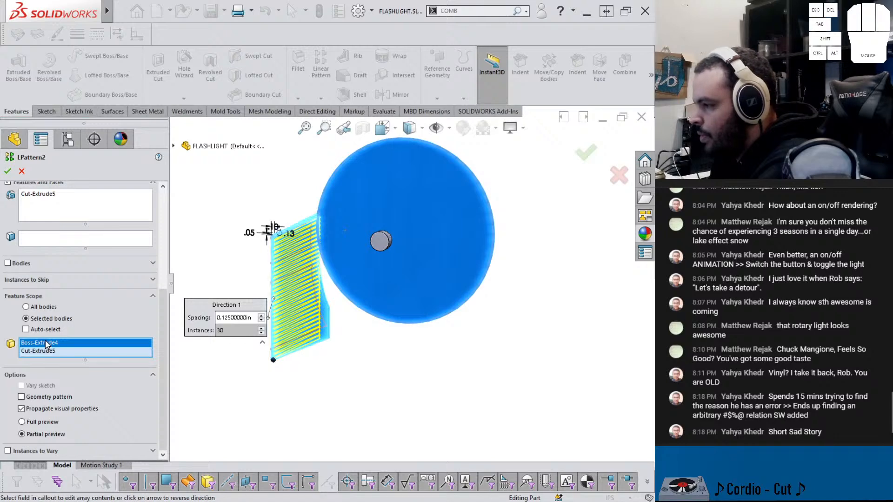
{"action": "right_click", "coordinate": [46, 339]}
{"action": "left_click", "coordinate": [75, 359]}
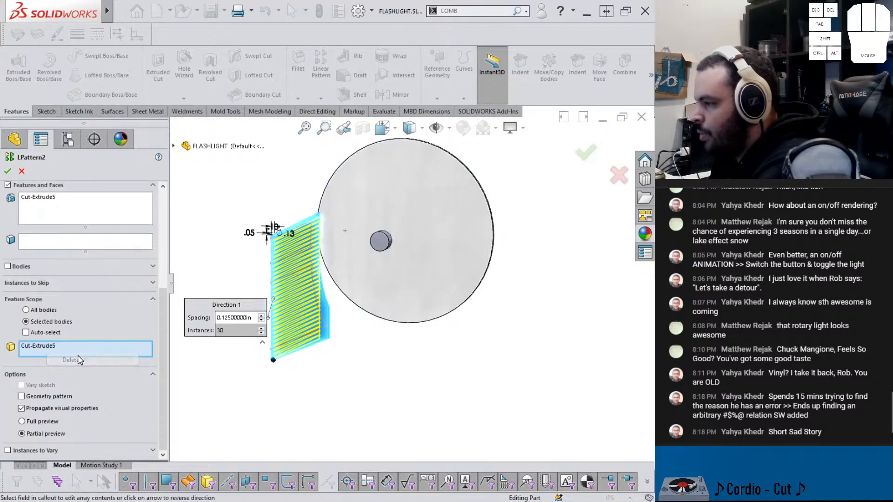
{"action": "scroll", "coordinate": [298, 349], "scroll_direction": "down", "scroll_amount": 5}
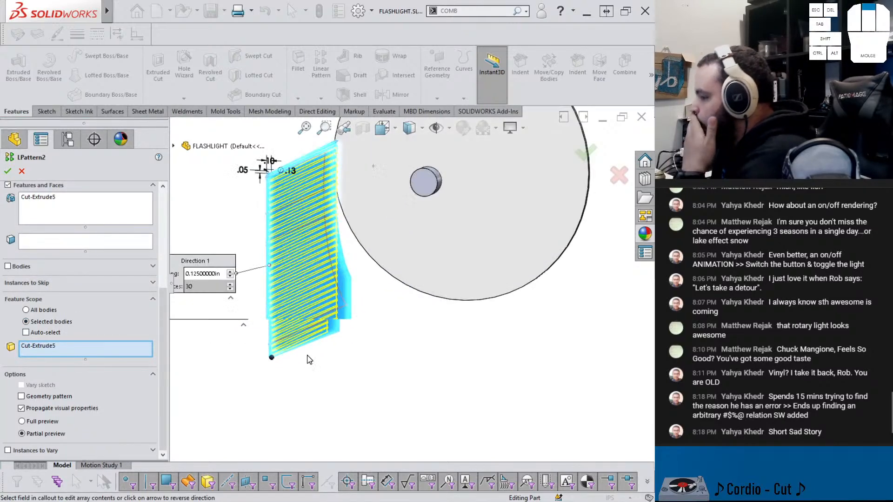
Measure the pattern from a selected reference, using the panel's upper corner vertex on the curved cutout side, and apply it
{"action": "left_click_drag", "start_coordinate": [161, 302], "coordinate": [160, 213]}
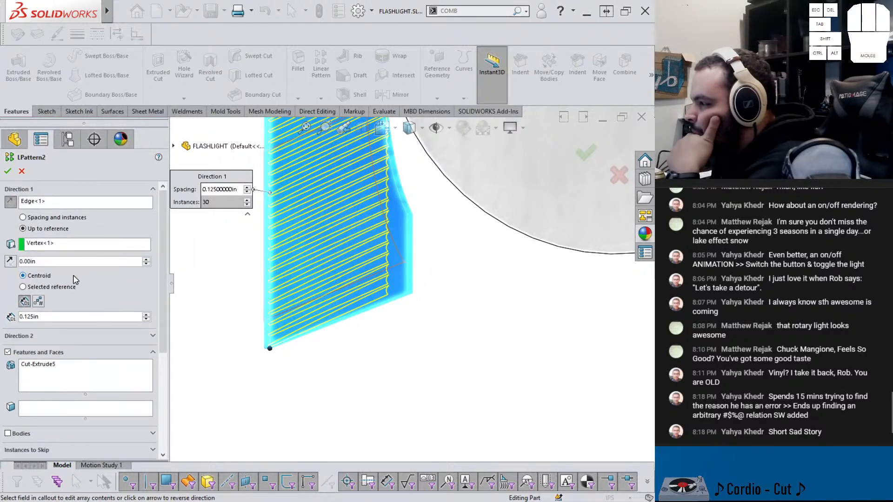
{"action": "left_click", "coordinate": [24, 286]}
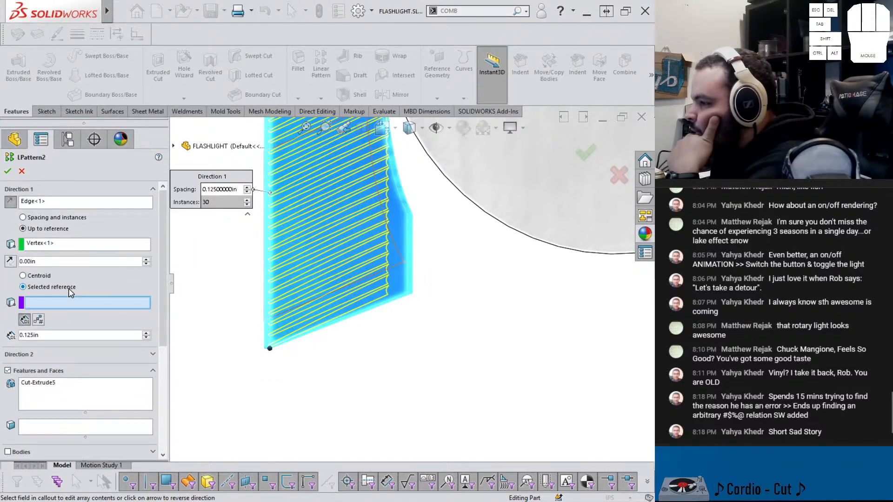
{"action": "scroll", "coordinate": [324, 281], "scroll_direction": "up", "scroll_amount": 2}
{"action": "scroll", "coordinate": [423, 182], "scroll_direction": "down", "scroll_amount": 6}
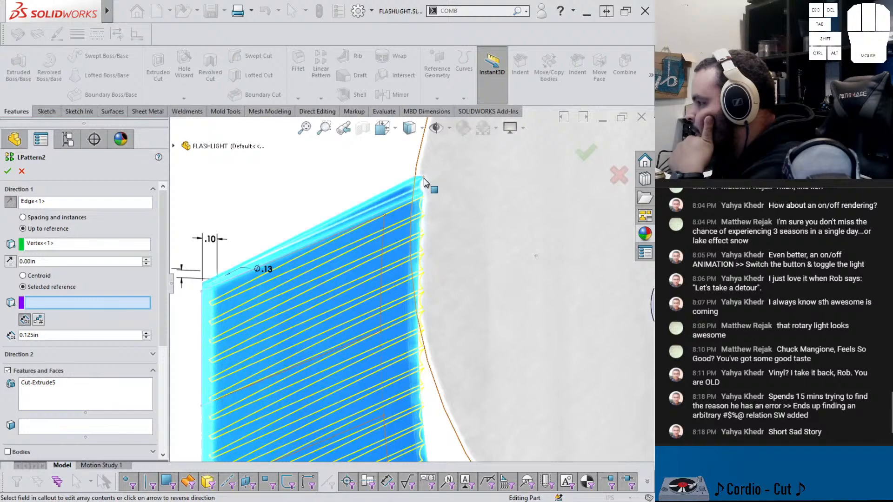
{"action": "left_click", "coordinate": [424, 179]}
{"action": "scroll", "coordinate": [422, 365], "scroll_direction": "up", "scroll_amount": 4}
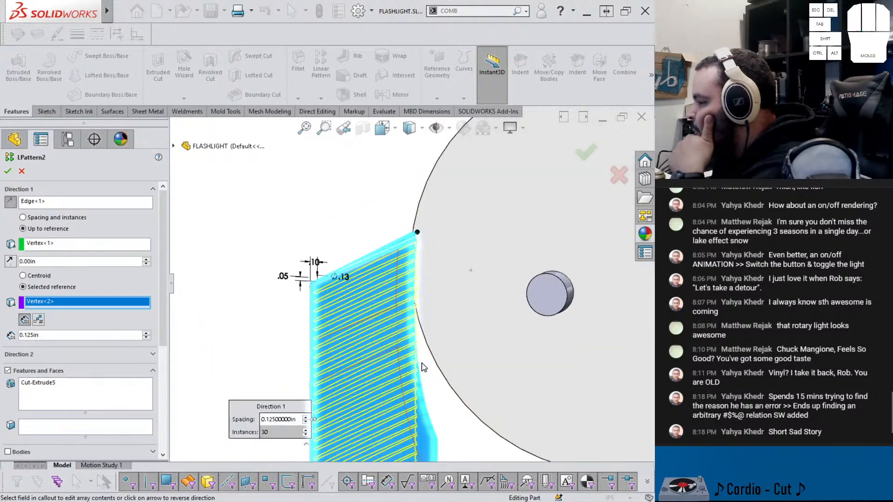
{"action": "scroll", "coordinate": [411, 326], "scroll_direction": "down", "scroll_amount": 4}
{"action": "scroll", "coordinate": [411, 325], "scroll_direction": "down", "scroll_amount": 4}
{"action": "scroll", "coordinate": [352, 321], "scroll_direction": "up", "scroll_amount": 2}
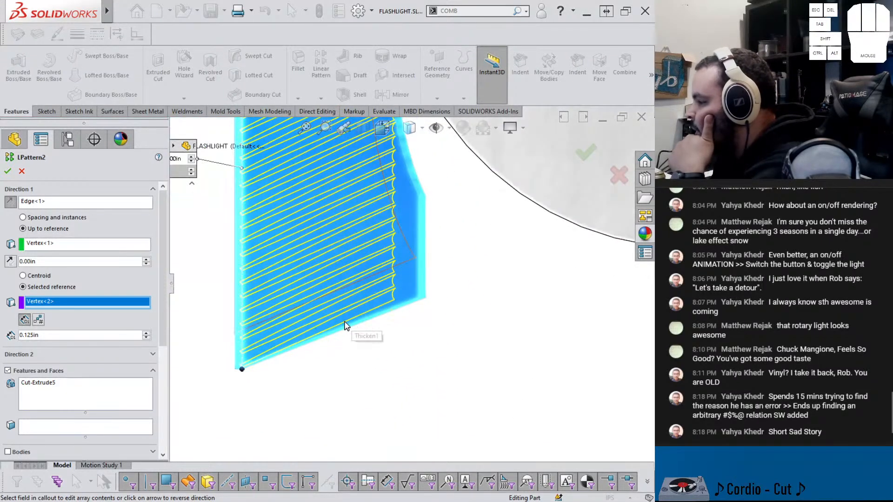
{"action": "left_click", "coordinate": [8, 173]}
Reopen the linear pattern for editing and clear its up-to reference vertex
{"action": "middle_click_drag", "start_coordinate": [251, 248], "coordinate": [191, 233]}
{"action": "key", "text": "f"}
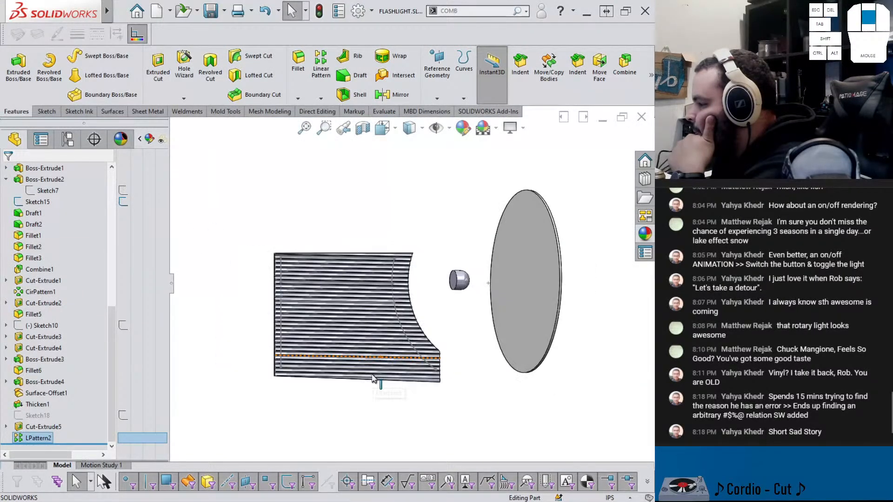
{"action": "middle_click_drag", "start_coordinate": [374, 378], "coordinate": [385, 378]}
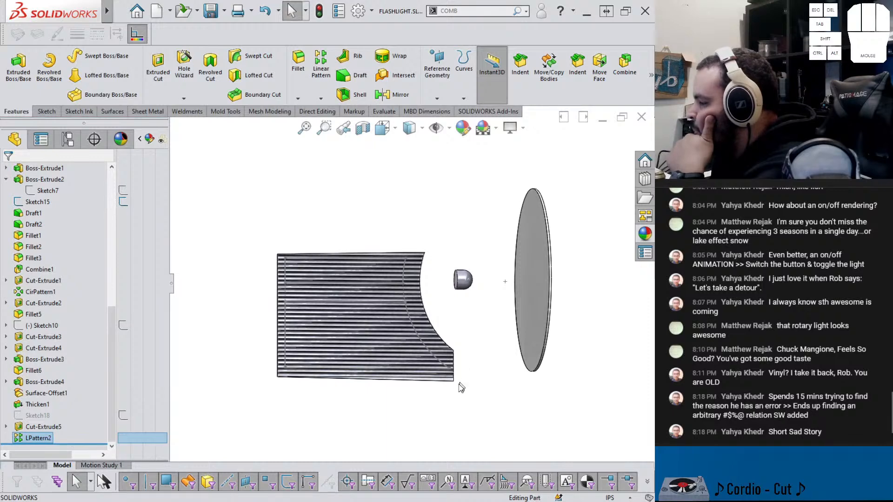
{"action": "left_click", "coordinate": [51, 437]}
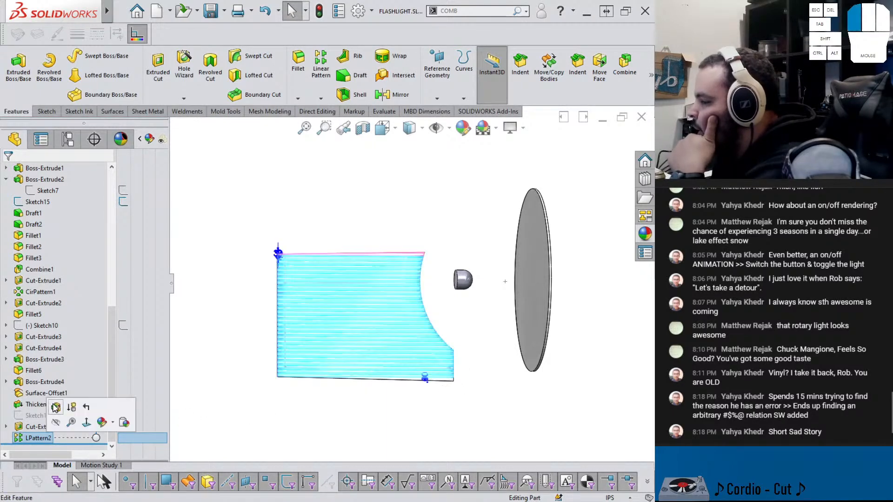
{"action": "left_click", "coordinate": [55, 407]}
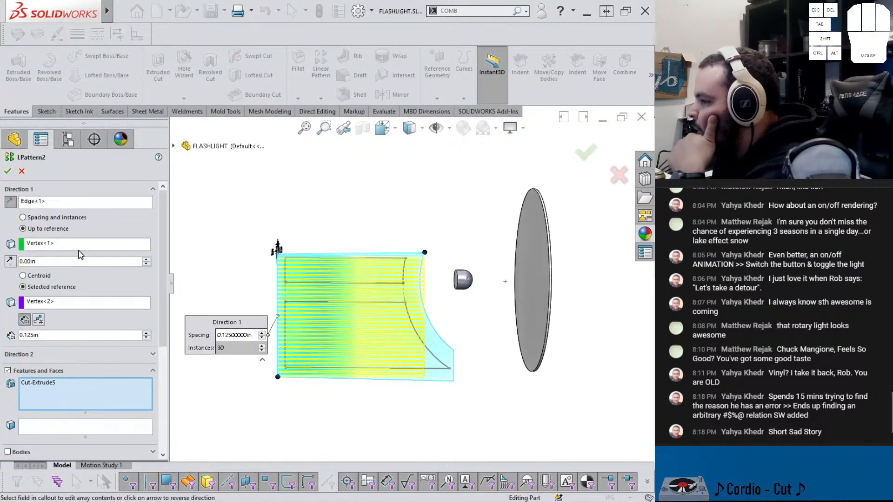
{"action": "left_click", "coordinate": [80, 245]}
{"action": "right_click", "coordinate": [80, 245]}
{"action": "left_click", "coordinate": [109, 250]}
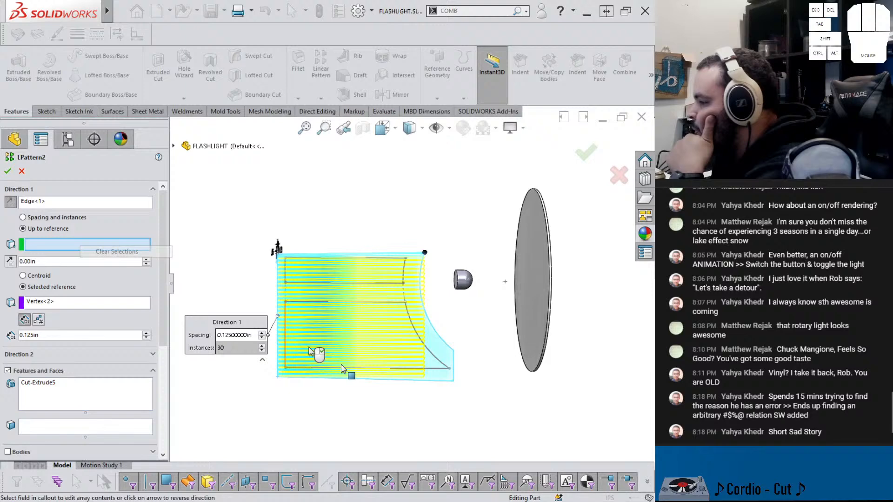
Extend the linear pattern up to the panel's lower corner vertex on the curved cutout side and apply the change
{"action": "left_click", "coordinate": [453, 381]}
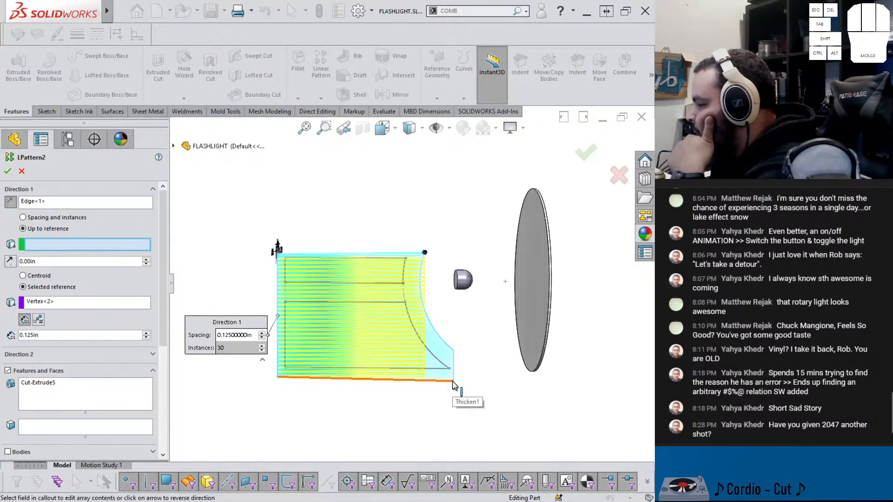
{"action": "scroll", "coordinate": [453, 385], "scroll_direction": "down", "scroll_amount": 5}
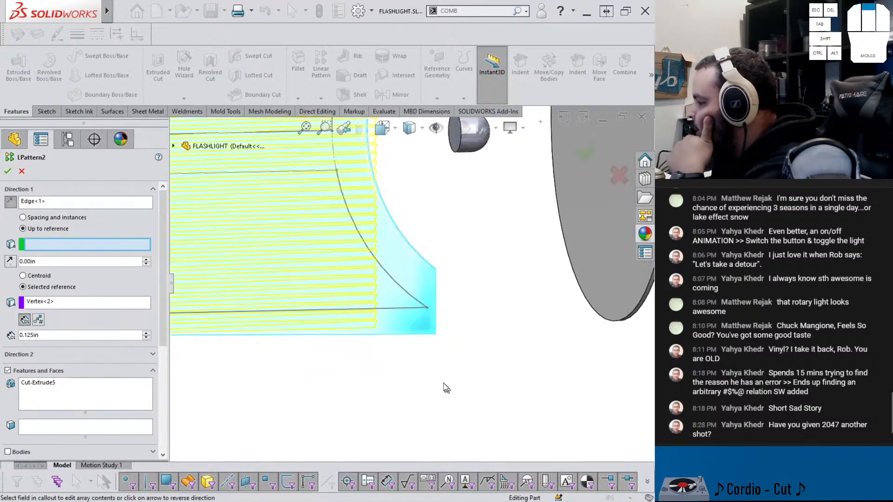
{"action": "middle_click_drag", "start_coordinate": [446, 388], "coordinate": [433, 333]}
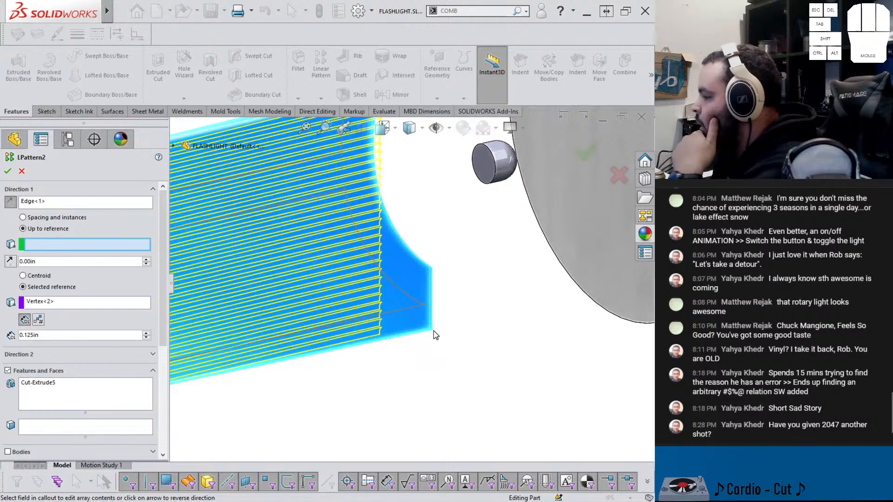
{"action": "left_click", "coordinate": [431, 330]}
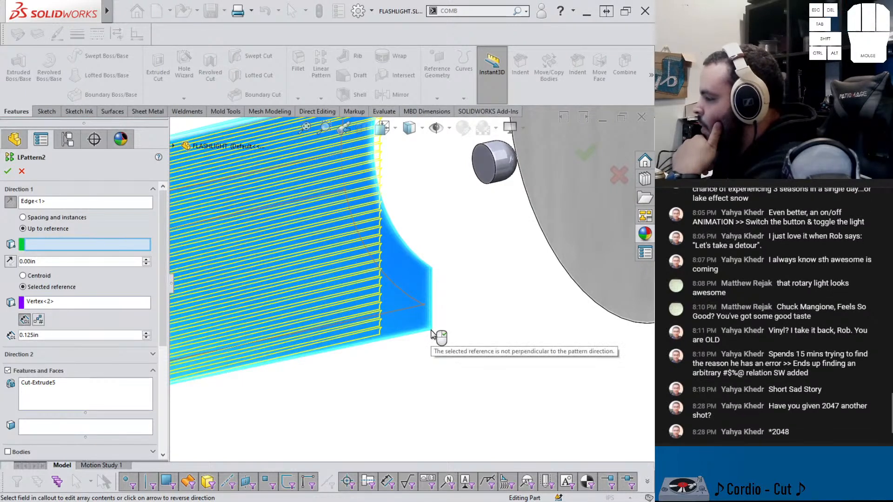
{"action": "left_click", "coordinate": [431, 330]}
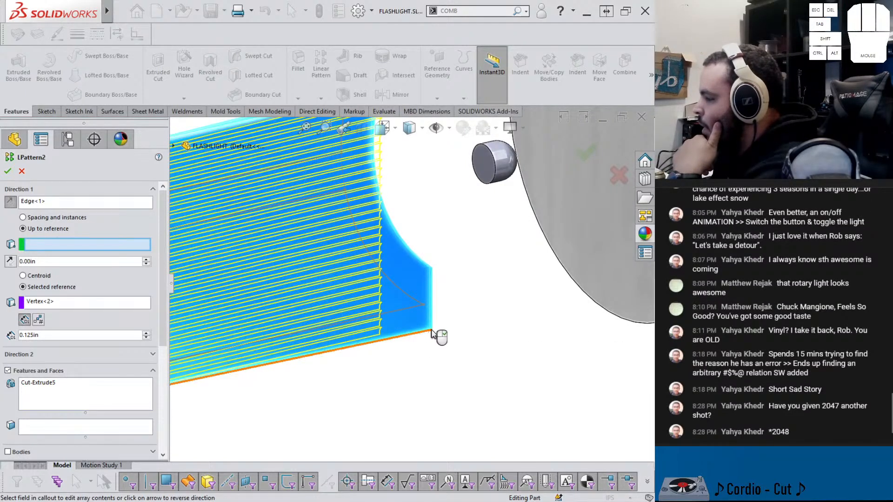
{"action": "left_click", "coordinate": [432, 330]}
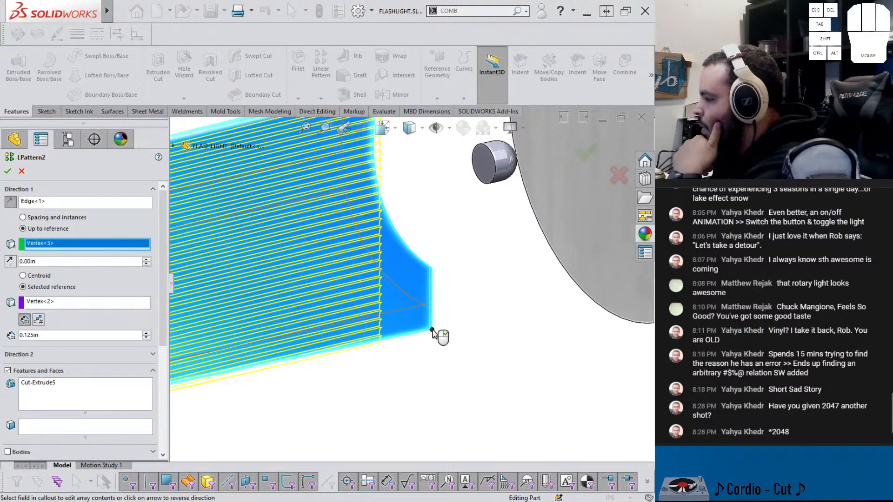
{"action": "scroll", "coordinate": [385, 349], "scroll_direction": "up", "scroll_amount": 3}
{"action": "scroll", "coordinate": [384, 350], "scroll_direction": "down", "scroll_amount": 5}
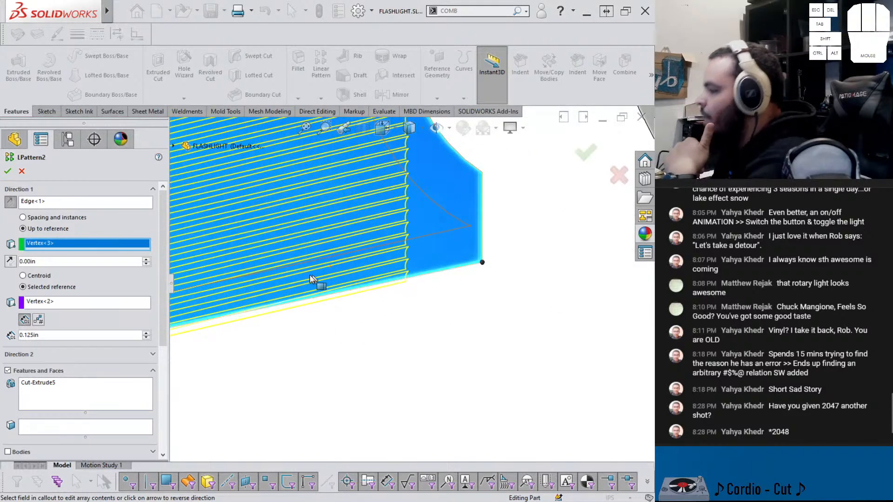
{"action": "scroll", "coordinate": [309, 274], "scroll_direction": "up", "scroll_amount": 2}
{"action": "left_click", "coordinate": [7, 170]}
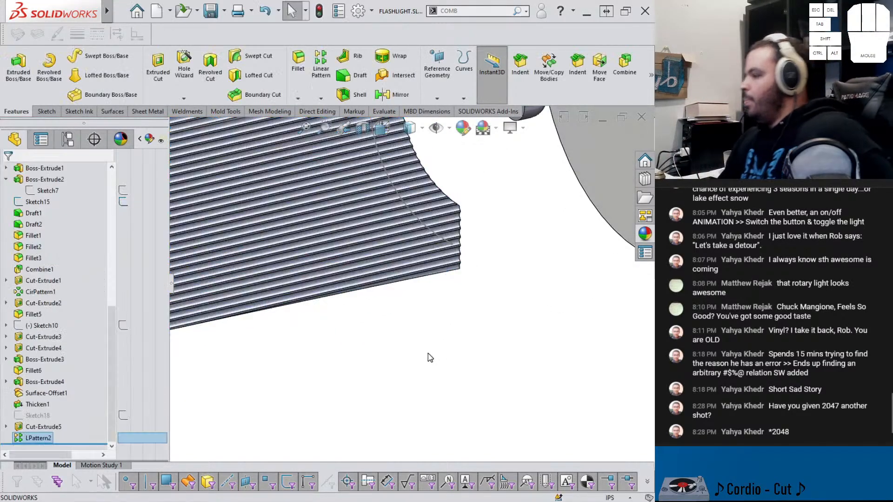
{"action": "scroll", "coordinate": [413, 344], "scroll_direction": "up", "scroll_amount": 3}
{"action": "scroll", "coordinate": [414, 344], "scroll_direction": "down", "scroll_amount": 1}
{"action": "middle_click_drag", "start_coordinate": [397, 300], "coordinate": [378, 287]}
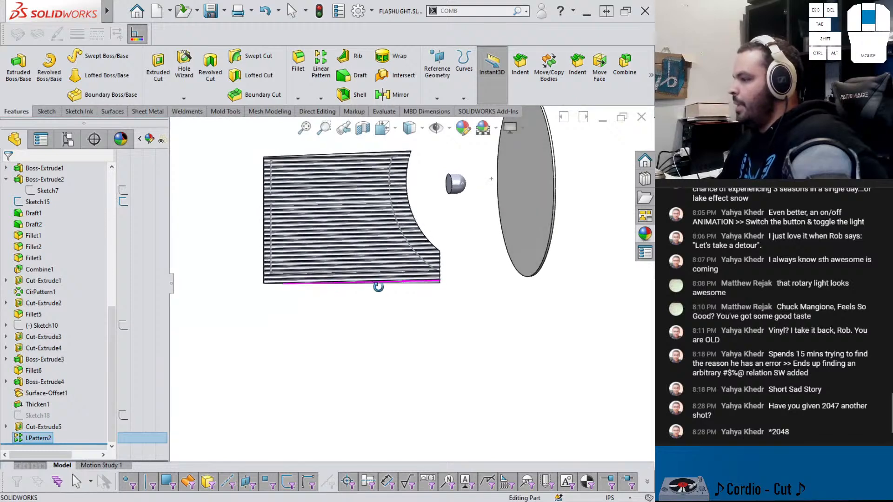
{"action": "left_click", "coordinate": [377, 318]}
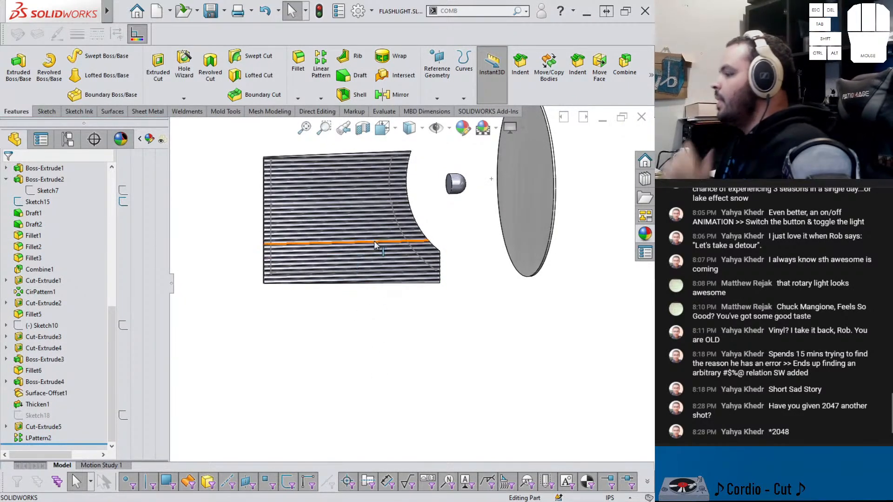
{"action": "scroll", "coordinate": [374, 241], "scroll_direction": "up", "scroll_amount": 1}
{"action": "scroll", "coordinate": [335, 230], "scroll_direction": "up", "scroll_amount": 1}
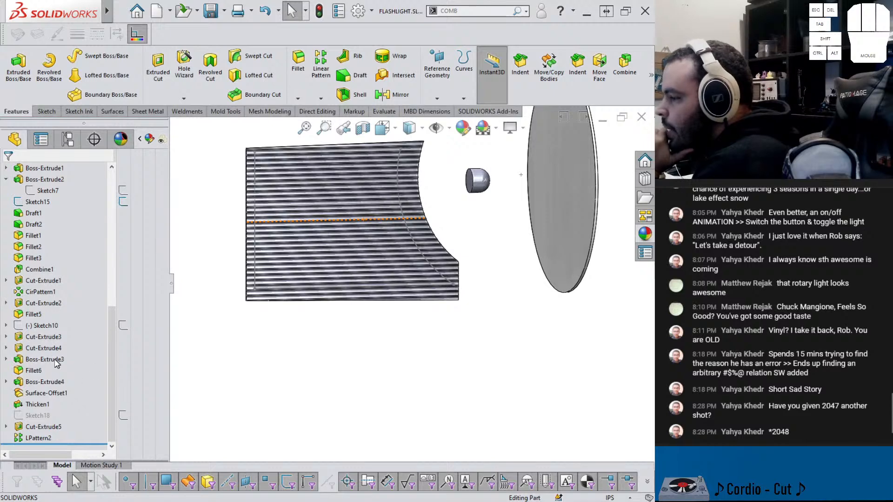
Start an extruded cut from Sketch15 and limit its feature scope to the grooved LPattern2 body
{"action": "left_click", "coordinate": [45, 325]}
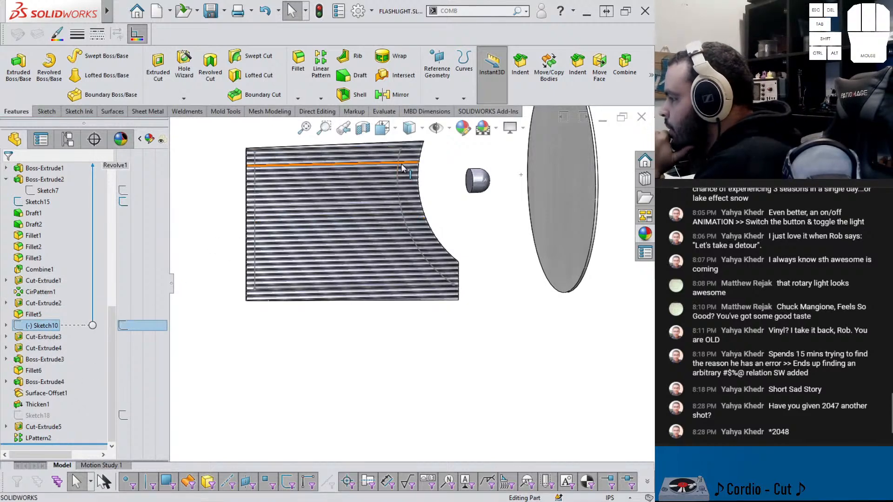
{"action": "left_click", "coordinate": [50, 202]}
{"action": "middle_click_drag", "start_coordinate": [205, 205], "coordinate": [329, 203]}
{"action": "scroll", "coordinate": [321, 203], "scroll_direction": "down", "scroll_amount": 2}
{"action": "scroll", "coordinate": [230, 205], "scroll_direction": "up", "scroll_amount": 2}
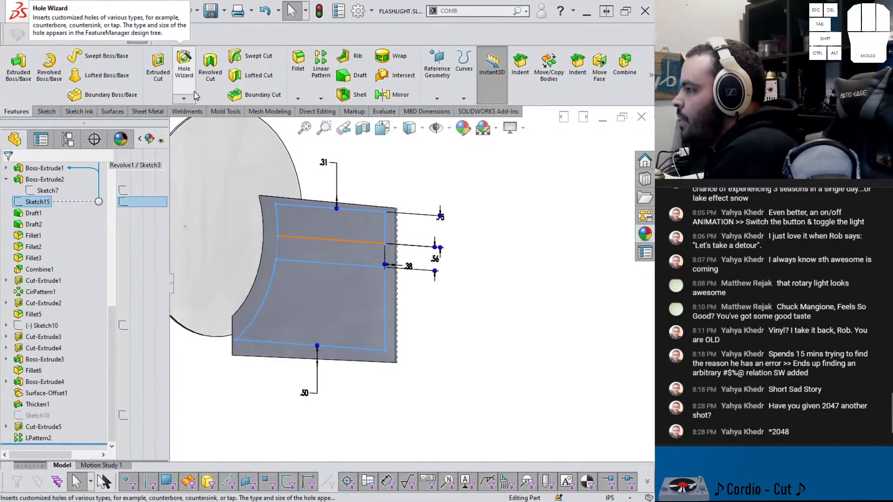
{"action": "left_click", "coordinate": [158, 65]}
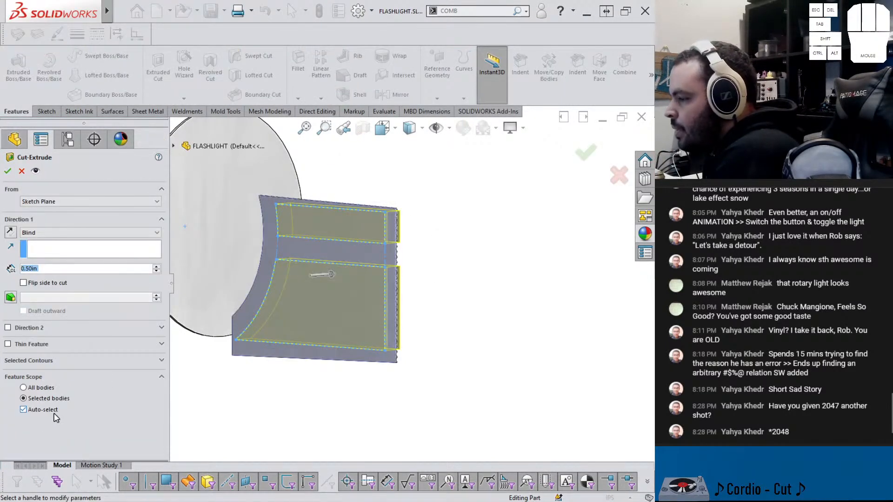
{"action": "left_click", "coordinate": [24, 409]}
{"action": "left_click", "coordinate": [299, 262]}
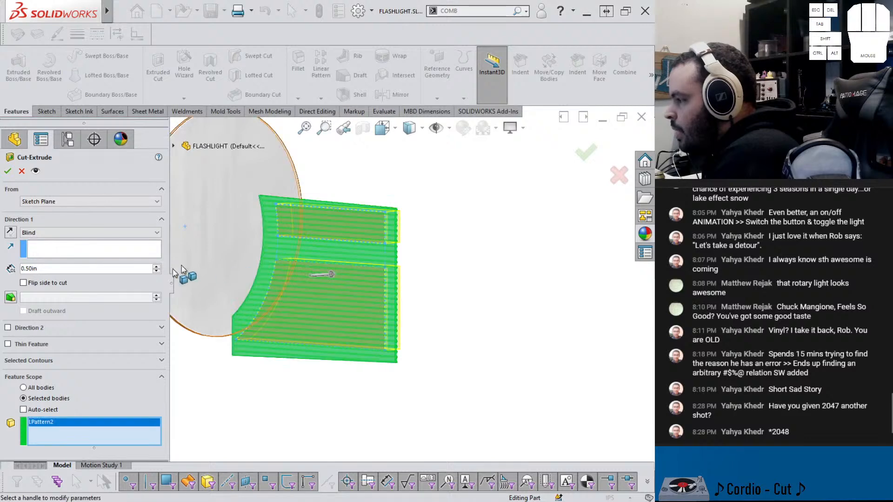
Make the cut Through All - Both with the side to cut flipped, keeping the material inside the outlines, and apply it
{"action": "left_click", "coordinate": [72, 233]}
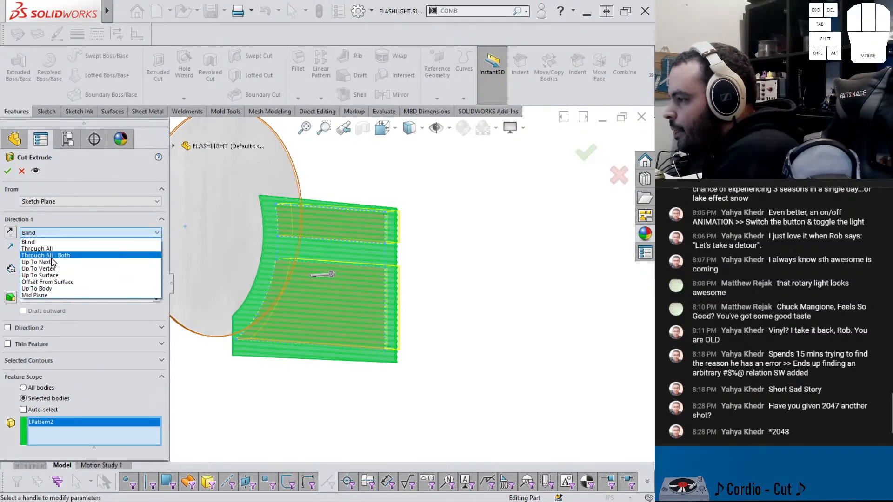
{"action": "left_click", "coordinate": [53, 259]}
{"action": "middle_click_drag", "start_coordinate": [265, 258], "coordinate": [292, 281]}
{"action": "left_click", "coordinate": [33, 268]}
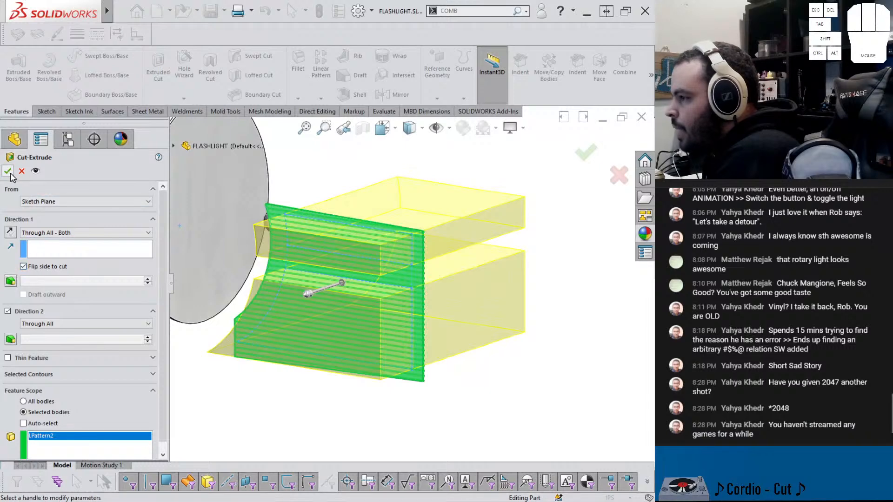
{"action": "left_click", "coordinate": [395, 212]}
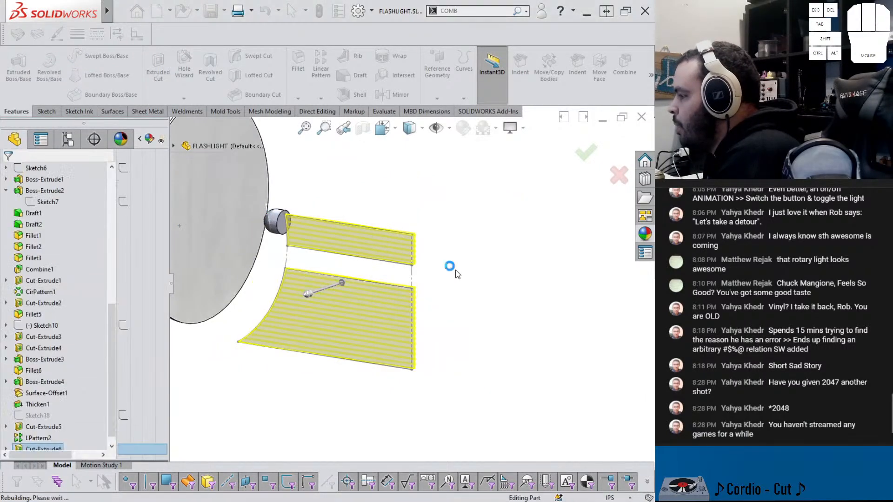
Mirror the two grooved panel bodies about the Front Plane
{"action": "middle_click_drag", "start_coordinate": [450, 265], "coordinate": [329, 249]}
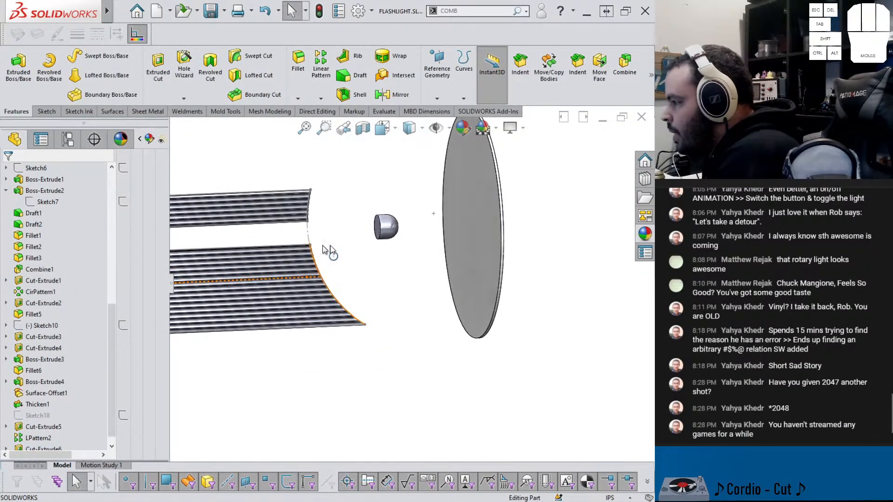
{"action": "scroll", "coordinate": [313, 235], "scroll_direction": "down", "scroll_amount": 6}
{"action": "scroll", "coordinate": [312, 231], "scroll_direction": "up", "scroll_amount": 6}
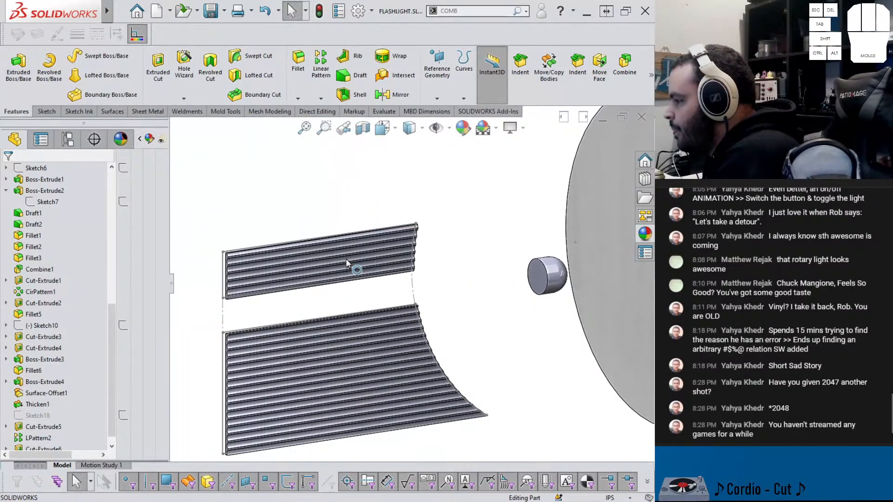
{"action": "middle_click_drag", "start_coordinate": [337, 264], "coordinate": [468, 300]}
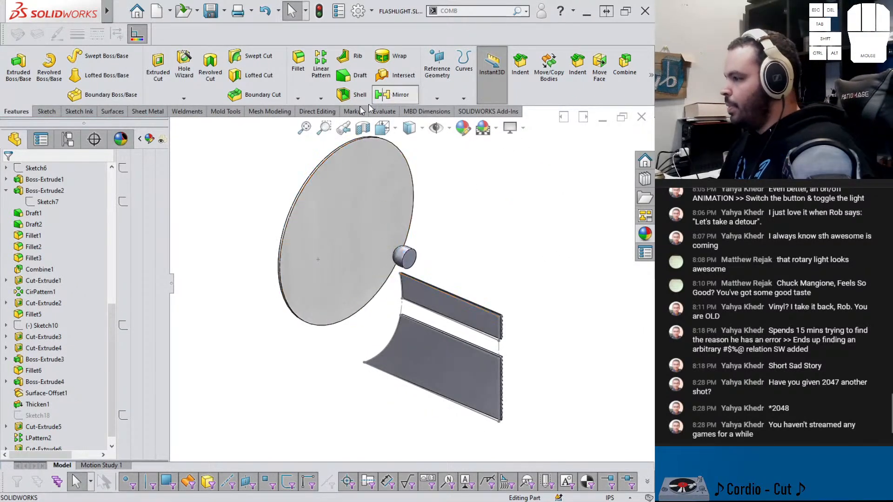
{"action": "left_click", "coordinate": [392, 94]}
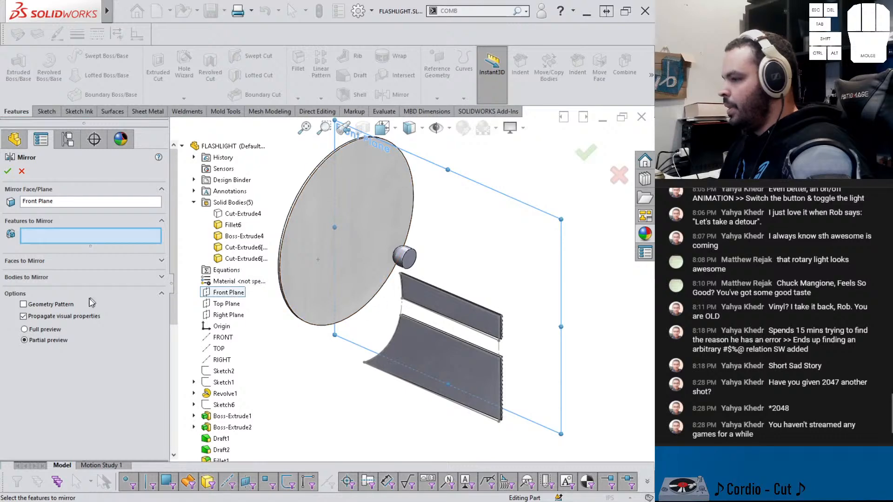
{"action": "left_click", "coordinate": [50, 277]}
{"action": "left_click", "coordinate": [449, 305]}
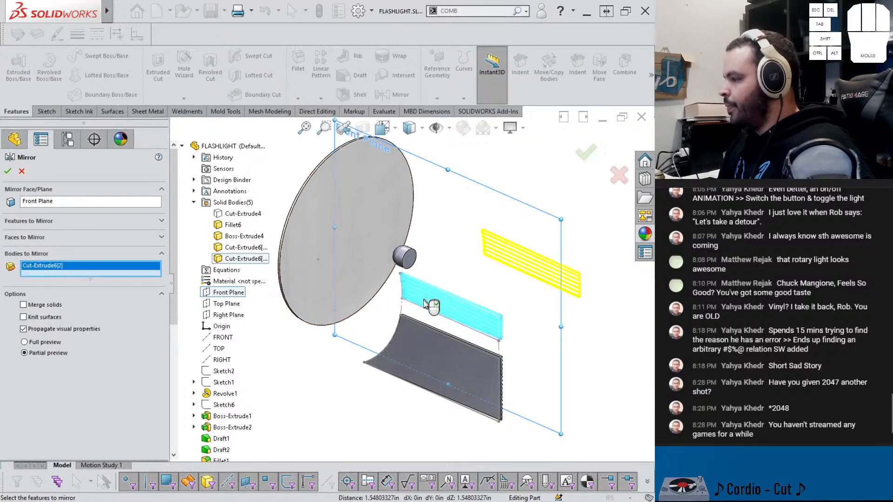
{"action": "left_click", "coordinate": [412, 342]}
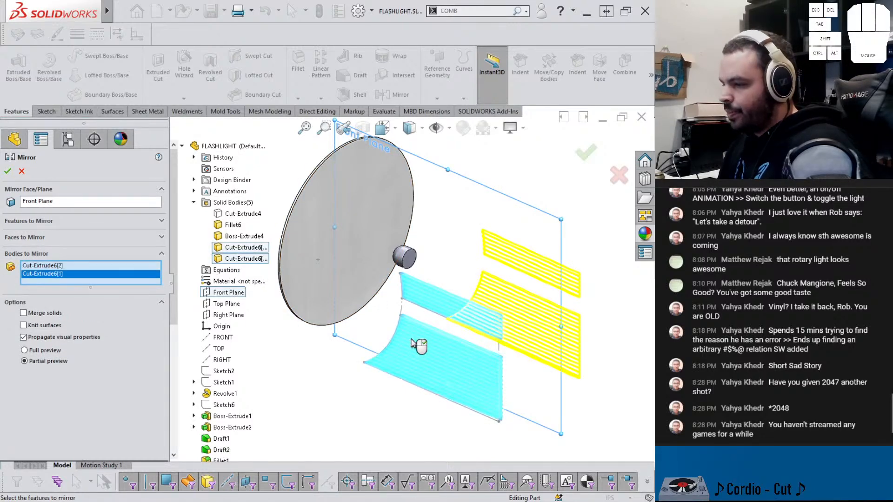
{"action": "right_click", "coordinate": [411, 343]}
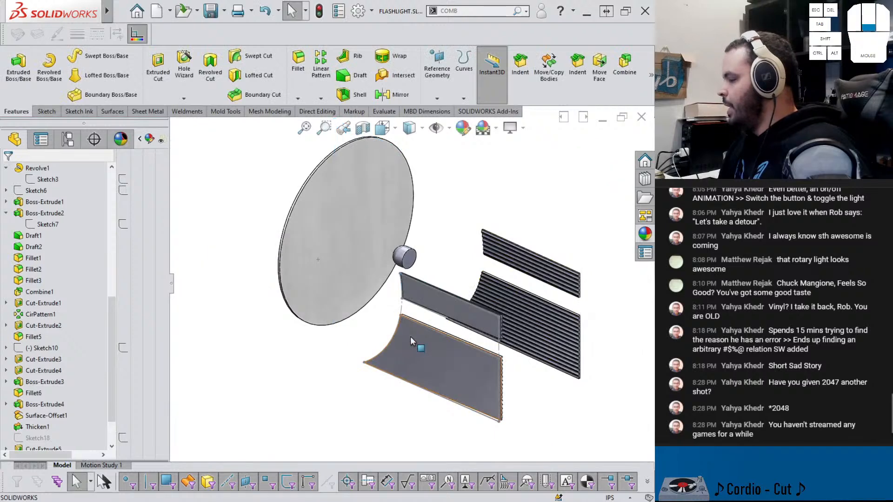
Show the hidden main flashlight body again around the original and mirrored grooved panels
{"action": "scroll", "coordinate": [411, 339], "scroll_direction": "up", "scroll_amount": 5}
{"action": "middle_click_drag", "start_coordinate": [448, 322], "coordinate": [429, 293]}
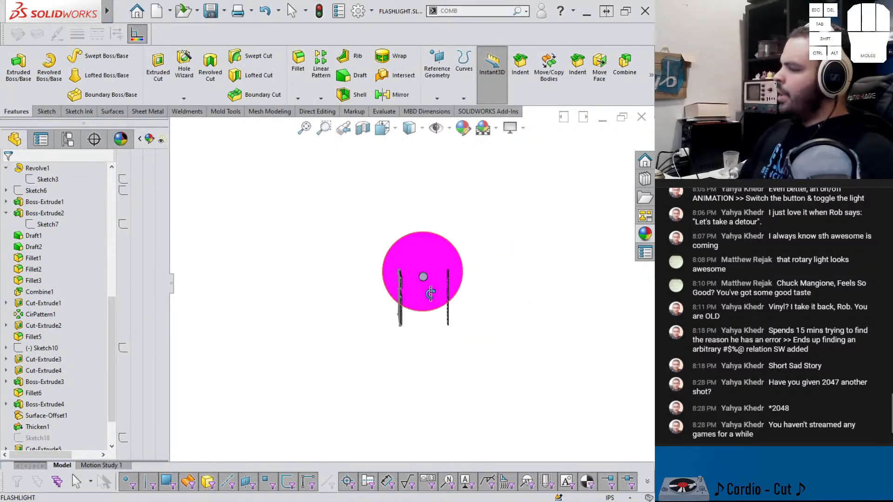
{"action": "middle_click", "coordinate": [449, 348]}
{"action": "middle_click_drag", "start_coordinate": [444, 258], "coordinate": [479, 309]}
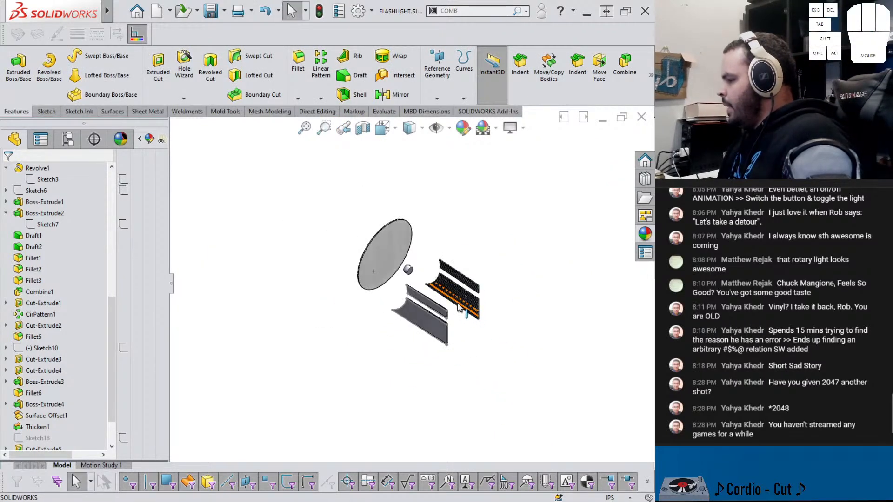
{"action": "scroll", "coordinate": [419, 298], "scroll_direction": "down", "scroll_amount": 8}
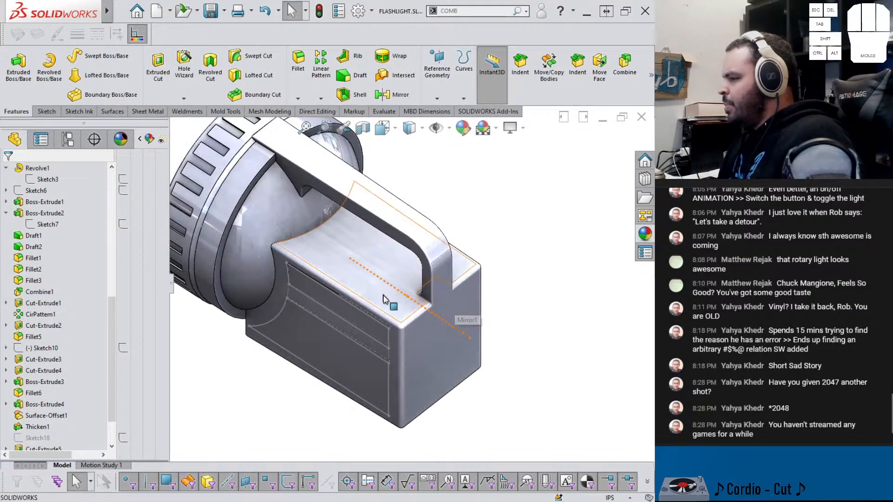
{"action": "middle_click_drag", "start_coordinate": [384, 299], "coordinate": [384, 253]}
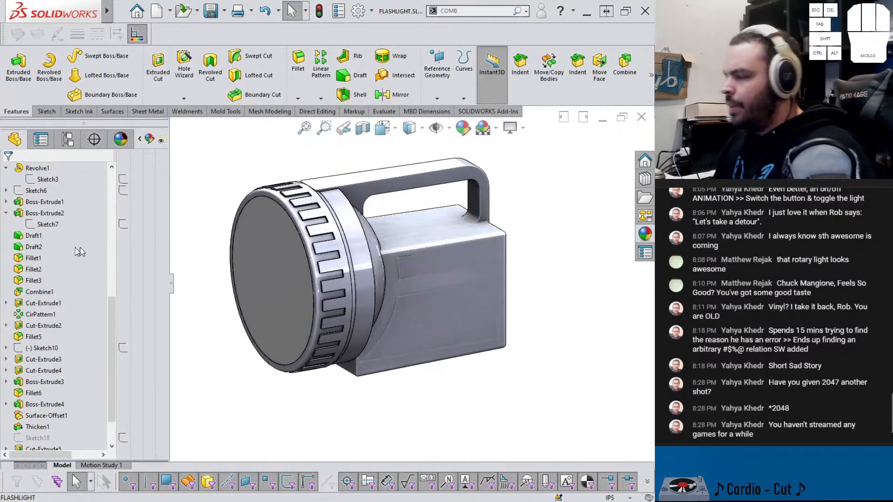
Start a Combine operation of type Subtract with the flashlight housing, Cut-Extrude4, as the main body
{"action": "scroll", "coordinate": [93, 314], "scroll_direction": "up", "scroll_amount": 10}
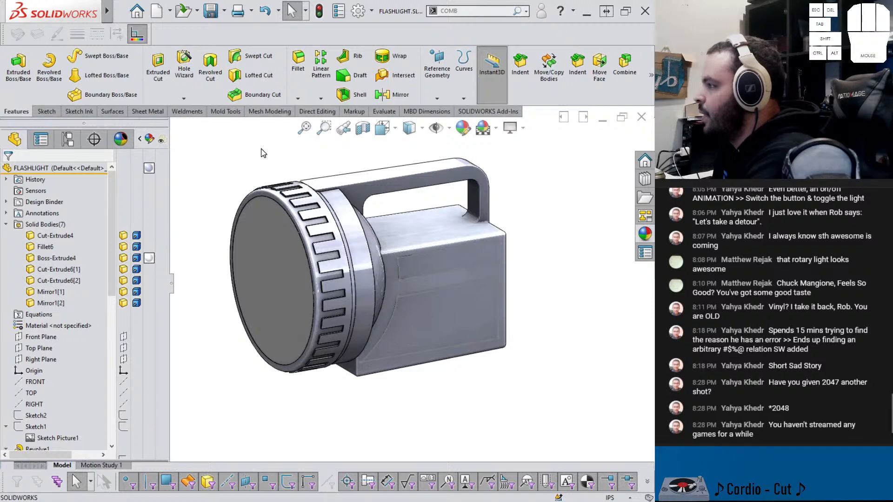
{"action": "type", "text": "omb"}
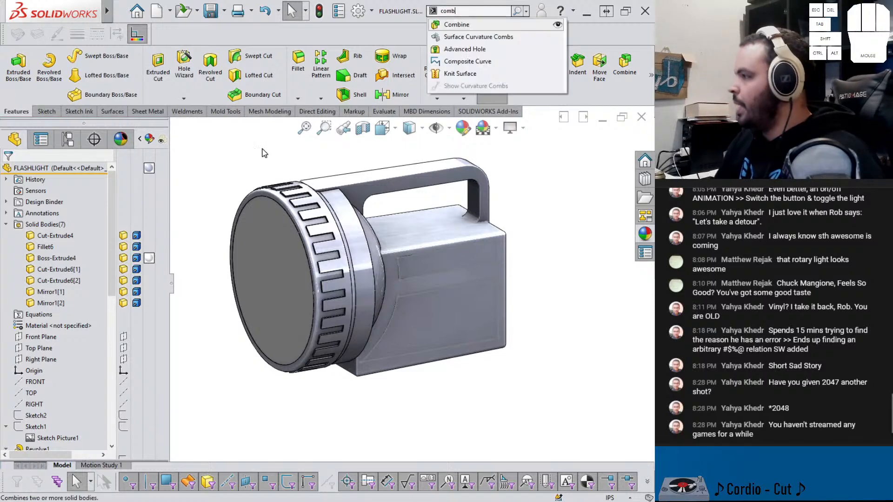
{"action": "key", "text": "Return"}
{"action": "left_click", "coordinate": [393, 248]}
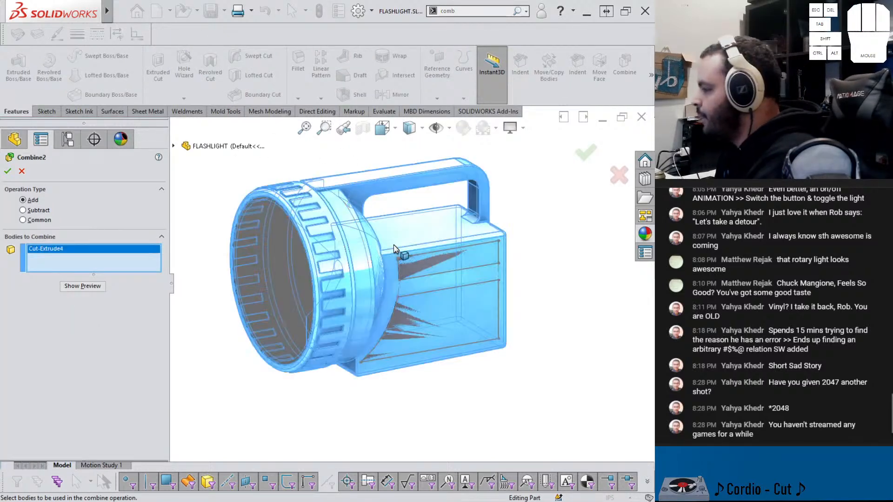
{"action": "left_click", "coordinate": [37, 210]}
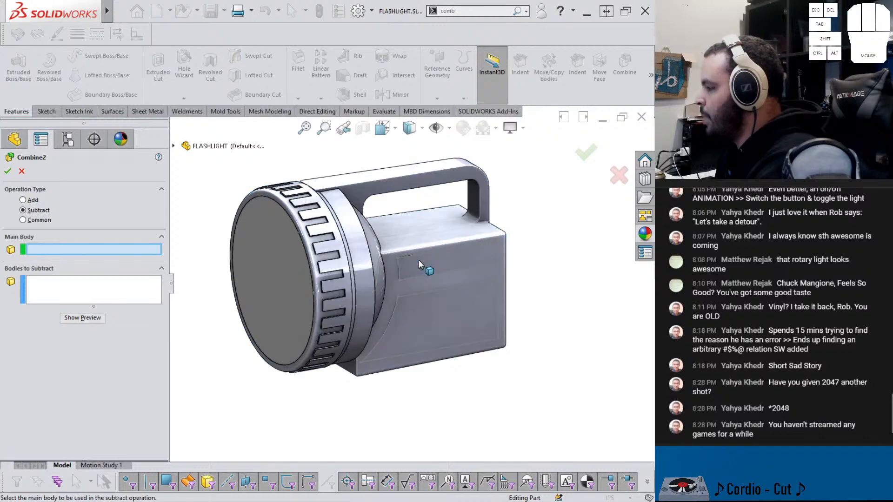
{"action": "left_click", "coordinate": [417, 260]}
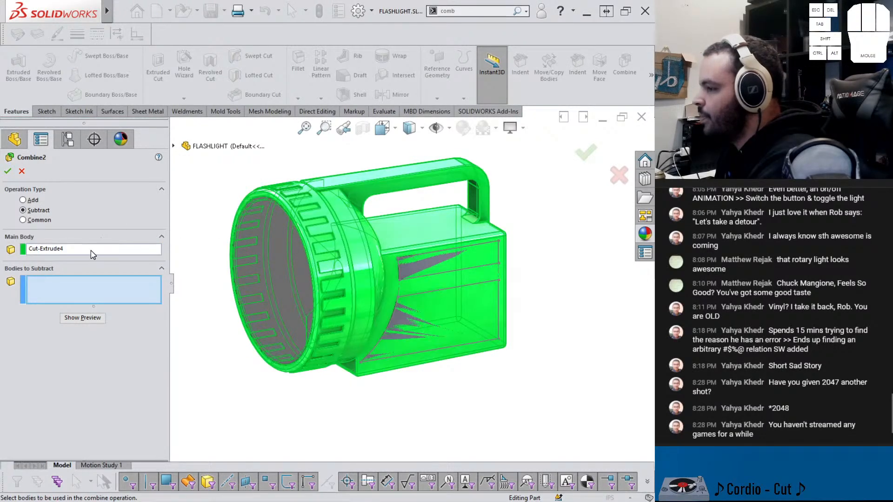
Hide the Cut-Extrude4 housing body while the combine stays open, exposing the grooved panel bodies inside it
{"action": "left_click", "coordinate": [179, 146]}
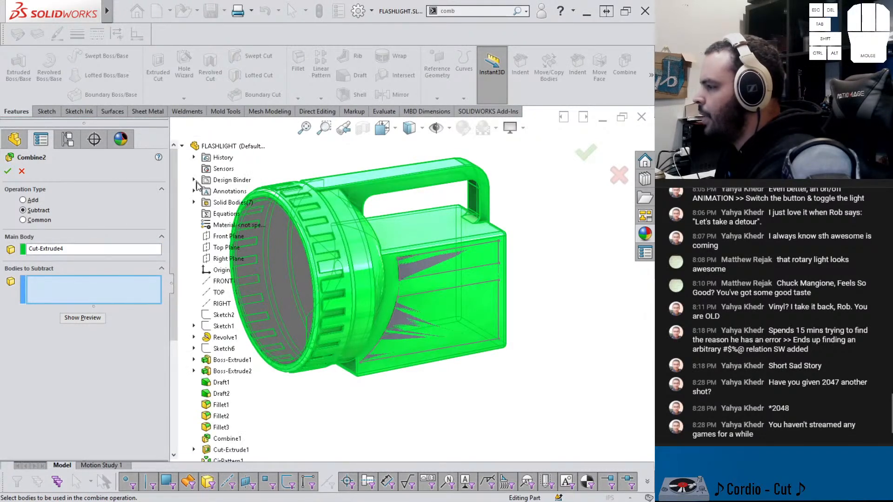
{"action": "left_click", "coordinate": [194, 202]}
{"action": "scroll", "coordinate": [412, 207], "scroll_direction": "down", "scroll_amount": 3}
{"action": "right_click", "coordinate": [253, 214]}
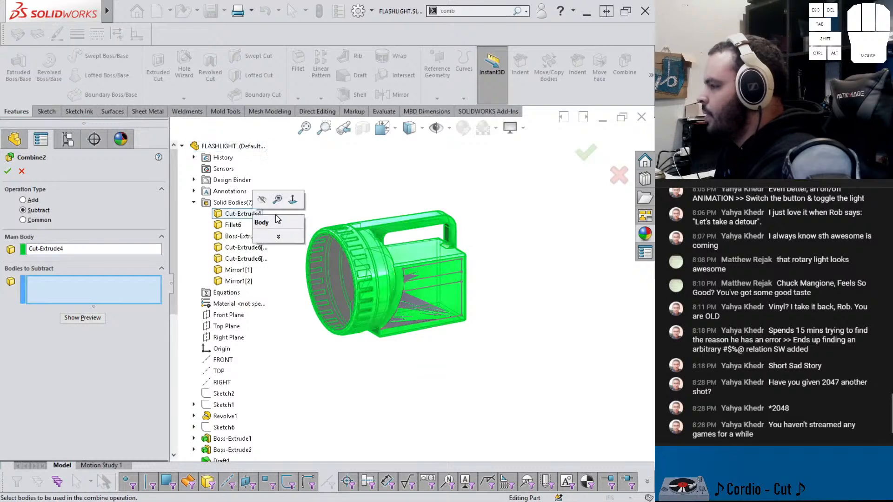
{"action": "left_click", "coordinate": [263, 200]}
{"action": "scroll", "coordinate": [425, 298], "scroll_direction": "down", "scroll_amount": 3}
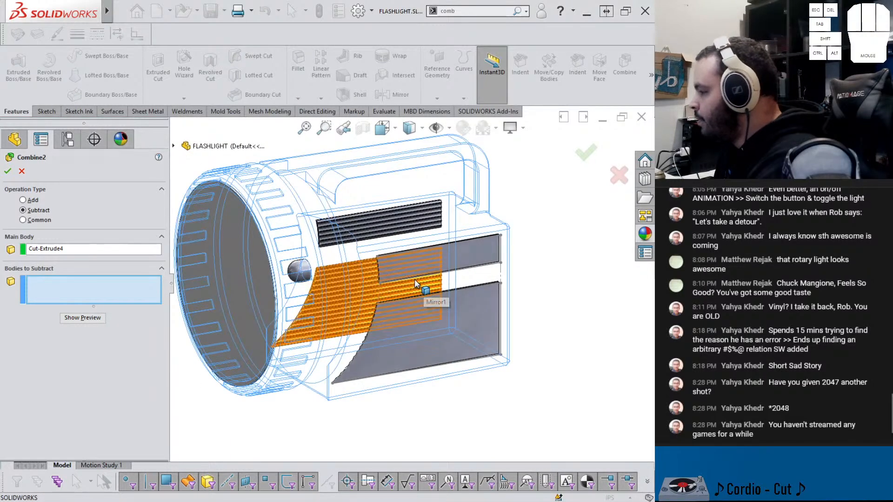
Subtract all four grooved bodies, the two Cut-Extrude6 panels and their two Mirror1 copies, from the housing
{"action": "left_click", "coordinate": [420, 273]}
{"action": "left_click", "coordinate": [394, 299]}
{"action": "left_click", "coordinate": [371, 263]}
{"action": "left_click", "coordinate": [373, 235]}
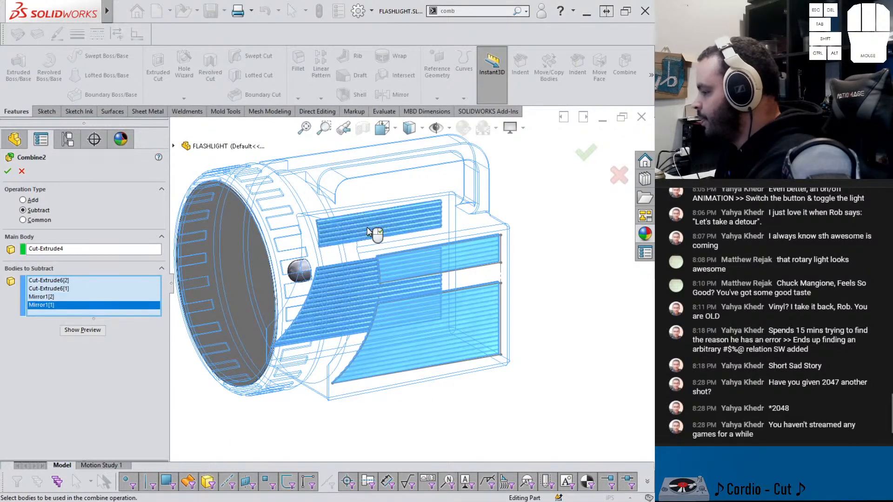
{"action": "right_click", "coordinate": [369, 238]}
{"action": "middle_click_drag", "start_coordinate": [396, 255], "coordinate": [482, 272]}
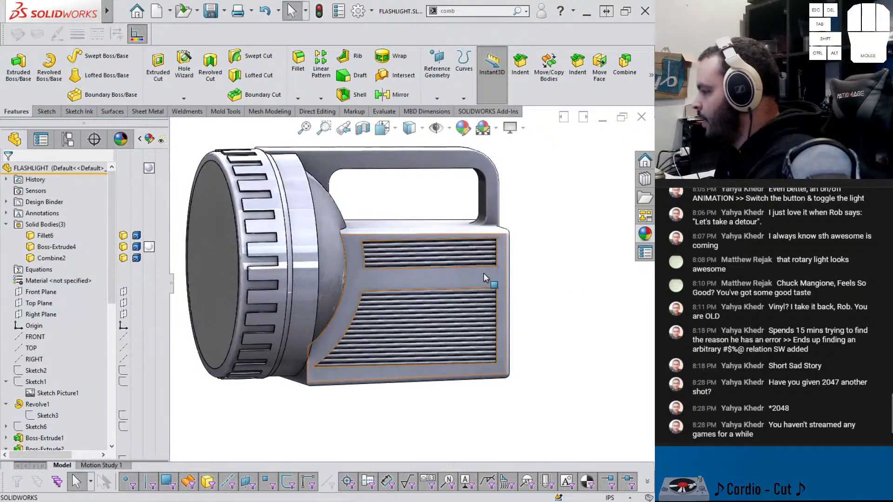
{"action": "scroll", "coordinate": [482, 272], "scroll_direction": "down", "scroll_amount": 3}
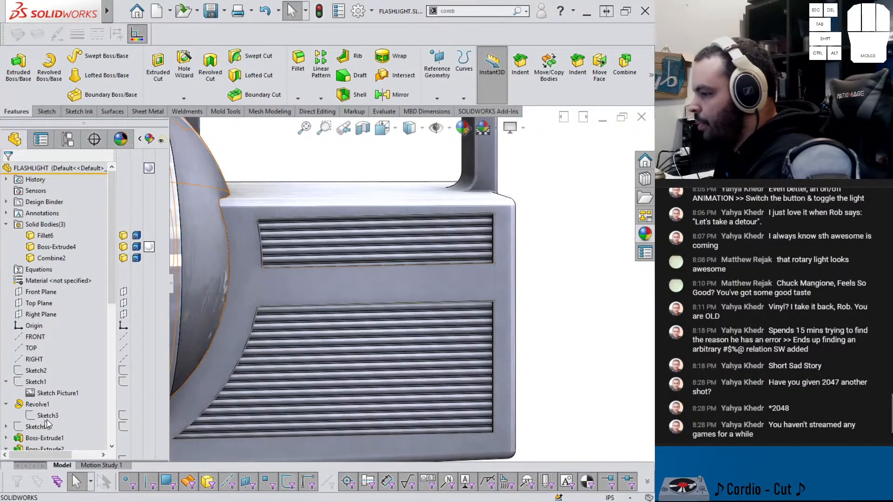
Hide the panel outline sketch on the side of the flashlight housing
{"action": "scroll", "coordinate": [54, 386], "scroll_direction": "down", "scroll_amount": 4}
{"action": "scroll", "coordinate": [54, 386], "scroll_direction": "down", "scroll_amount": 5}
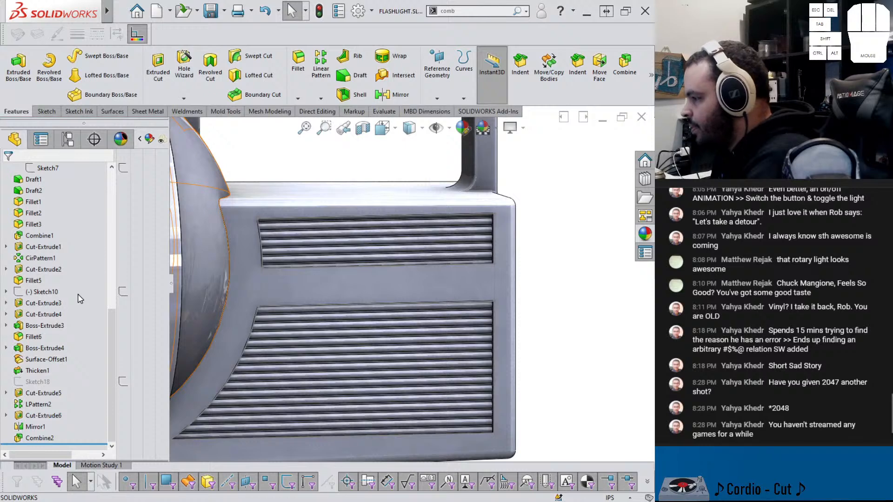
{"action": "left_click", "coordinate": [263, 290]}
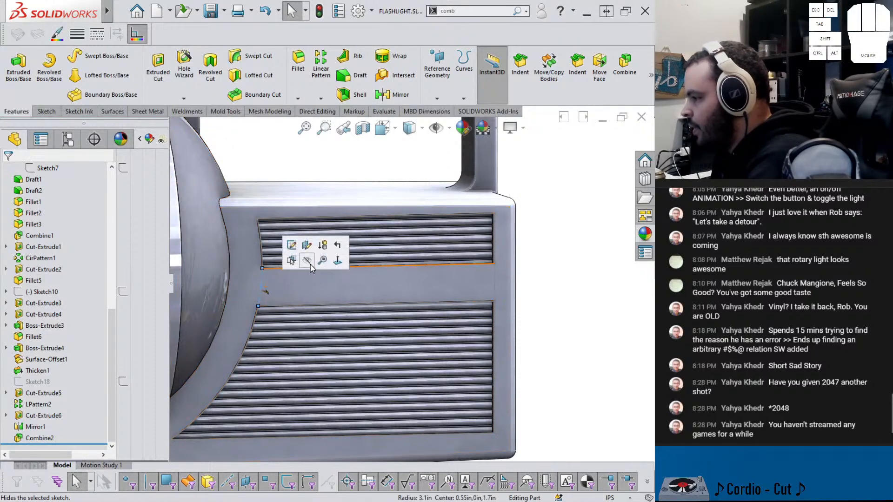
{"action": "scroll", "coordinate": [328, 294], "scroll_direction": "up", "scroll_amount": 5}
{"action": "middle_click_drag", "start_coordinate": [515, 323], "coordinate": [379, 301]}
Make the Boss-Extrude4 lens disc at the front of the flashlight transparent
{"action": "scroll", "coordinate": [61, 291], "scroll_direction": "up", "scroll_amount": 10}
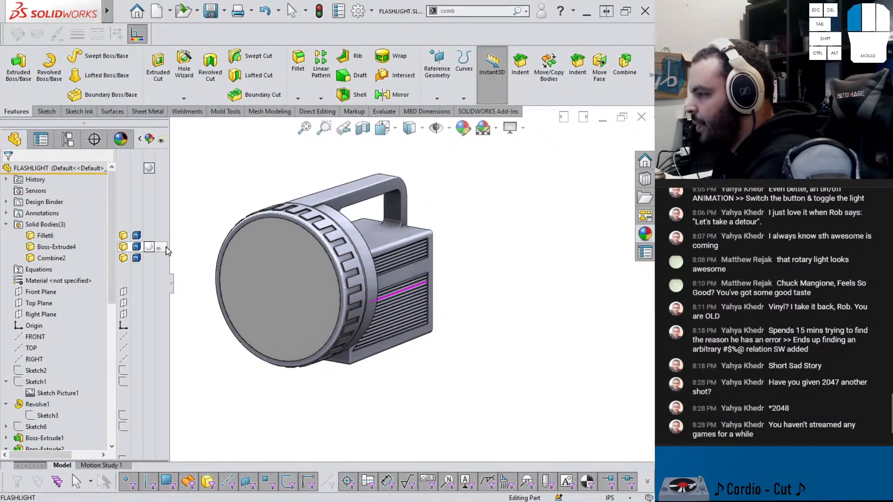
{"action": "left_click", "coordinate": [166, 248]}
{"action": "left_click", "coordinate": [242, 193]}
{"action": "scroll", "coordinate": [299, 208], "scroll_direction": "down", "scroll_amount": 1}
{"action": "mouse_move", "coordinate": [309, 208]}
{"action": "middle_mouse_down"}
{"action": "mouse_move", "coordinate": [298, 207]}
{"action": "mouse_move", "coordinate": [297, 183]}
{"action": "mouse_move", "coordinate": [277, 185]}
{"action": "mouse_move", "coordinate": [308, 190]}
{"action": "middle_mouse_up"}
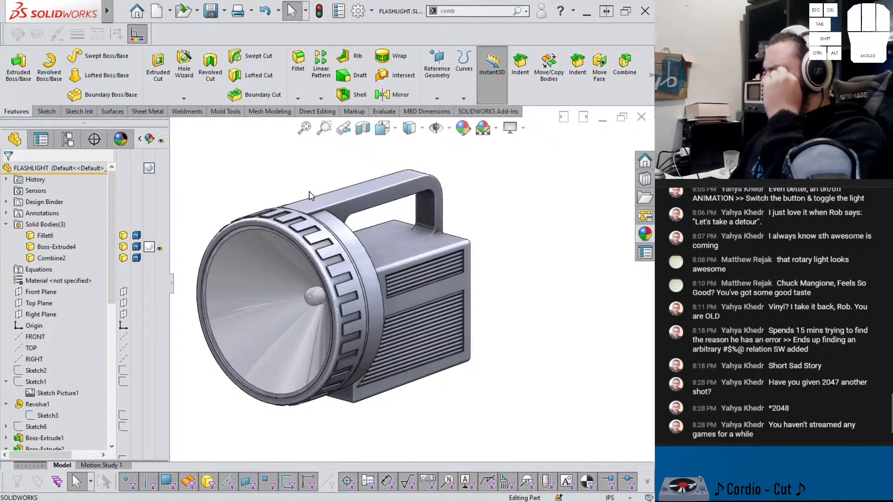
Start a sketch on the handle's flat top face and offset the face outline inward by 0.125 in
{"action": "middle_click_drag", "start_coordinate": [310, 194], "coordinate": [358, 223]}
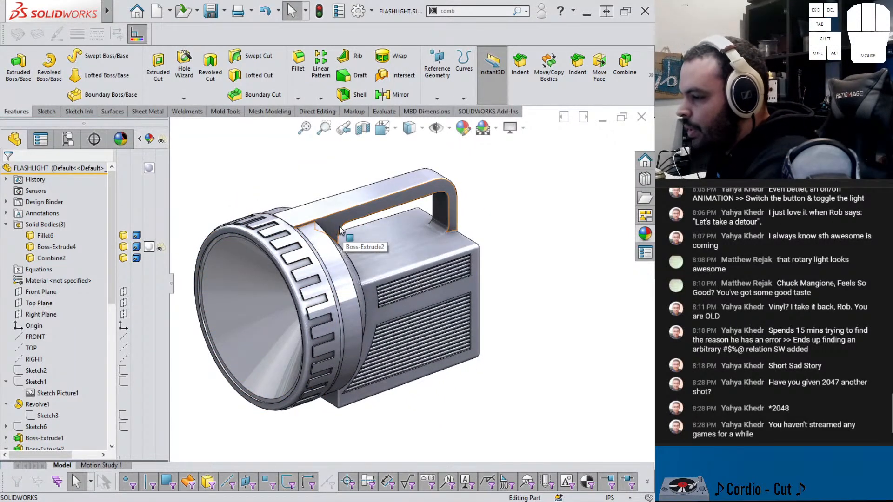
{"action": "scroll", "coordinate": [341, 233], "scroll_direction": "down", "scroll_amount": 5}
{"action": "middle_click_drag", "start_coordinate": [259, 249], "coordinate": [321, 198]}
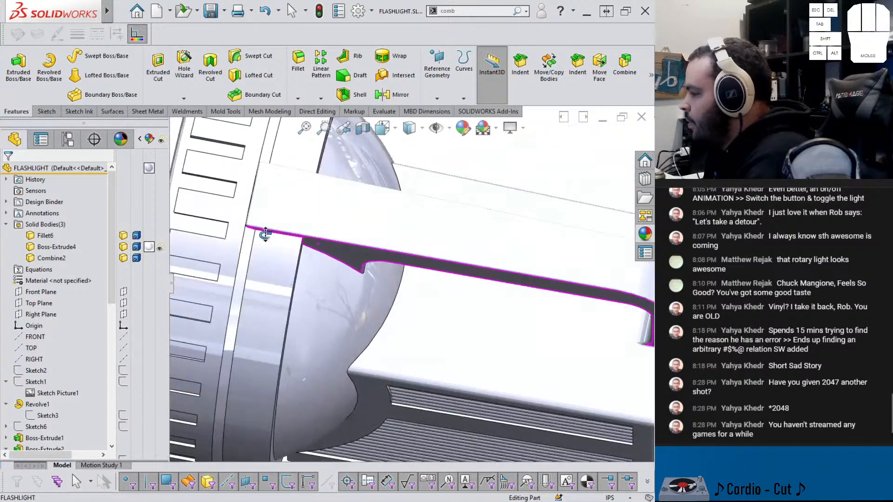
{"action": "left_click", "coordinate": [322, 197]}
{"action": "left_click", "coordinate": [328, 185]}
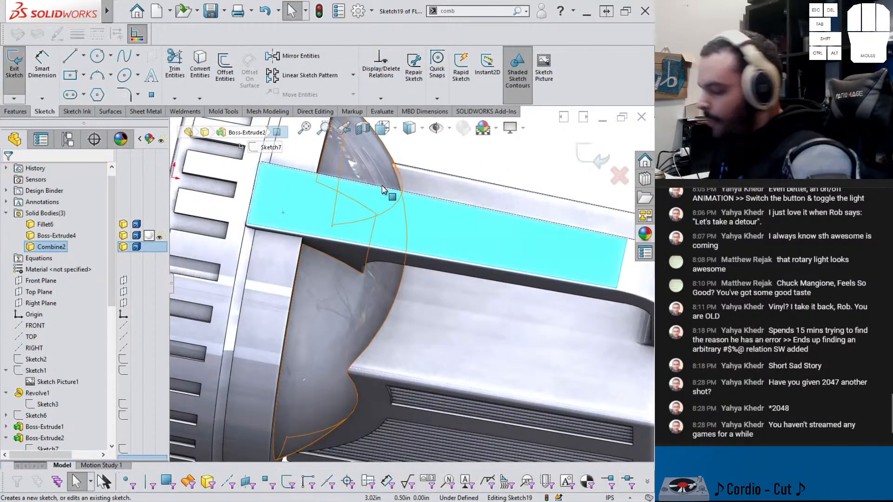
{"action": "key", "text": "ctrl+8"}
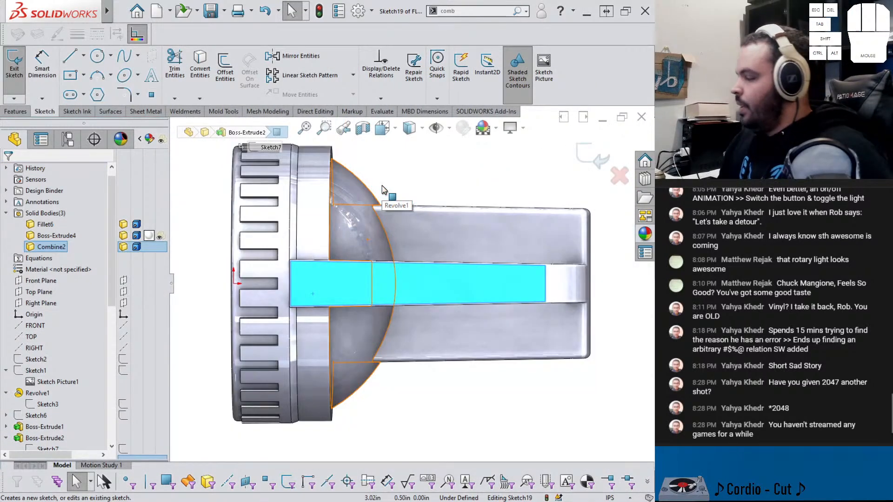
{"action": "scroll", "coordinate": [307, 286], "scroll_direction": "up", "scroll_amount": 3}
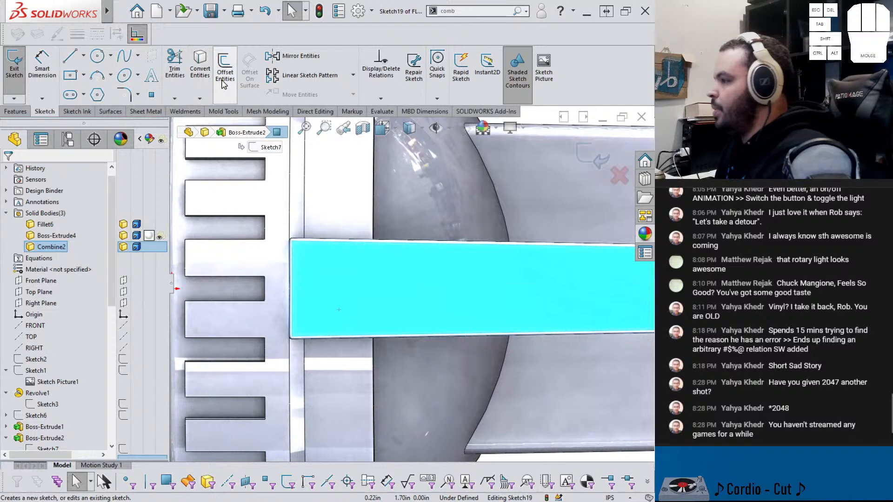
{"action": "left_click", "coordinate": [225, 72]}
{"action": "left_click", "coordinate": [25, 224]}
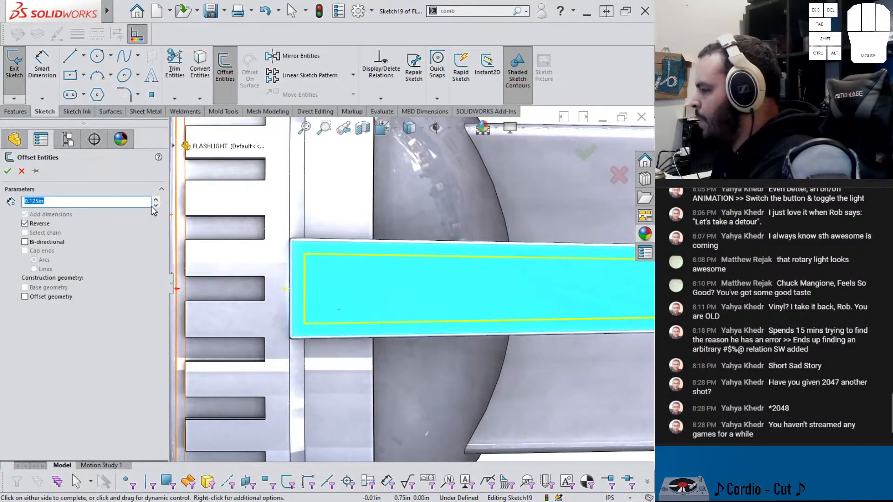
{"action": "left_click", "coordinate": [7, 171]}
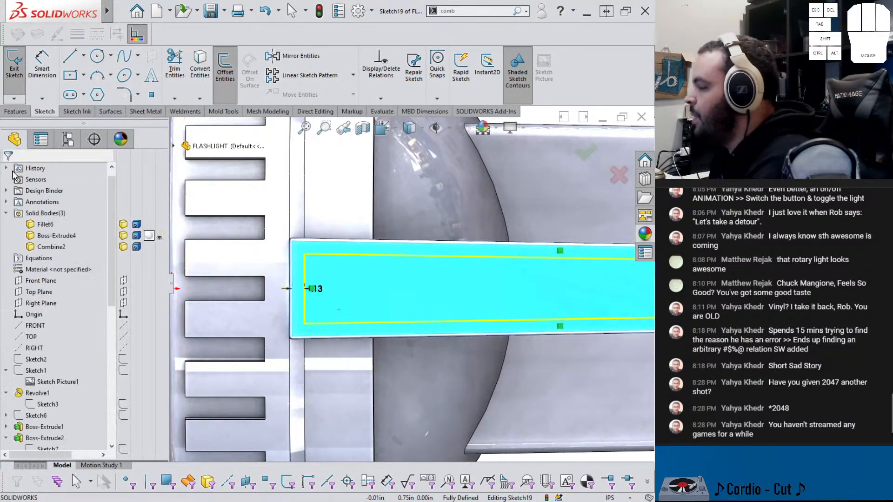
Draw a vertical line across the handle near its front end and trim to leave a closed four-sided outline at the front
{"action": "left_click", "coordinate": [70, 58]}
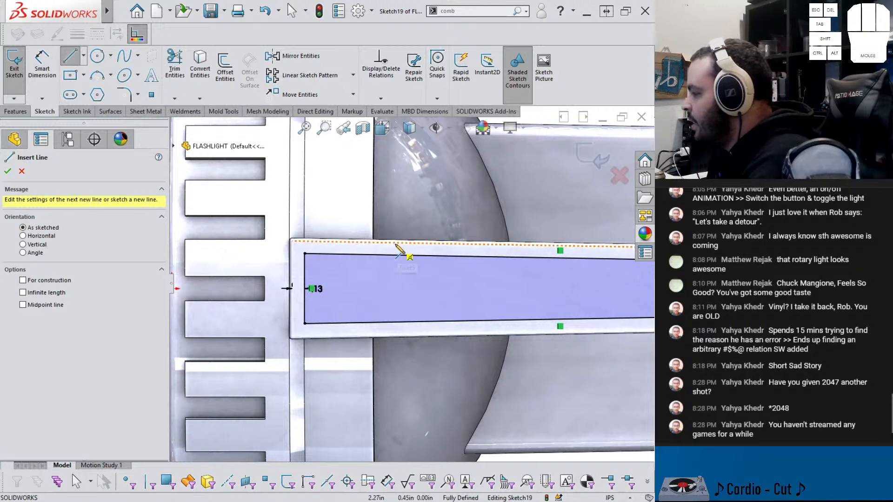
{"action": "mouse_move", "coordinate": [394, 242]}
{"action": "left_mouse_down"}
{"action": "mouse_move", "coordinate": [405, 341]}
{"action": "mouse_move", "coordinate": [394, 334]}
{"action": "left_mouse_up"}
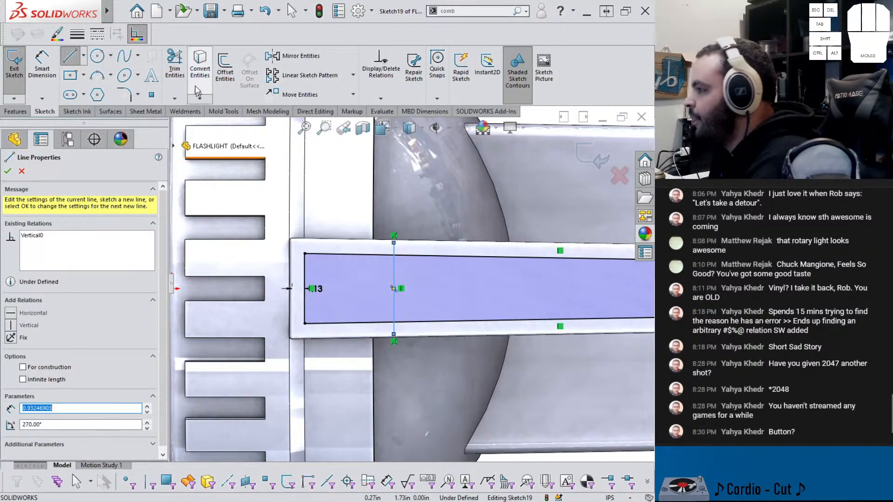
{"action": "left_click", "coordinate": [175, 65]}
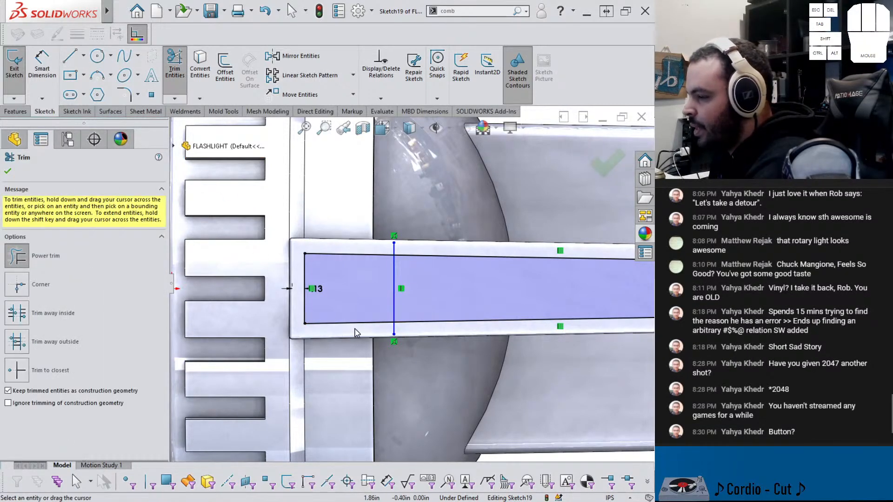
{"action": "left_click_drag", "start_coordinate": [392, 331], "coordinate": [421, 279]}
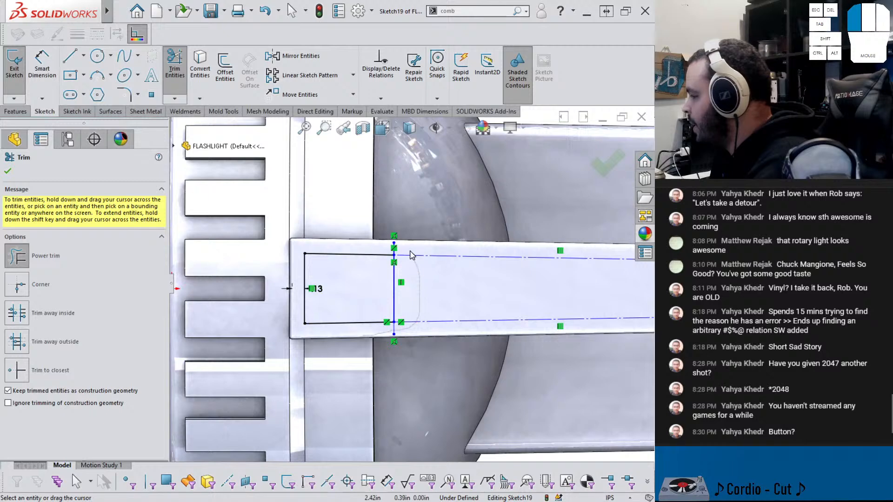
{"action": "left_click_drag", "start_coordinate": [372, 356], "coordinate": [394, 330]}
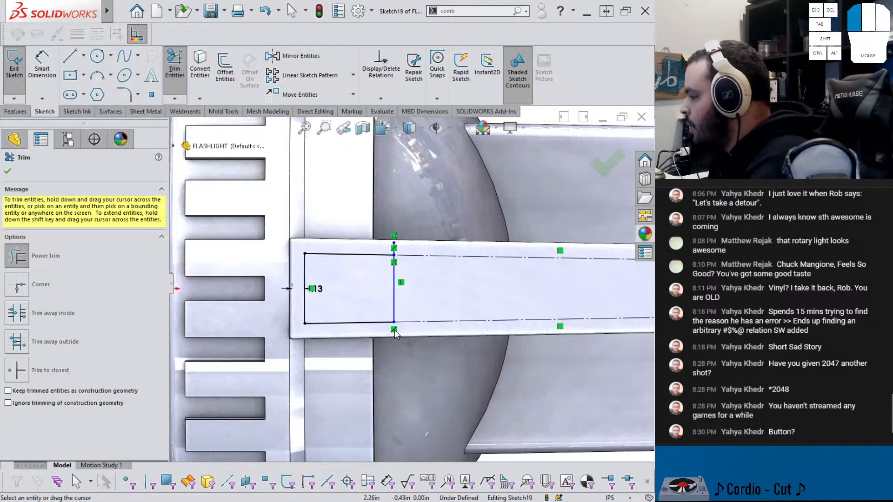
{"action": "left_click_drag", "start_coordinate": [406, 245], "coordinate": [386, 247]}
{"action": "scroll", "coordinate": [418, 288], "scroll_direction": "up", "scroll_amount": 3}
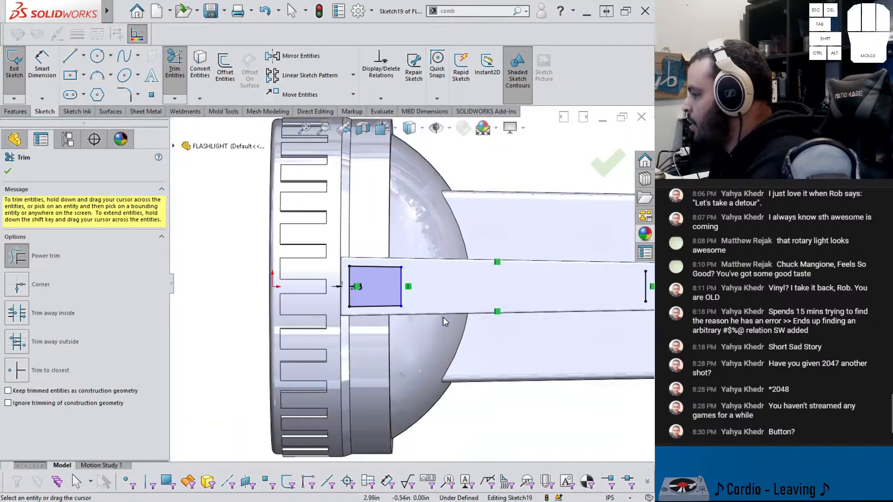
Dimension the front outline's length along the handle as 1 in
{"action": "right_click_drag", "start_coordinate": [445, 320], "coordinate": [441, 293]}
{"action": "left_click", "coordinate": [401, 283]}
{"action": "left_click", "coordinate": [348, 284]}
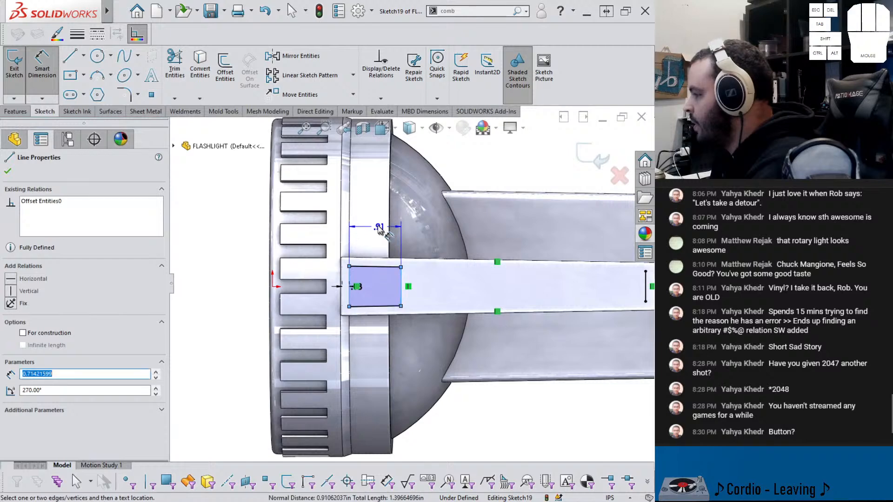
{"action": "left_click", "coordinate": [380, 225]}
{"action": "type", "text": "1"}
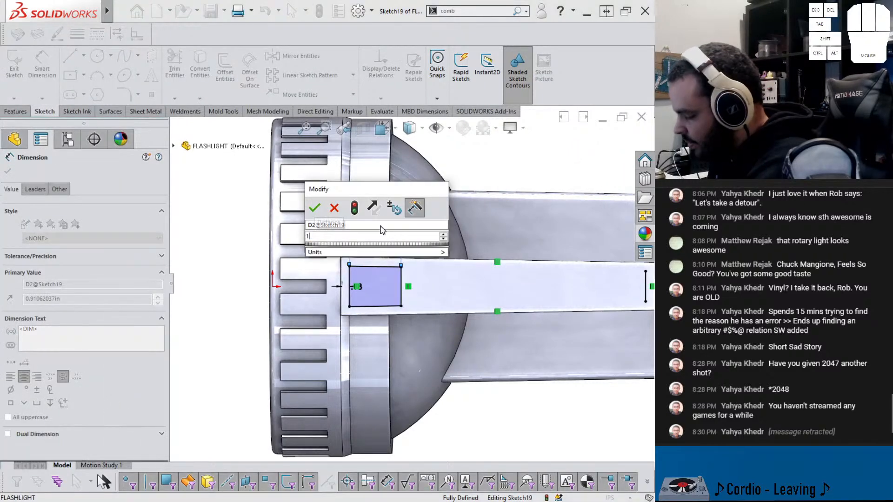
{"action": "key", "text": "Return"}
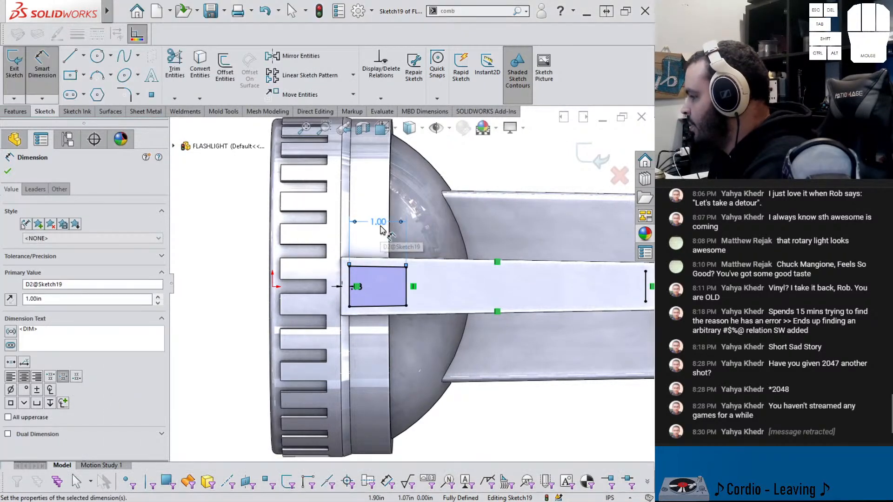
Set the front outline's length to 1.25 in
{"action": "double_click", "coordinate": [380, 228]}
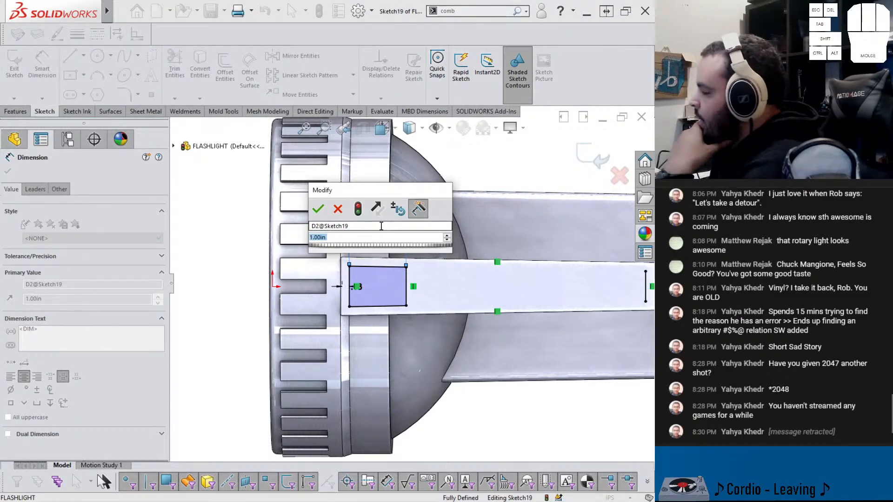
{"action": "type", "text": "1."}
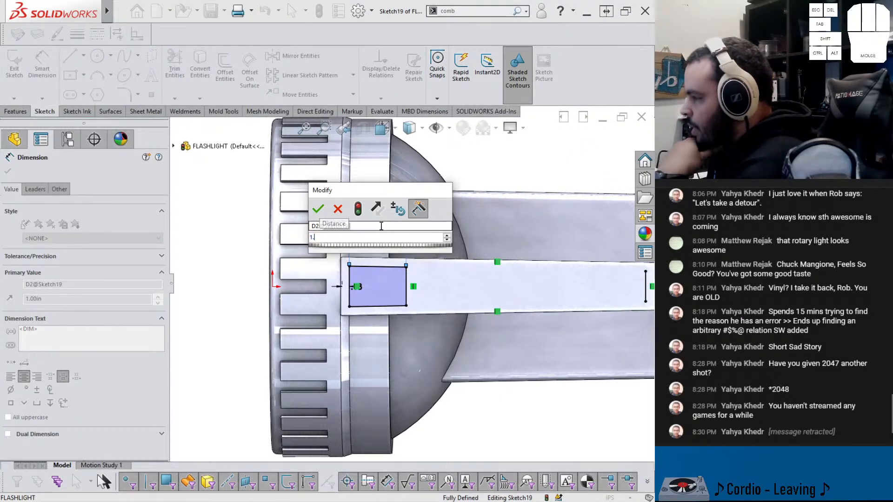
{"action": "type", "text": "25"}
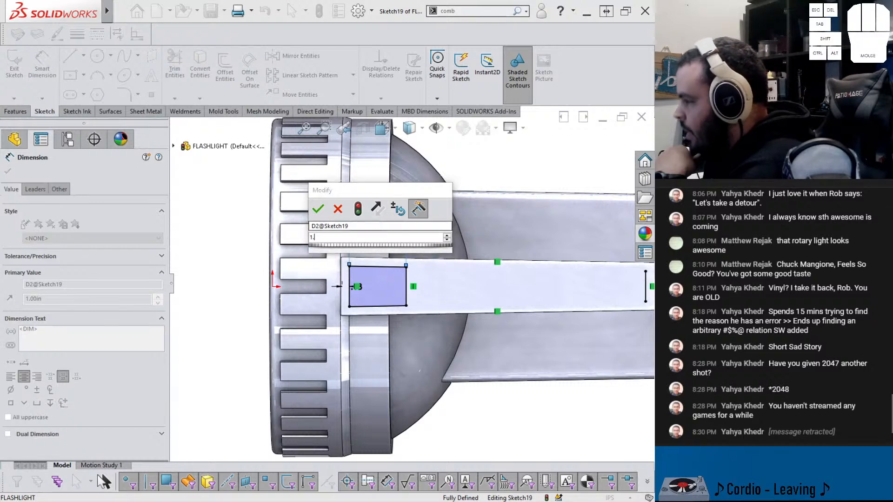
{"action": "key", "text": "Return"}
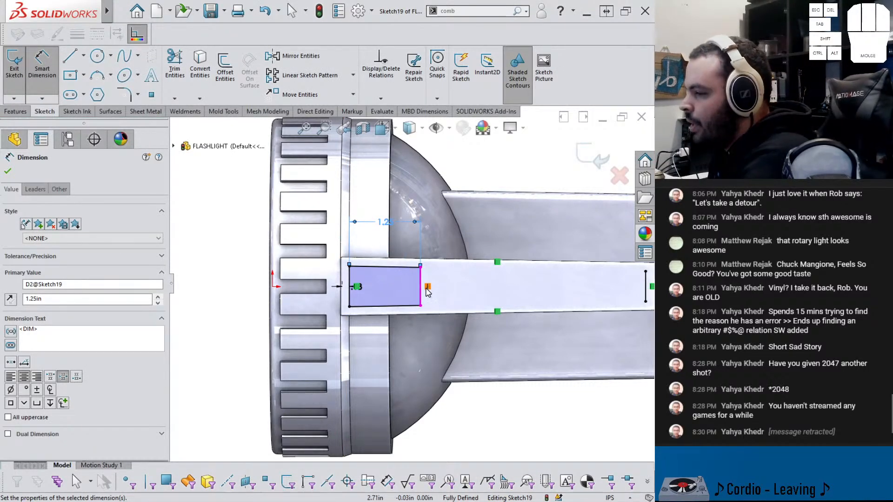
{"action": "mouse_move", "coordinate": [427, 292]}
{"action": "middle_mouse_down"}
{"action": "mouse_move", "coordinate": [358, 251]}
{"action": "mouse_move", "coordinate": [351, 270]}
{"action": "middle_mouse_up"}
{"action": "scroll", "coordinate": [366, 257], "scroll_direction": "down", "scroll_amount": 1}
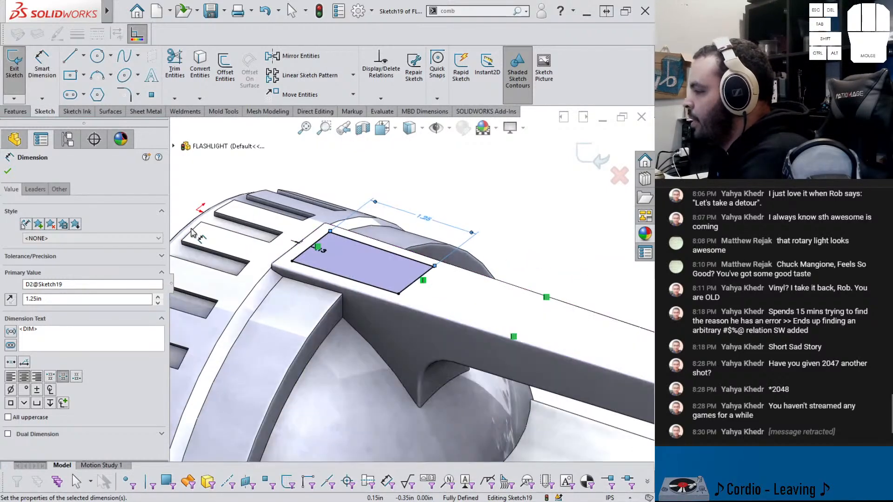
{"action": "left_click", "coordinate": [16, 111]}
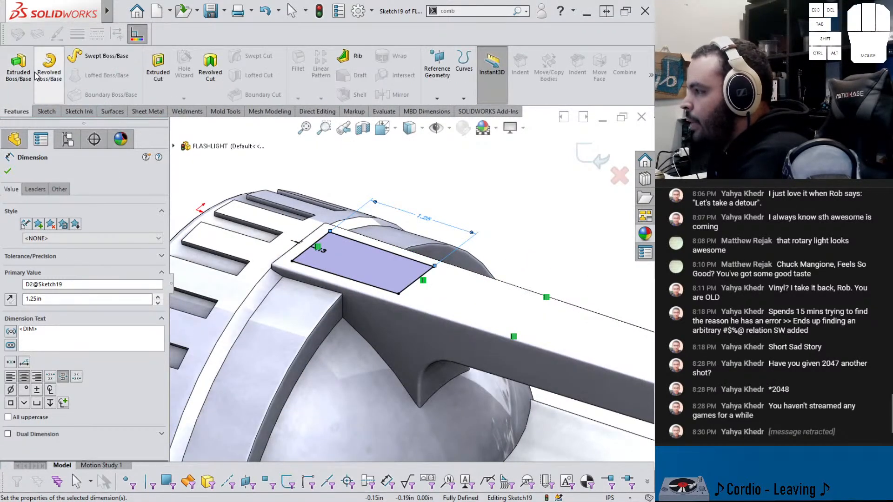
{"action": "left_click", "coordinate": [18, 76]}
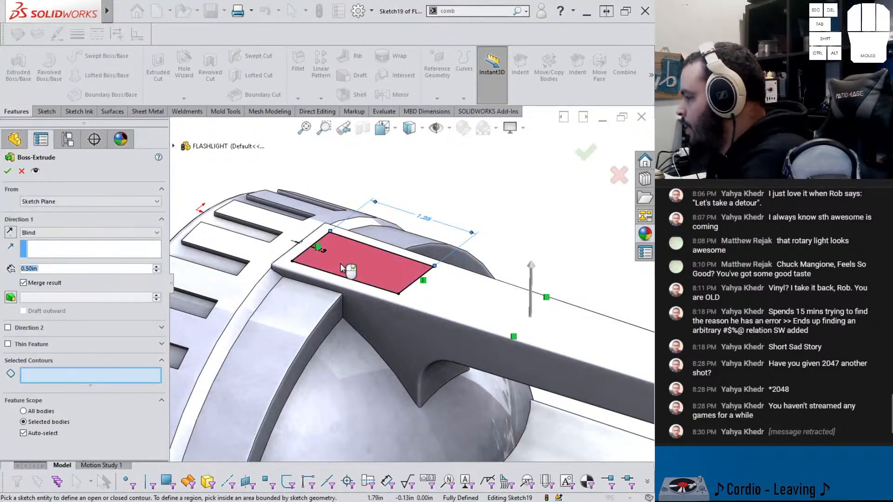
{"action": "left_click", "coordinate": [308, 265]}
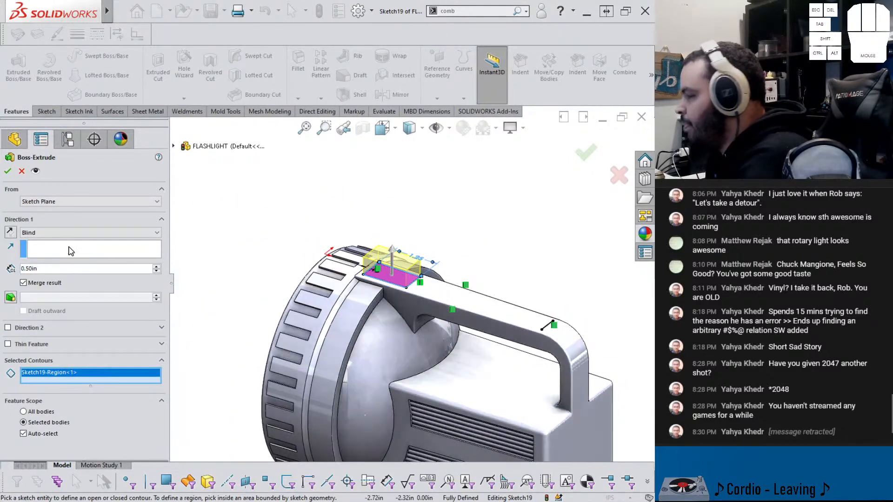
{"action": "scroll", "coordinate": [463, 318], "scroll_direction": "down", "scroll_amount": 4}
{"action": "left_click", "coordinate": [21, 170]}
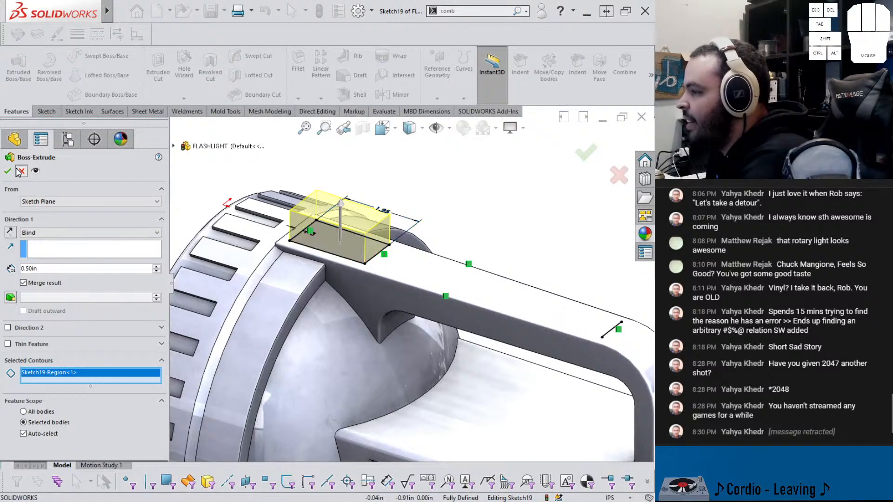
Delete the leftover short sketch line at the rear end of the handle's top face and close the sketch
{"action": "scroll", "coordinate": [75, 439], "scroll_direction": "down", "scroll_amount": 10}
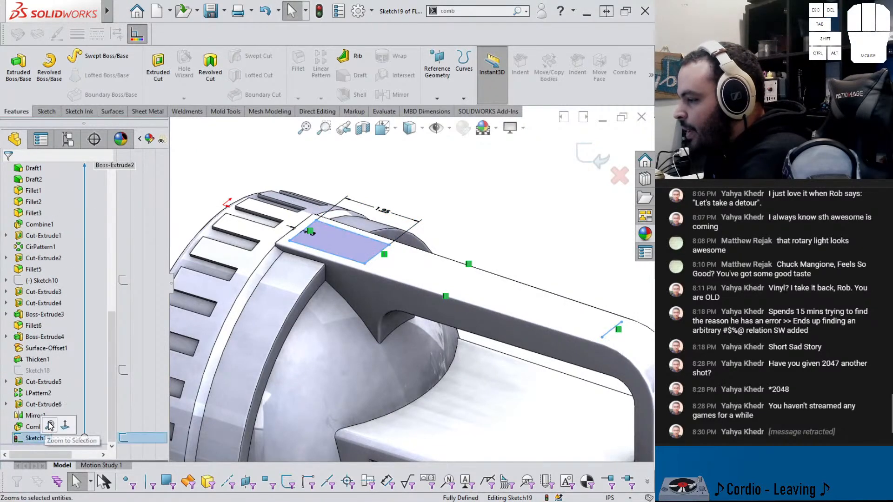
{"action": "left_click", "coordinate": [598, 305]}
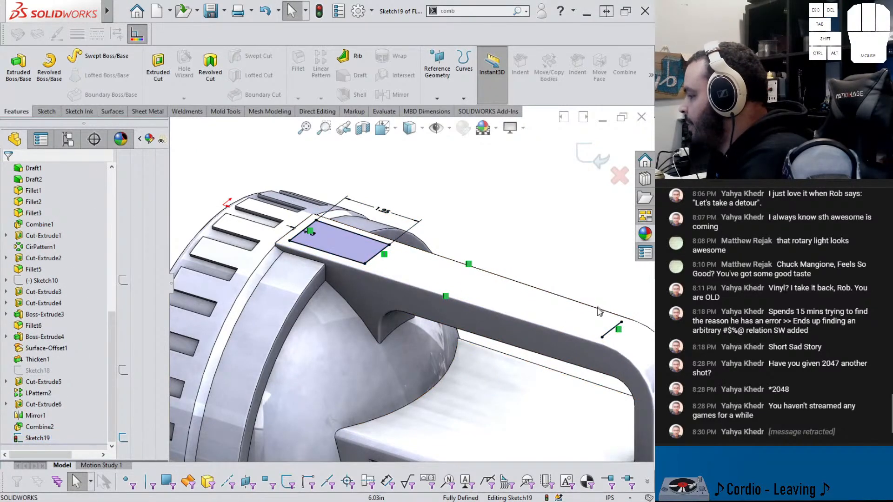
{"action": "left_click", "coordinate": [608, 332]}
{"action": "key", "text": "Delete"}
{"action": "left_click", "coordinate": [576, 273]}
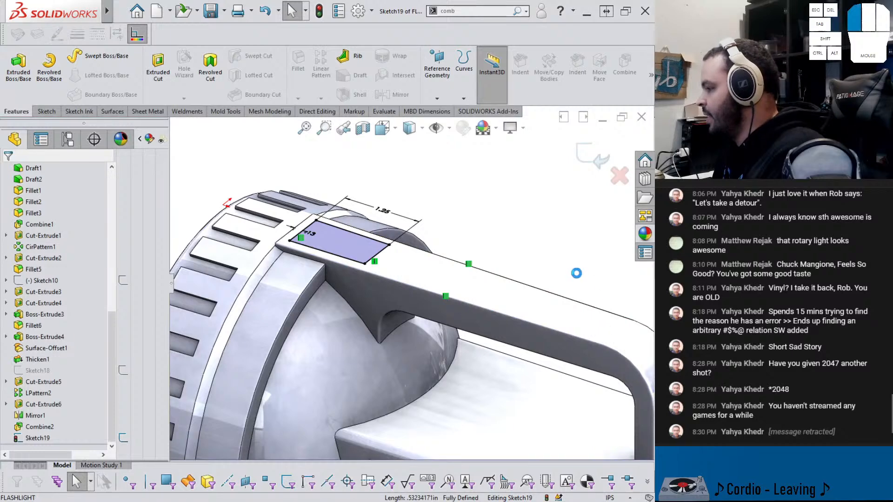
{"action": "mouse_move", "coordinate": [453, 270]}
{"action": "middle_mouse_down"}
{"action": "mouse_move", "coordinate": [465, 274]}
{"action": "mouse_move", "coordinate": [414, 249]}
{"action": "middle_mouse_up"}
{"action": "scroll", "coordinate": [413, 248], "scroll_direction": "up", "scroll_amount": 1}
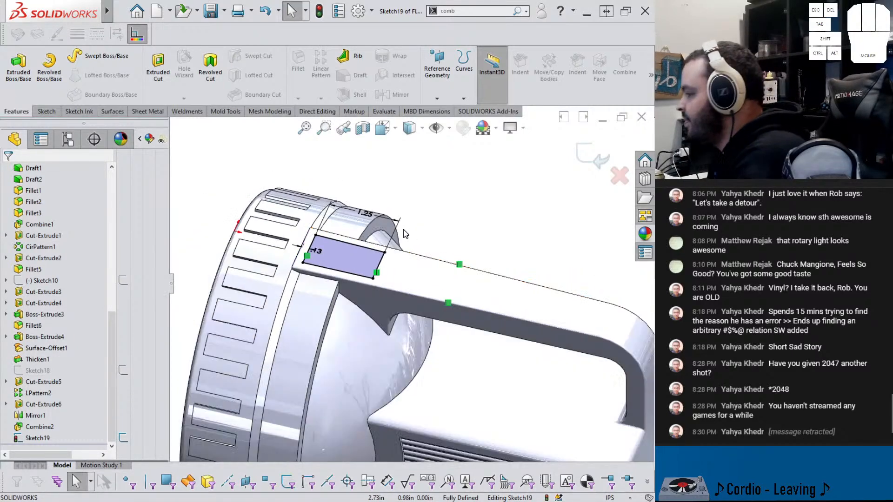
{"action": "scroll", "coordinate": [506, 215], "scroll_direction": "down", "scroll_amount": 2}
{"action": "scroll", "coordinate": [238, 281], "scroll_direction": "down", "scroll_amount": 2}
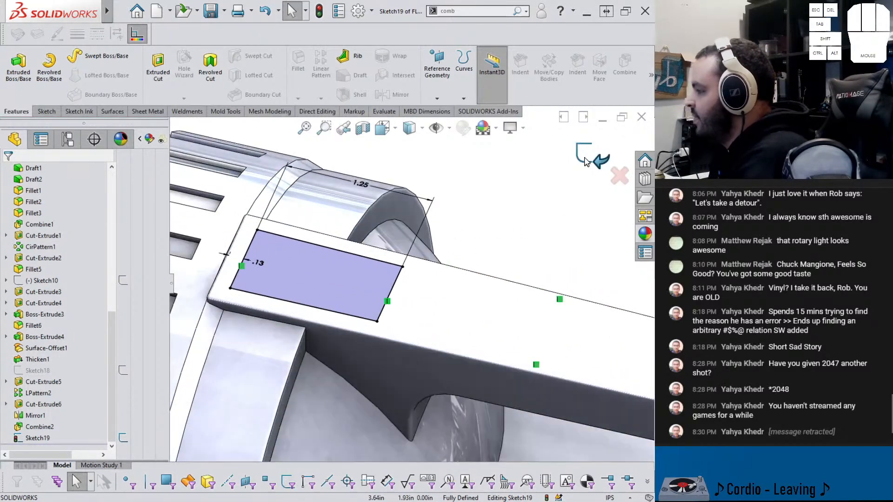
{"action": "left_click", "coordinate": [592, 157]}
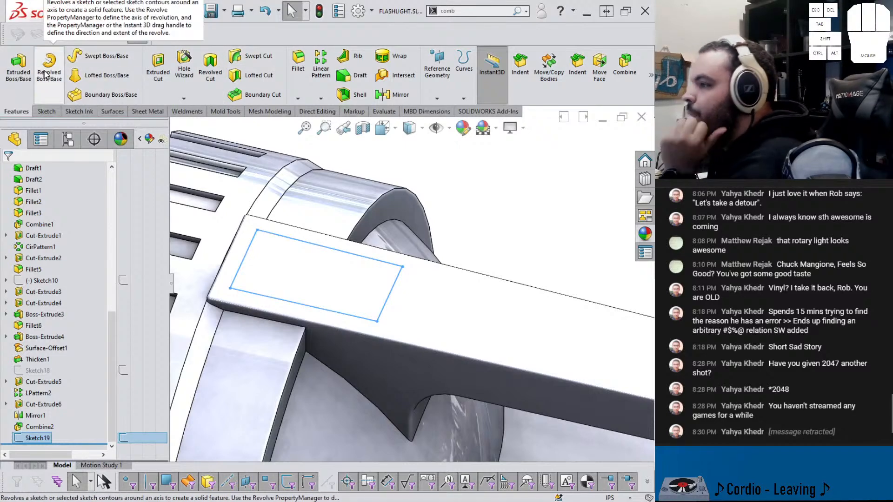
Extrude the front outline on the handle's top face Mid Plane by 0.1875 in, without merging it into the existing body
{"action": "left_click", "coordinate": [12, 89]}
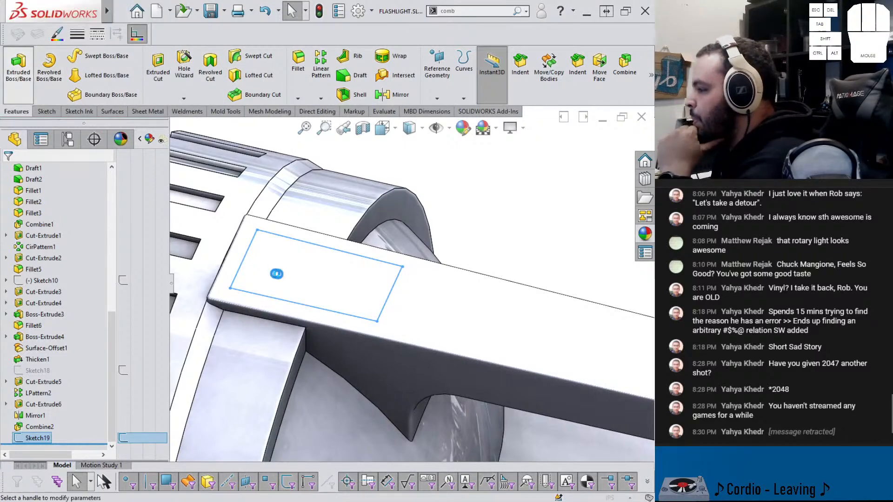
{"action": "left_click", "coordinate": [46, 232]}
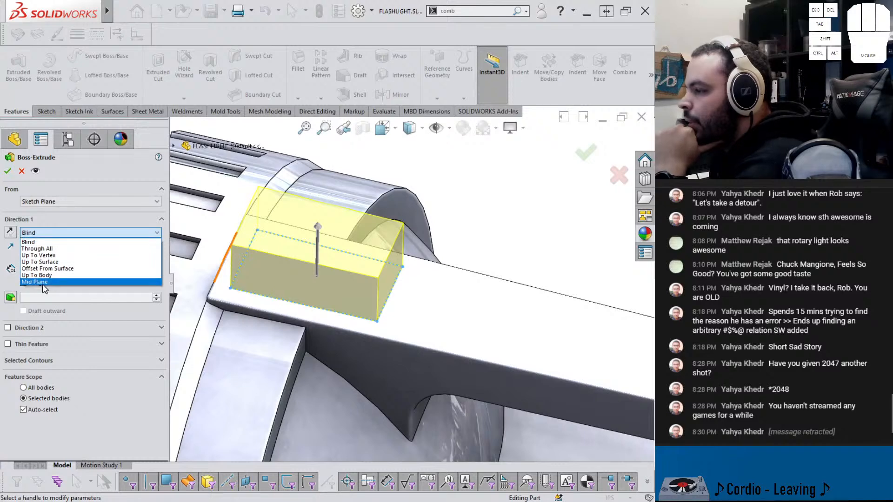
{"action": "left_click", "coordinate": [43, 283]}
{"action": "left_click", "coordinate": [155, 273]}
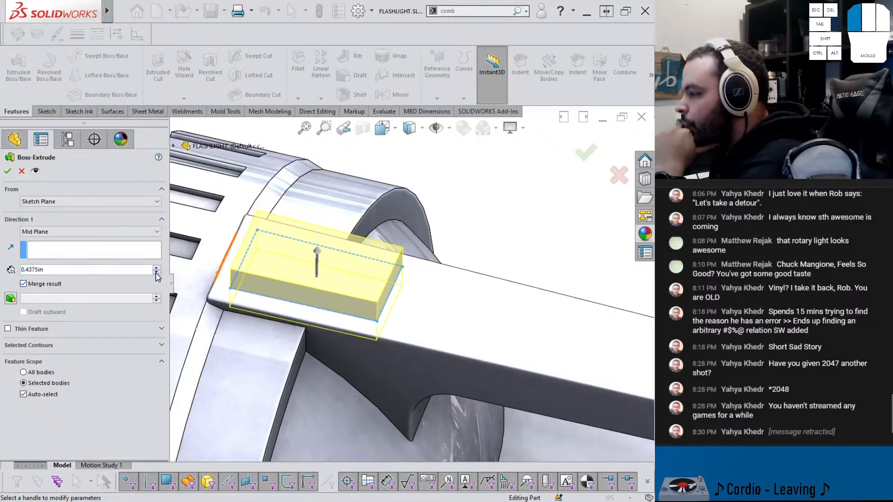
{"action": "middle_click_drag", "start_coordinate": [329, 289], "coordinate": [336, 263]}
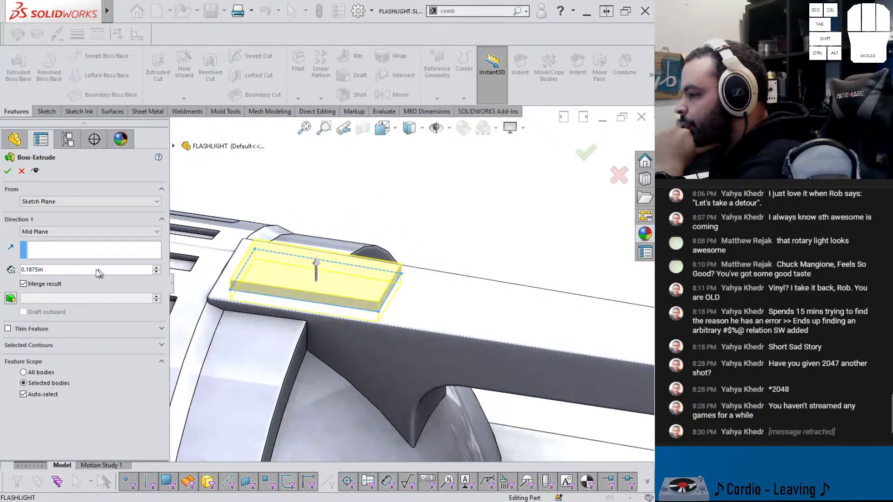
{"action": "left_click", "coordinate": [46, 285]}
{"action": "left_click", "coordinate": [8, 171]}
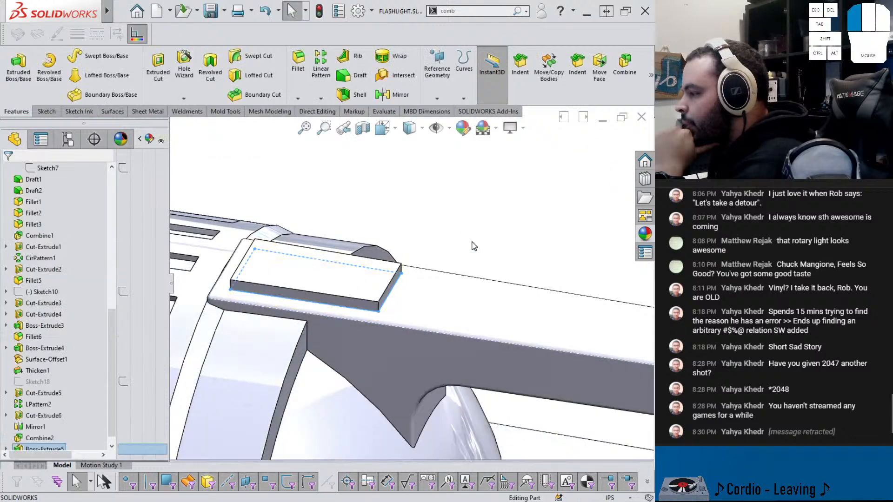
Fillet the button block's top face edges and its four vertical corner edges with a 0.03 in radius
{"action": "middle_click_drag", "start_coordinate": [355, 289], "coordinate": [288, 260]}
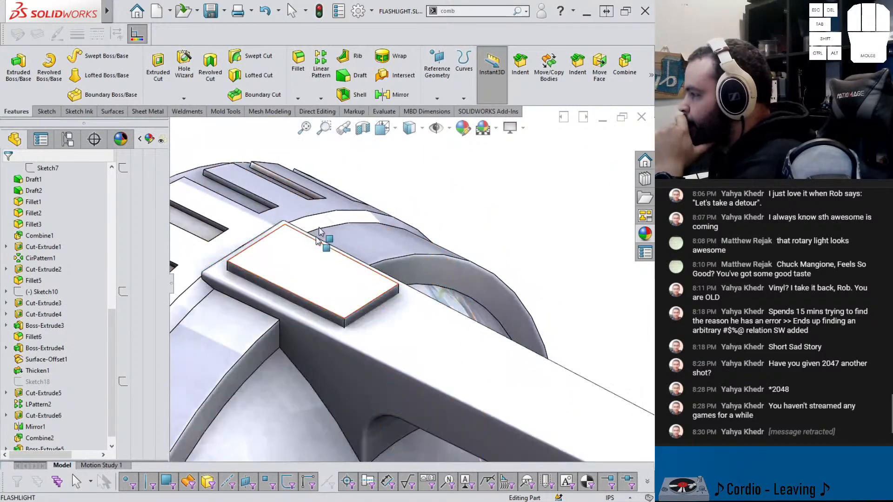
{"action": "left_click", "coordinate": [280, 262]}
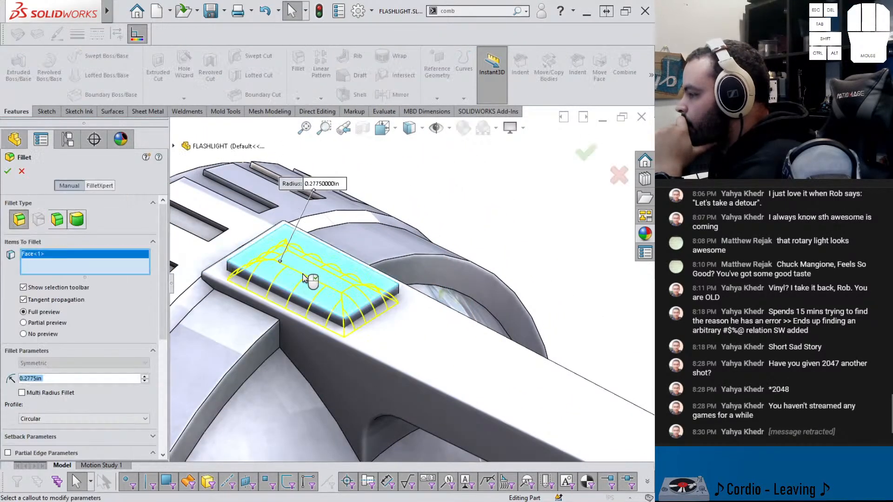
{"action": "type", "text": "."}
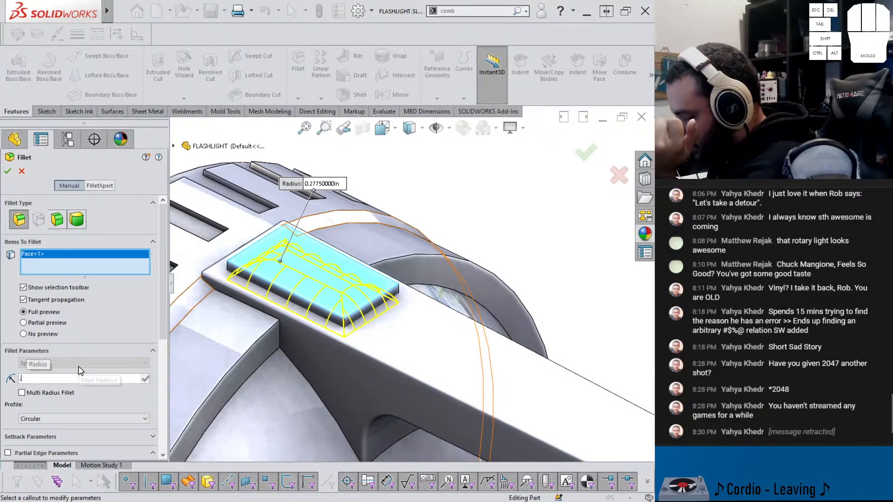
{"action": "type", "text": "03"}
{"action": "key", "text": "Return"}
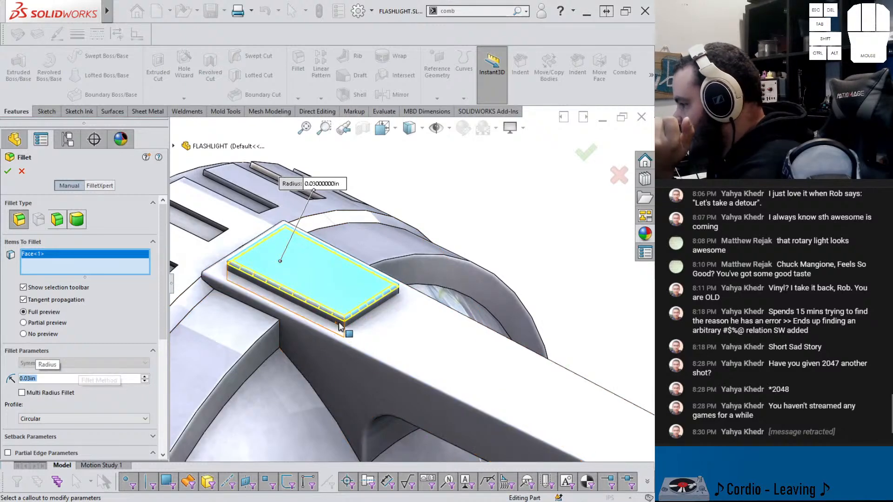
{"action": "left_click", "coordinate": [344, 326]}
{"action": "left_click", "coordinate": [374, 299]}
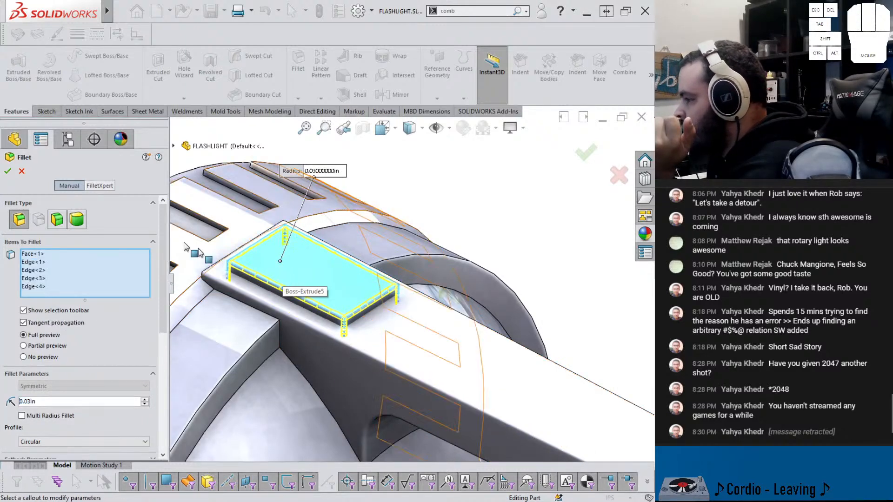
{"action": "left_click", "coordinate": [11, 175]}
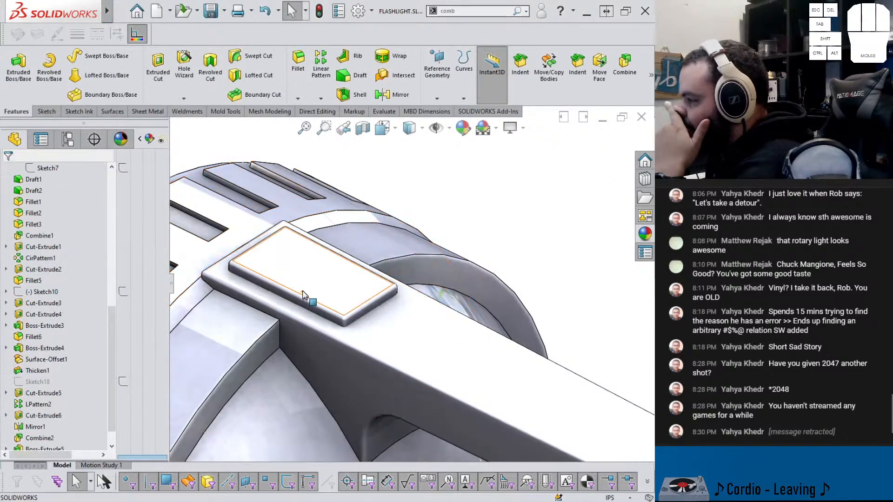
Display the Sketch10 reference picture with the flashlight body hidden to check it, and hide the sketch again
{"action": "middle_click_drag", "start_coordinate": [356, 303], "coordinate": [340, 246]}
{"action": "scroll", "coordinate": [356, 251], "scroll_direction": "down", "scroll_amount": 2}
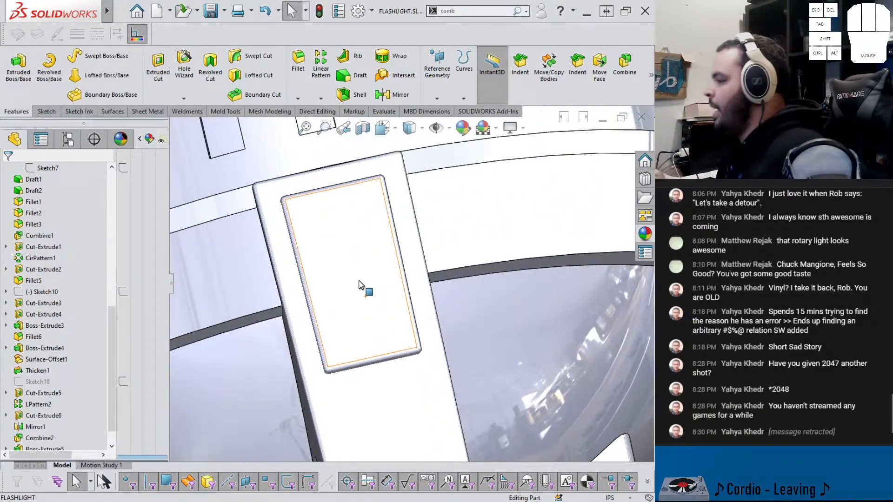
{"action": "scroll", "coordinate": [360, 282], "scroll_direction": "up", "scroll_amount": 4}
{"action": "scroll", "coordinate": [65, 333], "scroll_direction": "down", "scroll_amount": 1}
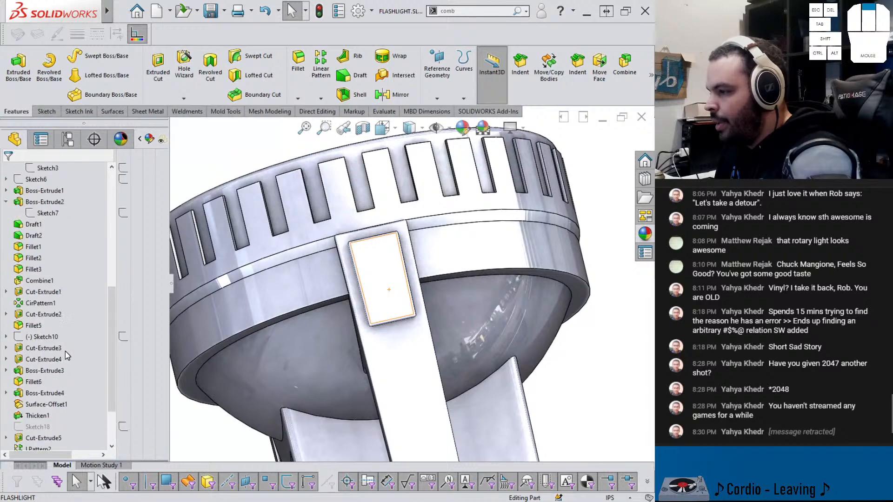
{"action": "scroll", "coordinate": [65, 350], "scroll_direction": "up", "scroll_amount": 1}
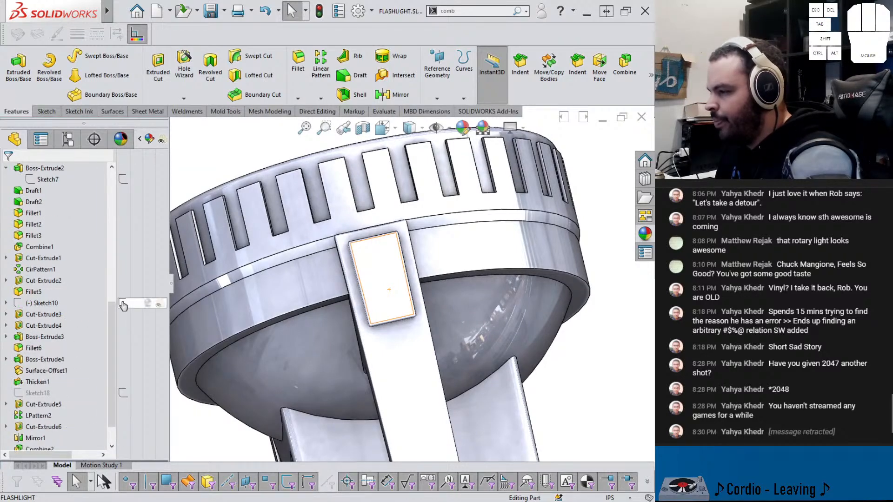
{"action": "left_click", "coordinate": [121, 303]}
{"action": "scroll", "coordinate": [409, 337], "scroll_direction": "up", "scroll_amount": 4}
{"action": "key", "text": "Tab"}
{"action": "mouse_move", "coordinate": [417, 361]}
{"action": "middle_mouse_down"}
{"action": "mouse_move", "coordinate": [406, 365]}
{"action": "mouse_move", "coordinate": [367, 243]}
{"action": "middle_mouse_up"}
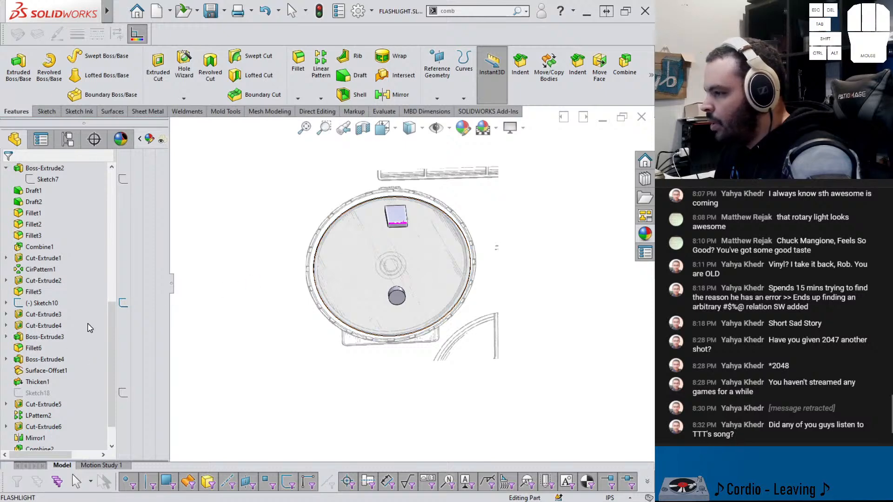
{"action": "left_click", "coordinate": [121, 305]}
Display the Sketch1 reference picture to check its view and hide it again
{"action": "scroll", "coordinate": [64, 316], "scroll_direction": "up", "scroll_amount": 3}
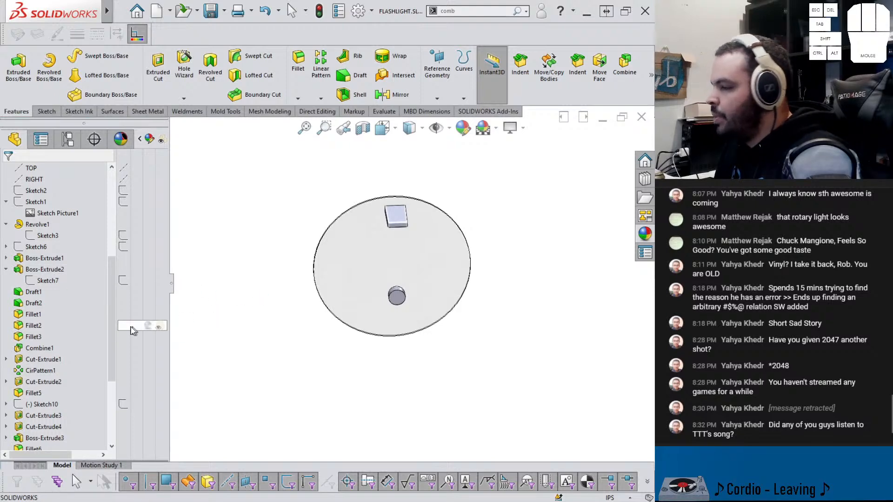
{"action": "scroll", "coordinate": [58, 330], "scroll_direction": "down", "scroll_amount": 4}
{"action": "scroll", "coordinate": [58, 330], "scroll_direction": "up", "scroll_amount": 2}
{"action": "scroll", "coordinate": [58, 330], "scroll_direction": "up", "scroll_amount": 3}
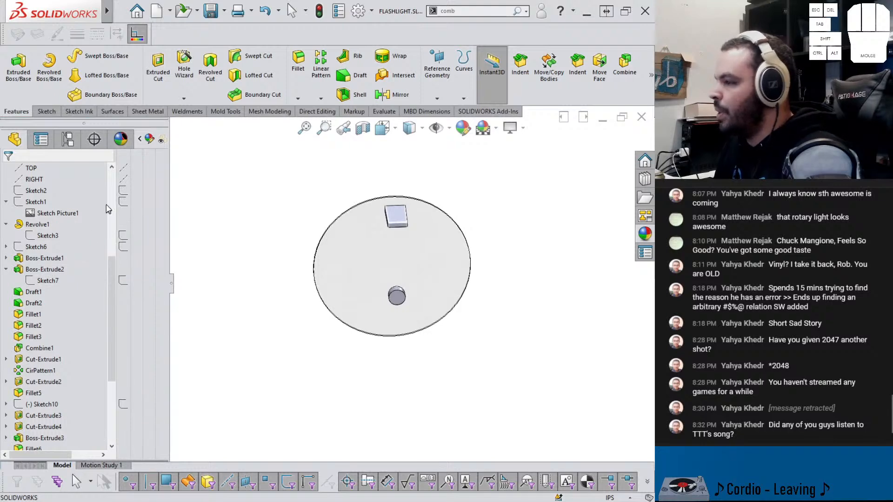
{"action": "left_click", "coordinate": [122, 203]}
{"action": "middle_click_drag", "start_coordinate": [335, 273], "coordinate": [332, 277]}
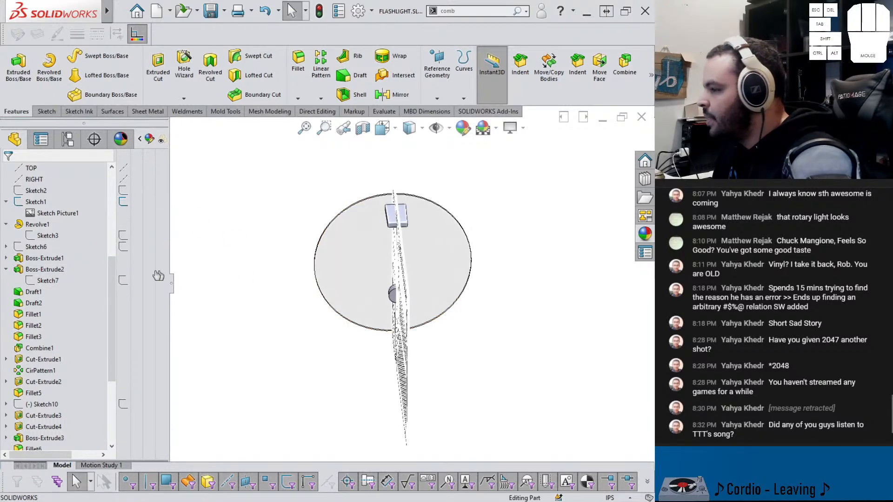
{"action": "left_click", "coordinate": [124, 205]}
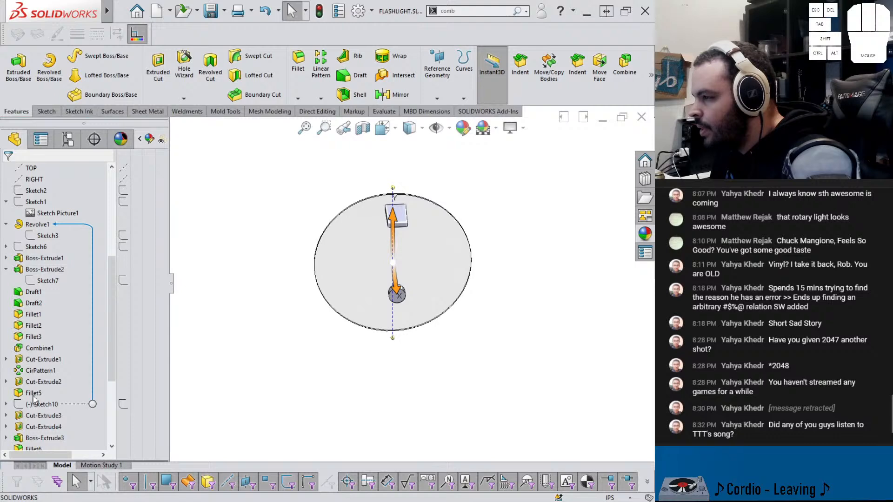
Show the Sketch6 reference picture and compare its button details with the block, with the flashlight body displayed again
{"action": "left_click", "coordinate": [124, 248]}
{"action": "left_click", "coordinate": [284, 309]}
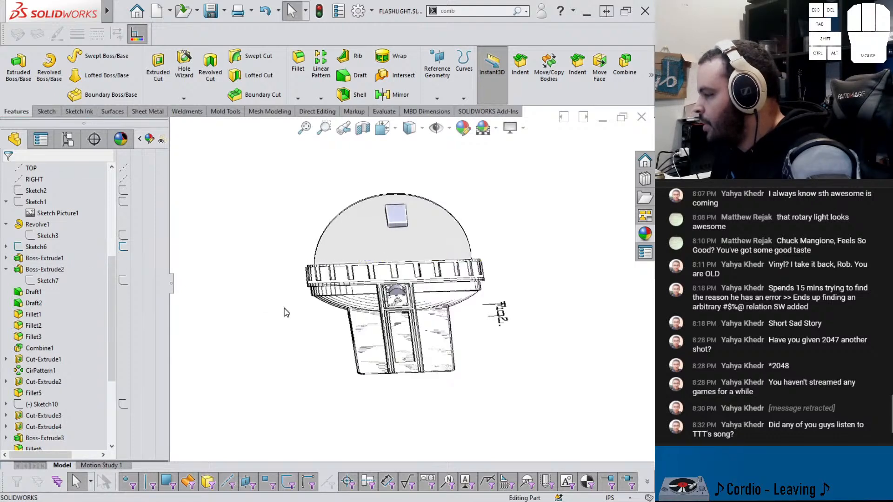
{"action": "middle_click_drag", "start_coordinate": [284, 310], "coordinate": [303, 421]}
{"action": "middle_click_drag", "start_coordinate": [403, 263], "coordinate": [407, 234]}
{"action": "scroll", "coordinate": [406, 235], "scroll_direction": "down", "scroll_amount": 8}
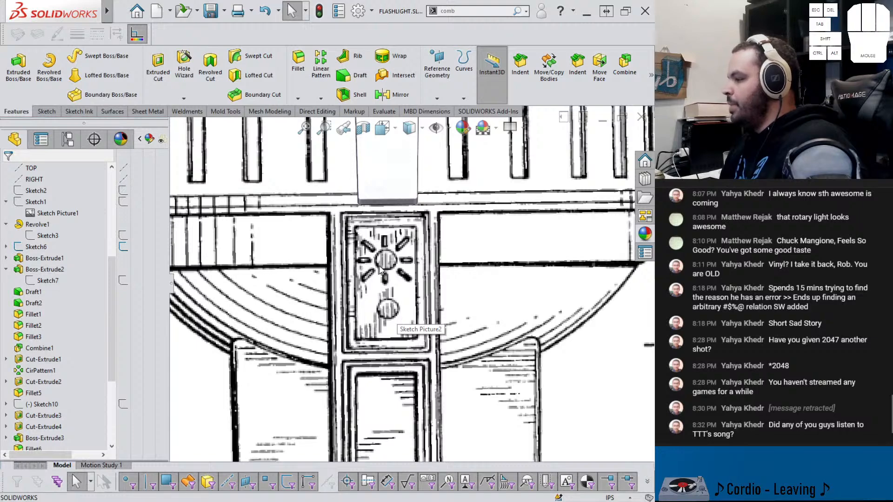
{"action": "scroll", "coordinate": [381, 270], "scroll_direction": "up", "scroll_amount": 8}
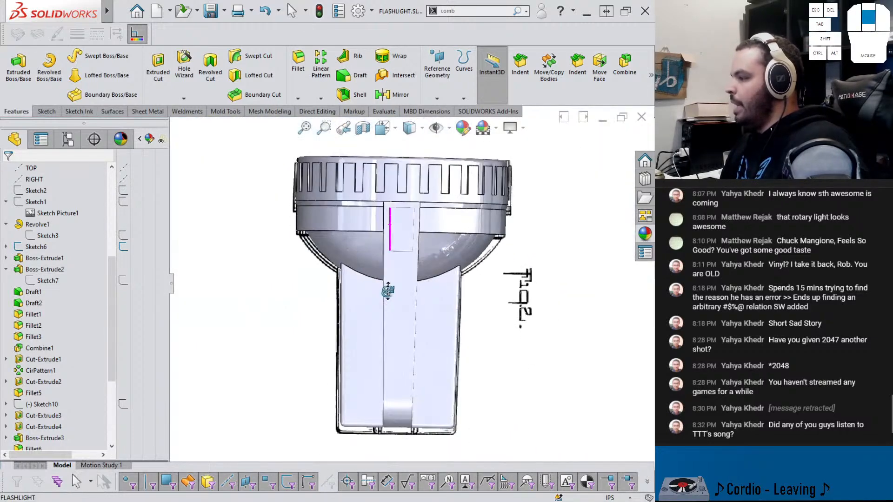
{"action": "scroll", "coordinate": [392, 227], "scroll_direction": "down", "scroll_amount": 8}
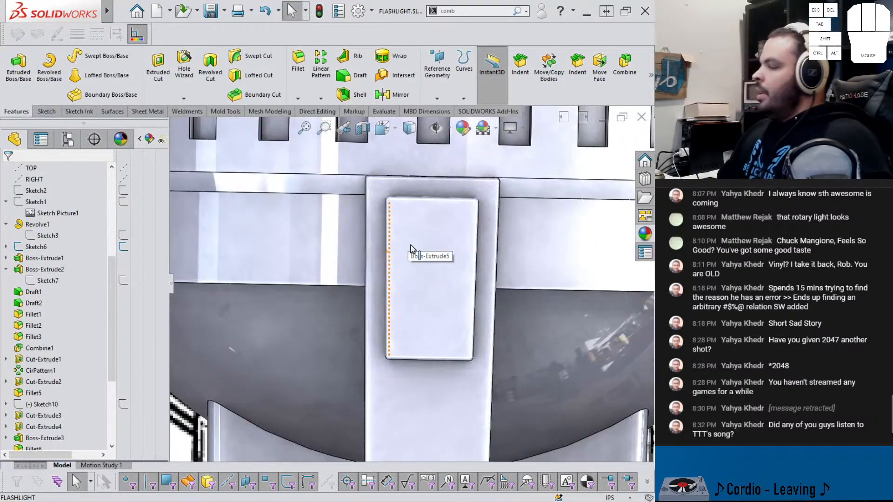
Create a reference point at the center of the button block's top face
{"action": "left_click", "coordinate": [464, 98]}
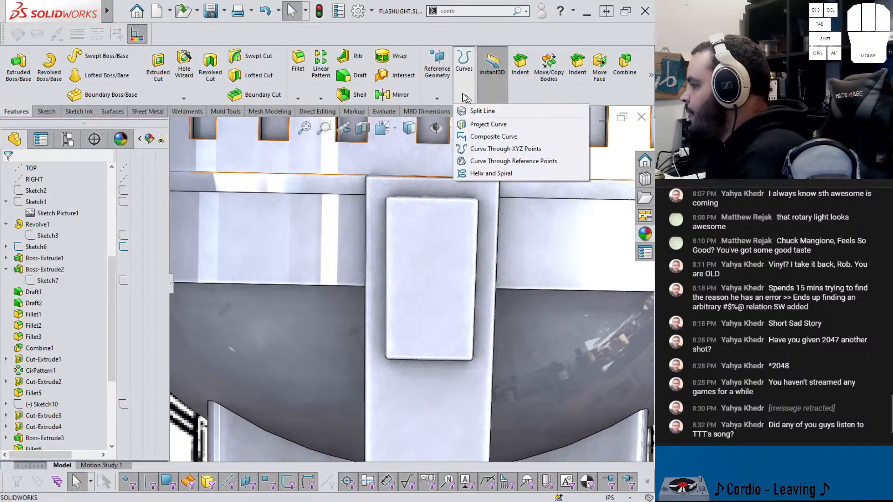
{"action": "left_click", "coordinate": [437, 98]}
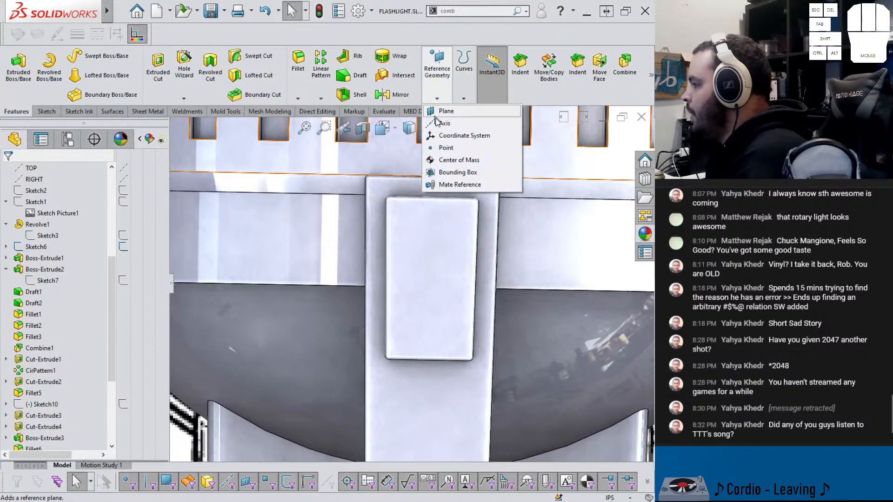
{"action": "left_click", "coordinate": [442, 149]}
{"action": "left_click", "coordinate": [409, 278]}
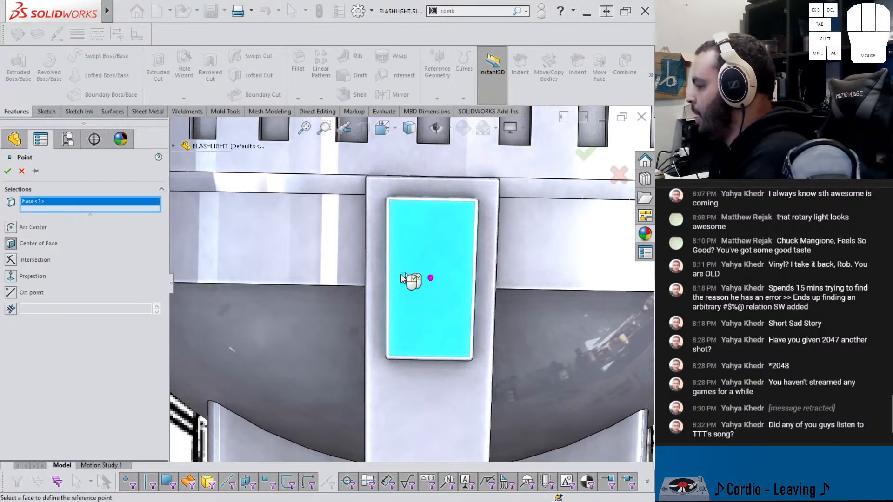
{"action": "key", "text": "Return"}
{"action": "scroll", "coordinate": [264, 349], "scroll_direction": "down", "scroll_amount": 6}
{"action": "left_click", "coordinate": [226, 359]}
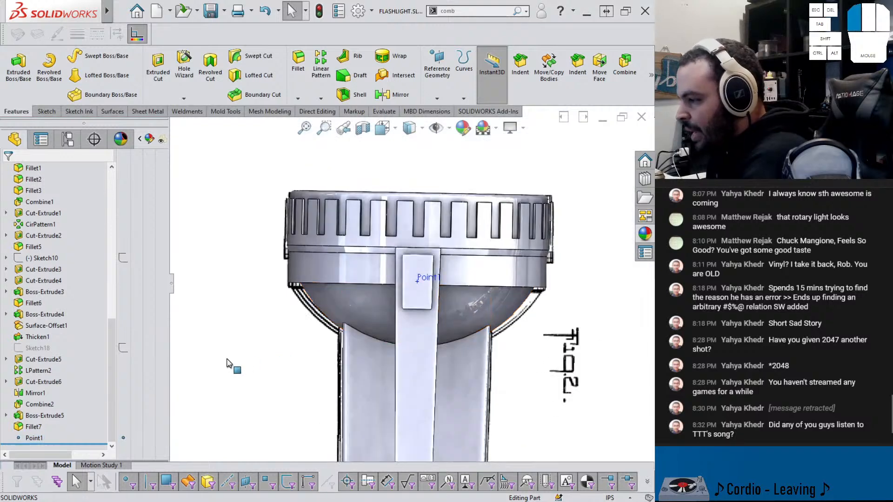
Expand Boss-Extrude5 and Cut-Extrude6 to see their sketches and switch the feature tree to flat display
{"action": "left_click", "coordinate": [7, 417]}
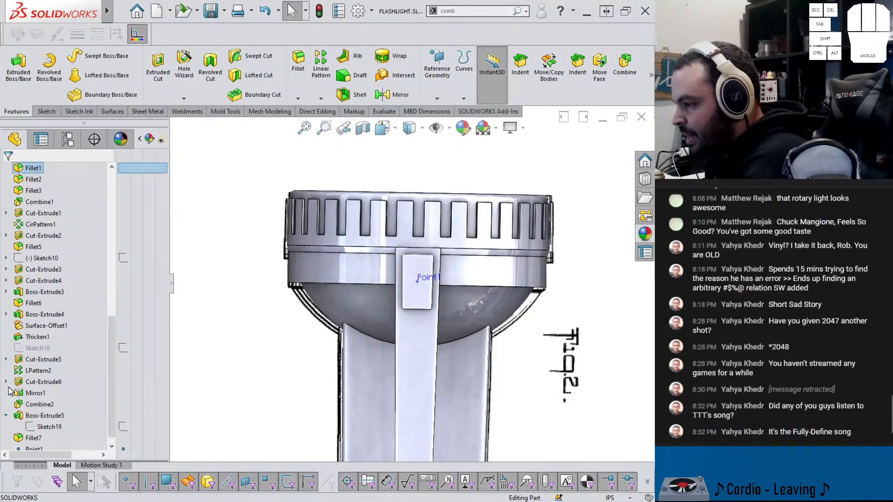
{"action": "left_click", "coordinate": [32, 382]}
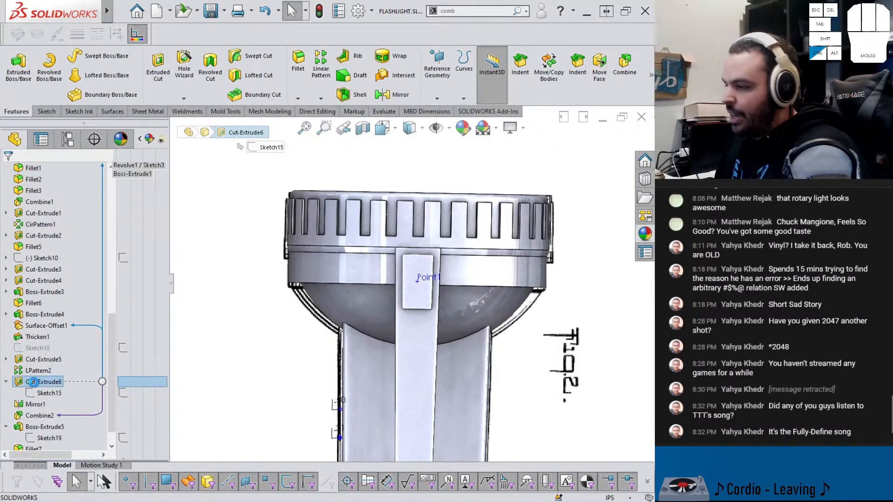
{"action": "key", "text": "ctrl+t"}
{"action": "scroll", "coordinate": [73, 377], "scroll_direction": "down", "scroll_amount": 4}
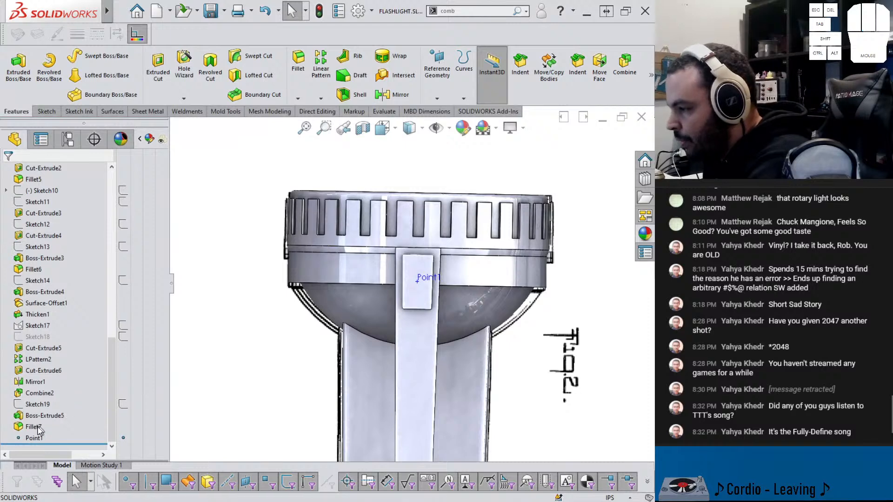
Look through the feature tree and expand Sketch10 and Sketch6 to locate their sketch pictures
{"action": "left_click", "coordinate": [42, 191]}
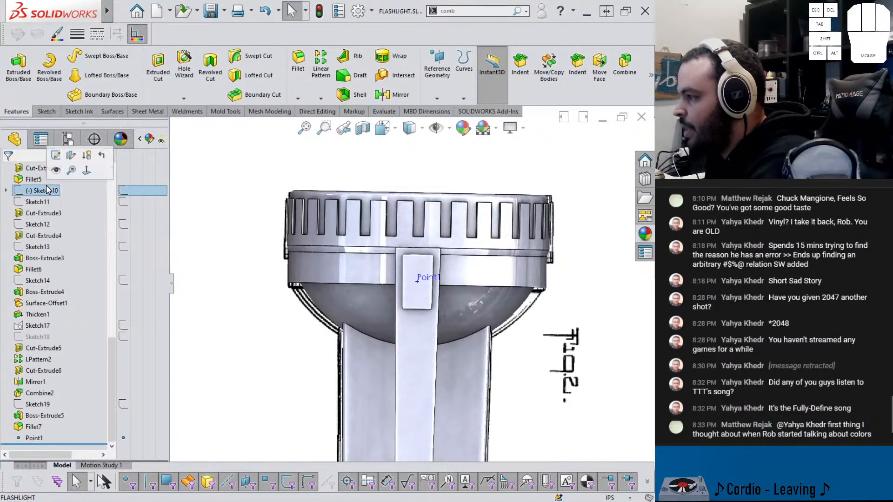
{"action": "scroll", "coordinate": [47, 212], "scroll_direction": "up", "scroll_amount": 7}
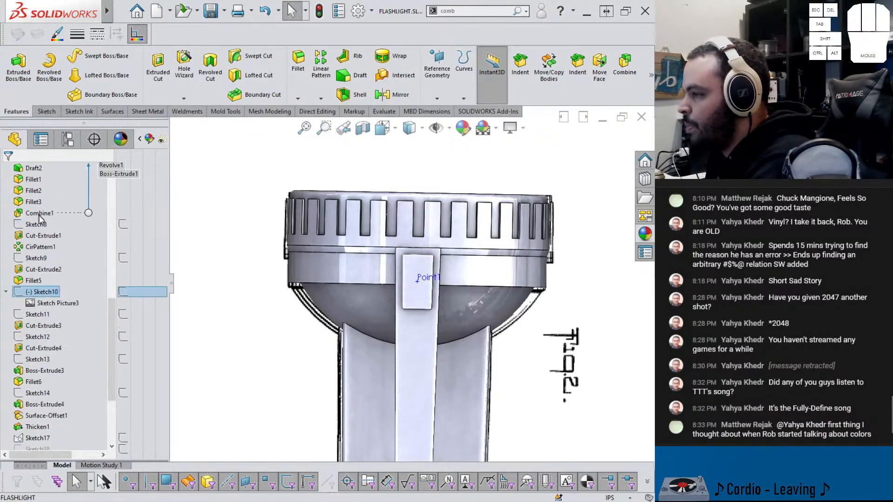
{"action": "left_click", "coordinate": [7, 236]}
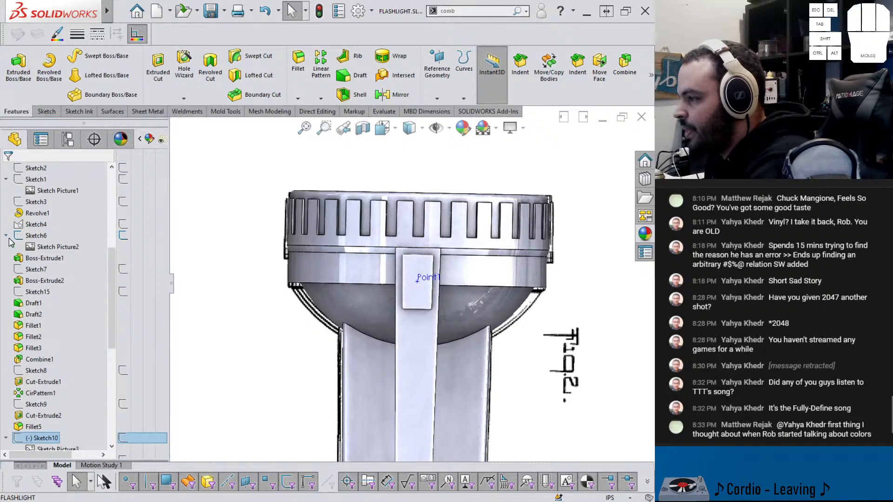
{"action": "scroll", "coordinate": [14, 242], "scroll_direction": "up", "scroll_amount": 2}
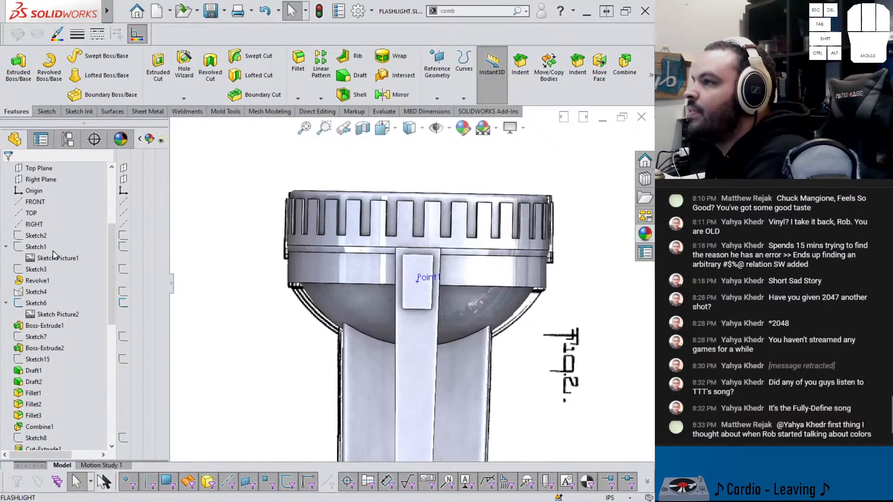
{"action": "scroll", "coordinate": [54, 254], "scroll_direction": "down", "scroll_amount": 9}
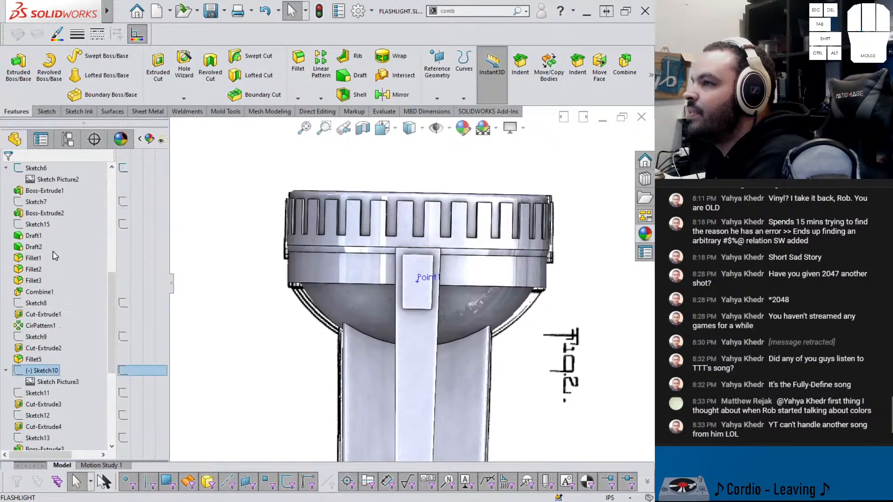
Switch the feature tree from flat back to hierarchical display
{"action": "scroll", "coordinate": [55, 253], "scroll_direction": "down", "scroll_amount": 1}
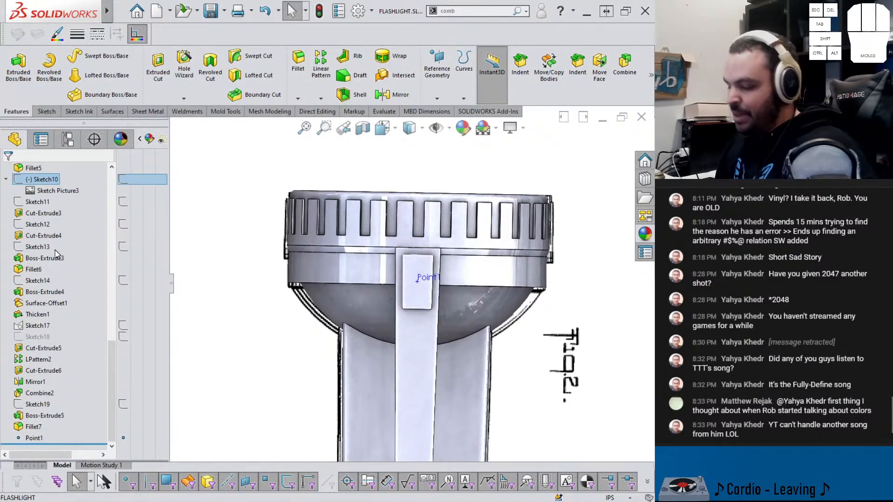
{"action": "key", "text": "ctrl+t"}
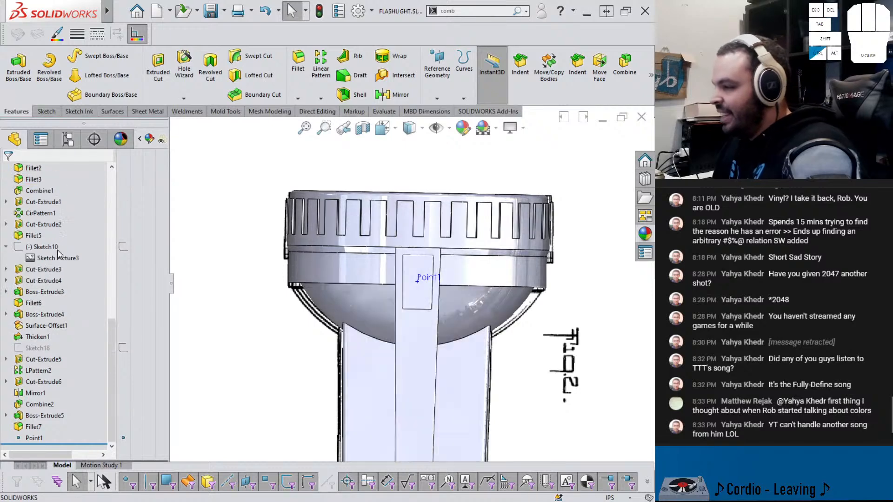
{"action": "left_click", "coordinate": [209, 339]}
Start a sketch on the button block's top face and draw a lengthwise centerline about 0.75 in long
{"action": "scroll", "coordinate": [394, 294], "scroll_direction": "down", "scroll_amount": 5}
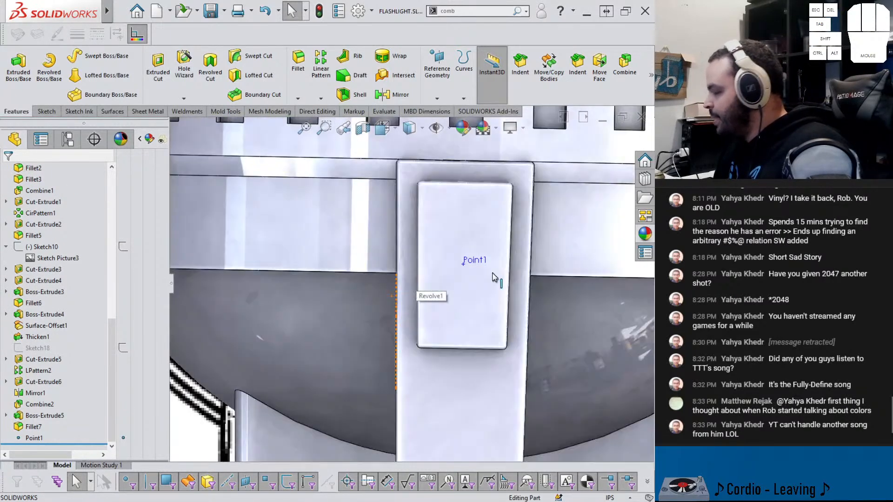
{"action": "left_click", "coordinate": [467, 239]}
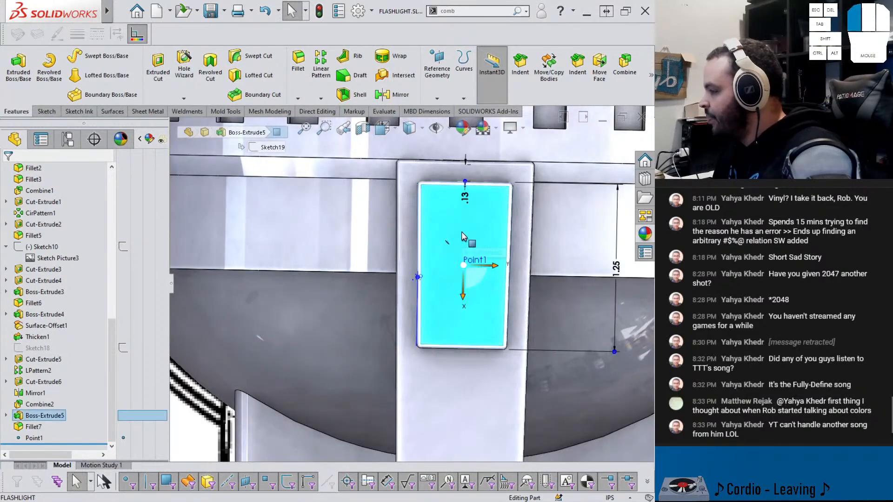
{"action": "left_click", "coordinate": [500, 201]}
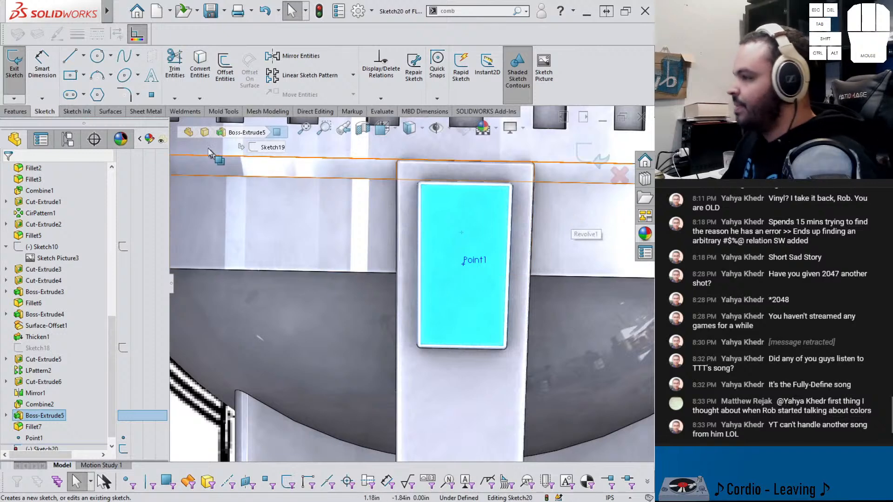
{"action": "left_click", "coordinate": [84, 56]}
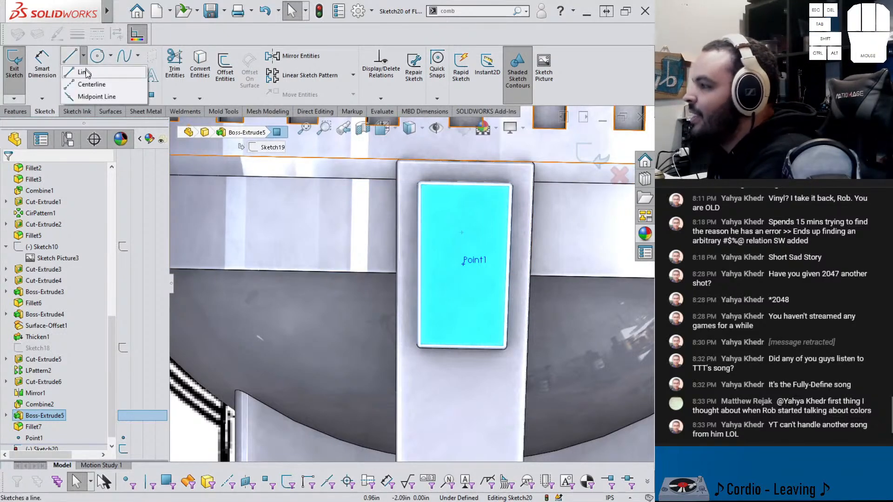
{"action": "left_click", "coordinate": [96, 90]}
{"action": "left_click", "coordinate": [440, 221]}
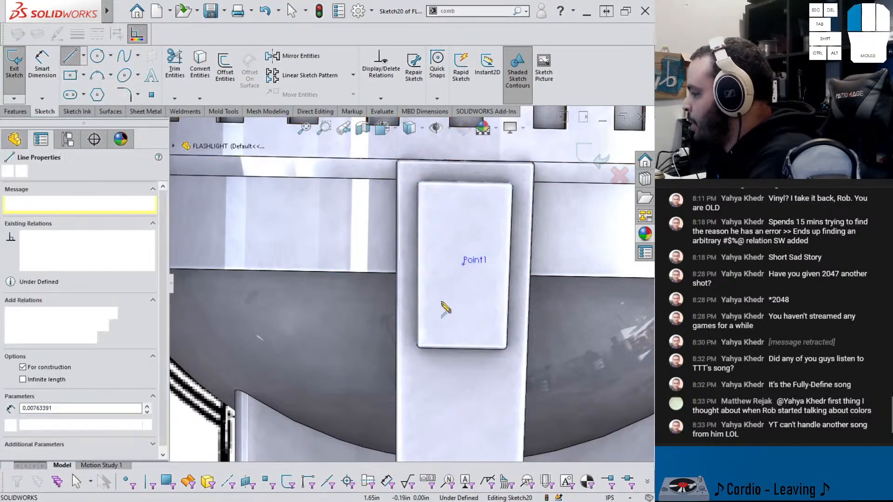
{"action": "left_click", "coordinate": [438, 320]}
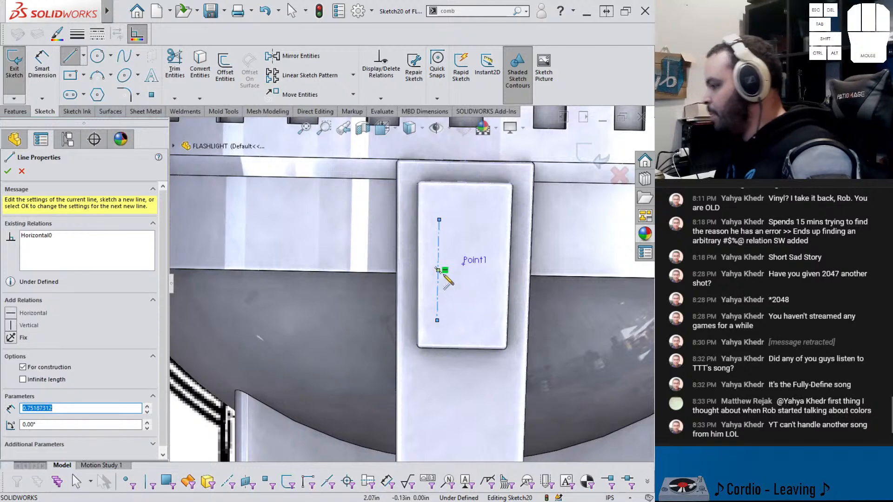
{"action": "key", "text": "Escape"}
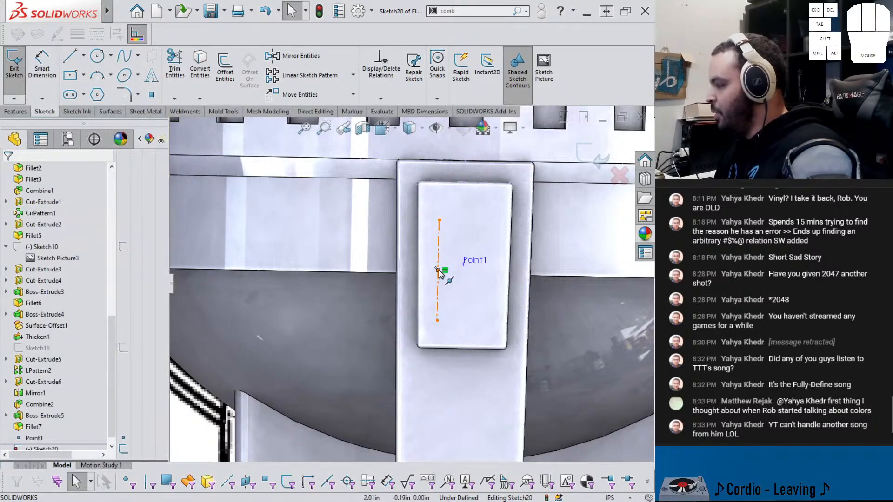
Make the centerline's midpoint coincident with the reference point at the center of the button face
{"action": "left_click", "coordinate": [438, 271]}
{"action": "left_click", "coordinate": [465, 263], "text": "ctrl"}
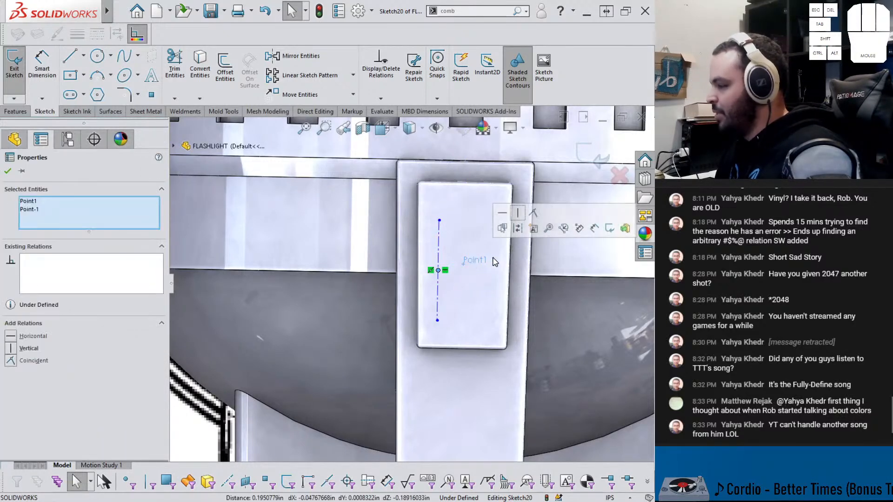
{"action": "left_click", "coordinate": [533, 213]}
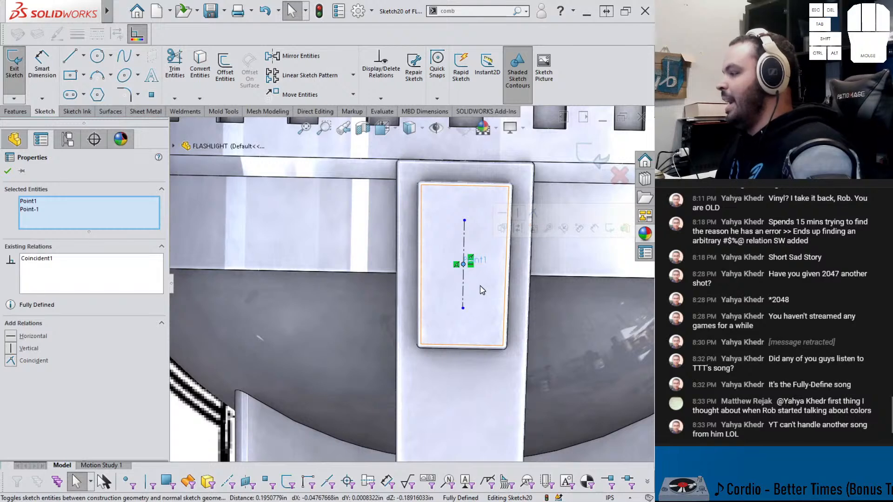
Sketch a circle about 0.15 in in diameter at each end of the centerline
{"action": "scroll", "coordinate": [484, 279], "scroll_direction": "down", "scroll_amount": 1}
{"action": "left_click", "coordinate": [97, 57]}
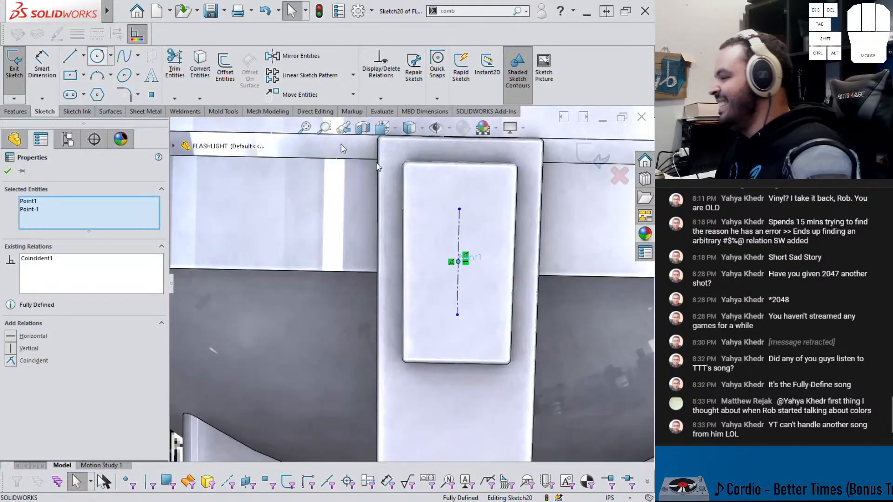
{"action": "left_click", "coordinate": [459, 210]}
{"action": "left_click", "coordinate": [468, 200]}
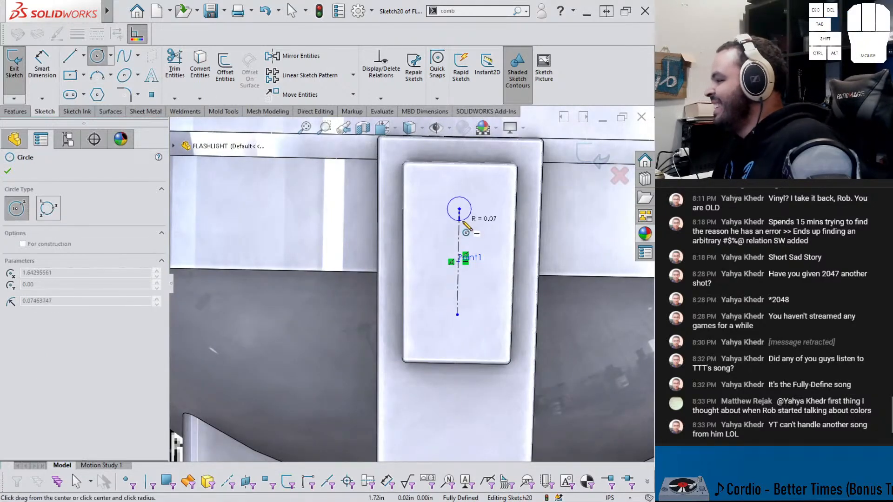
{"action": "left_click", "coordinate": [457, 315]}
{"action": "left_click", "coordinate": [470, 317]}
{"action": "key", "text": "Escape"}
Add an equal relation between the two circles
{"action": "left_click_drag", "start_coordinate": [499, 332], "coordinate": [467, 205]}
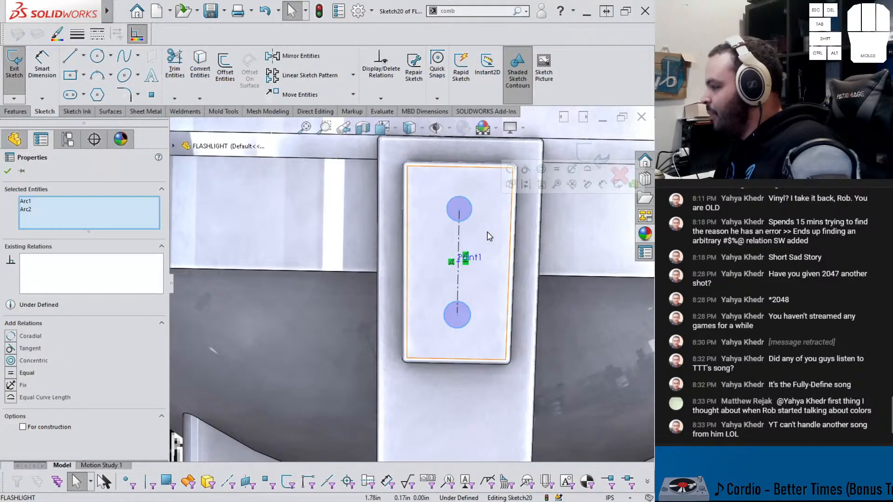
{"action": "left_click", "coordinate": [559, 171]}
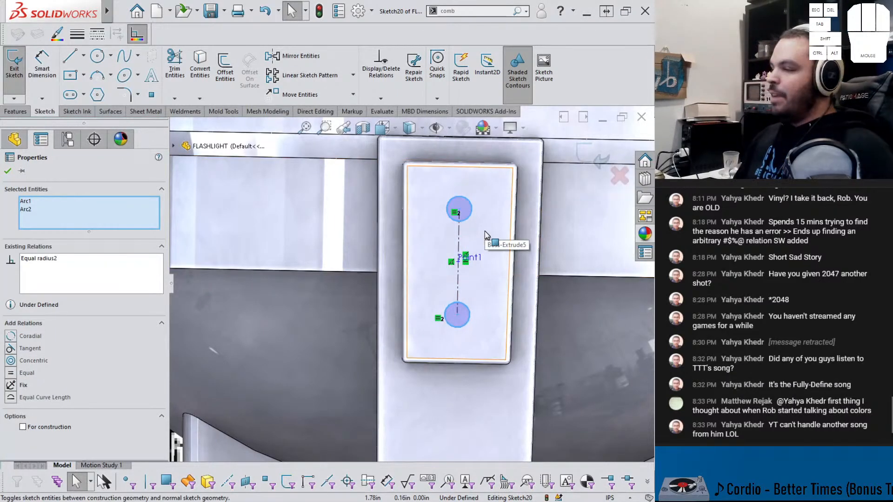
{"action": "key", "text": "Escape"}
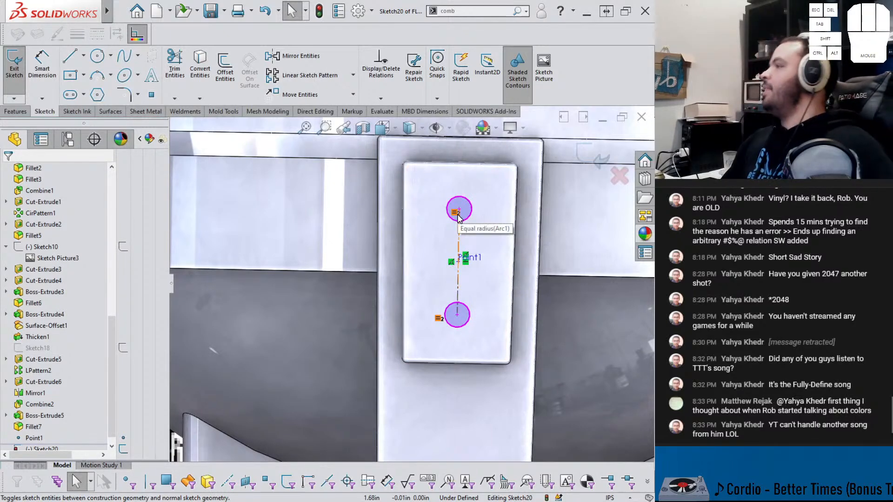
Shorten the centerline between the circles and dimension its length at 0.50 in
{"action": "left_click_drag", "start_coordinate": [459, 209], "coordinate": [459, 218]}
{"action": "right_click_drag", "start_coordinate": [478, 294], "coordinate": [475, 245]}
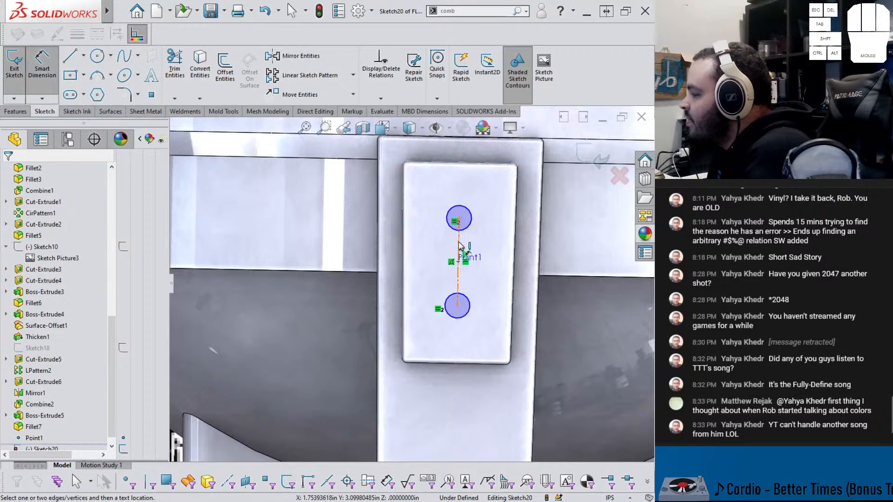
{"action": "left_click", "coordinate": [458, 243]}
{"action": "left_click", "coordinate": [377, 256]}
{"action": "left_click", "coordinate": [328, 260]}
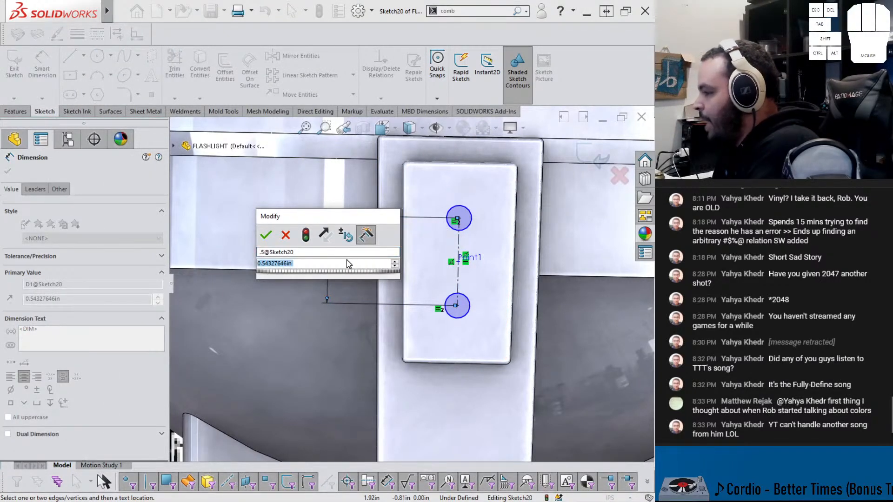
{"action": "type", "text": ".5"}
{"action": "key", "text": "Return"}
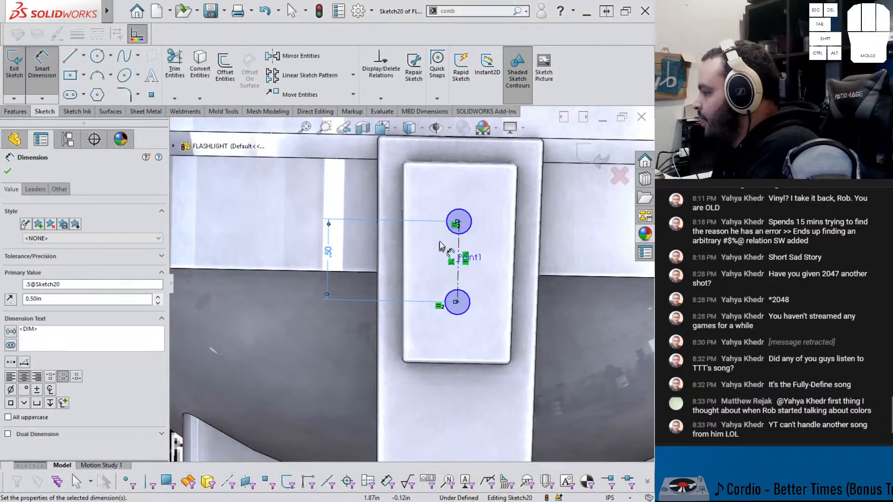
Dimension the upper circle's diameter at 0.125 in and change it to 0.1875 in
{"action": "left_click", "coordinate": [471, 222]}
{"action": "left_click", "coordinate": [511, 225]}
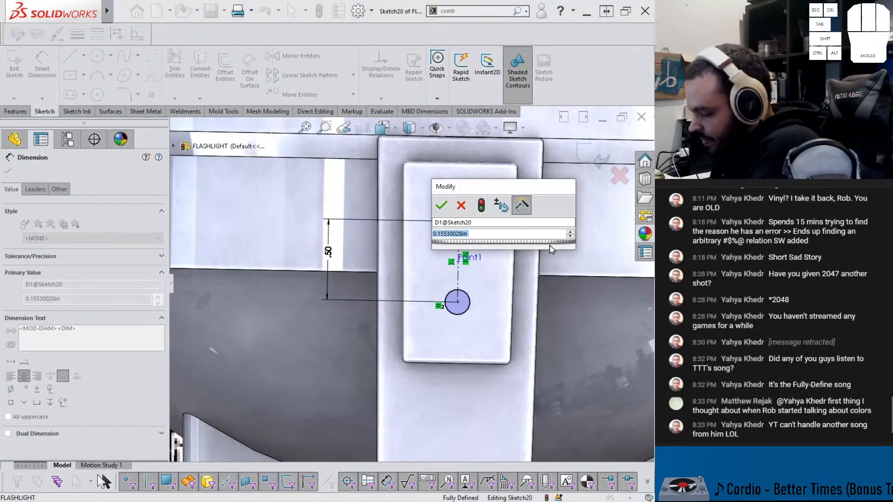
{"action": "type", "text": ".125"}
{"action": "key", "text": "Return"}
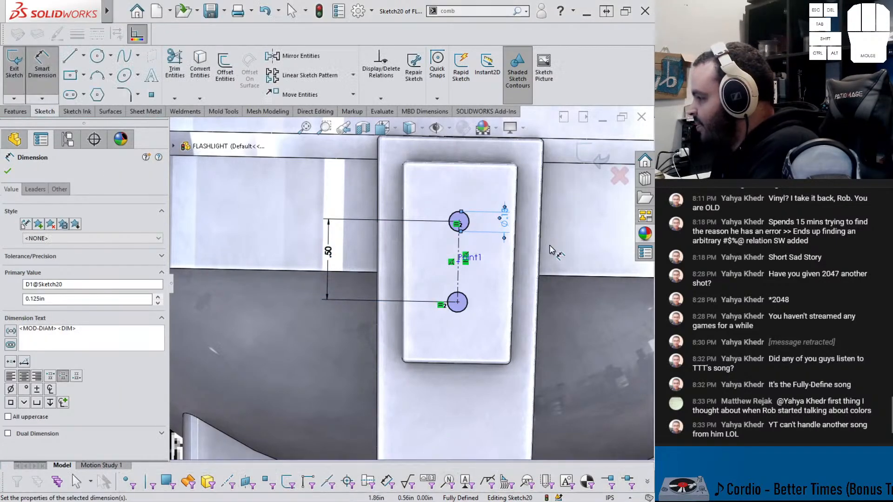
{"action": "double_click", "coordinate": [503, 219]}
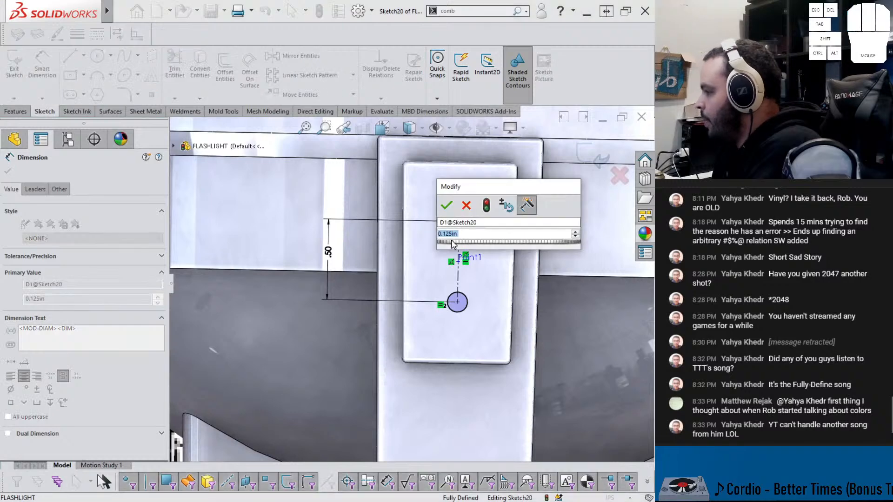
{"action": "type", "text": ".1875"}
{"action": "left_click", "coordinate": [447, 205]}
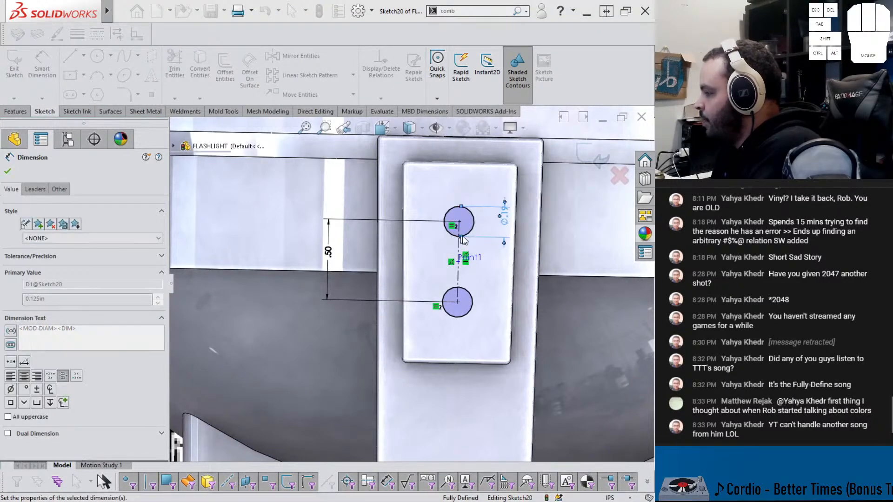
{"action": "left_click", "coordinate": [429, 203]}
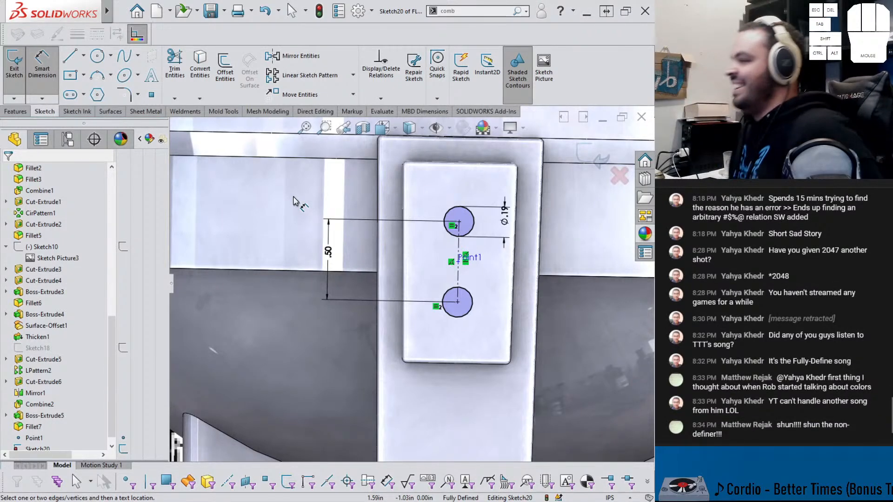
Sketch a narrow lengthwise straight slot above the upper circle, about 0.12 in between centers and 0.06 in wide
{"action": "left_click", "coordinate": [83, 95]}
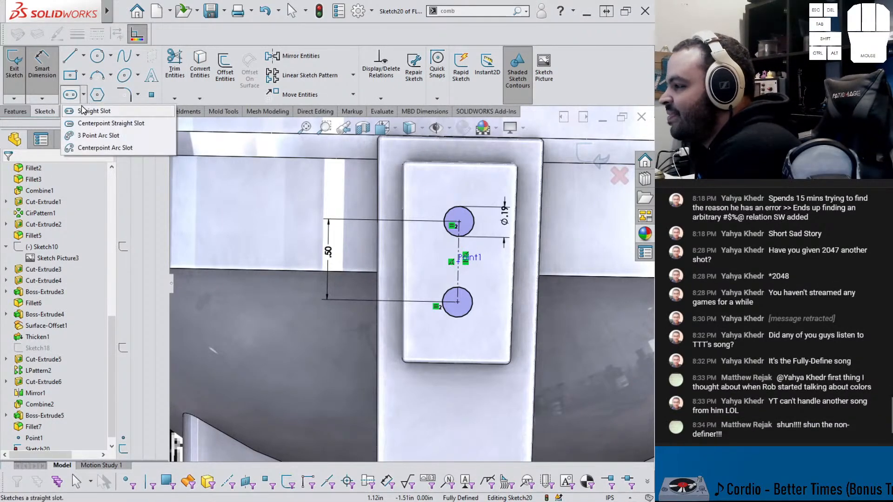
{"action": "left_click", "coordinate": [460, 197]}
{"action": "left_click", "coordinate": [460, 177]}
{"action": "left_click", "coordinate": [463, 180]}
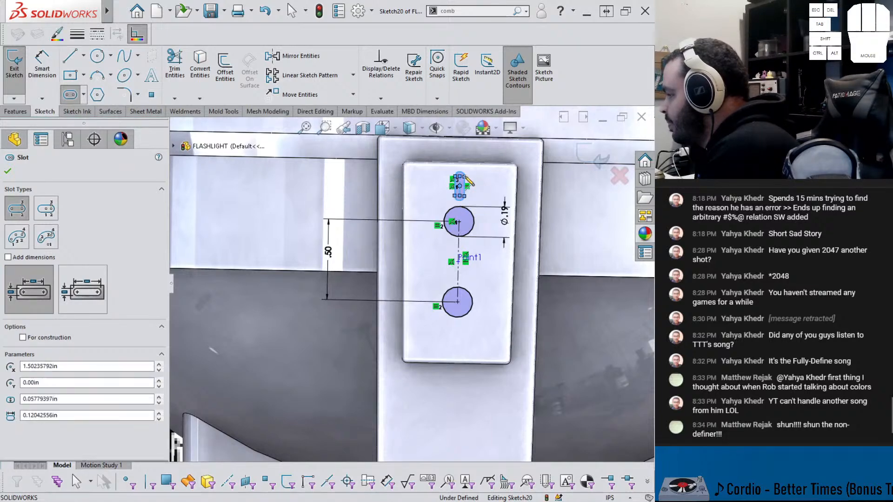
{"action": "key", "text": "Escape"}
Set the distance between the two circle centers to 0.5625 in
{"action": "scroll", "coordinate": [419, 298], "scroll_direction": "up", "scroll_amount": 3}
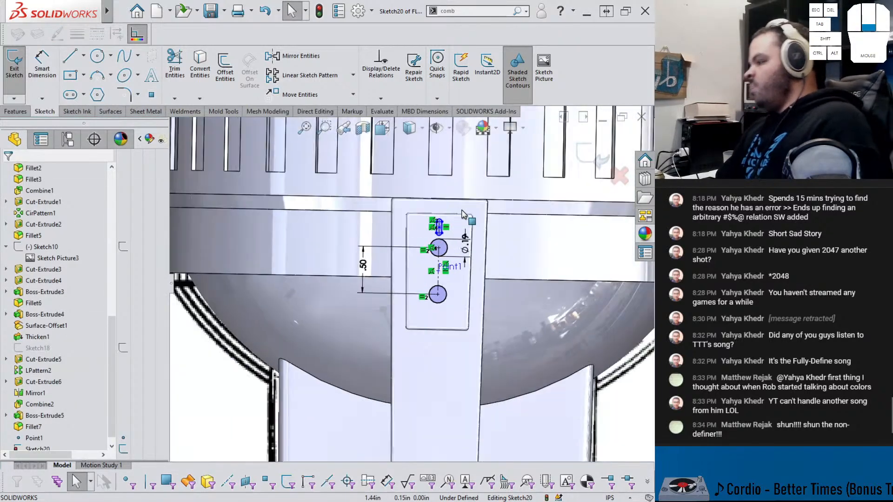
{"action": "scroll", "coordinate": [430, 288], "scroll_direction": "down", "scroll_amount": 4}
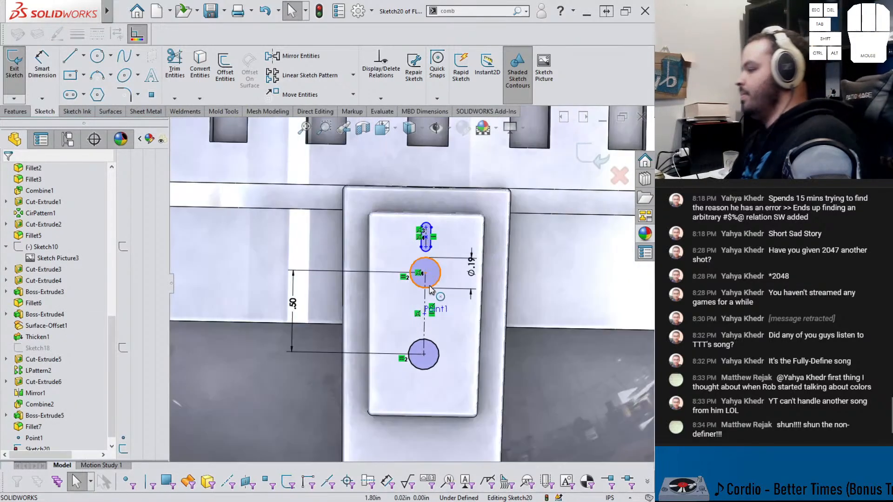
{"action": "double_click", "coordinate": [292, 303]}
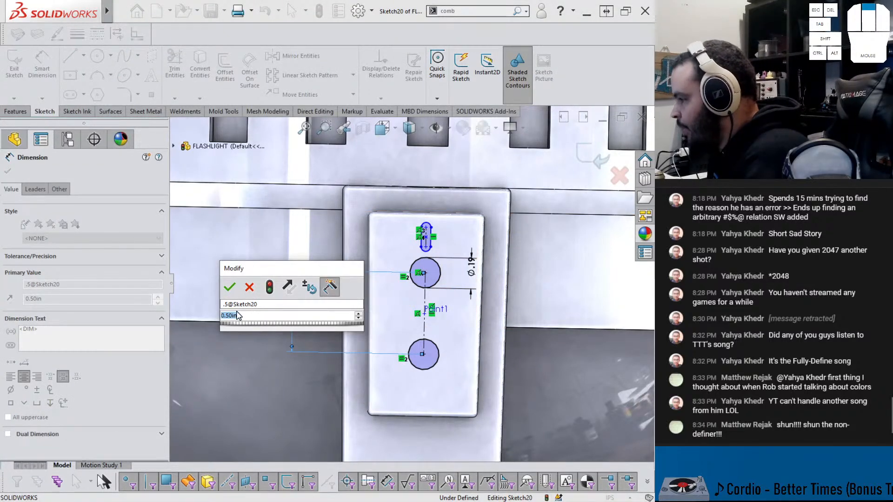
{"action": "scroll", "coordinate": [241, 317], "scroll_direction": "up", "scroll_amount": 2}
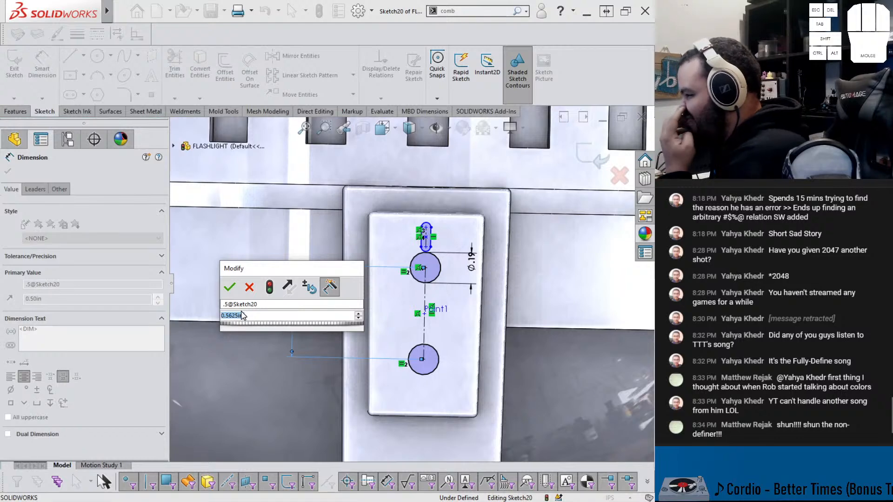
{"action": "scroll", "coordinate": [241, 316], "scroll_direction": "up", "scroll_amount": 2}
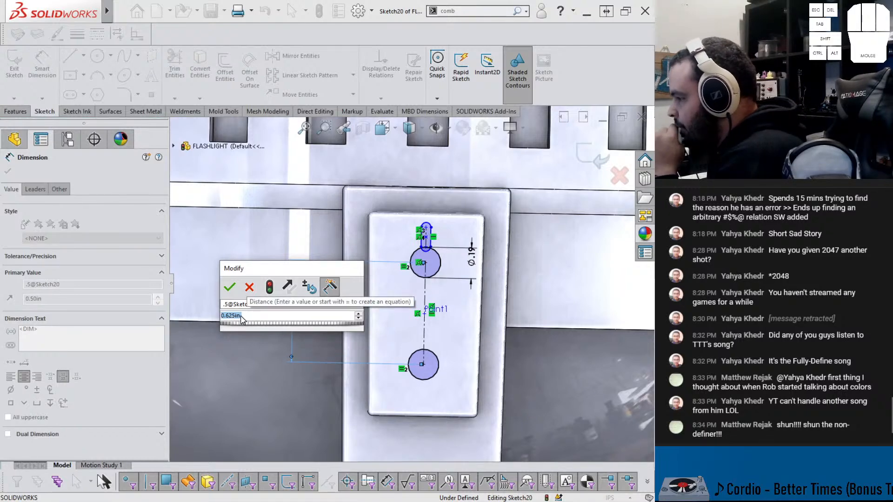
{"action": "scroll", "coordinate": [241, 317], "scroll_direction": "down", "scroll_amount": 1}
{"action": "left_click", "coordinate": [229, 286]}
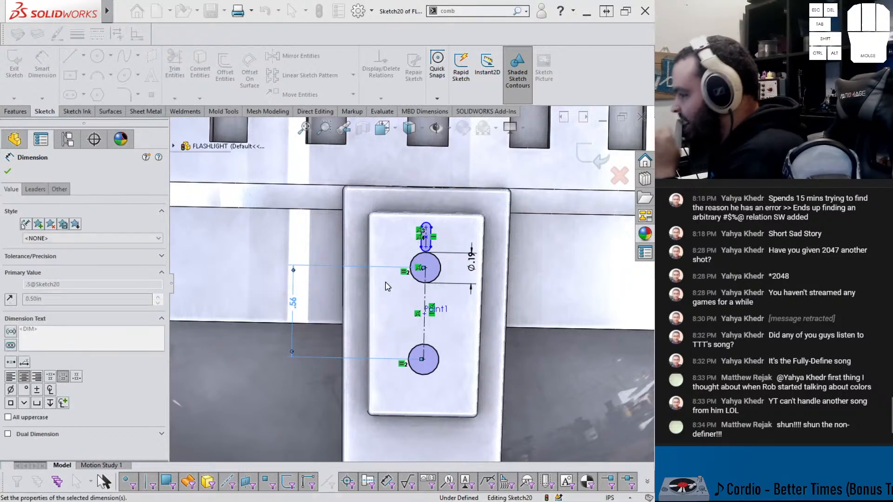
{"action": "key", "text": "Escape"}
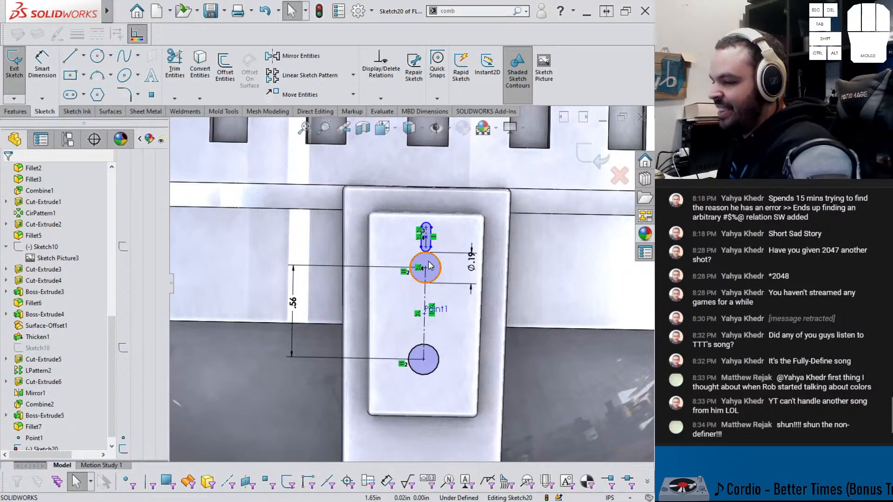
Move the slot's lower end upward, away from the upper circle
{"action": "scroll", "coordinate": [429, 265], "scroll_direction": "down", "scroll_amount": 5}
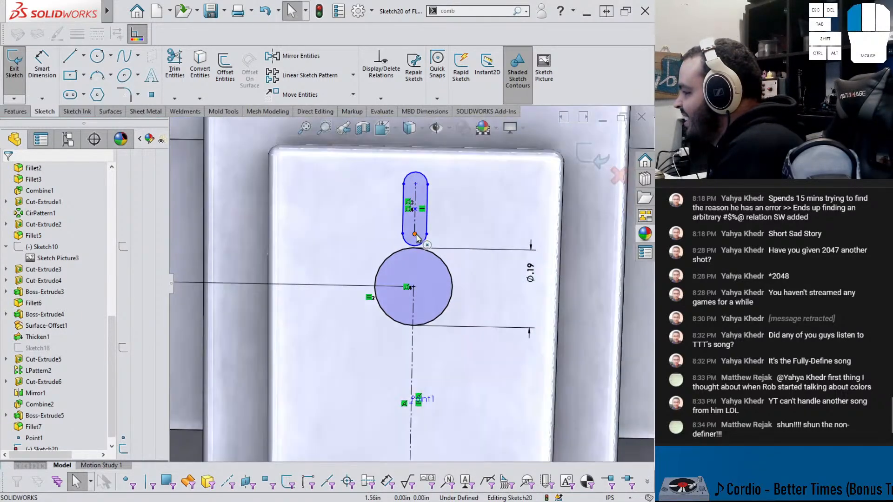
{"action": "left_click_drag", "start_coordinate": [417, 238], "coordinate": [424, 226]}
{"action": "scroll", "coordinate": [423, 226], "scroll_direction": "up", "scroll_amount": 5}
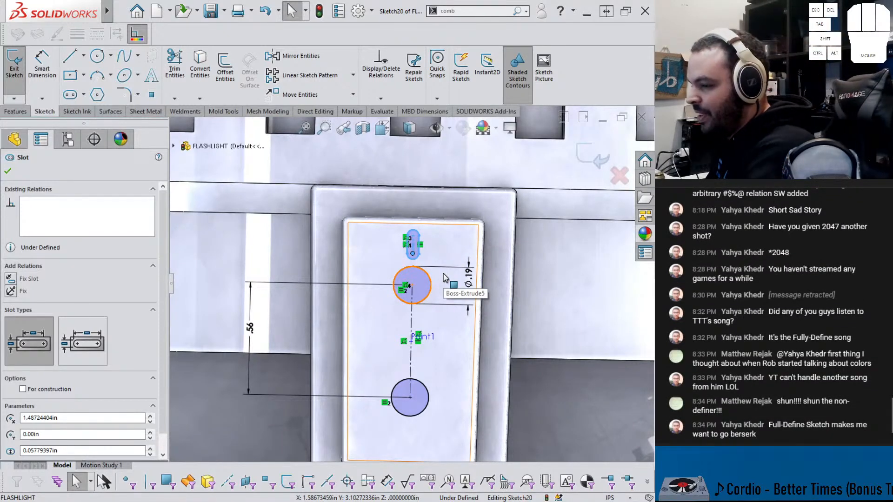
Dimension the width of the slot above the upper circle at 0.03 in
{"action": "scroll", "coordinate": [412, 258], "scroll_direction": "down", "scroll_amount": 3}
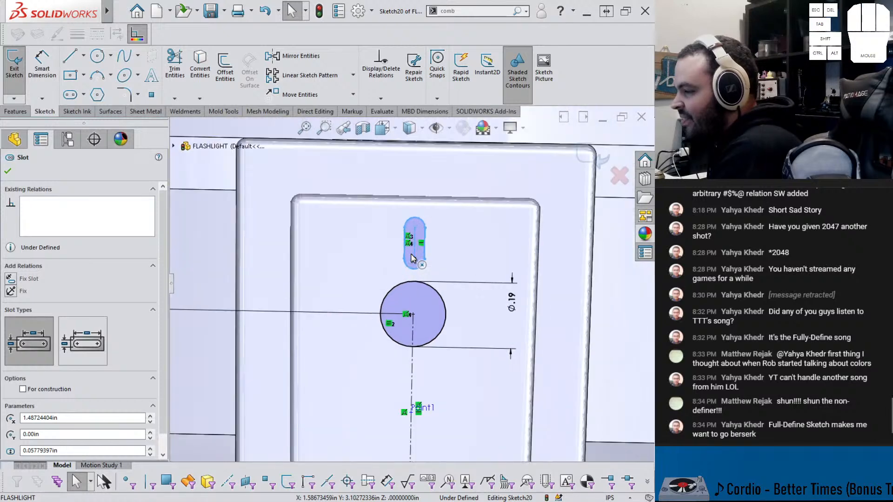
{"action": "scroll", "coordinate": [414, 257], "scroll_direction": "down", "scroll_amount": 2}
{"action": "right_click_drag", "start_coordinate": [439, 267], "coordinate": [440, 232]}
{"action": "left_click", "coordinate": [425, 256]}
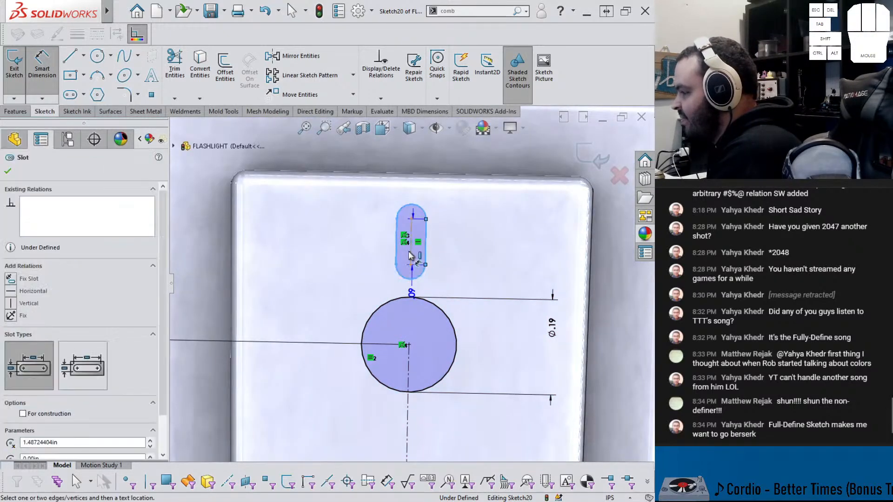
{"action": "left_click", "coordinate": [396, 253]}
{"action": "left_click", "coordinate": [422, 177]}
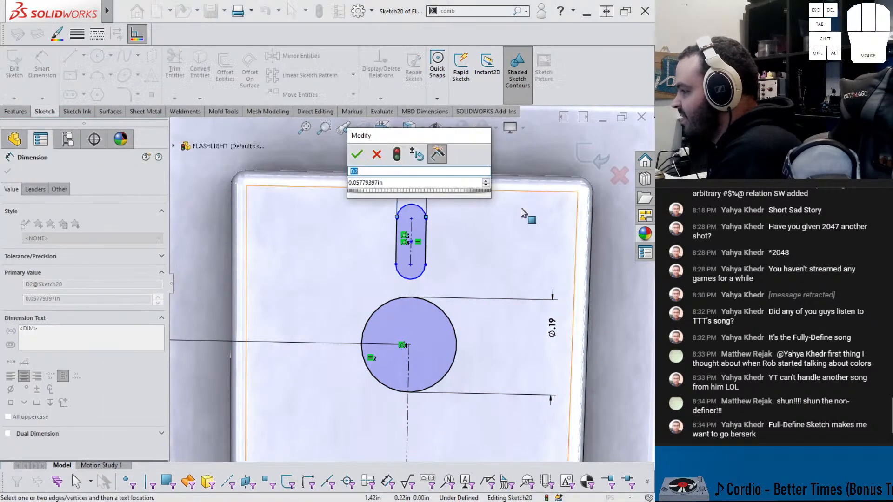
{"action": "left_click", "coordinate": [391, 184]}
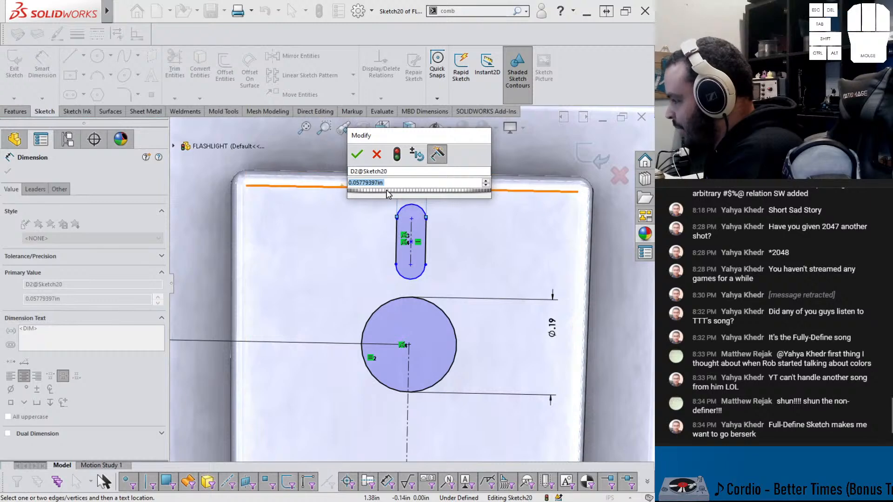
{"action": "type", "text": ".030"}
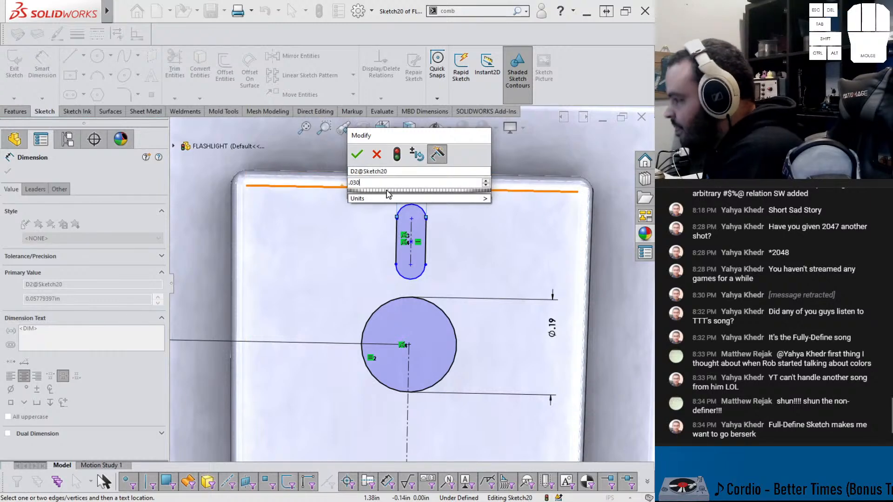
{"action": "key", "text": "Return"}
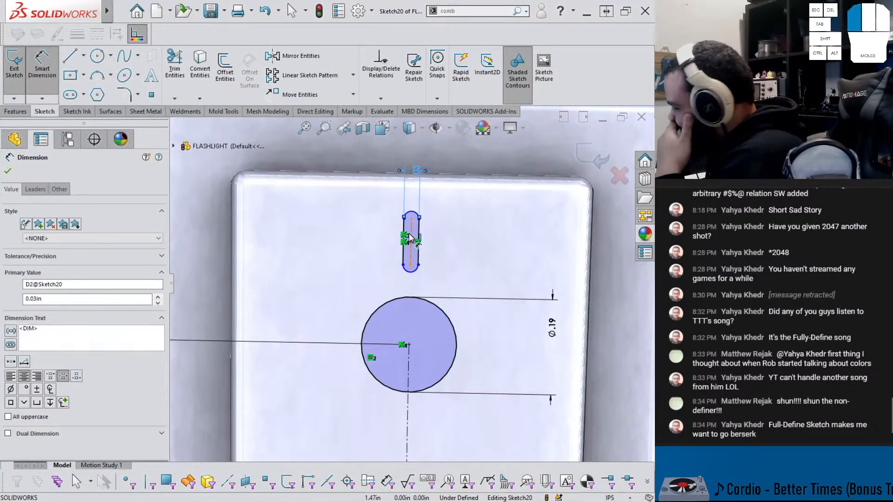
Dimension the slot's lengthwise centerline at 0.09 in
{"action": "left_click", "coordinate": [410, 239]}
{"action": "left_click", "coordinate": [456, 256]}
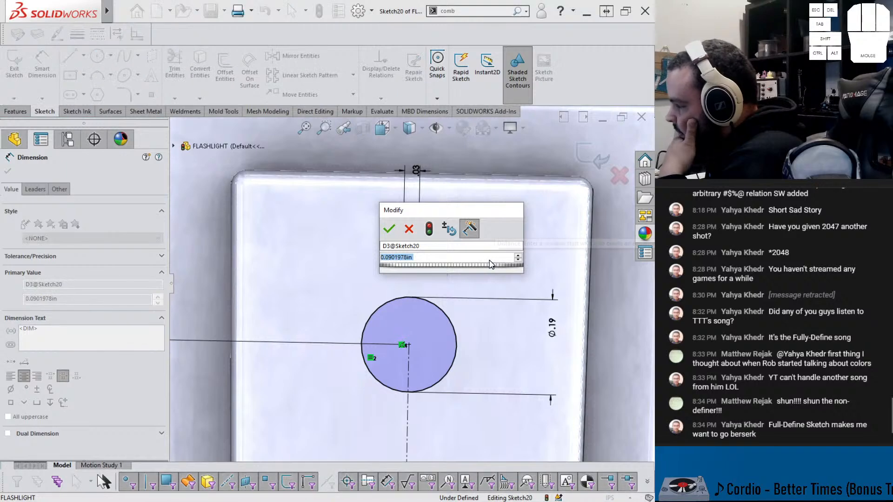
{"action": "type", "text": ".09"}
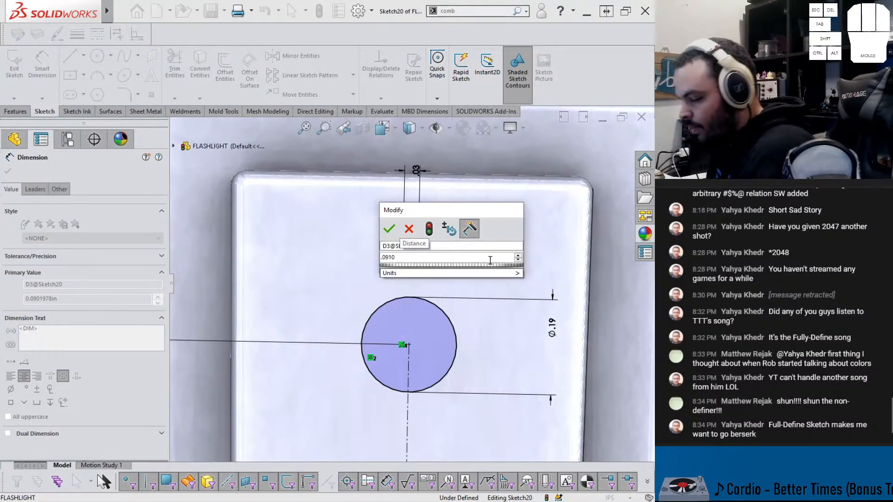
{"action": "key", "text": "Return"}
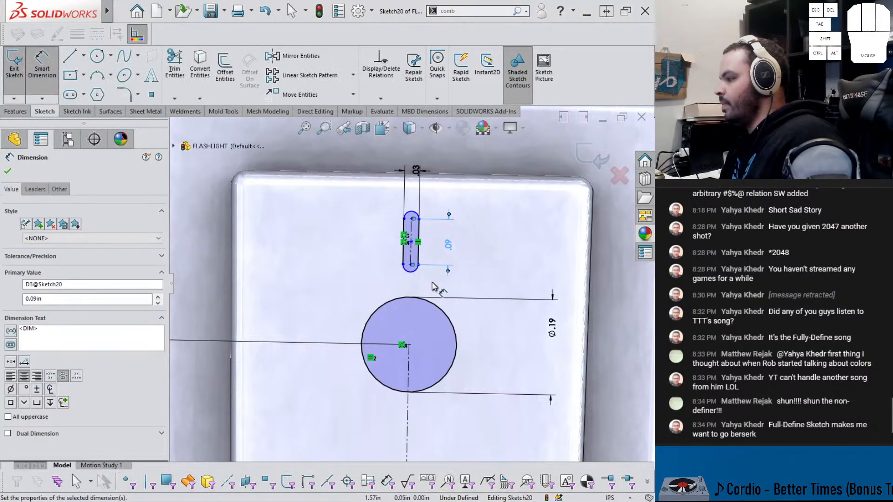
Set the distance from the upper circle's center to the slot's midpoint to 0.1875 in
{"action": "left_click", "coordinate": [409, 344]}
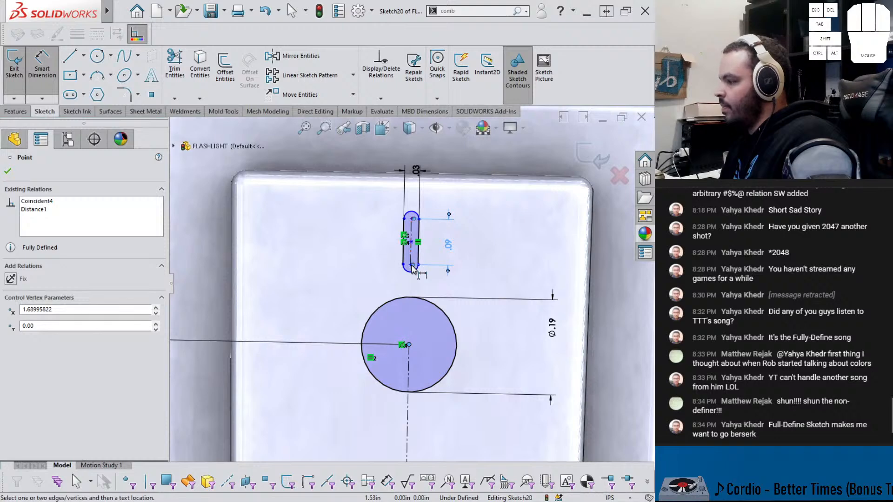
{"action": "key", "text": "Escape"}
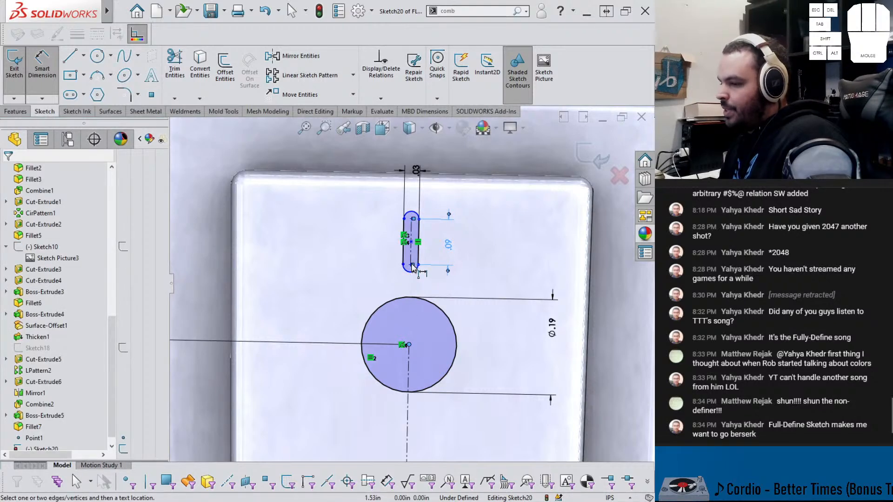
{"action": "left_click", "coordinate": [412, 244]}
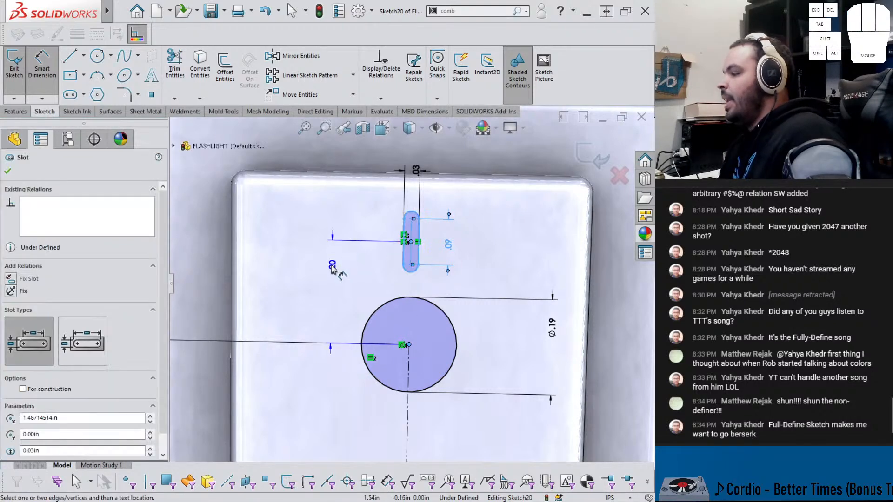
{"action": "left_click", "coordinate": [333, 264]}
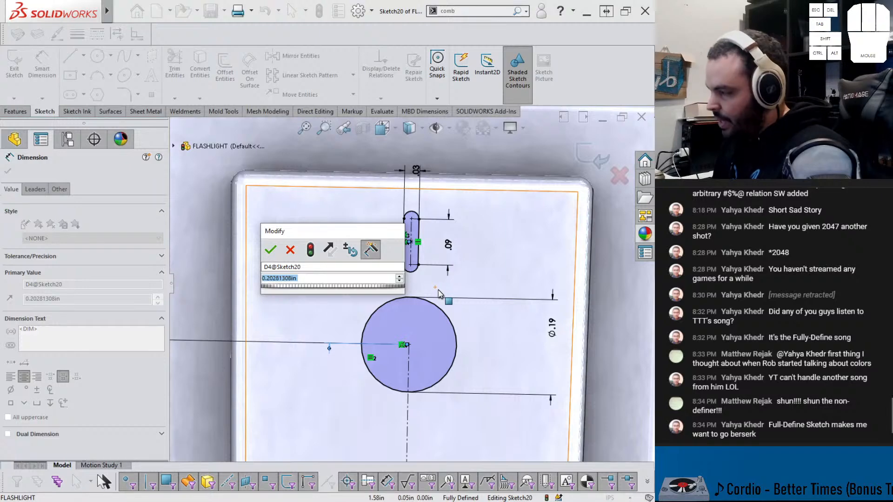
{"action": "type", "text": ".1875"}
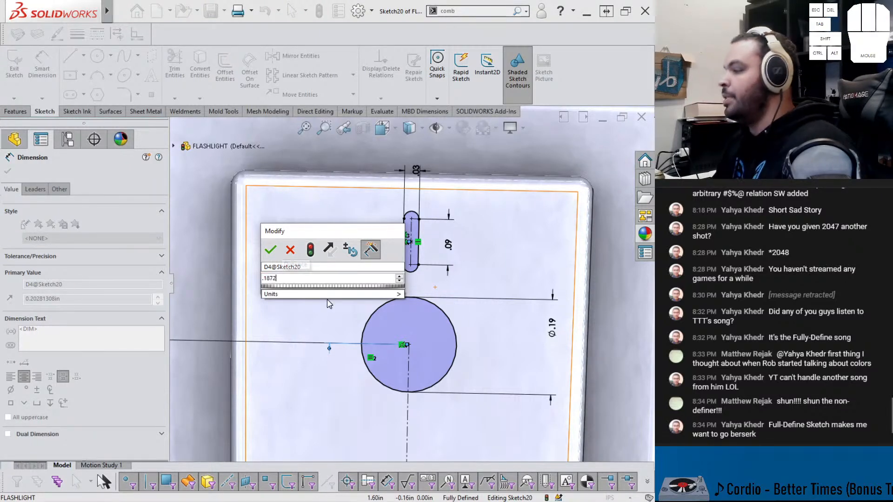
{"action": "key", "text": "Return"}
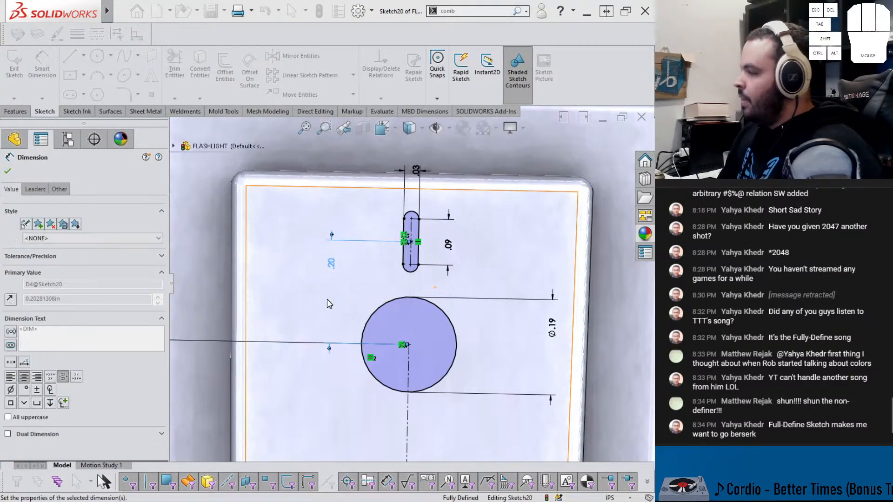
{"action": "key", "text": "Escape"}
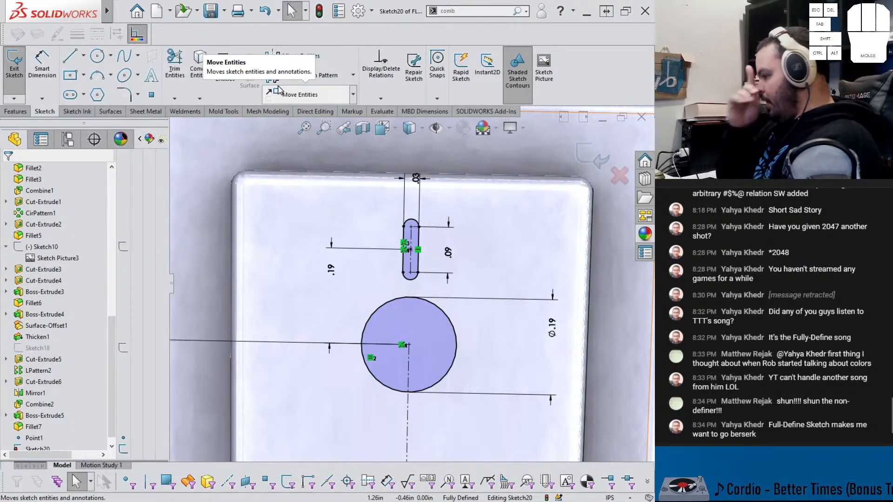
{"action": "left_click", "coordinate": [380, 99]}
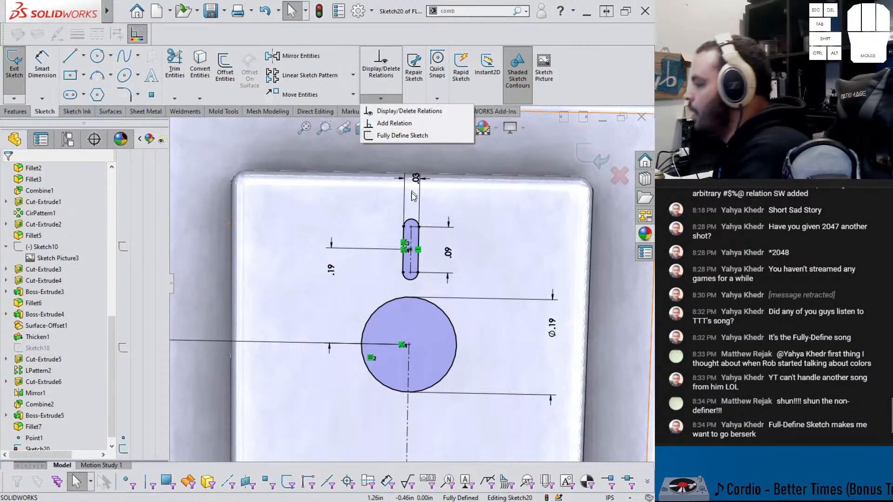
{"action": "left_click", "coordinate": [487, 274]}
{"action": "scroll", "coordinate": [457, 256], "scroll_direction": "up", "scroll_amount": 2}
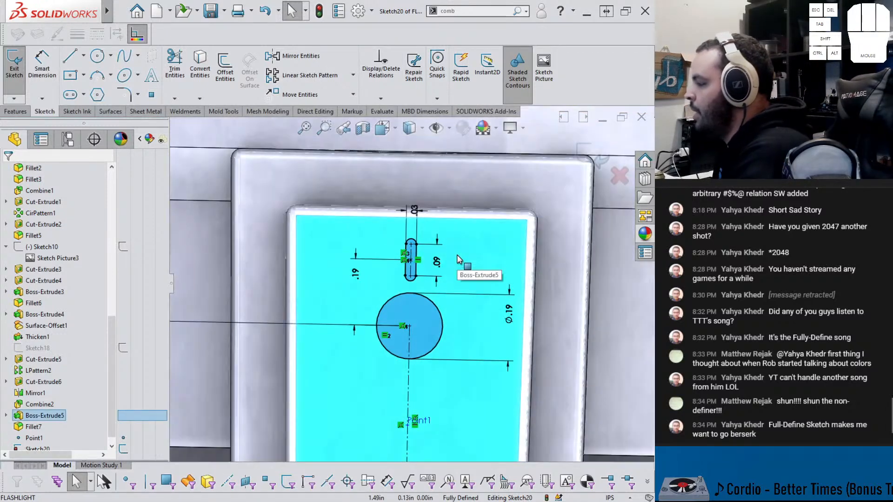
{"action": "key", "text": "Escape"}
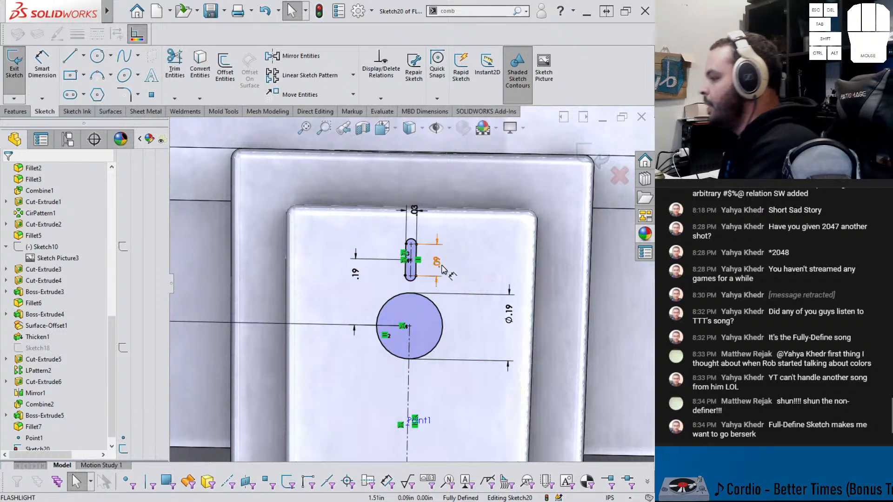
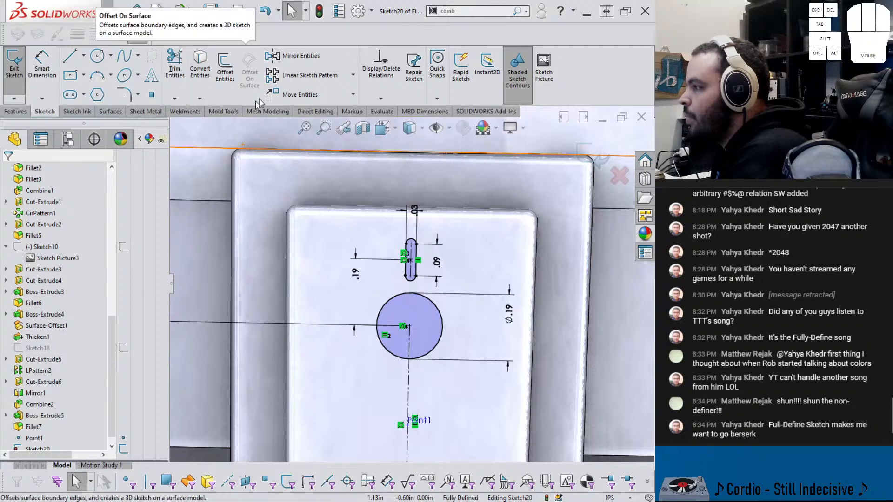
Start a circular sketch pattern of the slot, using the upper circle's center as the pattern center
{"action": "left_click", "coordinate": [353, 75]}
{"action": "left_click", "coordinate": [337, 104]}
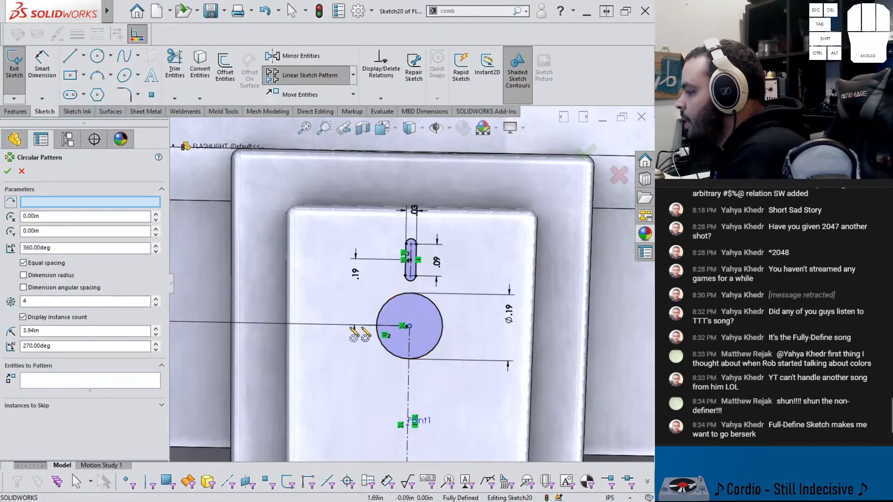
{"action": "left_click", "coordinate": [60, 383]}
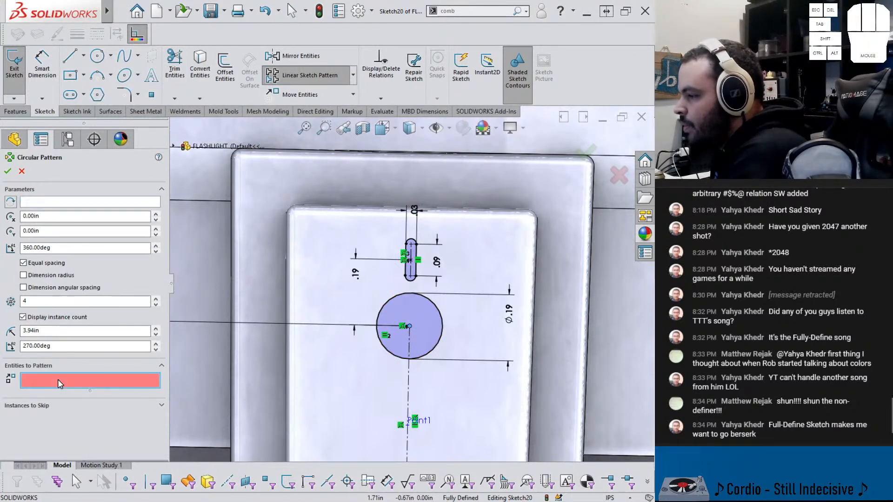
{"action": "left_click", "coordinate": [415, 257]}
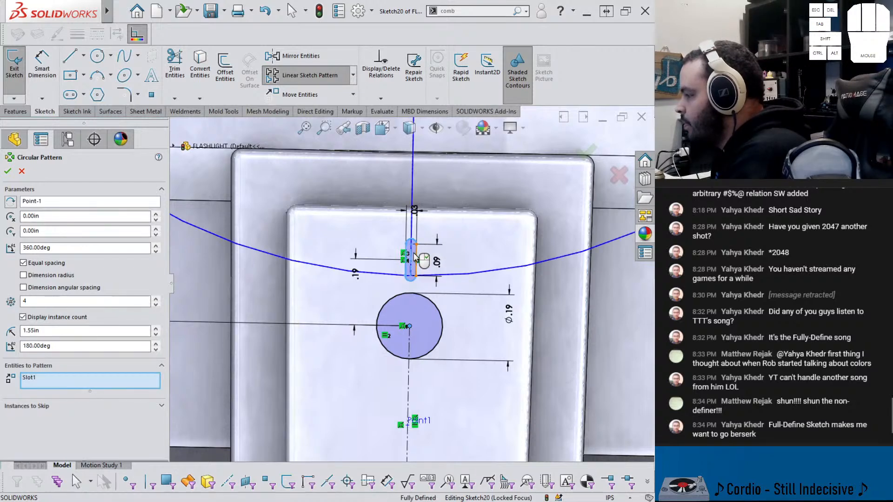
{"action": "right_click", "coordinate": [61, 202]}
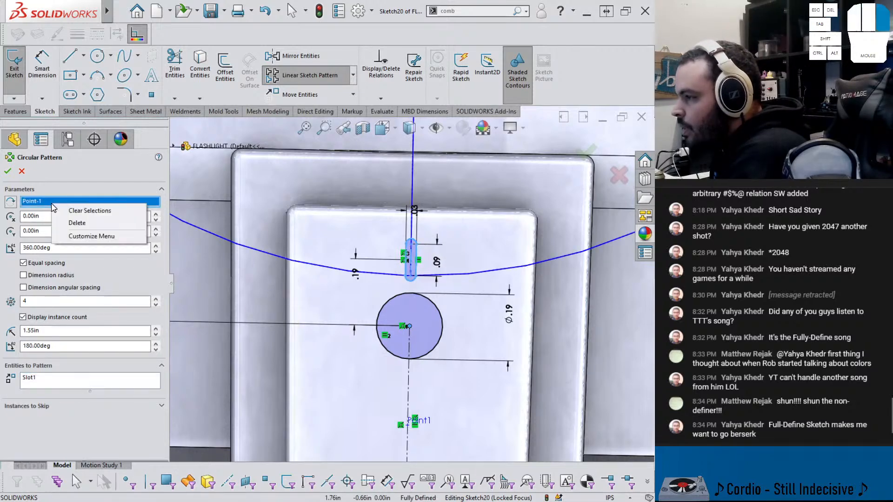
{"action": "left_click", "coordinate": [79, 205]}
{"action": "left_click", "coordinate": [410, 327]}
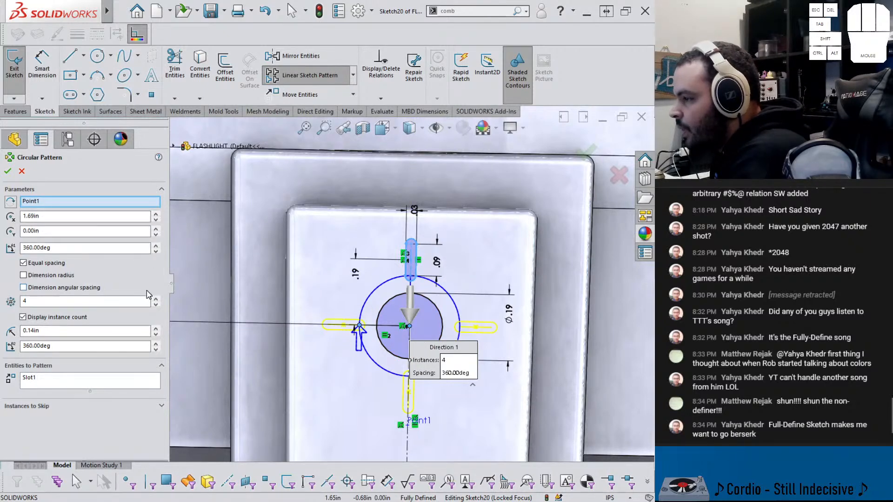
Set the circular pattern to 8 equally spaced instances over 360 degrees and apply it
{"action": "left_click", "coordinate": [156, 300]}
{"action": "left_click", "coordinate": [157, 300]}
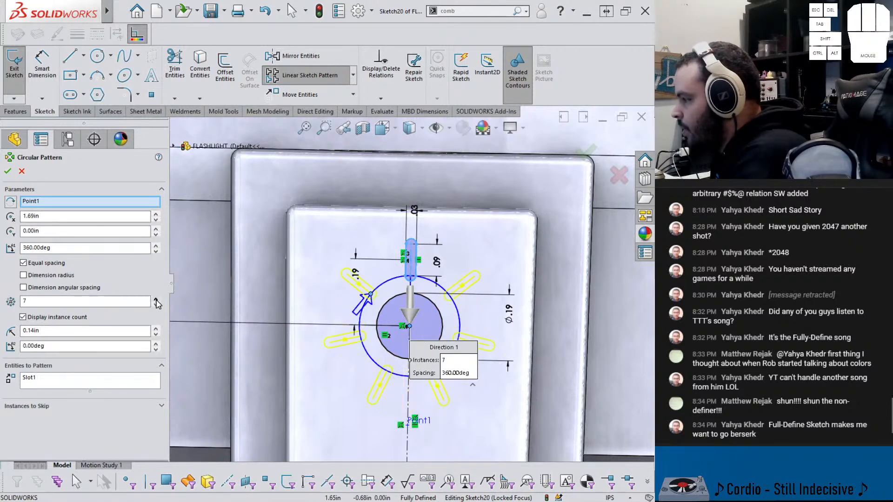
{"action": "scroll", "coordinate": [415, 363], "scroll_direction": "up", "scroll_amount": 4}
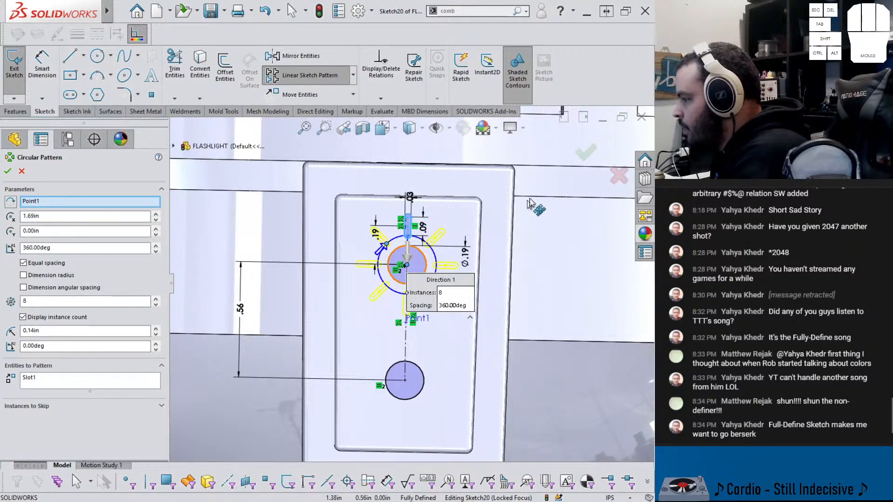
{"action": "left_click", "coordinate": [583, 156]}
{"action": "scroll", "coordinate": [418, 283], "scroll_direction": "down", "scroll_amount": 2}
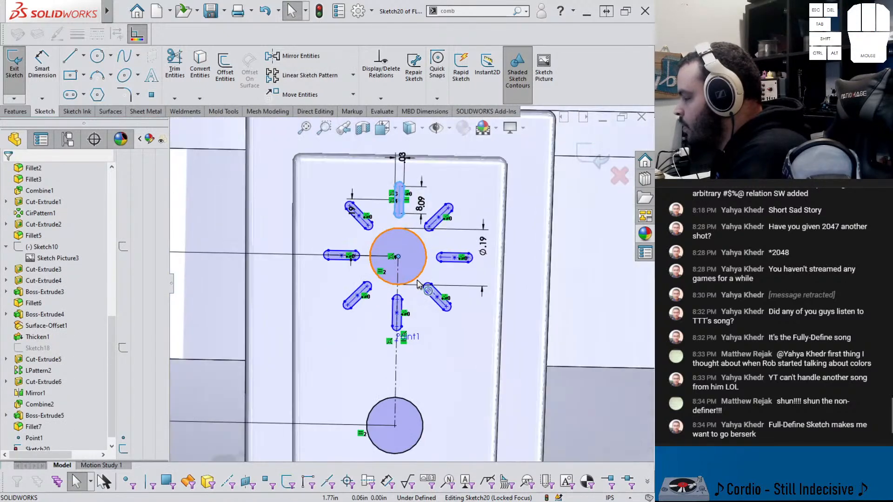
{"action": "key", "text": "Escape"}
Move the patterned slot below the upper circle downward to test whether the pattern is constrained
{"action": "left_click_drag", "start_coordinate": [397, 266], "coordinate": [400, 310]}
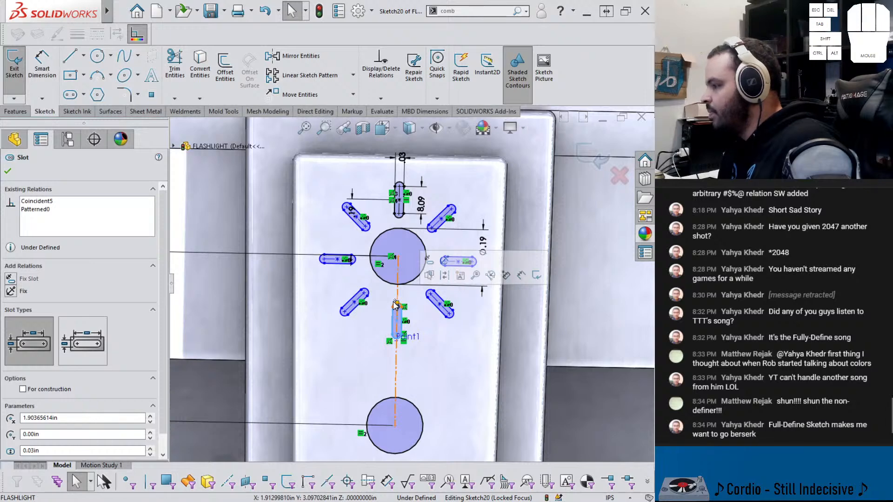
{"action": "key", "text": "Escape"}
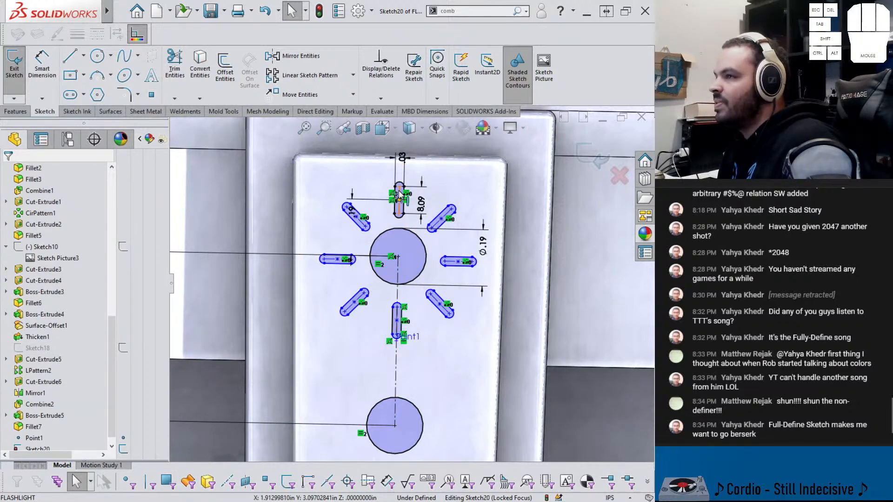
Move the pattern's instance count label away from the original slot's length dimension
{"action": "scroll", "coordinate": [421, 245], "scroll_direction": "down", "scroll_amount": 2}
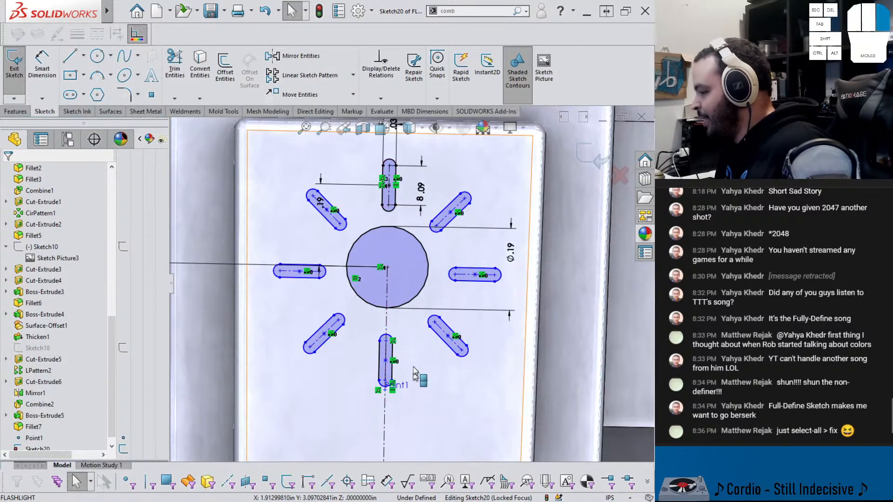
{"action": "right_click_drag", "start_coordinate": [413, 372], "coordinate": [410, 303]}
{"action": "key", "text": "Escape"}
{"action": "key", "text": "Escape"}
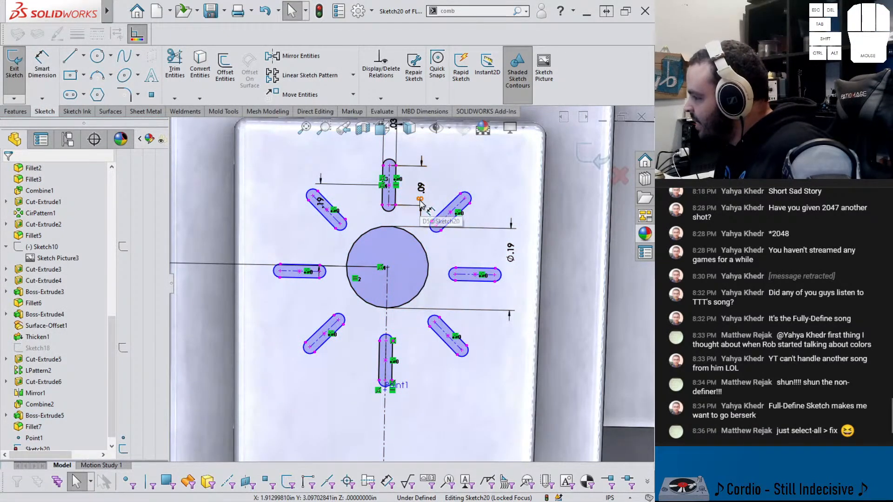
{"action": "left_click", "coordinate": [420, 199]}
{"action": "key", "text": "Escape"}
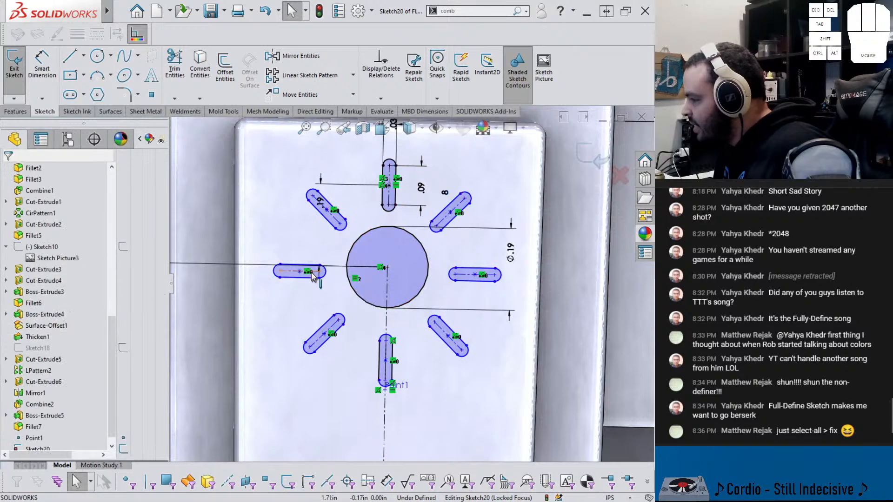
Make the left patterned slot's centerline coincident with the upper circle's center
{"action": "left_click", "coordinate": [293, 271]}
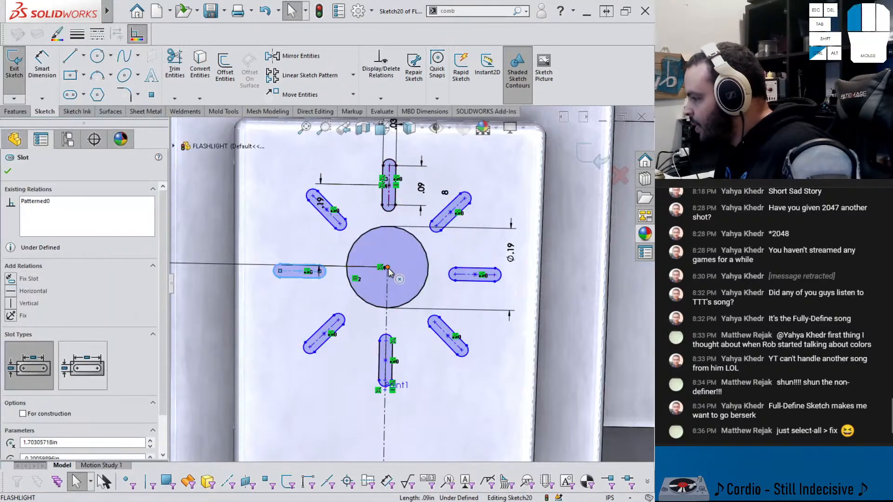
{"action": "left_click", "coordinate": [387, 267], "text": "ctrl"}
{"action": "left_click", "coordinate": [433, 225]}
{"action": "key", "text": "Escape"}
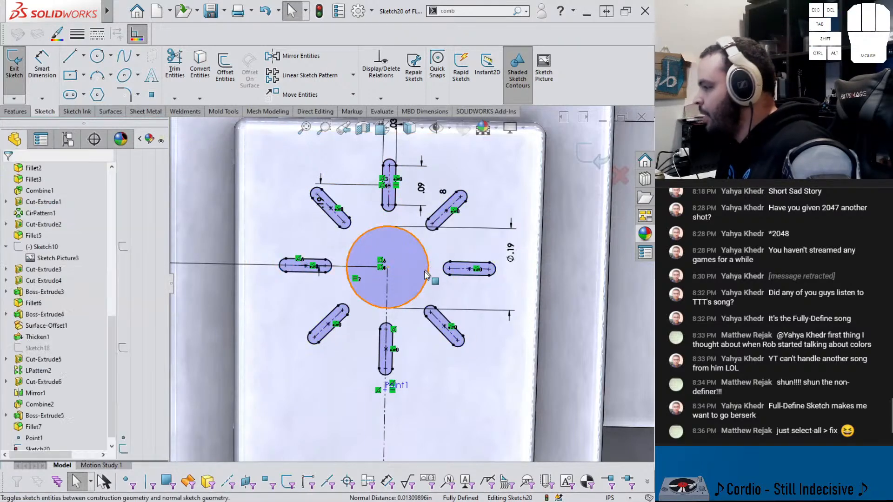
Exit the sketch and extrude the sun pattern and both circles 0.03 in as a blind boss merged with the button block
{"action": "scroll", "coordinate": [428, 289], "scroll_direction": "up", "scroll_amount": 3}
{"action": "scroll", "coordinate": [428, 289], "scroll_direction": "up", "scroll_amount": 2}
{"action": "middle_click_drag", "start_coordinate": [428, 289], "coordinate": [413, 336]}
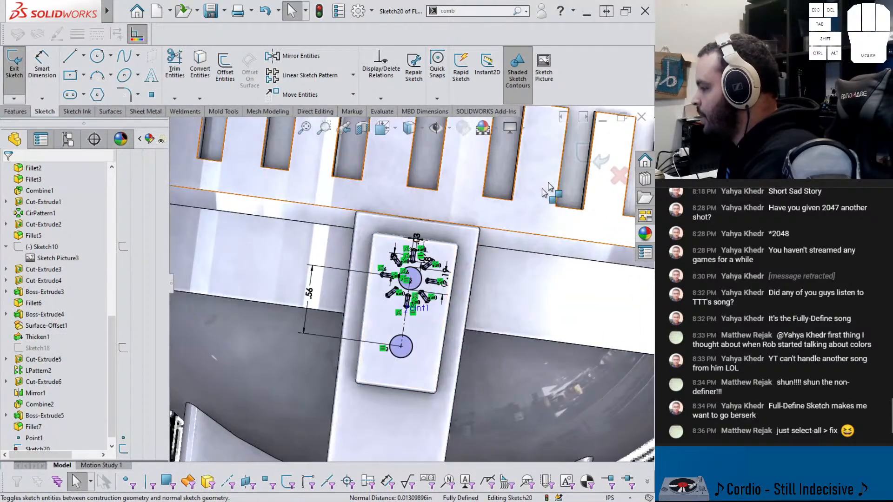
{"action": "left_click", "coordinate": [585, 153]}
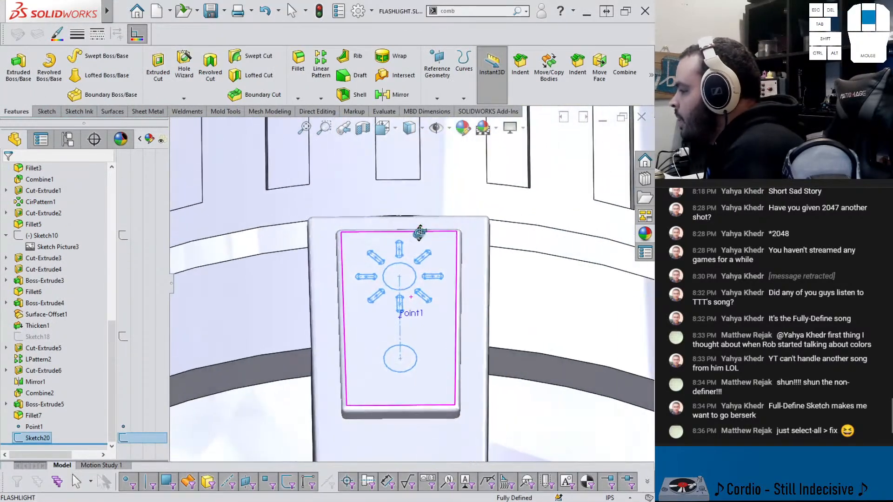
{"action": "left_click", "coordinate": [11, 93]}
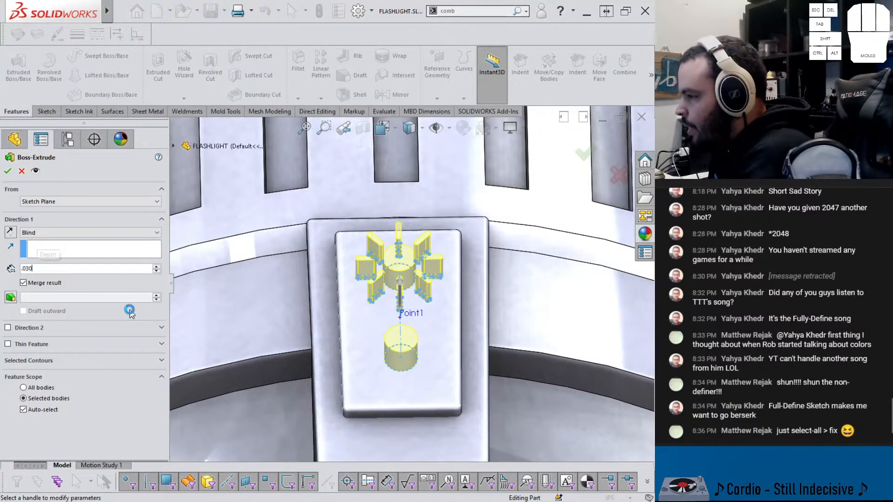
{"action": "left_click", "coordinate": [7, 170]}
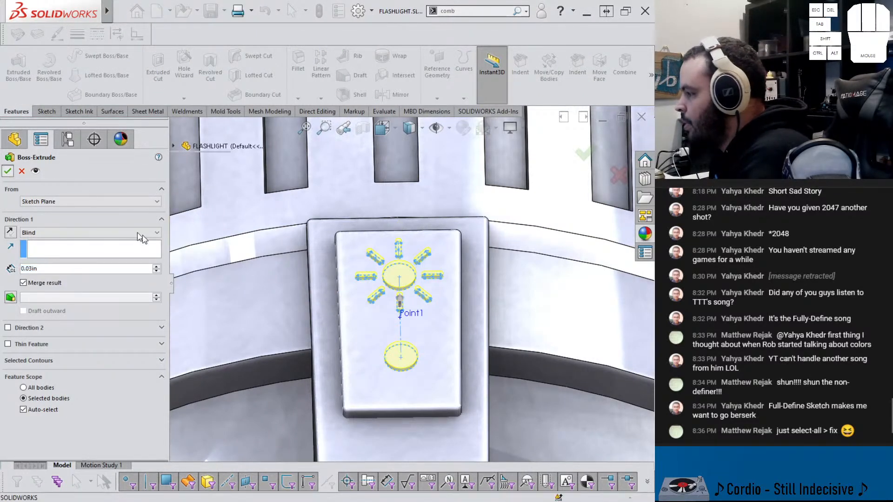
Hide the reference point shown on the face of the button block
{"action": "scroll", "coordinate": [401, 303], "scroll_direction": "up", "scroll_amount": 3}
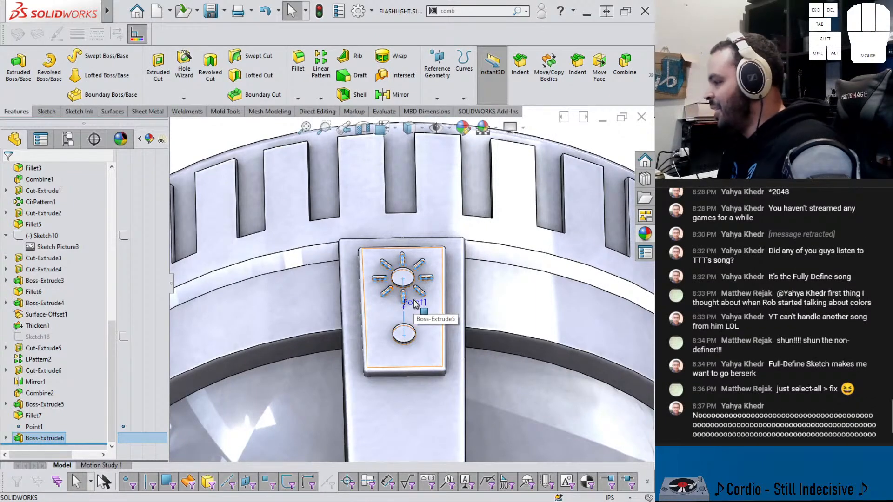
{"action": "scroll", "coordinate": [415, 304], "scroll_direction": "up", "scroll_amount": 2}
{"action": "middle_click_drag", "start_coordinate": [415, 305], "coordinate": [552, 282]}
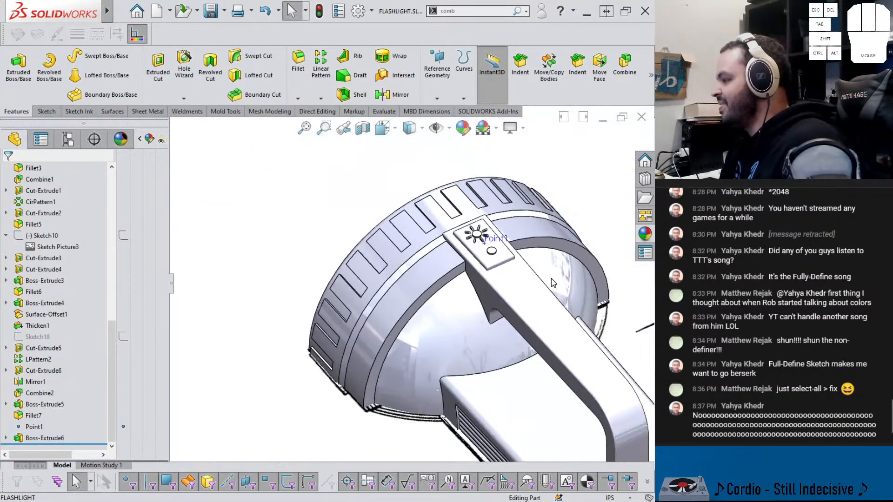
{"action": "scroll", "coordinate": [553, 282], "scroll_direction": "down", "scroll_amount": 2}
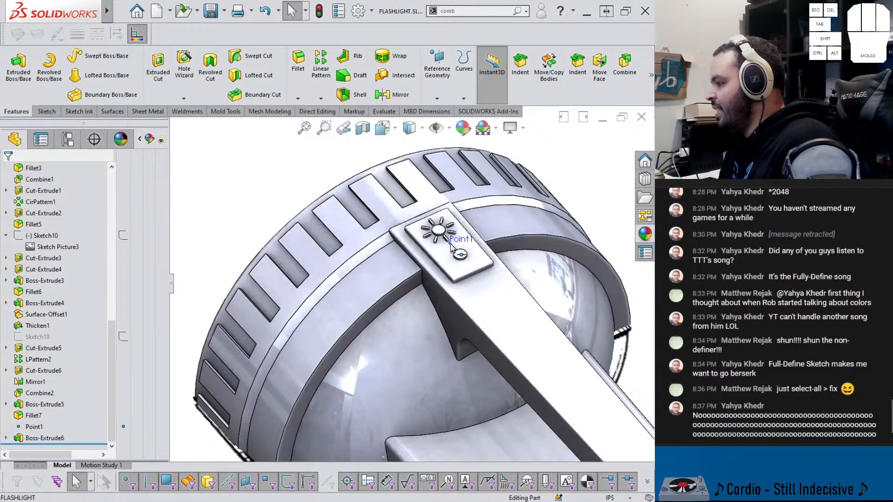
{"action": "left_click", "coordinate": [450, 245]}
{"action": "left_click", "coordinate": [498, 219]}
{"action": "scroll", "coordinate": [553, 241], "scroll_direction": "up", "scroll_amount": 3}
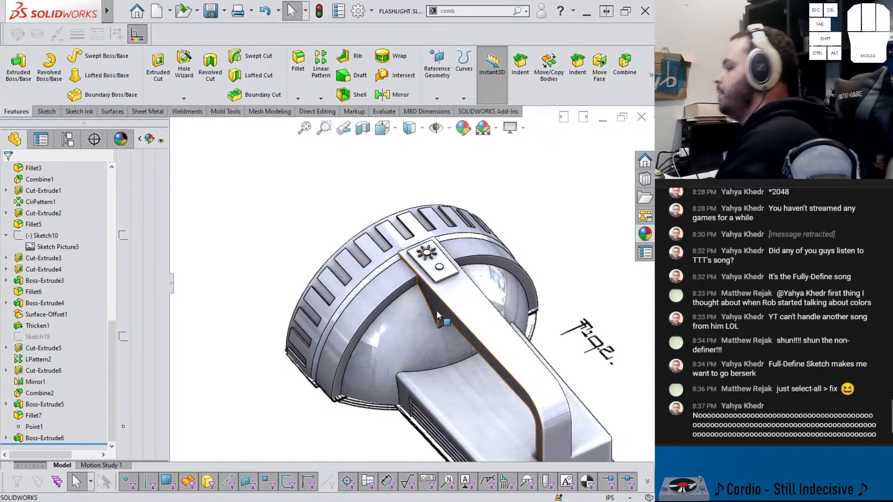
{"action": "scroll", "coordinate": [402, 223], "scroll_direction": "down", "scroll_amount": 5}
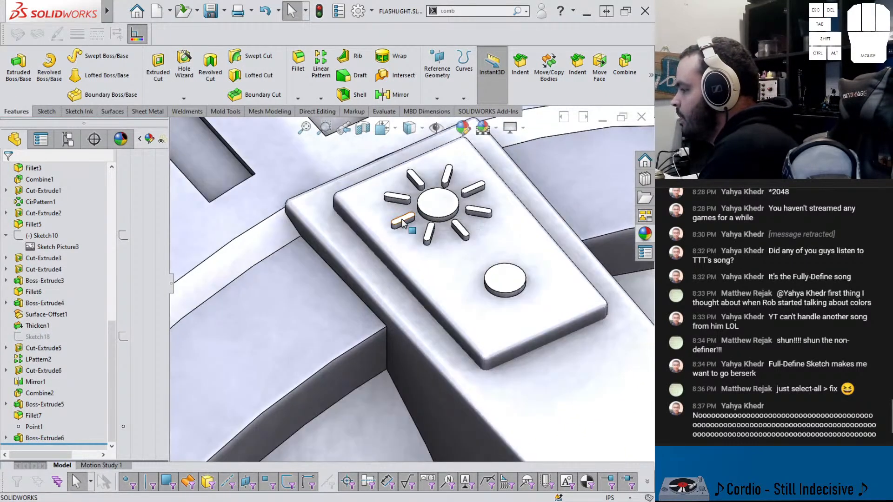
{"action": "left_click", "coordinate": [403, 222]}
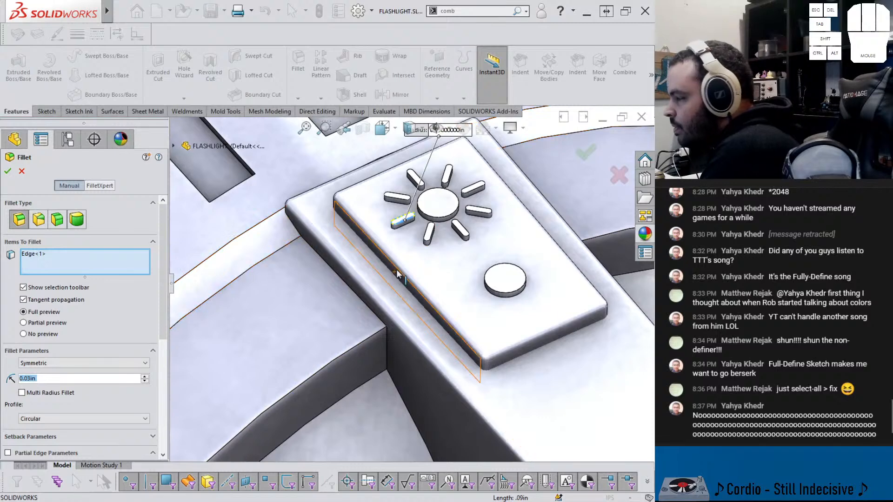
{"action": "scroll", "coordinate": [390, 179], "scroll_direction": "down", "scroll_amount": 3}
{"action": "scroll", "coordinate": [389, 179], "scroll_direction": "up", "scroll_amount": 5}
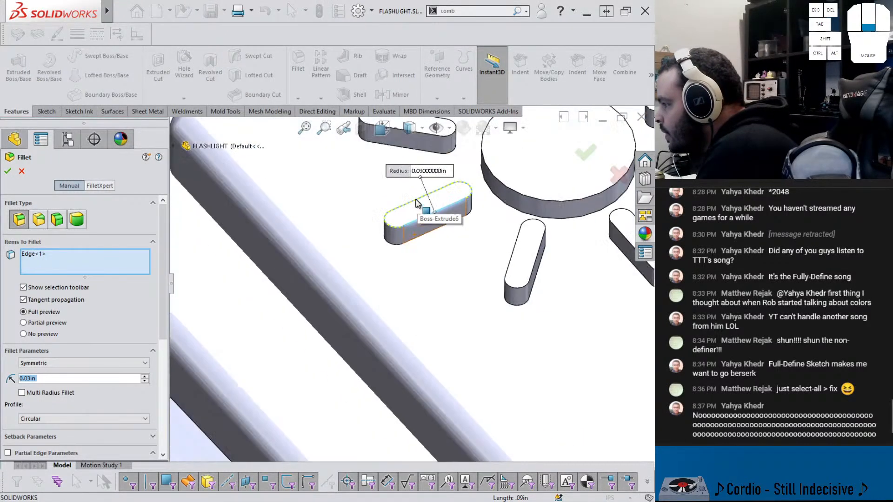
{"action": "left_click", "coordinate": [21, 171]}
Set the sun ray slots' width dimension to 0.06 in and rebuild the model
{"action": "scroll", "coordinate": [442, 237], "scroll_direction": "up", "scroll_amount": 4}
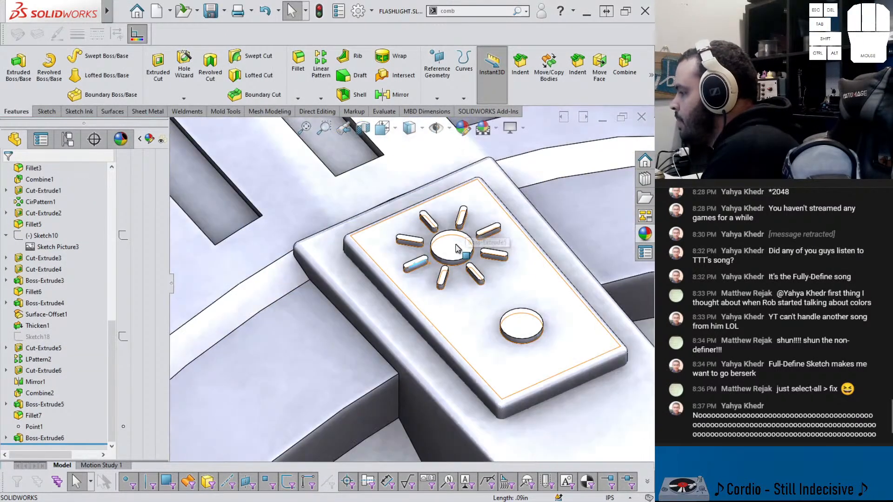
{"action": "left_click", "coordinate": [440, 236]}
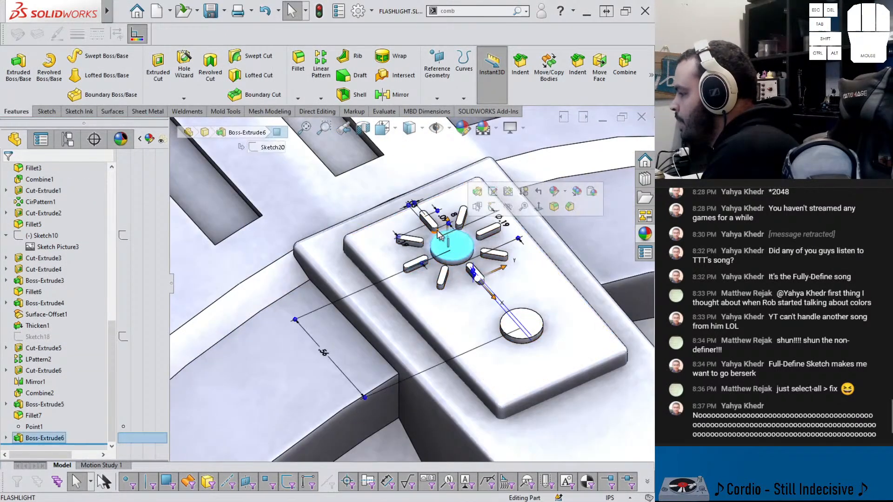
{"action": "left_click", "coordinate": [415, 209]}
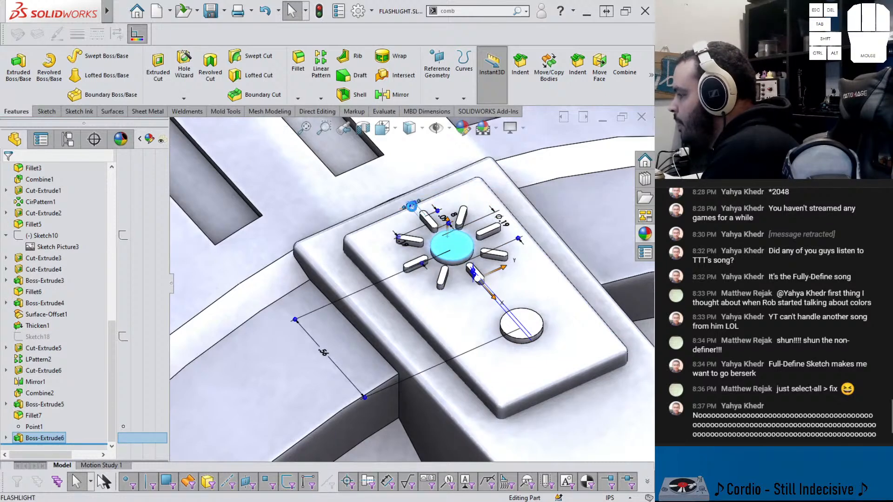
{"action": "double_click", "coordinate": [440, 213]}
{"action": "type", "text": ".04"}
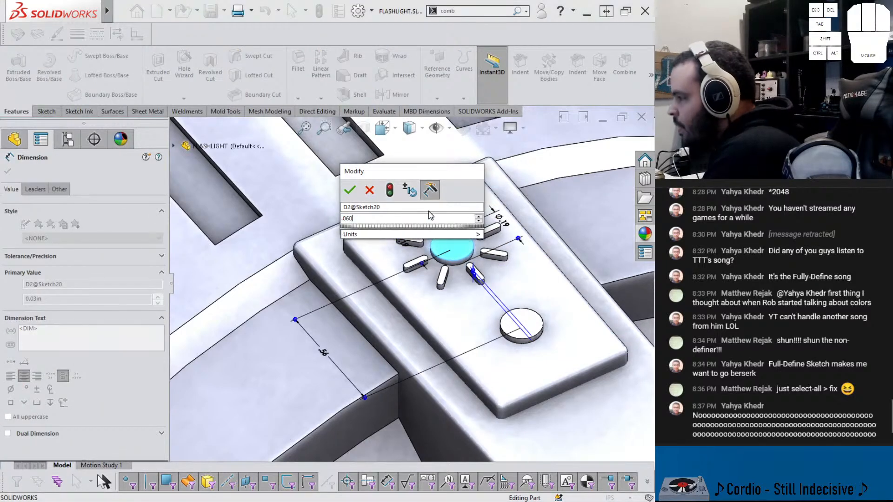
{"action": "key", "text": "Return"}
{"action": "key", "text": "ctrl+b"}
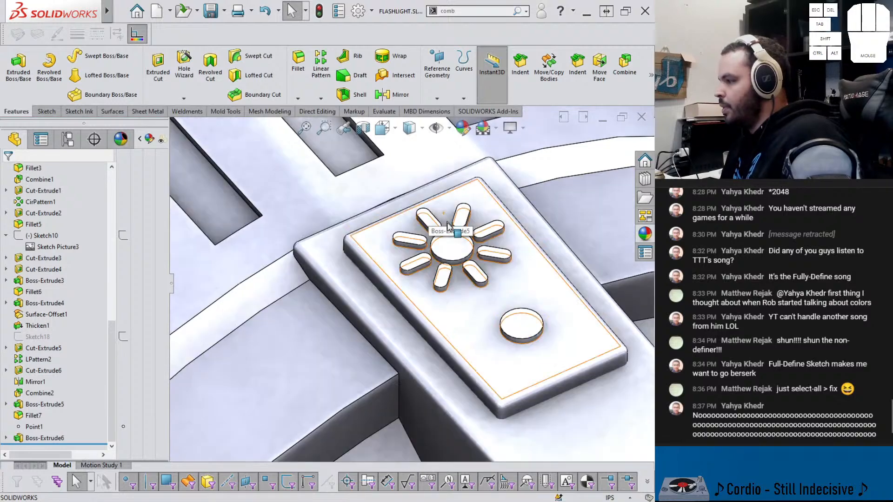
Fillet the top edges of all eight sun rays and both raised circles with a 0.03 in radius
{"action": "mouse_move", "coordinate": [453, 241]}
{"action": "middle_mouse_down"}
{"action": "mouse_move", "coordinate": [404, 299]}
{"action": "mouse_move", "coordinate": [458, 358]}
{"action": "mouse_move", "coordinate": [428, 263]}
{"action": "middle_mouse_up"}
{"action": "left_click", "coordinate": [427, 259]}
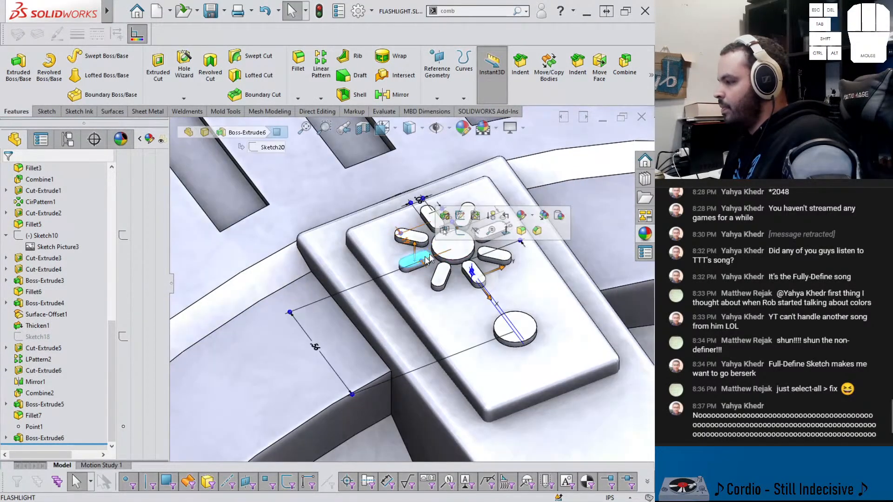
{"action": "left_click", "coordinate": [521, 230]}
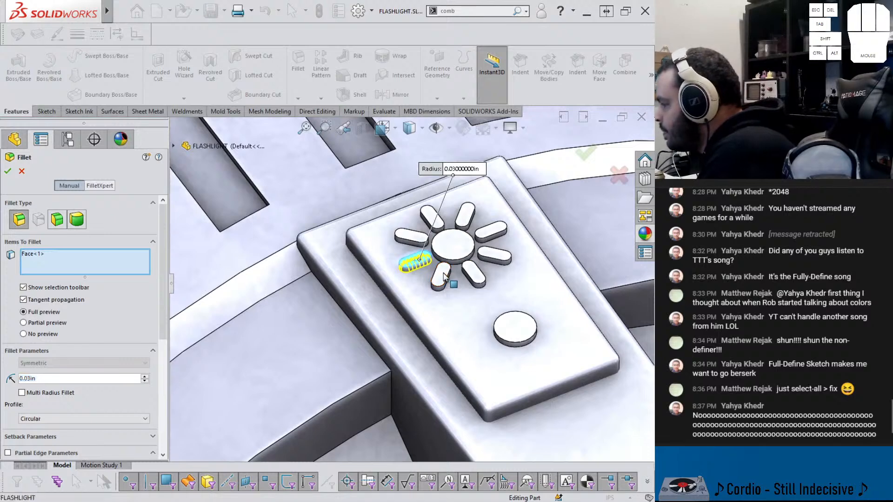
{"action": "left_click", "coordinate": [442, 276]}
{"action": "left_click", "coordinate": [472, 275]}
{"action": "left_click", "coordinate": [492, 244]}
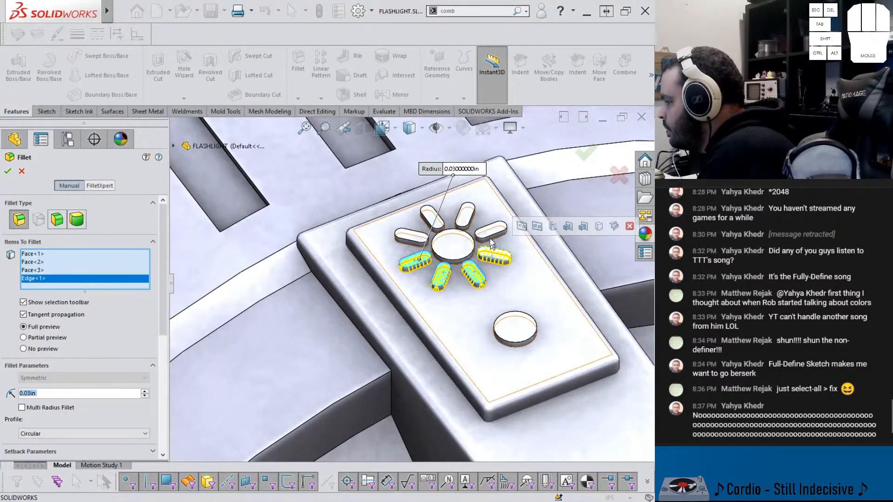
{"action": "left_click", "coordinate": [490, 228]}
{"action": "left_click", "coordinate": [464, 214]}
{"action": "left_click", "coordinate": [432, 214]}
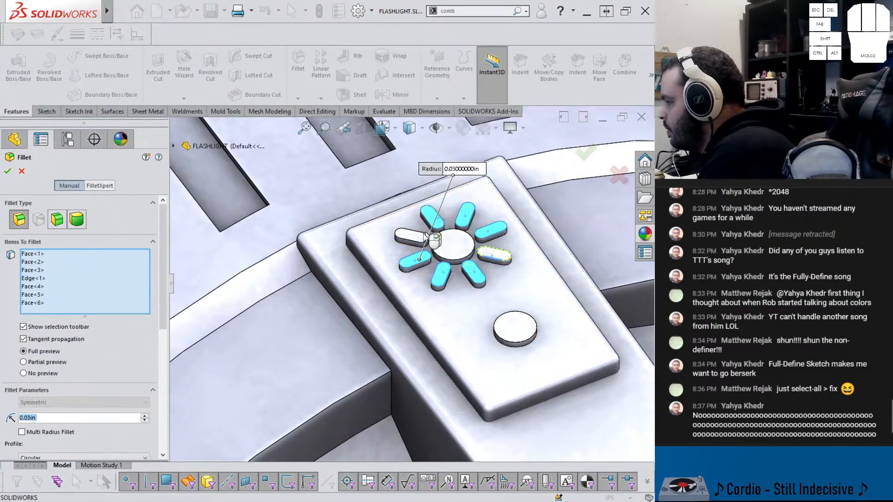
{"action": "left_click", "coordinate": [428, 238]}
{"action": "left_click", "coordinate": [456, 245]}
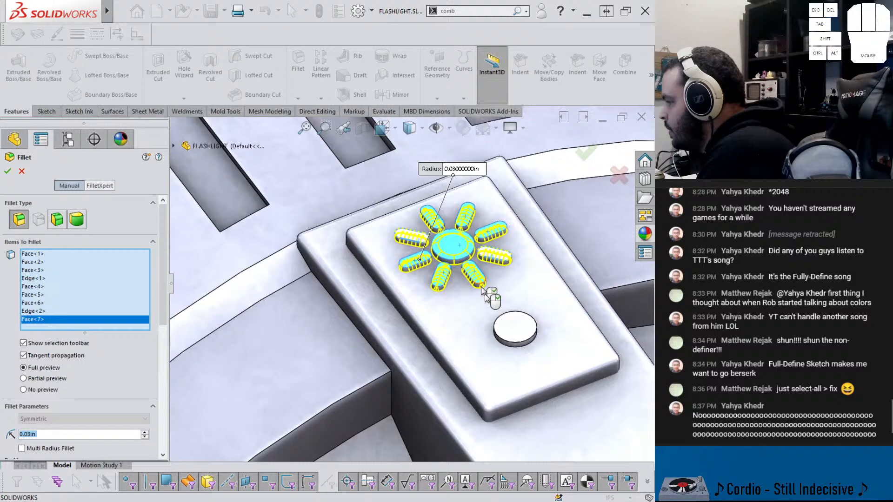
{"action": "left_click", "coordinate": [510, 331]}
{"action": "right_click", "coordinate": [473, 329]}
Cut an indent with clearance into the flashlight body, using the raised button block as the tool body region
{"action": "scroll", "coordinate": [472, 319], "scroll_direction": "down", "scroll_amount": 1}
{"action": "mouse_move", "coordinate": [472, 319]}
{"action": "middle_mouse_down"}
{"action": "mouse_move", "coordinate": [490, 303]}
{"action": "mouse_move", "coordinate": [513, 314]}
{"action": "mouse_move", "coordinate": [528, 291]}
{"action": "mouse_move", "coordinate": [521, 310]}
{"action": "middle_mouse_up"}
{"action": "scroll", "coordinate": [488, 322], "scroll_direction": "down", "scroll_amount": 3}
{"action": "scroll", "coordinate": [488, 324], "scroll_direction": "down", "scroll_amount": 4}
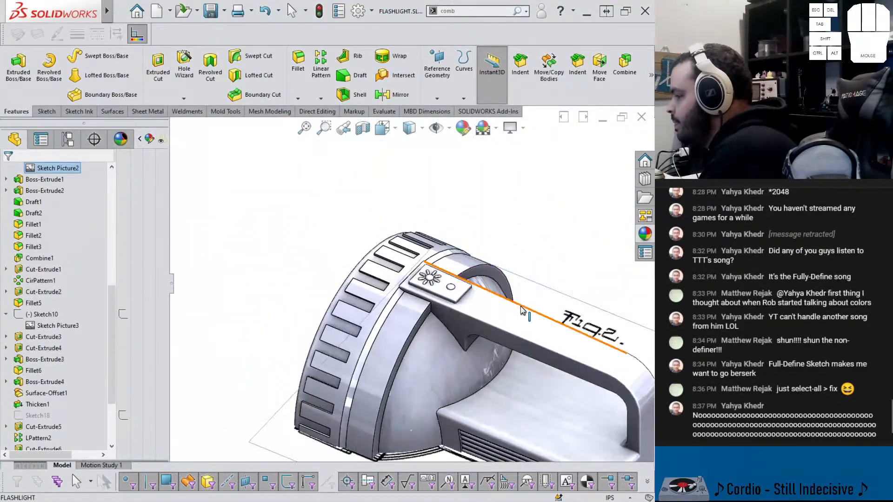
{"action": "scroll", "coordinate": [479, 298], "scroll_direction": "up", "scroll_amount": 5}
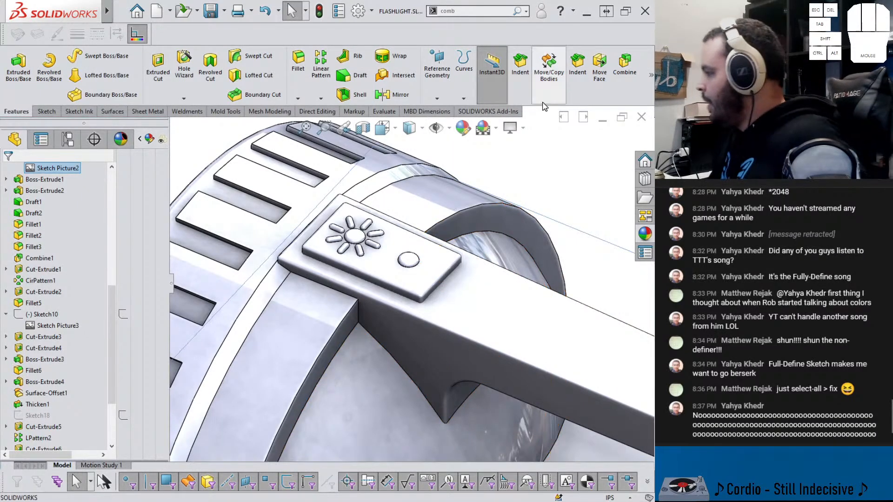
{"action": "left_click", "coordinate": [577, 65]}
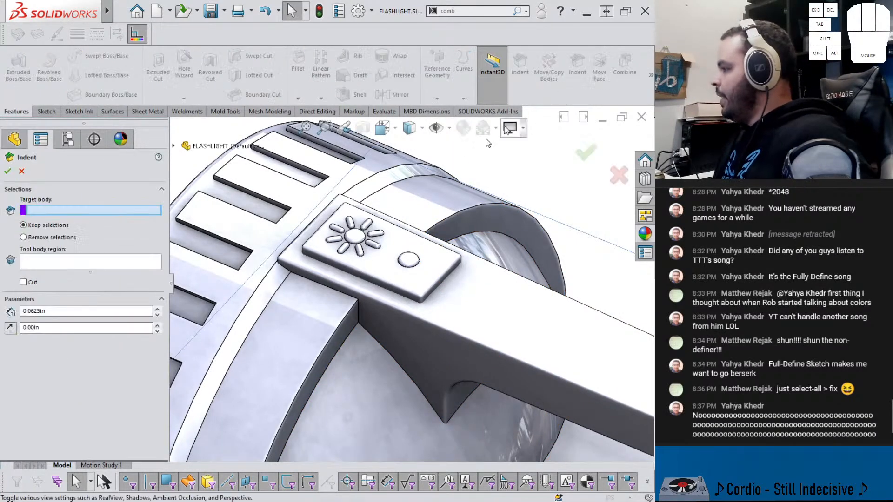
{"action": "left_click", "coordinate": [474, 319]}
{"action": "left_click", "coordinate": [24, 283]}
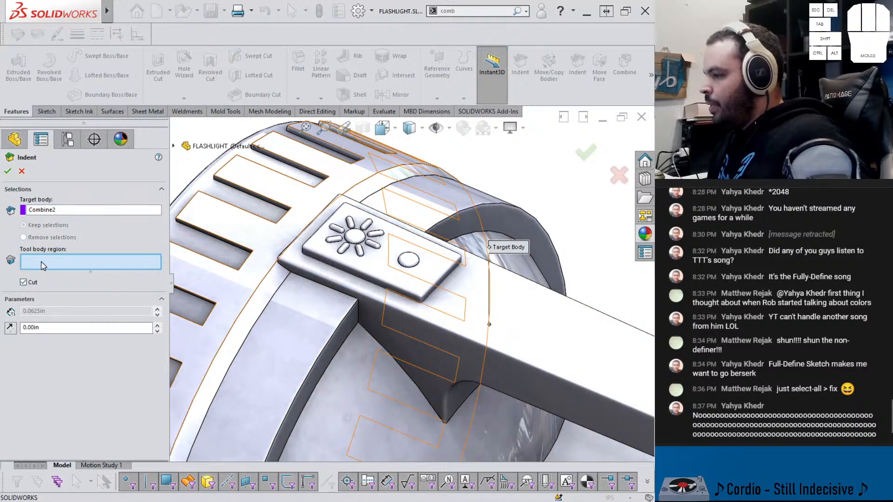
{"action": "left_click", "coordinate": [344, 257]}
{"action": "left_click", "coordinate": [44, 328]}
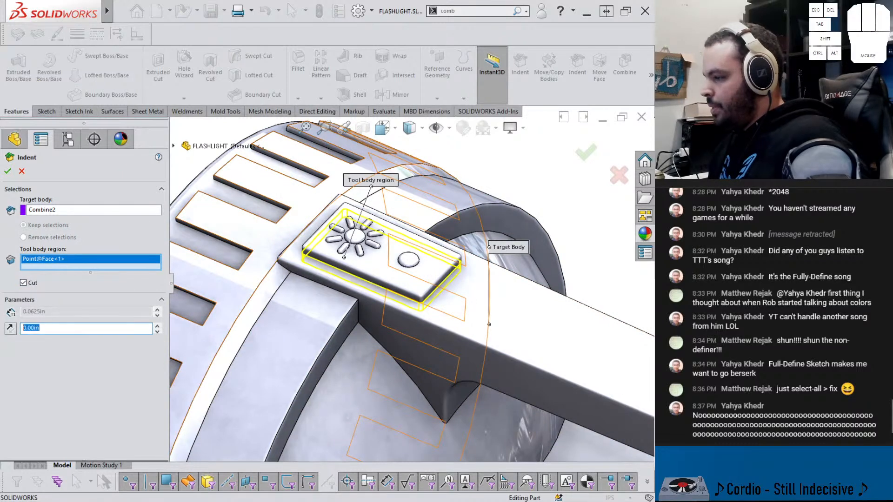
{"action": "key", "text": "Return"}
{"action": "key", "text": "Return"}
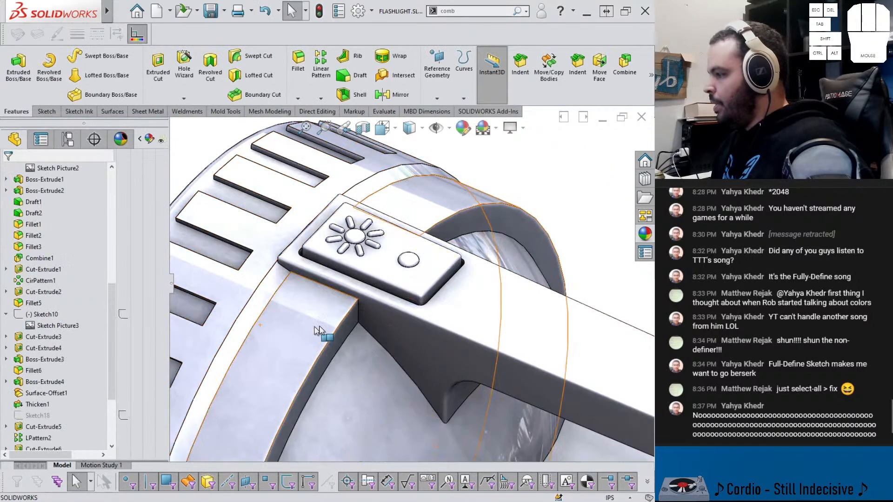
Hide Sketch6 with its reference picture that lies across the middle of the flashlight
{"action": "middle_click_drag", "start_coordinate": [365, 318], "coordinate": [392, 292]}
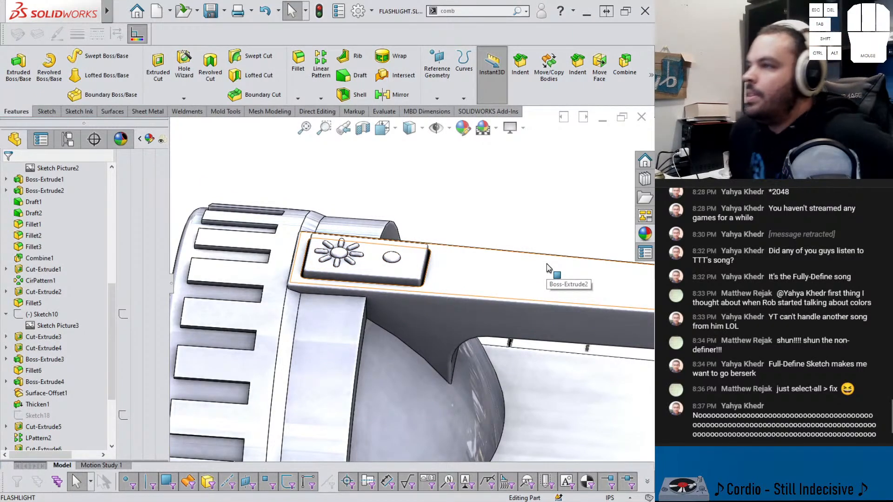
{"action": "scroll", "coordinate": [556, 269], "scroll_direction": "up", "scroll_amount": 5}
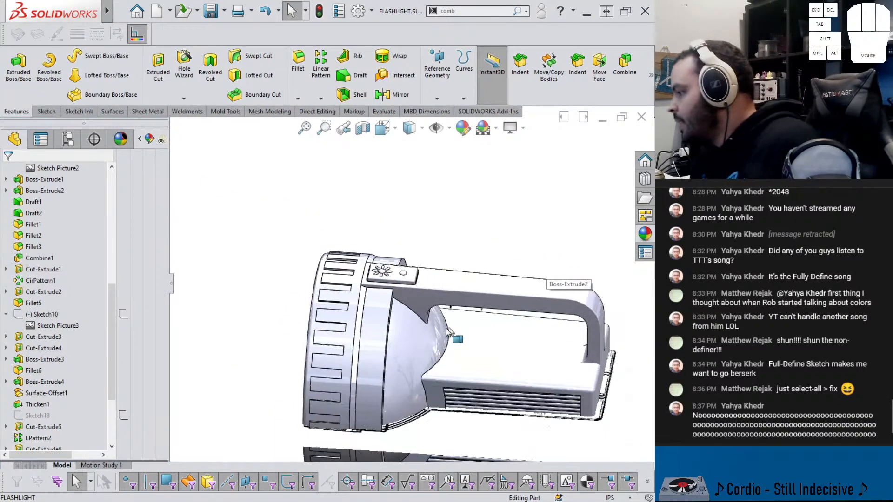
{"action": "middle_click_drag", "start_coordinate": [454, 338], "coordinate": [497, 316]}
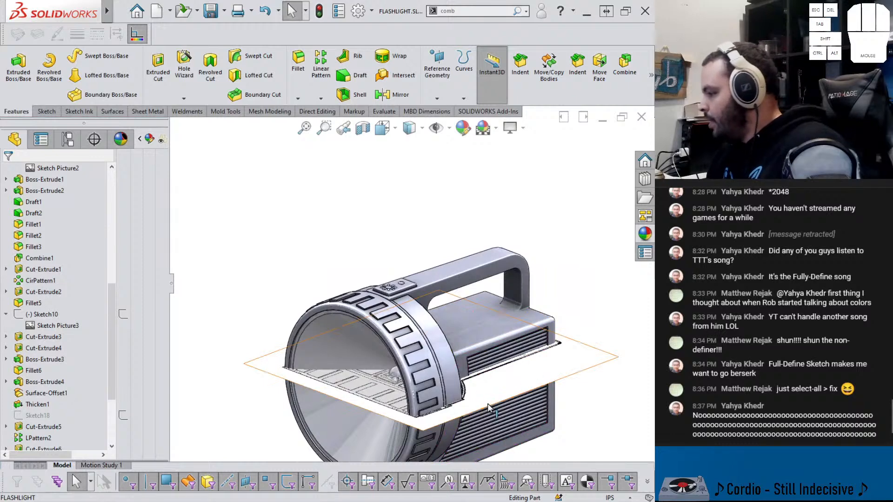
{"action": "left_click", "coordinate": [582, 372]}
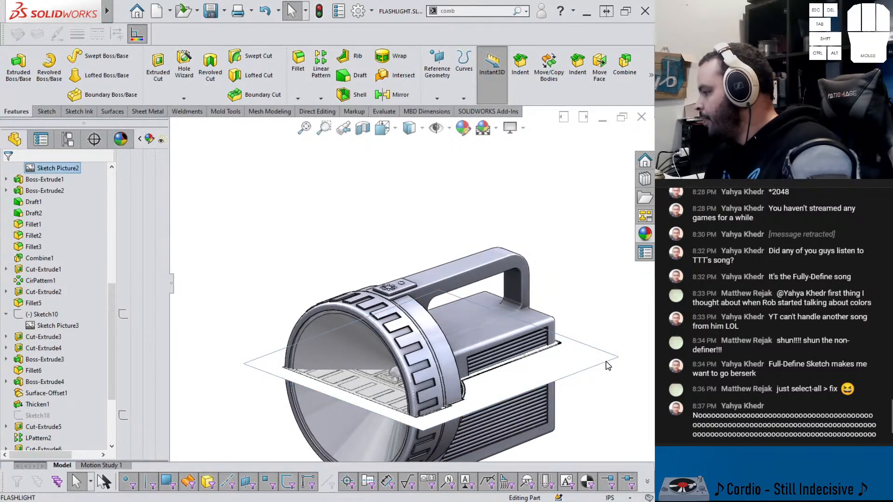
{"action": "scroll", "coordinate": [562, 380], "scroll_direction": "down", "scroll_amount": 3}
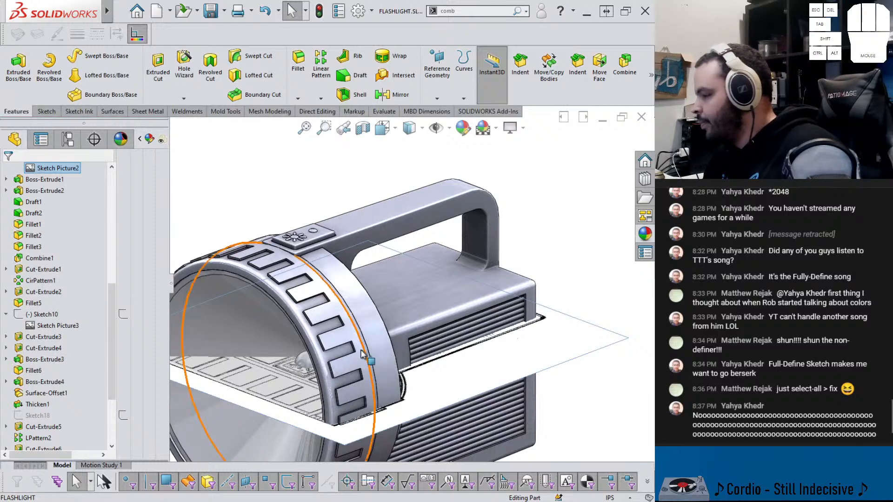
{"action": "scroll", "coordinate": [365, 349], "scroll_direction": "up", "scroll_amount": 2}
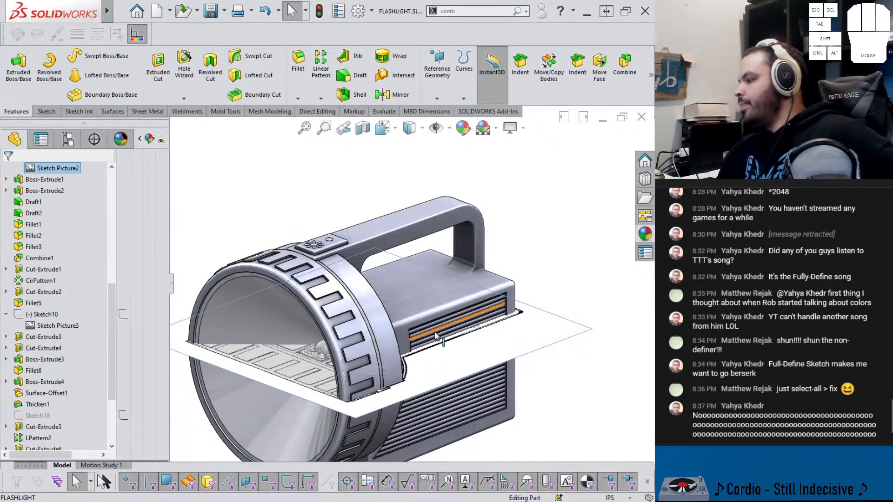
{"action": "middle_click_drag", "start_coordinate": [435, 335], "coordinate": [364, 315]}
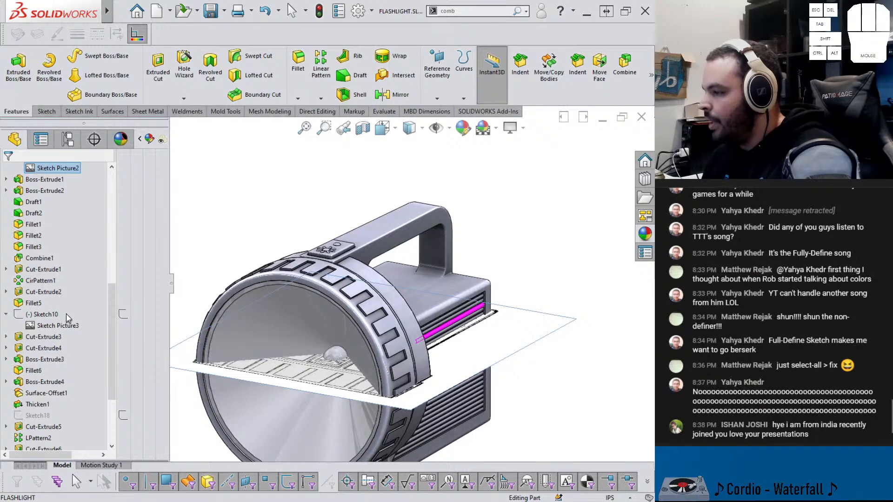
{"action": "scroll", "coordinate": [79, 326], "scroll_direction": "up", "scroll_amount": 4}
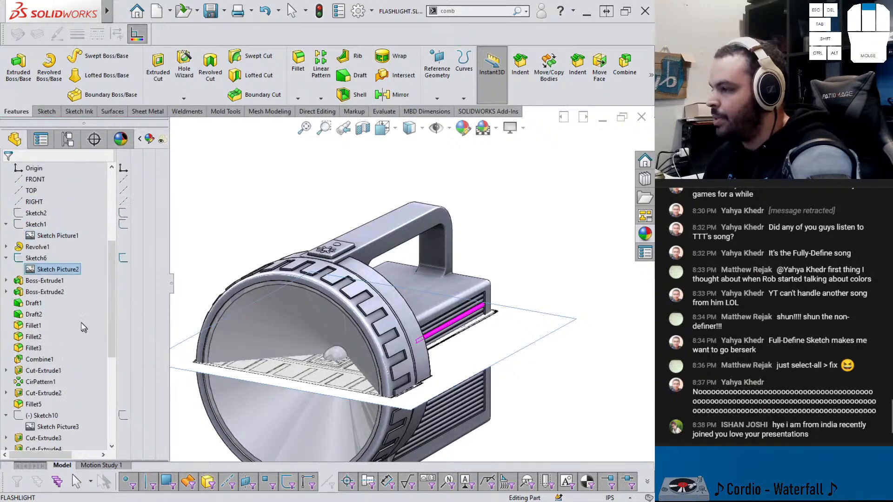
{"action": "left_click", "coordinate": [122, 294]}
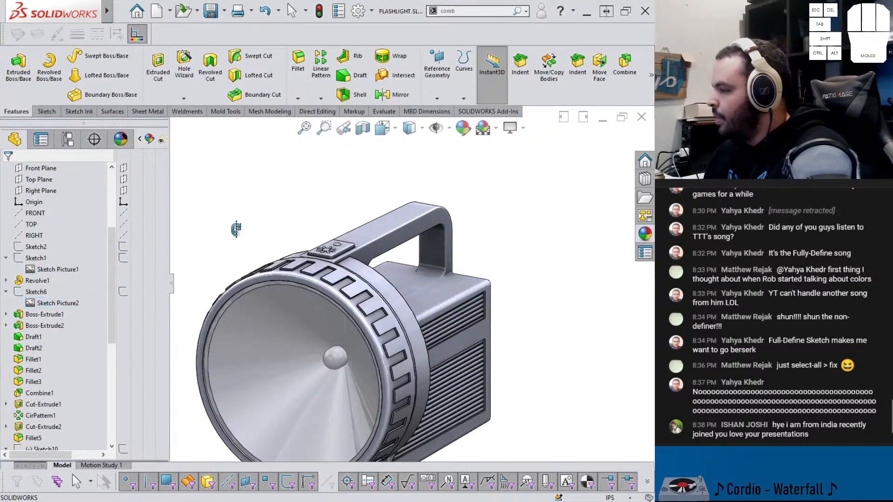
Hide the front lens body to expose the bulb inside the reflector
{"action": "scroll", "coordinate": [276, 280], "scroll_direction": "down", "scroll_amount": 3}
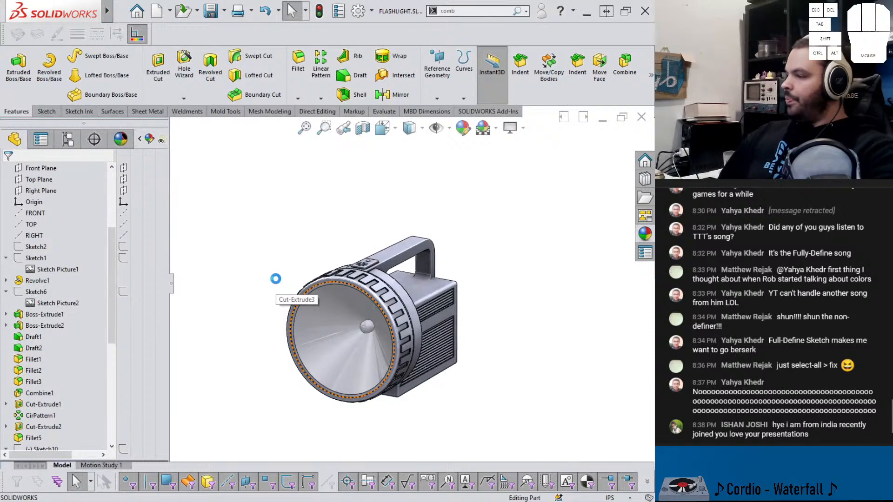
{"action": "scroll", "coordinate": [395, 325], "scroll_direction": "up", "scroll_amount": 3}
{"action": "middle_click_drag", "start_coordinate": [432, 354], "coordinate": [411, 277]}
{"action": "scroll", "coordinate": [403, 296], "scroll_direction": "down", "scroll_amount": 2}
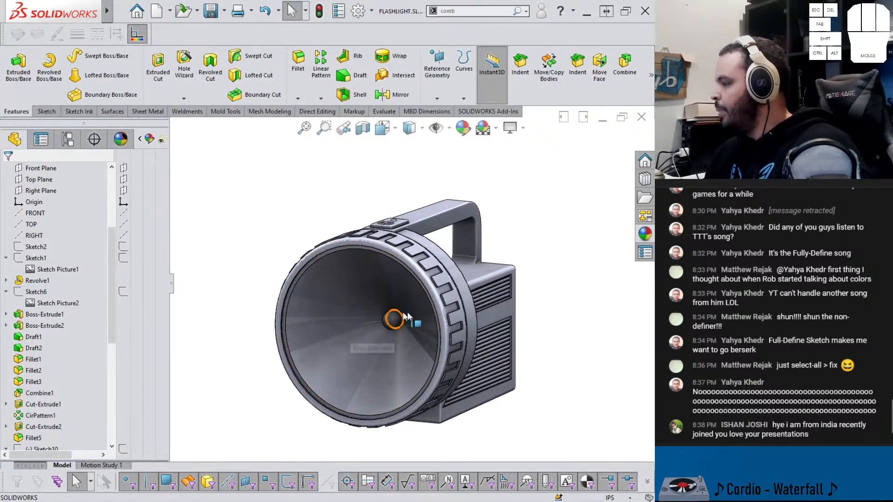
{"action": "left_click", "coordinate": [646, 235]}
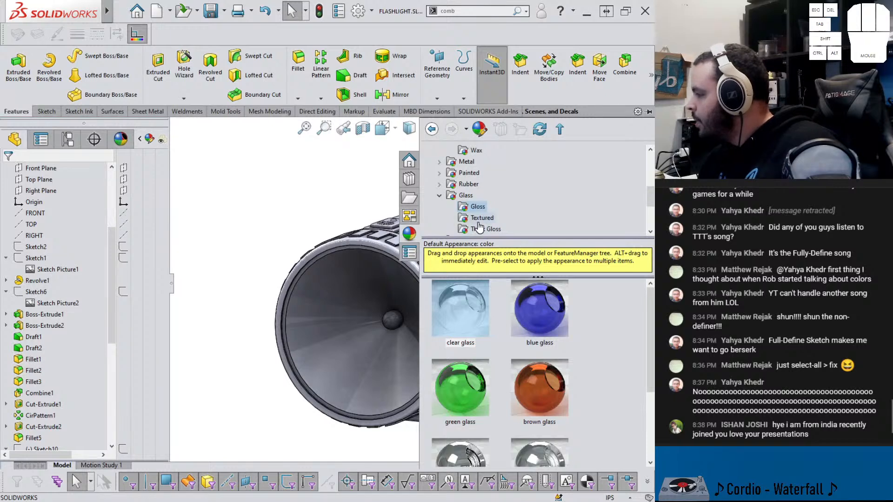
{"action": "scroll", "coordinate": [479, 227], "scroll_direction": "down", "scroll_amount": 2}
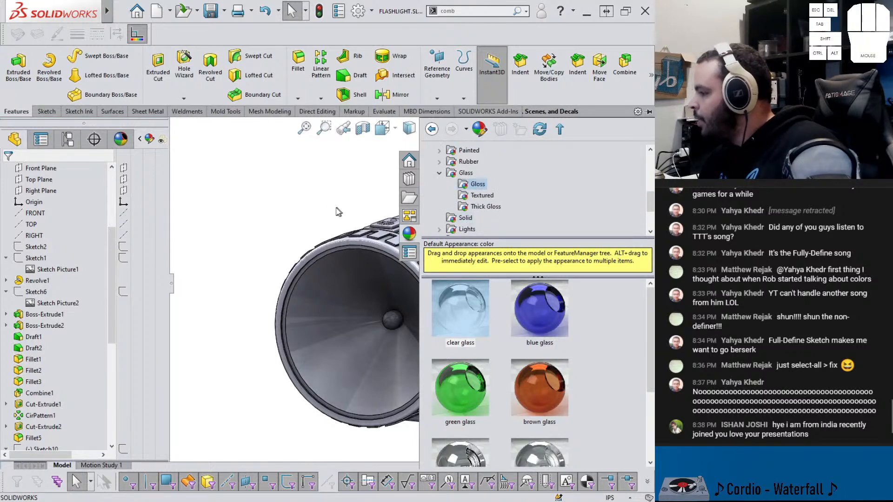
{"action": "mouse_move", "coordinate": [375, 212]}
{"action": "middle_mouse_down"}
{"action": "mouse_move", "coordinate": [361, 213]}
{"action": "mouse_move", "coordinate": [374, 205]}
{"action": "mouse_move", "coordinate": [378, 214]}
{"action": "middle_mouse_up"}
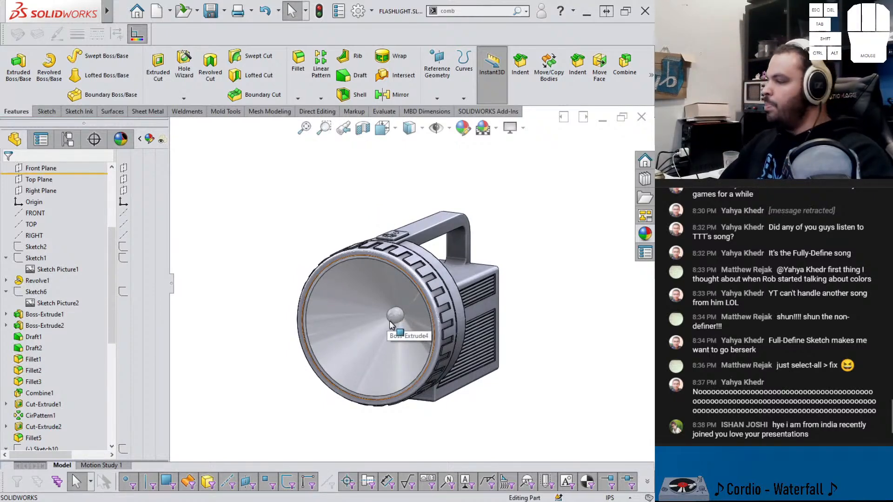
{"action": "key", "text": "Tab"}
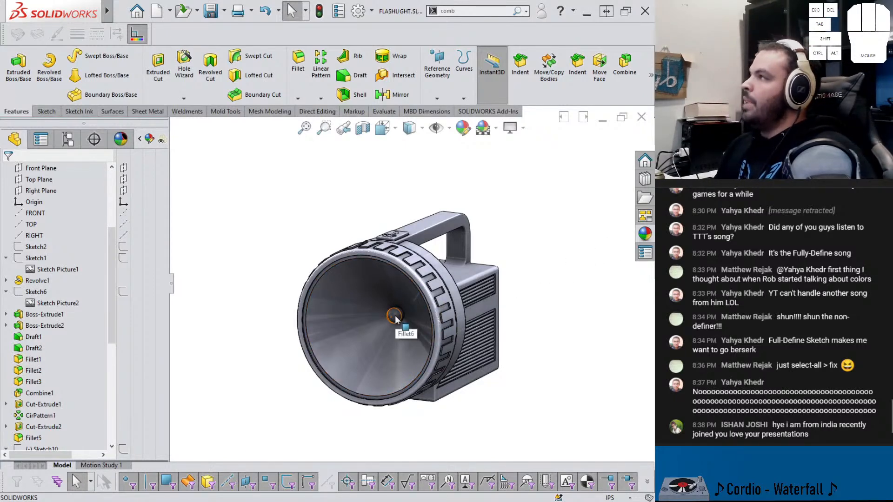
{"action": "scroll", "coordinate": [395, 321], "scroll_direction": "down", "scroll_amount": 3}
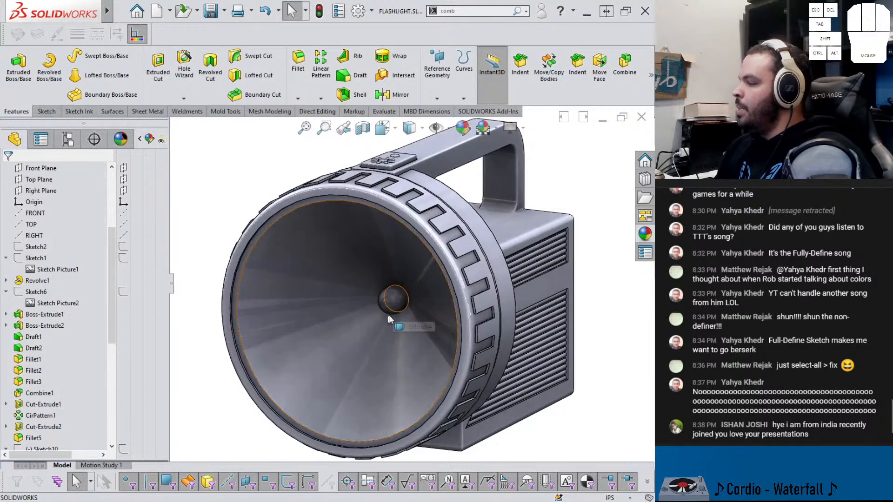
Try to apply the White LED appearance from the Lights category to the bulb in the reflector
{"action": "left_click", "coordinate": [645, 234]}
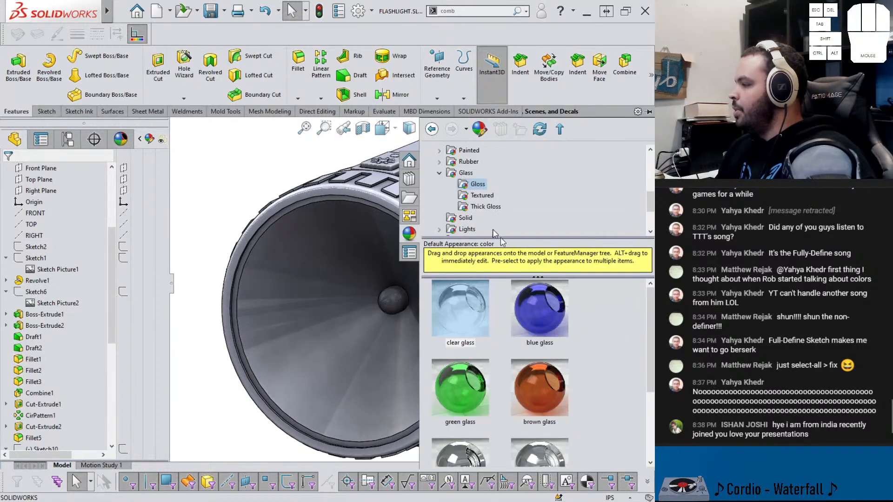
{"action": "left_click", "coordinate": [441, 229]}
{"action": "left_click", "coordinate": [470, 197]}
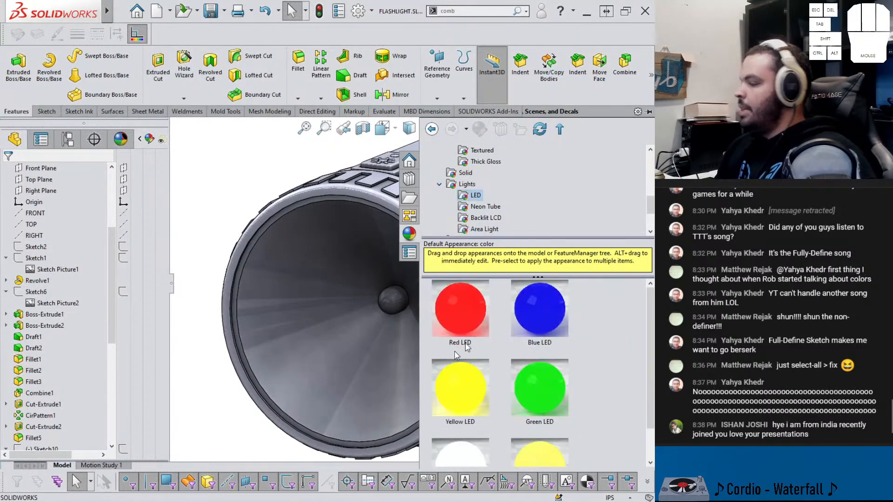
{"action": "scroll", "coordinate": [465, 419], "scroll_direction": "down", "scroll_amount": 2}
{"action": "left_click_drag", "start_coordinate": [465, 434], "coordinate": [400, 319]}
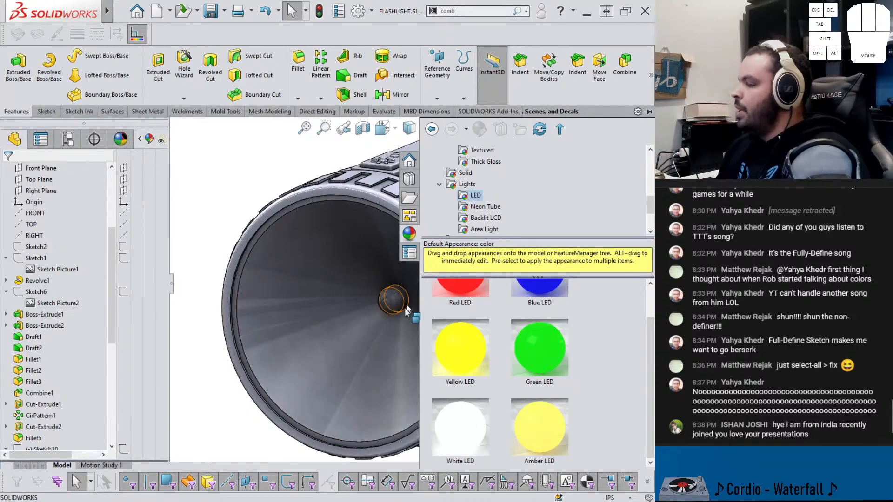
Bring up the part's decals and its scene, lights and cameras entries for viewing
{"action": "left_click", "coordinate": [69, 145]}
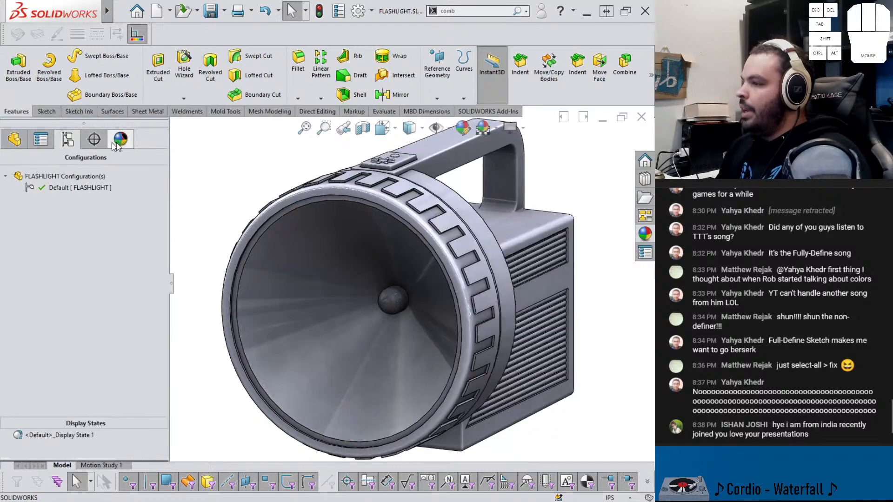
{"action": "left_click", "coordinate": [120, 141]}
{"action": "left_click", "coordinate": [30, 160]}
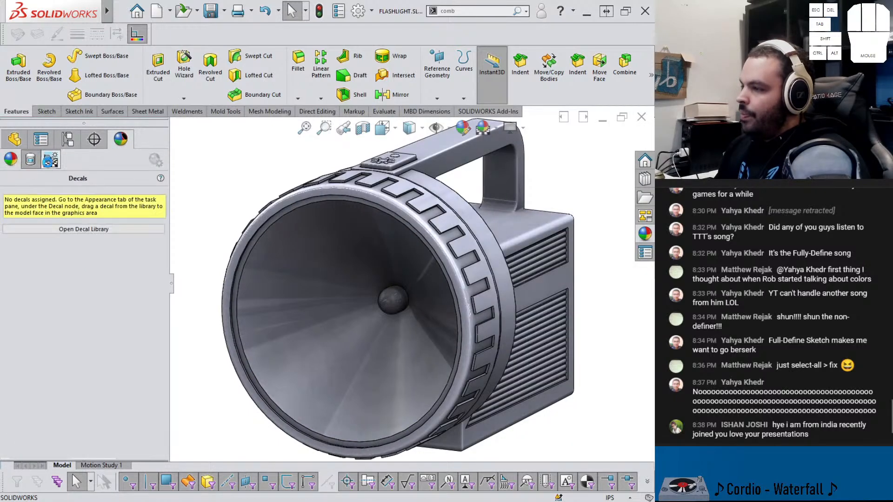
{"action": "left_click", "coordinate": [50, 159]}
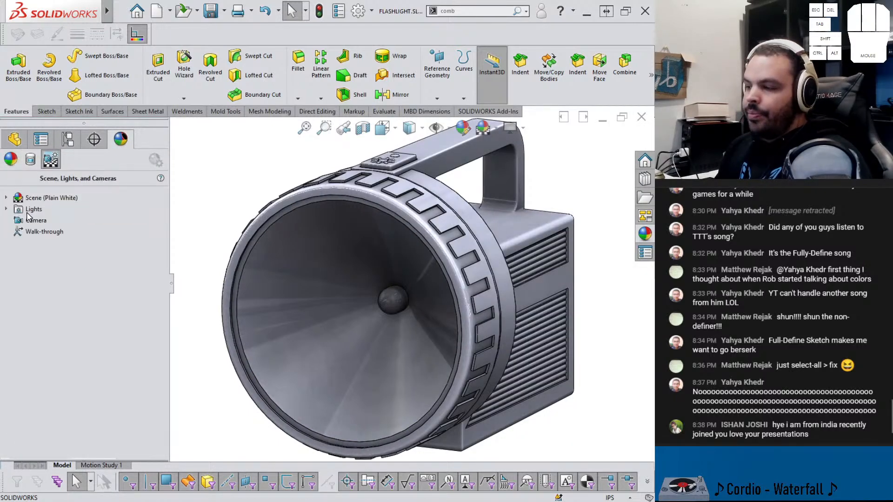
{"action": "scroll", "coordinate": [339, 263], "scroll_direction": "up", "scroll_amount": 2}
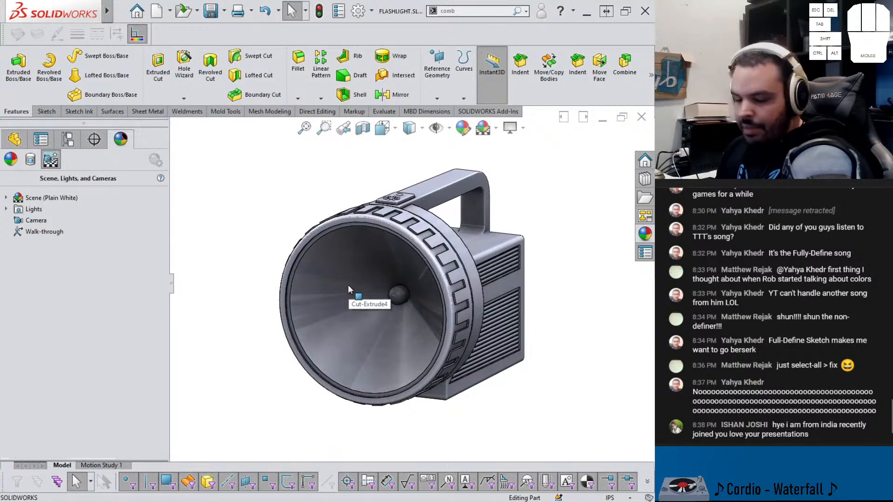
{"action": "middle_click_drag", "start_coordinate": [348, 284], "coordinate": [348, 296]}
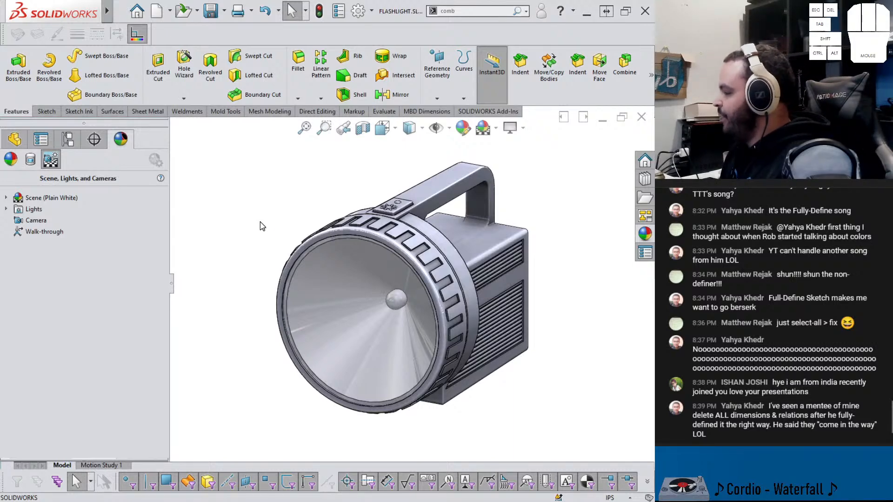
Collapse the Lights and Glass categories in the appearance library
{"action": "left_click", "coordinate": [645, 234]}
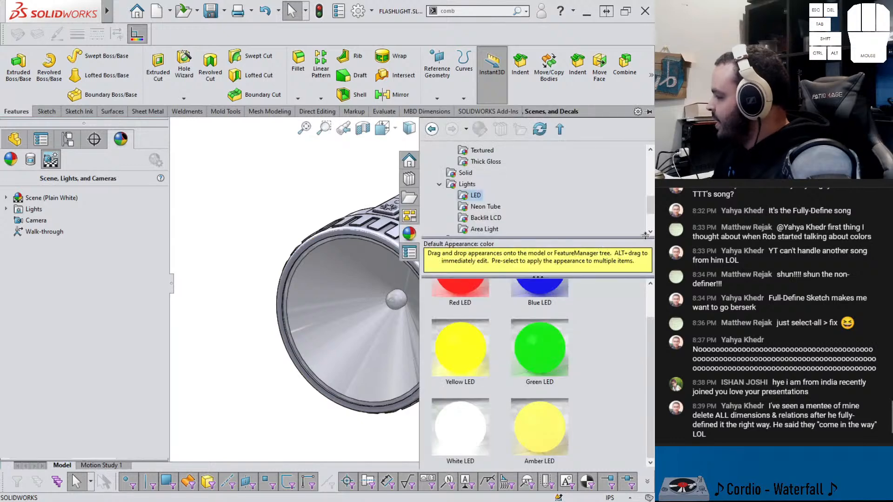
{"action": "left_click", "coordinate": [439, 185]}
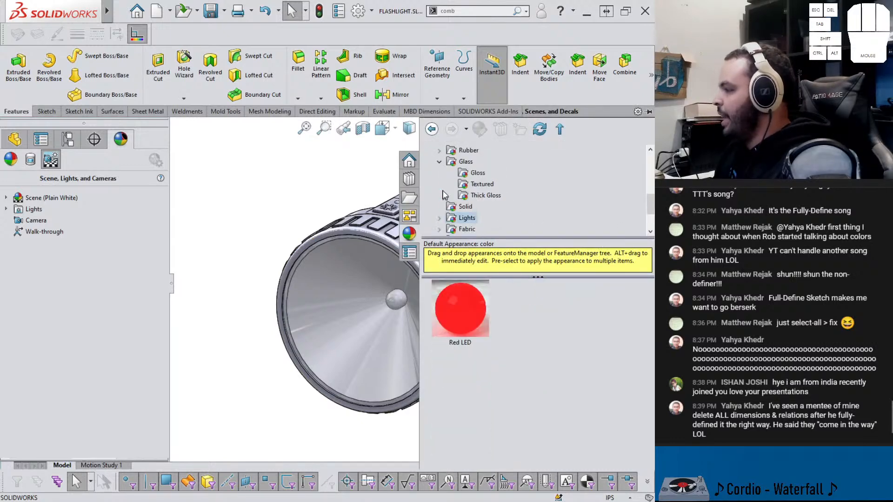
{"action": "left_click", "coordinate": [442, 164]}
{"action": "left_click", "coordinate": [364, 203]}
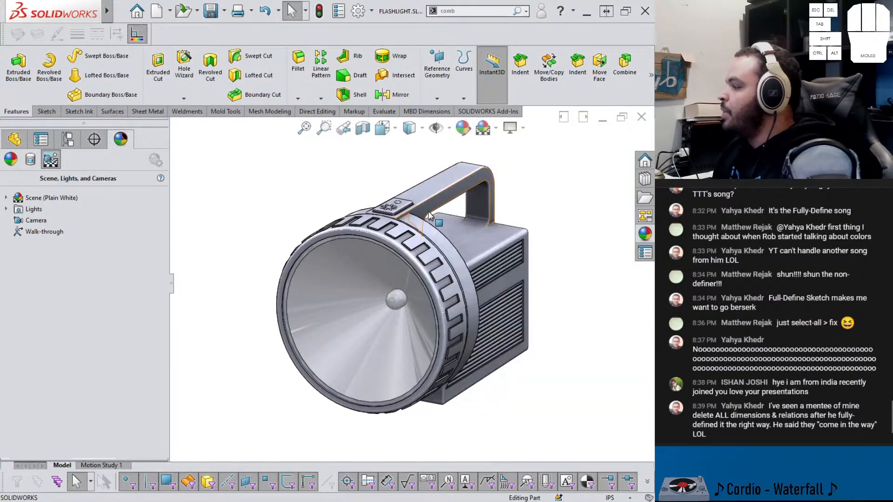
Examine the sun icon and circle on the button block up close, and the flashlight as a whole
{"action": "scroll", "coordinate": [396, 218], "scroll_direction": "up", "scroll_amount": 6}
{"action": "middle_click_drag", "start_coordinate": [384, 229], "coordinate": [325, 257]}
{"action": "scroll", "coordinate": [314, 257], "scroll_direction": "up", "scroll_amount": 3}
{"action": "scroll", "coordinate": [312, 258], "scroll_direction": "up", "scroll_amount": 2}
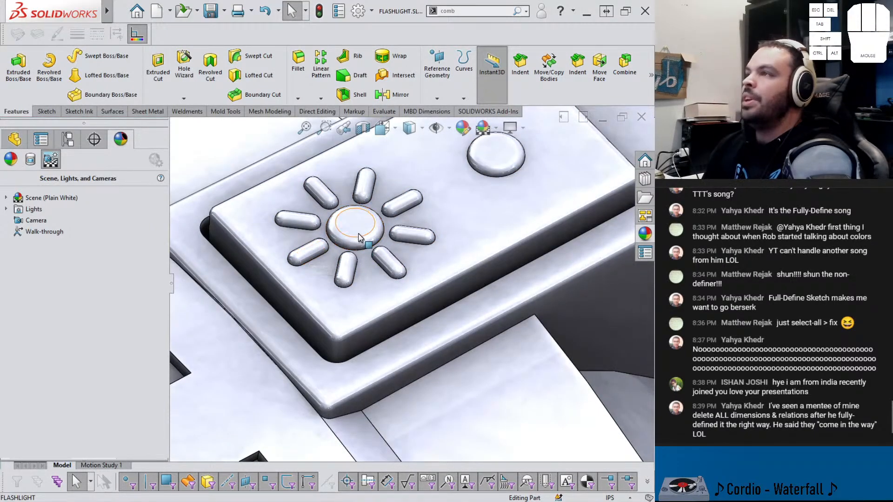
{"action": "scroll", "coordinate": [361, 254], "scroll_direction": "down", "scroll_amount": 3}
{"action": "scroll", "coordinate": [363, 261], "scroll_direction": "down", "scroll_amount": 6}
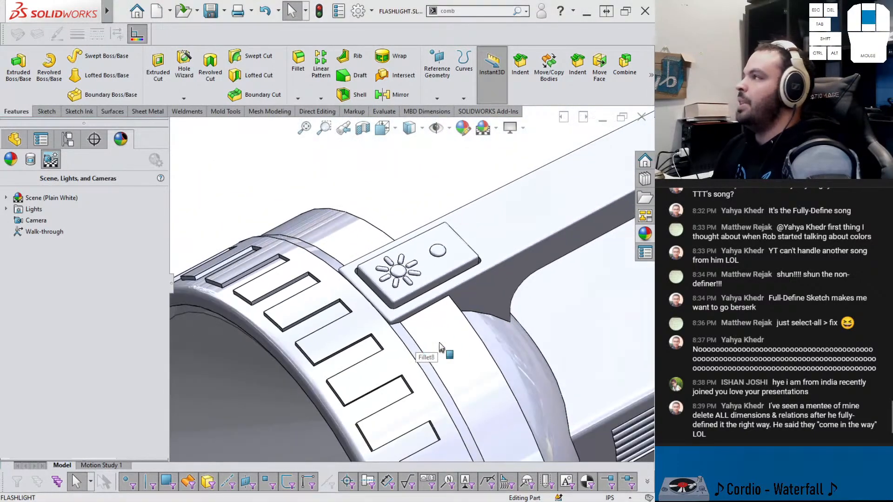
{"action": "middle_click_drag", "start_coordinate": [456, 357], "coordinate": [458, 395]}
{"action": "scroll", "coordinate": [496, 425], "scroll_direction": "down", "scroll_amount": 1}
{"action": "scroll", "coordinate": [495, 425], "scroll_direction": "up", "scroll_amount": 2}
{"action": "scroll", "coordinate": [445, 383], "scroll_direction": "down", "scroll_amount": 1}
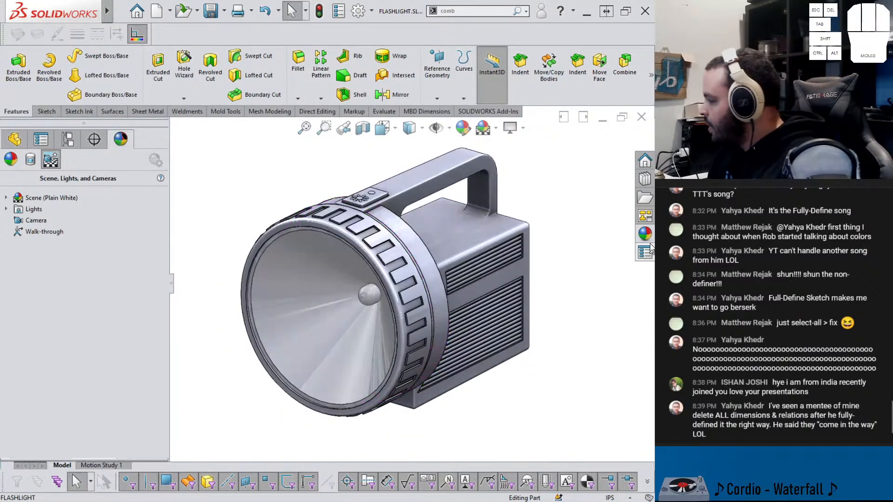
Apply the EDM plastic appearance "spark erosion plastic blue" to the whole flashlight part
{"action": "left_click", "coordinate": [645, 234]}
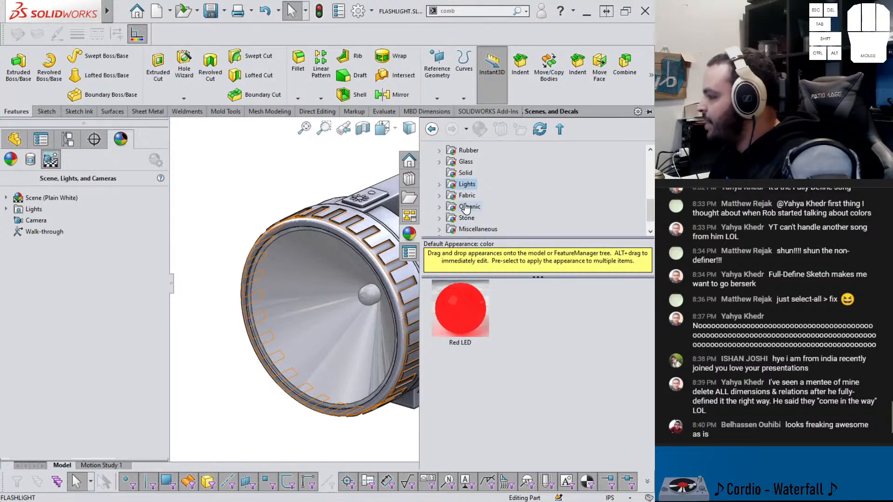
{"action": "scroll", "coordinate": [459, 185], "scroll_direction": "up", "scroll_amount": 4}
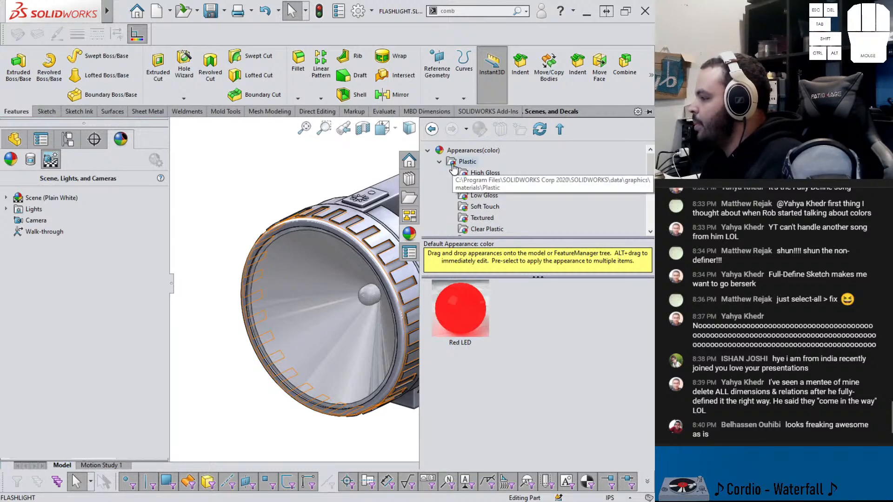
{"action": "scroll", "coordinate": [485, 231], "scroll_direction": "down", "scroll_amount": 1}
{"action": "left_click", "coordinate": [479, 219]}
{"action": "scroll", "coordinate": [392, 234], "scroll_direction": "up", "scroll_amount": 1}
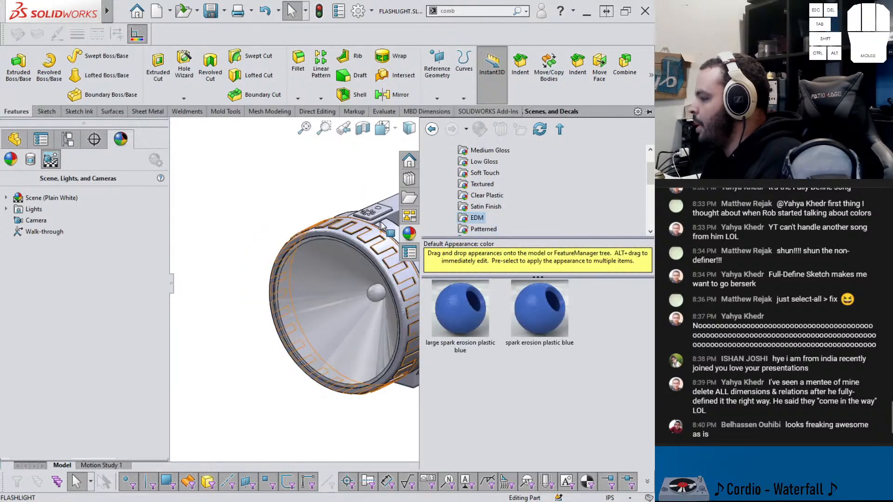
{"action": "scroll", "coordinate": [392, 234], "scroll_direction": "down", "scroll_amount": 1}
{"action": "middle_click_drag", "start_coordinate": [383, 250], "coordinate": [244, 242], "text": "ctrl"}
{"action": "scroll", "coordinate": [225, 233], "scroll_direction": "down", "scroll_amount": 2}
{"action": "left_click_drag", "start_coordinate": [518, 311], "coordinate": [339, 209]}
{"action": "left_click", "coordinate": [364, 209]}
{"action": "scroll", "coordinate": [349, 243], "scroll_direction": "up", "scroll_amount": 3}
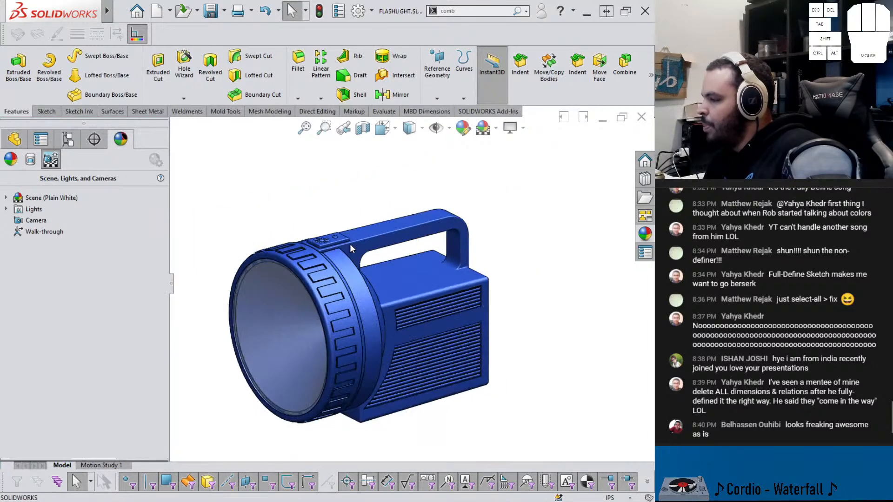
{"action": "middle_click_drag", "start_coordinate": [351, 245], "coordinate": [453, 276]}
{"action": "left_click", "coordinate": [405, 272]}
{"action": "scroll", "coordinate": [361, 258], "scroll_direction": "down", "scroll_amount": 2}
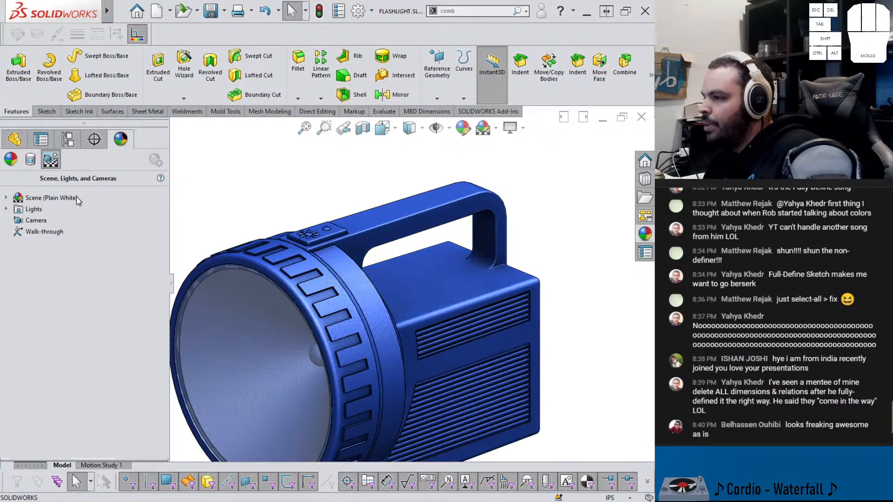
Examine the plastic texture on the grooved head ring up close and the flashlight as a whole
{"action": "left_click", "coordinate": [513, 131]}
{"action": "left_click", "coordinate": [444, 186]}
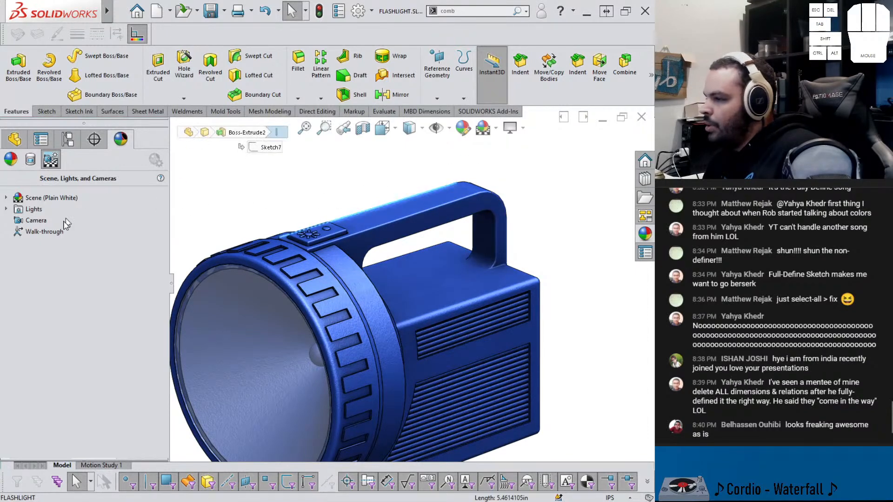
{"action": "scroll", "coordinate": [344, 305], "scroll_direction": "down", "scroll_amount": 4}
{"action": "scroll", "coordinate": [383, 334], "scroll_direction": "up", "scroll_amount": 6}
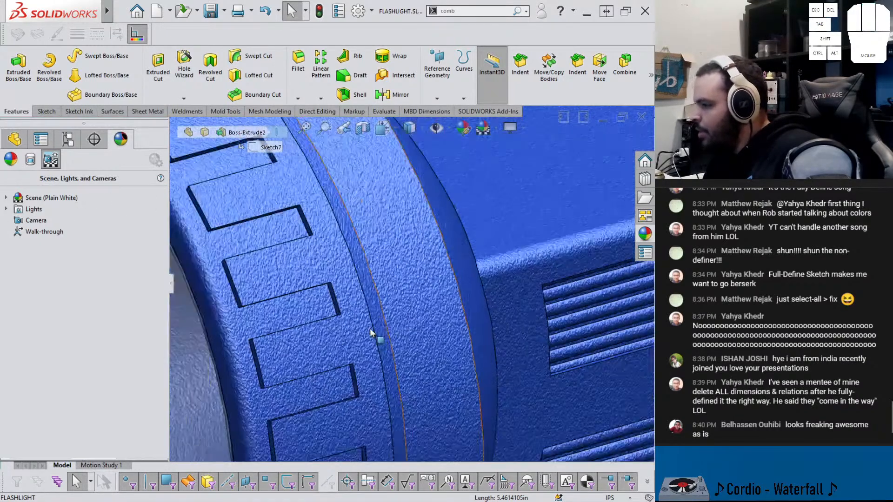
{"action": "mouse_move", "coordinate": [404, 324]}
{"action": "middle_mouse_down"}
{"action": "mouse_move", "coordinate": [416, 333]}
{"action": "mouse_move", "coordinate": [404, 329]}
{"action": "middle_mouse_up"}
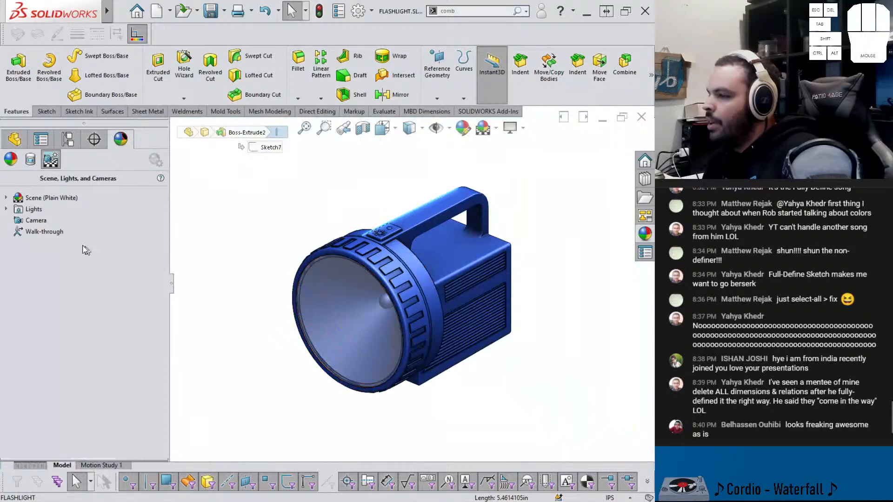
Look through the part's light entries and its scene background and environment entries
{"action": "left_click", "coordinate": [7, 210]}
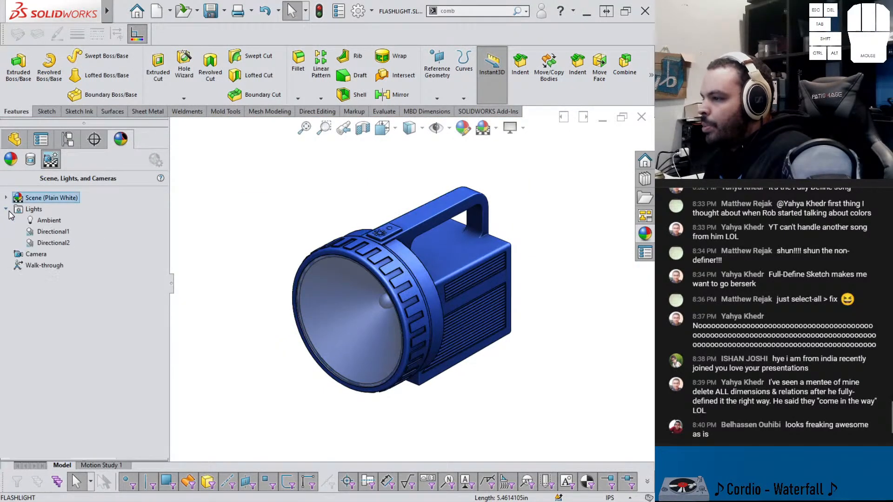
{"action": "left_click", "coordinate": [6, 209]}
{"action": "left_click", "coordinate": [7, 197]}
Open the part's "spark erosion plastic blue" appearance for editing with its advanced settings shown
{"action": "left_click", "coordinate": [11, 159]}
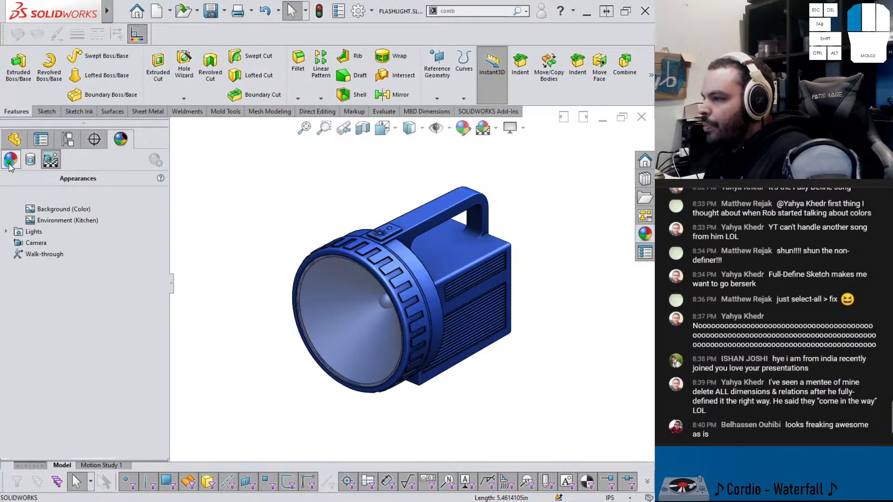
{"action": "right_click", "coordinate": [42, 220]}
{"action": "left_click", "coordinate": [100, 283]}
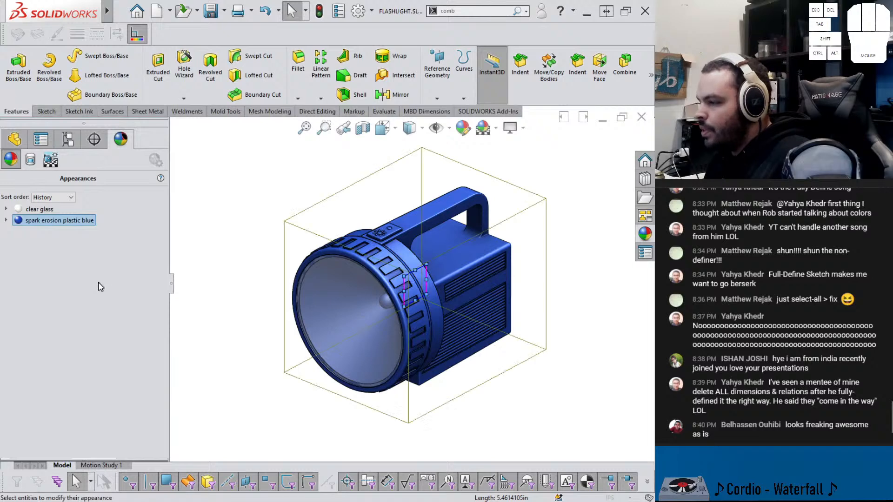
{"action": "scroll", "coordinate": [158, 303], "scroll_direction": "down", "scroll_amount": 5}
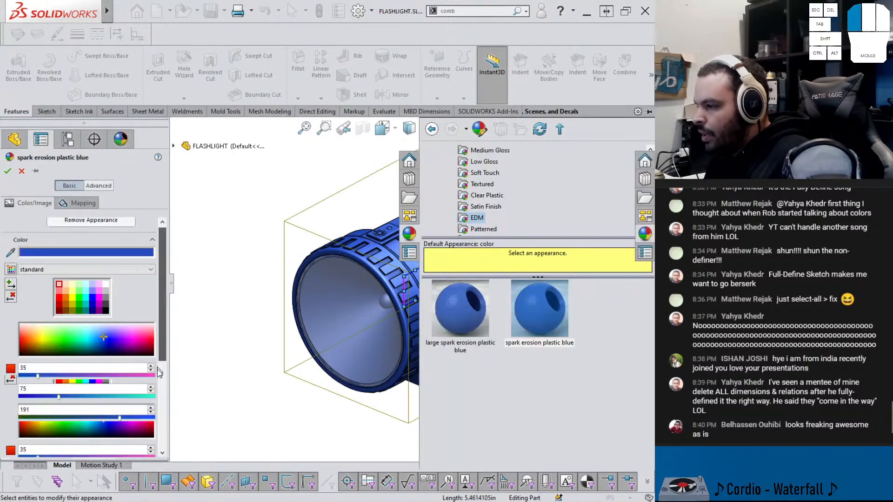
{"action": "left_click", "coordinate": [99, 186]}
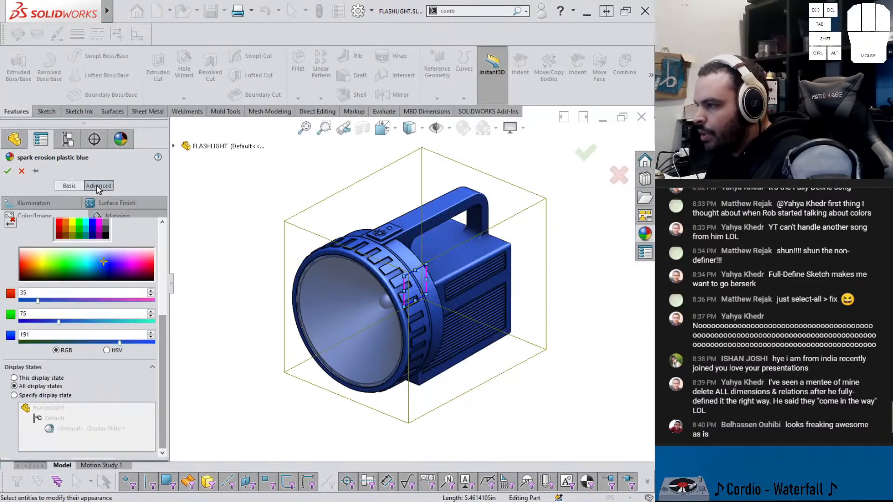
Examine the illumination, surface finish and color/image settings of the plastic appearance
{"action": "left_click", "coordinate": [33, 215]}
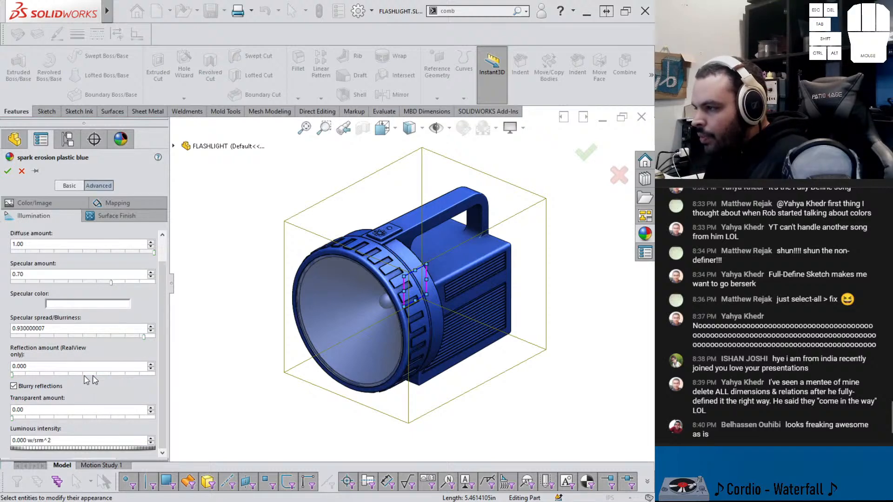
{"action": "left_click", "coordinate": [102, 216]}
{"action": "left_click", "coordinate": [70, 203]}
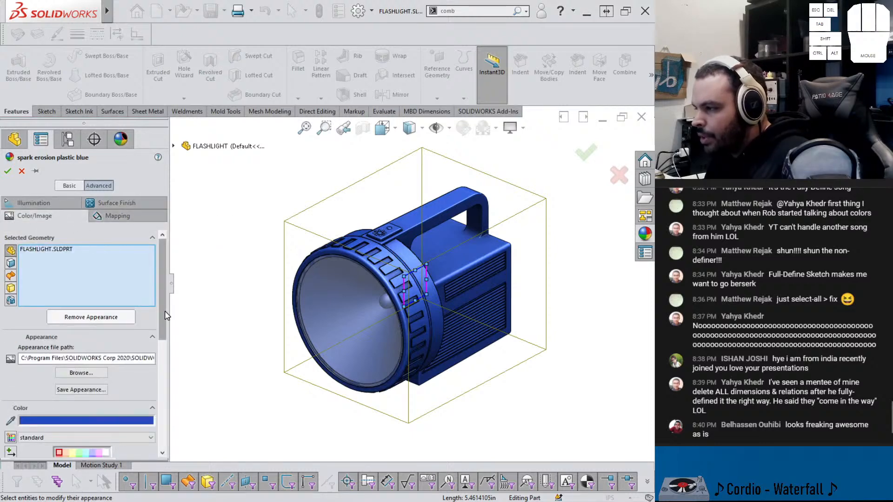
{"action": "left_click_drag", "start_coordinate": [164, 311], "coordinate": [157, 265]}
{"action": "left_click", "coordinate": [60, 206]}
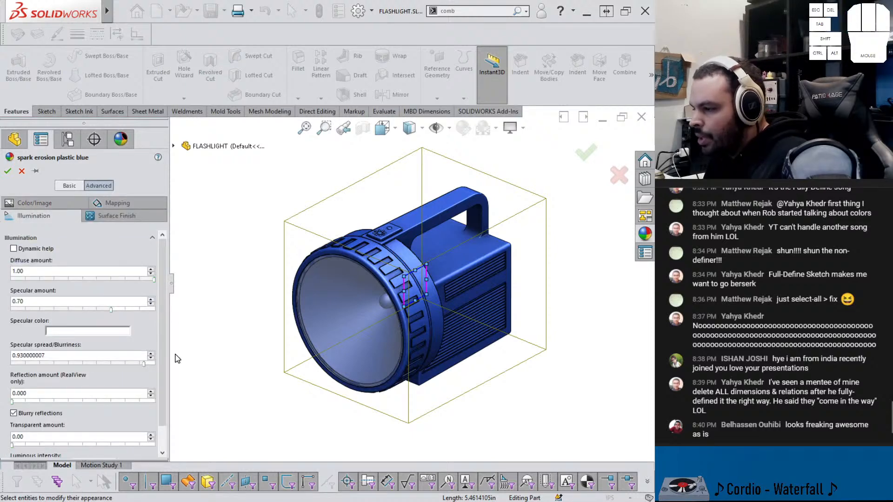
{"action": "left_click_drag", "start_coordinate": [164, 352], "coordinate": [164, 379]}
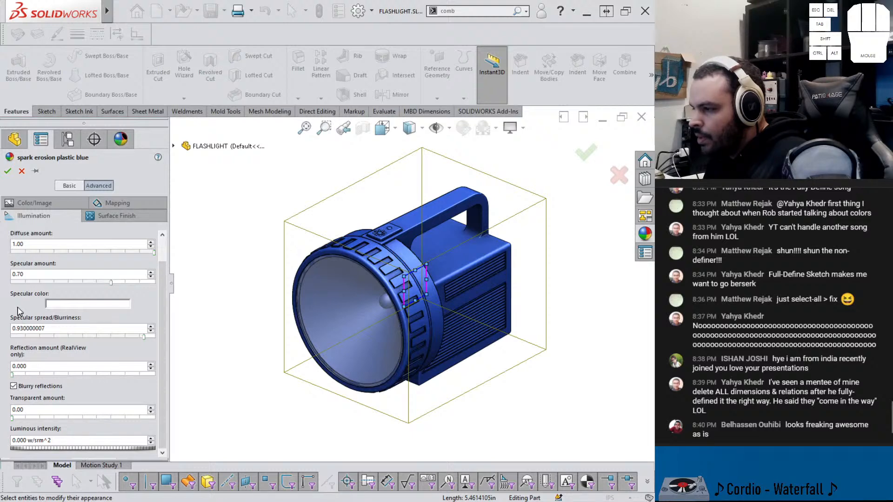
Change the plastic appearance's color to bright yellow from the standard swatches and accept the edit
{"action": "left_click", "coordinate": [35, 203]}
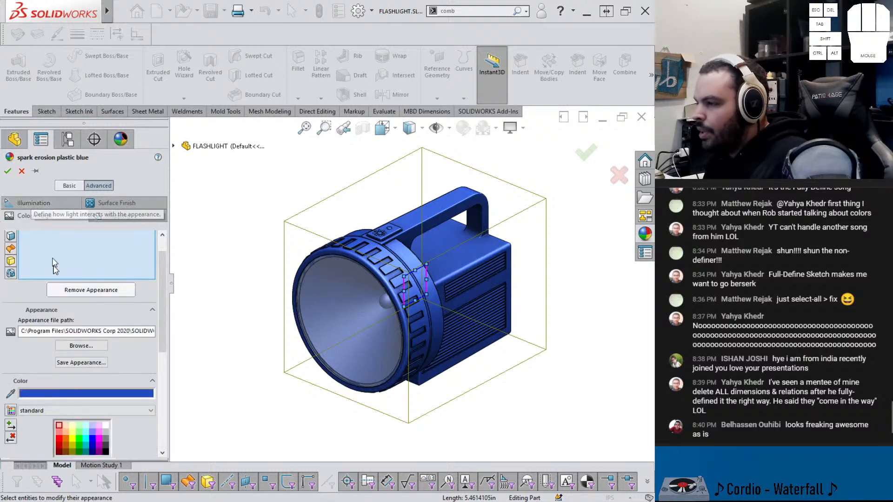
{"action": "scroll", "coordinate": [121, 372], "scroll_direction": "down", "scroll_amount": 3}
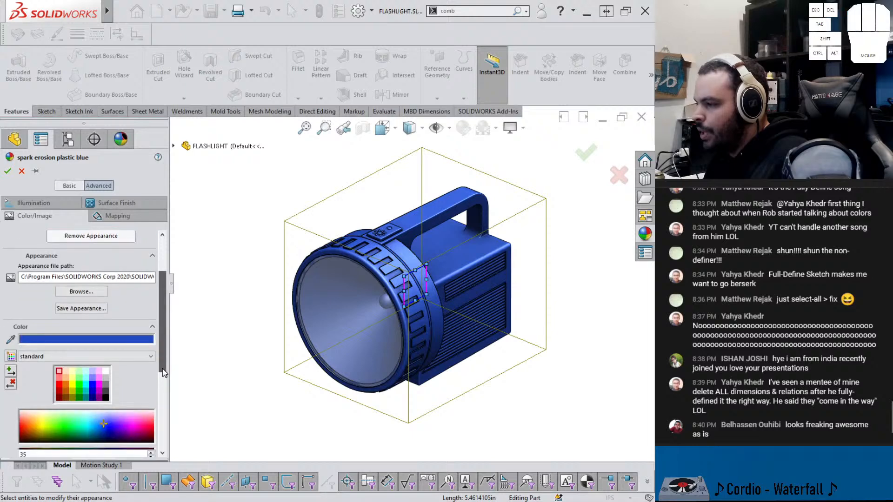
{"action": "left_click", "coordinate": [93, 392]}
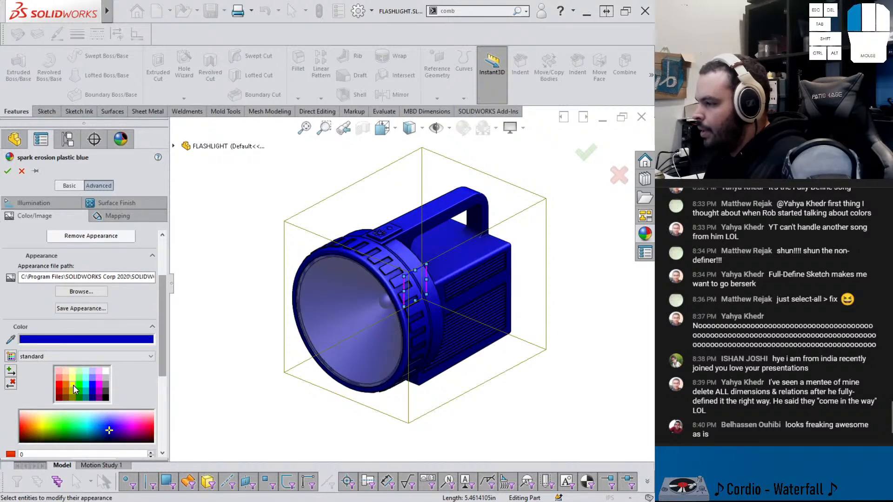
{"action": "left_click", "coordinate": [74, 386]}
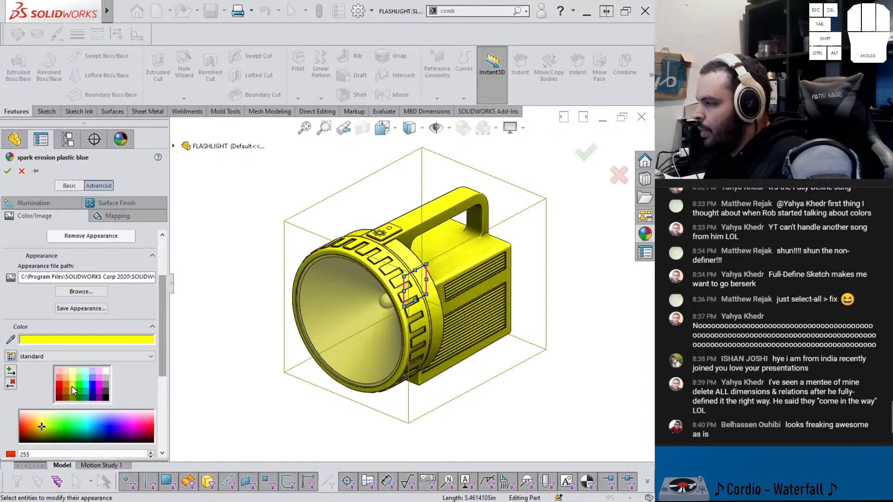
{"action": "left_click", "coordinate": [71, 388]}
{"action": "left_click", "coordinate": [73, 381]}
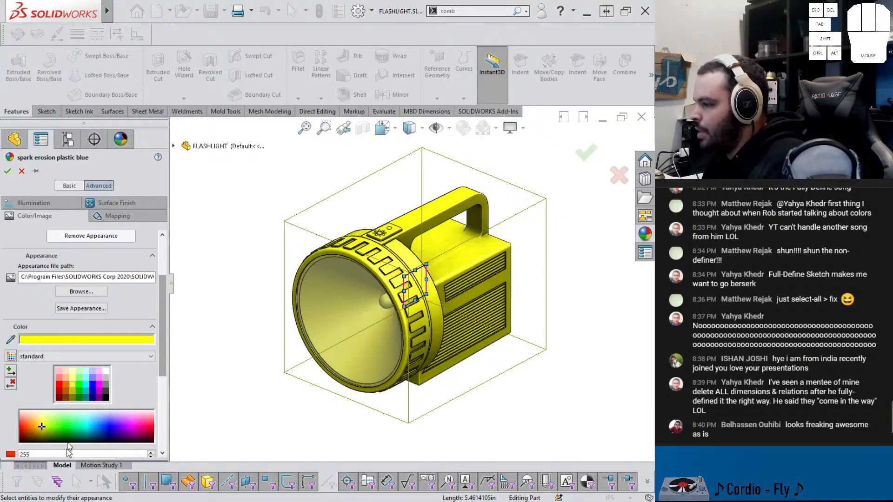
{"action": "left_click", "coordinate": [7, 171]}
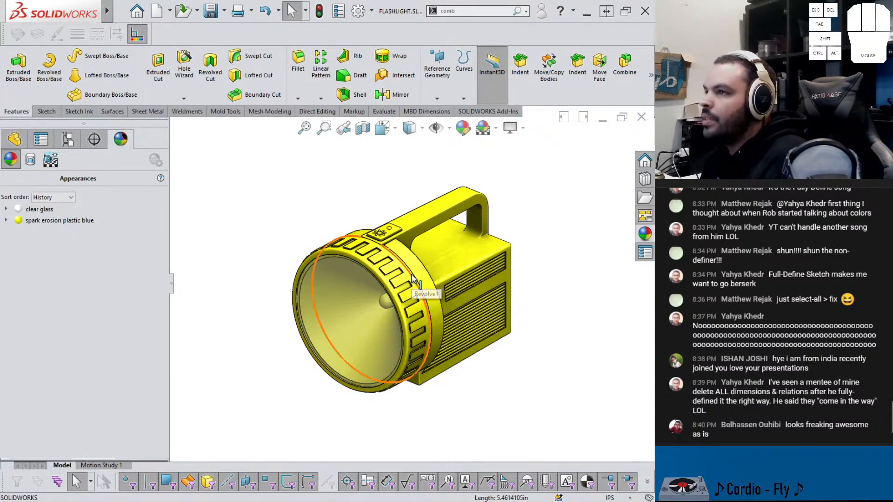
Apply the EDM appearance "spark erosion plastic blue" to only the raised face around the grooves on the head ring
{"action": "scroll", "coordinate": [416, 290], "scroll_direction": "down", "scroll_amount": 5}
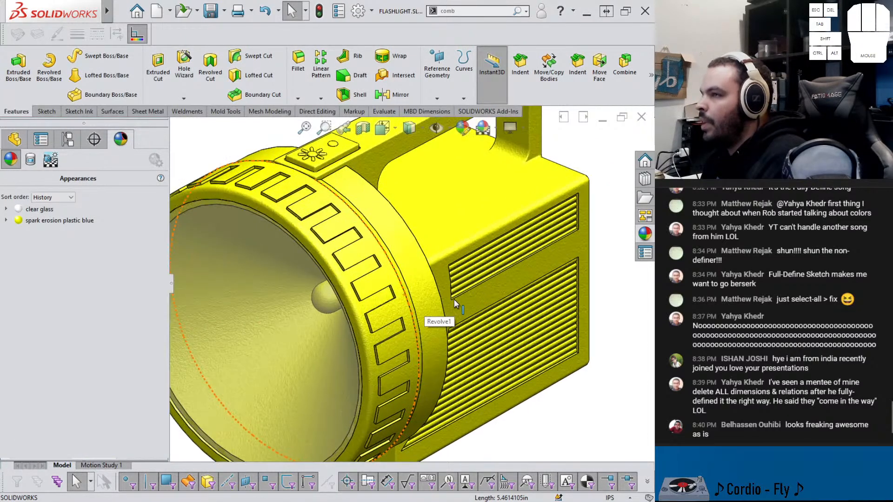
{"action": "scroll", "coordinate": [493, 289], "scroll_direction": "up", "scroll_amount": 5}
{"action": "left_click", "coordinate": [645, 234]}
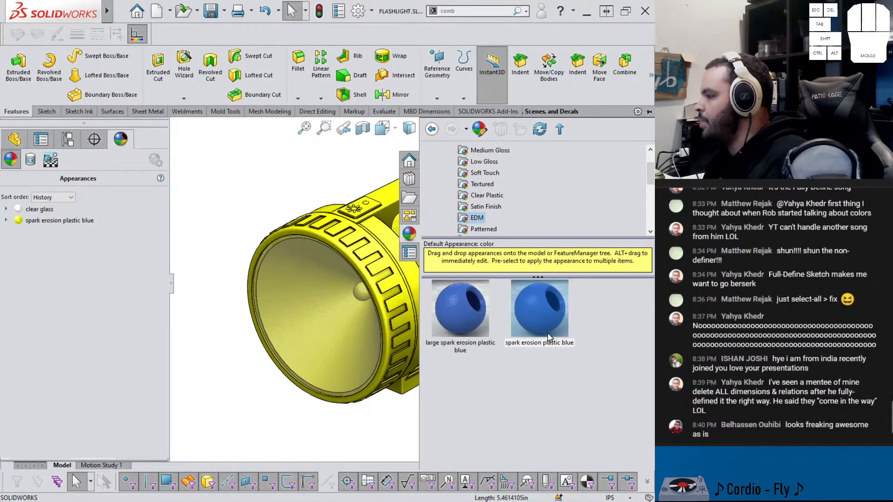
{"action": "mouse_move", "coordinate": [547, 334]}
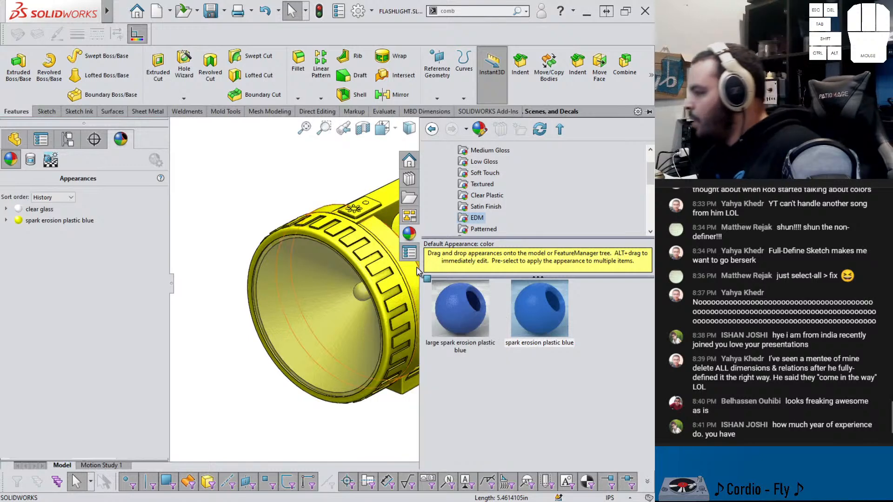
{"action": "scroll", "coordinate": [371, 269], "scroll_direction": "up", "scroll_amount": 2}
{"action": "scroll", "coordinate": [372, 272], "scroll_direction": "down", "scroll_amount": 5}
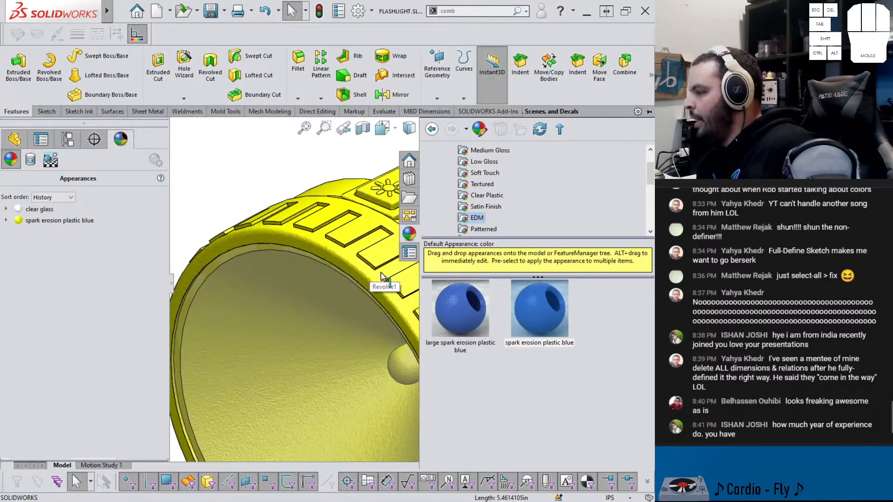
{"action": "middle_click_drag", "start_coordinate": [386, 280], "coordinate": [286, 291]}
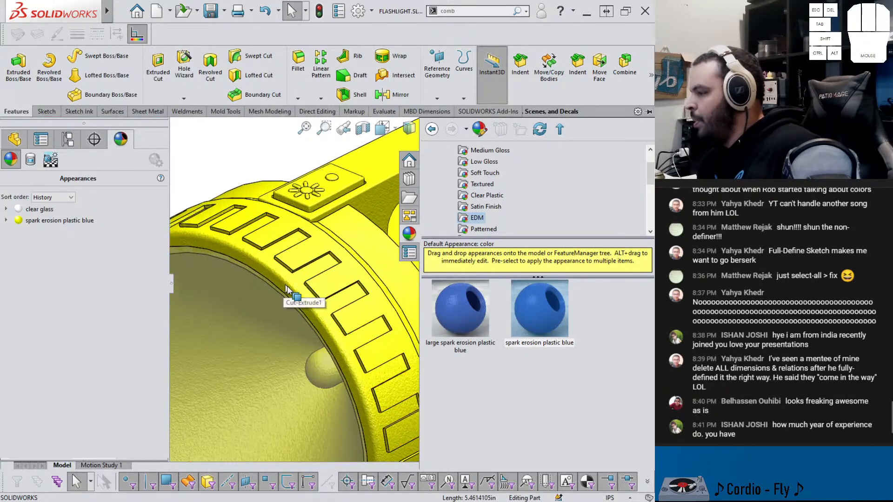
{"action": "left_click_drag", "start_coordinate": [552, 324], "coordinate": [337, 281]}
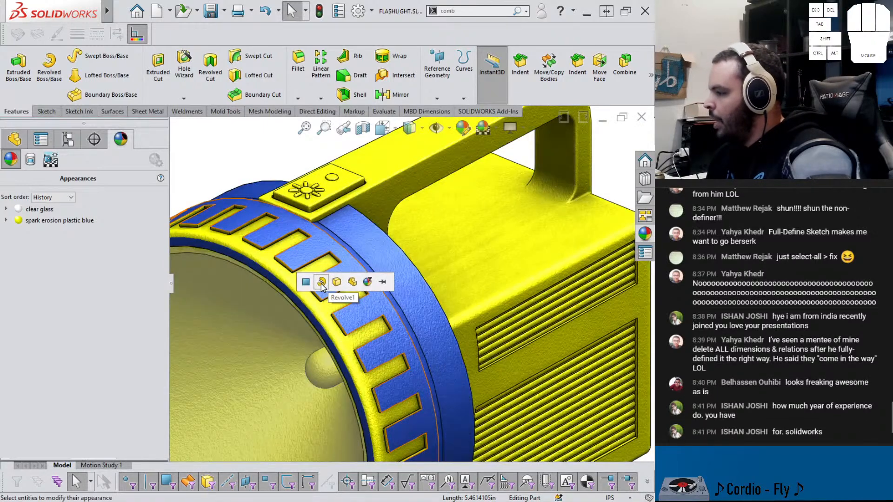
{"action": "left_click", "coordinate": [303, 282]}
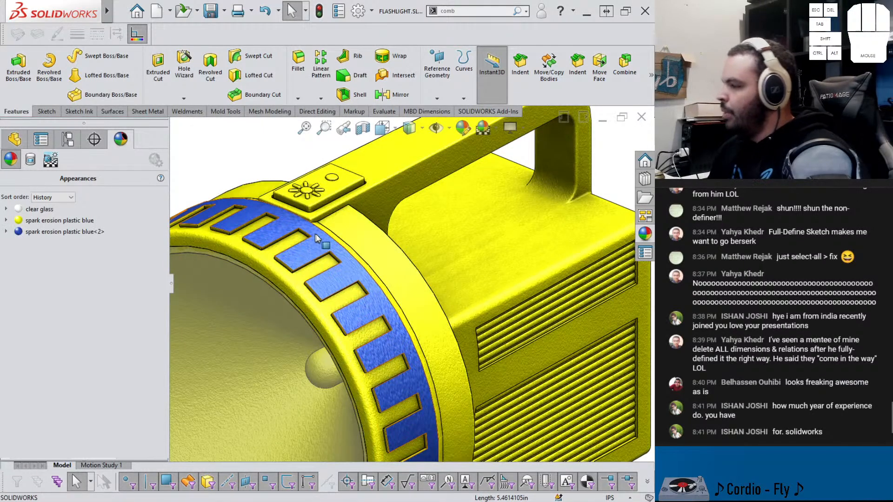
Examine the head ring's raised blue face and the recessed groove face up close
{"action": "left_click", "coordinate": [318, 245]}
{"action": "key", "text": "Escape"}
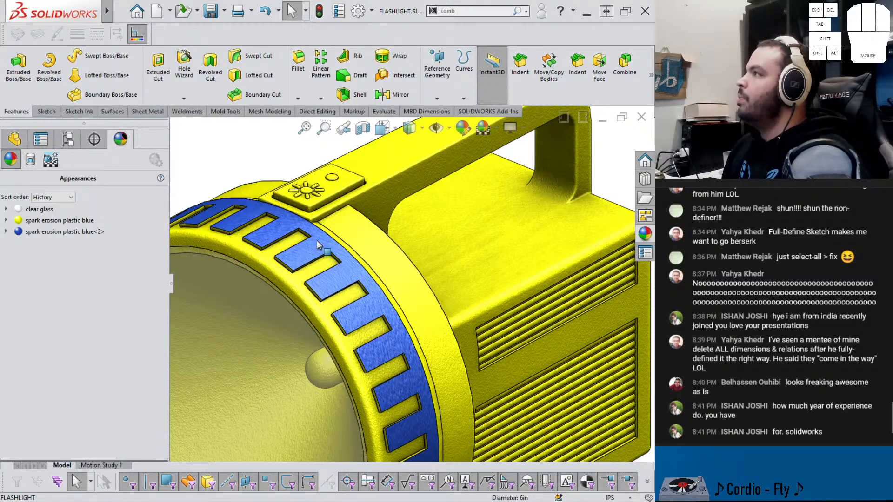
{"action": "scroll", "coordinate": [317, 241], "scroll_direction": "up", "scroll_amount": 5}
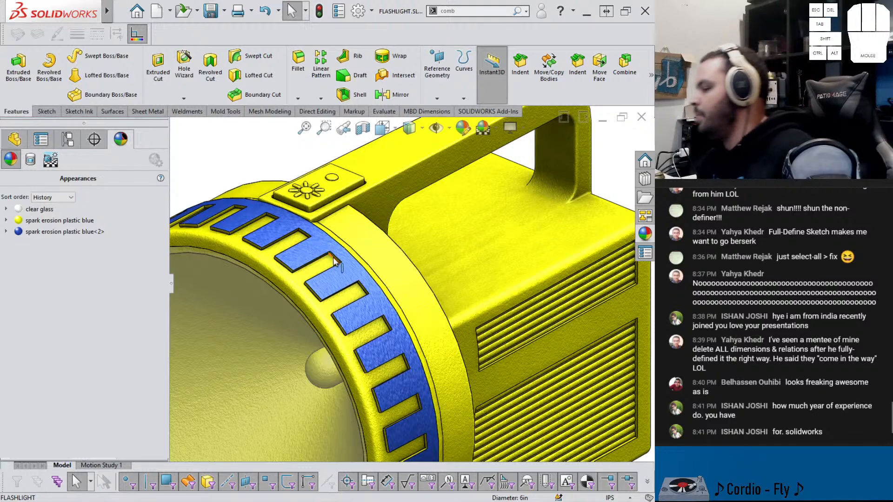
{"action": "scroll", "coordinate": [325, 265], "scroll_direction": "down", "scroll_amount": 5}
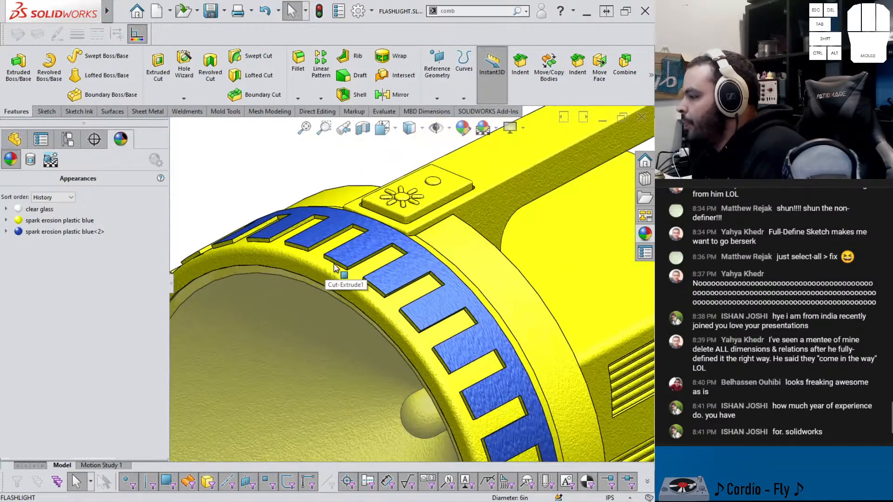
{"action": "left_click", "coordinate": [328, 253]}
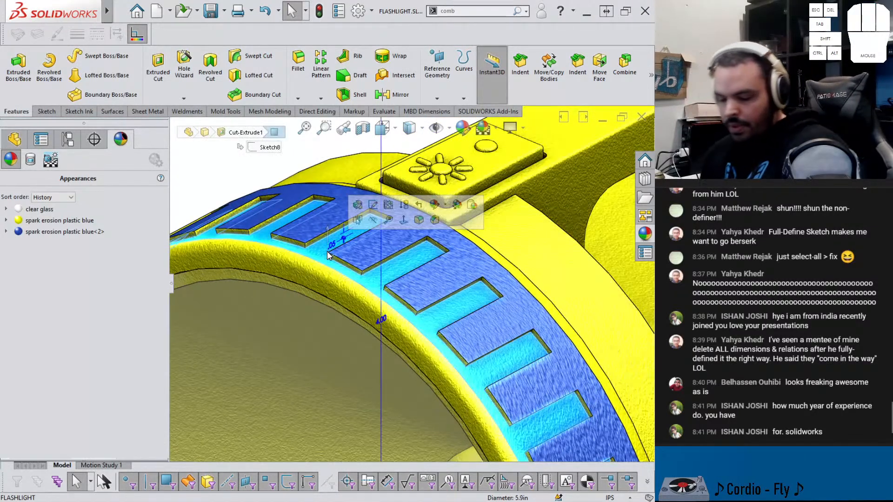
{"action": "key", "text": "ctrl+shift+v"}
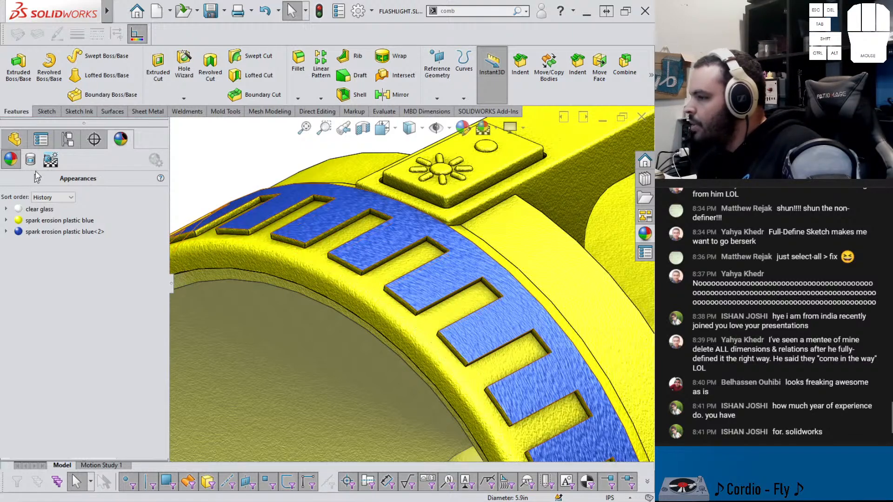
{"action": "scroll", "coordinate": [237, 224], "scroll_direction": "down", "scroll_amount": 2}
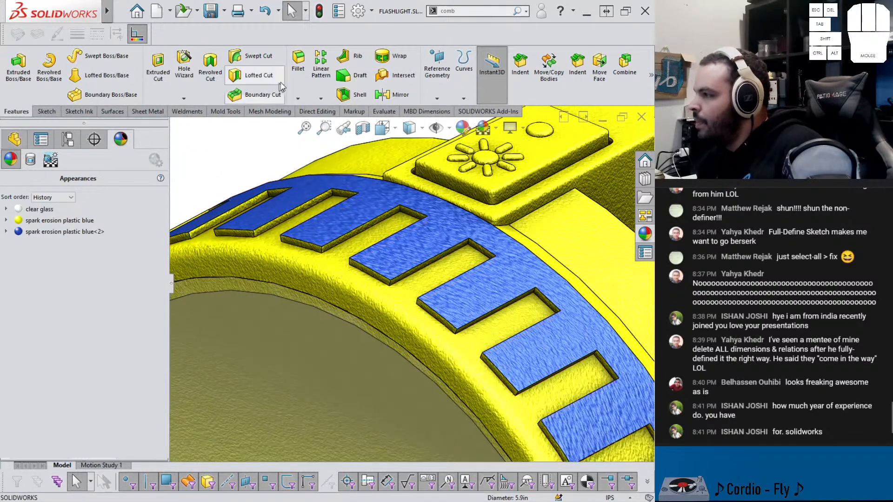
Fillet the full connected loop of vertical corner edges around the ring's grip slots with a 0.03 in radius
{"action": "left_click", "coordinate": [298, 59]}
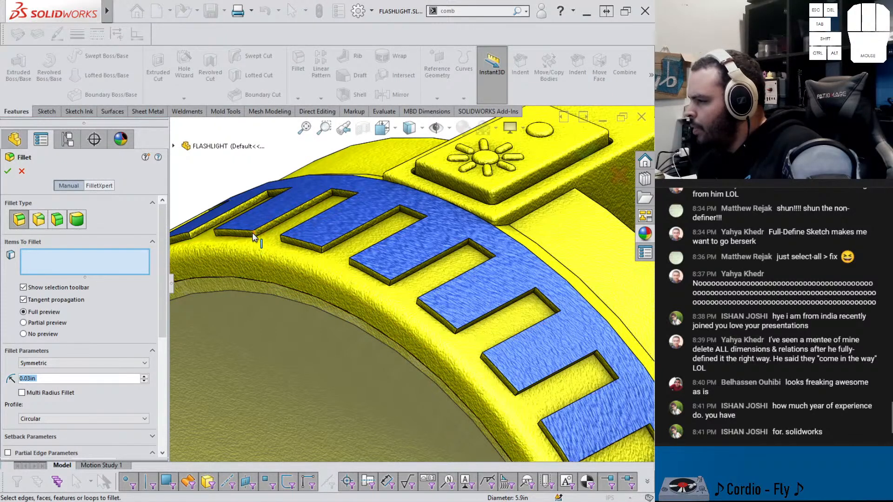
{"action": "left_click", "coordinate": [255, 237]}
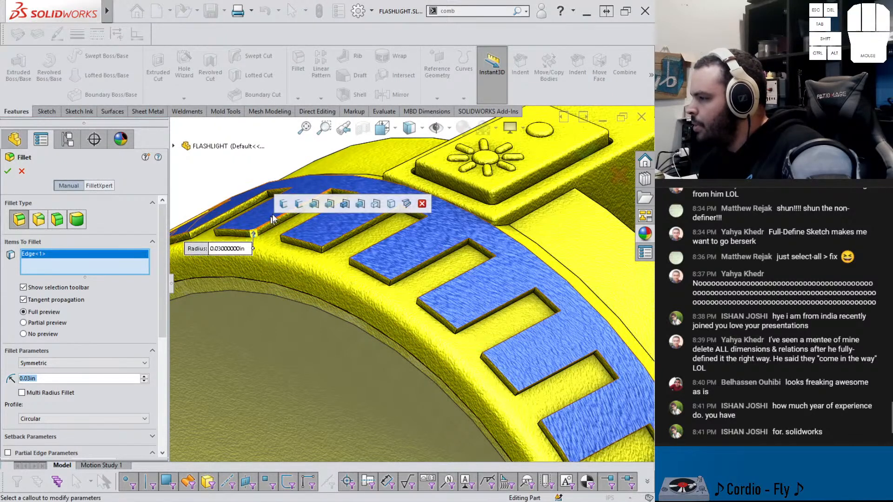
{"action": "left_click", "coordinate": [283, 205]}
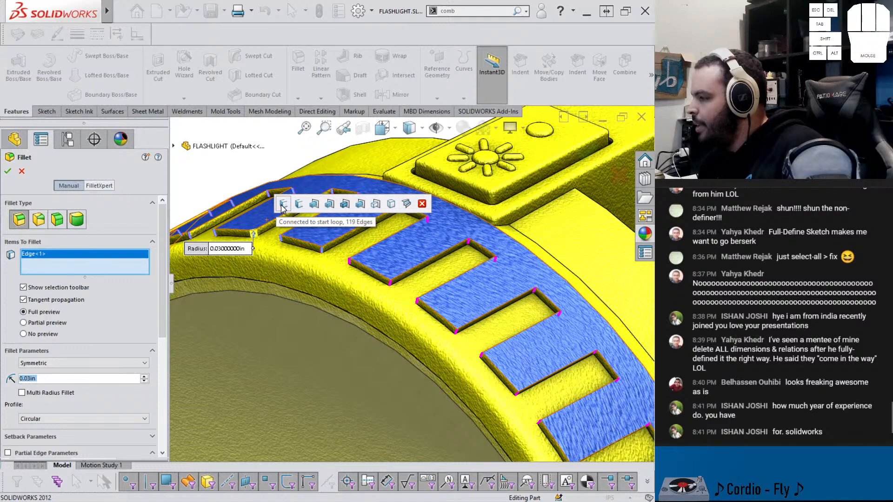
{"action": "left_click", "coordinate": [8, 171]}
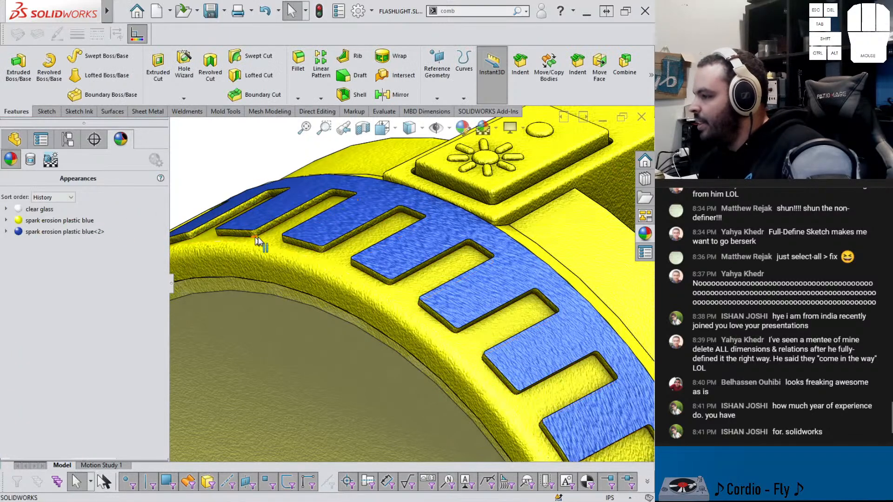
Select all tangent side walls of the grip slots and paste the copied blue spark erosion plastic appearance onto them
{"action": "right_click", "coordinate": [268, 233]}
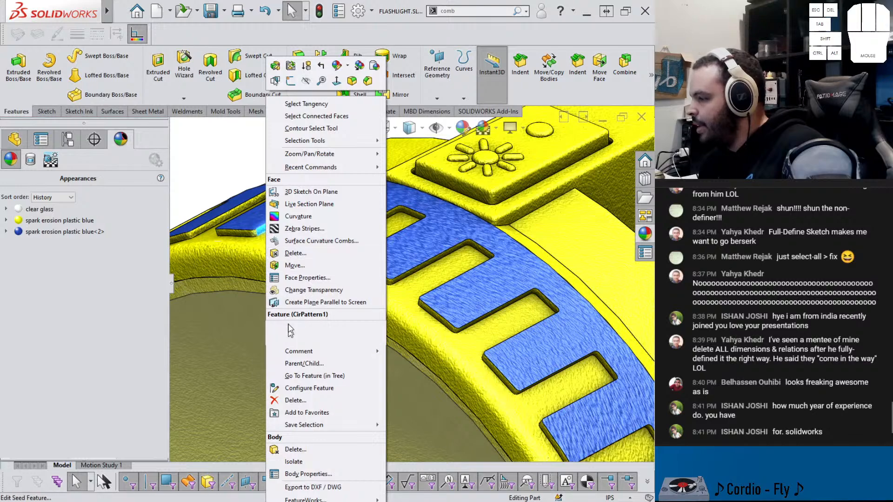
{"action": "left_click", "coordinate": [306, 104]}
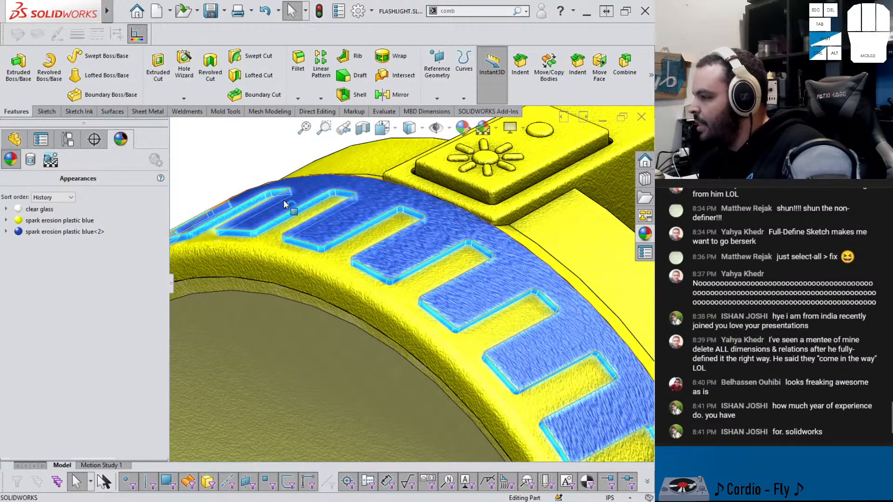
{"action": "key", "text": "ctrl+shift+v"}
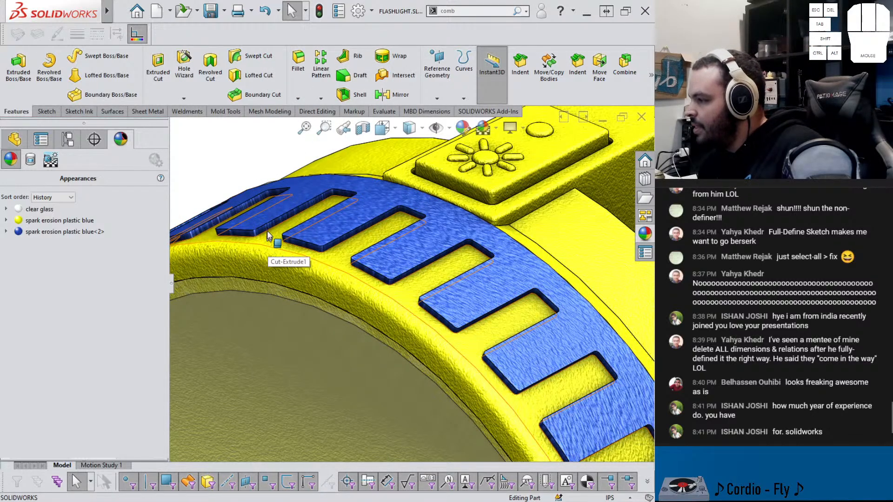
Copy the blue appearance from the grip ring and paste it onto the recessed slot face, the rounded front edge and the front rim
{"action": "left_click", "coordinate": [258, 221]}
{"action": "key", "text": "ctrl+shift+c"}
{"action": "left_click", "coordinate": [275, 244]}
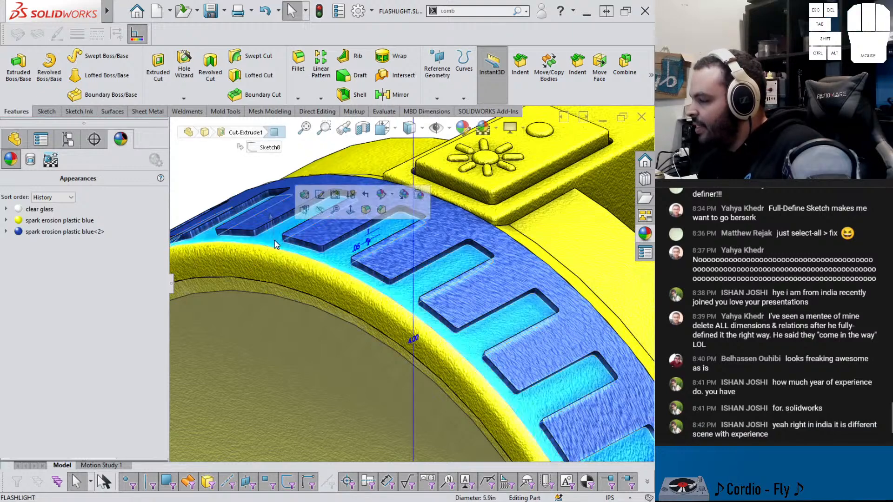
{"action": "key", "text": "ctrl+shift+v"}
{"action": "left_click", "coordinate": [272, 260]}
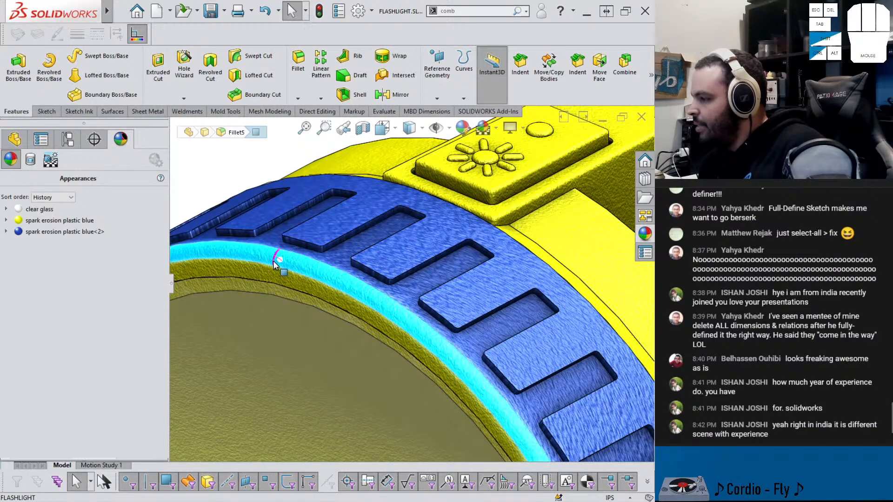
{"action": "key", "text": "ctrl+shift+v"}
{"action": "scroll", "coordinate": [319, 279], "scroll_direction": "up", "scroll_amount": 3}
{"action": "scroll", "coordinate": [319, 279], "scroll_direction": "down", "scroll_amount": 3}
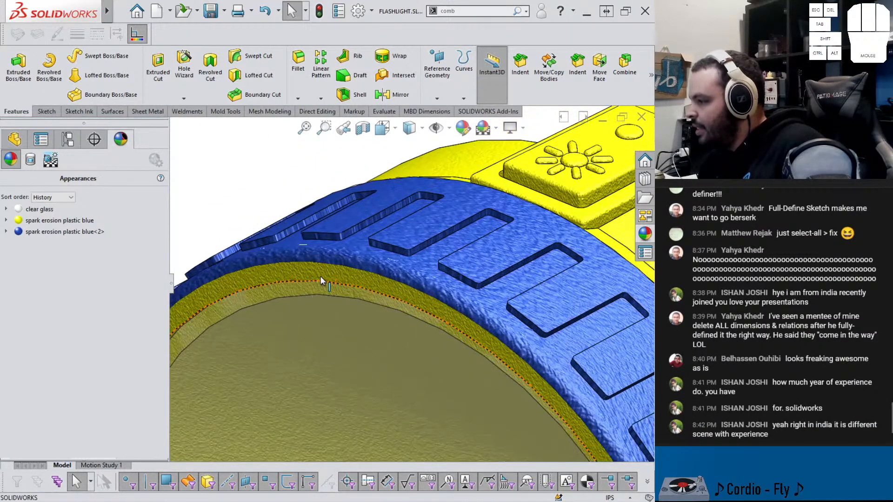
{"action": "left_click", "coordinate": [321, 277]}
{"action": "scroll", "coordinate": [320, 275], "scroll_direction": "up", "scroll_amount": 3}
Hide the clear glass lens body at the front of the flashlight
{"action": "left_click", "coordinate": [318, 290]}
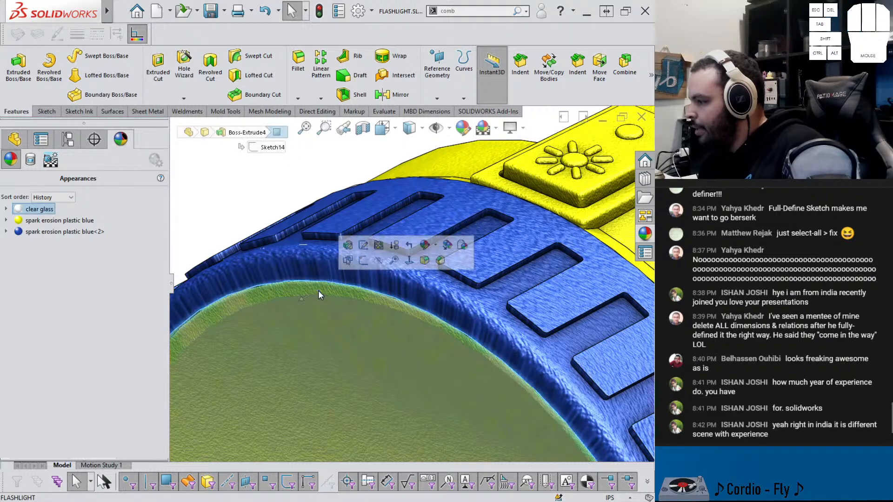
{"action": "scroll", "coordinate": [318, 290], "scroll_direction": "up", "scroll_amount": 2}
{"action": "middle_click_drag", "start_coordinate": [340, 301], "coordinate": [364, 319]}
{"action": "key", "text": "Tab"}
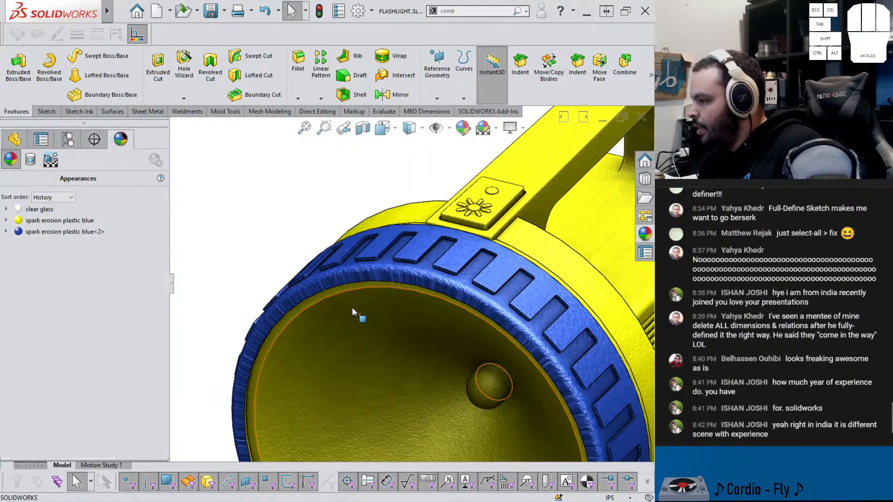
Paste the blue spark erosion plastic appearance onto the inner ledge ring behind the lens and the narrow wall around it
{"action": "scroll", "coordinate": [331, 290], "scroll_direction": "down", "scroll_amount": 3}
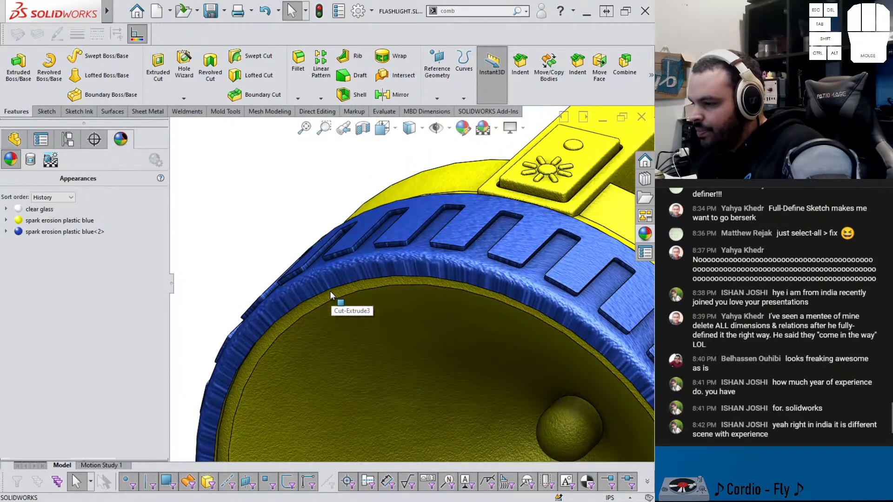
{"action": "left_click", "coordinate": [332, 302]}
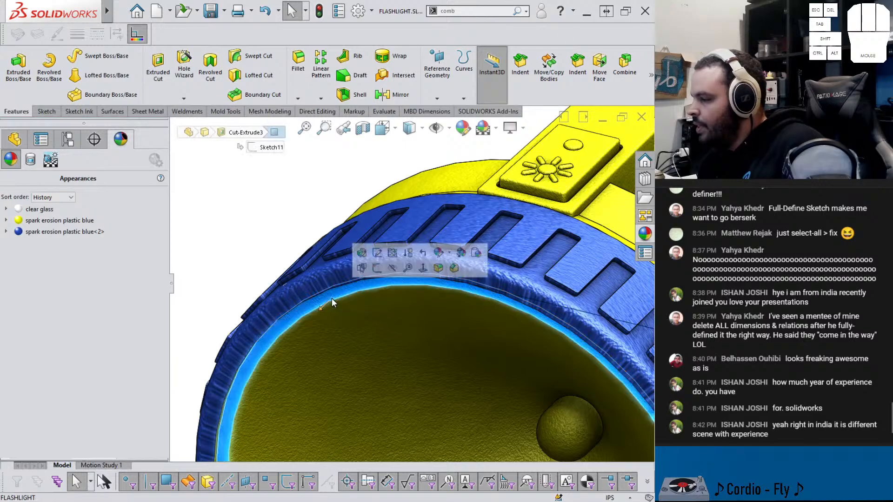
{"action": "scroll", "coordinate": [332, 301], "scroll_direction": "down", "scroll_amount": 5}
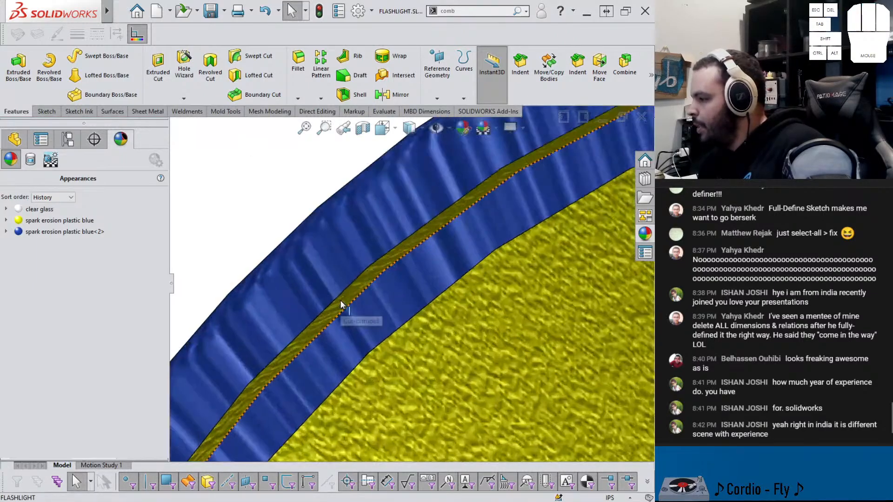
{"action": "left_click", "coordinate": [341, 302]}
{"action": "scroll", "coordinate": [341, 301], "scroll_direction": "up", "scroll_amount": 6}
{"action": "middle_click_drag", "start_coordinate": [405, 282], "coordinate": [484, 342]}
{"action": "scroll", "coordinate": [484, 343], "scroll_direction": "up", "scroll_amount": 4}
{"action": "scroll", "coordinate": [540, 312], "scroll_direction": "up", "scroll_amount": 1}
{"action": "scroll", "coordinate": [540, 313], "scroll_direction": "down", "scroll_amount": 1}
{"action": "left_click", "coordinate": [592, 395]}
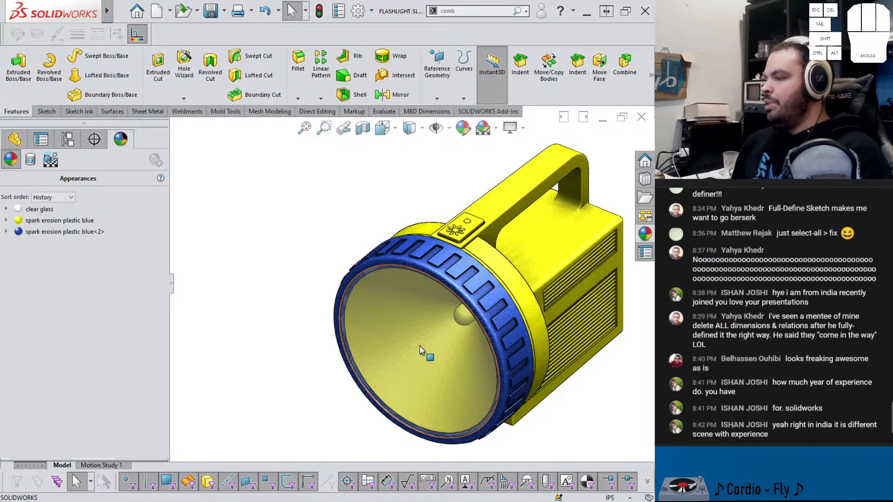
Change the color of the grip ring's spark erosion plastic blue<2> appearance to black
{"action": "right_click", "coordinate": [66, 232]}
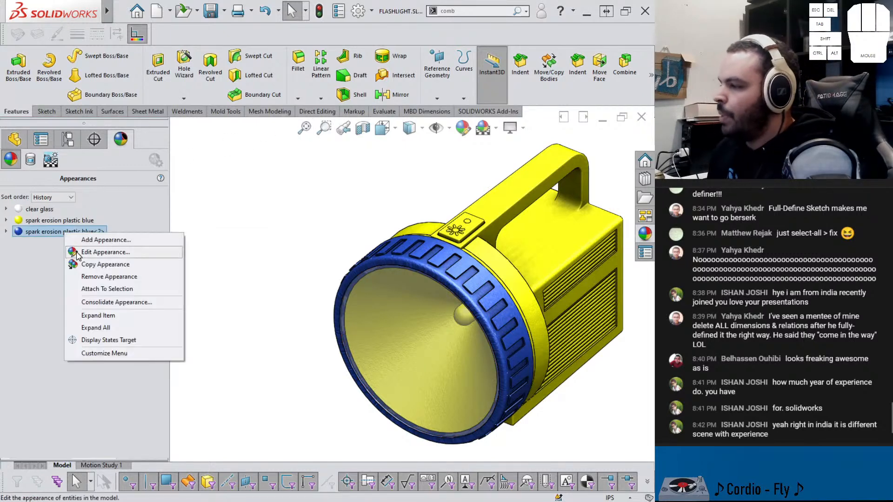
{"action": "left_click", "coordinate": [78, 253]}
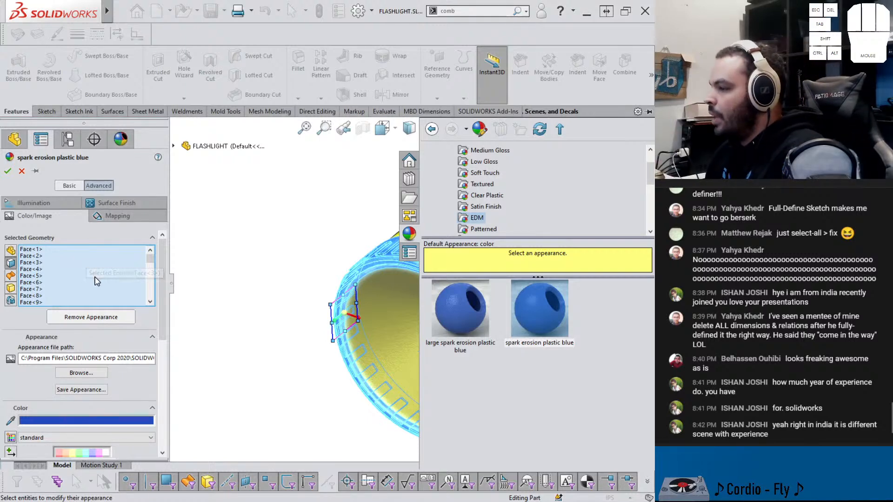
{"action": "scroll", "coordinate": [161, 316], "scroll_direction": "down", "scroll_amount": 3}
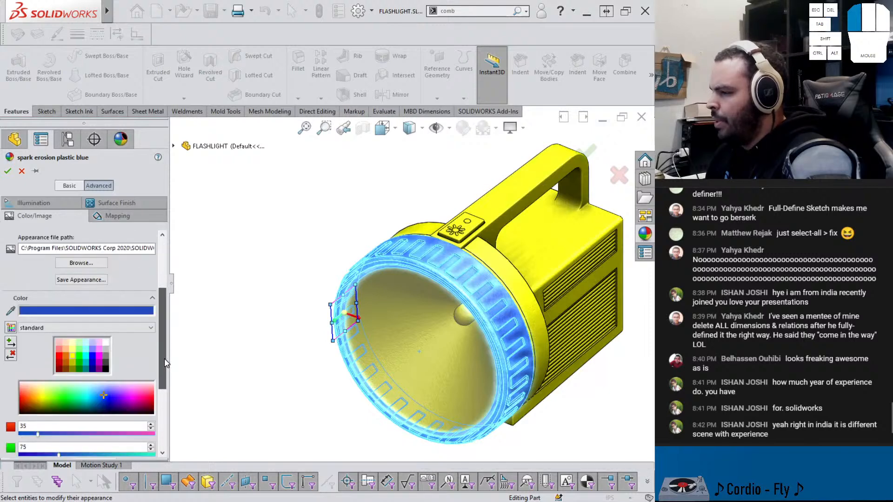
{"action": "left_click", "coordinate": [104, 370]}
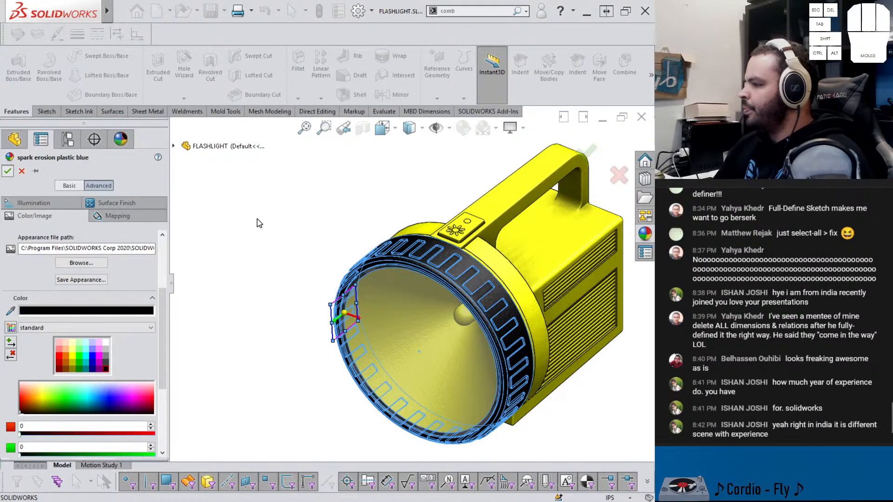
{"action": "left_click", "coordinate": [8, 172]}
Look over the recolored flashlight and its switch, and browse the Plastic and Metal categories of the appearance library
{"action": "middle_click_drag", "start_coordinate": [404, 247], "coordinate": [320, 240]}
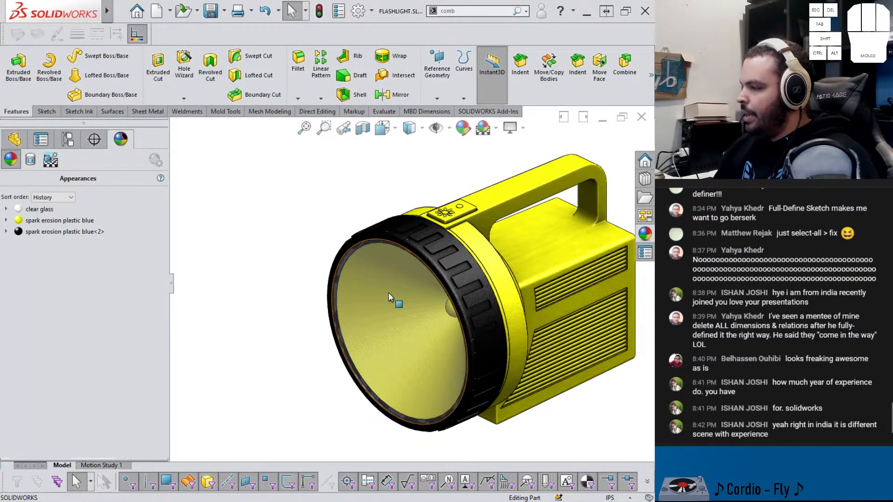
{"action": "scroll", "coordinate": [460, 219], "scroll_direction": "up", "scroll_amount": 3}
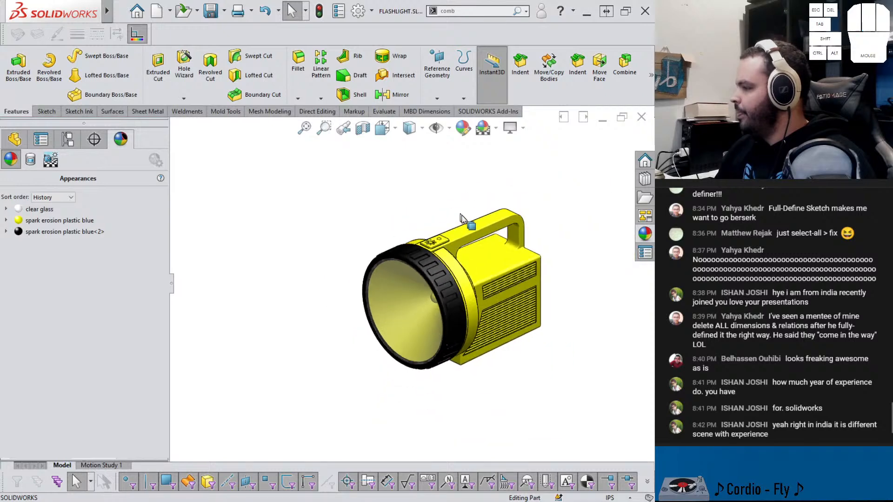
{"action": "scroll", "coordinate": [460, 242], "scroll_direction": "down", "scroll_amount": 5}
{"action": "left_click", "coordinate": [645, 234]}
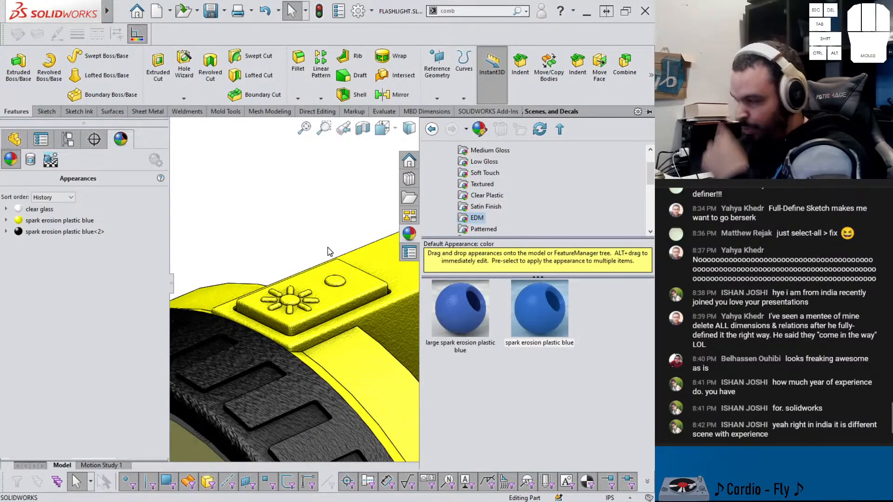
{"action": "scroll", "coordinate": [328, 248], "scroll_direction": "up", "scroll_amount": 2}
{"action": "middle_click_drag", "start_coordinate": [343, 249], "coordinate": [319, 239], "text": "ctrl"}
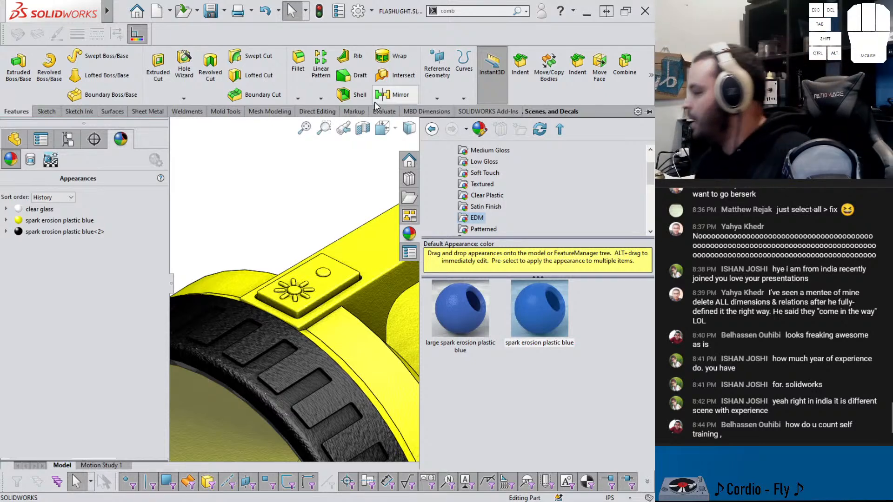
{"action": "scroll", "coordinate": [475, 205], "scroll_direction": "up", "scroll_amount": 1}
{"action": "left_click", "coordinate": [472, 174]}
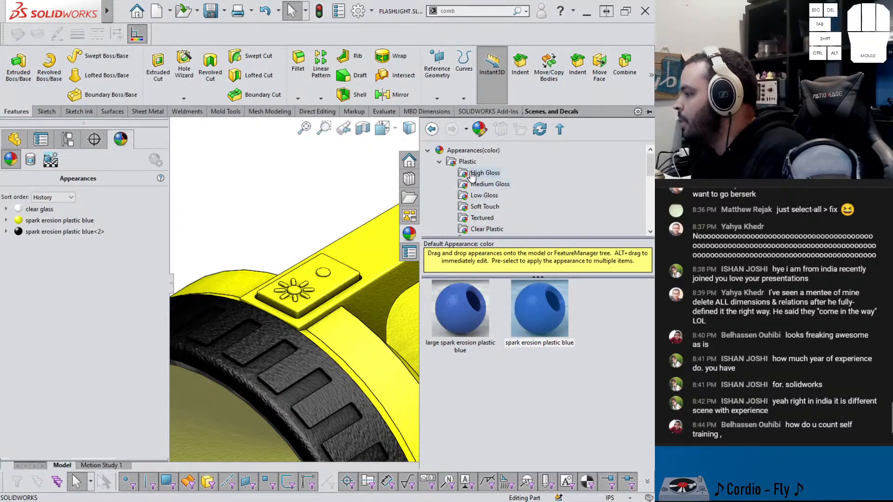
{"action": "left_click", "coordinate": [439, 162]}
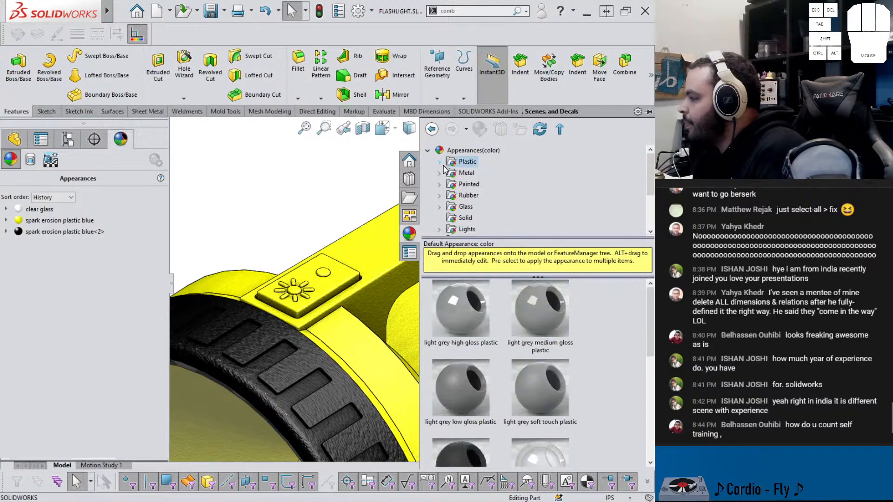
{"action": "left_click", "coordinate": [439, 173]}
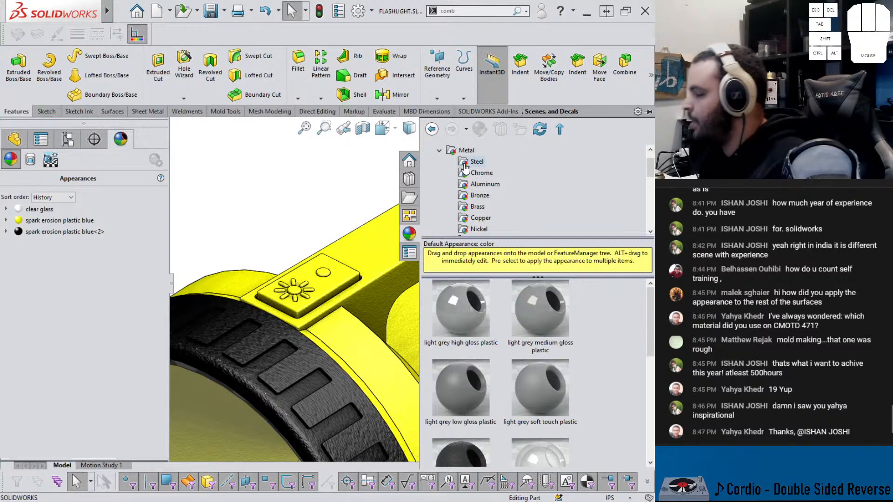
{"action": "left_click_drag", "start_coordinate": [465, 167], "coordinate": [265, 344]}
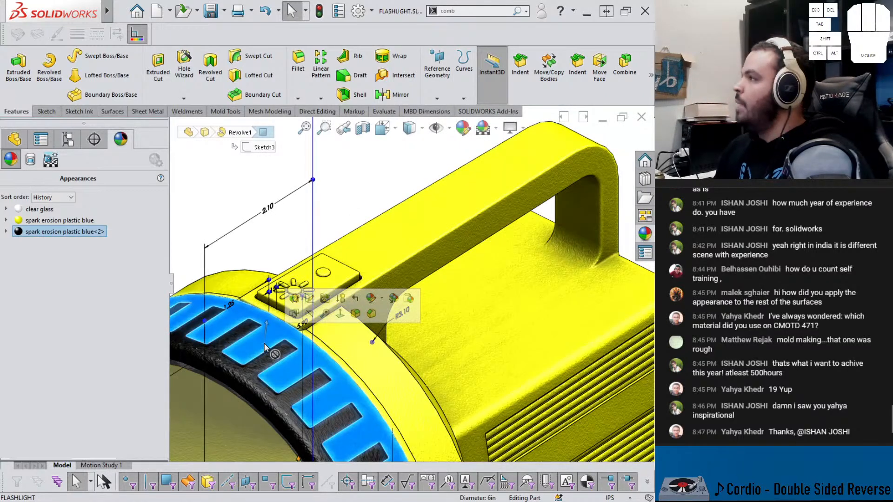
{"action": "key", "text": "Escape"}
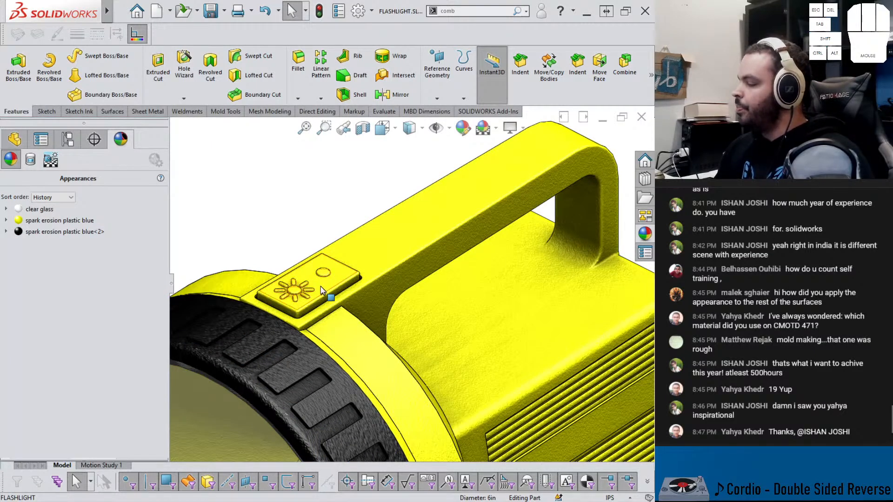
{"action": "scroll", "coordinate": [323, 293], "scroll_direction": "down", "scroll_amount": 3}
{"action": "left_click", "coordinate": [333, 297]}
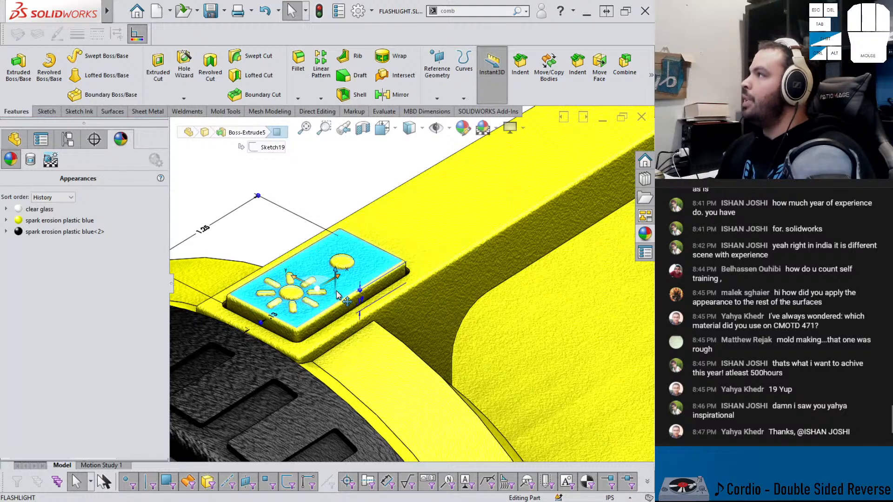
{"action": "left_click", "coordinate": [337, 294], "text": "ctrl"}
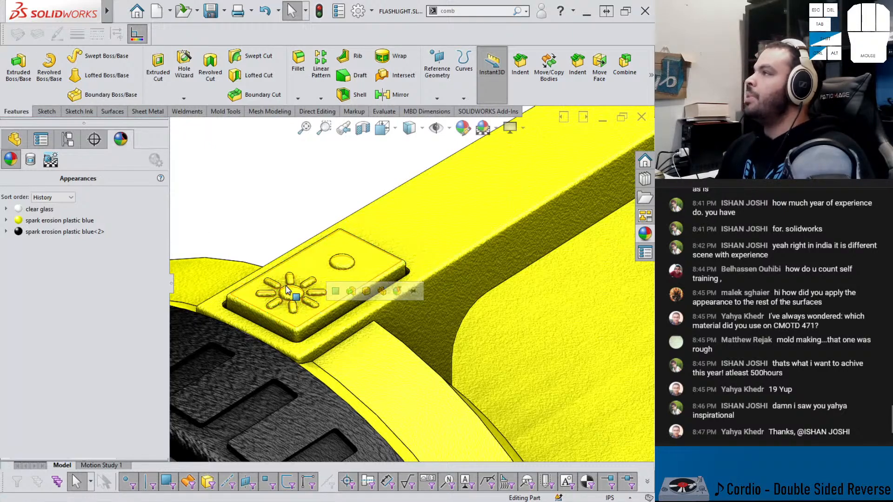
Select all the connected wall faces of the grip ring's slots in one go and clear the selection
{"action": "scroll", "coordinate": [291, 352], "scroll_direction": "down", "scroll_amount": 1}
{"action": "scroll", "coordinate": [298, 335], "scroll_direction": "down", "scroll_amount": 3}
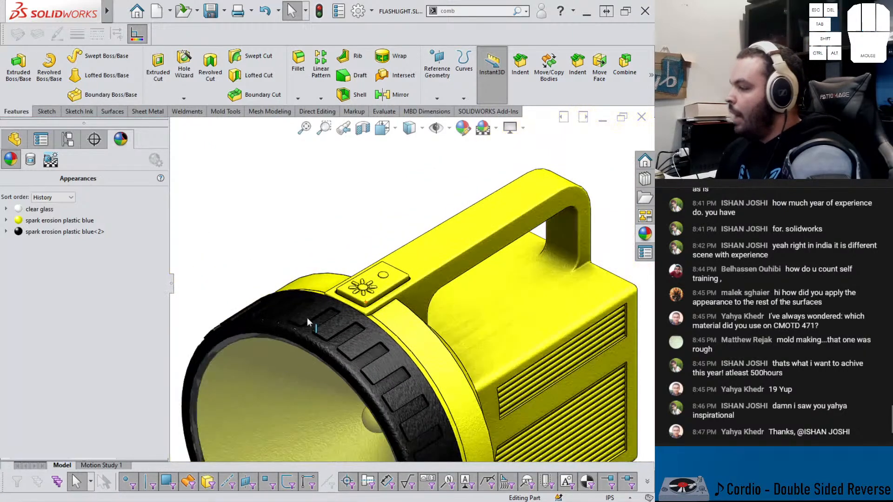
{"action": "scroll", "coordinate": [307, 318], "scroll_direction": "up", "scroll_amount": 8}
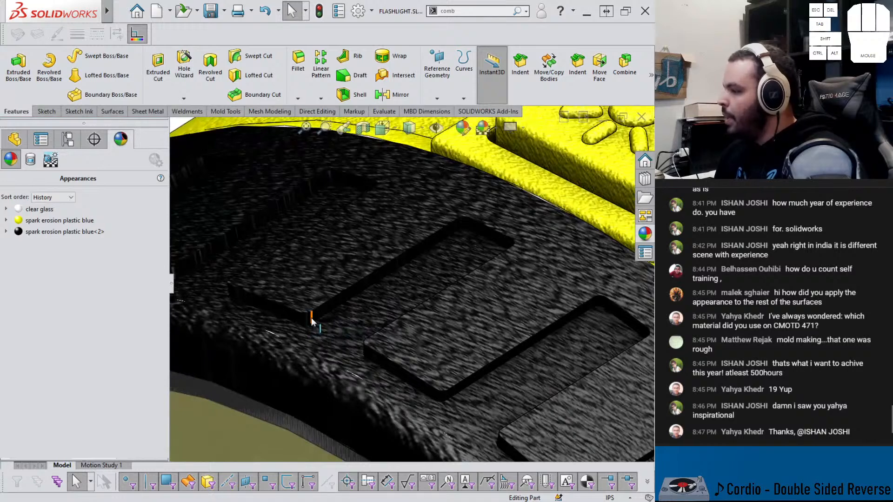
{"action": "left_click", "coordinate": [309, 320]}
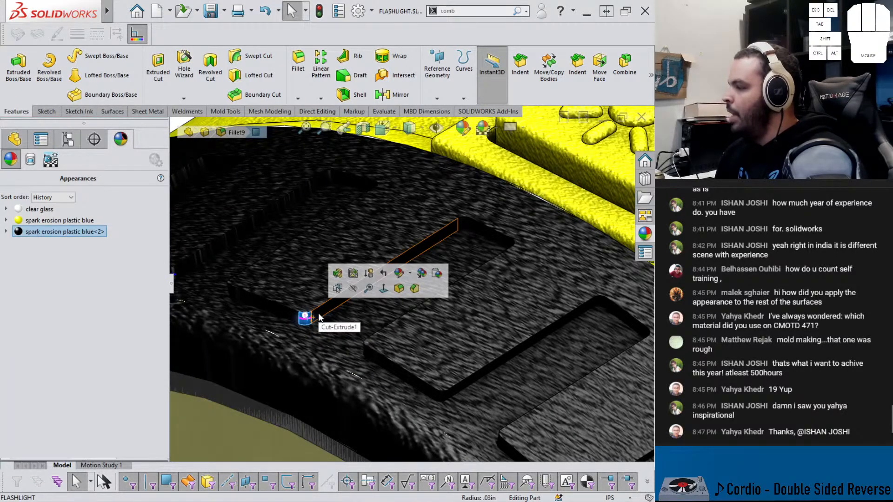
{"action": "right_click", "coordinate": [319, 317]}
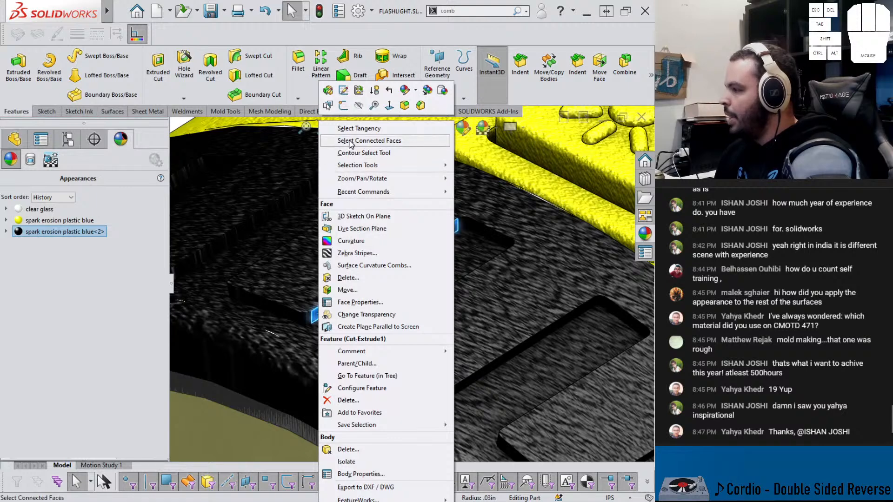
{"action": "left_click", "coordinate": [394, 132]}
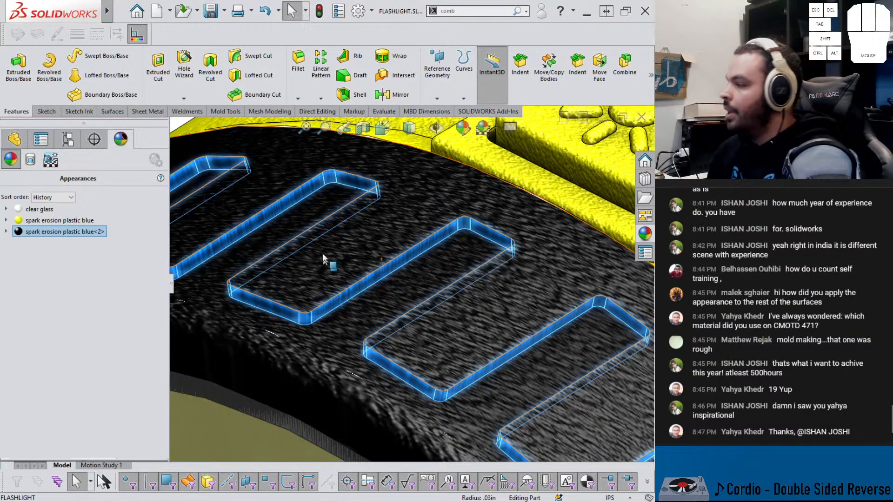
{"action": "scroll", "coordinate": [393, 241], "scroll_direction": "up", "scroll_amount": 5}
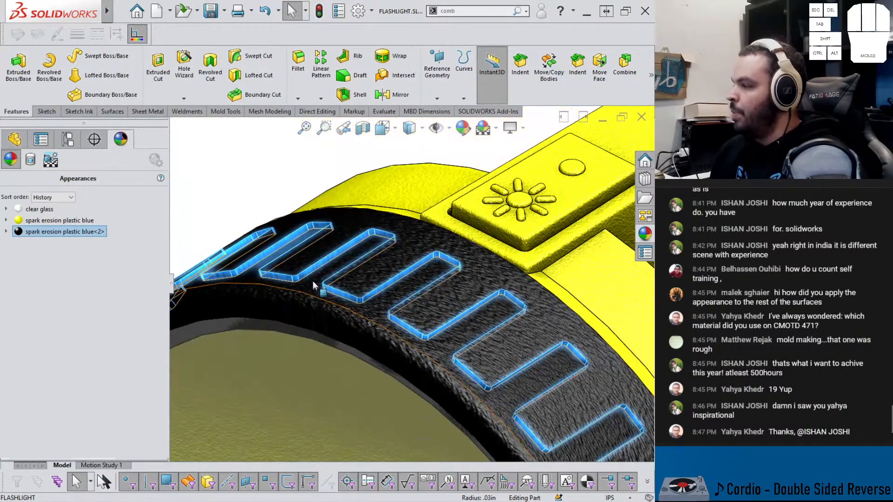
{"action": "left_click", "coordinate": [216, 189]}
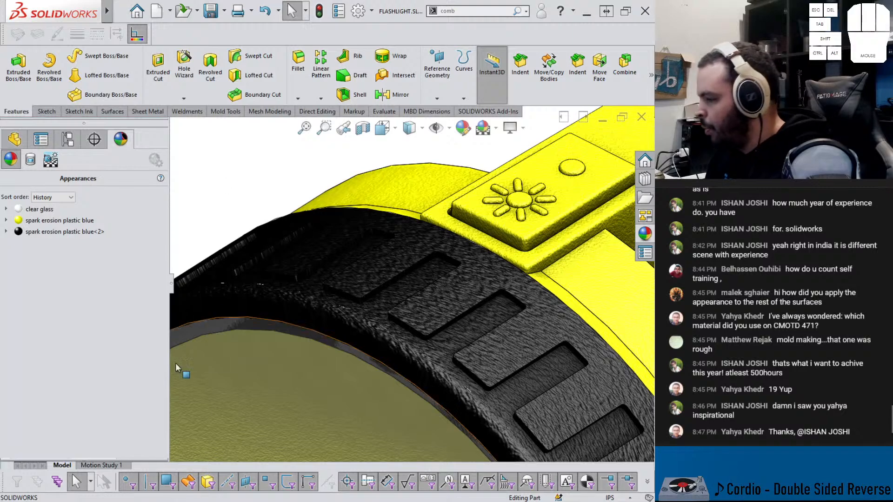
Switch to the Instagram profile in the browser, return to the newer posts and check the rubber stamp post
{"action": "left_click", "coordinate": [315, 468]}
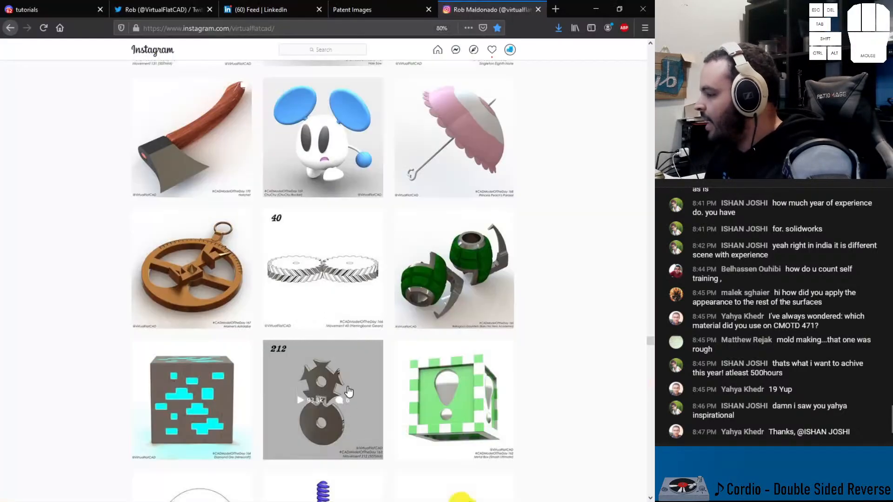
{"action": "left_click_drag", "start_coordinate": [650, 344], "coordinate": [651, 76]}
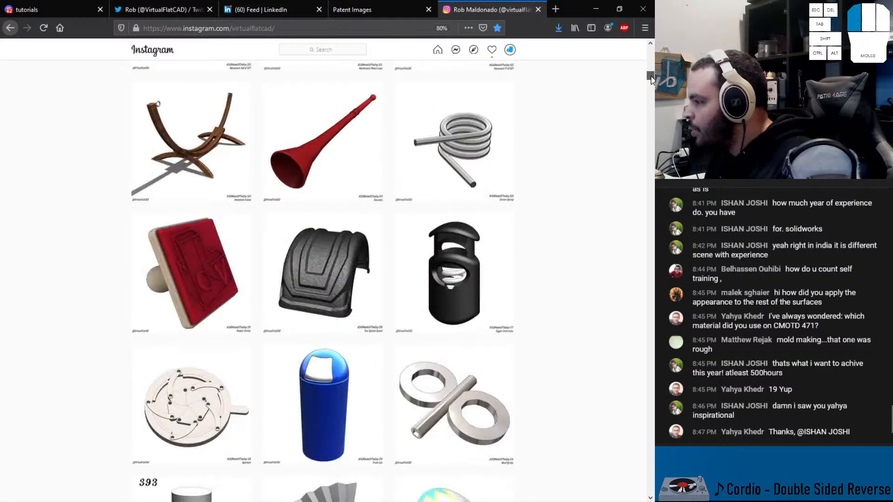
{"action": "left_click", "coordinate": [241, 312]}
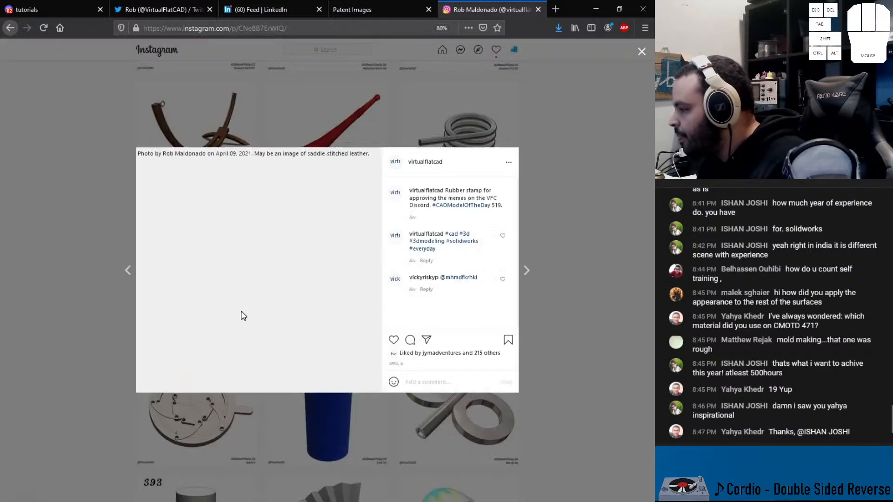
{"action": "left_click", "coordinate": [517, 318]}
{"action": "scroll", "coordinate": [590, 400], "scroll_direction": "down", "scroll_amount": 15}
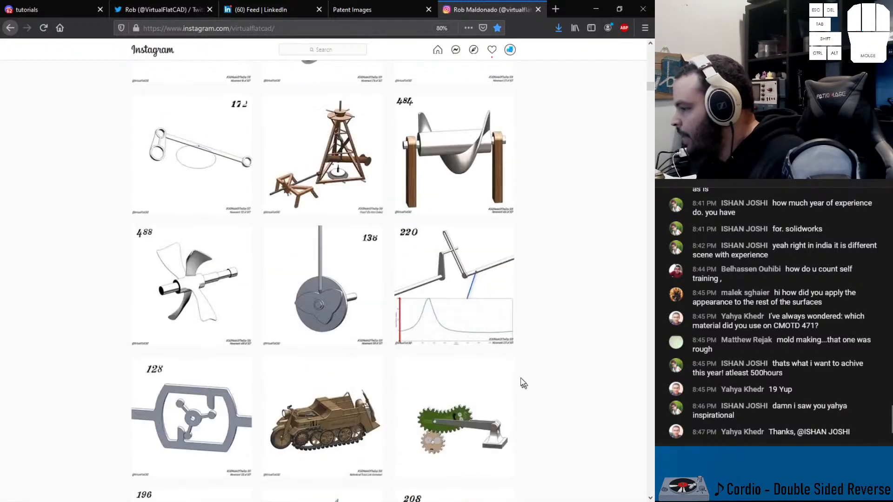
{"action": "scroll", "coordinate": [398, 375], "scroll_direction": "down", "scroll_amount": 2}
Search the older posts for CAD model 471, checking the Movement 50 CV joint post's number
{"action": "left_click", "coordinate": [334, 313]}
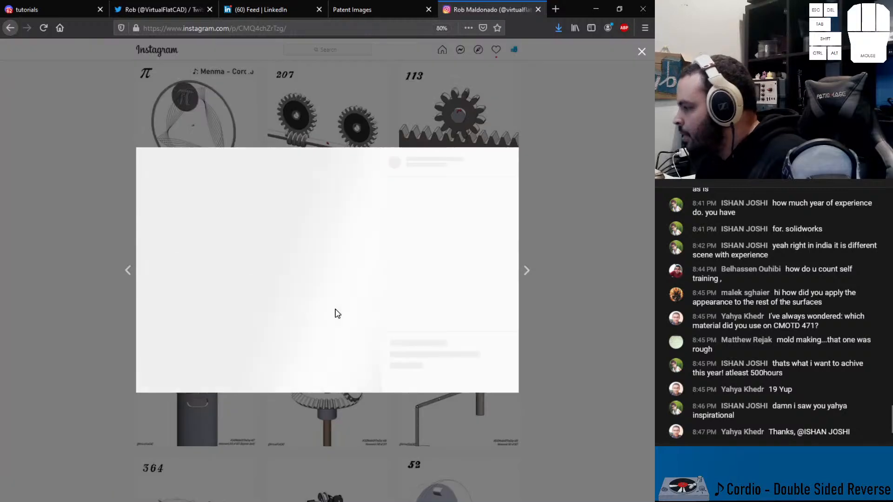
{"action": "left_click", "coordinate": [554, 372]}
{"action": "scroll", "coordinate": [384, 364], "scroll_direction": "down", "scroll_amount": 6}
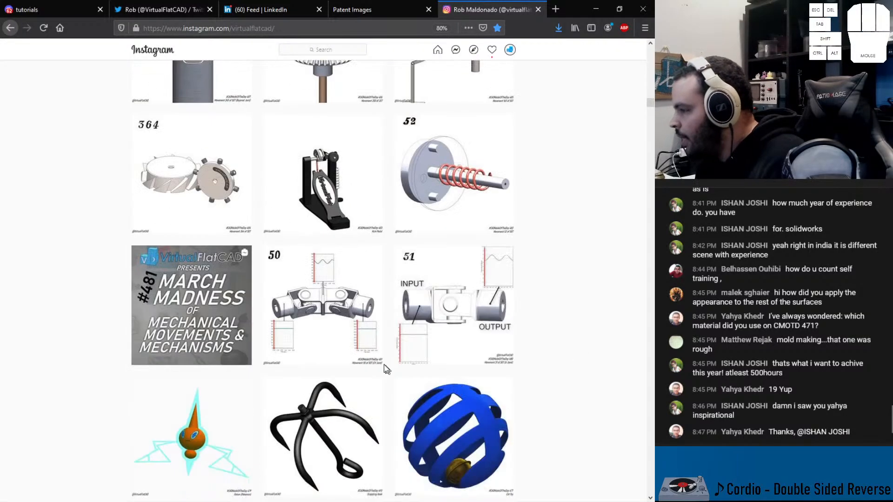
{"action": "left_click", "coordinate": [355, 343]}
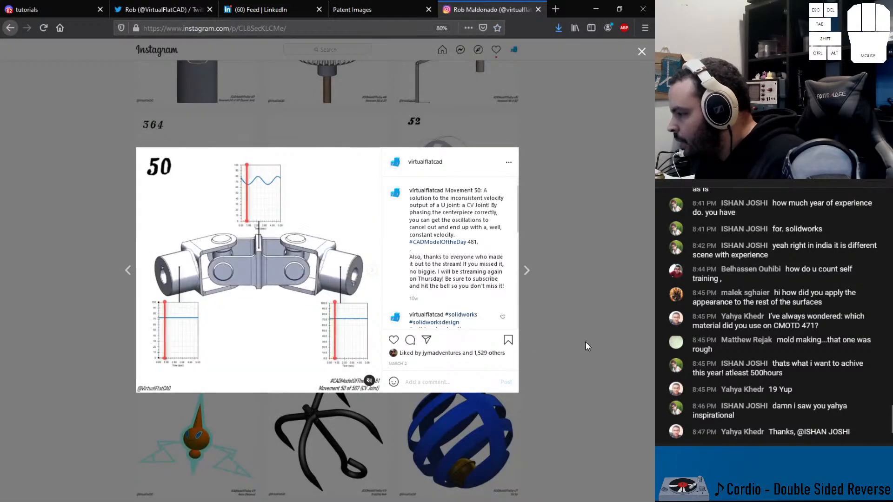
{"action": "left_click", "coordinate": [585, 341]}
{"action": "scroll", "coordinate": [520, 375], "scroll_direction": "down", "scroll_amount": 4}
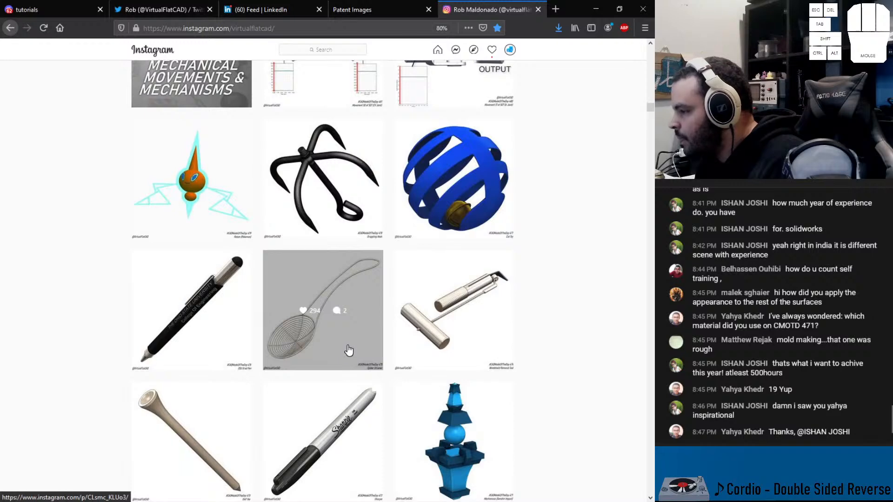
{"action": "scroll", "coordinate": [348, 352], "scroll_direction": "down", "scroll_amount": 1}
{"action": "scroll", "coordinate": [350, 346], "scroll_direction": "down", "scroll_amount": 1}
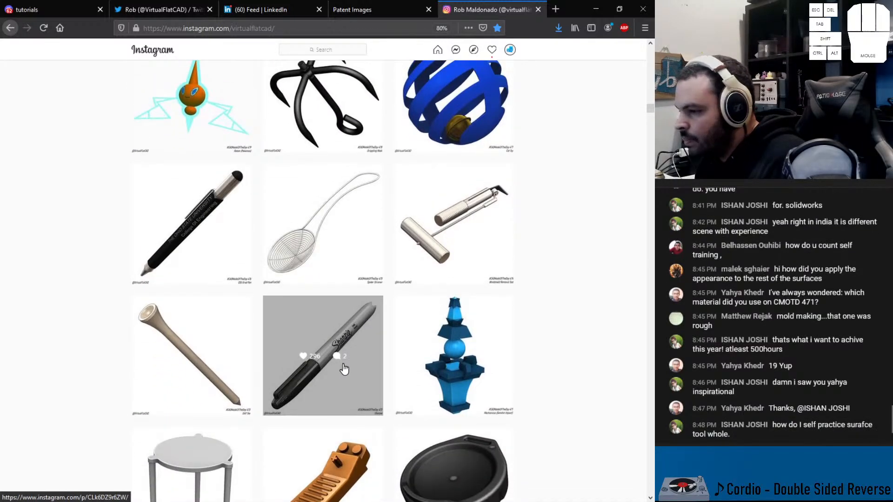
Check the Golf Tee and Mechanicus posts to identify model 471, and return to SOLIDWORKS
{"action": "left_click", "coordinate": [210, 367]}
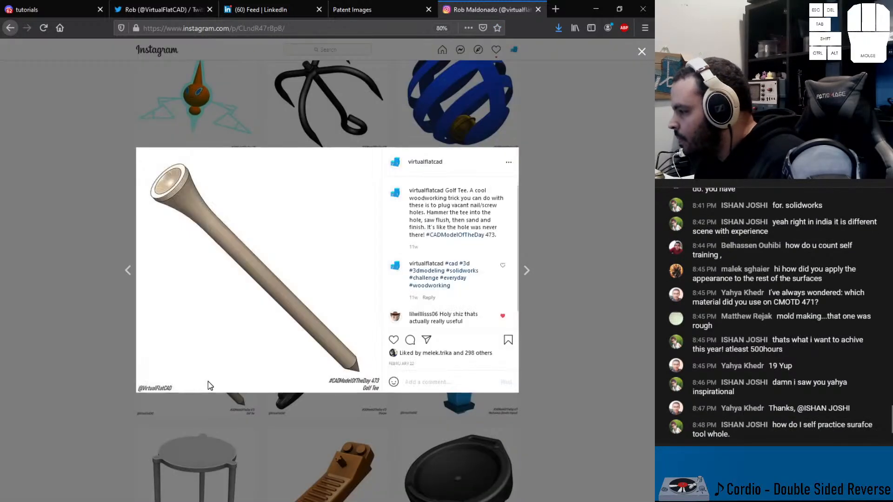
{"action": "left_click", "coordinate": [637, 368]}
{"action": "left_click", "coordinate": [515, 393]}
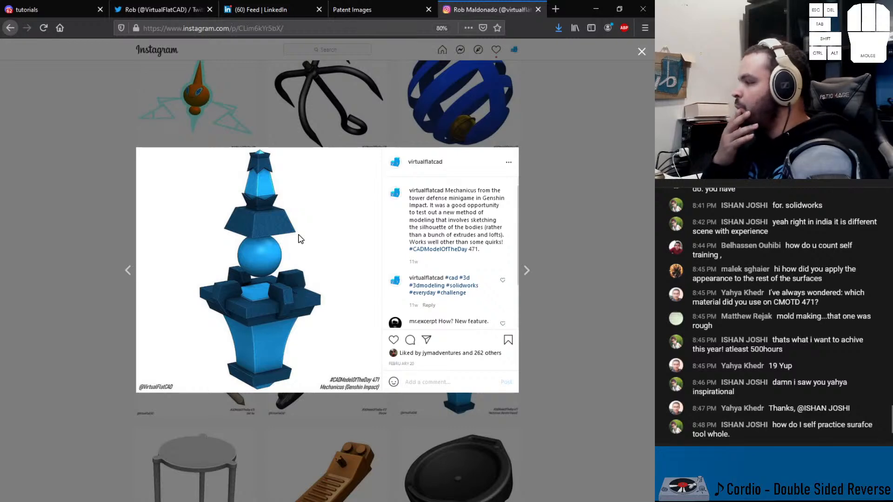
{"action": "key", "text": "Escape"}
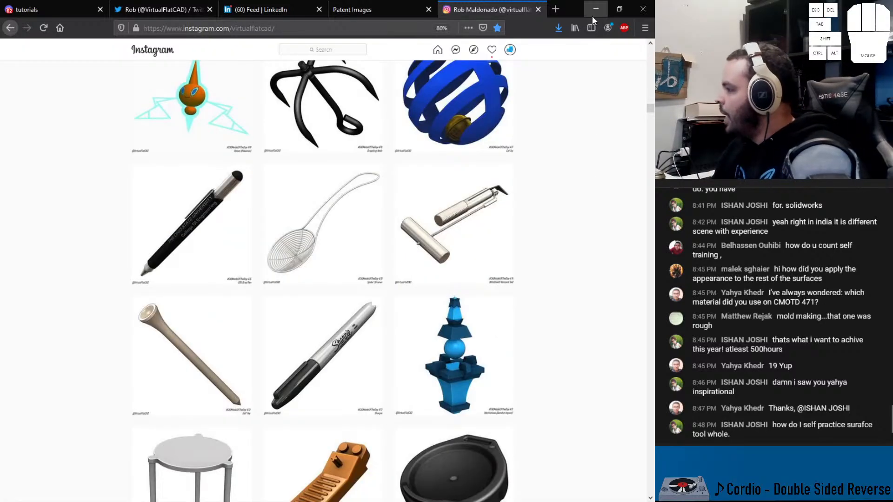
{"action": "left_click", "coordinate": [594, 13]}
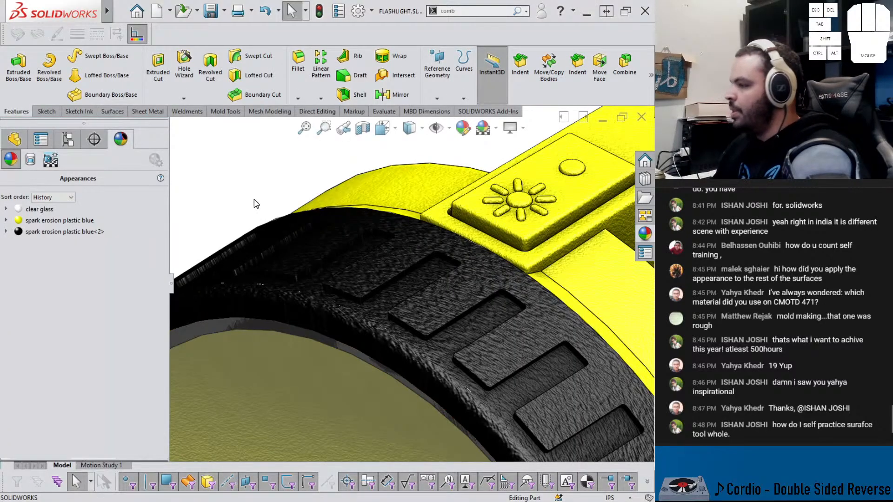
Browse for a file to open in the _#CADModelOfTheDay folder and enter its 471 - MECHANICUS subfolder
{"action": "left_click", "coordinate": [121, 11]}
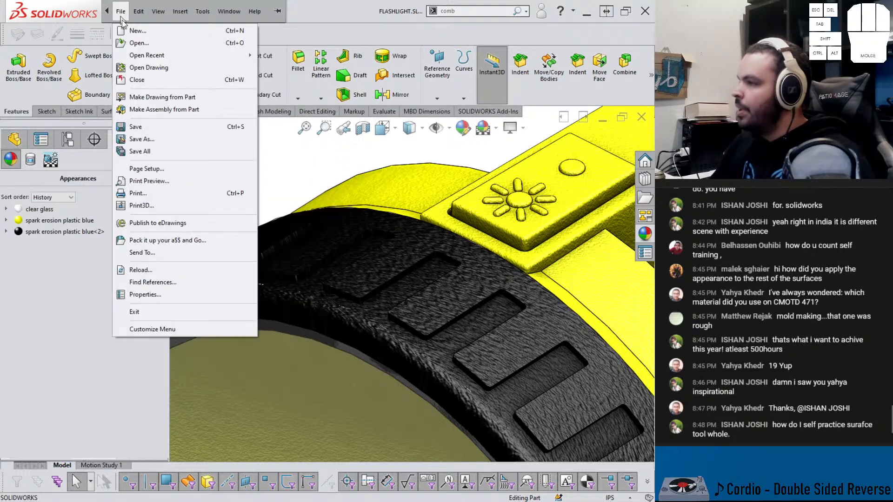
{"action": "left_click", "coordinate": [134, 40]}
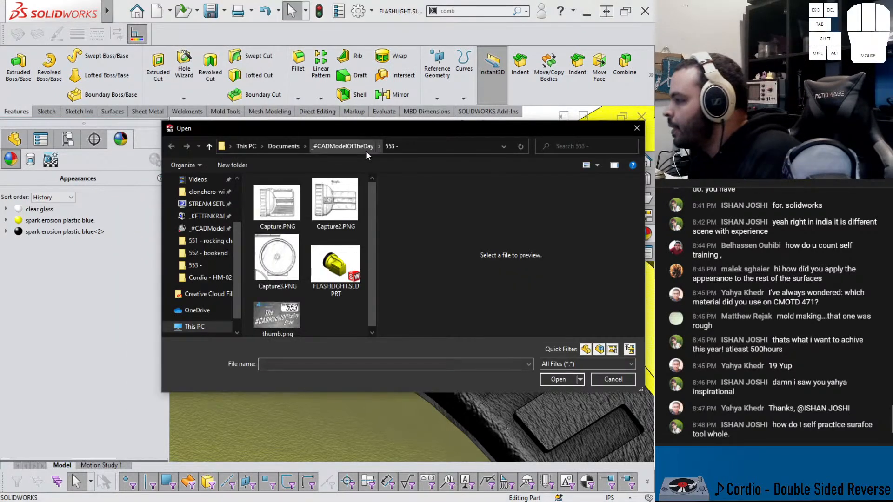
{"action": "left_click", "coordinate": [365, 149]}
{"action": "scroll", "coordinate": [307, 247], "scroll_direction": "down", "scroll_amount": 18}
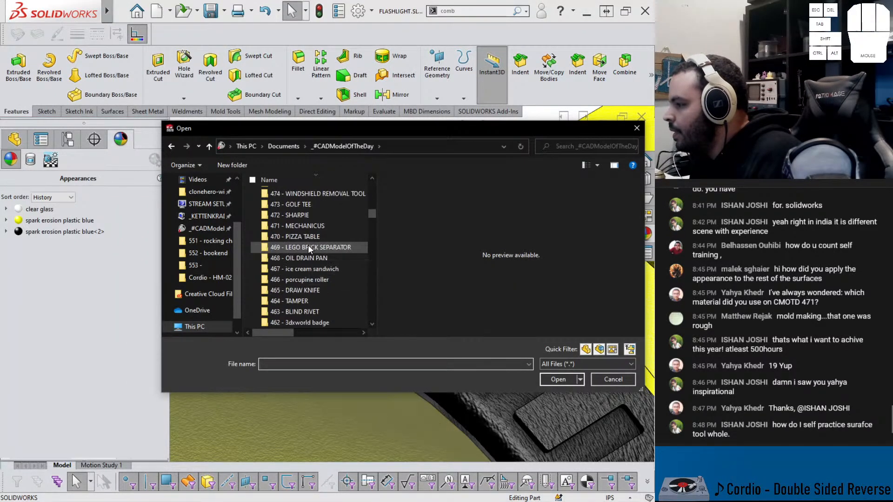
{"action": "scroll", "coordinate": [297, 228], "scroll_direction": "up", "scroll_amount": 2}
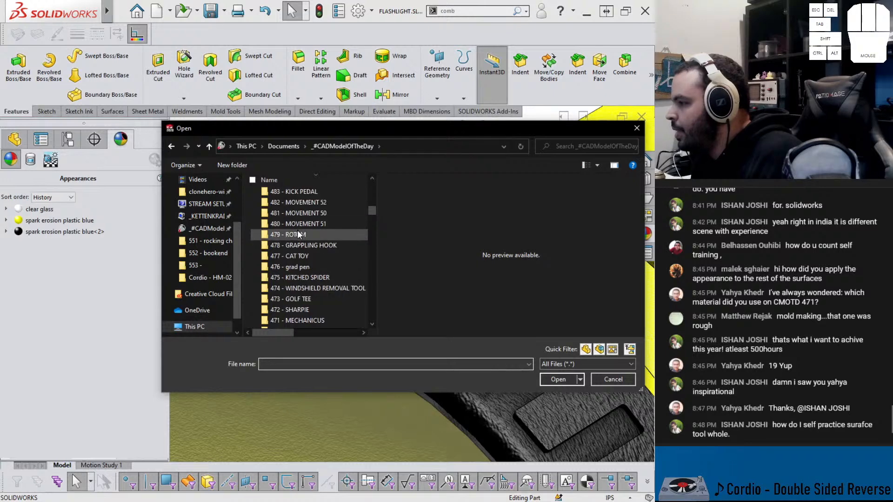
{"action": "scroll", "coordinate": [299, 234], "scroll_direction": "down", "scroll_amount": 3}
{"action": "scroll", "coordinate": [295, 236], "scroll_direction": "up", "scroll_amount": 1}
{"action": "scroll", "coordinate": [294, 235], "scroll_direction": "down", "scroll_amount": 2}
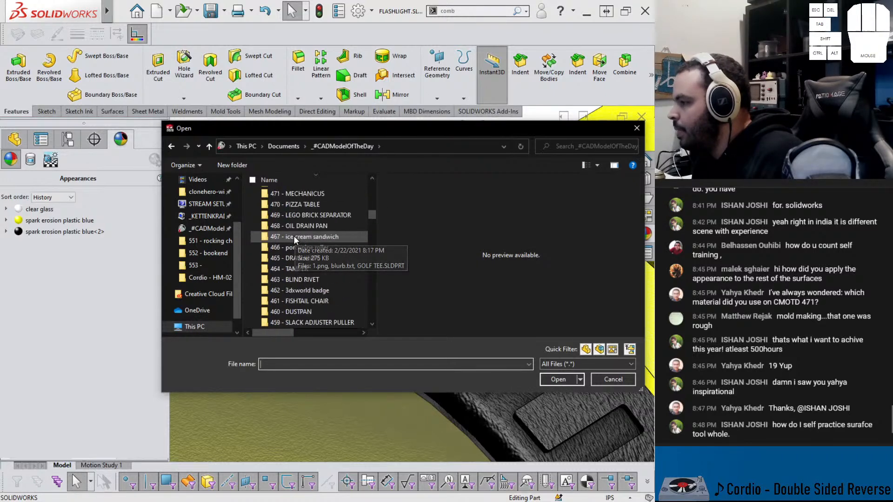
{"action": "double_click", "coordinate": [301, 196]}
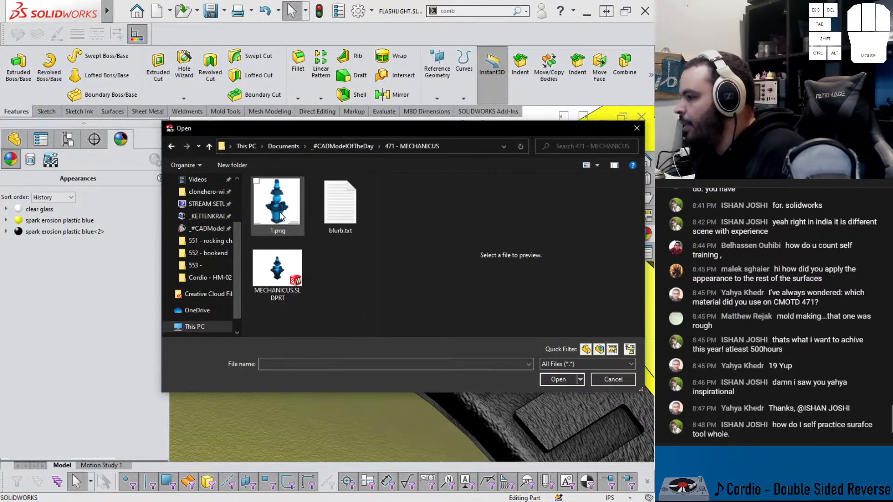
Preview the folder's files and open the part MECHANICUS.SLDPRT in Quick View mode
{"action": "left_click", "coordinate": [295, 202]}
{"action": "left_click", "coordinate": [289, 269]}
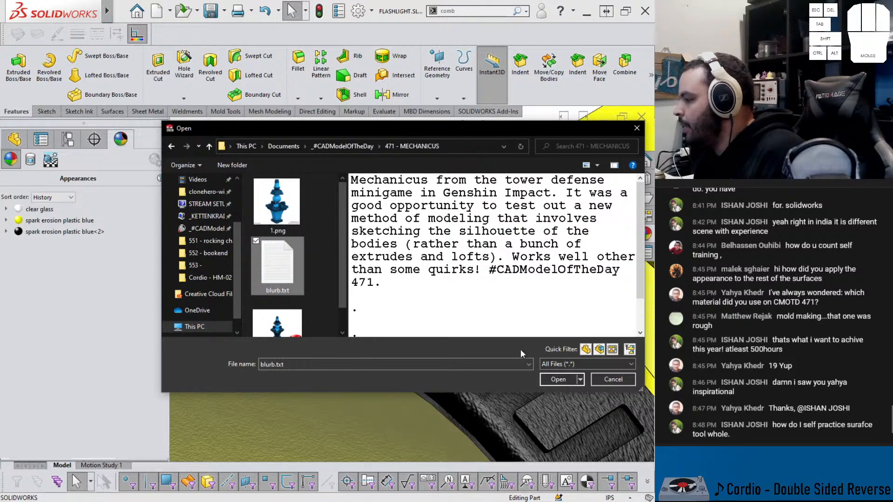
{"action": "left_click", "coordinate": [284, 323]}
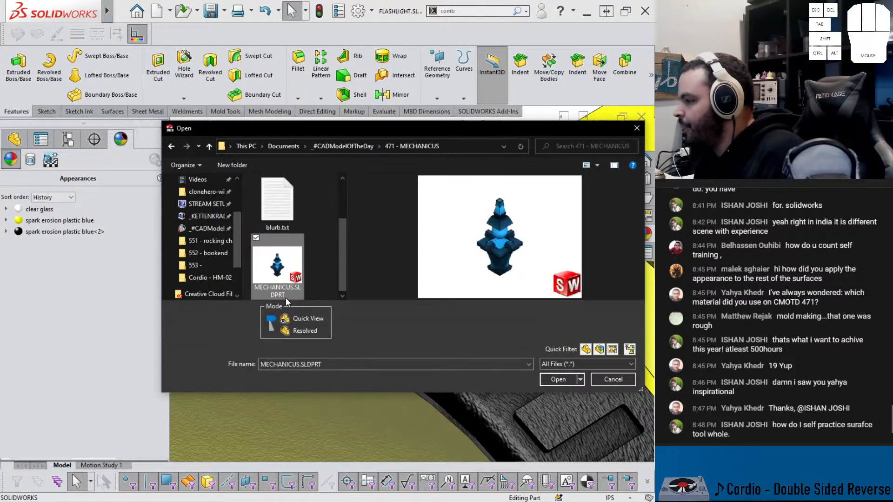
{"action": "double_click", "coordinate": [285, 298]}
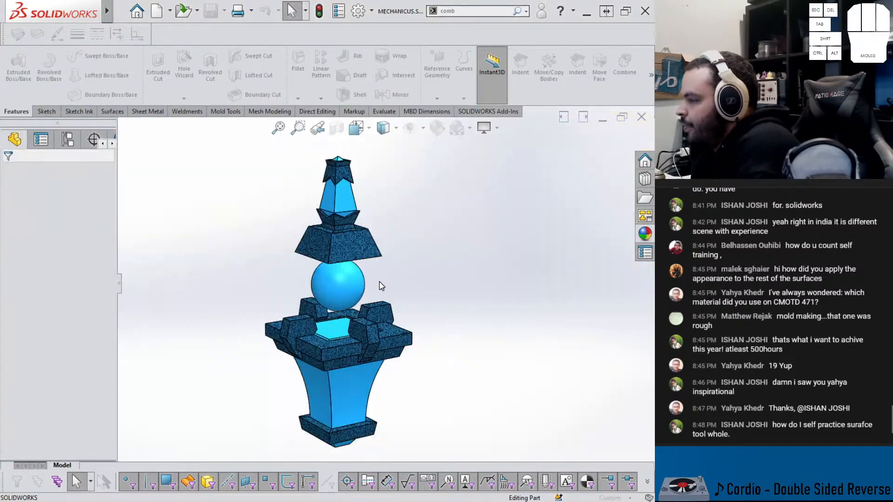
Examine the speckled blue surface of the Mechanicus model and try to look up its features and appearances
{"action": "scroll", "coordinate": [344, 253], "scroll_direction": "down", "scroll_amount": 6}
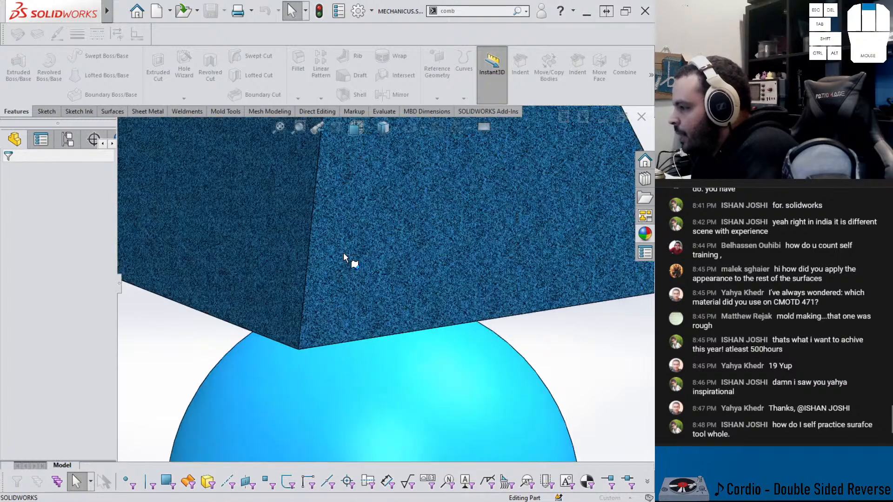
{"action": "scroll", "coordinate": [343, 253], "scroll_direction": "up", "scroll_amount": 1}
{"action": "middle_click_drag", "start_coordinate": [343, 253], "coordinate": [326, 250]}
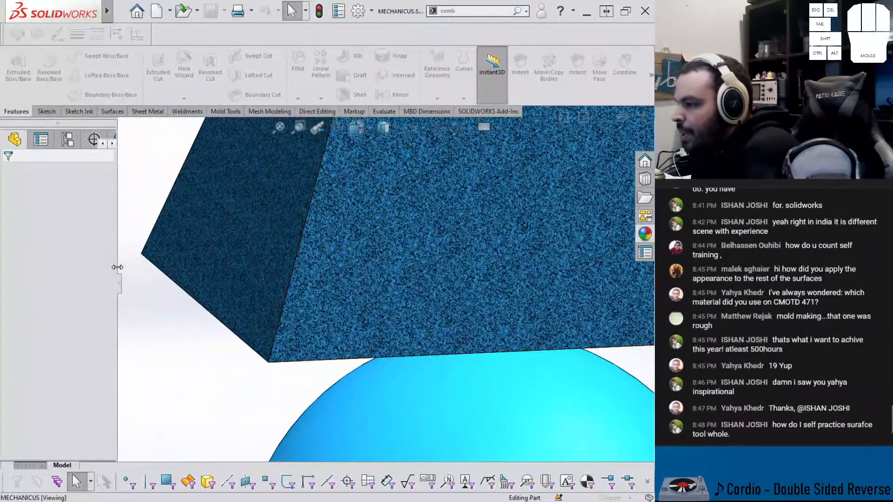
{"action": "left_click_drag", "start_coordinate": [122, 285], "coordinate": [186, 283]}
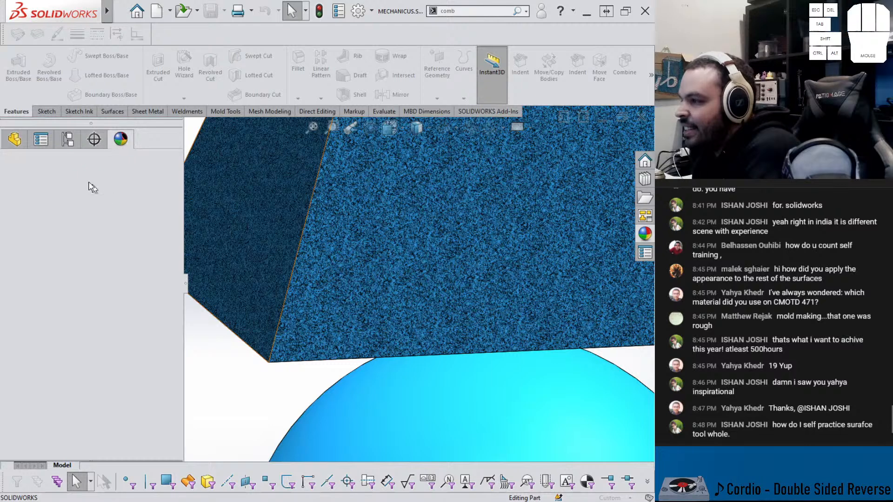
{"action": "left_click", "coordinate": [20, 143]}
{"action": "left_click", "coordinate": [132, 141]}
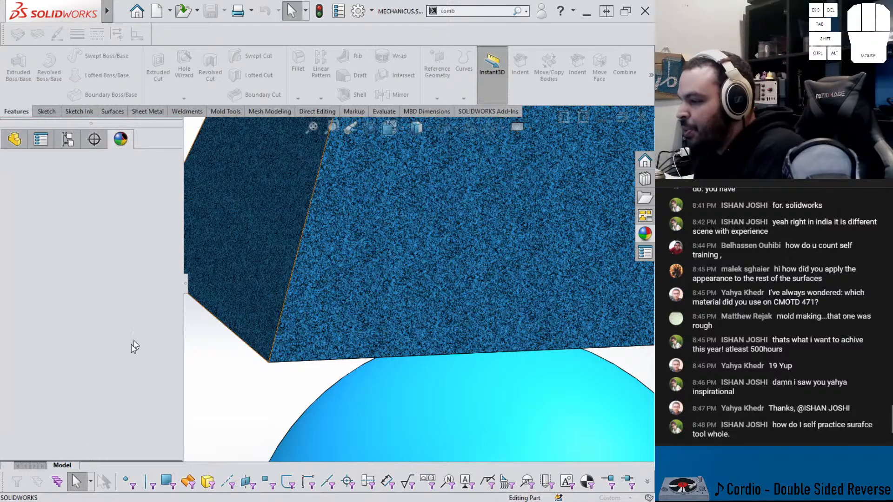
{"action": "key", "text": "f"}
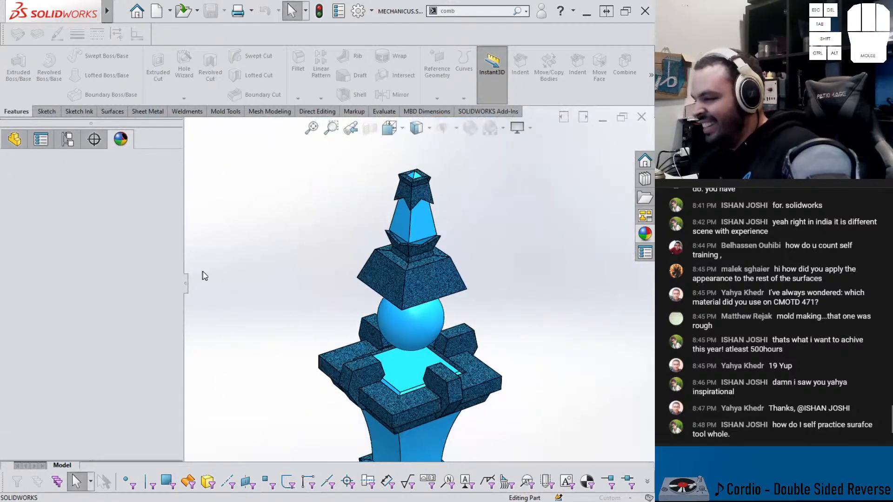
{"action": "key", "text": "super"}
{"action": "left_click", "coordinate": [339, 168]}
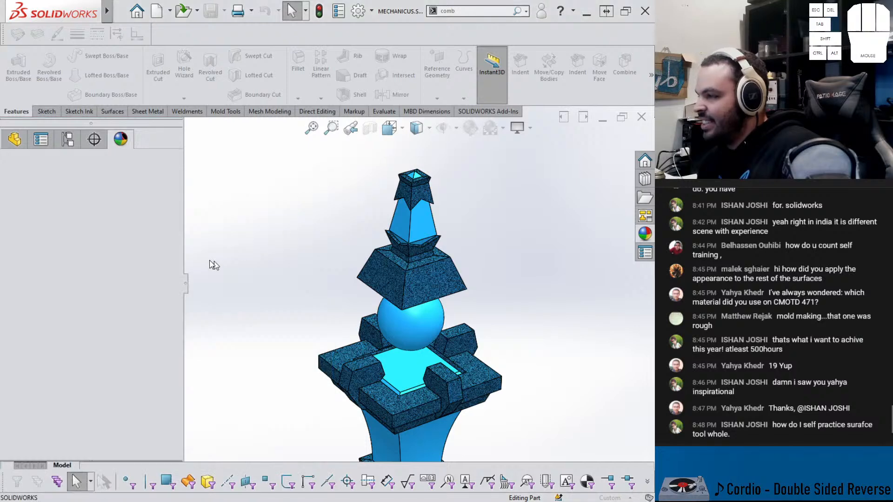
Return to the flashlight part and close it, leaving the Mechanicus model open
{"action": "left_click", "coordinate": [15, 142]}
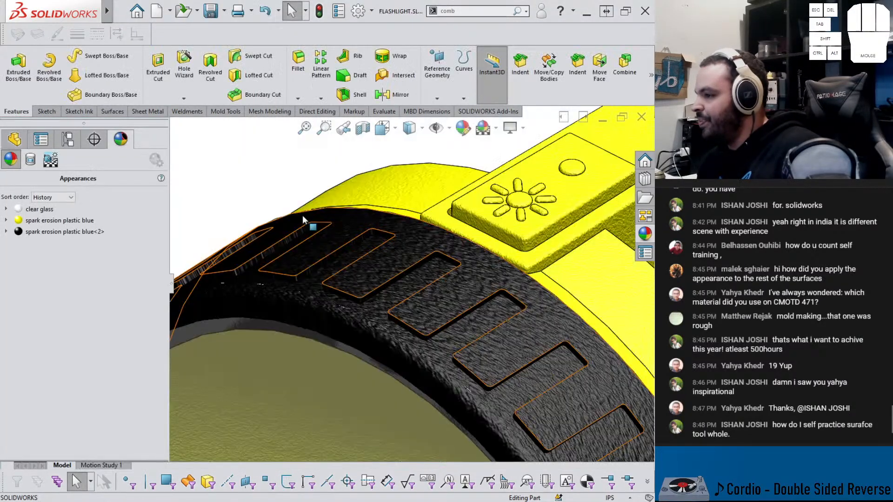
{"action": "scroll", "coordinate": [321, 240], "scroll_direction": "down", "scroll_amount": 7}
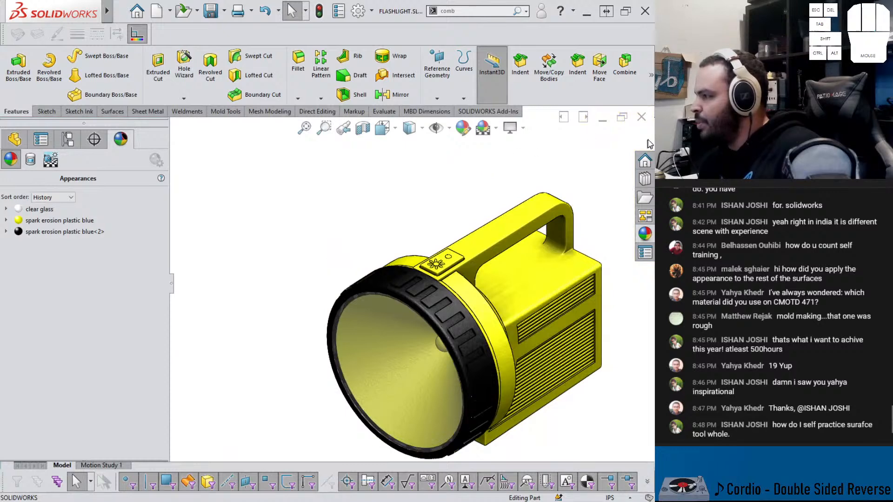
{"action": "left_click", "coordinate": [641, 117]}
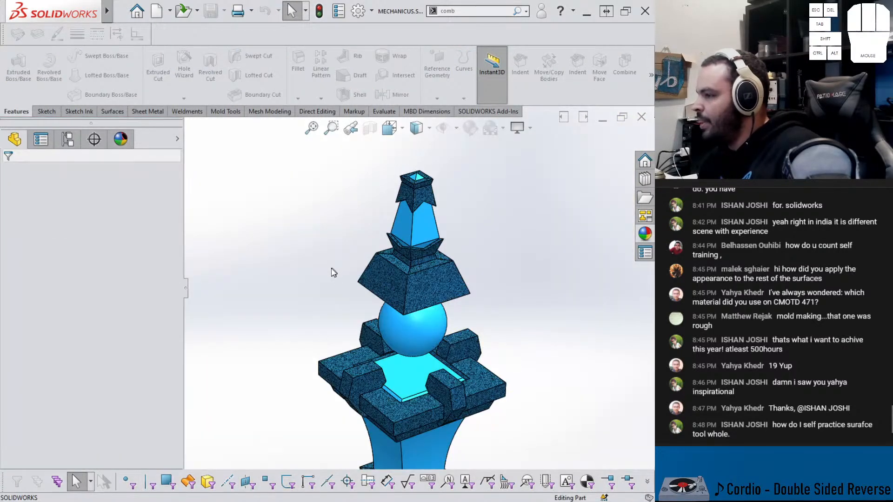
Try to list the appearances of the Mechanicus model while it is in Quick View mode
{"action": "scroll", "coordinate": [339, 271], "scroll_direction": "up", "scroll_amount": 2}
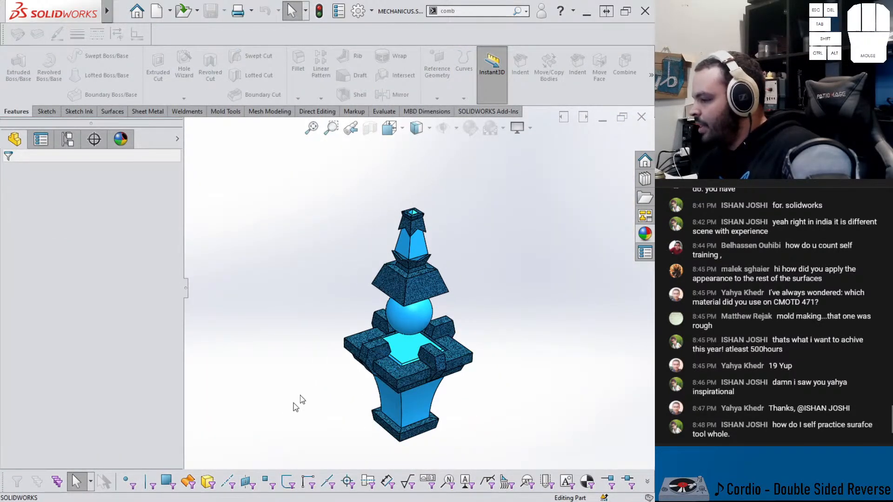
{"action": "middle_click_drag", "start_coordinate": [399, 348], "coordinate": [412, 348]}
{"action": "left_click", "coordinate": [120, 138]}
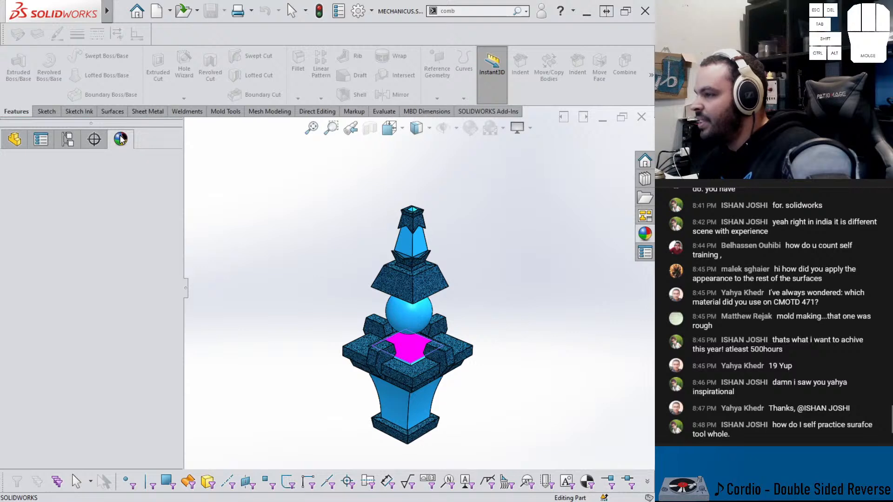
{"action": "key", "text": "Escape"}
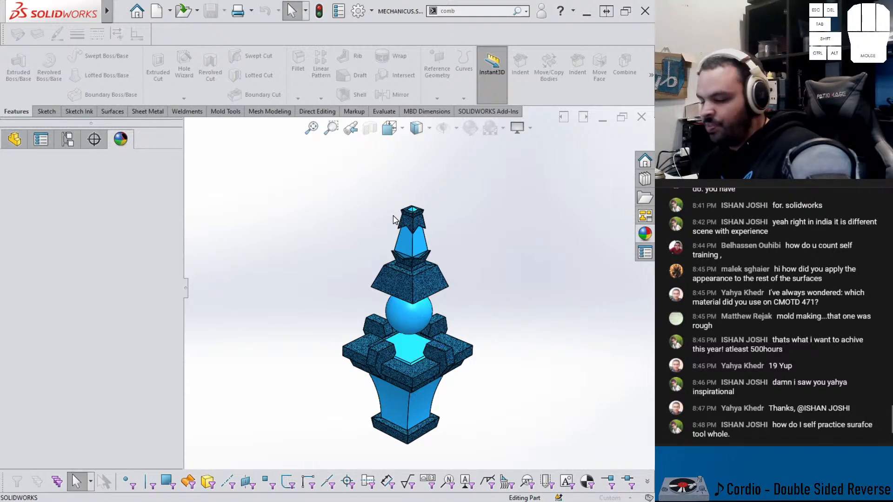
Close the Quick View model, reopen MECHANICUS.SLDPRT as a fully loaded part and list its appearances
{"action": "key", "text": "ctrl+w"}
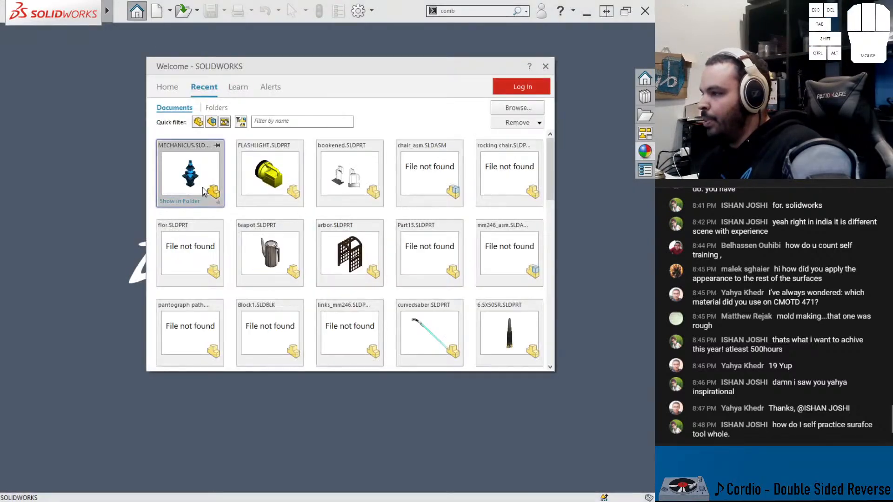
{"action": "left_click", "coordinate": [331, 246]}
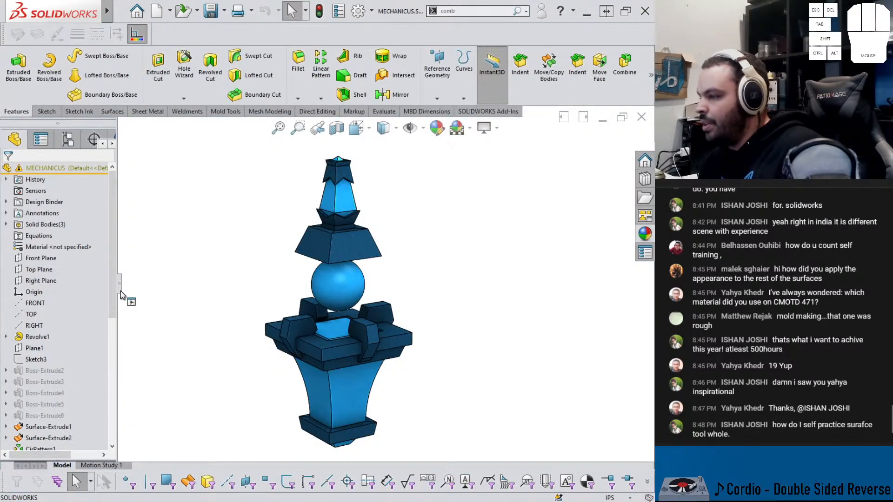
{"action": "left_click_drag", "start_coordinate": [120, 294], "coordinate": [138, 293]}
{"action": "left_click", "coordinate": [120, 139]}
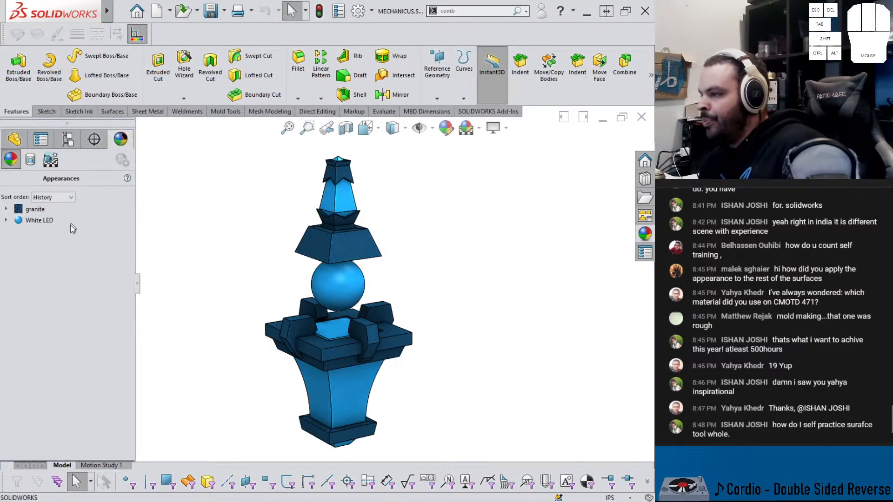
Select the granite appearance and examine its texture closely on the model's surfaces
{"action": "left_click", "coordinate": [31, 211]}
{"action": "scroll", "coordinate": [279, 258], "scroll_direction": "down", "scroll_amount": 10}
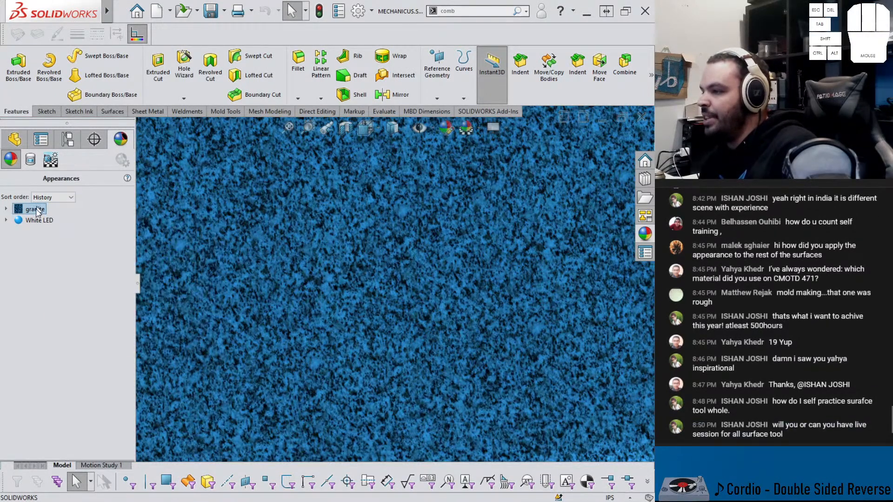
{"action": "scroll", "coordinate": [279, 258], "scroll_direction": "up", "scroll_amount": 10}
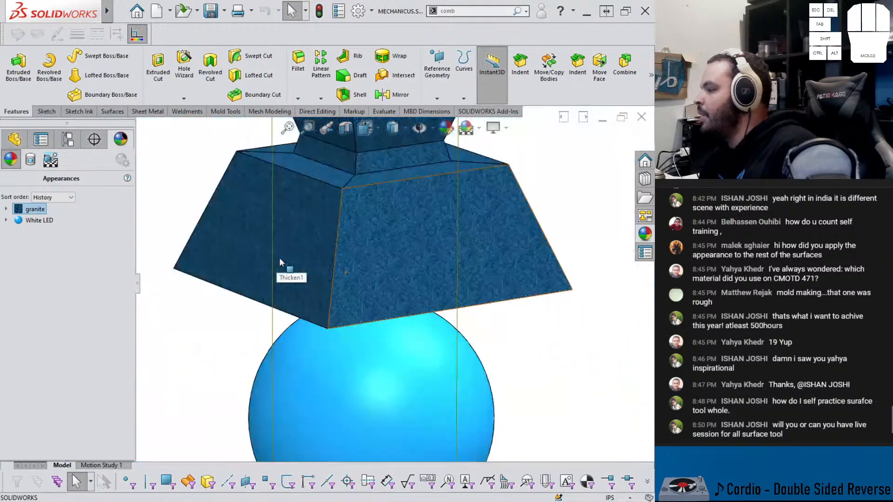
Browse the appearance library's Miscellaneous and Stone categories, checking the Paving, Stoneware and Brick groups
{"action": "left_click", "coordinate": [645, 235]}
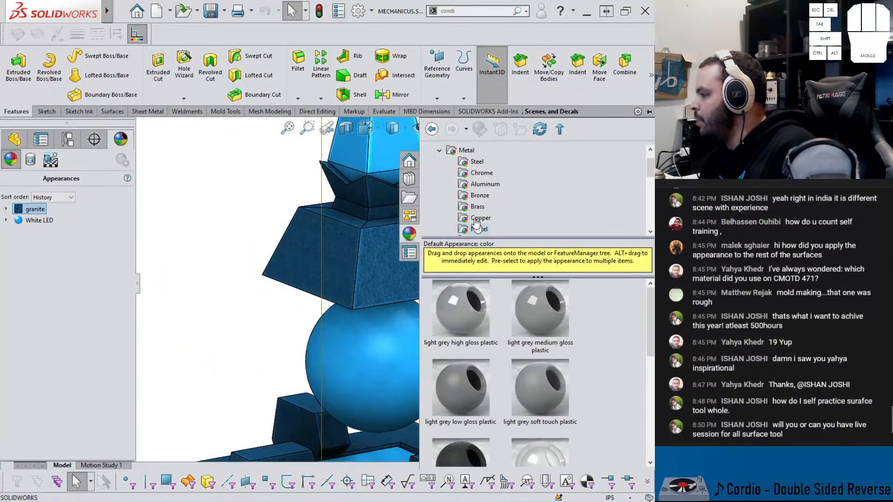
{"action": "scroll", "coordinate": [472, 216], "scroll_direction": "down", "scroll_amount": 4}
{"action": "scroll", "coordinate": [467, 213], "scroll_direction": "down", "scroll_amount": 3}
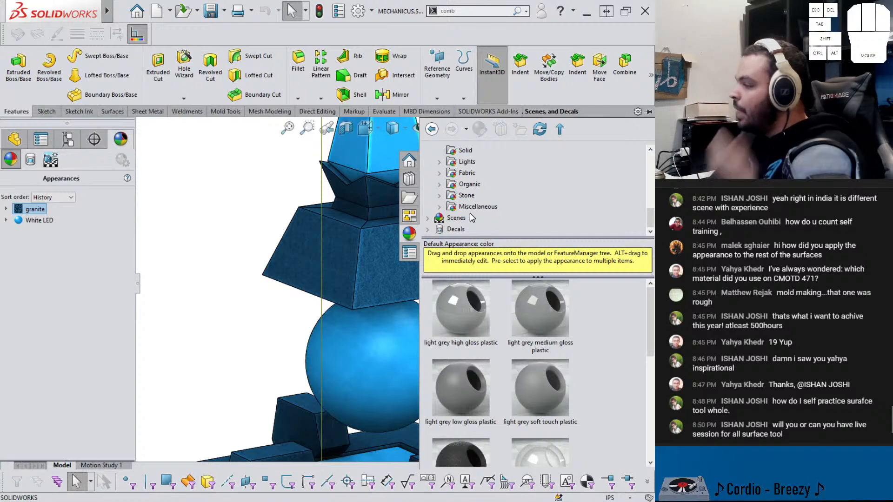
{"action": "left_click", "coordinate": [465, 208]}
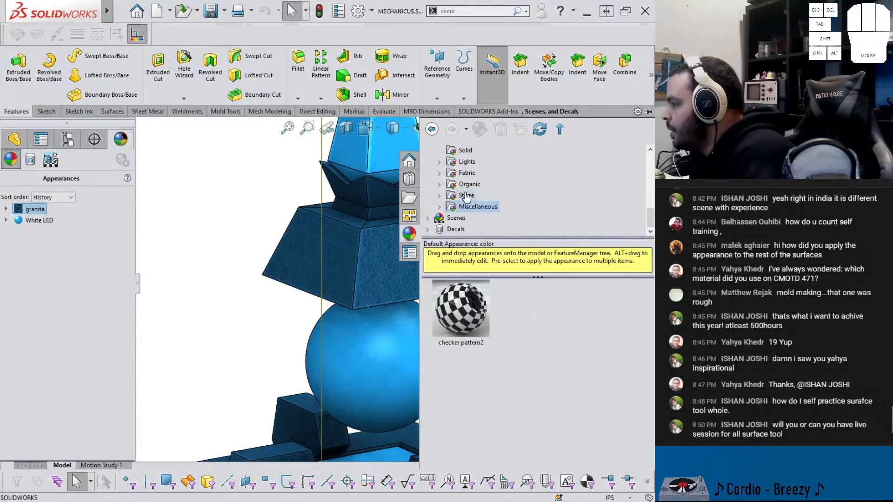
{"action": "left_click", "coordinate": [467, 195]}
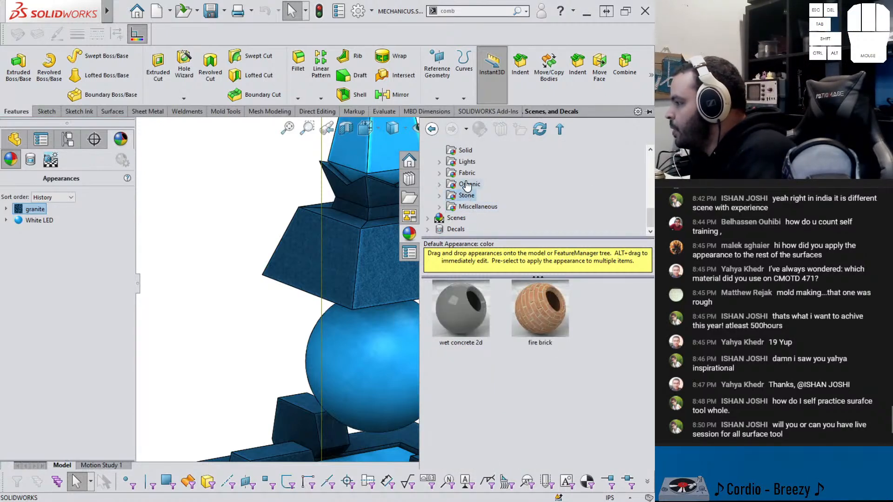
{"action": "scroll", "coordinate": [467, 186], "scroll_direction": "up", "scroll_amount": 5}
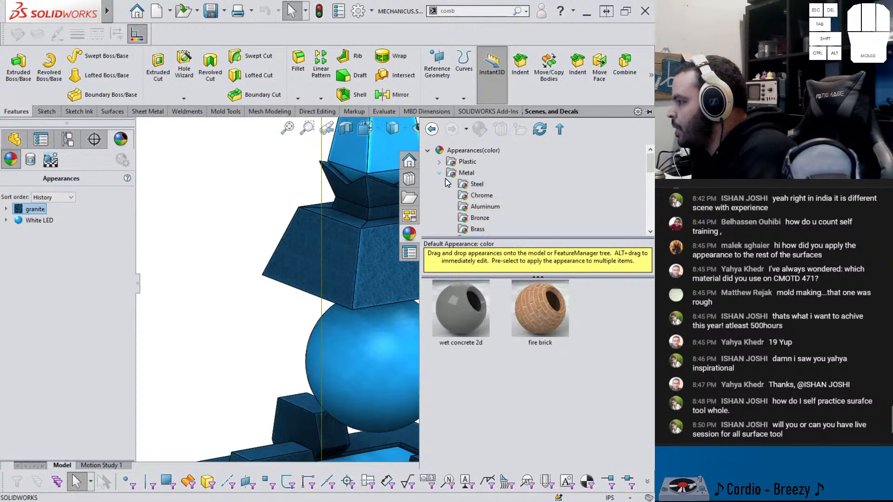
{"action": "scroll", "coordinate": [460, 195], "scroll_direction": "down", "scroll_amount": 5}
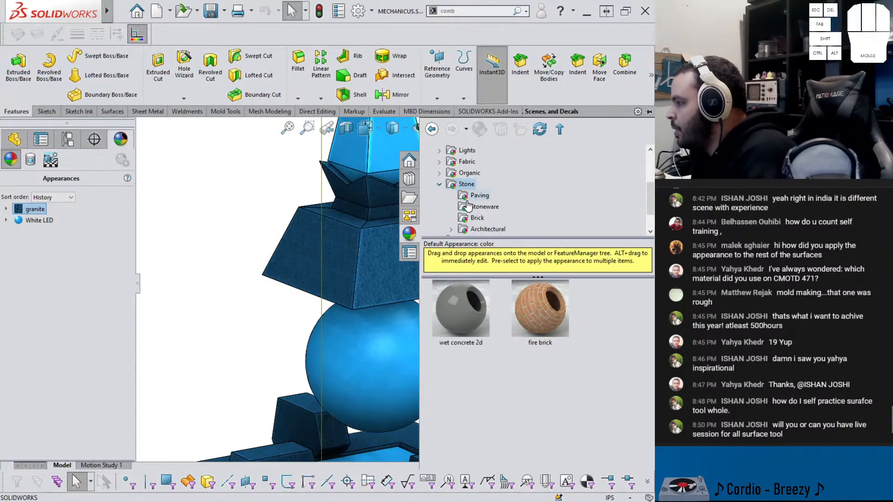
{"action": "left_click", "coordinate": [474, 196]}
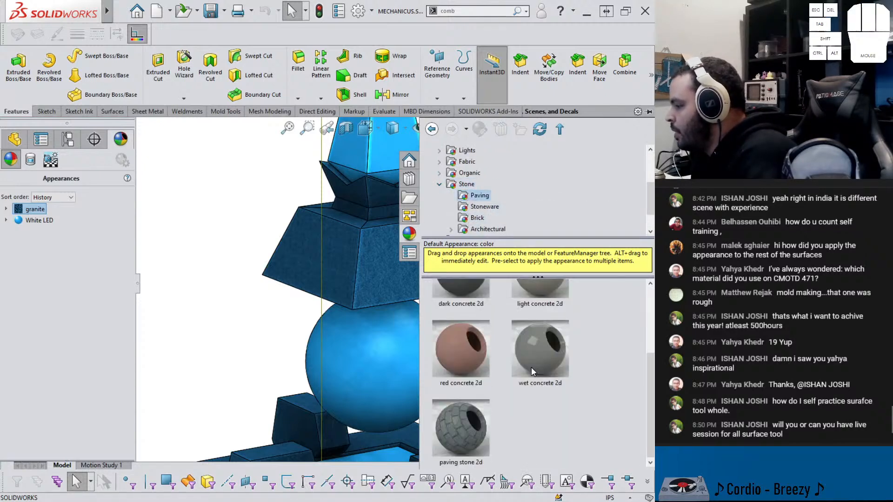
{"action": "left_click", "coordinate": [476, 207]}
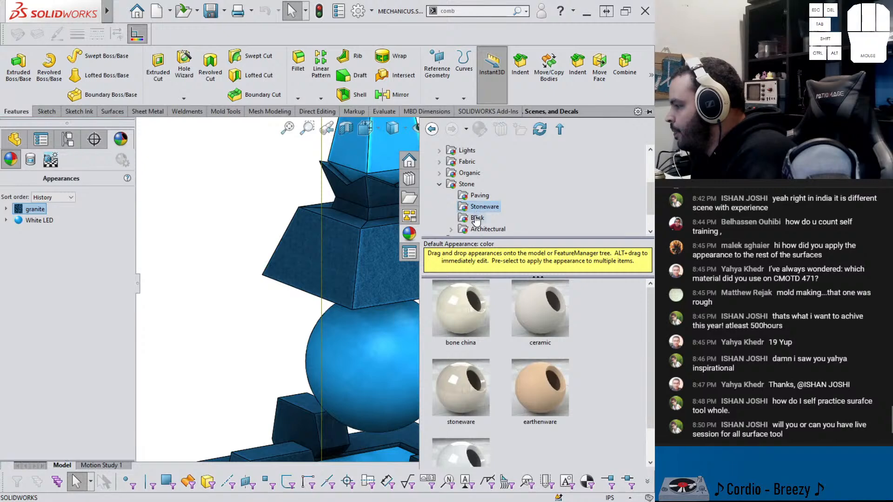
{"action": "left_click", "coordinate": [476, 219]}
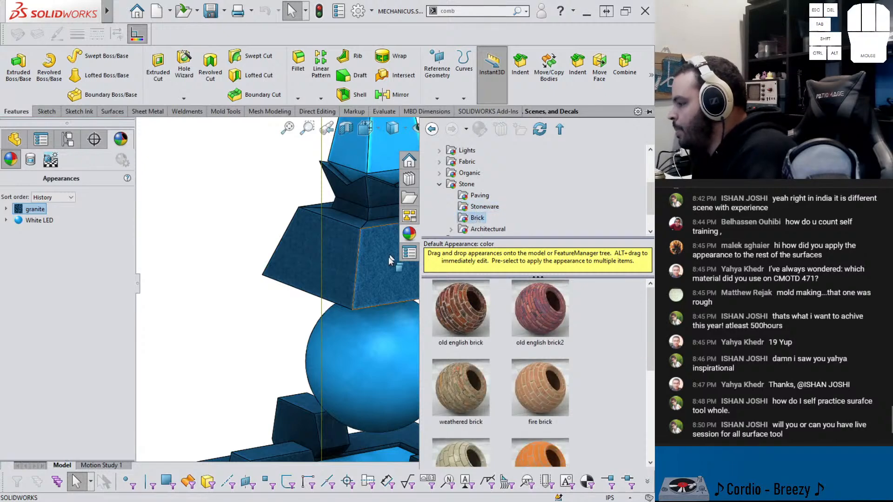
Apply the flemish brick appearance to one sloped side face of the tapered block above the sphere
{"action": "scroll", "coordinate": [385, 259], "scroll_direction": "down", "scroll_amount": 5}
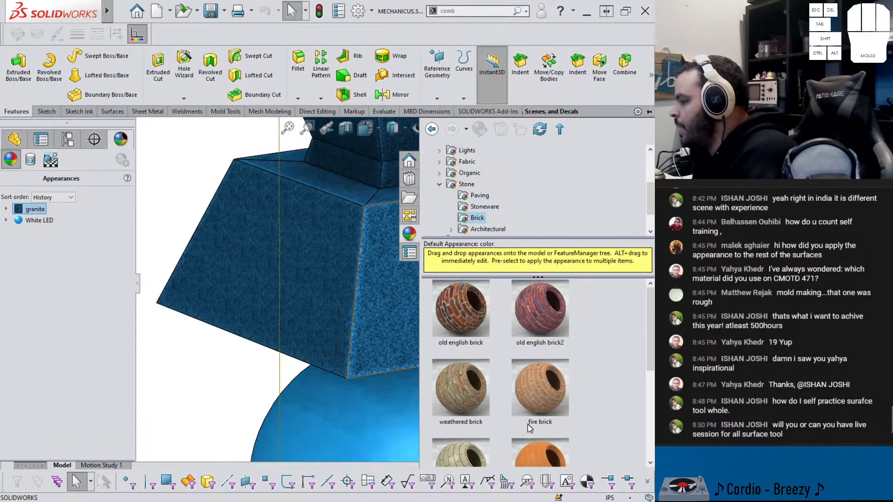
{"action": "scroll", "coordinate": [529, 428], "scroll_direction": "down", "scroll_amount": 2}
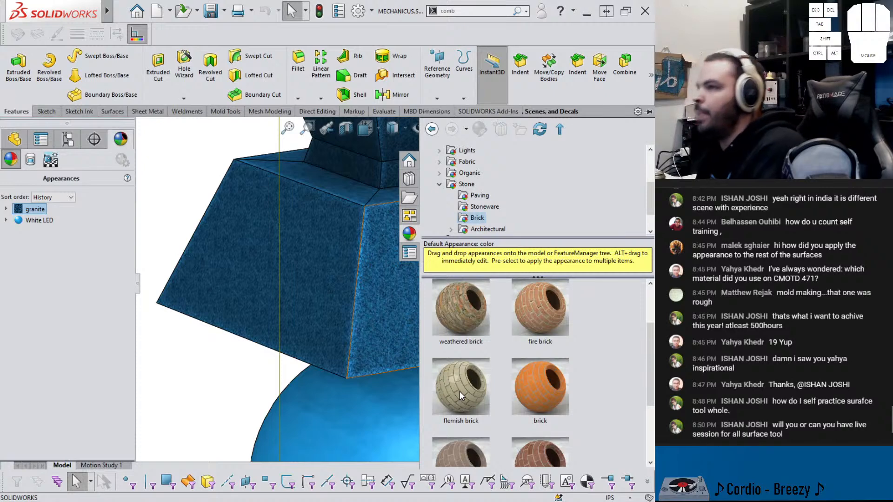
{"action": "mouse_move", "coordinate": [460, 391]}
{"action": "left_click_drag", "start_coordinate": [462, 391], "coordinate": [308, 264]}
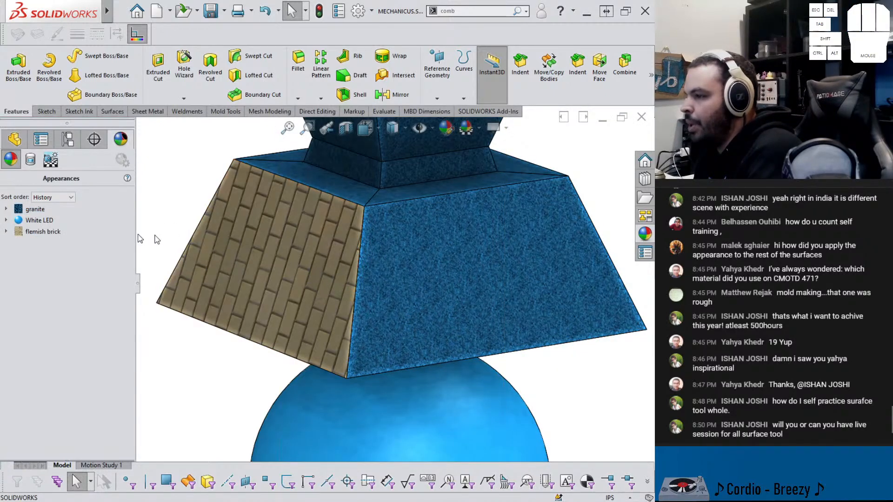
Edit the flemish brick appearance, enable its color and tint it dark blue and then light blue from the standard palette
{"action": "right_click", "coordinate": [42, 231]}
{"action": "left_click", "coordinate": [63, 251]}
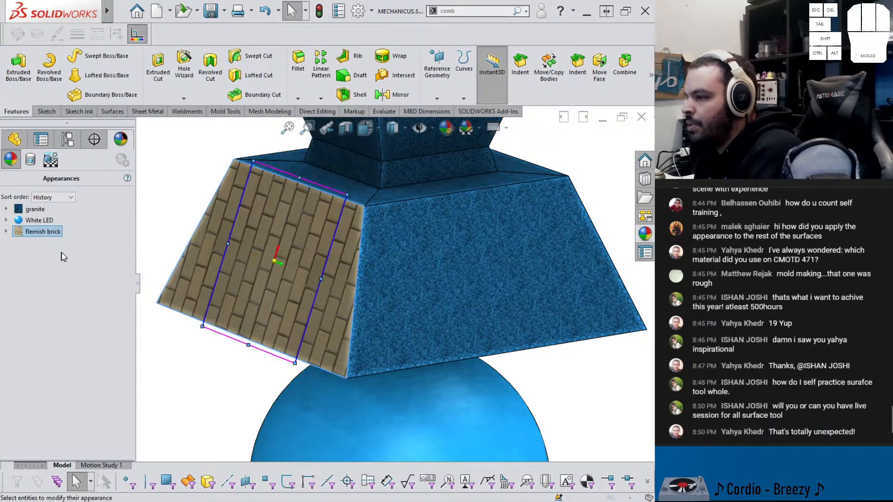
{"action": "left_click_drag", "start_coordinate": [131, 305], "coordinate": [130, 339]}
{"action": "left_click", "coordinate": [9, 357]}
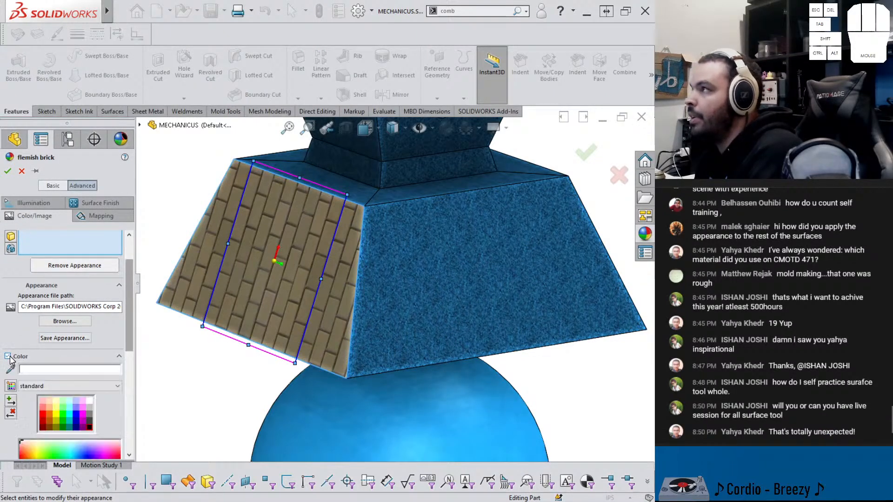
{"action": "left_click", "coordinate": [76, 414]}
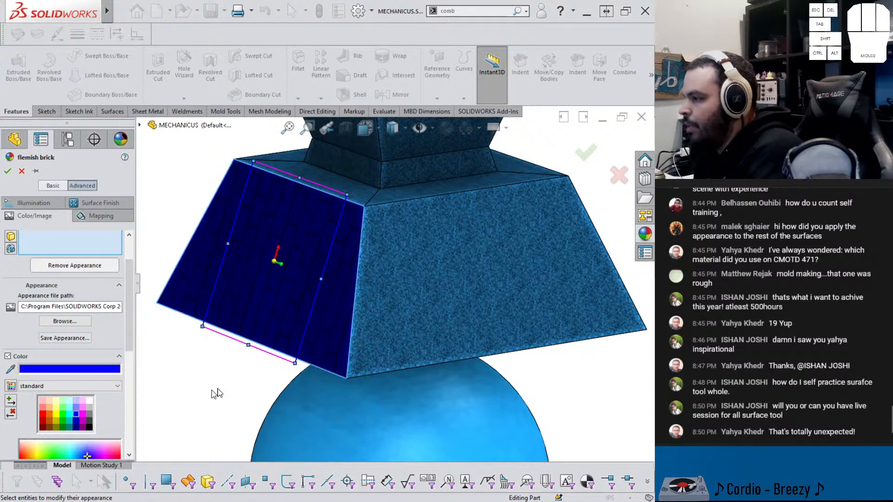
{"action": "middle_click_drag", "start_coordinate": [287, 356], "coordinate": [320, 303]}
{"action": "left_click", "coordinate": [76, 408]}
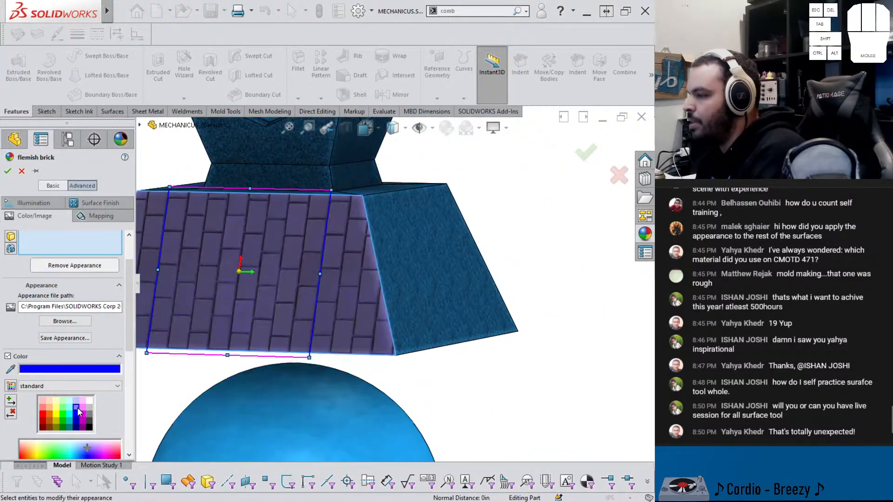
Compare the blue-tinted brick face with the surrounding granite surfaces and discard the color change
{"action": "scroll", "coordinate": [283, 254], "scroll_direction": "down", "scroll_amount": 3}
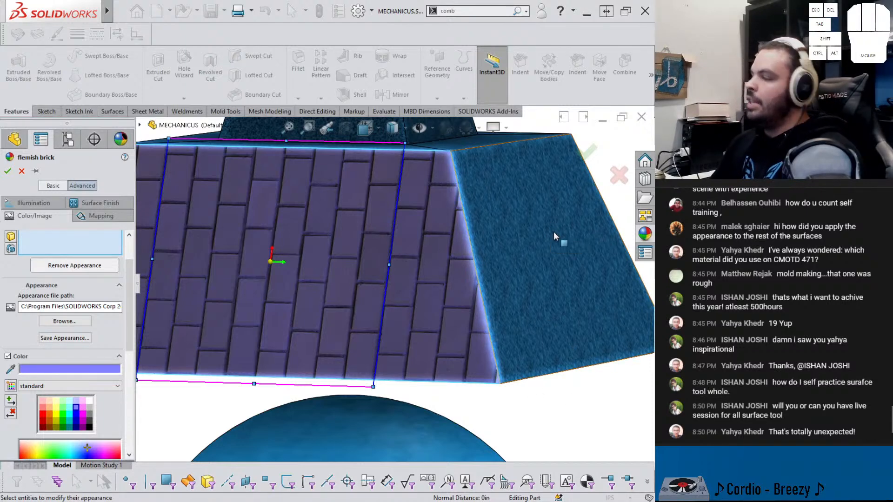
{"action": "scroll", "coordinate": [515, 310], "scroll_direction": "up", "scroll_amount": 5}
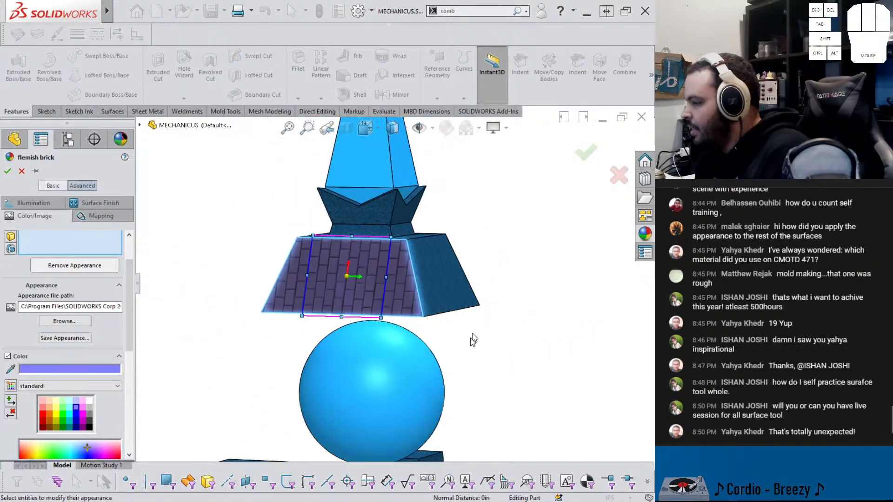
{"action": "scroll", "coordinate": [426, 320], "scroll_direction": "up", "scroll_amount": 5}
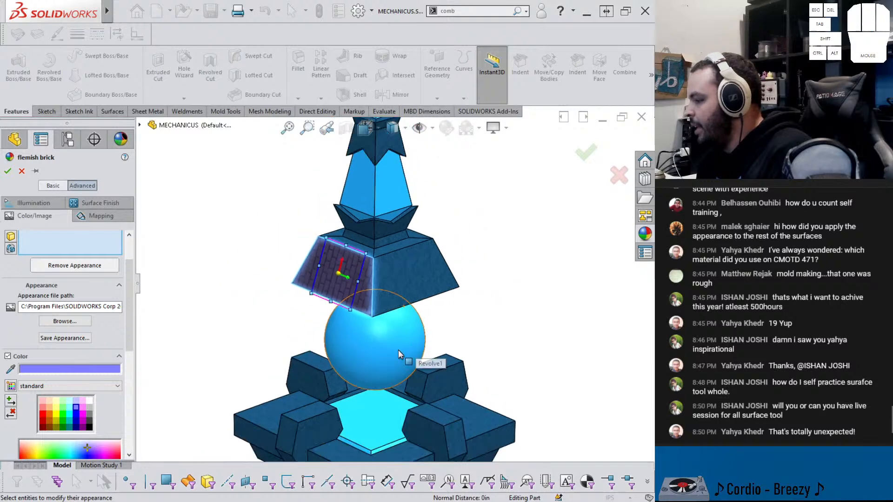
{"action": "mouse_move", "coordinate": [408, 392]}
{"action": "middle_mouse_down"}
{"action": "mouse_move", "coordinate": [354, 333]}
{"action": "mouse_move", "coordinate": [401, 376]}
{"action": "middle_mouse_up"}
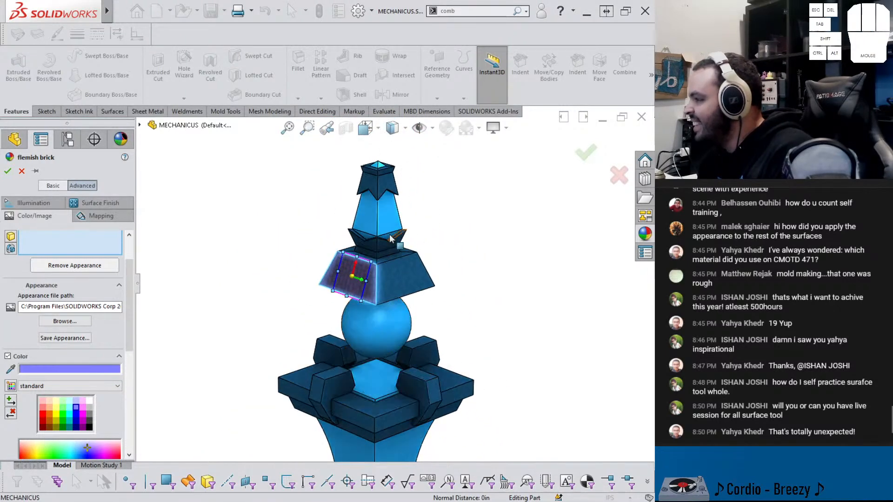
{"action": "scroll", "coordinate": [382, 191], "scroll_direction": "down", "scroll_amount": 6}
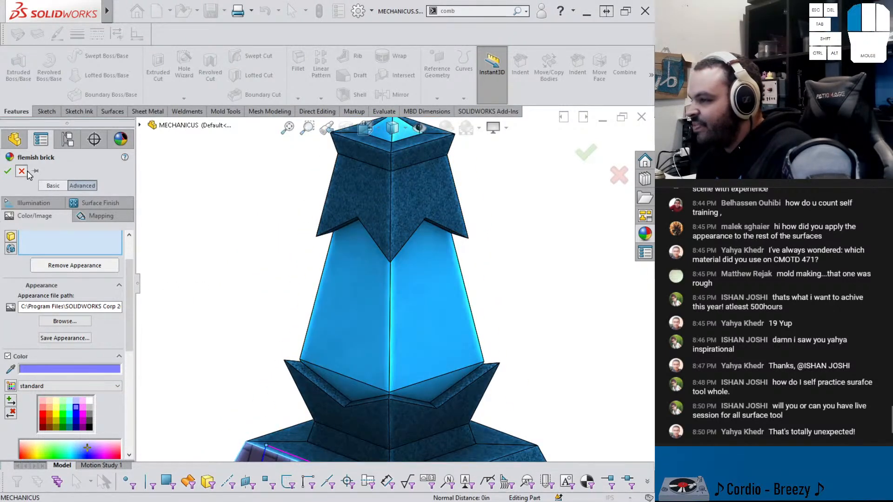
{"action": "left_click", "coordinate": [7, 170]}
{"action": "scroll", "coordinate": [258, 330], "scroll_direction": "up", "scroll_amount": 5}
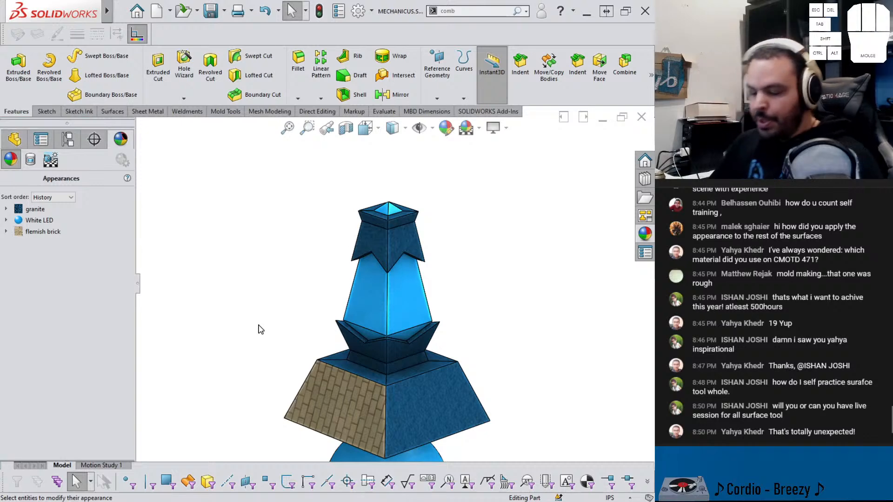
Close the Mechanicus part and reopen FLASHLIGHT.SLDPRT from the recent documents
{"action": "key", "text": "ctrl+w"}
{"action": "left_click", "coordinate": [290, 267]}
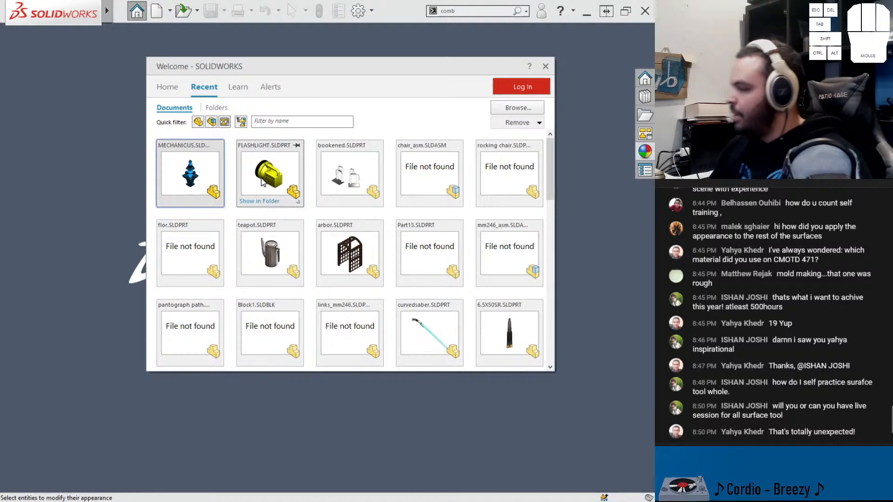
{"action": "left_click", "coordinate": [273, 192]}
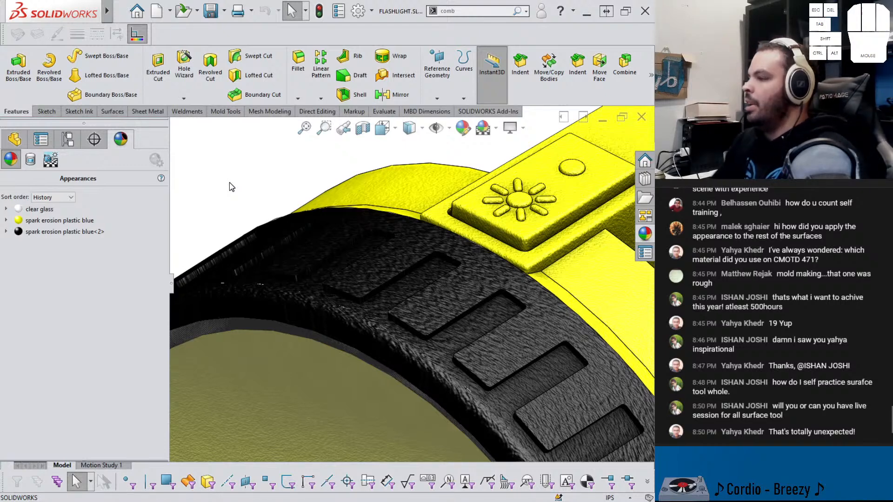
Look through the surfacing and mold commands, including the complete list of insertable surface features
{"action": "left_click", "coordinate": [112, 112]}
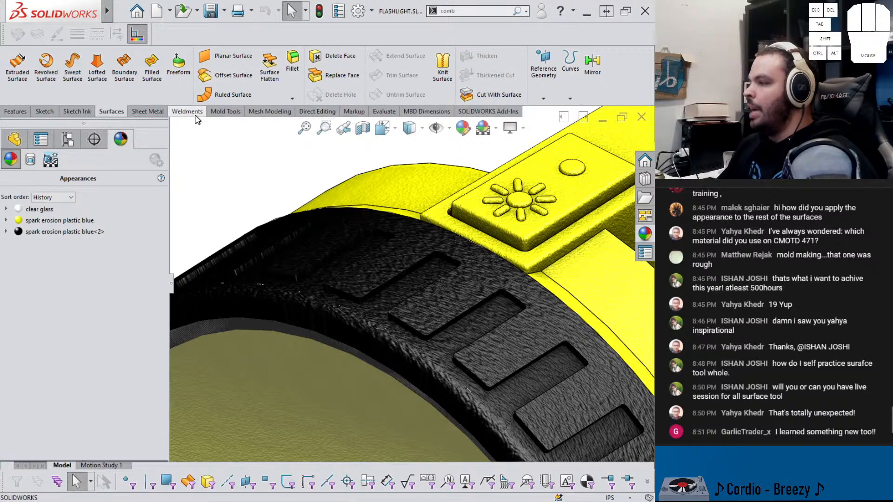
{"action": "left_click", "coordinate": [222, 110]}
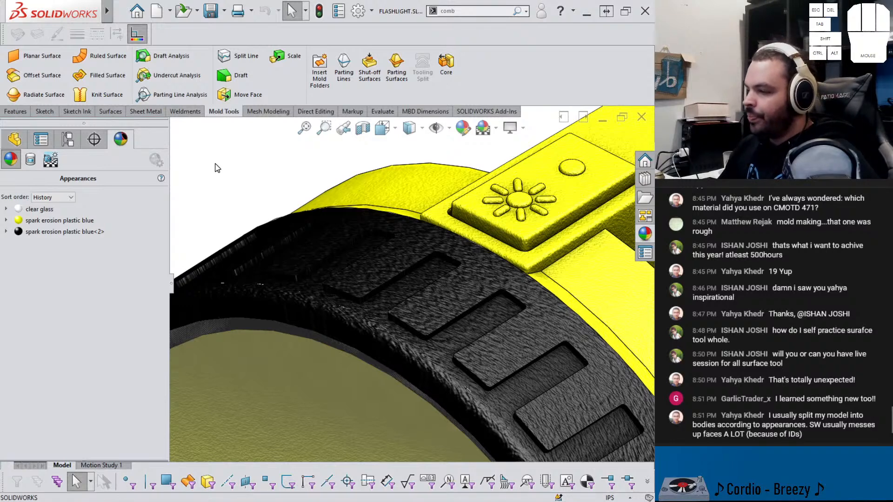
{"action": "mouse_move", "coordinate": [92, 6]}
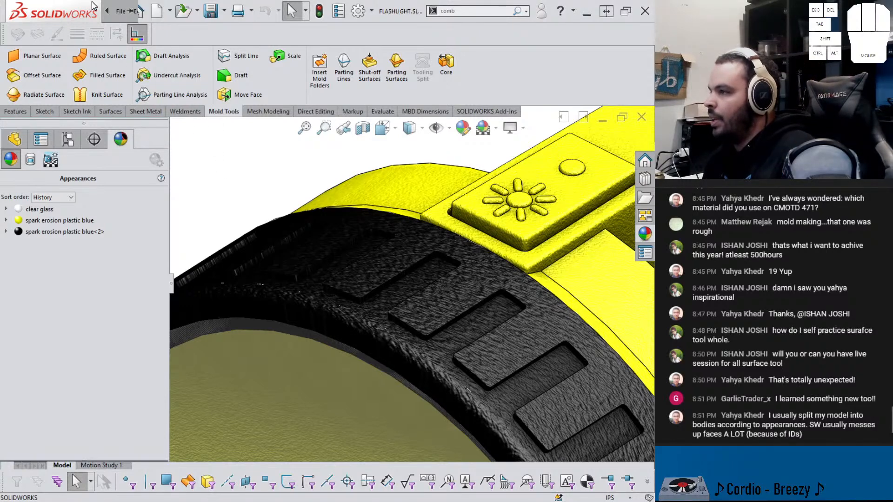
{"action": "left_click", "coordinate": [122, 11]}
{"action": "mouse_move", "coordinate": [181, 13]}
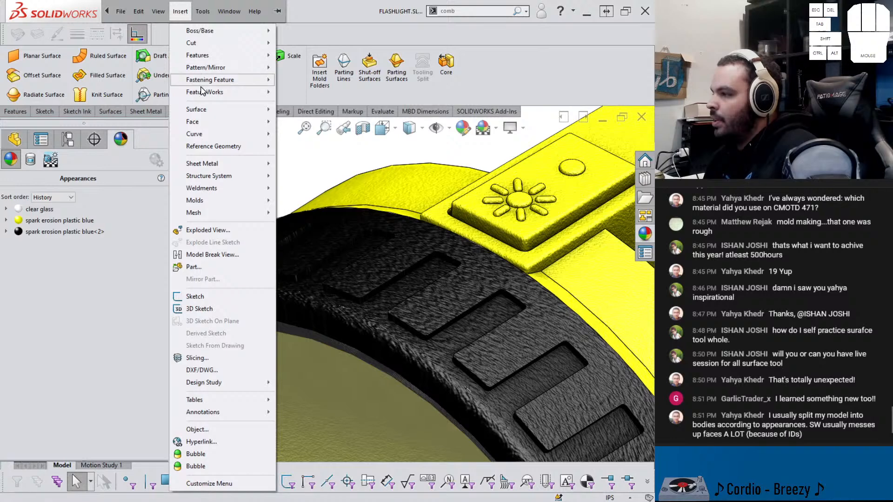
{"action": "mouse_move", "coordinate": [220, 113]}
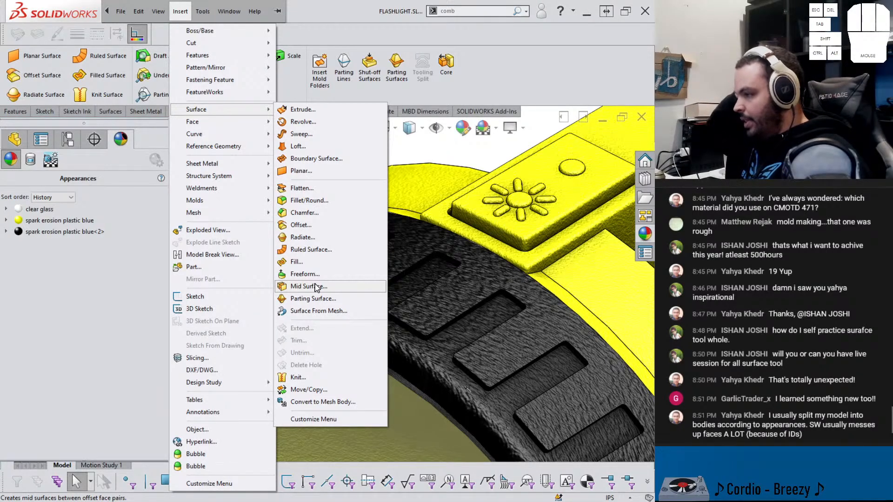
{"action": "left_click", "coordinate": [475, 146]}
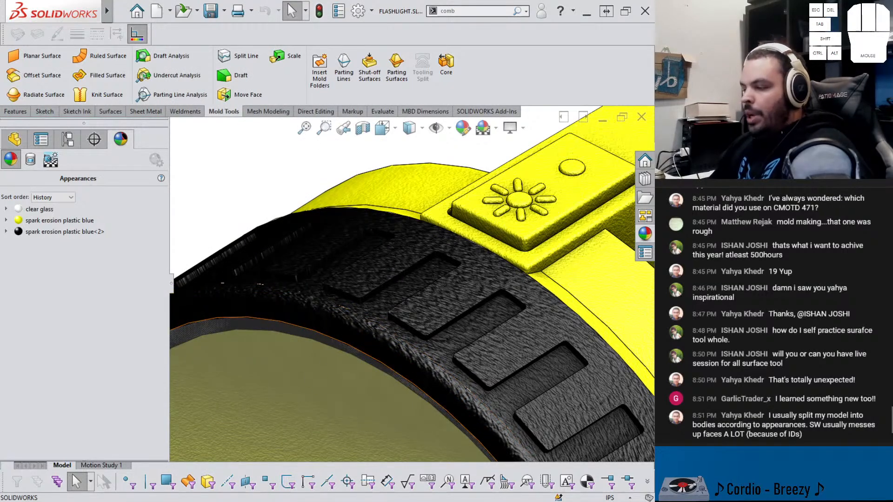
Switch to Firefox and open the VirtualFlat CAD YouTube channel's videos page in a new tab
{"action": "mouse_move", "coordinate": [112, 501]}
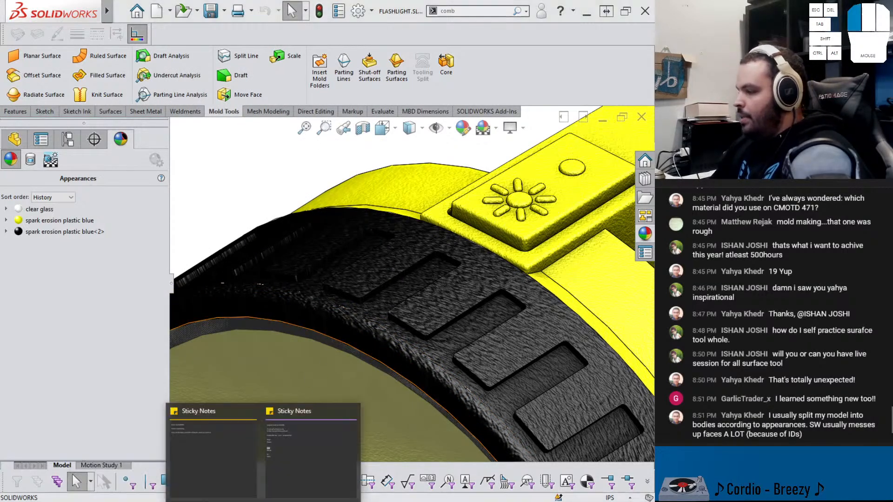
{"action": "mouse_move", "coordinate": [288, 501]}
{"action": "left_click", "coordinate": [388, 470]}
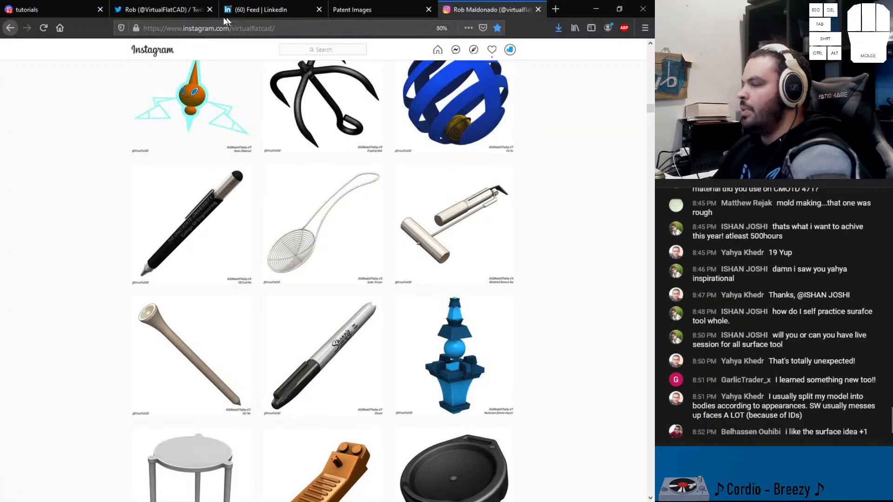
{"action": "left_click", "coordinate": [553, 9]}
{"action": "type", "text": "youtube.com/"}
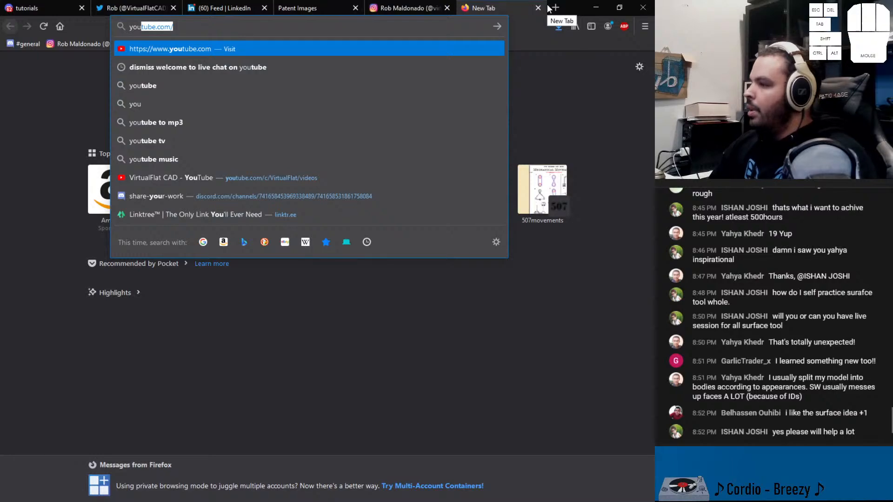
{"action": "key", "text": "Down"}
{"action": "key", "text": "Down"}
{"action": "key", "text": "Down"}
{"action": "key", "text": "Down"}
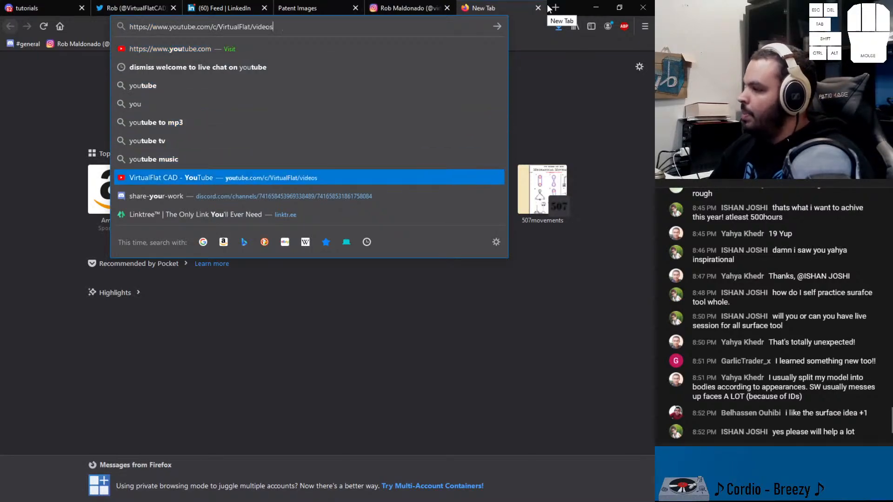
{"action": "key", "text": "Return"}
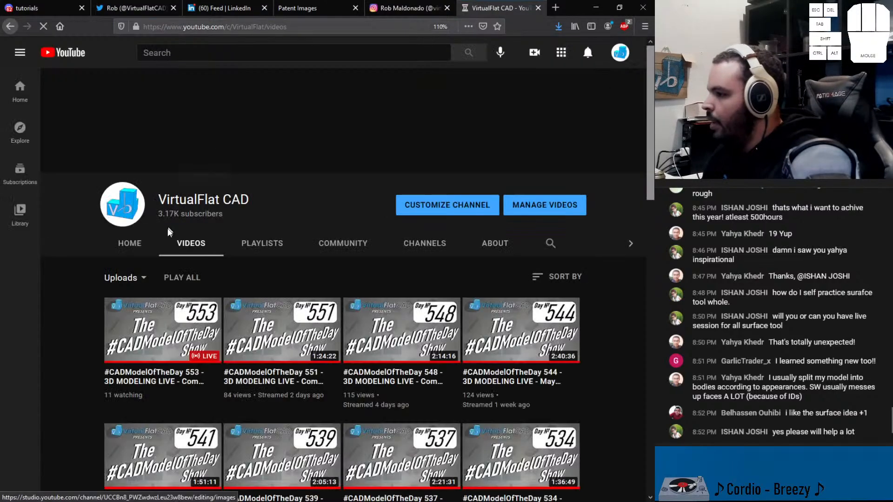
Copy the link to the "12½ TIPS TO PASS THE SOLIDWORKS SURFACING" video and return to SOLIDWORKS
{"action": "scroll", "coordinate": [245, 249], "scroll_direction": "down", "scroll_amount": 20}
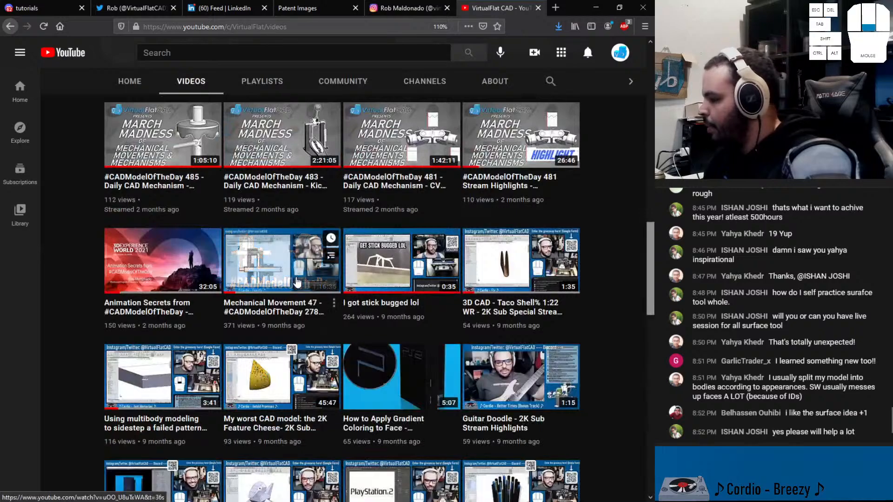
{"action": "scroll", "coordinate": [288, 271], "scroll_direction": "down", "scroll_amount": 8}
{"action": "right_click", "coordinate": [504, 355]}
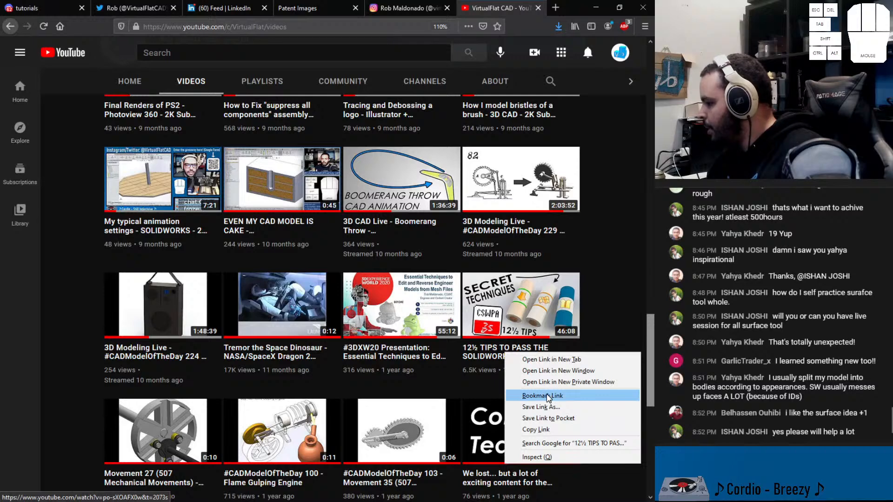
{"action": "left_click", "coordinate": [550, 430]}
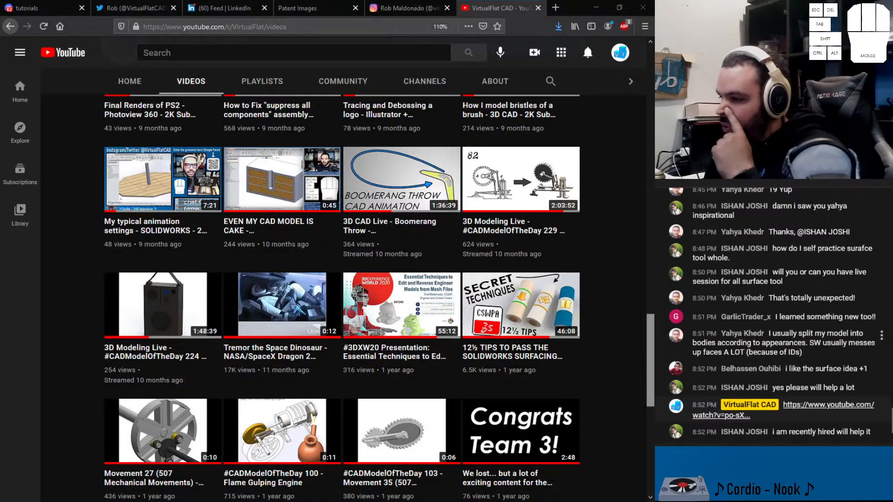
{"action": "left_click", "coordinate": [596, 8]}
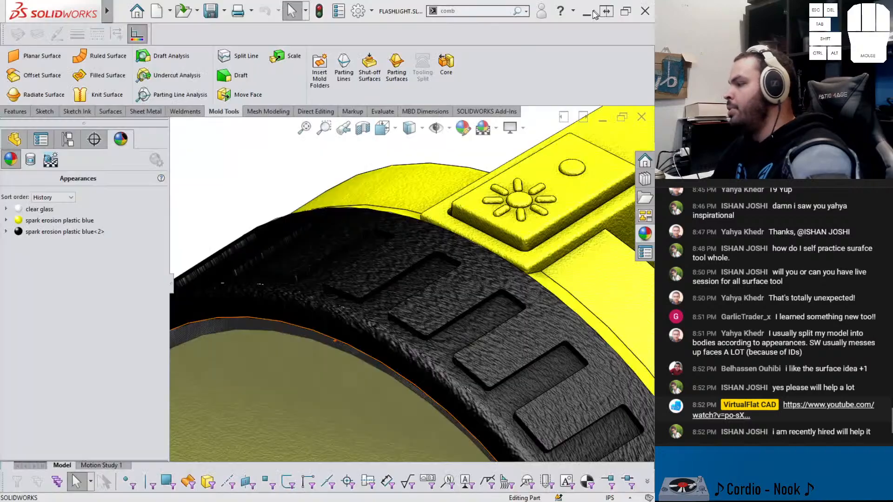
Examine the flashlight's ribbed side grilles and its overall front and side appearance
{"action": "scroll", "coordinate": [491, 250], "scroll_direction": "up", "scroll_amount": 10}
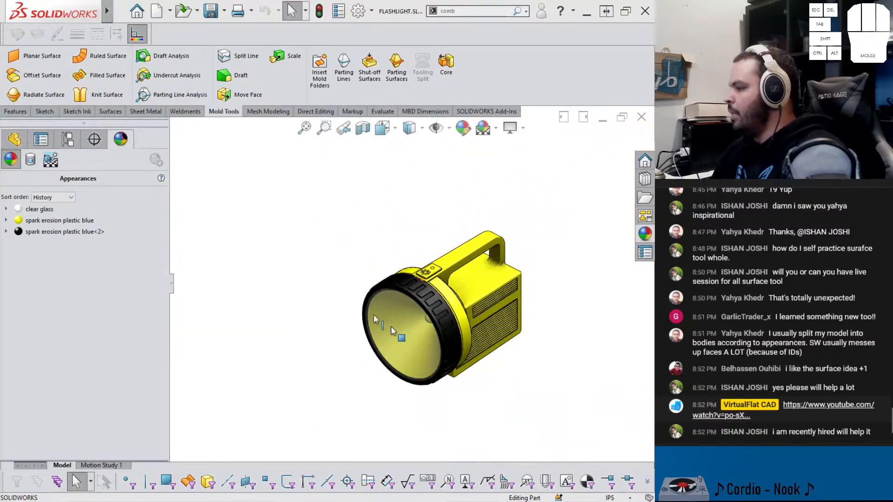
{"action": "scroll", "coordinate": [487, 323], "scroll_direction": "down", "scroll_amount": 1}
{"action": "middle_click_drag", "start_coordinate": [460, 314], "coordinate": [369, 258]}
{"action": "scroll", "coordinate": [426, 262], "scroll_direction": "down", "scroll_amount": 8}
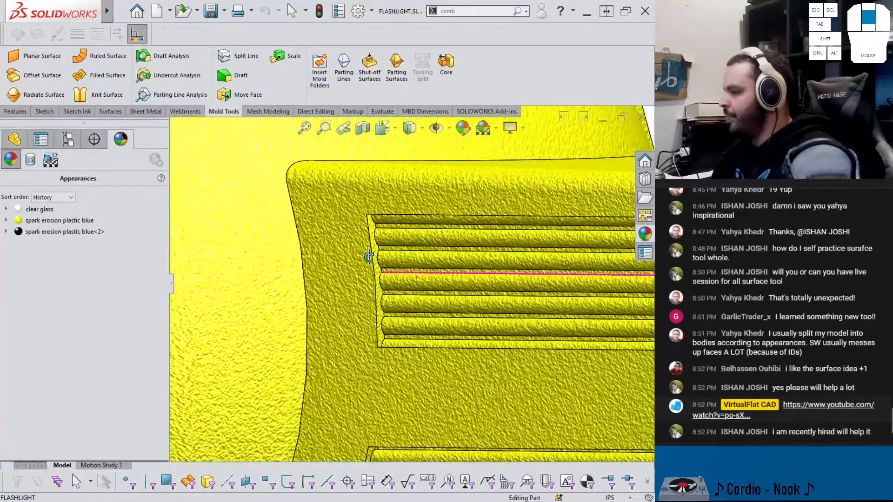
{"action": "scroll", "coordinate": [369, 257], "scroll_direction": "up", "scroll_amount": 10}
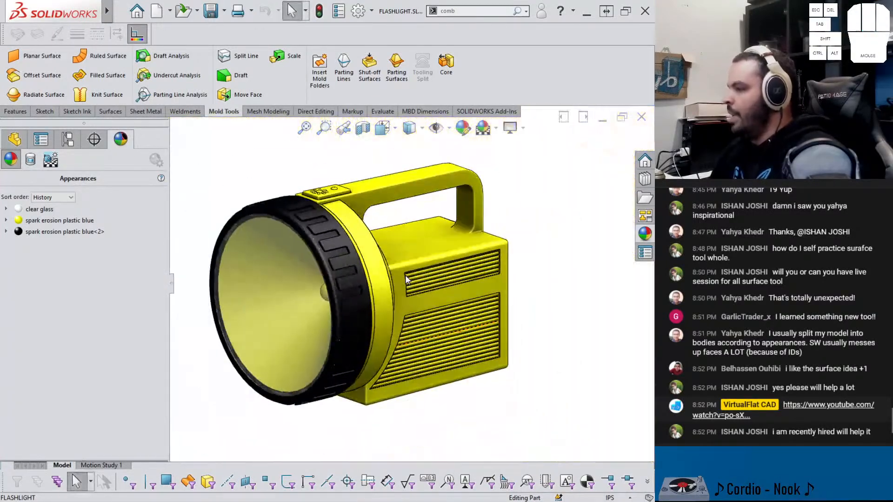
{"action": "middle_click_drag", "start_coordinate": [369, 269], "coordinate": [400, 275]}
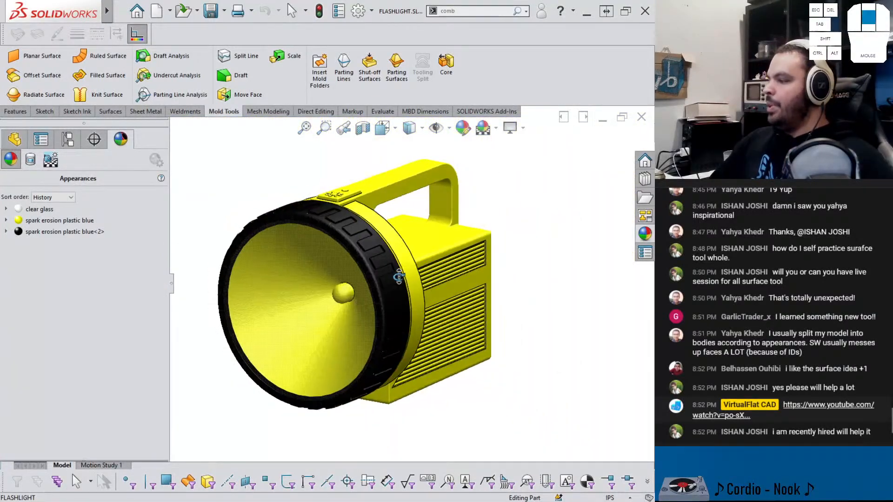
{"action": "middle_click", "coordinate": [402, 277]}
{"action": "key", "text": "Escape"}
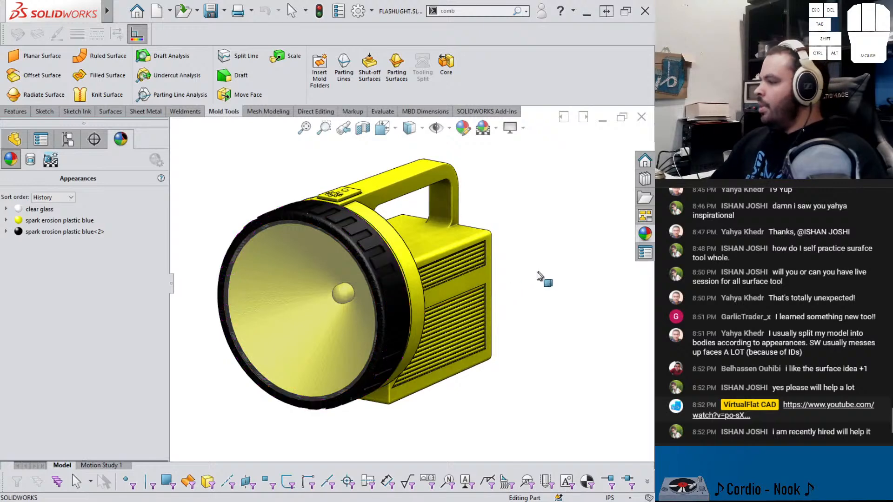
Apply the matte rubber appearance to the Combine2 feature that forms the ribbed side grilles
{"action": "left_click", "coordinate": [13, 142]}
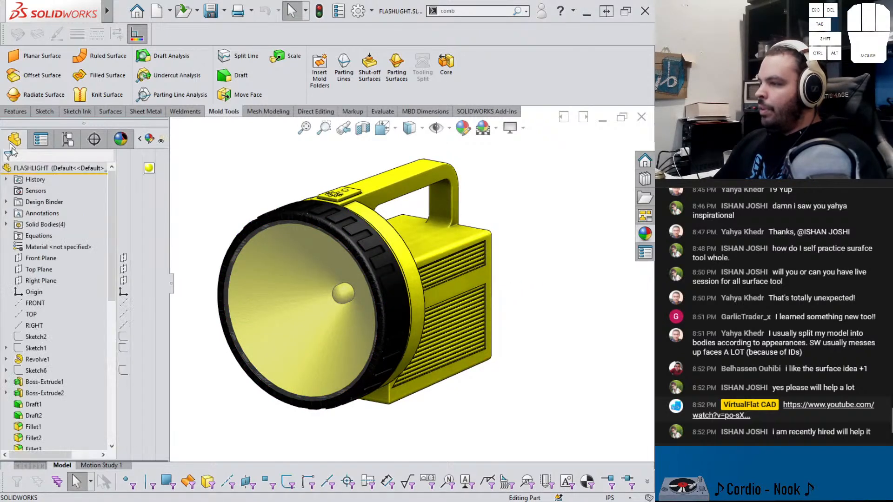
{"action": "scroll", "coordinate": [84, 349], "scroll_direction": "down", "scroll_amount": 10}
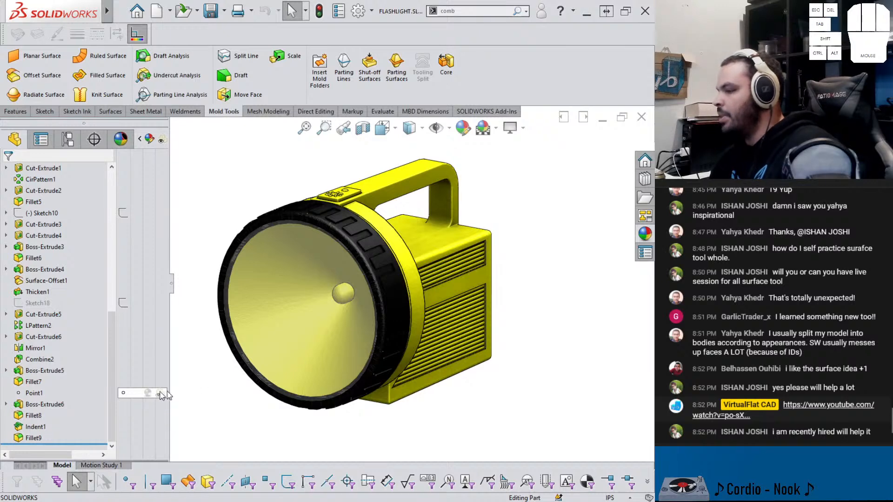
{"action": "left_click", "coordinate": [34, 359]}
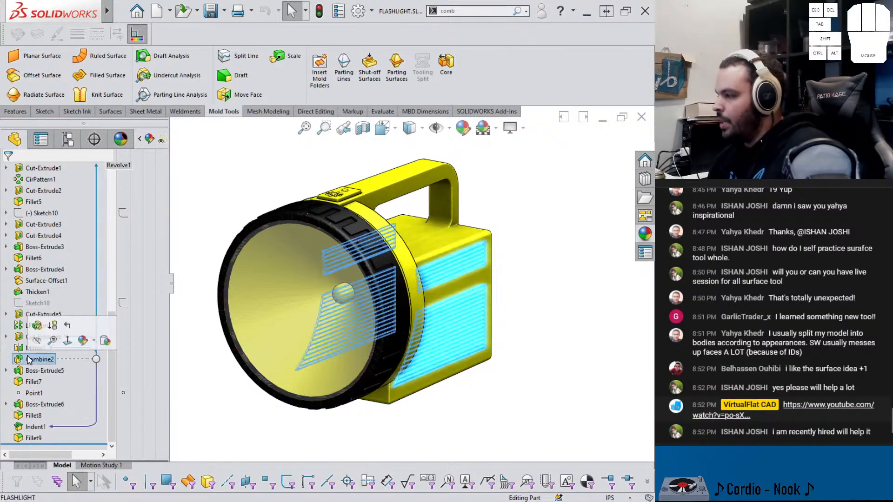
{"action": "left_click", "coordinate": [645, 233]}
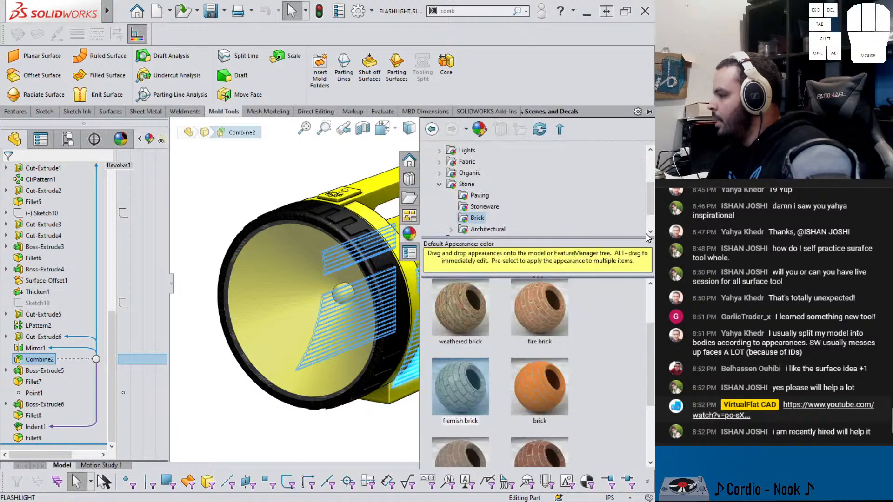
{"action": "scroll", "coordinate": [479, 195], "scroll_direction": "up", "scroll_amount": 3}
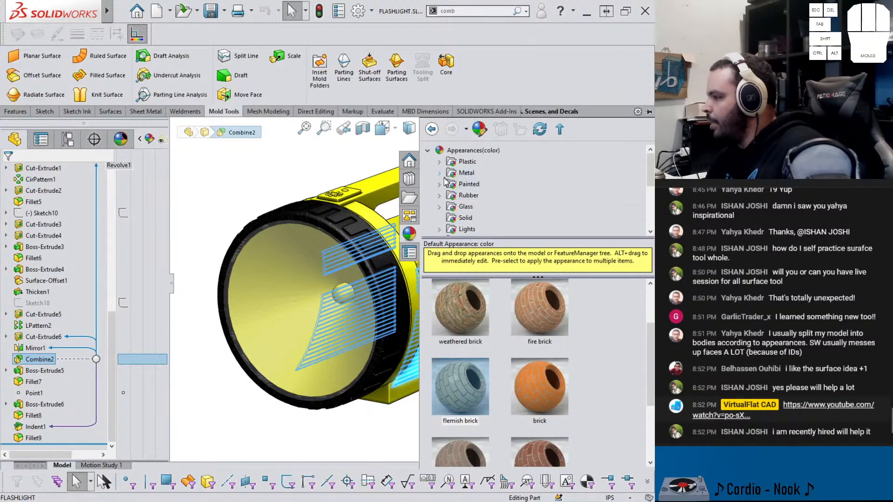
{"action": "left_click", "coordinate": [438, 195]}
{"action": "left_click", "coordinate": [471, 207]}
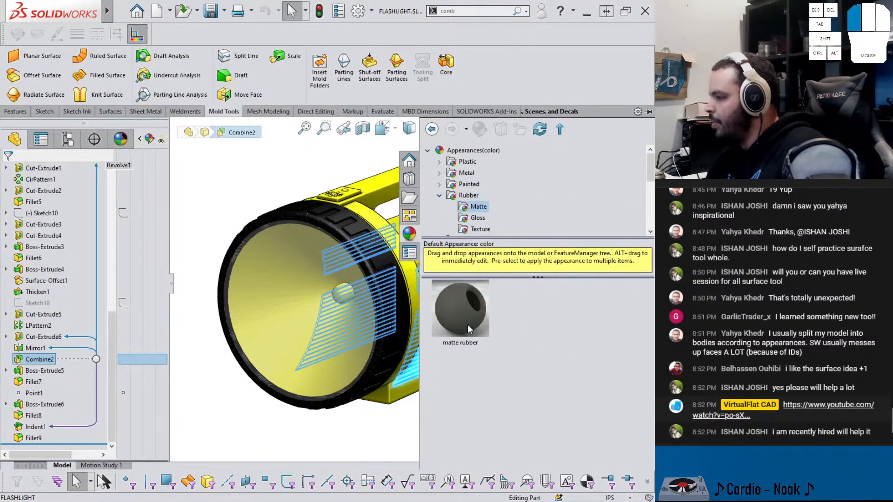
{"action": "left_click_drag", "start_coordinate": [468, 329], "coordinate": [41, 362]}
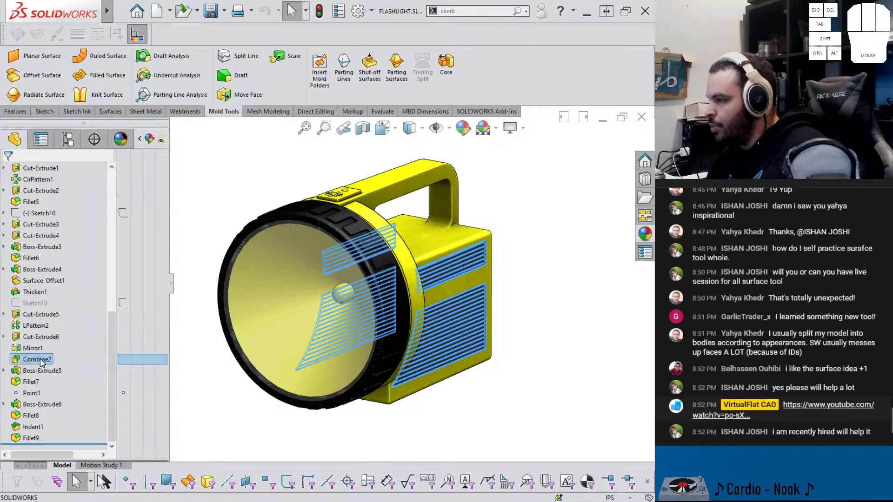
Copy the matte rubber appearance from the side grille ribs to the raised switch pad at the front of the handle
{"action": "middle_click_drag", "start_coordinate": [368, 380], "coordinate": [293, 348]}
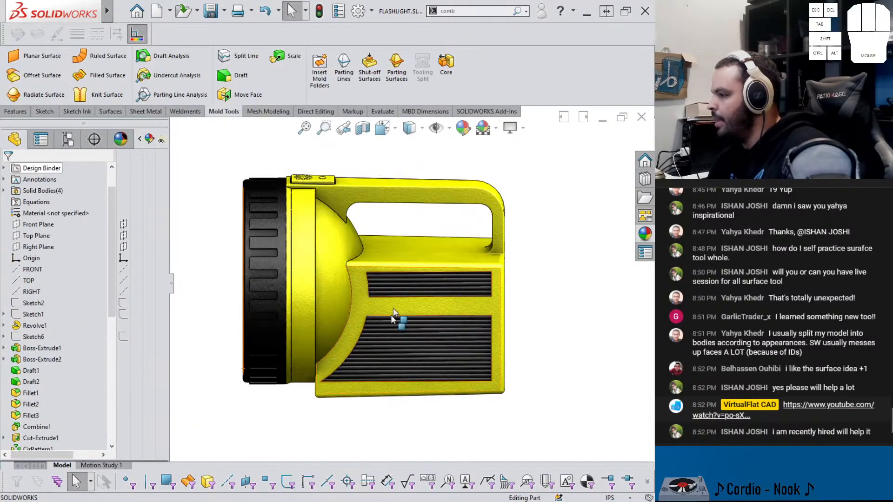
{"action": "middle_click_drag", "start_coordinate": [392, 313], "coordinate": [419, 381]}
{"action": "scroll", "coordinate": [388, 273], "scroll_direction": "up", "scroll_amount": 1}
{"action": "scroll", "coordinate": [386, 344], "scroll_direction": "up", "scroll_amount": 1}
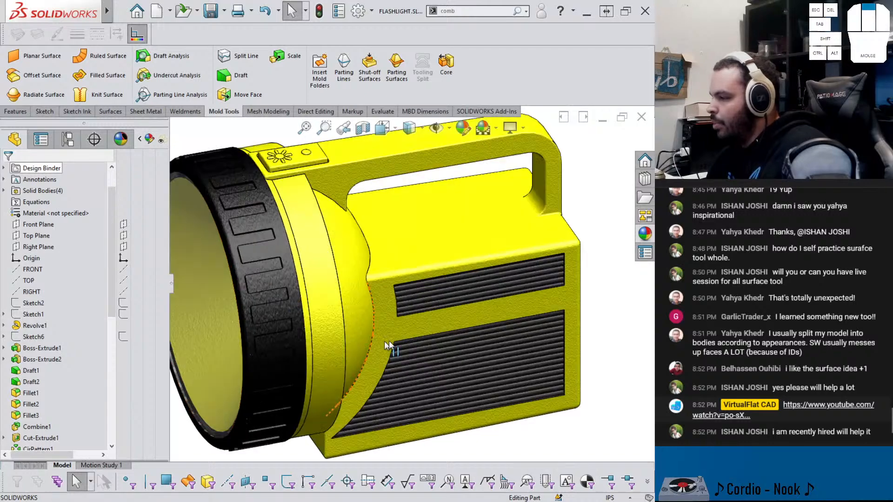
{"action": "scroll", "coordinate": [385, 343], "scroll_direction": "up", "scroll_amount": 3}
{"action": "left_click", "coordinate": [434, 272]}
{"action": "key", "text": "Escape"}
{"action": "key", "text": "Escape"}
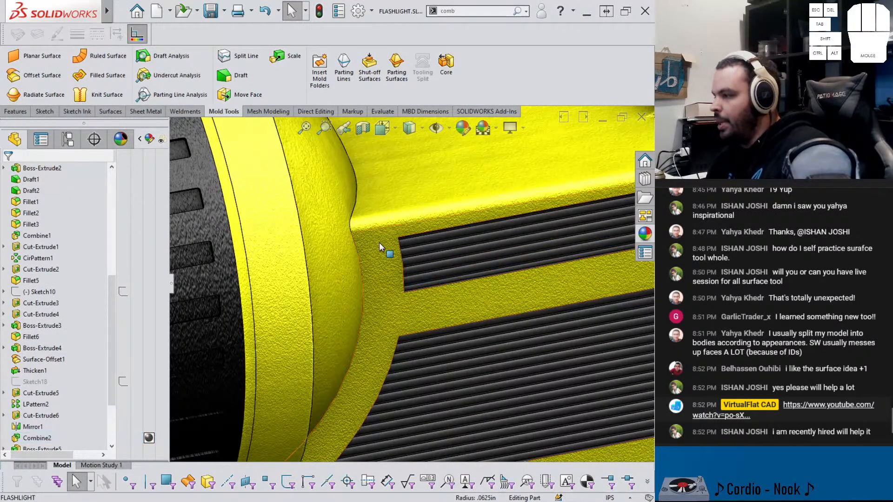
{"action": "key", "text": "f"}
{"action": "scroll", "coordinate": [366, 205], "scroll_direction": "up", "scroll_amount": 4}
{"action": "middle_click_drag", "start_coordinate": [365, 206], "coordinate": [360, 198]}
{"action": "left_click", "coordinate": [354, 200]}
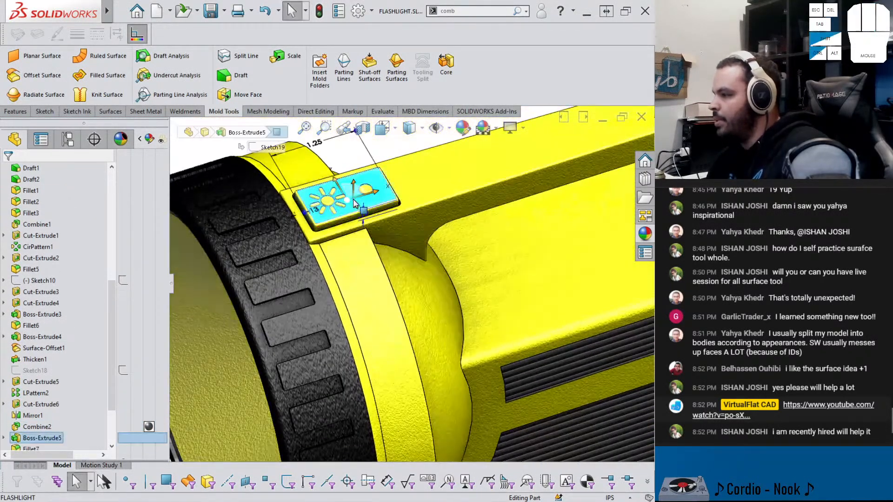
{"action": "key", "text": "ctrl+shift+v"}
{"action": "left_click", "coordinate": [383, 201]}
Inspect the rubber switch pad up close and review the whole flashlight from the front
{"action": "scroll", "coordinate": [366, 210], "scroll_direction": "up", "scroll_amount": 3}
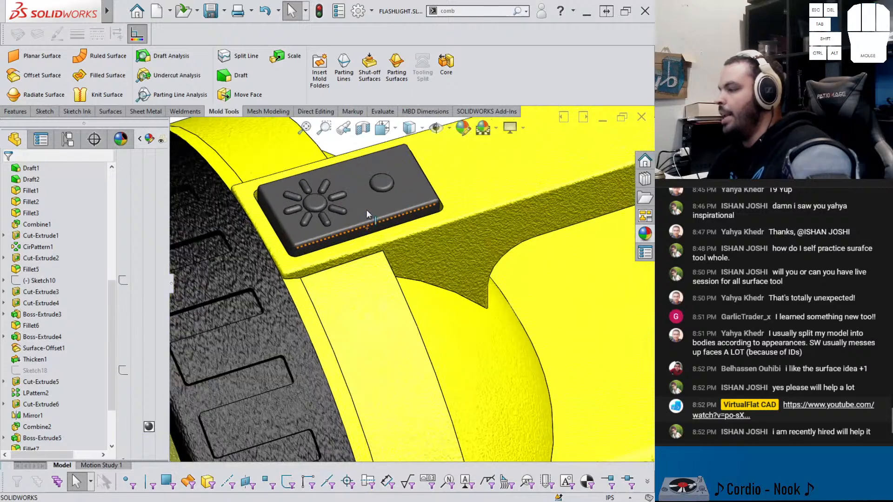
{"action": "scroll", "coordinate": [370, 205], "scroll_direction": "down", "scroll_amount": 3}
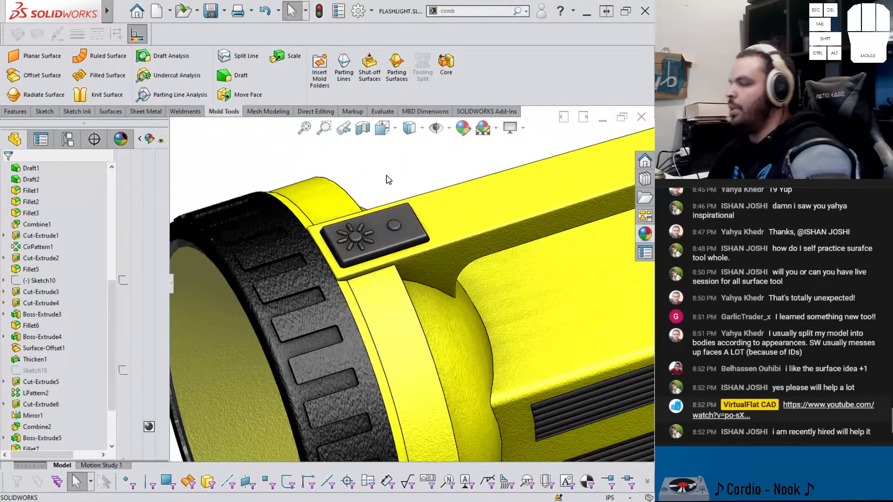
{"action": "scroll", "coordinate": [434, 269], "scroll_direction": "down", "scroll_amount": 3}
{"action": "middle_click_drag", "start_coordinate": [434, 269], "coordinate": [468, 232]}
{"action": "scroll", "coordinate": [468, 283], "scroll_direction": "down", "scroll_amount": 3}
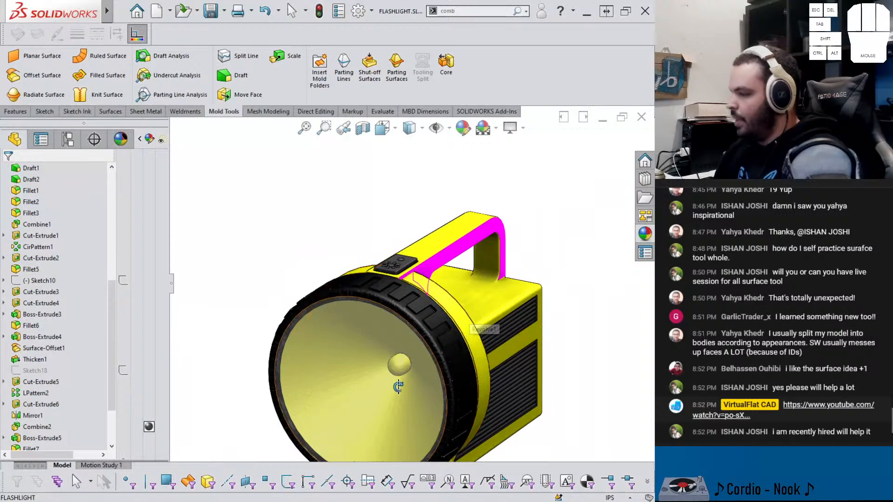
{"action": "key", "text": "Tab"}
{"action": "key", "text": "Escape"}
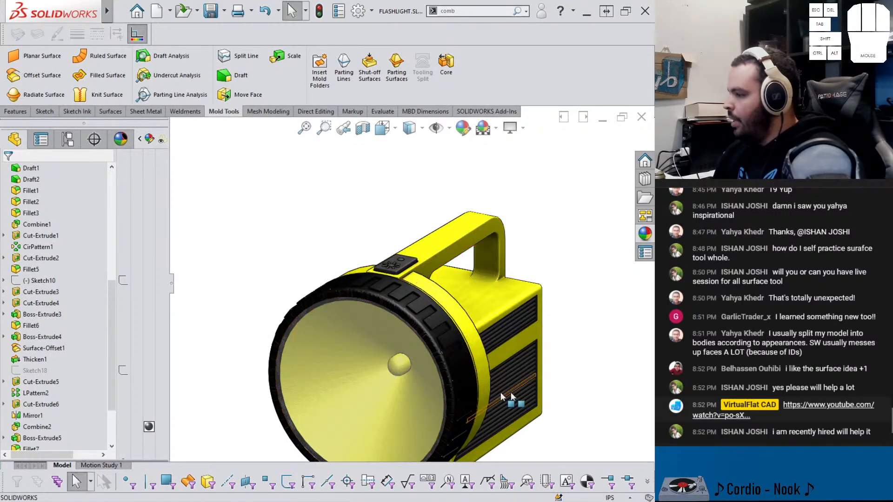
Apply the chromium plate appearance to the Cut-Extrude4 feature that forms the flashlight's reflector cone
{"action": "key", "text": "Tab"}
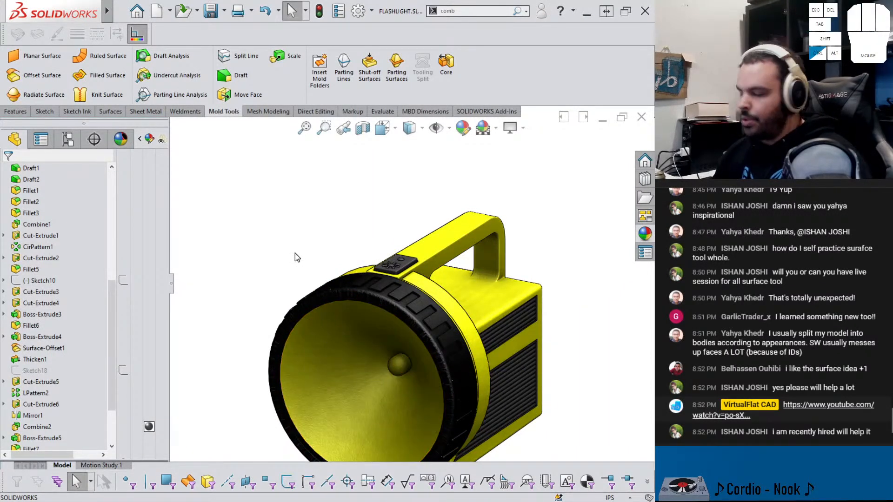
{"action": "left_click", "coordinate": [645, 234]}
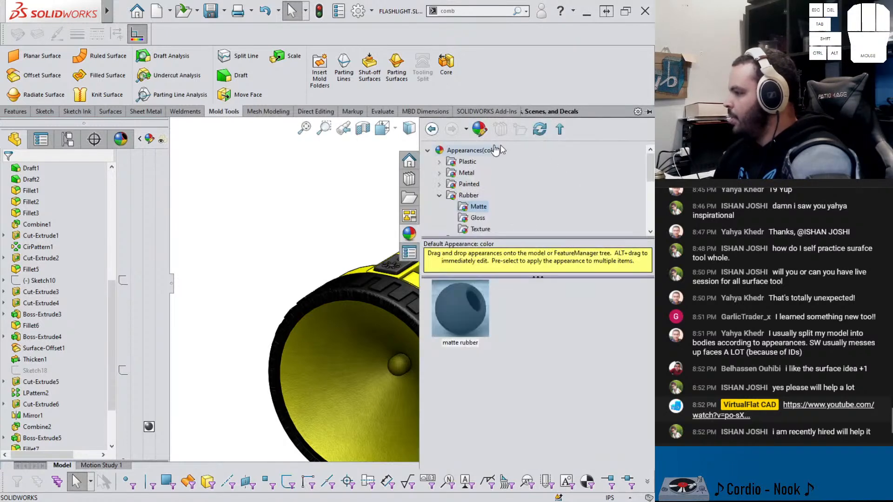
{"action": "left_click", "coordinate": [441, 185]}
{"action": "left_click", "coordinate": [439, 172]}
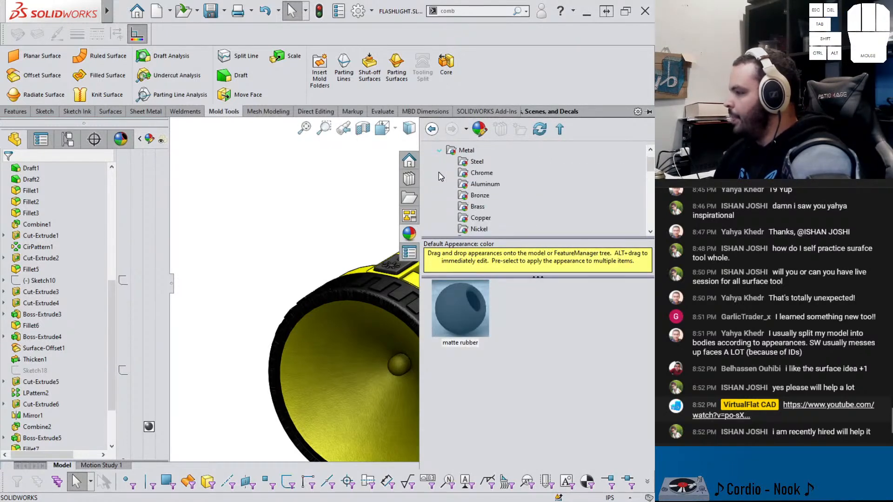
{"action": "left_click", "coordinate": [473, 173]}
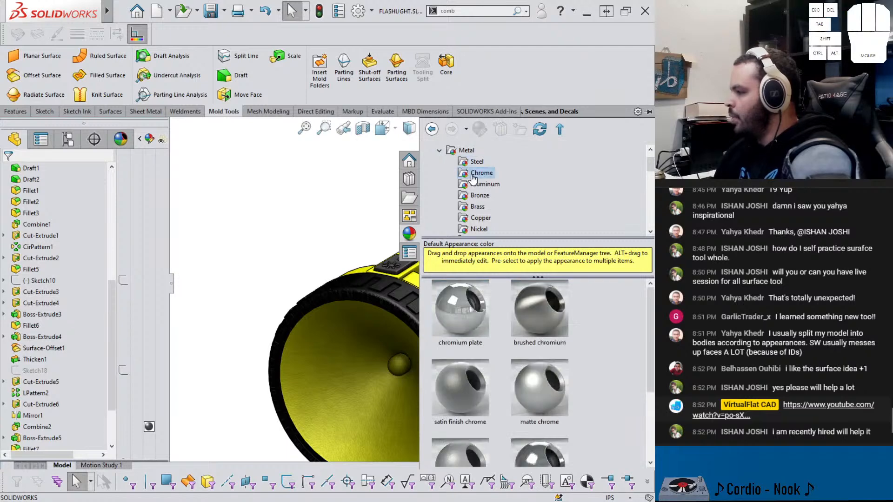
{"action": "left_click_drag", "start_coordinate": [444, 347], "coordinate": [367, 351]}
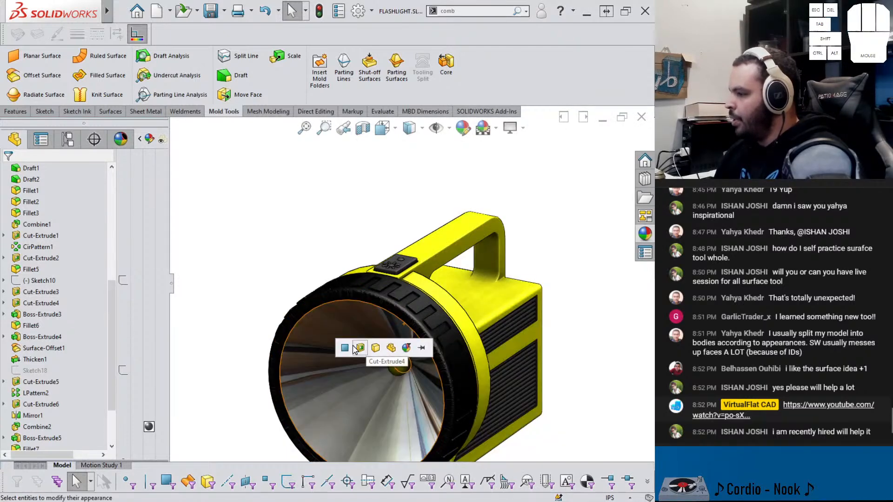
{"action": "left_click", "coordinate": [359, 349]}
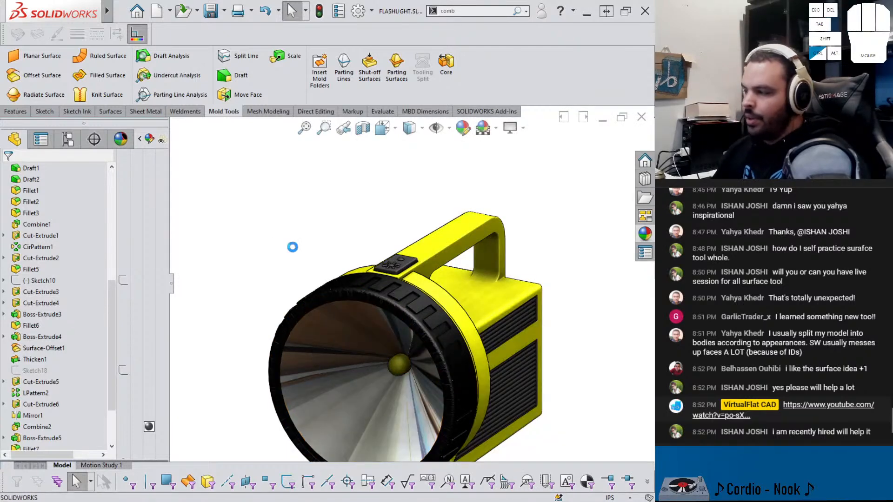
Apply the White LED light appearance to the Fillet6 feature of the bulb at the reflector's center
{"action": "scroll", "coordinate": [401, 356], "scroll_direction": "down", "scroll_amount": 10}
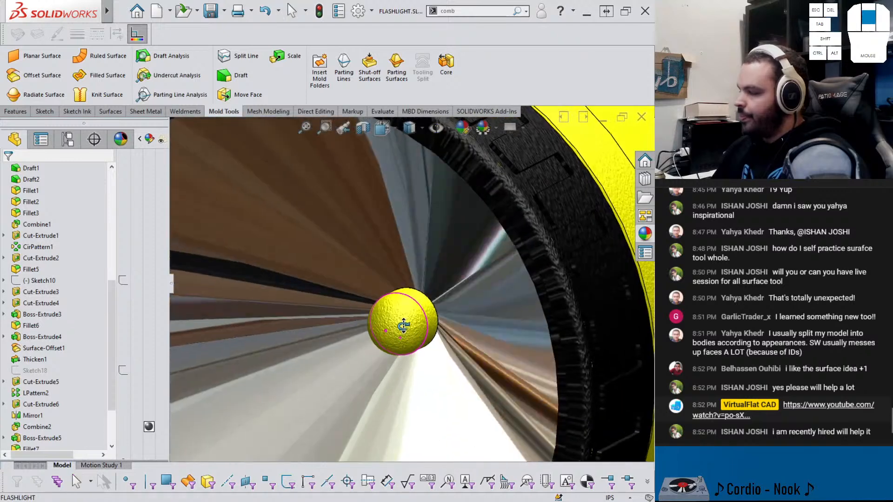
{"action": "scroll", "coordinate": [401, 331], "scroll_direction": "up", "scroll_amount": 5}
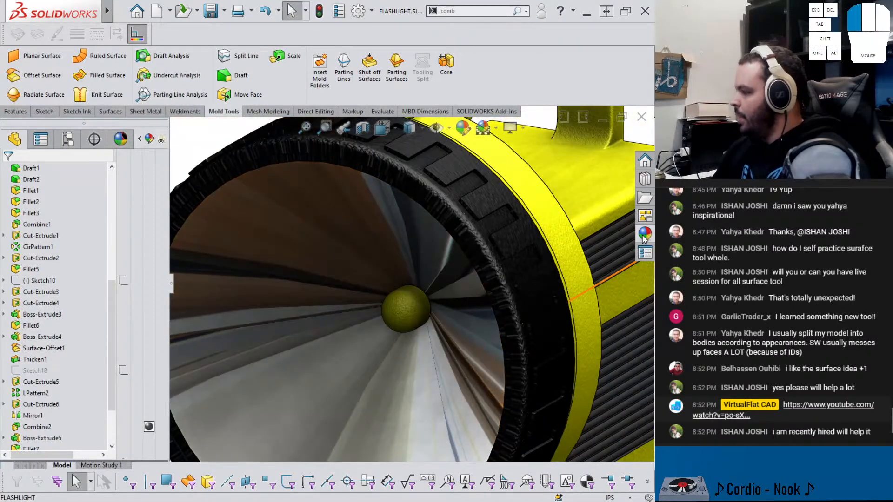
{"action": "left_click", "coordinate": [645, 233]}
{"action": "scroll", "coordinate": [485, 216], "scroll_direction": "down", "scroll_amount": 8}
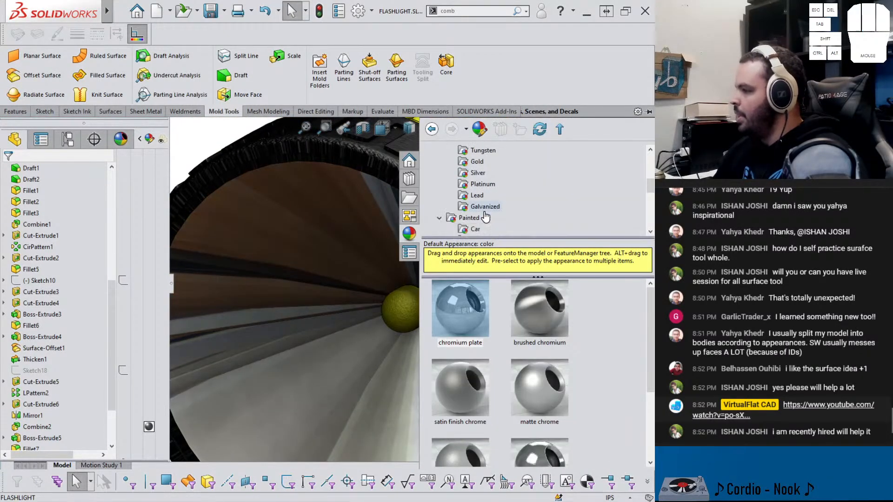
{"action": "scroll", "coordinate": [482, 212], "scroll_direction": "down", "scroll_amount": 1}
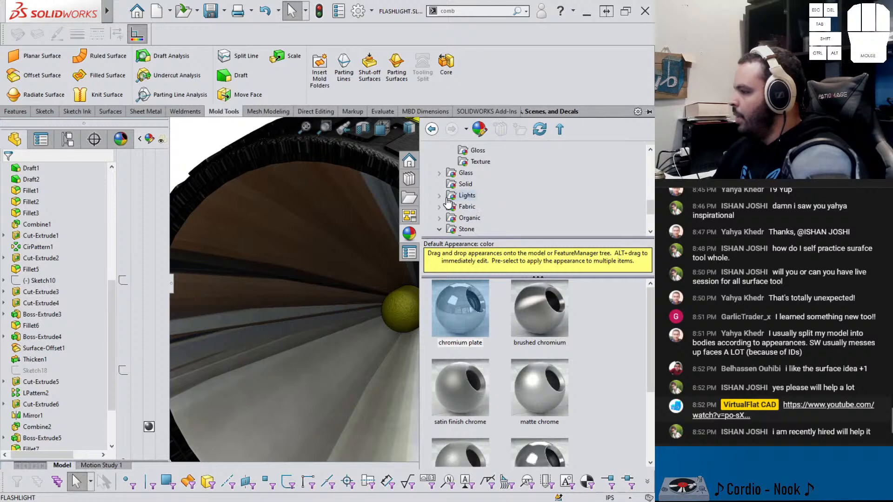
{"action": "left_click", "coordinate": [440, 196]}
{"action": "left_click", "coordinate": [473, 195]}
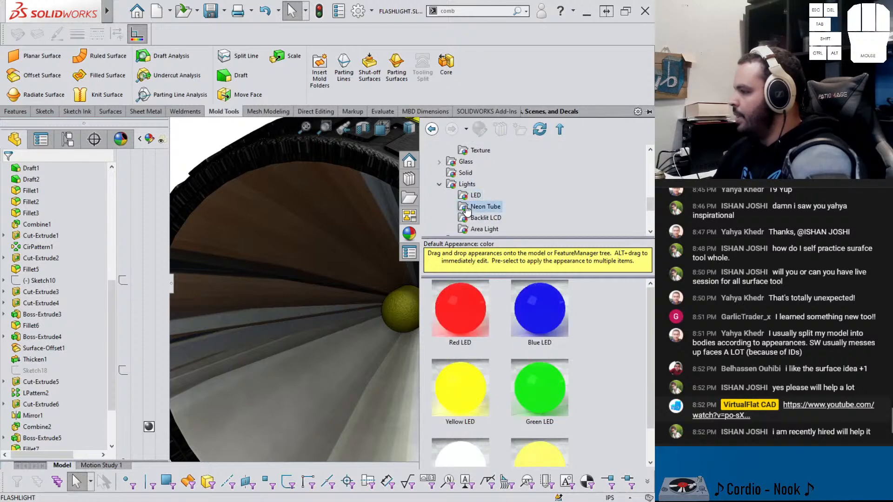
{"action": "left_click", "coordinate": [479, 218]}
{"action": "left_click", "coordinate": [477, 230]}
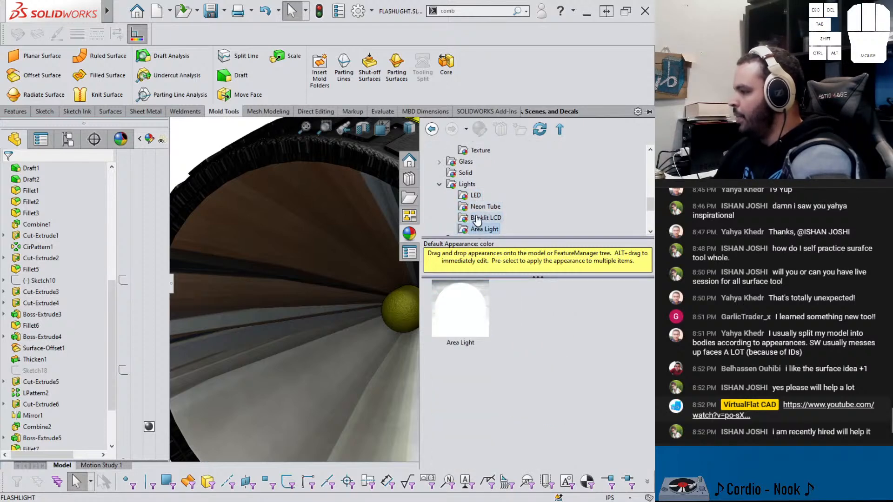
{"action": "left_click", "coordinate": [474, 195]}
{"action": "scroll", "coordinate": [503, 338], "scroll_direction": "down", "scroll_amount": 1}
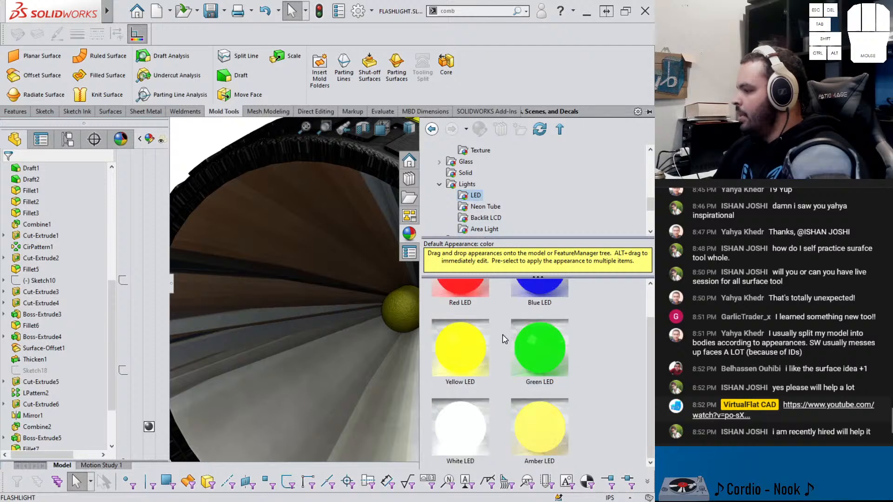
{"action": "left_click_drag", "start_coordinate": [444, 420], "coordinate": [403, 306]}
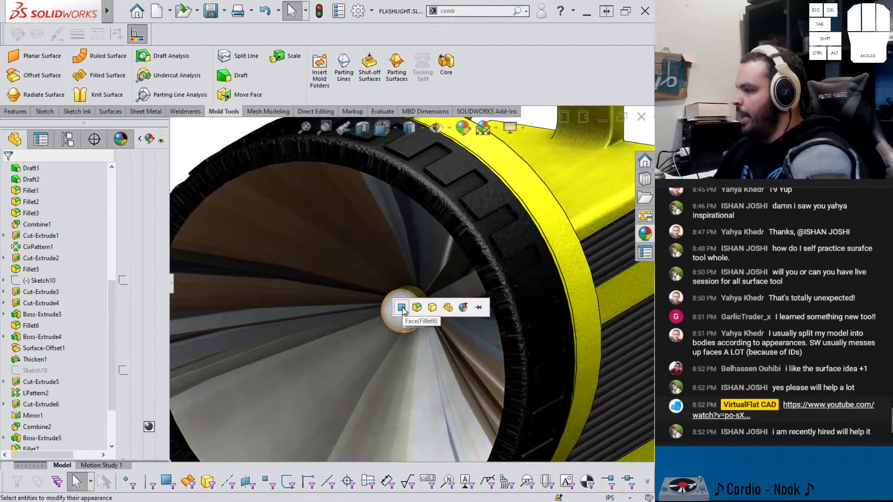
{"action": "left_click", "coordinate": [417, 307]}
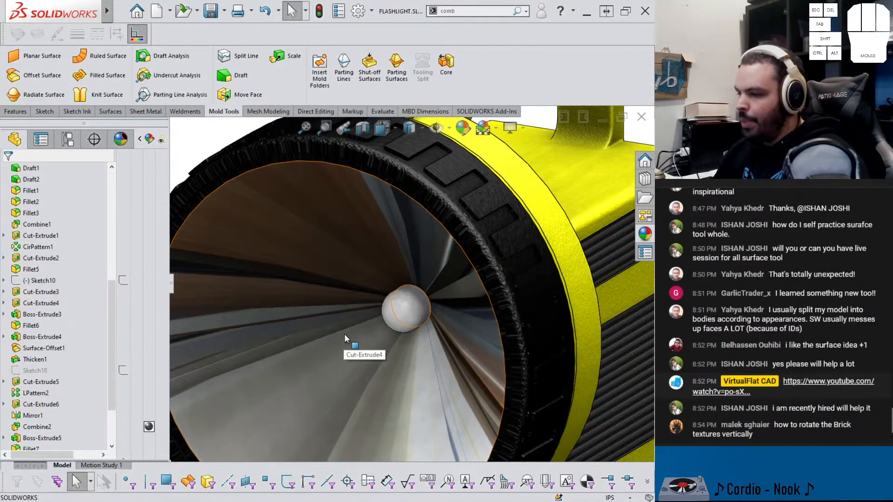
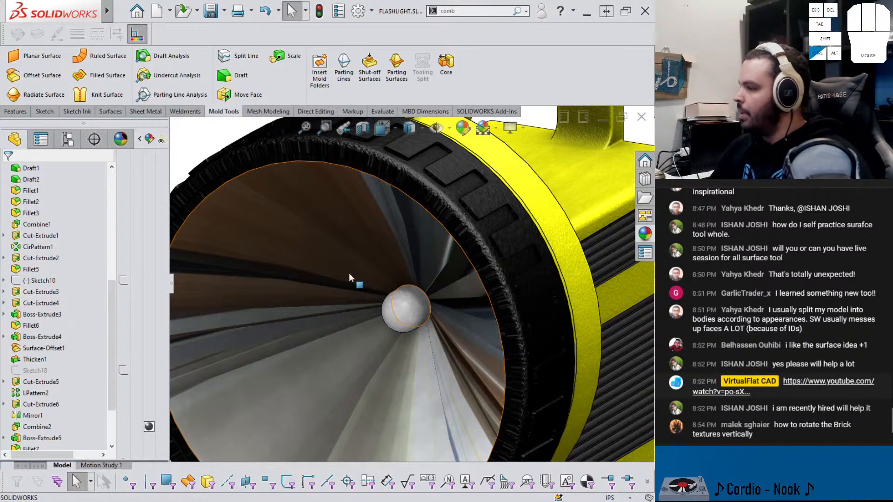
Fit the whole flashlight in view and switch to the recent MECHANICUS part document
{"action": "key", "text": "f"}
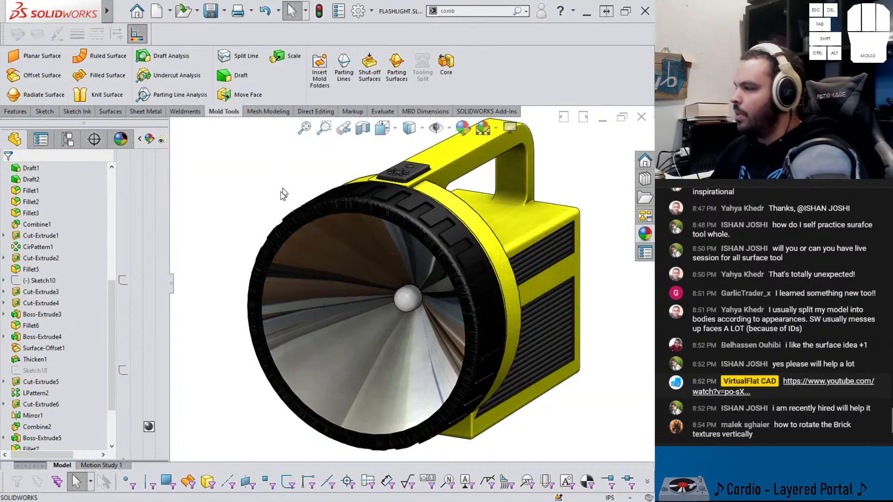
{"action": "key", "text": "r"}
{"action": "left_click", "coordinate": [271, 172]}
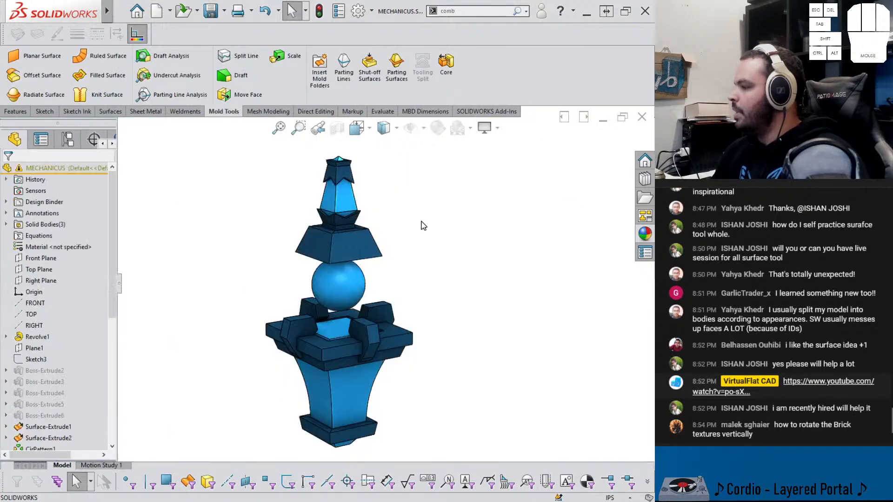
Apply the flemish brick appearance to one sloped side face of the tapered block above the sphere
{"action": "scroll", "coordinate": [325, 209], "scroll_direction": "down", "scroll_amount": 8}
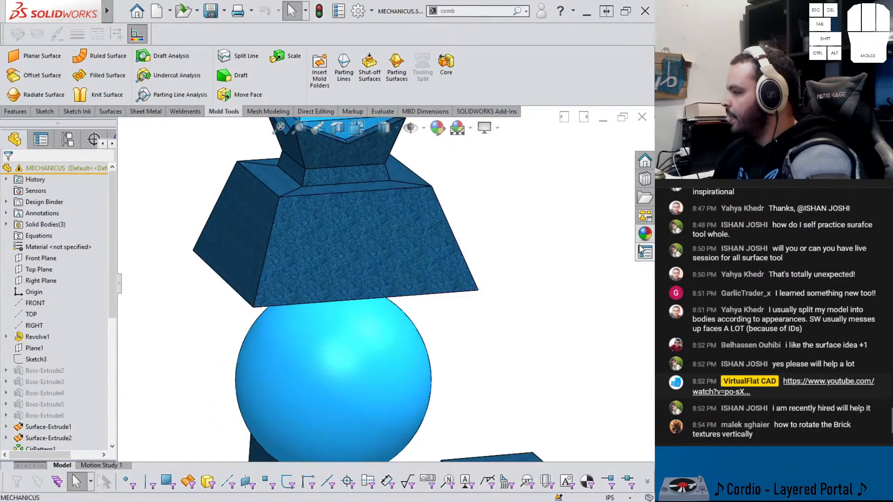
{"action": "left_click", "coordinate": [644, 234]}
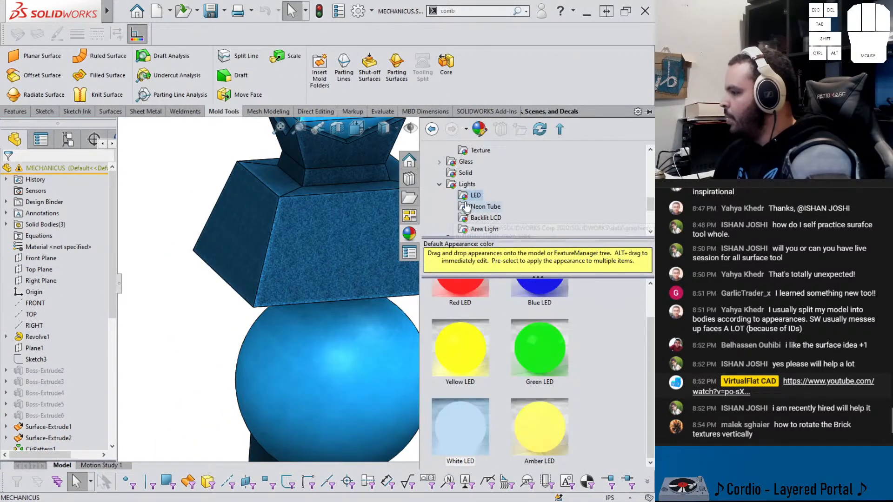
{"action": "scroll", "coordinate": [469, 205], "scroll_direction": "down", "scroll_amount": 5}
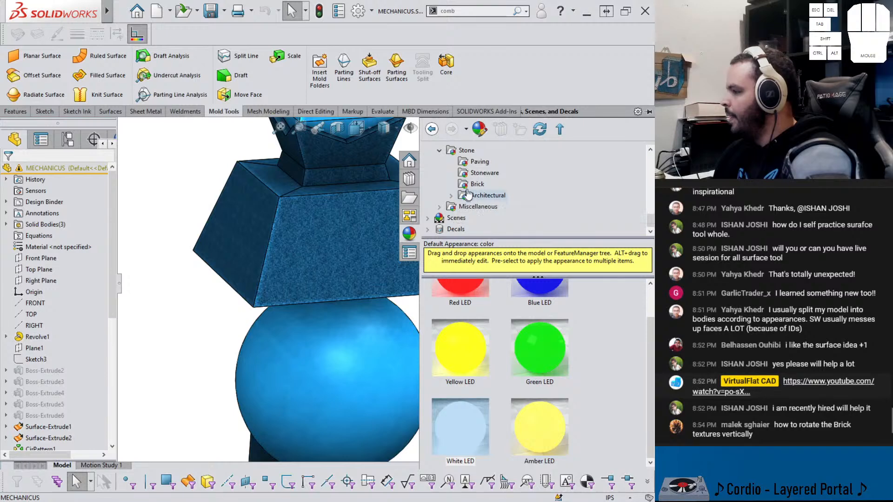
{"action": "left_click", "coordinate": [477, 186]}
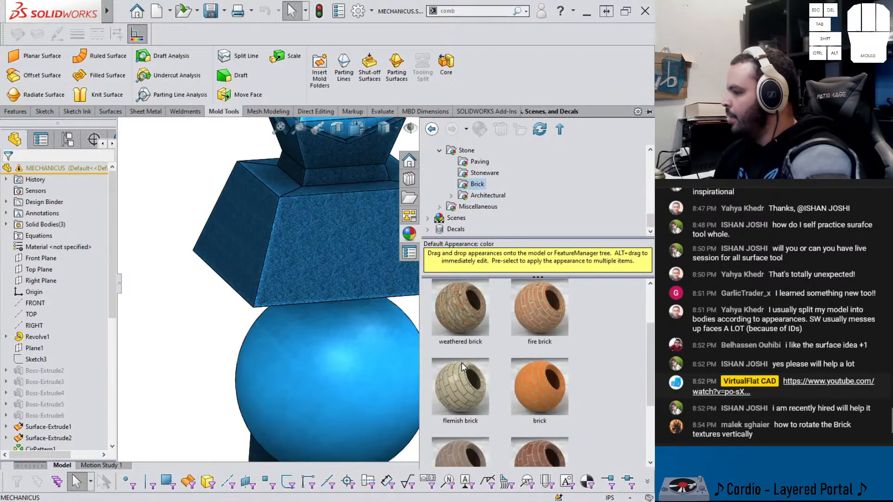
{"action": "left_click_drag", "start_coordinate": [461, 361], "coordinate": [258, 238]}
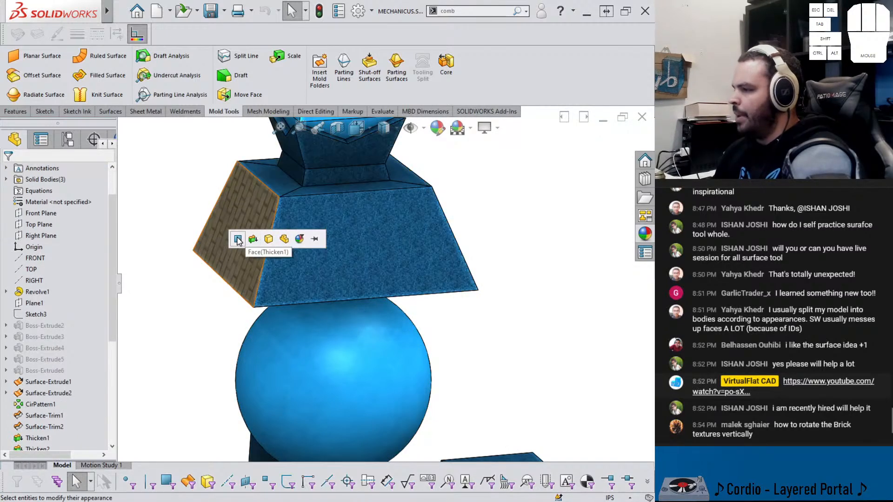
{"action": "left_click", "coordinate": [238, 239]}
Edit the flemish brick appearance's mapping on the sloped face and set the texture rotation to 90 degrees
{"action": "left_click", "coordinate": [226, 225]}
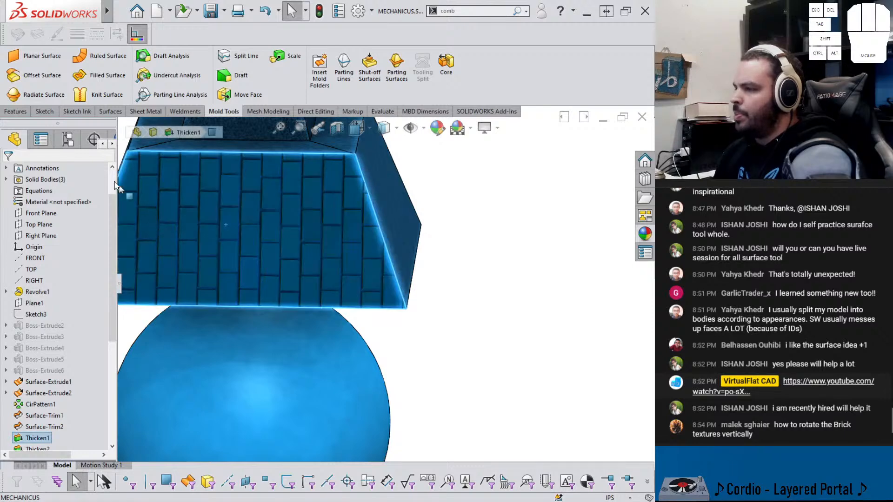
{"action": "left_click_drag", "start_coordinate": [119, 278], "coordinate": [152, 279]}
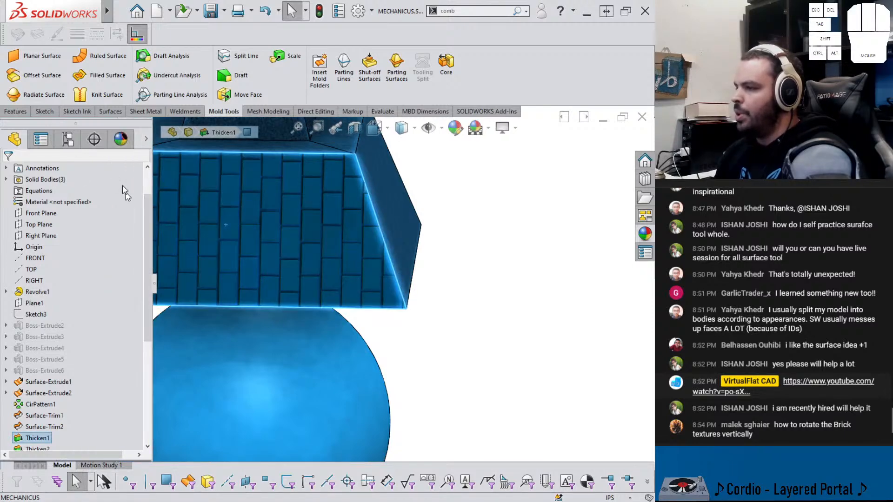
{"action": "left_click", "coordinate": [121, 139]}
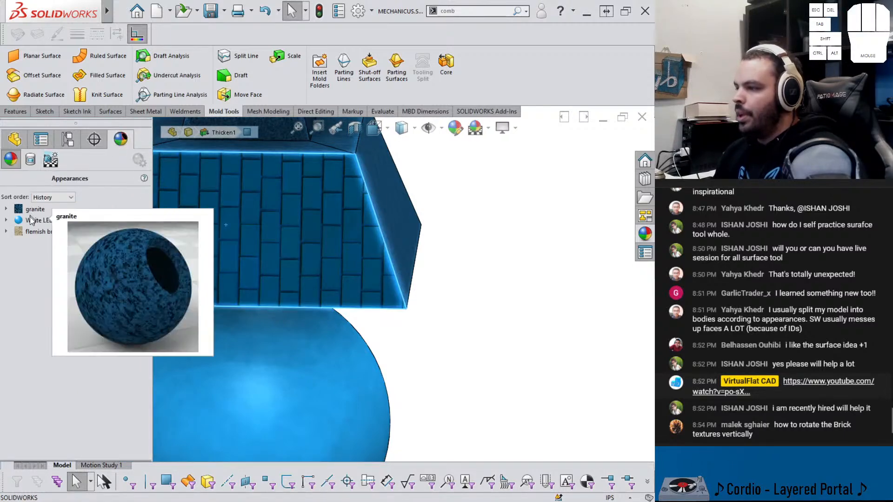
{"action": "right_click", "coordinate": [33, 235]}
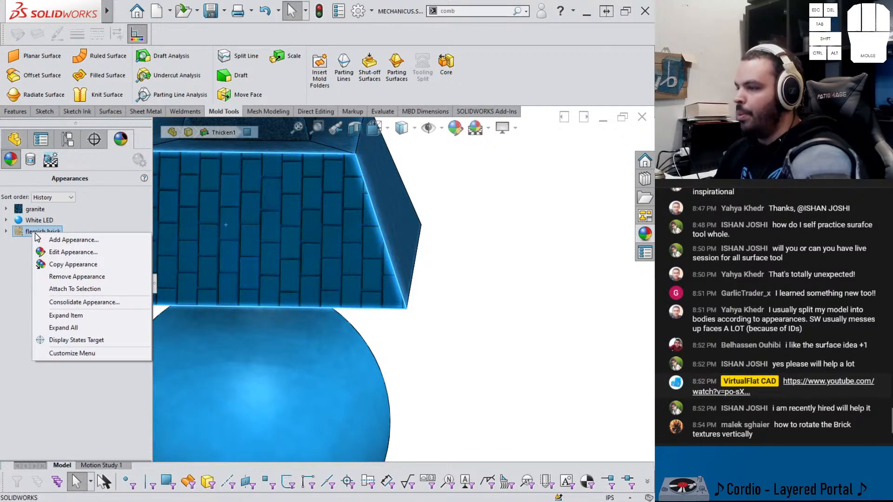
{"action": "left_click", "coordinate": [73, 251]}
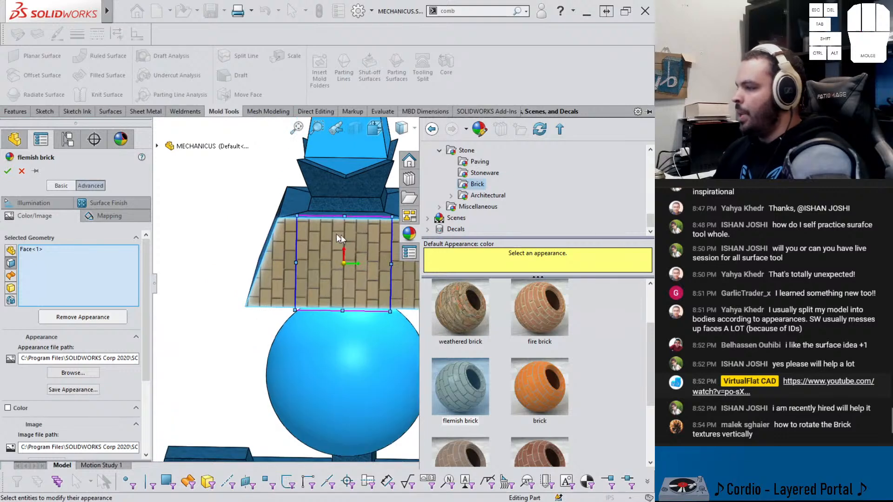
{"action": "left_click", "coordinate": [127, 217]}
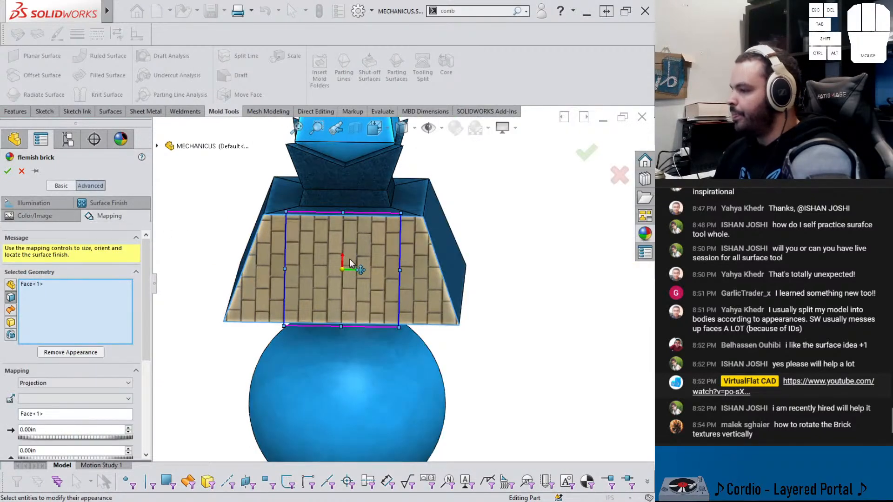
{"action": "scroll", "coordinate": [349, 262], "scroll_direction": "down", "scroll_amount": 2}
{"action": "scroll", "coordinate": [142, 330], "scroll_direction": "down", "scroll_amount": 3}
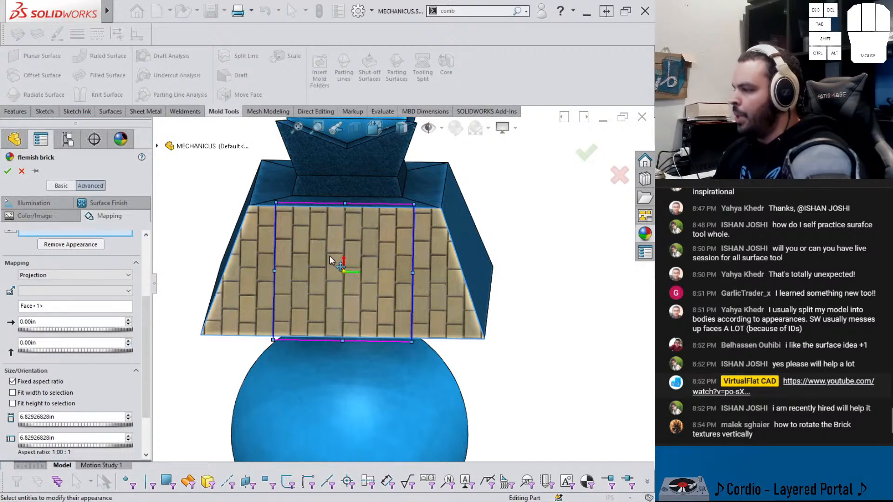
{"action": "scroll", "coordinate": [34, 376], "scroll_direction": "down", "scroll_amount": 2}
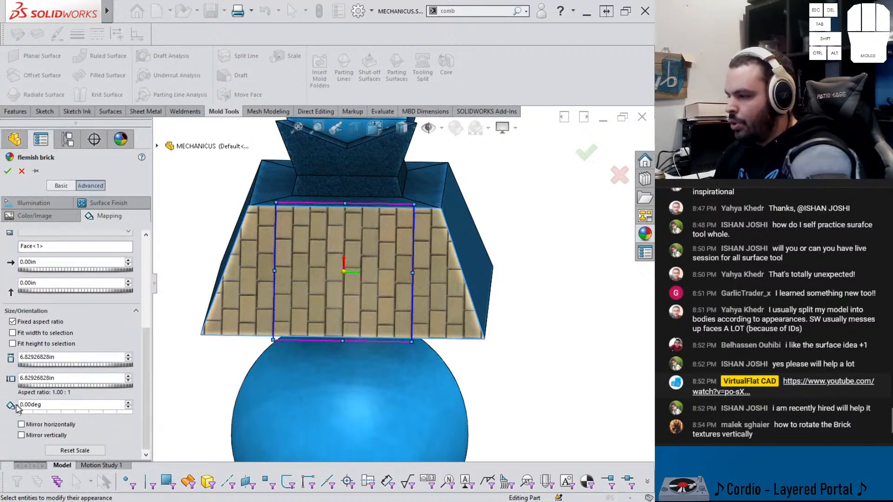
{"action": "left_click", "coordinate": [31, 412]}
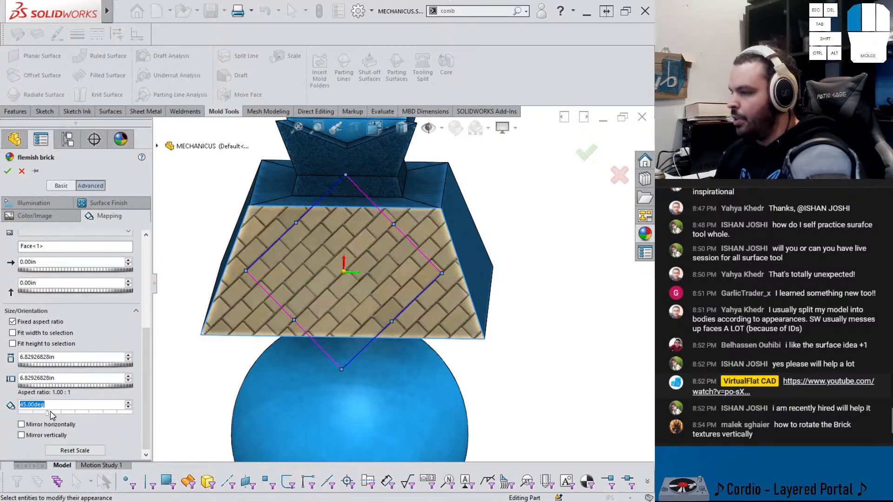
{"action": "left_click", "coordinate": [51, 413]}
Add the tapered block's adjacent sloped face to the flemish brick appearance's selected geometry
{"action": "middle_click_drag", "start_coordinate": [516, 299], "coordinate": [468, 295]}
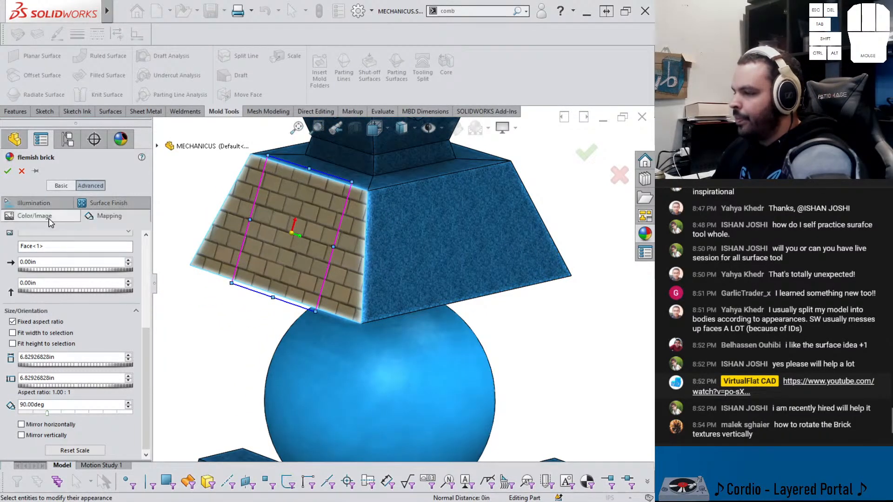
{"action": "left_click", "coordinate": [49, 217]}
{"action": "scroll", "coordinate": [70, 288], "scroll_direction": "up", "scroll_amount": 5}
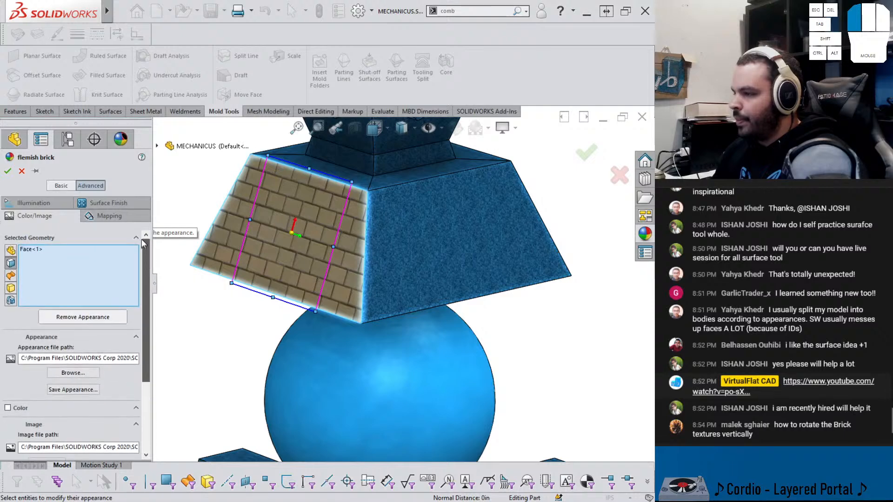
{"action": "left_click", "coordinate": [465, 244]}
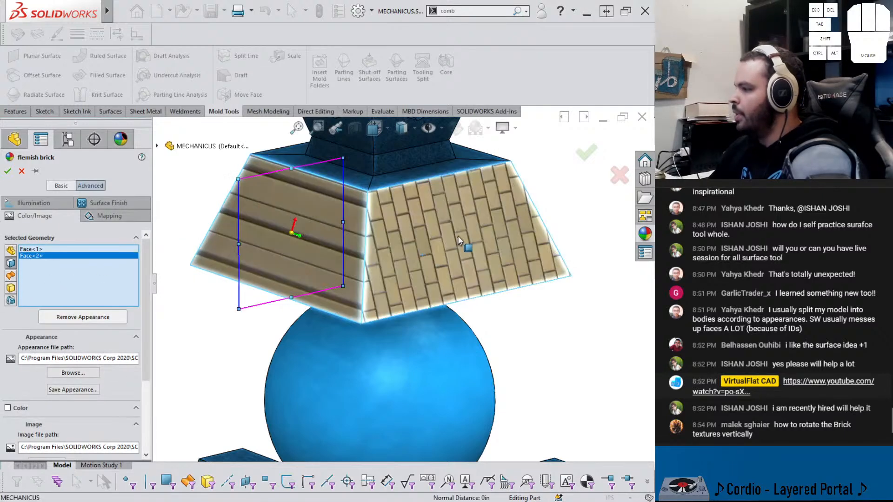
Add the tapered block's two remaining sloped faces to the flemish brick appearance's selected geometry
{"action": "middle_click_drag", "start_coordinate": [465, 244], "coordinate": [562, 247]}
{"action": "left_click", "coordinate": [558, 242]}
{"action": "left_click", "coordinate": [600, 254]}
{"action": "scroll", "coordinate": [563, 248], "scroll_direction": "down", "scroll_amount": 4}
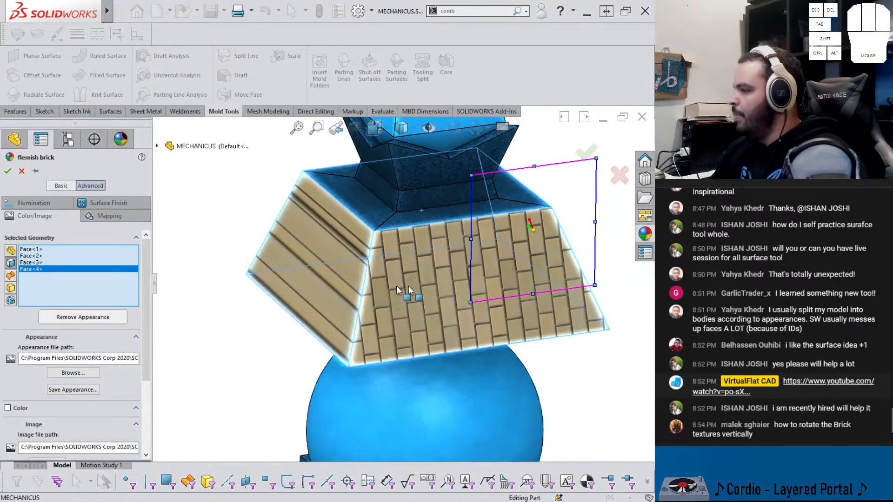
Open the flemish brick mapping settings and examine how the projected texture lines up along the edges between the sloped faces
{"action": "left_click", "coordinate": [122, 222]}
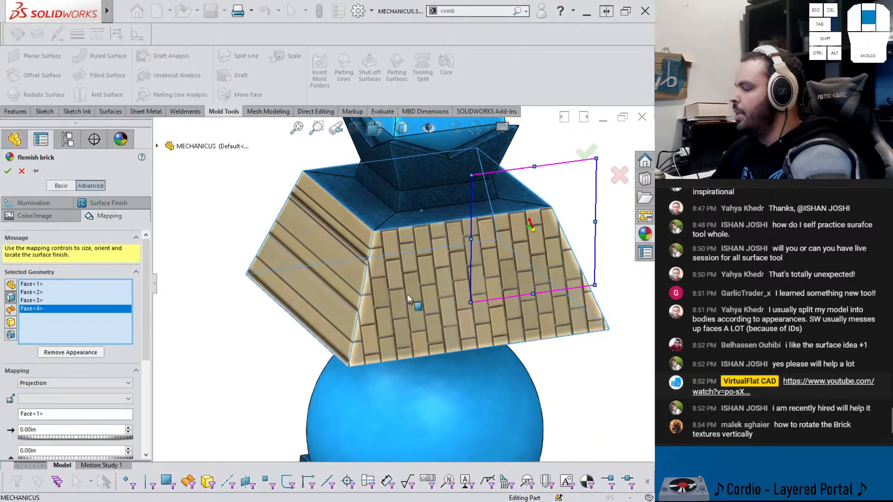
{"action": "middle_click_drag", "start_coordinate": [407, 294], "coordinate": [388, 265]}
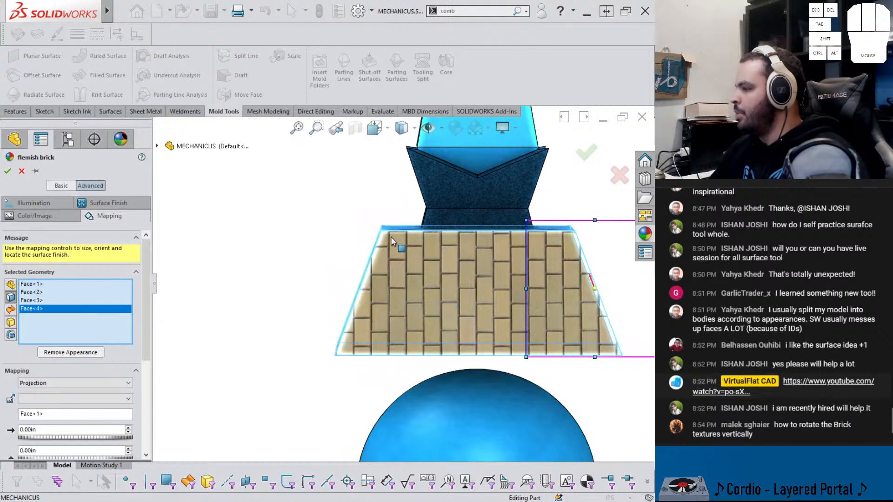
{"action": "middle_click_drag", "start_coordinate": [552, 297], "coordinate": [573, 260]}
{"action": "middle_click_drag", "start_coordinate": [506, 269], "coordinate": [518, 275]}
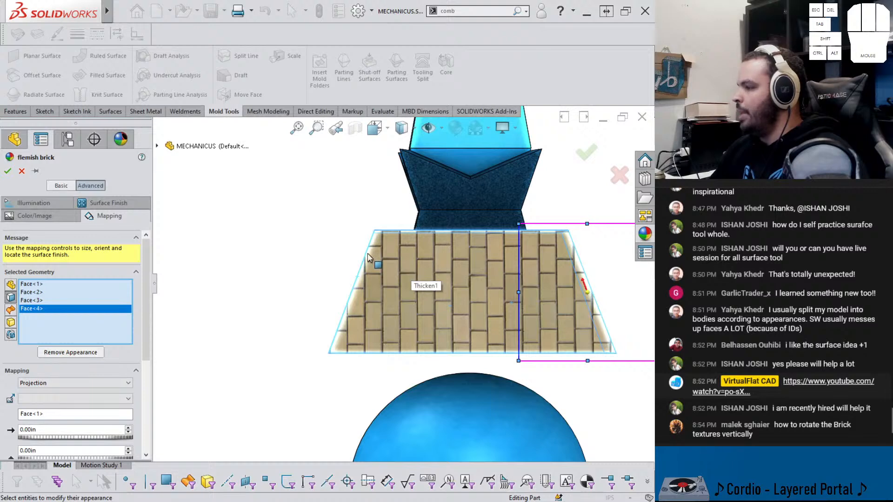
{"action": "scroll", "coordinate": [368, 259], "scroll_direction": "down", "scroll_amount": 5}
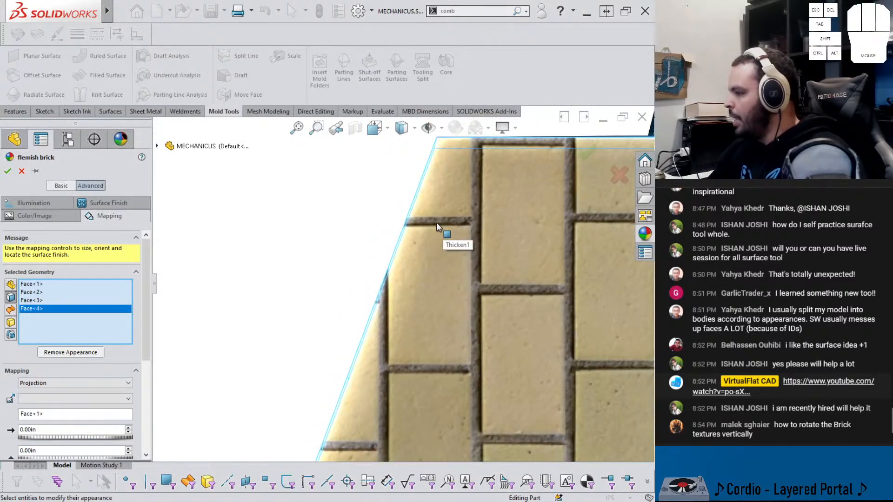
{"action": "middle_click_drag", "start_coordinate": [417, 227], "coordinate": [409, 224]}
{"action": "middle_click_drag", "start_coordinate": [415, 226], "coordinate": [380, 216]}
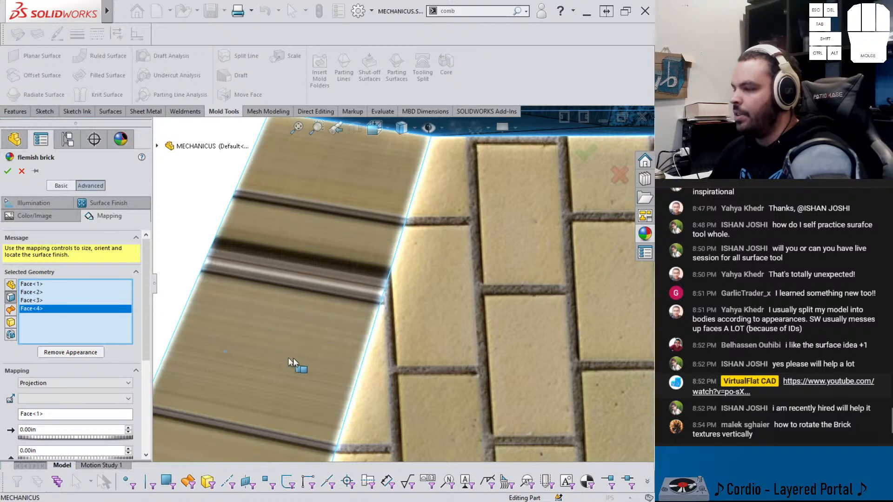
{"action": "scroll", "coordinate": [425, 342], "scroll_direction": "up", "scroll_amount": 6}
Try Surface mapping for the flemish brick on the four sloped faces and compare the brick direction around the block
{"action": "left_click", "coordinate": [91, 386]}
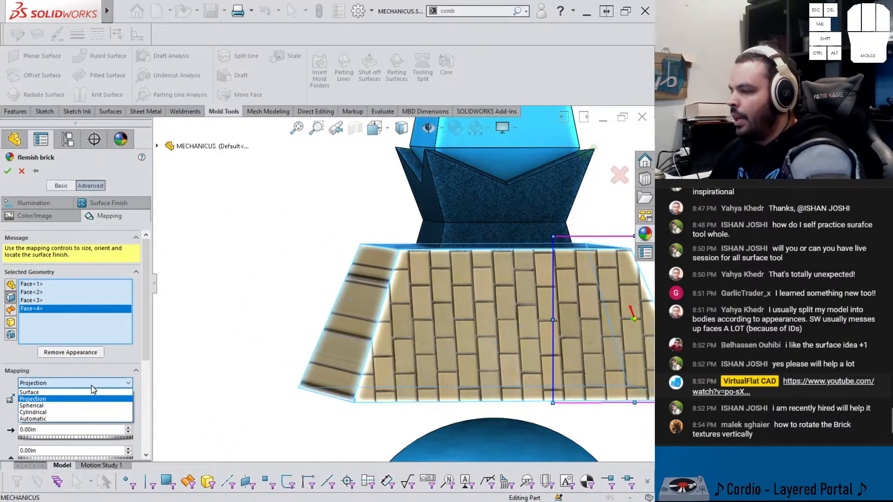
{"action": "left_click", "coordinate": [88, 393]}
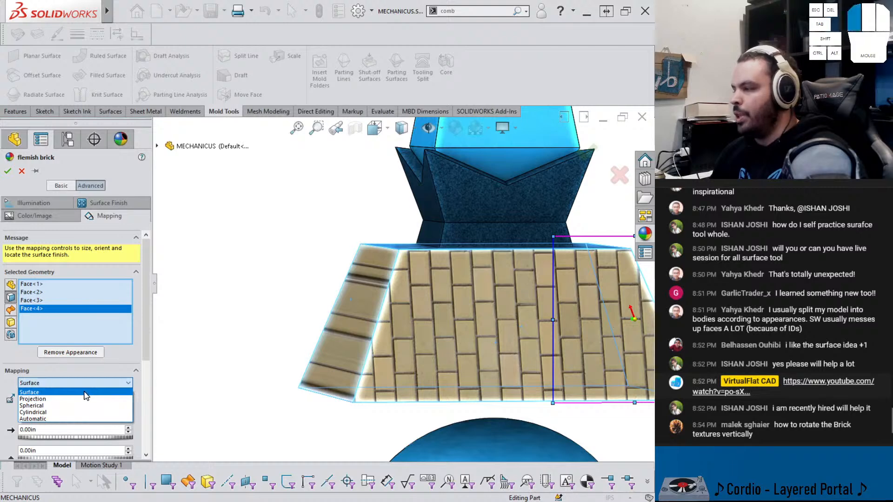
{"action": "middle_click_drag", "start_coordinate": [295, 337], "coordinate": [560, 332]}
{"action": "scroll", "coordinate": [559, 332], "scroll_direction": "down", "scroll_amount": 2}
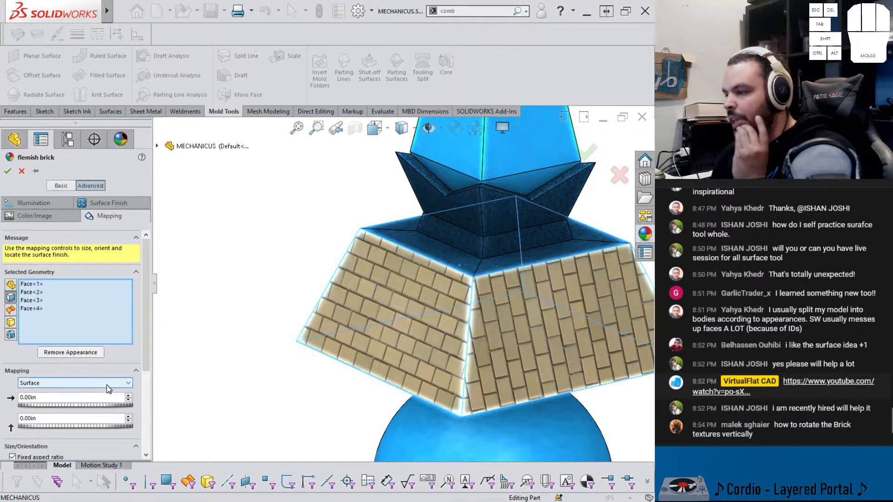
Review the flemish brick's size and orientation settings and try Automatic mapping on the sloped faces
{"action": "left_click_drag", "start_coordinate": [144, 357], "coordinate": [144, 405]}
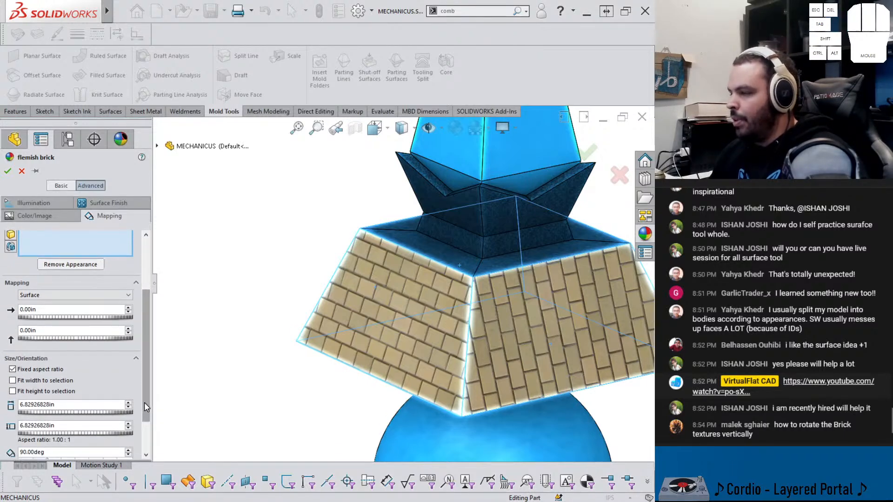
{"action": "left_click_drag", "start_coordinate": [144, 329], "coordinate": [142, 276]}
{"action": "left_click", "coordinate": [91, 382]}
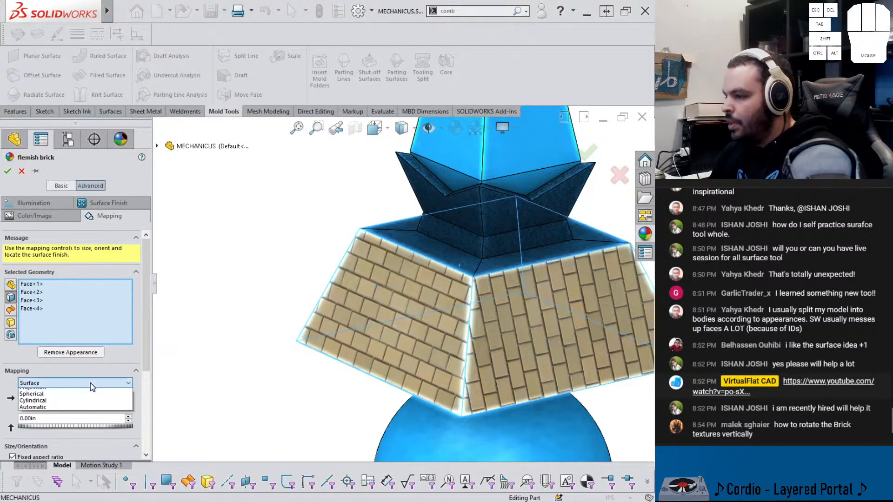
{"action": "left_click", "coordinate": [79, 419]}
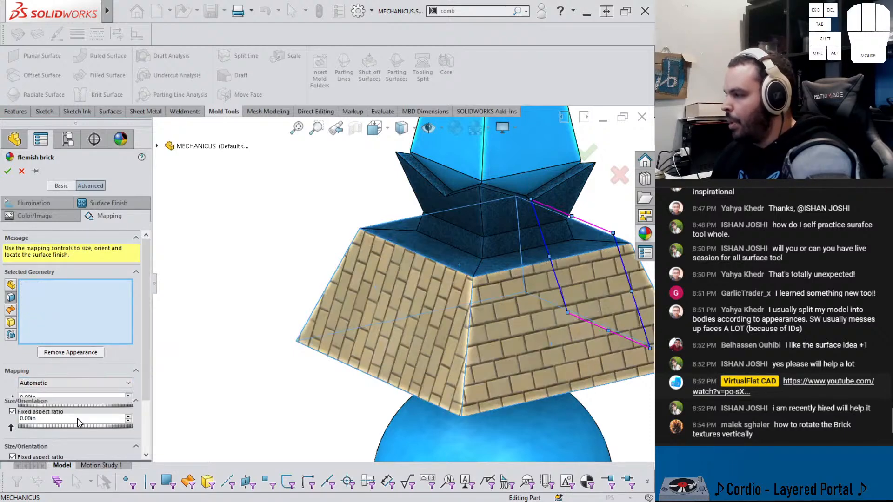
Try Cylindrical mapping for the flemish brick on the sloped faces and view it around the block
{"action": "left_click", "coordinate": [91, 386]}
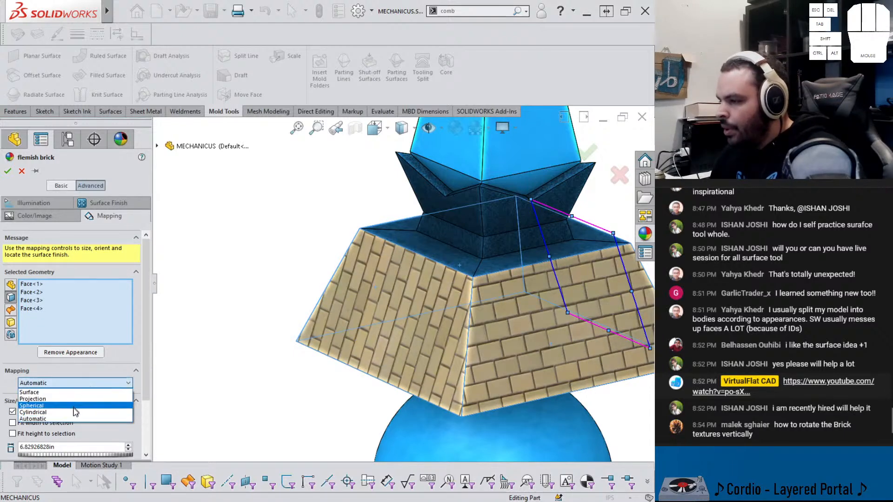
{"action": "left_click", "coordinate": [71, 413]}
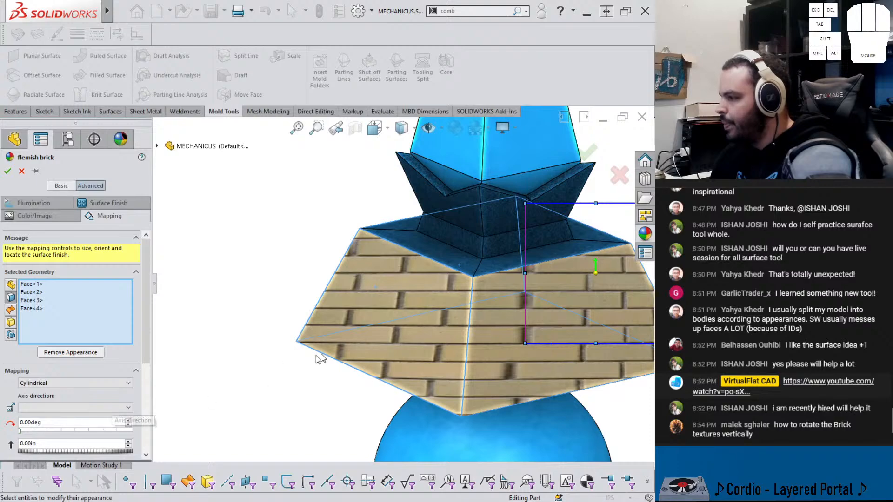
{"action": "middle_click_drag", "start_coordinate": [319, 359], "coordinate": [420, 326]}
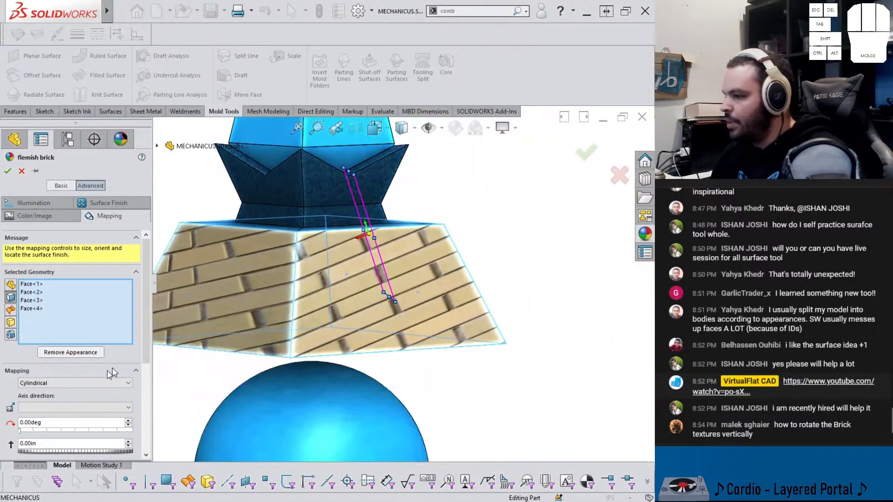
Try Spherical mapping for the flemish brick on the sloped faces and view it from another side
{"action": "left_click", "coordinate": [61, 383]}
{"action": "left_click", "coordinate": [32, 406]}
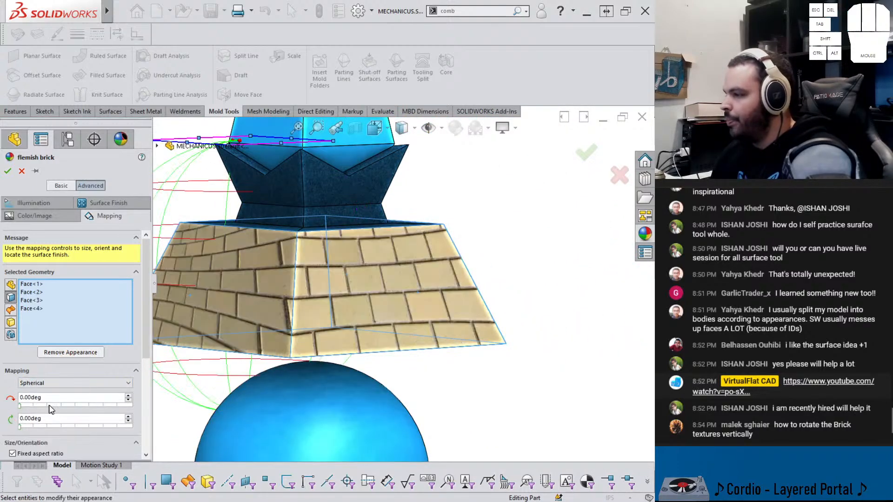
{"action": "middle_click_drag", "start_coordinate": [185, 375], "coordinate": [123, 348]}
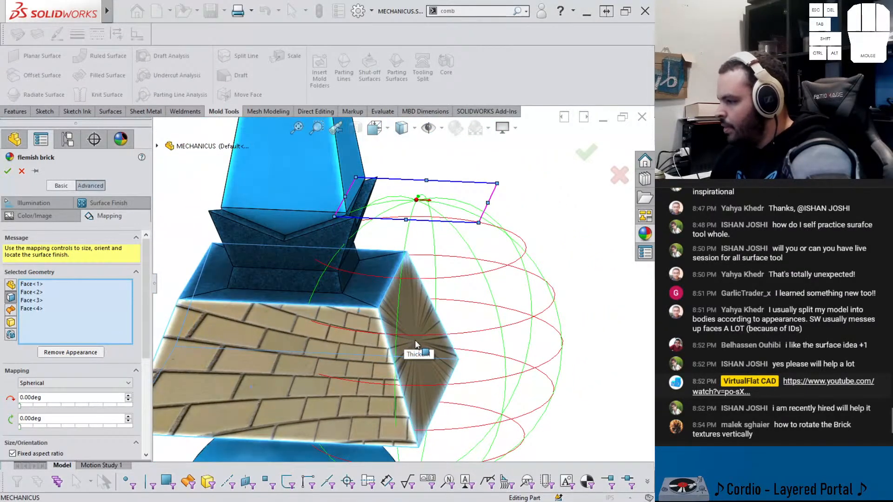
Try a texture rotation of 164 degrees with the spherical mapping, and cancel the flemish brick appearance edit
{"action": "left_click_drag", "start_coordinate": [149, 352], "coordinate": [142, 418]}
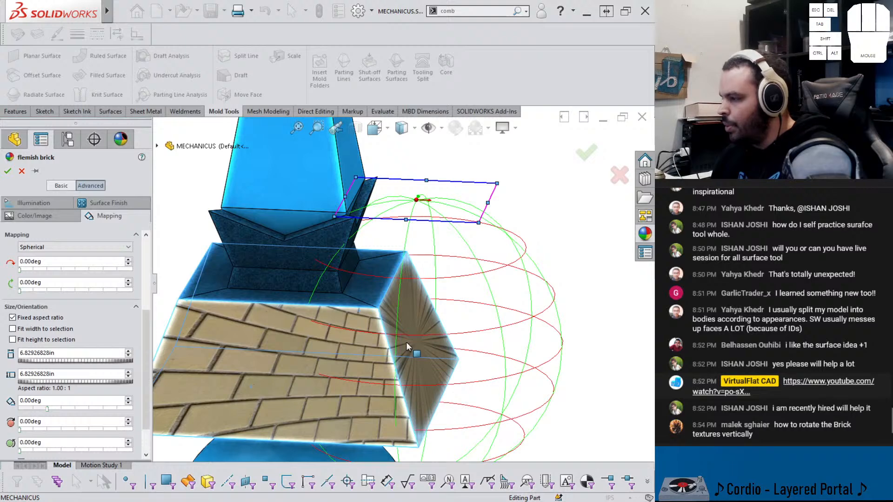
{"action": "left_click_drag", "start_coordinate": [419, 200], "coordinate": [417, 200]}
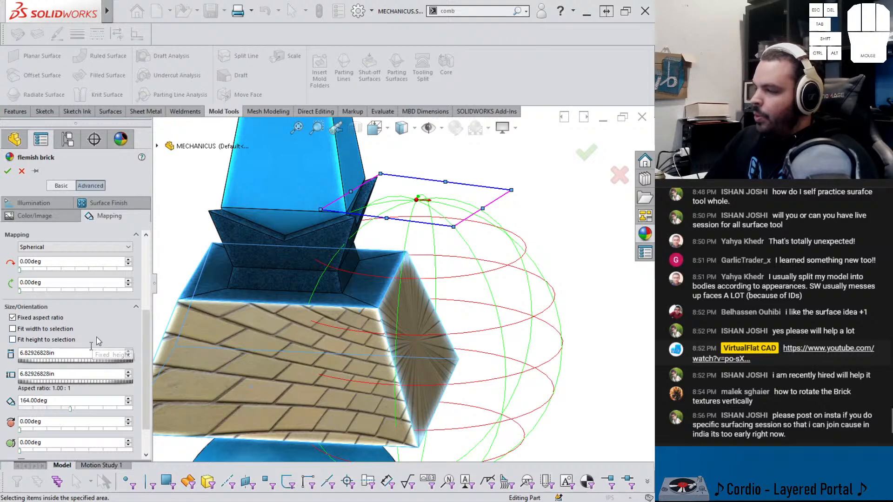
{"action": "middle_click_drag", "start_coordinate": [331, 317], "coordinate": [320, 391]}
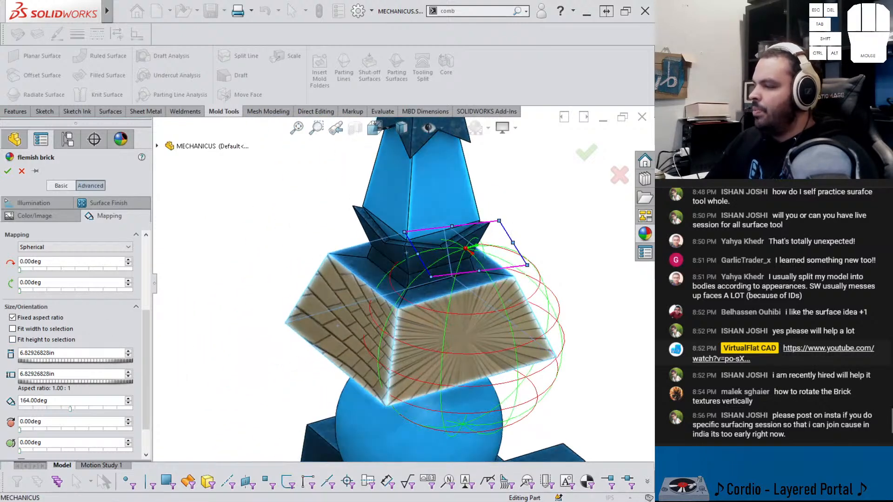
{"action": "left_click", "coordinate": [21, 171]}
Switch back to the FLASHLIGHT part document and turn the model so its reflector faces the viewer
{"action": "scroll", "coordinate": [432, 334], "scroll_direction": "down", "scroll_amount": 3}
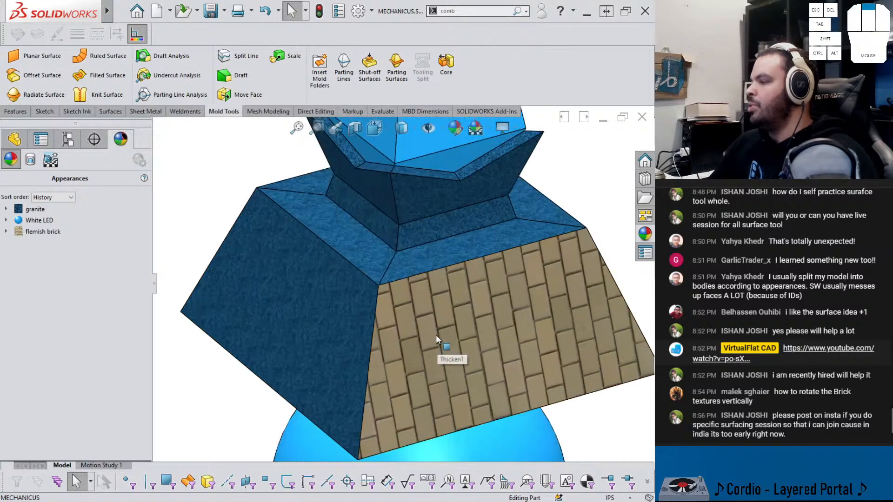
{"action": "middle_click_drag", "start_coordinate": [356, 331], "coordinate": [281, 293]}
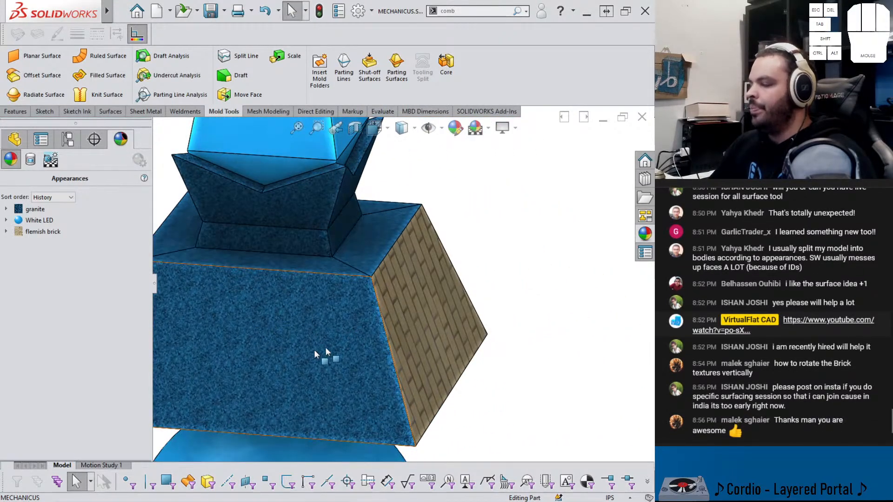
{"action": "mouse_move", "coordinate": [281, 328]}
{"action": "middle_mouse_down"}
{"action": "mouse_move", "coordinate": [259, 358]}
{"action": "mouse_move", "coordinate": [289, 332]}
{"action": "middle_mouse_up"}
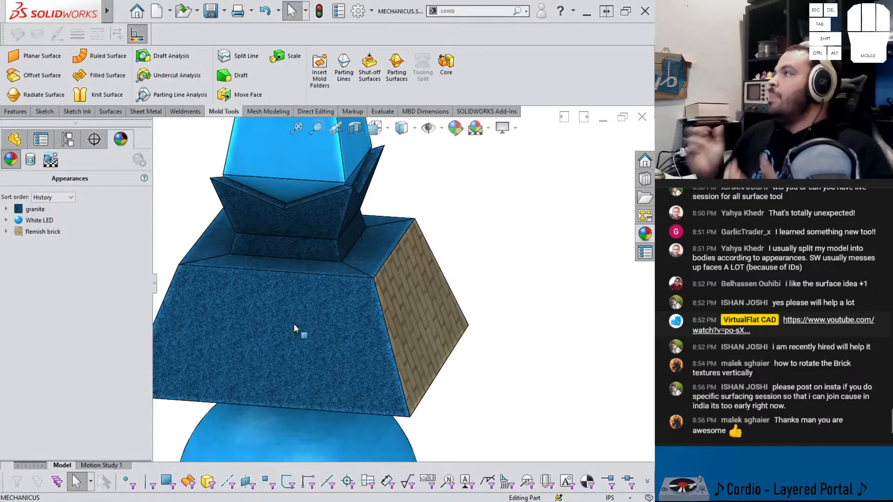
{"action": "middle_click_drag", "start_coordinate": [294, 324], "coordinate": [385, 280]}
{"action": "key", "text": "ctrl+Tab"}
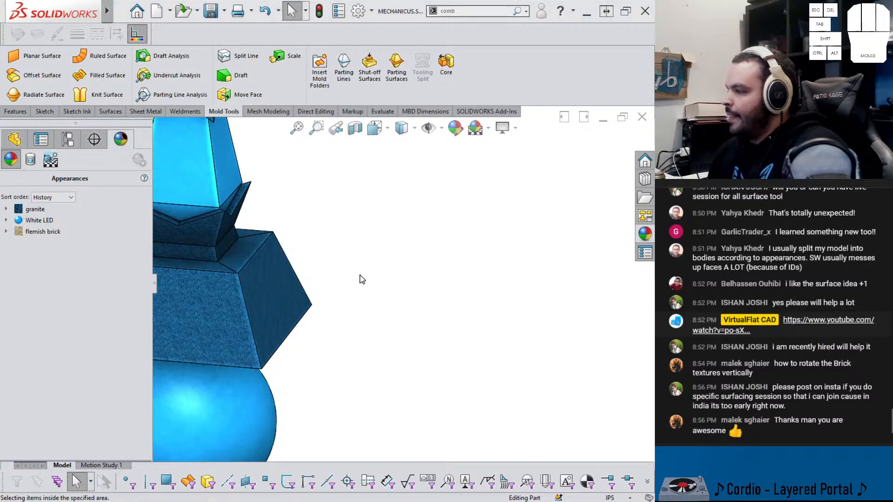
{"action": "middle_click_drag", "start_coordinate": [437, 305], "coordinate": [207, 379]}
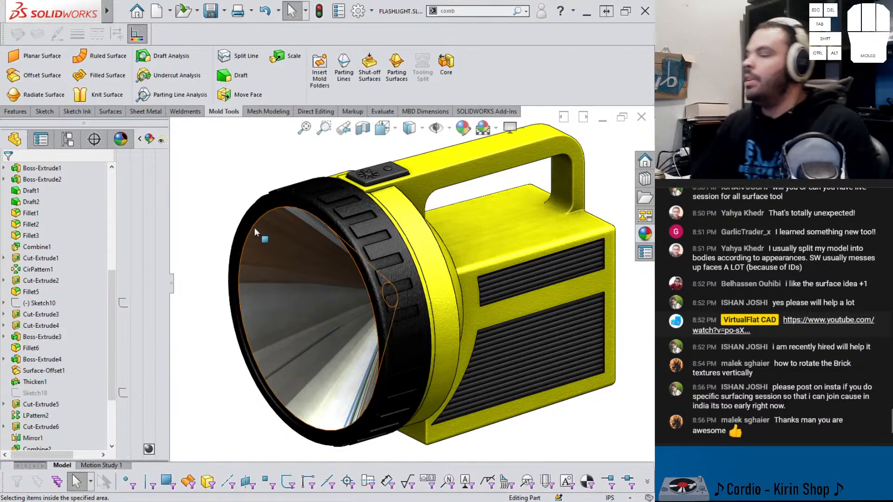
{"action": "middle_click_drag", "start_coordinate": [365, 294], "coordinate": [460, 418]}
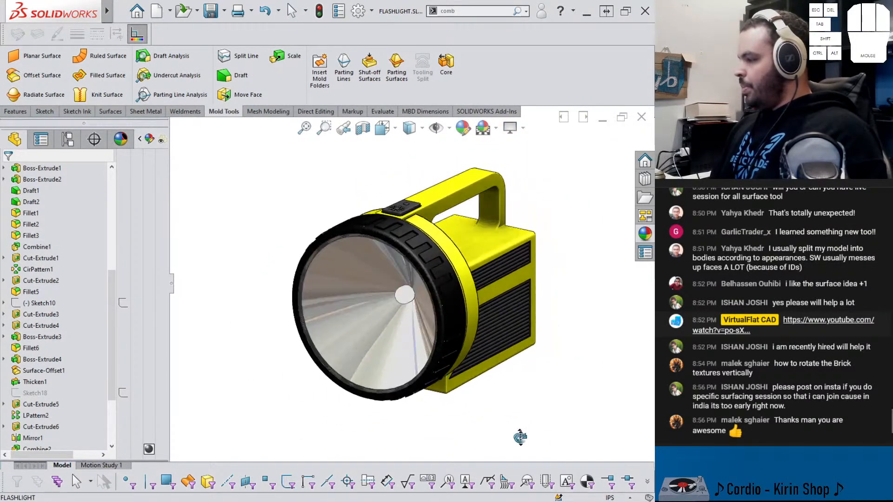
Turn on the perspective display for the flashlight and collapse the feature tree for a wider view
{"action": "left_click", "coordinate": [511, 128]}
{"action": "left_click", "coordinate": [523, 183]}
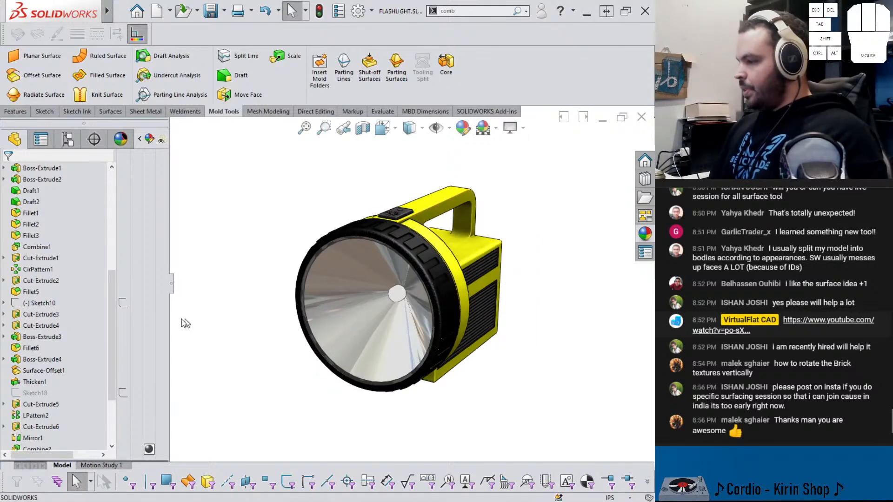
{"action": "left_click", "coordinate": [170, 286]}
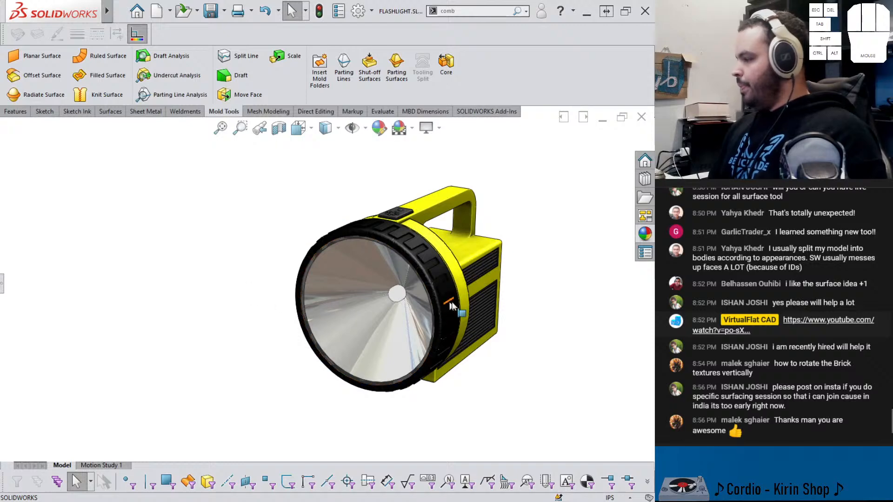
{"action": "scroll", "coordinate": [482, 305], "scroll_direction": "up", "scroll_amount": 1}
{"action": "scroll", "coordinate": [482, 305], "scroll_direction": "down", "scroll_amount": 2}
{"action": "scroll", "coordinate": [372, 257], "scroll_direction": "up", "scroll_amount": 1}
{"action": "scroll", "coordinate": [364, 252], "scroll_direction": "down", "scroll_amount": 1}
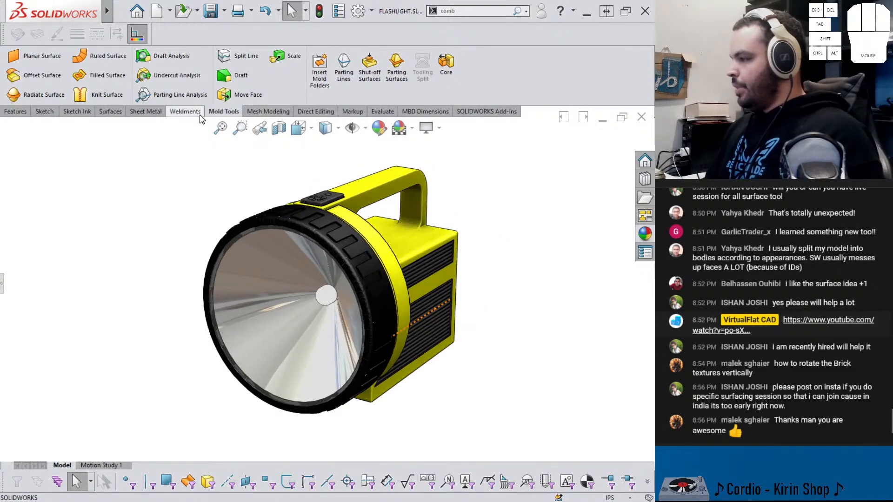
Activate the PhotoView 360 add-in and open the render preview window for the flashlight
{"action": "left_click", "coordinate": [488, 111]}
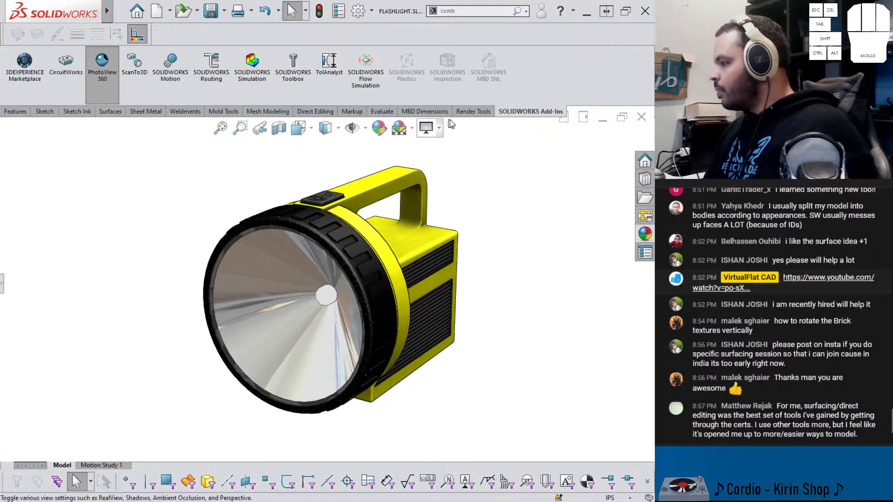
{"action": "left_click", "coordinate": [474, 111]}
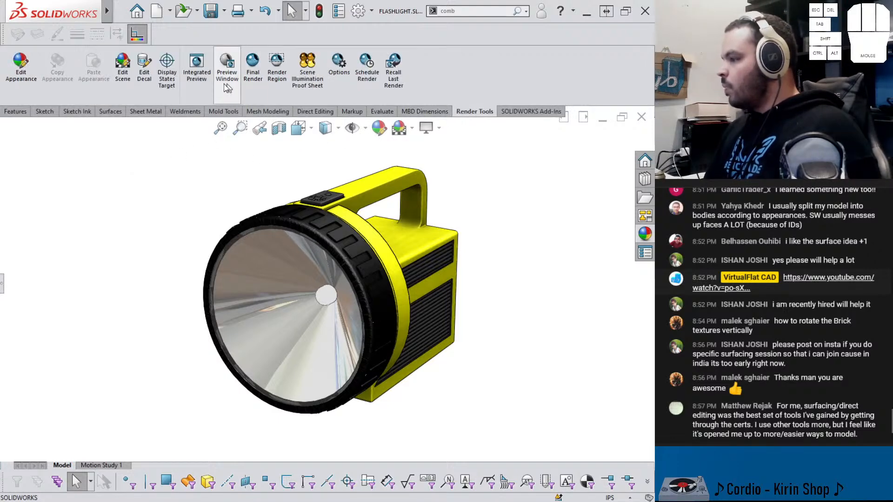
{"action": "left_click", "coordinate": [225, 83]}
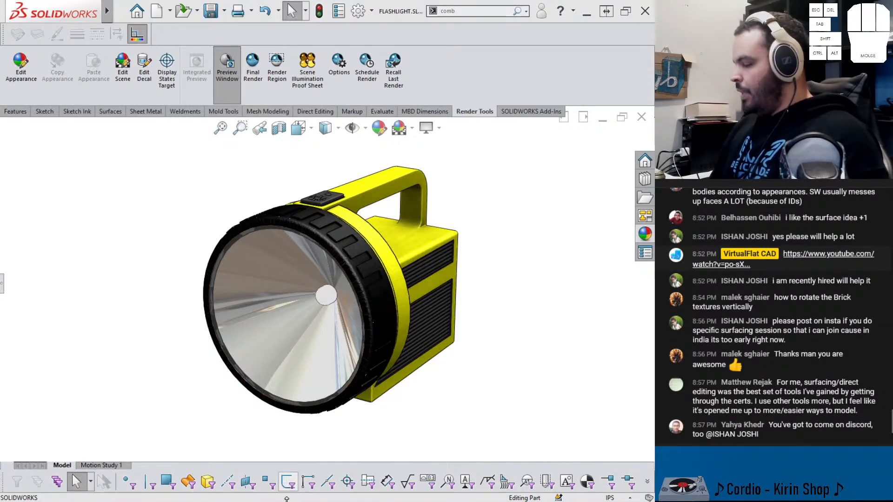
Switch to Firefox, open the virtualflat Linktree page in a new tab, copy the Discord link address, and return to SOLIDWORKS
{"action": "mouse_move", "coordinate": [288, 501]}
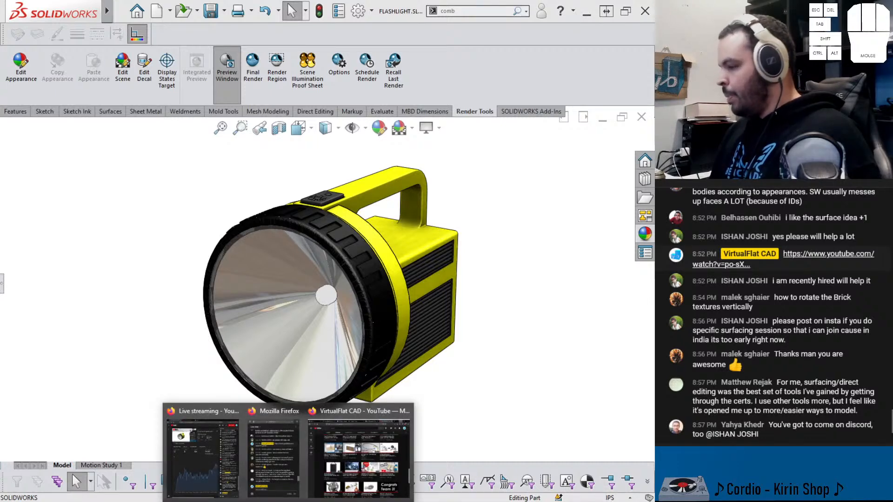
{"action": "left_click", "coordinate": [343, 448]}
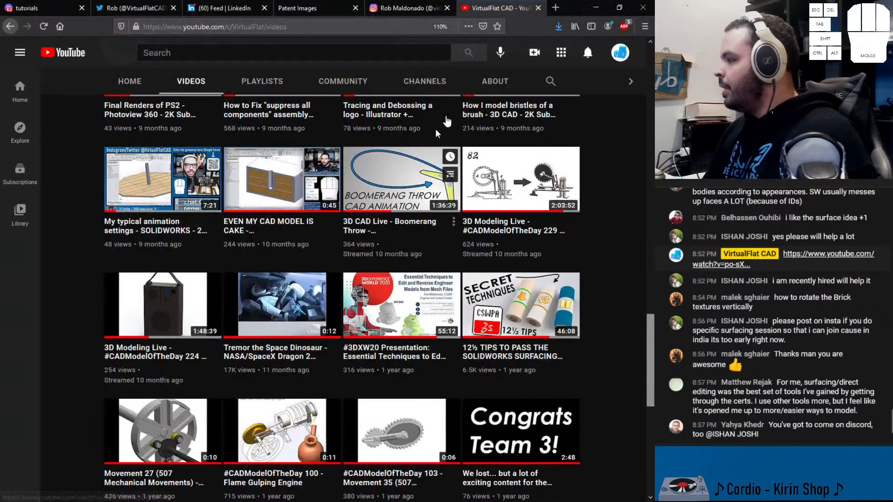
{"action": "left_click", "coordinate": [554, 7]}
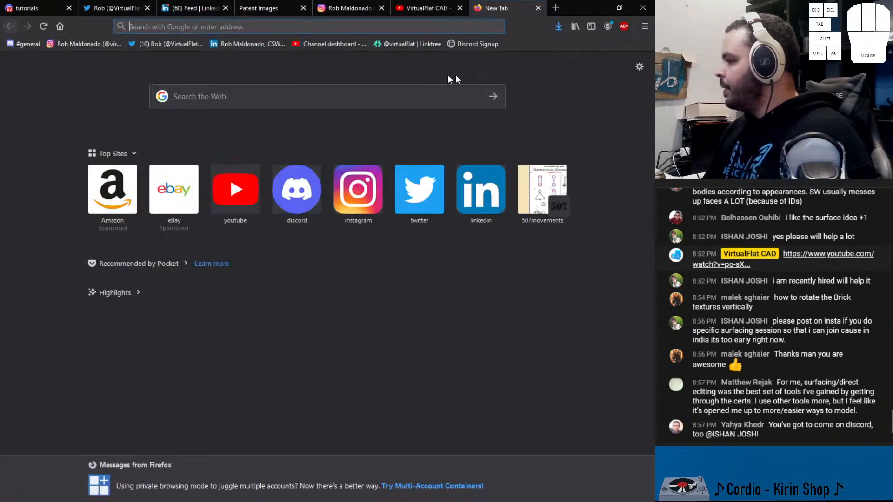
{"action": "left_click", "coordinate": [407, 44]}
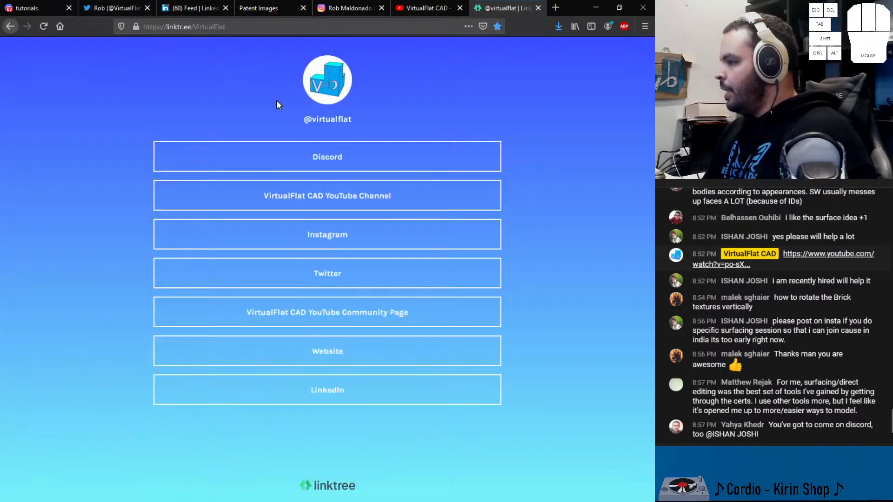
{"action": "right_click", "coordinate": [302, 159]}
{"action": "left_click", "coordinate": [332, 236]}
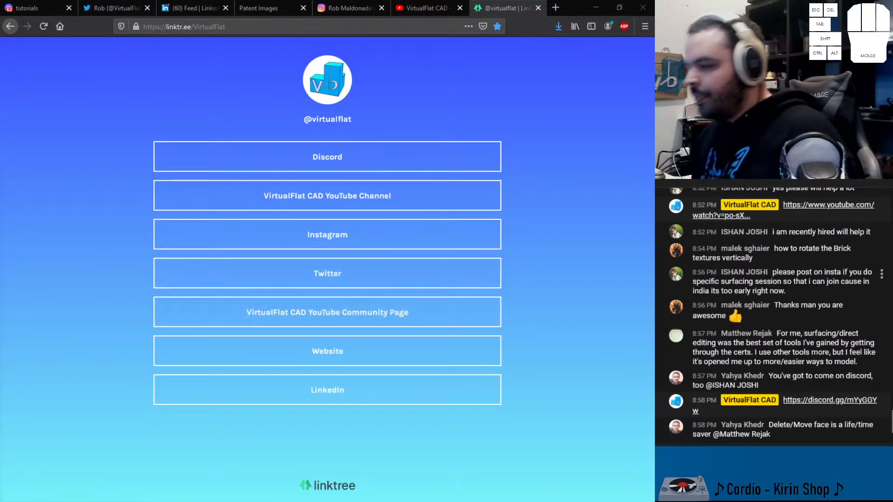
{"action": "left_click", "coordinate": [596, 7]}
Bring the PhotoView 360 preview window over the graphics area and frame the flashlight larger for the preview
{"action": "left_click_drag", "start_coordinate": [0, 162], "coordinate": [490, 49]}
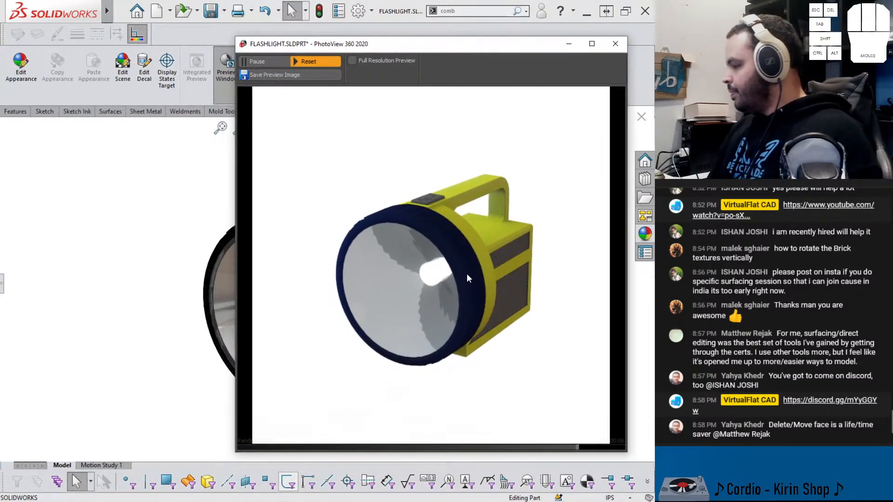
{"action": "left_click", "coordinate": [201, 268]}
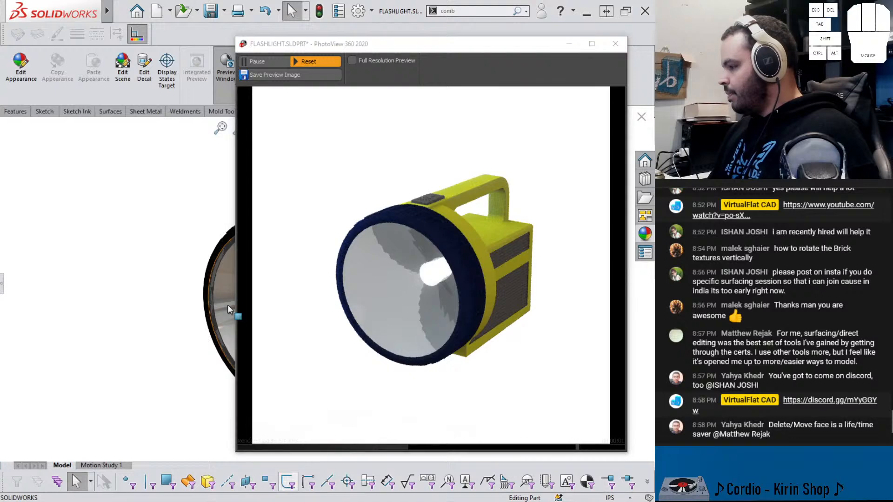
{"action": "scroll", "coordinate": [228, 305], "scroll_direction": "down", "scroll_amount": 3}
{"action": "middle_click_drag", "start_coordinate": [227, 305], "coordinate": [164, 293], "text": "ctrl"}
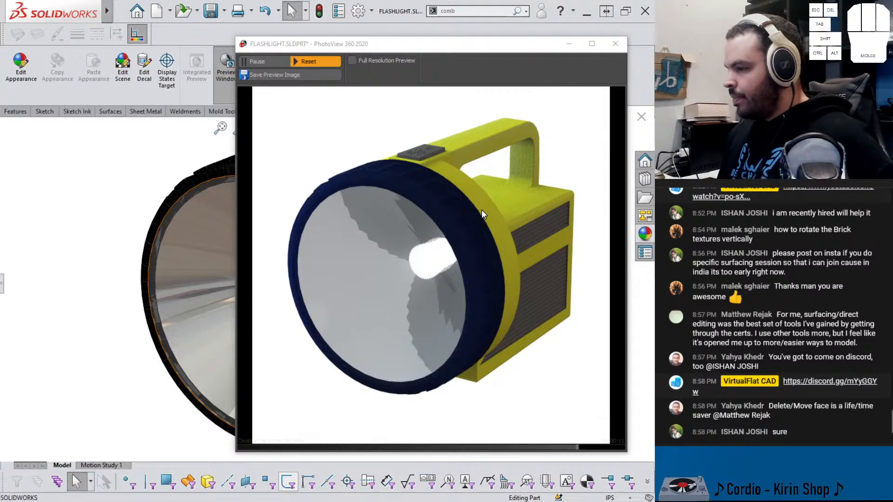
Review the flashlight's configurations, applied appearances, and scene, lights and cameras
{"action": "left_click", "coordinate": [2, 286]}
{"action": "left_click", "coordinate": [68, 139]}
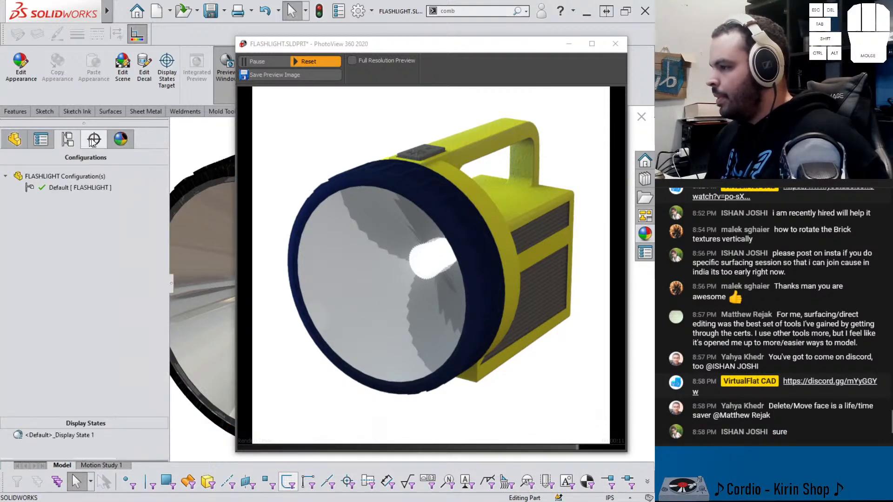
{"action": "left_click", "coordinate": [117, 142]}
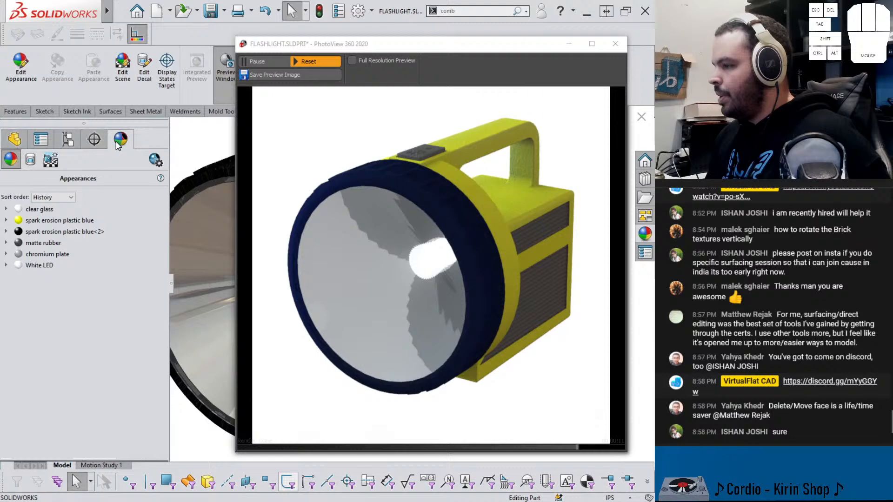
{"action": "left_click", "coordinate": [51, 160]}
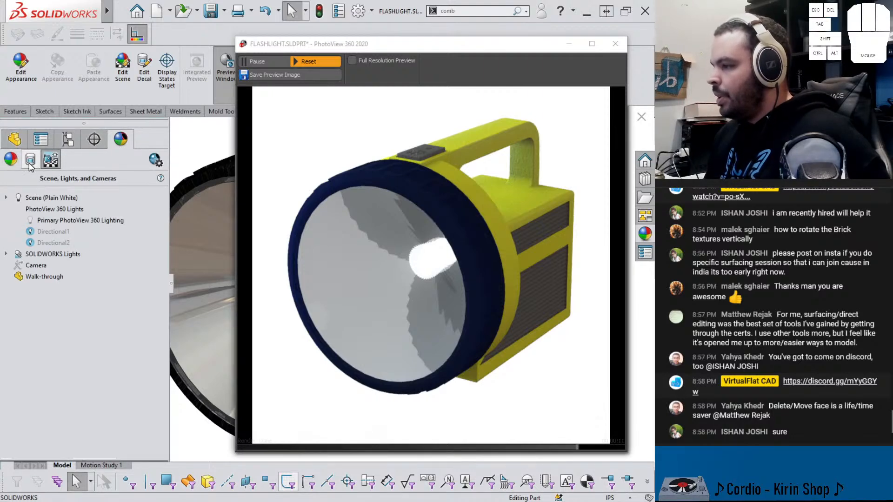
{"action": "left_click", "coordinate": [15, 141]}
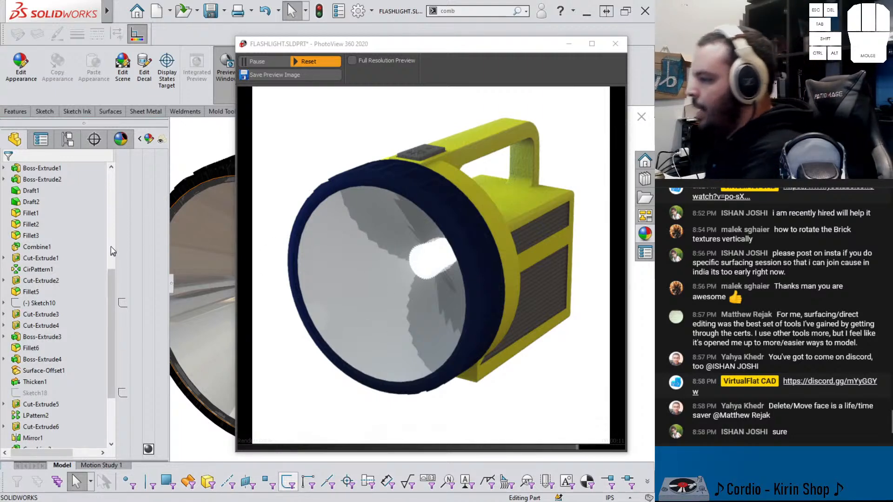
Open the spark erosion plastic blue<2> appearance for editing and bring its color settings into view
{"action": "left_click", "coordinate": [120, 139]}
{"action": "left_click", "coordinate": [10, 159]}
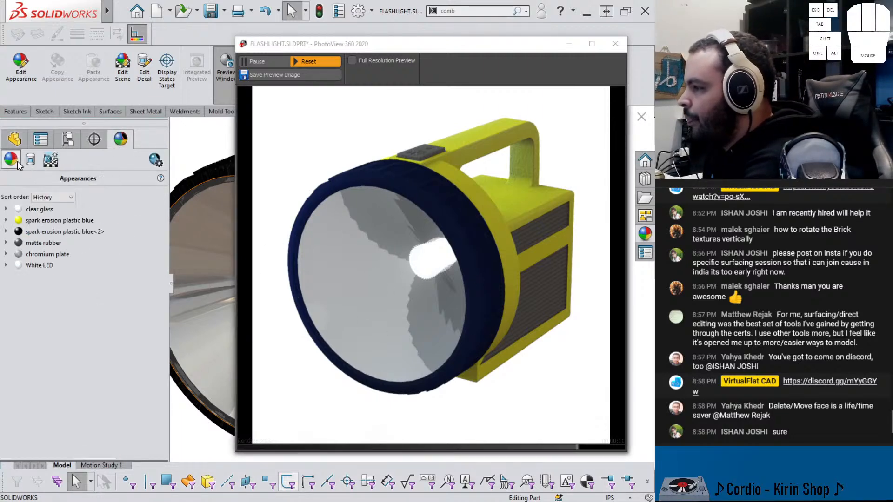
{"action": "right_click", "coordinate": [45, 231]}
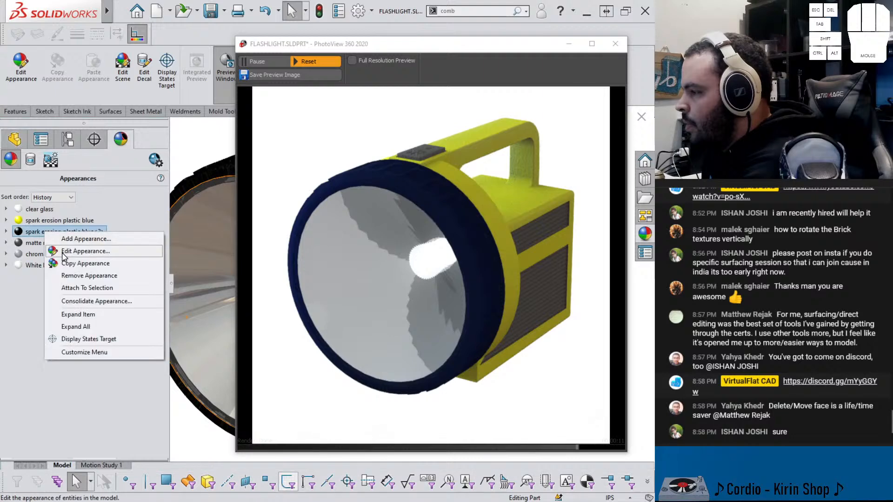
{"action": "left_click", "coordinate": [63, 254]}
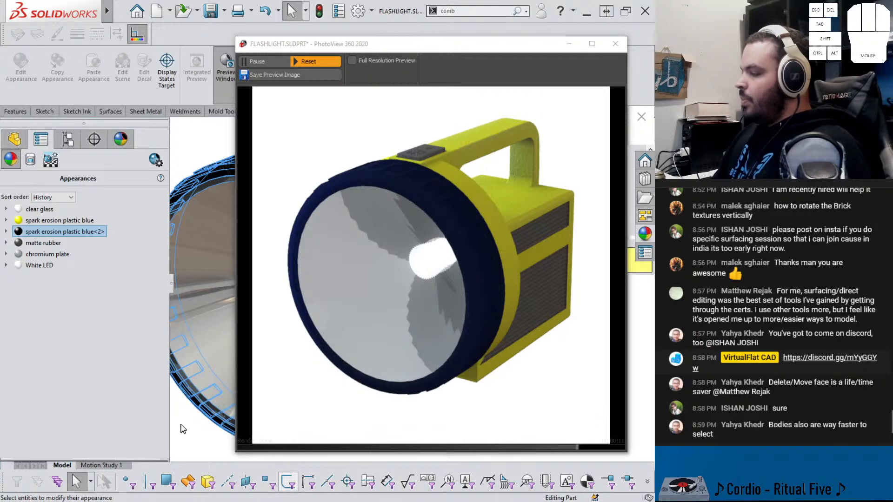
{"action": "scroll", "coordinate": [187, 424], "scroll_direction": "down", "scroll_amount": 1}
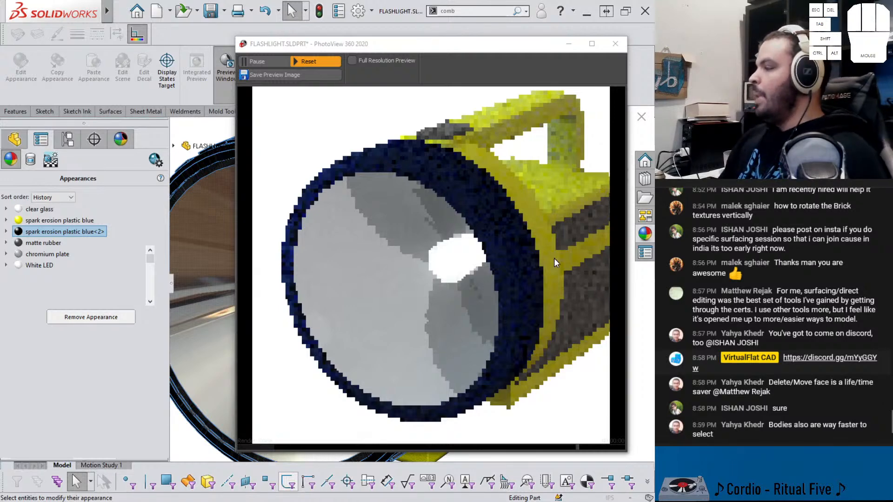
{"action": "scroll", "coordinate": [548, 253], "scroll_direction": "down", "scroll_amount": 2}
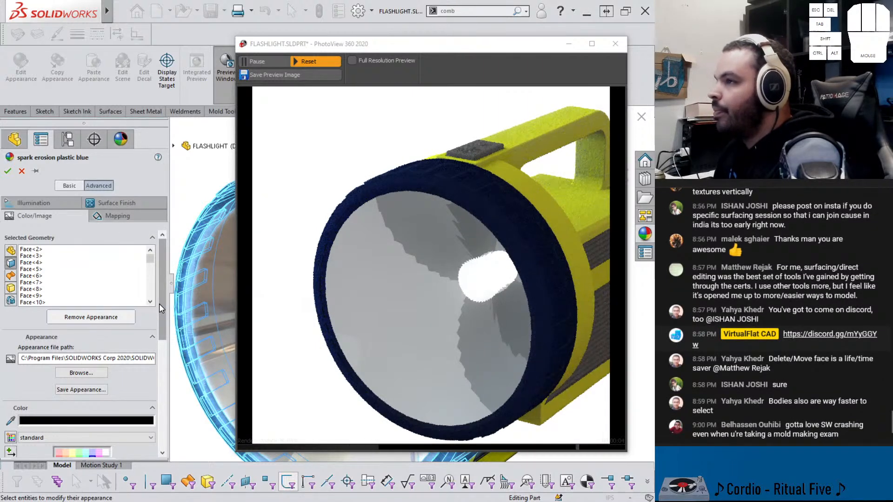
{"action": "left_click_drag", "start_coordinate": [159, 304], "coordinate": [158, 337]}
{"action": "scroll", "coordinate": [154, 347], "scroll_direction": "down", "scroll_amount": 2}
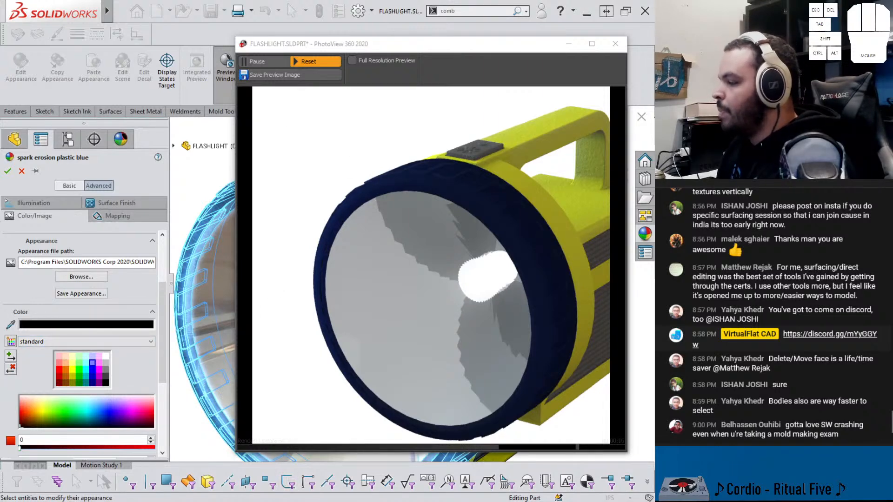
Start a second SOLIDWORKS session, fit its window to the screen, look through its file menu, and close the session
{"action": "left_click", "coordinate": [128, 500]}
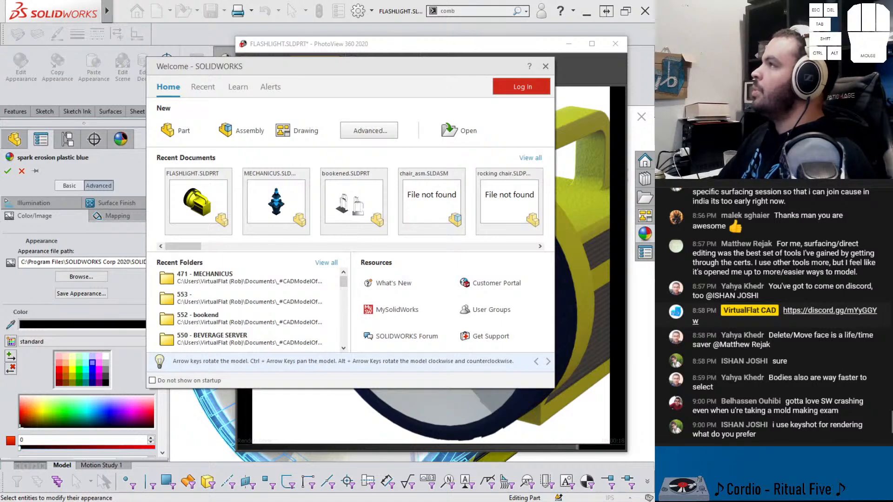
{"action": "left_click_drag", "start_coordinate": [435, 116], "coordinate": [489, 132]}
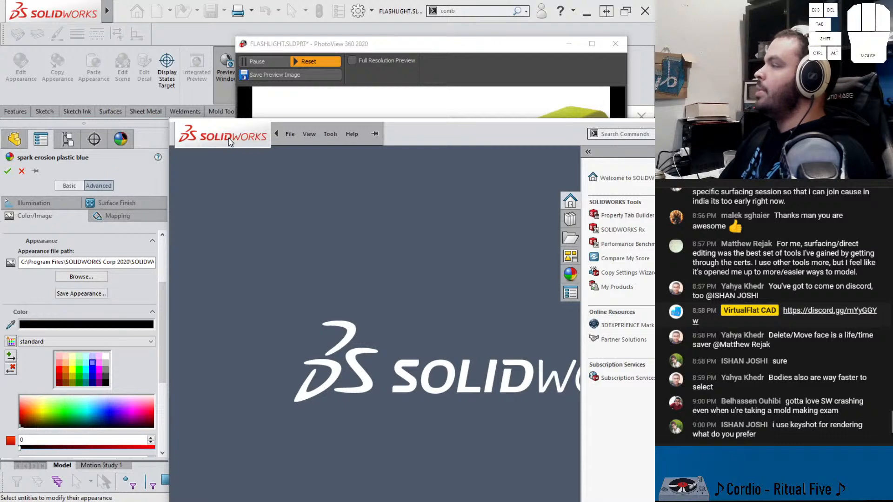
{"action": "left_click_drag", "start_coordinate": [228, 138], "coordinate": [108, 33]}
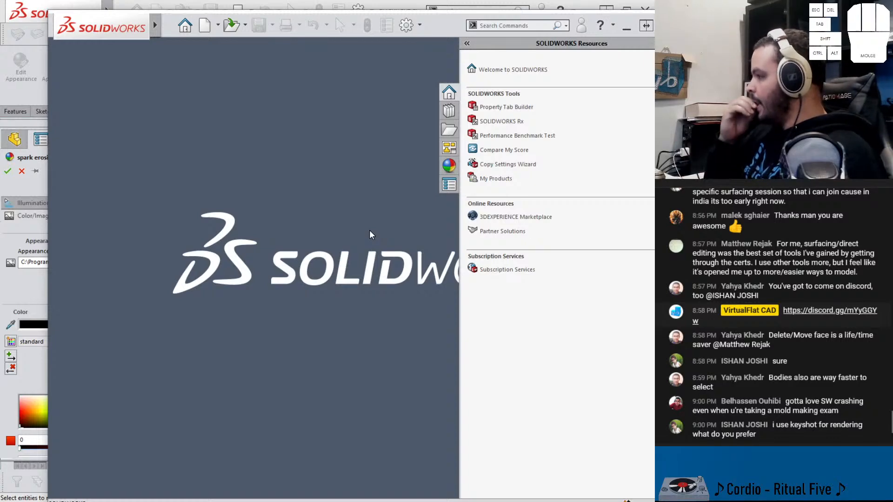
{"action": "left_click_drag", "start_coordinate": [80, 27], "coordinate": [77, 0]}
{"action": "left_click", "coordinate": [121, 11]}
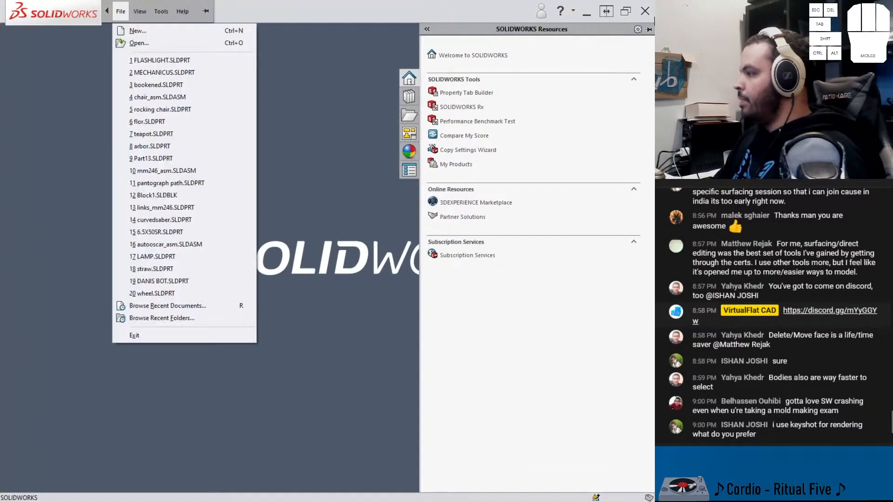
{"action": "left_click", "coordinate": [368, 202]}
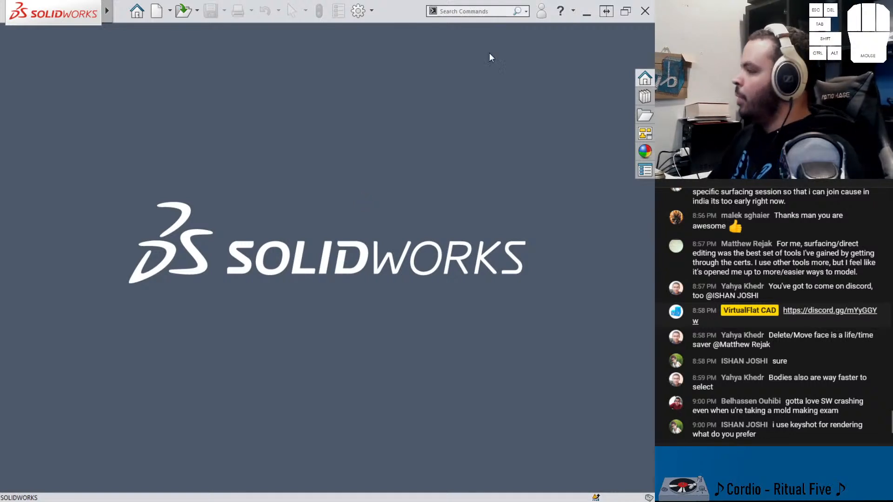
{"action": "left_click", "coordinate": [645, 11]}
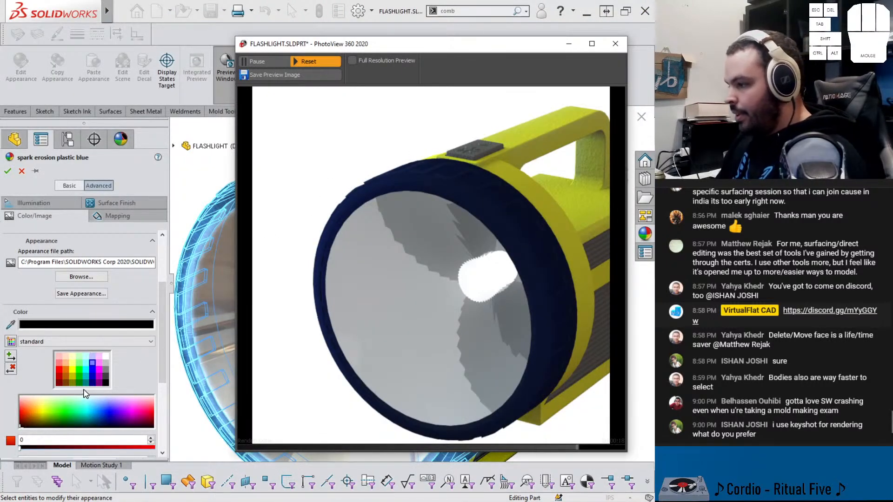
Try a dark red color for the front ring's appearance and lower its HSV brightness value to 15
{"action": "left_click", "coordinate": [100, 384]}
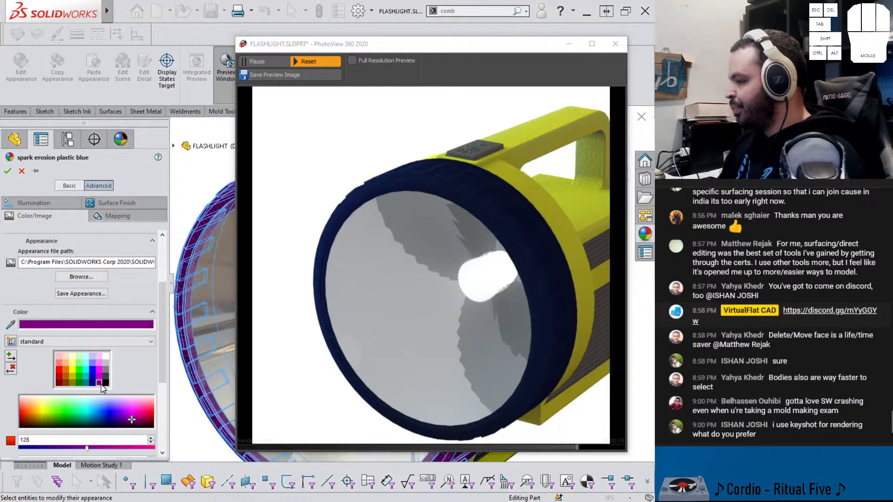
{"action": "left_click", "coordinate": [59, 383]}
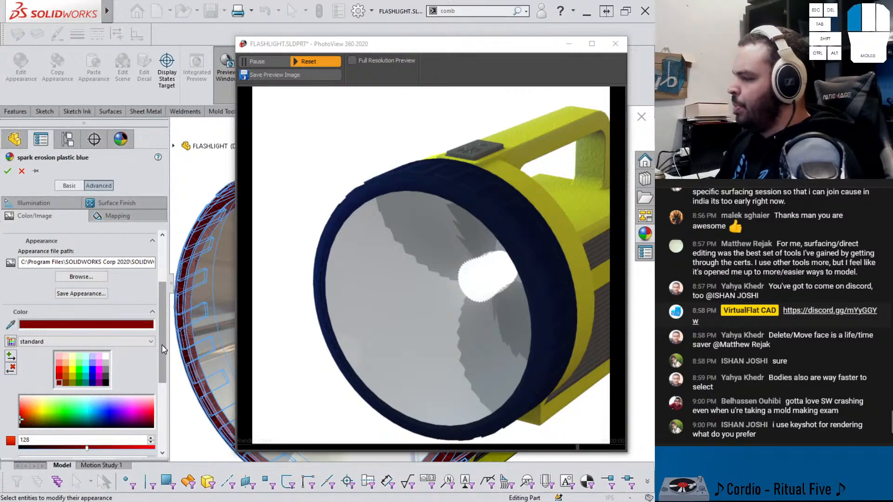
{"action": "scroll", "coordinate": [162, 353], "scroll_direction": "down", "scroll_amount": 2}
{"action": "scroll", "coordinate": [163, 366], "scroll_direction": "down", "scroll_amount": 2}
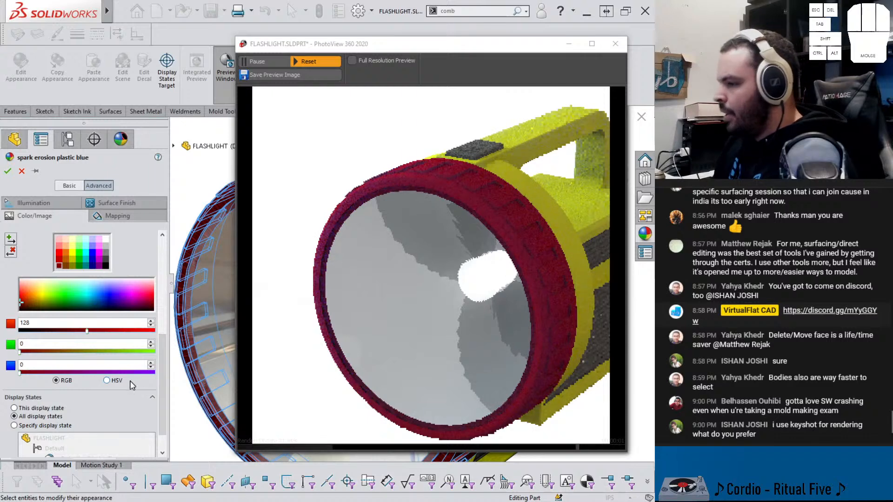
{"action": "left_click", "coordinate": [106, 380]}
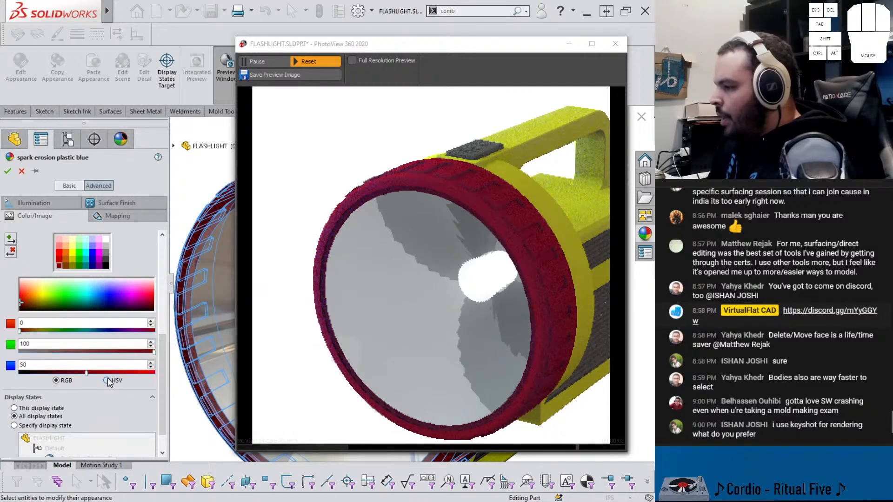
{"action": "left_click", "coordinate": [40, 372]}
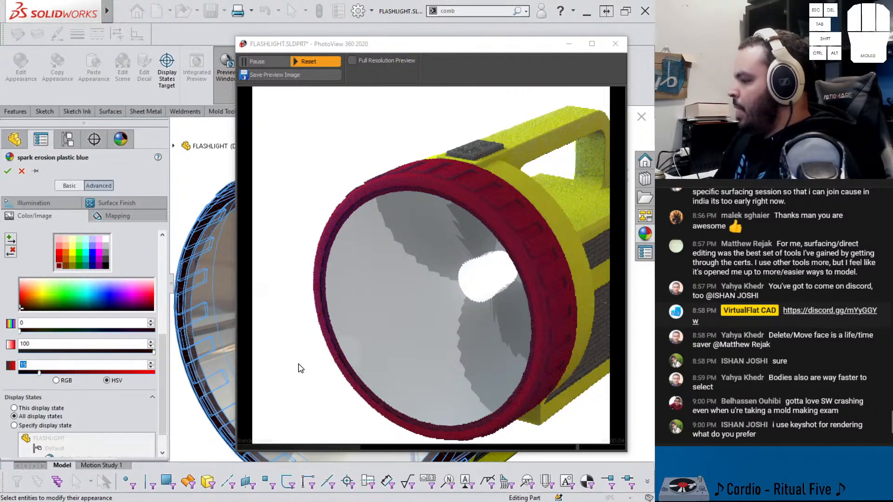
Darken the red ring color further by lowering its HSV brightness value to about 5
{"action": "scroll", "coordinate": [185, 389], "scroll_direction": "down", "scroll_amount": 1}
{"action": "scroll", "coordinate": [201, 385], "scroll_direction": "up", "scroll_amount": 1}
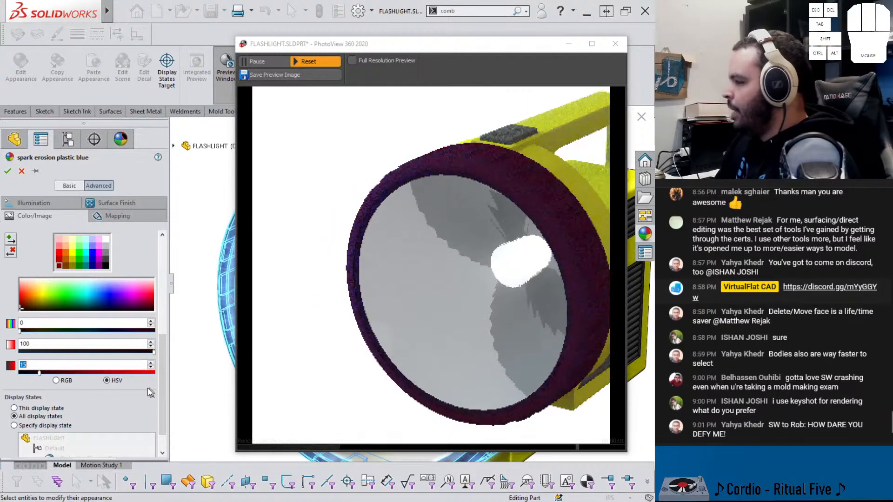
{"action": "left_click_drag", "start_coordinate": [39, 374], "coordinate": [32, 377]}
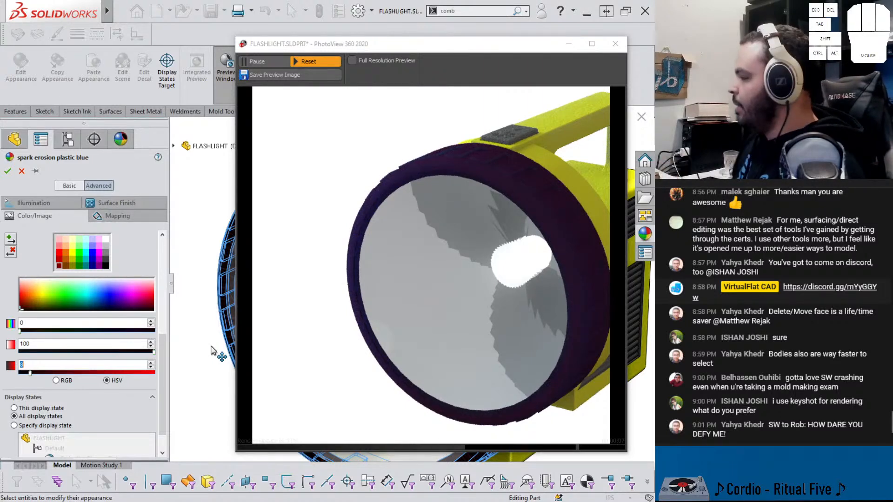
{"action": "left_click_drag", "start_coordinate": [29, 373], "coordinate": [23, 374]}
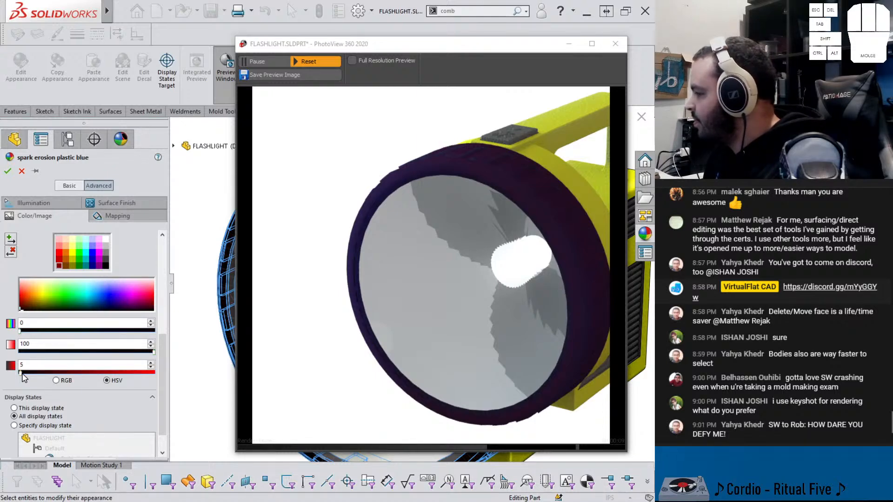
Change the front ring's color to the black swatch and set its HSV brightness value to 3
{"action": "left_click", "coordinate": [105, 268]}
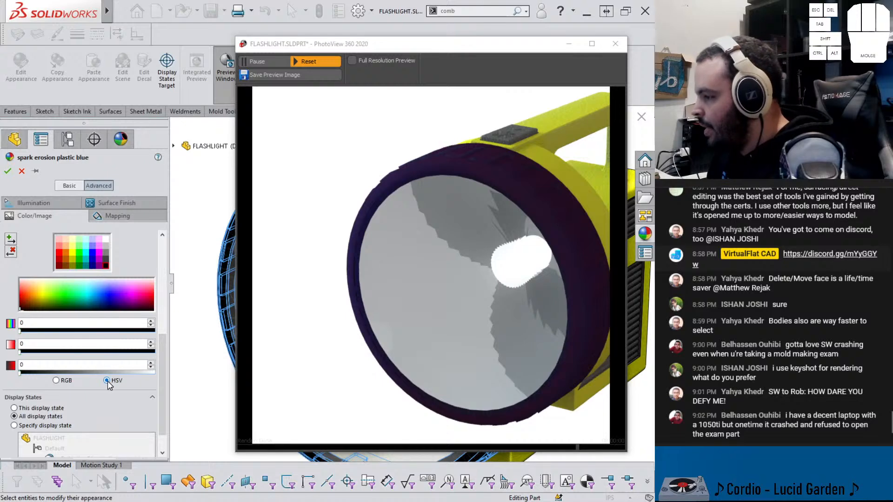
{"action": "left_click", "coordinate": [23, 373]}
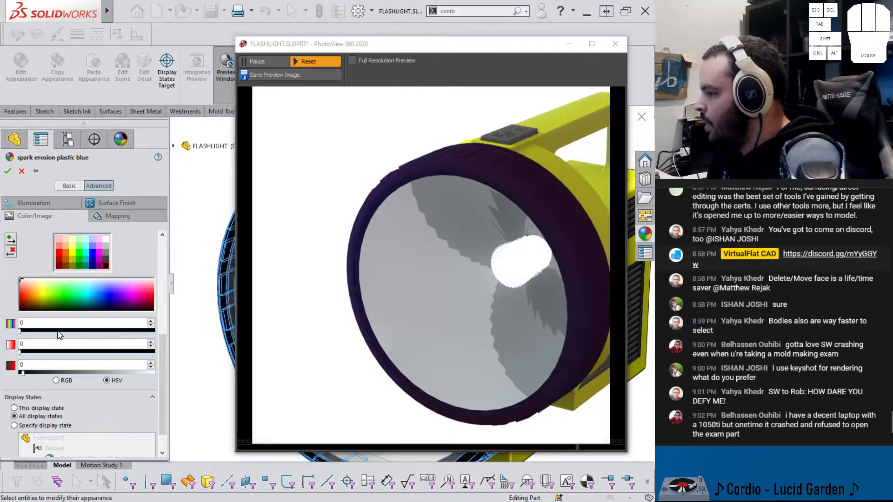
Try to shift the near-black ring color's hue and saturation, including entering a hue of 3
{"action": "left_click", "coordinate": [39, 329]}
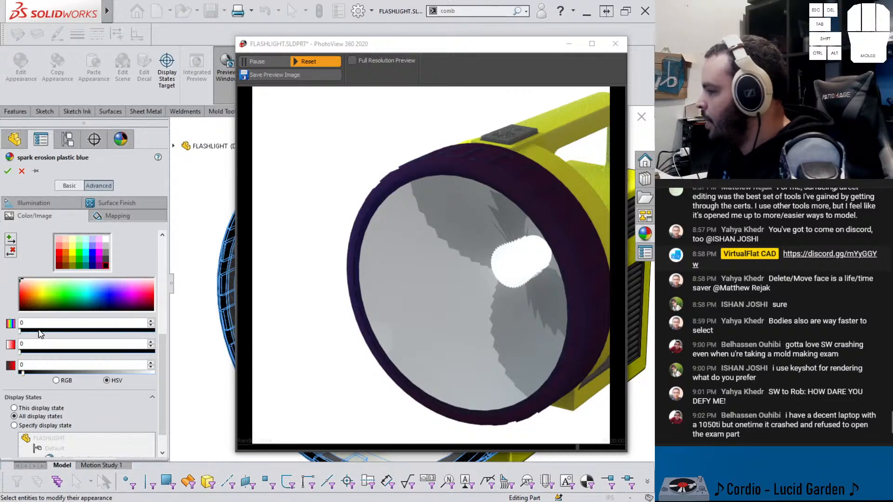
{"action": "left_click_drag", "start_coordinate": [19, 331], "coordinate": [55, 336]}
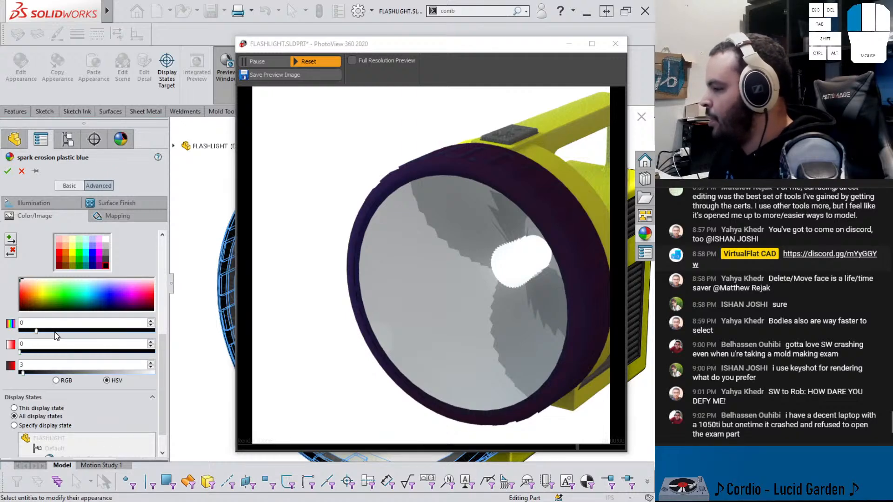
{"action": "left_click", "coordinate": [55, 332]}
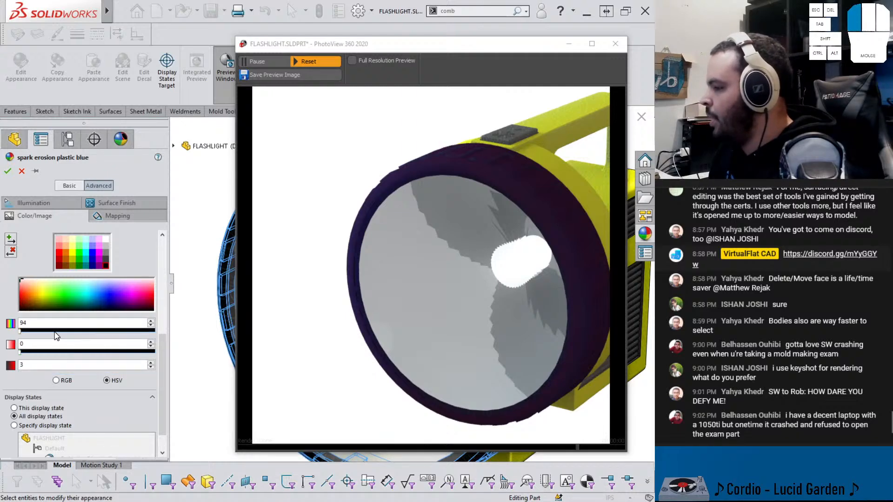
{"action": "left_click", "coordinate": [22, 355]}
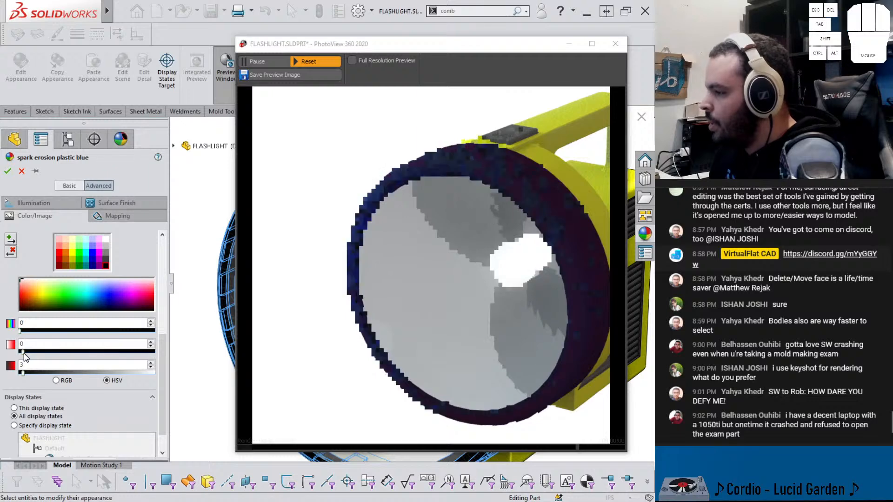
{"action": "left_click", "coordinate": [30, 342]}
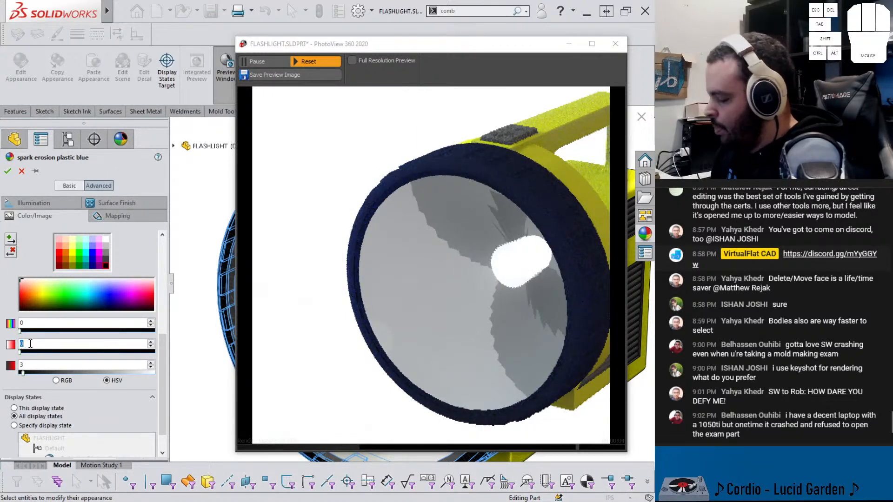
{"action": "left_click", "coordinate": [20, 326]}
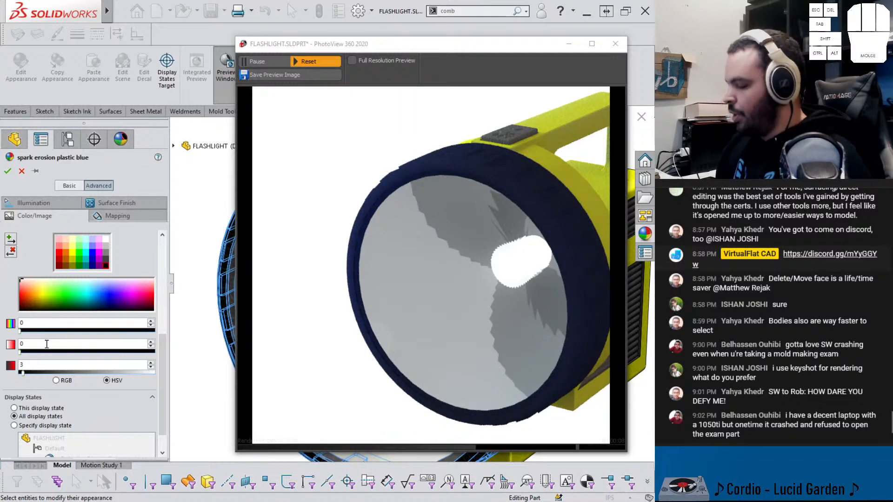
{"action": "type", "text": "3"}
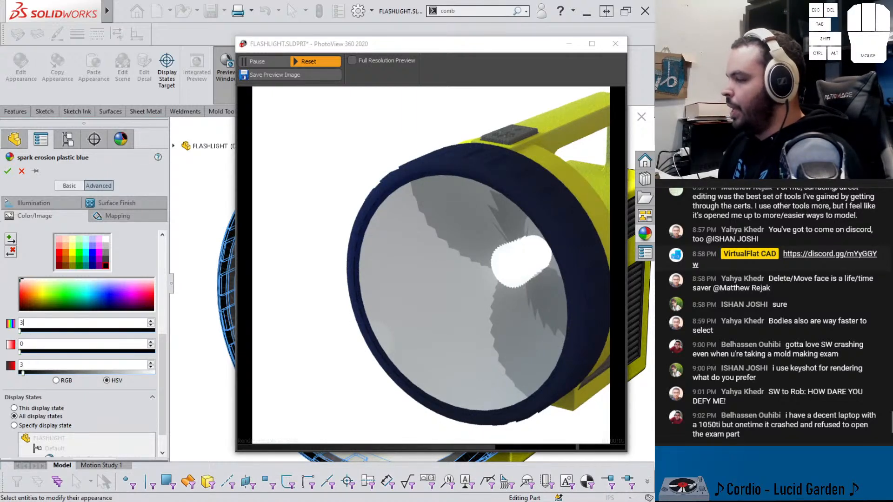
{"action": "key", "text": "Return"}
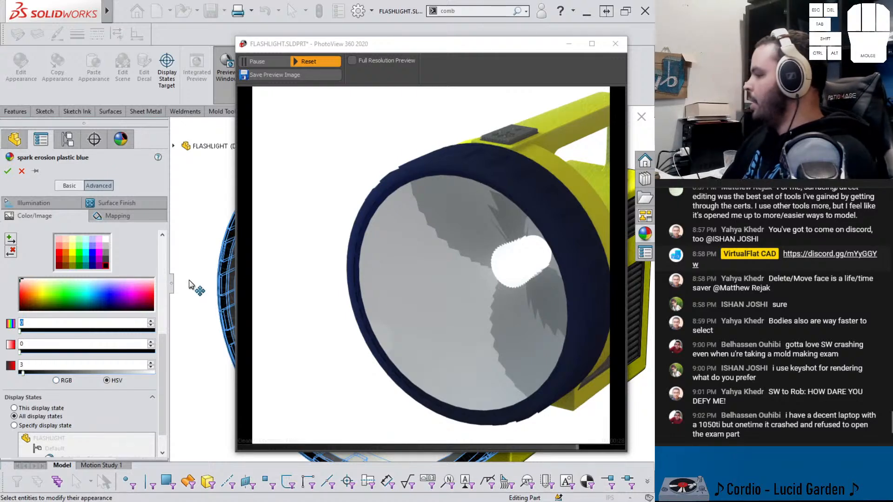
Accept the ring's appearance changes and close the unresponsive PhotoView 360 preview window
{"action": "left_click", "coordinate": [8, 171]}
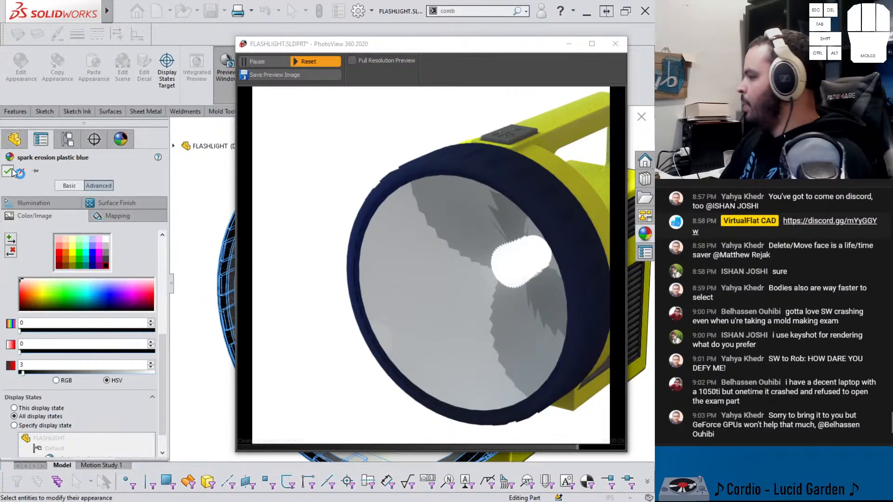
{"action": "left_click", "coordinate": [618, 44]}
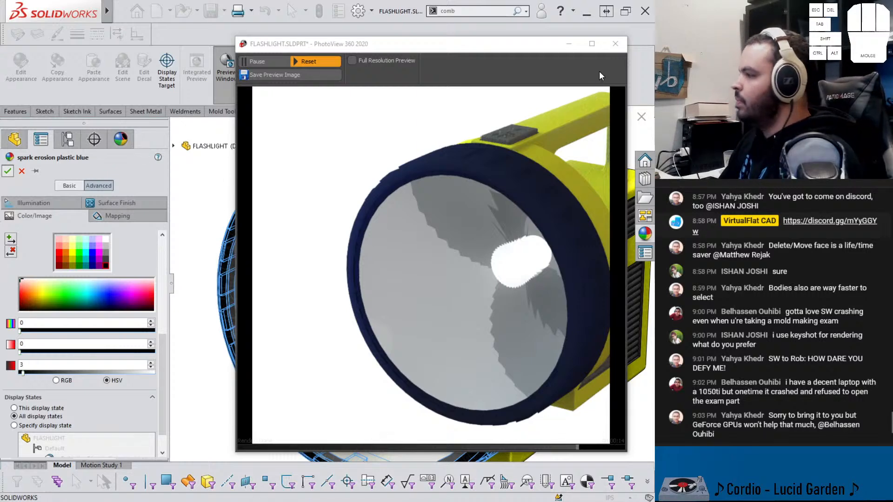
{"action": "left_click", "coordinate": [614, 44]}
{"action": "left_click_drag", "start_coordinate": [477, 48], "coordinate": [415, 100]}
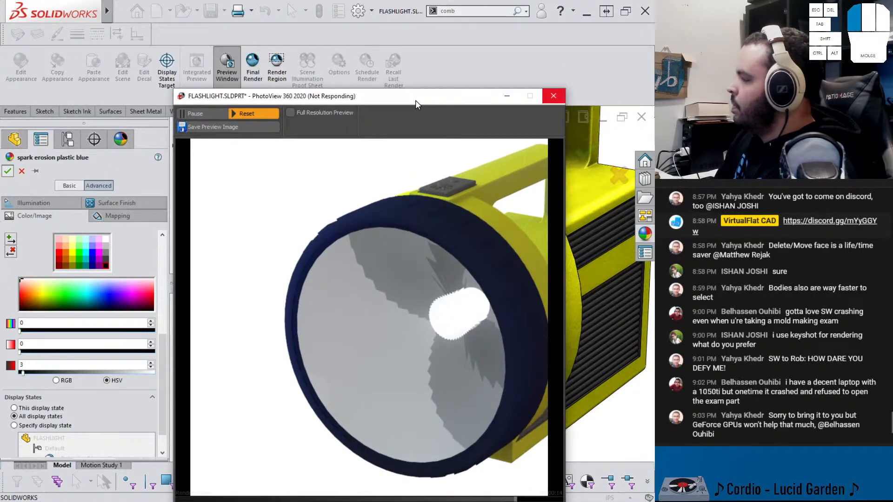
{"action": "left_click", "coordinate": [553, 95]}
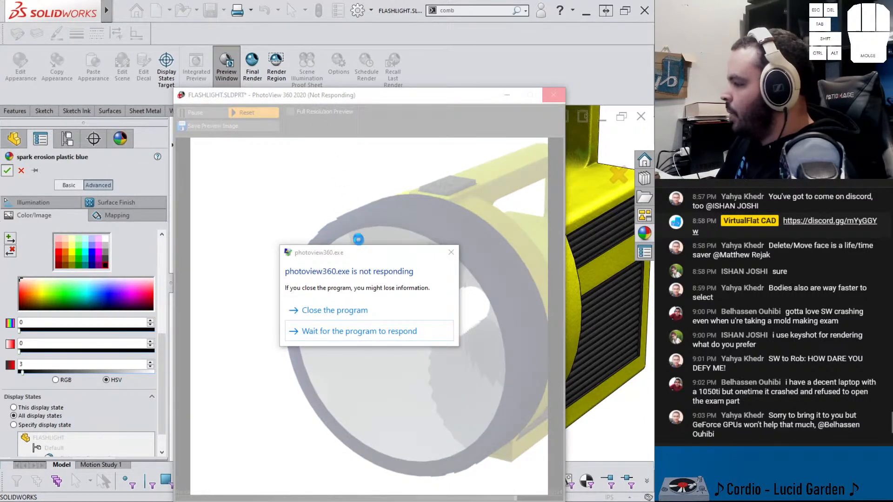
{"action": "left_click_drag", "start_coordinate": [362, 252], "coordinate": [361, 207]}
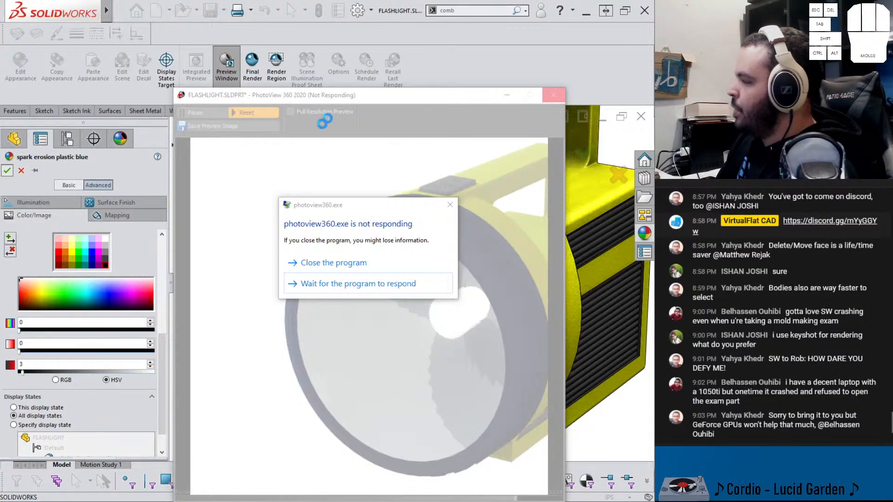
{"action": "left_click", "coordinate": [320, 263]}
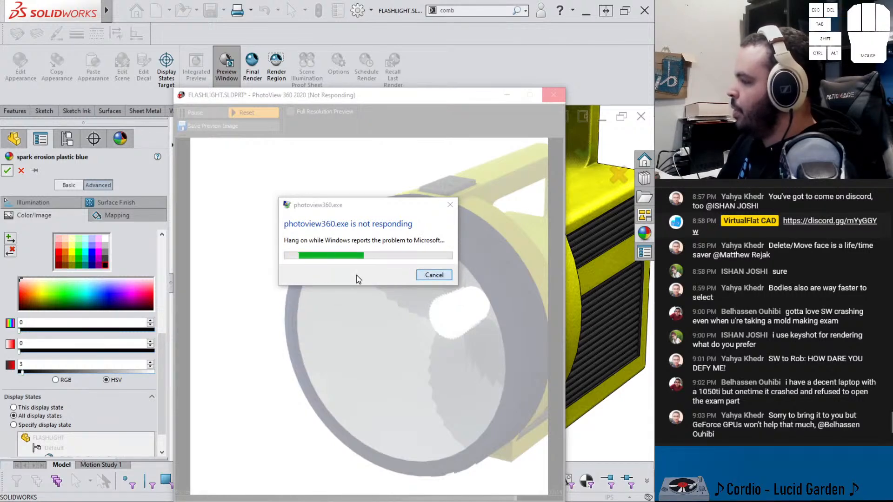
{"action": "left_click", "coordinate": [434, 278]}
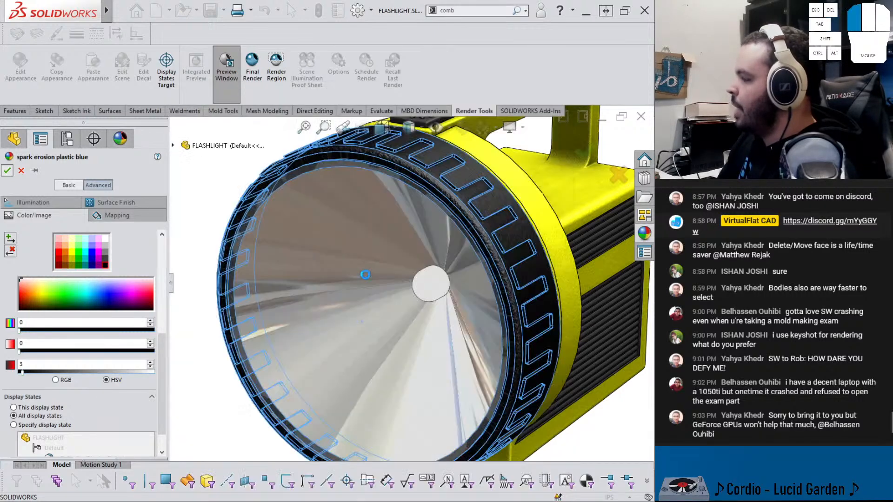
Start a new render preview of the whole flashlight and place the preview window clear of the appearances list
{"action": "scroll", "coordinate": [333, 269], "scroll_direction": "up", "scroll_amount": 2}
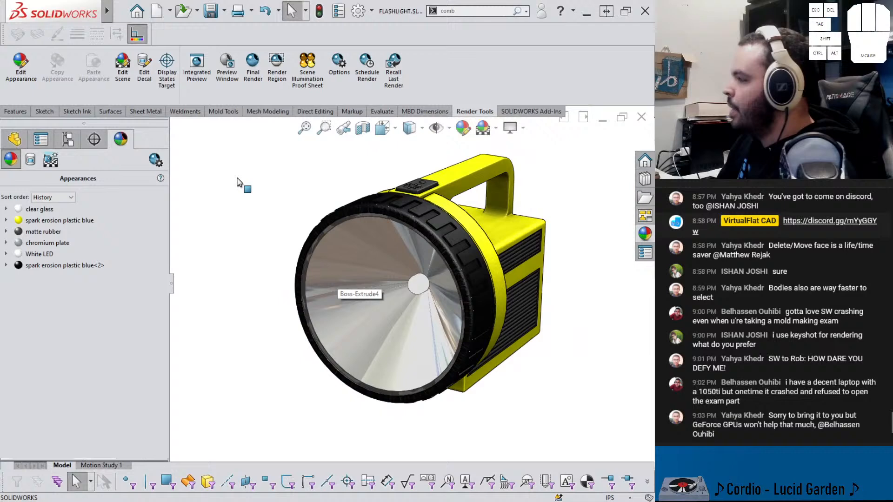
{"action": "left_click", "coordinate": [227, 74]}
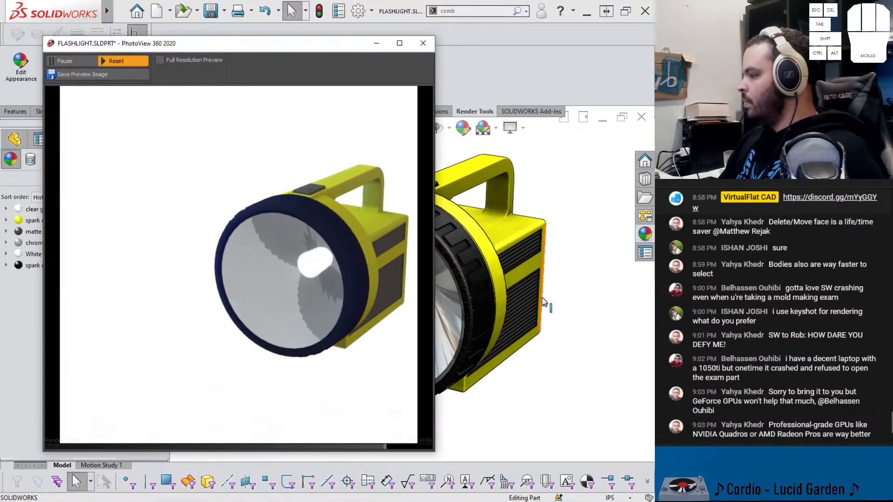
{"action": "middle_click_drag", "start_coordinate": [545, 303], "coordinate": [519, 301]}
{"action": "middle_click_drag", "start_coordinate": [575, 309], "coordinate": [496, 287], "text": "ctrl"}
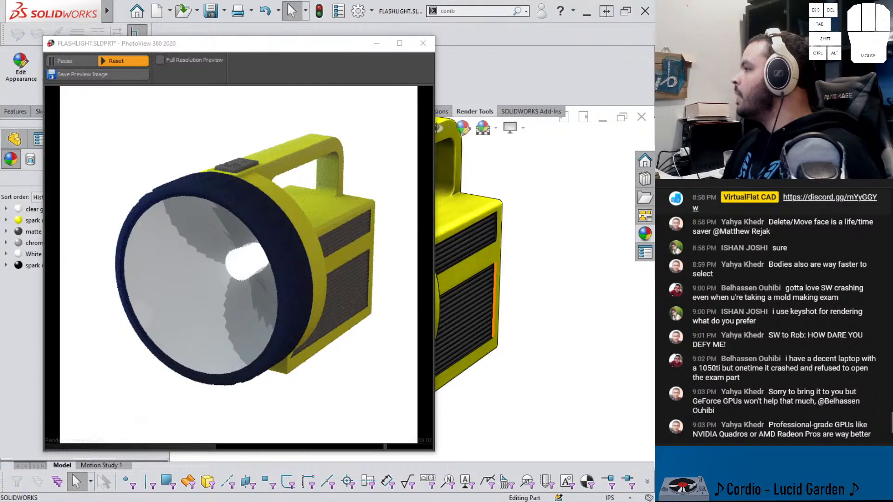
{"action": "left_click_drag", "start_coordinate": [259, 39], "coordinate": [261, 45]}
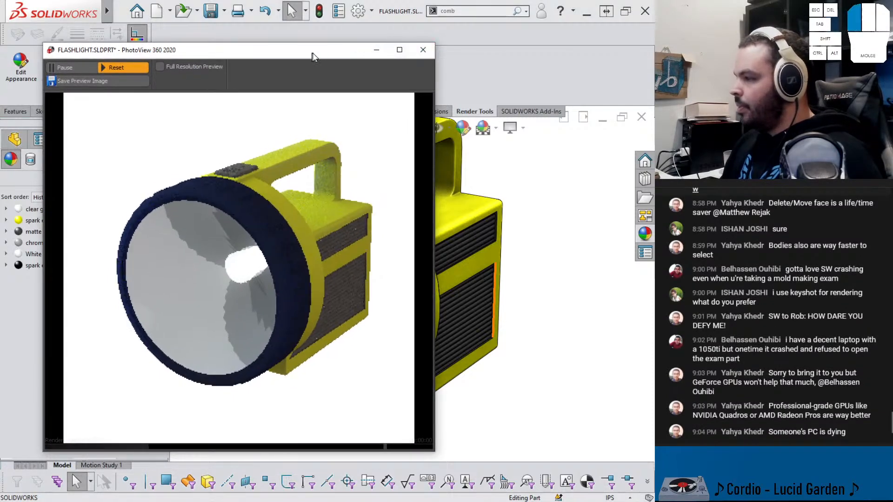
{"action": "left_click_drag", "start_coordinate": [312, 57], "coordinate": [491, 51]}
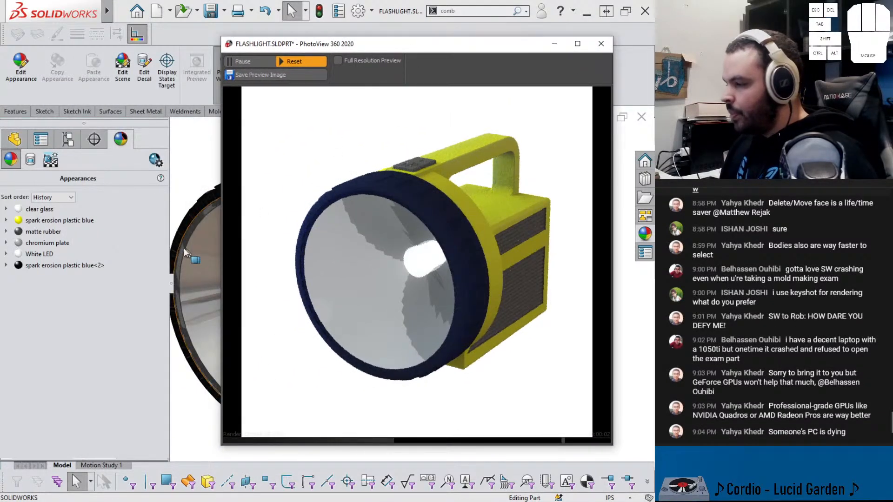
Edit the scene's PhotoView 360 lighting, setting background brightness to 0.100 w/srm^2 and rendering brightness to 0.800 w/srm^2
{"action": "left_click", "coordinate": [50, 160]}
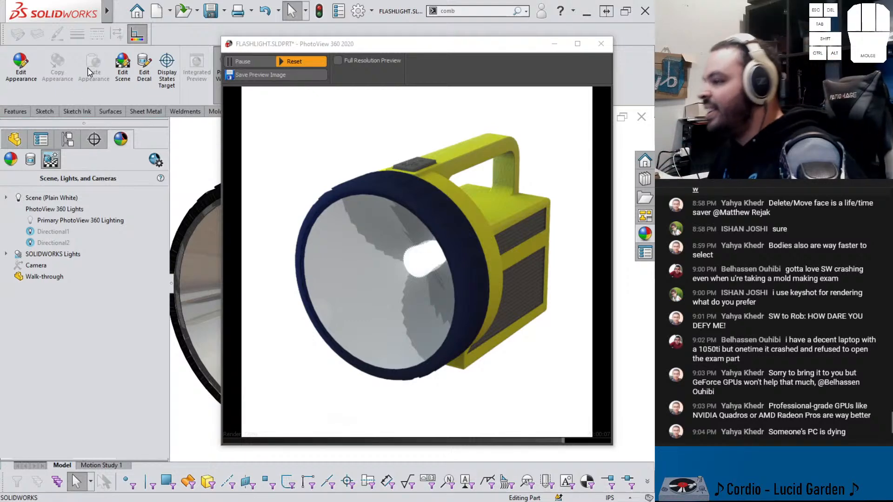
{"action": "right_click", "coordinate": [82, 223]}
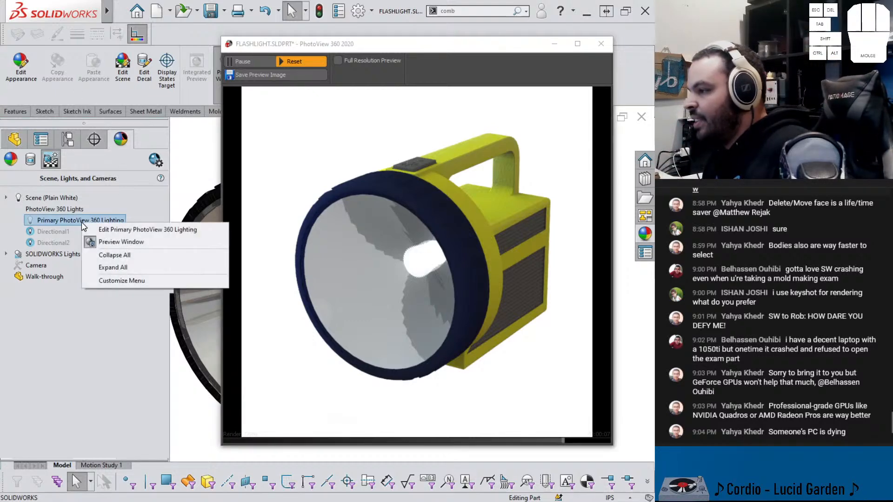
{"action": "left_click", "coordinate": [193, 184]}
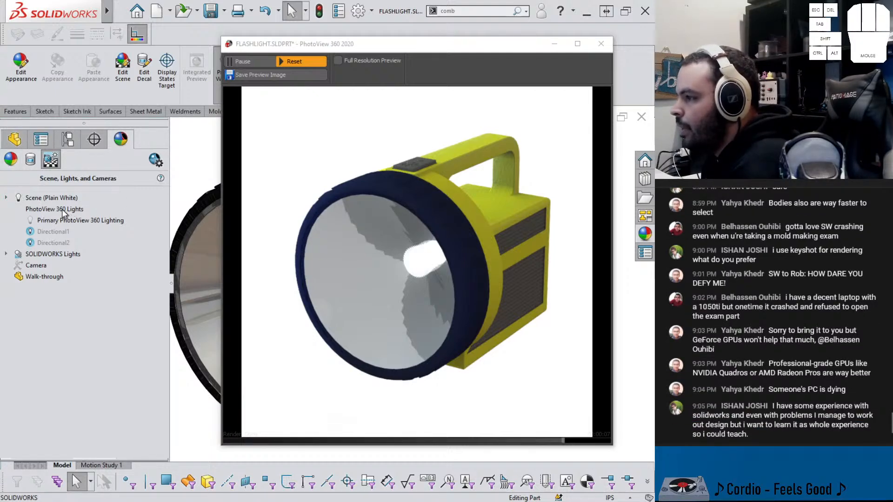
{"action": "left_click", "coordinate": [46, 210]}
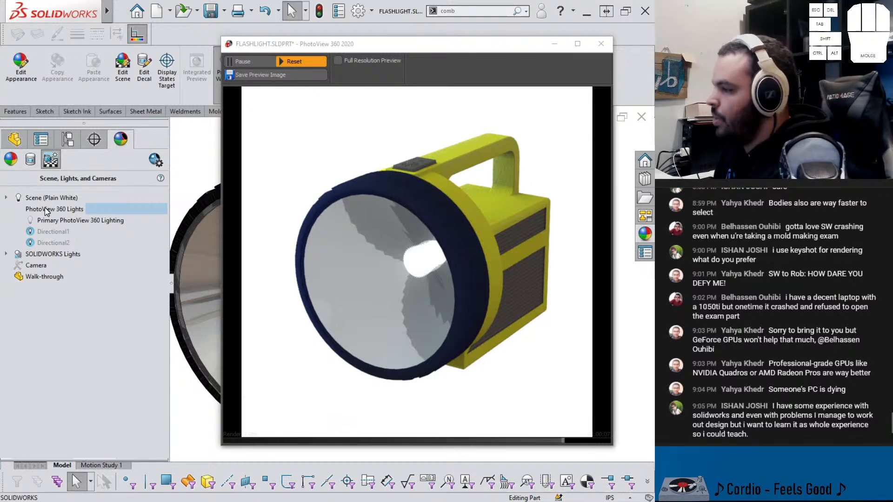
{"action": "right_click", "coordinate": [47, 211]}
{"action": "left_click", "coordinate": [62, 218]}
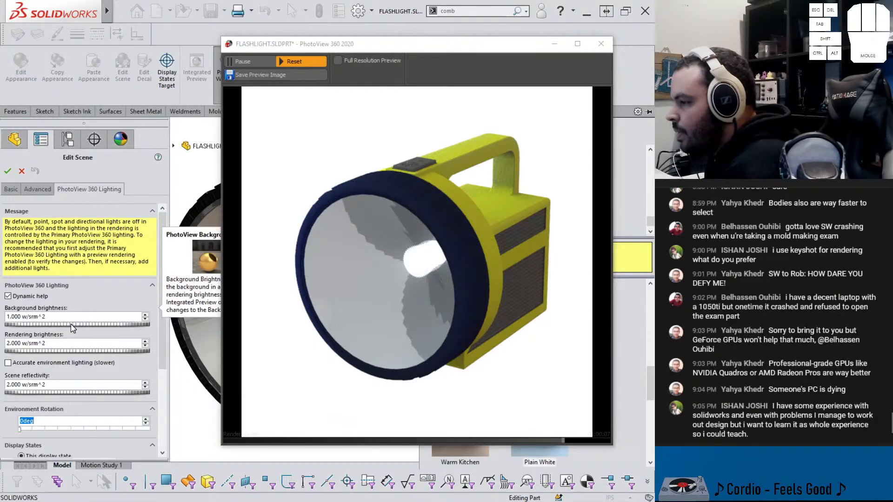
{"action": "left_click_drag", "start_coordinate": [71, 324], "coordinate": [63, 325]}
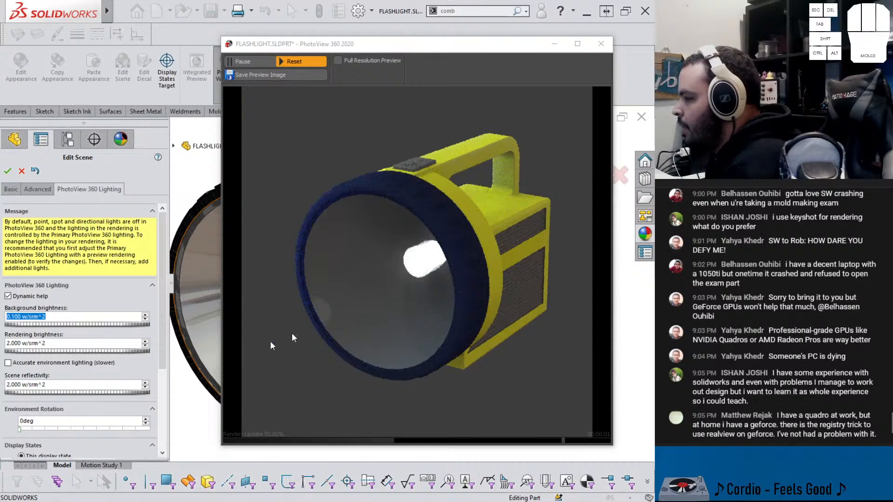
{"action": "left_click", "coordinate": [44, 352]}
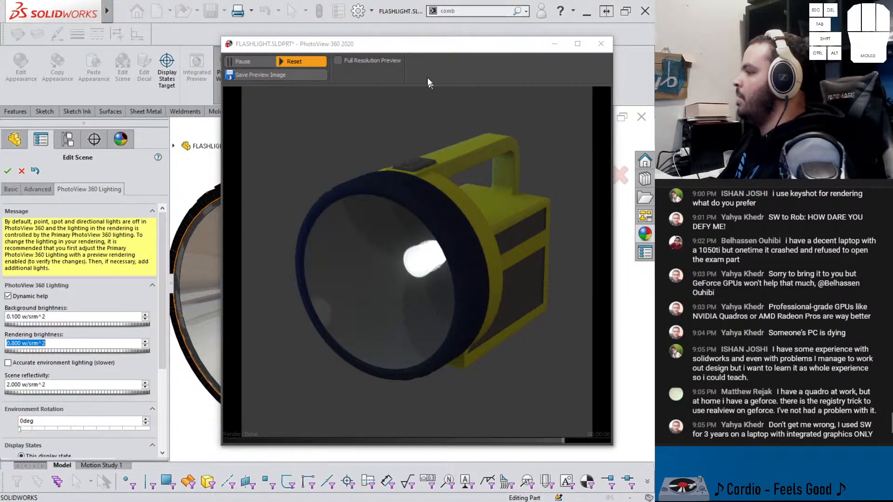
{"action": "left_click_drag", "start_coordinate": [420, 44], "coordinate": [323, 158]}
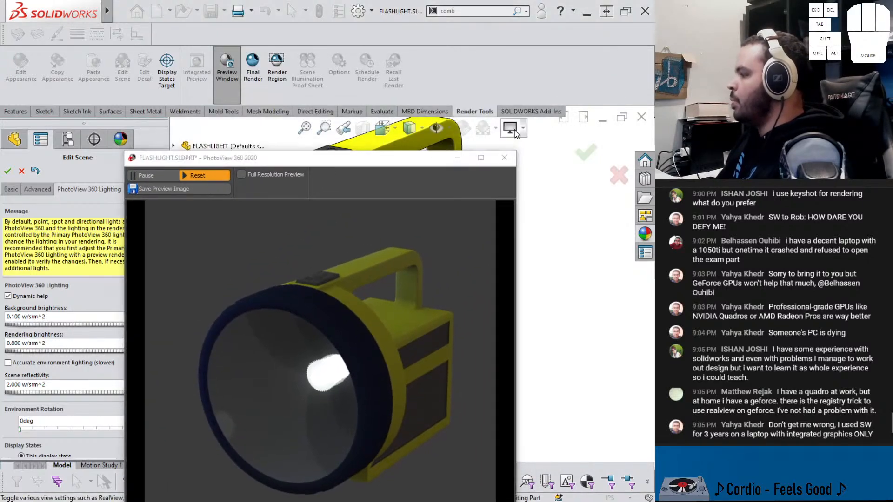
{"action": "left_click_drag", "start_coordinate": [383, 163], "coordinate": [435, 78]}
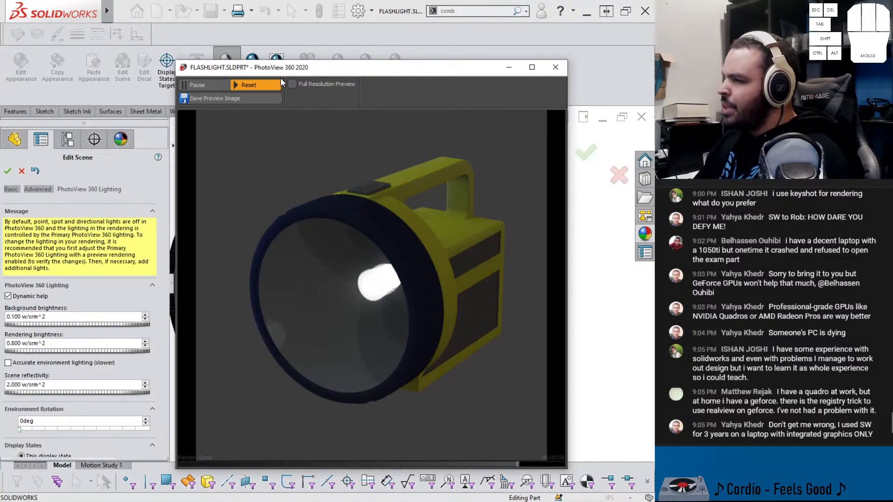
{"action": "left_click_drag", "start_coordinate": [302, 68], "coordinate": [349, 225]}
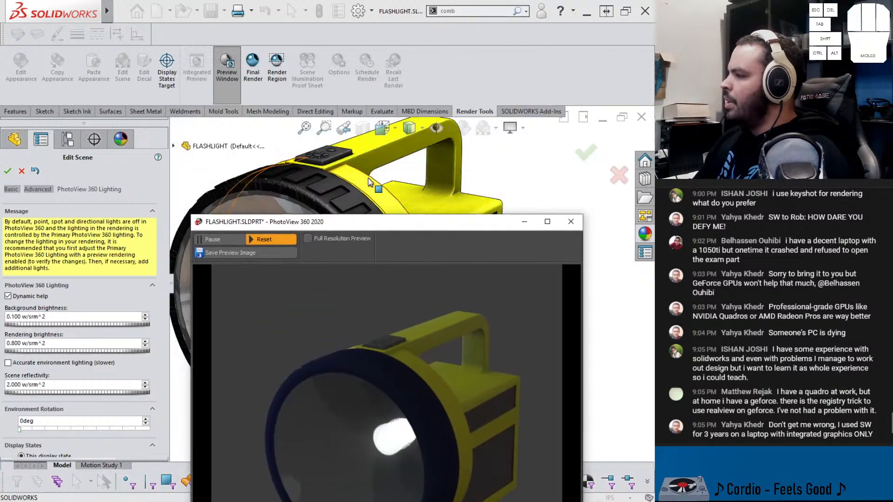
{"action": "left_click_drag", "start_coordinate": [406, 221], "coordinate": [373, 91]}
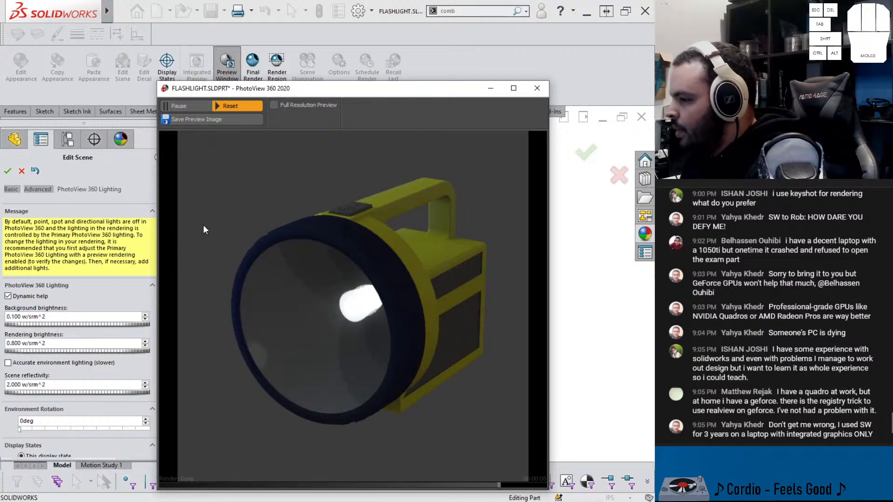
{"action": "left_click_drag", "start_coordinate": [329, 89], "coordinate": [336, 72]}
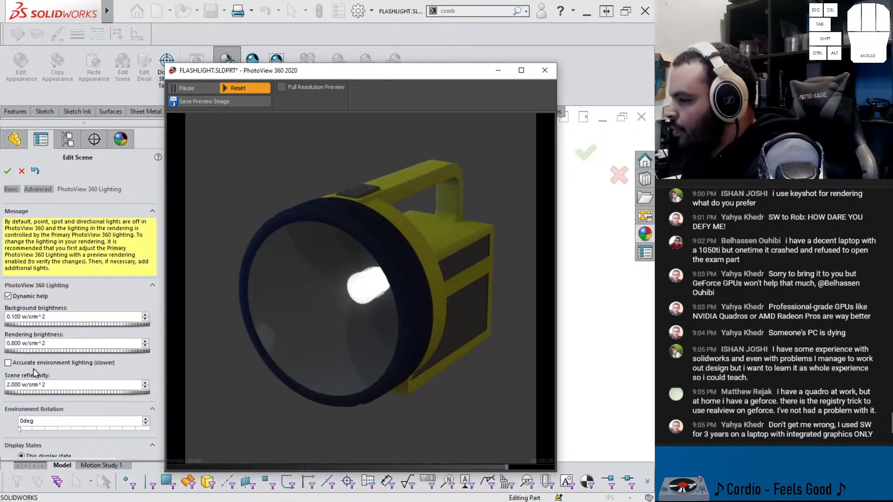
Set the scene's background brightness to 0.050 w/srm^2 and accept the scene changes
{"action": "left_click", "coordinate": [48, 318]}
{"action": "type", "text": "0.05"}
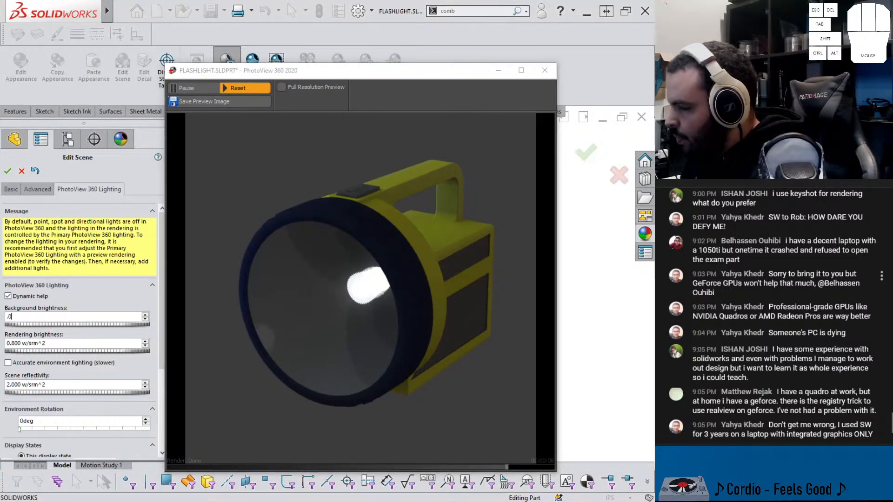
{"action": "key", "text": "Return"}
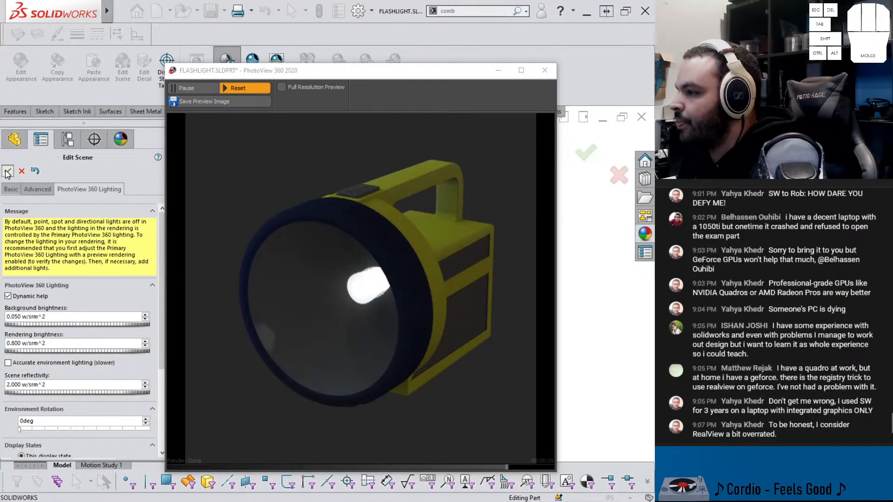
{"action": "left_click", "coordinate": [8, 171]}
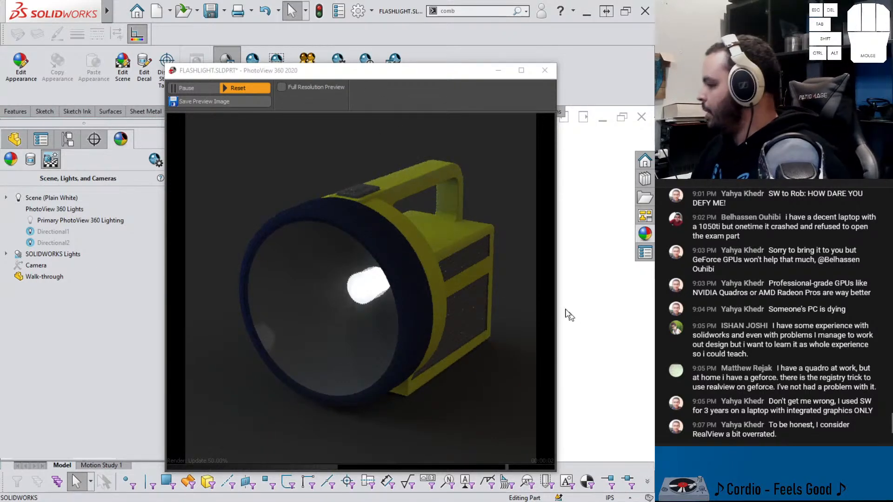
Reframe the flashlight in the render preview, reposition the preview window beside the tree, and list the model's appearances
{"action": "left_click_drag", "start_coordinate": [384, 71], "coordinate": [208, 50]}
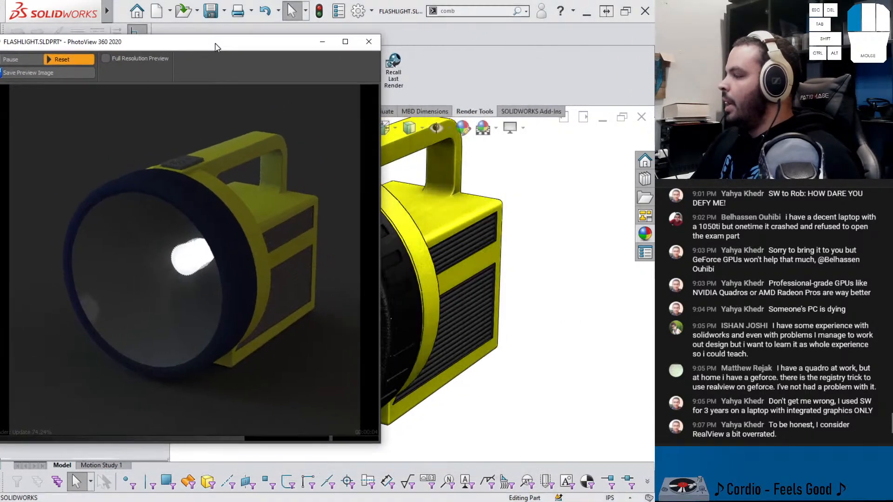
{"action": "middle_click_drag", "start_coordinate": [448, 293], "coordinate": [497, 261], "text": "ctrl"}
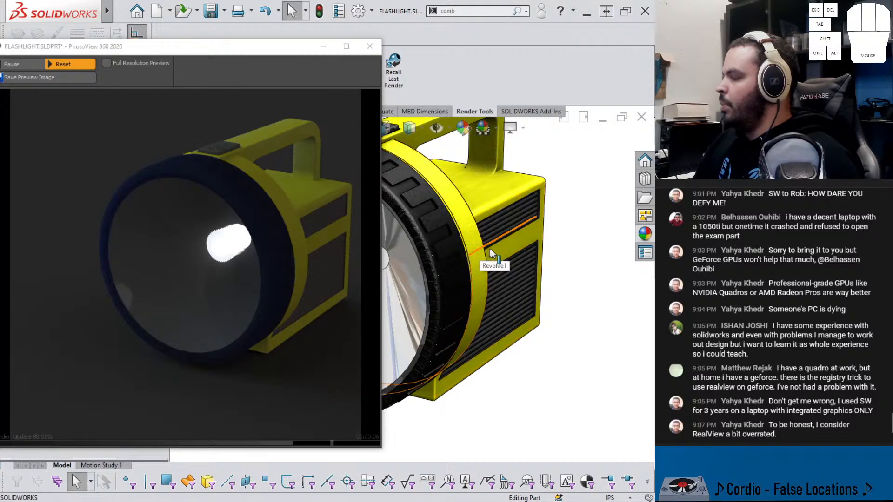
{"action": "middle_click_drag", "start_coordinate": [488, 247], "coordinate": [482, 231], "text": "ctrl"}
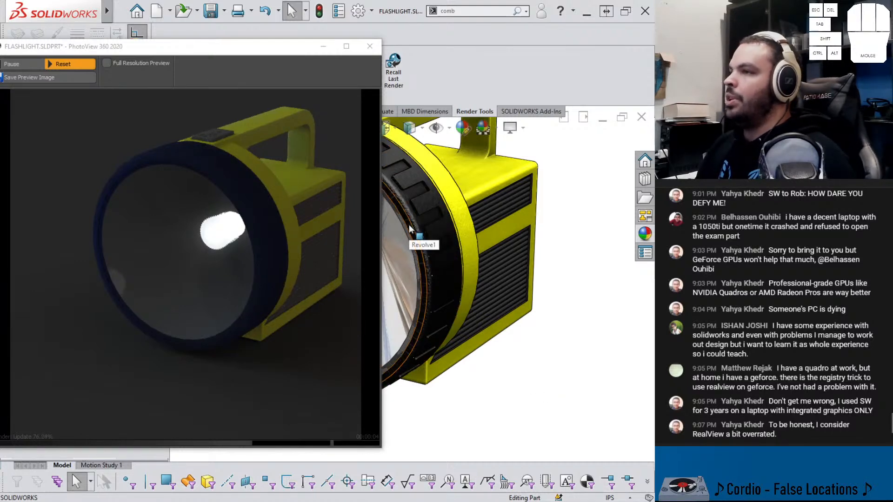
{"action": "left_click_drag", "start_coordinate": [282, 51], "coordinate": [385, 54]}
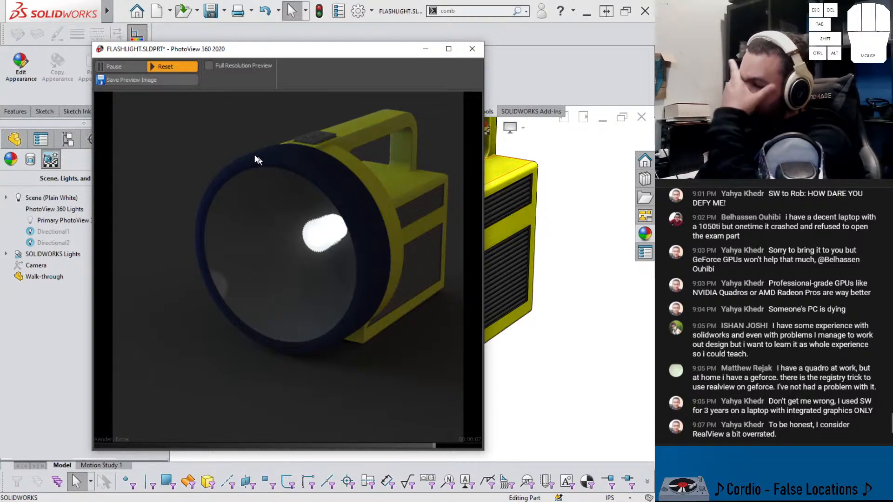
{"action": "left_click_drag", "start_coordinate": [150, 55], "coordinate": [202, 47]}
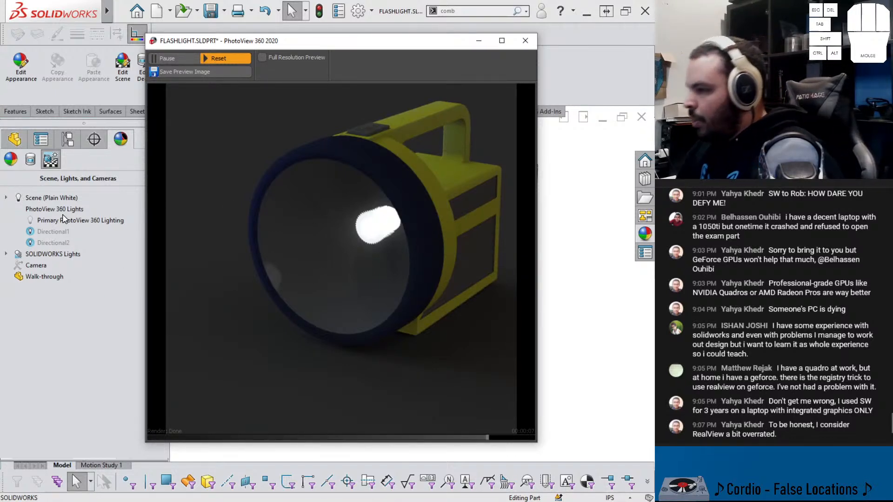
{"action": "left_click", "coordinate": [34, 210]}
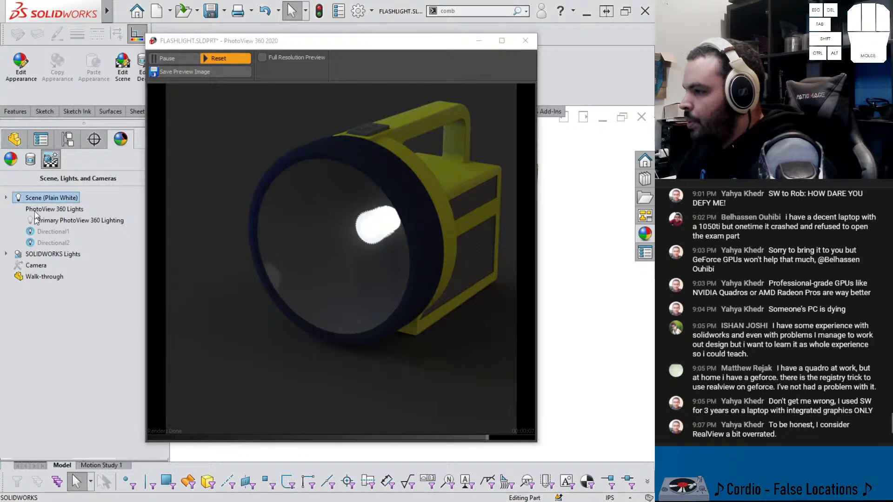
{"action": "left_click", "coordinate": [11, 160]}
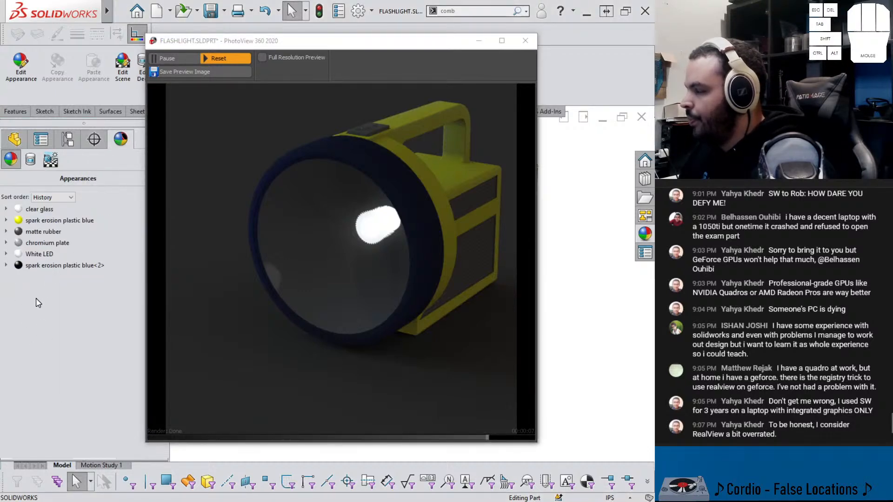
Minimize the render preview and save the current flashlight orientation as a named view called 1
{"action": "left_click_drag", "start_coordinate": [384, 41], "coordinate": [278, 31]}
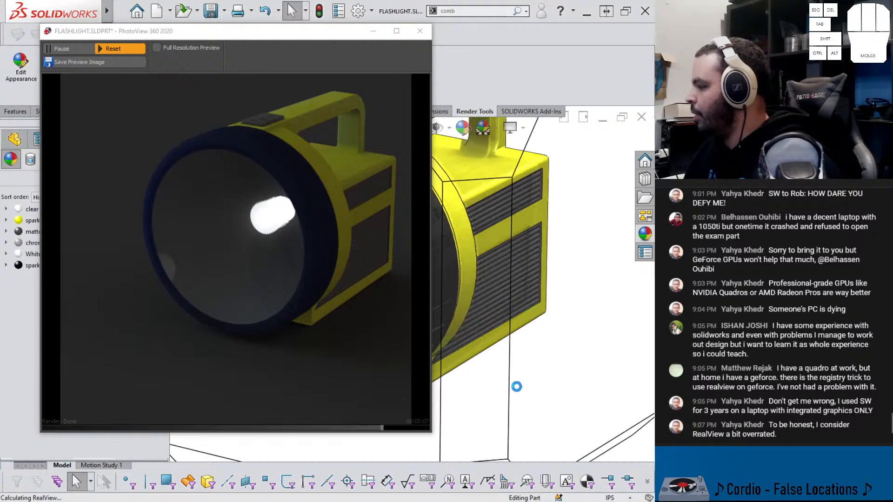
{"action": "left_click", "coordinate": [372, 31]}
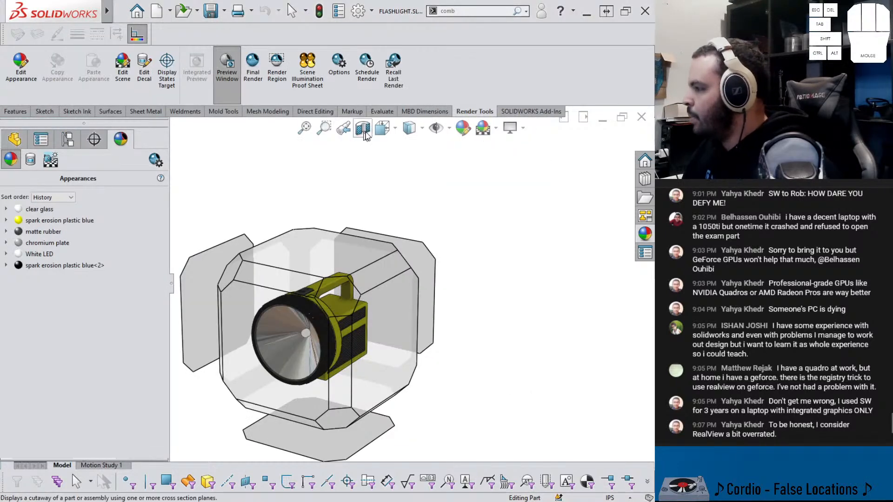
{"action": "left_click", "coordinate": [382, 132]}
{"action": "left_click", "coordinate": [404, 154]}
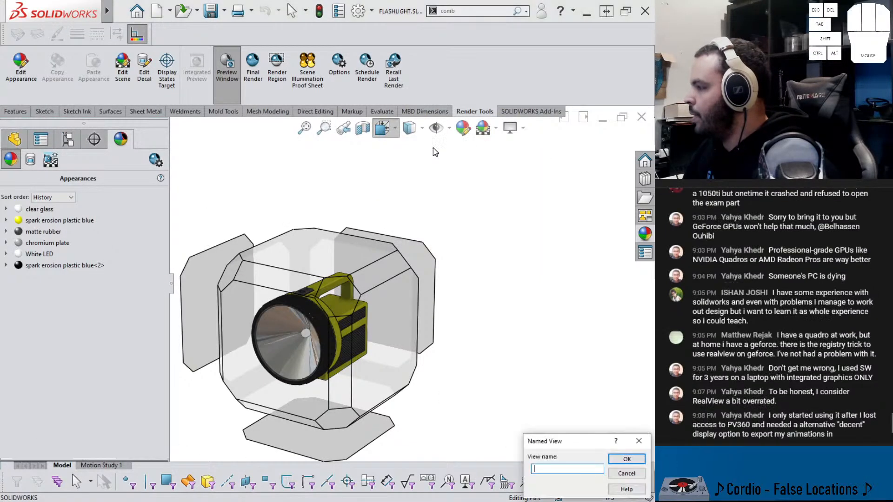
{"action": "type", "text": "1"}
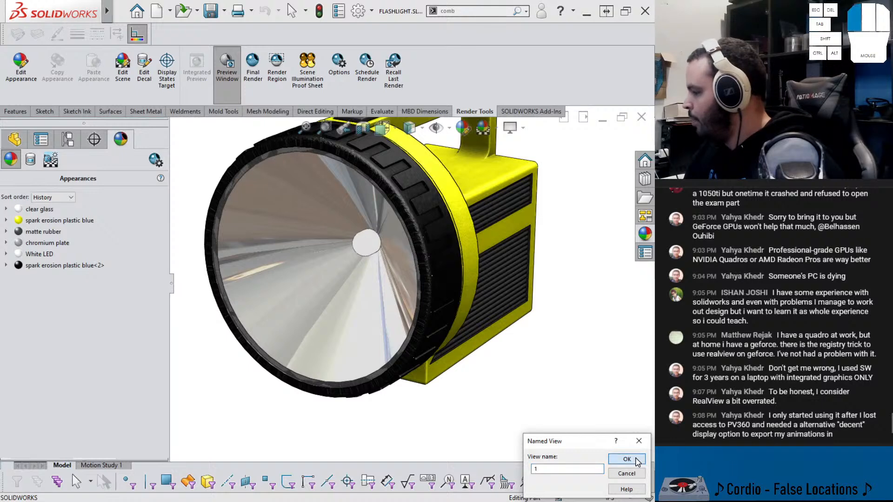
{"action": "left_click", "coordinate": [626, 459]}
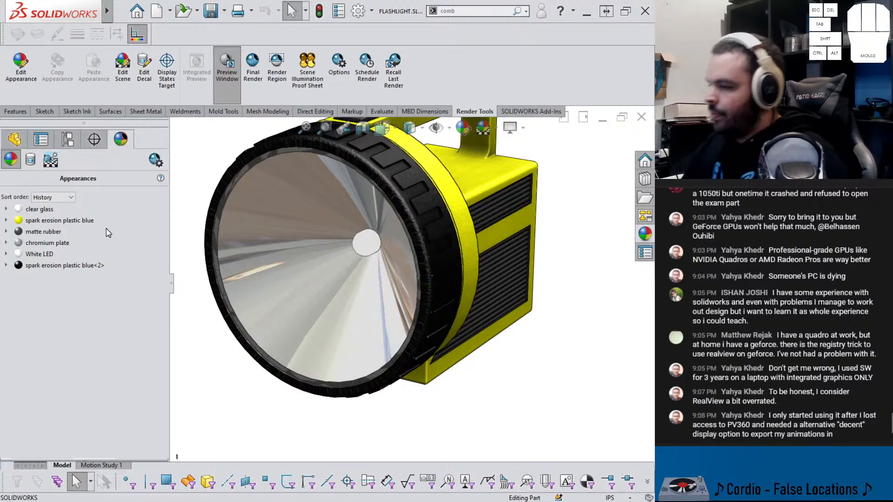
Set the White LED appearance's luminous intensity to 100 w/srm^2 with the render preview restored
{"action": "mouse_move", "coordinate": [71, 268]}
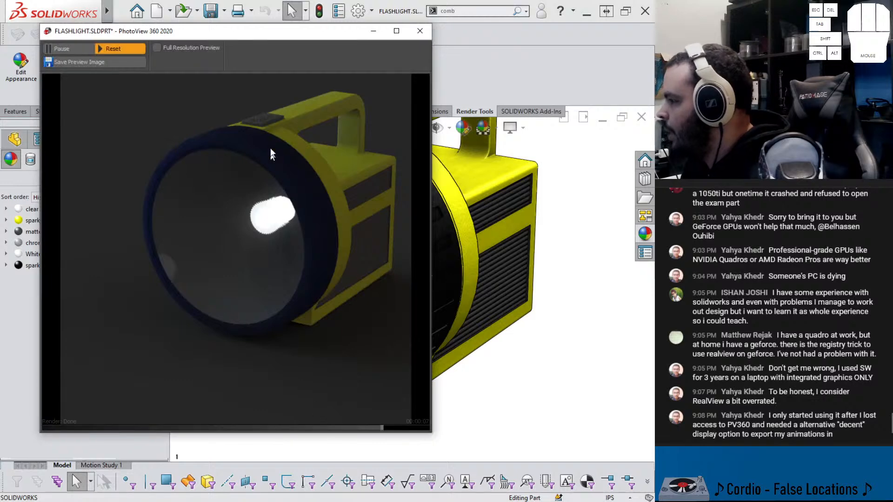
{"action": "left_click_drag", "start_coordinate": [261, 36], "coordinate": [404, 42]}
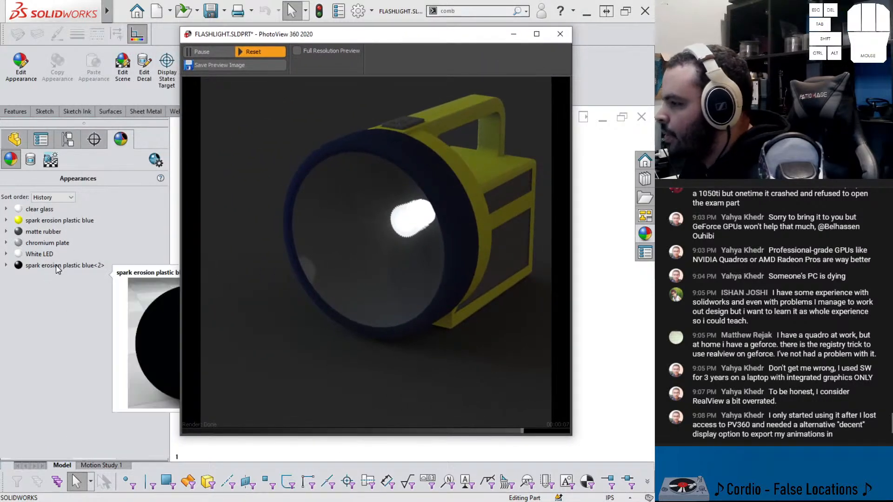
{"action": "right_click", "coordinate": [40, 254]}
{"action": "left_click", "coordinate": [66, 278]}
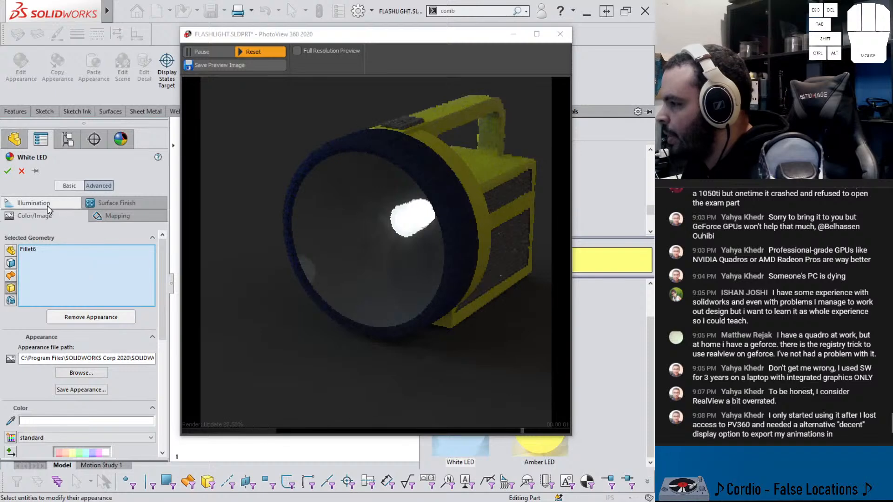
{"action": "left_click", "coordinate": [48, 206]}
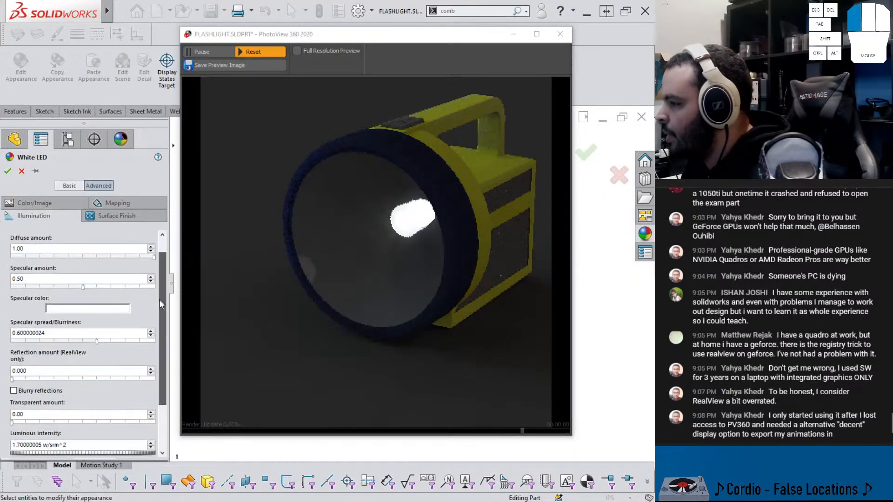
{"action": "left_click_drag", "start_coordinate": [160, 300], "coordinate": [159, 335]}
{"action": "left_click_drag", "start_coordinate": [67, 388], "coordinate": [2, 394]}
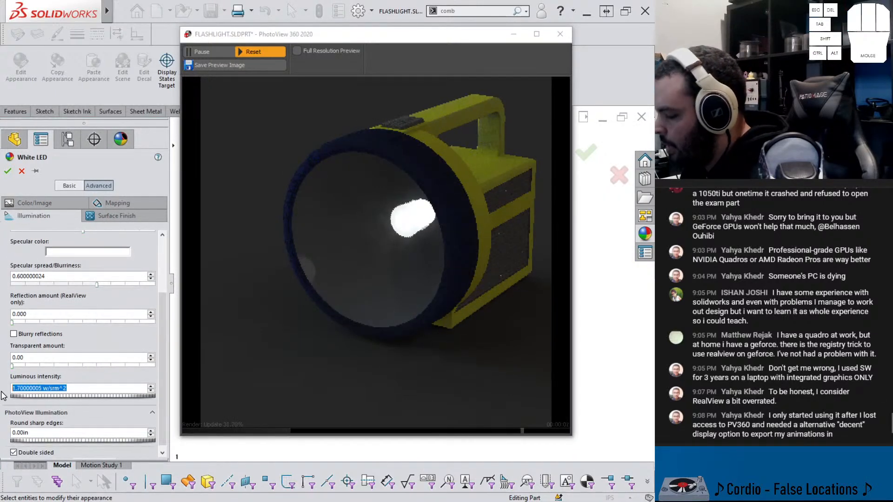
{"action": "type", "text": "100"}
{"action": "key", "text": "Return"}
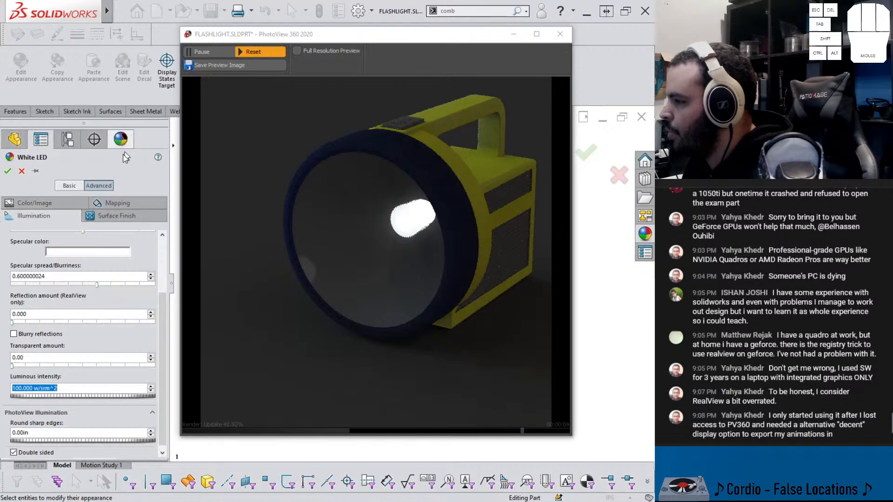
{"action": "left_click", "coordinate": [8, 171]}
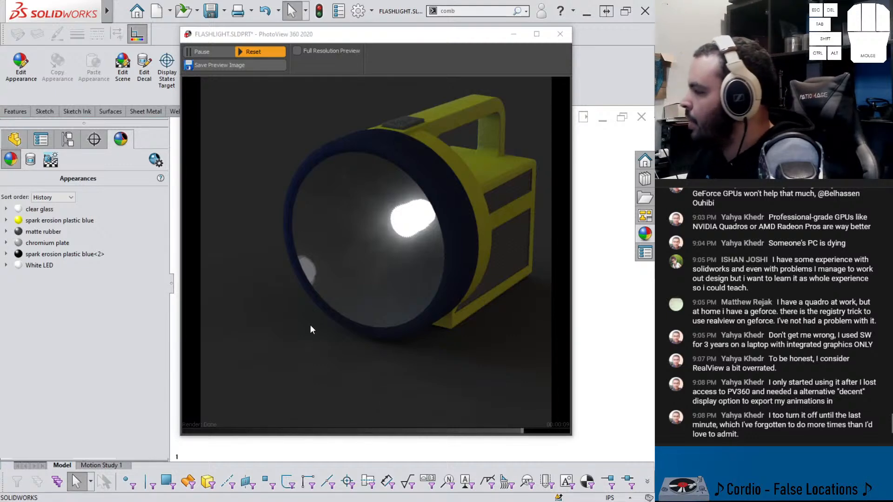
Edit the White LED appearance, setting luminous intensity to 0 w/srm^2 and transparent amount to 0.80
{"action": "right_click", "coordinate": [38, 265]}
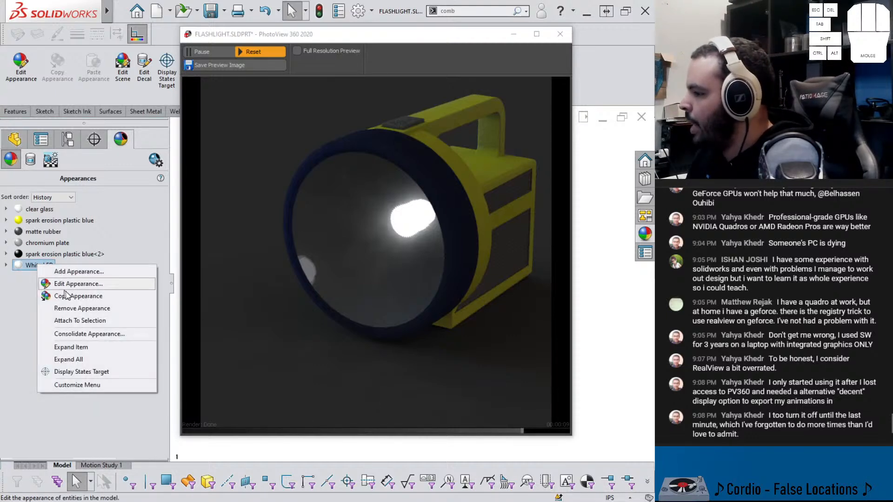
{"action": "left_click", "coordinate": [70, 283]}
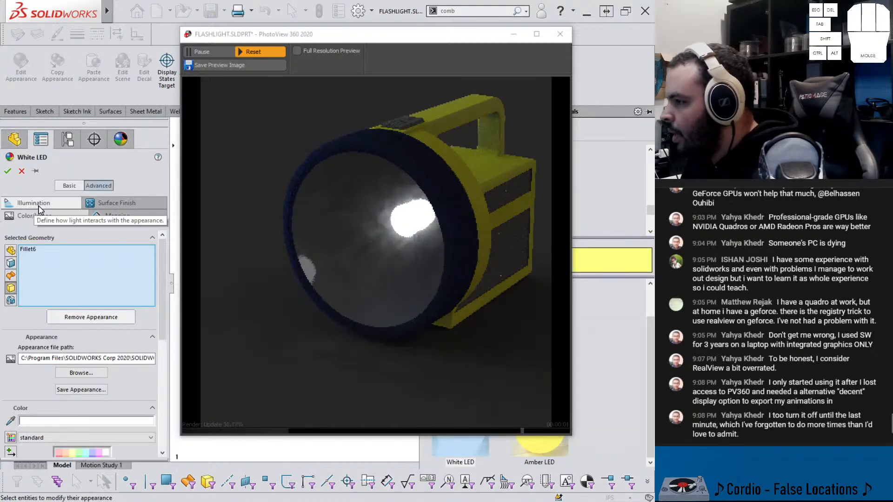
{"action": "left_click", "coordinate": [39, 207]}
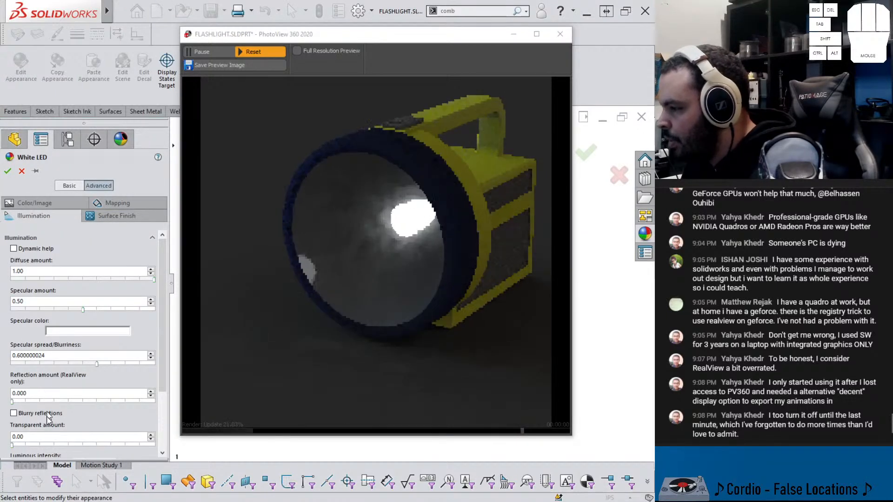
{"action": "scroll", "coordinate": [162, 418], "scroll_direction": "down", "scroll_amount": 1}
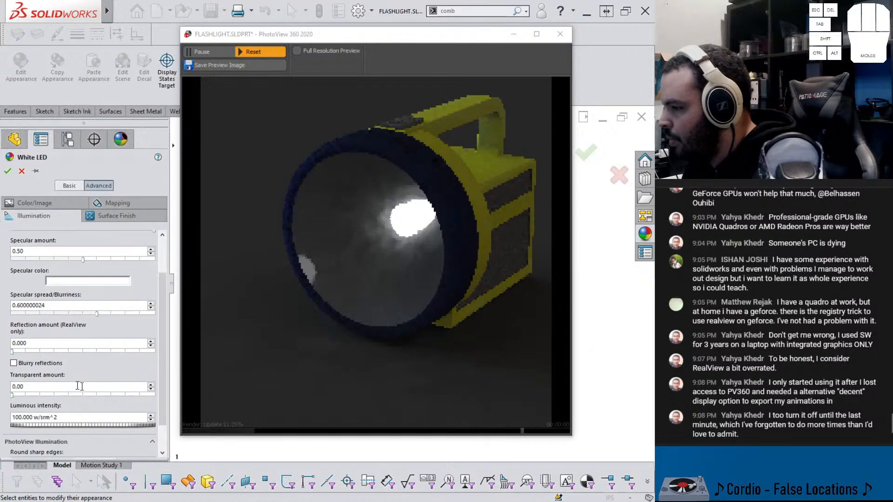
{"action": "triple_click", "coordinate": [16, 417]}
{"action": "type", "text": "0"}
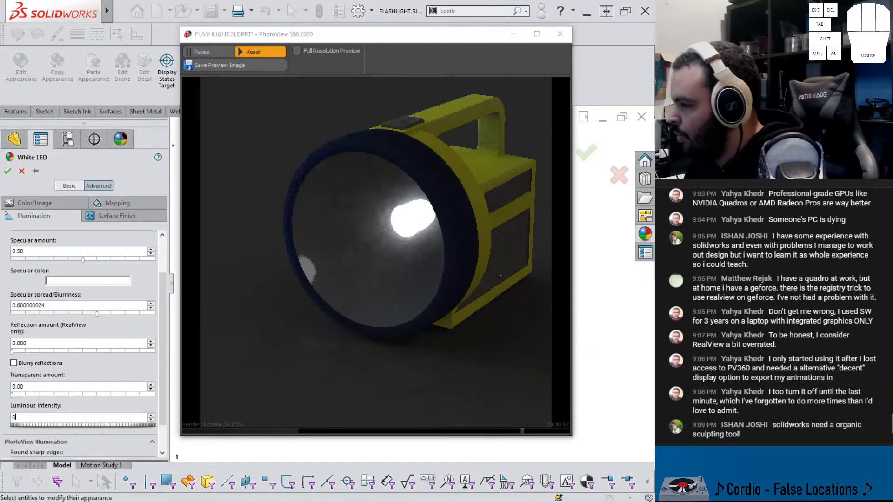
{"action": "key", "text": "Return"}
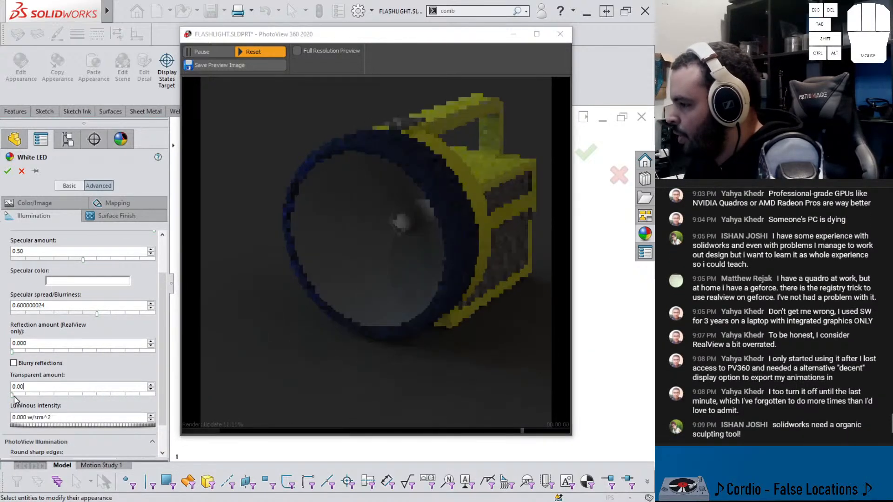
{"action": "left_click_drag", "start_coordinate": [12, 394], "coordinate": [130, 399]}
{"action": "left_click", "coordinate": [141, 396]}
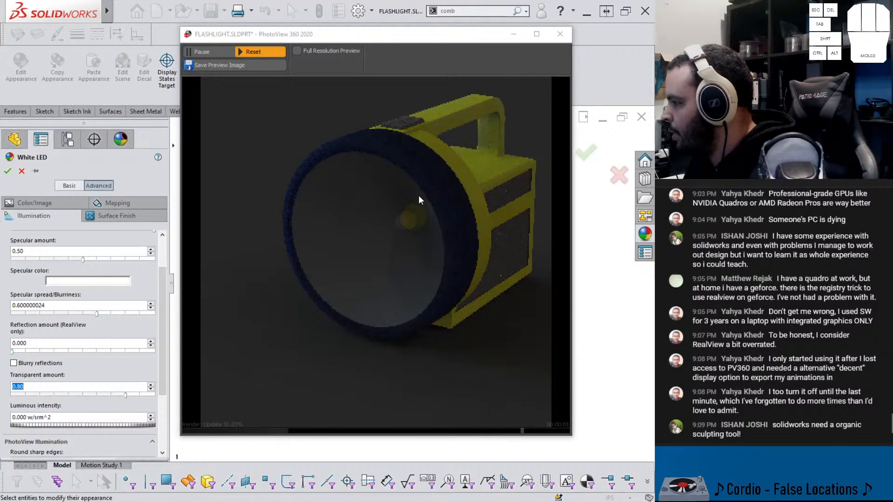
{"action": "left_click", "coordinate": [7, 171]}
Add a point light to the scene's SOLIDWORKS lights and move the render preview window clear of the model
{"action": "left_click", "coordinate": [50, 160]}
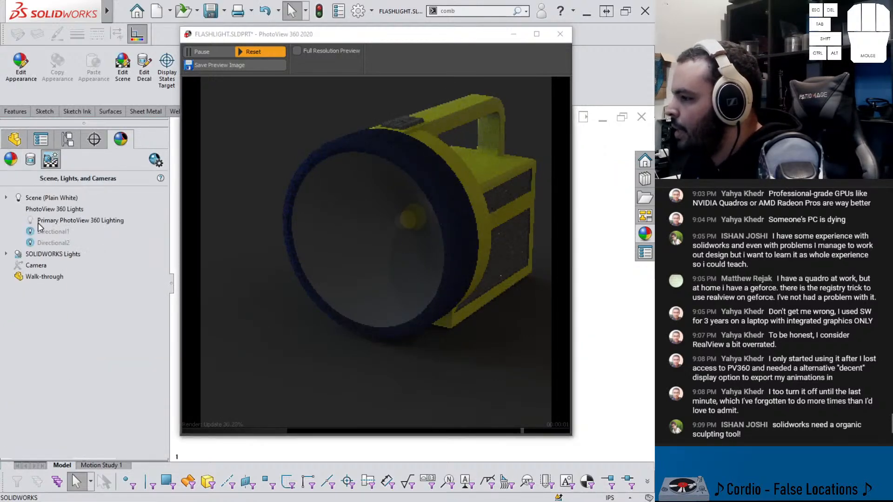
{"action": "right_click", "coordinate": [50, 212]}
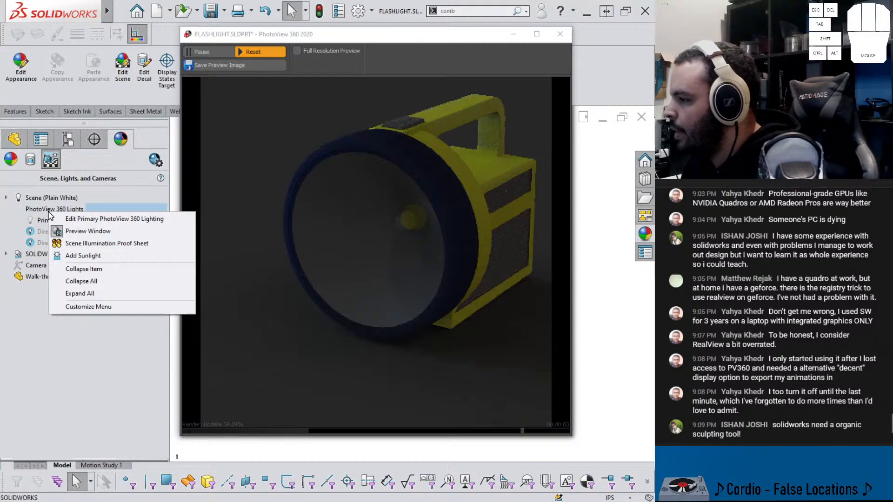
{"action": "right_click", "coordinate": [51, 199]}
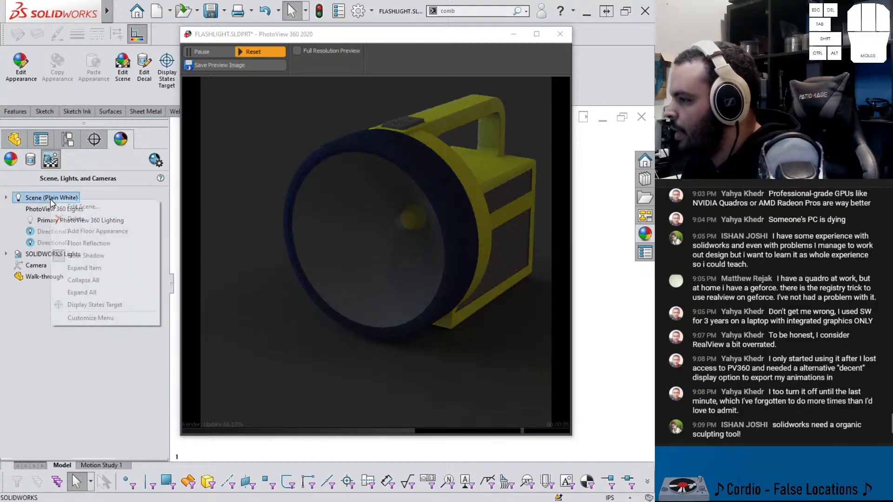
{"action": "left_click", "coordinate": [17, 257]}
{"action": "right_click", "coordinate": [49, 255]}
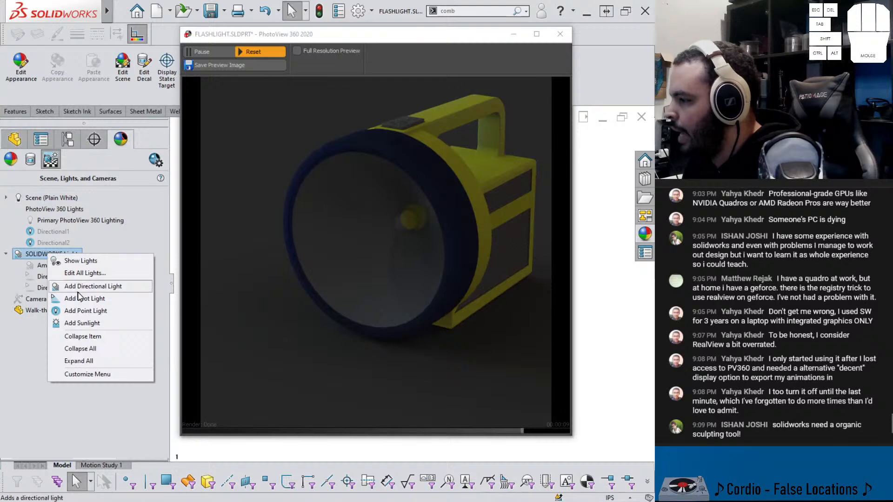
{"action": "left_click", "coordinate": [80, 310]}
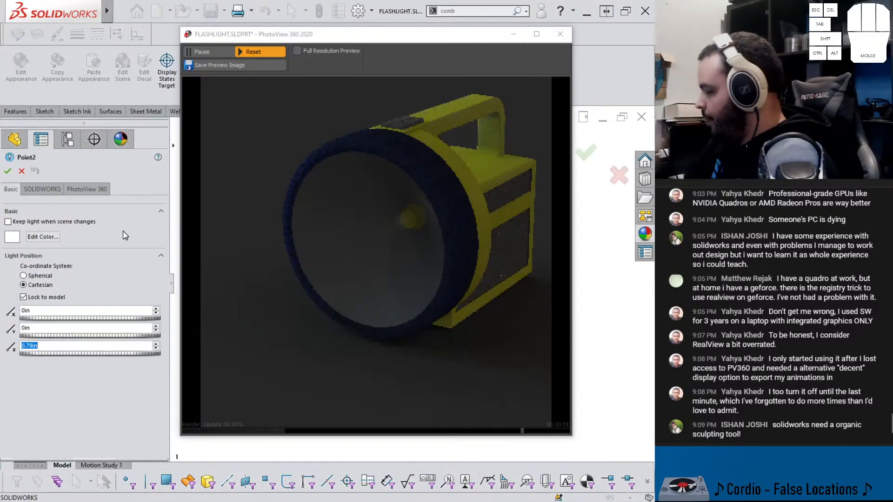
{"action": "left_click_drag", "start_coordinate": [401, 40], "coordinate": [0, 119]}
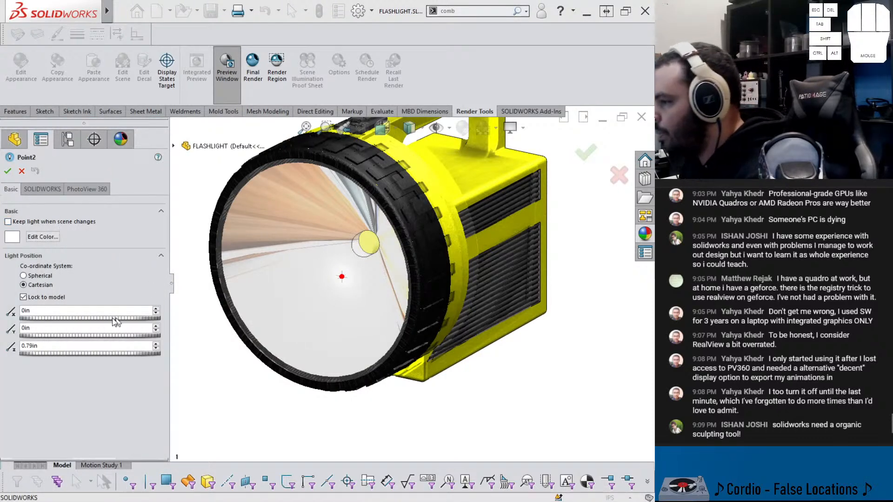
Position the point light at the bulb with Cartesian coordinates X 2.25 in, Y 0 in and Z 0 in
{"action": "left_click_drag", "start_coordinate": [80, 319], "coordinate": [101, 321]}
{"action": "left_click", "coordinate": [86, 320]}
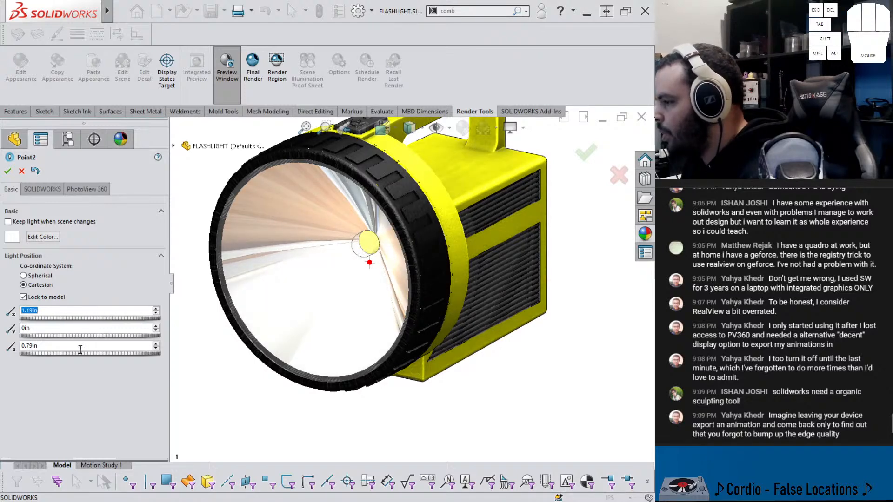
{"action": "left_click_drag", "start_coordinate": [49, 347], "coordinate": [17, 346]}
{"action": "type", "text": "0"}
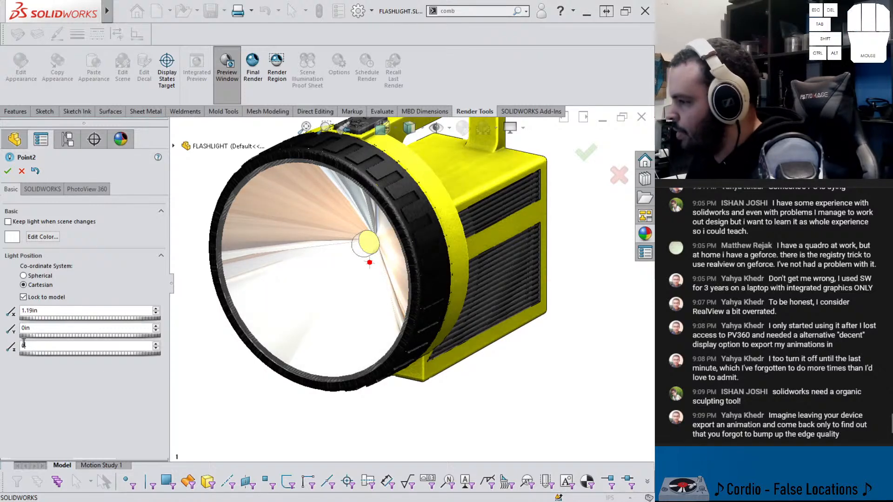
{"action": "left_click", "coordinate": [87, 329]}
{"action": "mouse_move", "coordinate": [285, 289]}
{"action": "middle_mouse_down"}
{"action": "mouse_move", "coordinate": [311, 241]}
{"action": "mouse_move", "coordinate": [286, 281]}
{"action": "middle_mouse_up"}
{"action": "left_click_drag", "start_coordinate": [73, 320], "coordinate": [88, 321]}
{"action": "middle_click_drag", "start_coordinate": [302, 321], "coordinate": [319, 304]}
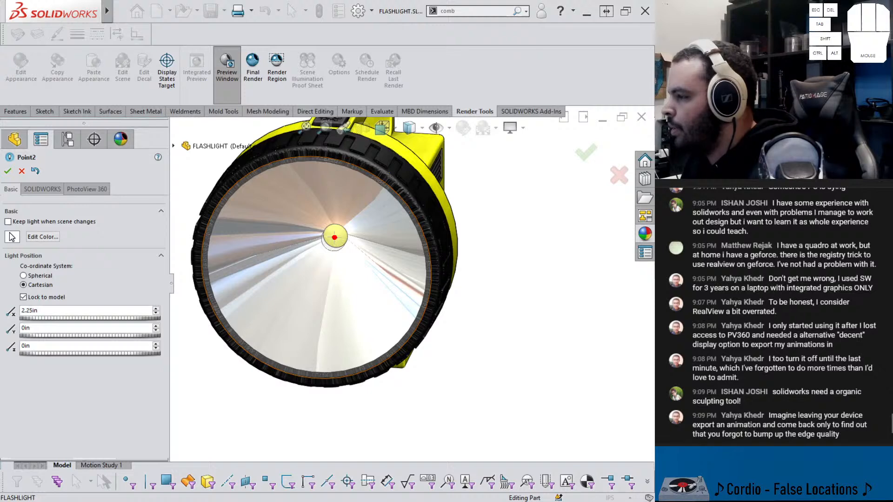
Toggle the point light off and back on in PhotoView 360 and set its brightness to 0.3 w/srm^2
{"action": "left_click", "coordinate": [49, 192]}
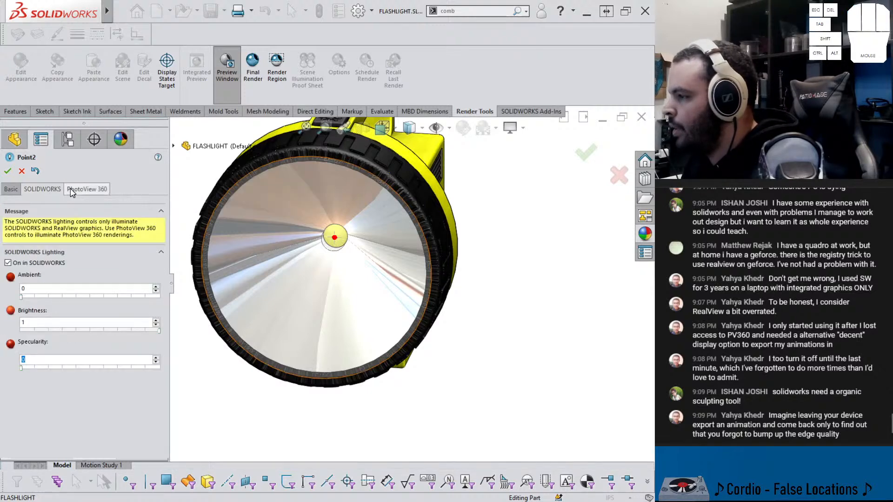
{"action": "left_click", "coordinate": [88, 189]}
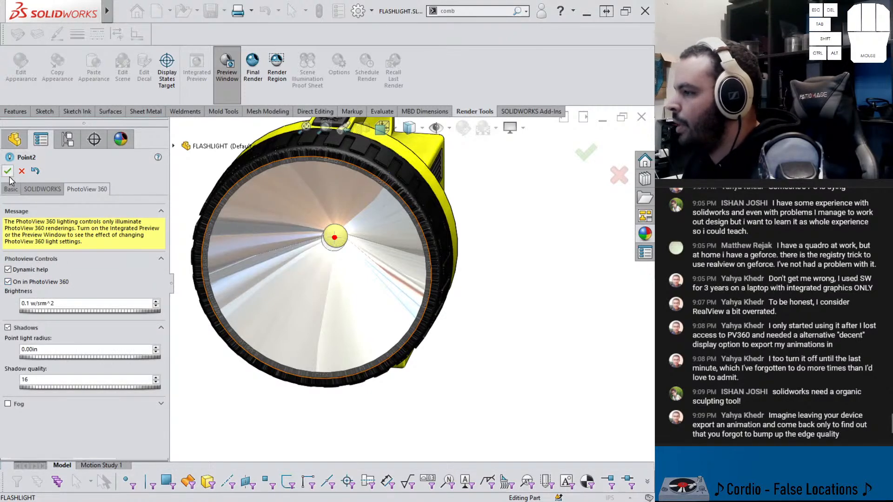
{"action": "left_click", "coordinate": [24, 282]}
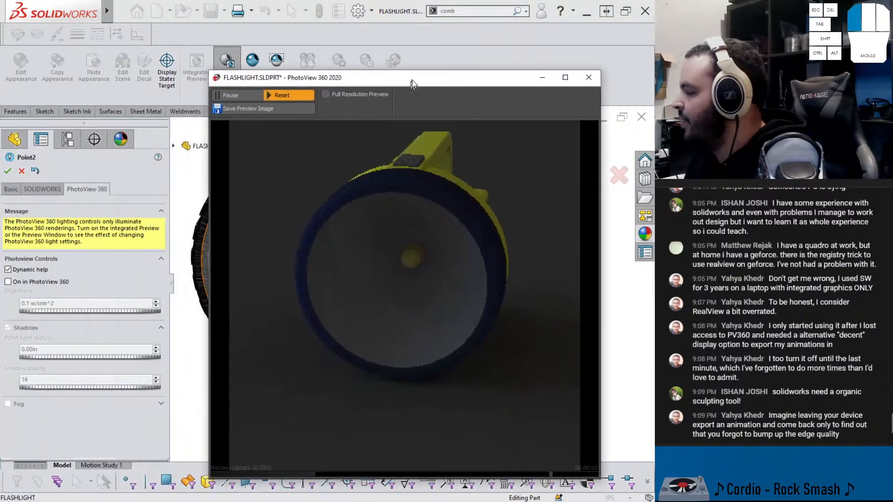
{"action": "left_click", "coordinate": [42, 282]}
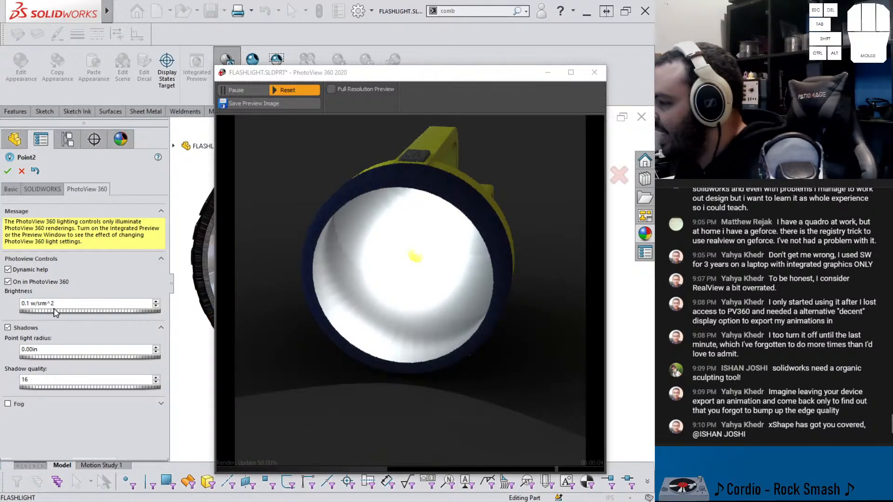
{"action": "left_click_drag", "start_coordinate": [66, 310], "coordinate": [82, 317]}
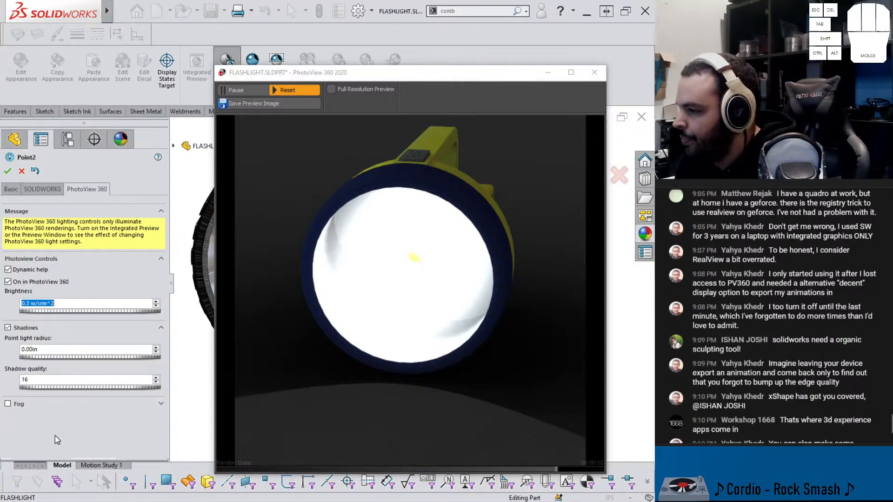
Enable fog for the point light and inspect the beam around the flashlight in the render preview
{"action": "left_click", "coordinate": [239, 401]}
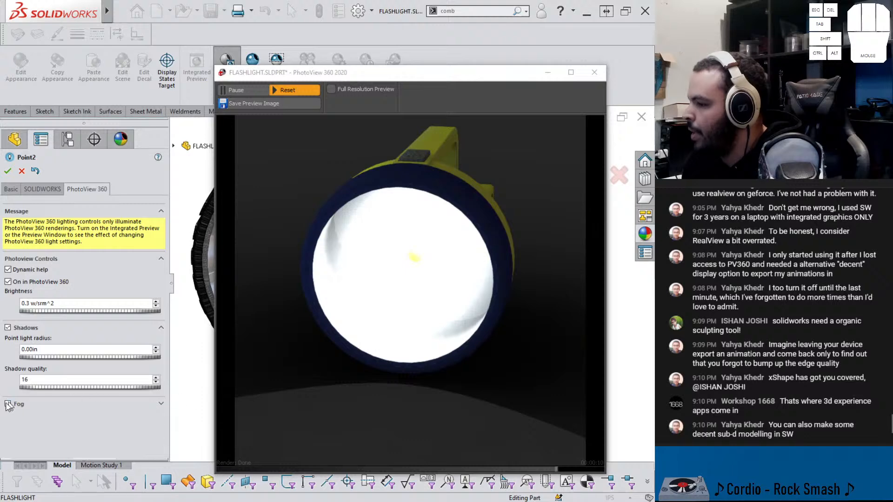
{"action": "left_click", "coordinate": [8, 404]}
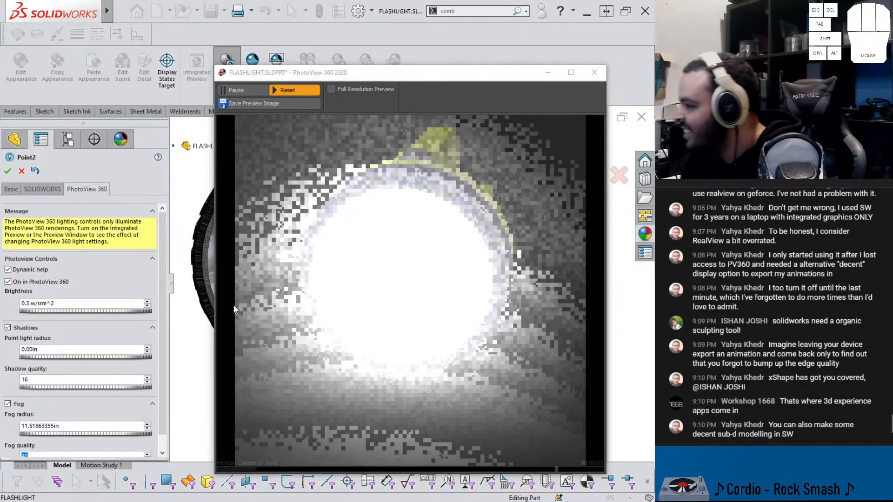
{"action": "middle_click_drag", "start_coordinate": [208, 335], "coordinate": [106, 343]}
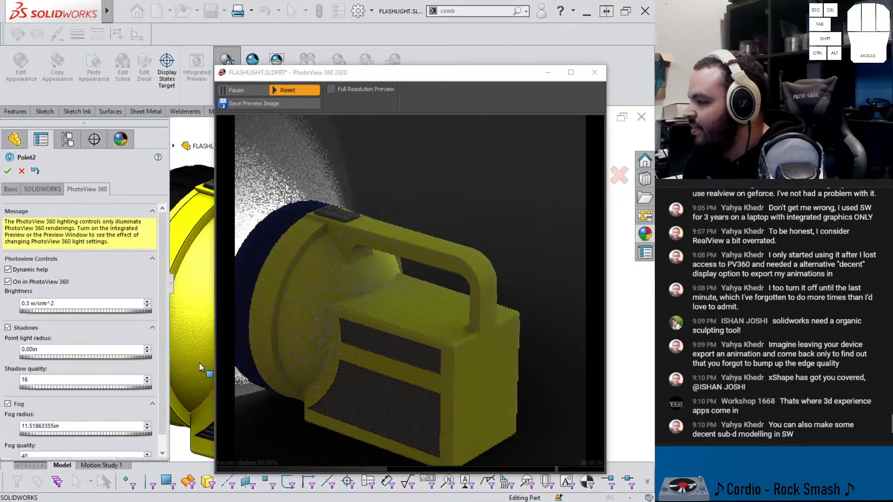
{"action": "scroll", "coordinate": [200, 360], "scroll_direction": "up", "scroll_amount": 3}
{"action": "scroll", "coordinate": [200, 358], "scroll_direction": "down", "scroll_amount": 1}
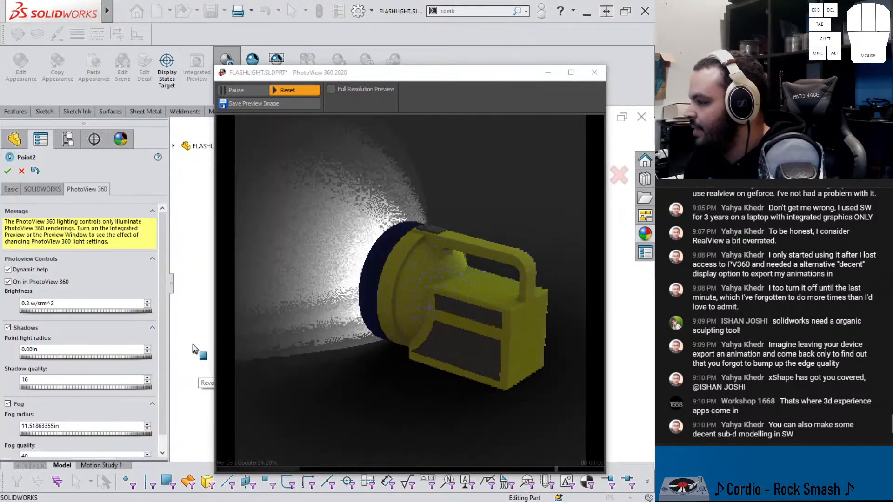
{"action": "middle_click_drag", "start_coordinate": [205, 322], "coordinate": [289, 336]}
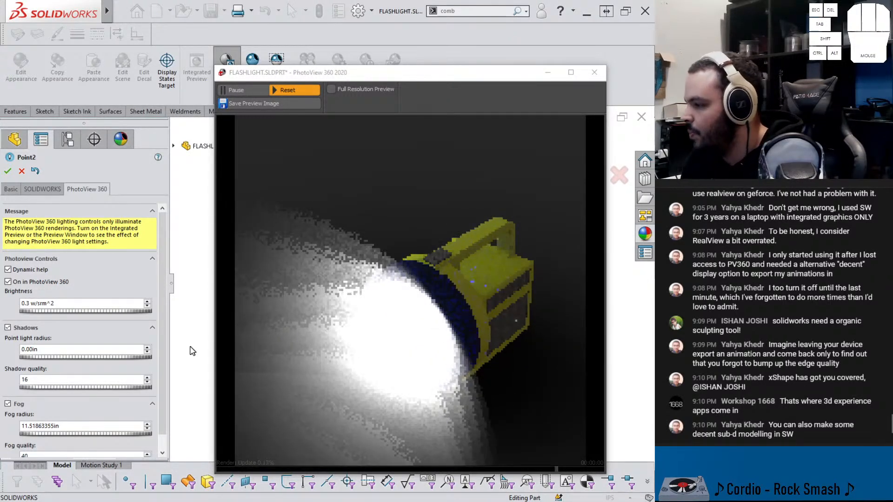
{"action": "middle_click_drag", "start_coordinate": [192, 336], "coordinate": [260, 241], "text": "ctrl"}
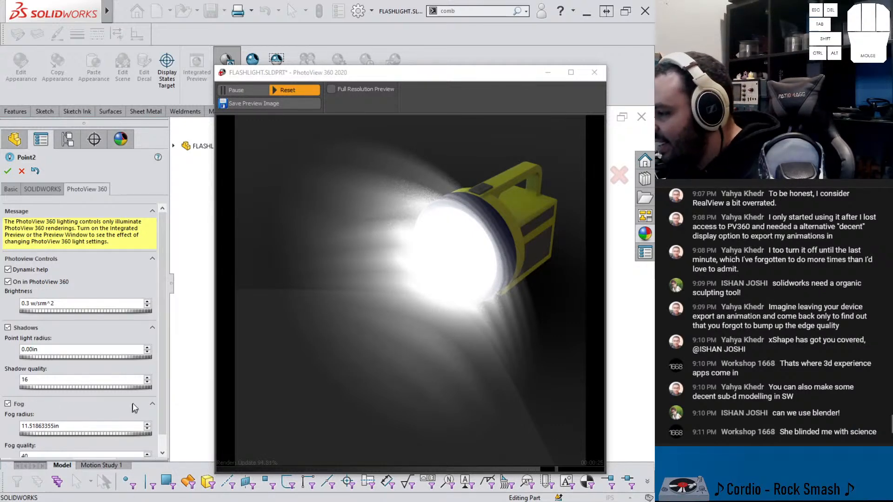
Reduce the point light's fog radius to about 9.58 in
{"action": "left_click_drag", "start_coordinate": [89, 433], "coordinate": [32, 433]}
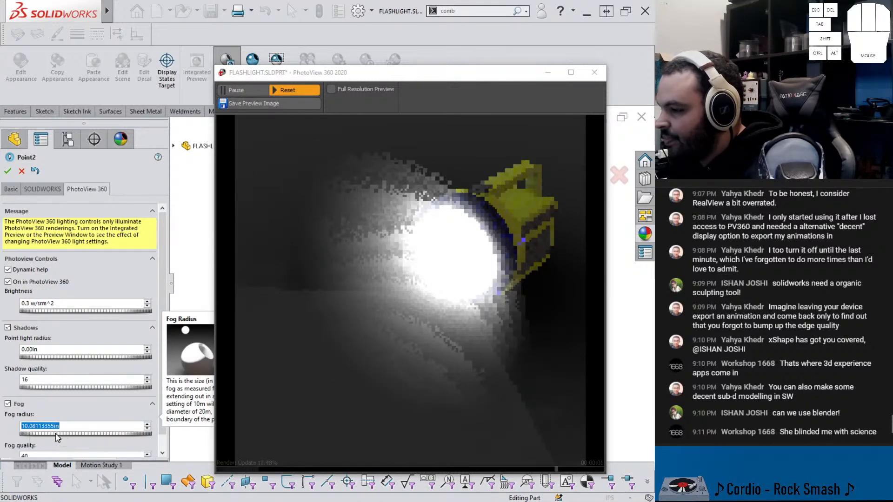
{"action": "left_click_drag", "start_coordinate": [82, 439], "coordinate": [67, 437]}
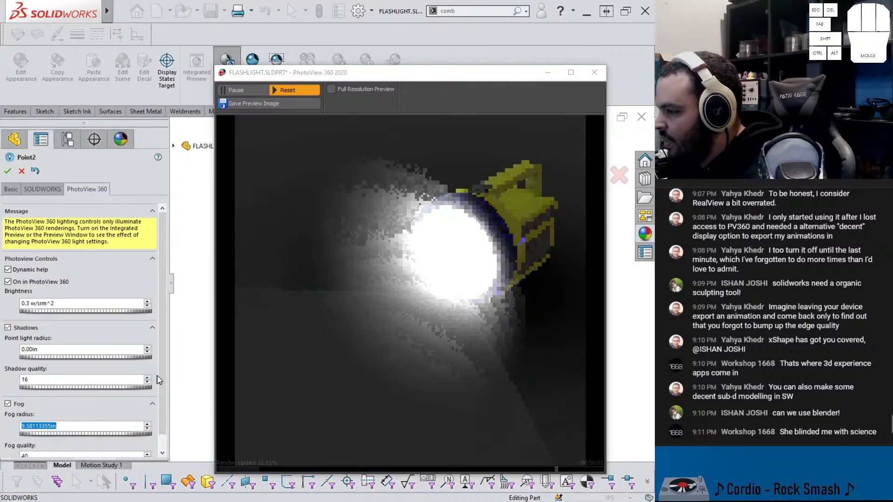
{"action": "left_click_drag", "start_coordinate": [162, 371], "coordinate": [160, 384]}
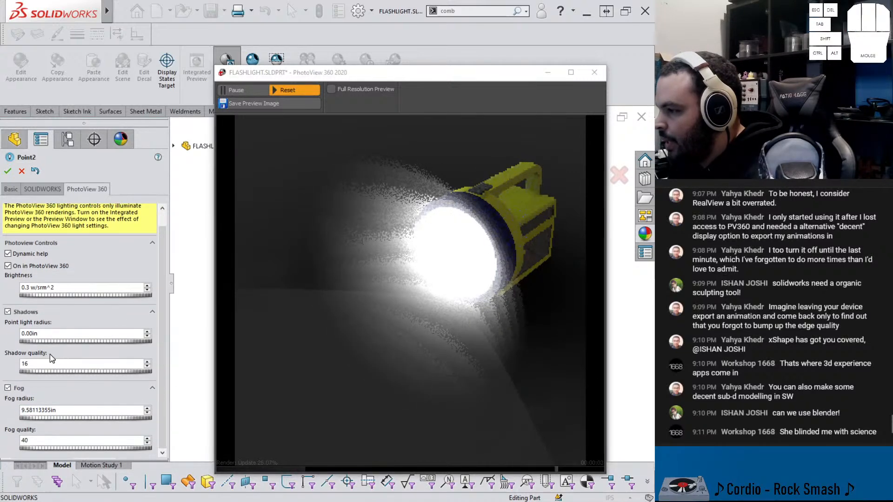
Try point light radii of 0.50 in and 0.25 in, and return the radius to 0
{"action": "mouse_move", "coordinate": [44, 337]}
{"action": "left_click_drag", "start_coordinate": [45, 342], "coordinate": [69, 346]}
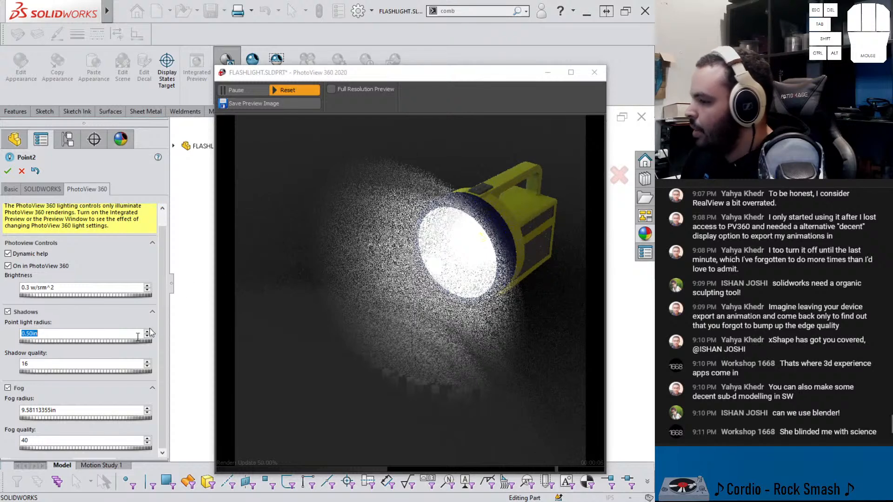
{"action": "left_click_drag", "start_coordinate": [55, 341], "coordinate": [4, 339]}
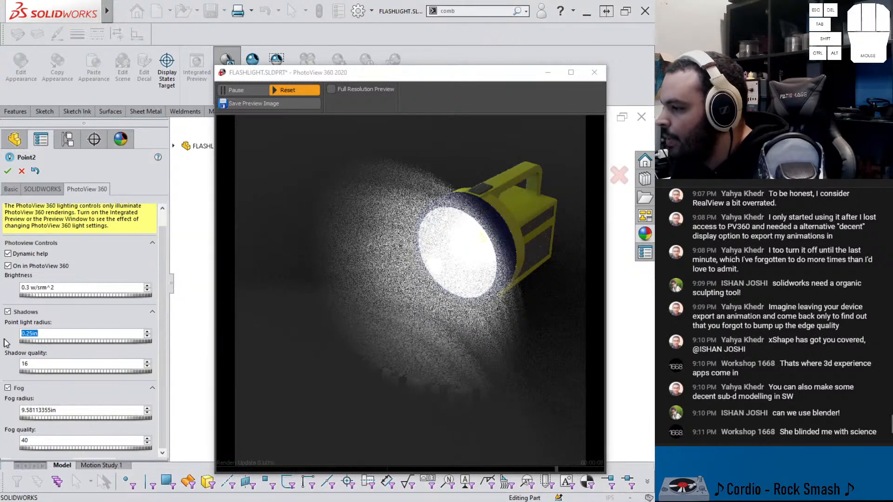
{"action": "type", "text": "0"}
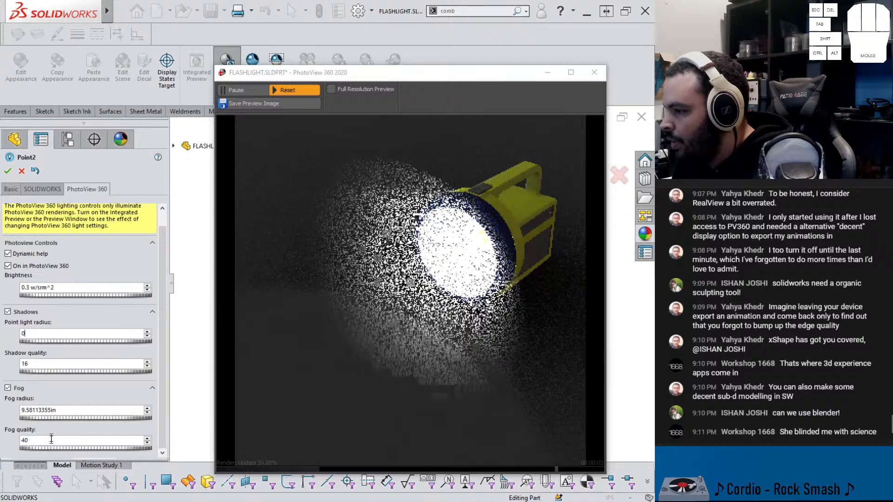
Set the point light's fog quality to 56
{"action": "left_click_drag", "start_coordinate": [93, 448], "coordinate": [135, 444]}
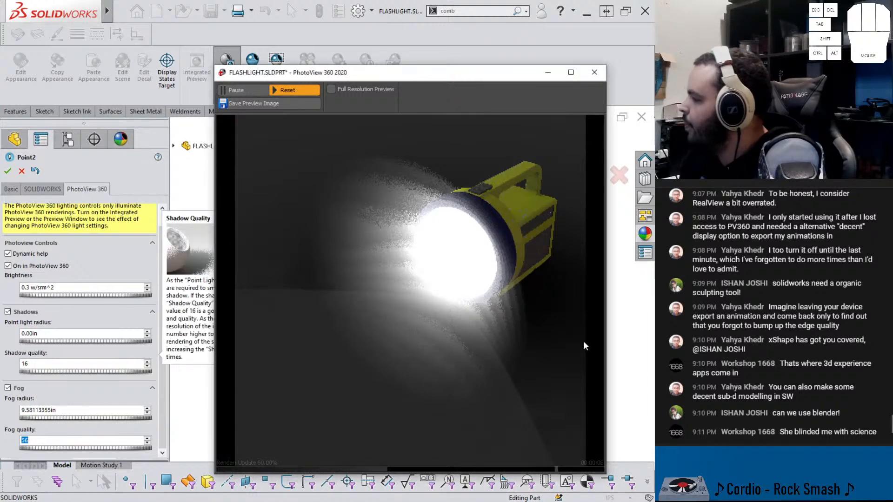
{"action": "left_click", "coordinate": [527, 295]}
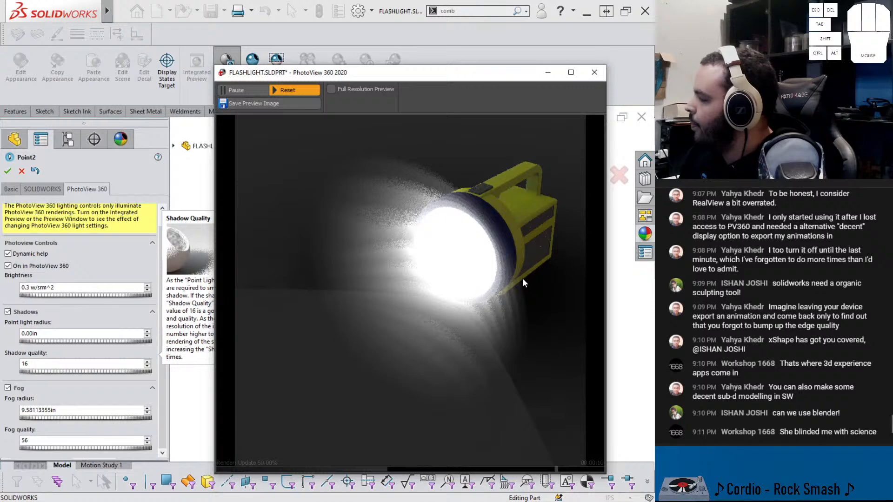
{"action": "middle_click_drag", "start_coordinate": [523, 278], "coordinate": [523, 274]}
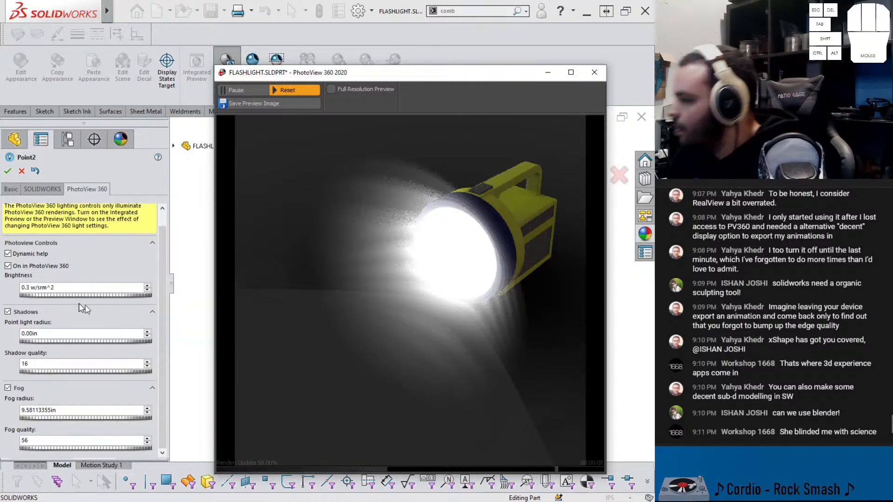
Try a PhotoView brightness of 1 w/srm^2 for the point light and set it to 0.1 w/srm^2
{"action": "left_click_drag", "start_coordinate": [57, 288], "coordinate": [3, 294]}
{"action": "type", "text": "1"}
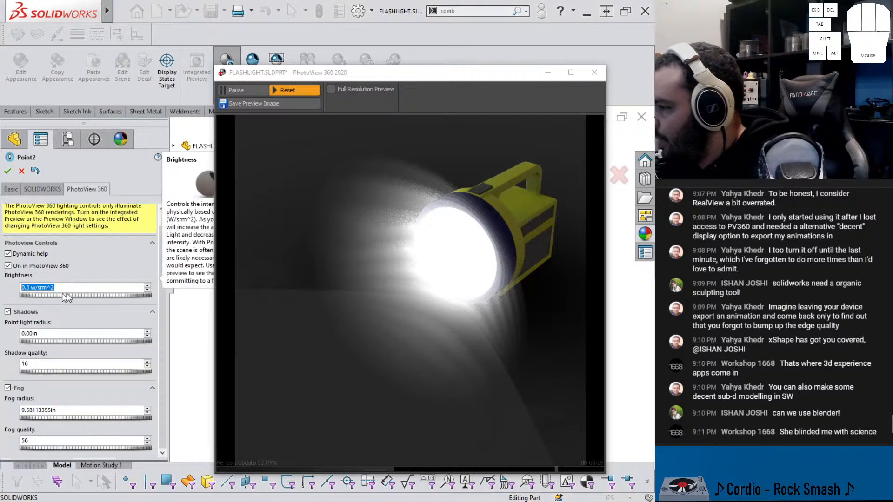
{"action": "double_click", "coordinate": [67, 334]}
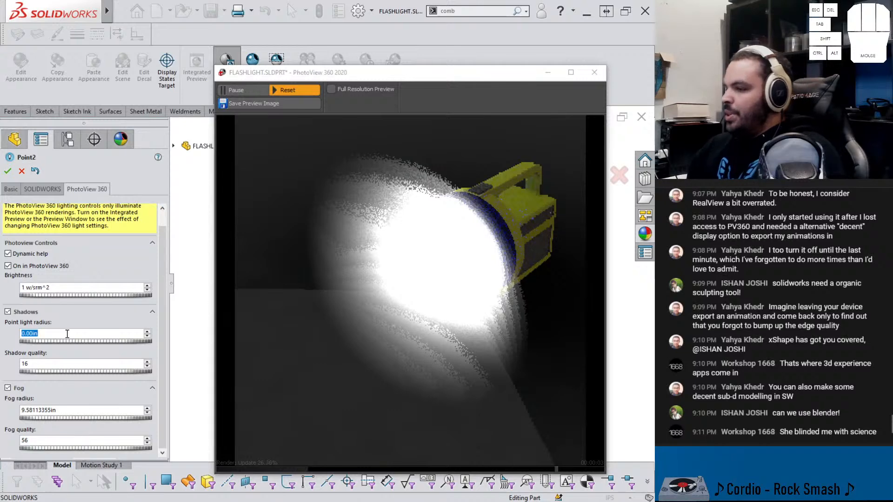
{"action": "type", "text": "0.1"}
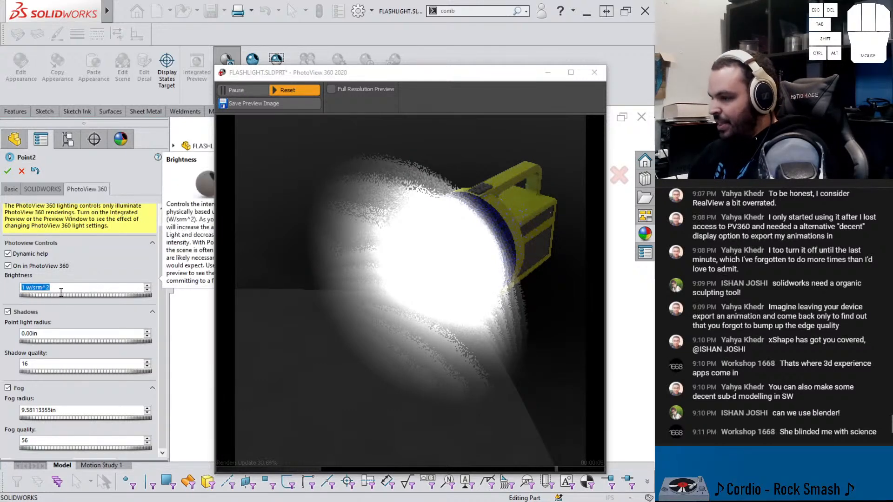
{"action": "left_click", "coordinate": [126, 333]}
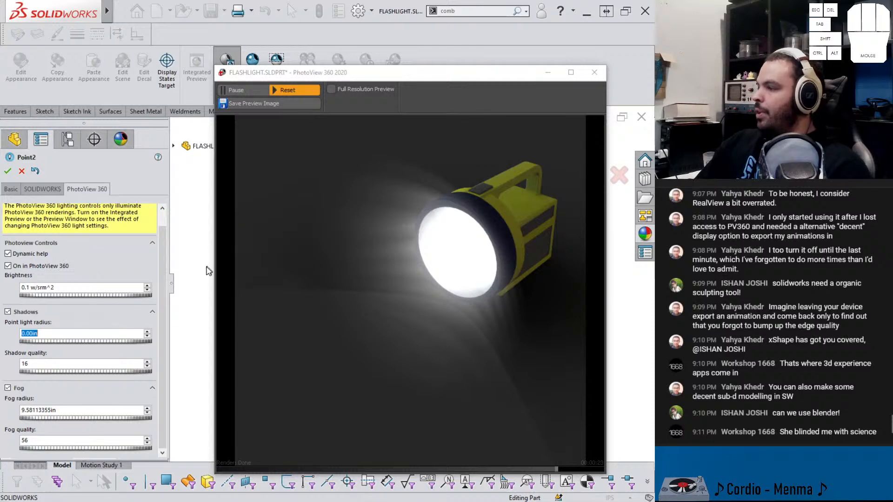
Reposition the flashlight within the preview frame and accept the point light's settings
{"action": "middle_click_drag", "start_coordinate": [201, 278], "coordinate": [202, 268], "text": "ctrl"}
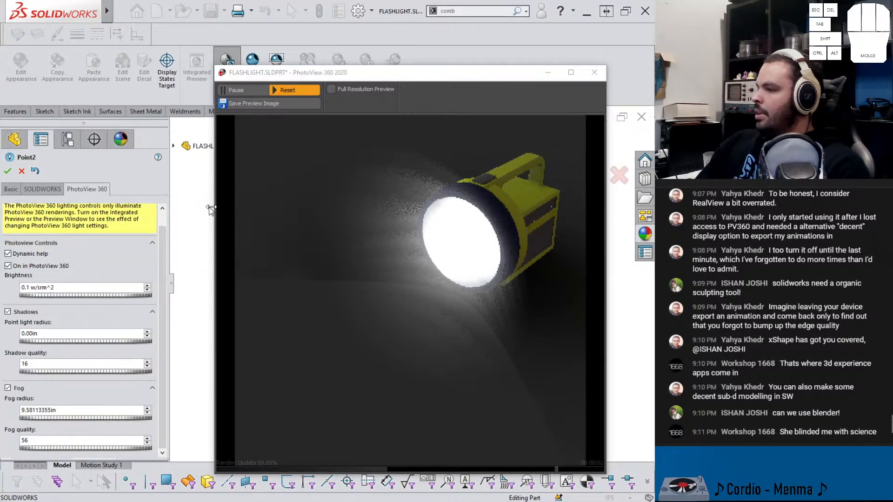
{"action": "left_click", "coordinate": [16, 193]}
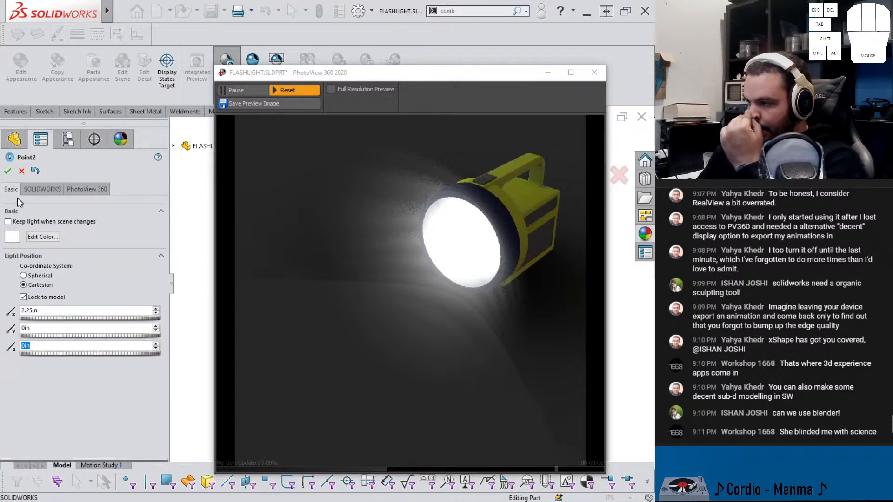
{"action": "left_click", "coordinate": [7, 171]}
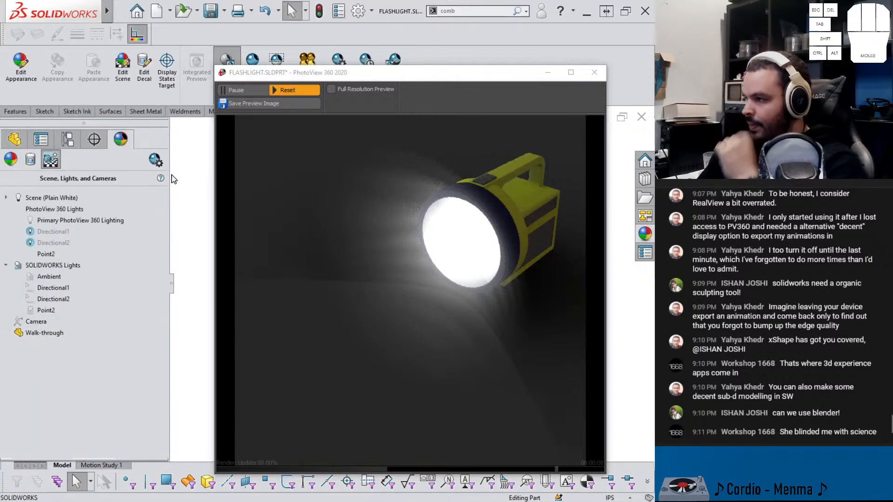
Set the PhotoView 360 output image size to 2048 by 2048 pixels and accept the options
{"action": "left_click", "coordinate": [155, 160]}
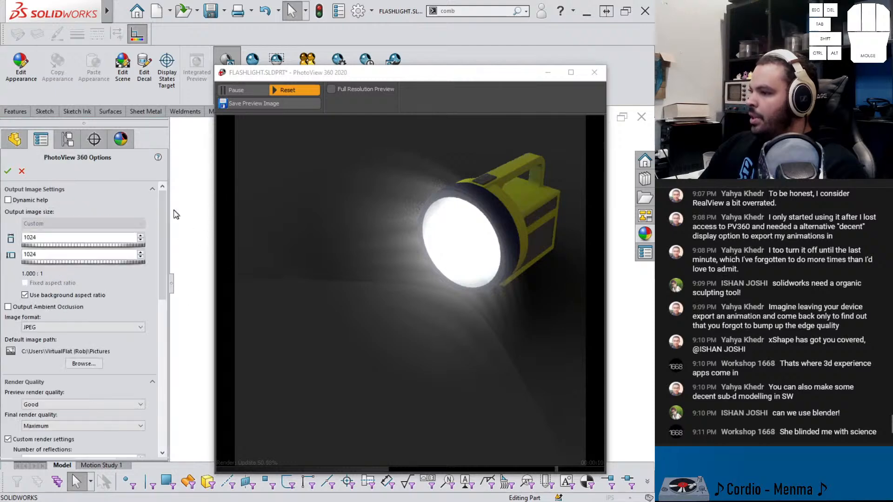
{"action": "left_click_drag", "start_coordinate": [46, 239], "coordinate": [21, 238]}
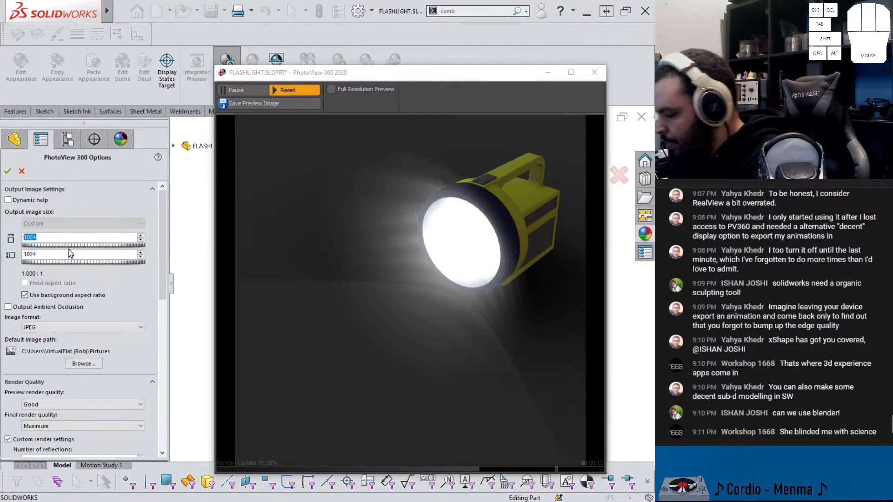
{"action": "type", "text": "2048"}
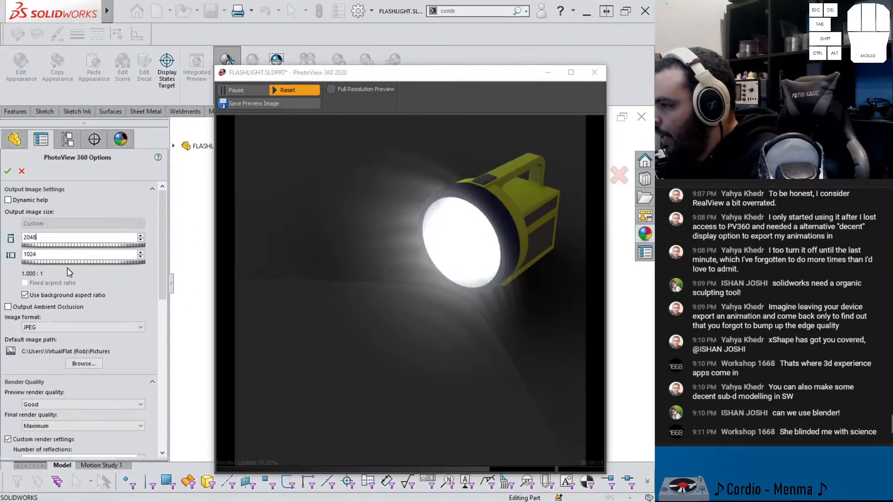
{"action": "left_click_drag", "start_coordinate": [45, 256], "coordinate": [17, 256]}
{"action": "type", "text": "2048"}
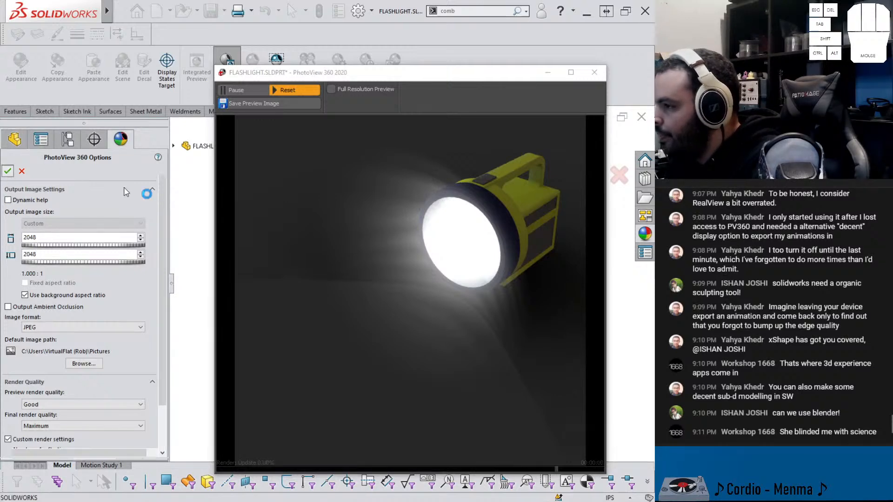
{"action": "left_click", "coordinate": [7, 171]}
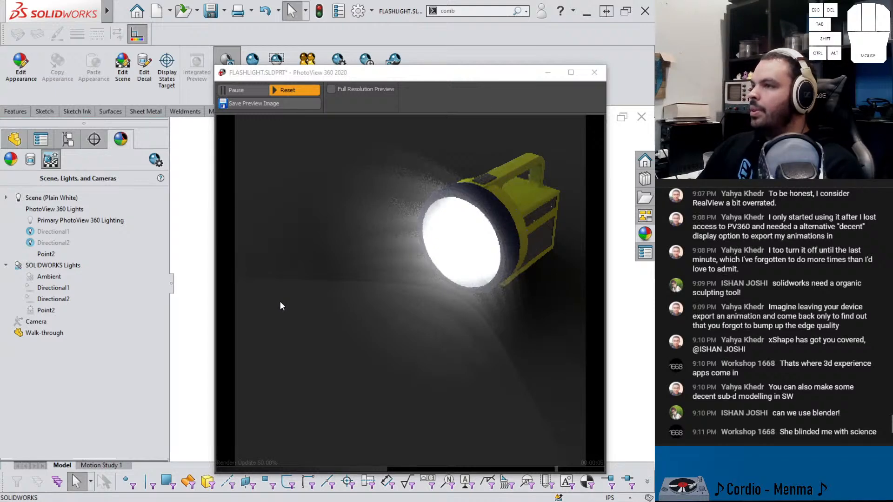
Save the current flashlight orientation as a named view called 2, moving the preview window out of the way
{"action": "right_click", "coordinate": [201, 250]}
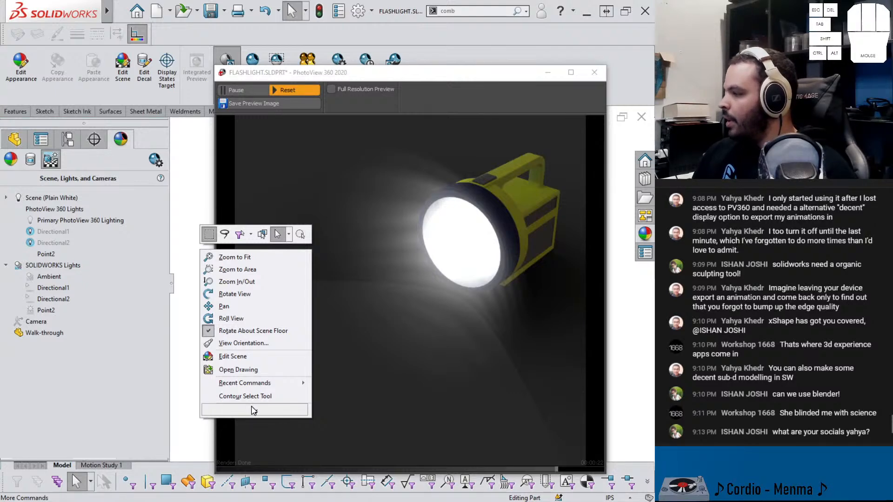
{"action": "left_click_drag", "start_coordinate": [270, 75], "coordinate": [306, 192]}
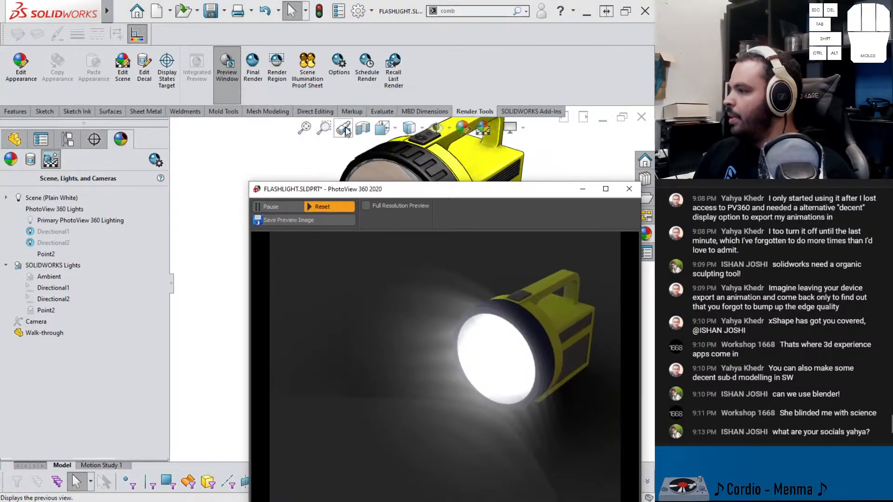
{"action": "left_click", "coordinate": [381, 128]}
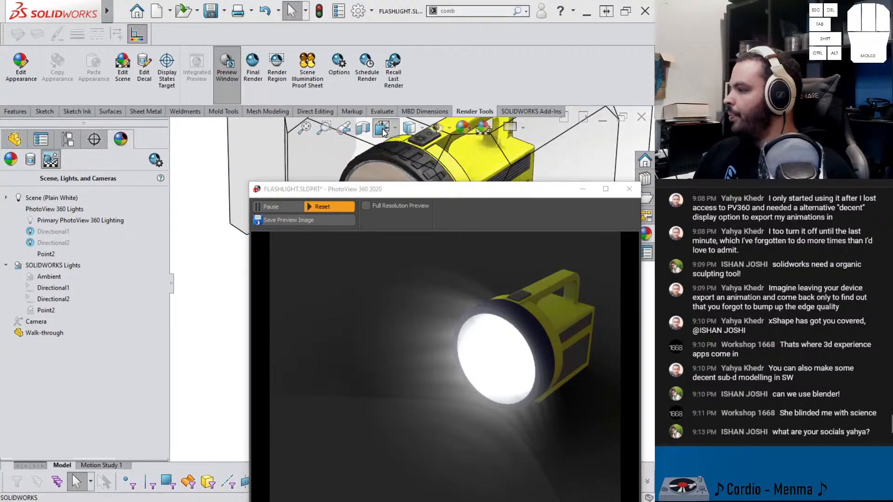
{"action": "left_click", "coordinate": [454, 145]}
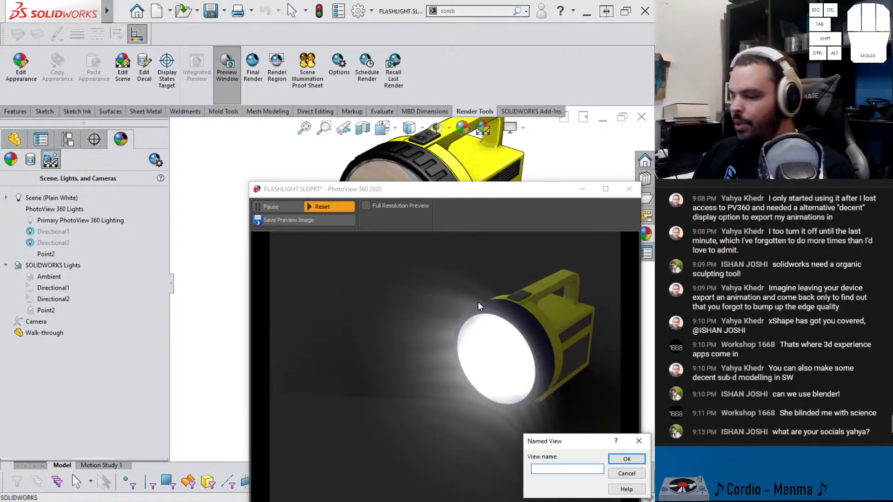
{"action": "type", "text": "2"}
{"action": "left_click", "coordinate": [623, 459]}
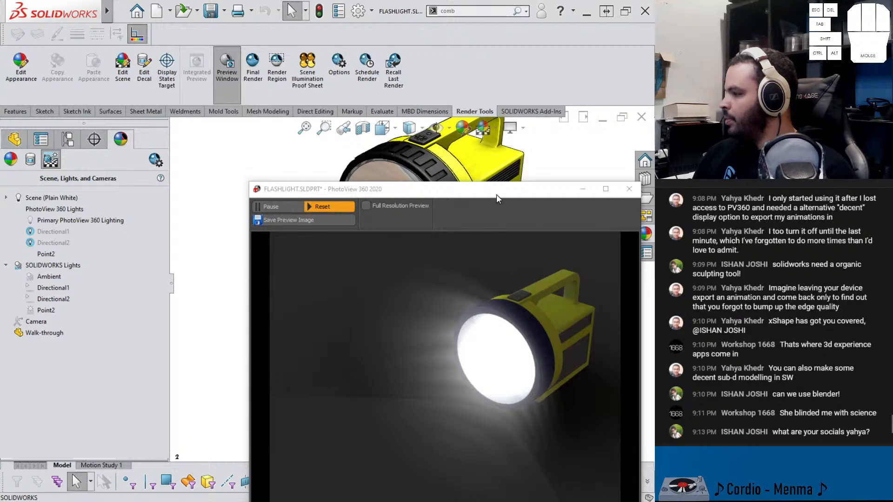
Reposition the preview window to keep the render tools accessible and start the final render of the flashlight
{"action": "left_click_drag", "start_coordinate": [495, 192], "coordinate": [402, 43]}
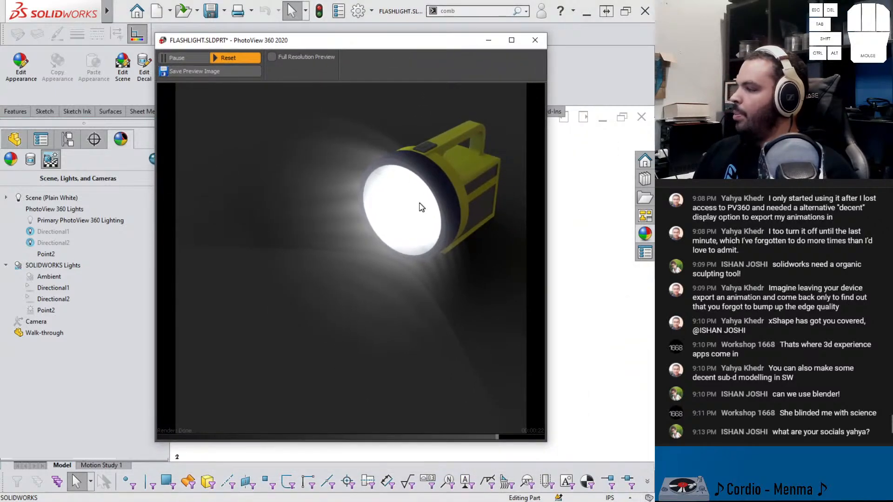
{"action": "left_click_drag", "start_coordinate": [340, 39], "coordinate": [397, 96]}
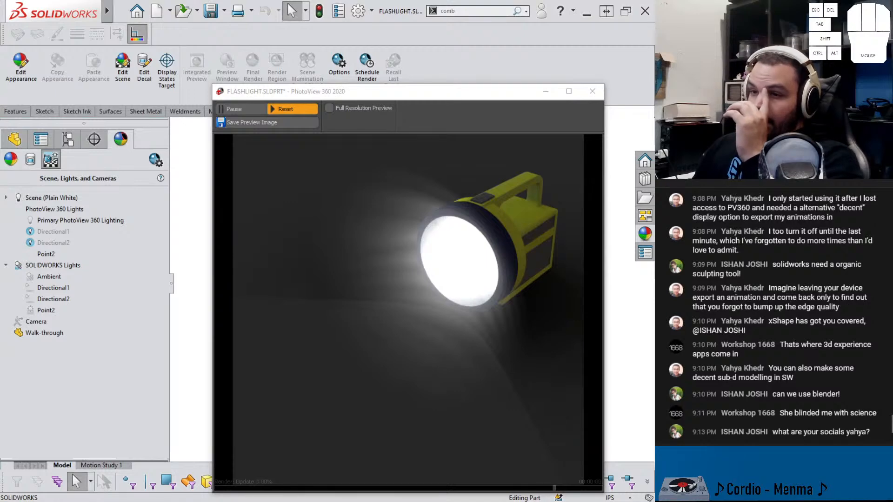
{"action": "left_click_drag", "start_coordinate": [0, 456], "coordinate": [484, 0]}
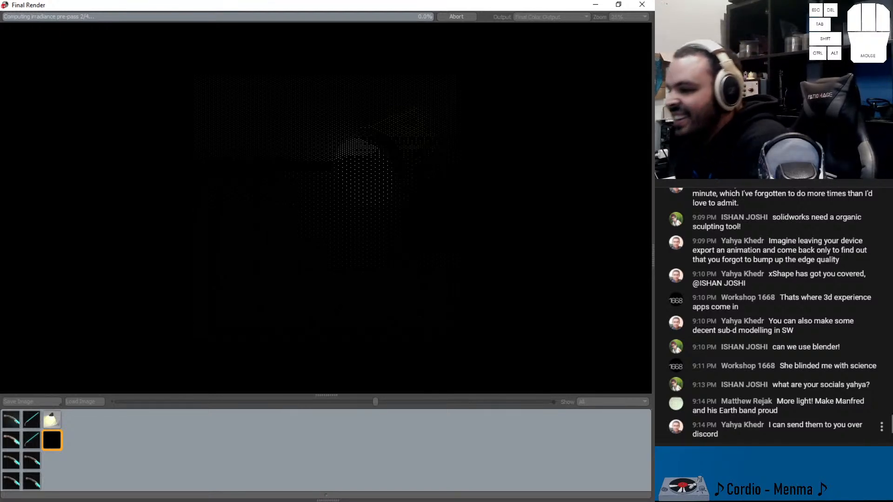
Review the earlier live chat messages about RealView, graphics cards, animation export and organic sculpting tools while the render computes
{"action": "scroll", "coordinate": [771, 381], "scroll_direction": "up", "scroll_amount": 1}
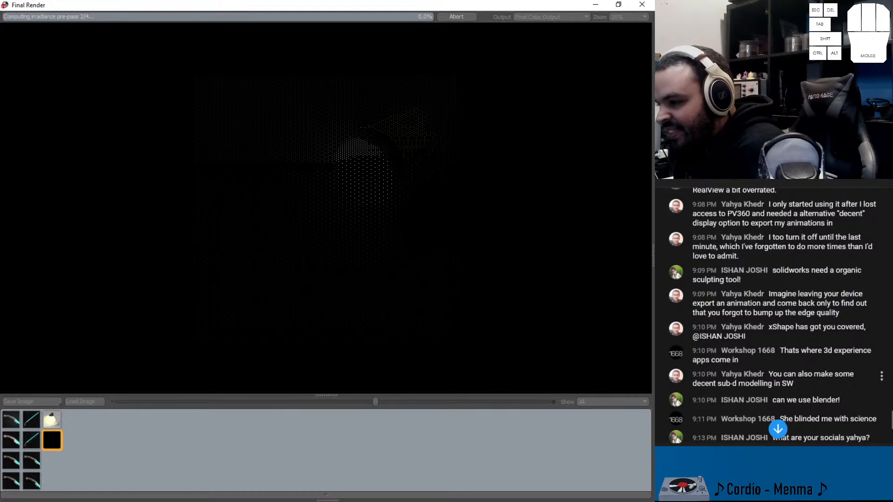
{"action": "scroll", "coordinate": [772, 381], "scroll_direction": "up", "scroll_amount": 1}
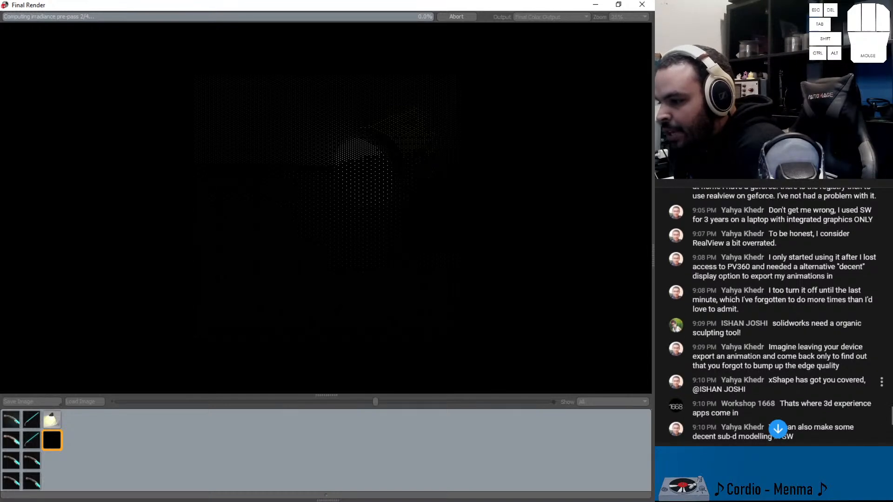
{"action": "double_click", "coordinate": [781, 380]}
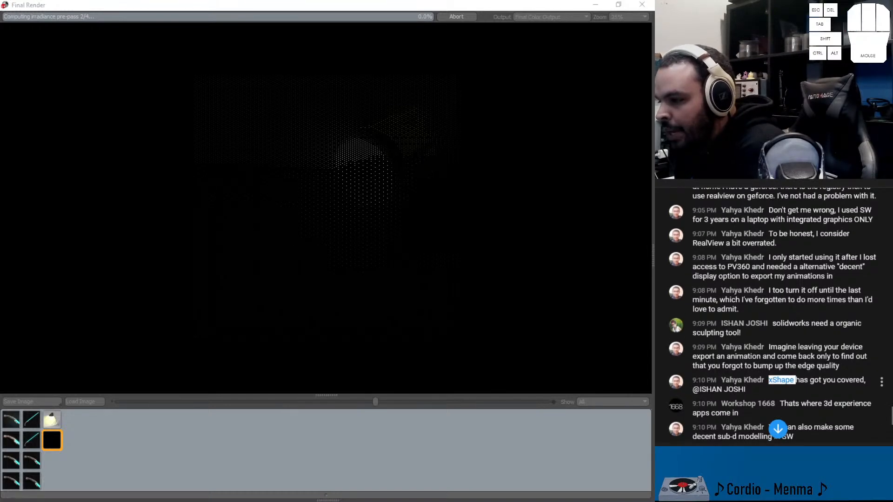
{"action": "left_click", "coordinate": [790, 361]}
{"action": "scroll", "coordinate": [790, 362], "scroll_direction": "up", "scroll_amount": 1}
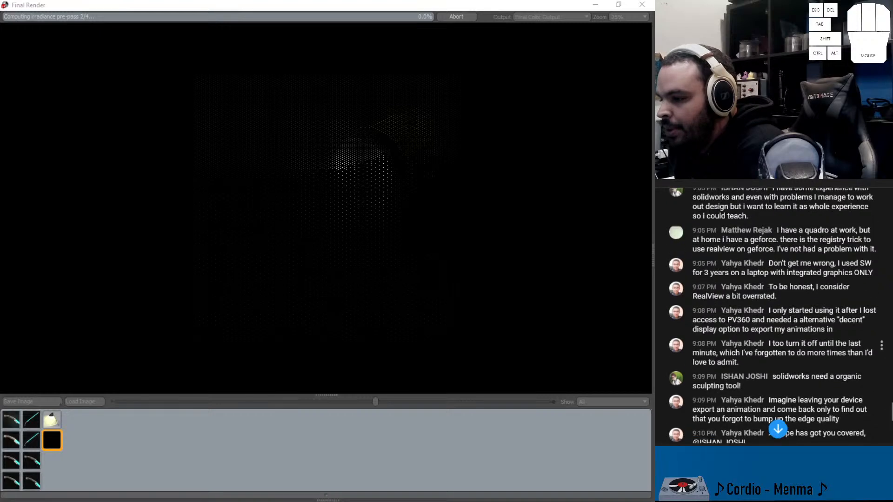
{"action": "scroll", "coordinate": [790, 361], "scroll_direction": "down", "scroll_amount": 1}
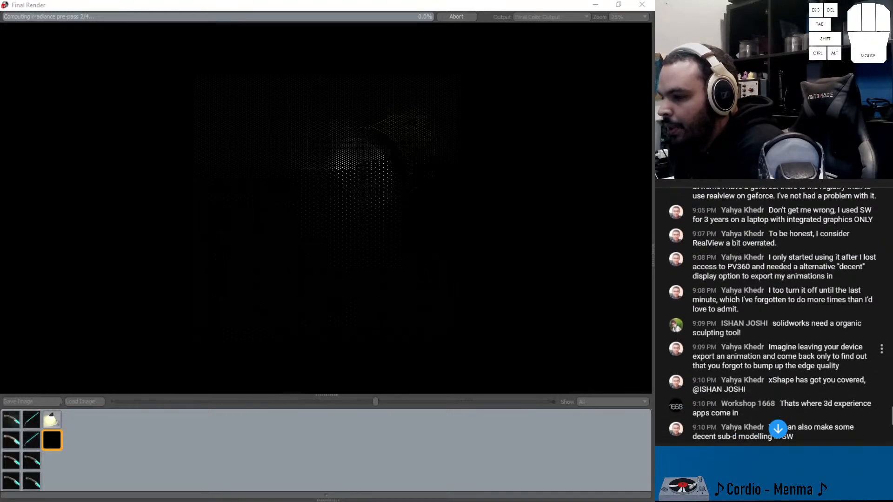
{"action": "left_click_drag", "start_coordinate": [768, 346], "coordinate": [862, 347]}
{"action": "left_click_drag", "start_coordinate": [731, 356], "coordinate": [815, 366]}
{"action": "left_click", "coordinate": [815, 366]}
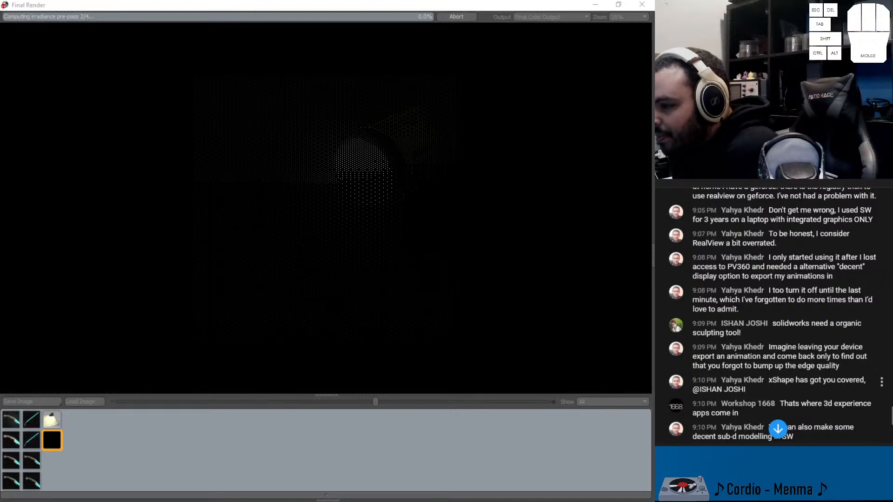
{"action": "scroll", "coordinate": [815, 367], "scroll_direction": "up", "scroll_amount": 1}
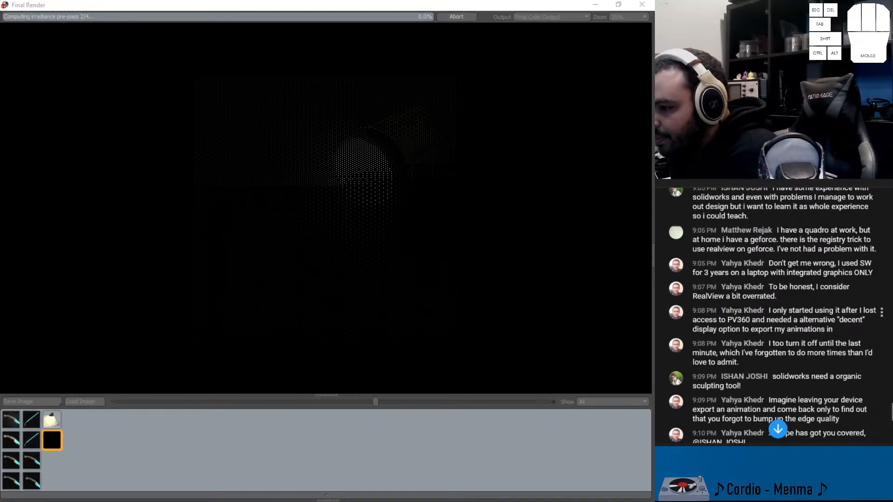
{"action": "left_click_drag", "start_coordinate": [770, 344], "coordinate": [859, 353]}
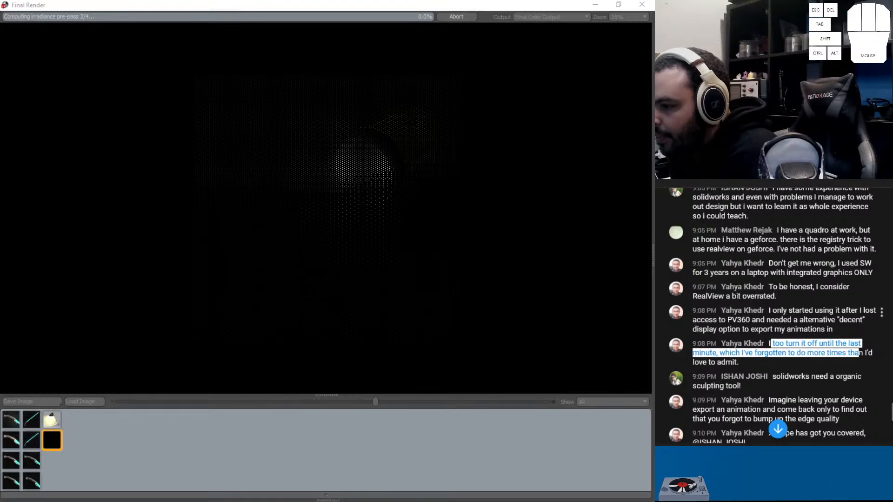
{"action": "scroll", "coordinate": [775, 316], "scroll_direction": "up", "scroll_amount": 2}
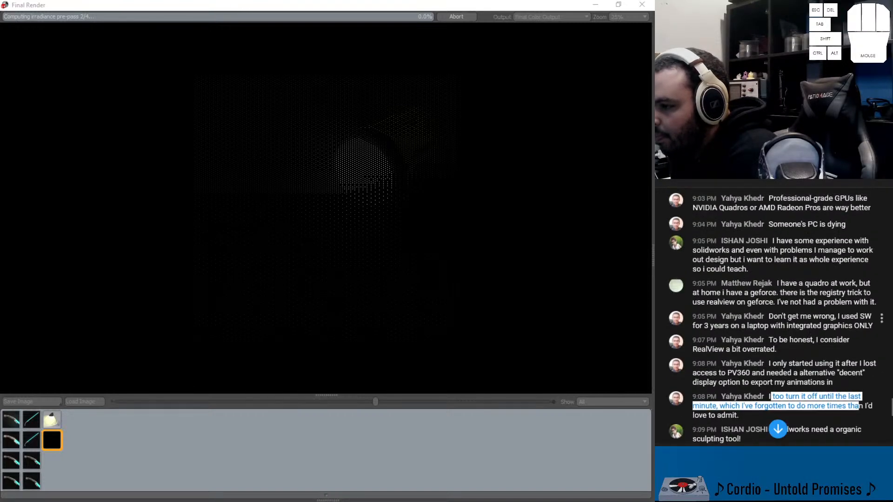
{"action": "scroll", "coordinate": [774, 316], "scroll_direction": "up", "scroll_amount": 2}
{"action": "scroll", "coordinate": [773, 316], "scroll_direction": "down", "scroll_amount": 6}
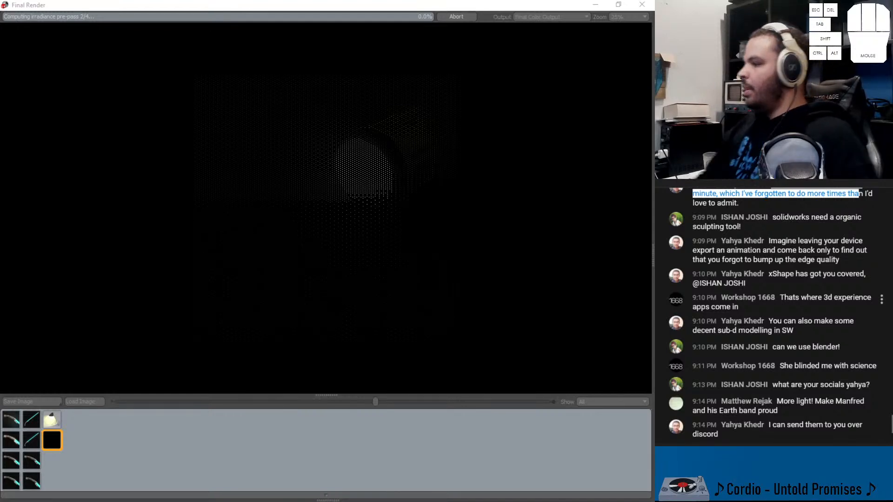
Bring up the open Firefox windows to switch to one while the final render runs
{"action": "mouse_move", "coordinate": [93, 501]}
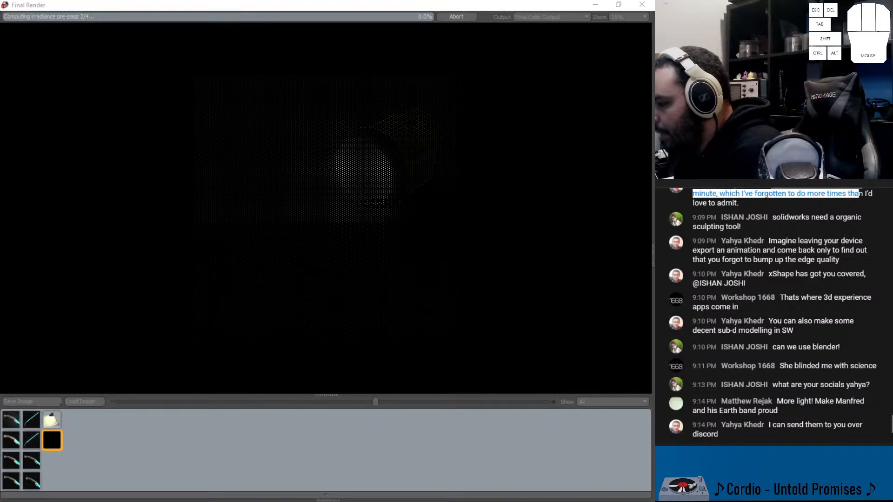
{"action": "mouse_move", "coordinate": [288, 501]}
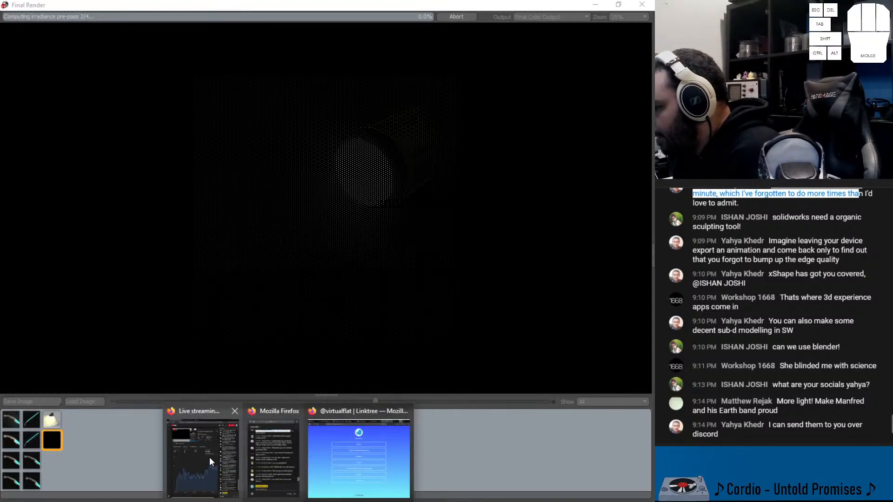
Dock the Final Render window to half of the screen and minimize the Linktree browser window
{"action": "left_click", "coordinate": [345, 454]}
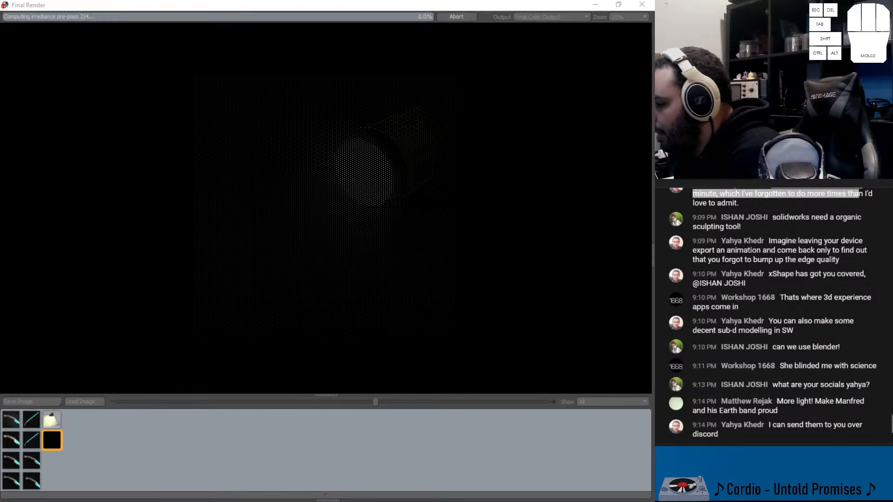
{"action": "mouse_move", "coordinate": [288, 501]}
{"action": "left_click", "coordinate": [355, 454]}
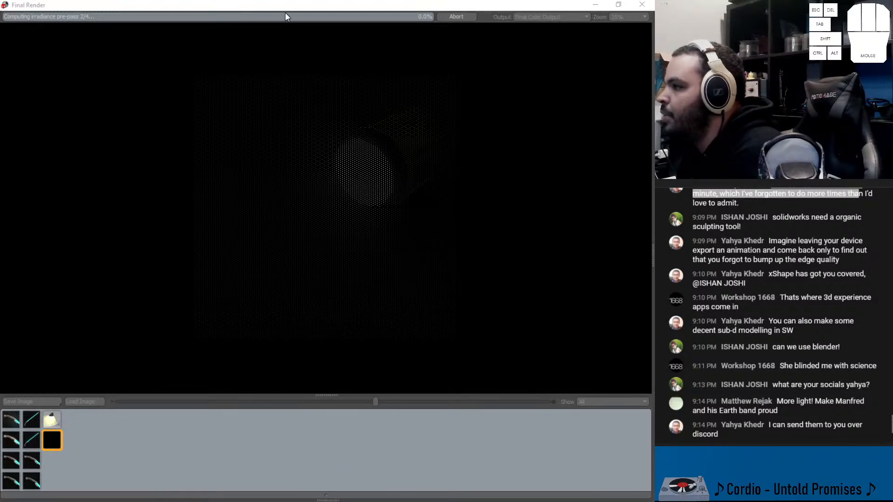
{"action": "left_click_drag", "start_coordinate": [286, 11], "coordinate": [2, 96]}
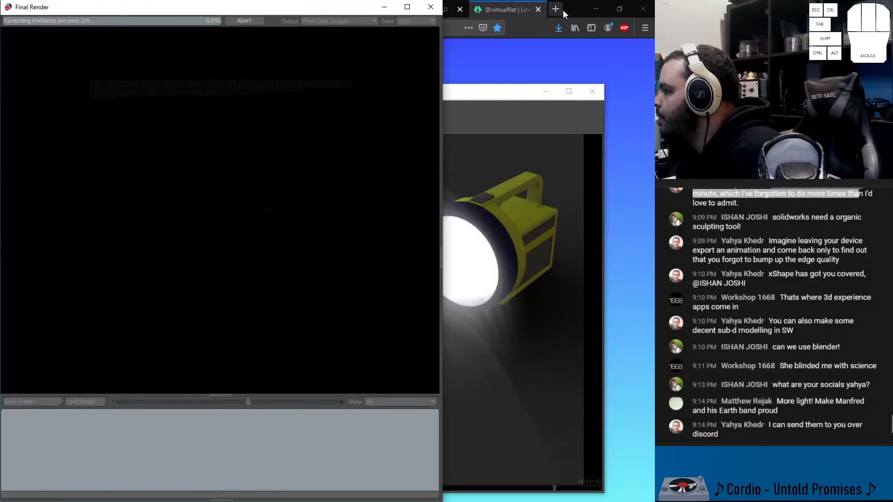
{"action": "left_click_drag", "start_coordinate": [568, 10], "coordinate": [655, 37]}
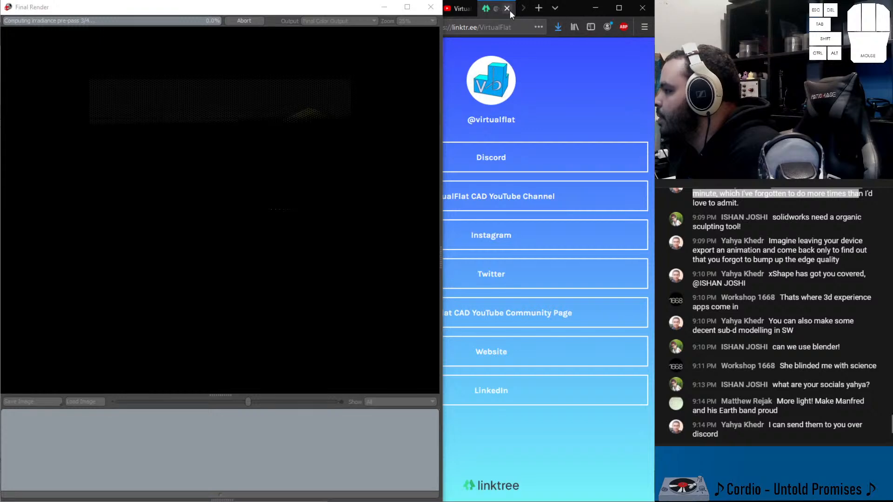
{"action": "left_click", "coordinate": [595, 8]}
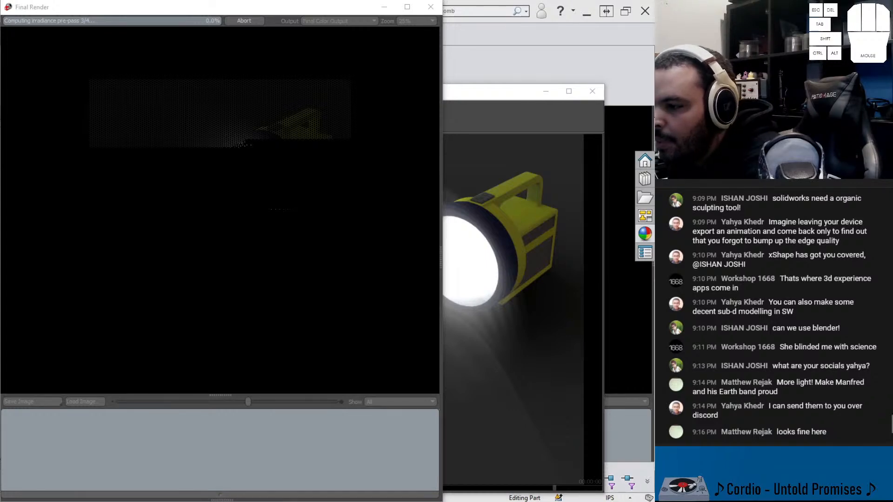
Launch Search Everything and move its window off this screen
{"action": "left_click_drag", "start_coordinate": [0, 99], "coordinate": [7, 100]}
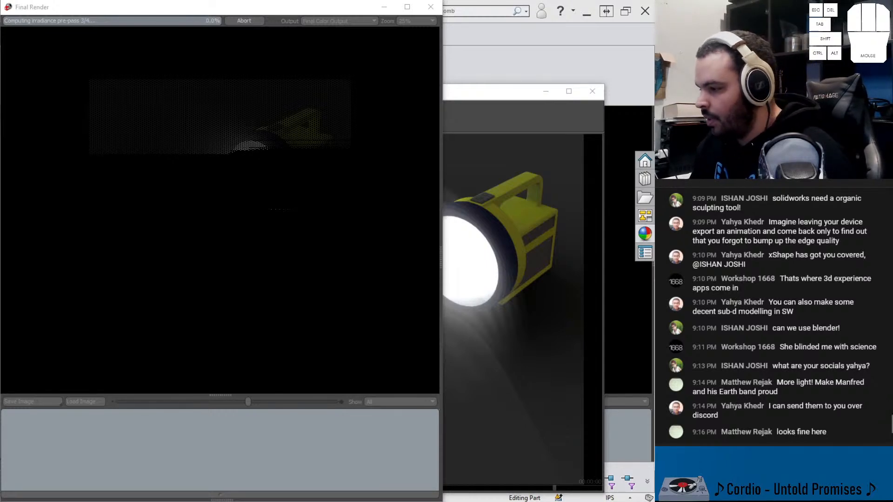
{"action": "key", "text": "super"}
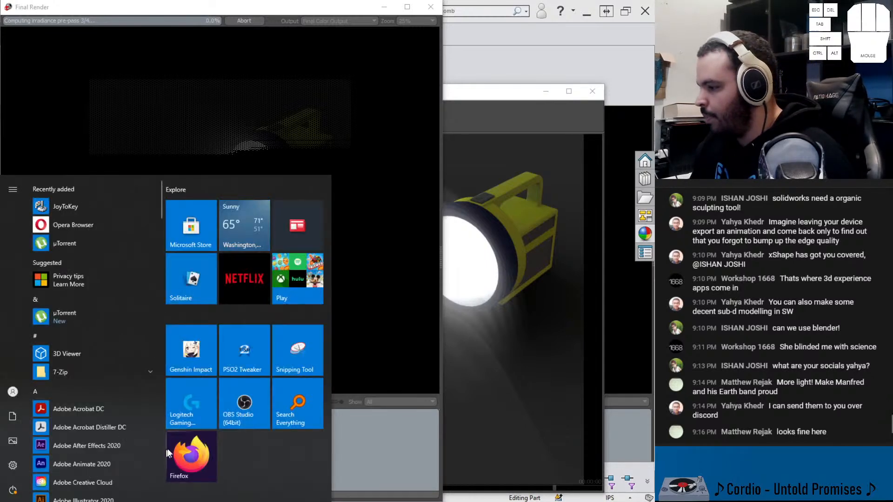
{"action": "left_click", "coordinate": [278, 410]}
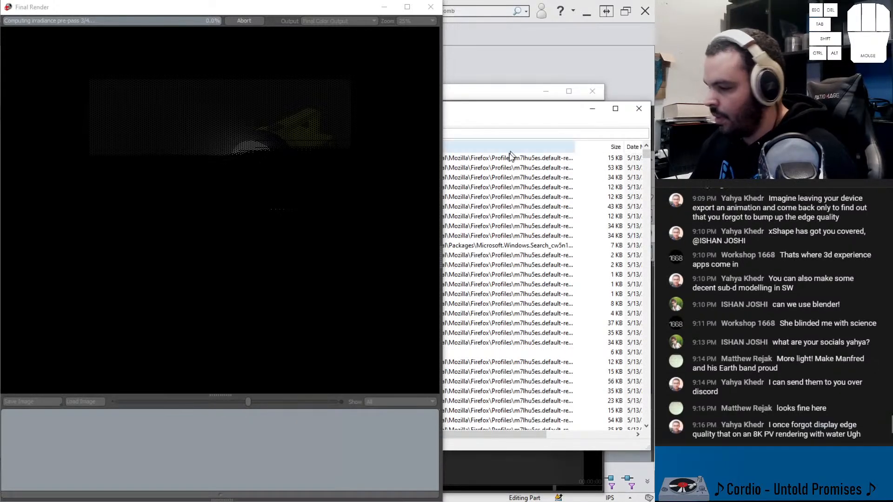
{"action": "left_click_drag", "start_coordinate": [532, 116], "coordinate": [0, 117]}
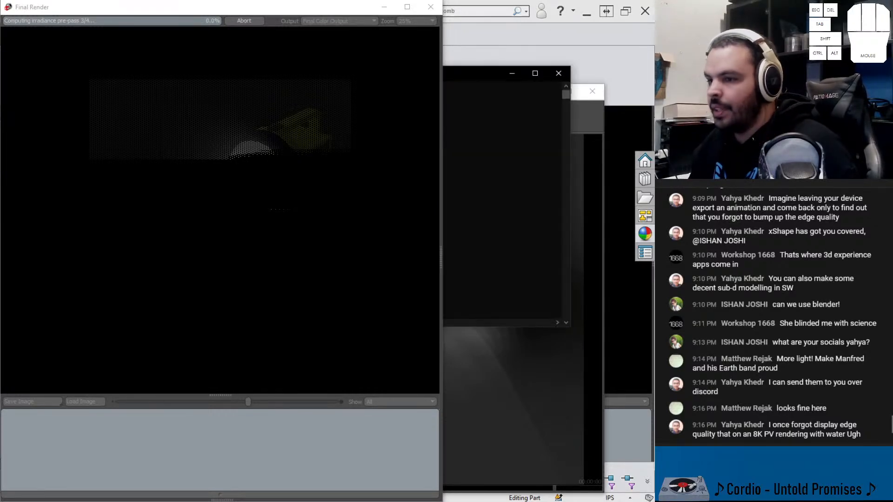
Move the empty console window away and bring the number-tile game's console window beside the Final Render window
{"action": "left_click", "coordinate": [466, 72]}
{"action": "left_click_drag", "start_coordinate": [467, 71], "coordinate": [623, 59]}
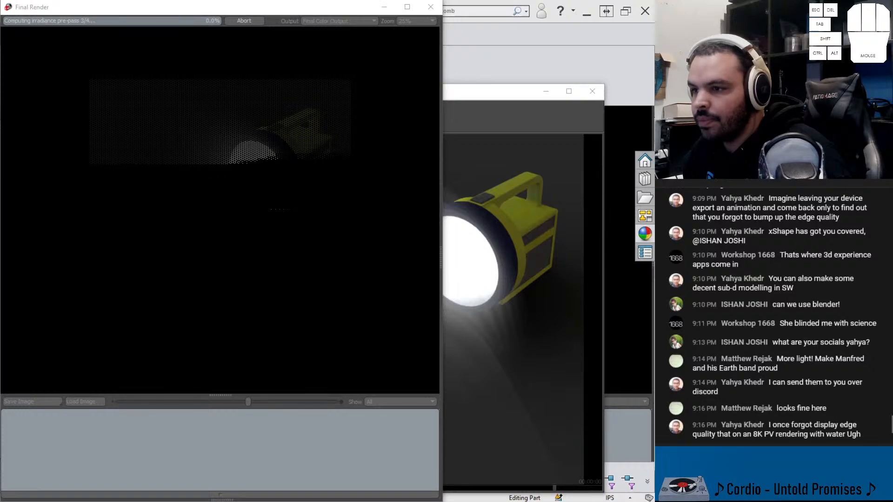
{"action": "left_click_drag", "start_coordinate": [56, 139], "coordinate": [461, 140]}
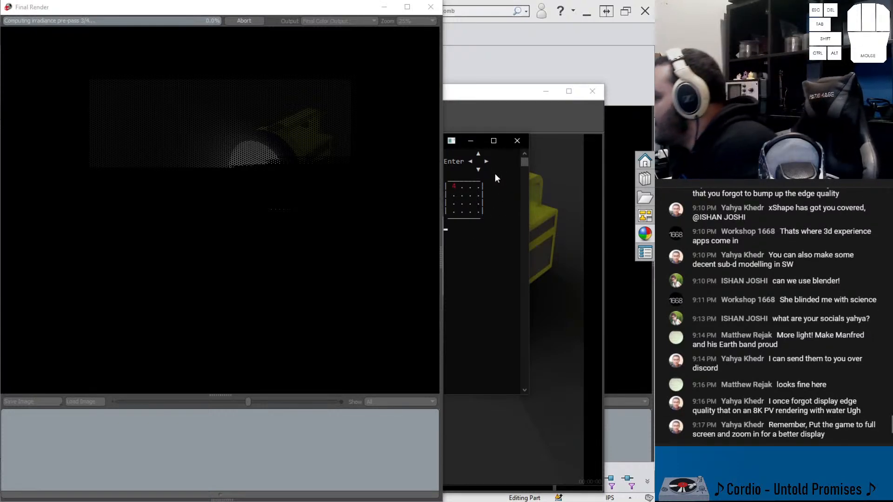
Return to the game board in the console output and widen the console window
{"action": "right_click", "coordinate": [475, 207]}
{"action": "scroll", "coordinate": [478, 241], "scroll_direction": "down", "scroll_amount": 2}
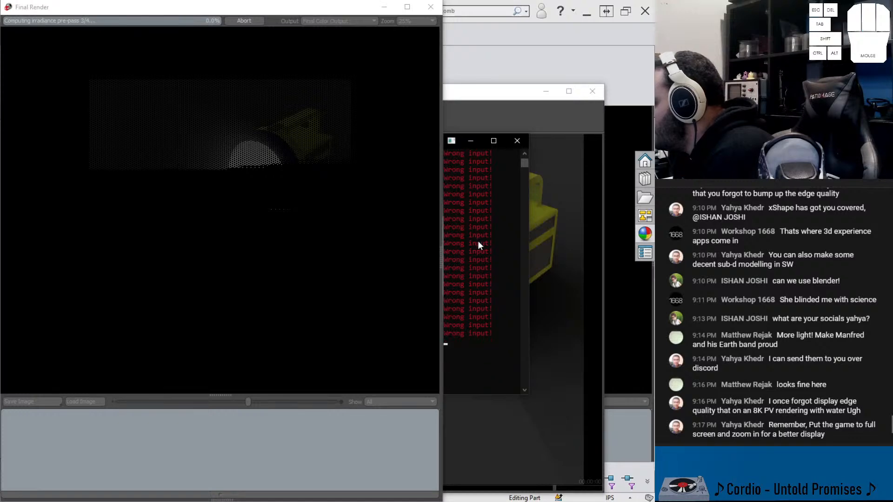
{"action": "scroll", "coordinate": [479, 233], "scroll_direction": "up", "scroll_amount": 5}
{"action": "scroll", "coordinate": [479, 228], "scroll_direction": "down", "scroll_amount": 5}
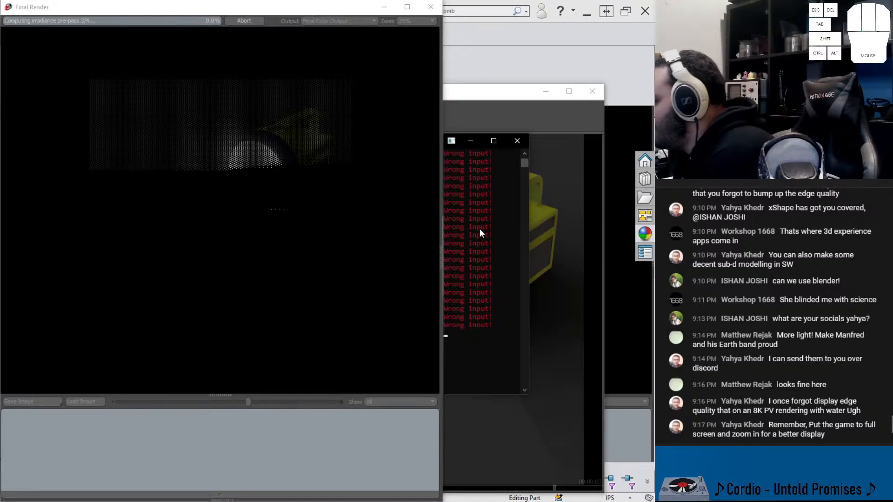
{"action": "scroll", "coordinate": [479, 229], "scroll_direction": "up", "scroll_amount": 5}
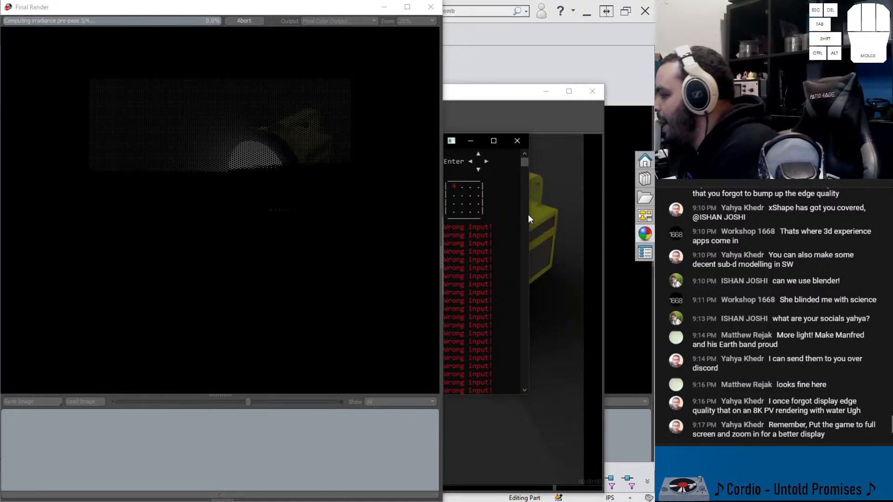
{"action": "left_click_drag", "start_coordinate": [528, 213], "coordinate": [637, 207]}
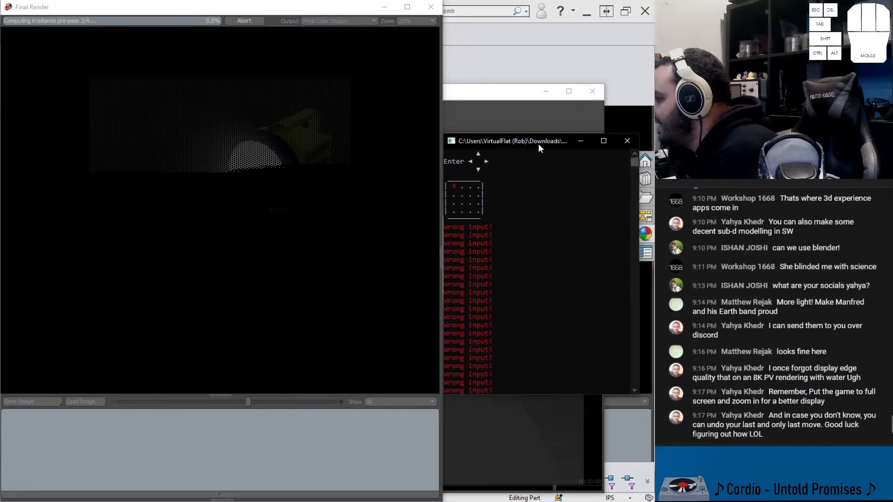
Set the console's default font size to 72
{"action": "right_click", "coordinate": [539, 145]}
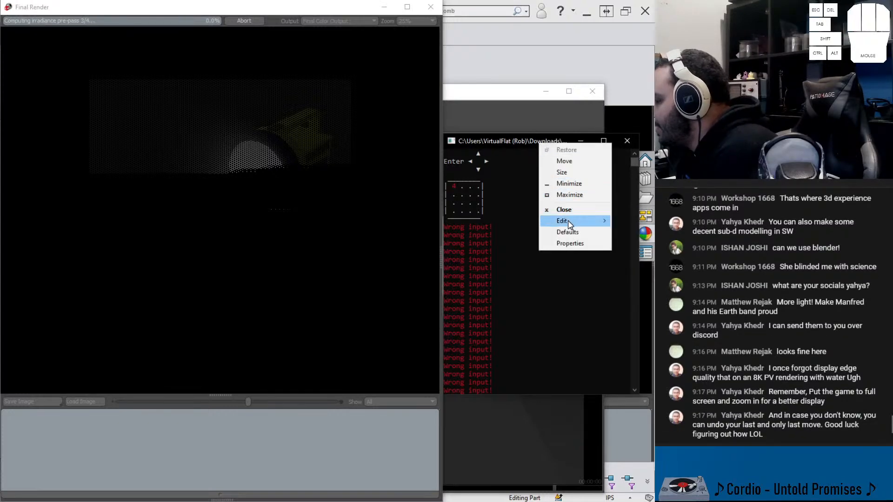
{"action": "mouse_move", "coordinate": [570, 225]}
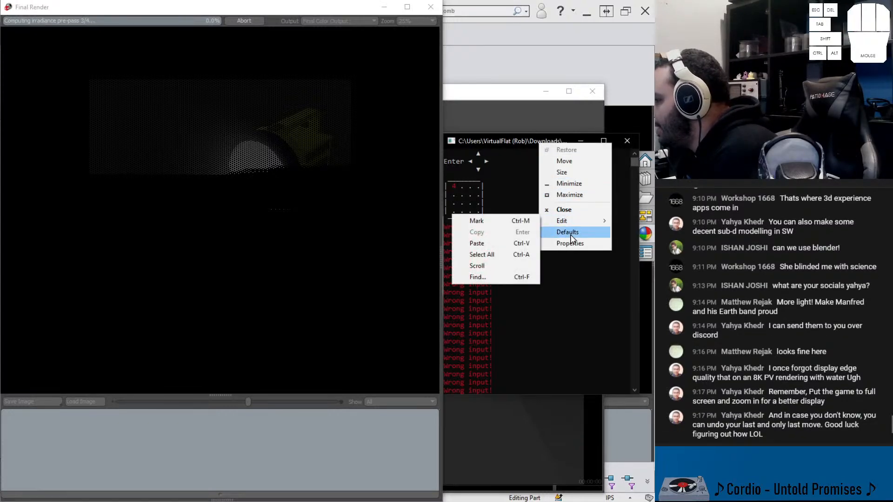
{"action": "left_click", "coordinate": [573, 240]}
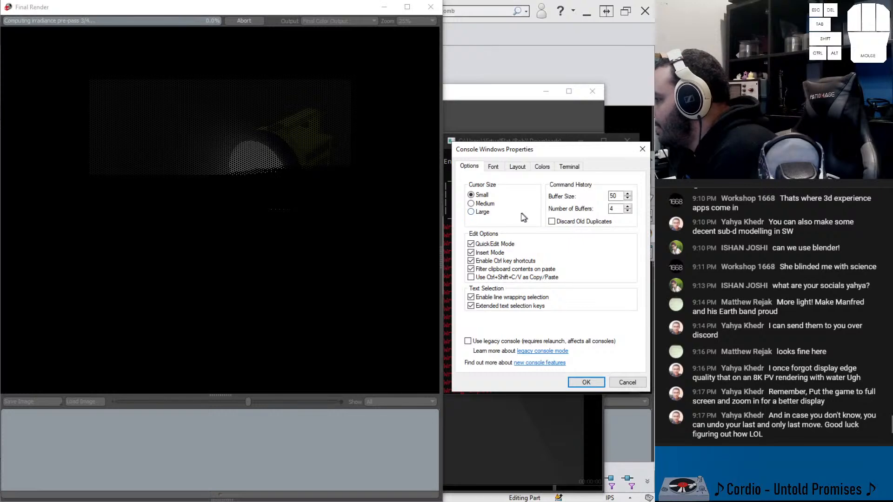
{"action": "left_click", "coordinate": [493, 167]}
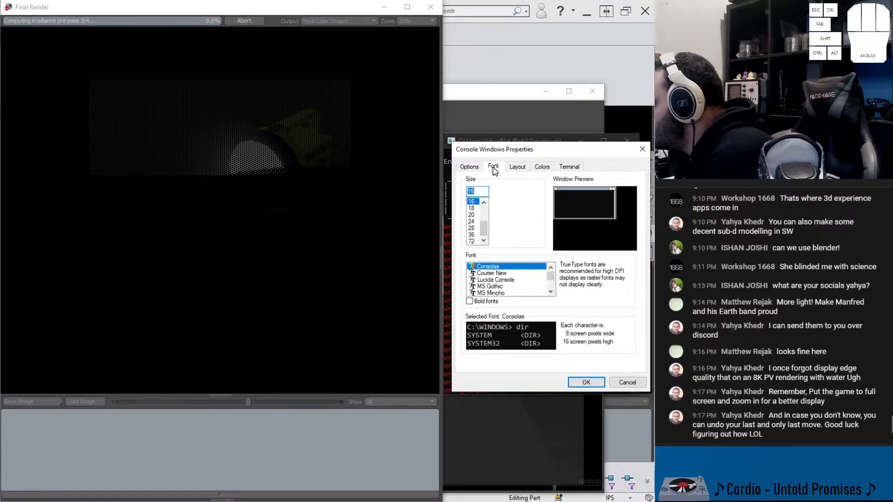
{"action": "left_click", "coordinate": [473, 241]}
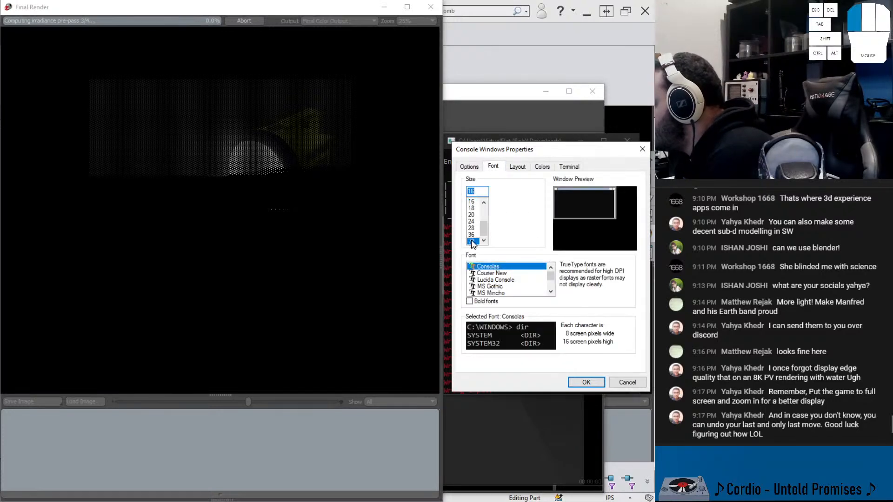
{"action": "left_click", "coordinate": [585, 382]}
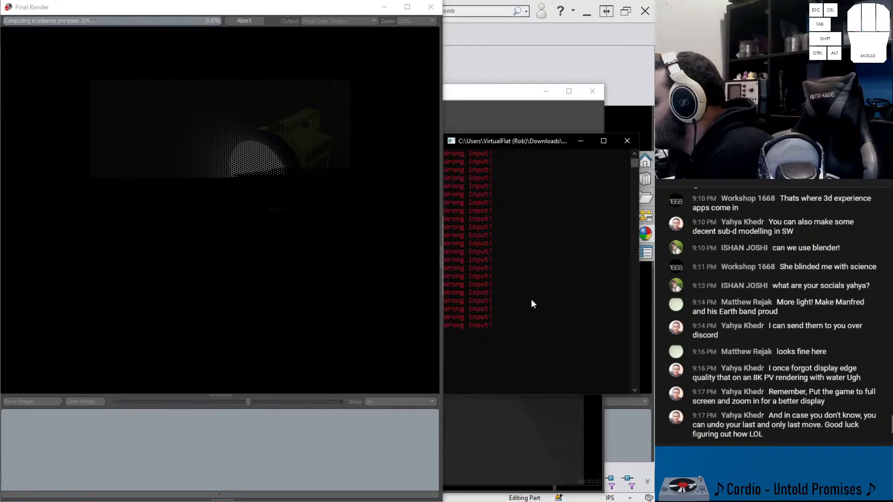
Resume the tile game in the console and slide the tiles down
{"action": "left_click", "coordinate": [492, 229]}
{"action": "left_click", "coordinate": [512, 244]}
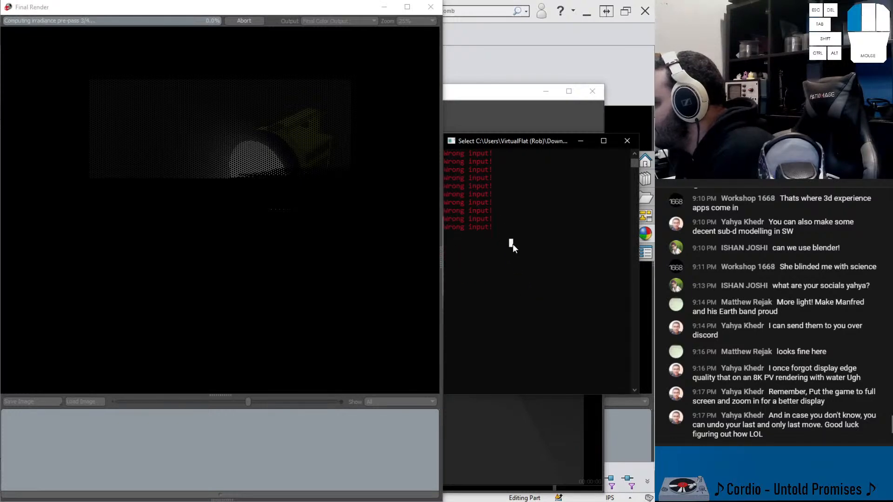
{"action": "key", "text": "Down"}
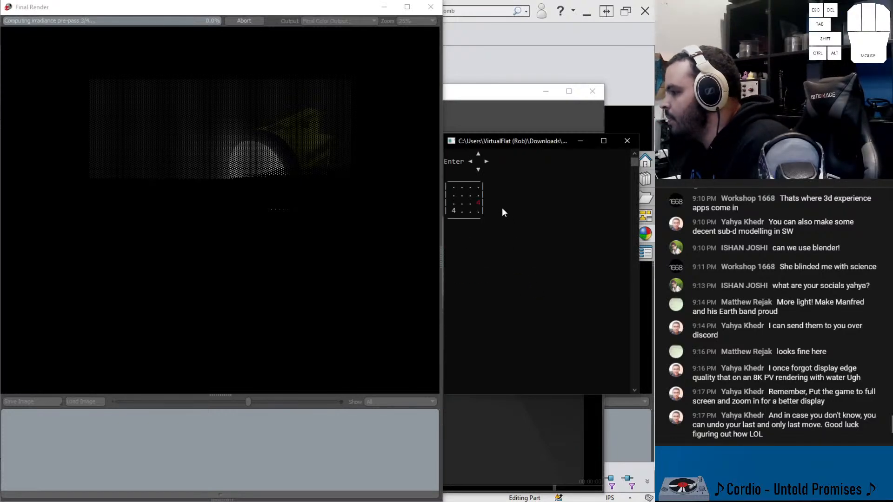
Set the console's default font size to 36 and leave the terminal options as they are
{"action": "right_click", "coordinate": [511, 144]}
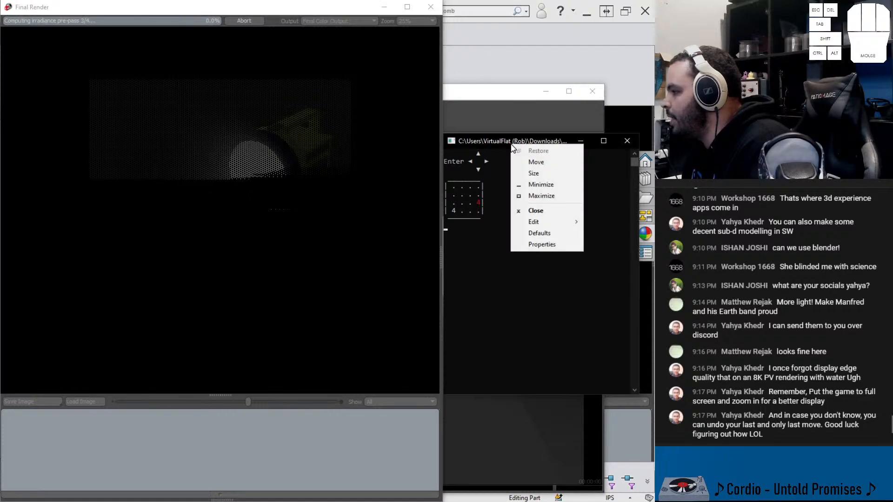
{"action": "mouse_move", "coordinate": [534, 221]}
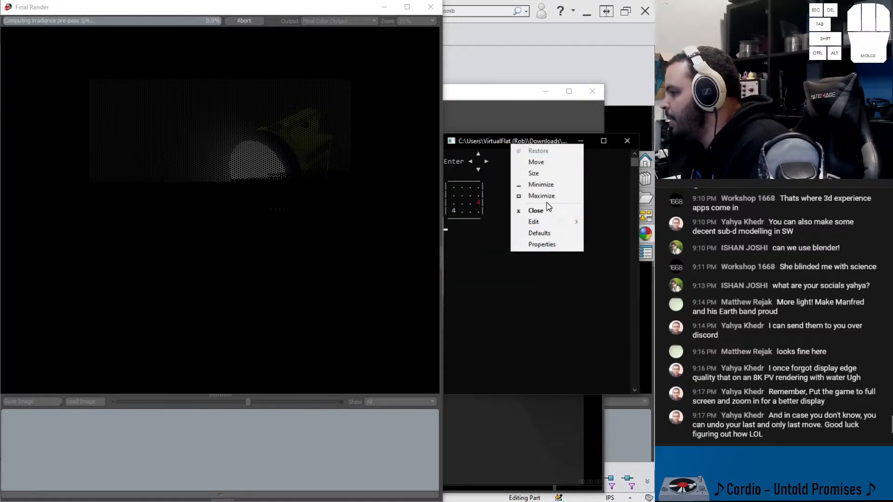
{"action": "left_click", "coordinate": [541, 233]}
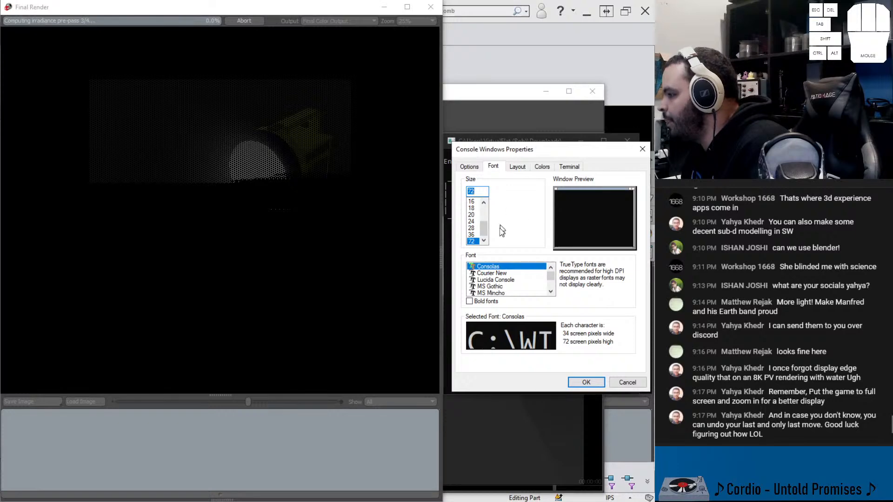
{"action": "left_click", "coordinate": [472, 234]}
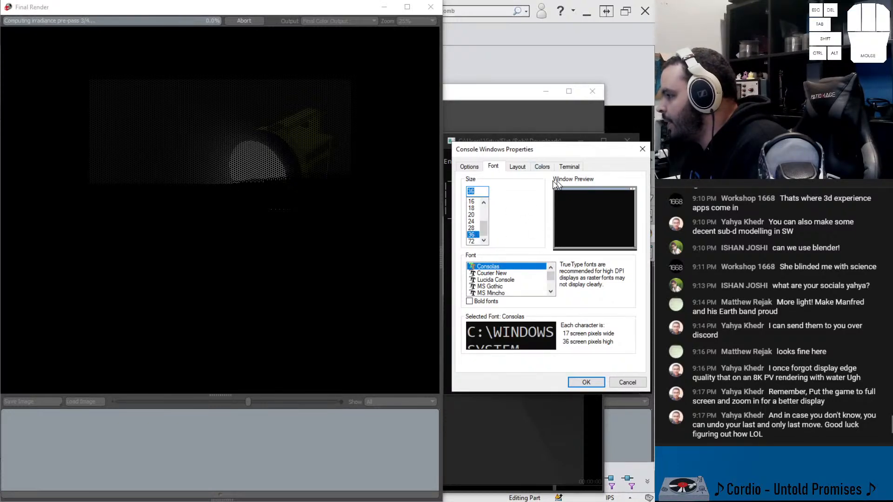
{"action": "left_click", "coordinate": [569, 167]}
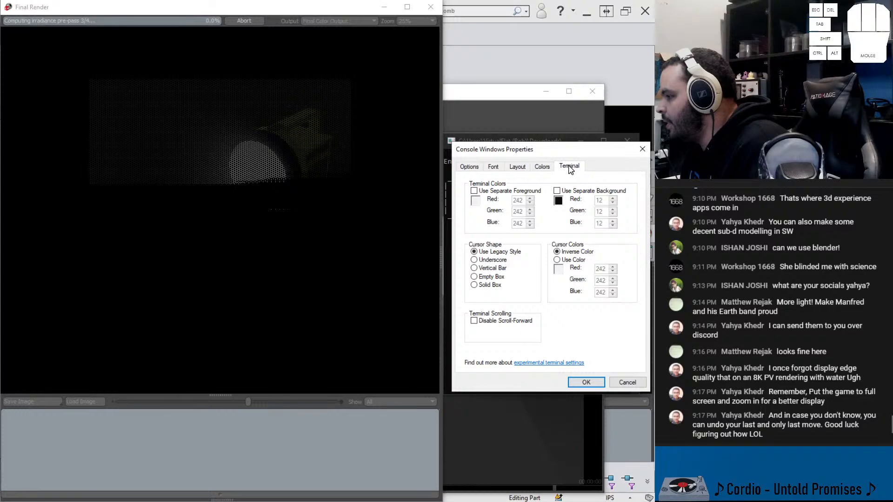
{"action": "left_click", "coordinate": [586, 382]}
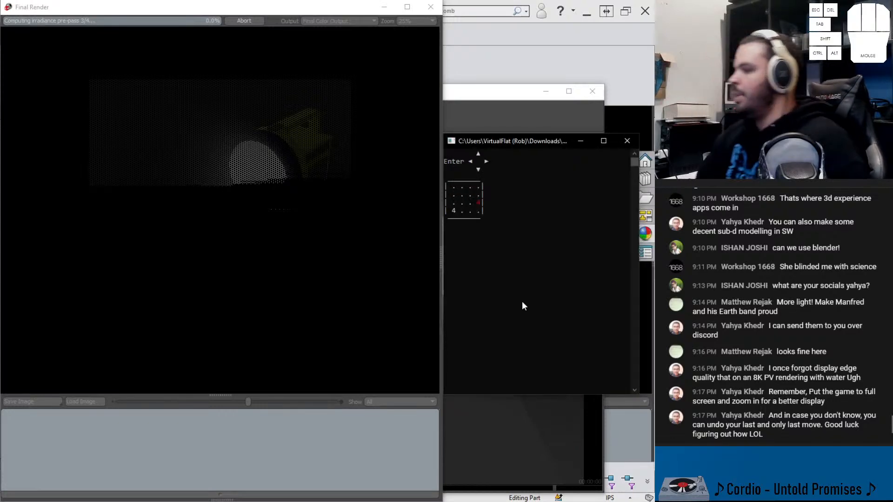
Continue the tile game, sliding the tiles right, down, up, down and left to merge equal numbers
{"action": "key", "text": "Right"}
{"action": "key", "text": "Down"}
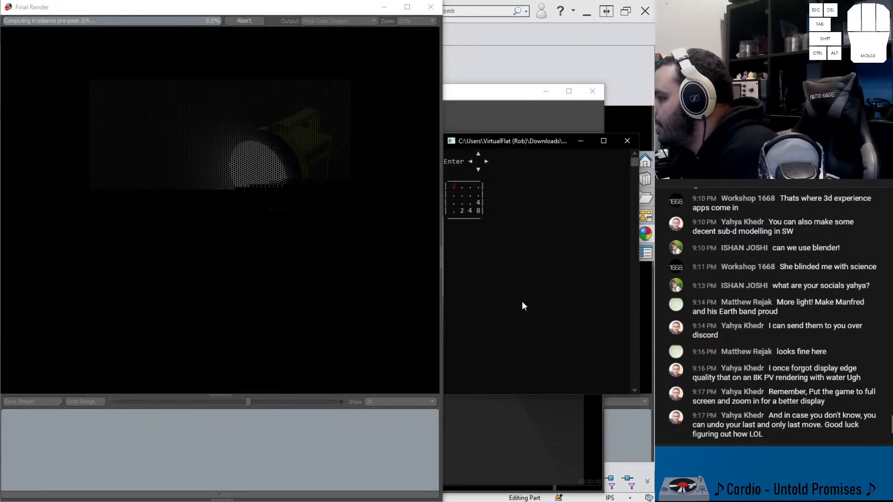
{"action": "key", "text": "Up"}
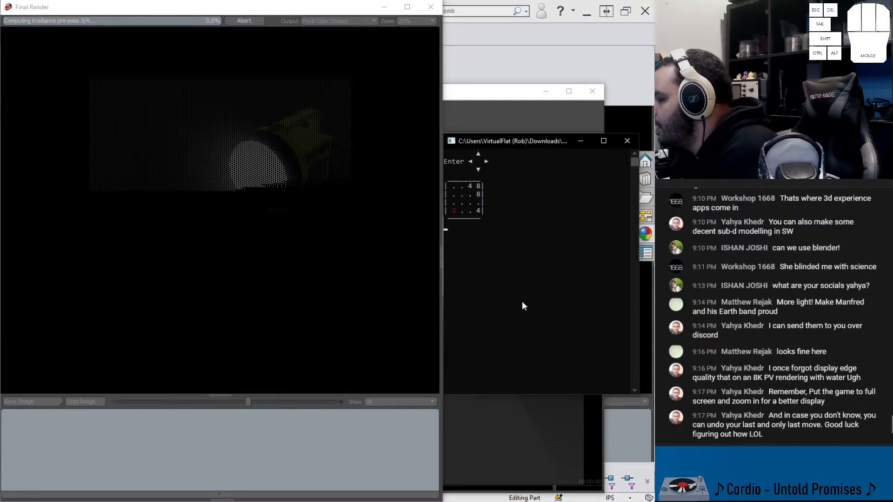
{"action": "key", "text": "Down"}
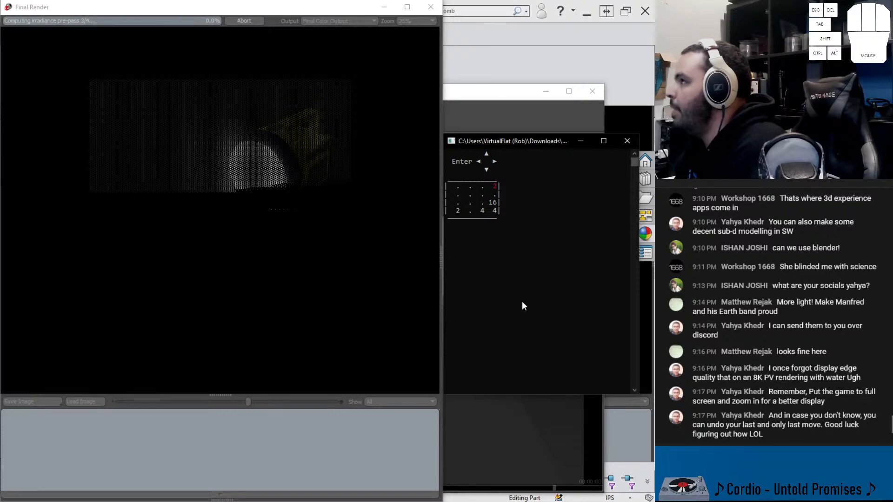
{"action": "key", "text": "Left"}
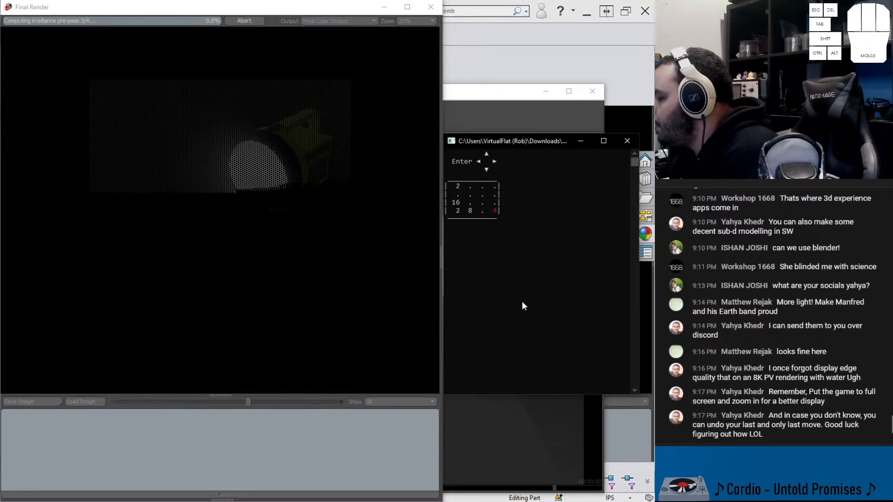
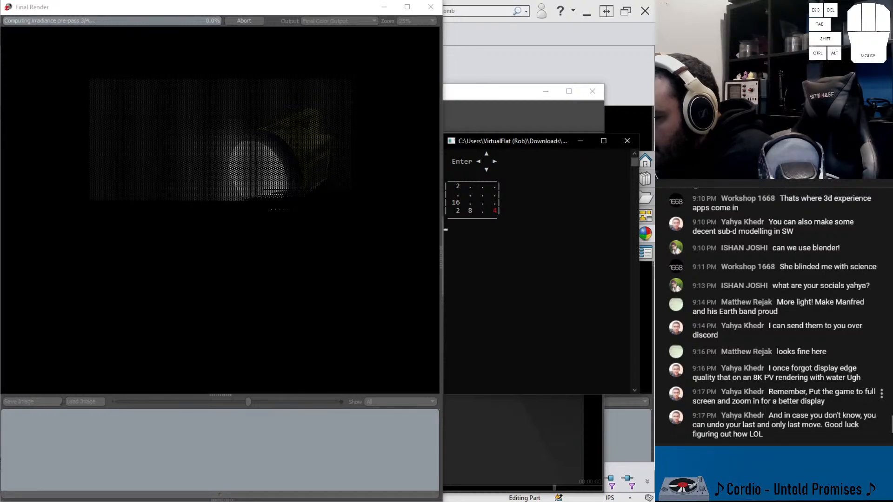
{"action": "left_click", "coordinate": [494, 238]}
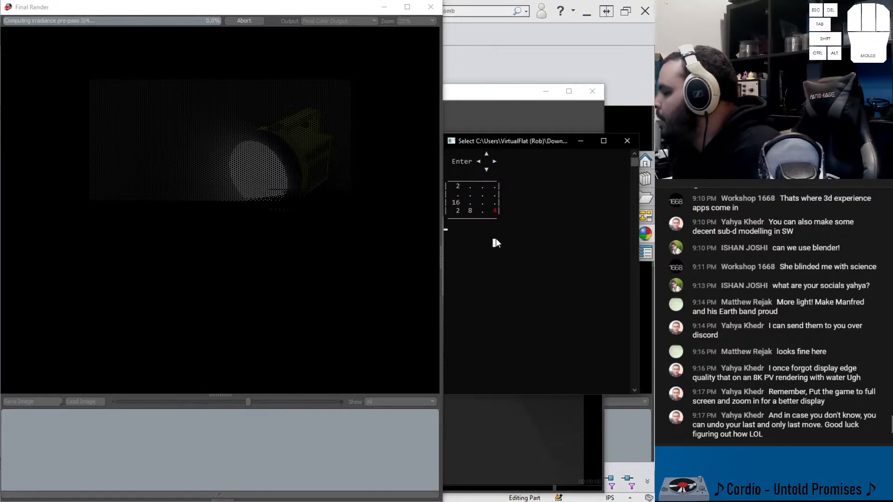
Enlarge the 2048 console's text and move its window up so the whole board fits beside the render
{"action": "key", "text": "super+Up"}
{"action": "scroll", "coordinate": [491, 235], "scroll_direction": "up", "scroll_amount": 5, "text": "ctrl"}
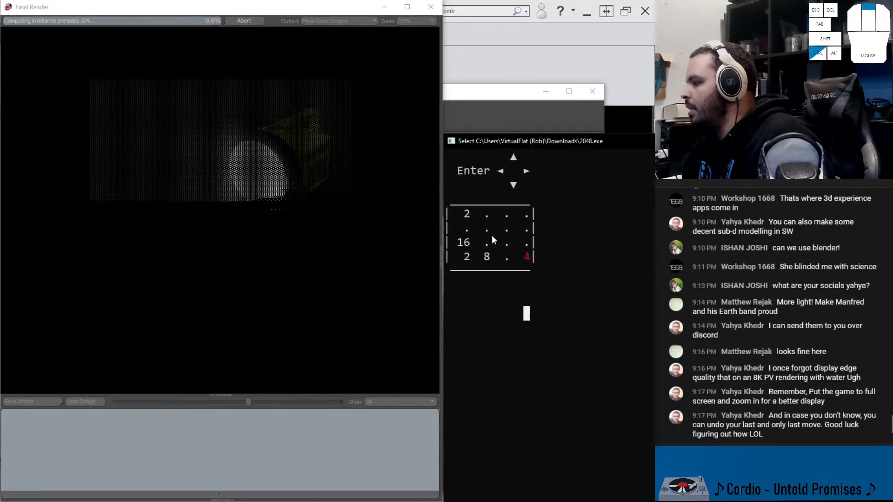
{"action": "scroll", "coordinate": [527, 266], "scroll_direction": "up", "scroll_amount": 1, "text": "ctrl"}
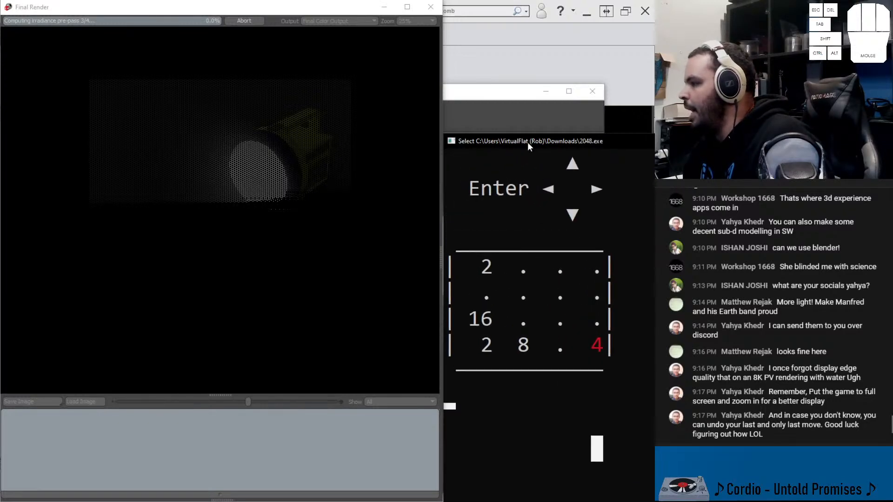
{"action": "left_click_drag", "start_coordinate": [527, 142], "coordinate": [527, 29]}
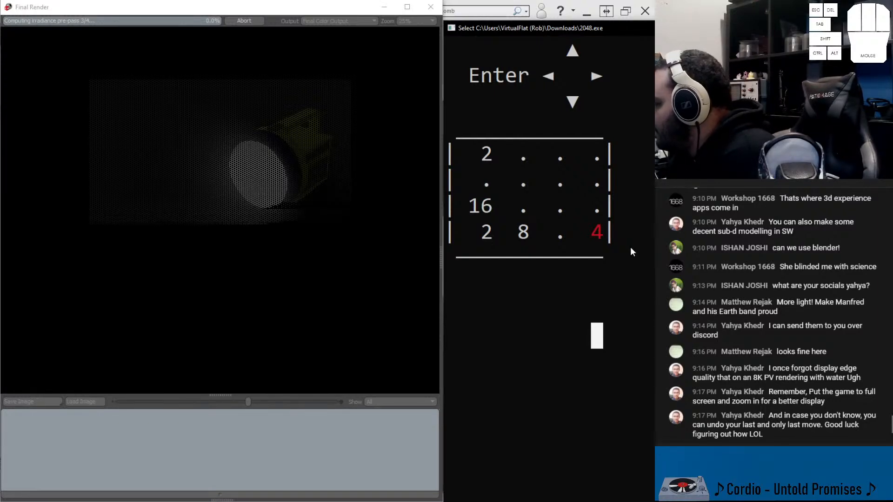
Slide the 2048 tiles up, right and down, merging the two 8 tiles into a 16 in the board's lower-right corner
{"action": "key", "text": "Up"}
{"action": "key", "text": "Right"}
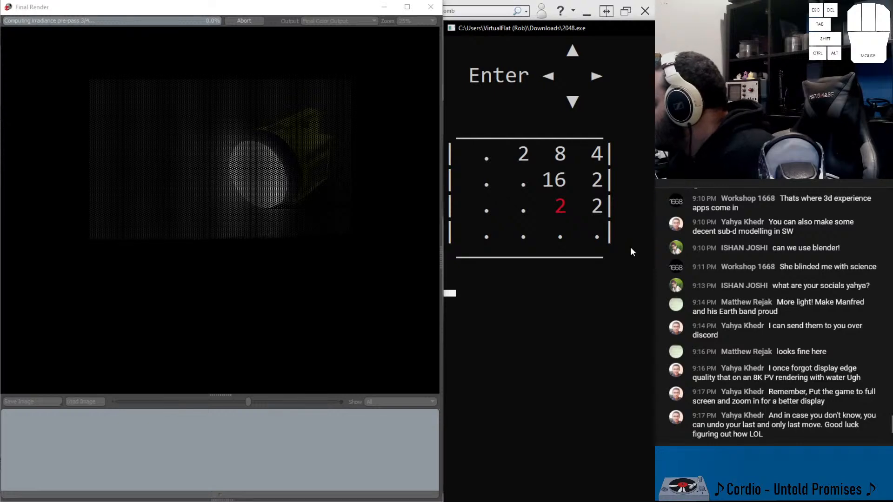
{"action": "key", "text": "Down"}
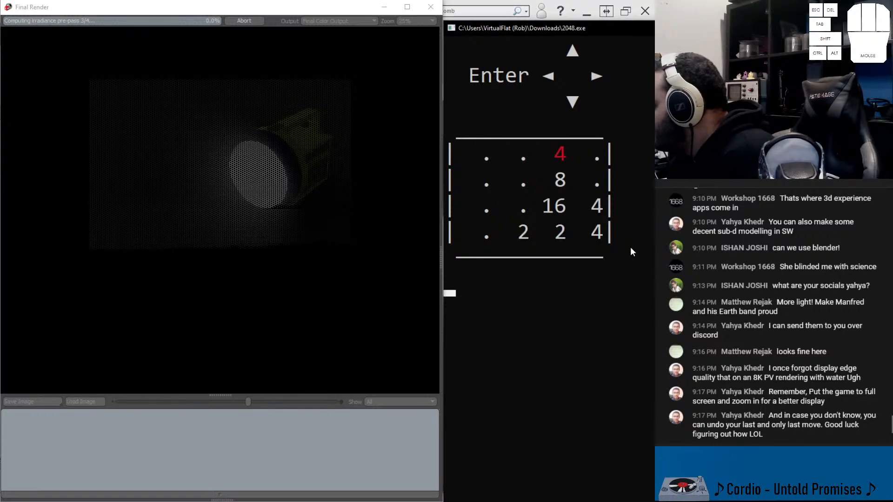
{"action": "key", "text": "Right"}
{"action": "key", "text": "Down"}
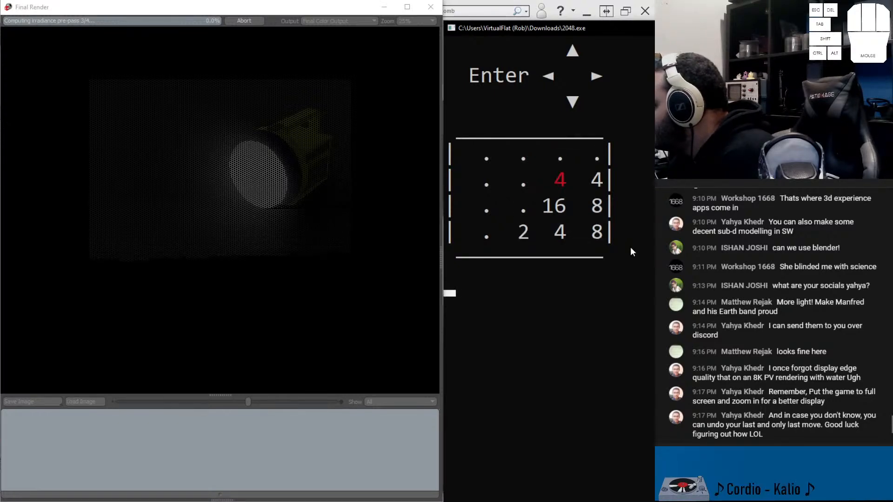
{"action": "key", "text": "Down"}
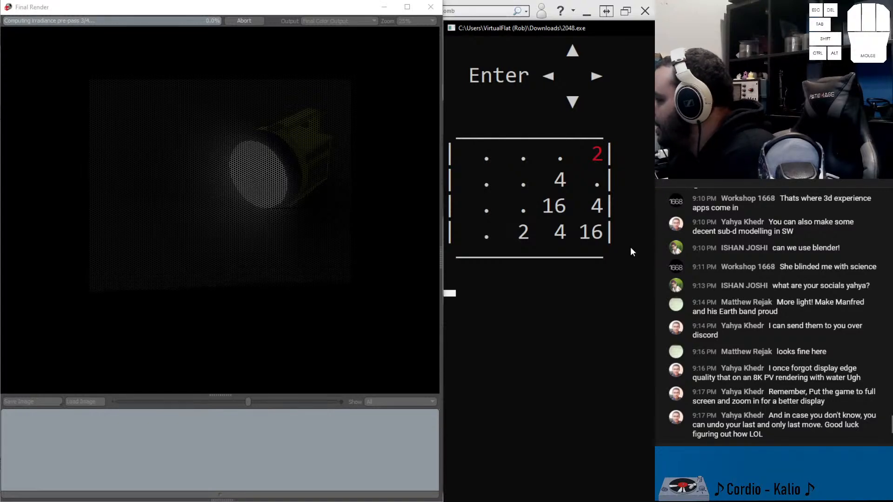
Merge the two 16 tiles into 32 and the stacked 8 tiles into 16, sliding up, down and left
{"action": "key", "text": "Up"}
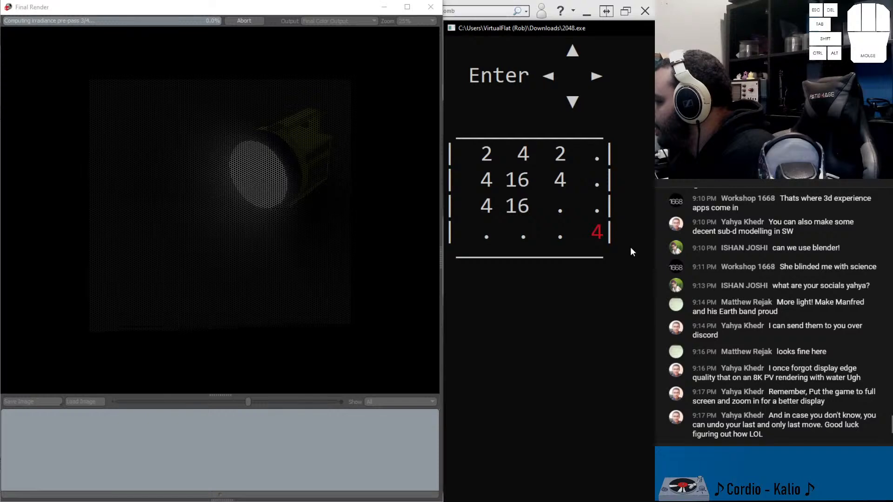
{"action": "key", "text": "Down"}
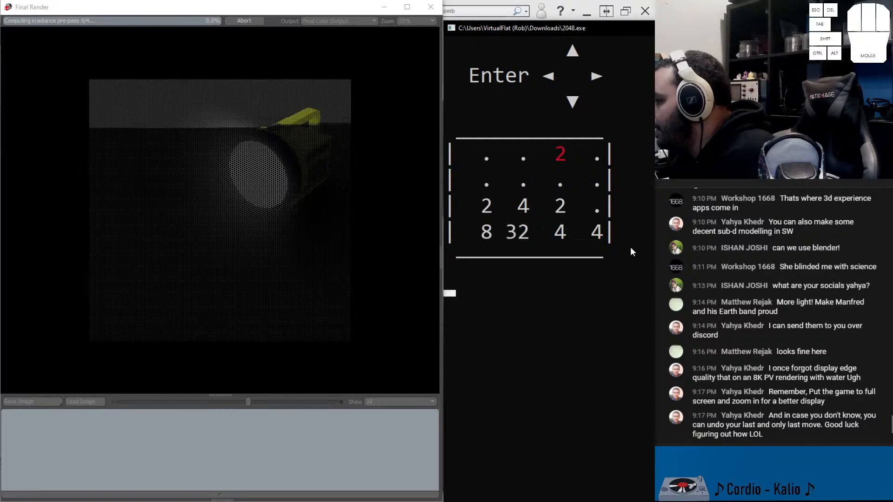
{"action": "key", "text": "Left"}
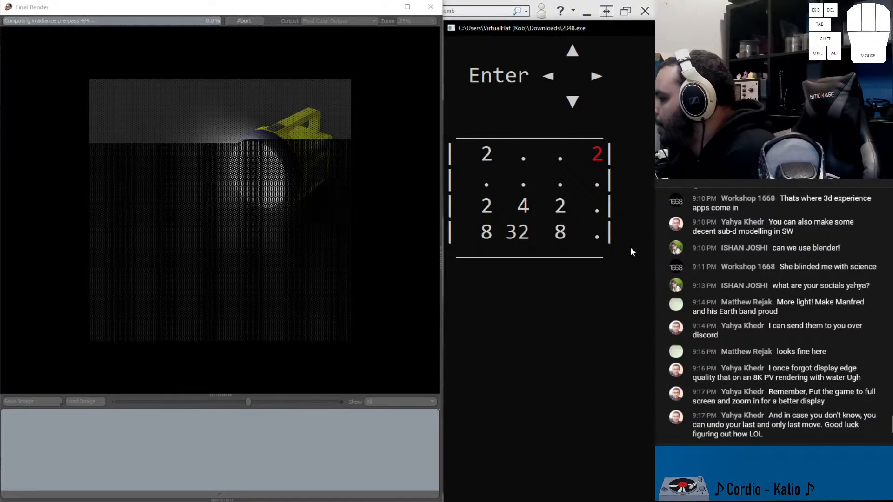
{"action": "key", "text": "Up"}
{"action": "key", "text": "Left"}
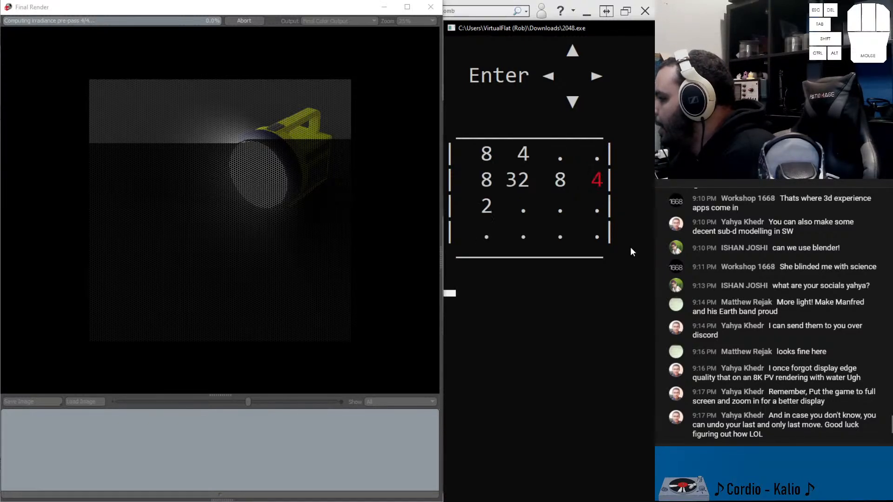
{"action": "key", "text": "Down"}
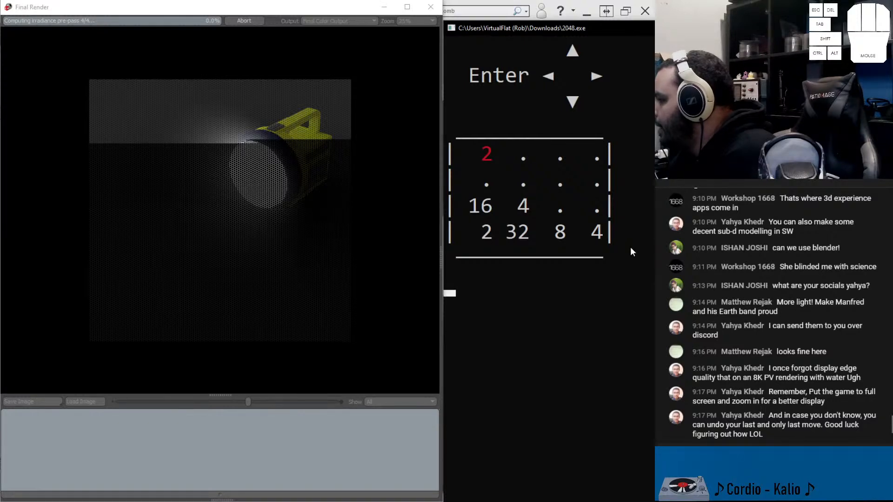
Combine the bottom-row 8s into 16, the 16s into 32, and the 32s into a 64 tile
{"action": "key", "text": "Right"}
{"action": "key", "text": "Down"}
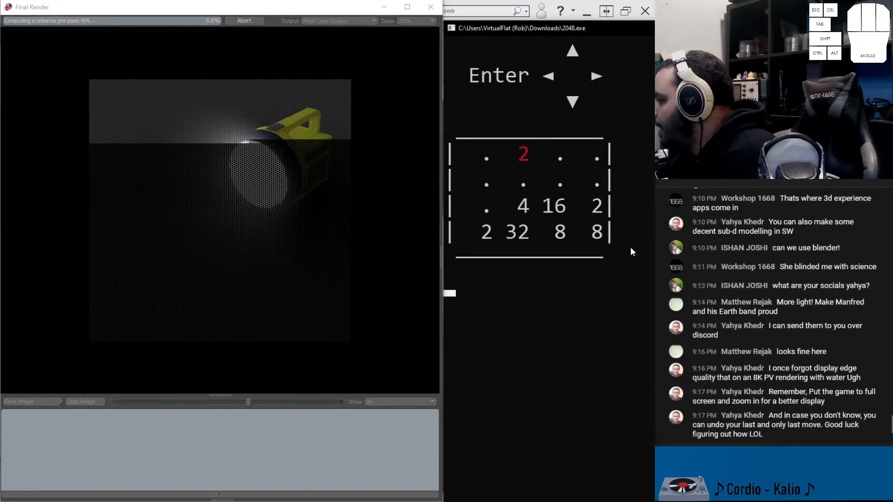
{"action": "key", "text": "Right"}
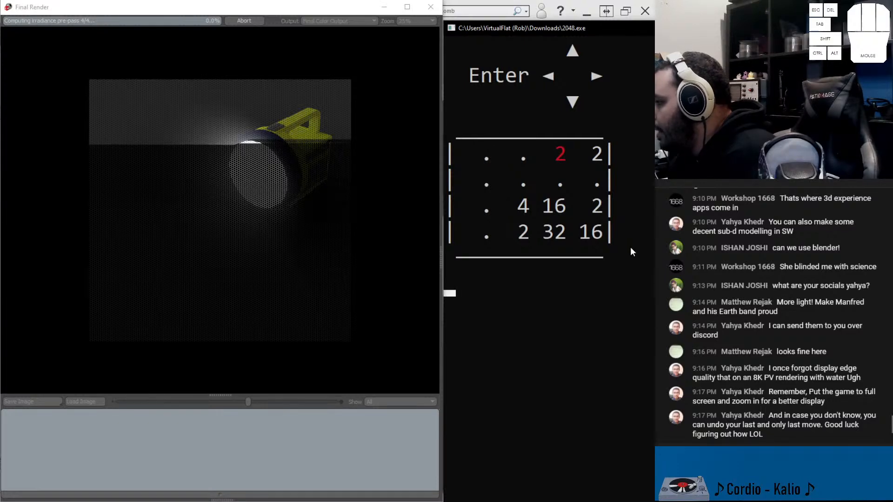
{"action": "key", "text": "Up"}
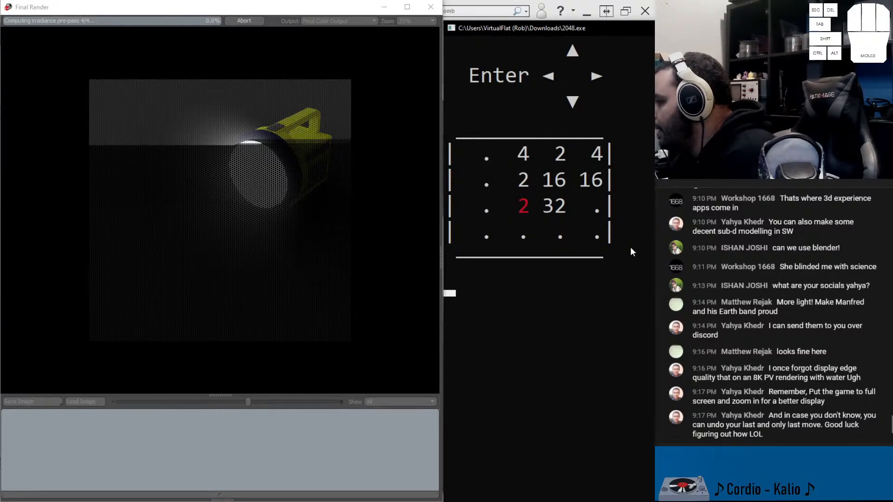
{"action": "key", "text": "Left"}
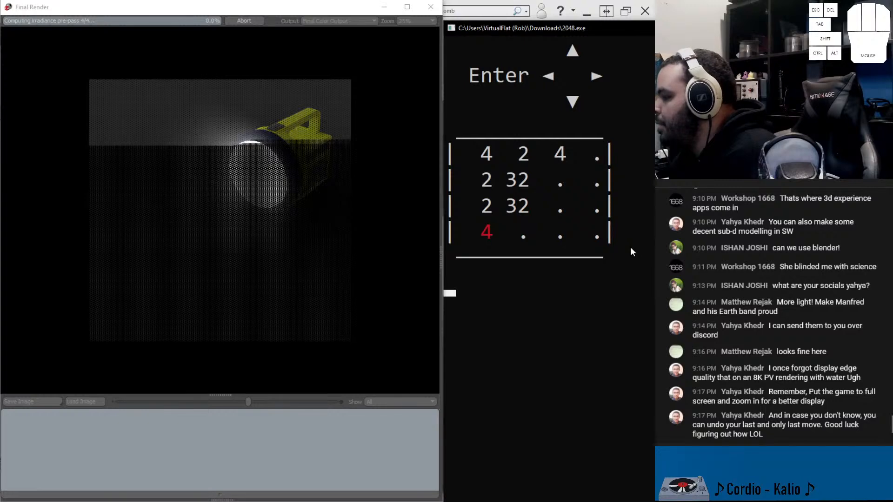
{"action": "key", "text": "Down"}
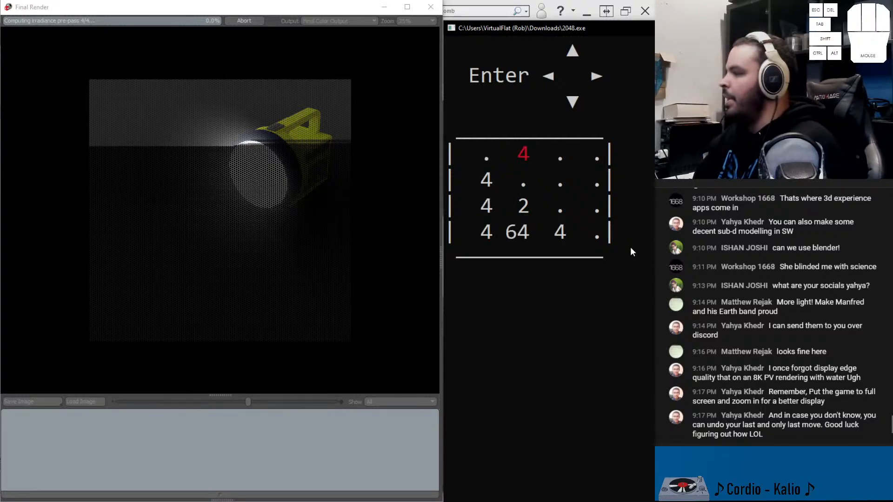
Build the board's lower-left corner tile up to 32 by repeatedly sliding the tiles down and left
{"action": "key", "text": "Down"}
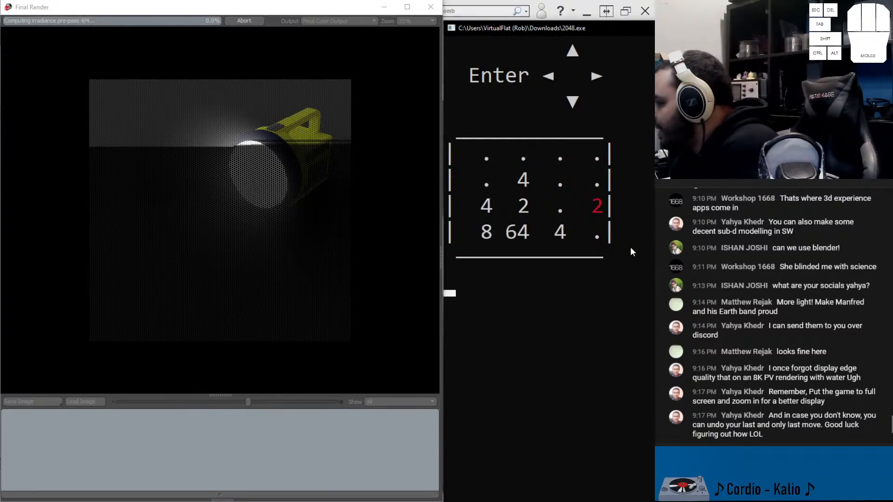
{"action": "key", "text": "Left"}
{"action": "key", "text": "Down"}
{"action": "key", "text": "Down"}
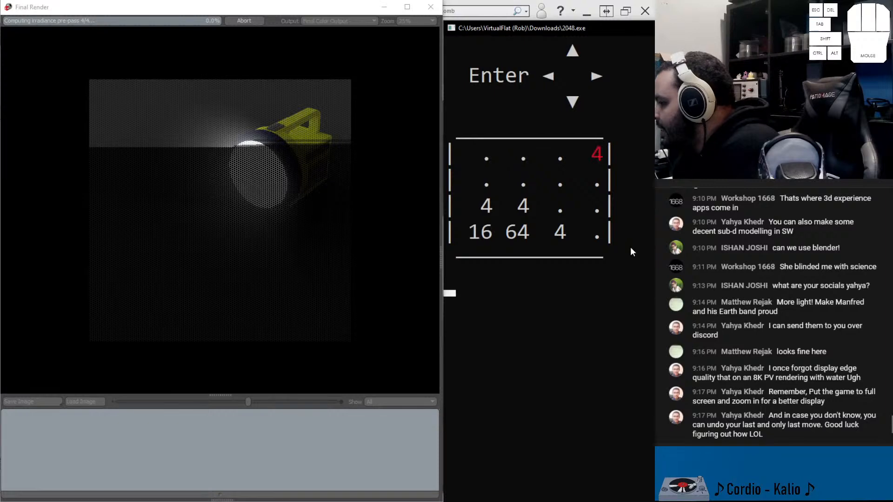
{"action": "key", "text": "Left"}
{"action": "key", "text": "Left"}
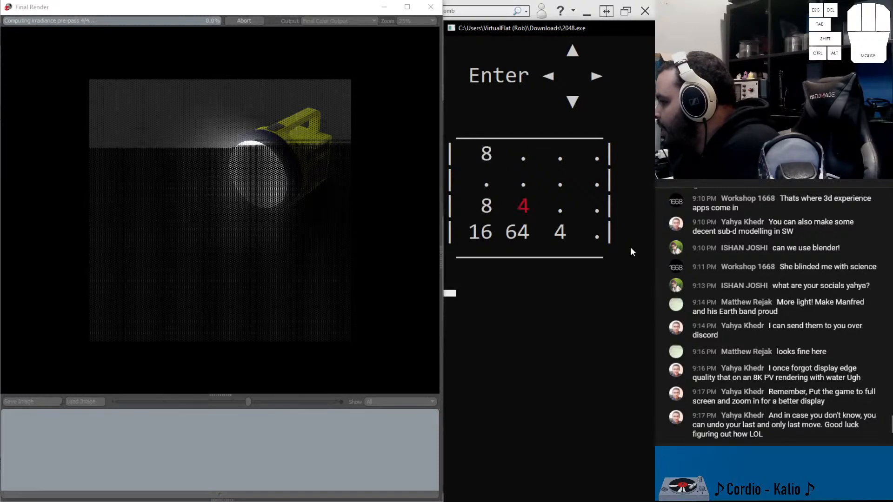
{"action": "key", "text": "Down"}
{"action": "key", "text": "Down"}
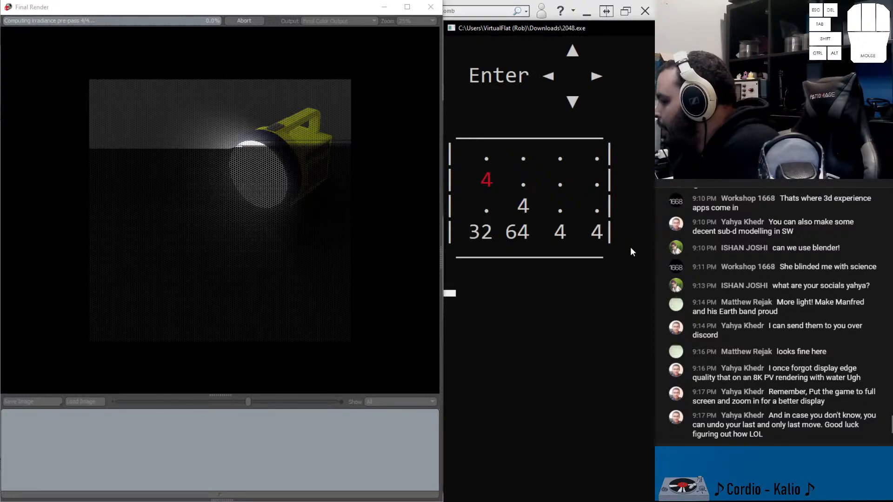
Merge the pairs of 4 tiles into 8 by sliding left, and shift the board up and back down
{"action": "key", "text": "Left"}
{"action": "key", "text": "Left"}
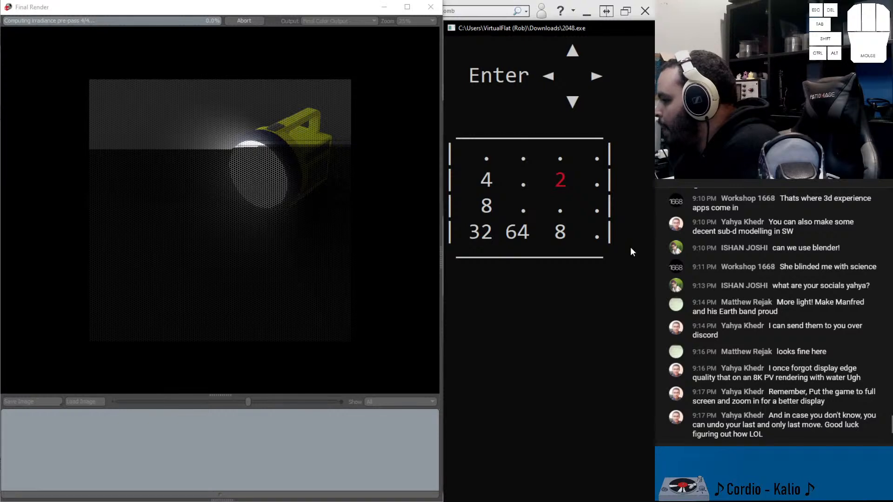
{"action": "key", "text": "Up"}
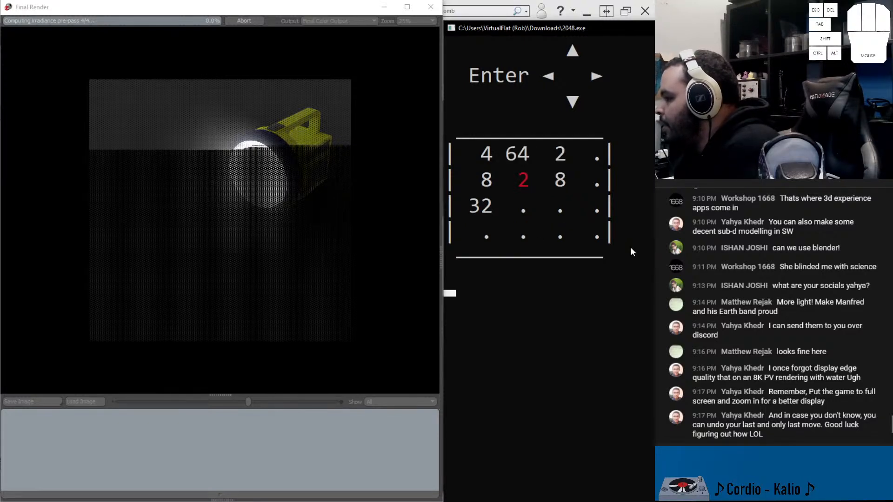
{"action": "key", "text": "Down"}
{"action": "key", "text": "Down"}
{"action": "key", "text": "Down"}
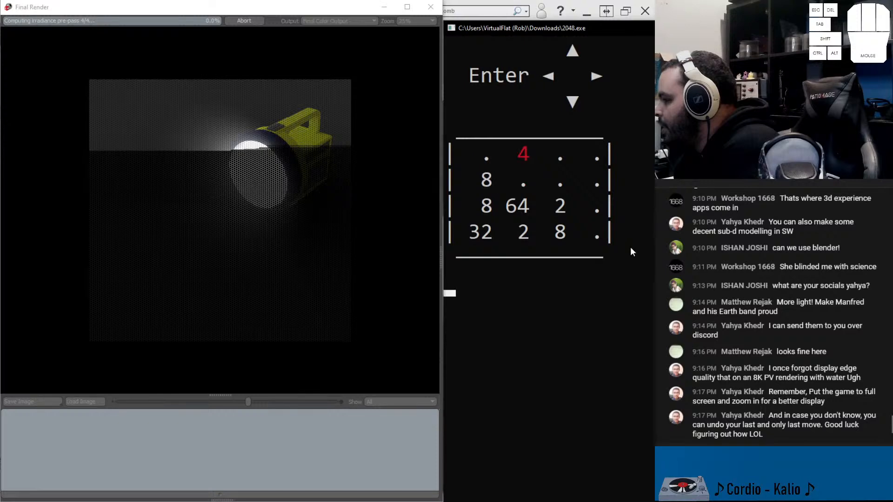
Merge the stacked 8 tiles into 16 above the 32, and combine the 2 tiles into 4 by sliding left
{"action": "key", "text": "Left"}
{"action": "key", "text": "Down"}
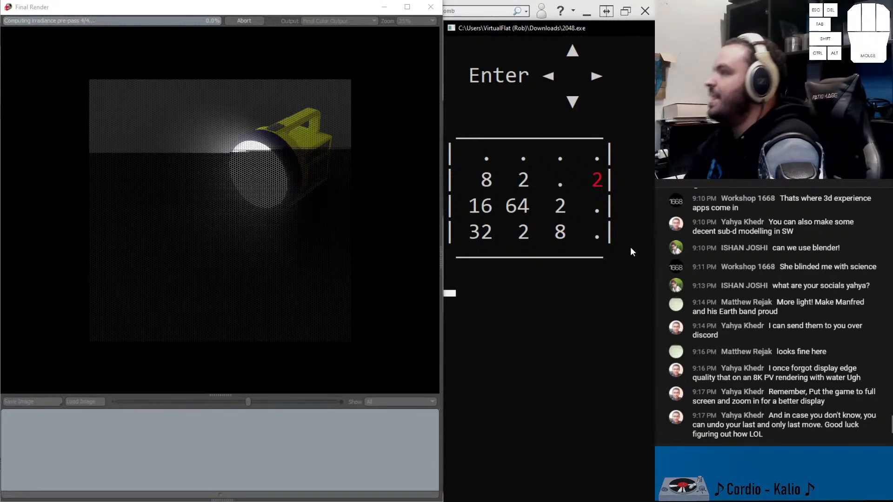
{"action": "key", "text": "Left"}
{"action": "key", "text": "Down"}
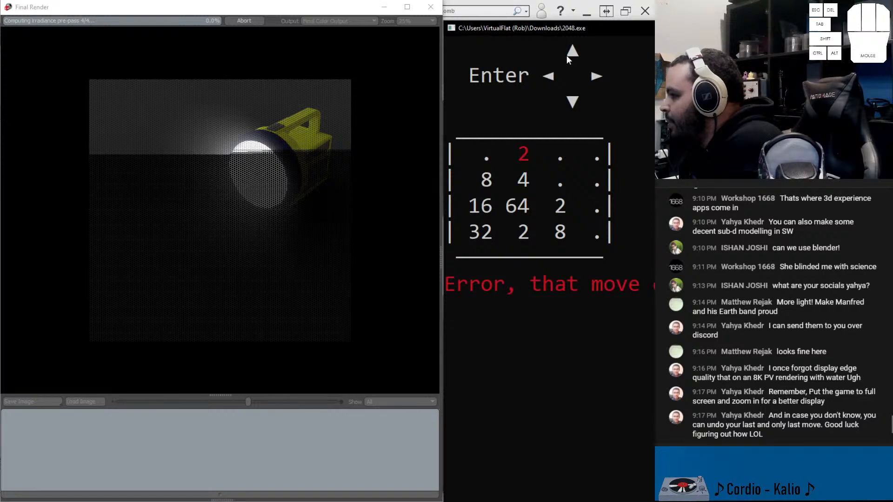
Move the console window to the top edge, and slide the tiles up, right and down to merge 8s into 16 and 4s into 8
{"action": "left_click_drag", "start_coordinate": [536, 32], "coordinate": [551, 13]}
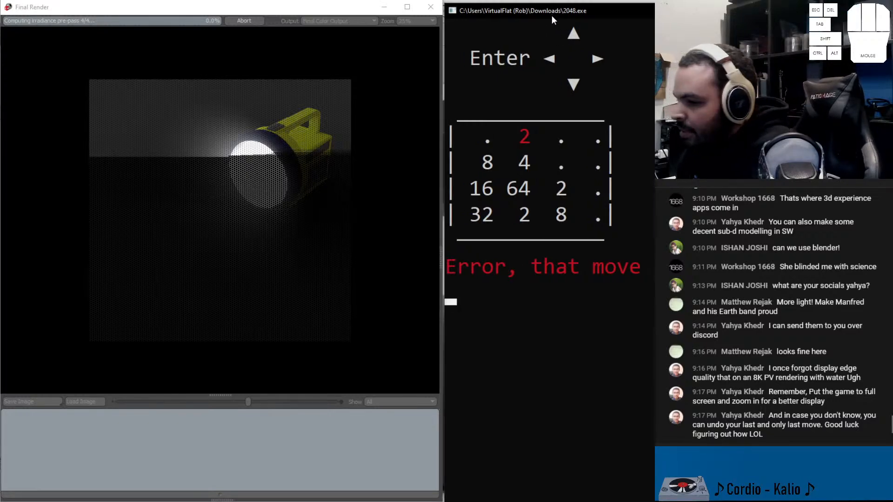
{"action": "key", "text": "Down"}
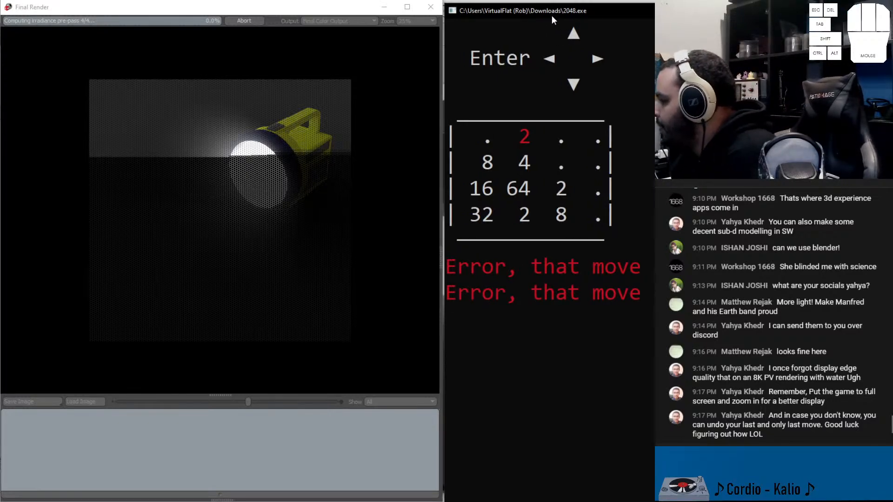
{"action": "key", "text": "Up"}
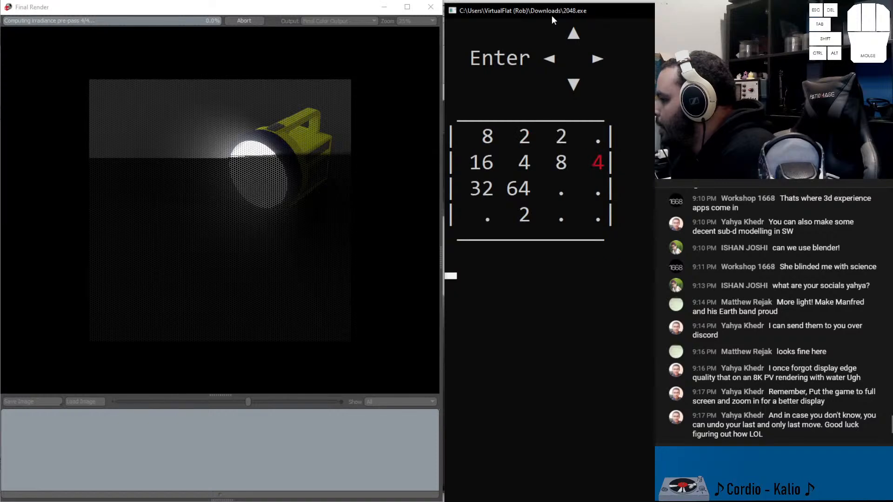
{"action": "key", "text": "Right"}
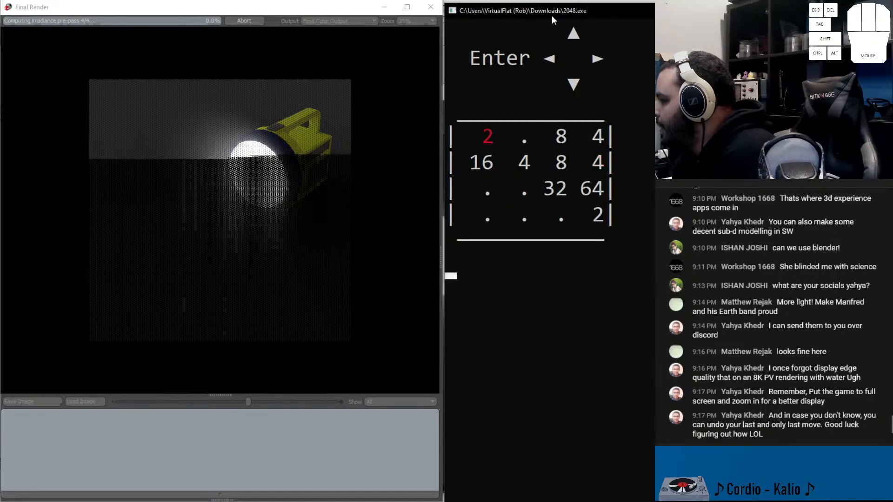
{"action": "key", "text": "Down"}
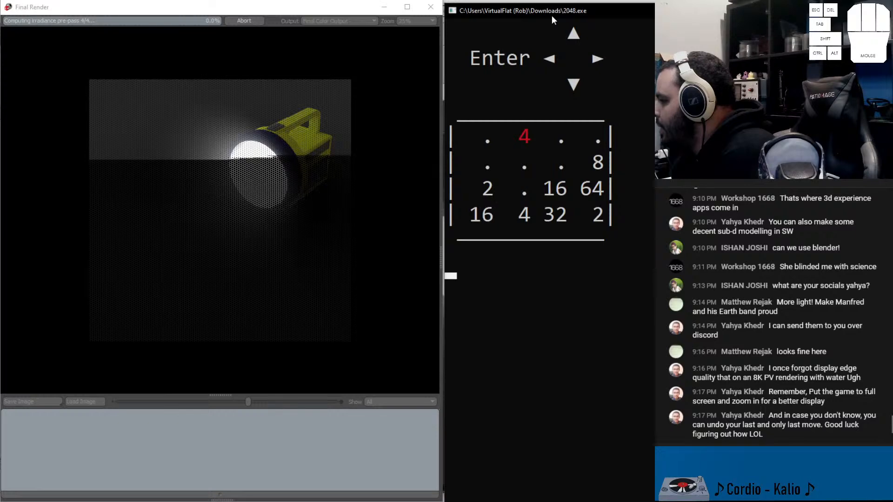
Merge the 4 tiles into 8 and the 8s into a 16 in the board's upper-left corner, finishing with slides right and up
{"action": "key", "text": "Left"}
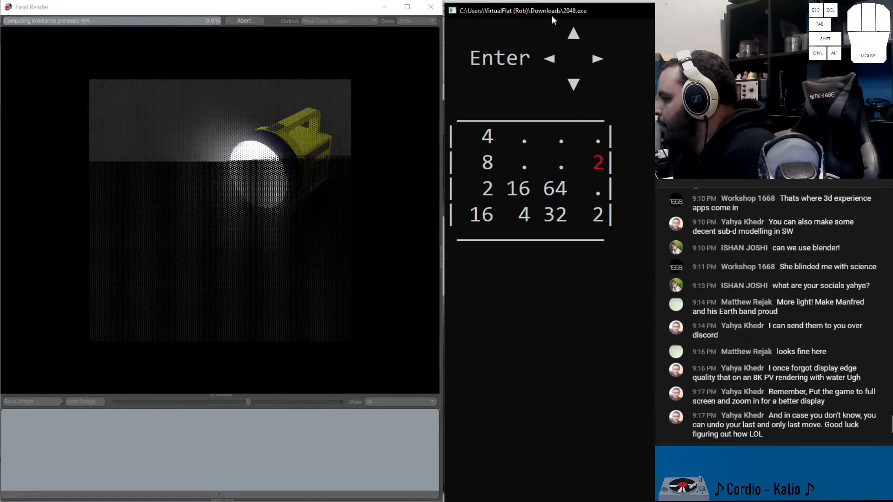
{"action": "key", "text": "Down"}
{"action": "key", "text": "Up"}
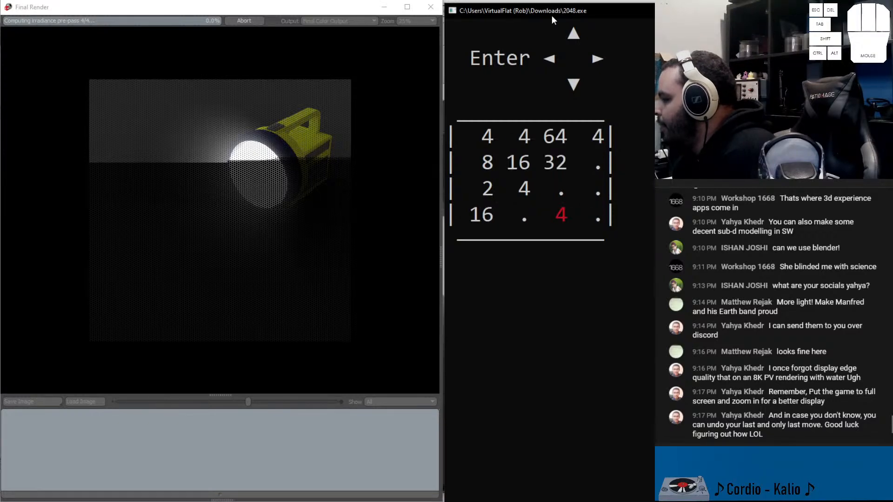
{"action": "key", "text": "Left"}
{"action": "key", "text": "Up"}
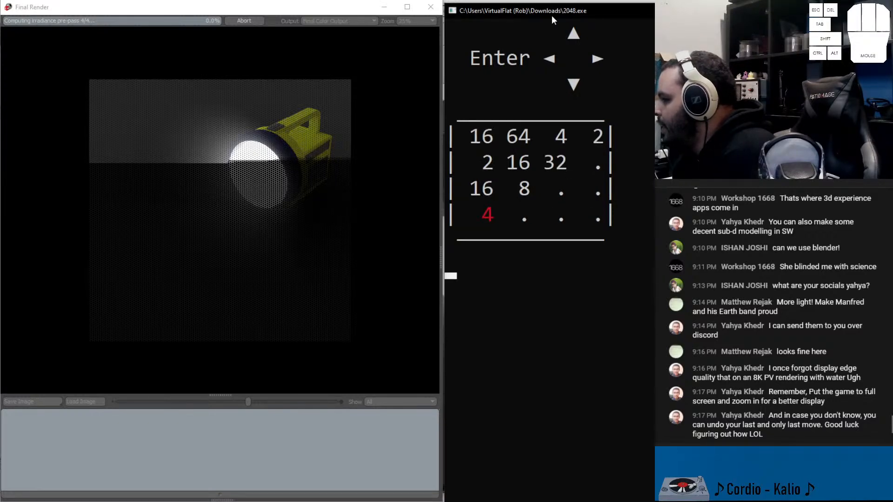
{"action": "key", "text": "Right"}
{"action": "key", "text": "Up"}
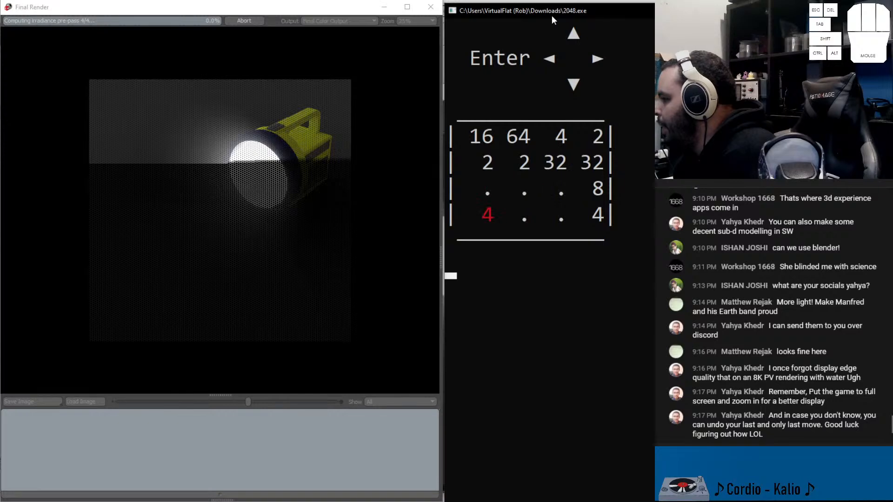
Merge the two 32 tiles into 64 and stack the 64s into a 128, also combining the 8s into 16
{"action": "key", "text": "Right"}
{"action": "key", "text": "Left"}
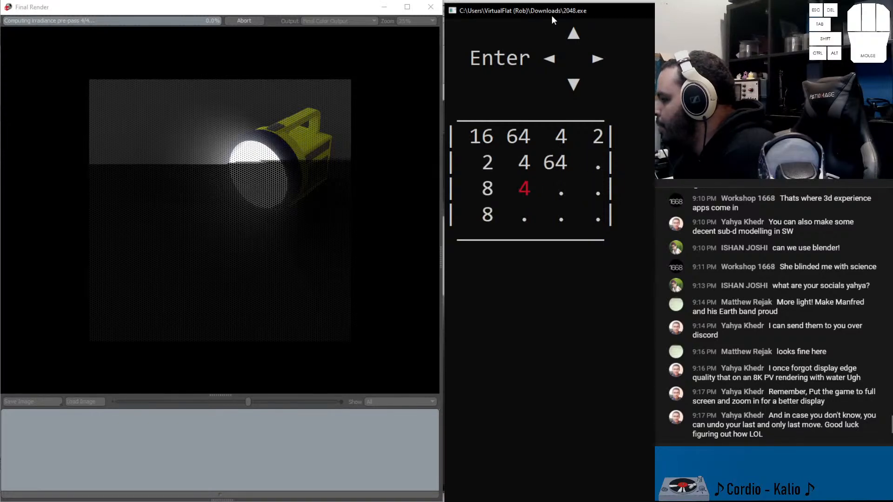
{"action": "key", "text": "Down"}
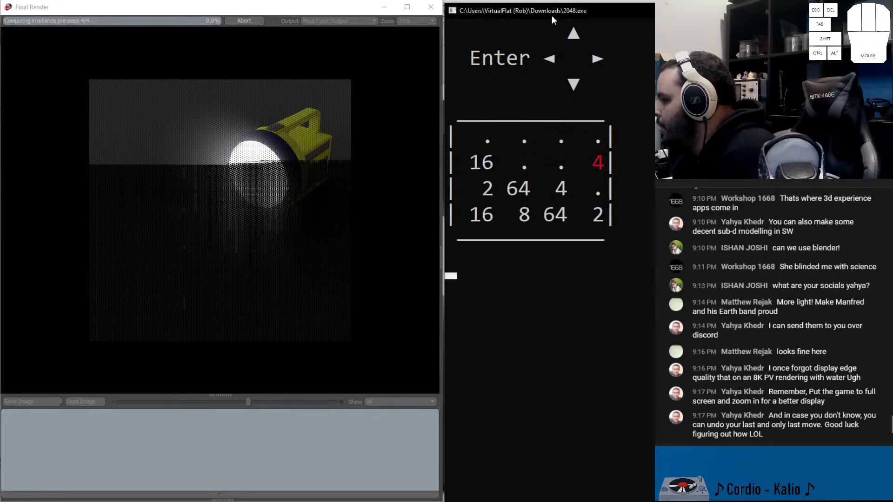
{"action": "key", "text": "Left"}
{"action": "key", "text": "Right"}
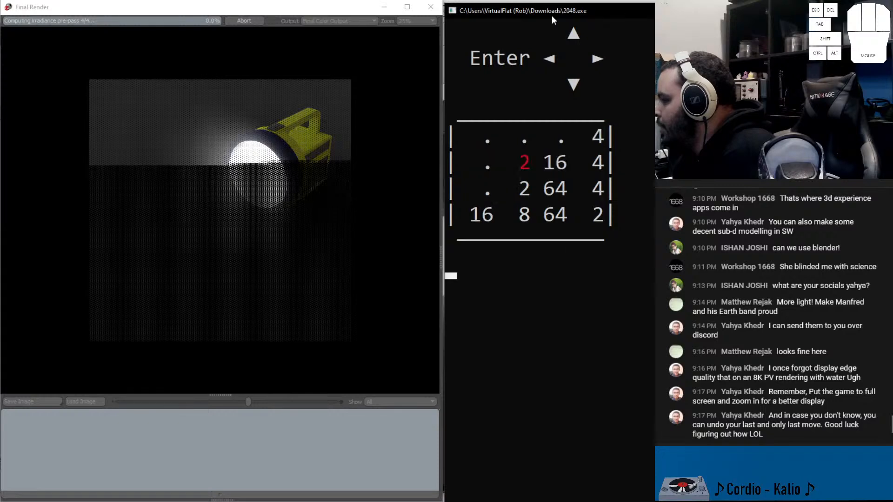
{"action": "key", "text": "Up"}
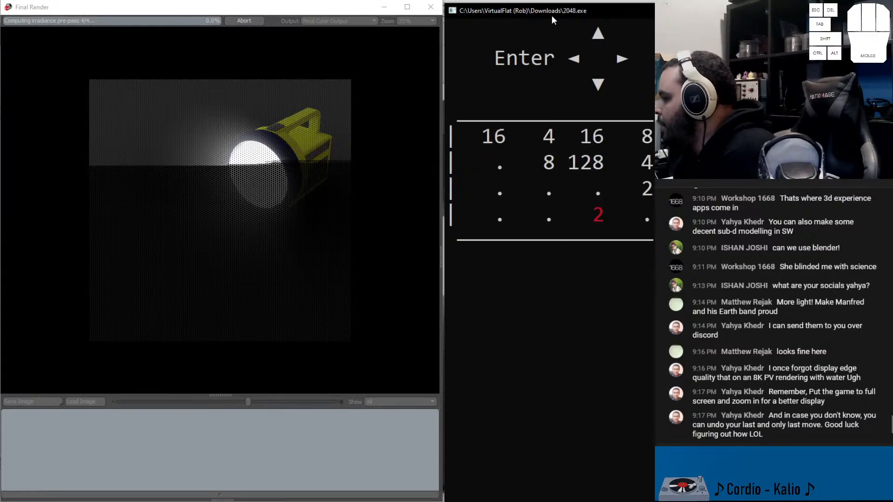
Shrink the console text until the whole board fits the window width, and try to undo the last move
{"action": "scroll", "coordinate": [556, 105], "scroll_direction": "down", "scroll_amount": 1, "text": "ctrl"}
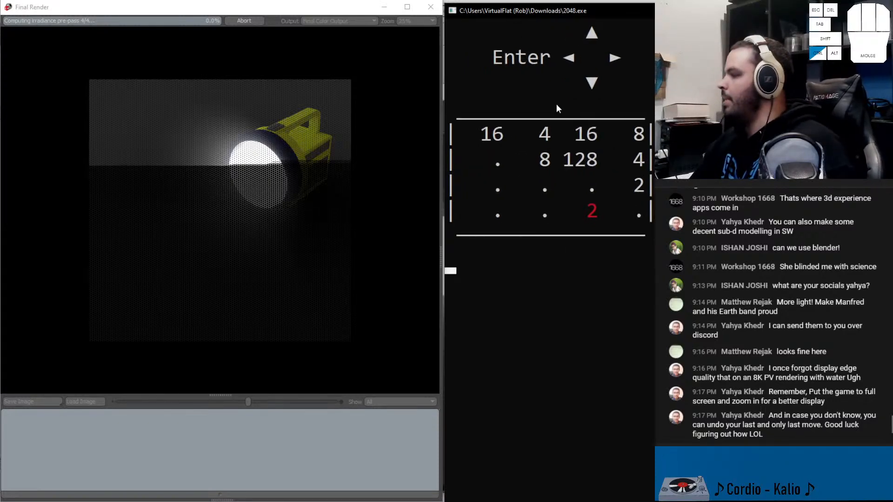
{"action": "scroll", "coordinate": [556, 104], "scroll_direction": "down", "scroll_amount": 1, "text": "ctrl"}
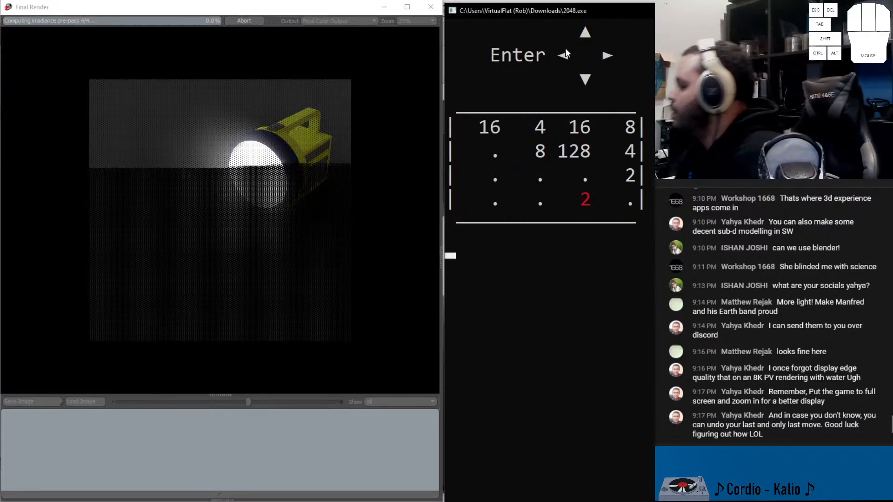
{"action": "key", "text": "z"}
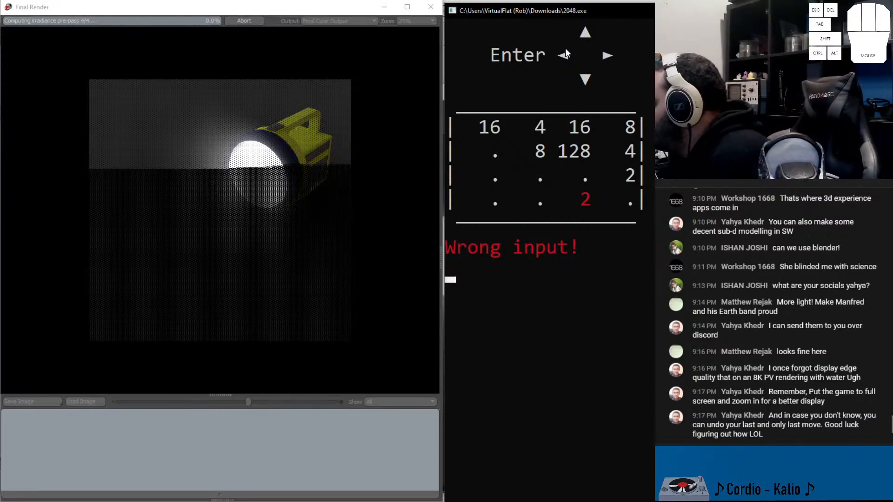
Merge the rightmost column's tiles up to 16, combine the 16s into a 32 in the top row, and stack the 4s into 8
{"action": "key", "text": "Right"}
{"action": "key", "text": "Up"}
{"action": "key", "text": "Up"}
{"action": "key", "text": "Up"}
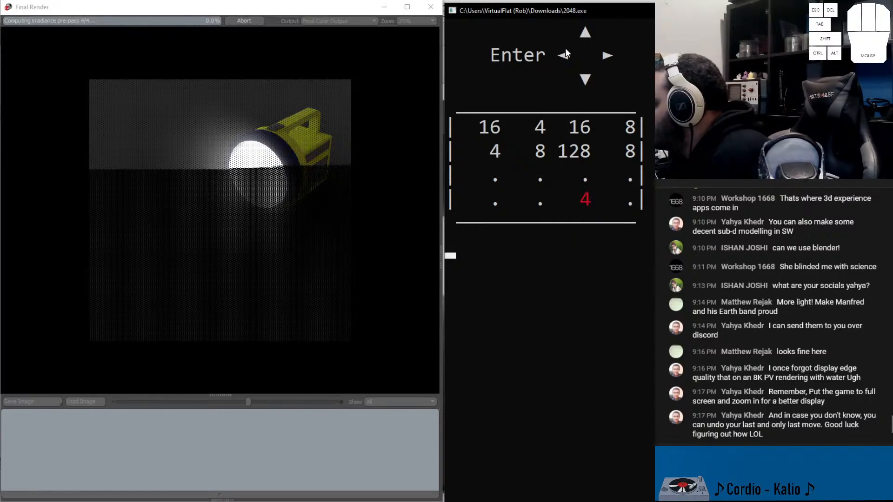
{"action": "key", "text": "Left"}
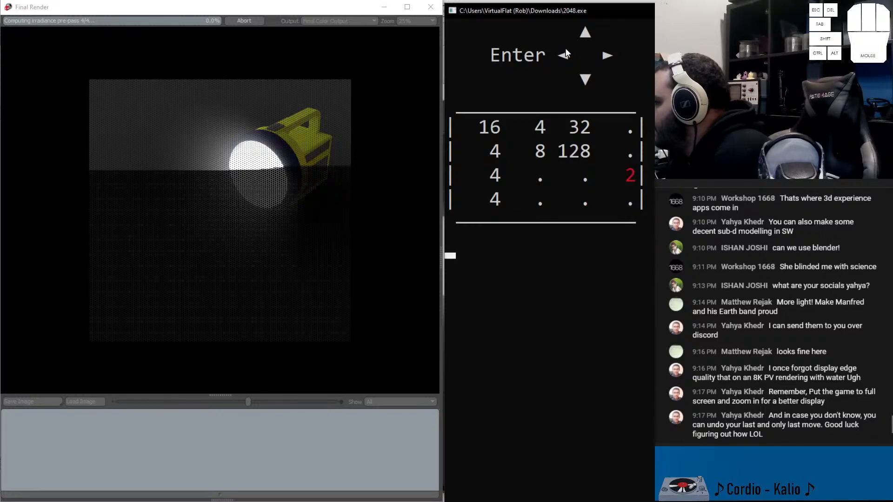
{"action": "key", "text": "Up"}
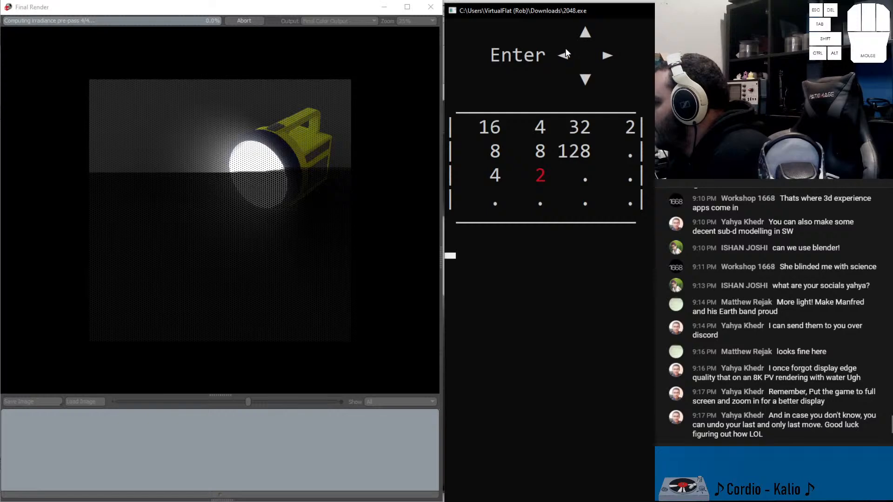
Merge the 8s into 16 and the 16s into a corner 32, and combine the smaller tiles into 8s before sliding right
{"action": "key", "text": "Left"}
{"action": "key", "text": "Up"}
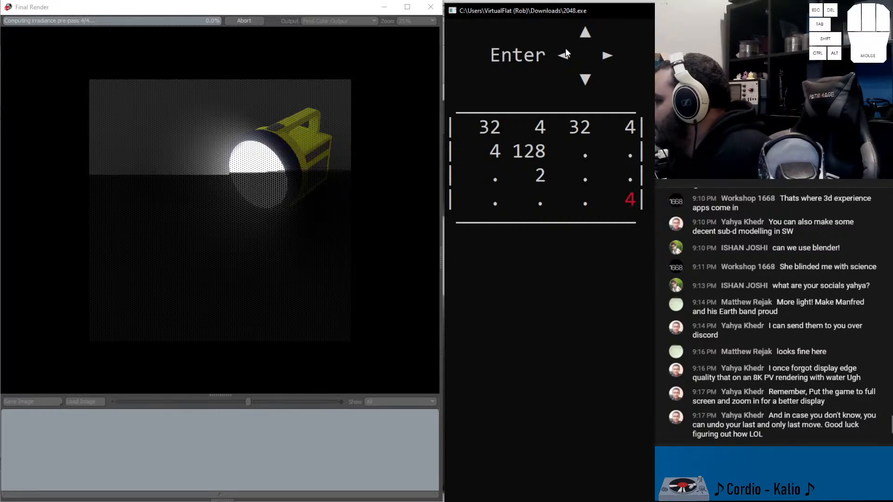
{"action": "key", "text": "Up"}
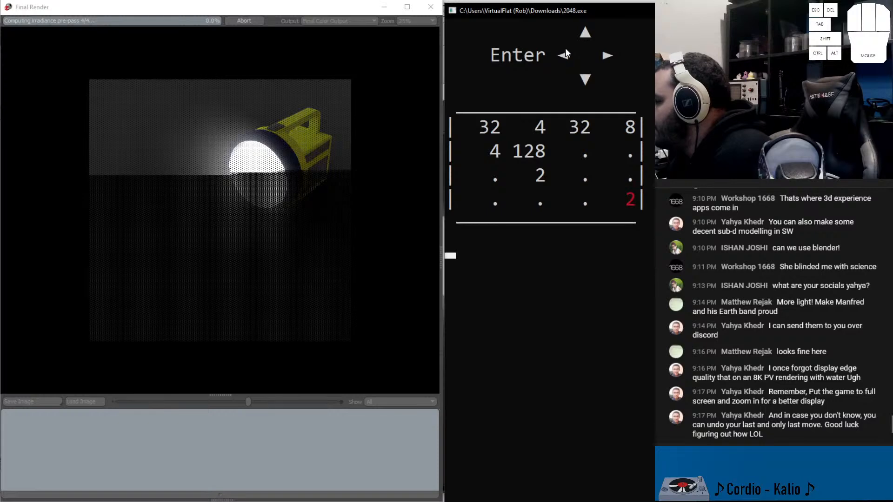
{"action": "key", "text": "Left"}
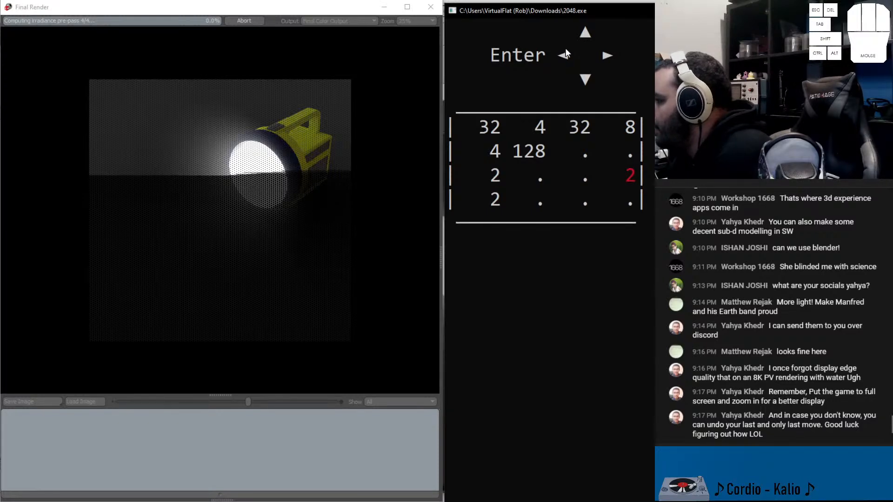
{"action": "key", "text": "Up"}
{"action": "key", "text": "Up"}
{"action": "key", "text": "Right"}
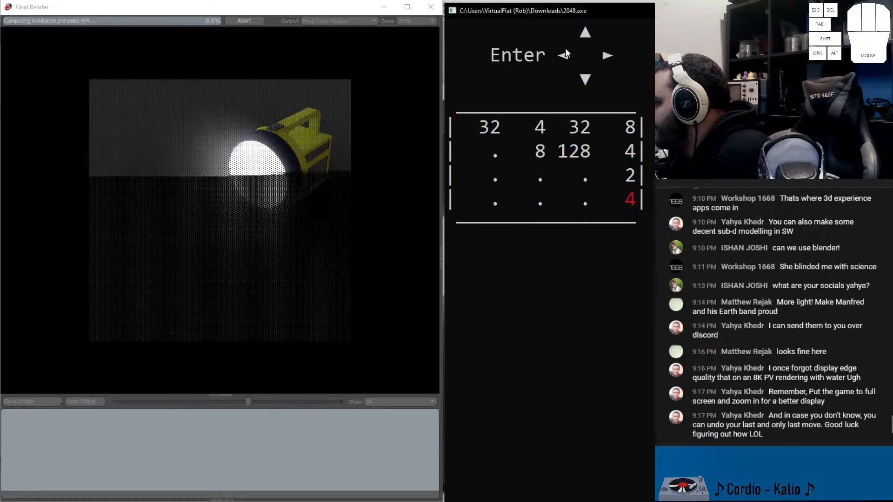
Slide the board down, left and up to combine 2s into 4s and 4s into 8s, finishing with two 16s by sliding left
{"action": "key", "text": "Down"}
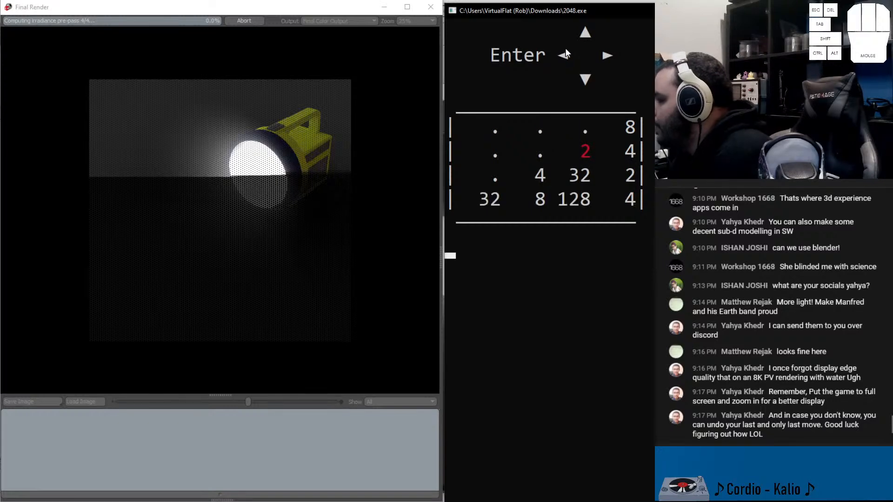
{"action": "key", "text": "Left"}
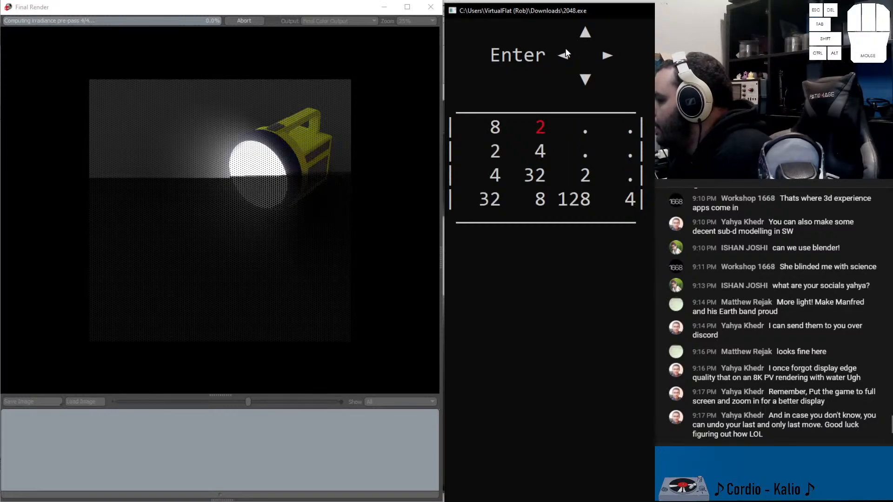
{"action": "key", "text": "Up"}
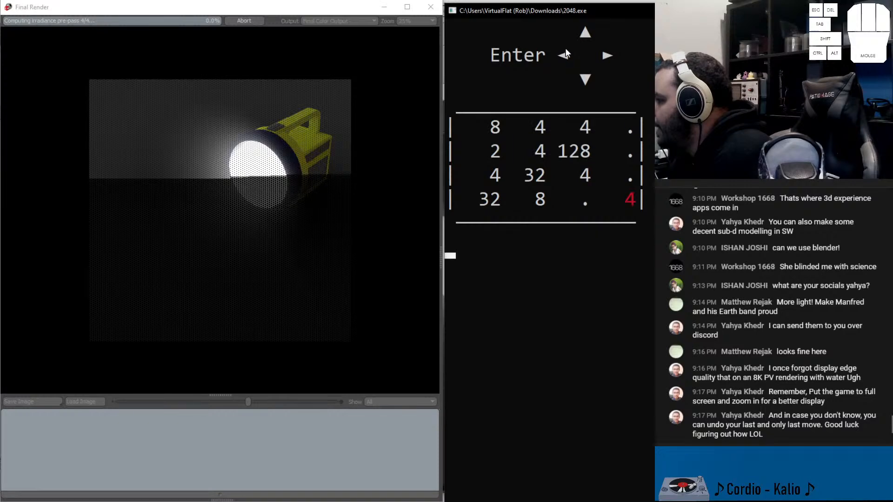
{"action": "key", "text": "Left"}
{"action": "key", "text": "Down"}
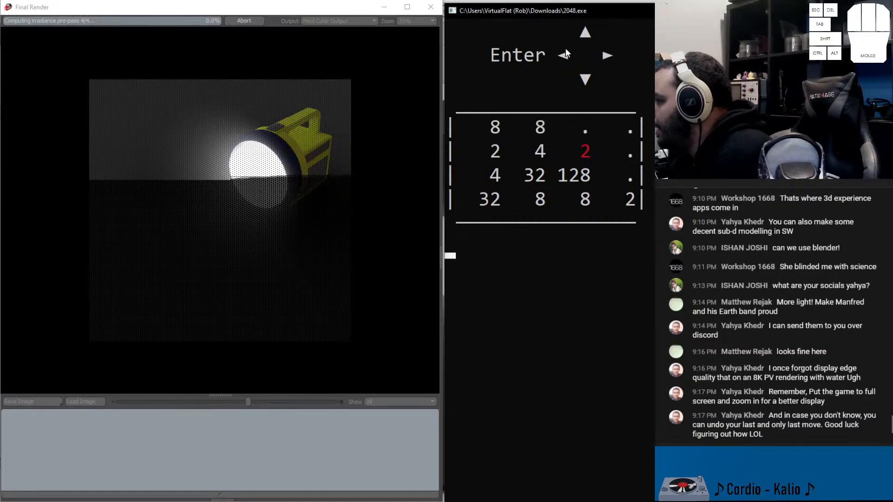
{"action": "key", "text": "Left"}
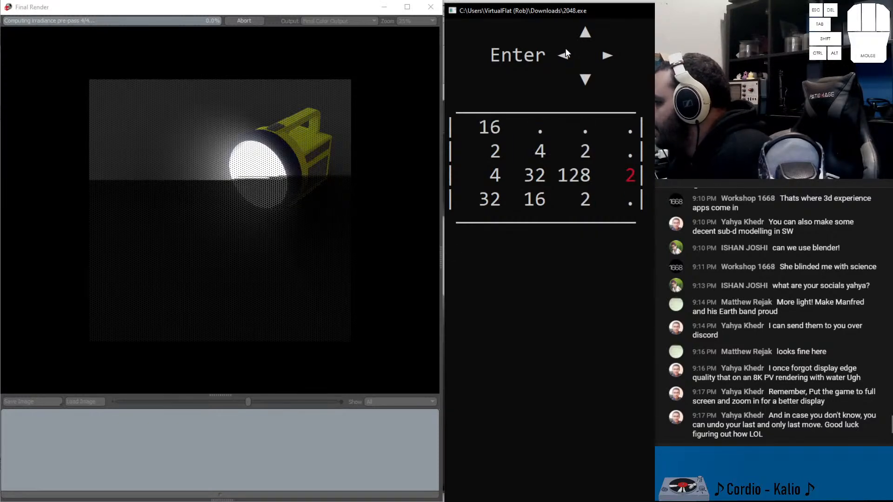
Merge the stacked 32s into 64 beside the 128, and combine the 4s above it into 8, finishing with a slide up
{"action": "key", "text": "Right"}
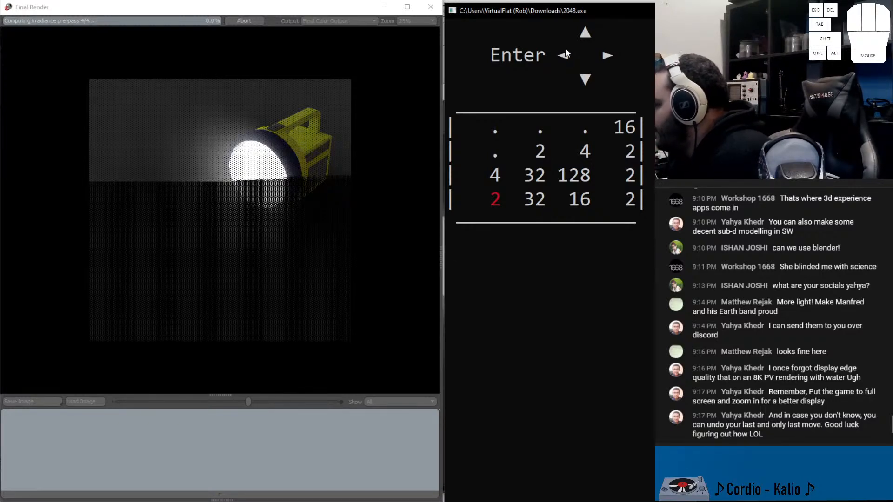
{"action": "key", "text": "Up"}
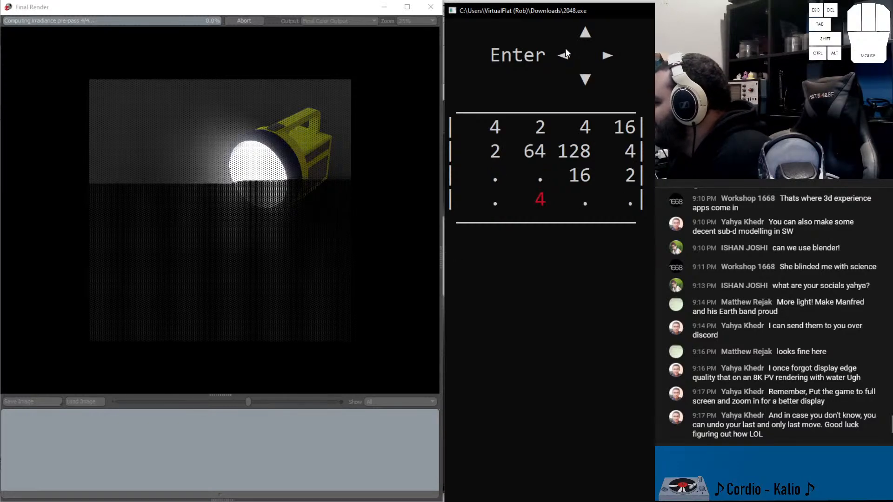
{"action": "key", "text": "Down"}
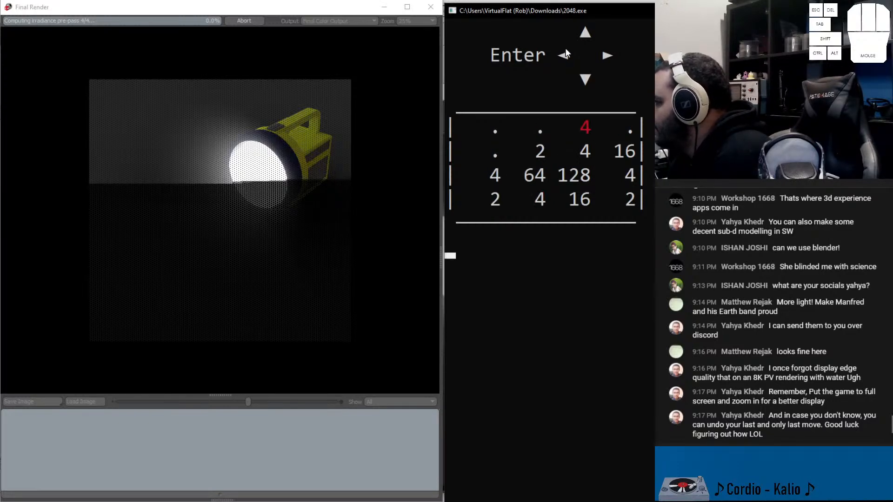
{"action": "key", "text": "Down"}
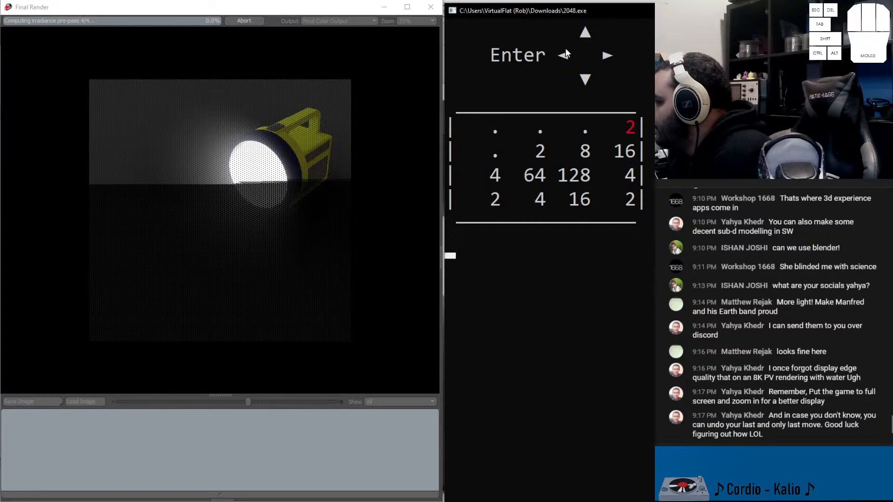
{"action": "key", "text": "Down"}
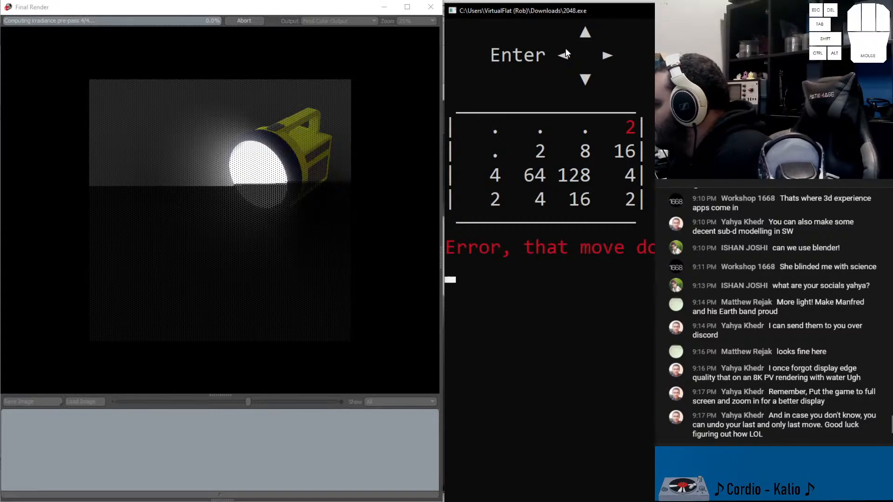
{"action": "key", "text": "Up"}
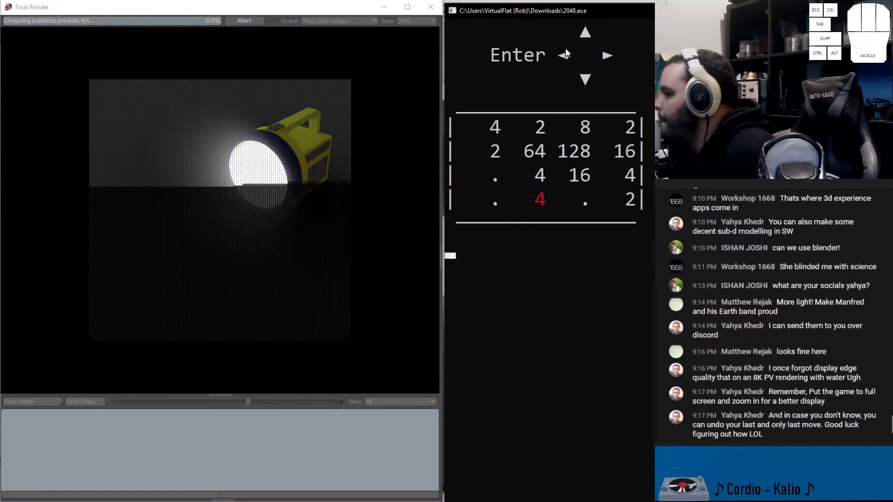
Merge the 4s in the leftmost column into 8s, and combine the 2s in the top row by sliding right
{"action": "key", "text": "Left"}
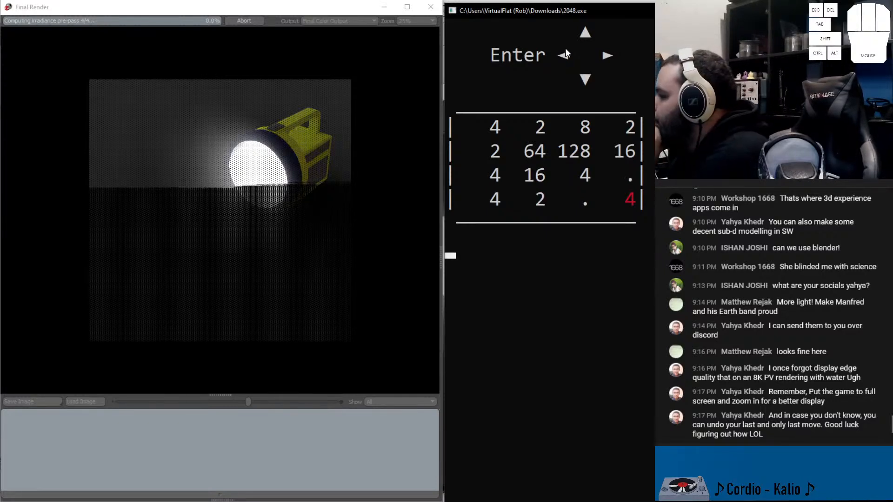
{"action": "key", "text": "Up"}
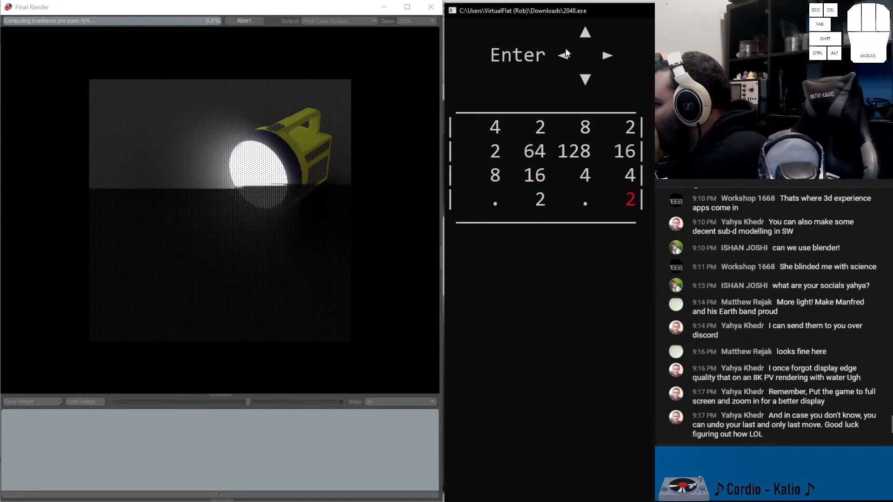
{"action": "key", "text": "Down"}
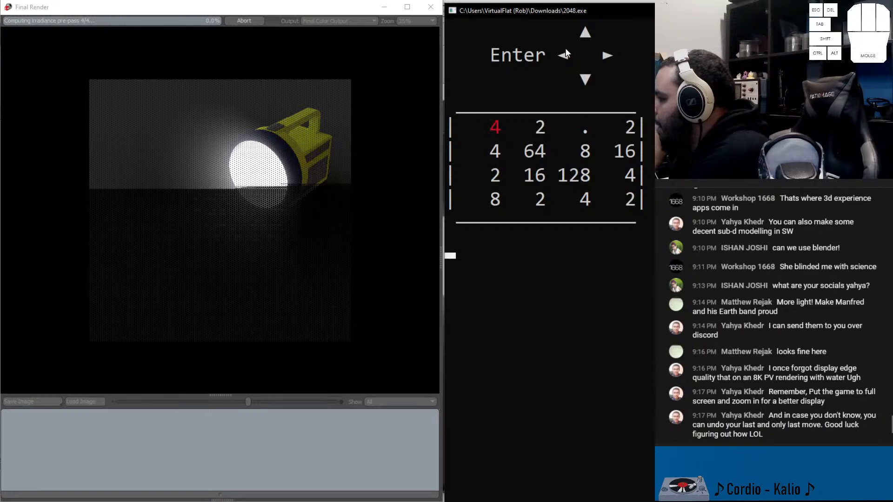
{"action": "key", "text": "Down"}
{"action": "key", "text": "Right"}
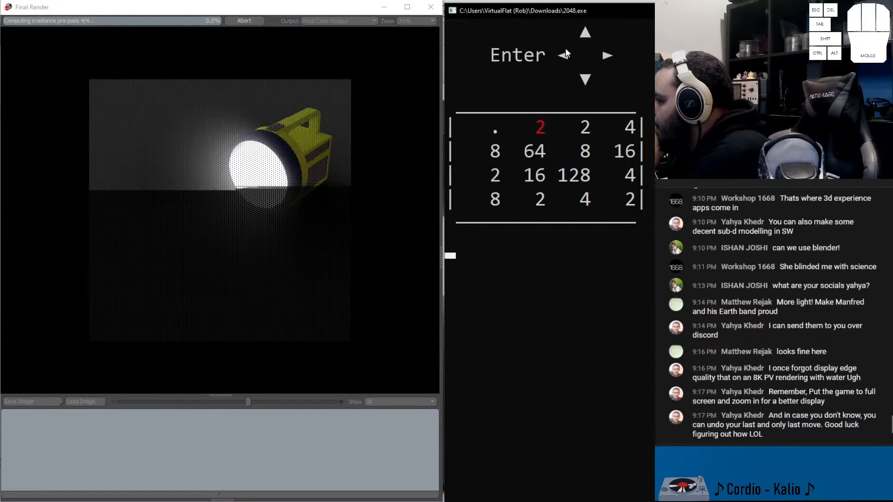
Merge the top row's tiles rightward up to 16, and slide down to combine the stacked 16s into 32
{"action": "key", "text": "Right"}
{"action": "key", "text": "Right"}
{"action": "key", "text": "Right"}
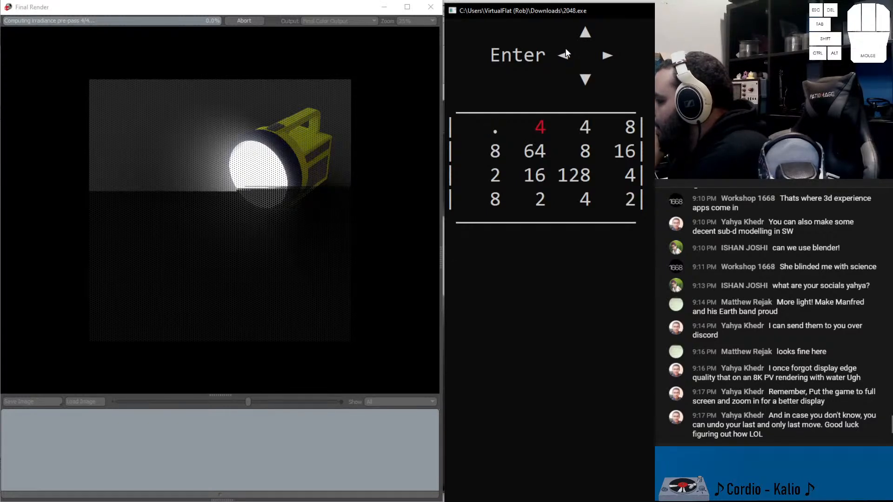
{"action": "key", "text": "Right"}
{"action": "key", "text": "Down"}
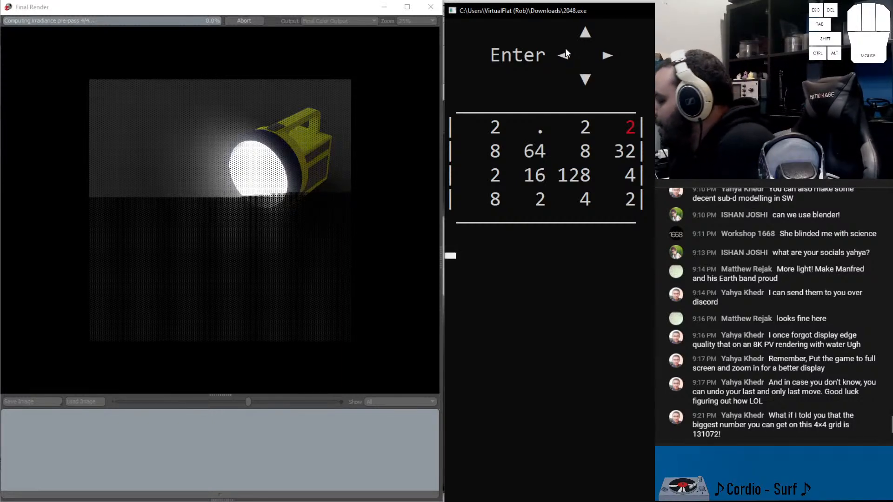
Slide the top row left and right to merge its tiles into a 4 and an 8, and play the last available move
{"action": "key", "text": "Down"}
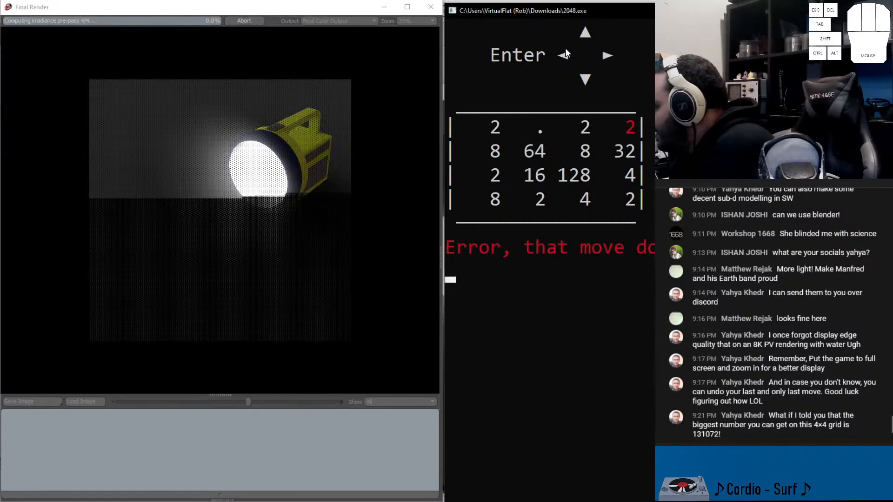
{"action": "key", "text": "Left"}
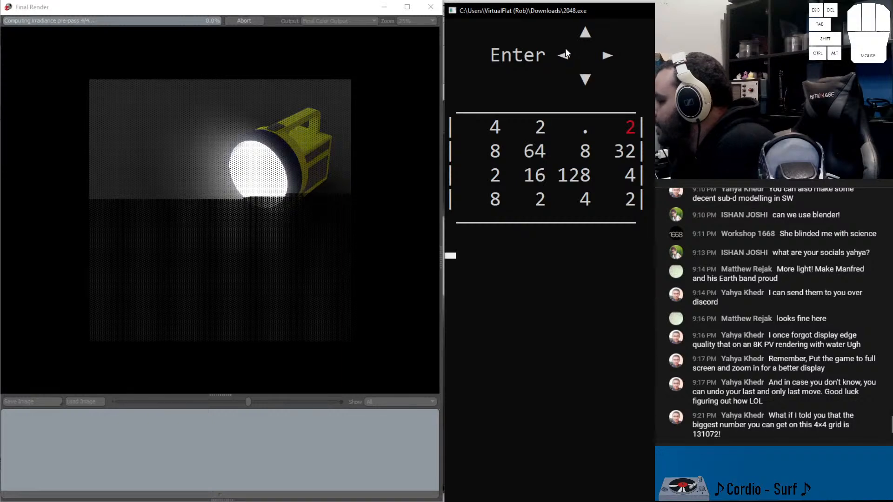
{"action": "key", "text": "Right"}
{"action": "key", "text": "Right"}
{"action": "key", "text": "Left"}
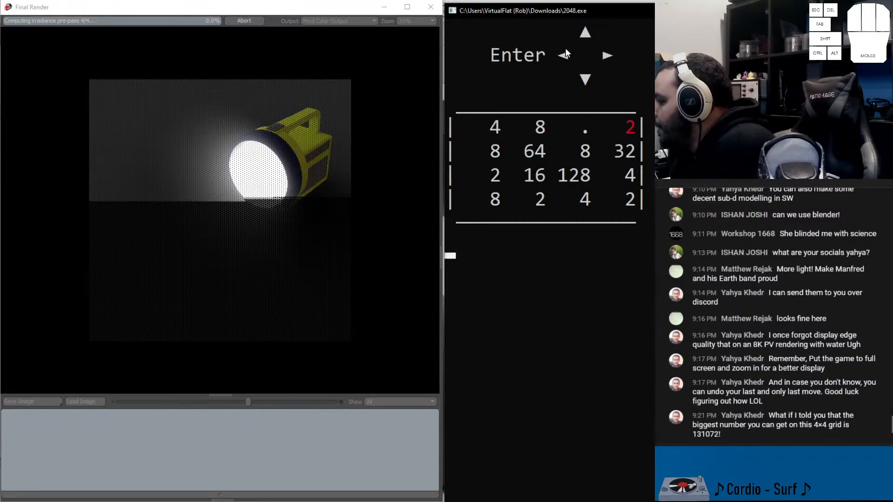
{"action": "key", "text": "Left"}
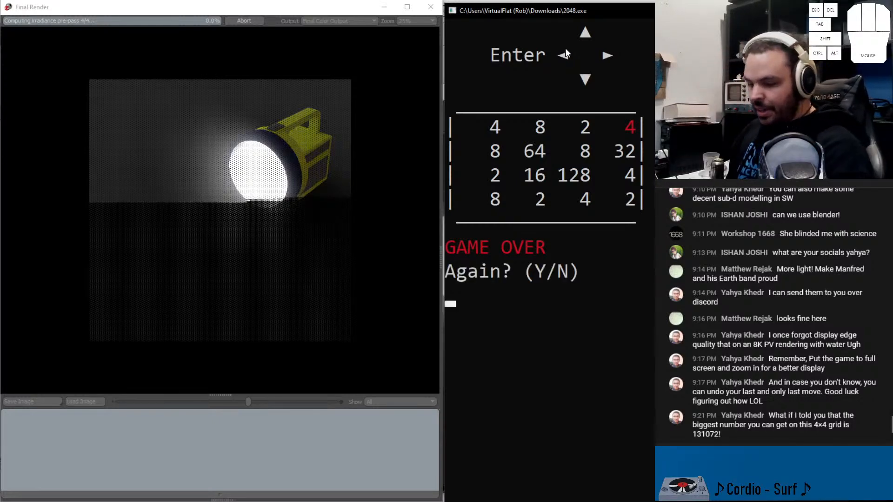
Start a new 2048 game and merge its tiles toward the right column until two 8s combine into 16
{"action": "key", "text": "y"}
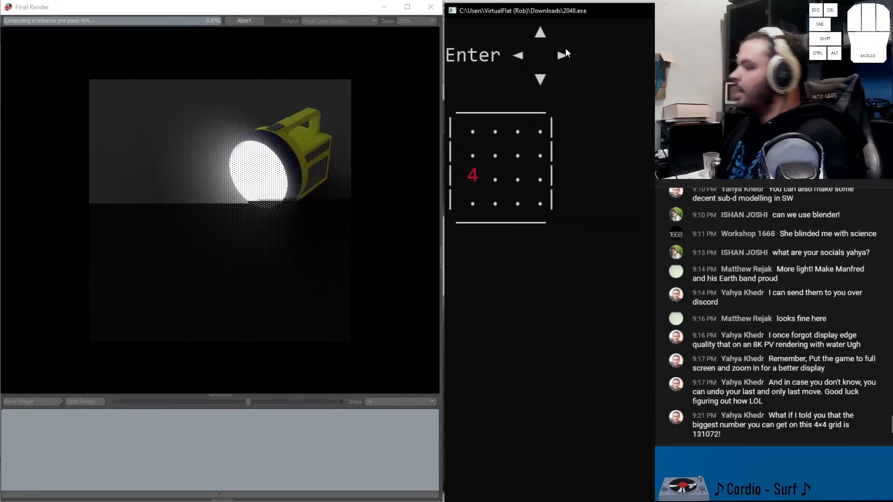
{"action": "key", "text": "Right"}
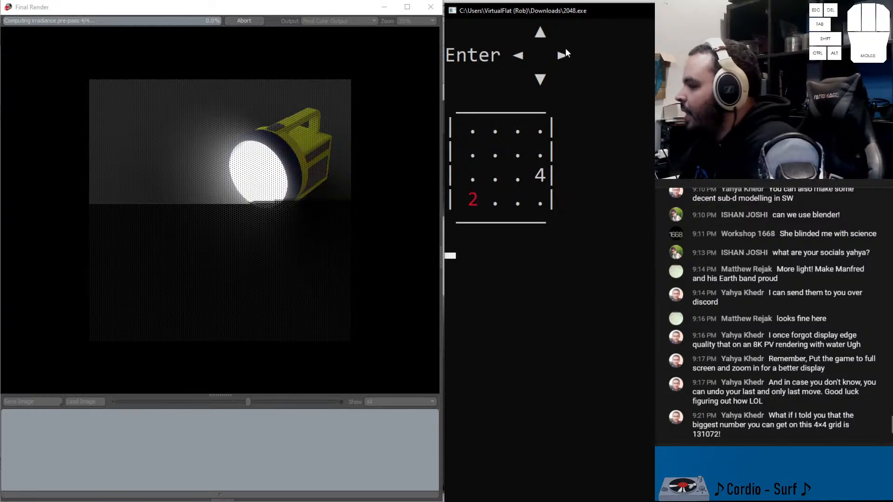
{"action": "key", "text": "Right"}
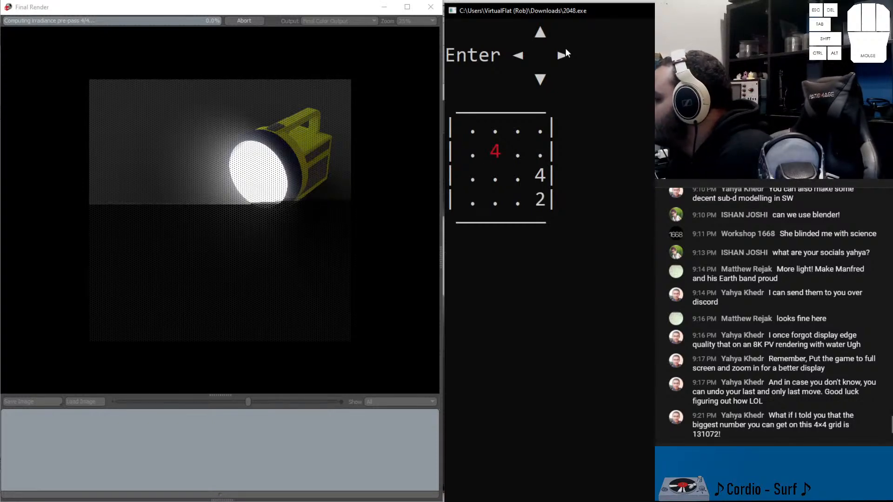
{"action": "key", "text": "Right"}
{"action": "key", "text": "Down"}
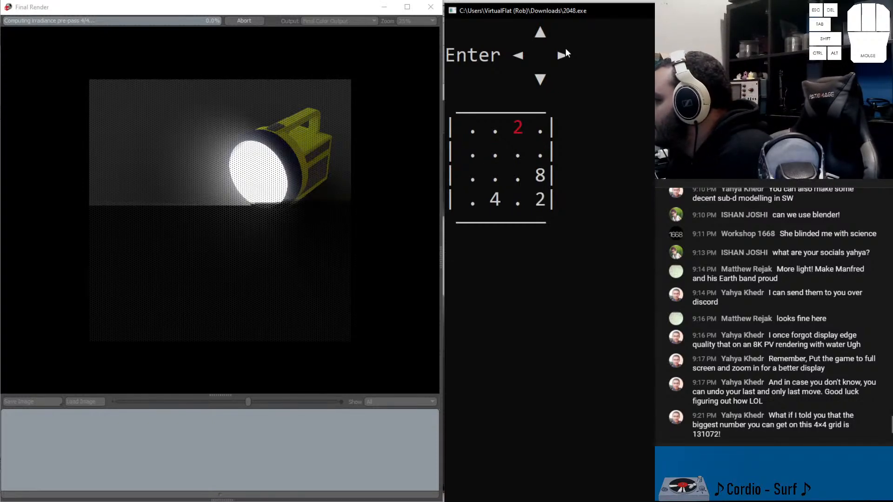
{"action": "key", "text": "Down"}
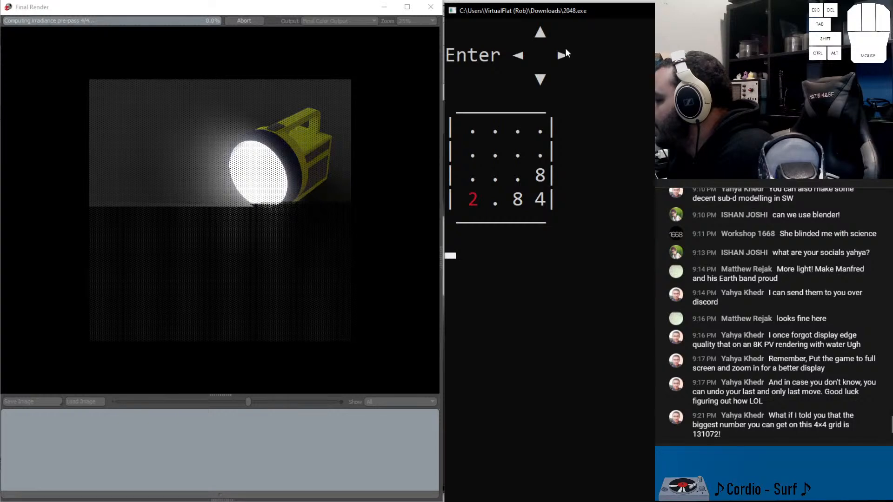
{"action": "key", "text": "Up"}
{"action": "key", "text": "Right"}
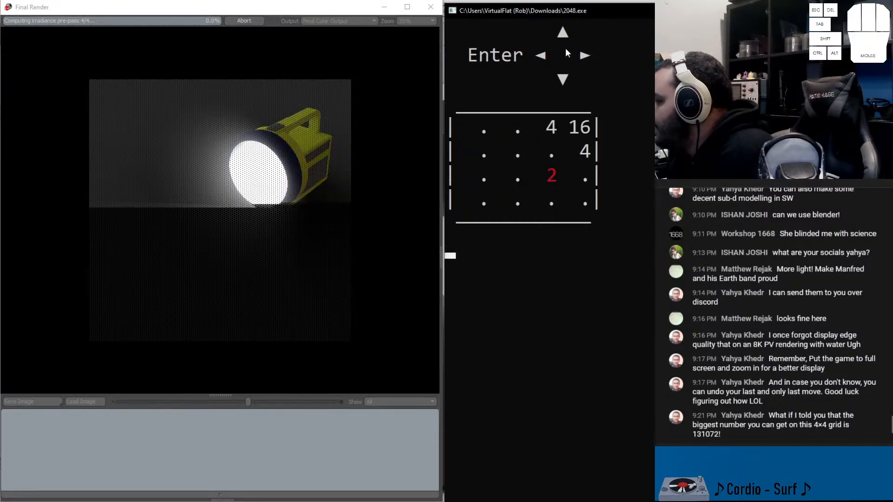
Combine the bottom row's 2s into 4, merge the matching 4s into 8s, and finish with slides up
{"action": "key", "text": "Down"}
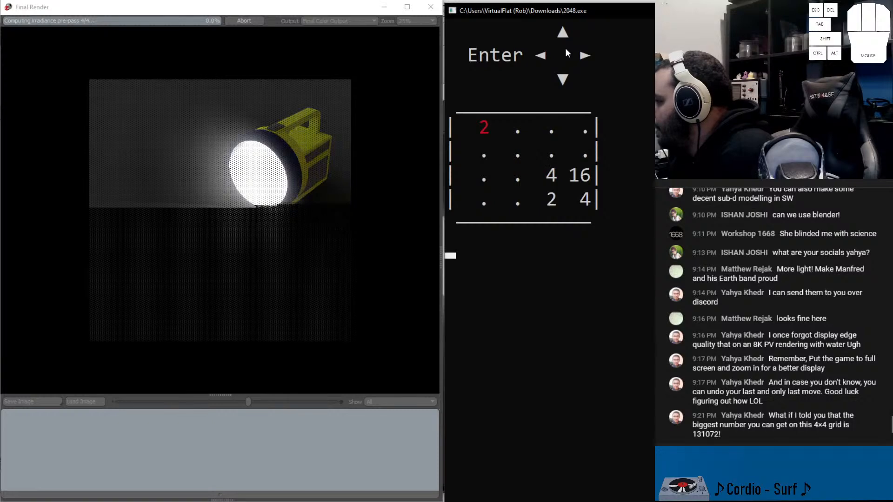
{"action": "key", "text": "Down"}
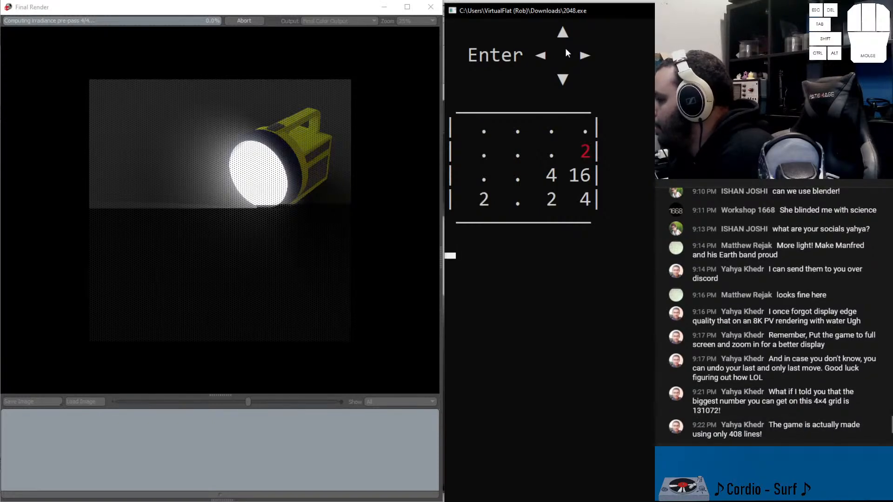
{"action": "key", "text": "Right"}
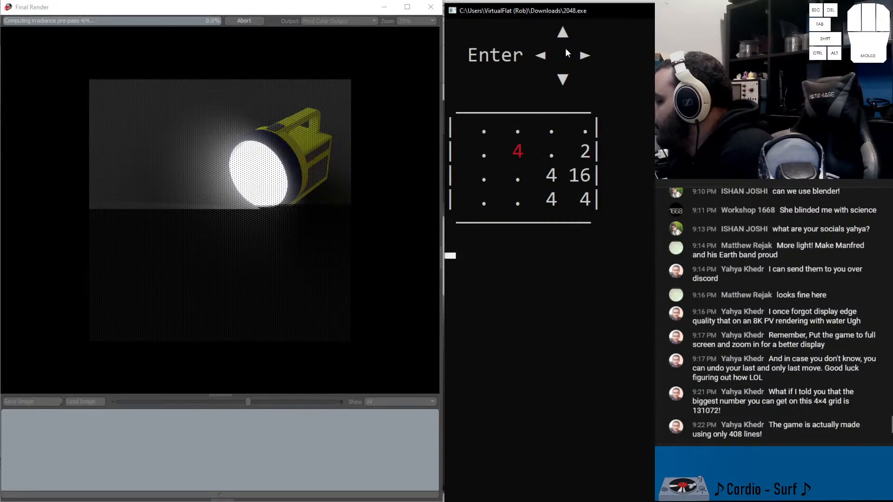
{"action": "key", "text": "Right"}
{"action": "key", "text": "Up"}
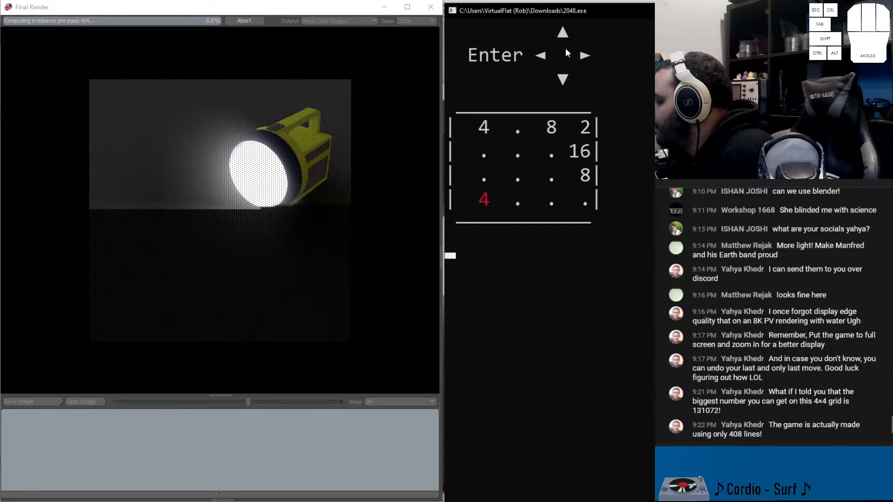
{"action": "key", "text": "Up"}
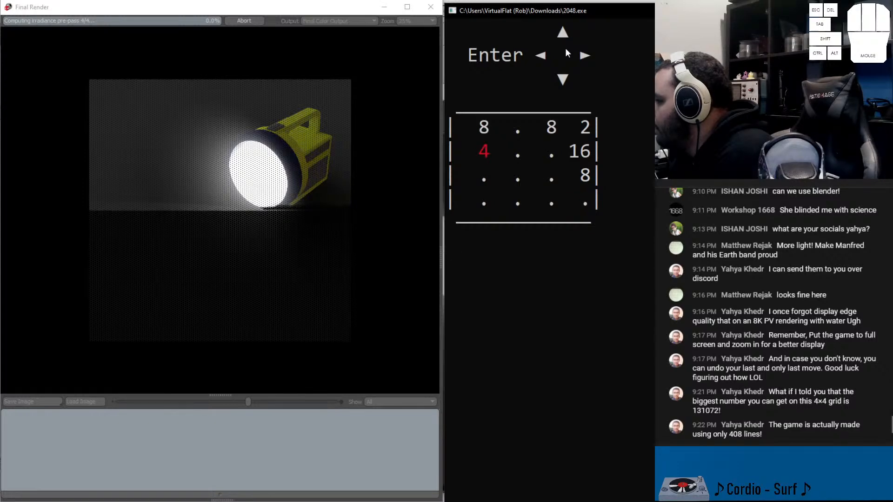
Merge the 8s into 16 with slides down and right, and combine the 16s in the rightmost column into 32
{"action": "key", "text": "Down"}
{"action": "key", "text": "Right"}
{"action": "key", "text": "Up"}
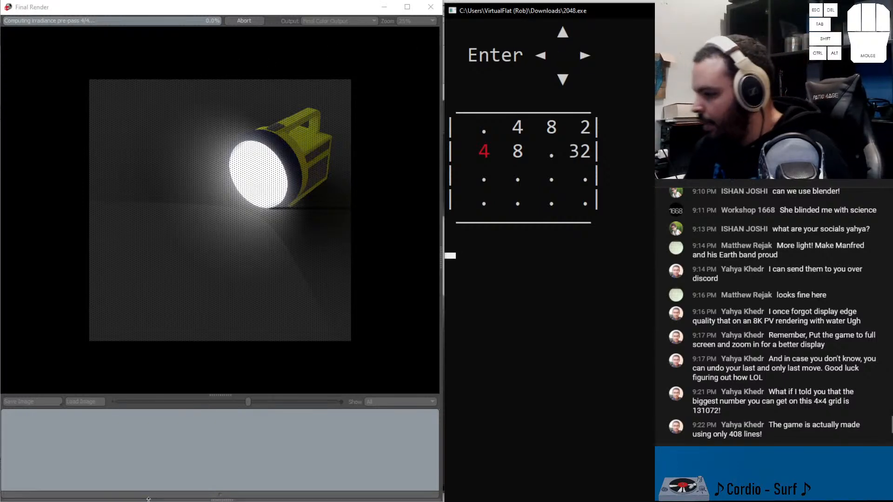
Switch to the browser with the YouTube channel page and shift the Final Render window left so both are visible side by side
{"action": "left_click", "coordinate": [288, 501]}
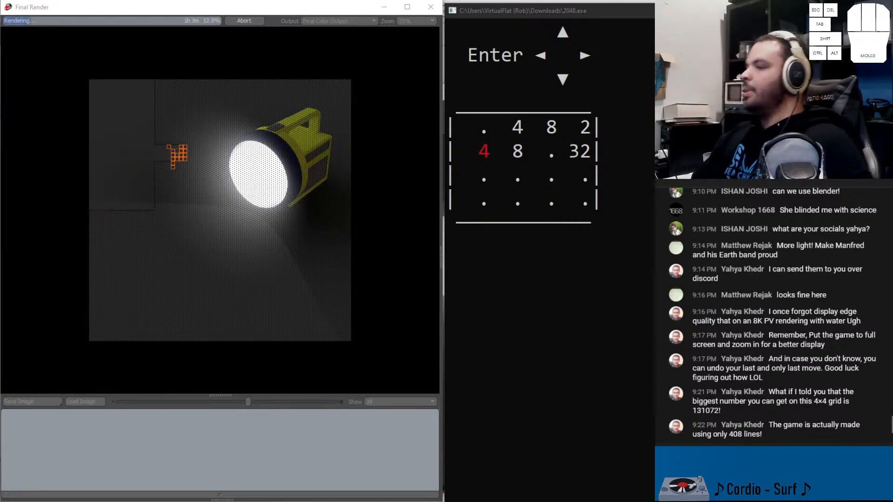
{"action": "left_click_drag", "start_coordinate": [654, 497], "coordinate": [615, 95]}
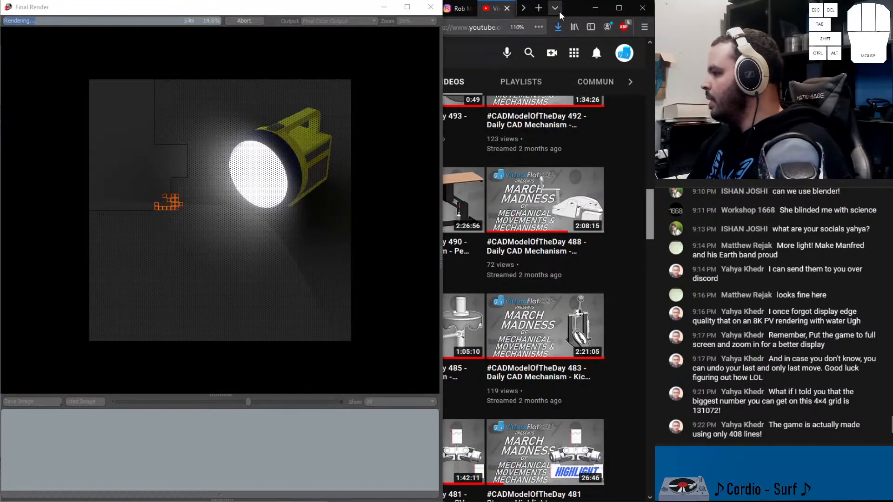
{"action": "mouse_move", "coordinate": [336, 12]}
{"action": "left_mouse_down"}
{"action": "mouse_move", "coordinate": [281, 8]}
{"action": "mouse_move", "coordinate": [351, 10]}
{"action": "mouse_move", "coordinate": [342, 11]}
{"action": "left_mouse_up"}
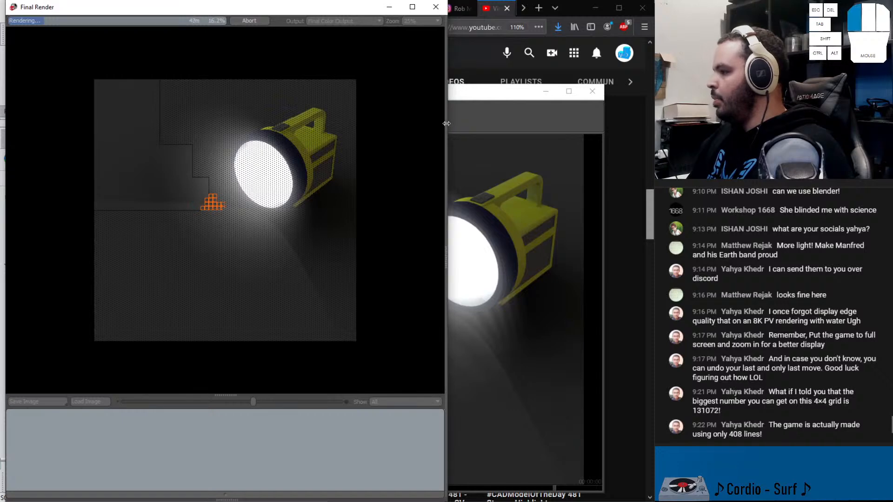
{"action": "left_click_drag", "start_coordinate": [449, 123], "coordinate": [367, 111]}
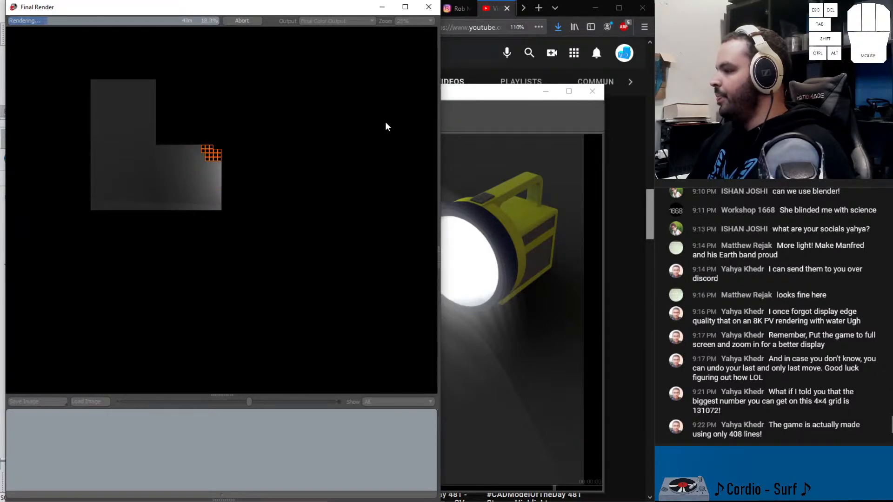
{"action": "left_click_drag", "start_coordinate": [569, 10], "coordinate": [564, 111]}
{"action": "left_click_drag", "start_coordinate": [228, 6], "coordinate": [138, 10]}
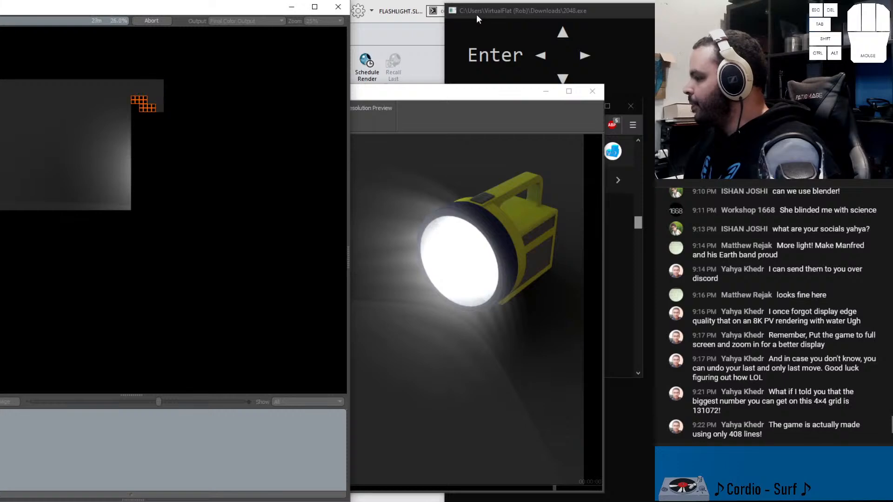
{"action": "left_click", "coordinate": [615, 211]}
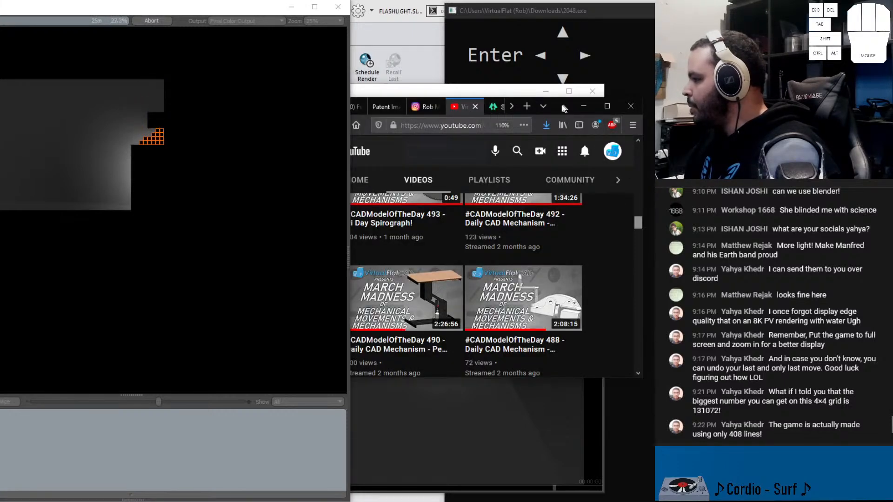
{"action": "left_click_drag", "start_coordinate": [563, 107], "coordinate": [534, 112]}
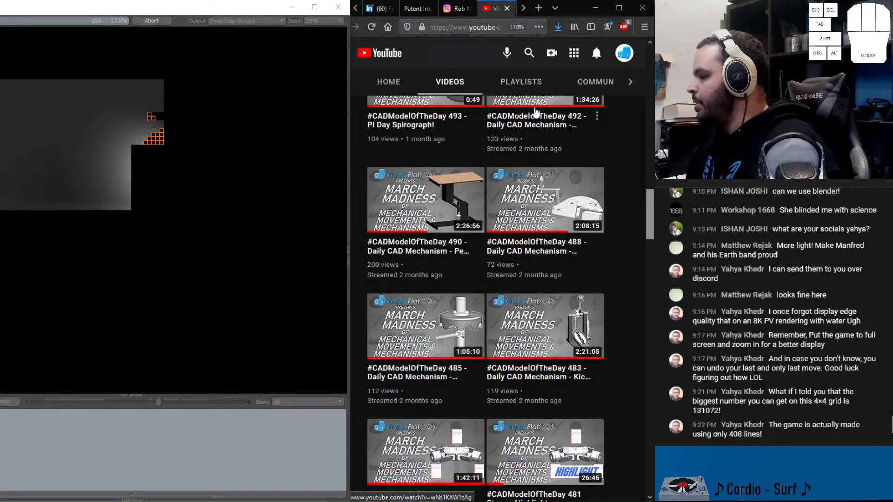
Search YouTube for "snake game qr code"
{"action": "scroll", "coordinate": [539, 172], "scroll_direction": "up", "scroll_amount": 5}
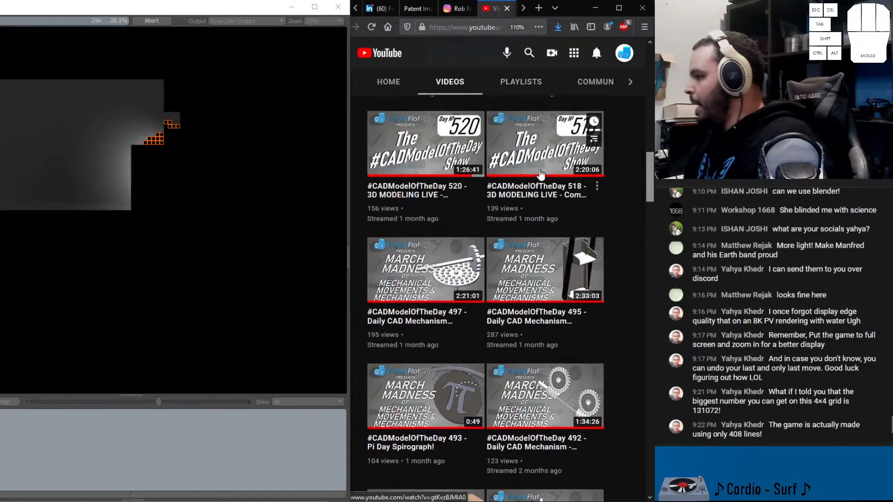
{"action": "scroll", "coordinate": [539, 173], "scroll_direction": "up", "scroll_amount": 15}
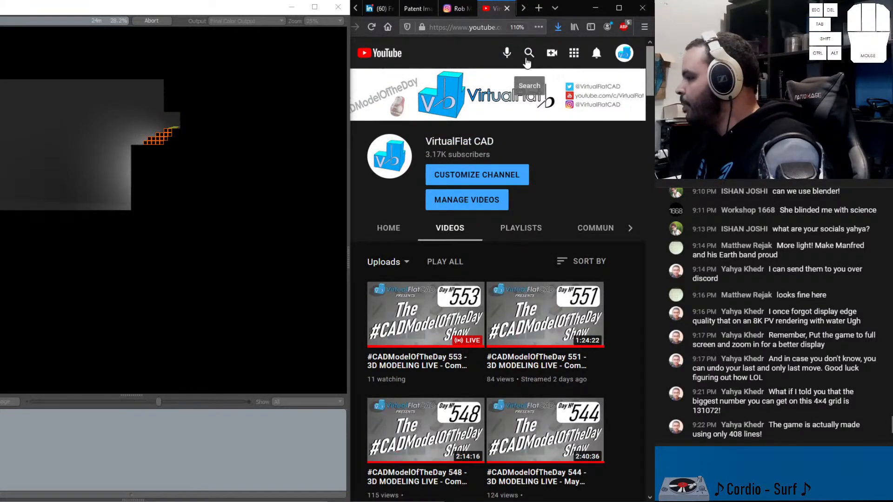
{"action": "left_click", "coordinate": [528, 55]}
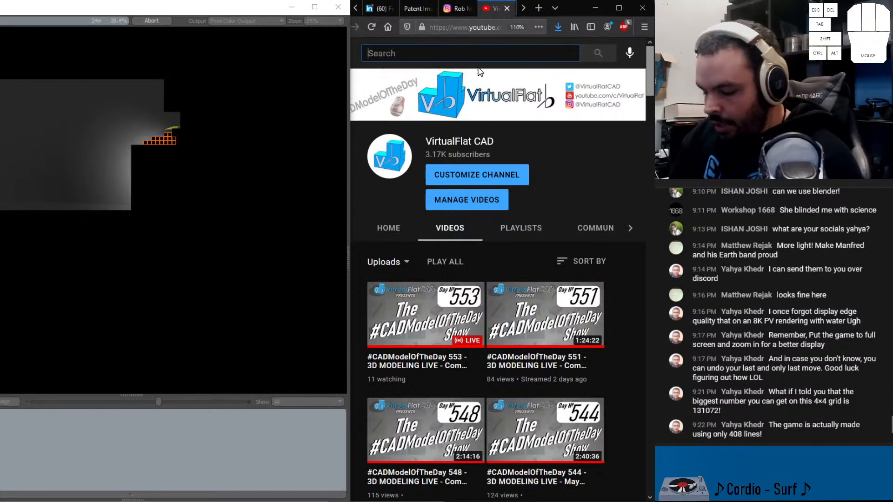
{"action": "type", "text": "s"}
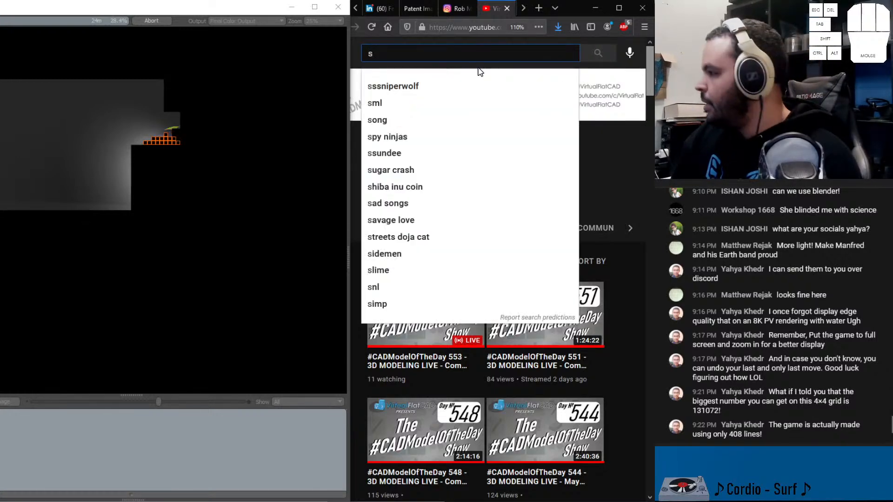
{"action": "type", "text": "na"}
{"action": "key", "text": "BackSpace"}
{"action": "type", "text": "nake game"}
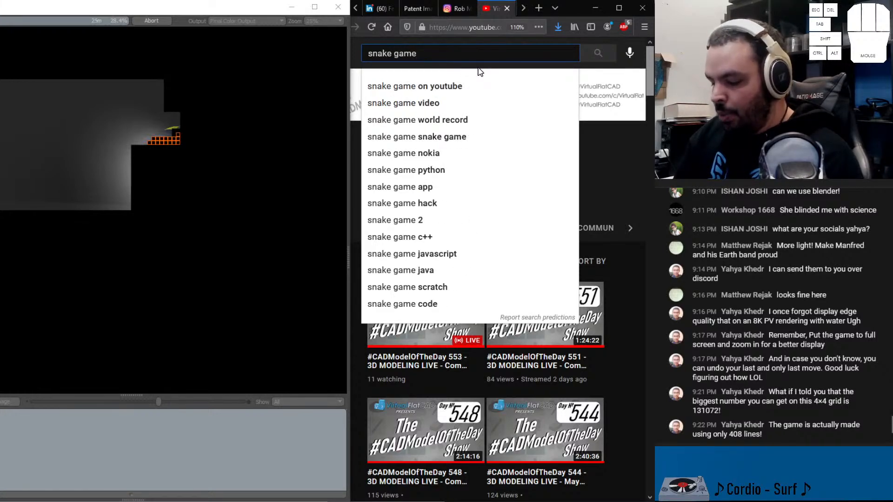
{"action": "type", "text": " q"}
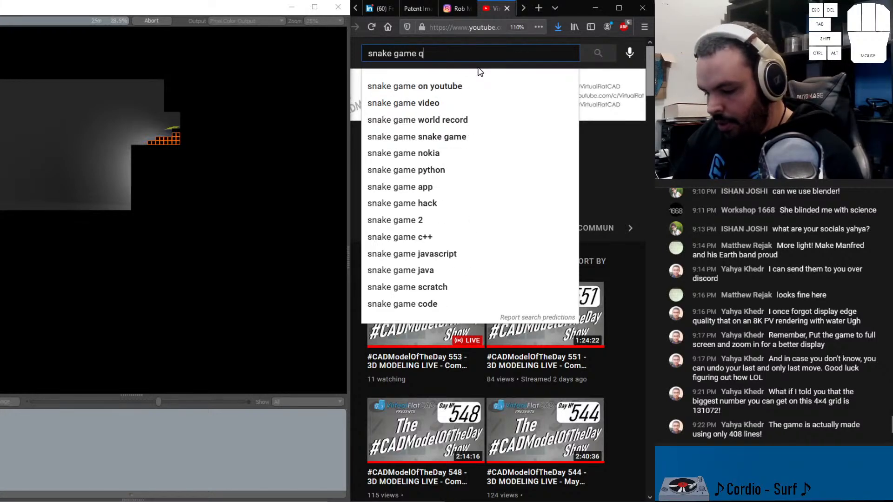
{"action": "type", "text": "r code"}
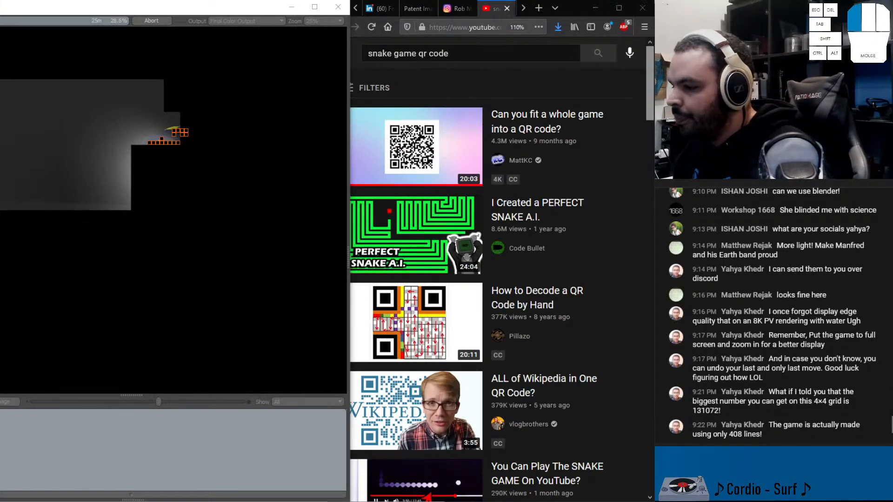
Open the video "Can you fit a whole game into a QR code?", pause it, and skip ahead to 17:56, where the code is scanned
{"action": "mouse_move", "coordinate": [530, 130]}
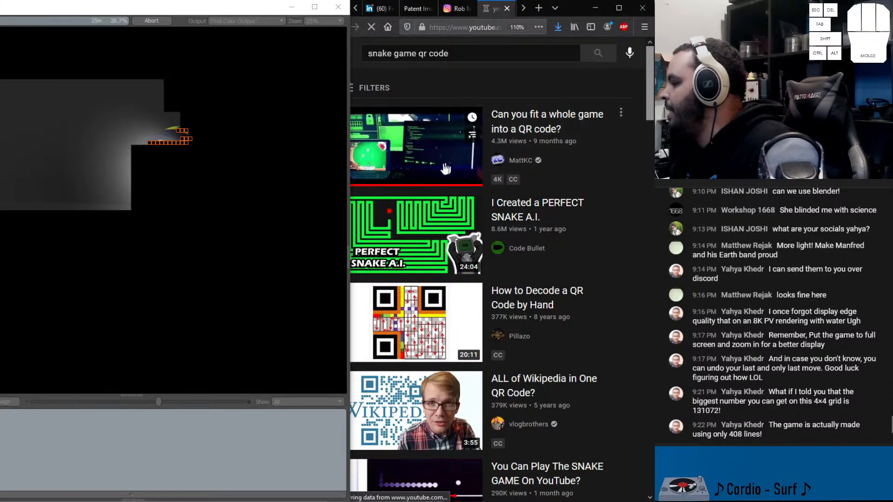
{"action": "left_click", "coordinate": [424, 172]}
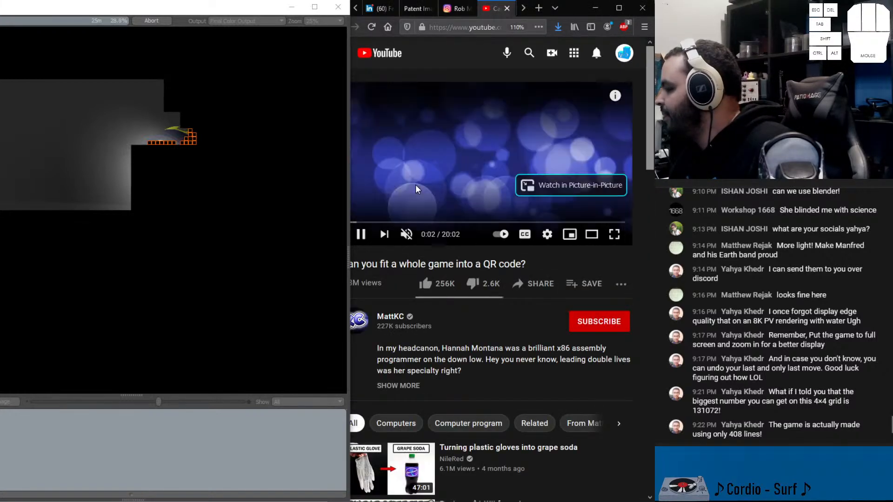
{"action": "left_click", "coordinate": [421, 196]}
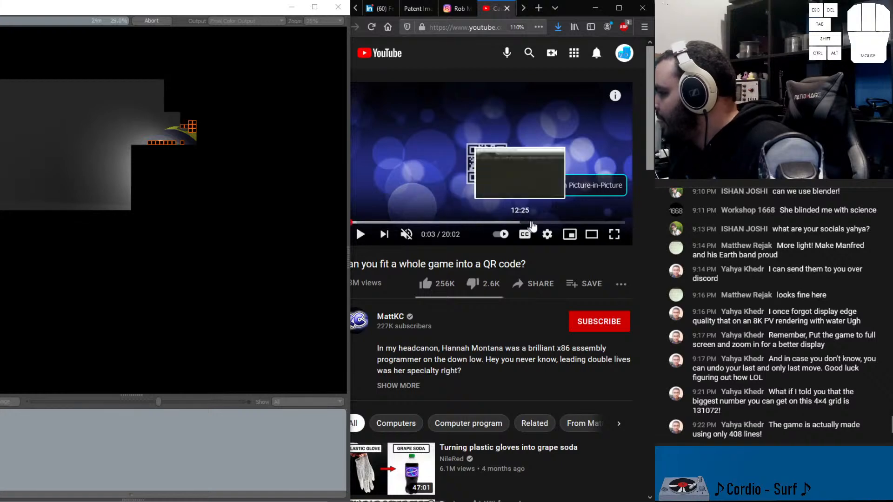
{"action": "left_click", "coordinate": [531, 223]}
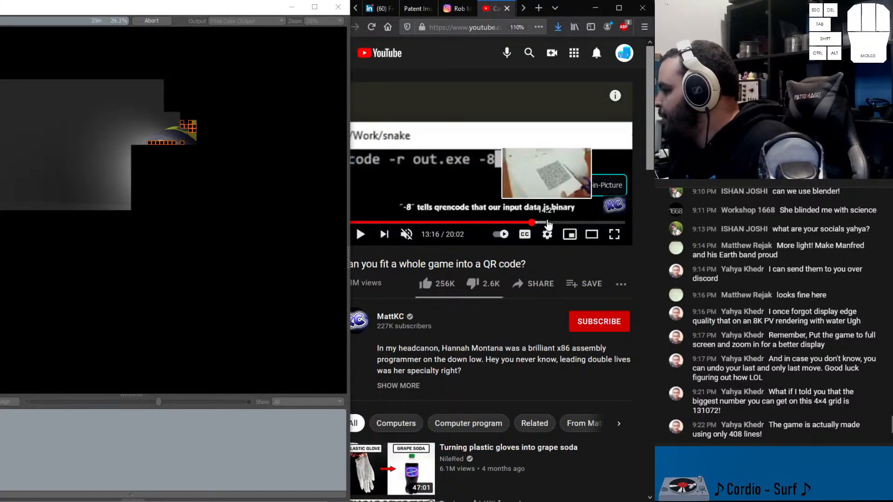
{"action": "left_click", "coordinate": [546, 222]}
{"action": "left_click", "coordinate": [579, 223]}
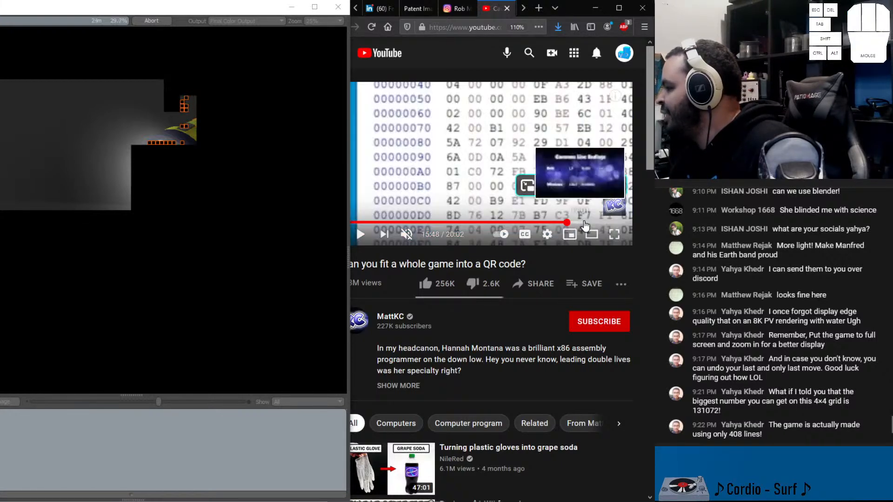
{"action": "left_click", "coordinate": [597, 223]}
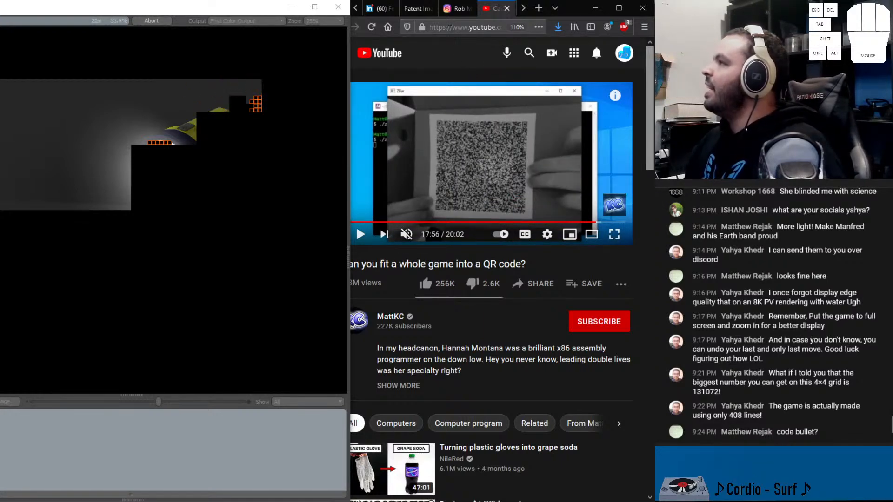
Copy the QR code video's web address, share it in the live chat, and return to the video page
{"action": "left_click", "coordinate": [452, 26]}
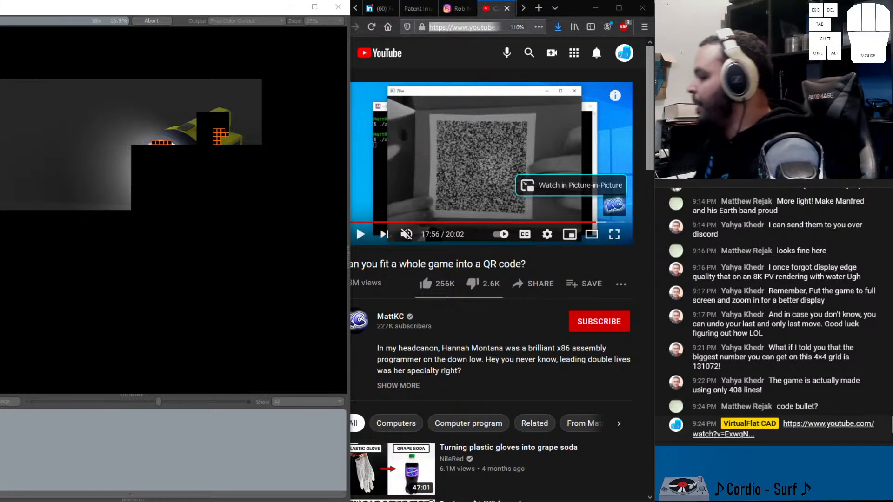
{"action": "left_click", "coordinate": [466, 359]}
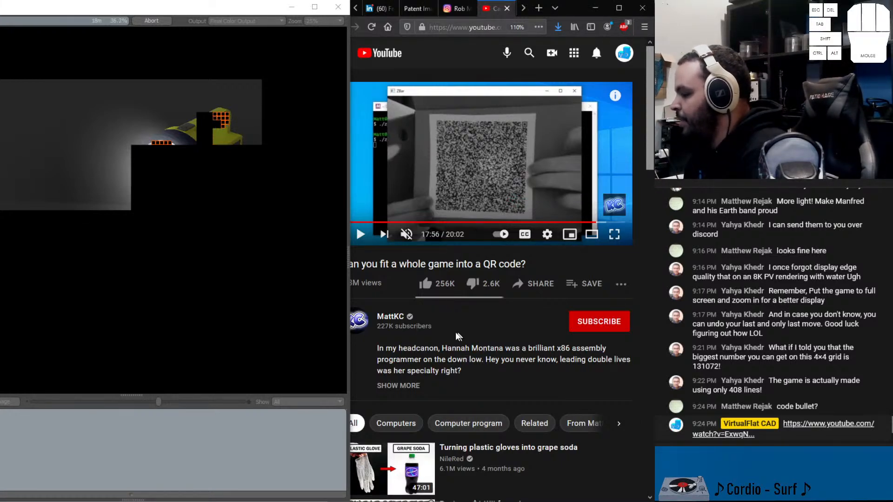
{"action": "scroll", "coordinate": [458, 336], "scroll_direction": "down", "scroll_amount": 4}
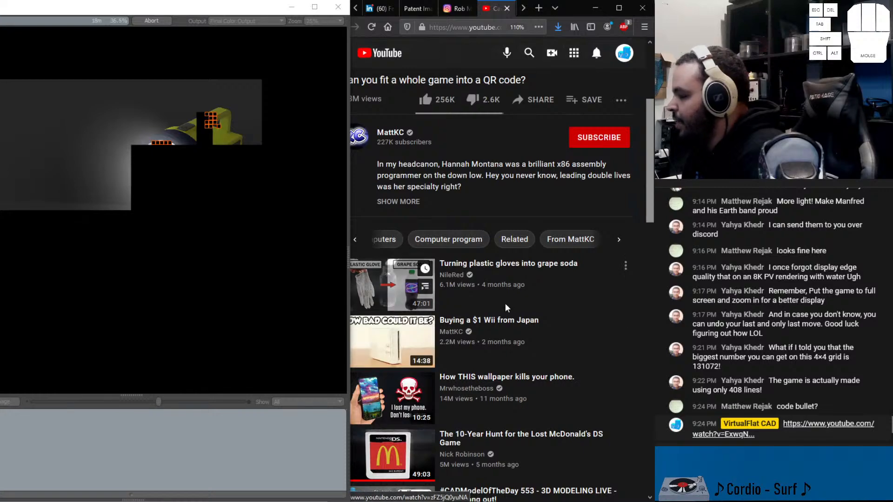
{"action": "scroll", "coordinate": [506, 308], "scroll_direction": "down", "scroll_amount": 3}
{"action": "scroll", "coordinate": [503, 306], "scroll_direction": "down", "scroll_amount": 5}
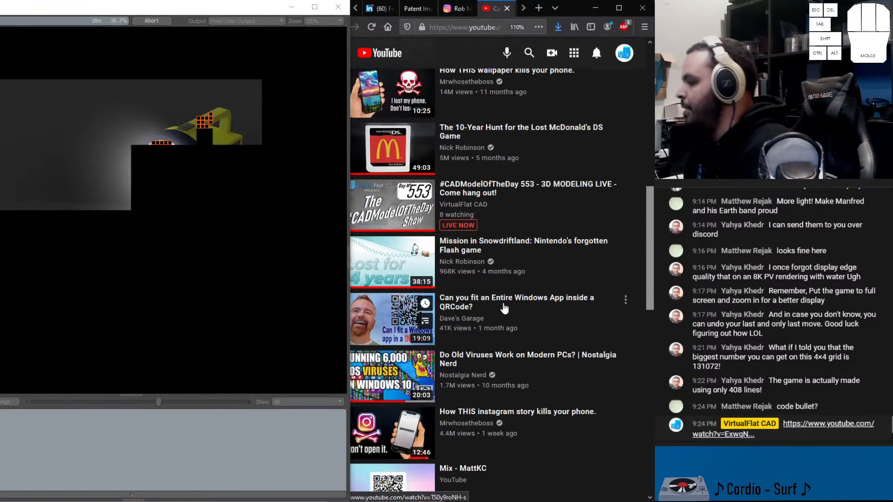
{"action": "scroll", "coordinate": [508, 309], "scroll_direction": "down", "scroll_amount": 8}
{"action": "scroll", "coordinate": [515, 308], "scroll_direction": "up", "scroll_amount": 20}
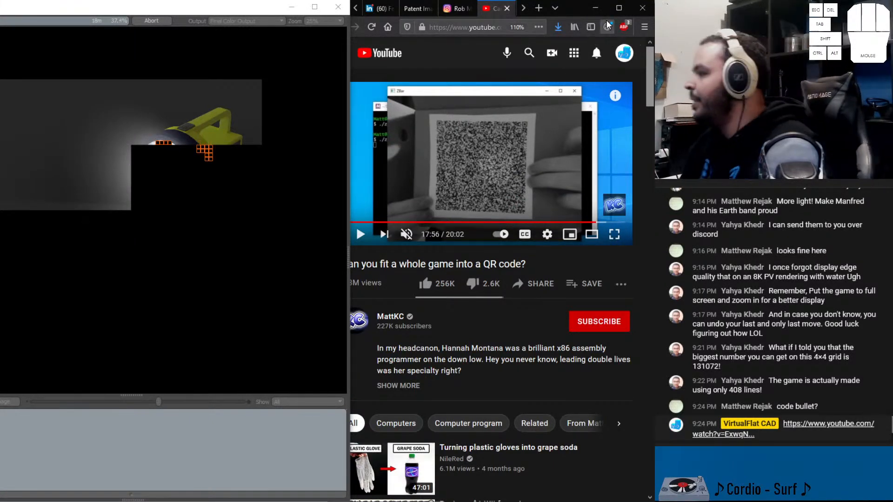
Minimize the browser, move the render preview window off the 2048 game, and switch to the game
{"action": "left_click", "coordinate": [594, 8]}
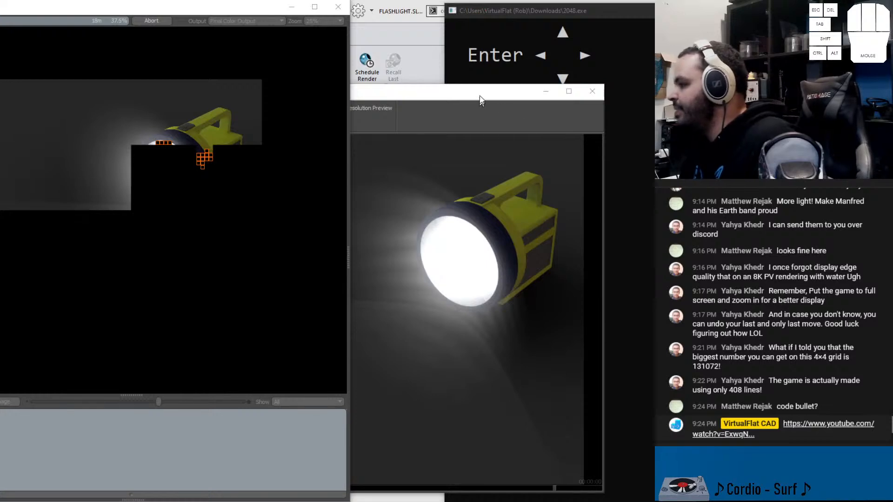
{"action": "left_click_drag", "start_coordinate": [543, 93], "coordinate": [362, 97]}
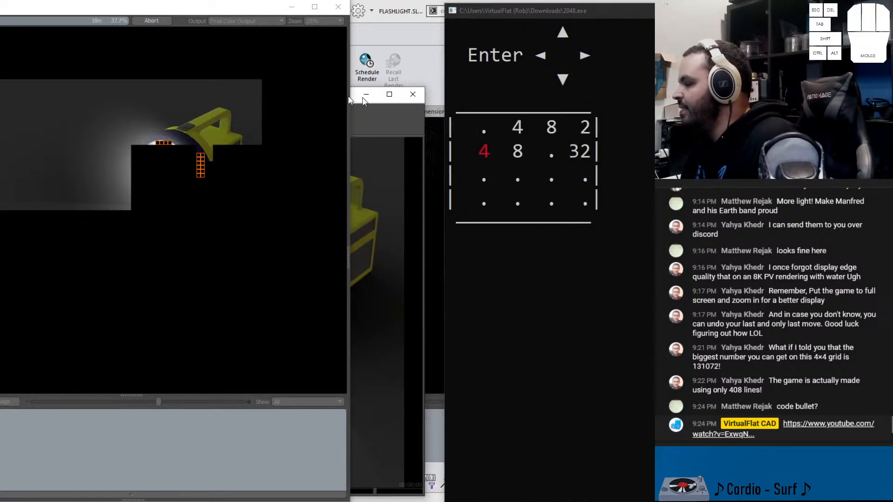
{"action": "left_click", "coordinate": [476, 12]}
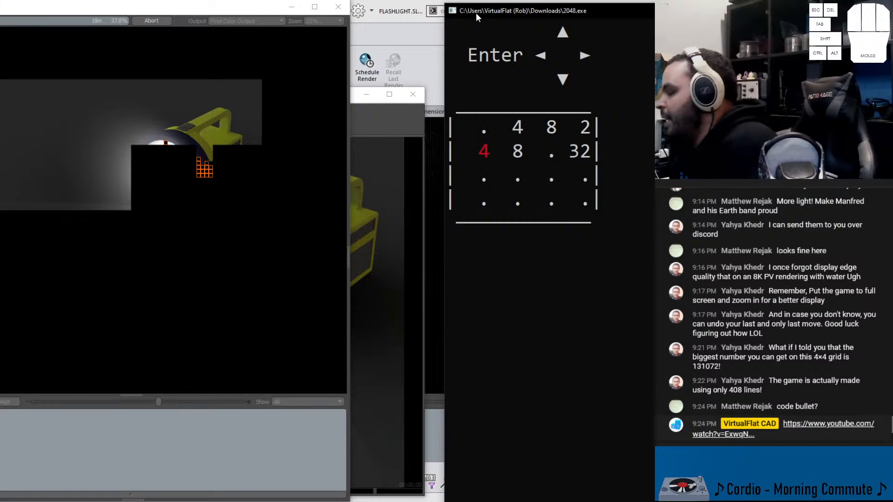
Continue the 2048 game by combining the 4s and 8s into 16 tiles and merging two 16s into a 32
{"action": "key", "text": "Right"}
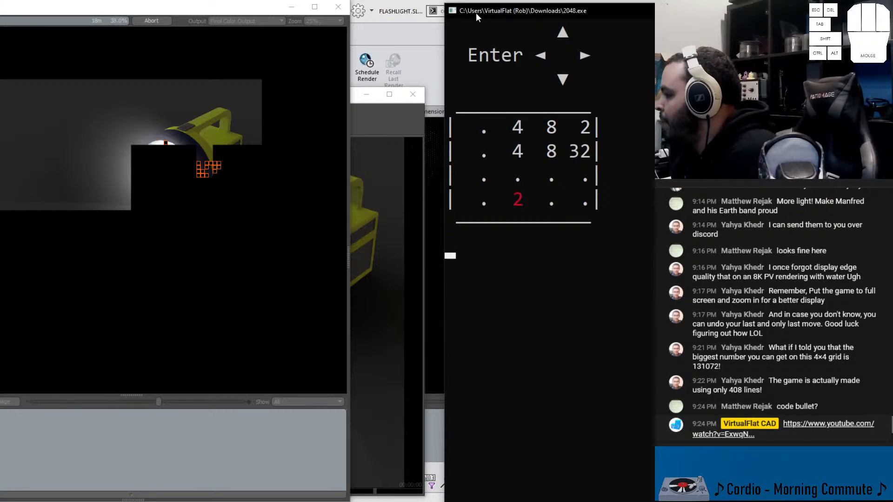
{"action": "key", "text": "Up"}
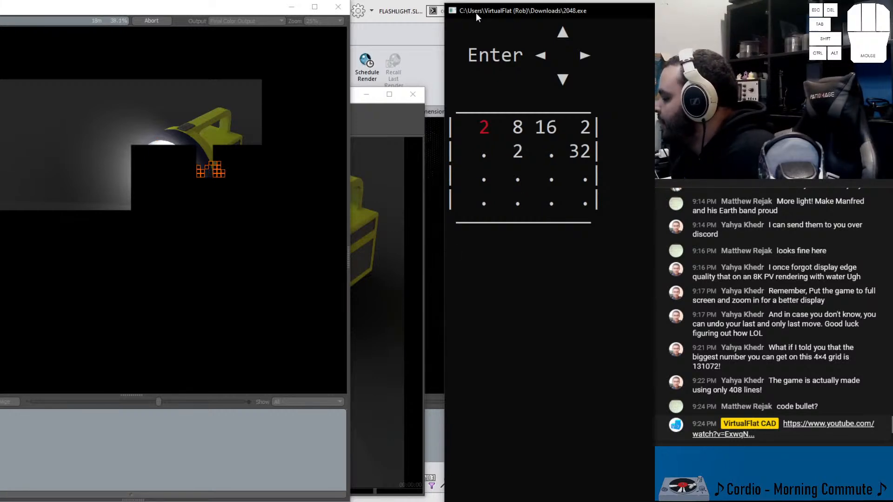
{"action": "key", "text": "Down"}
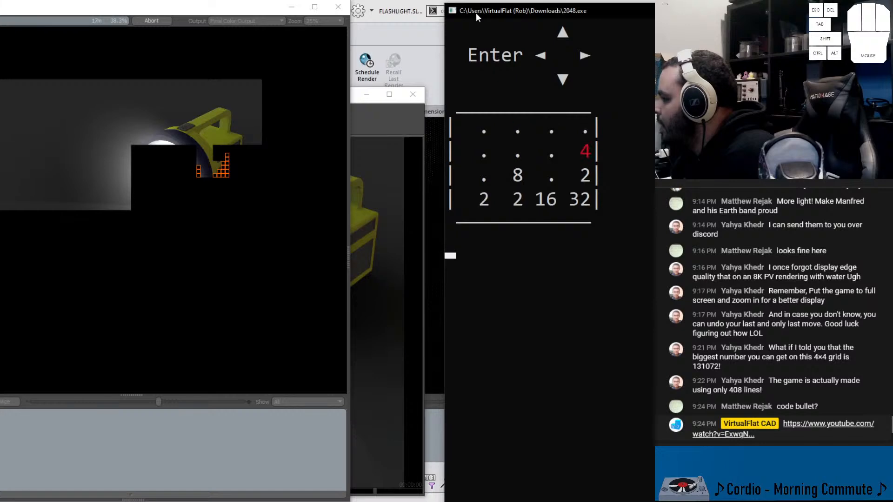
{"action": "key", "text": "Right"}
{"action": "key", "text": "Up"}
{"action": "key", "text": "Right"}
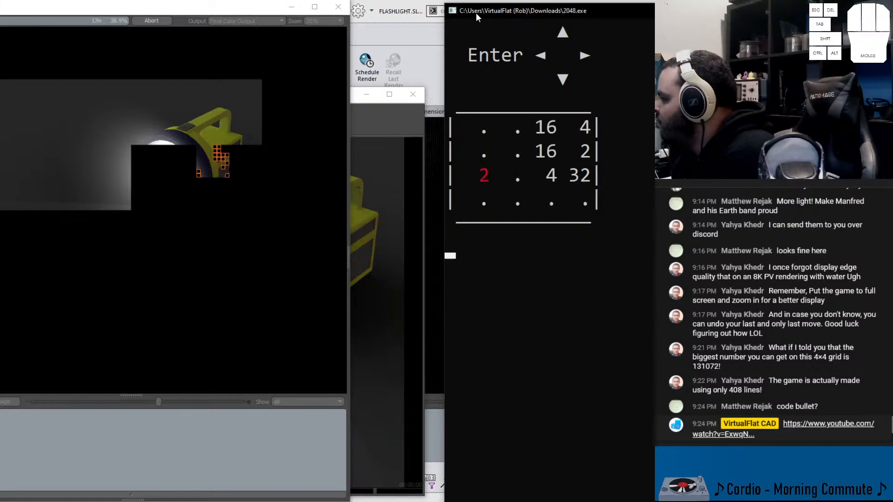
{"action": "key", "text": "Down"}
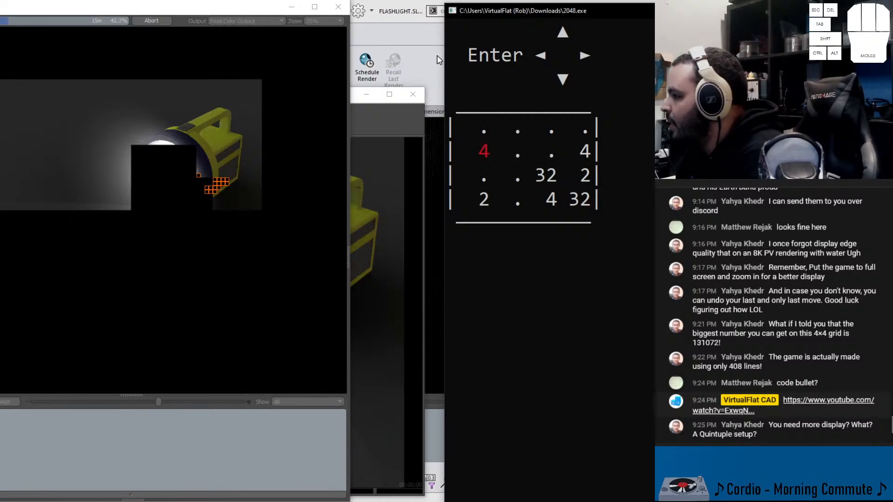
Place the 2048 window directly beside the Final Render window and merge two 8 tiles into a 16
{"action": "left_click_drag", "start_coordinate": [442, 61], "coordinate": [351, 60]}
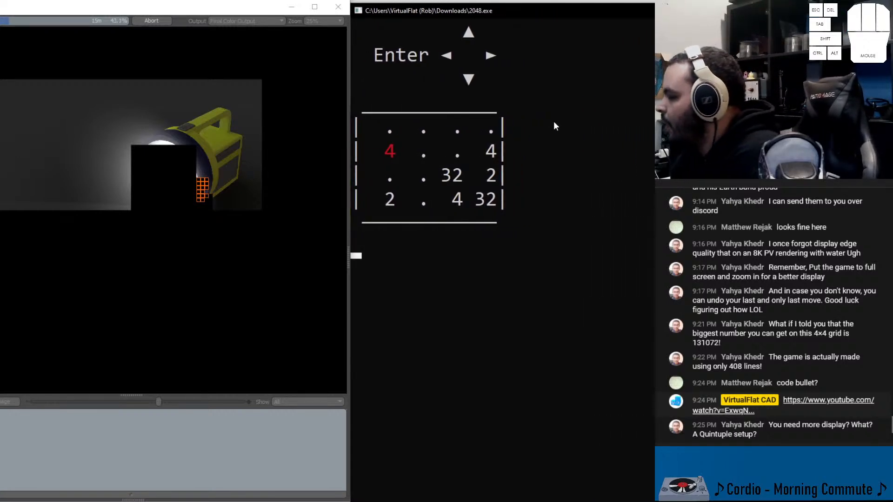
{"action": "key", "text": "Down"}
{"action": "key", "text": "Down"}
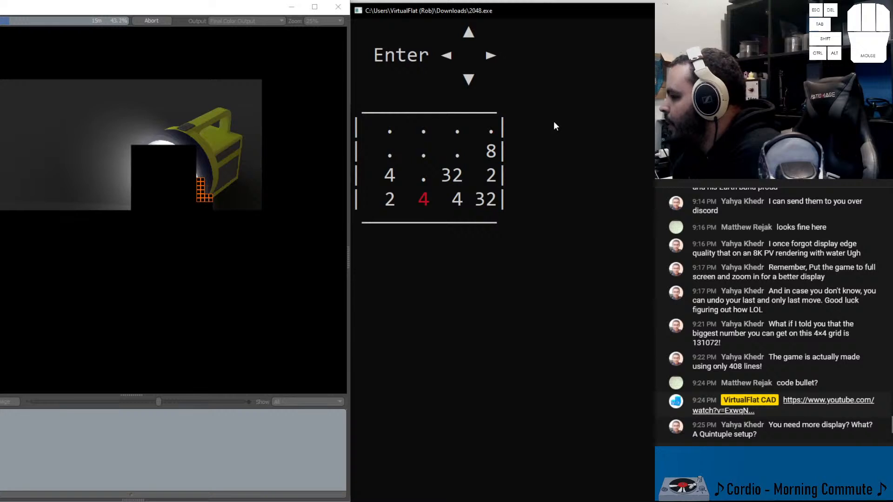
{"action": "key", "text": "Left"}
{"action": "key", "text": "Right"}
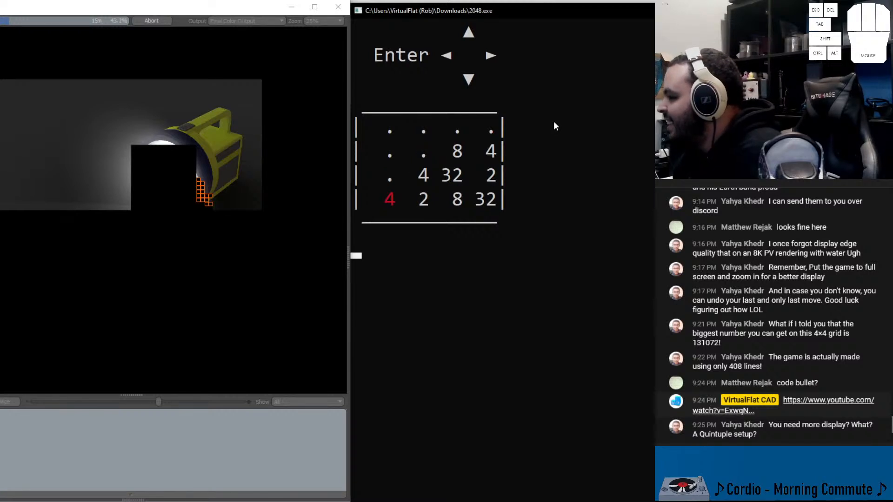
{"action": "key", "text": "Up"}
{"action": "key", "text": "Right"}
{"action": "key", "text": "Right"}
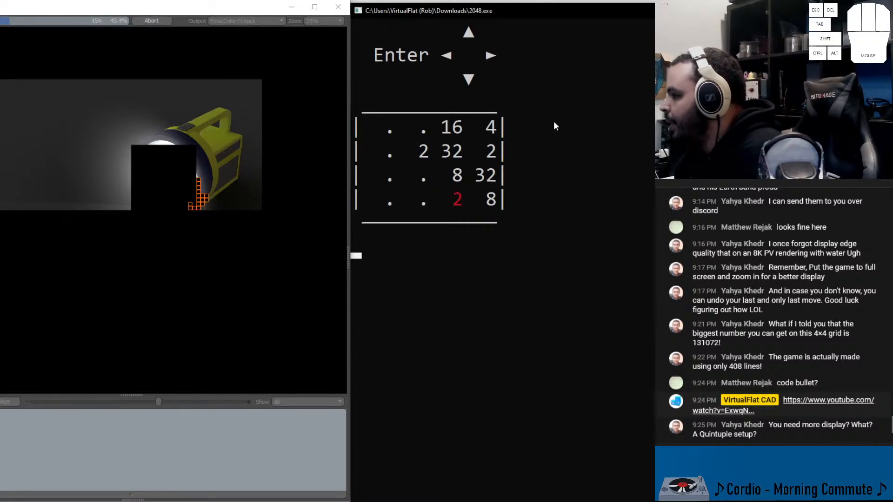
Merge the two 32 tiles into a 64 and the two 16 tiles into a 32
{"action": "key", "text": "Down"}
{"action": "key", "text": "Right"}
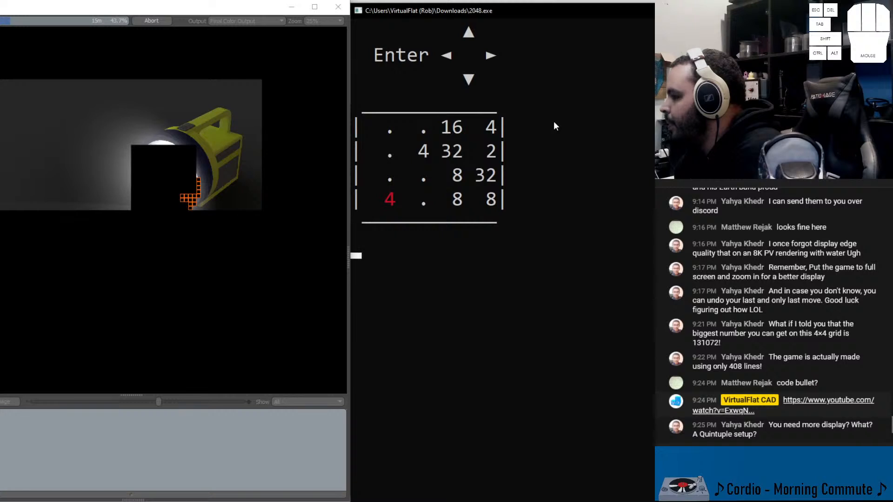
{"action": "key", "text": "Down"}
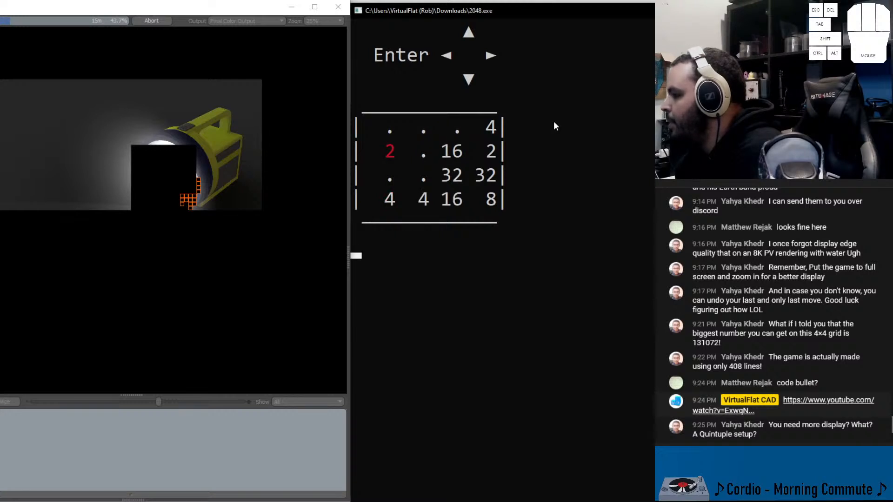
{"action": "key", "text": "Right"}
{"action": "key", "text": "Down"}
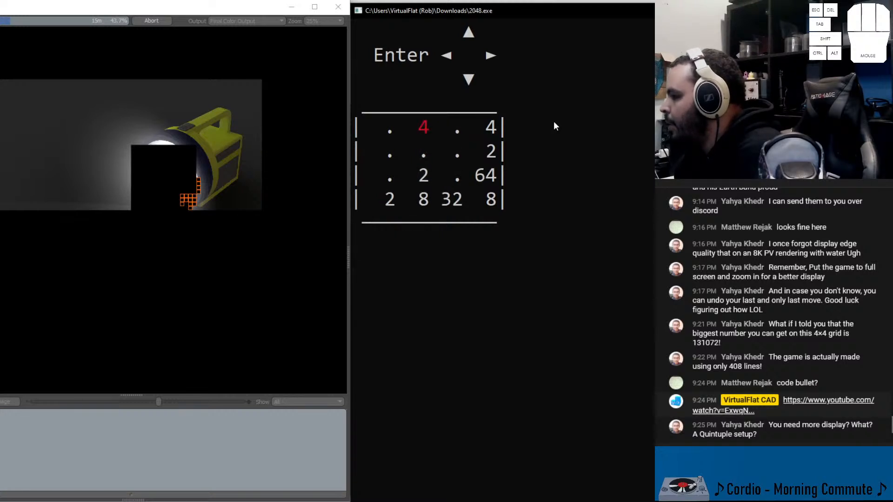
Combine the small 2, 4 and 8 tiles into three 16 tiles alongside the 32 and 64
{"action": "key", "text": "Up"}
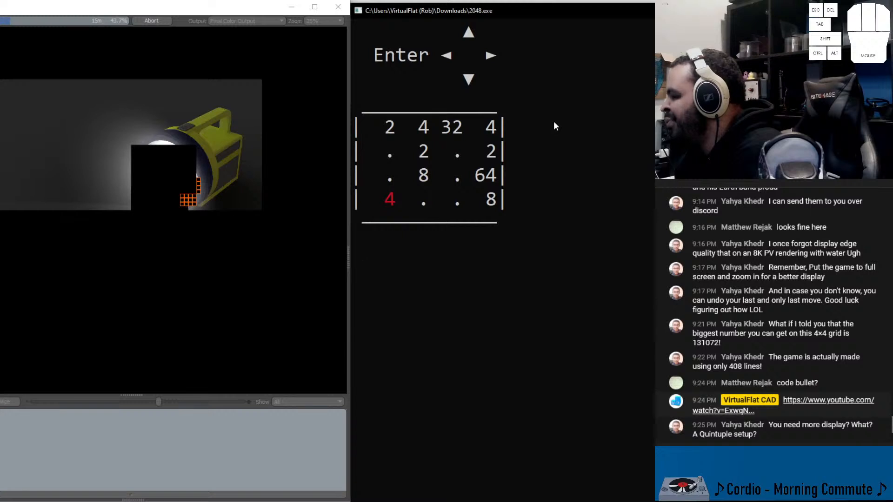
{"action": "key", "text": "Right"}
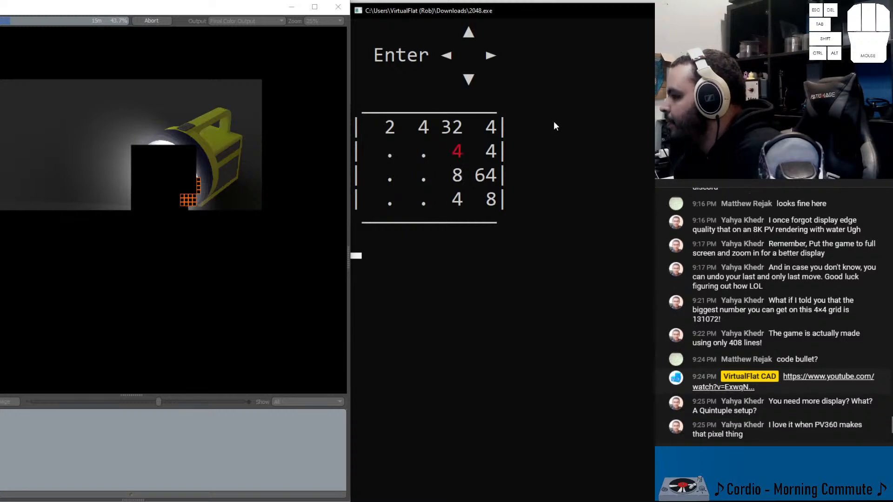
{"action": "key", "text": "Down"}
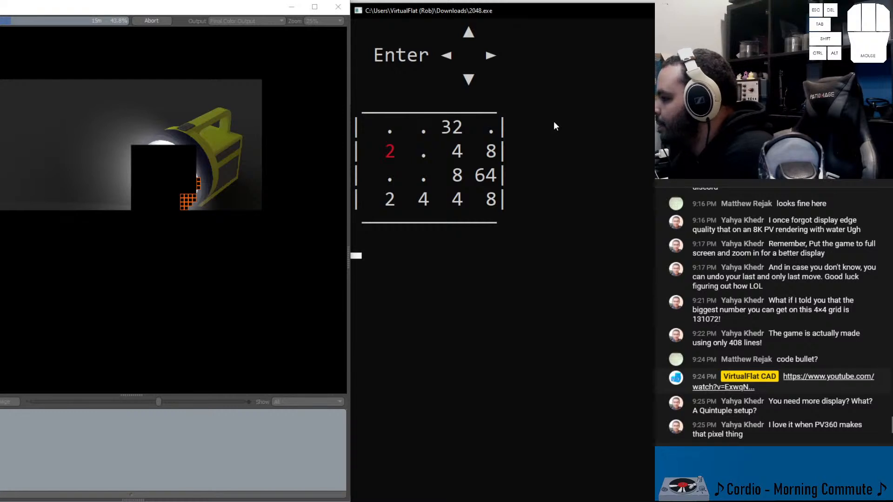
{"action": "key", "text": "Right"}
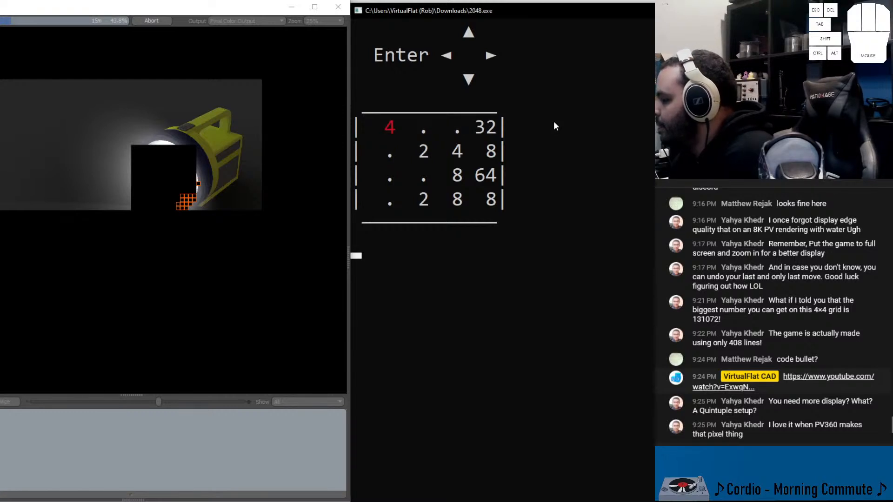
{"action": "key", "text": "Up"}
{"action": "key", "text": "Right"}
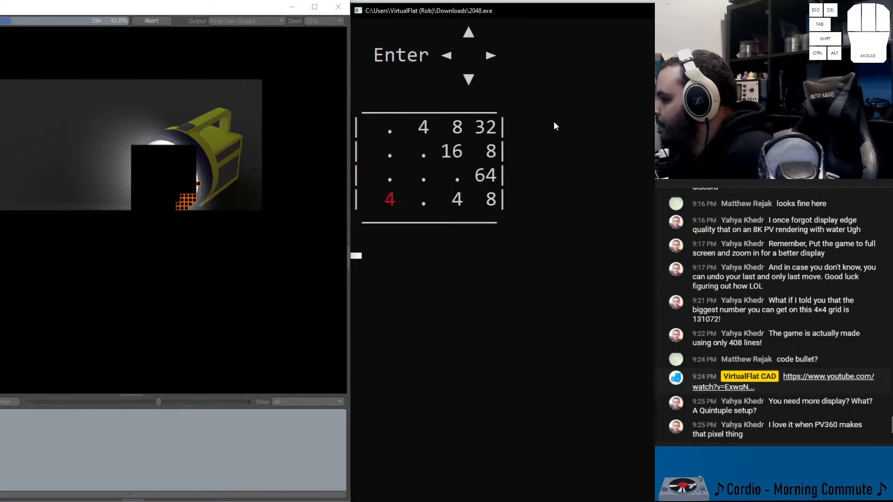
{"action": "key", "text": "Down"}
{"action": "key", "text": "Right"}
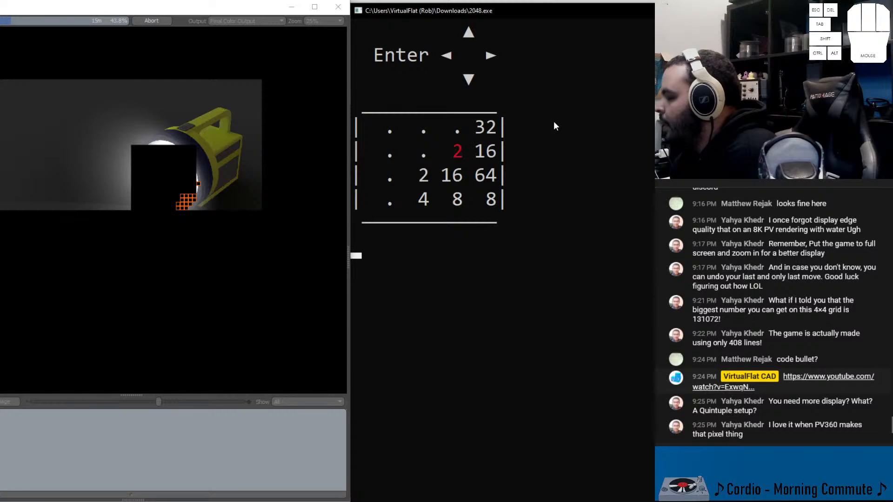
{"action": "key", "text": "Right"}
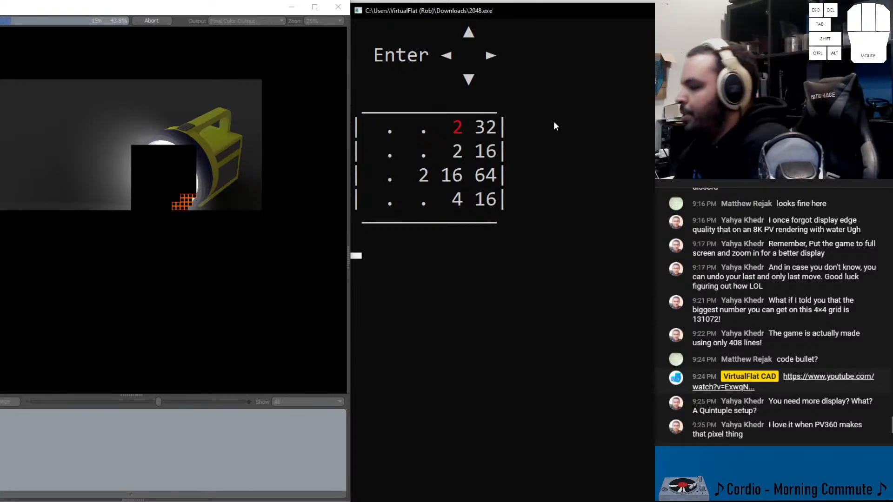
Merge two of the 16 tiles into a second 32 and combine pairs of 4 tiles into 8s
{"action": "key", "text": "Left"}
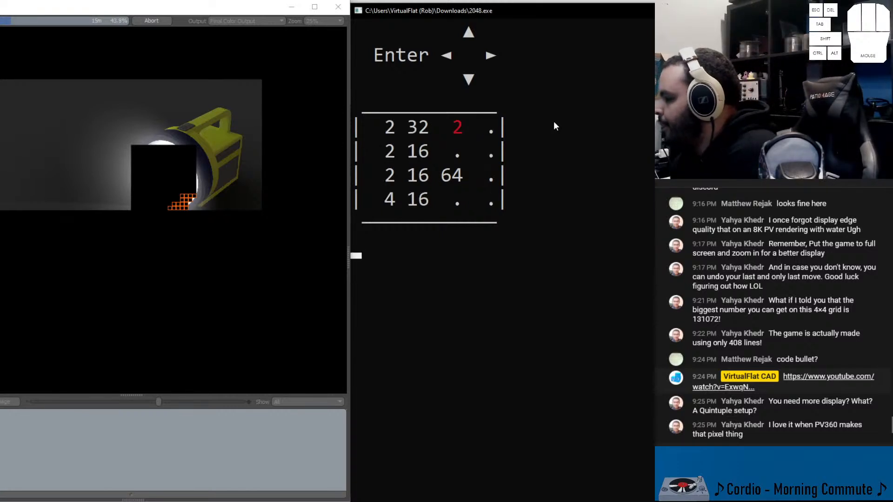
{"action": "key", "text": "Down"}
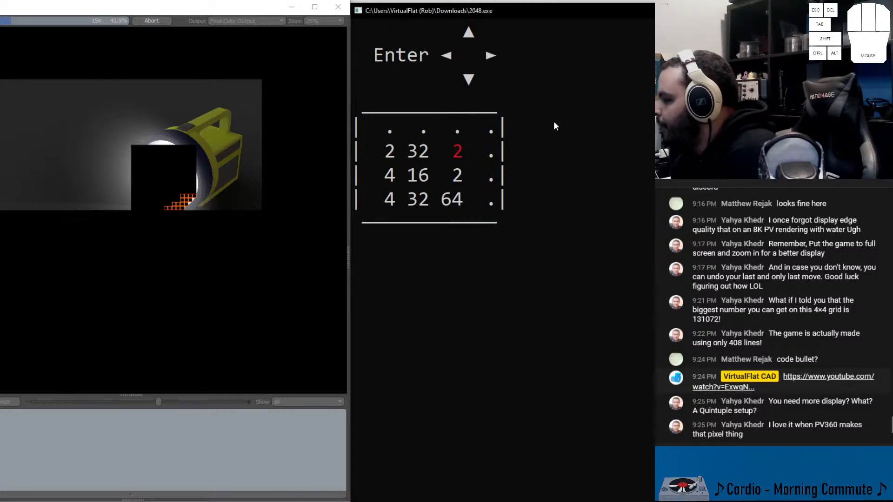
{"action": "key", "text": "Down"}
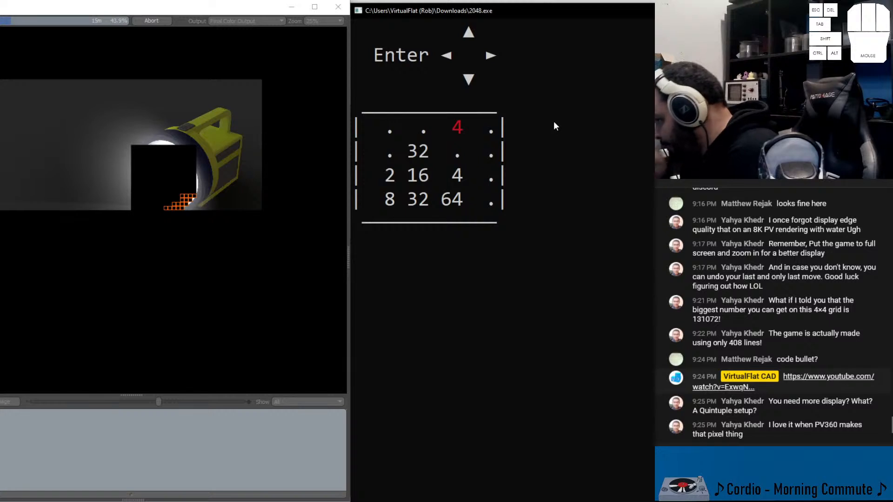
{"action": "key", "text": "Right"}
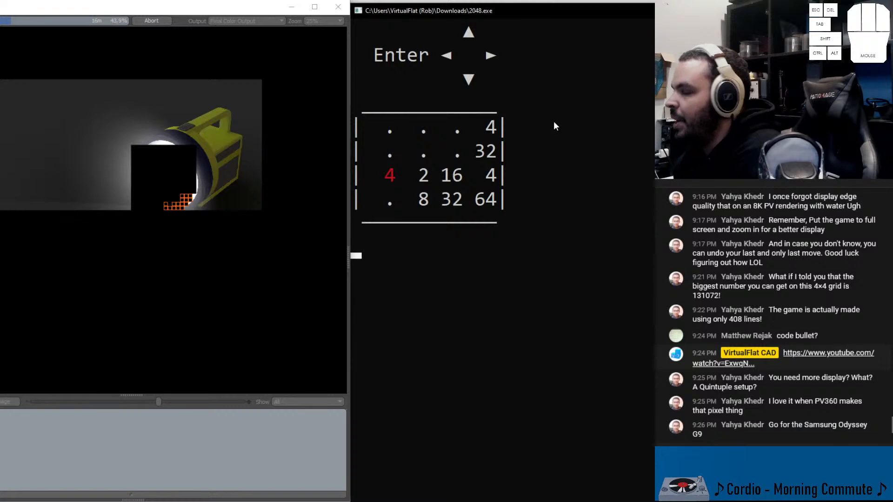
{"action": "key", "text": "Right"}
{"action": "key", "text": "Left"}
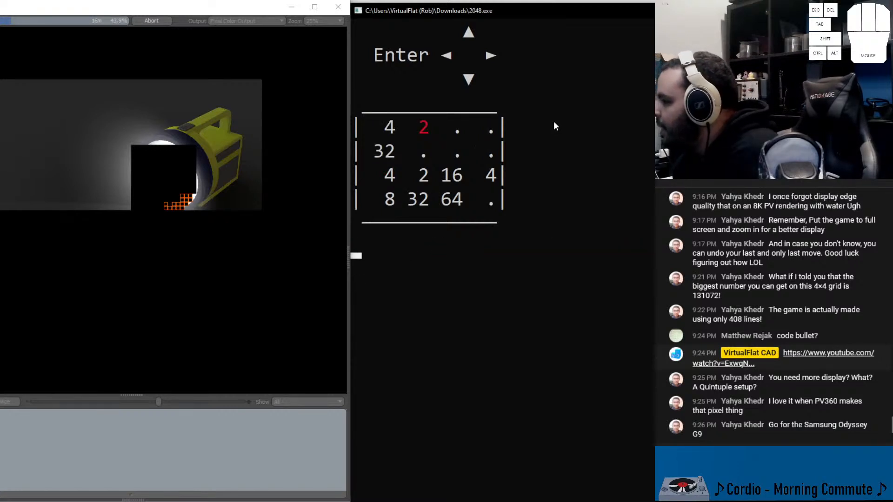
{"action": "key", "text": "Down"}
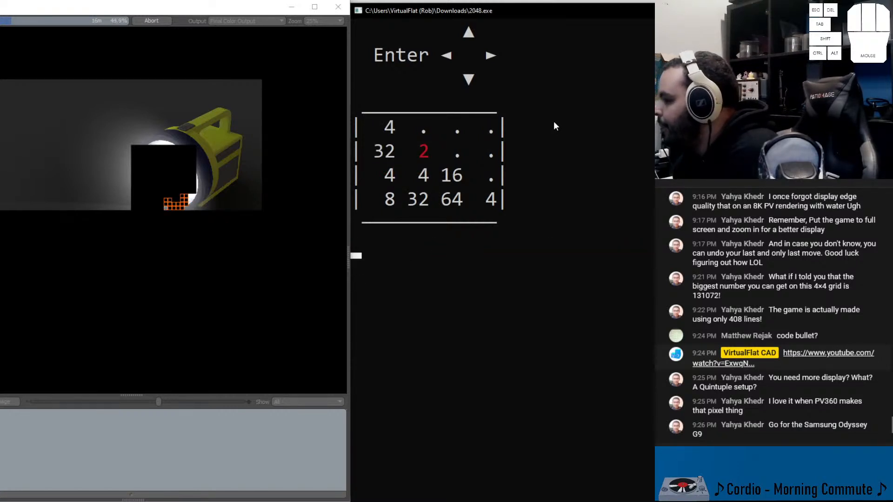
{"action": "key", "text": "Right"}
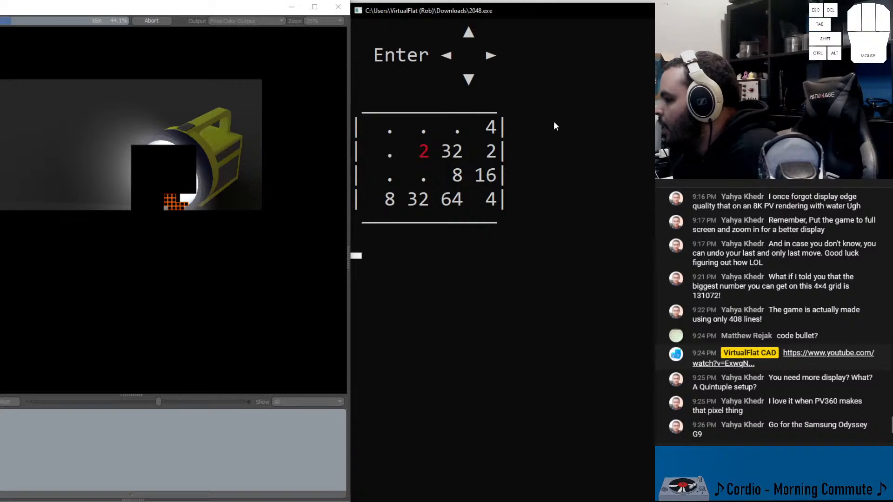
Build a 128 tile by merging the 16s into a 32, the 32s into a 64, and the two 64s
{"action": "key", "text": "Left"}
{"action": "key", "text": "Down"}
{"action": "key", "text": "Up"}
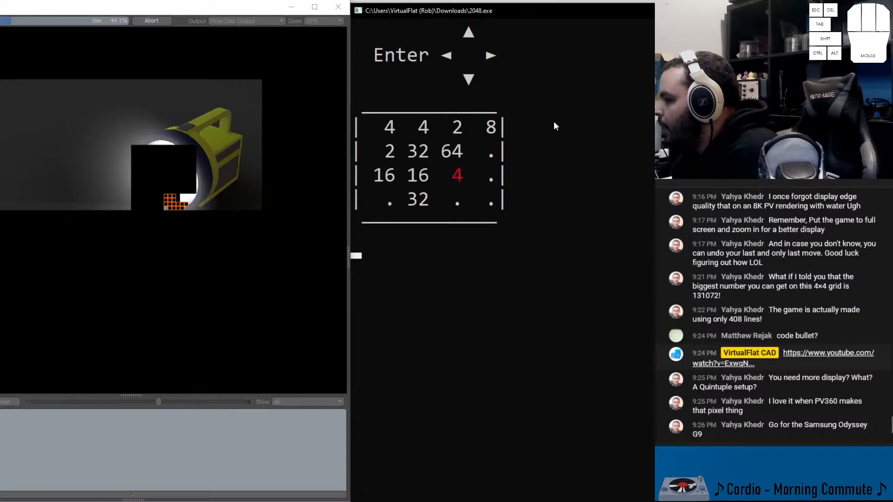
{"action": "key", "text": "Right"}
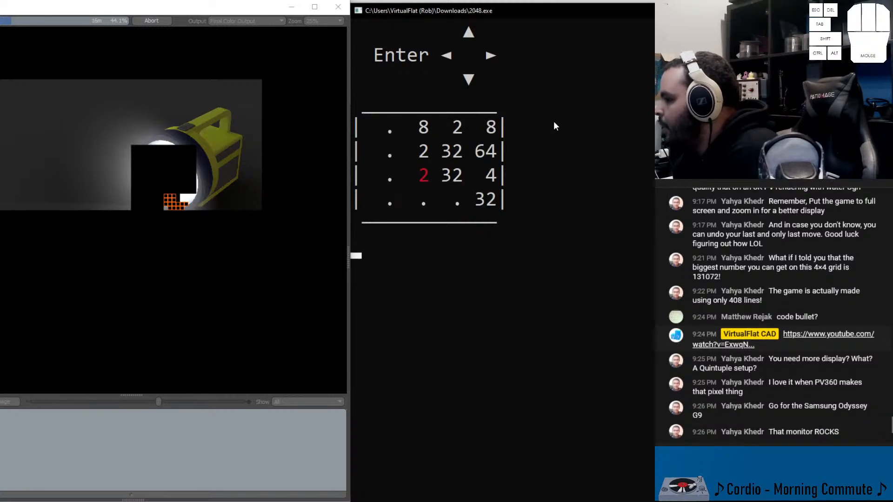
{"action": "key", "text": "Up"}
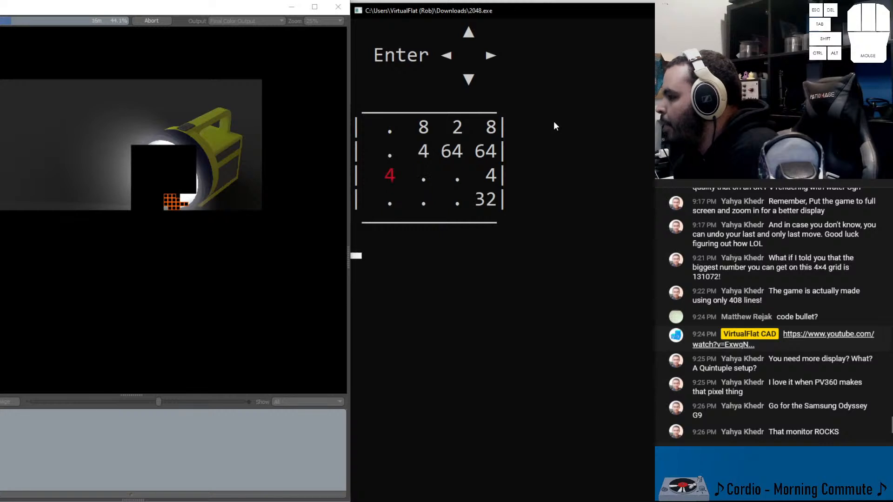
{"action": "key", "text": "Right"}
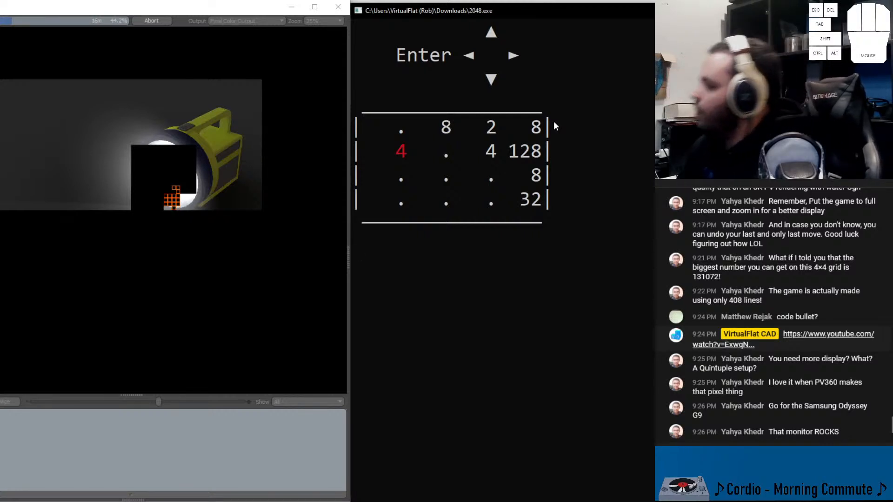
Merge the small tiles to form a 16 and a new 8 beside the 128 and 32 tiles in 2048
{"action": "key", "text": "Right"}
{"action": "key", "text": "Down"}
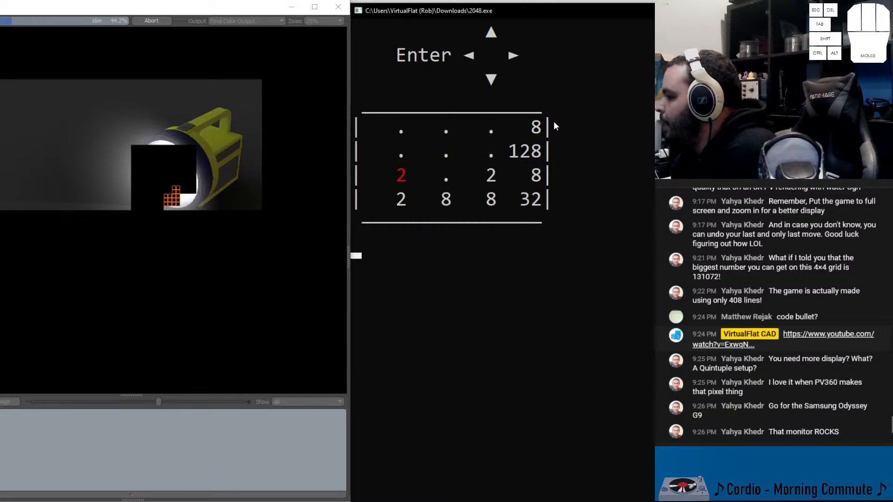
{"action": "key", "text": "Right"}
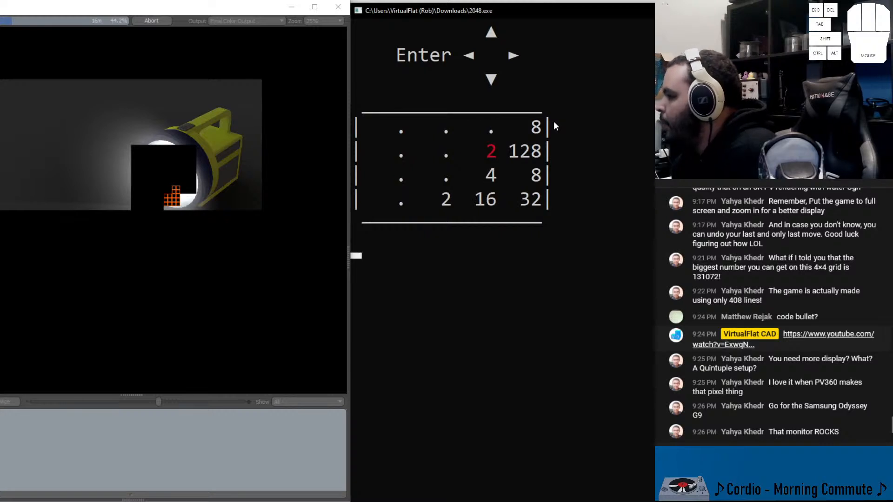
{"action": "key", "text": "Up"}
{"action": "key", "text": "Right"}
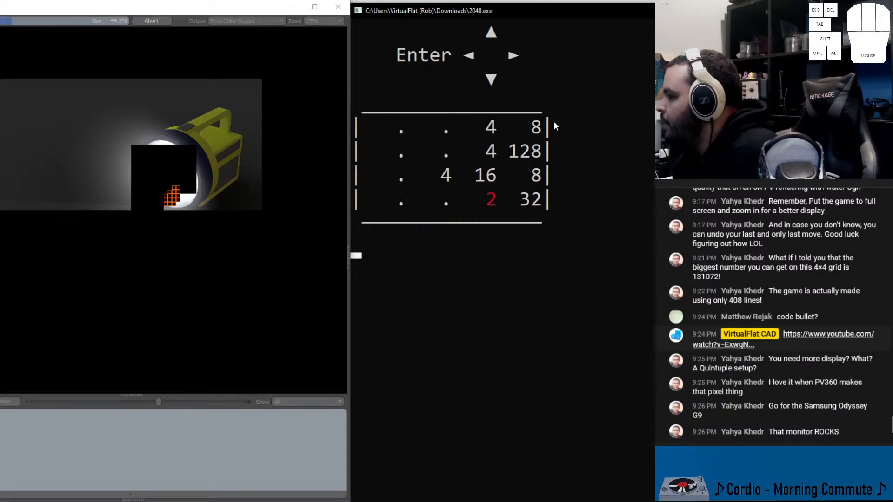
{"action": "key", "text": "Down"}
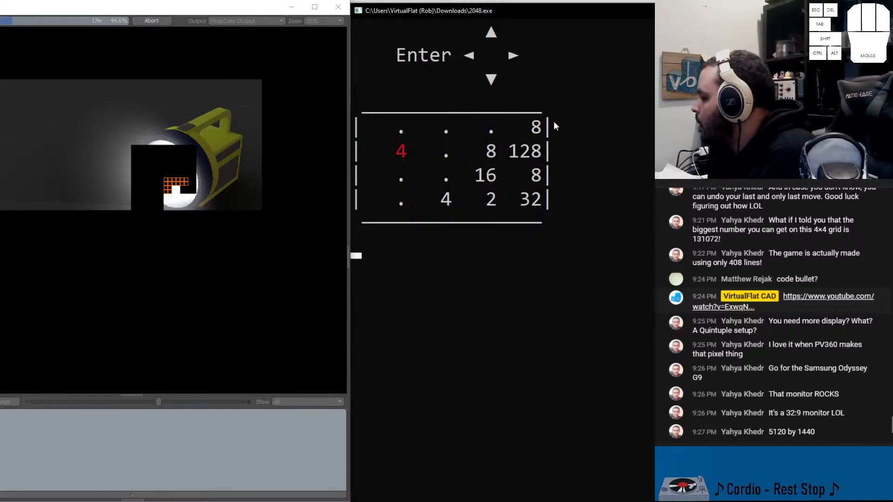
Merge two 4 tiles into an 8 and two of the 8s into a second 16
{"action": "key", "text": "Right"}
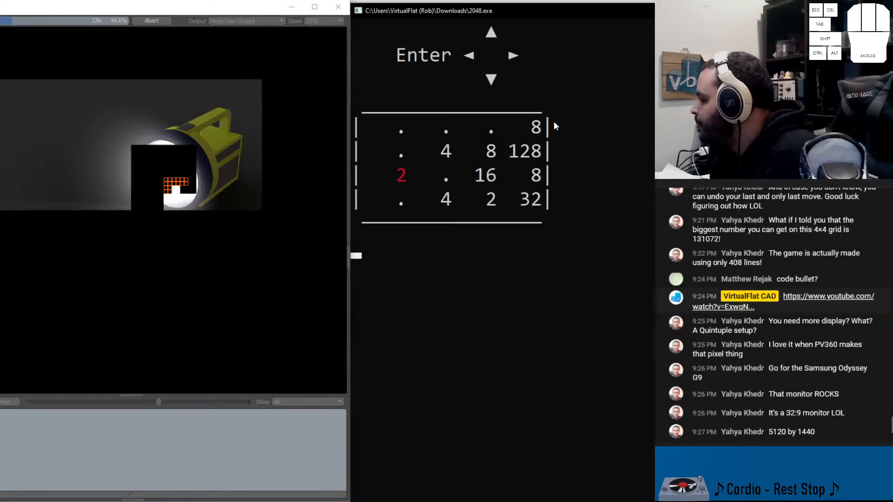
{"action": "key", "text": "Up"}
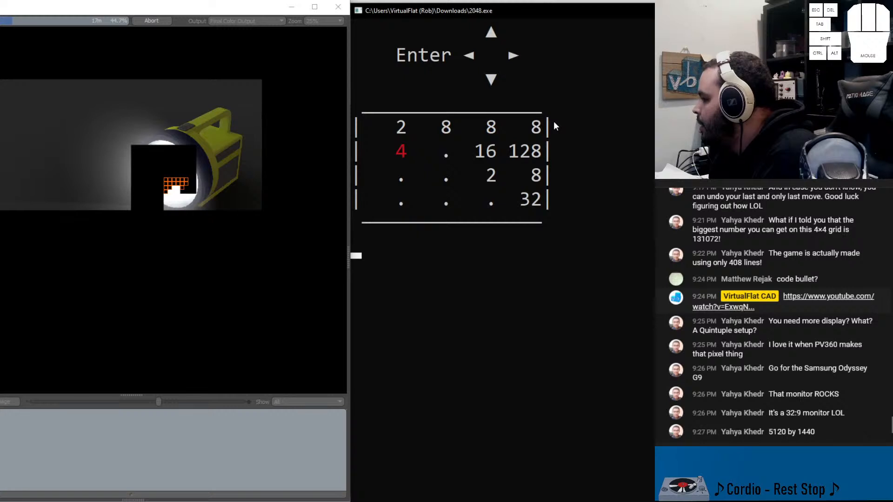
{"action": "key", "text": "Right"}
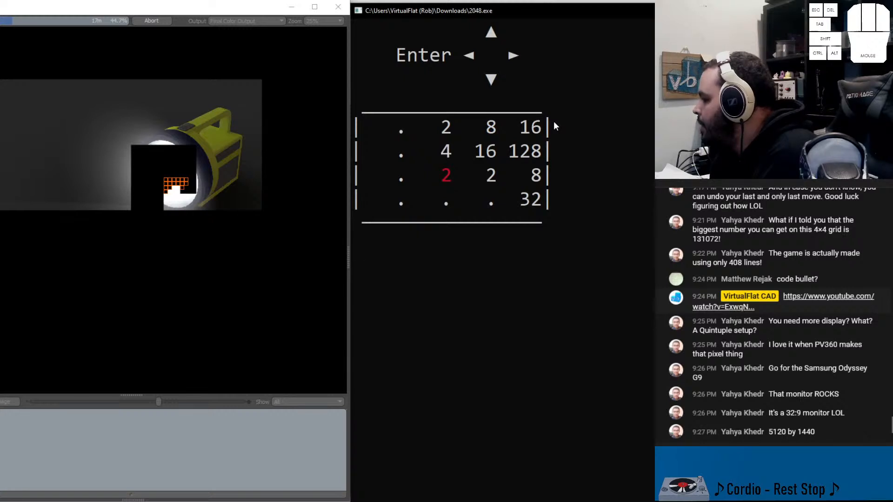
{"action": "key", "text": "Left"}
{"action": "key", "text": "Down"}
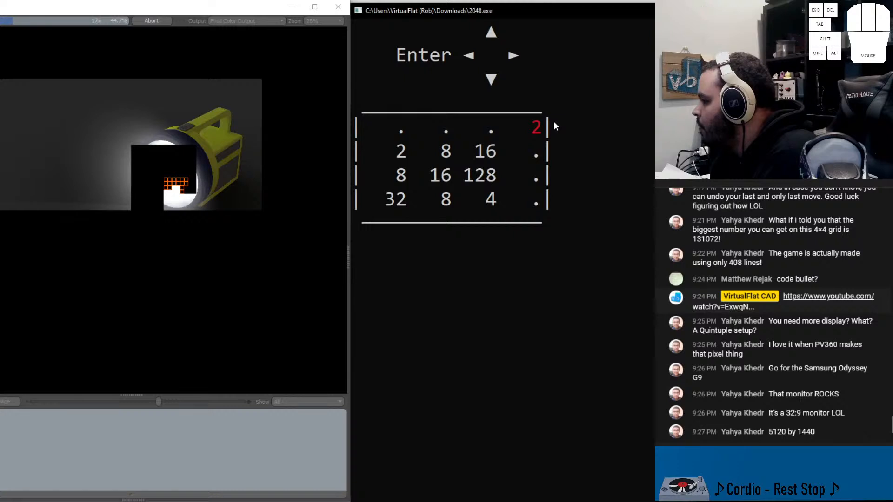
Combine the 2 and 4 tiles into an 8, and merge two 8s into a third 16
{"action": "key", "text": "Left"}
{"action": "key", "text": "Down"}
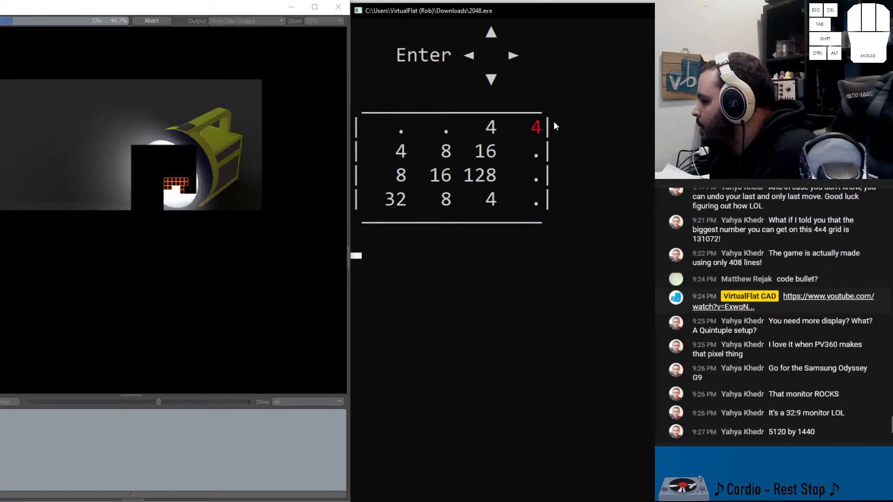
{"action": "key", "text": "Left"}
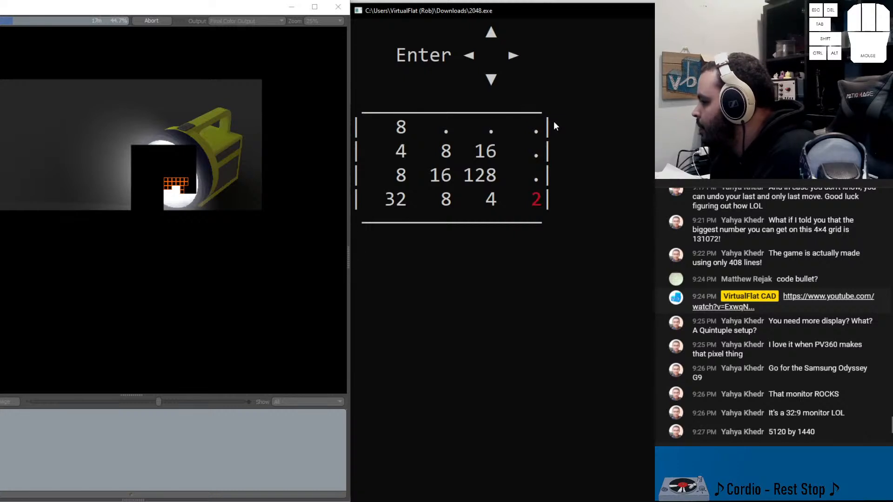
{"action": "key", "text": "Right"}
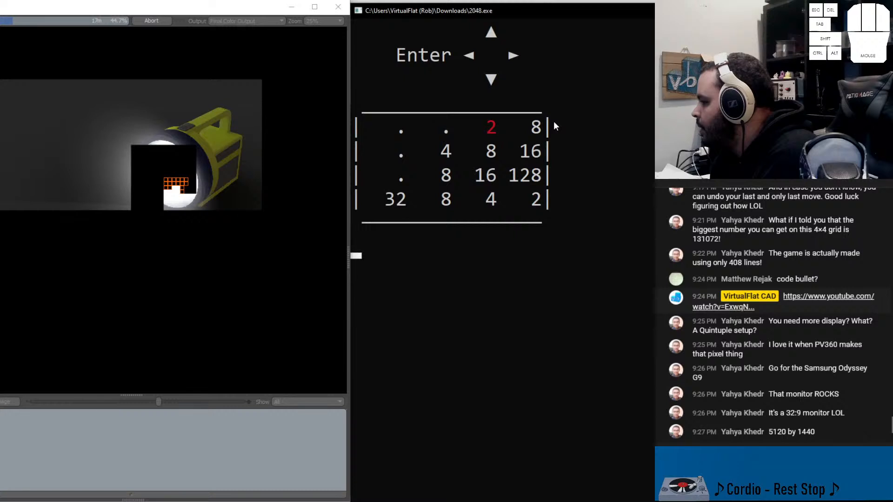
{"action": "key", "text": "Up"}
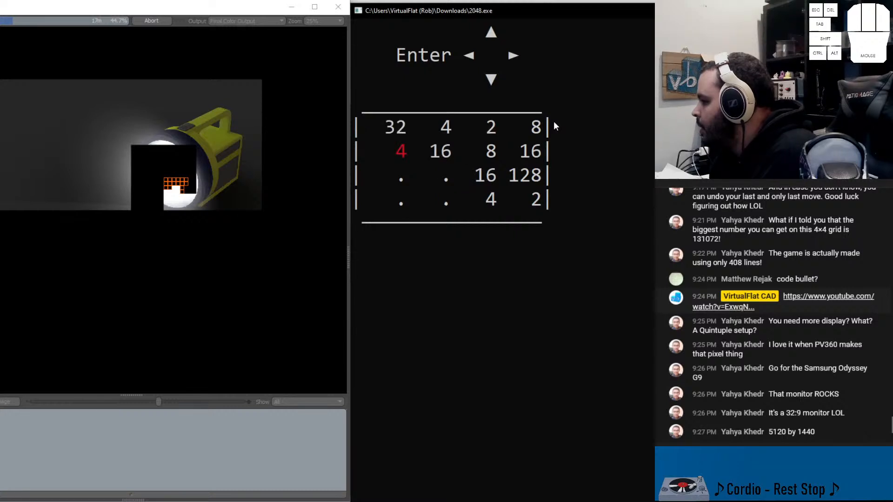
{"action": "key", "text": "Down"}
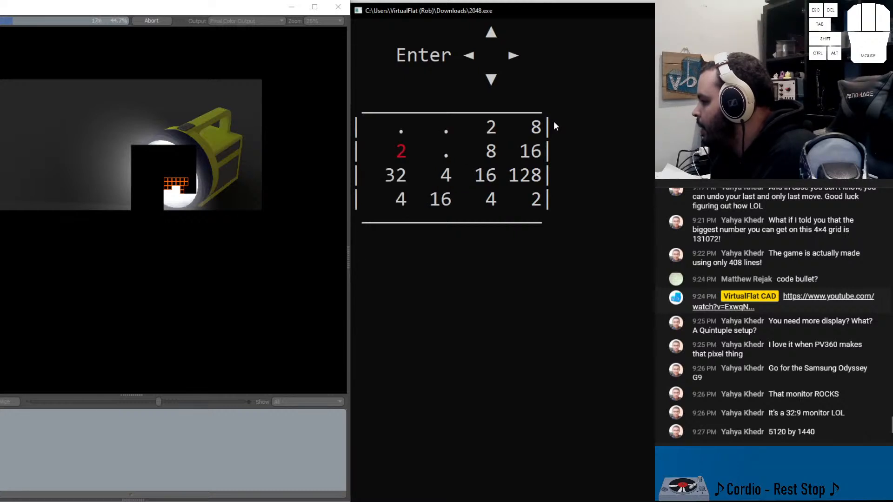
Merge two 16 tiles into a second 32 and join the two 32s into a 64 beside the 128
{"action": "key", "text": "Right"}
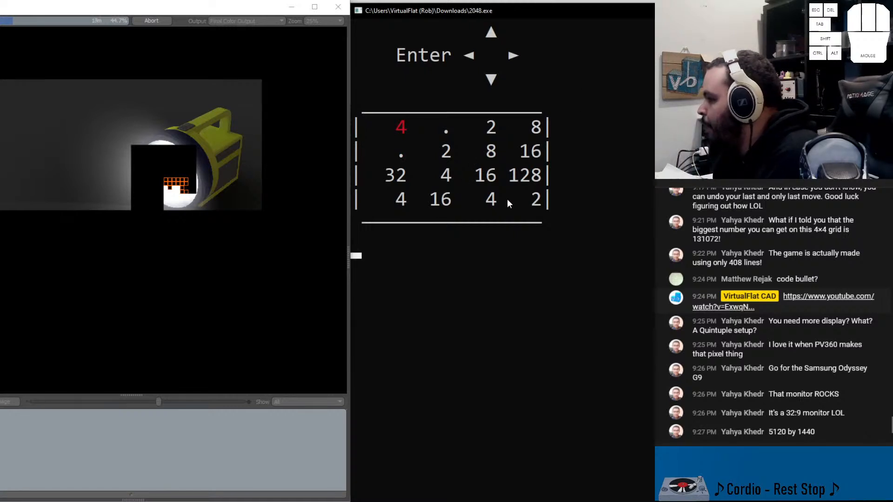
{"action": "key", "text": "Right"}
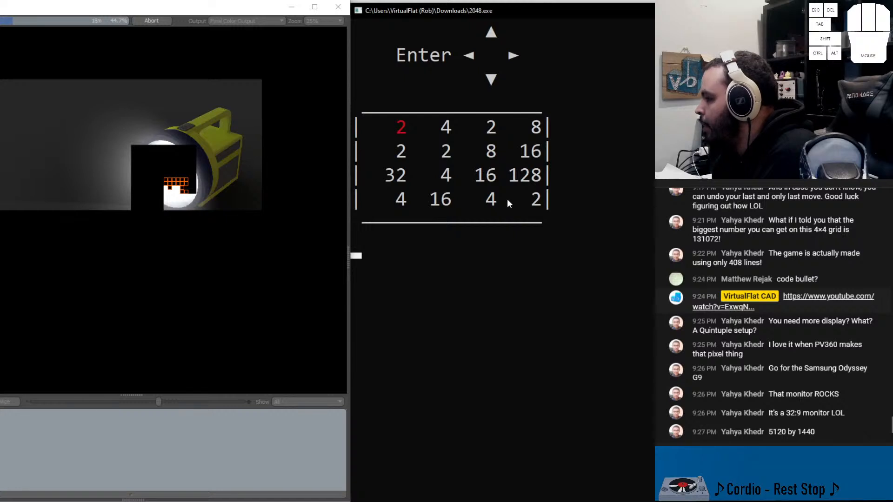
{"action": "key", "text": "Right"}
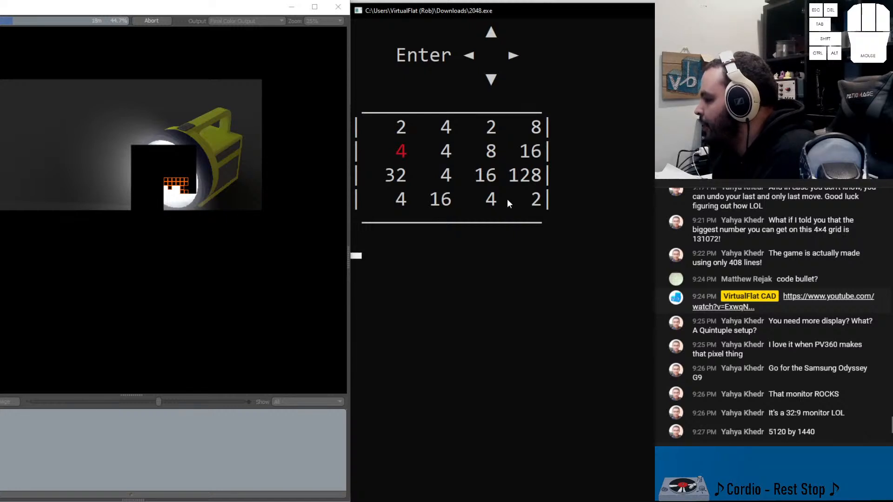
{"action": "key", "text": "Up"}
{"action": "key", "text": "Up"}
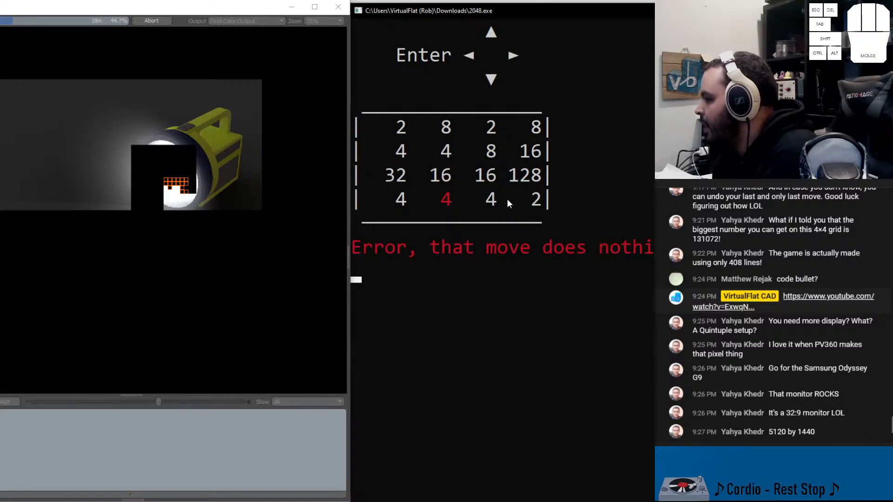
{"action": "key", "text": "Right"}
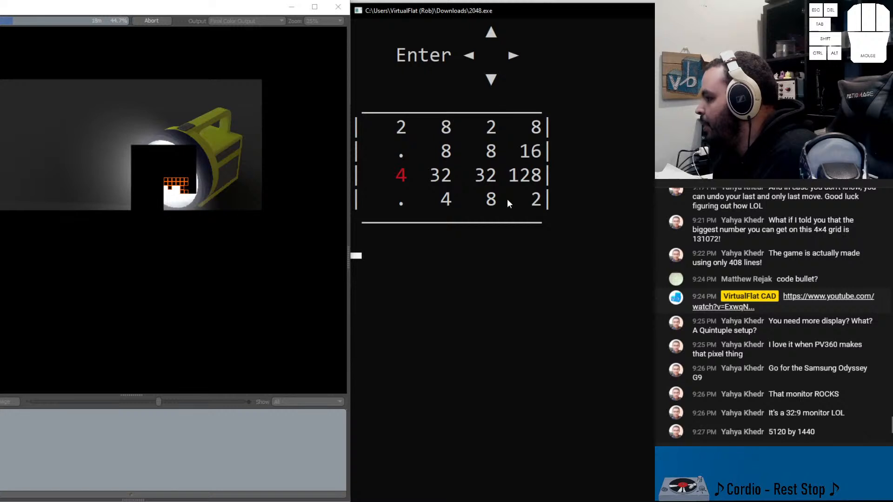
{"action": "key", "text": "Down"}
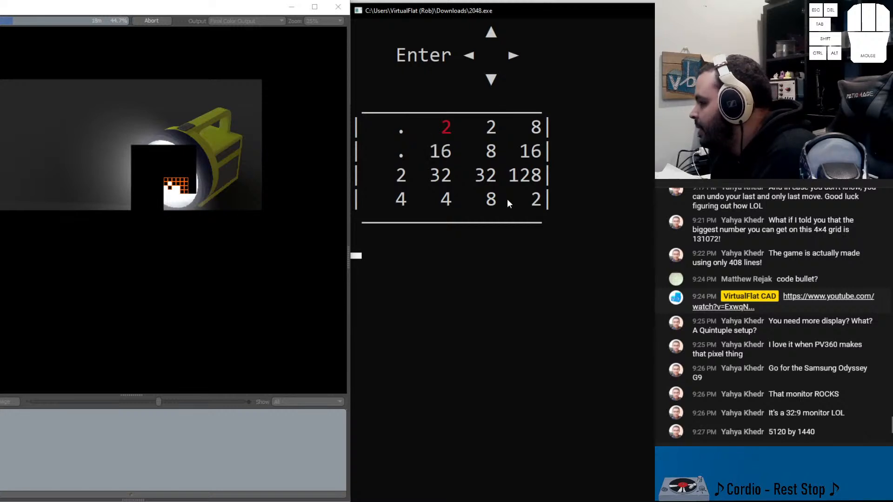
{"action": "key", "text": "Right"}
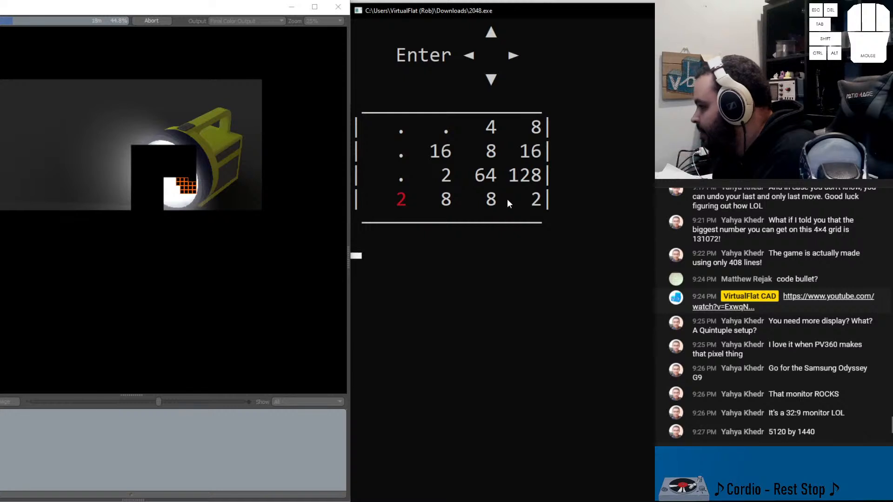
Merge pairs of 8 tiles into 16s and join two adjacent 16s into a 32
{"action": "key", "text": "Right"}
{"action": "key", "text": "Down"}
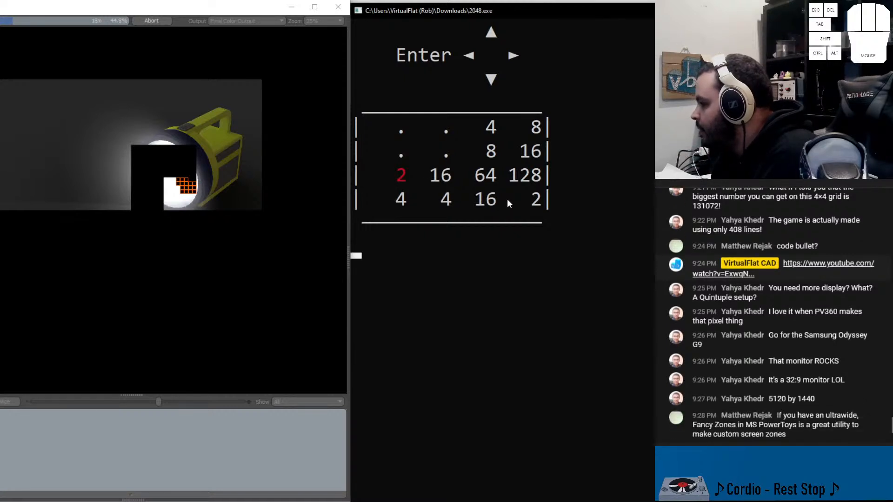
{"action": "key", "text": "Right"}
{"action": "key", "text": "Down"}
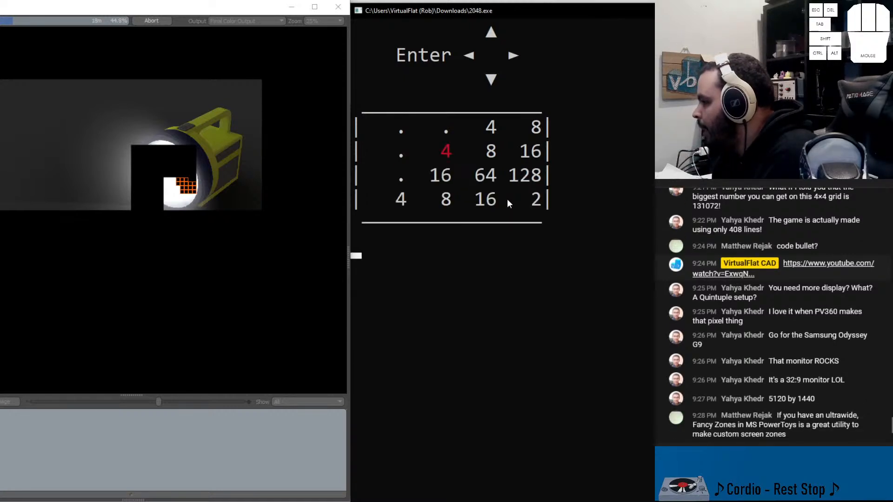
{"action": "key", "text": "Up"}
{"action": "key", "text": "Right"}
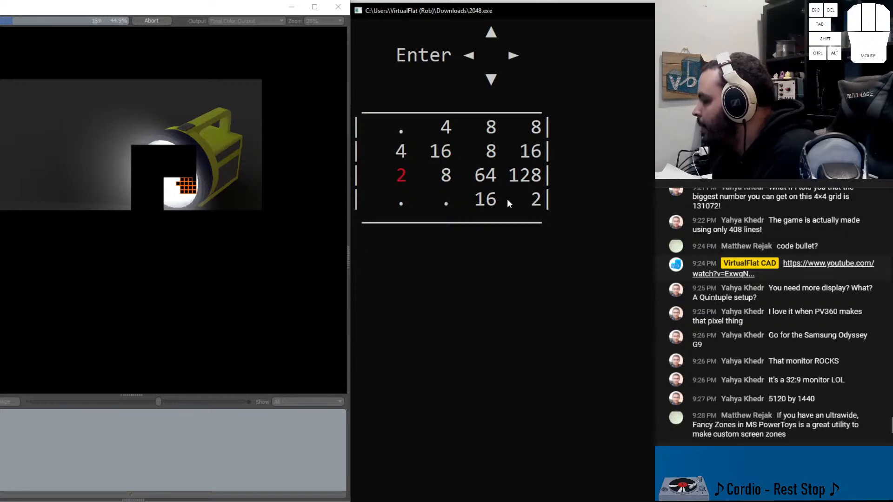
{"action": "key", "text": "Down"}
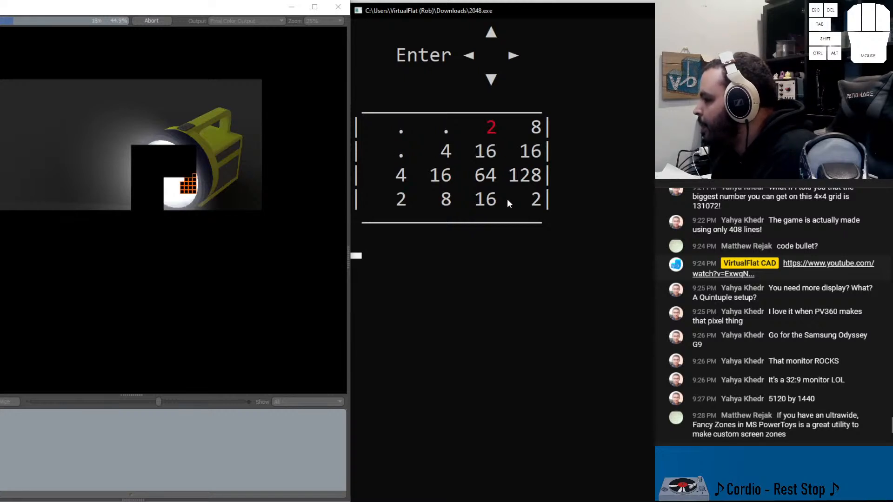
{"action": "key", "text": "Left"}
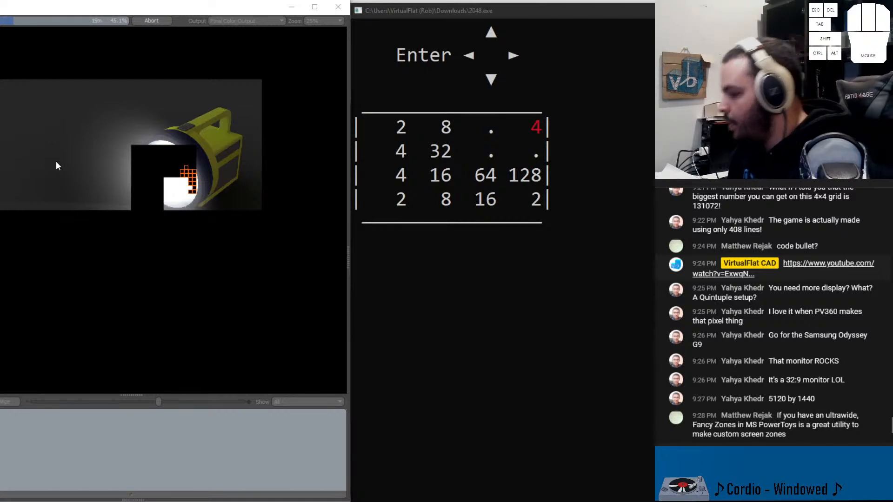
Switch to the browser window with the PowerToys FancyZones documentation and maximize it
{"action": "left_click", "coordinate": [289, 501]}
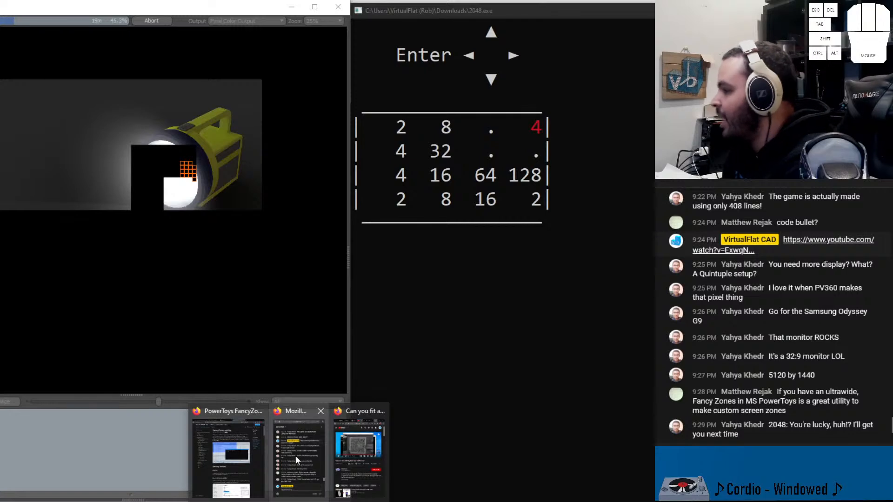
{"action": "left_click", "coordinate": [338, 439]}
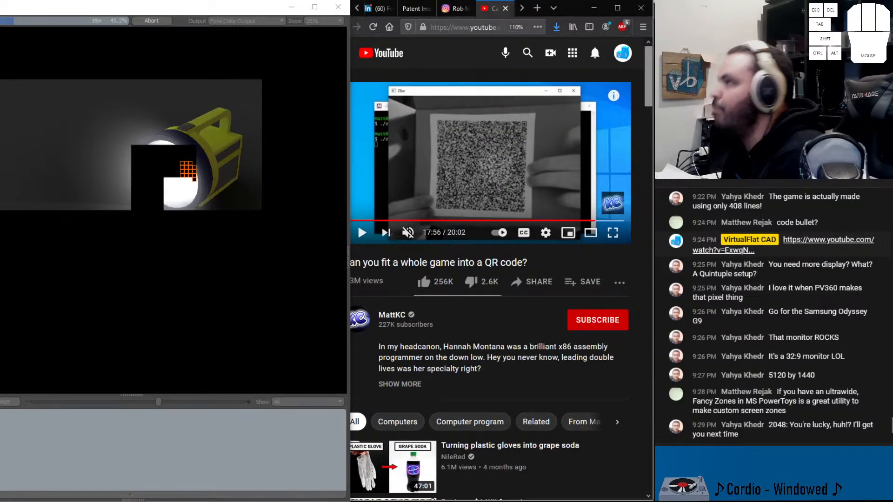
{"action": "left_click_drag", "start_coordinate": [653, 116], "coordinate": [506, 8]}
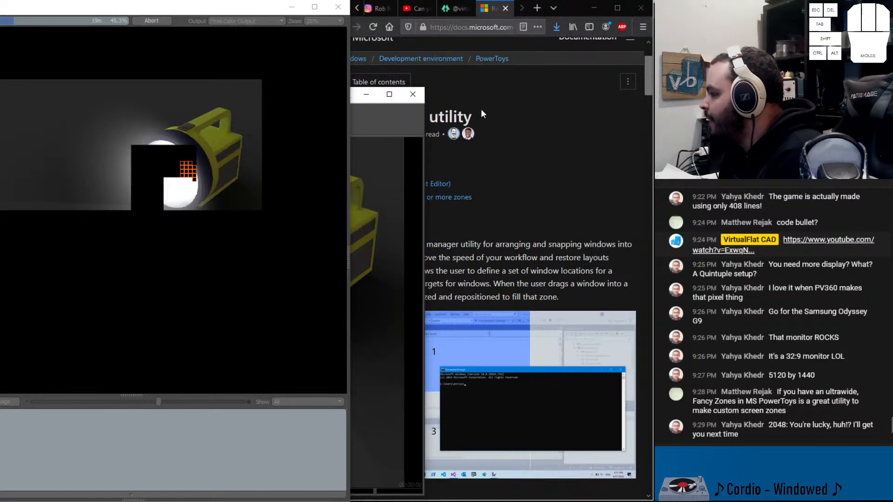
{"action": "left_click_drag", "start_coordinate": [227, 7], "coordinate": [0, 19]}
{"action": "left_click_drag", "start_coordinate": [226, 99], "coordinate": [0, 99]}
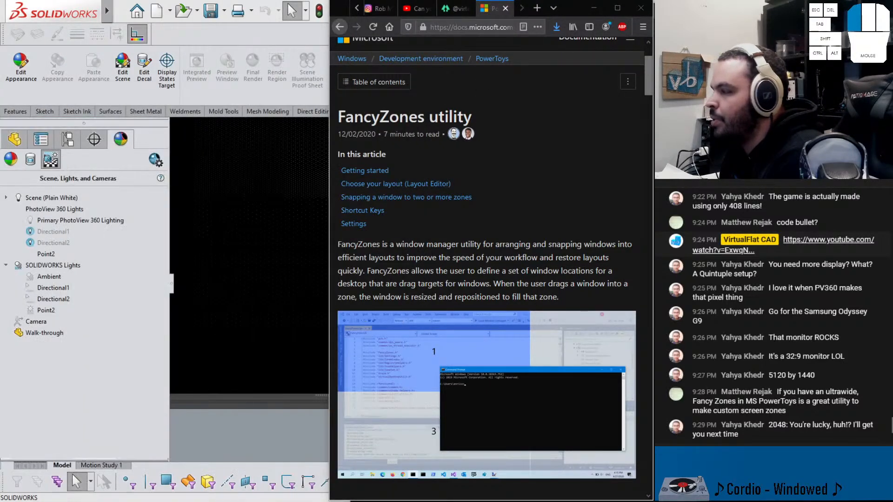
{"action": "left_click", "coordinate": [617, 8]}
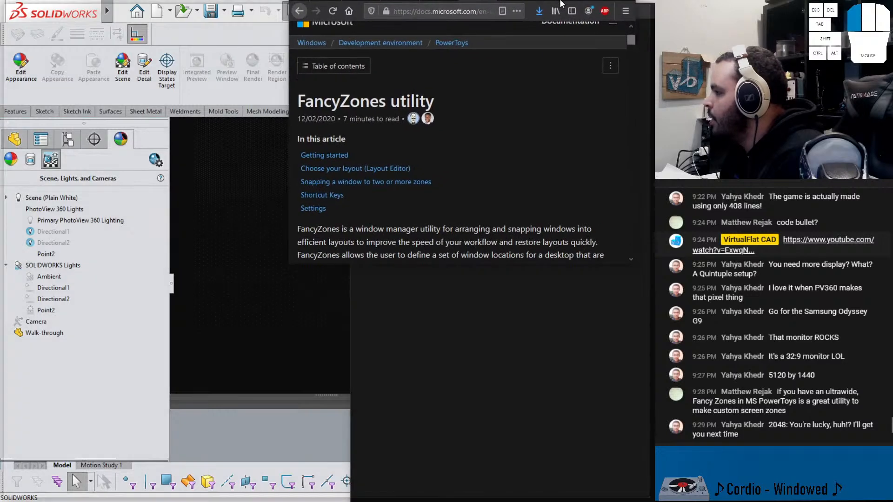
Examine how FancyZones is enabled and its zones editor launched, and minimize the browser to return to the 2048 game
{"action": "scroll", "coordinate": [376, 219], "scroll_direction": "down", "scroll_amount": 2}
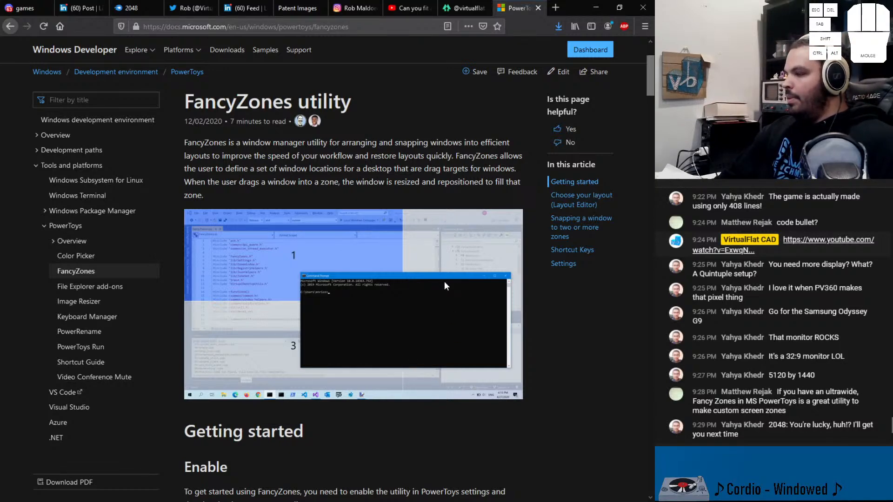
{"action": "scroll", "coordinate": [445, 281], "scroll_direction": "down", "scroll_amount": 9}
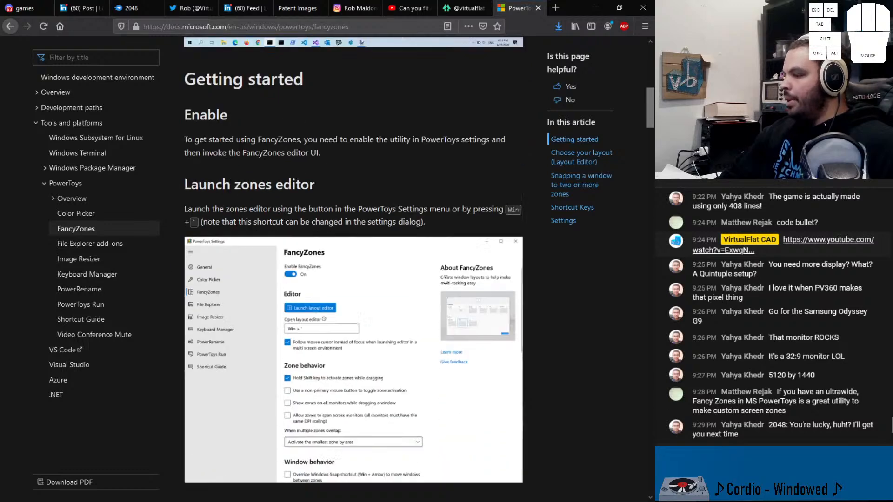
{"action": "scroll", "coordinate": [445, 283], "scroll_direction": "down", "scroll_amount": 2}
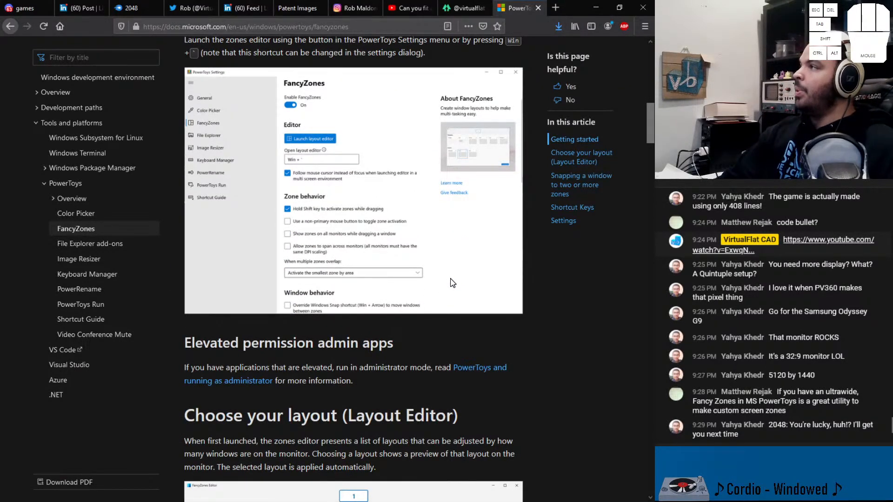
{"action": "scroll", "coordinate": [453, 283], "scroll_direction": "up", "scroll_amount": 2}
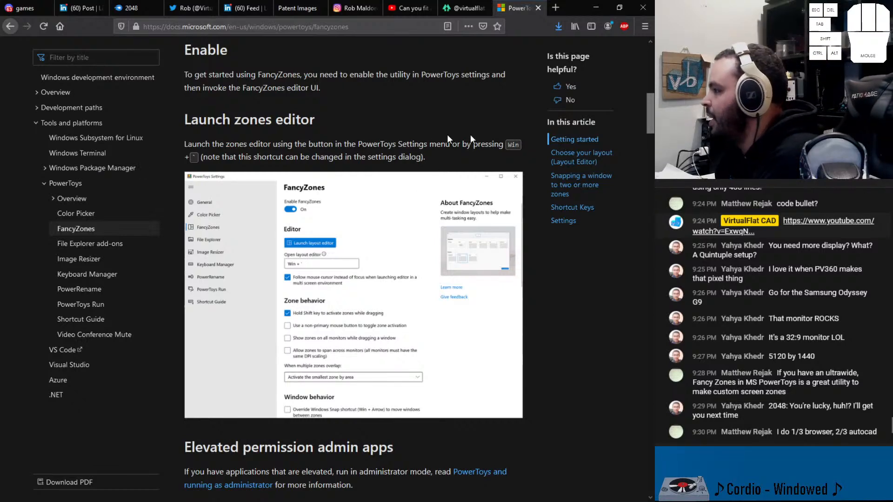
{"action": "left_click", "coordinate": [594, 7]}
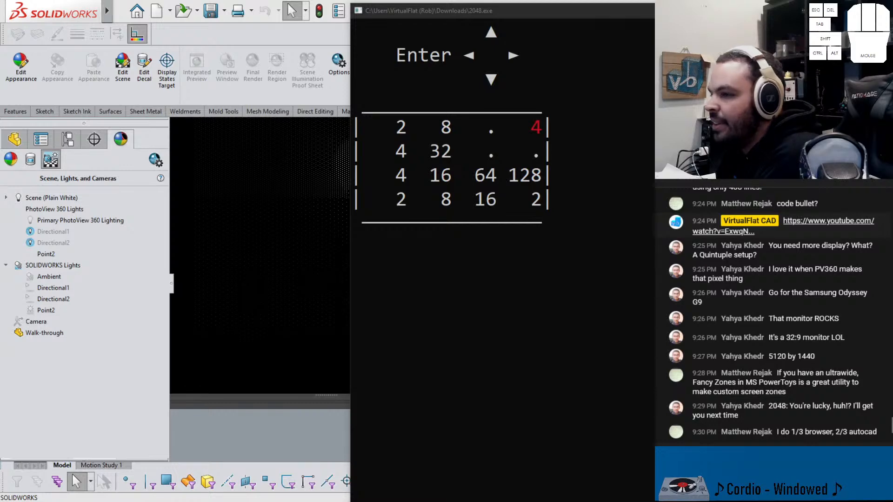
Place the flashlight's final render window beside the 2048 game window so that both can be seen
{"action": "left_click_drag", "start_coordinate": [0, 31], "coordinate": [202, 28]}
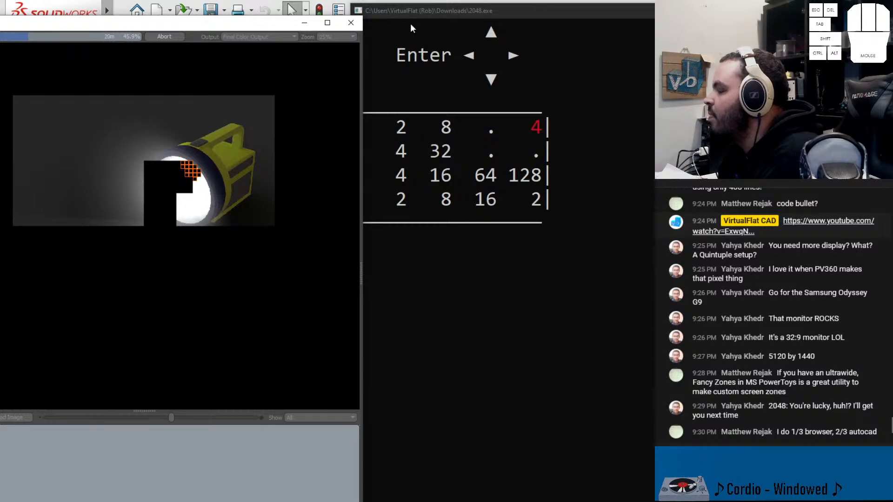
{"action": "left_click_drag", "start_coordinate": [414, 12], "coordinate": [429, 9]}
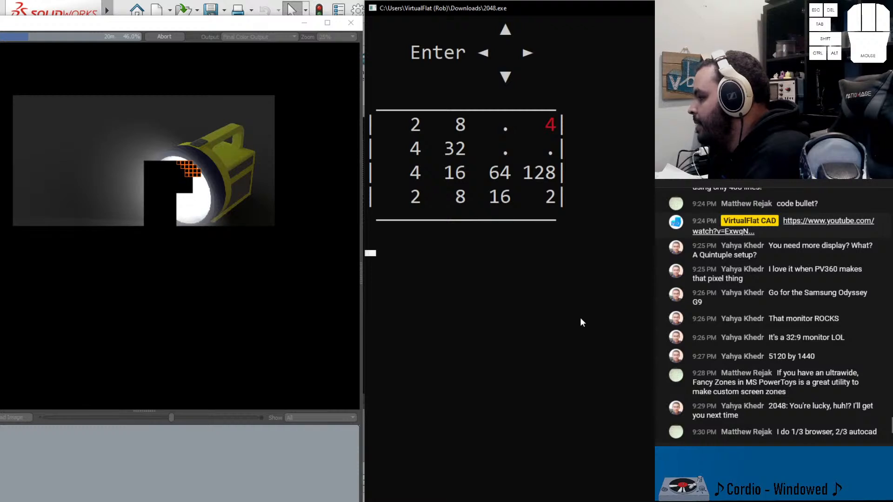
Merge the small tiles in the first two columns into 8s and 16s and form a second 32 beneath the existing 32
{"action": "key", "text": "Down"}
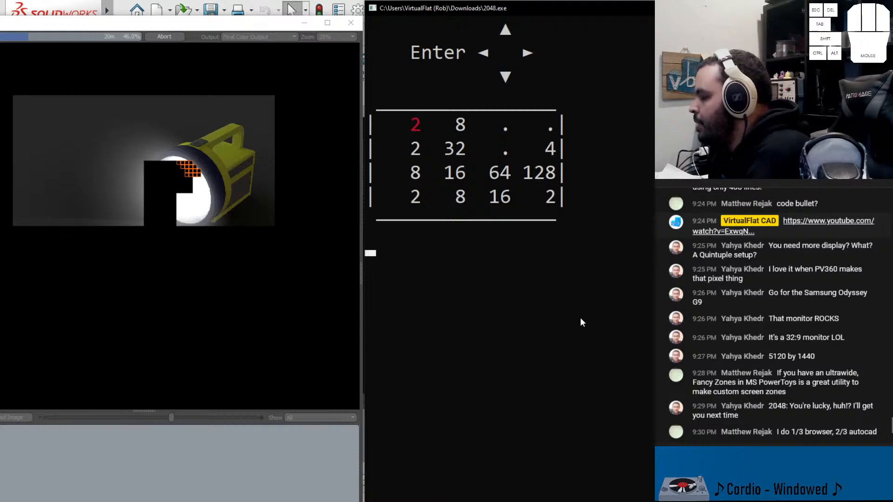
{"action": "key", "text": "Down"}
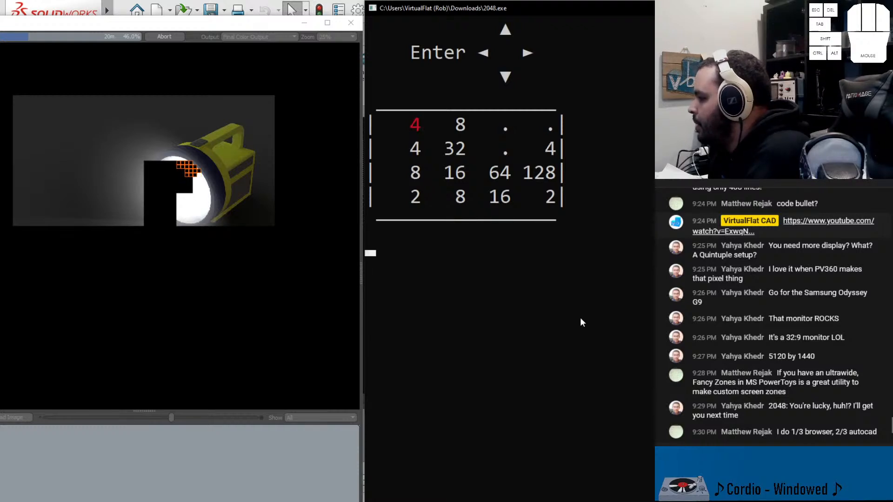
{"action": "key", "text": "Down"}
{"action": "key", "text": "Down"}
{"action": "key", "text": "Right"}
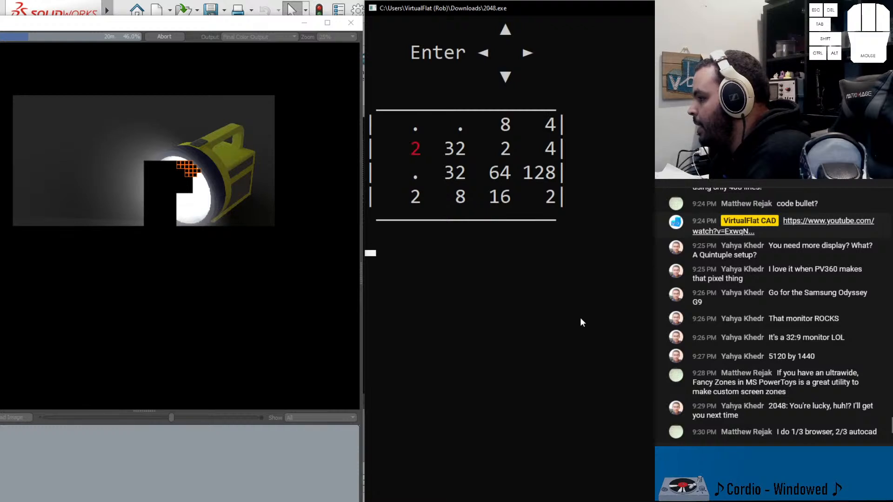
Merge the two 32s into a 64 and combine it with the adjoining 64 and 128 into a 256
{"action": "key", "text": "Down"}
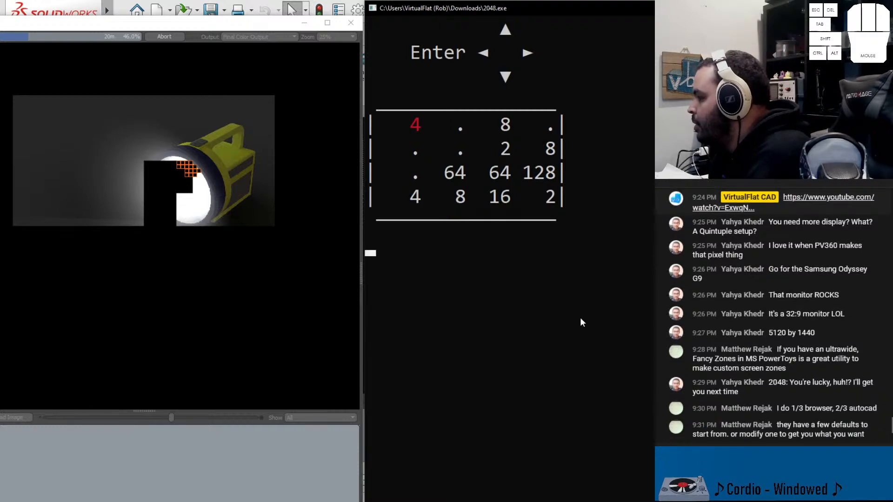
{"action": "key", "text": "Right"}
{"action": "key", "text": "Right"}
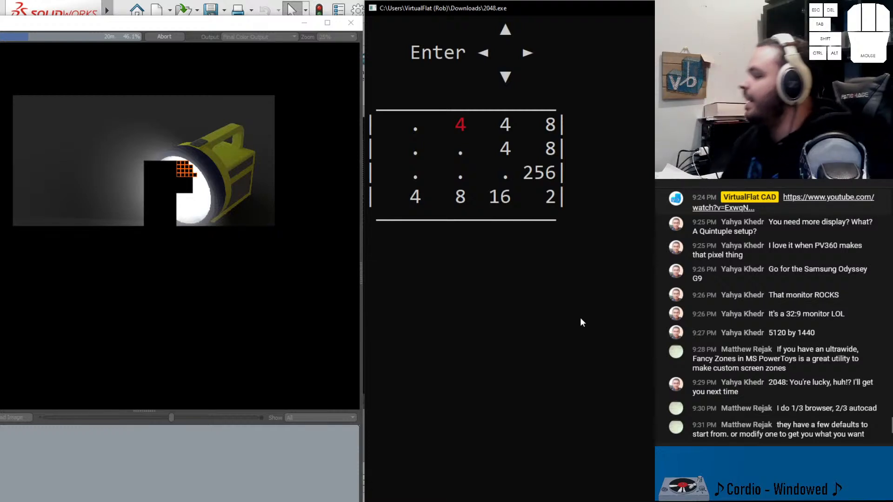
Combine pairs of 4s and 8s into 16s and merge two stacked 16s into a 32
{"action": "key", "text": "Up"}
{"action": "key", "text": "Right"}
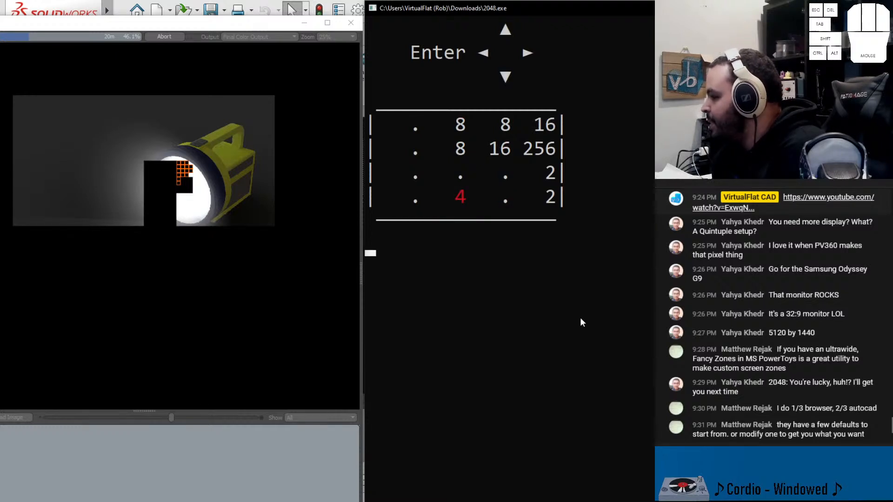
{"action": "key", "text": "Left"}
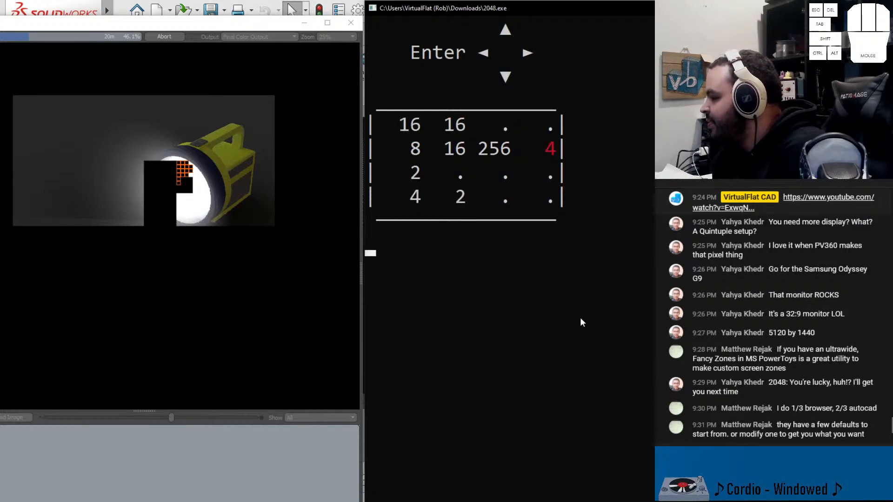
{"action": "key", "text": "Down"}
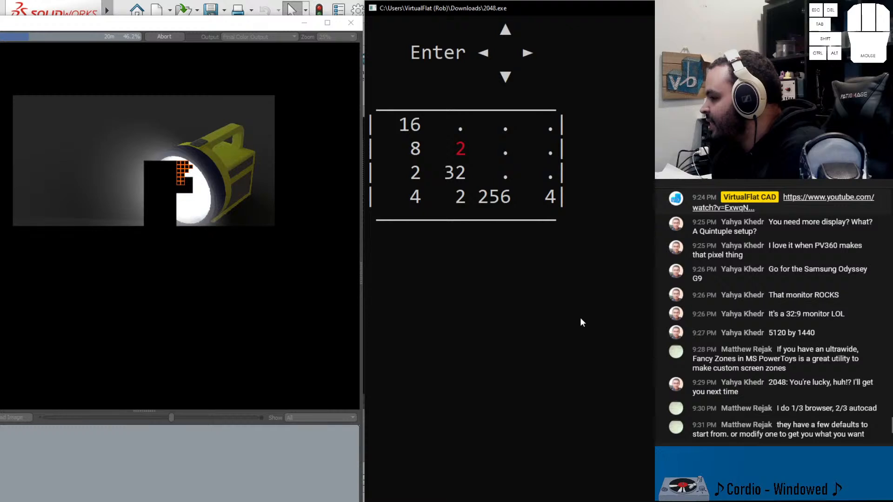
Merge the 2s and 4s in the second row into an 8 between the 16 and the 32 in the last column
{"action": "key", "text": "Right"}
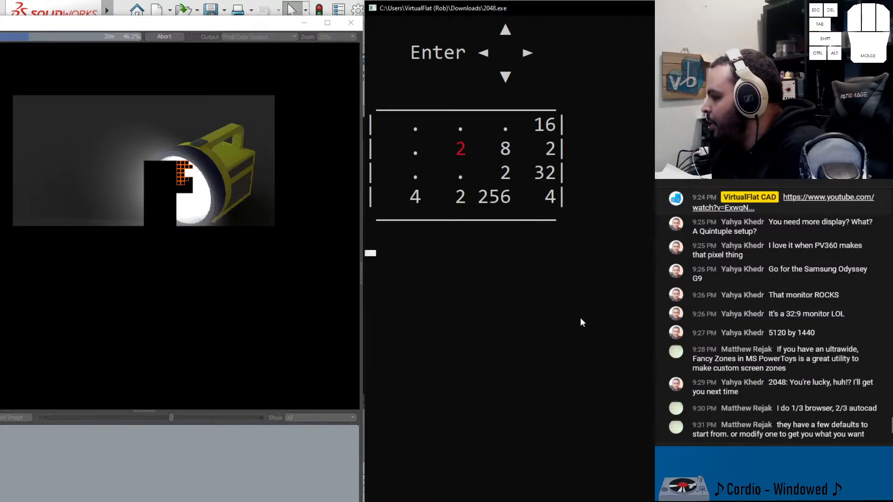
{"action": "key", "text": "Down"}
{"action": "key", "text": "Right"}
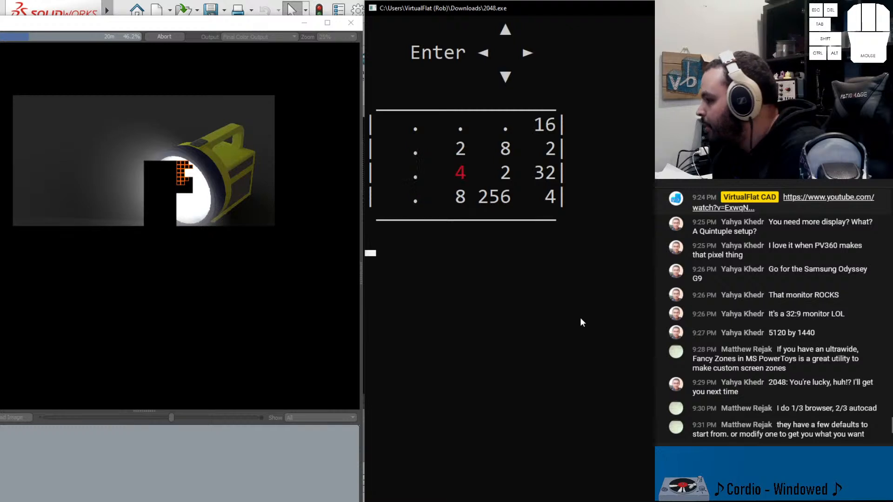
{"action": "key", "text": "Up"}
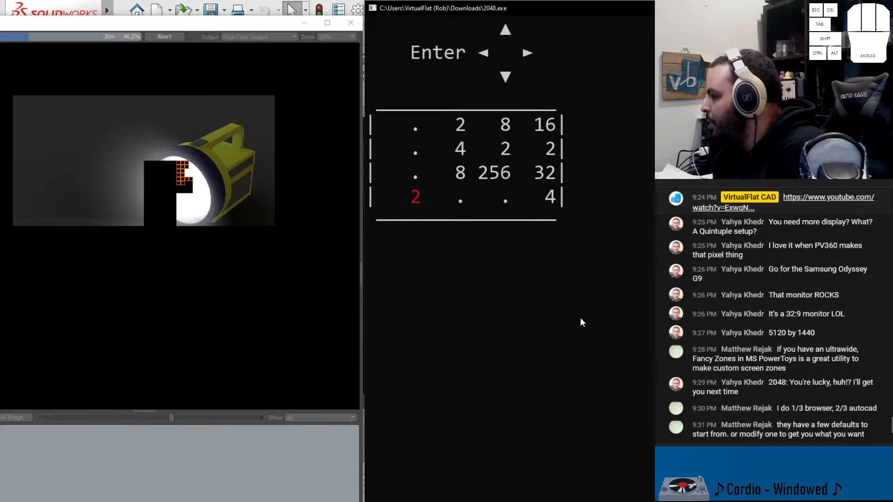
{"action": "key", "text": "Right"}
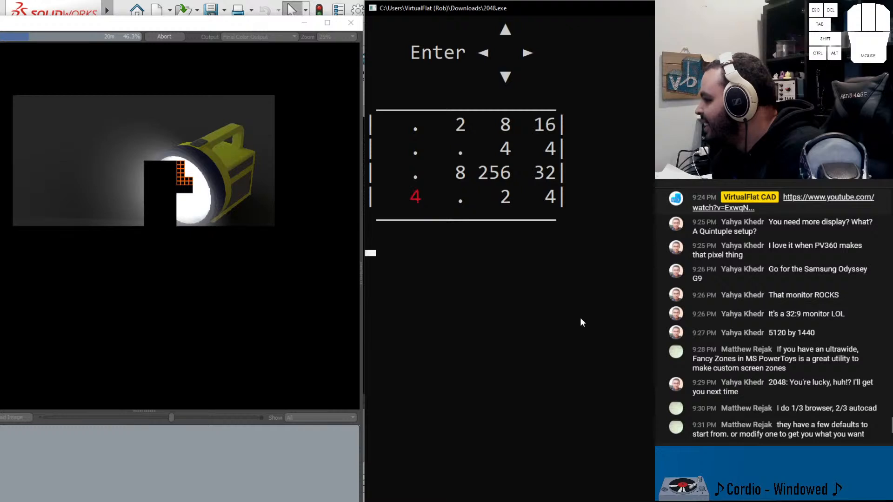
{"action": "key", "text": "Right"}
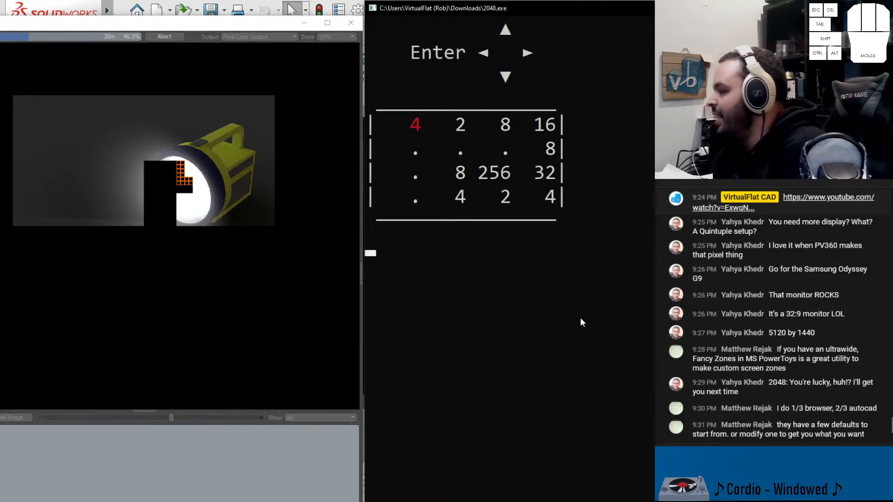
Build a second 16 in the last column and combine that column's 16s and 32s into a 64 beside the 256
{"action": "key", "text": "Down"}
{"action": "key", "text": "Right"}
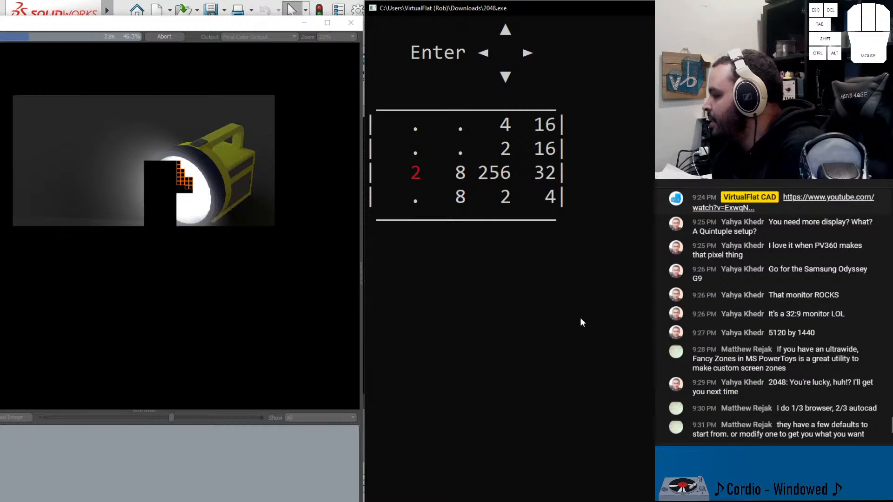
{"action": "key", "text": "Down"}
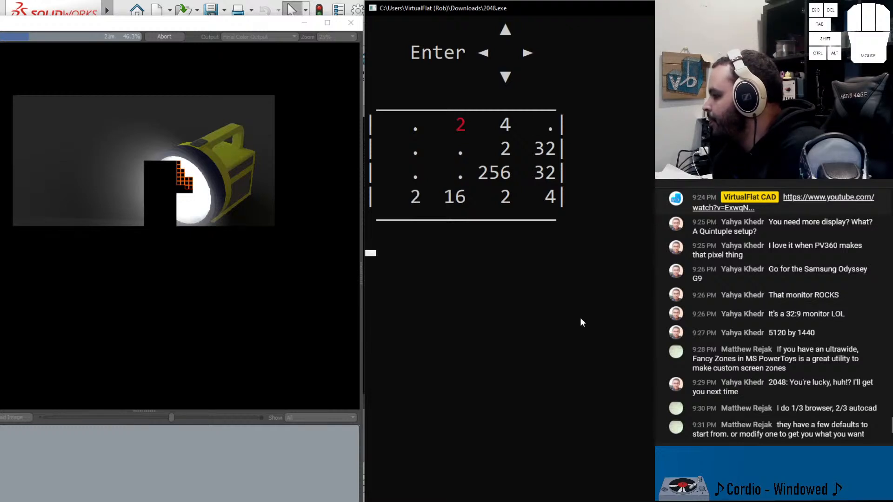
{"action": "key", "text": "Down"}
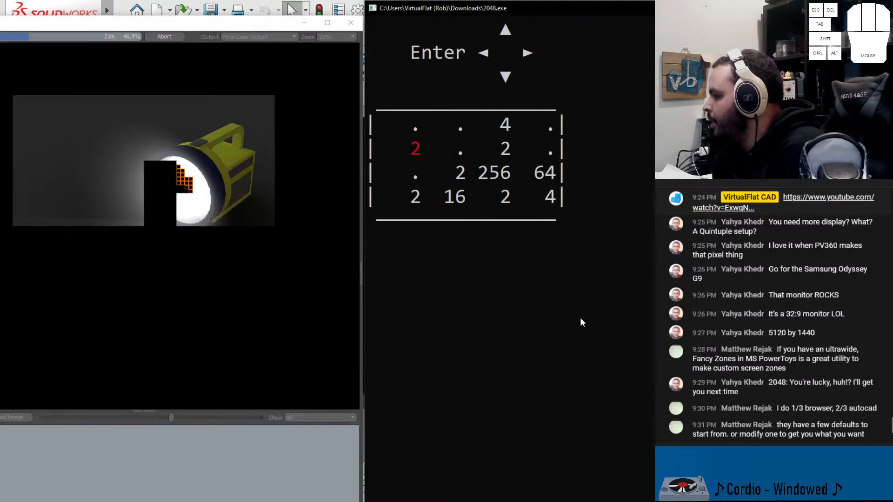
Merge the 2s, 4s and 8s above the 64 in the last column into a 16
{"action": "key", "text": "Down"}
{"action": "key", "text": "Down"}
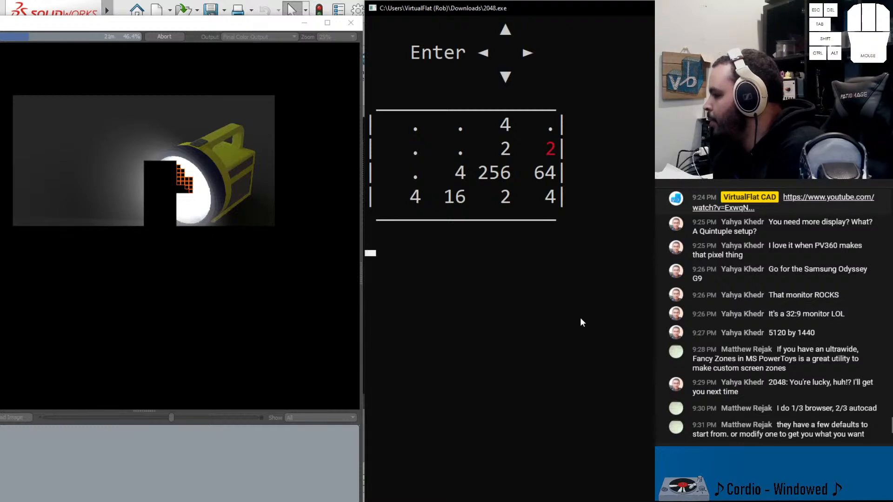
{"action": "key", "text": "Right"}
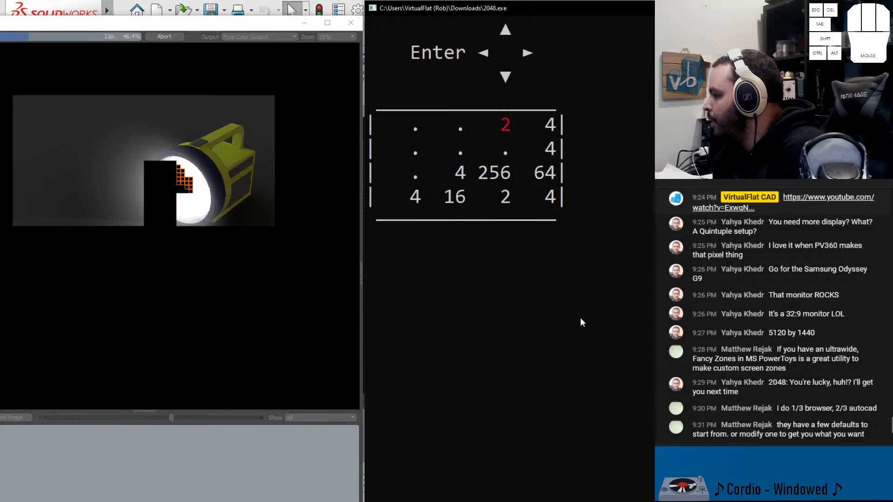
{"action": "key", "text": "Down"}
{"action": "key", "text": "Right"}
{"action": "key", "text": "Right"}
{"action": "key", "text": "Right"}
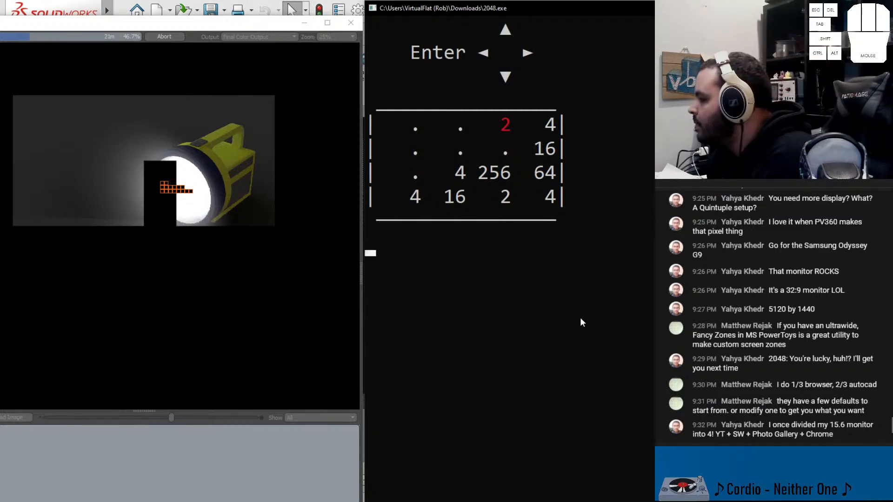
Merge two 16s into a 32 in the first column and two 8s into a 16 in the first row
{"action": "key", "text": "Left"}
{"action": "key", "text": "Down"}
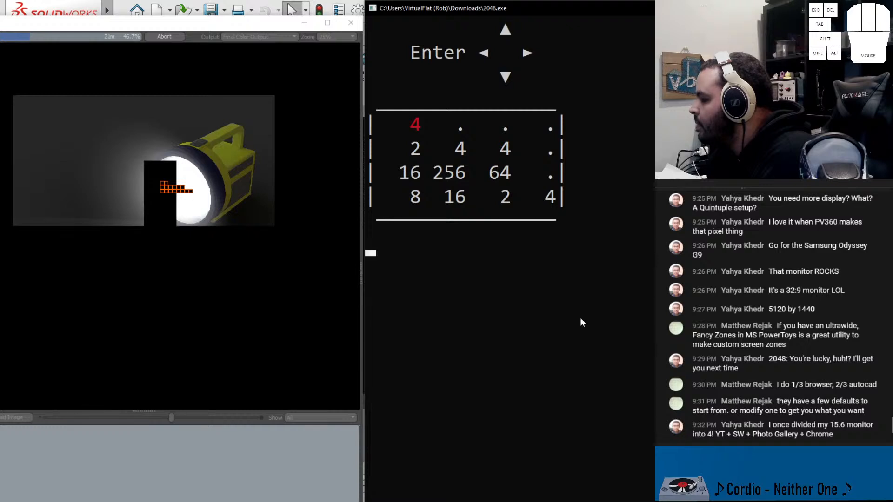
{"action": "key", "text": "Up"}
{"action": "key", "text": "Left"}
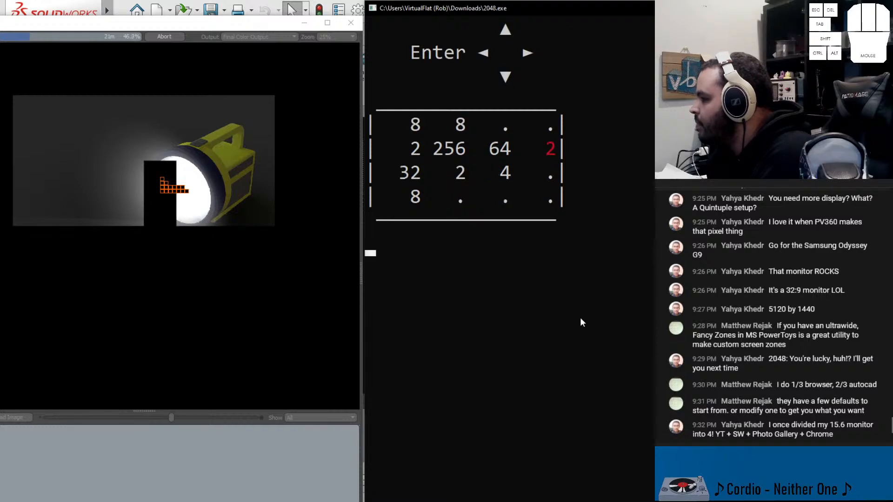
{"action": "key", "text": "Left"}
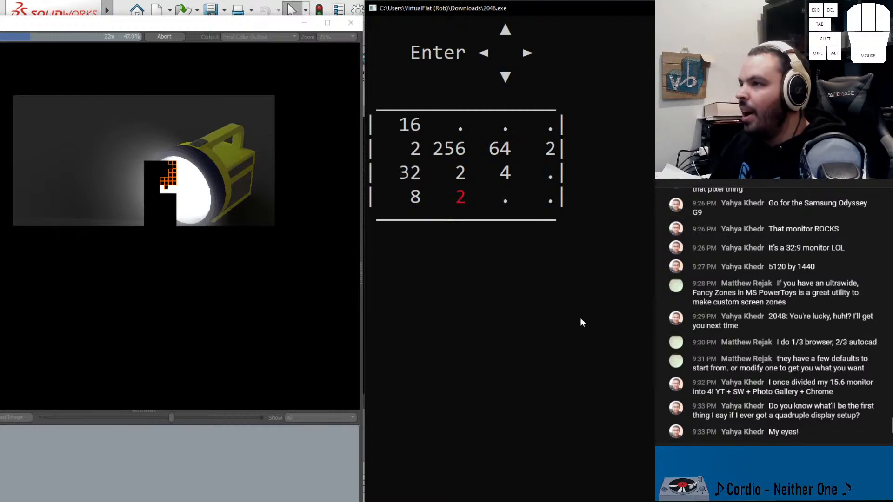
Combine the bottom row's 4s and 8s into a 16 and the small upper tiles into an 8 above the 64
{"action": "key", "text": "Down"}
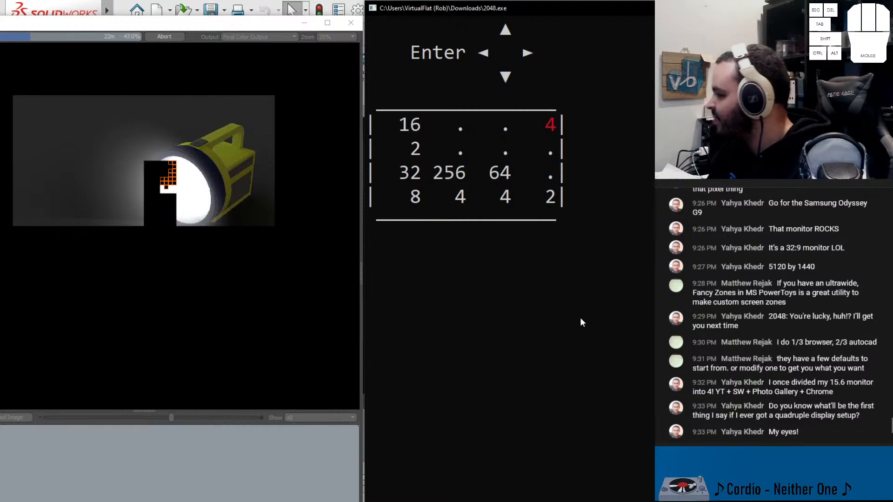
{"action": "key", "text": "Right"}
{"action": "key", "text": "Right"}
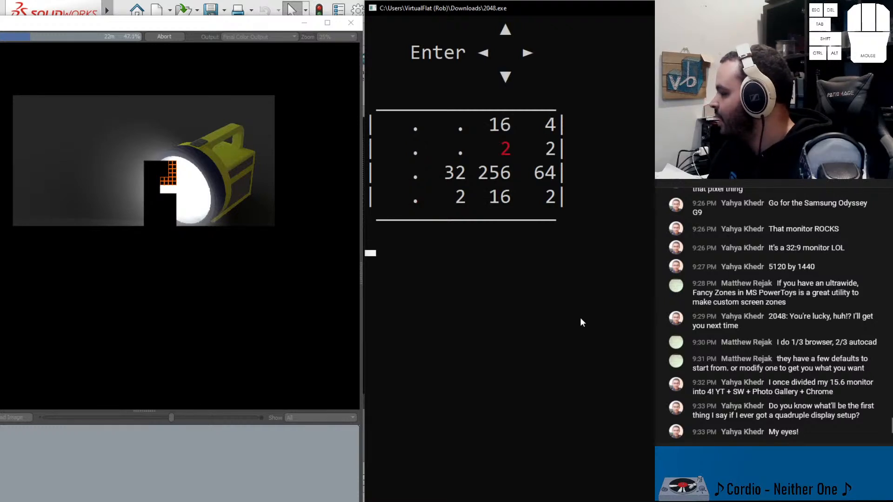
{"action": "key", "text": "Right"}
{"action": "key", "text": "Down"}
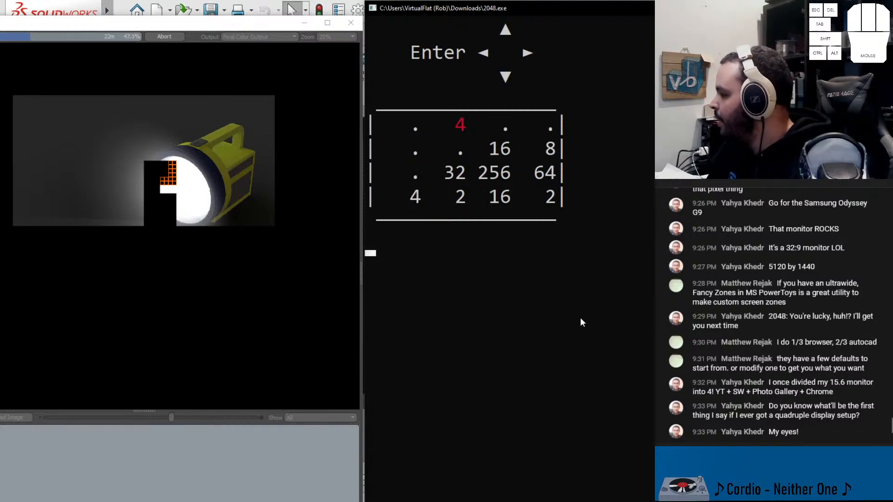
Merge the first row's two 4s into an 8 and pair the 2s and 4s in the last column into another 8
{"action": "key", "text": "Up"}
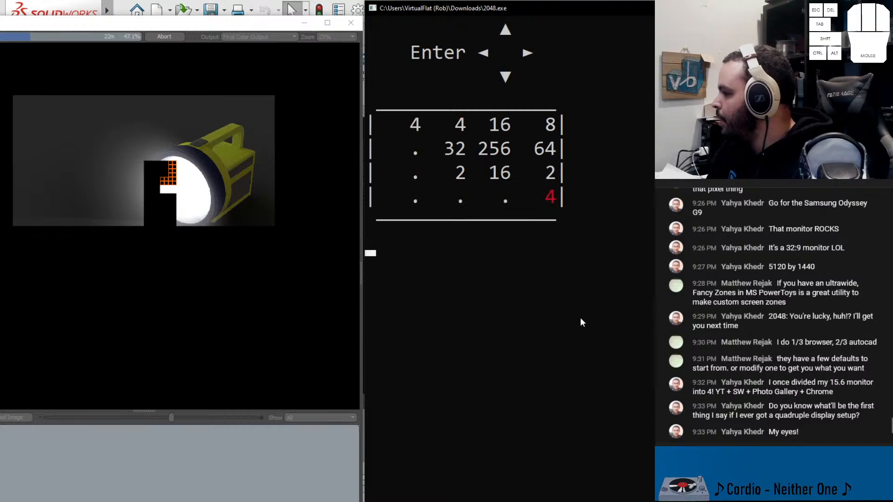
{"action": "key", "text": "Right"}
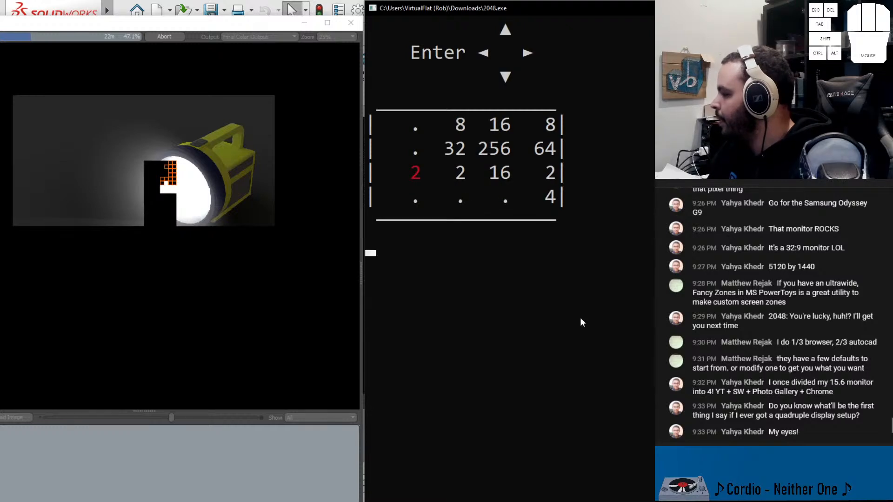
{"action": "key", "text": "Down"}
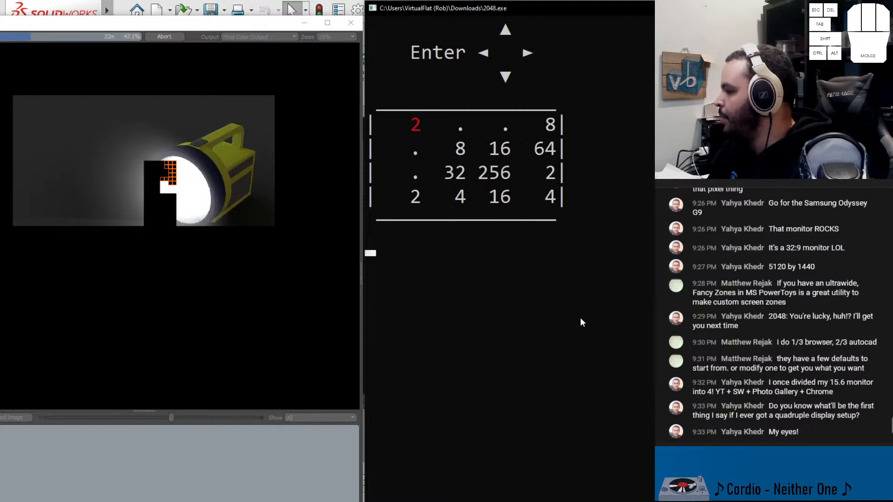
{"action": "key", "text": "Left"}
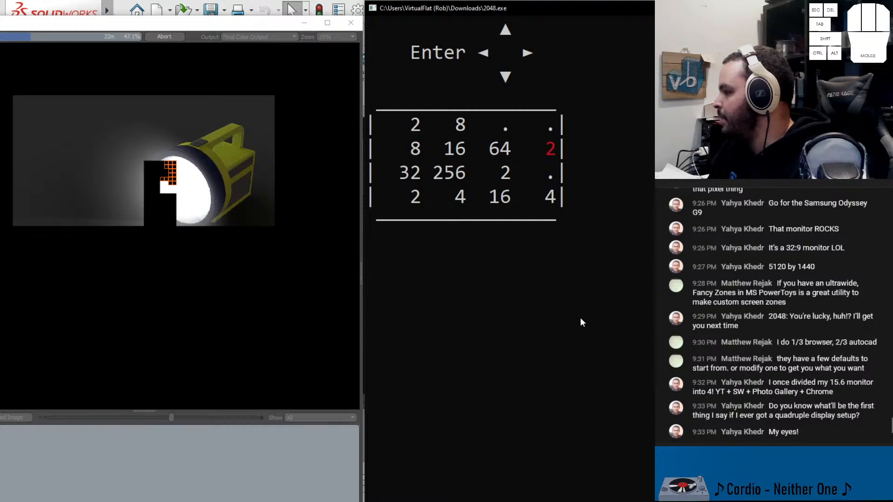
{"action": "key", "text": "Down"}
{"action": "key", "text": "Right"}
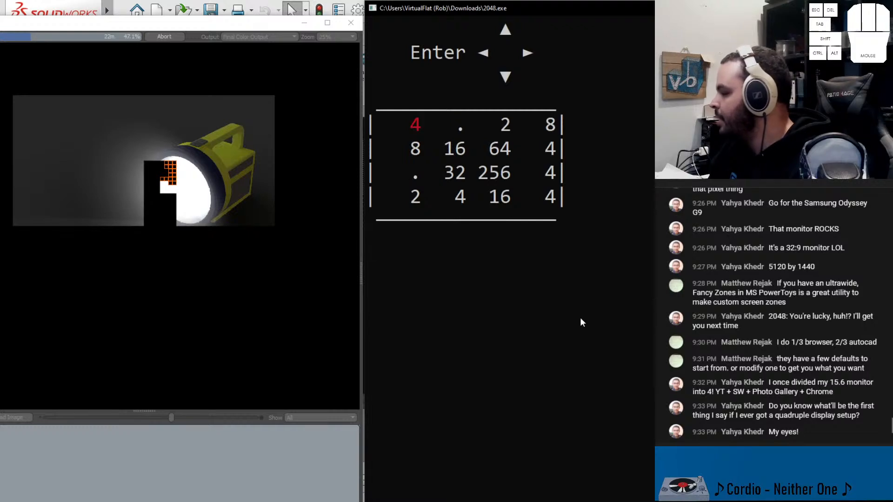
{"action": "key", "text": "Down"}
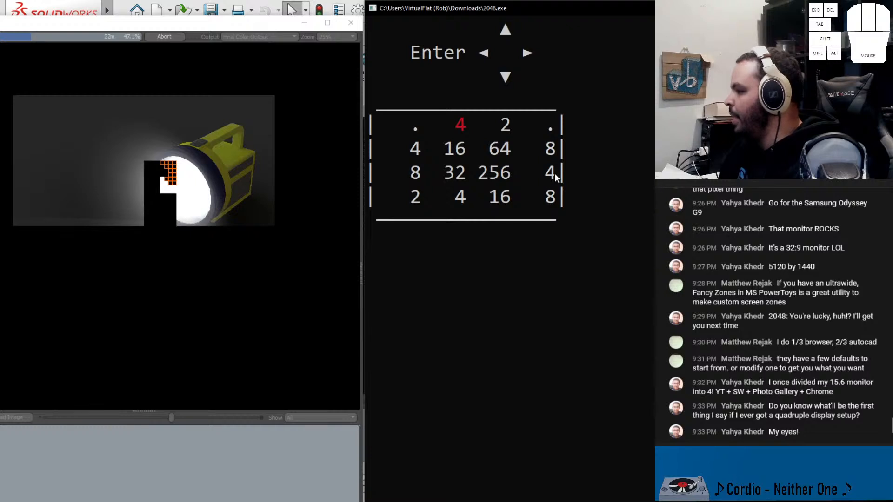
Merge the first column's two 8s into a 16 and join it with the adjoining 16 into a 32 above the other 32
{"action": "key", "text": "Left"}
{"action": "key", "text": "Down"}
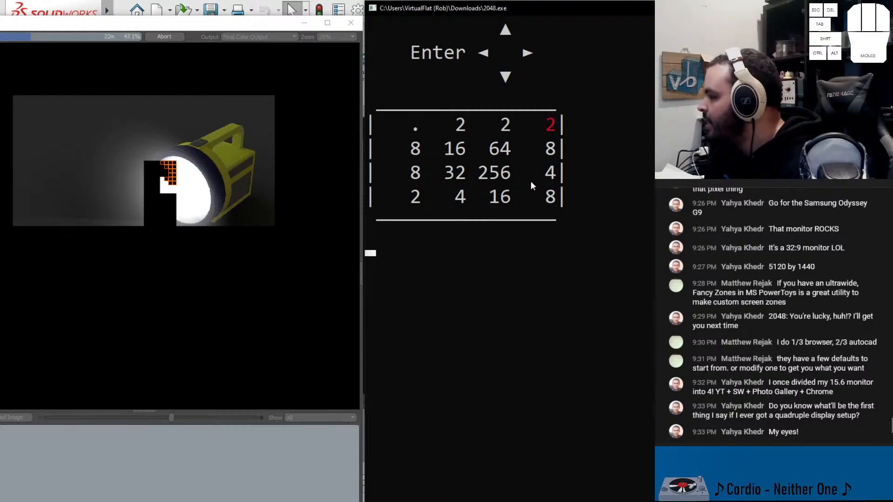
{"action": "key", "text": "Down"}
{"action": "key", "text": "Up"}
{"action": "key", "text": "Right"}
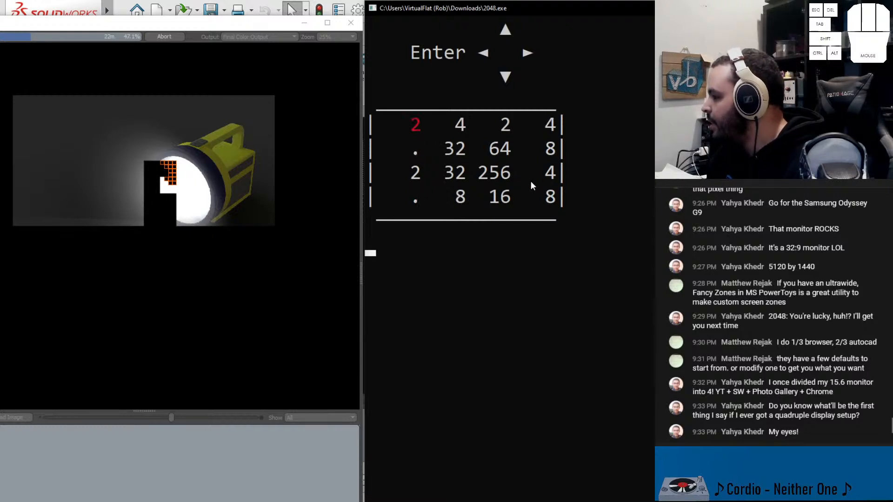
Merge the second column's two 32s into a 64 and join it with the adjoining 64 into a 128 above the 256
{"action": "key", "text": "Down"}
{"action": "key", "text": "Up"}
{"action": "key", "text": "Right"}
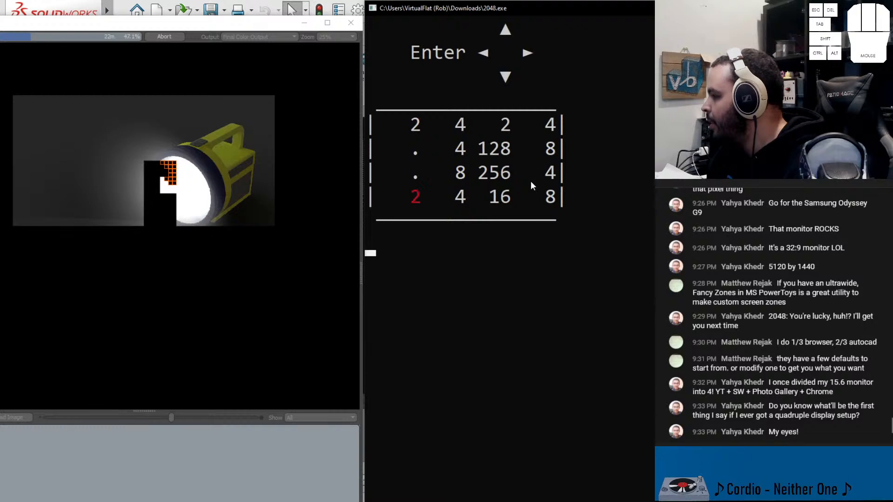
Build a 16 from the second column's 4s and 8, and pair the last column's upper 8s into another 16
{"action": "key", "text": "Down"}
{"action": "key", "text": "Down"}
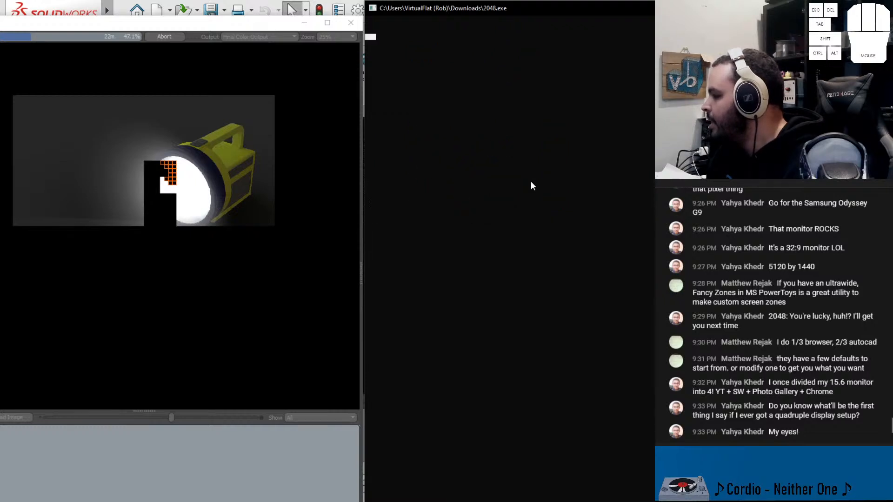
{"action": "key", "text": "Right"}
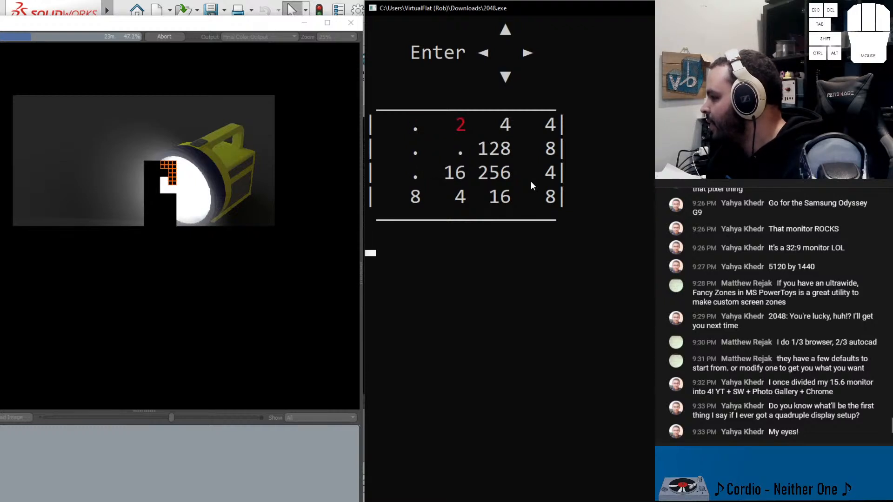
{"action": "key", "text": "Right"}
{"action": "key", "text": "Down"}
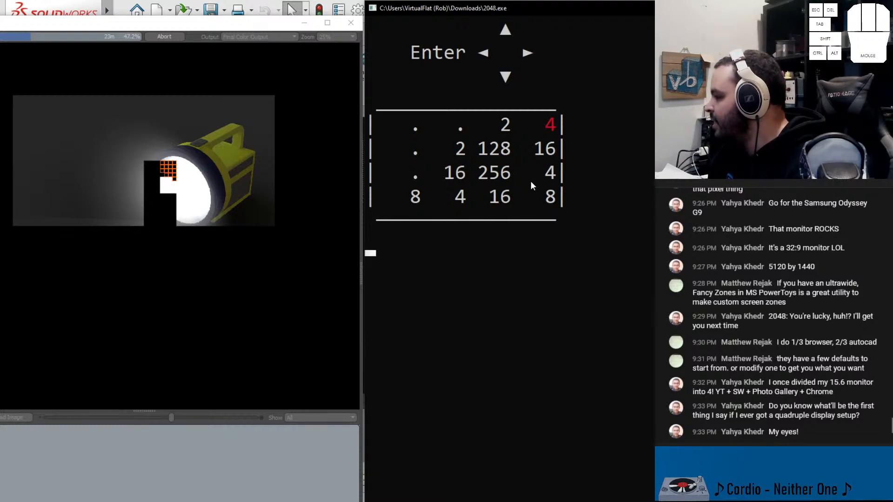
Combine the first row's two 8s into a 16 and merge it with the last column's 16 into a 32
{"action": "key", "text": "Up"}
{"action": "key", "text": "Right"}
{"action": "key", "text": "Right"}
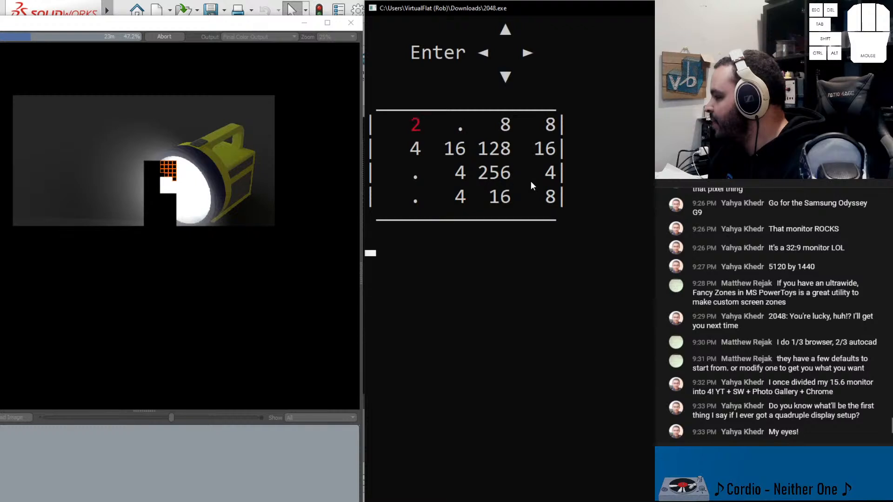
{"action": "key", "text": "Right"}
{"action": "key", "text": "Down"}
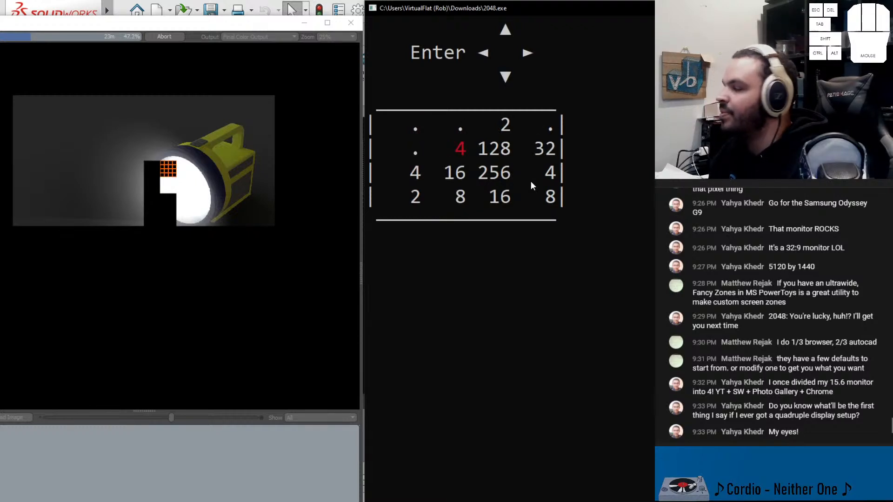
Pair the first row's 4s into 8s and merge the third row's two 8s into a 16 beside the 256
{"action": "key", "text": "Left"}
{"action": "key", "text": "Down"}
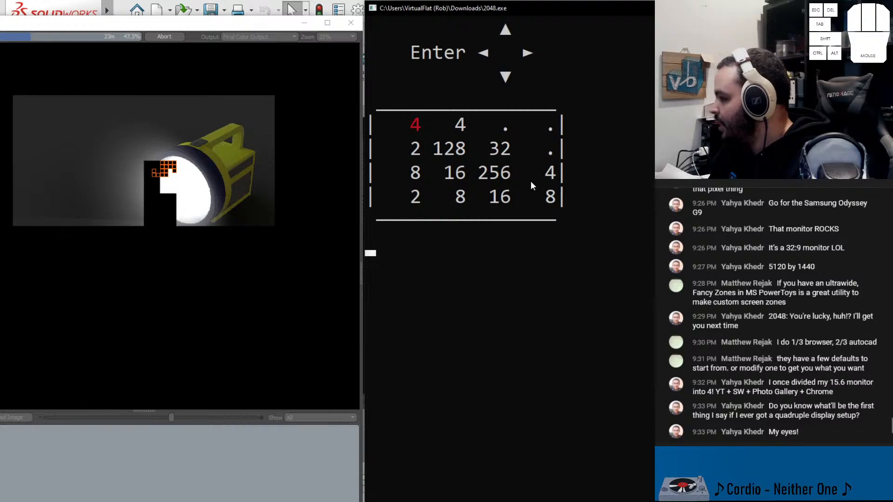
{"action": "key", "text": "Left"}
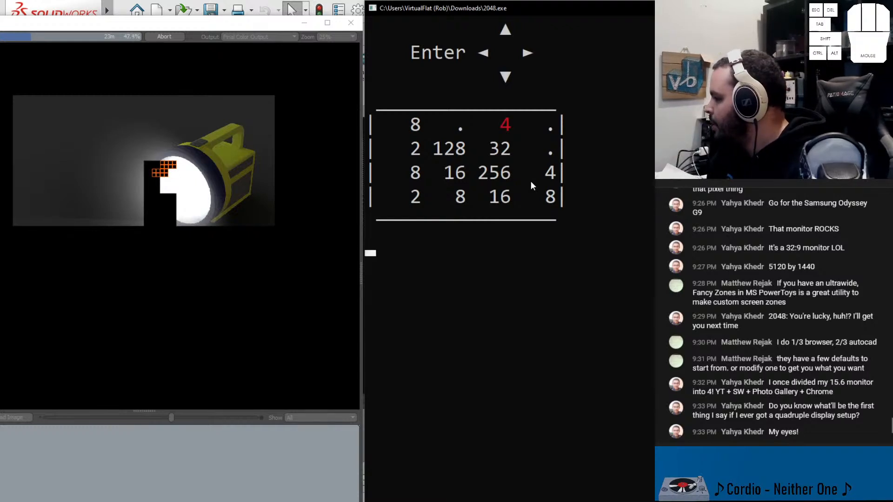
{"action": "key", "text": "Up"}
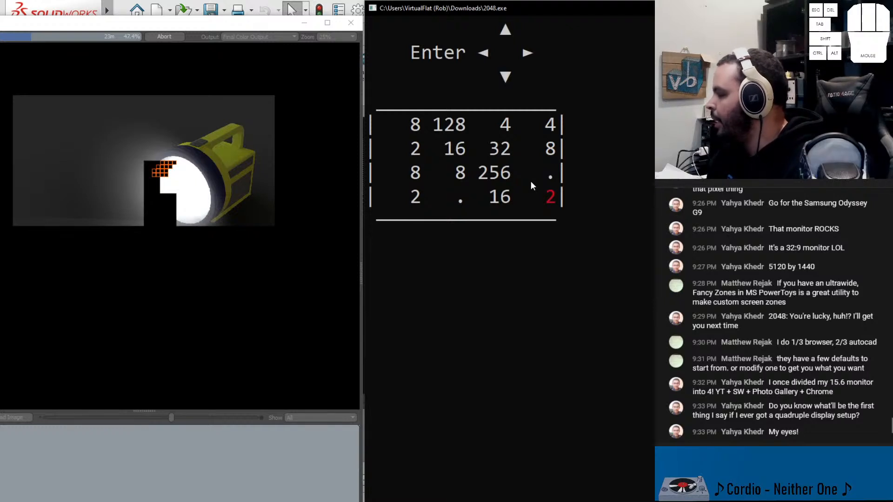
{"action": "key", "text": "Left"}
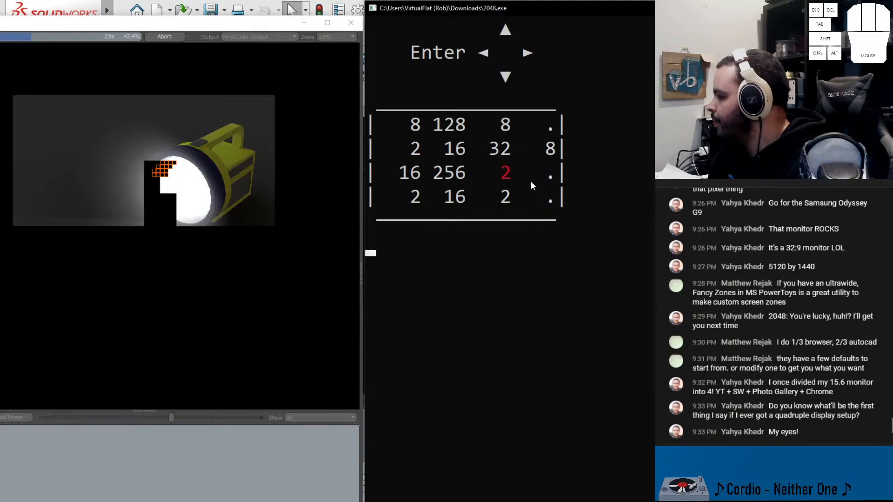
Merge the third column's two 2s into a 4 and the second column's two 16s into a 32
{"action": "key", "text": "Down"}
{"action": "key", "text": "Right"}
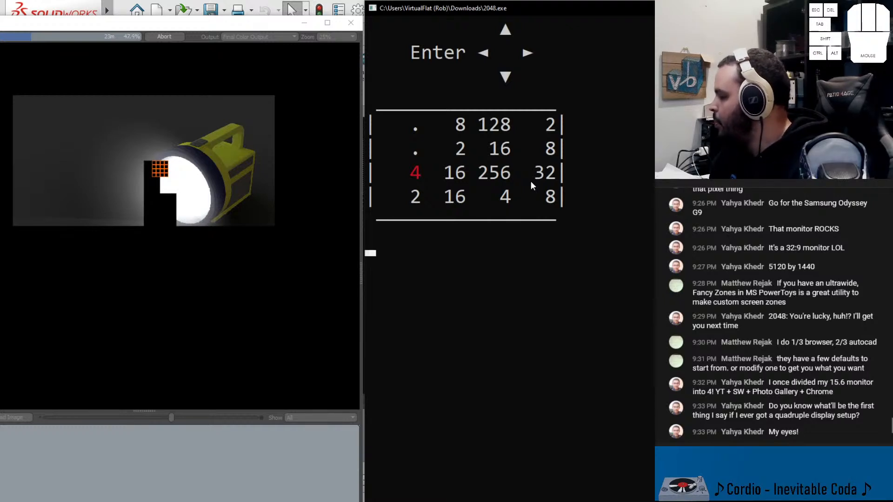
{"action": "key", "text": "Up"}
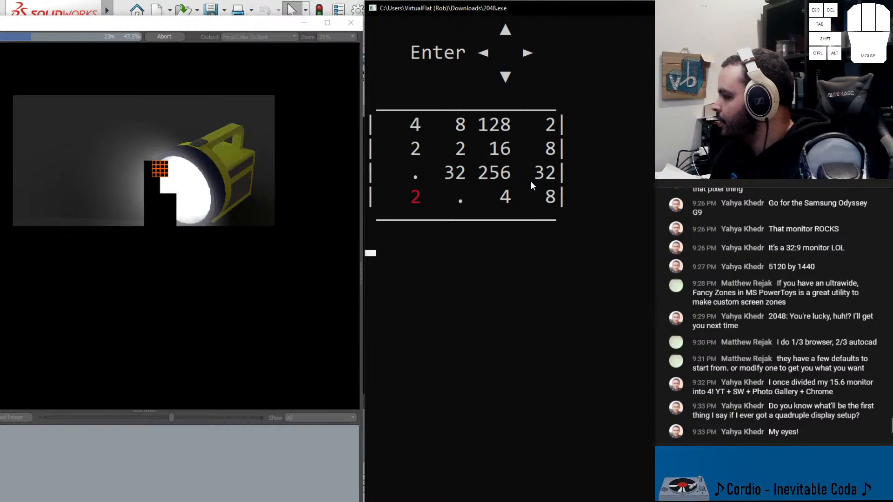
Merge the first row's two 8s into a 16 and build another 16 from the bottom row's 4s and 8
{"action": "key", "text": "Up"}
{"action": "key", "text": "Up"}
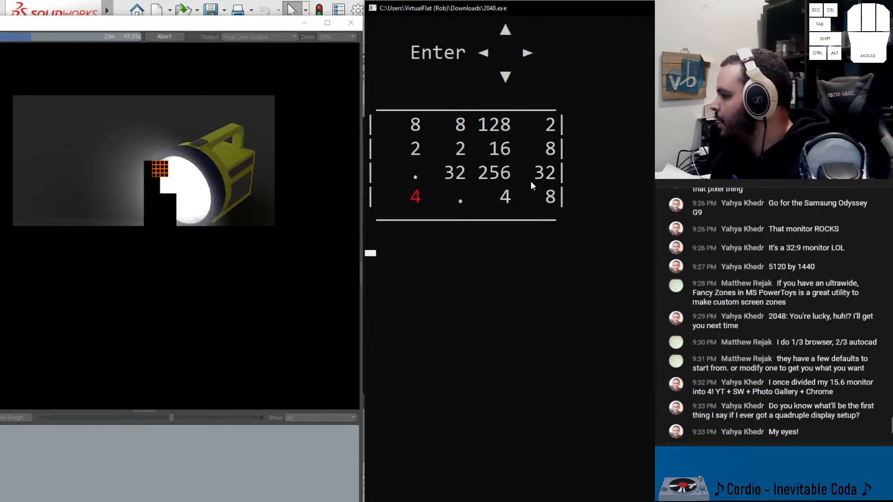
{"action": "key", "text": "Right"}
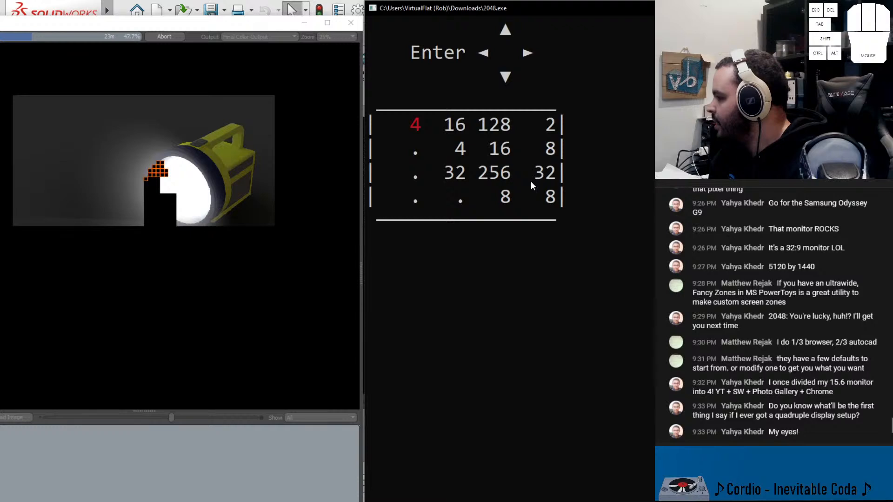
{"action": "key", "text": "Right"}
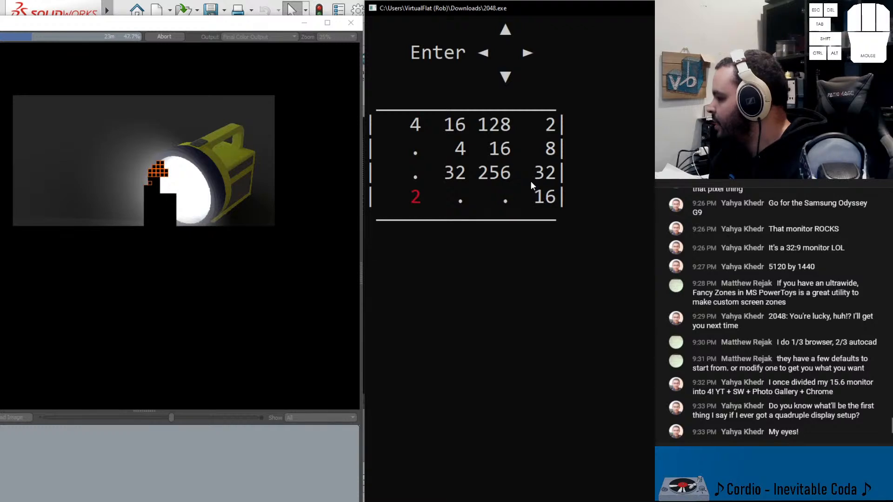
Merge the second row's two 16s into a 32 and its two 8s into a 16 above the first column's 32
{"action": "key", "text": "Right"}
{"action": "key", "text": "Down"}
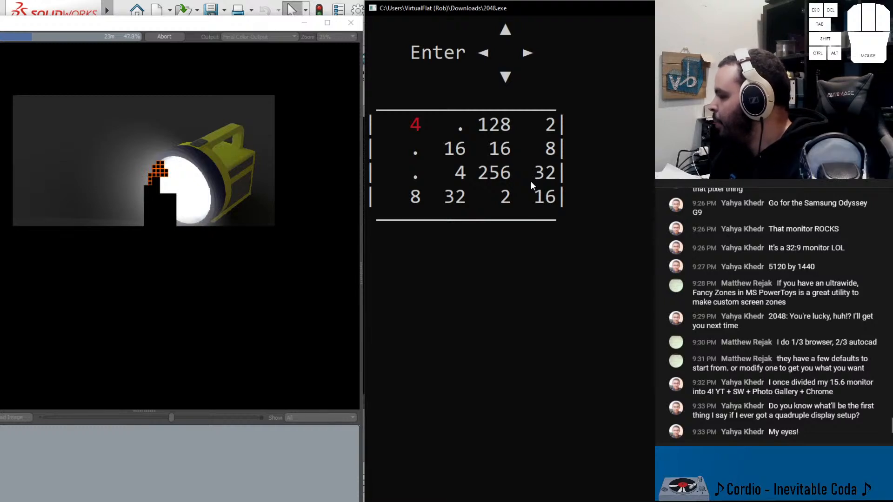
{"action": "key", "text": "Down"}
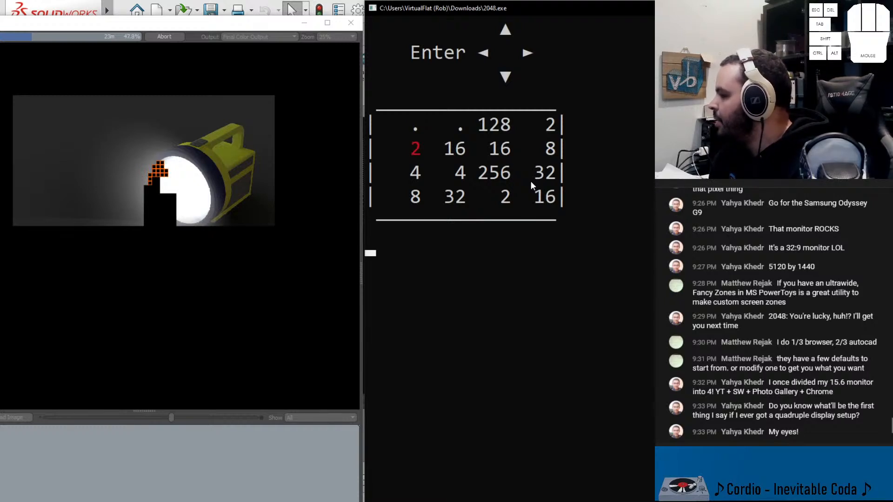
{"action": "key", "text": "Right"}
{"action": "key", "text": "Up"}
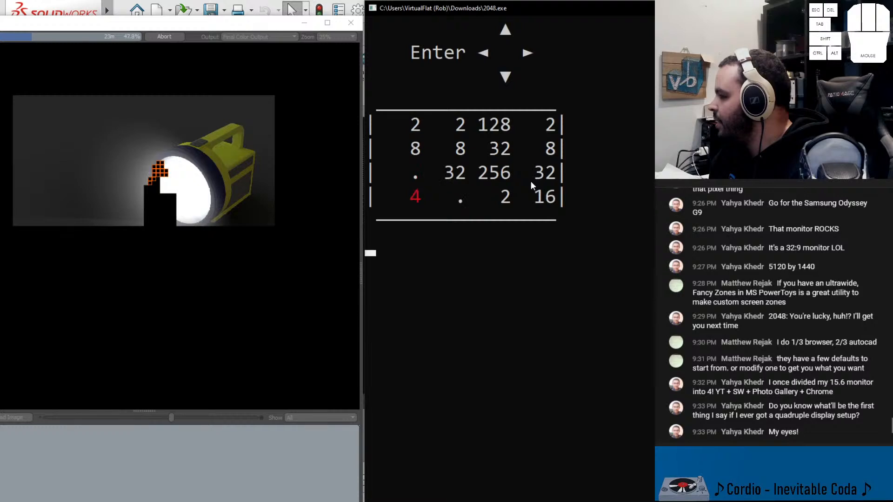
{"action": "key", "text": "Left"}
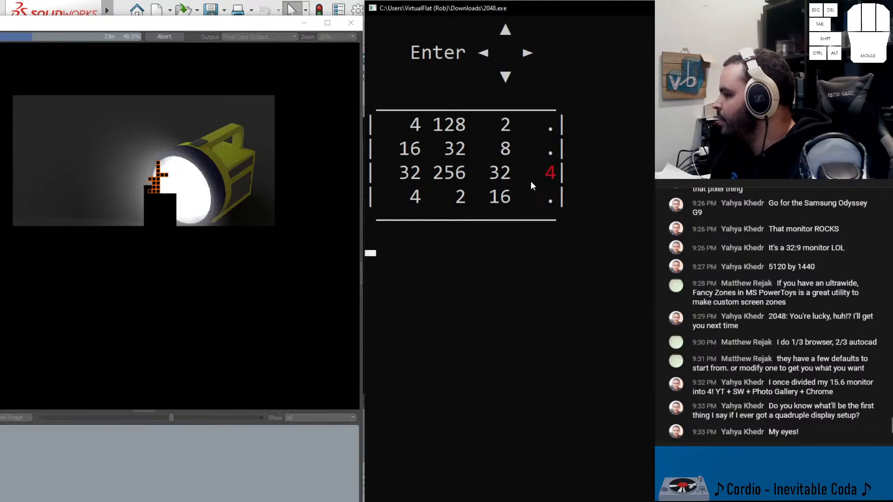
Play out the last column by merging its pairs of 4s into 8s and its two 8s into a 16
{"action": "key", "text": "Up"}
{"action": "key", "text": "Left"}
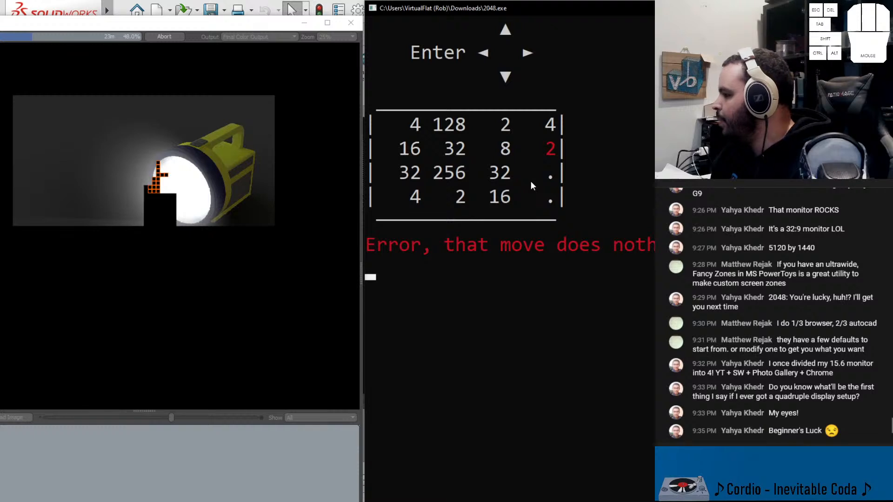
{"action": "key", "text": "Down"}
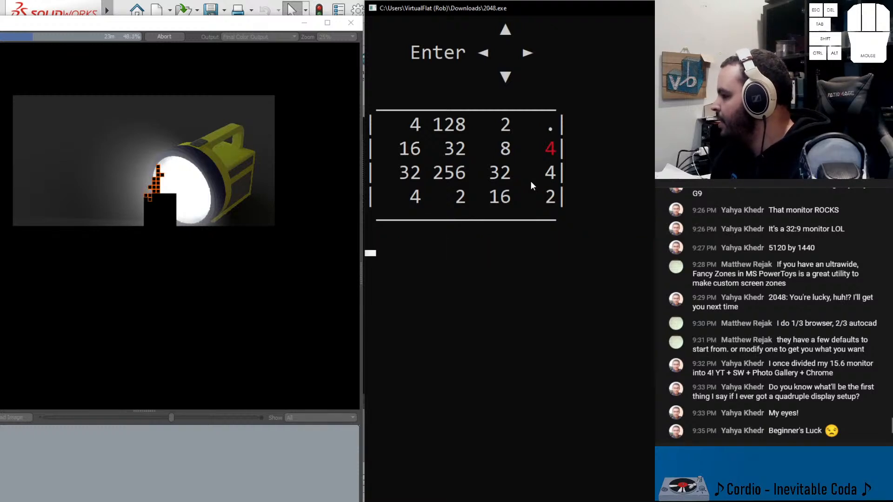
{"action": "key", "text": "Up"}
{"action": "key", "text": "Down"}
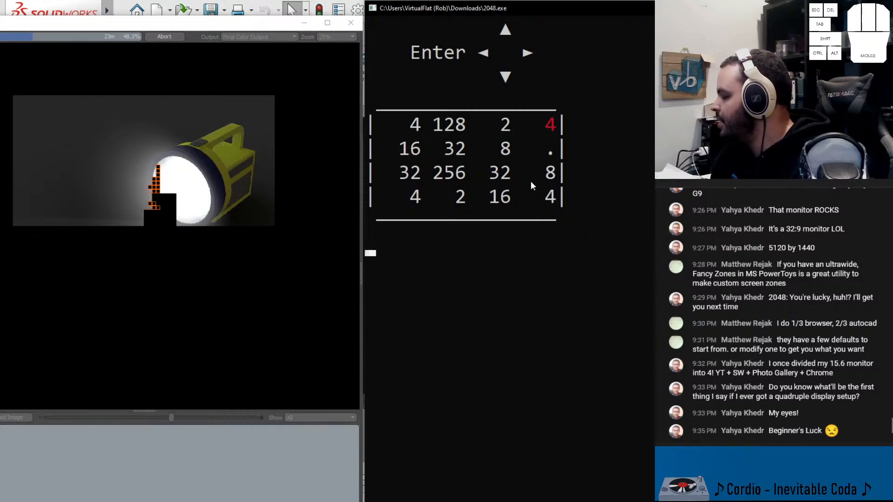
{"action": "key", "text": "Up"}
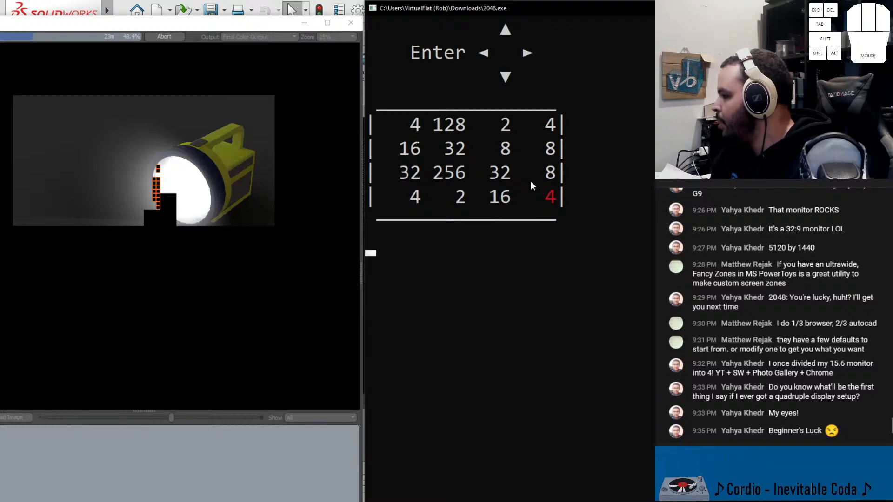
{"action": "key", "text": "Up"}
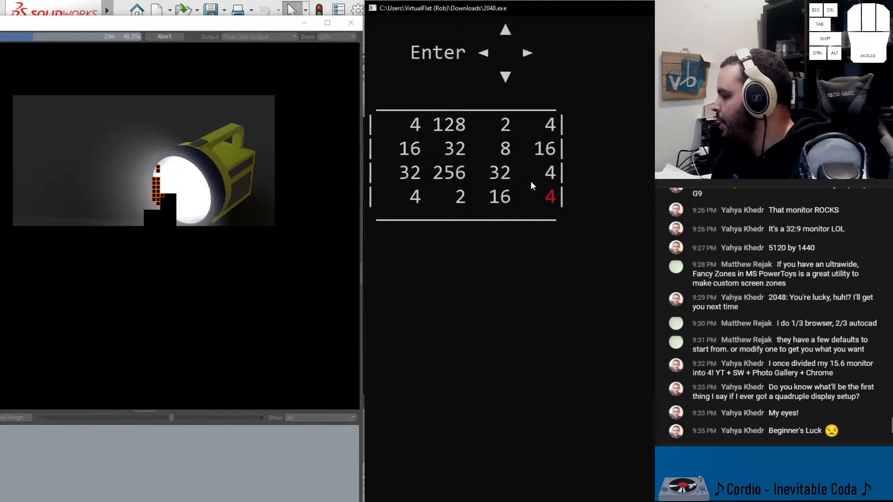
{"action": "key", "text": "Up"}
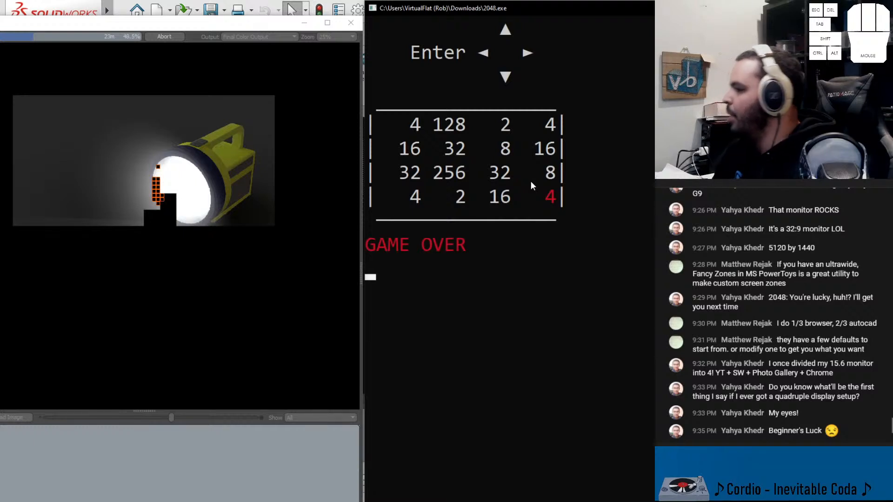
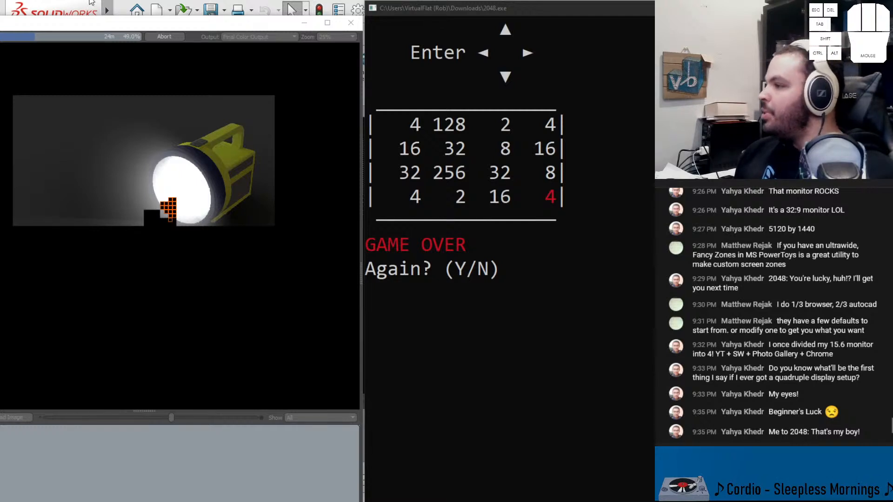
Move the 2048 game window aside and close it, and shift the render window slightly
{"action": "left_click_drag", "start_coordinate": [585, 9], "coordinate": [446, 103]}
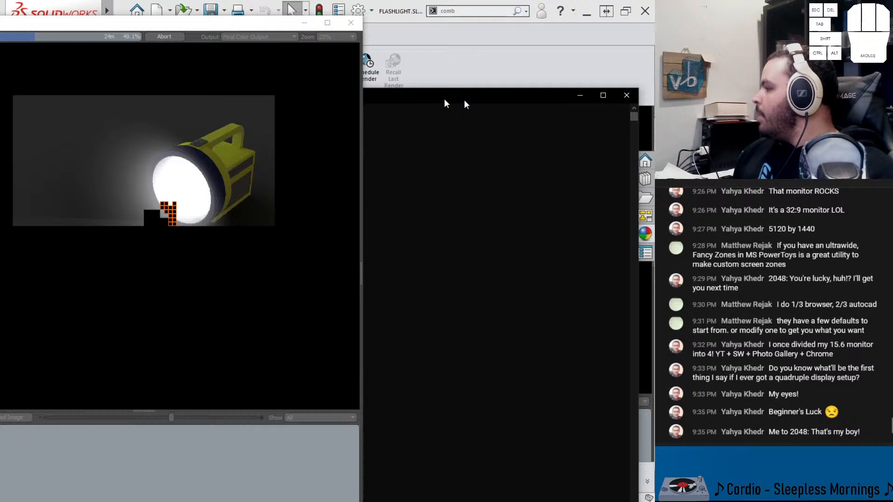
{"action": "left_click", "coordinate": [626, 95]}
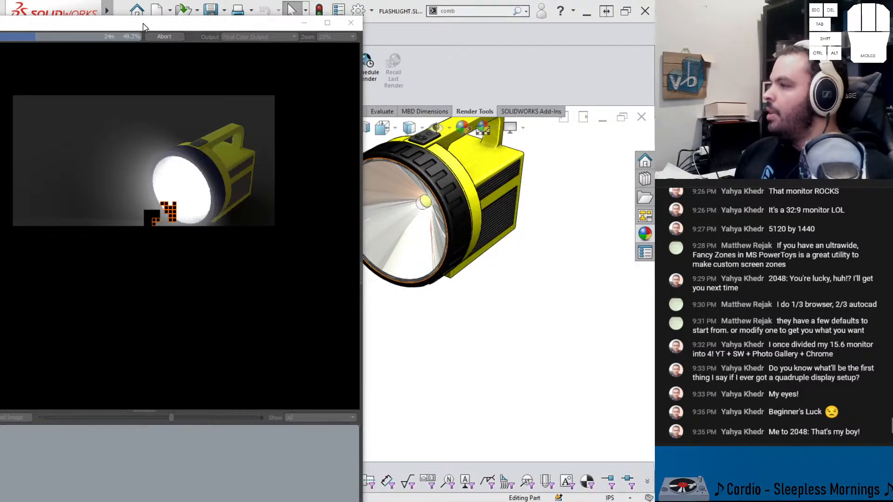
{"action": "mouse_move", "coordinate": [147, 26]}
{"action": "left_mouse_down"}
{"action": "mouse_move", "coordinate": [250, 24]}
{"action": "mouse_move", "coordinate": [136, 18]}
{"action": "left_mouse_up"}
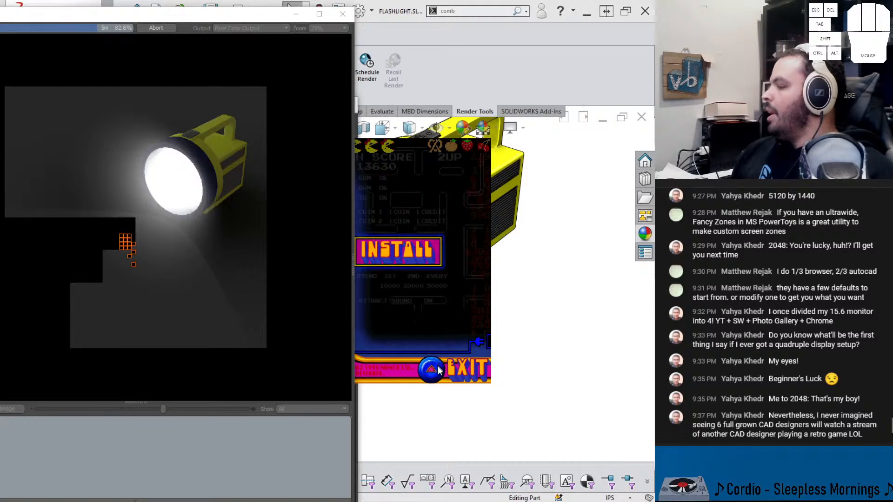
Lower the system speaker volume to about 13
{"action": "left_click", "coordinate": [566, 501]}
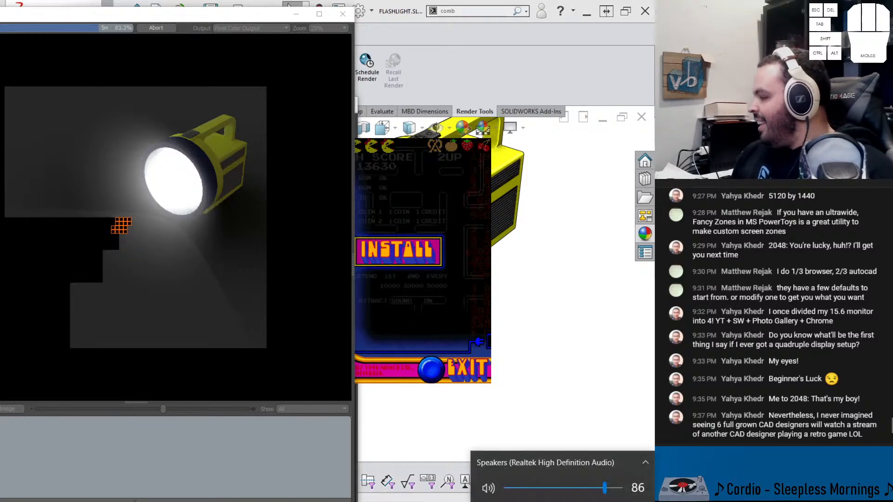
{"action": "left_click", "coordinate": [533, 489]}
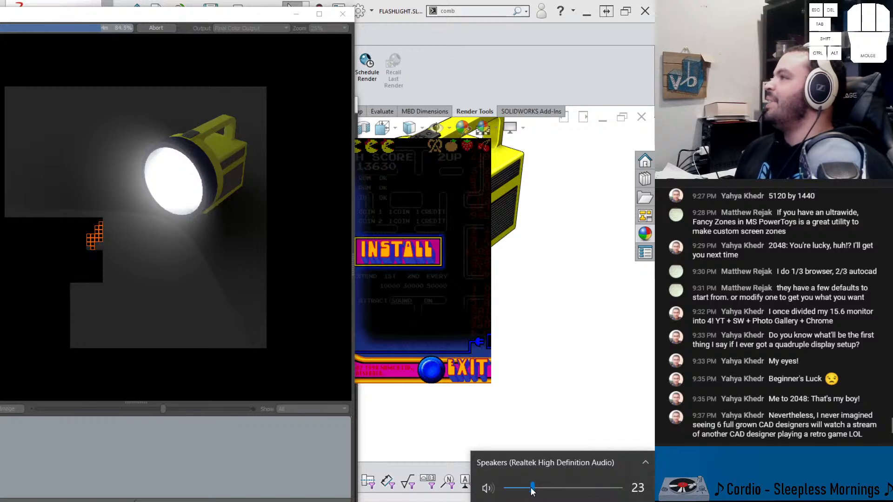
{"action": "left_click_drag", "start_coordinate": [533, 490], "coordinate": [520, 490]}
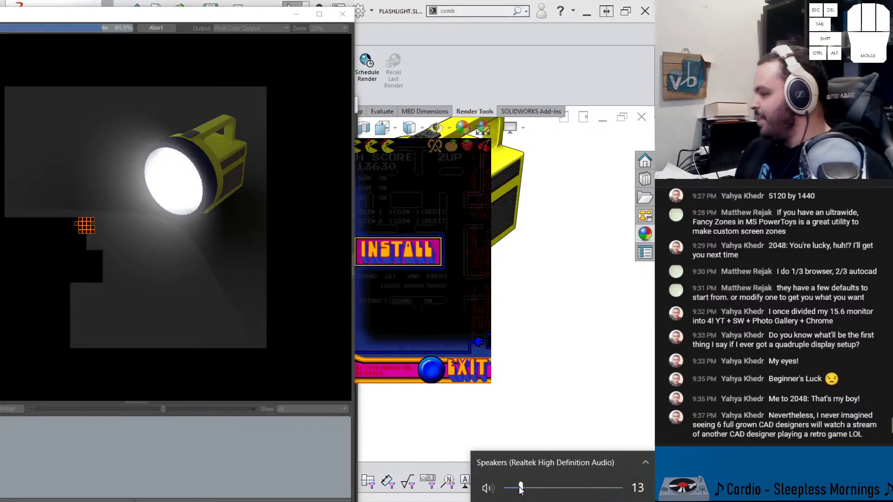
{"action": "left_click", "coordinate": [518, 489]}
Start installing Revenge of Arcade and continue past the setup's welcome page to the license agreement
{"action": "left_click", "coordinate": [398, 251]}
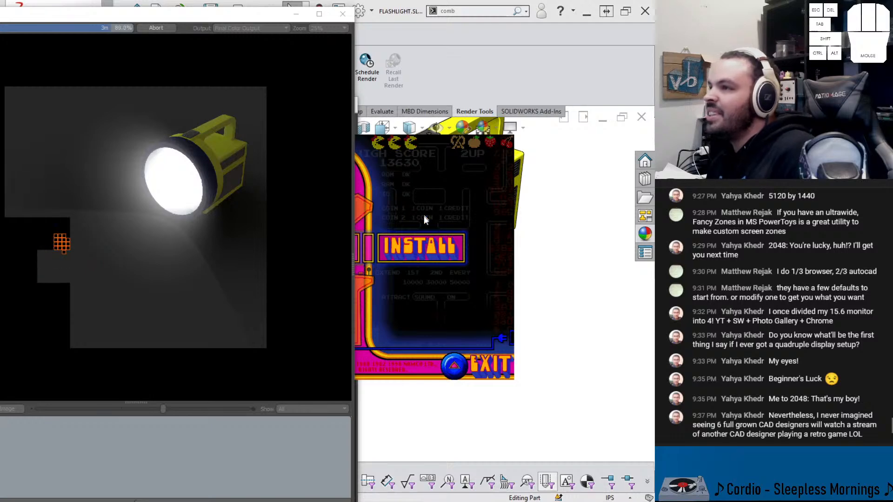
{"action": "left_click", "coordinate": [409, 259]}
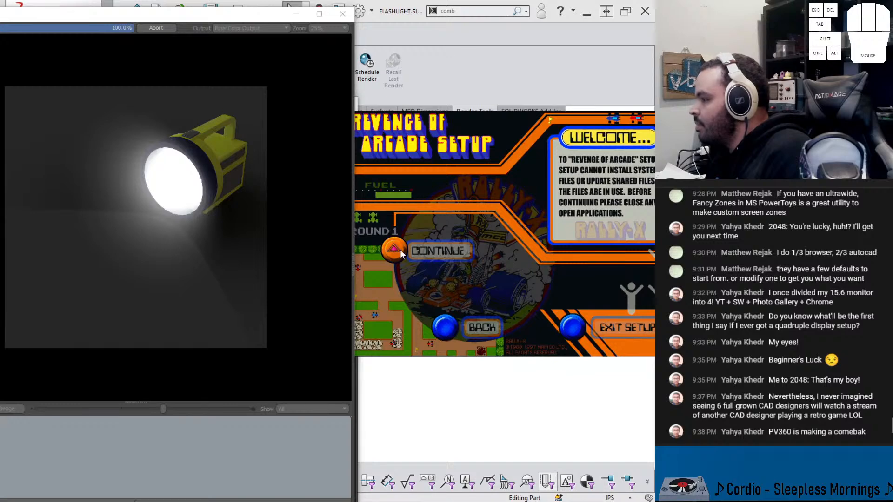
{"action": "left_click", "coordinate": [417, 255]}
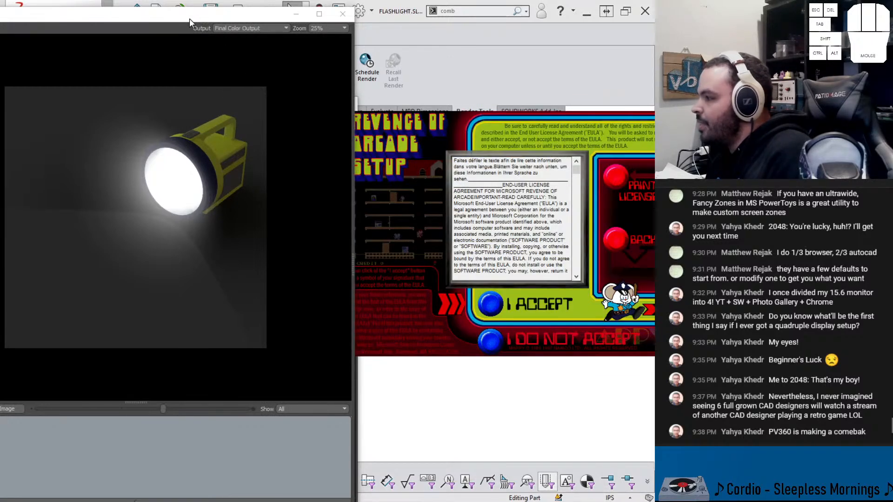
Save the finished flashlight render as a JPEG image in the "553 -" folder
{"action": "left_click_drag", "start_coordinate": [189, 19], "coordinate": [330, 7]}
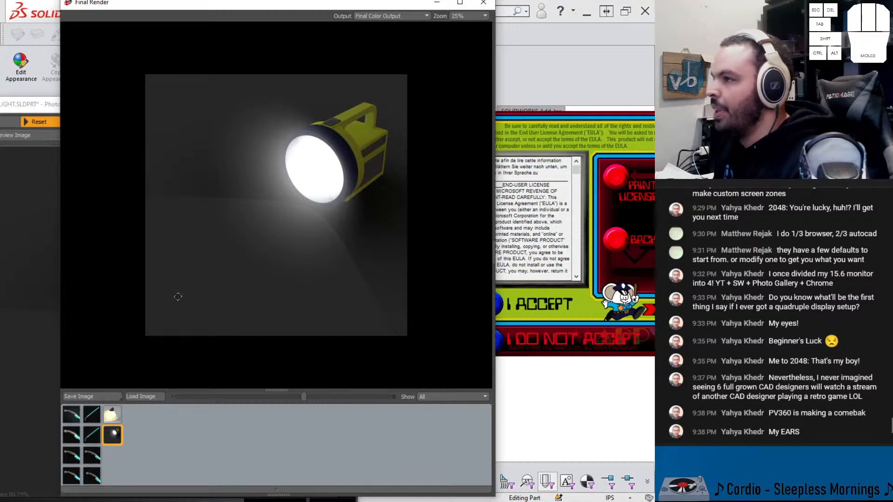
{"action": "left_click", "coordinate": [93, 397]}
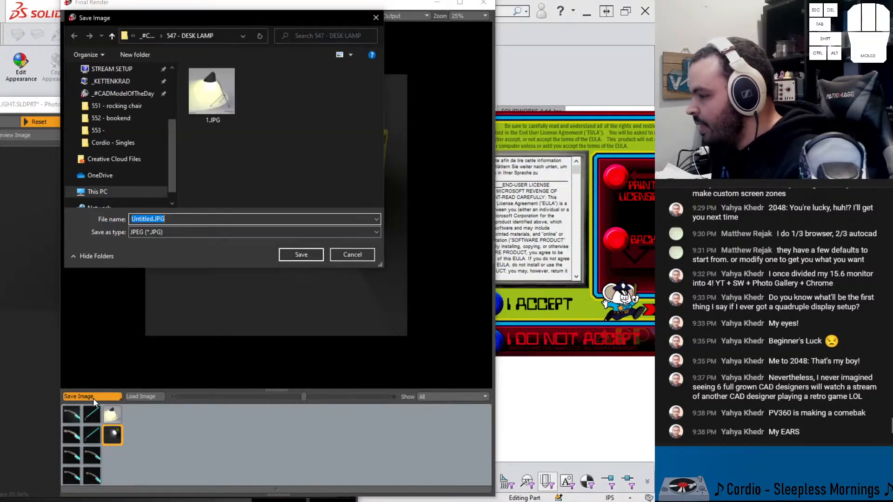
{"action": "left_click", "coordinate": [153, 37]}
{"action": "left_click", "coordinate": [202, 84]}
{"action": "double_click", "coordinate": [202, 85]}
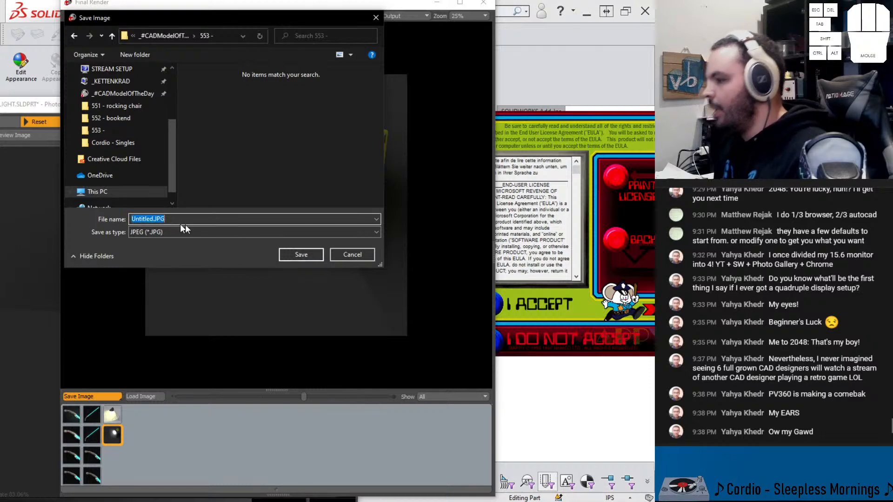
{"action": "left_click", "coordinate": [300, 255]}
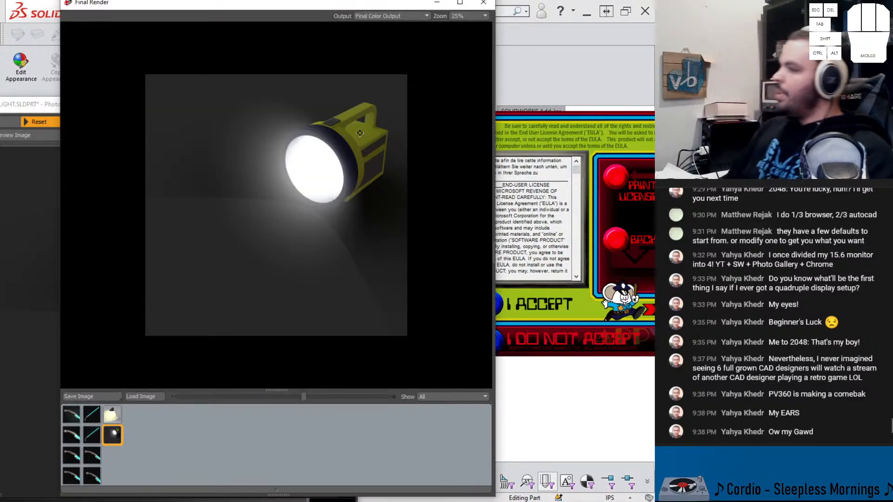
Minimize the final render window, move the preview clear of the lights tree, and turn the Point2 light off in PhotoView 360
{"action": "left_click", "coordinate": [437, 5]}
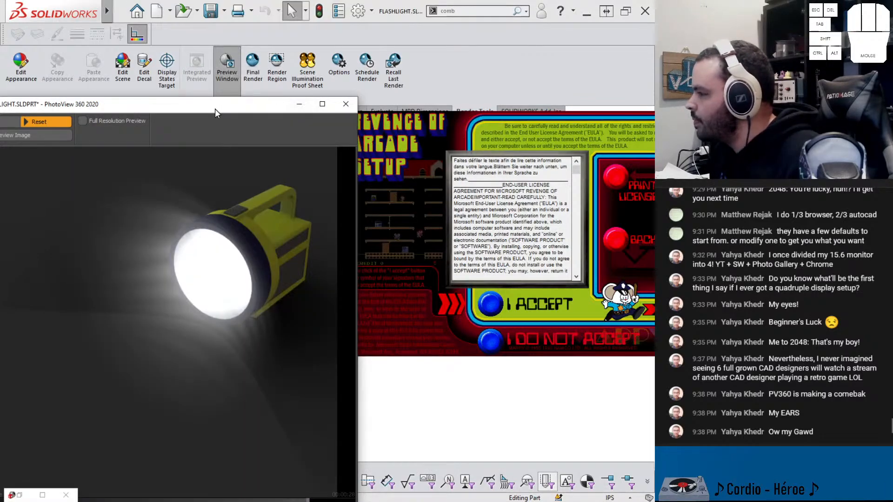
{"action": "left_click_drag", "start_coordinate": [215, 109], "coordinate": [278, 79]}
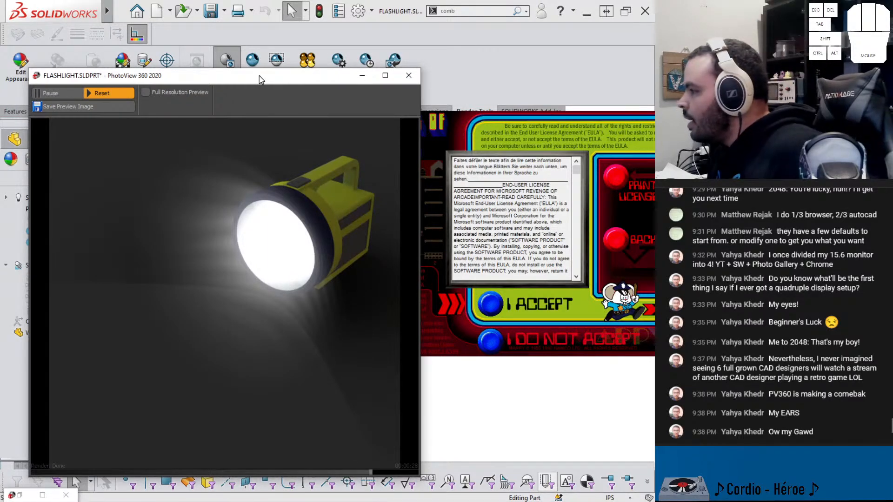
{"action": "left_click_drag", "start_coordinate": [272, 82], "coordinate": [451, 59]}
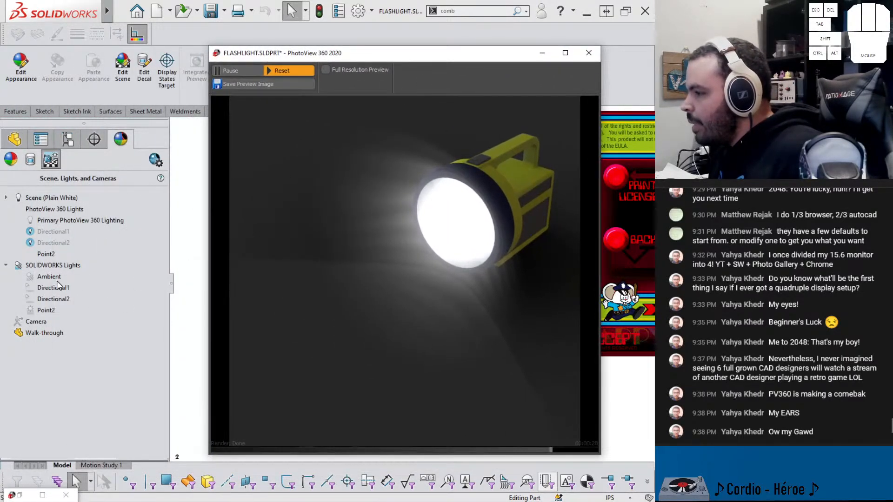
{"action": "right_click", "coordinate": [45, 255]}
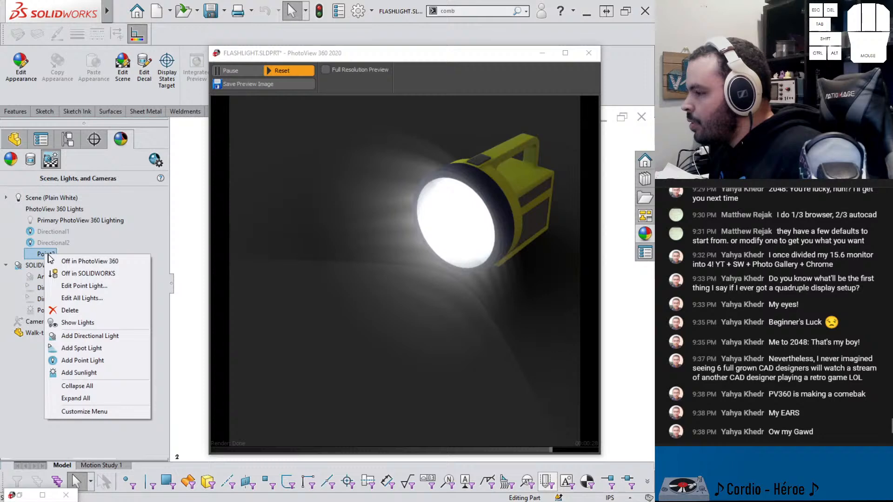
{"action": "left_click", "coordinate": [74, 261]}
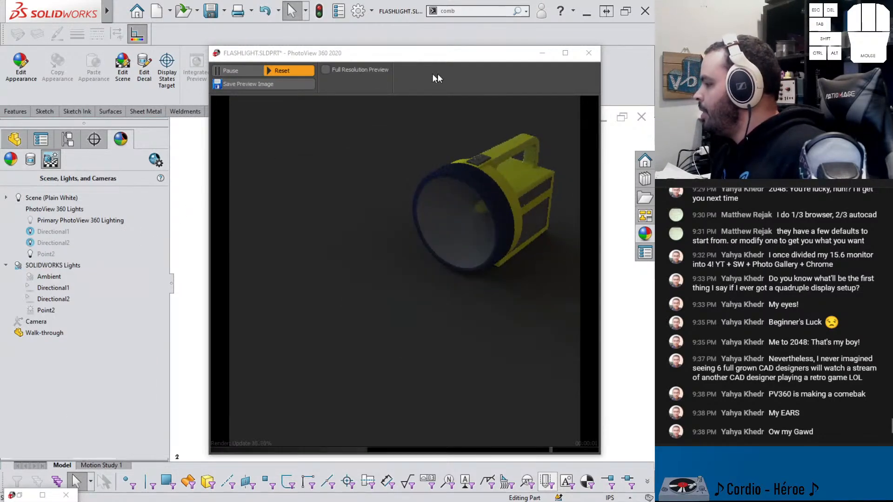
Move the preview window aside and start a final render of the flashlight
{"action": "left_click_drag", "start_coordinate": [462, 60], "coordinate": [282, 83]}
{"action": "left_click", "coordinate": [253, 64]}
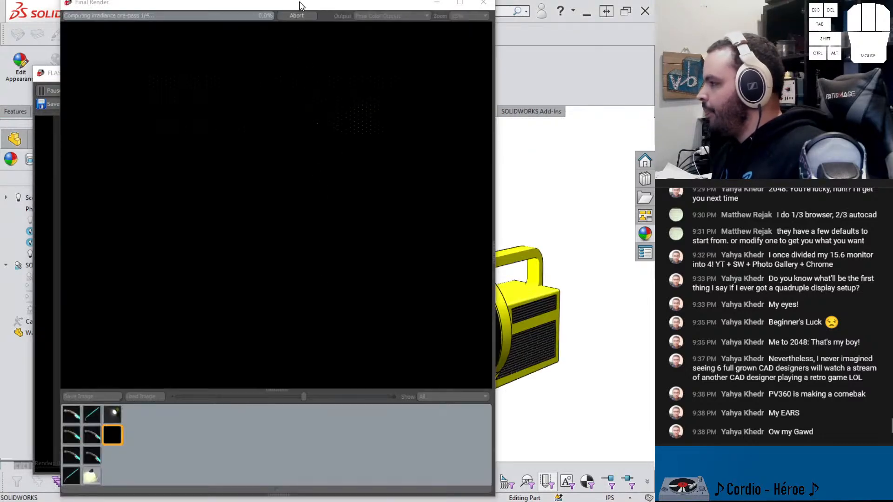
{"action": "left_click_drag", "start_coordinate": [302, 10], "coordinate": [247, 3]}
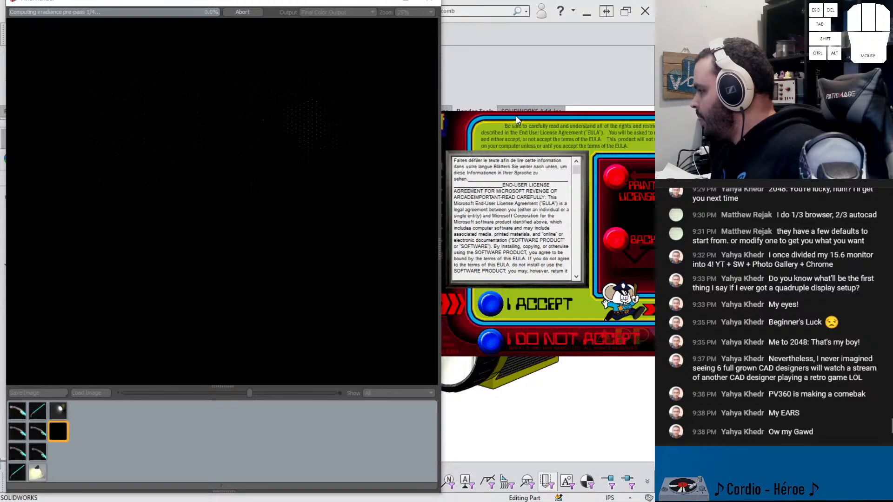
Arrange the render and Revenge of Arcade setup windows so the whole license agreement shows, and accept it
{"action": "left_click_drag", "start_coordinate": [492, 116], "coordinate": [464, 78]}
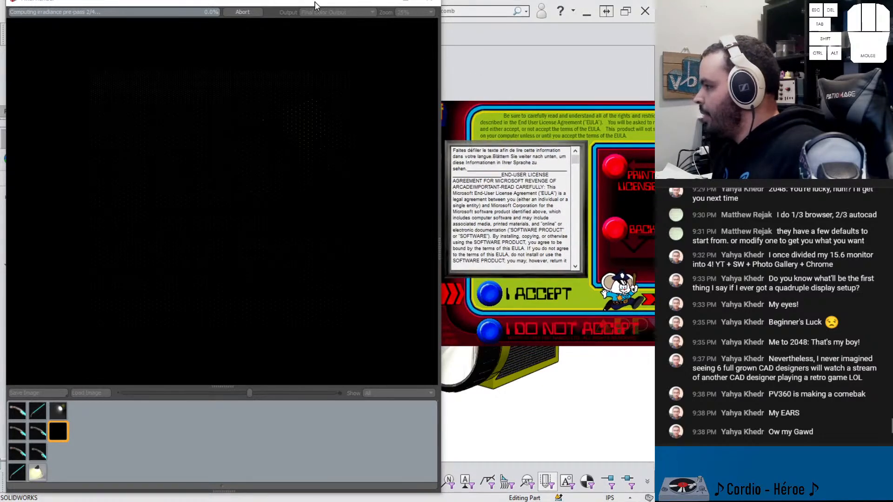
{"action": "left_click_drag", "start_coordinate": [315, 6], "coordinate": [48, 38]}
{"action": "left_click_drag", "start_coordinate": [453, 106], "coordinate": [370, 90]}
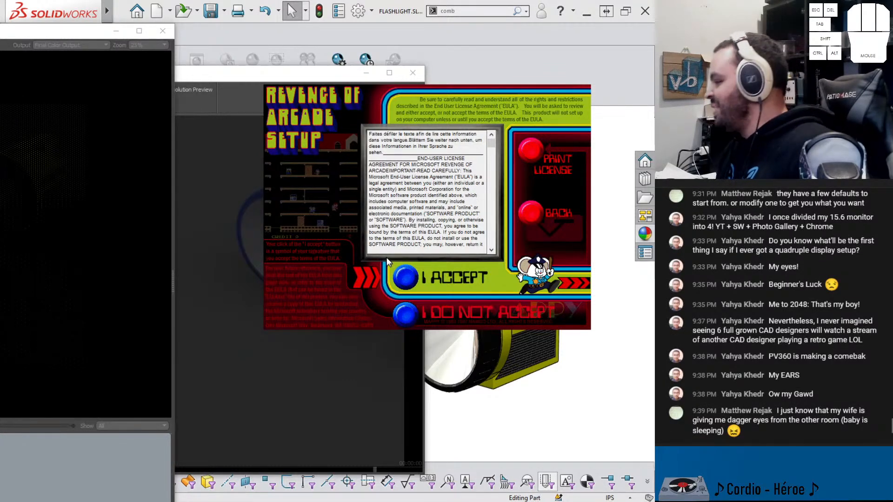
{"action": "left_click", "coordinate": [403, 279]}
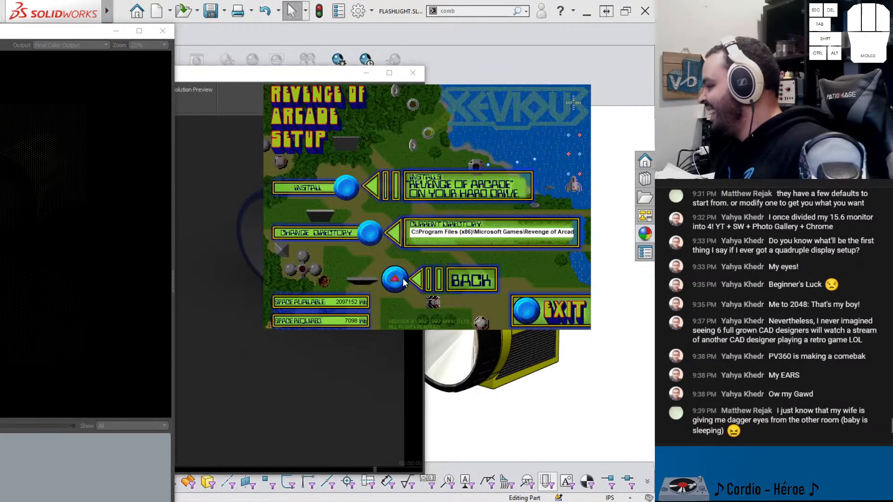
Lower the speaker volume to 5 and install Revenge of Arcade in the default directory, letting setup create the folder
{"action": "left_click", "coordinate": [608, 501]}
{"action": "left_click_drag", "start_coordinate": [527, 498], "coordinate": [511, 491]}
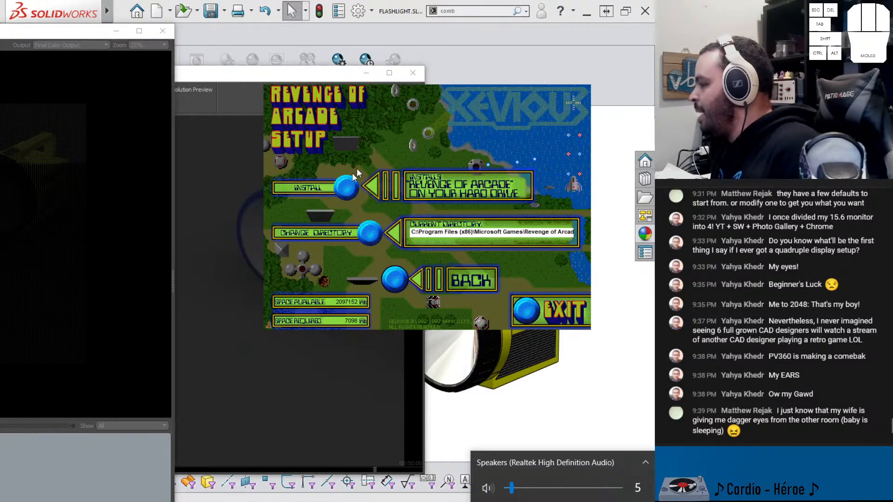
{"action": "left_click", "coordinate": [337, 189]}
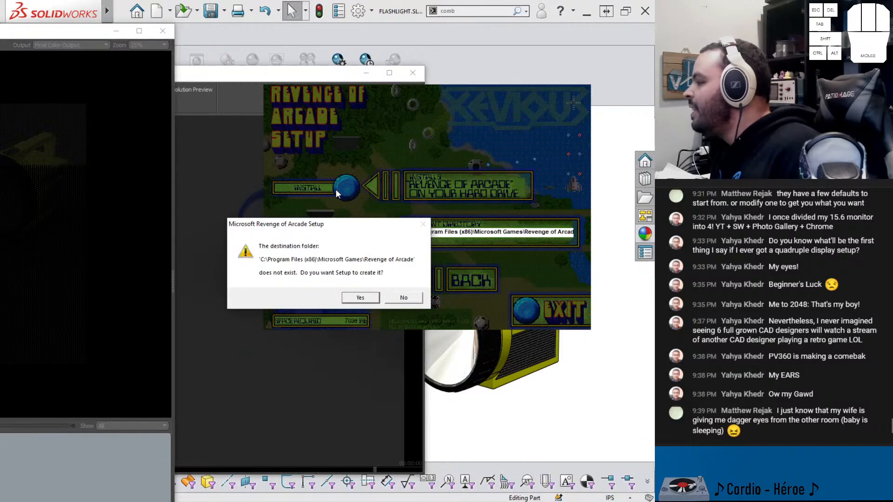
{"action": "left_click", "coordinate": [360, 298]}
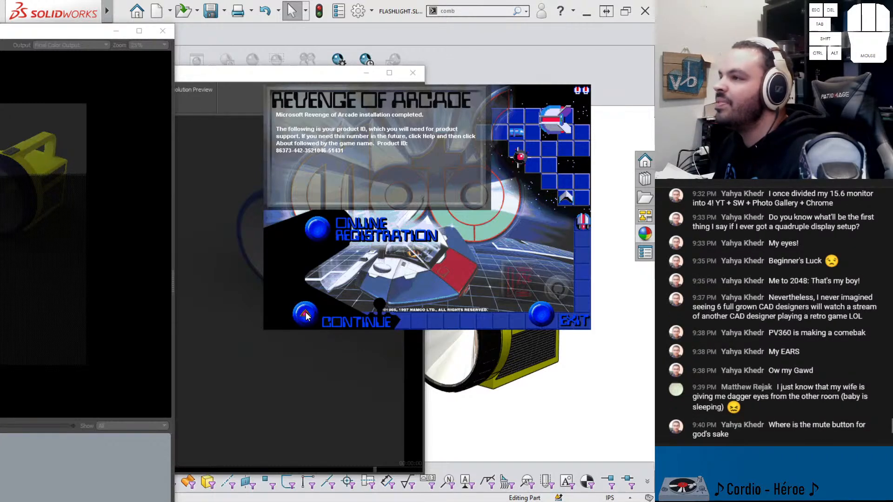
Continue past the installation completed page, launch Mappy, and place its window clear of the render preview
{"action": "left_click", "coordinate": [306, 316]}
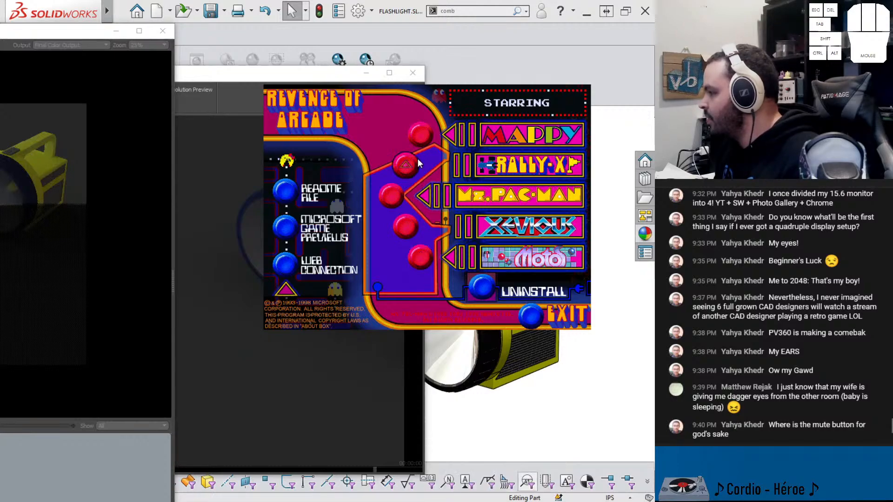
{"action": "left_click", "coordinate": [423, 138]}
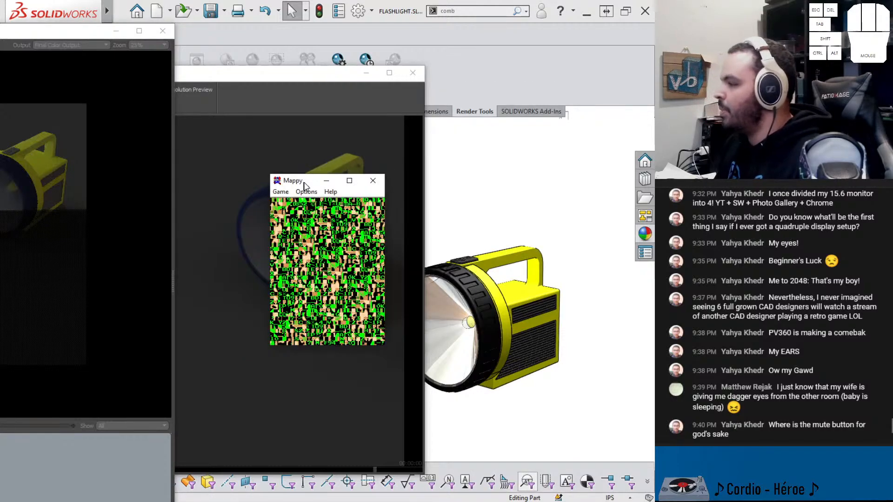
{"action": "left_click_drag", "start_coordinate": [309, 175], "coordinate": [469, 114]}
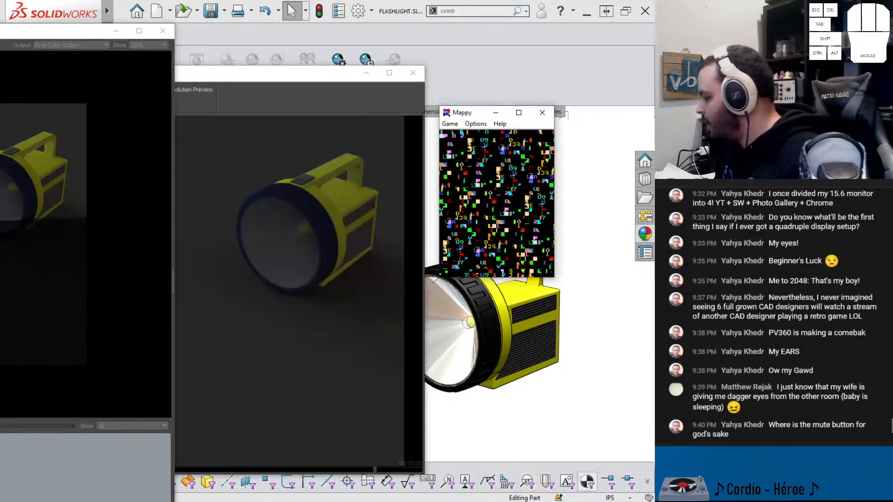
Look through the application sliders in the system volume mixer for Mappy's sound level
{"action": "right_click", "coordinate": [585, 501]}
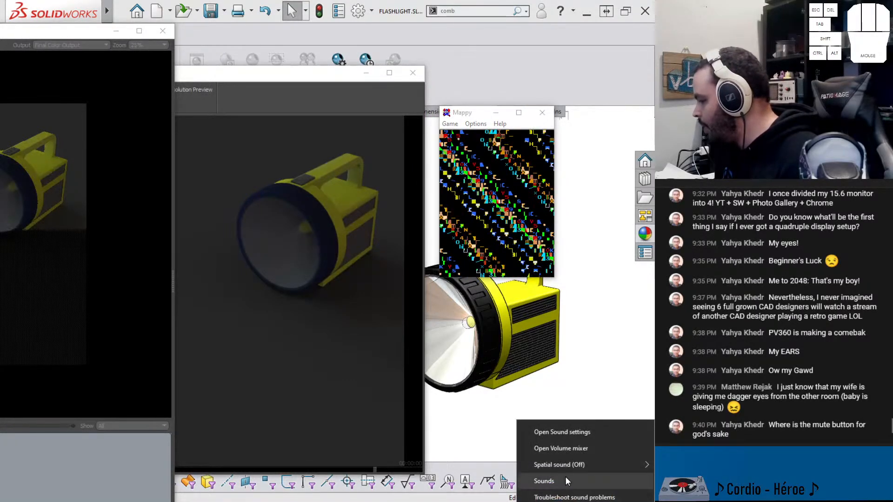
{"action": "left_click", "coordinate": [563, 449]}
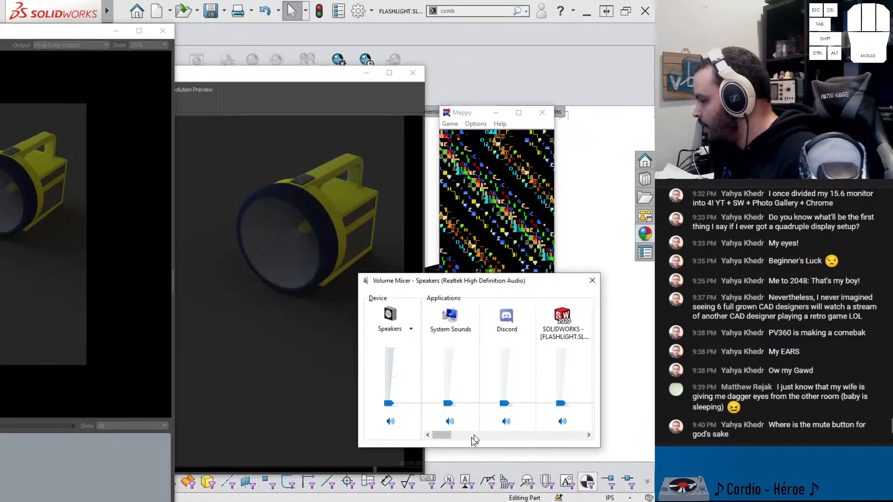
{"action": "left_click_drag", "start_coordinate": [442, 436], "coordinate": [582, 439]}
{"action": "left_click", "coordinate": [472, 122]}
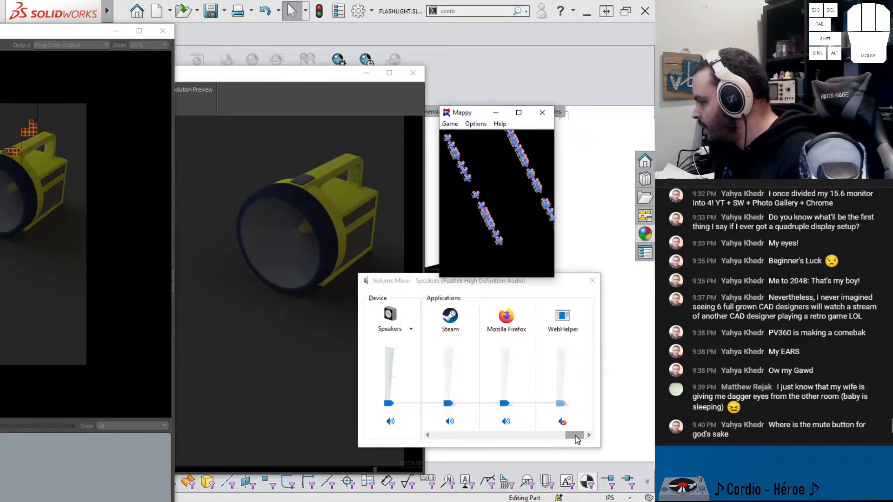
{"action": "left_click_drag", "start_coordinate": [574, 436], "coordinate": [432, 423]}
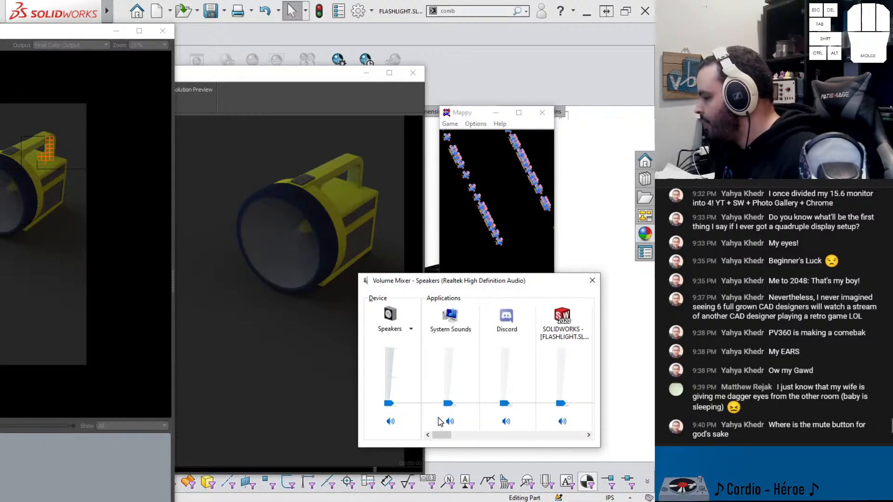
Move the Mappy window up from the volume mixer and raise the speaker volume slightly
{"action": "left_click", "coordinate": [468, 123]}
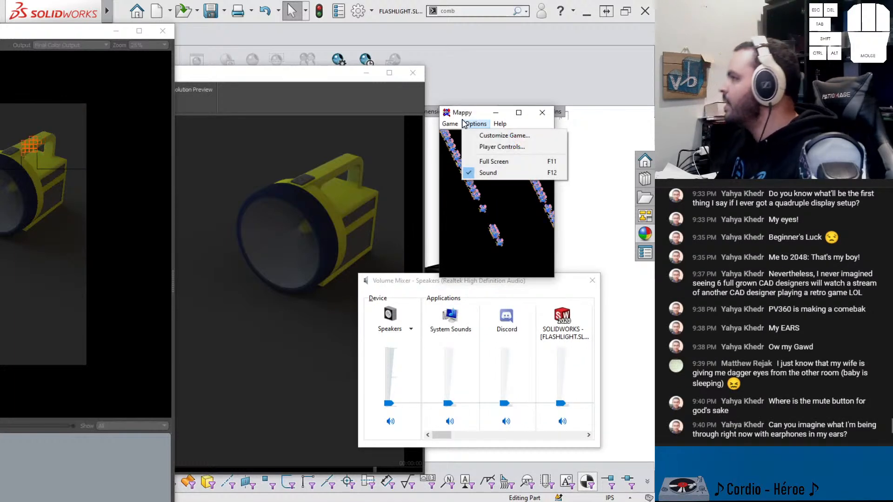
{"action": "left_click", "coordinate": [463, 113]}
{"action": "left_click_drag", "start_coordinate": [463, 116], "coordinate": [463, 103]}
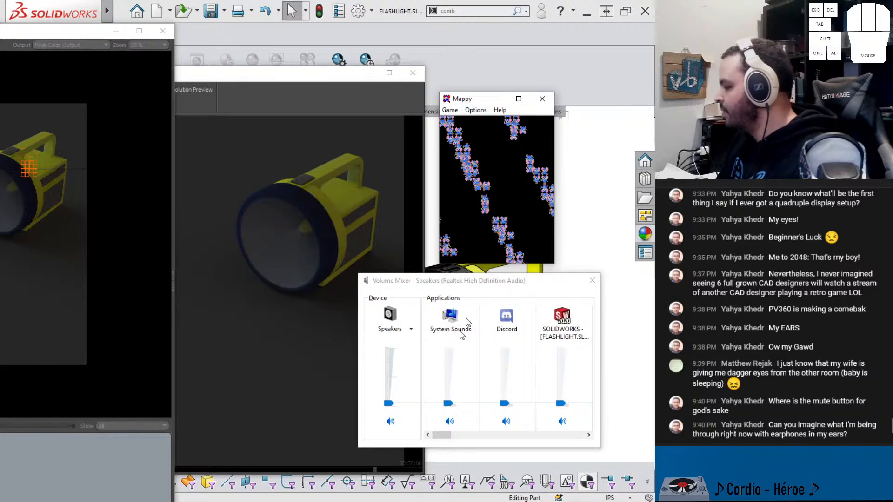
{"action": "left_click_drag", "start_coordinate": [382, 402], "coordinate": [388, 405]}
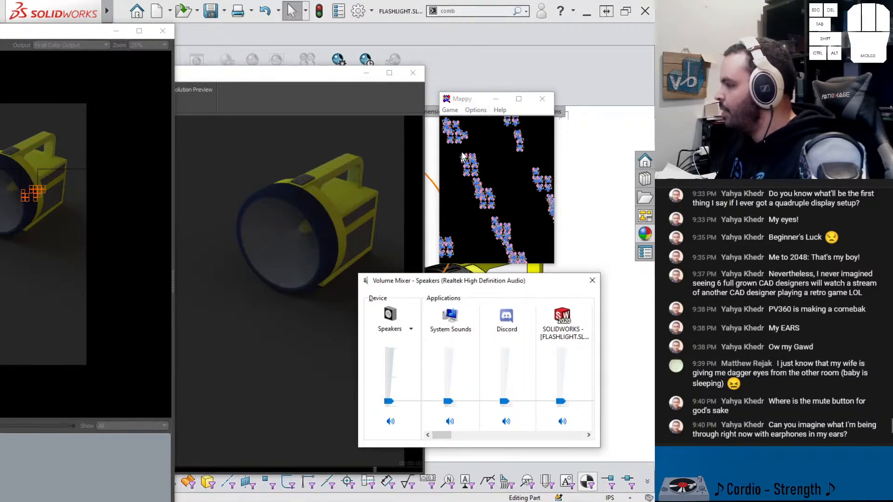
Try enlarging the Mappy window and acknowledge the color palette notice
{"action": "left_click", "coordinate": [451, 103]}
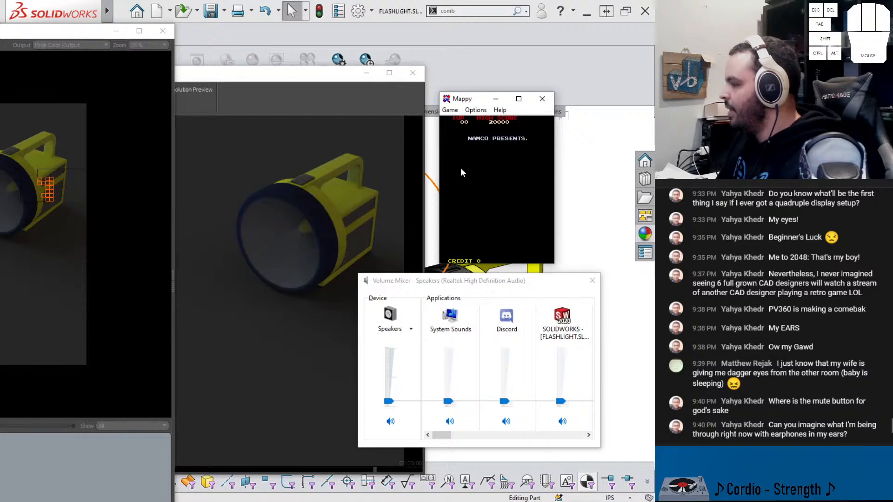
{"action": "left_click", "coordinate": [475, 111]}
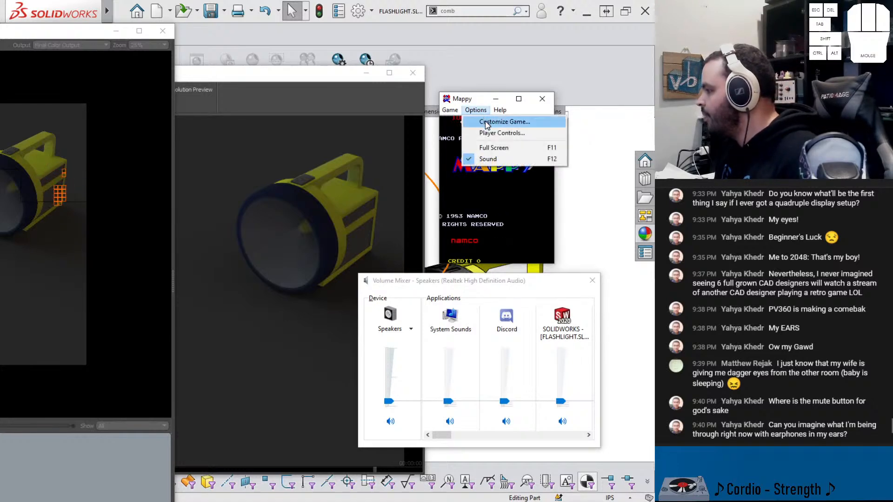
{"action": "left_click", "coordinate": [509, 100]}
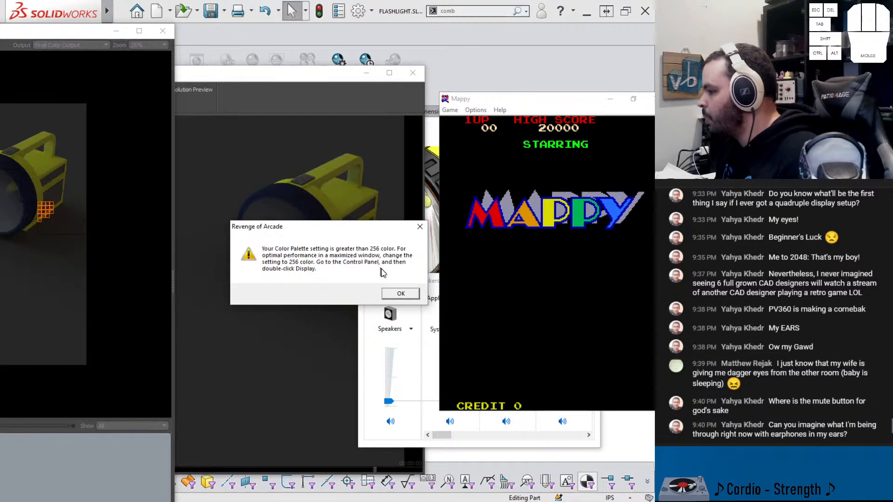
{"action": "left_click", "coordinate": [399, 294]}
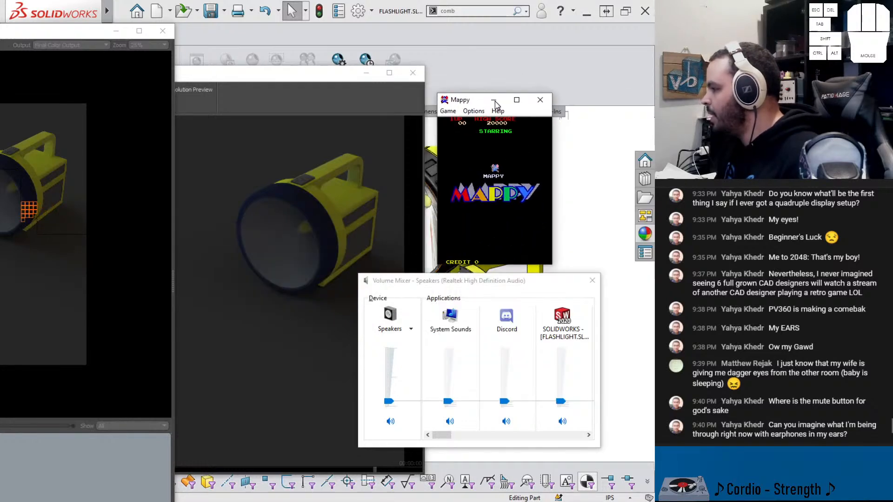
Close the volume mixer and set the render window and an enlarged Mappy window side by side, dismissing the color palette notice
{"action": "left_click", "coordinate": [592, 281]}
{"action": "left_click_drag", "start_coordinate": [75, 36], "coordinate": [262, 29]}
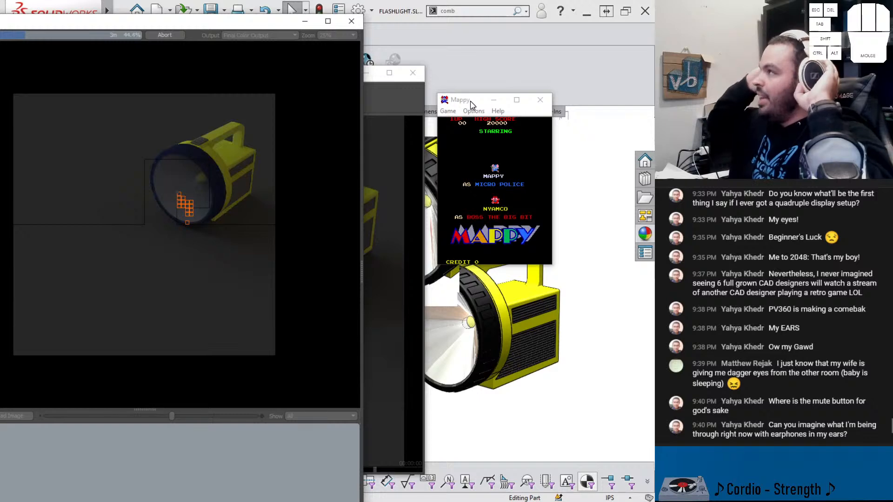
{"action": "left_click", "coordinate": [518, 102]}
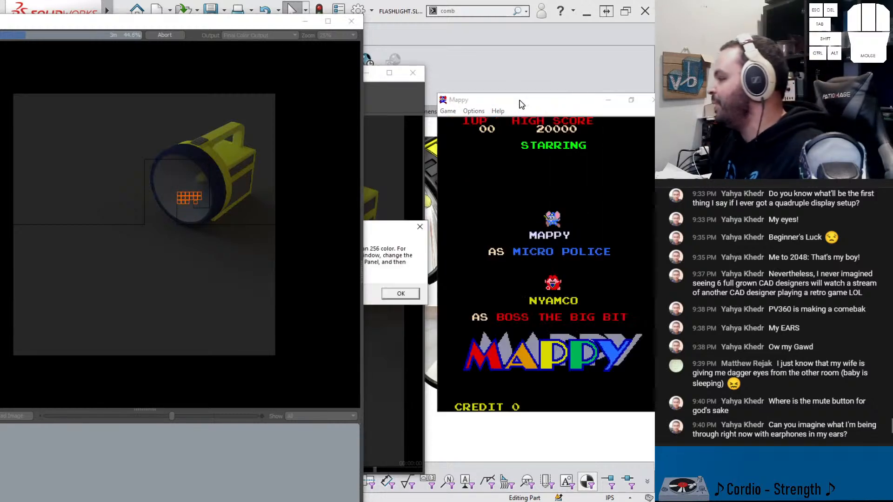
{"action": "left_click", "coordinate": [402, 294]}
{"action": "left_click_drag", "start_coordinate": [482, 102], "coordinate": [407, 88]}
{"action": "left_click", "coordinate": [445, 89]}
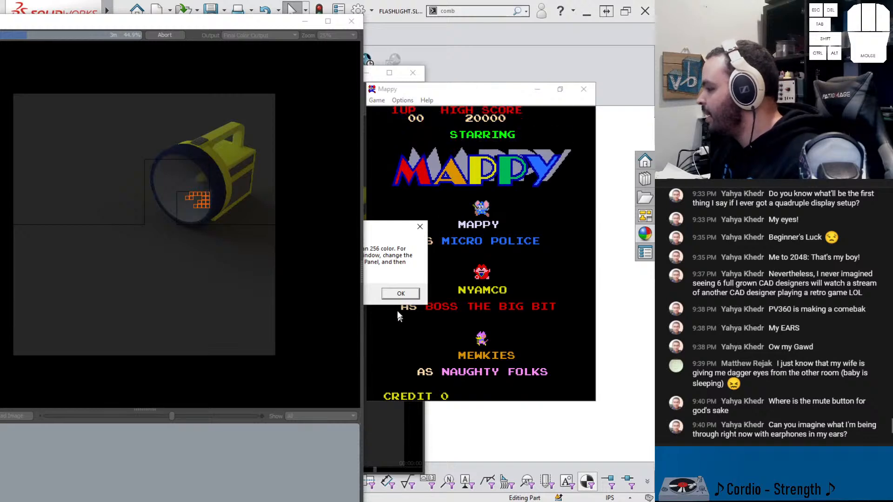
{"action": "left_click", "coordinate": [402, 295]}
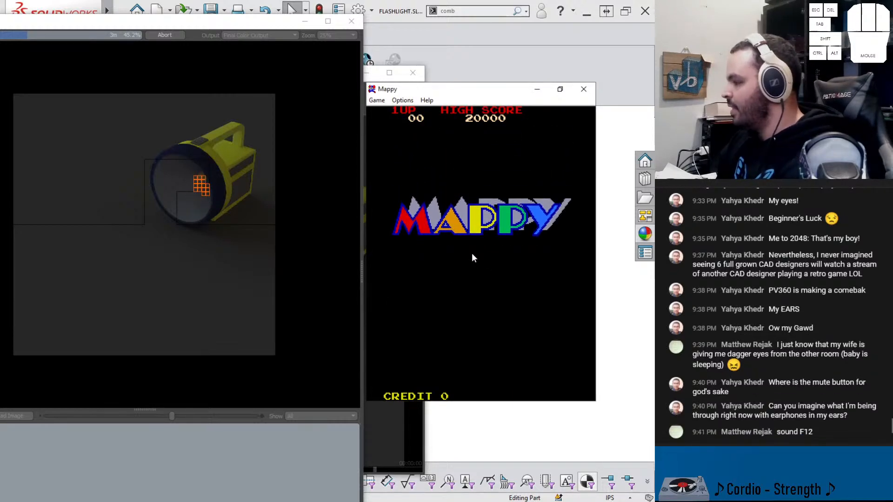
Close the help page opened in the browser and insert one credit in Mappy
{"action": "key", "text": "F1"}
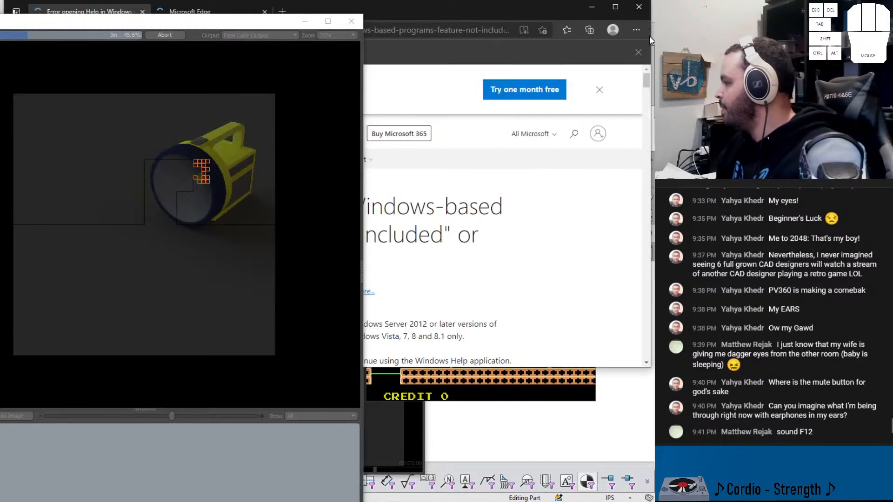
{"action": "left_click", "coordinate": [639, 7]}
{"action": "key", "text": "F2"}
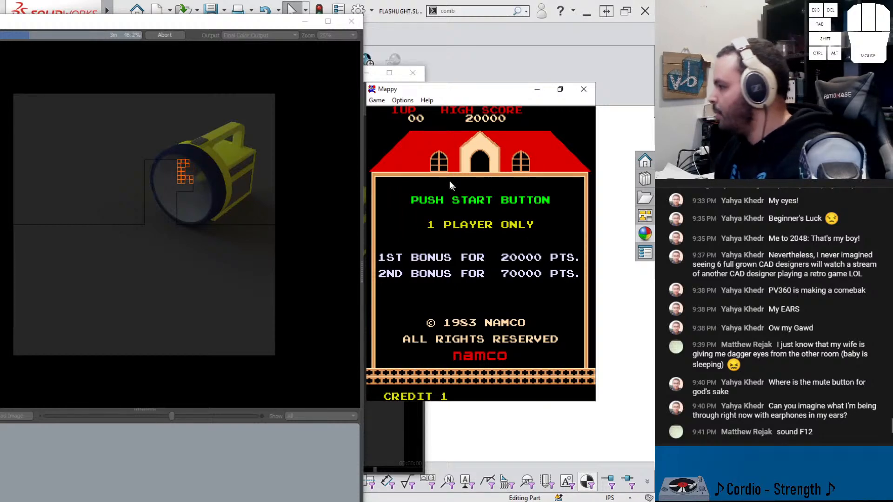
Review the keyboard and joystick assignments in Mappy's player controls, then accept them as they are
{"action": "left_click", "coordinate": [407, 101]}
{"action": "left_click", "coordinate": [421, 123]}
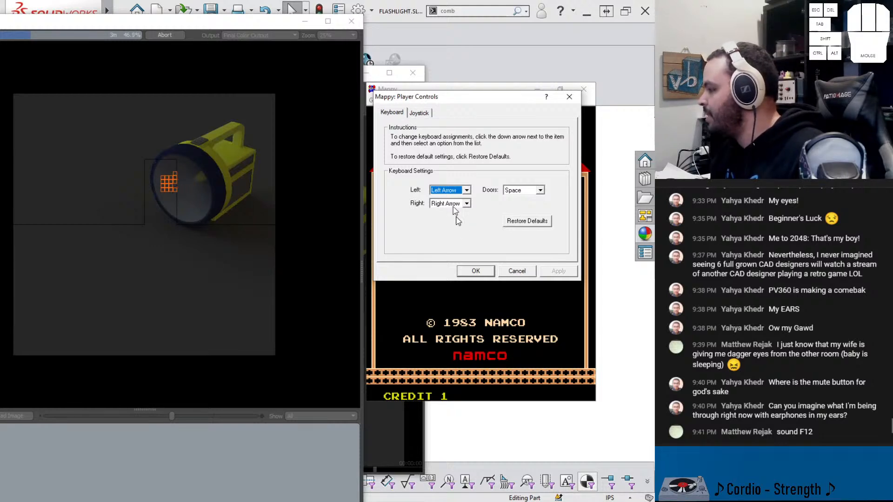
{"action": "left_click", "coordinate": [418, 113]}
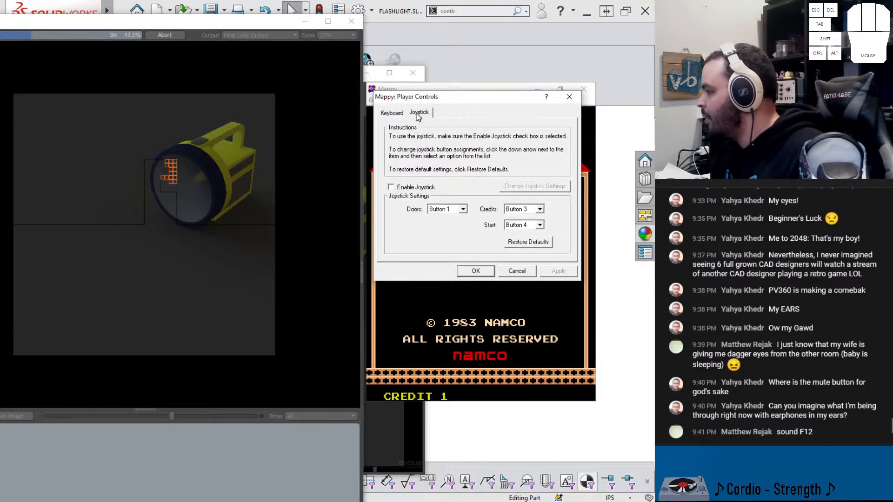
{"action": "left_click", "coordinate": [391, 113]}
{"action": "left_click", "coordinate": [479, 273]}
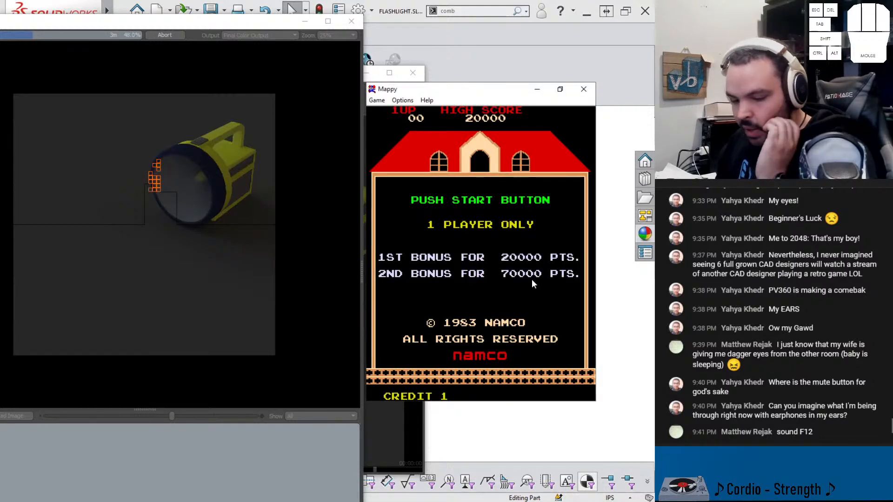
Start a one-player Mappy game and play through the mansion, using the trampolines and opening a door against the cats
{"action": "key", "text": "1"}
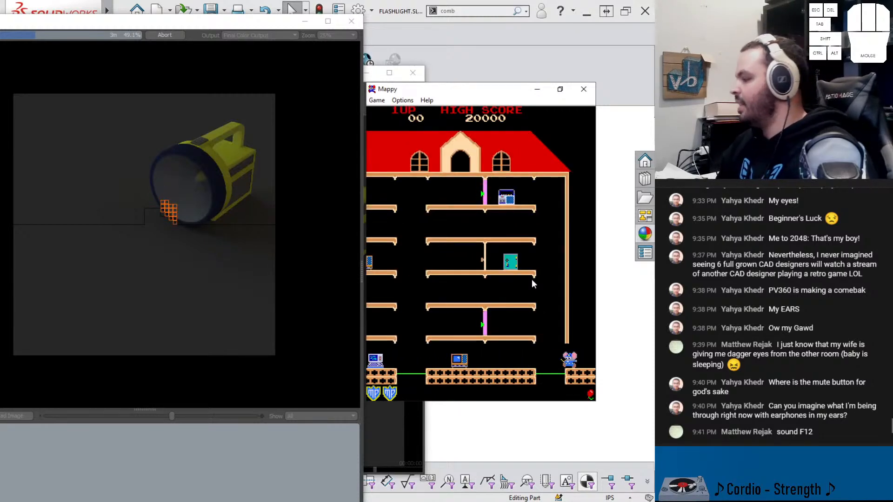
{"action": "key", "text": "Left"}
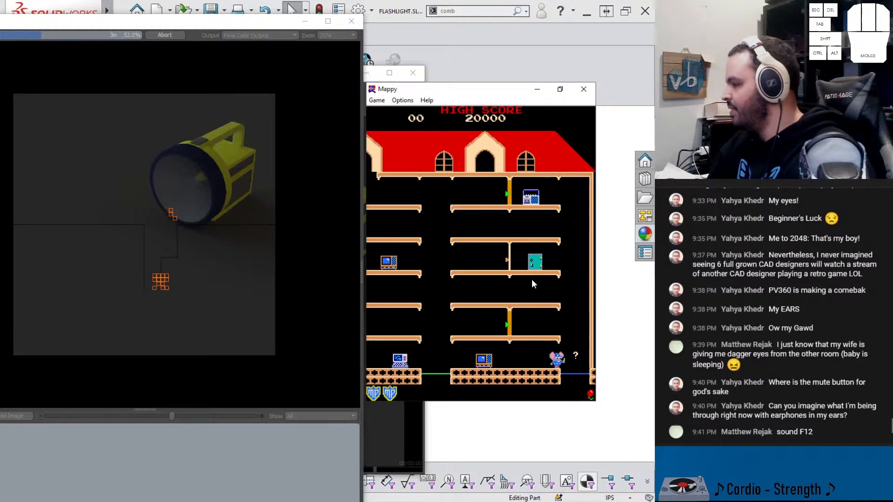
{"action": "key", "text": "Left"}
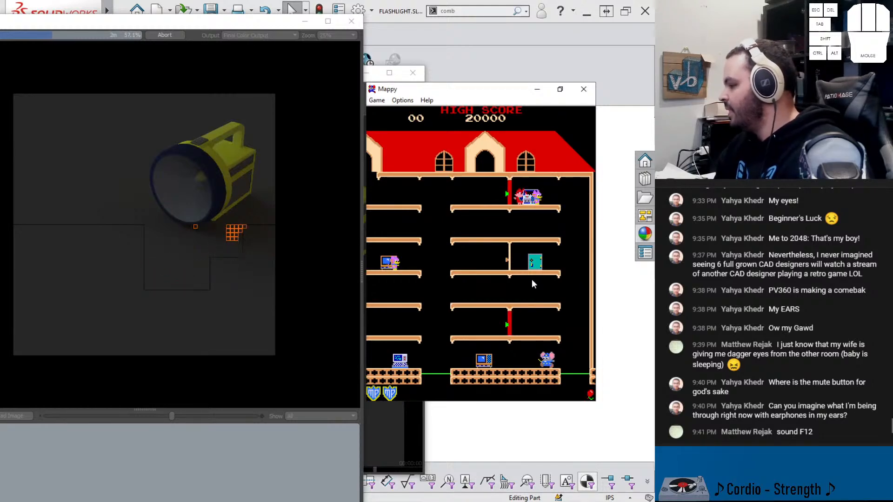
{"action": "key", "text": "Left"}
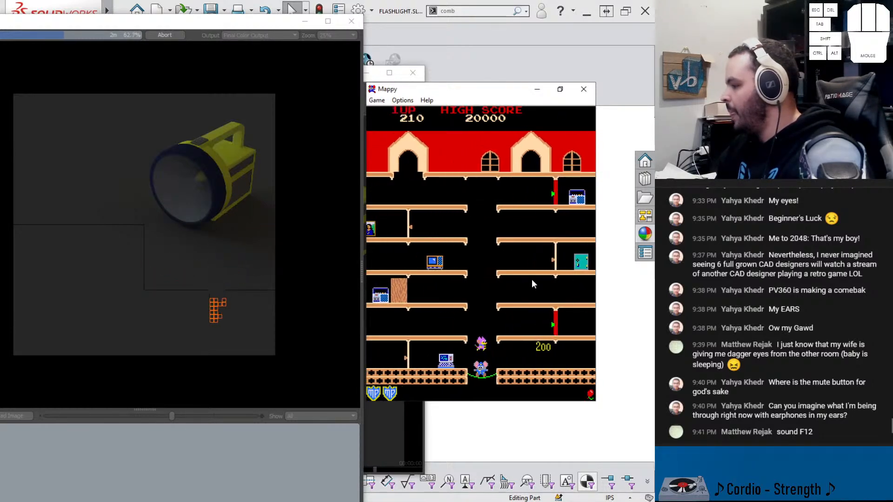
{"action": "key", "text": "Left"}
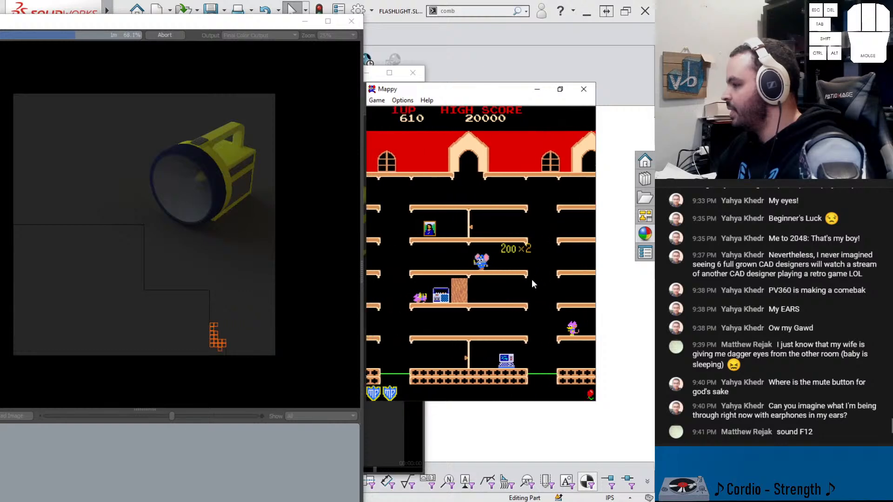
{"action": "key", "text": "Left"}
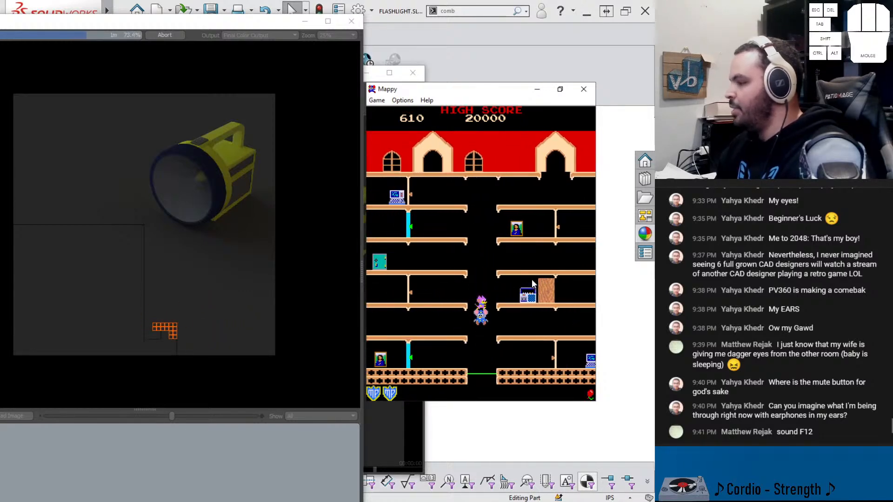
{"action": "key", "text": "Left"}
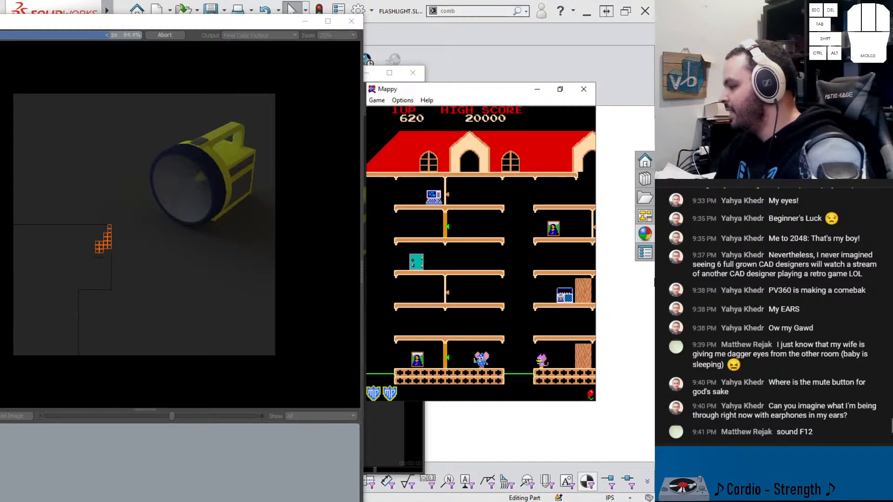
{"action": "key", "text": "Left"}
{"action": "key", "text": "space"}
{"action": "key", "text": "Left"}
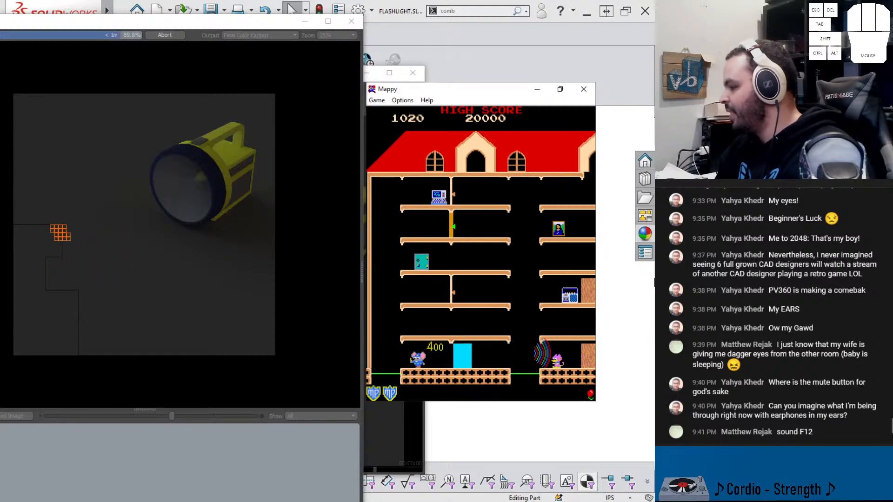
{"action": "key", "text": "Right"}
{"action": "key", "text": "Right"}
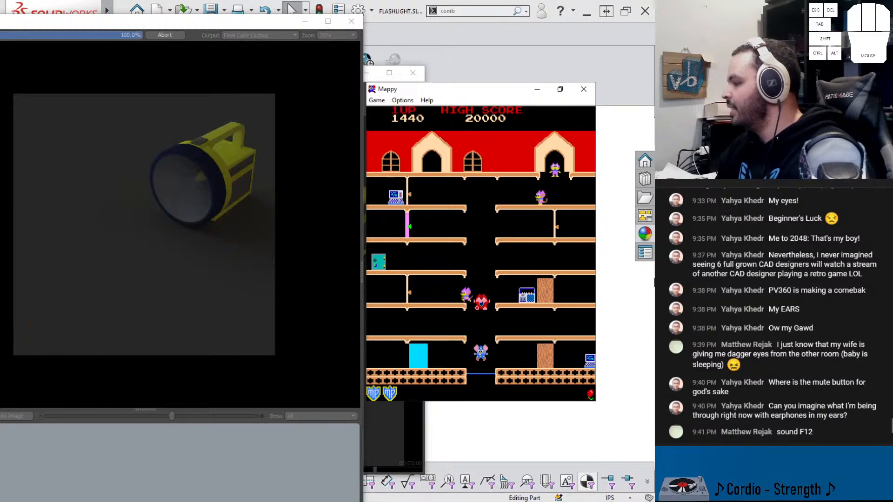
{"action": "key", "text": "Right"}
{"action": "key", "text": "Left"}
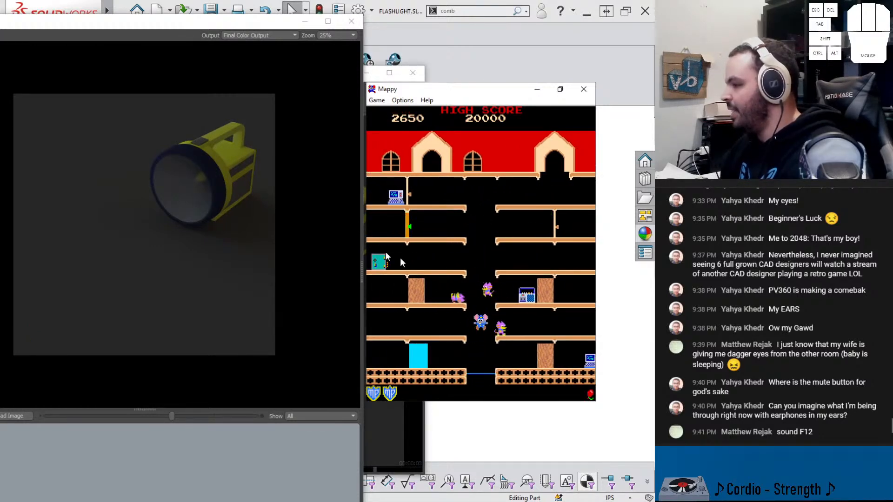
Save the finished flashlight render as JPEG image 2 in the 553 folder
{"action": "left_click", "coordinate": [263, 264]}
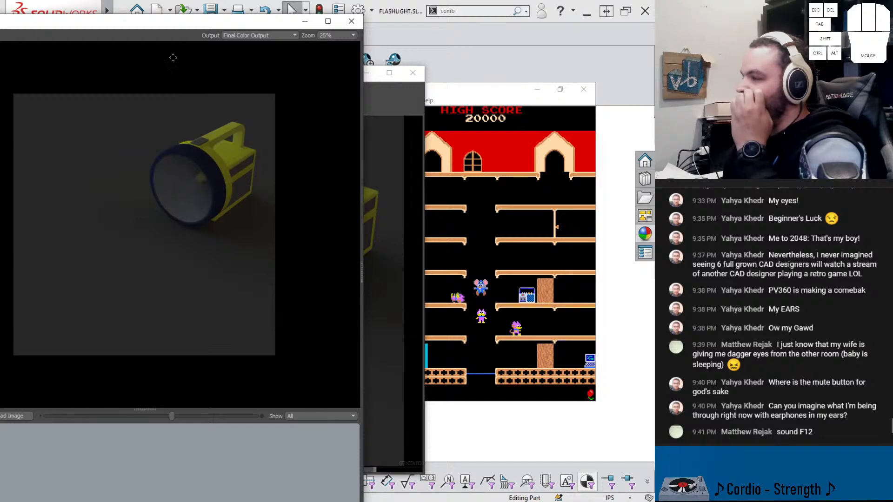
{"action": "left_click_drag", "start_coordinate": [182, 21], "coordinate": [311, 24]}
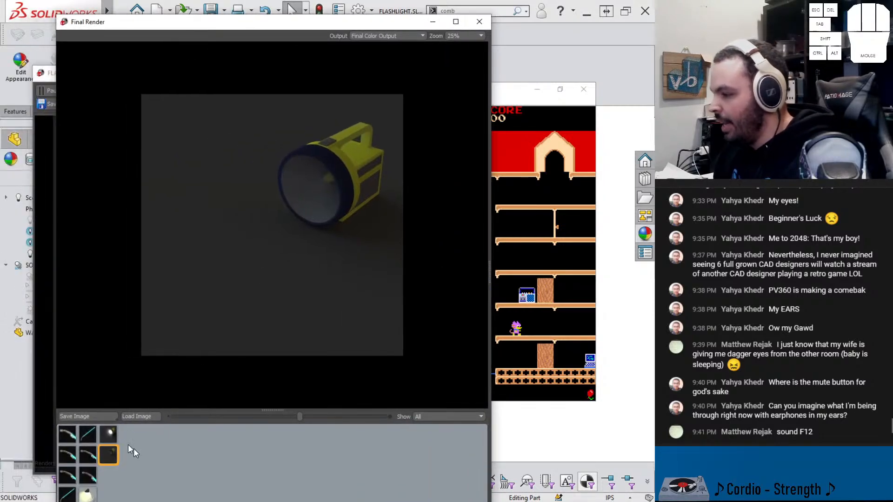
{"action": "left_click", "coordinate": [103, 420]}
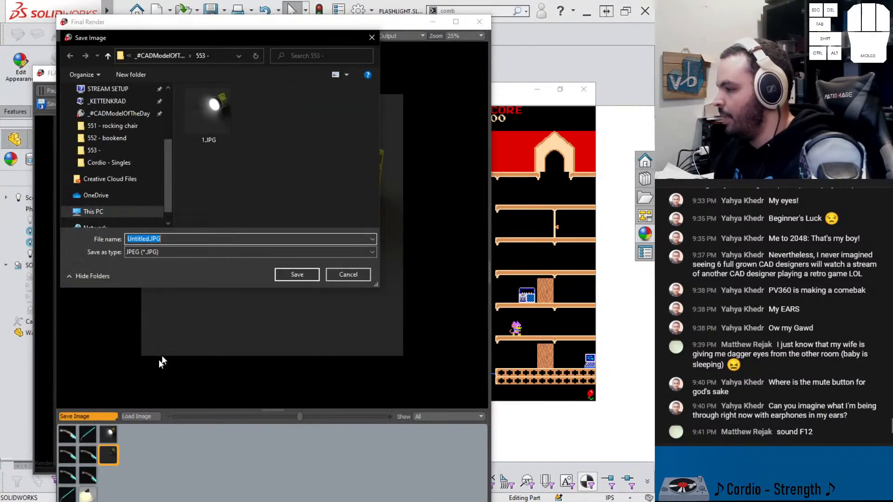
{"action": "type", "text": "2"}
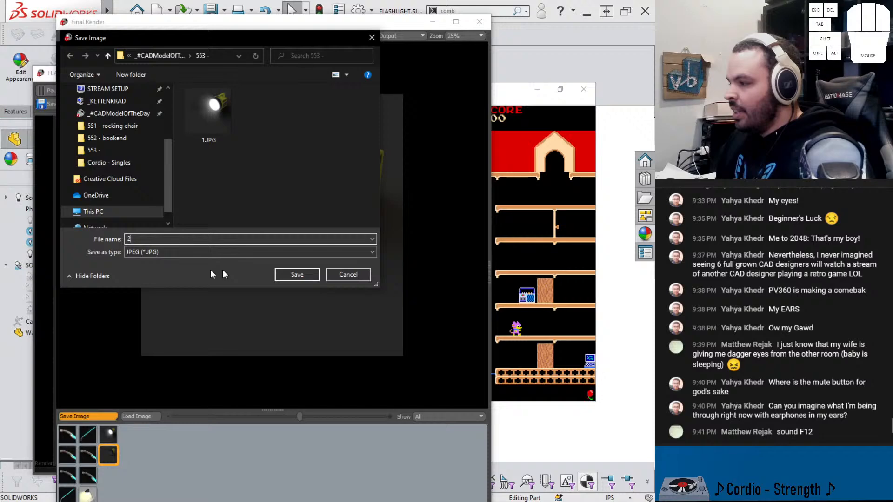
{"action": "left_click", "coordinate": [292, 275]}
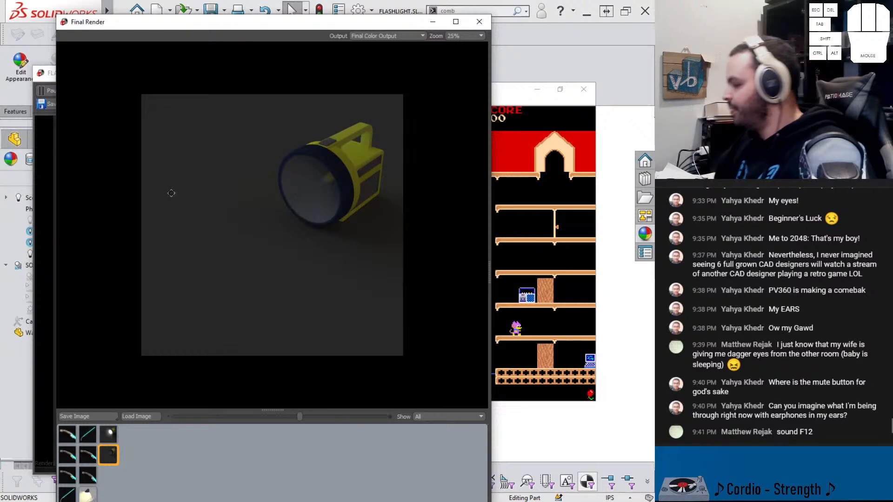
Put away the Mappy and render windows to return to the flashlight model in SOLIDWORKS
{"action": "left_click", "coordinate": [555, 440]}
{"action": "left_click", "coordinate": [592, 264]}
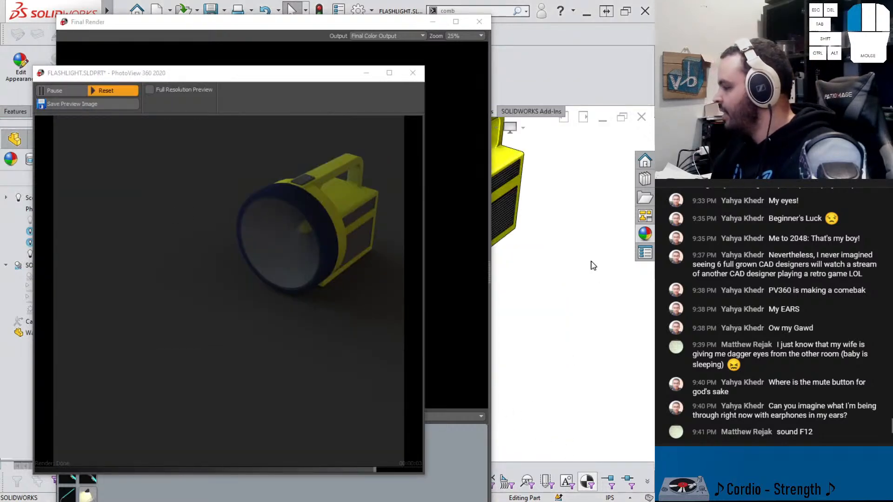
{"action": "left_click", "coordinate": [367, 72]}
{"action": "scroll", "coordinate": [437, 195], "scroll_direction": "down", "scroll_amount": 3}
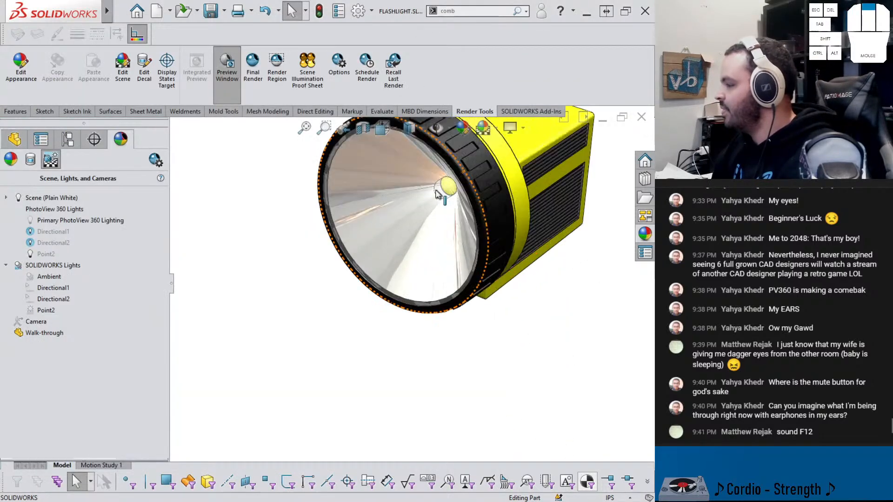
{"action": "scroll", "coordinate": [507, 195], "scroll_direction": "up", "scroll_amount": 3}
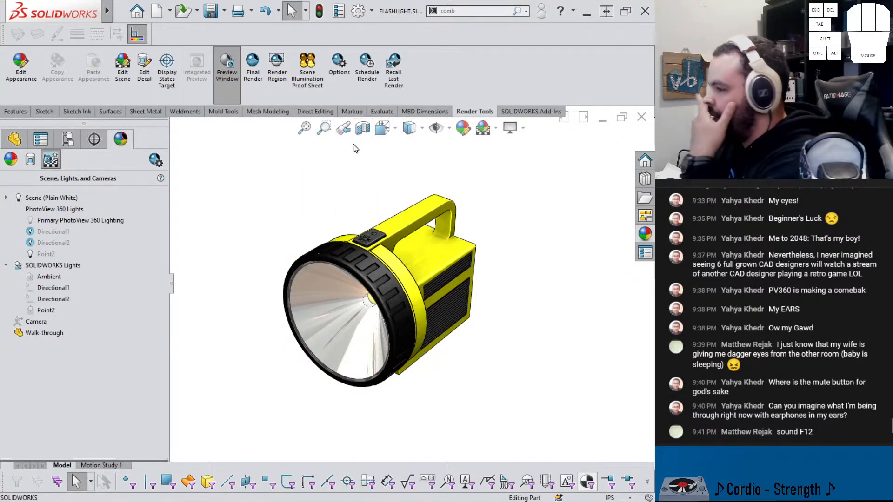
{"action": "right_click", "coordinate": [90, 221]}
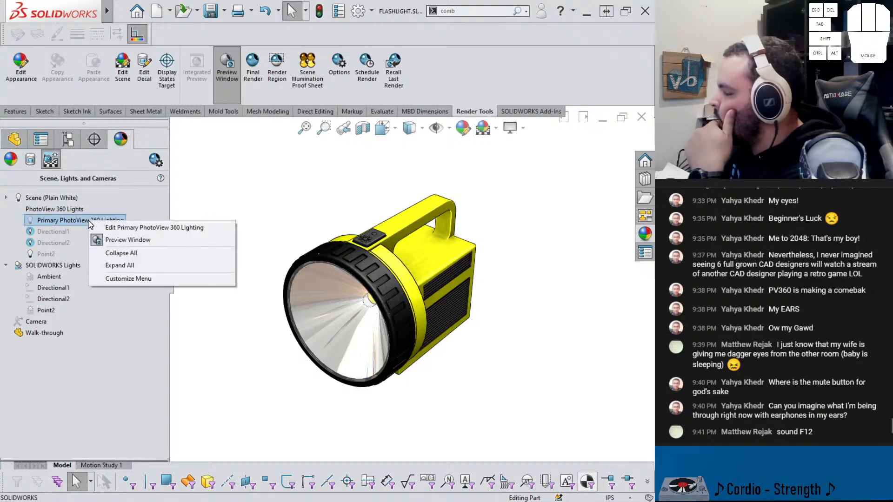
{"action": "left_click", "coordinate": [360, 184]}
{"action": "middle_click_drag", "start_coordinate": [379, 256], "coordinate": [401, 243]}
{"action": "left_click", "coordinate": [308, 207]}
{"action": "key", "text": "space"}
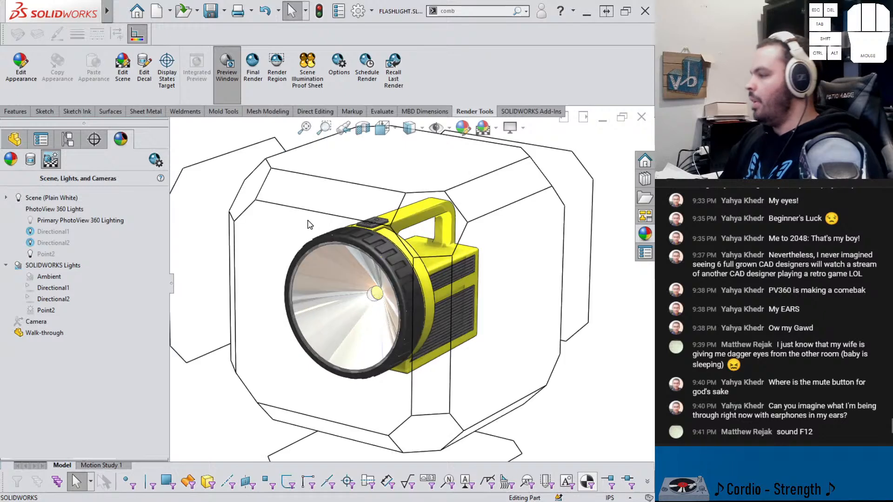
{"action": "left_click", "coordinate": [384, 130]}
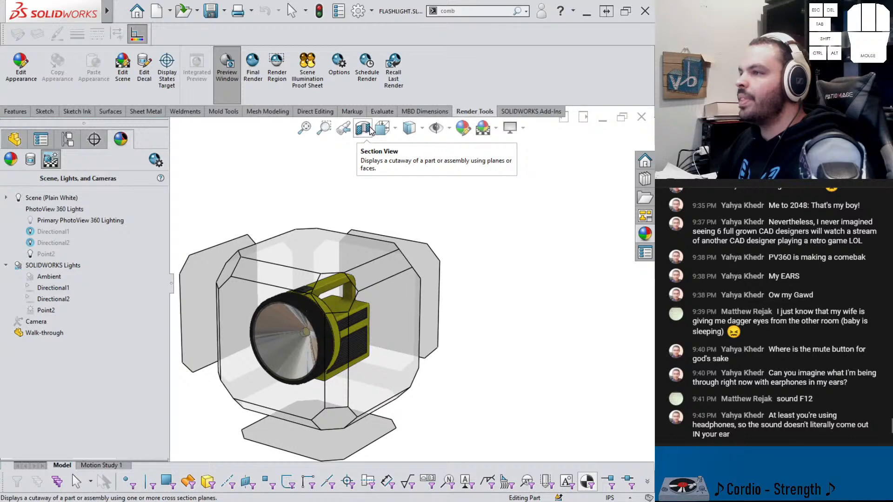
{"action": "left_click", "coordinate": [366, 133]}
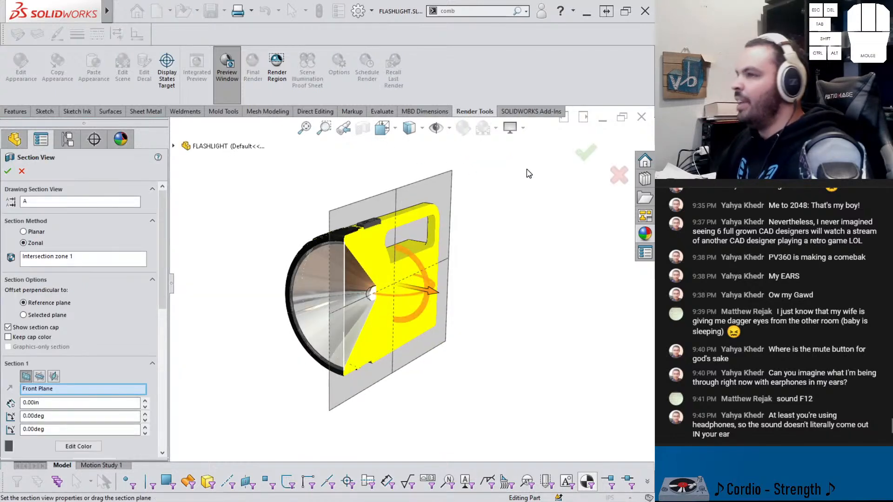
{"action": "left_click", "coordinate": [618, 178]}
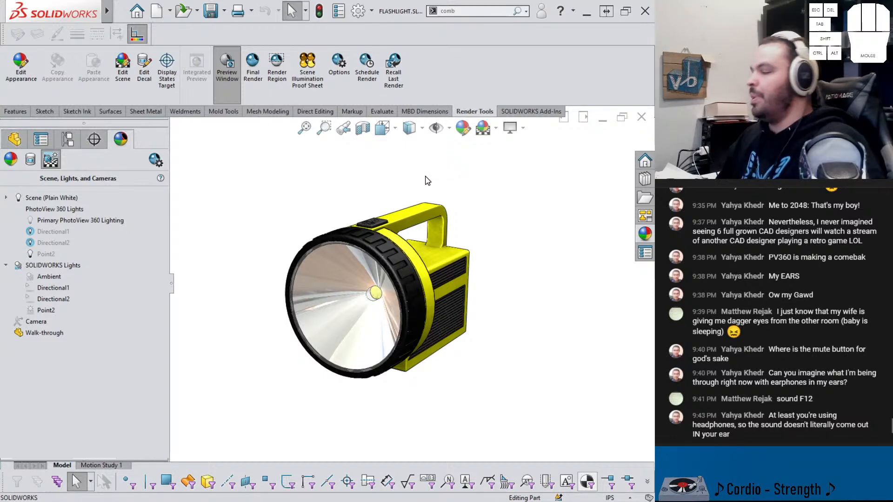
Choose the Shaded With Edges display style and restore the flashlight's saved view 1
{"action": "left_click", "coordinate": [415, 136]}
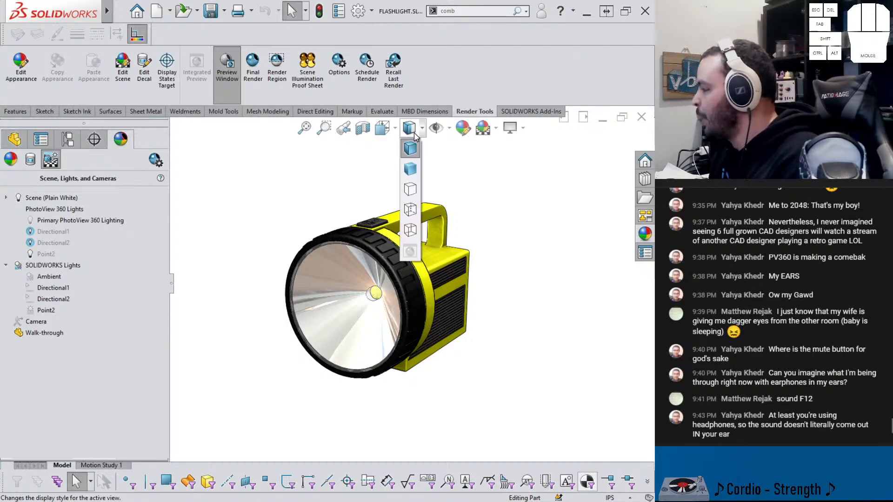
{"action": "left_click", "coordinate": [410, 147]}
{"action": "left_click", "coordinate": [383, 129]}
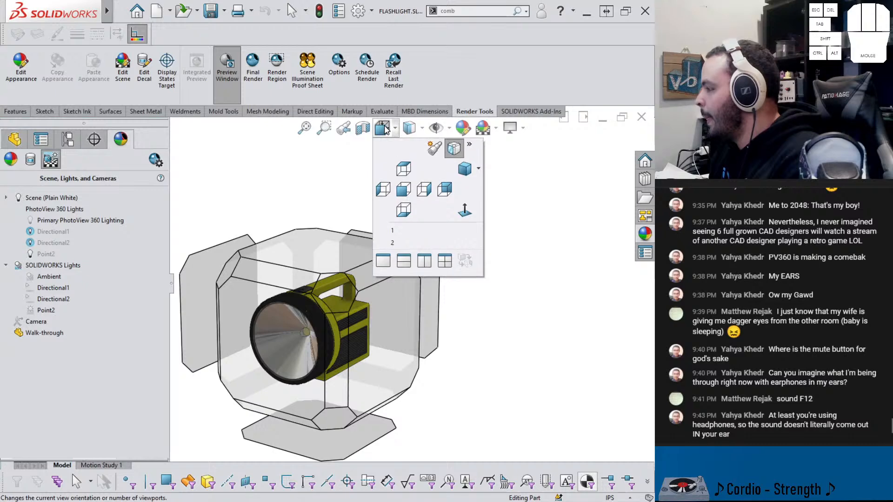
{"action": "left_click", "coordinate": [386, 228]}
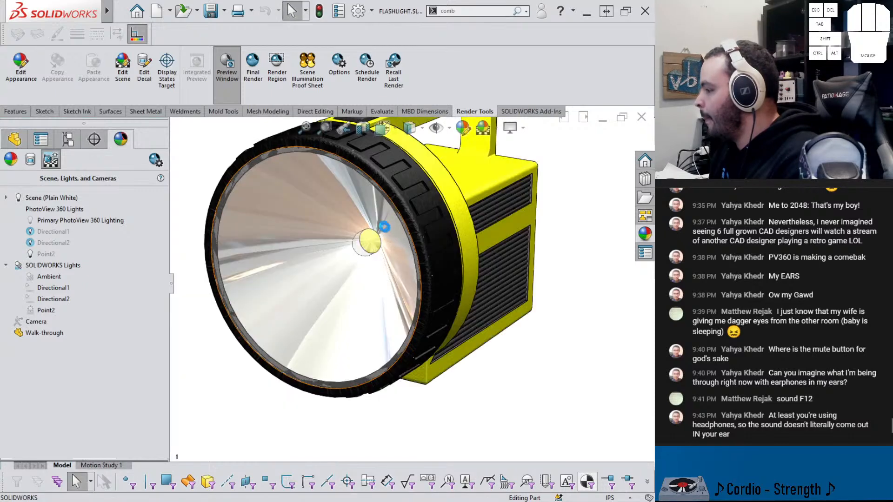
Collapse the side pane beside the graphics area and fit the whole flashlight in the view
{"action": "left_click", "coordinate": [172, 289]}
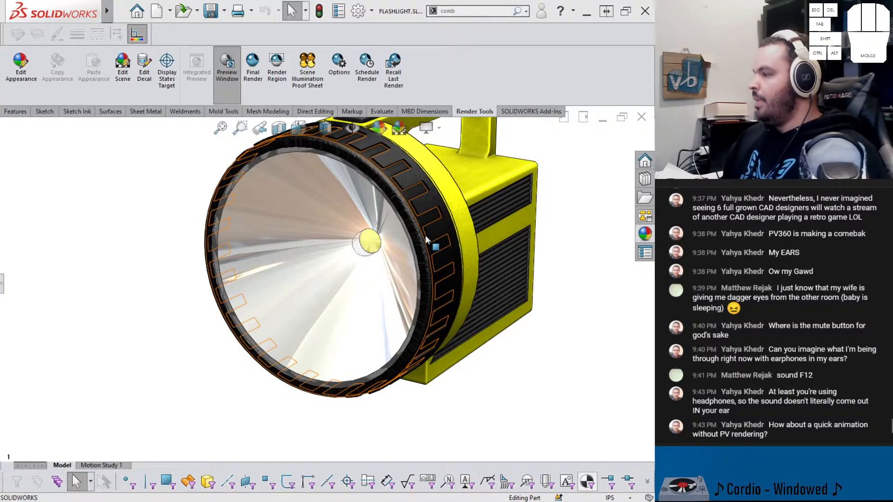
{"action": "scroll", "coordinate": [542, 219], "scroll_direction": "up", "scroll_amount": 2}
{"action": "scroll", "coordinate": [484, 188], "scroll_direction": "down", "scroll_amount": 1}
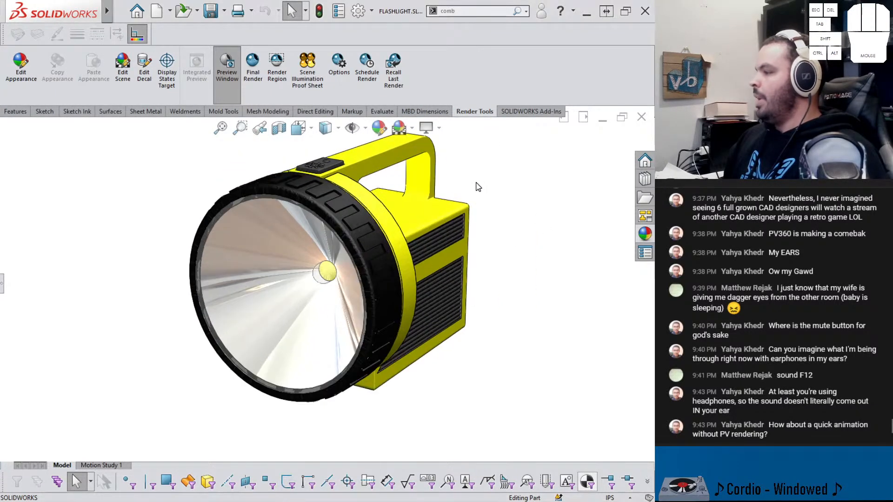
{"action": "scroll", "coordinate": [393, 186], "scroll_direction": "down", "scroll_amount": 1}
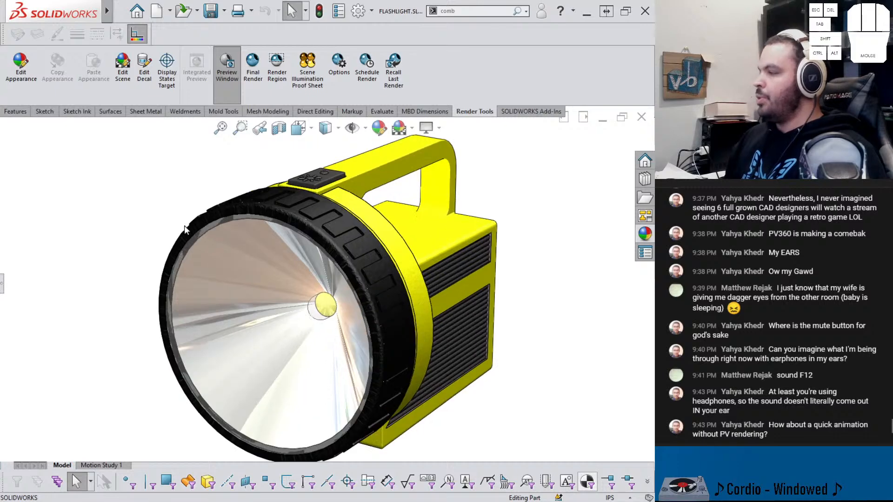
{"action": "left_click", "coordinate": [219, 127]}
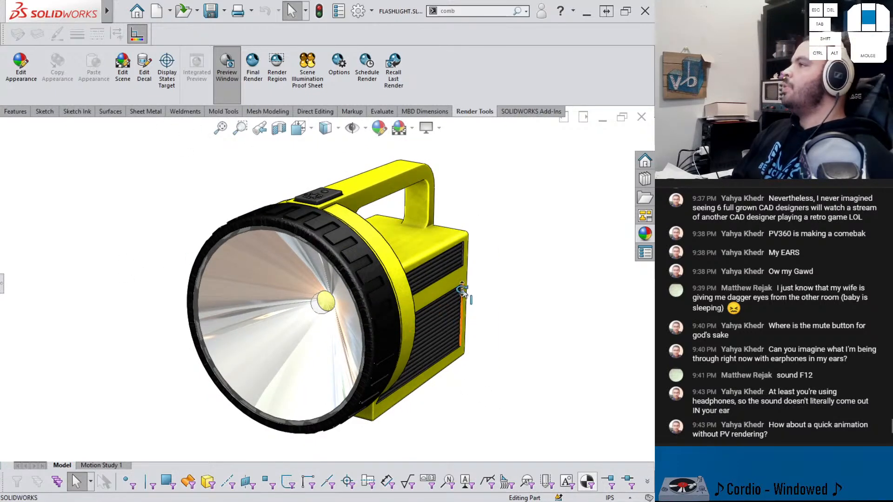
{"action": "middle_click_drag", "start_coordinate": [465, 294], "coordinate": [507, 349]}
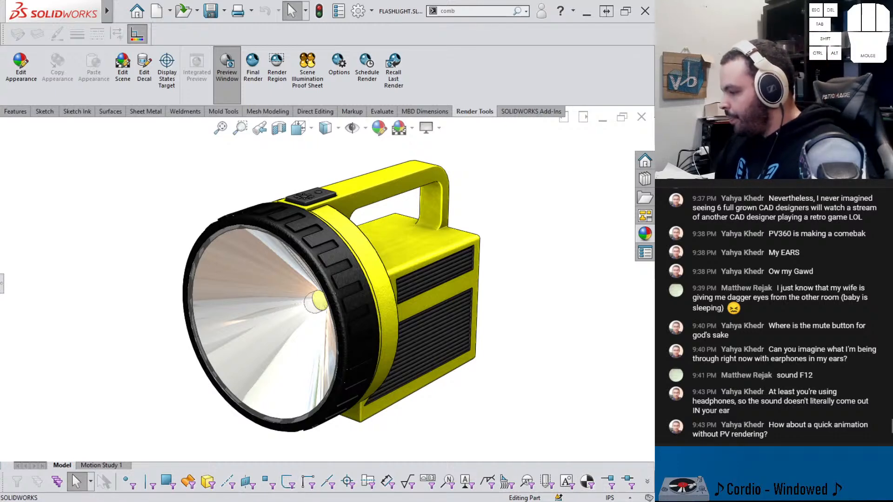
Switch to Firefox and copy the VirtualFlat Linktree page's address and the link behind its Discord entry
{"action": "left_click", "coordinate": [339, 449]}
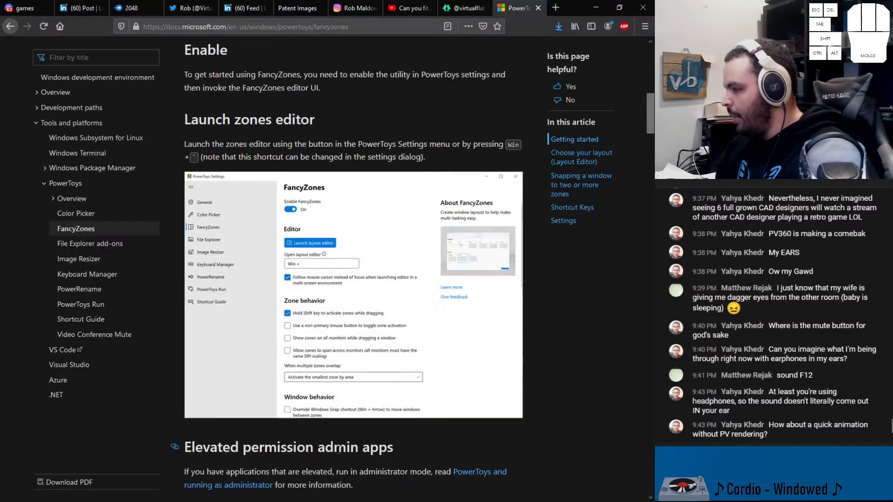
{"action": "left_click", "coordinate": [452, 8]}
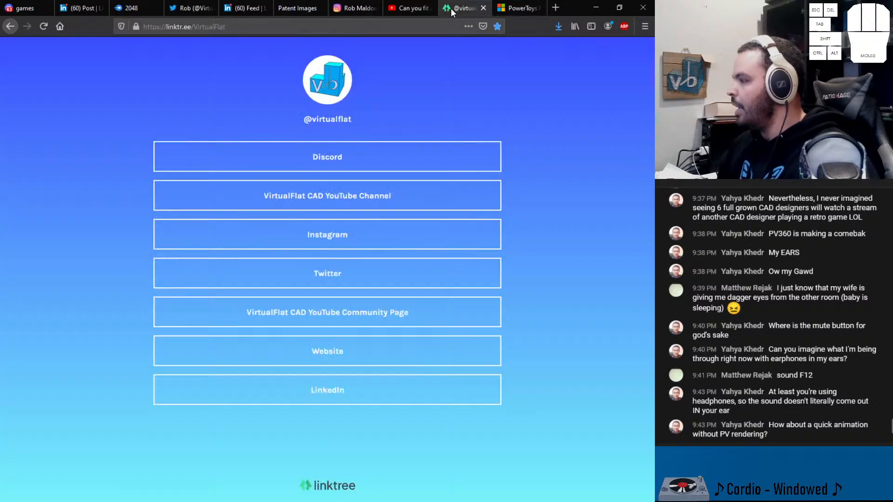
{"action": "left_click", "coordinate": [211, 27]}
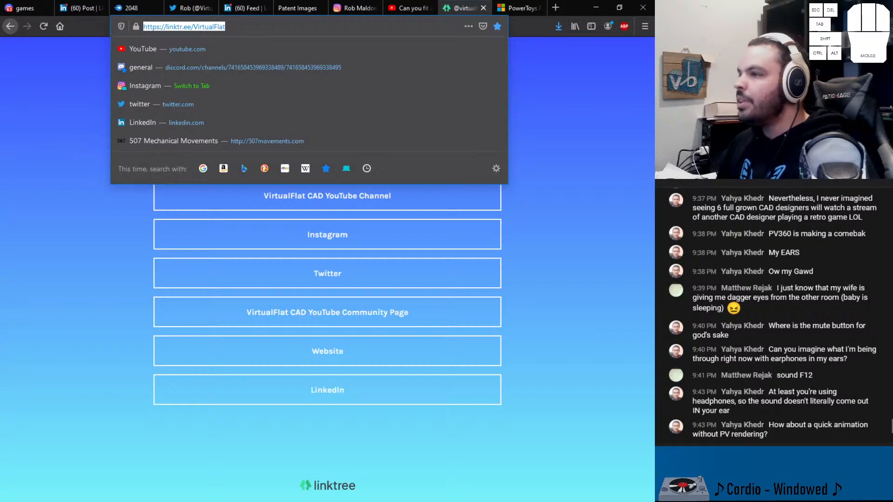
{"action": "left_click", "coordinate": [0, 141]}
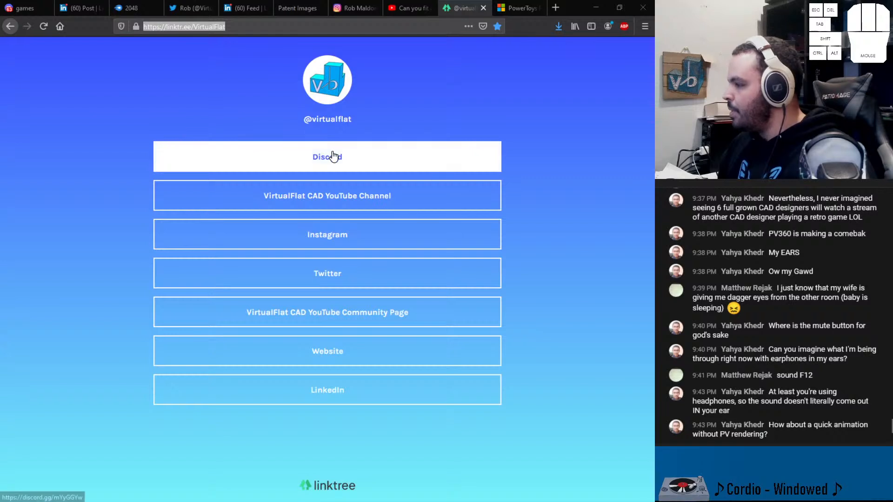
{"action": "right_click", "coordinate": [351, 149]}
{"action": "left_click", "coordinate": [368, 229]}
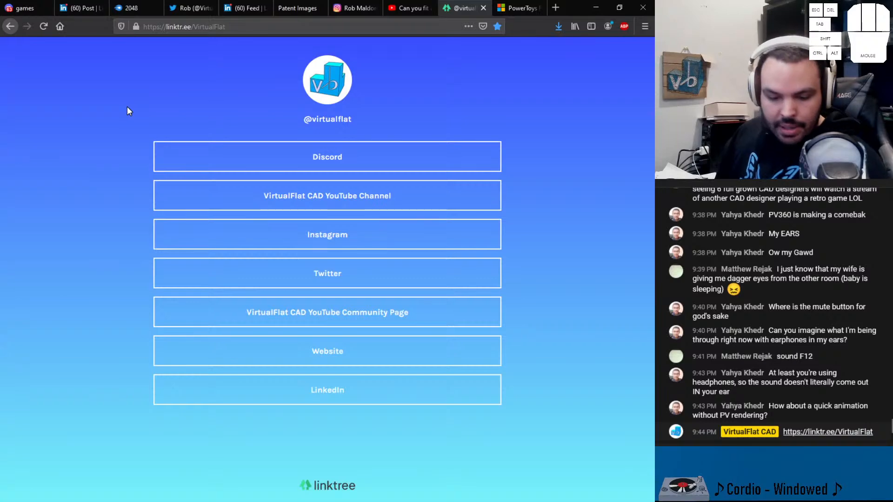
View the games channel of the VirtualFlatCAD Discord server and return to the flashlight model in SOLIDWORKS
{"action": "left_click", "coordinate": [26, 10]}
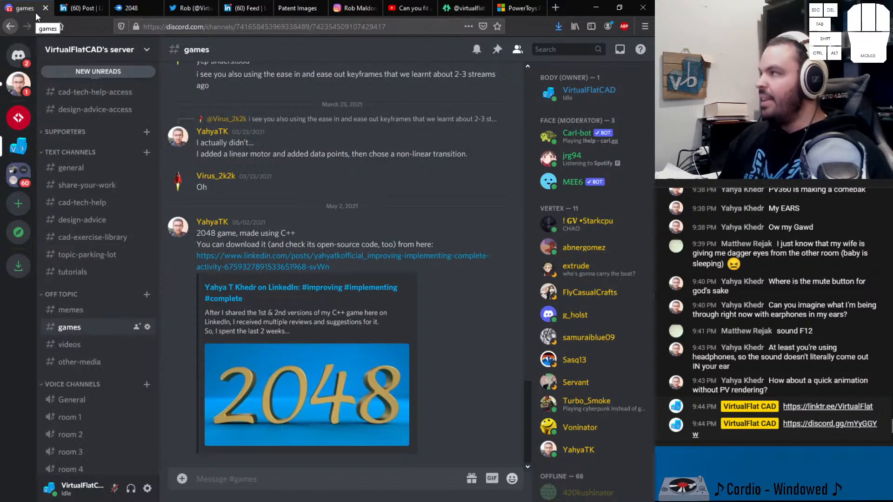
{"action": "left_click", "coordinate": [596, 8]}
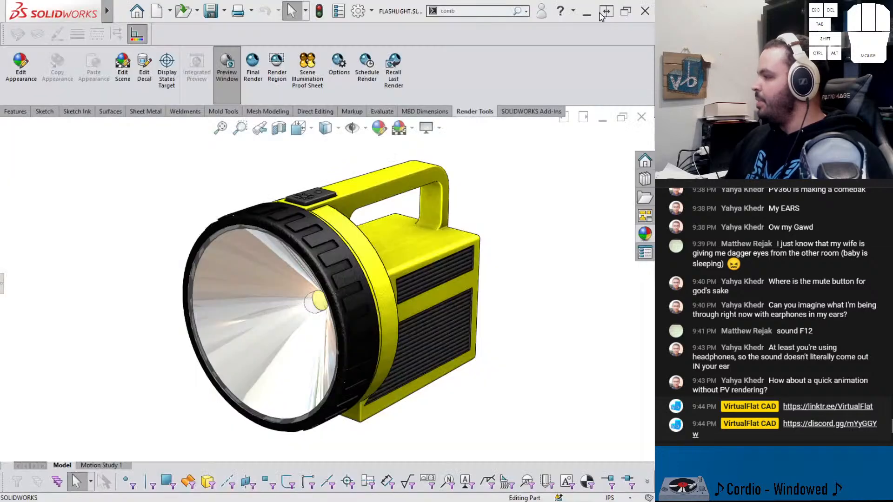